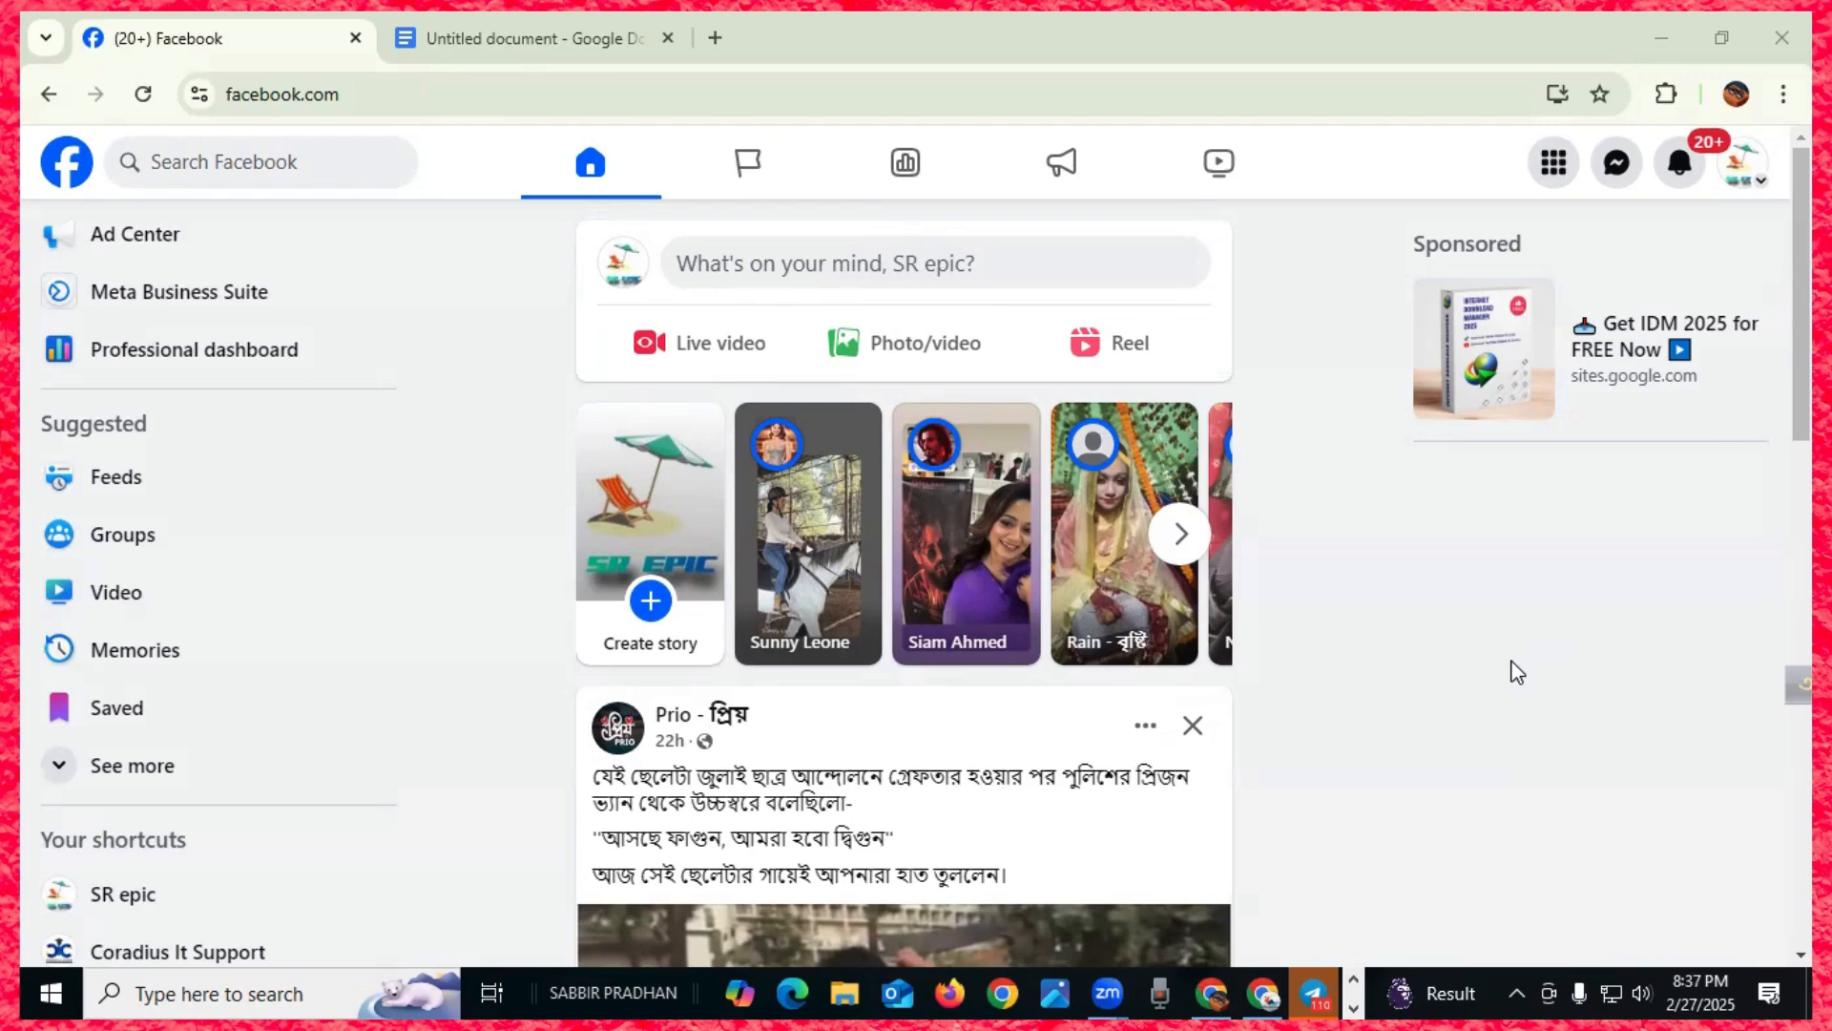
- Switch to the 'SR Epic FB Ads Campaign' brief and review its title and Industry line
left_click(550, 50)
scroll(741, 548, "up", 2)
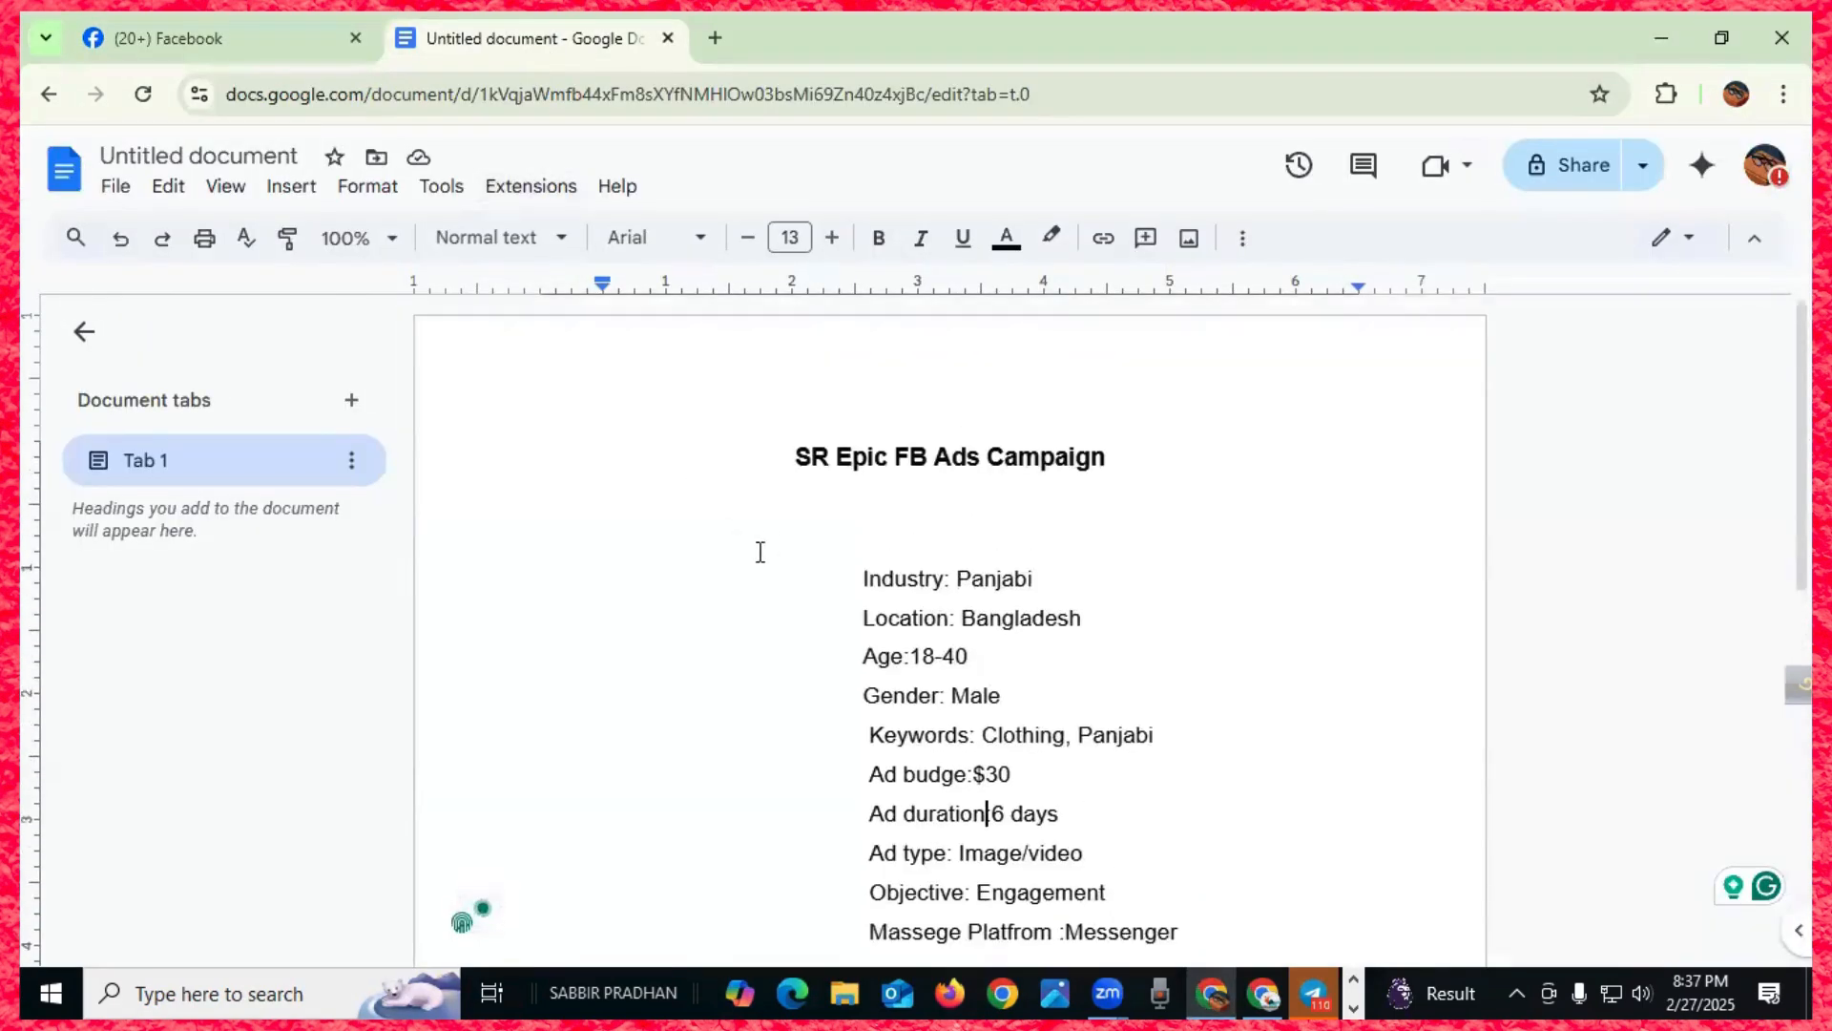
left_click_drag(790, 456, 887, 458)
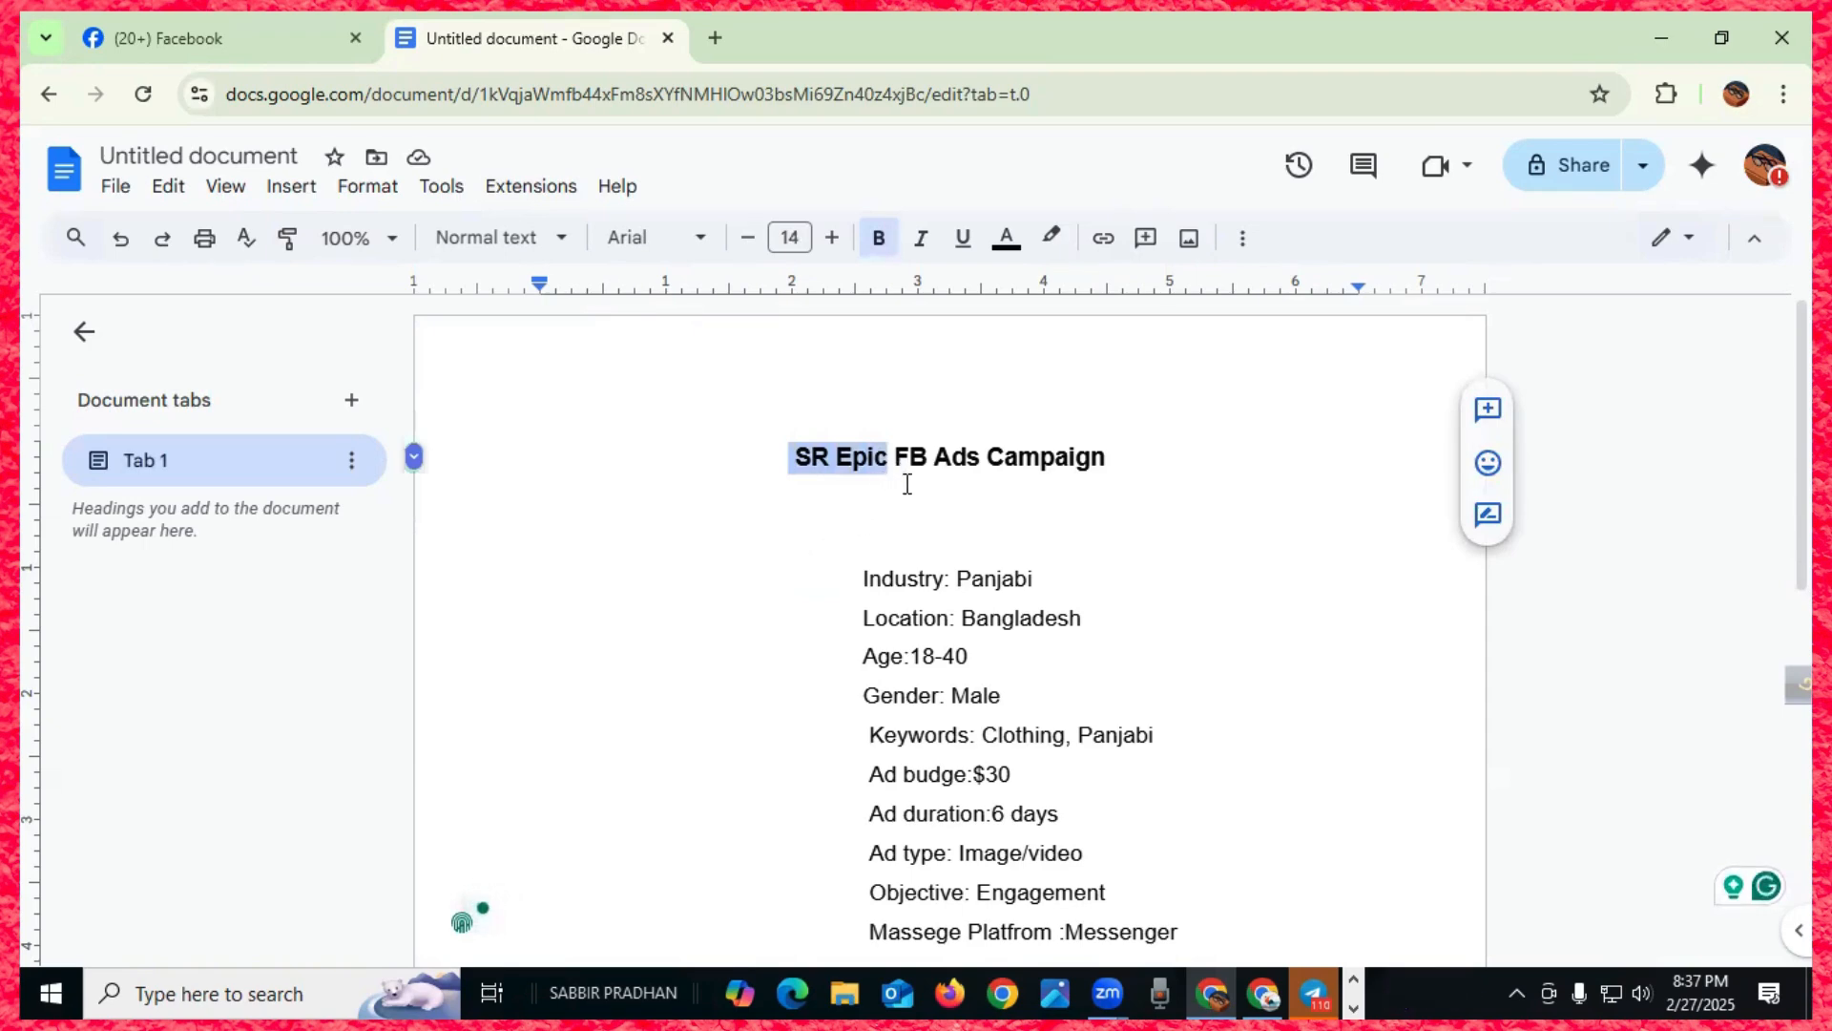
scroll(904, 485, "down", 2)
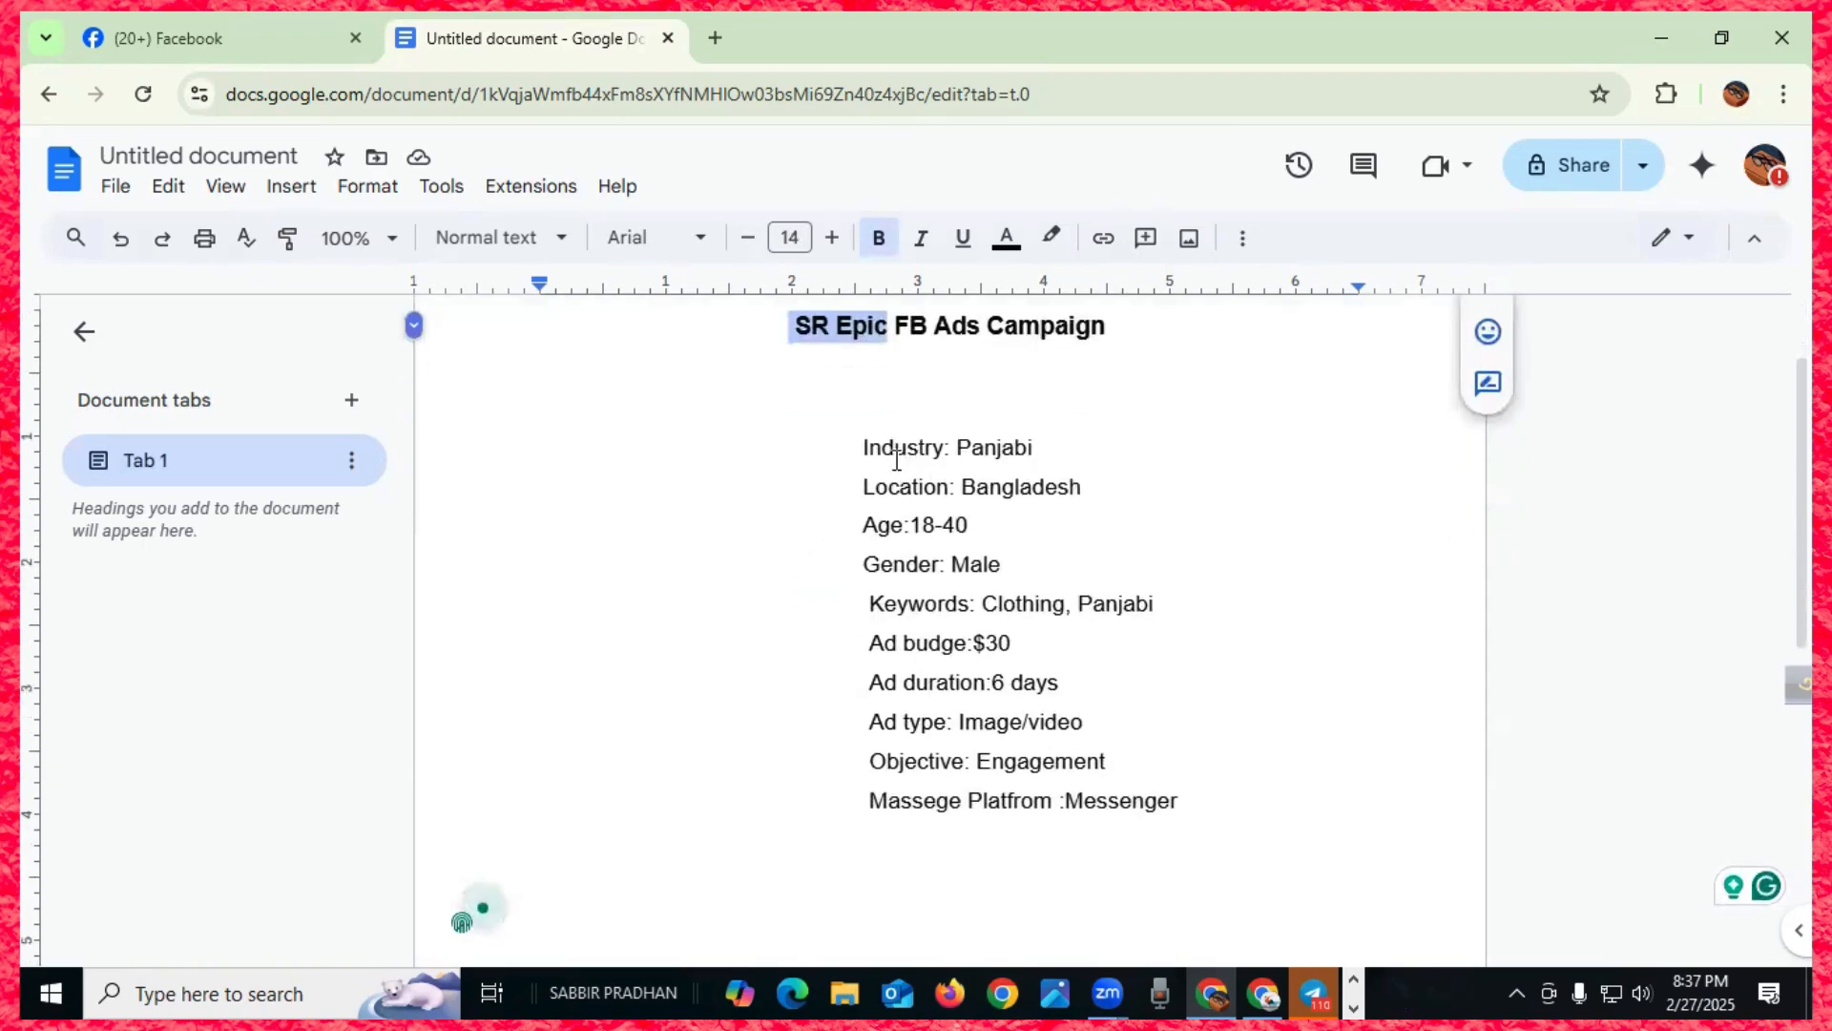
left_click_drag(858, 448, 947, 452)
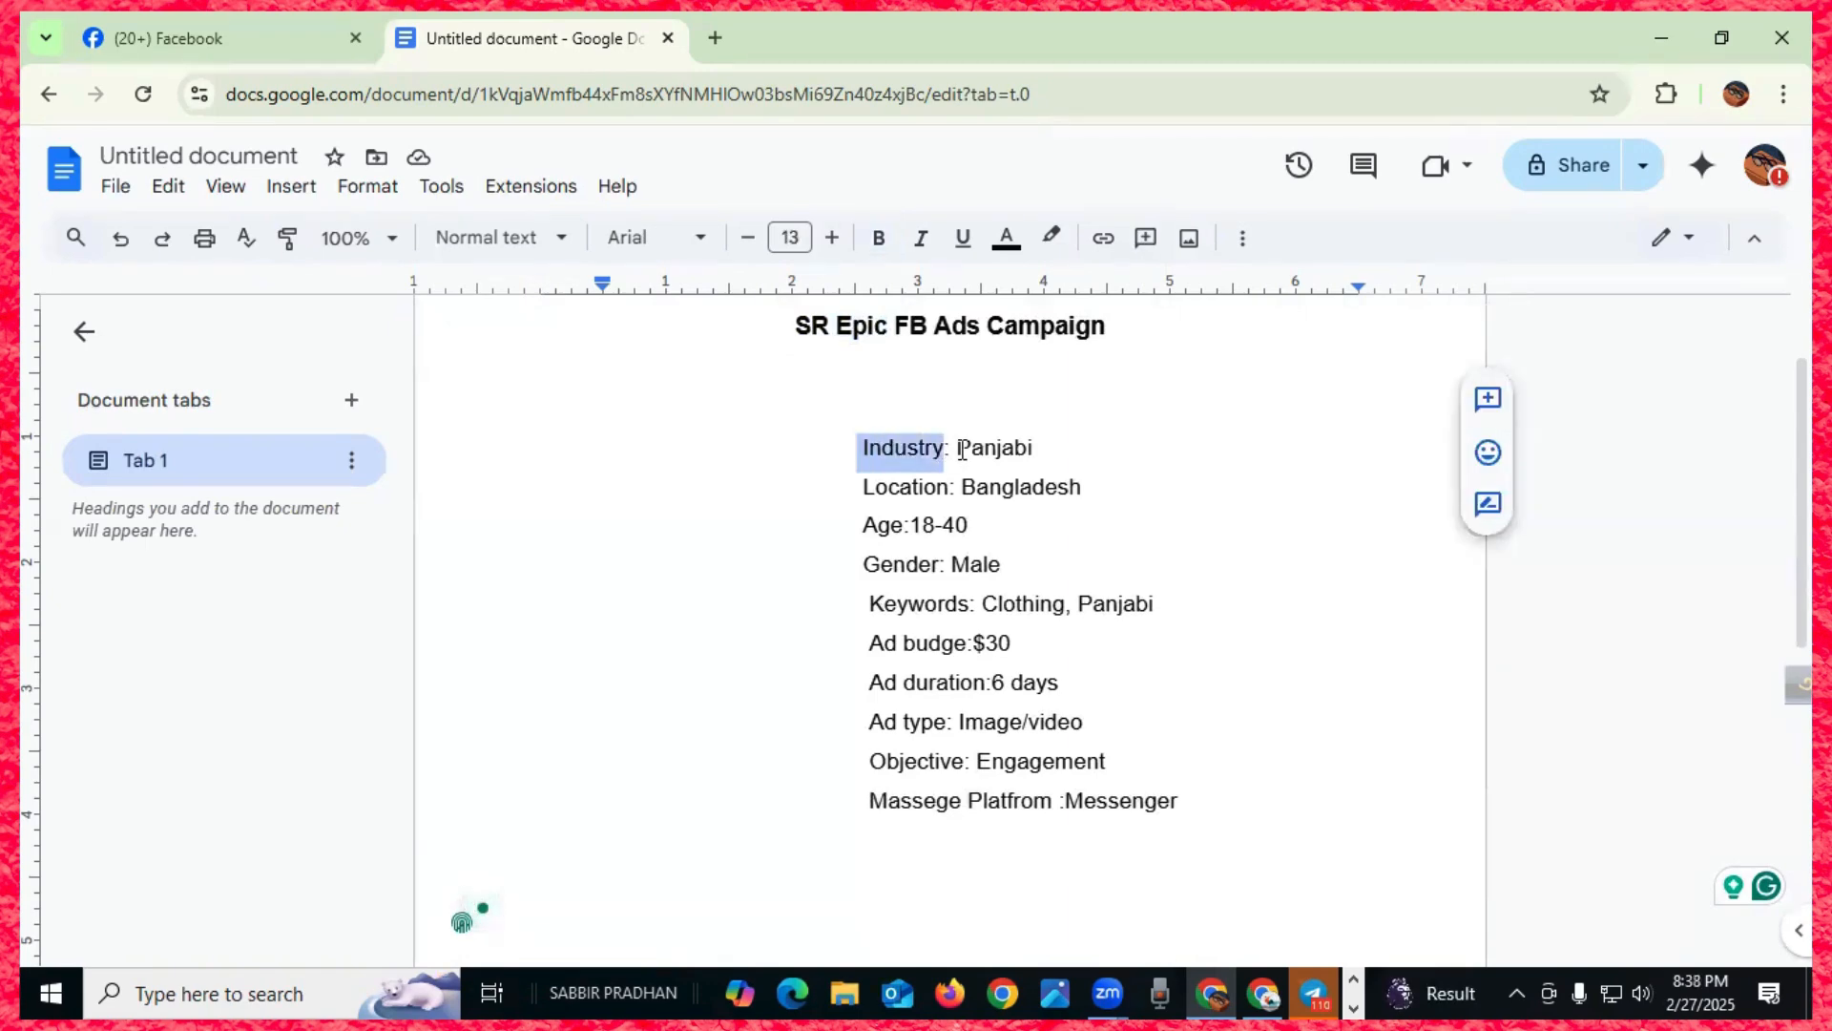
left_click(1122, 445)
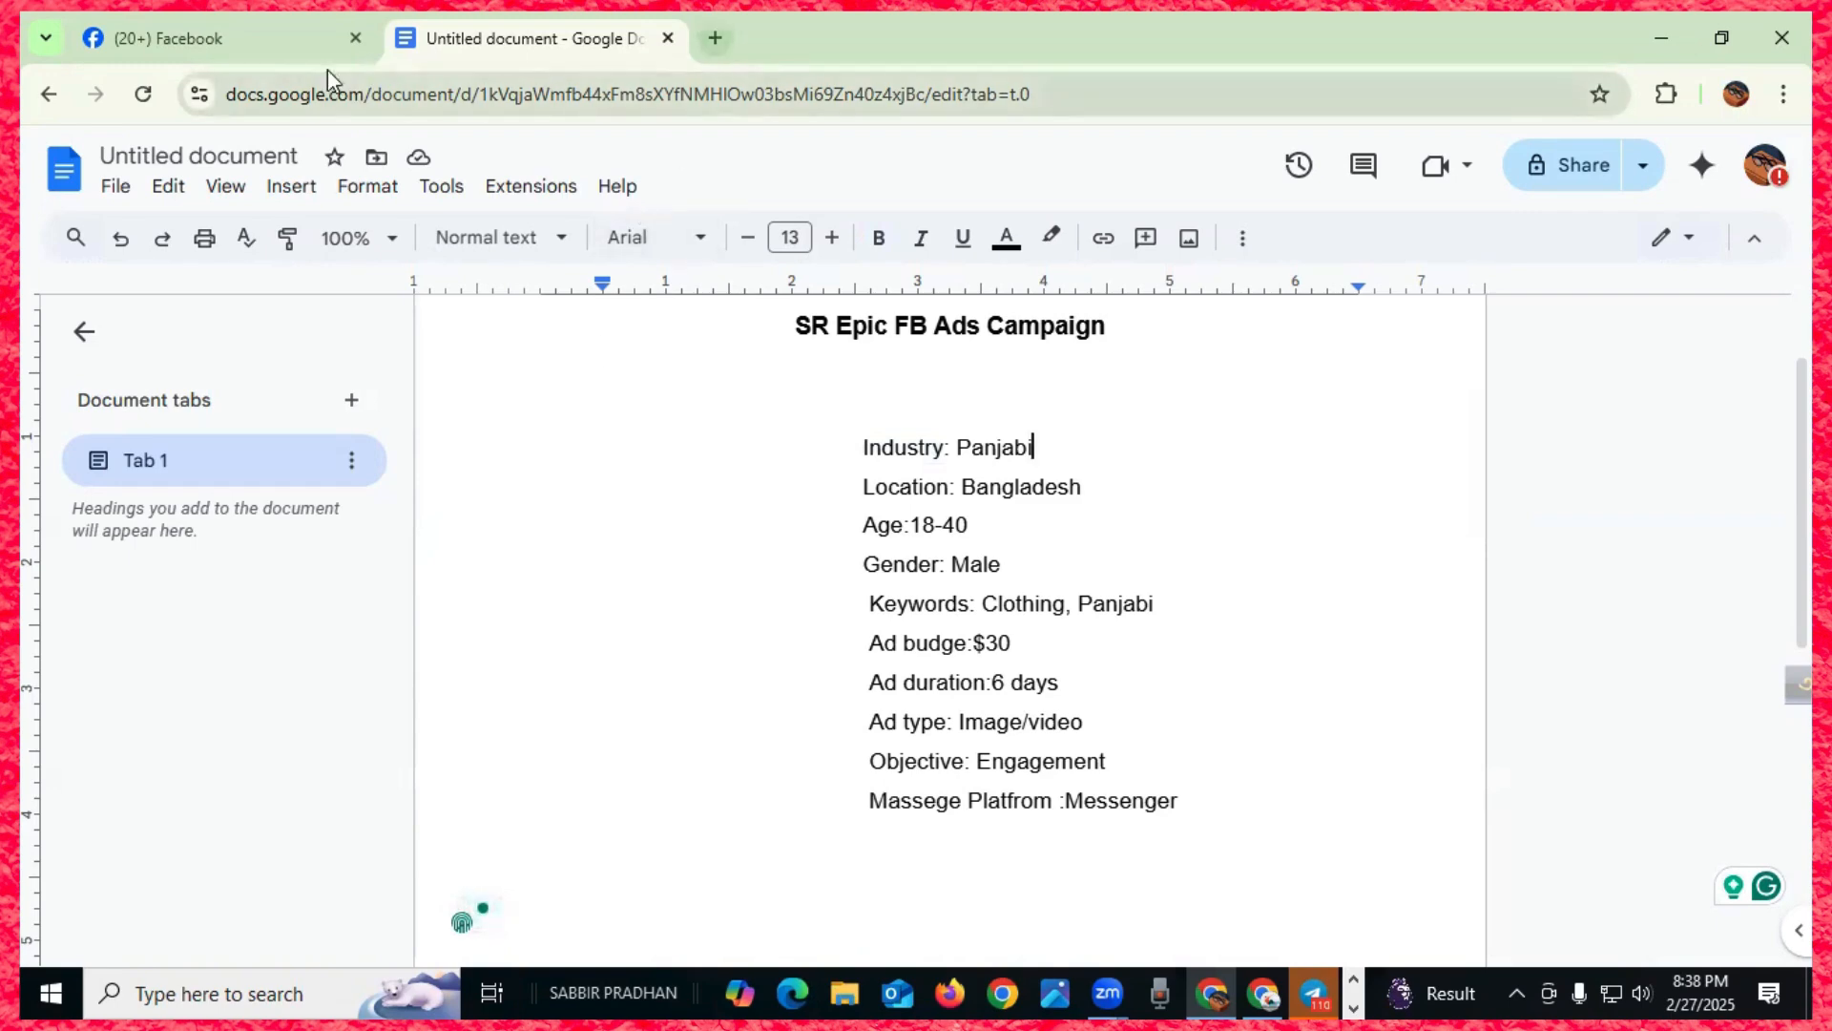
- Search Google for 'ads library' in a new tab and open the Meta Ad Library result
left_click(202, 38)
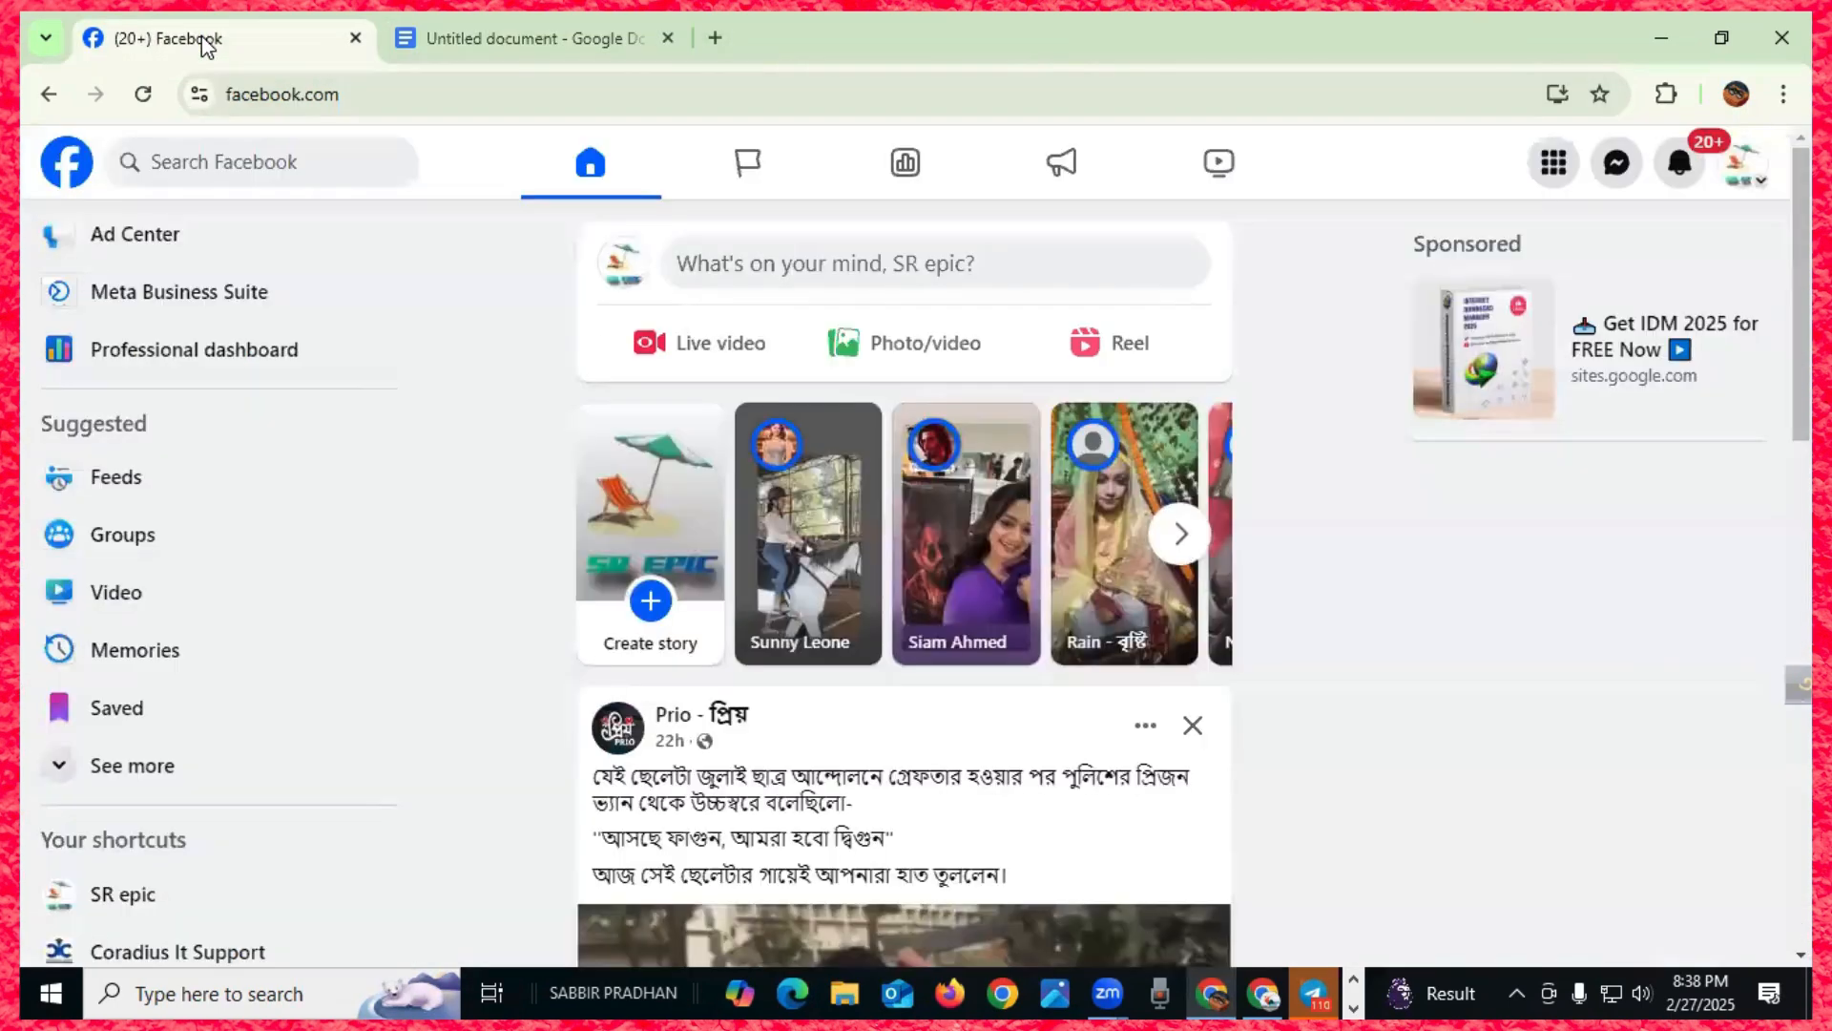
left_click(715, 38)
left_click(529, 92)
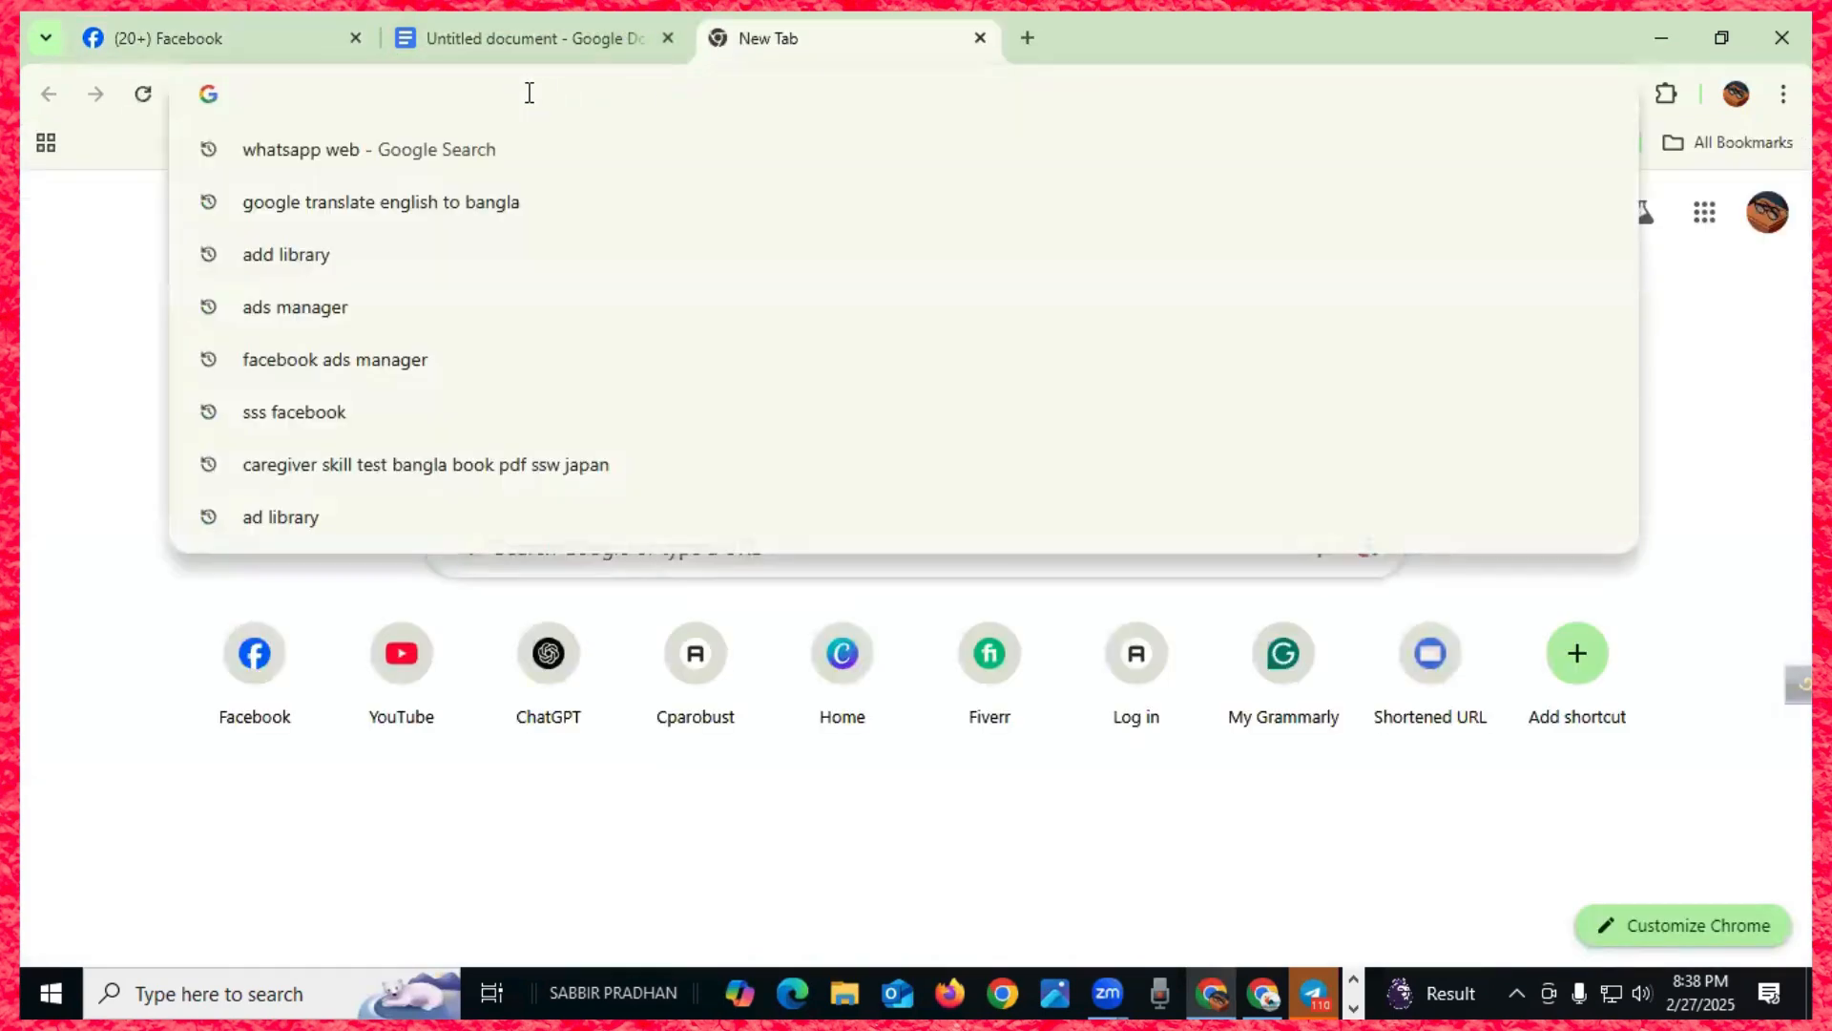
type("ads li")
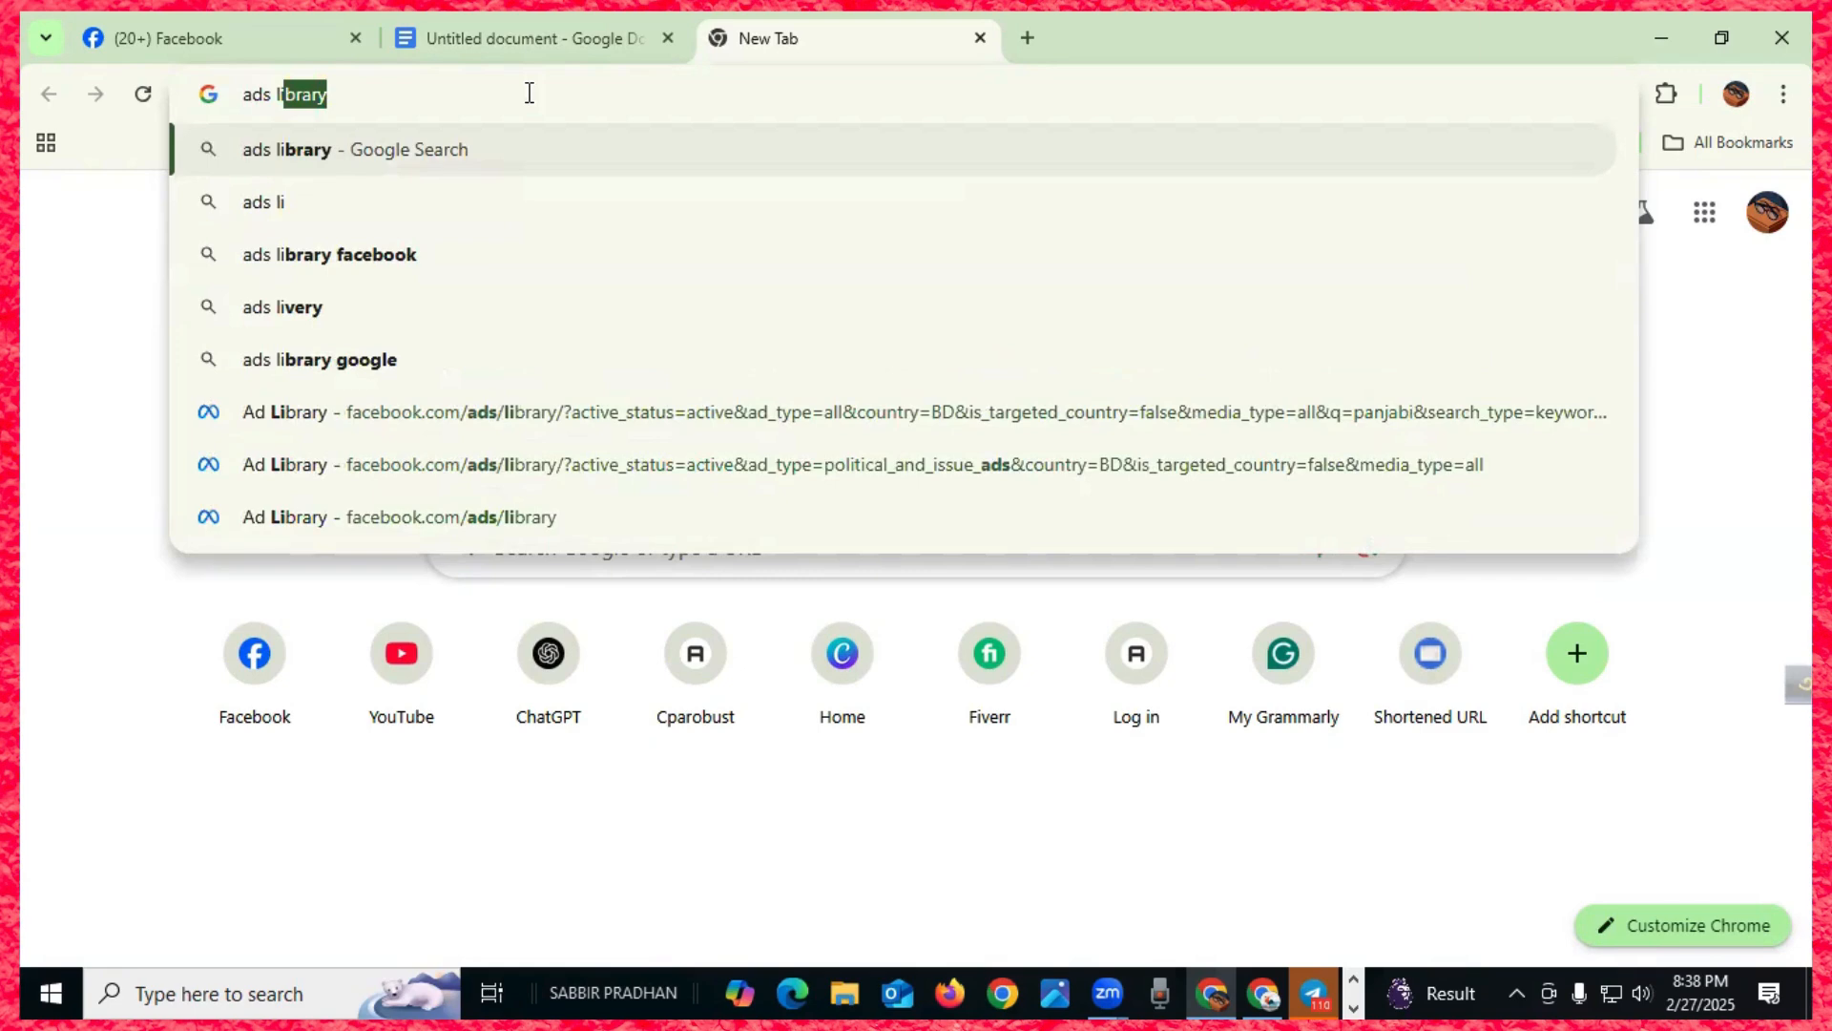
key("Return")
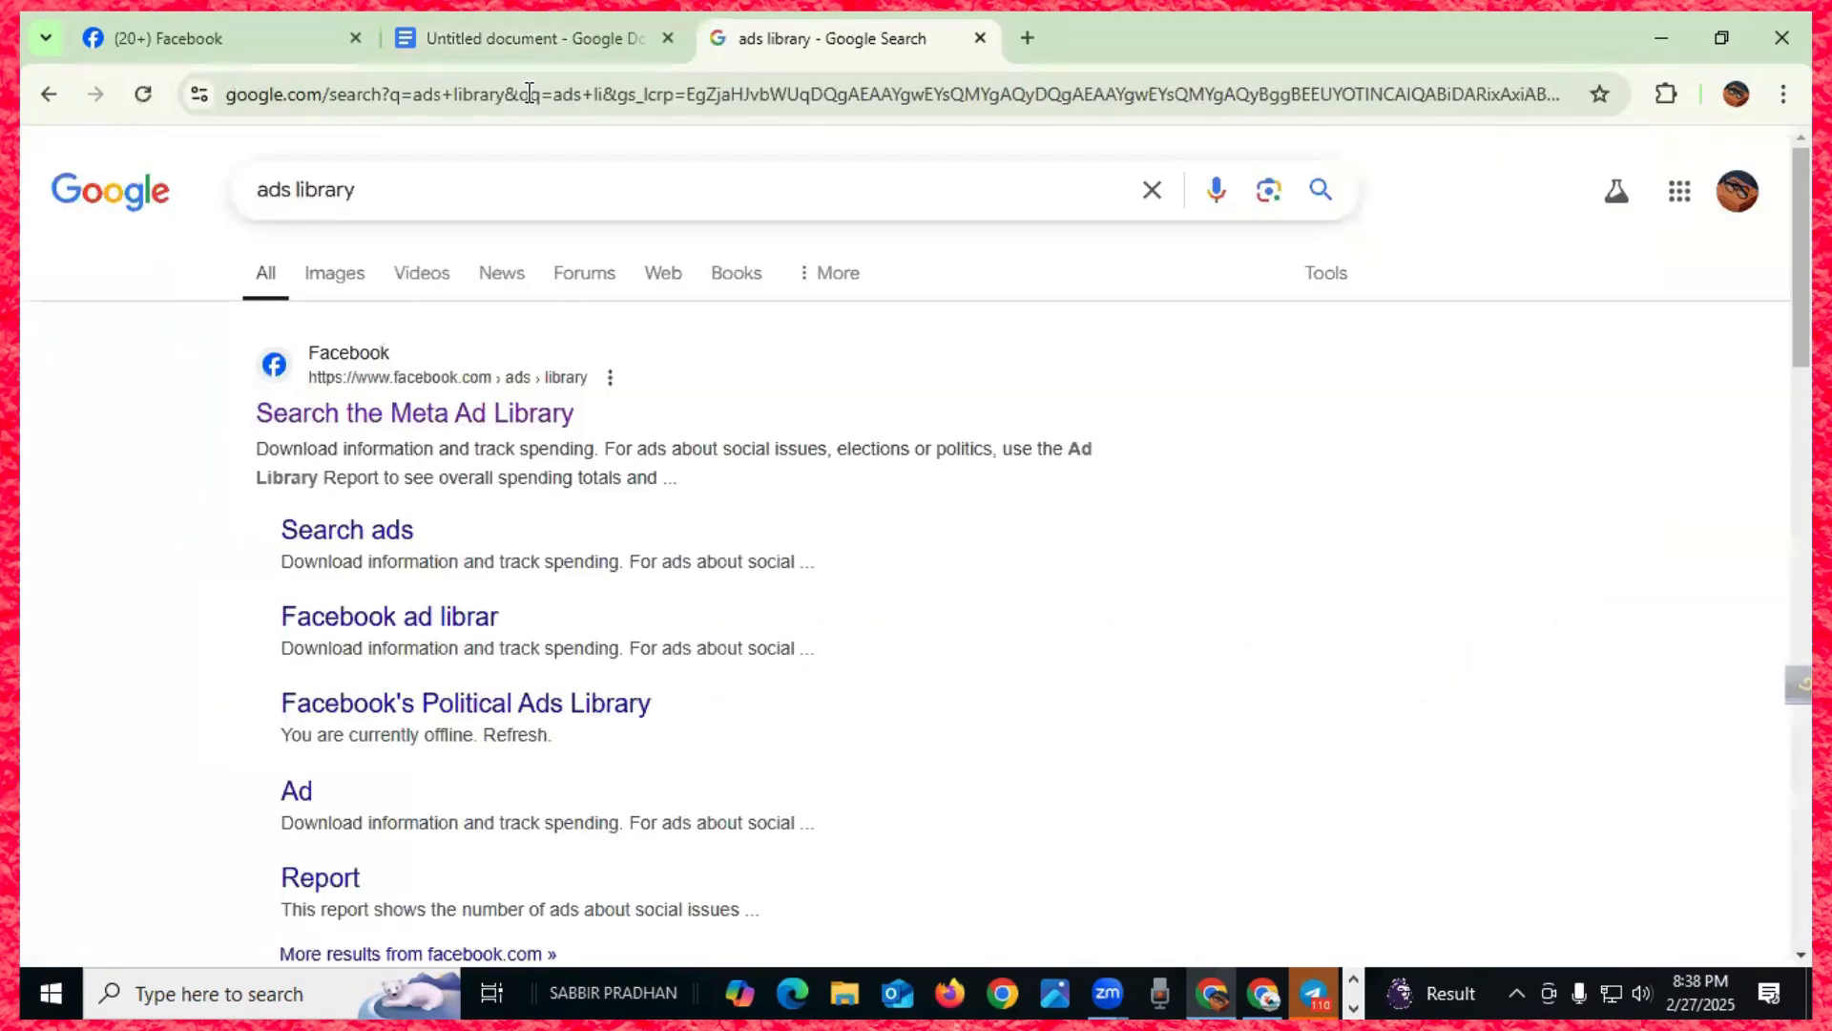
left_click(496, 418)
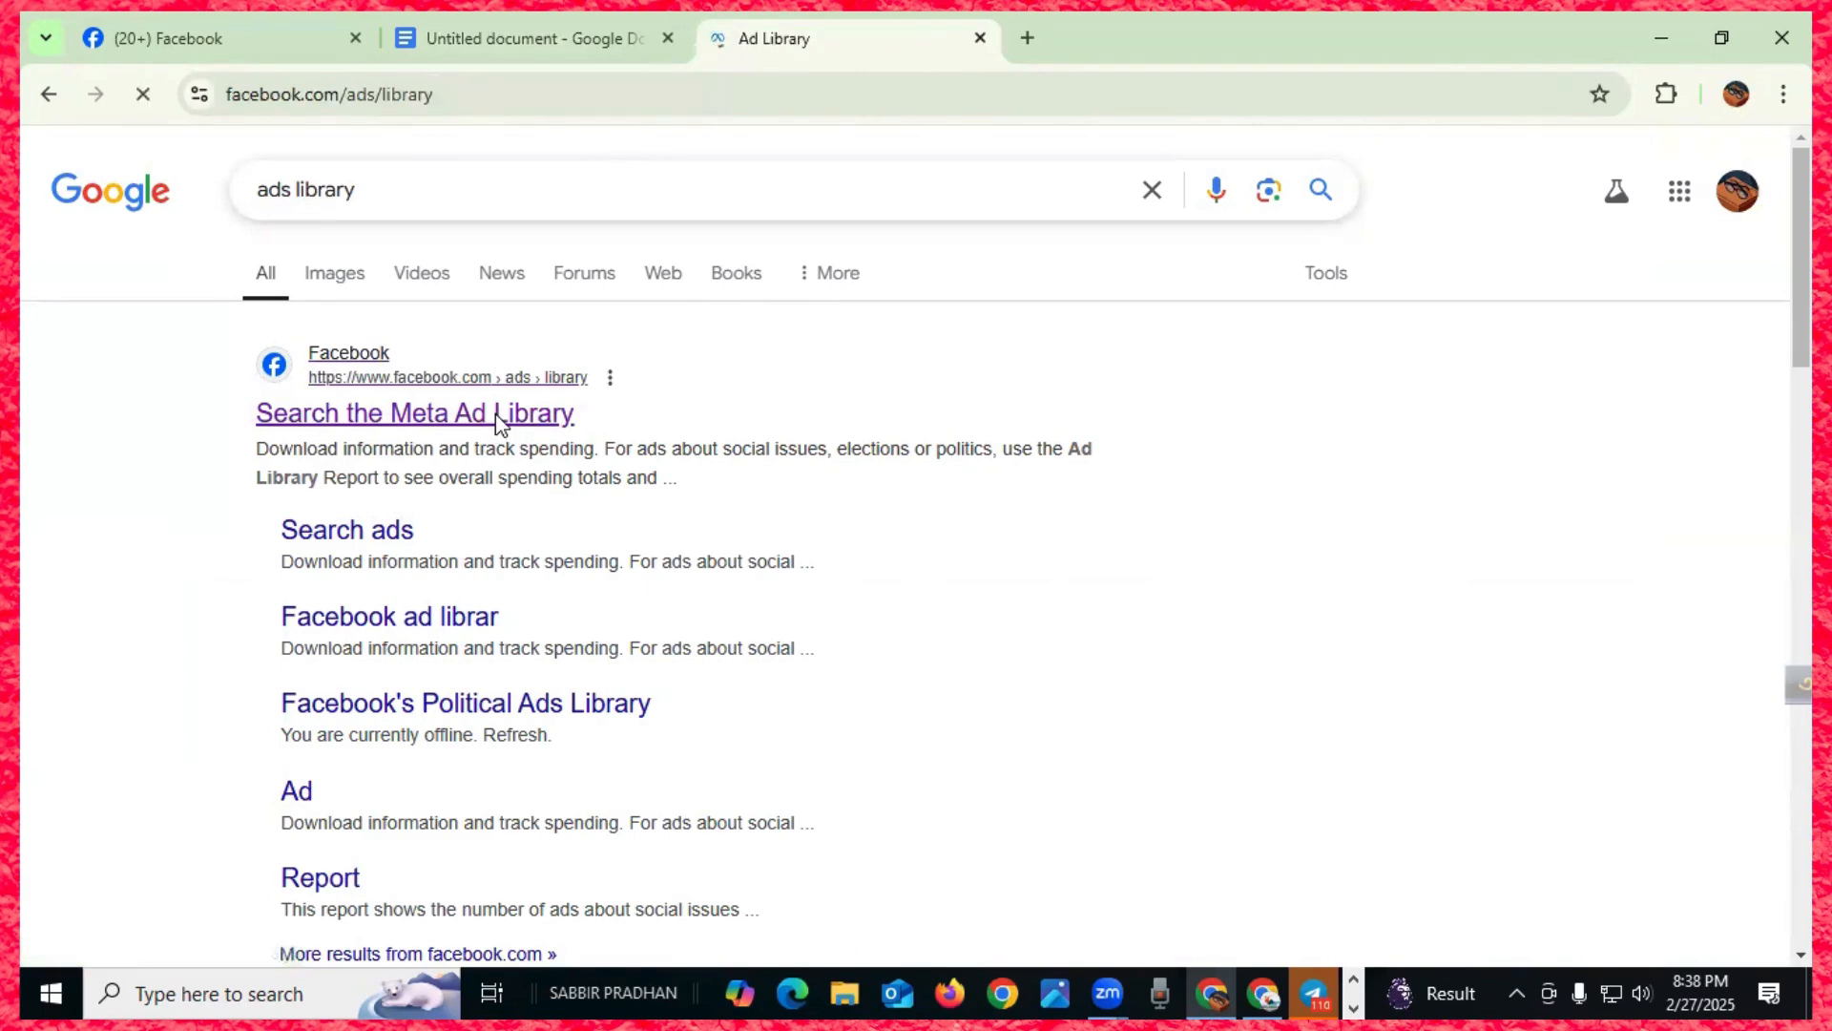
scroll(602, 456, "down", 1)
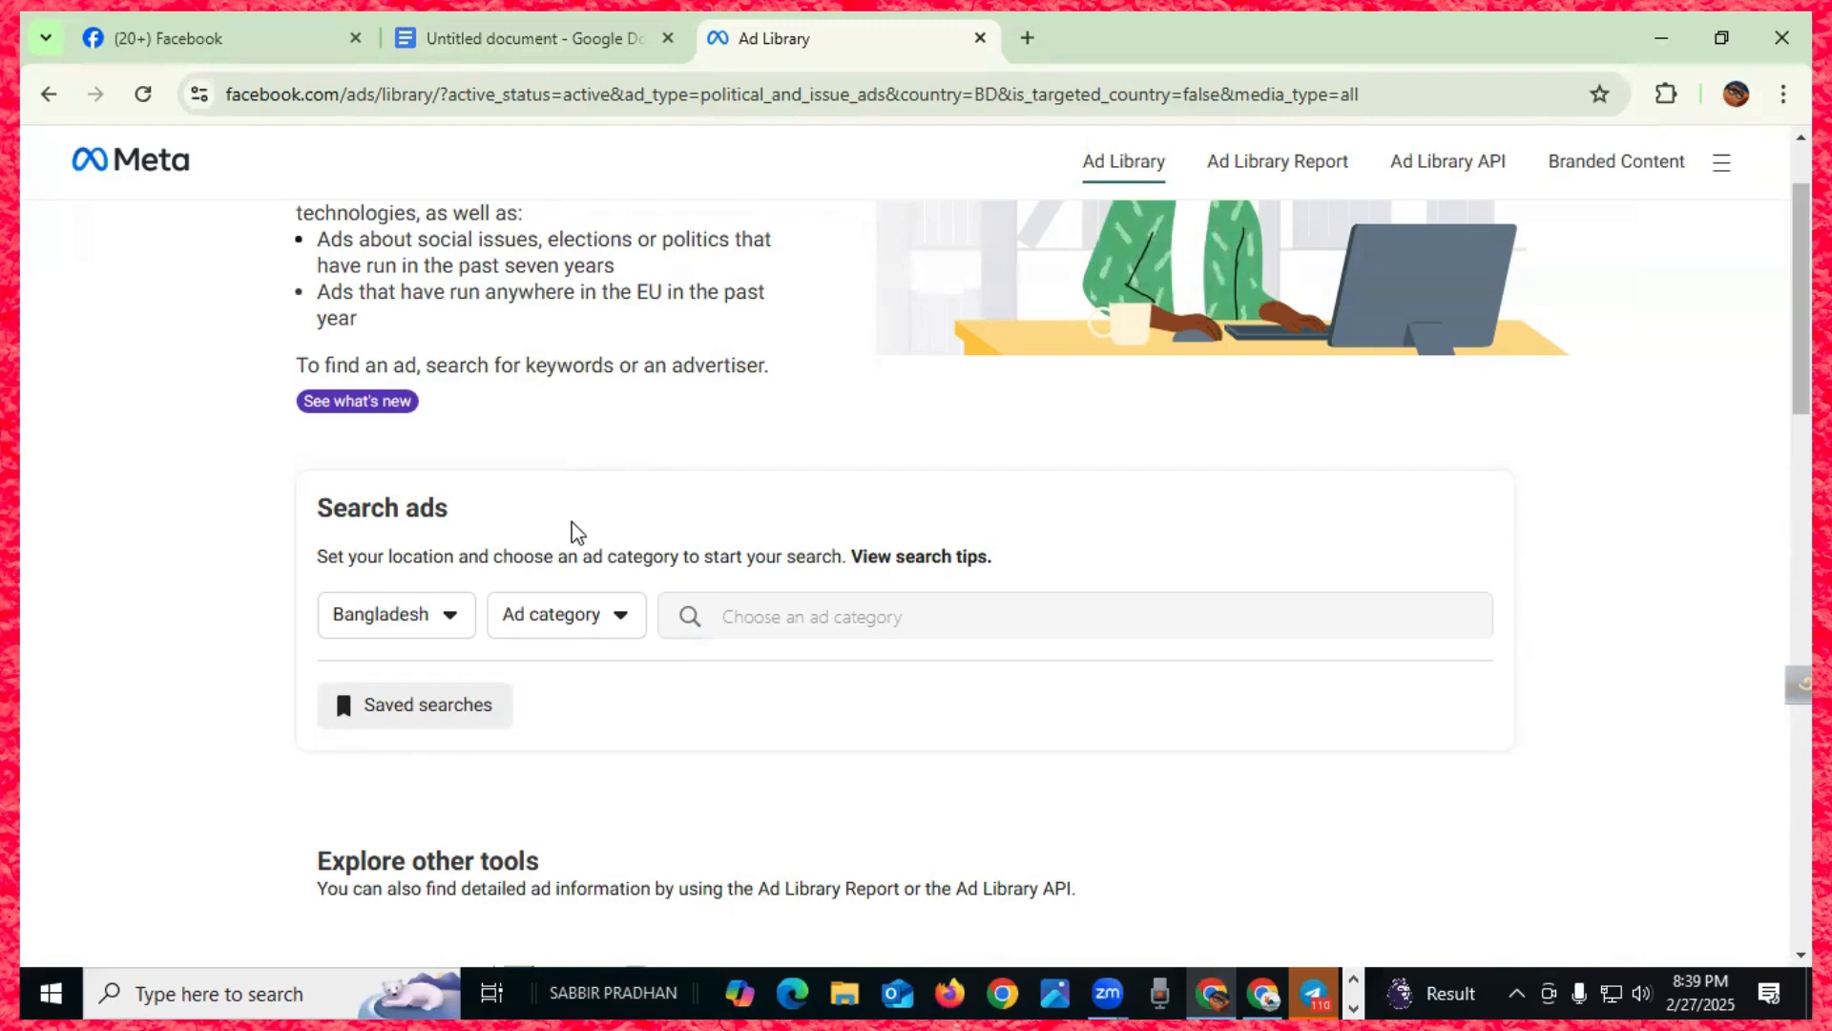
scroll(573, 527, "up", 1)
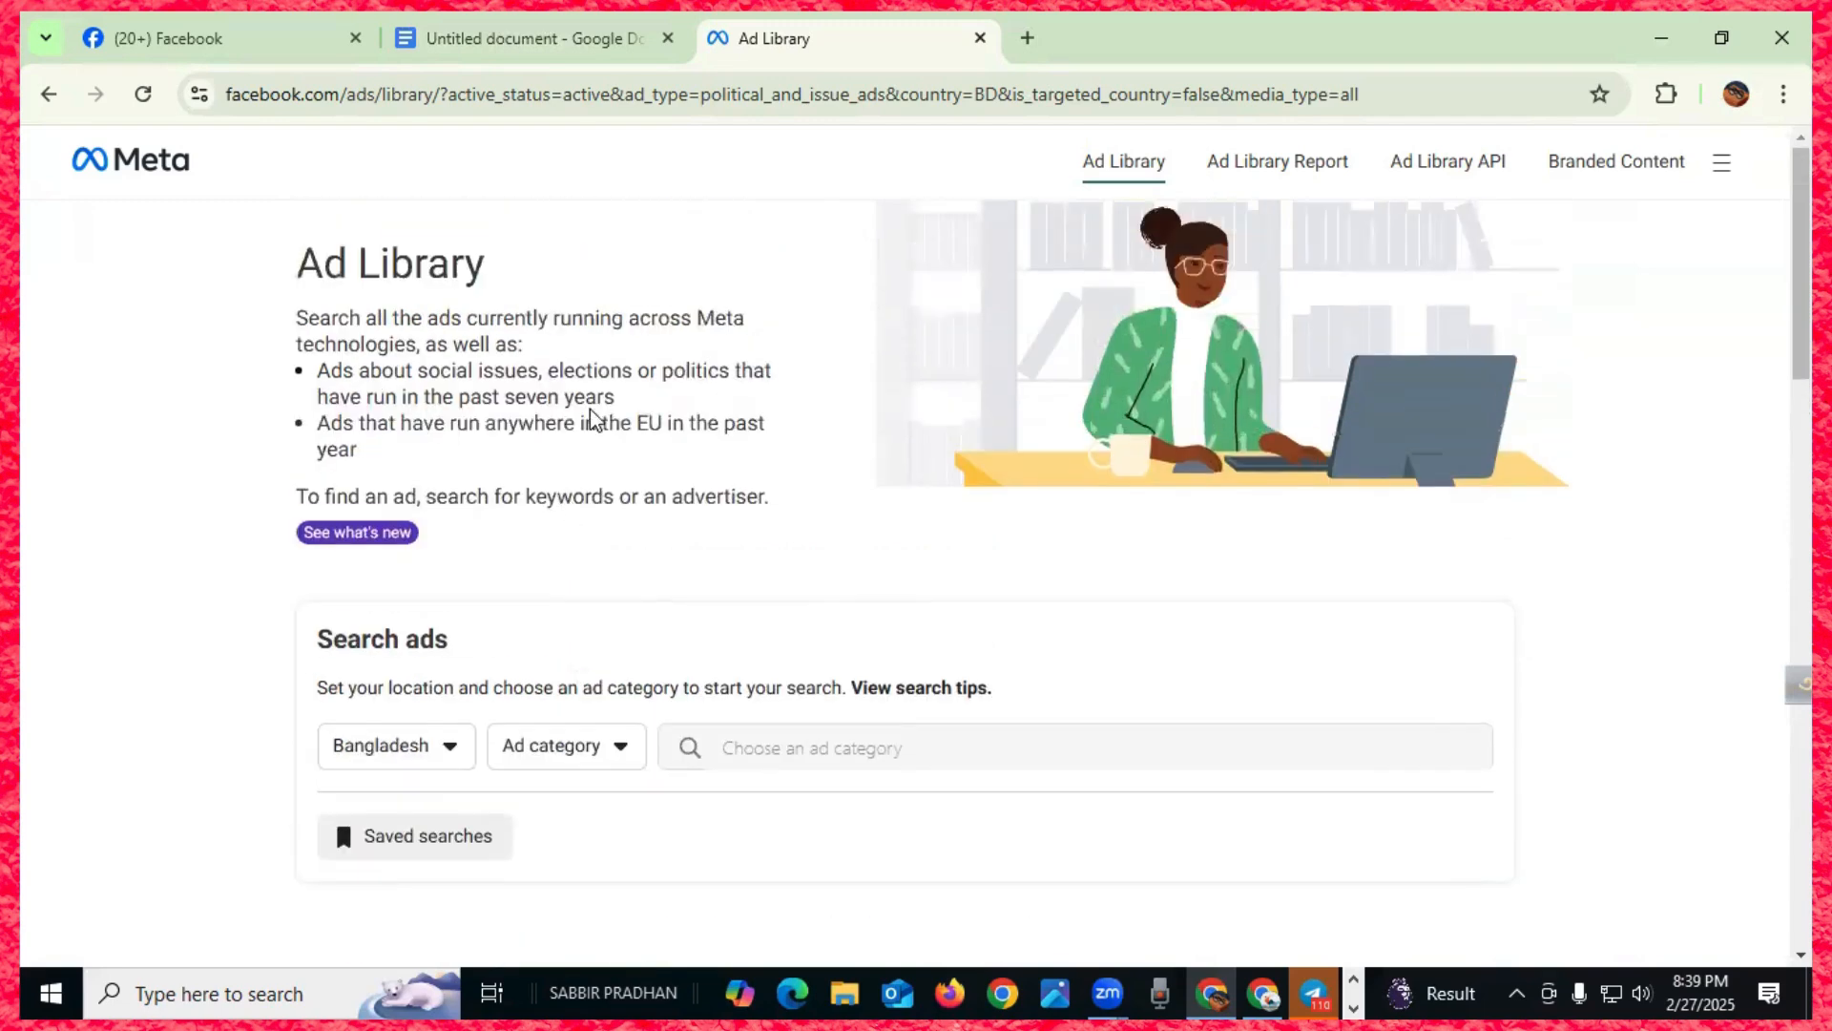
- Close that page and reopen the Meta Ad Library through a fresh 'ads library' search
left_click(980, 38)
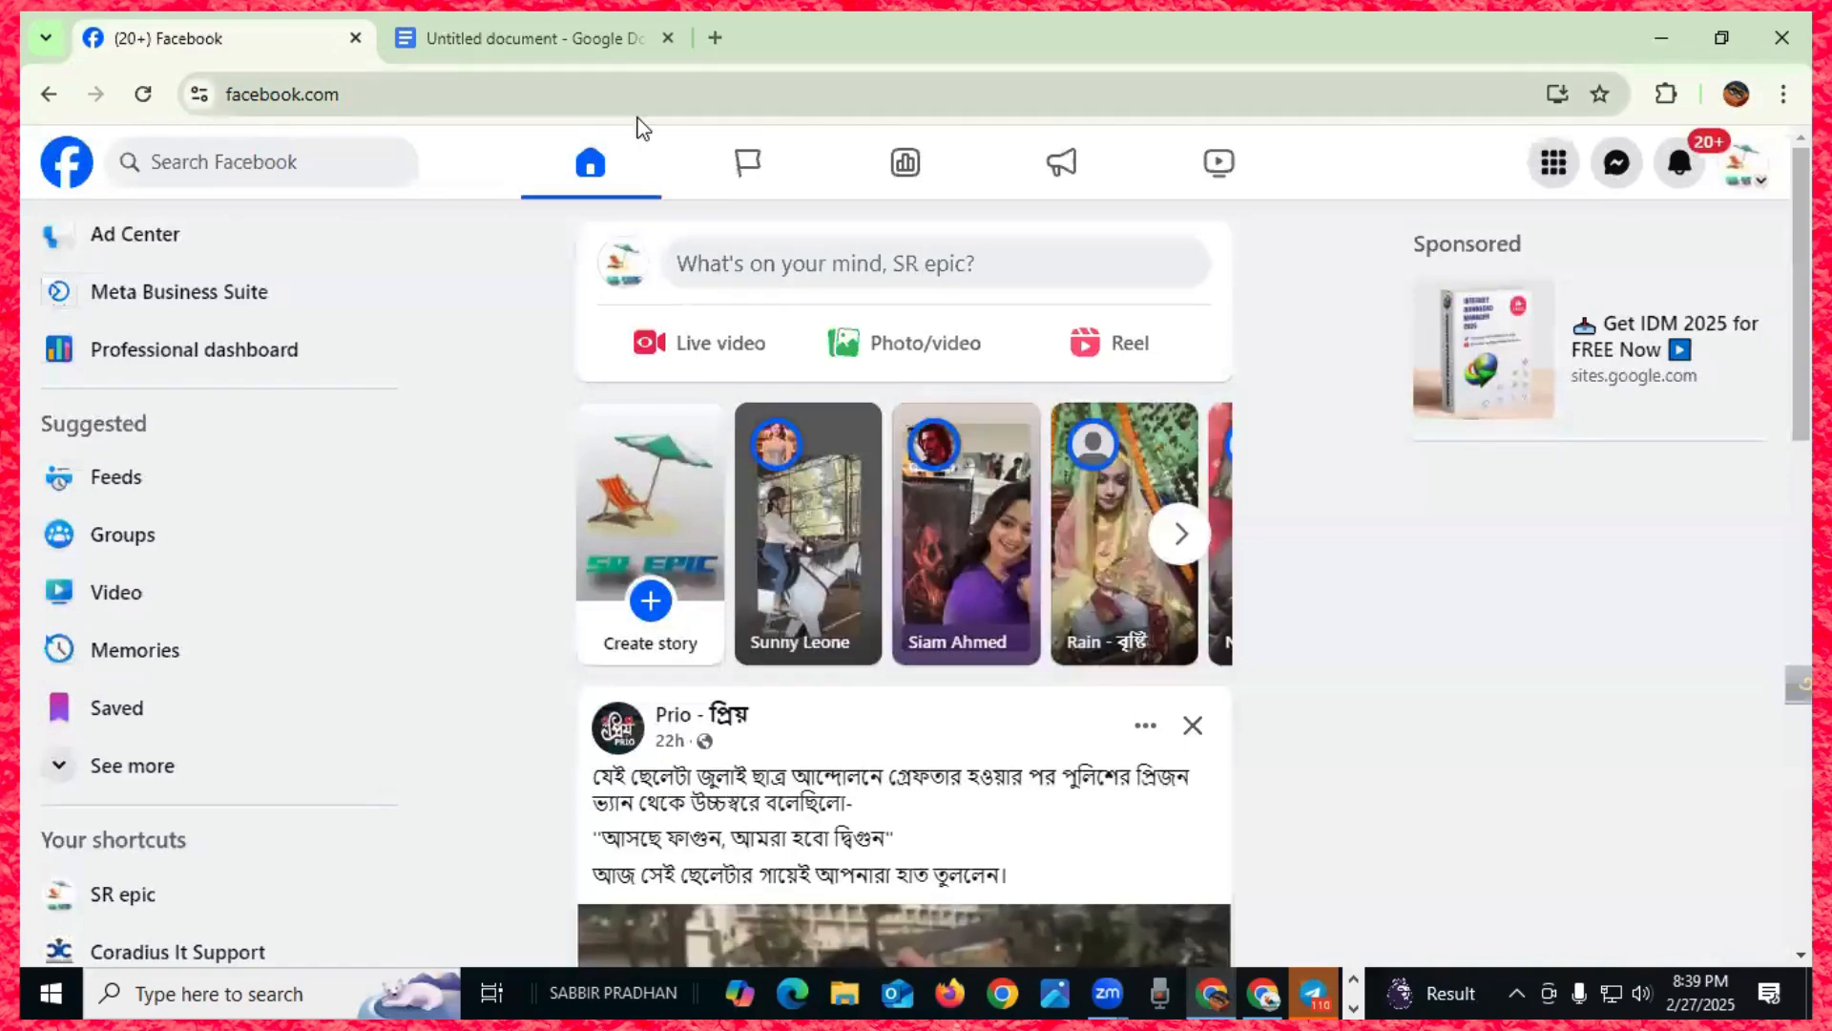
left_click(718, 37)
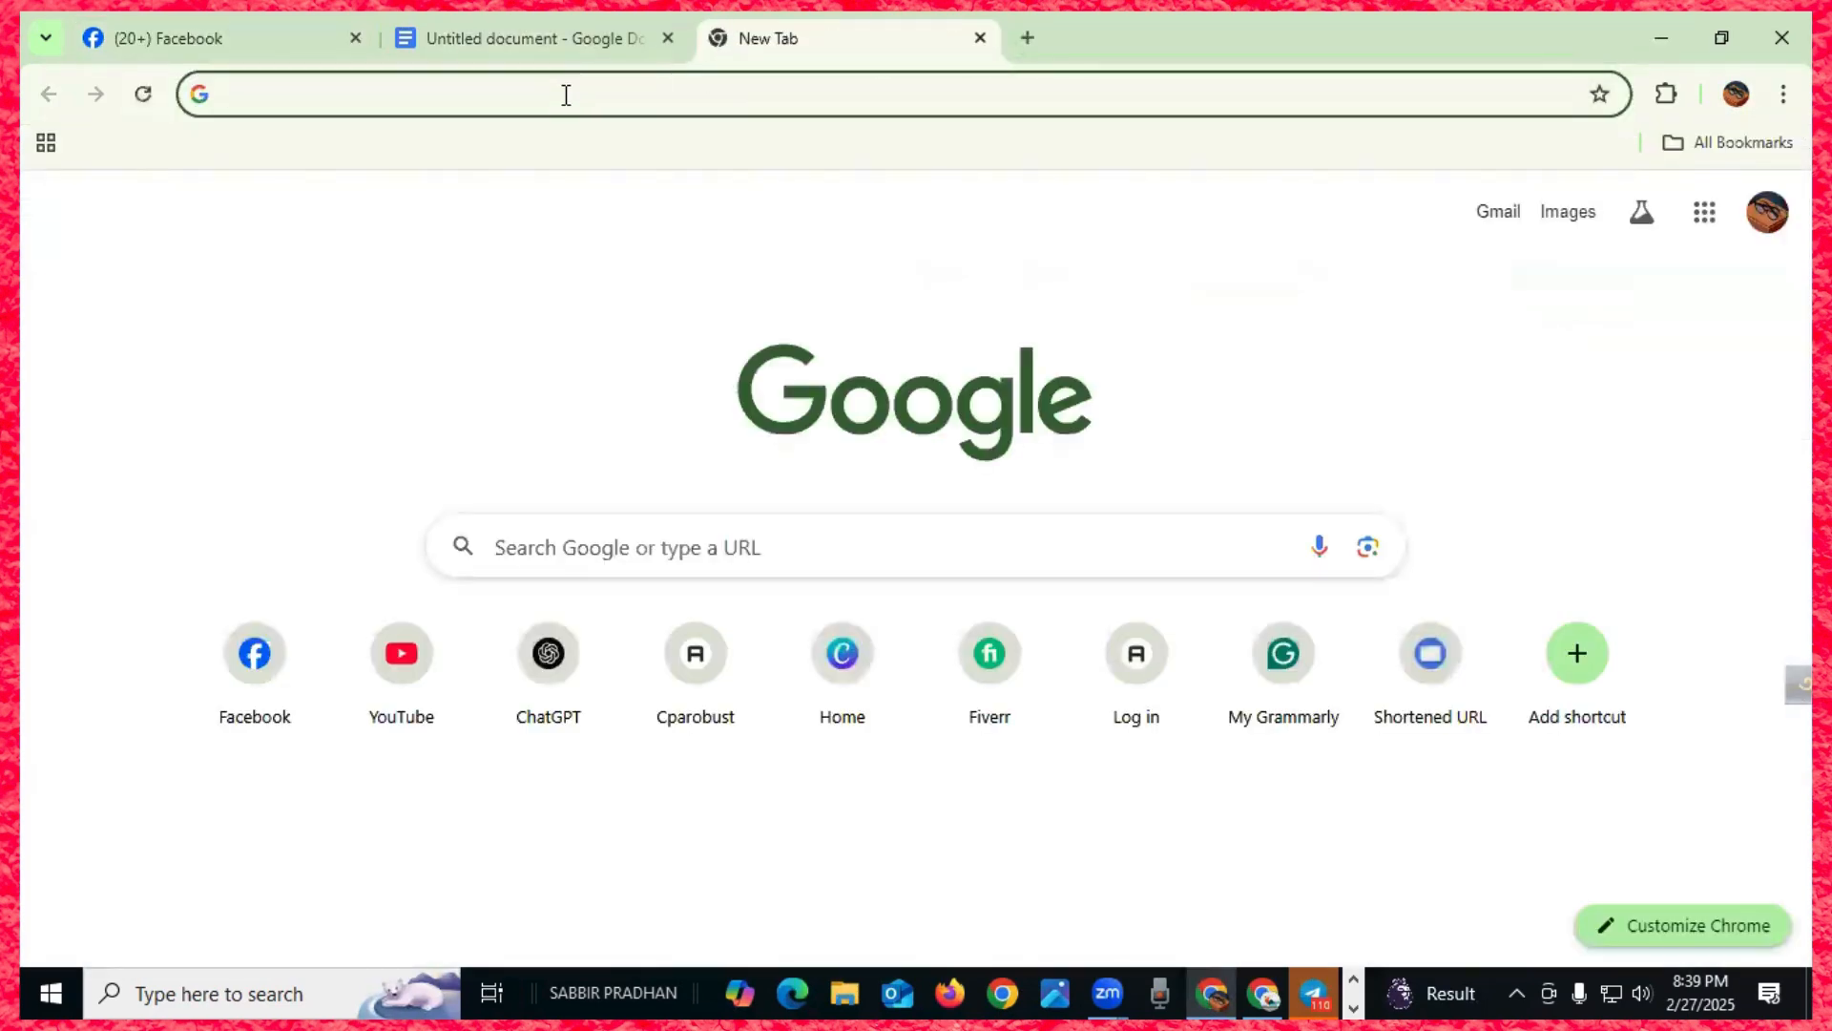
type("ads")
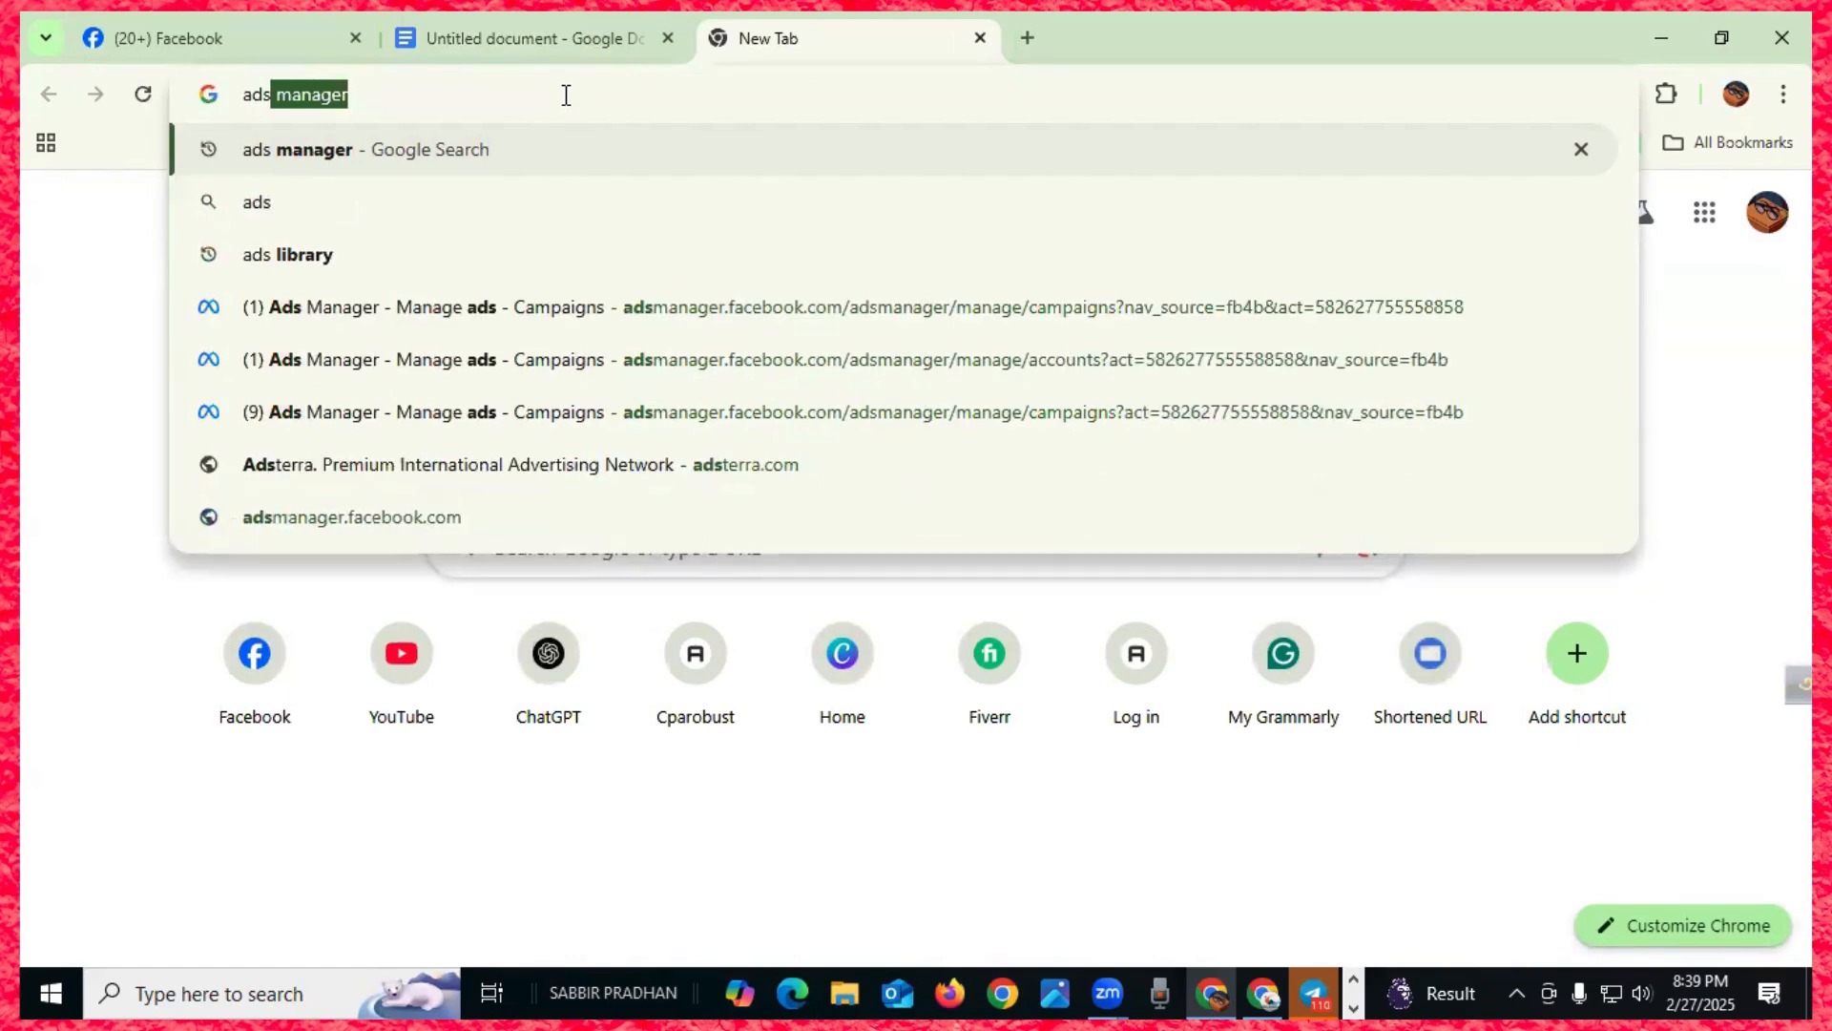
type(" li")
key("Return")
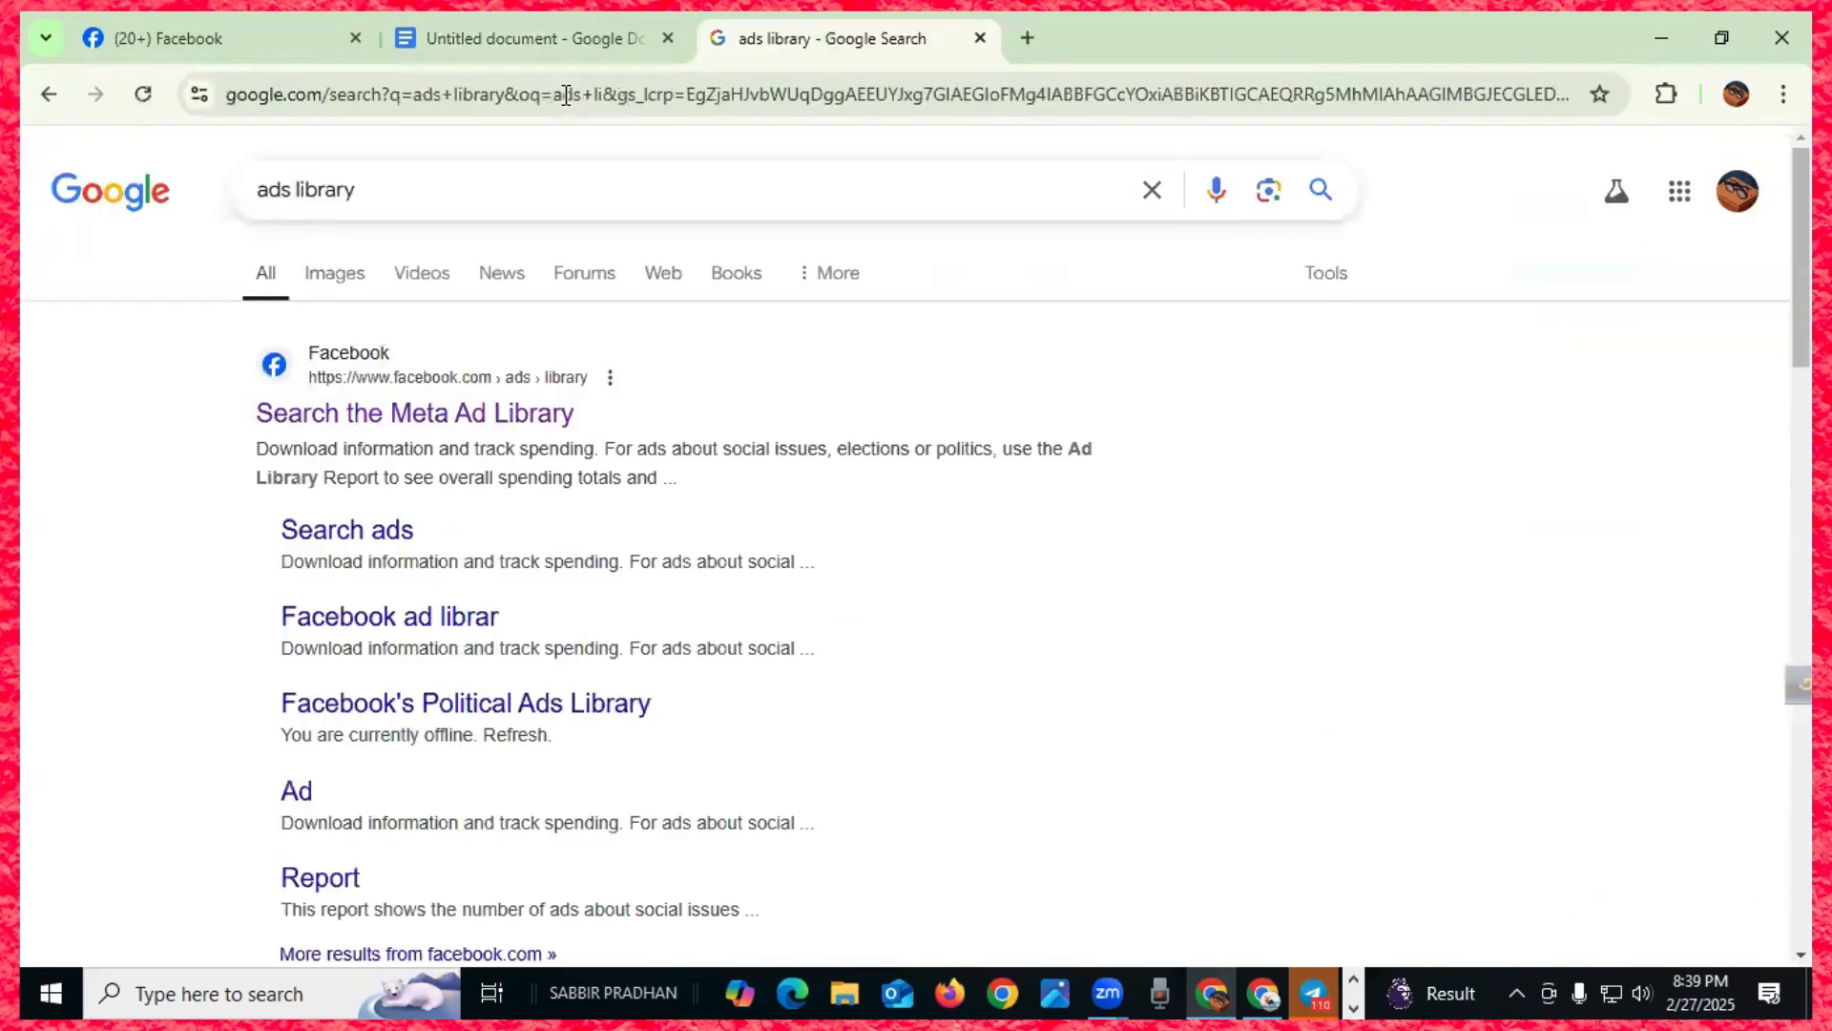
left_click(447, 421)
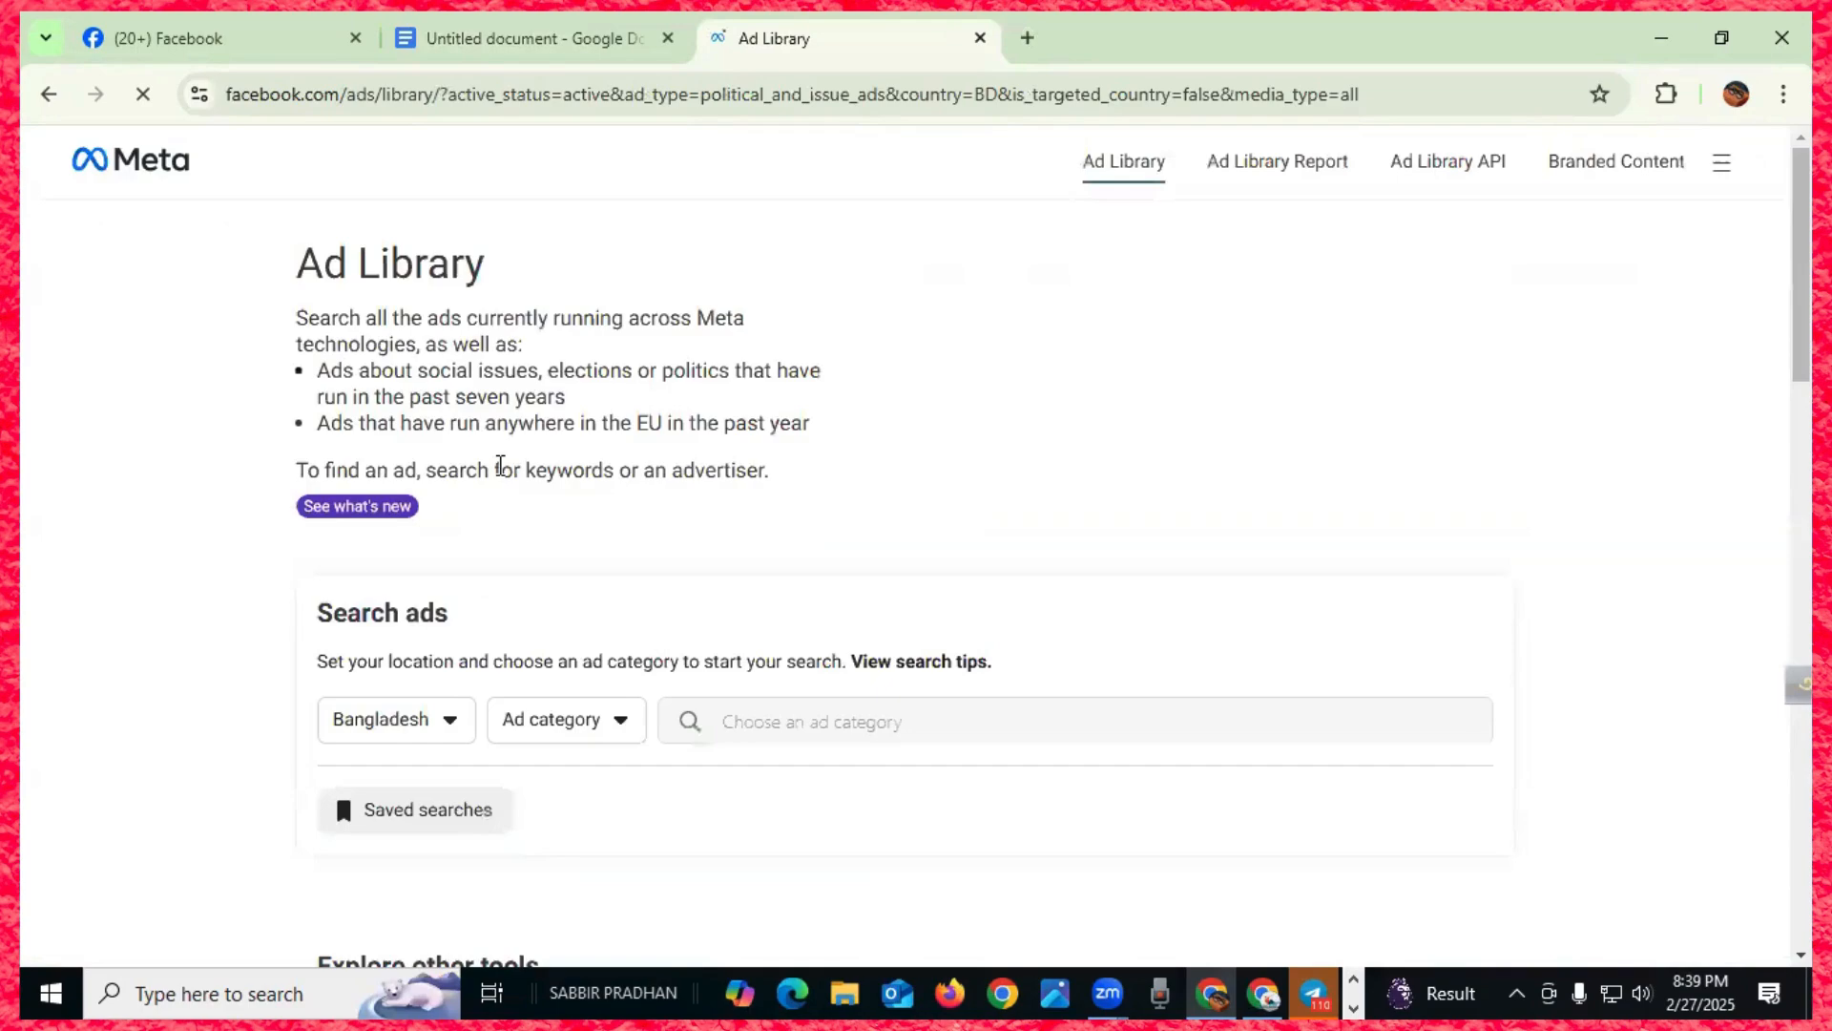
scroll(859, 459, "down", 2)
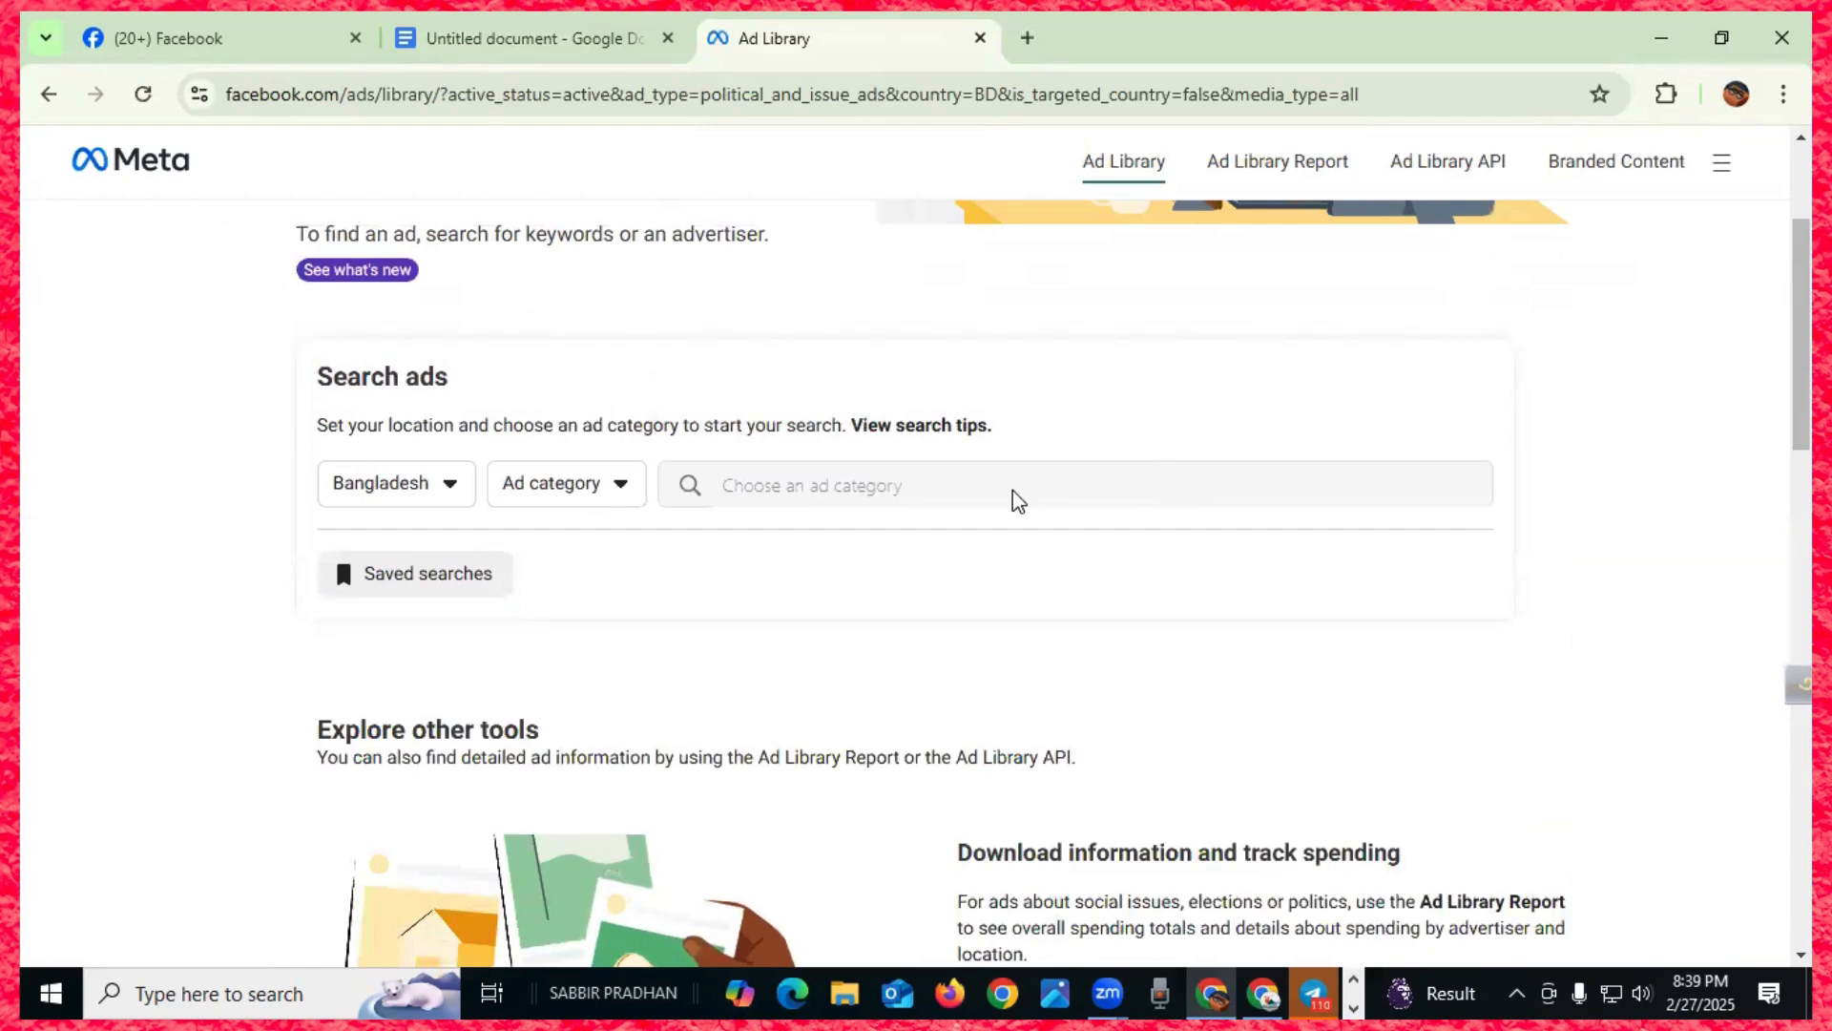
- Set the Ad category to All ads and search the Bangladesh ads for 'Panjabi'
scroll(420, 654, "up", 1)
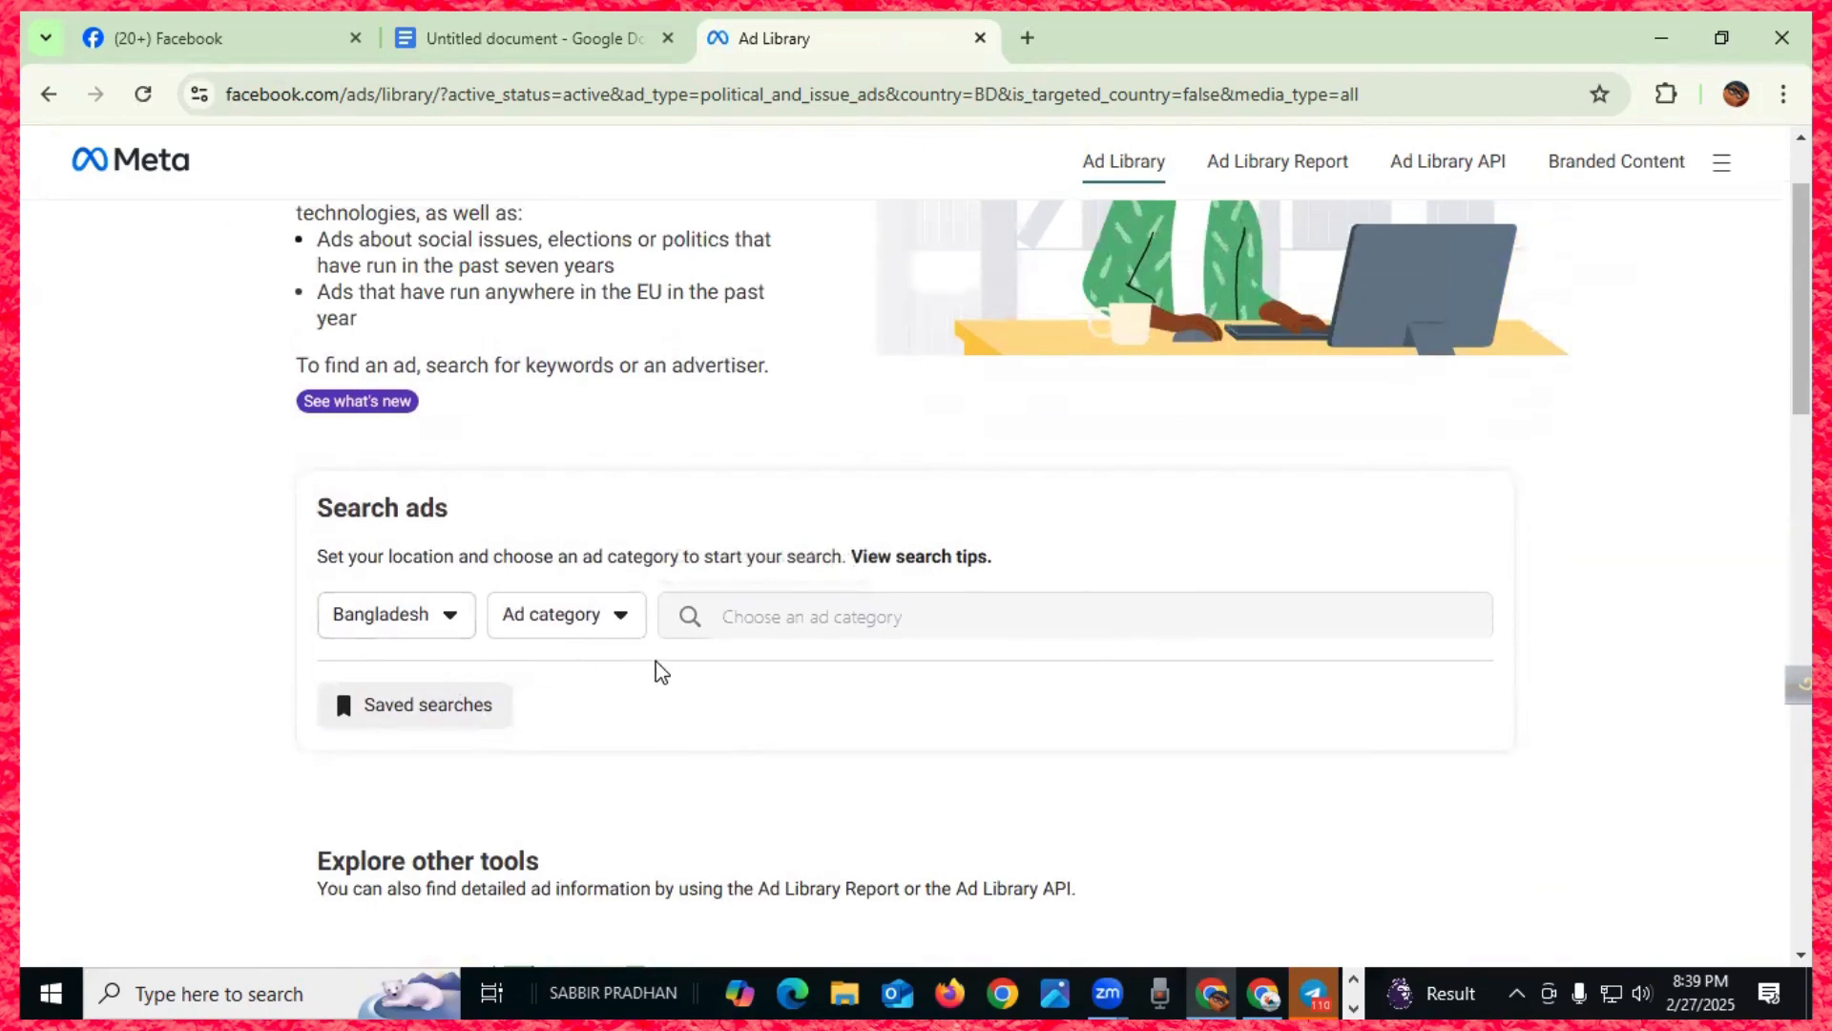
left_click(620, 619)
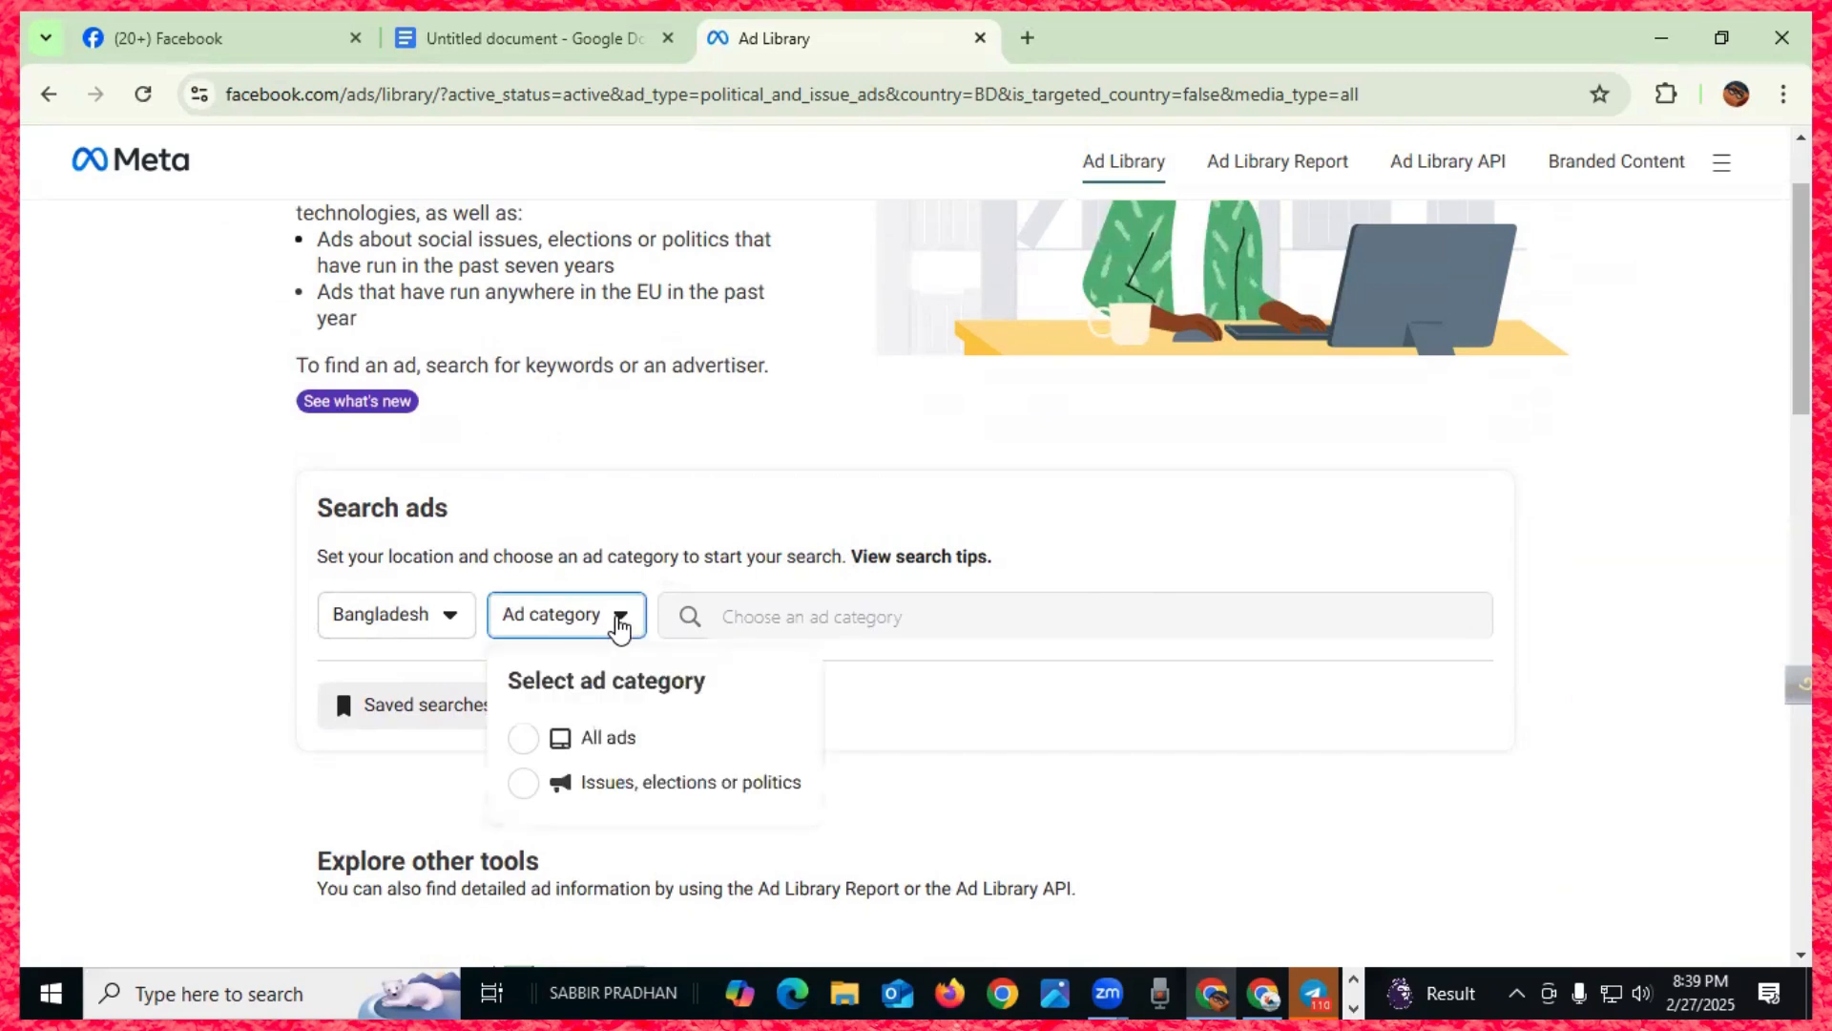
left_click(544, 744)
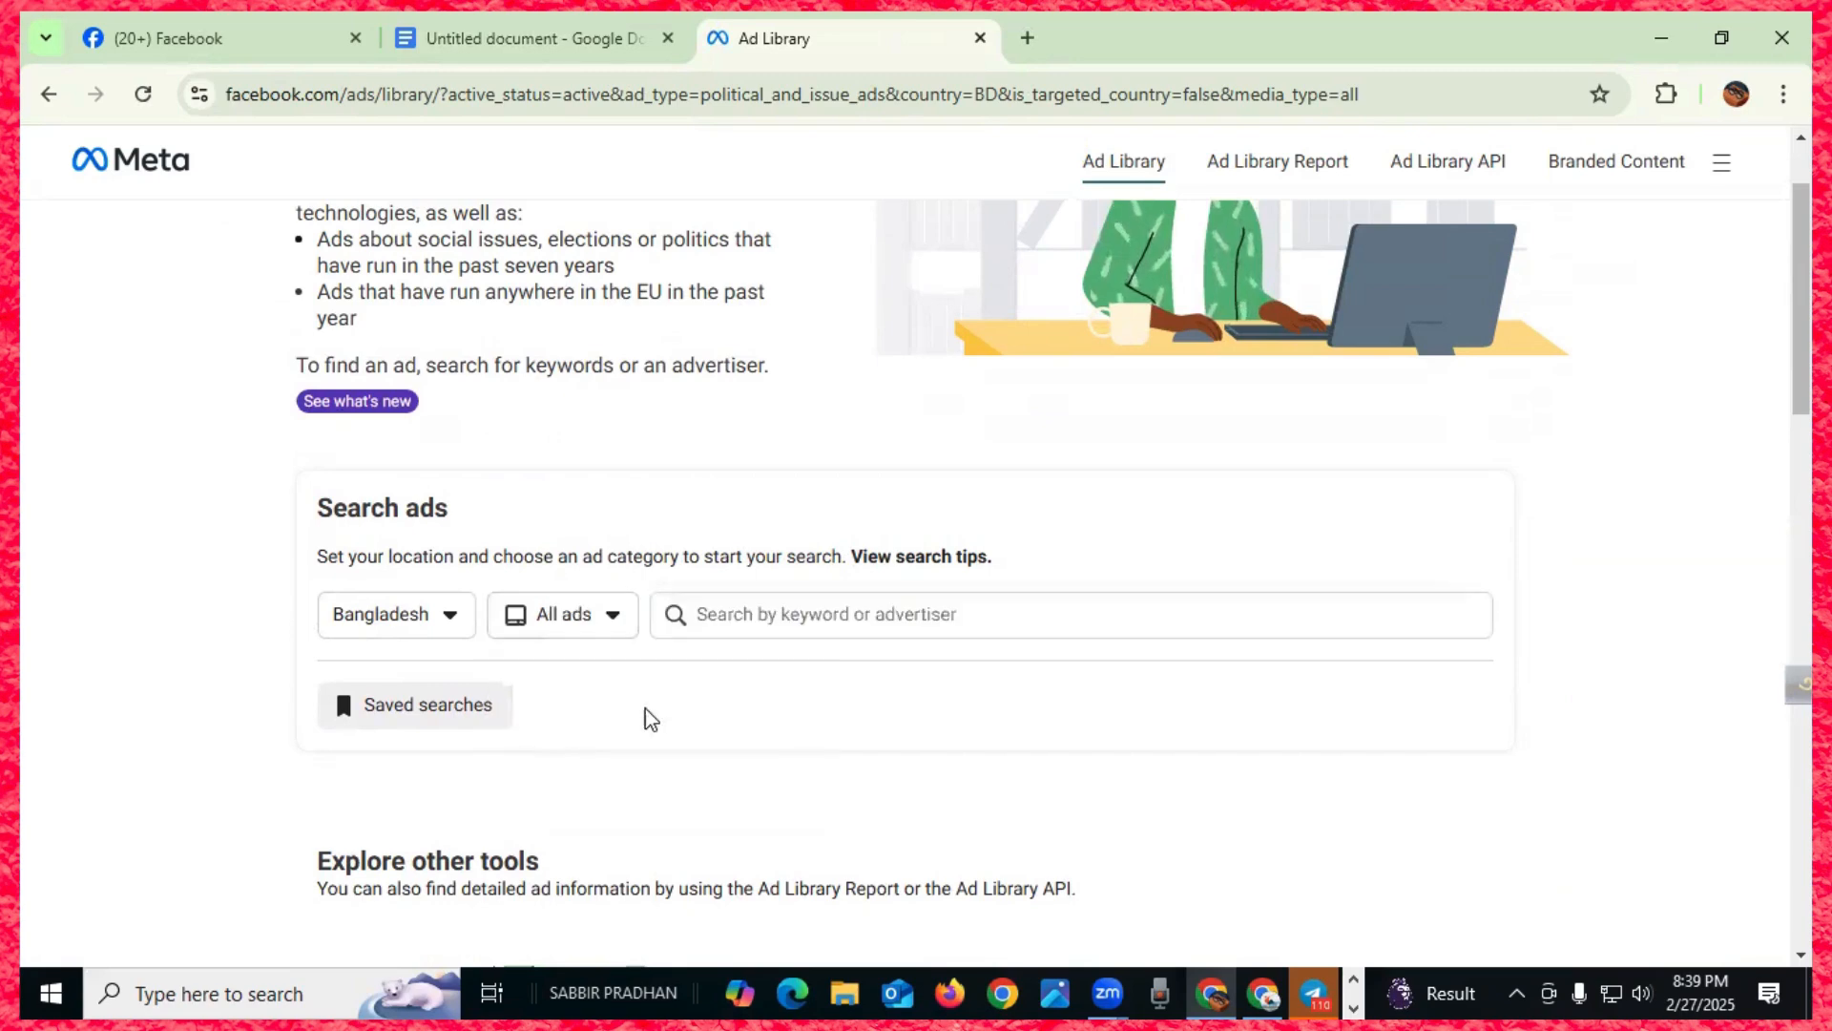
left_click(783, 621)
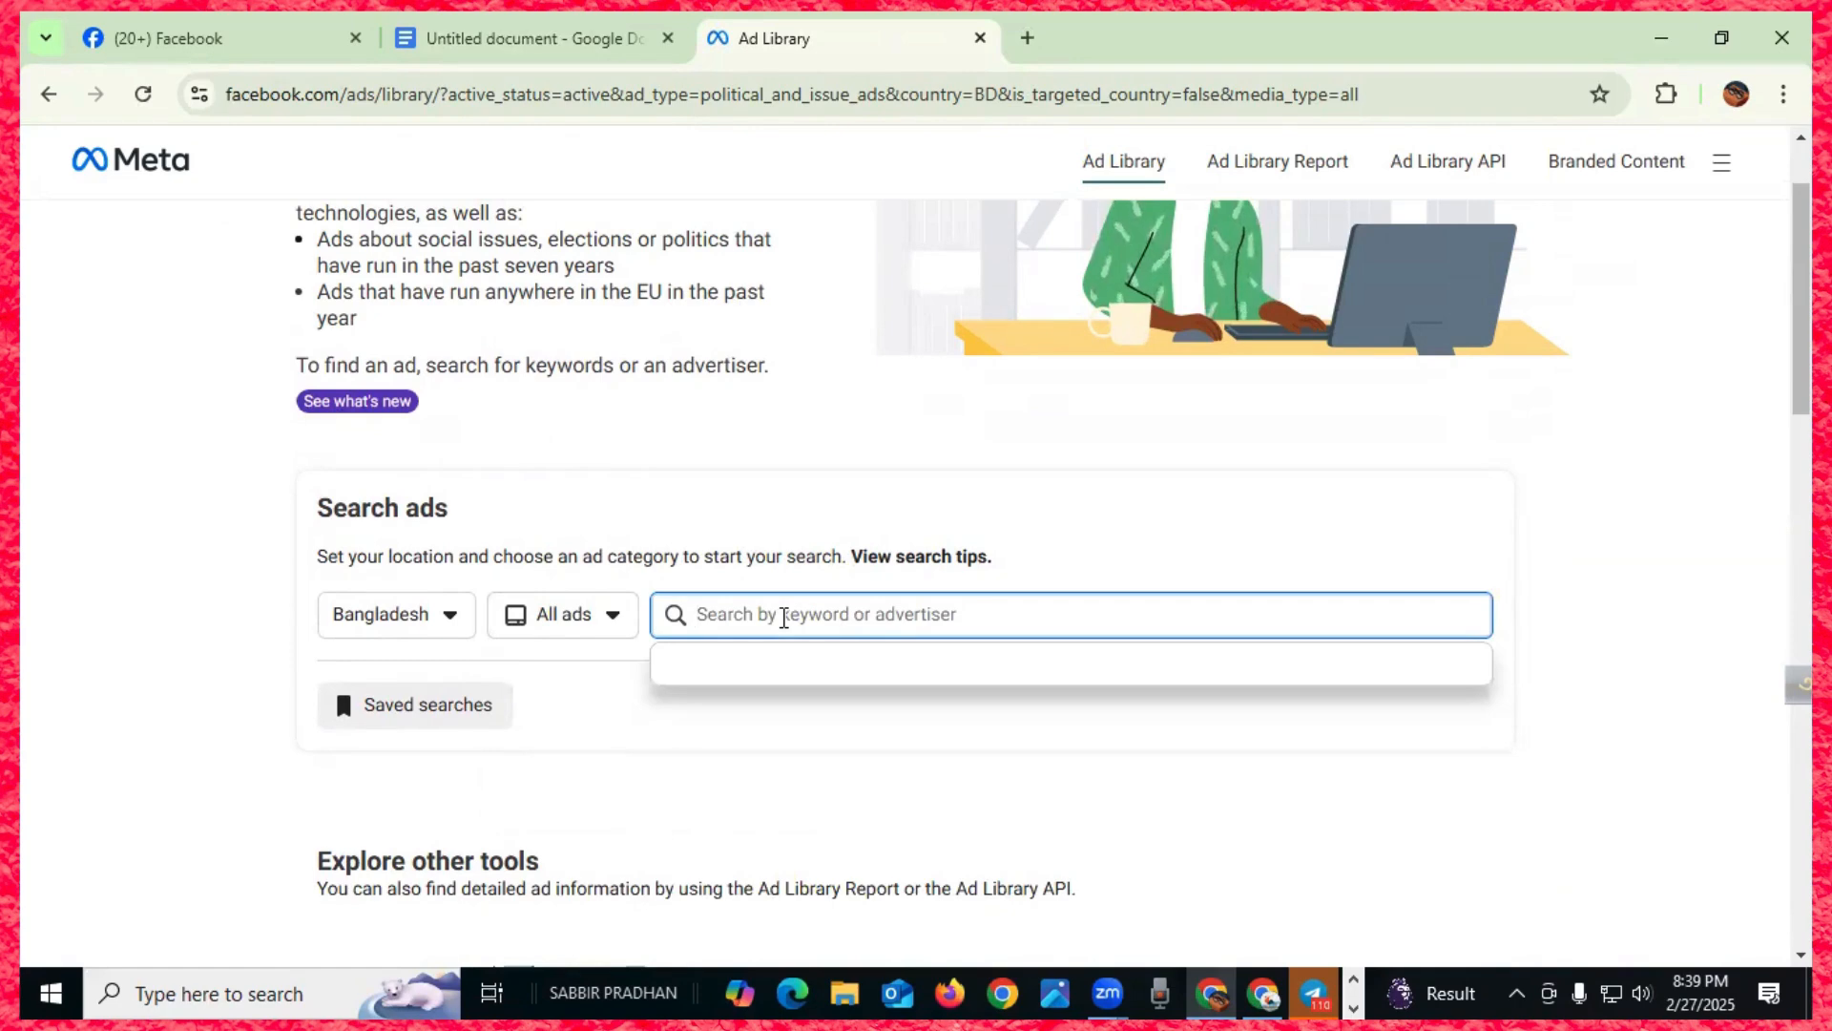
type("Panjabi")
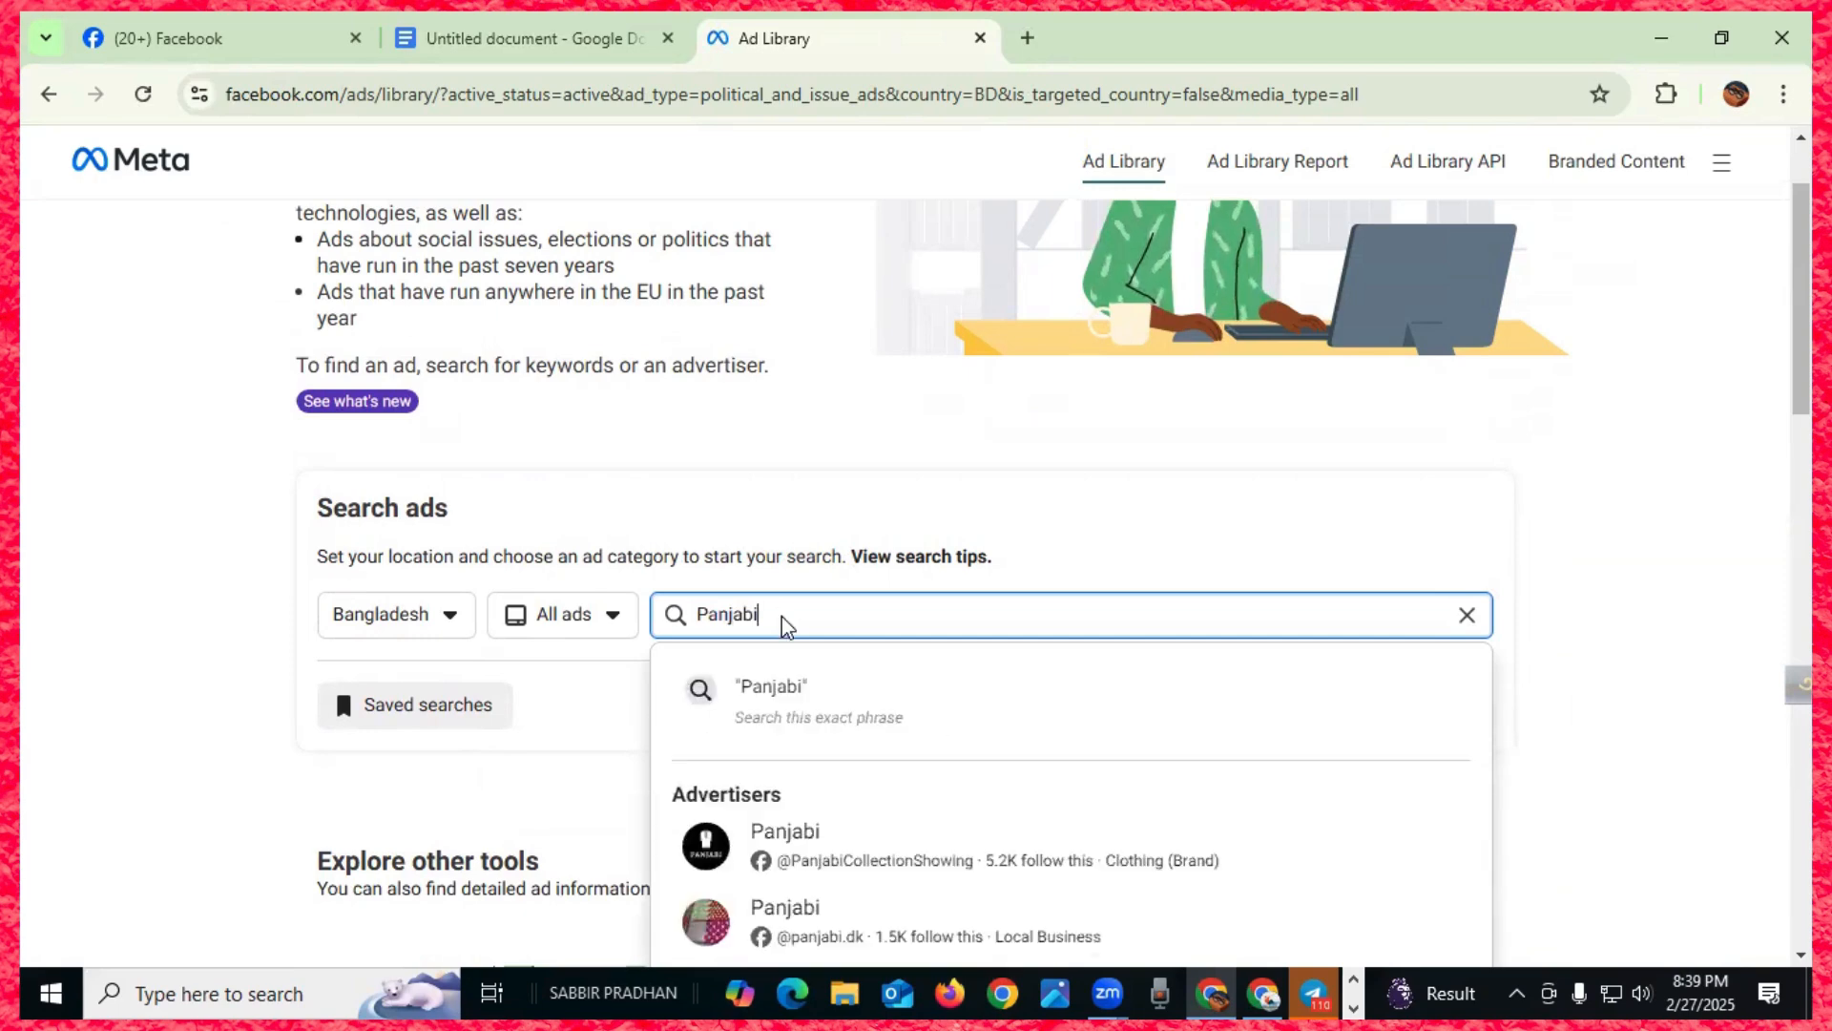
key("Return")
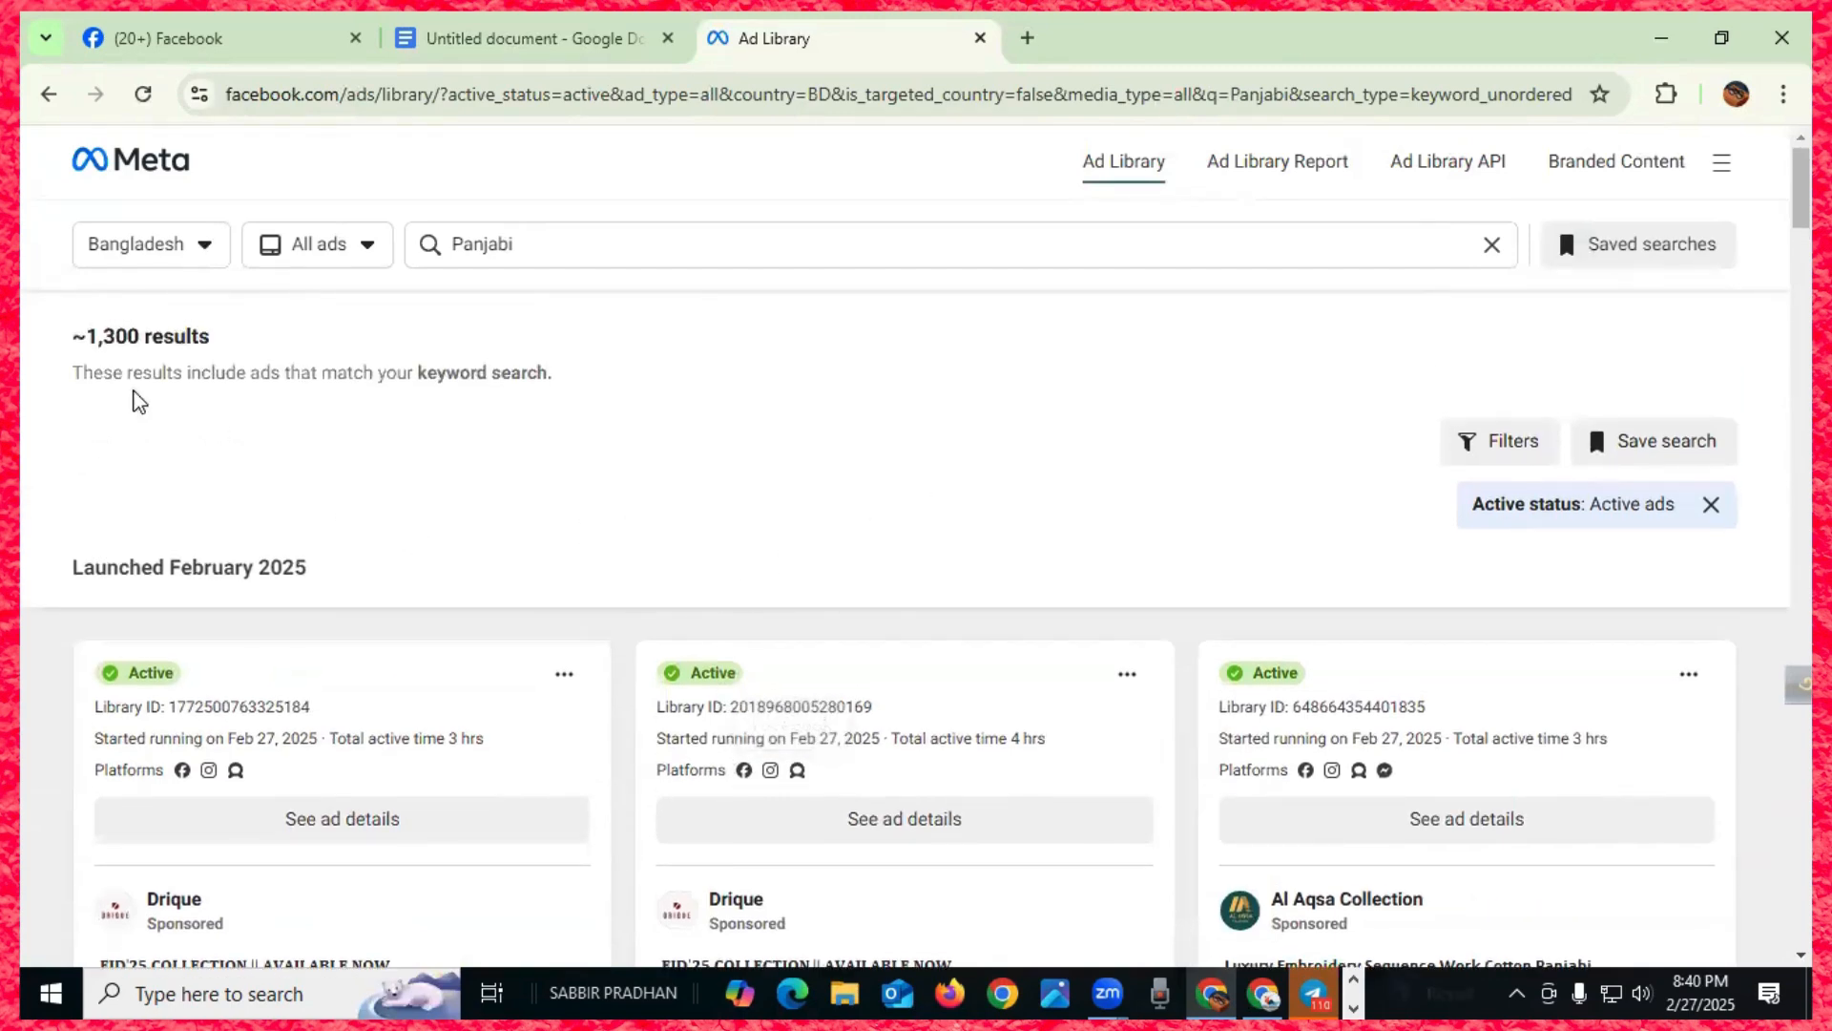
left_click_drag(49, 340, 225, 344)
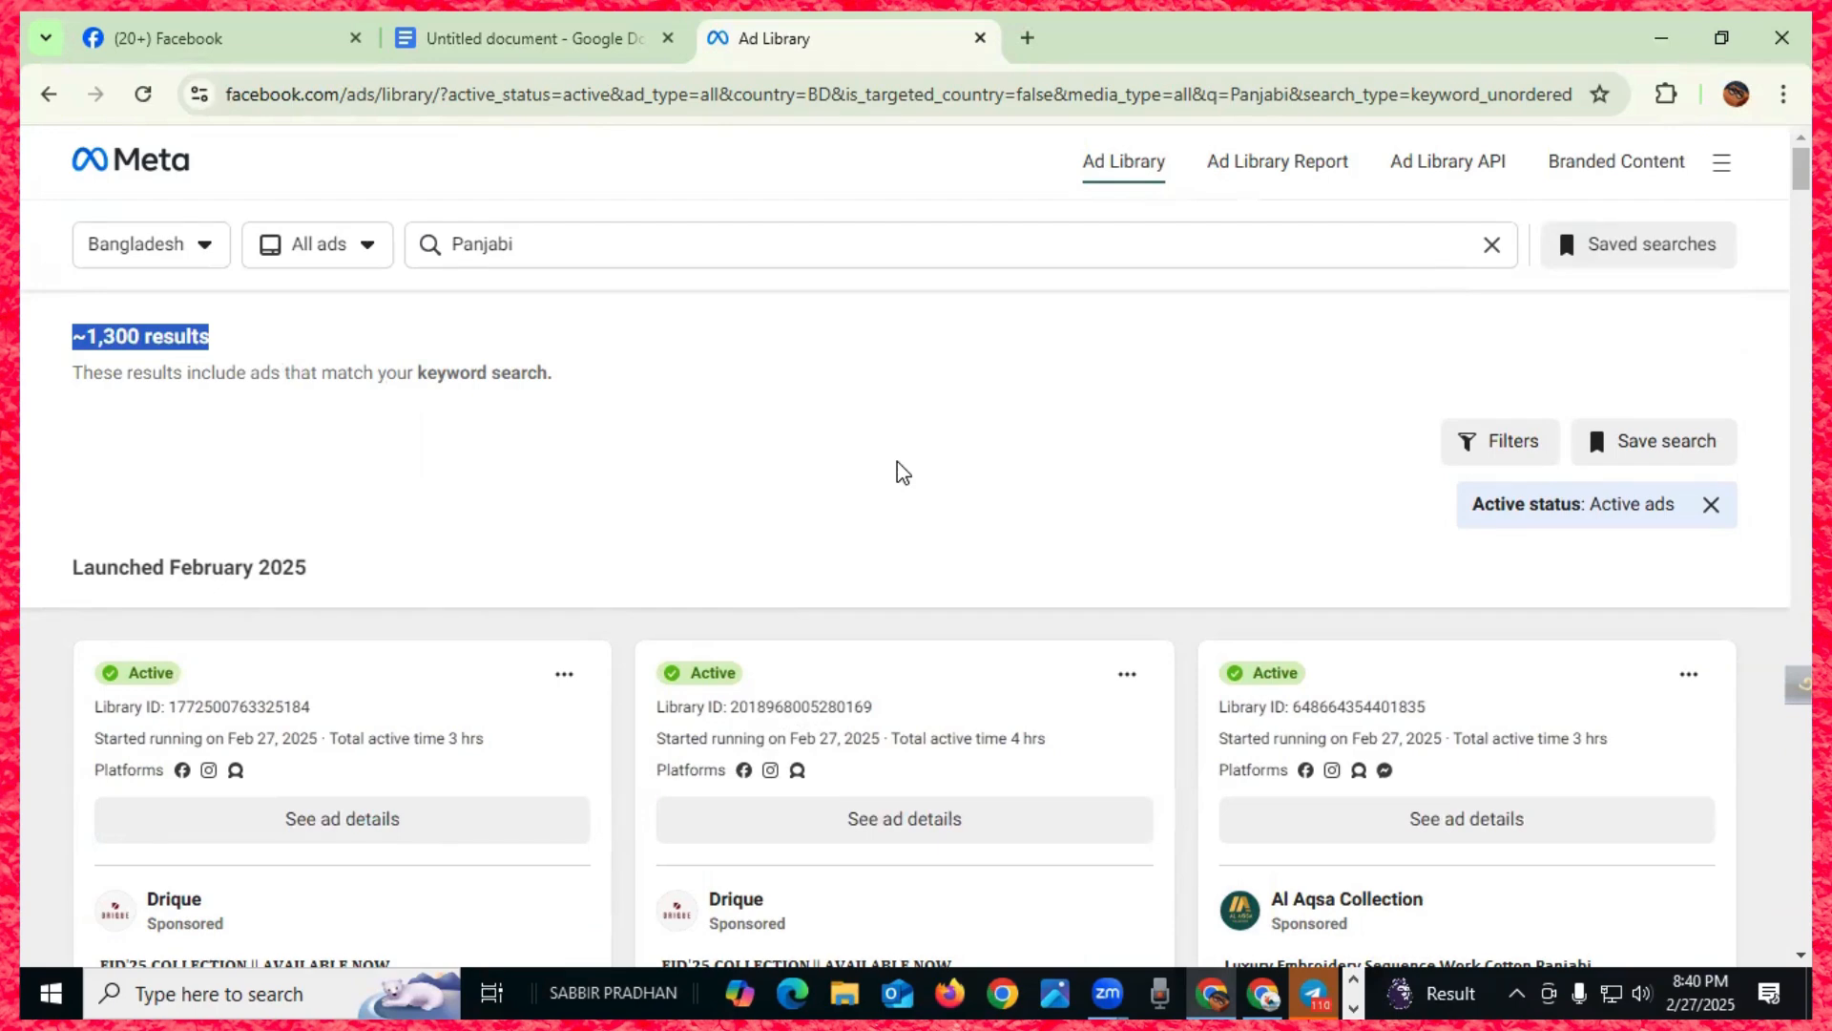
left_click(753, 470)
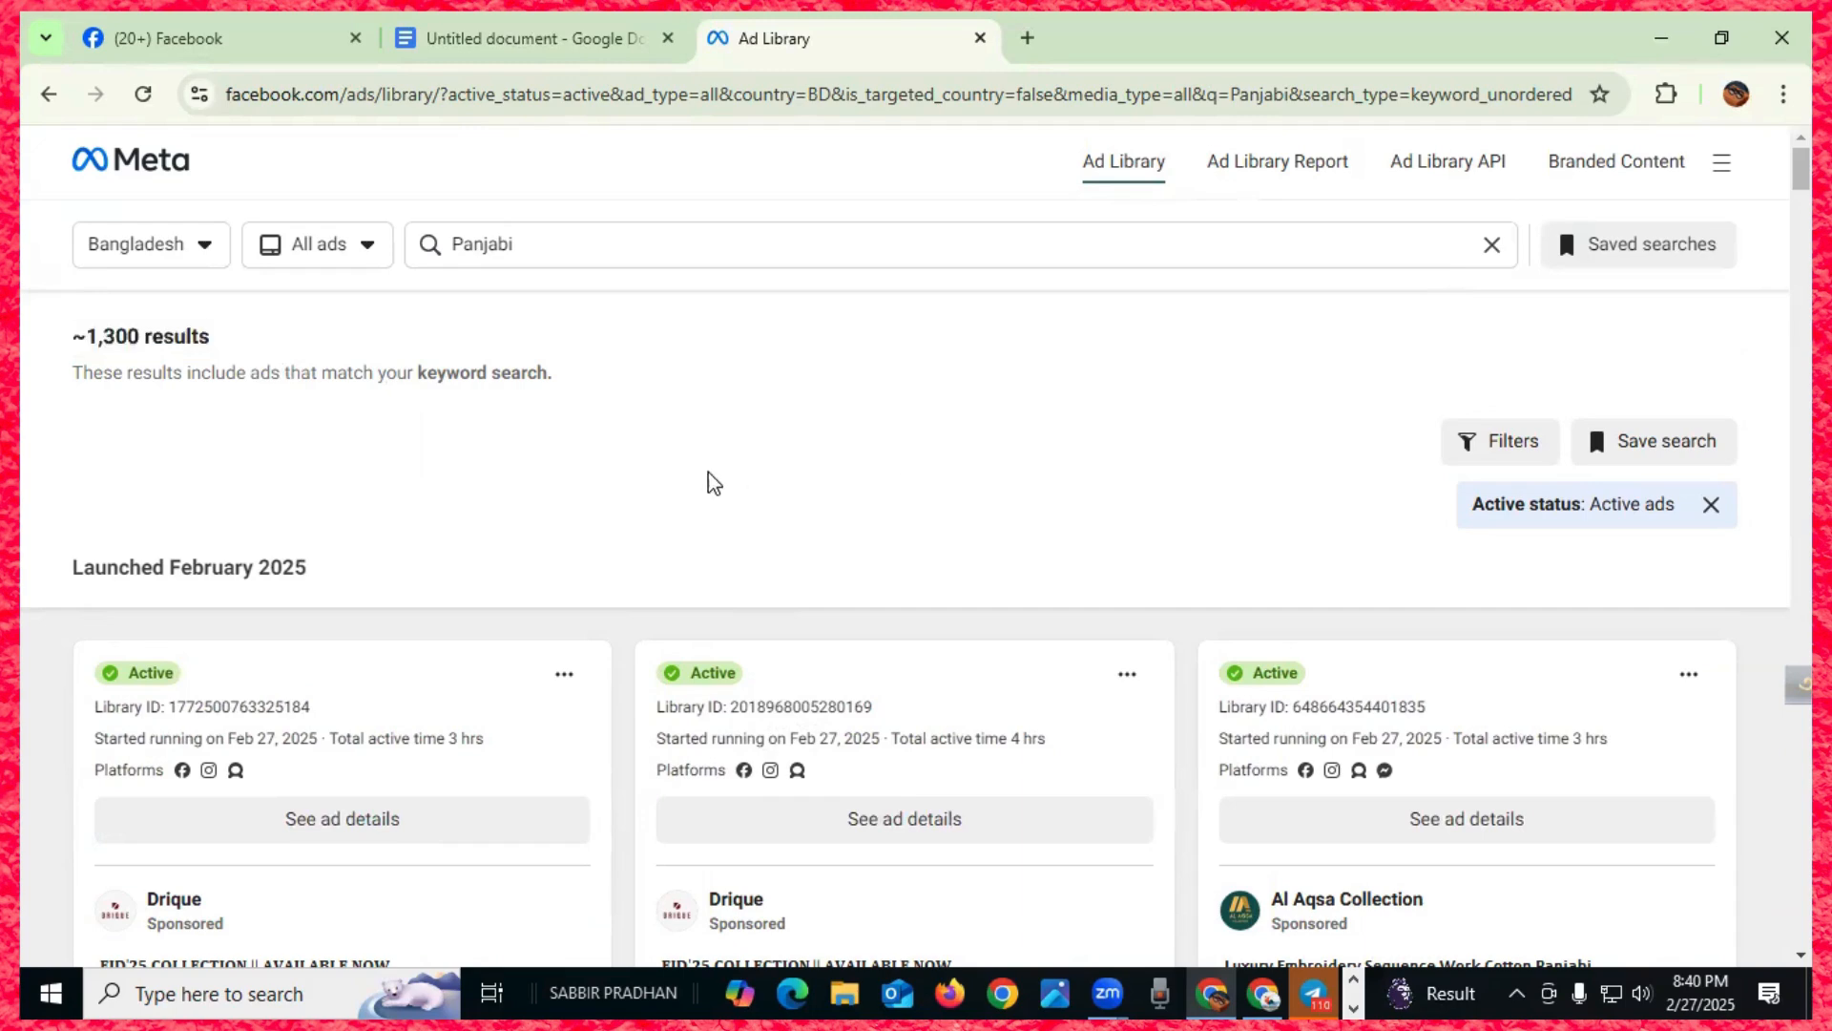
scroll(607, 496, "down", 2)
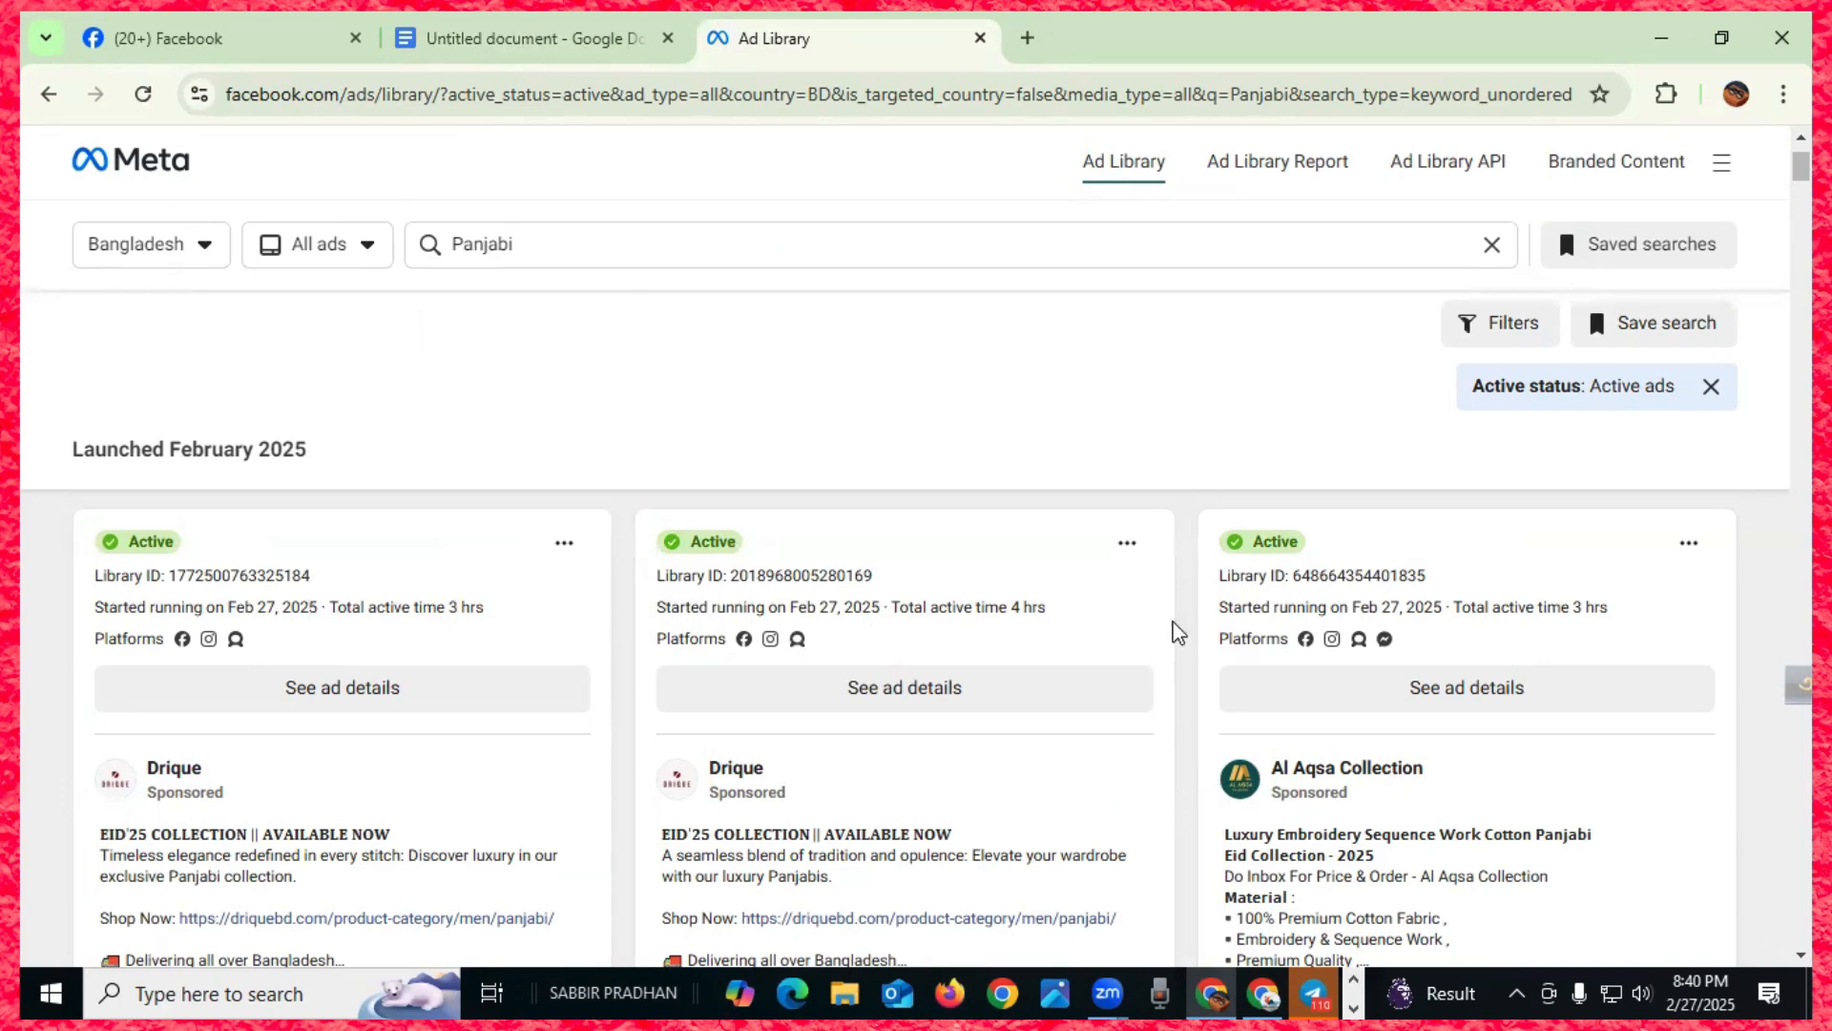
scroll(859, 649, "down", 4)
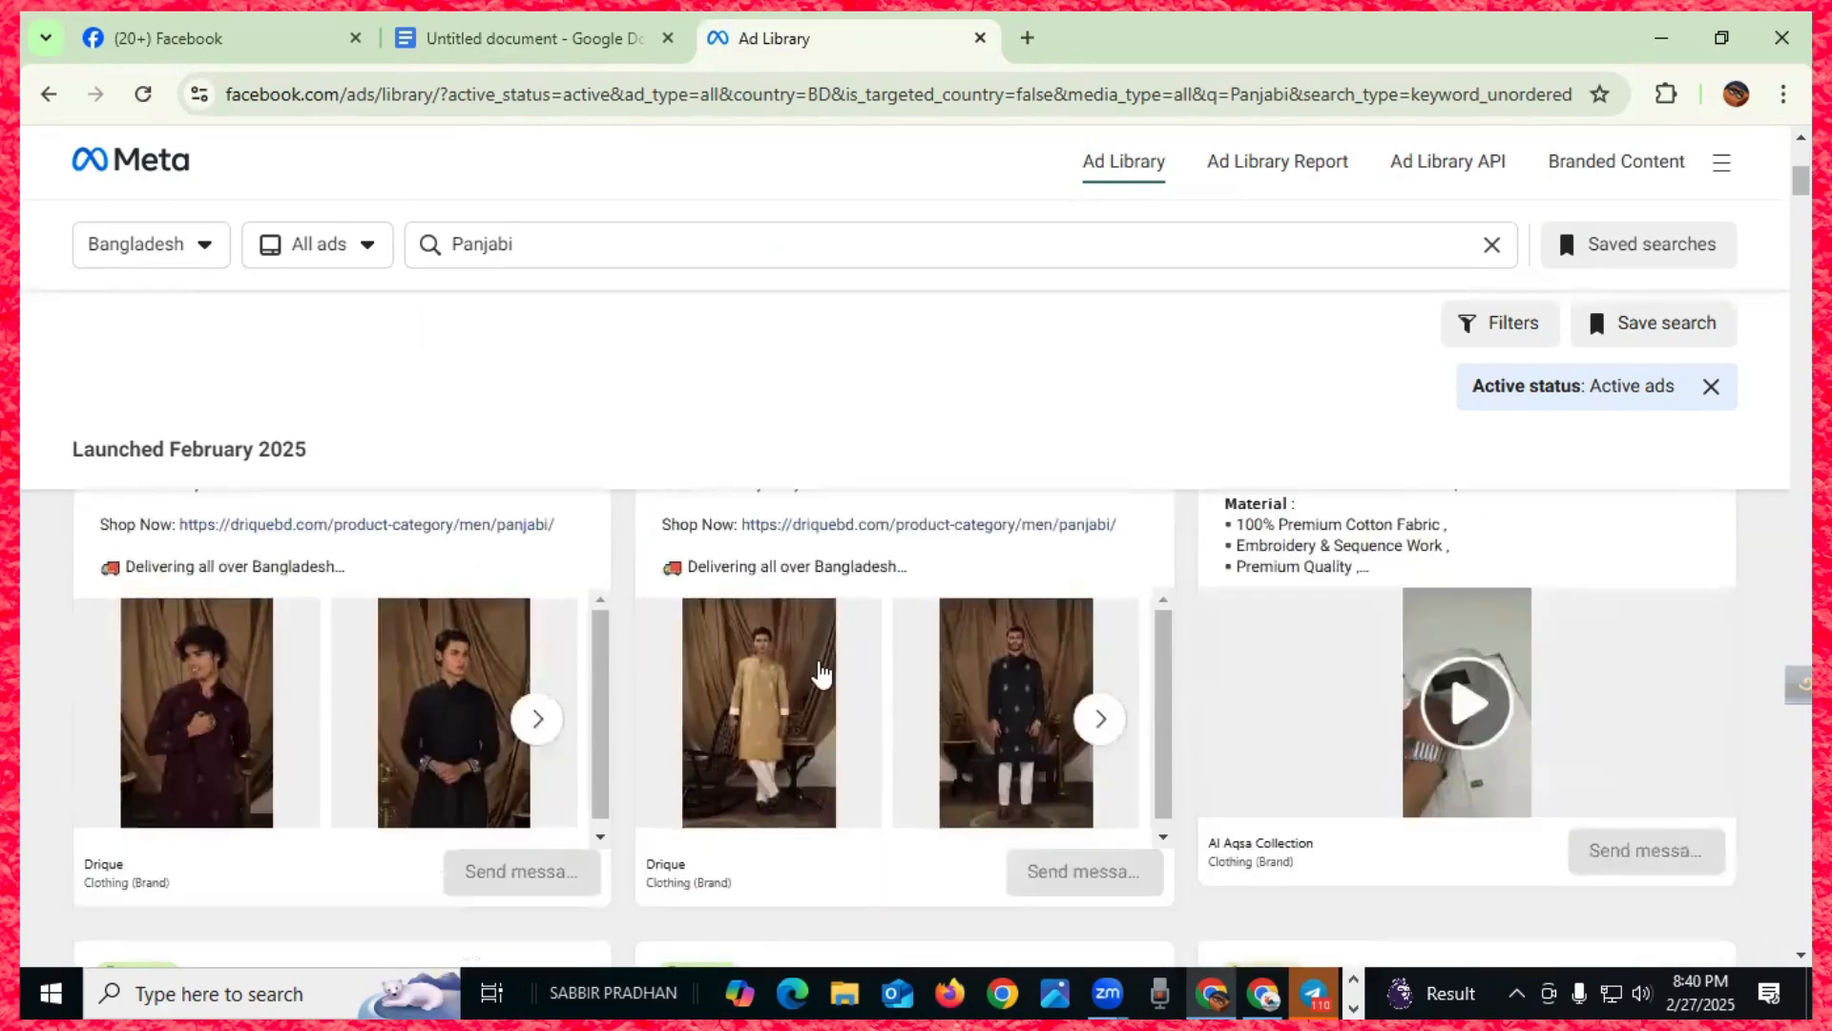
scroll(792, 668, "down", 4)
scroll(759, 702, "down", 1)
scroll(759, 701, "up", 5)
scroll(758, 697, "down", 7)
scroll(759, 692, "down", 8)
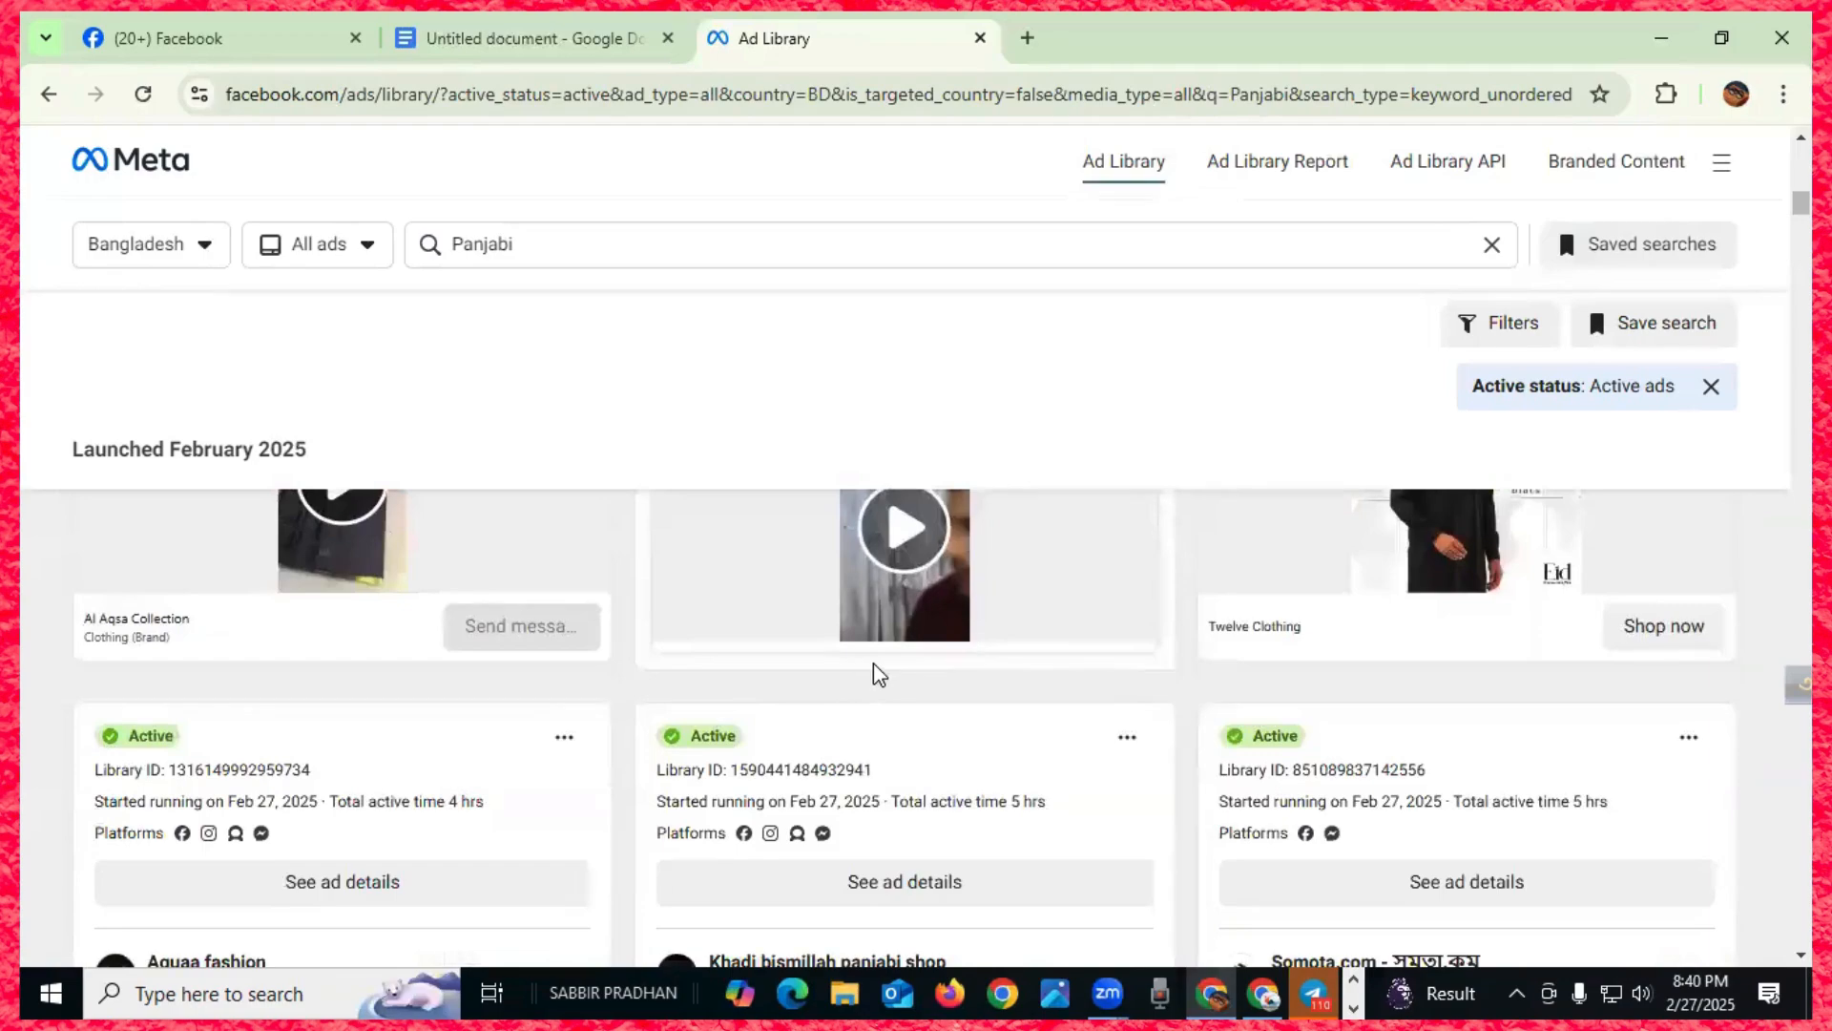
scroll(788, 759, "down", 4)
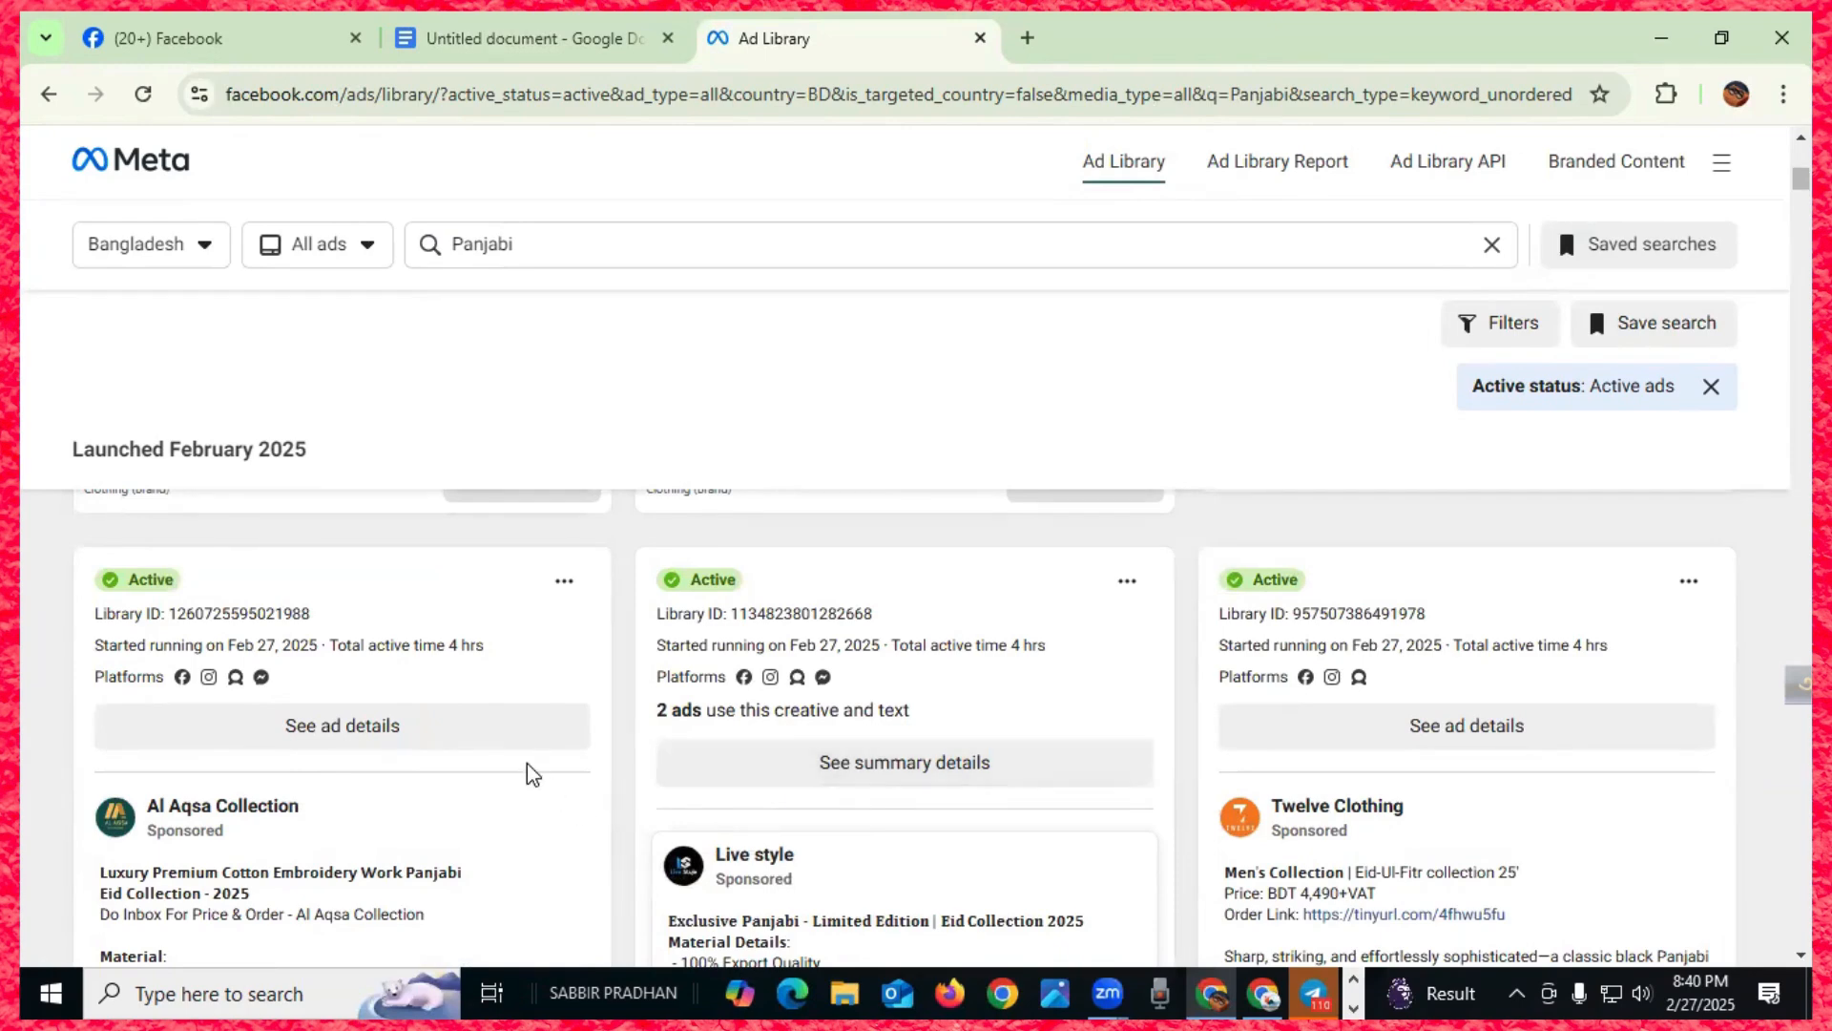
scroll(534, 774, "up", 4)
scroll(375, 619, "up", 5)
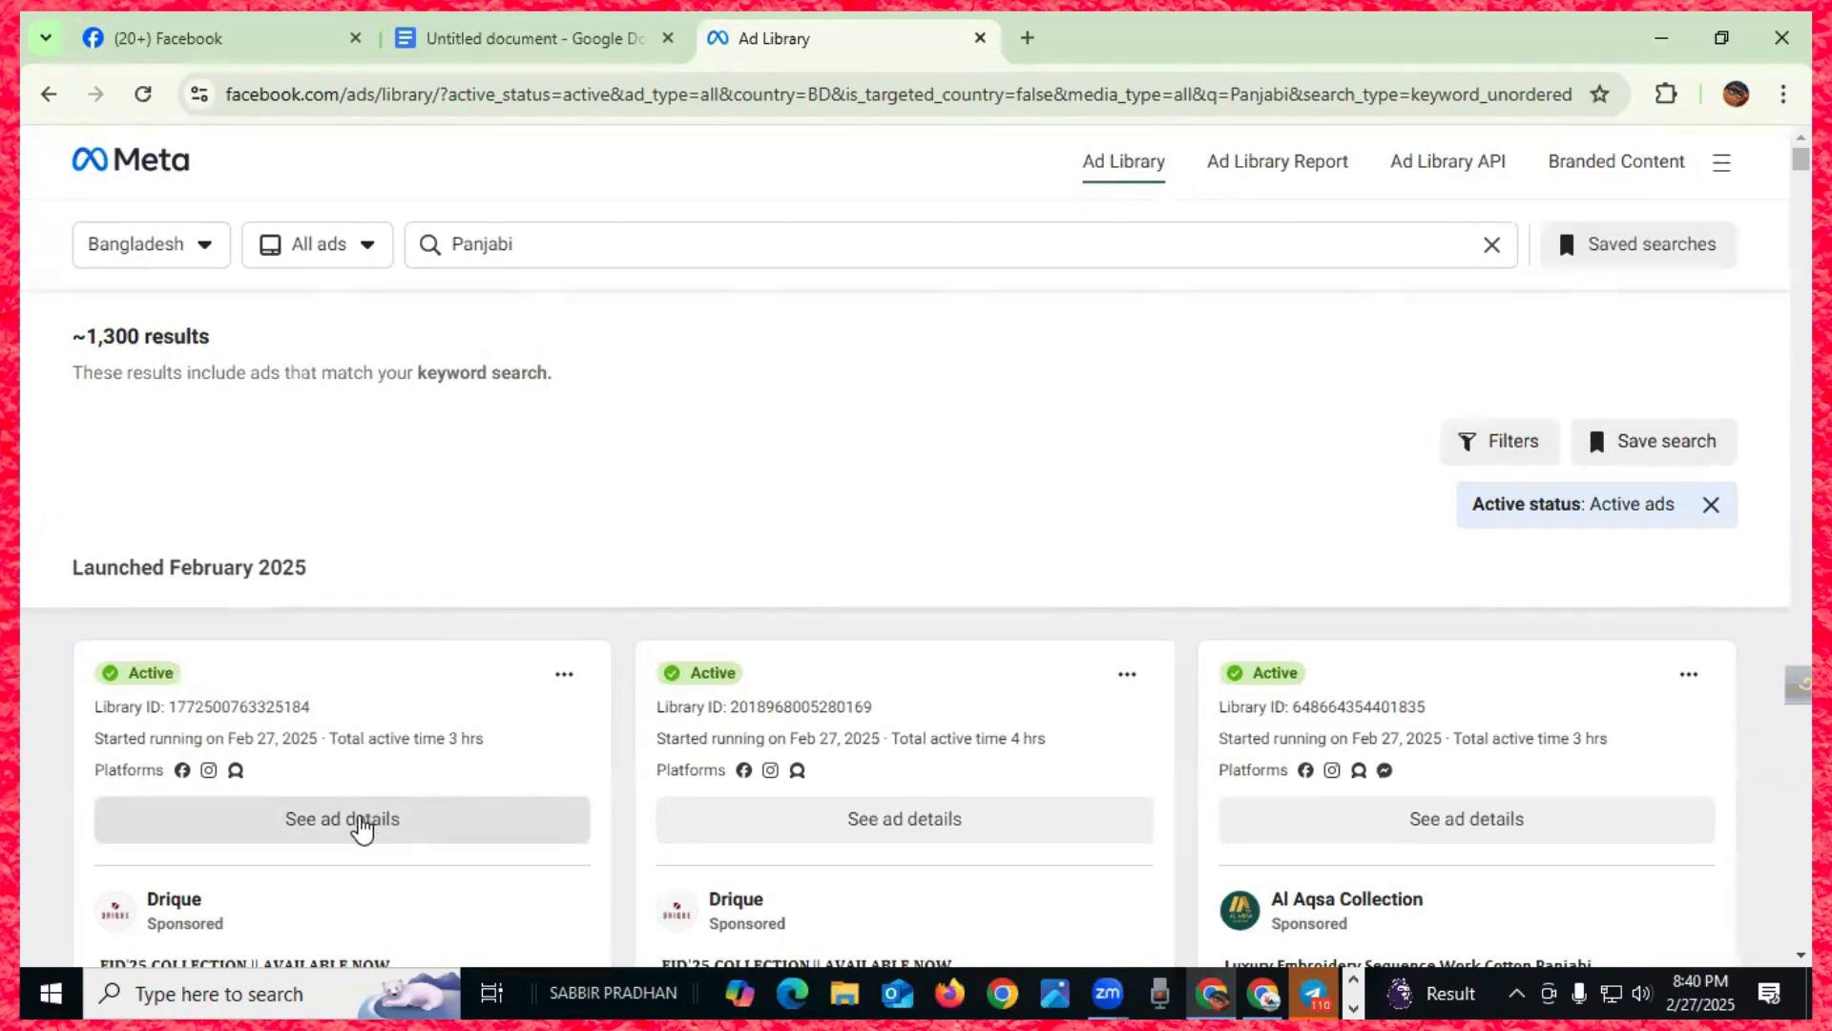
- Open the first Drique ad's details and browse its carousel of panjabi photos
left_click(361, 823)
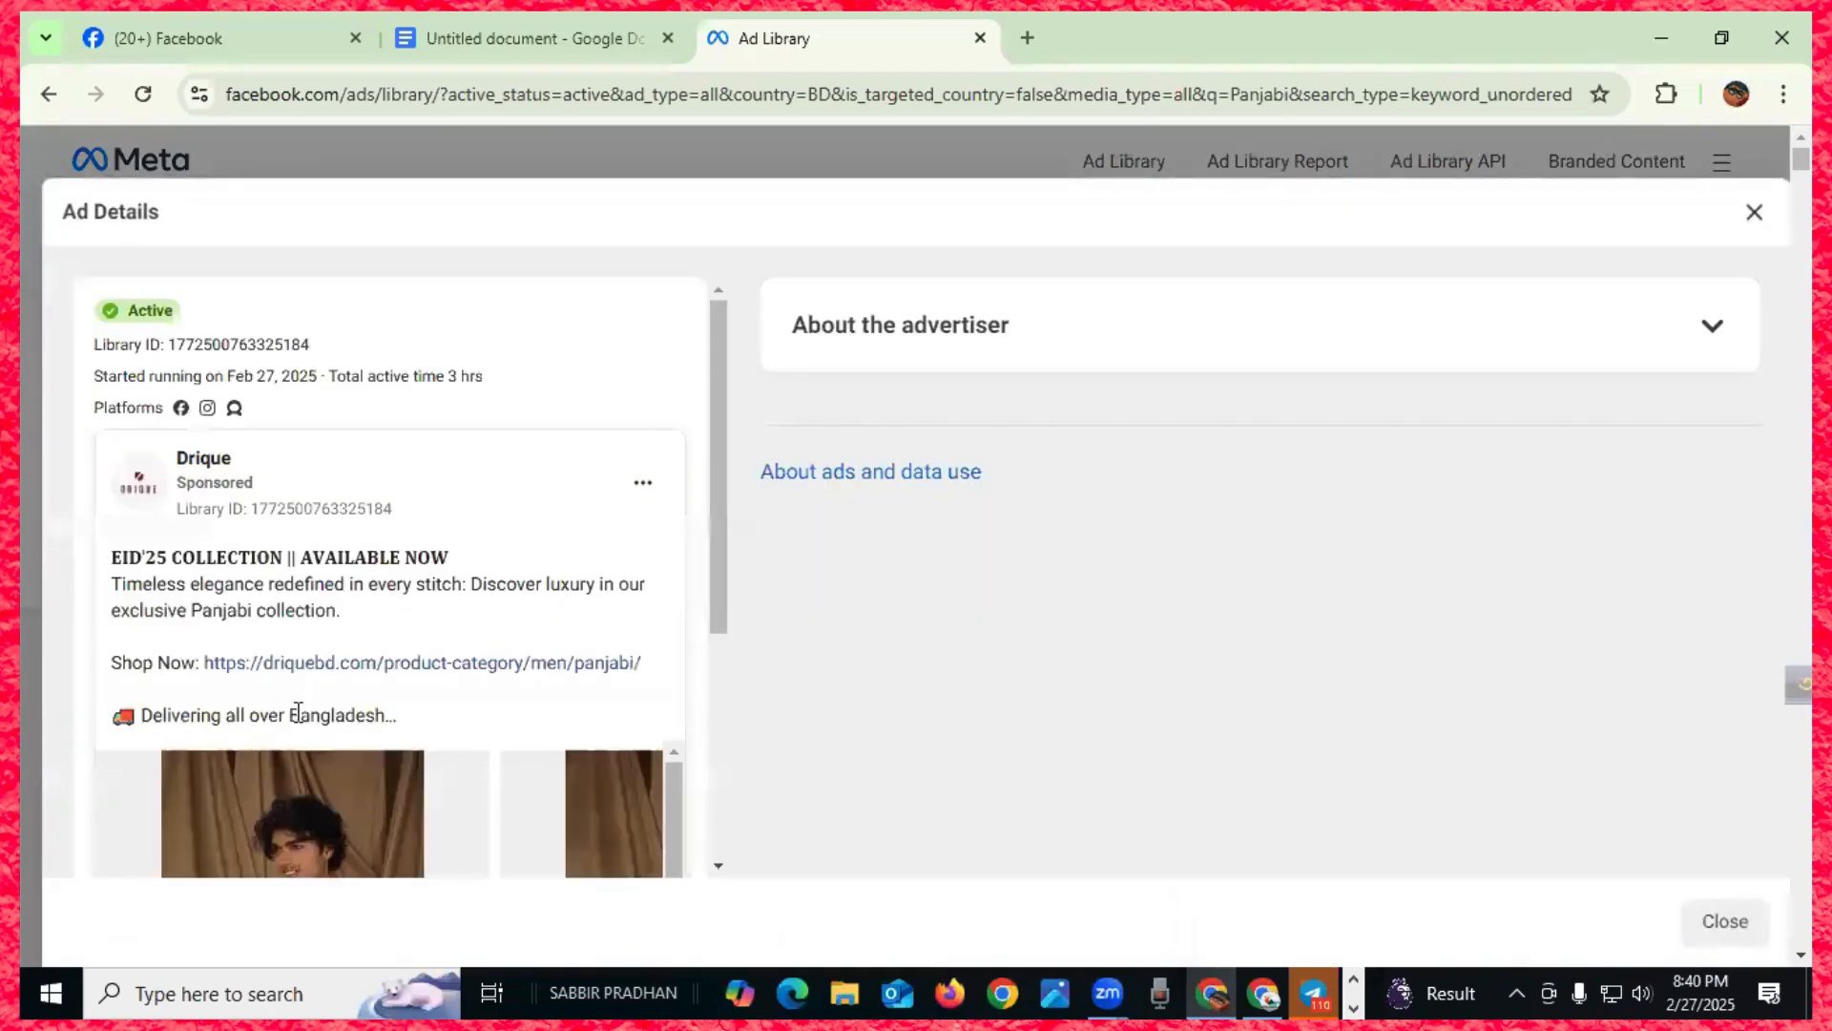
scroll(454, 556, "down", 4)
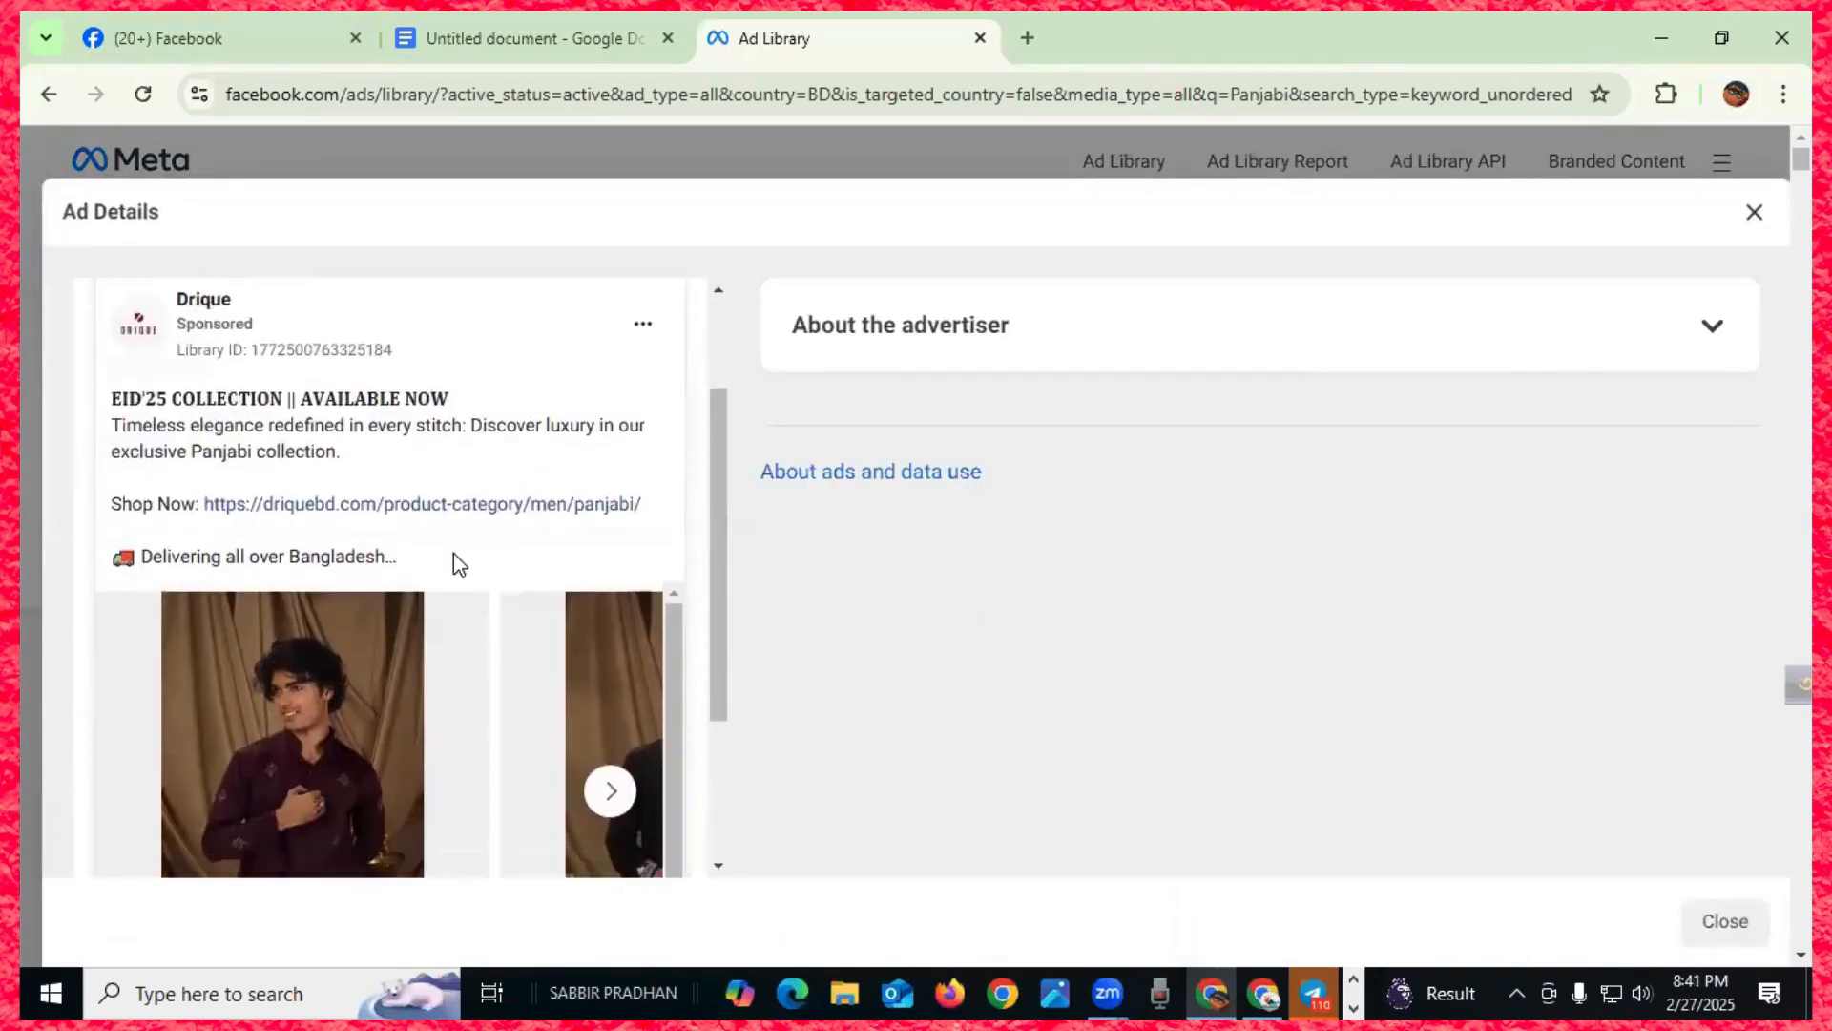
left_click(610, 553)
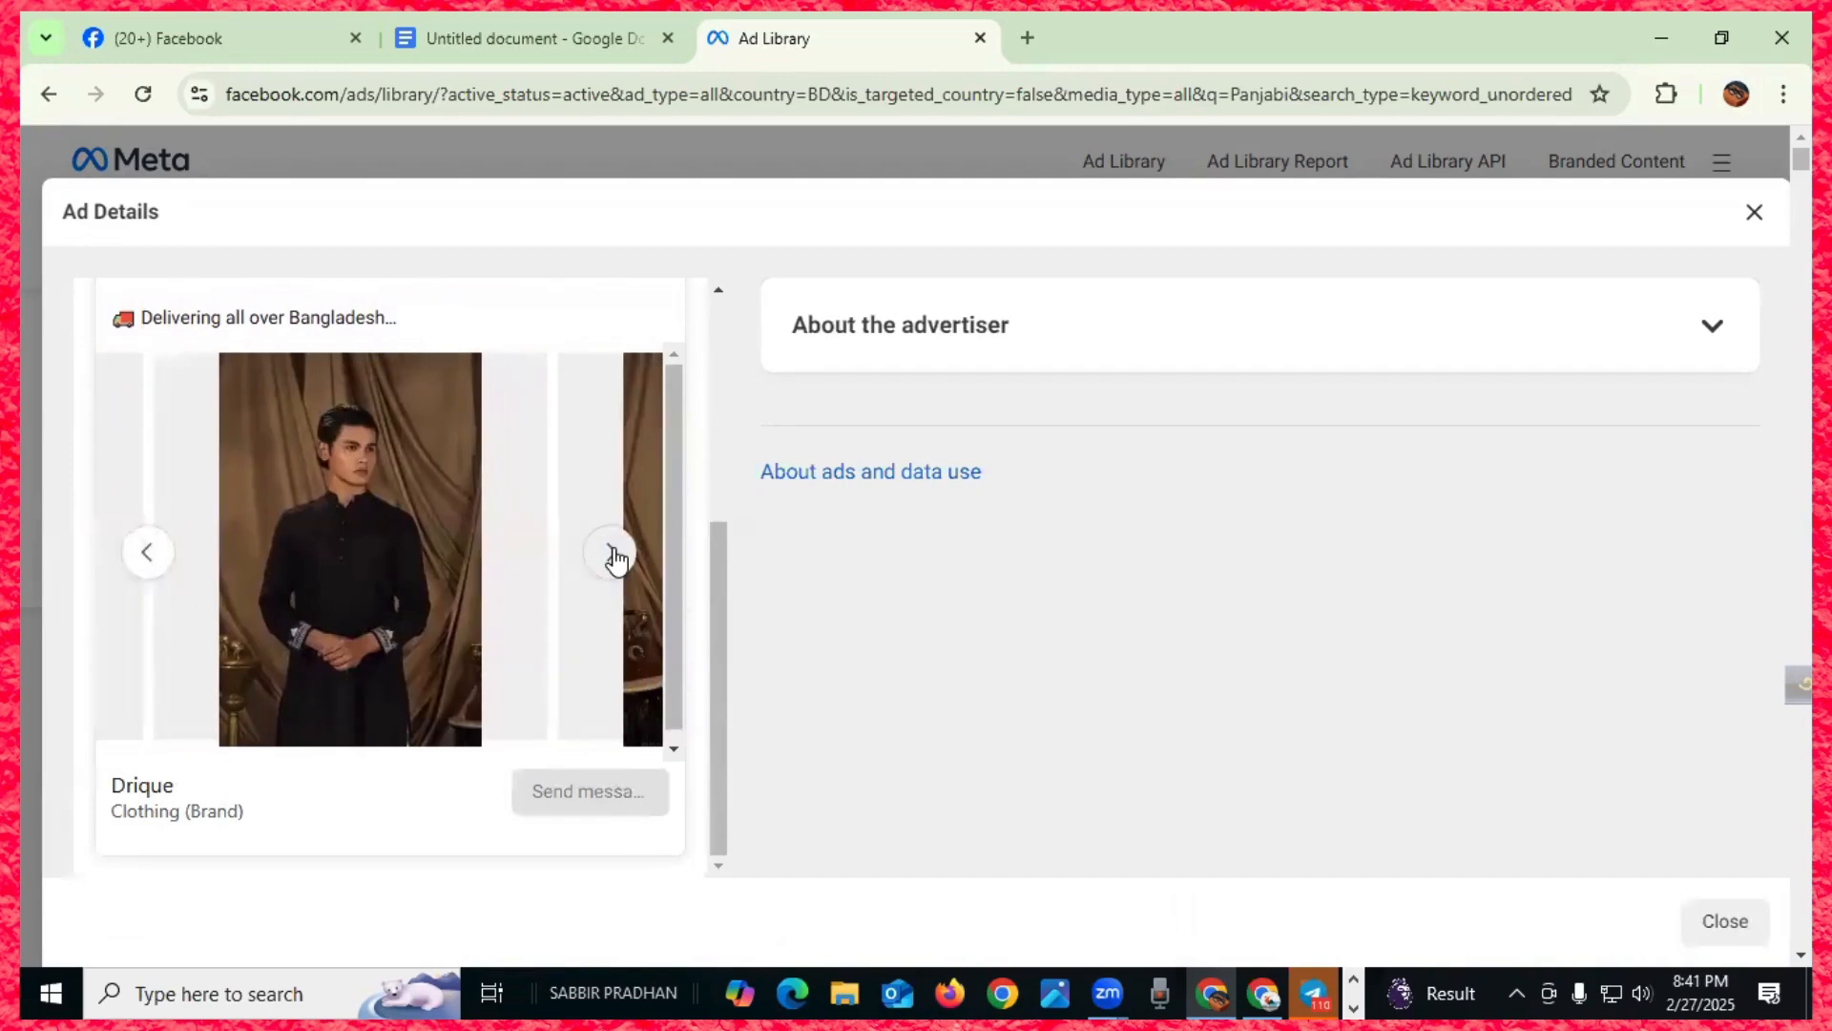
left_click(615, 559)
left_click(611, 556)
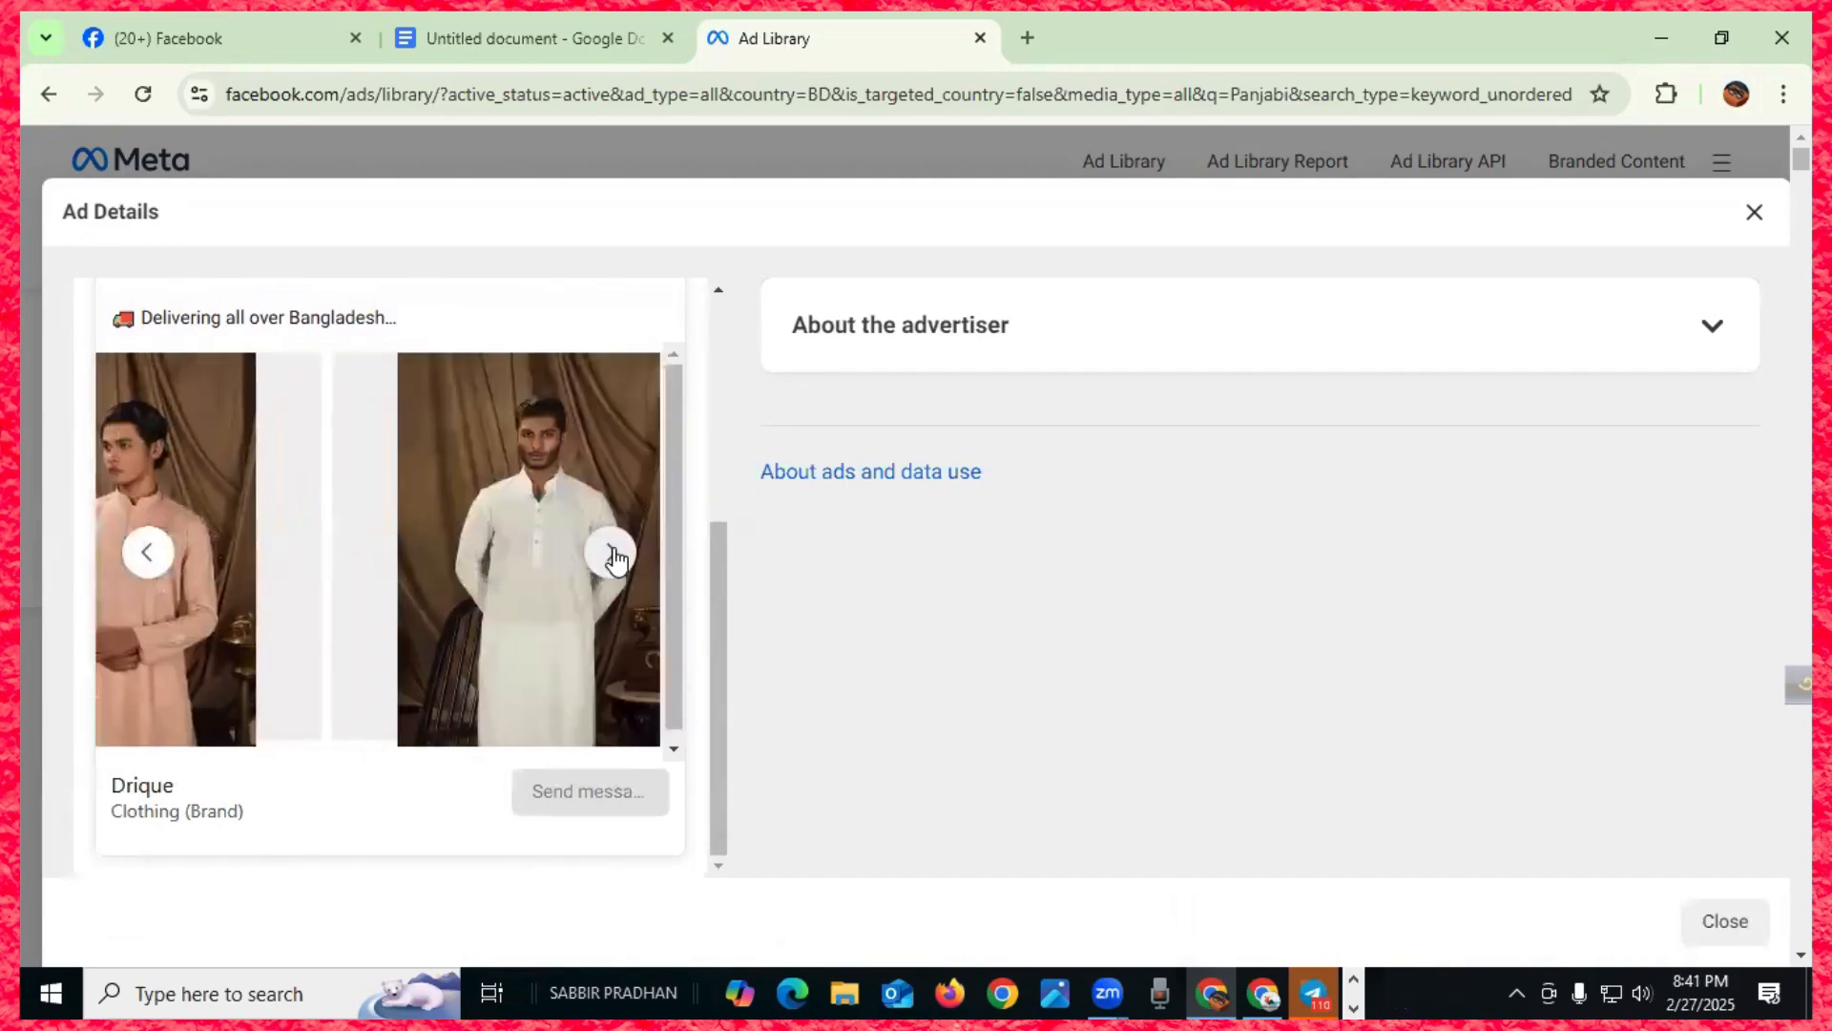
left_click(612, 555)
left_click(612, 554)
left_click(612, 553)
scroll(592, 615, "up", 4)
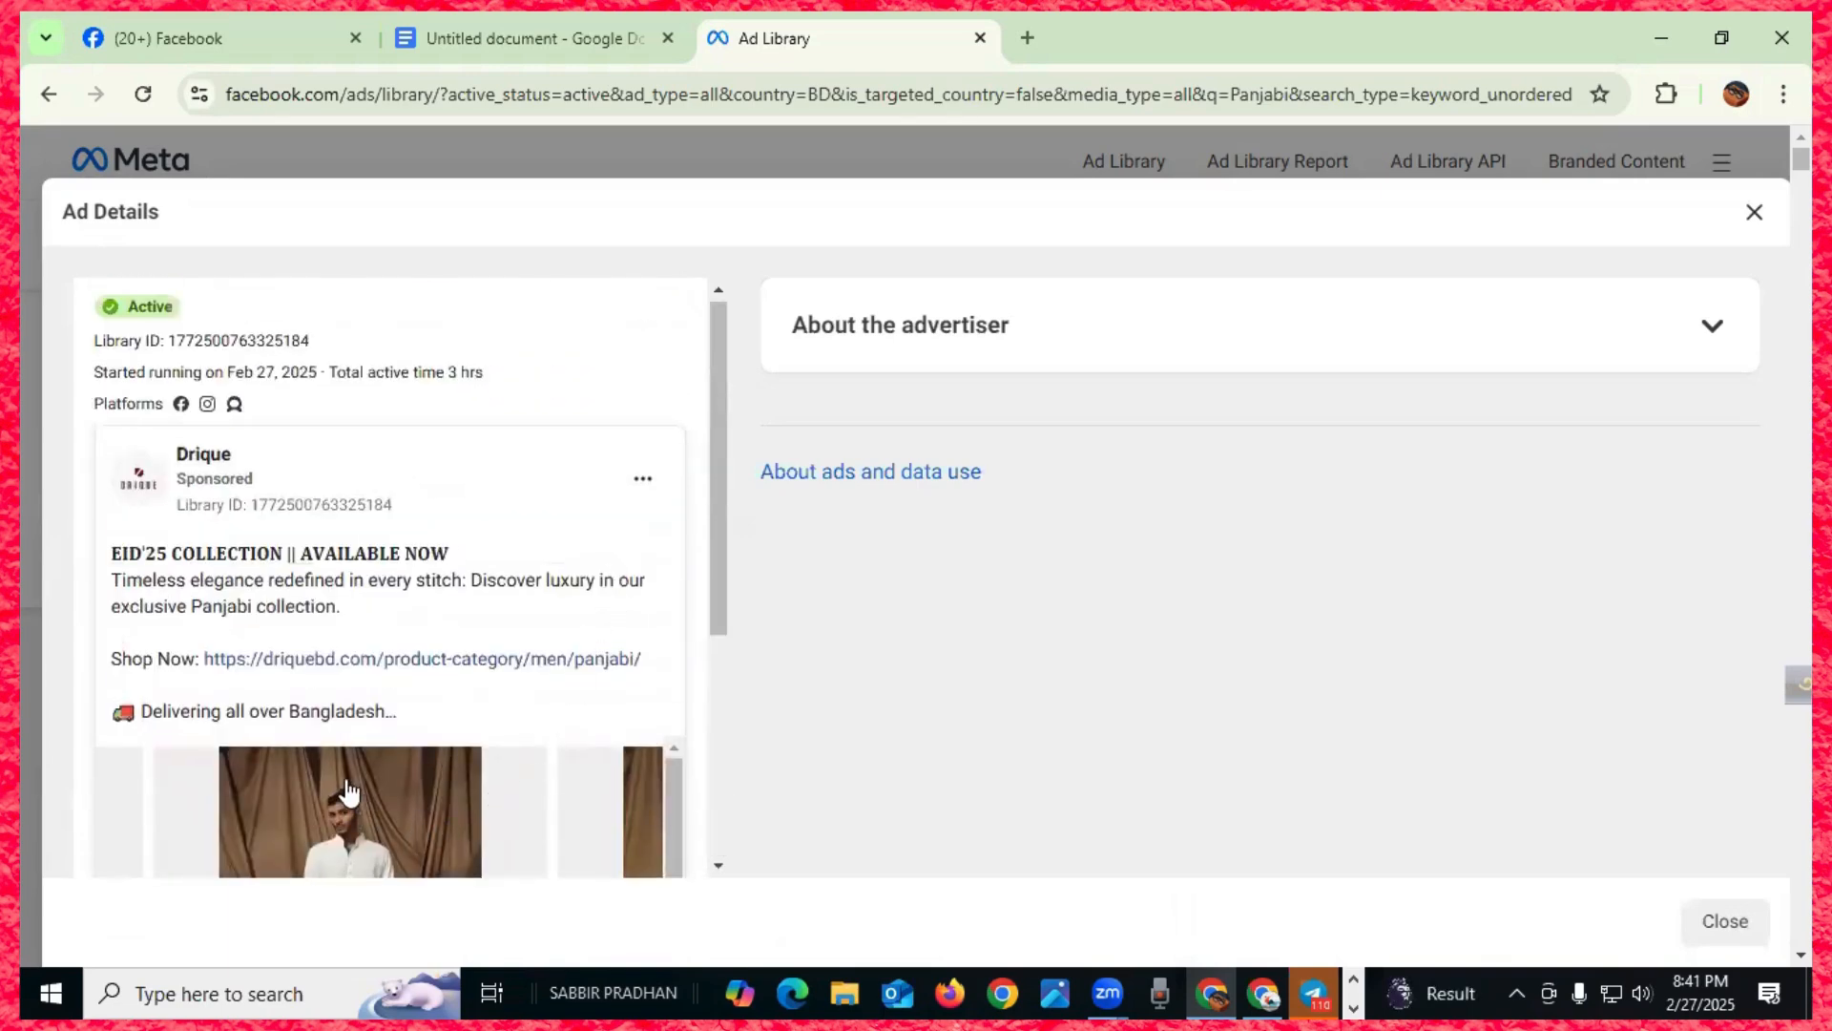
scroll(300, 737, "up", 1)
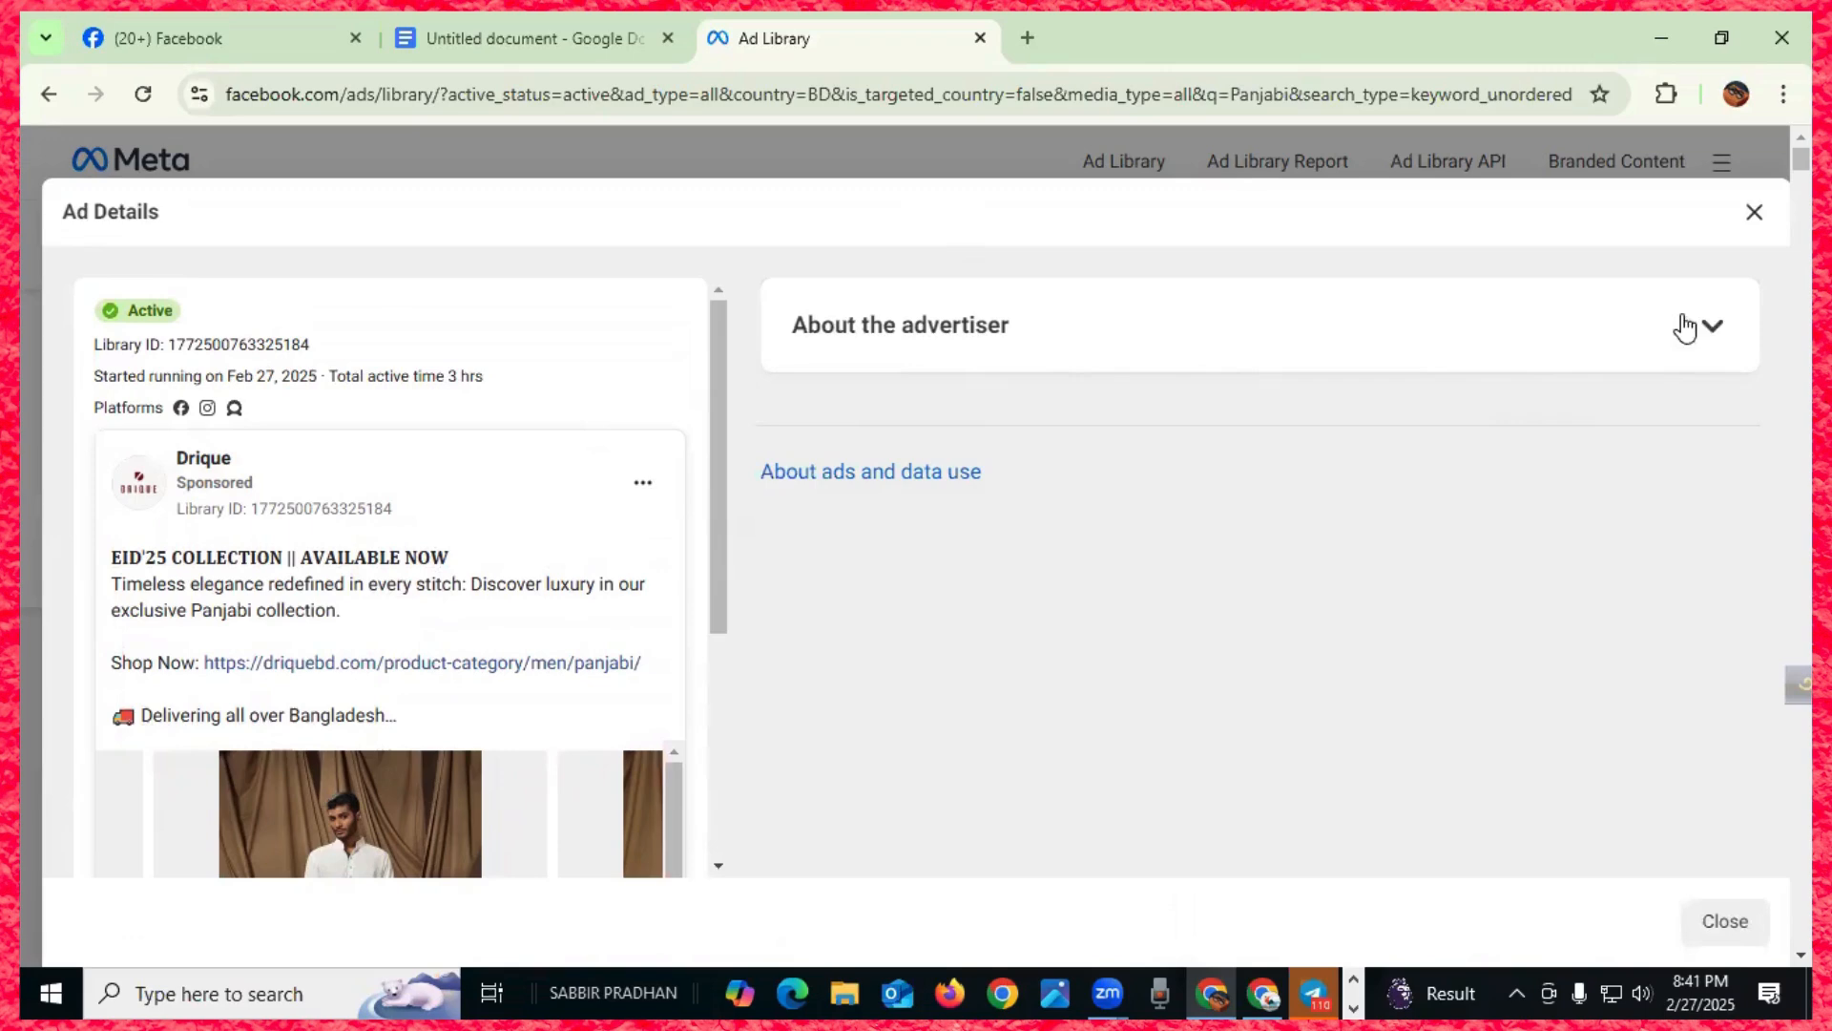
- Expand About the advertiser, then view and close the About ads and data use page
left_click(1713, 325)
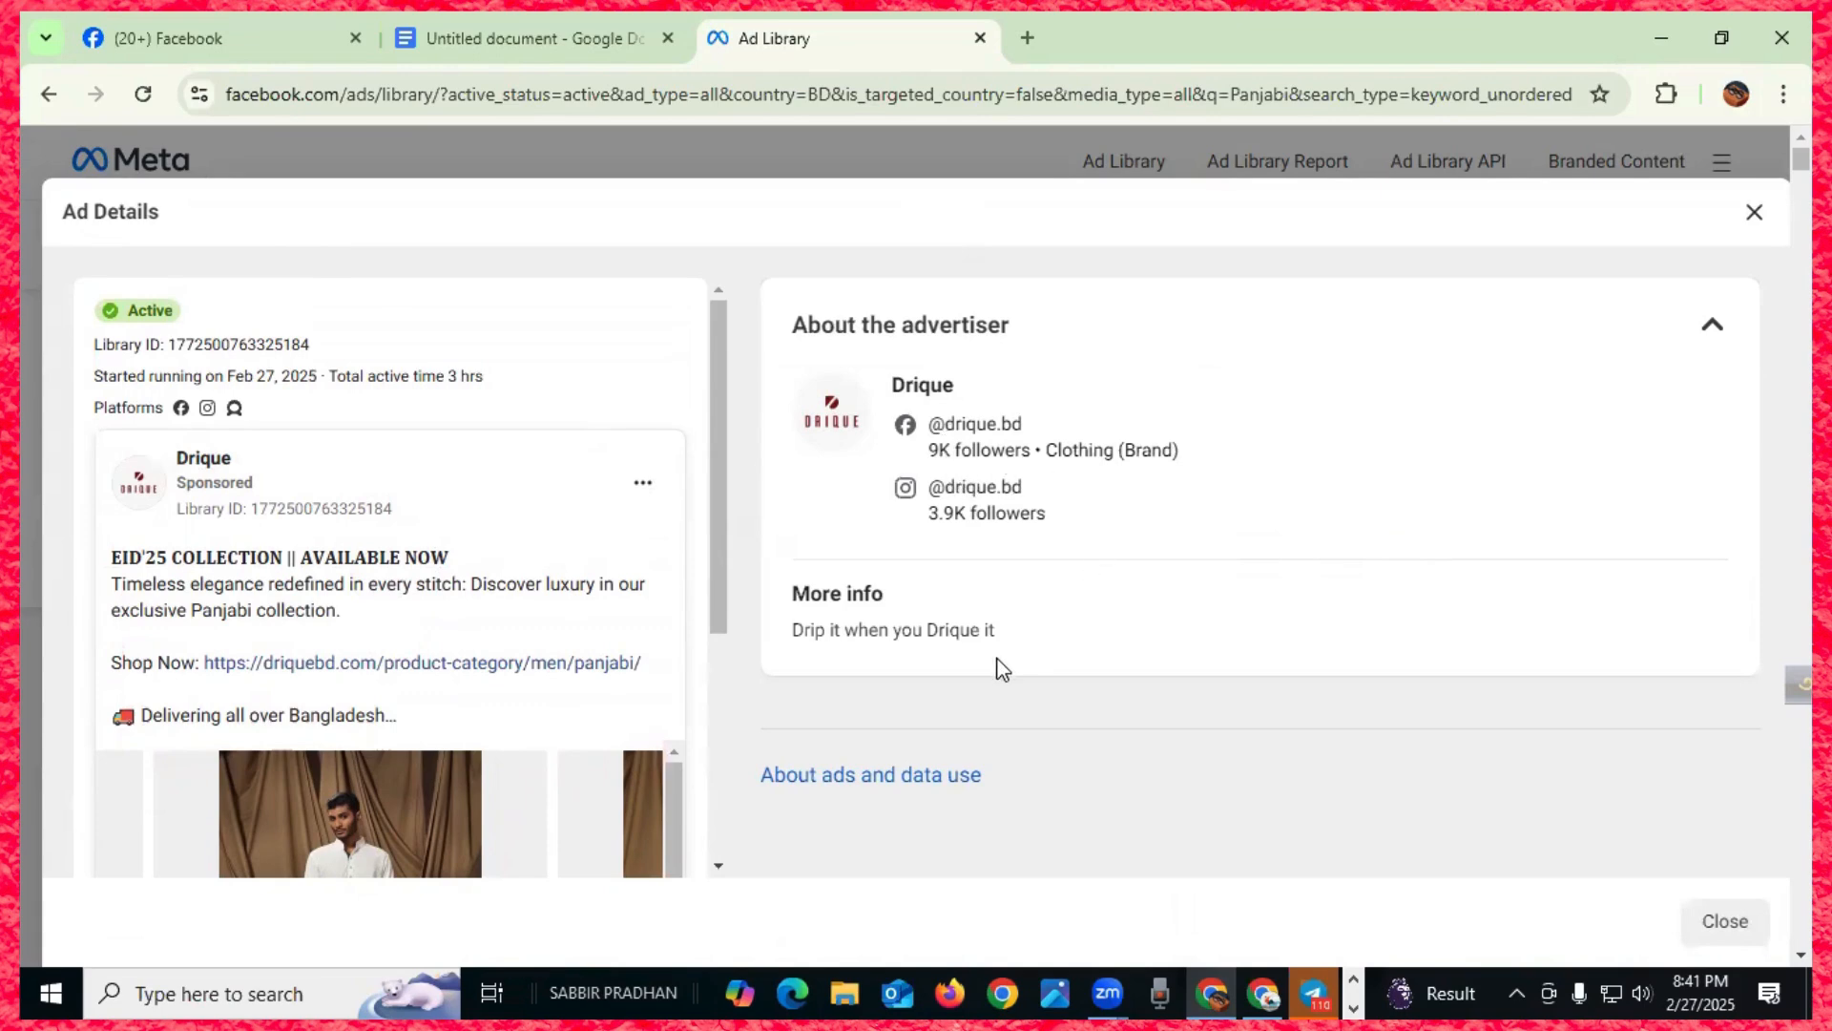
left_click(884, 775)
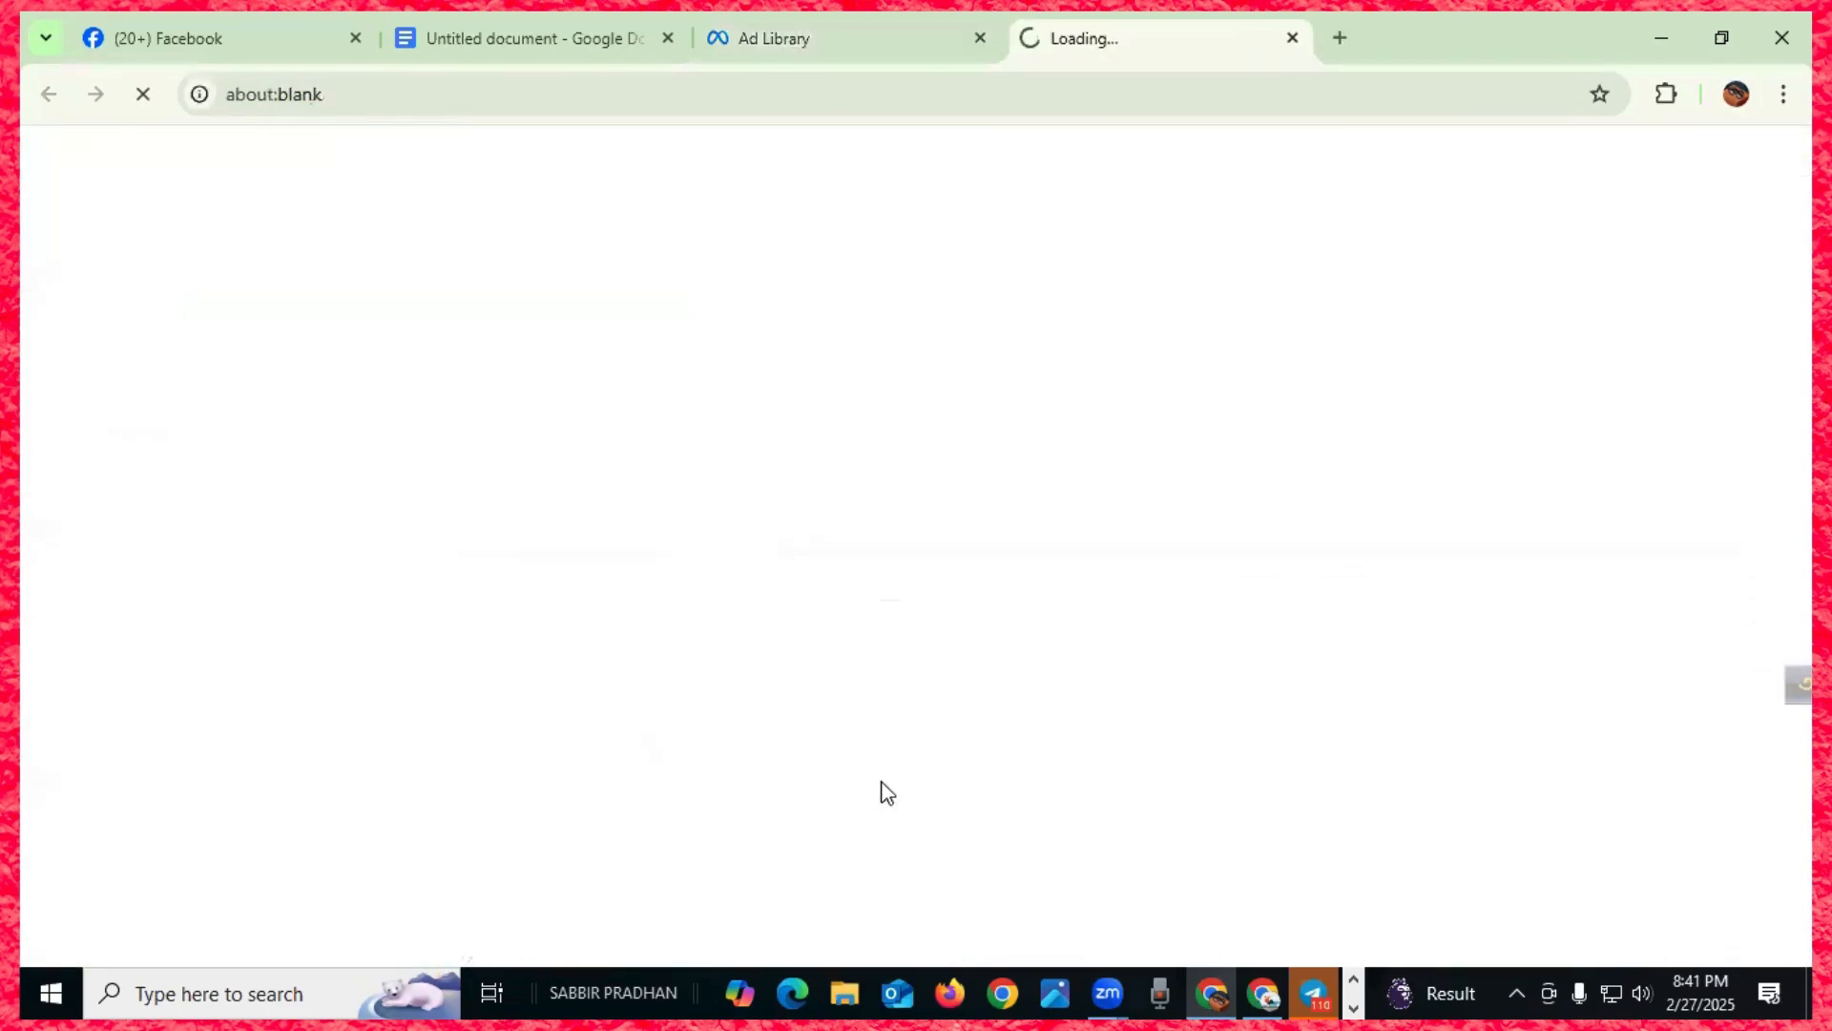
scroll(863, 706, "down", 8)
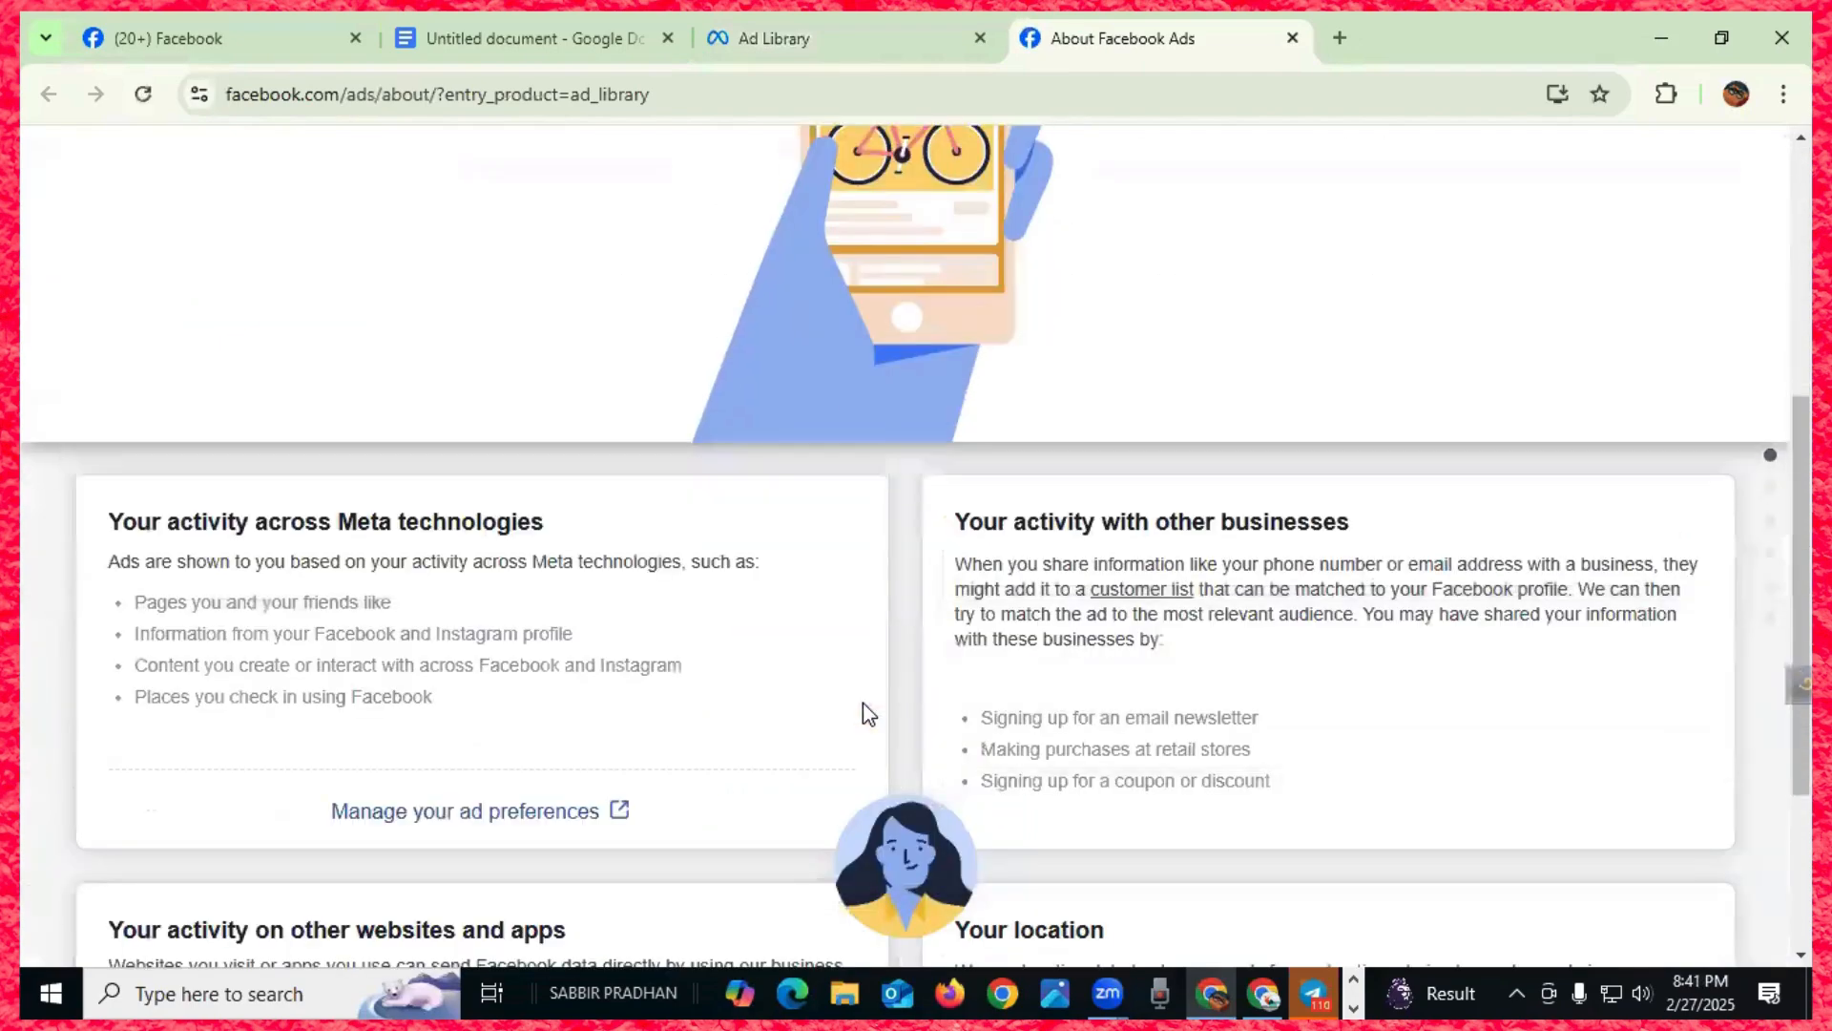
scroll(718, 715, "up", 8)
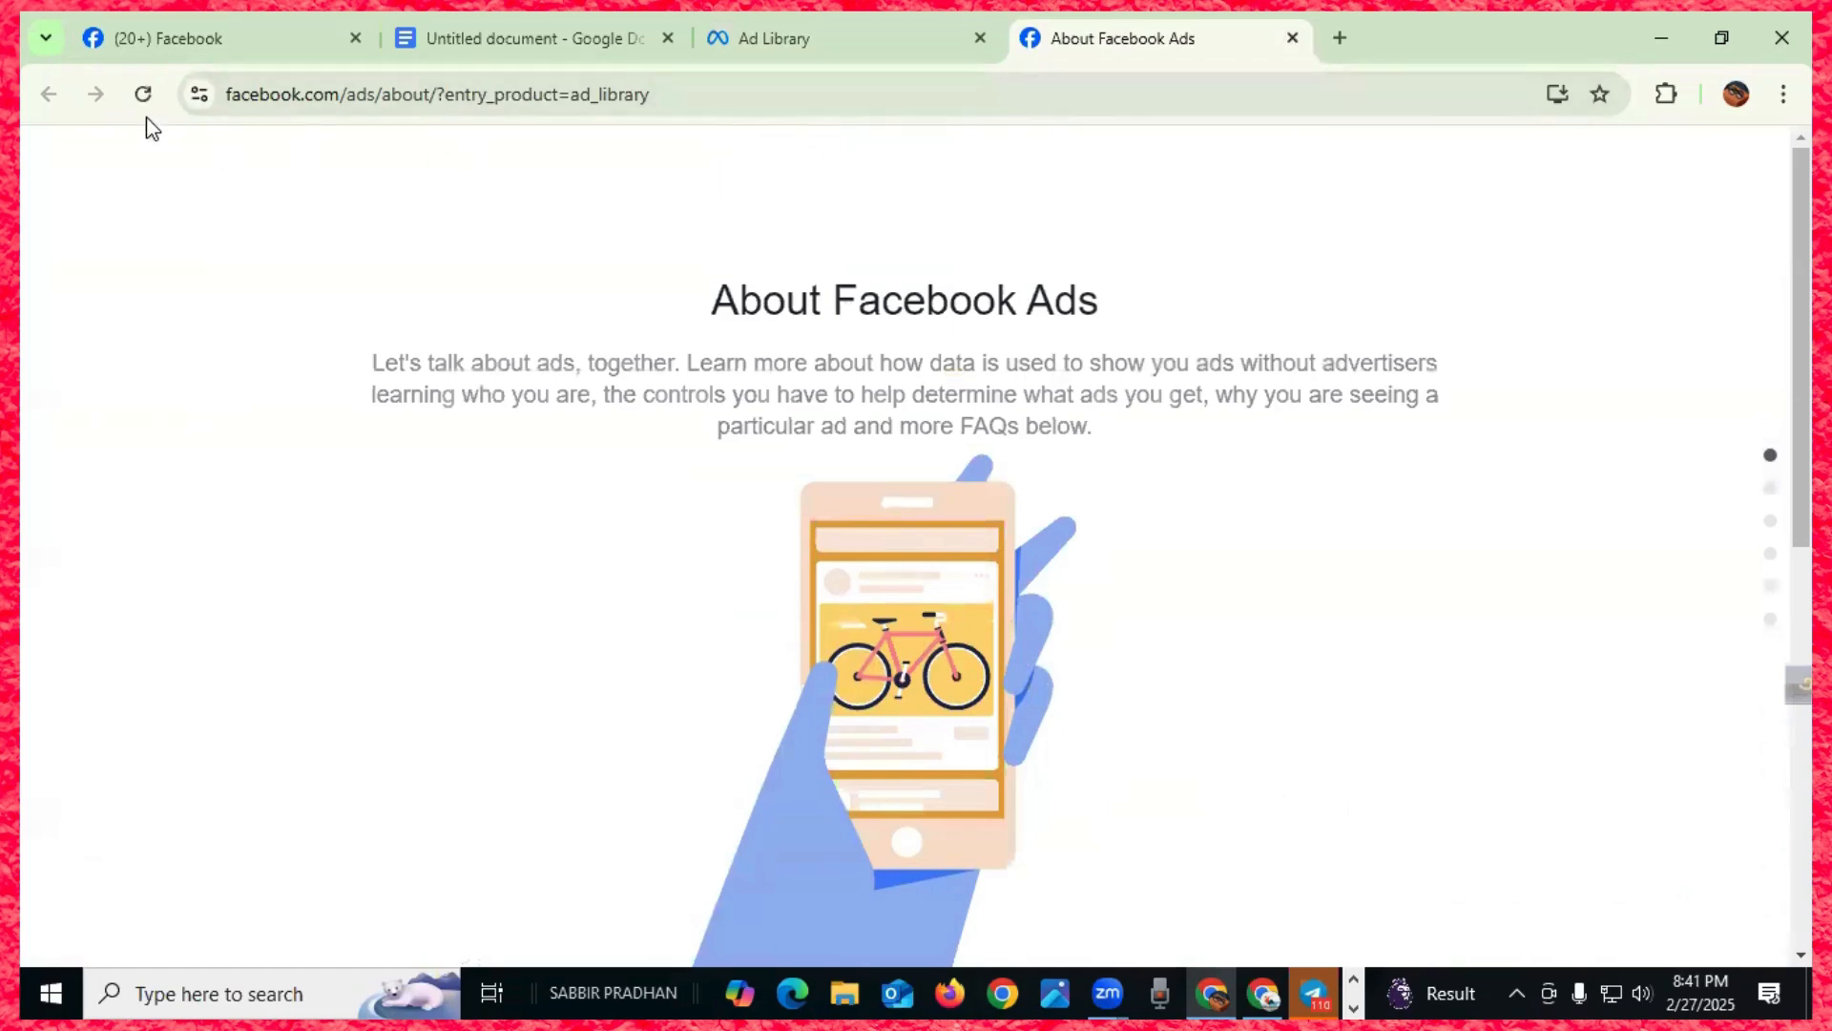
left_click(1292, 38)
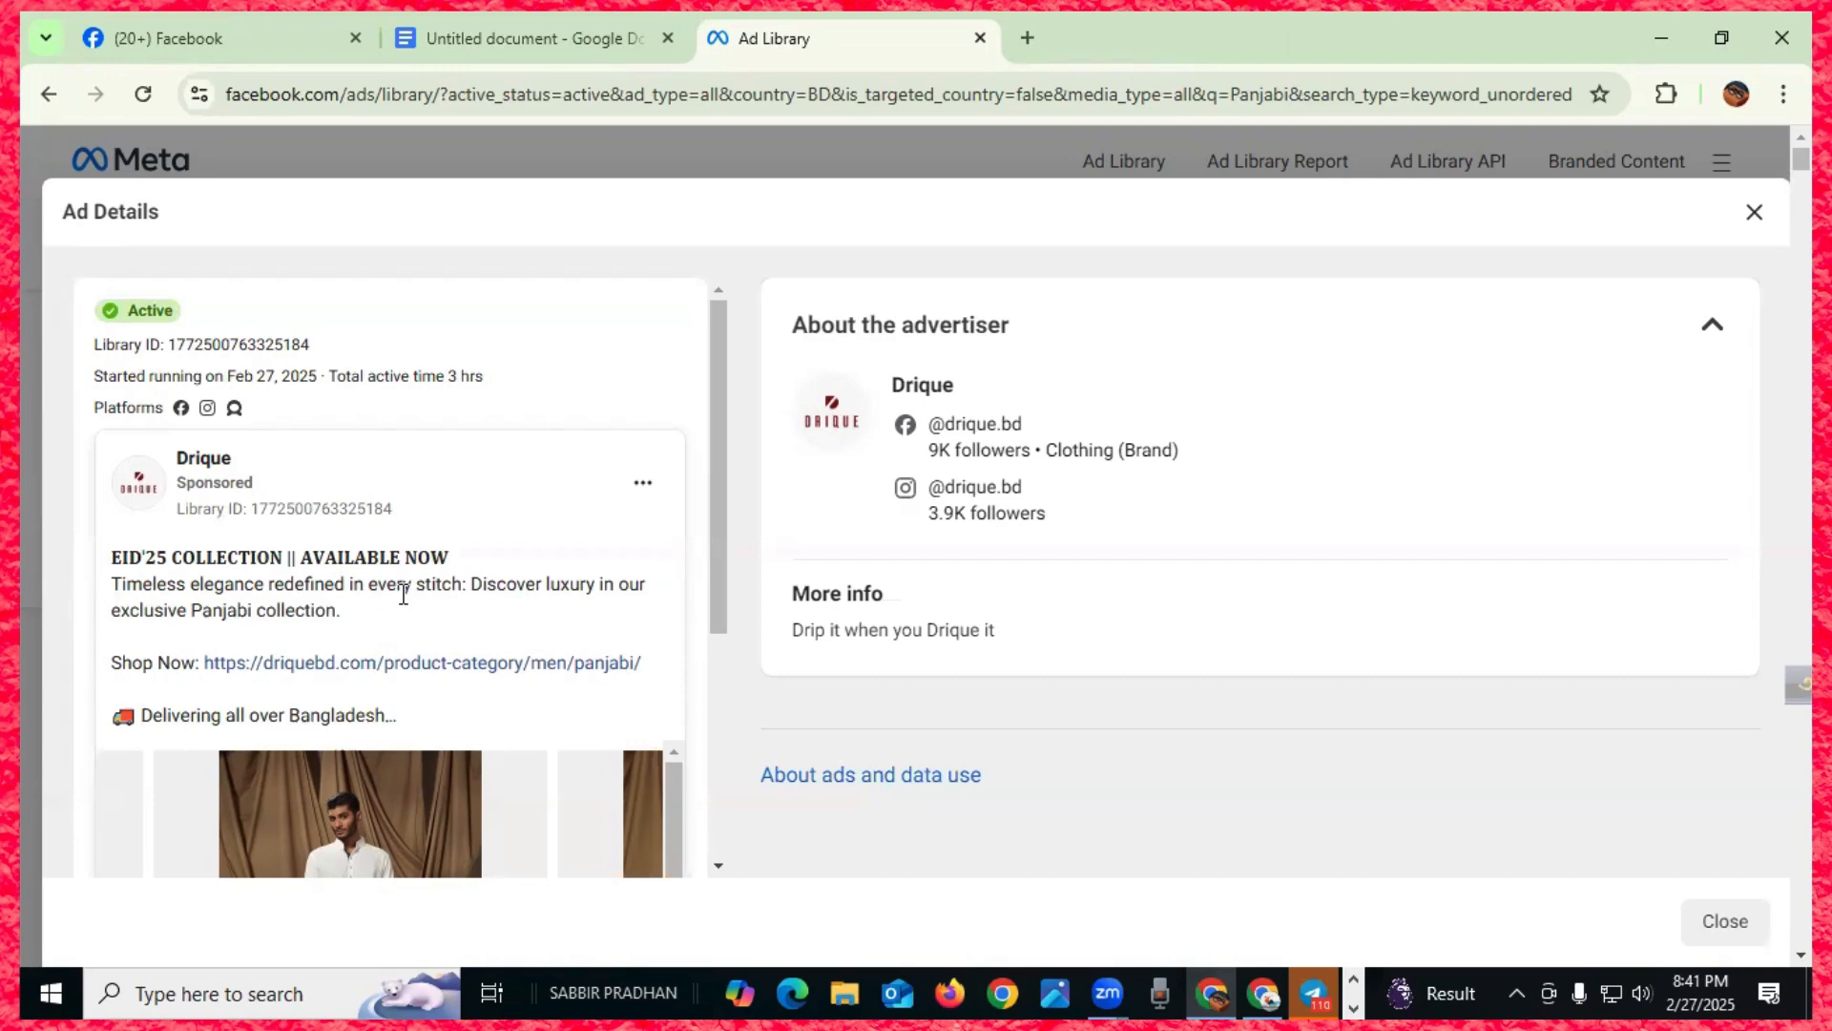
- Go back, set the Ad category to All ads, and search for 'clothing'
left_click(49, 94)
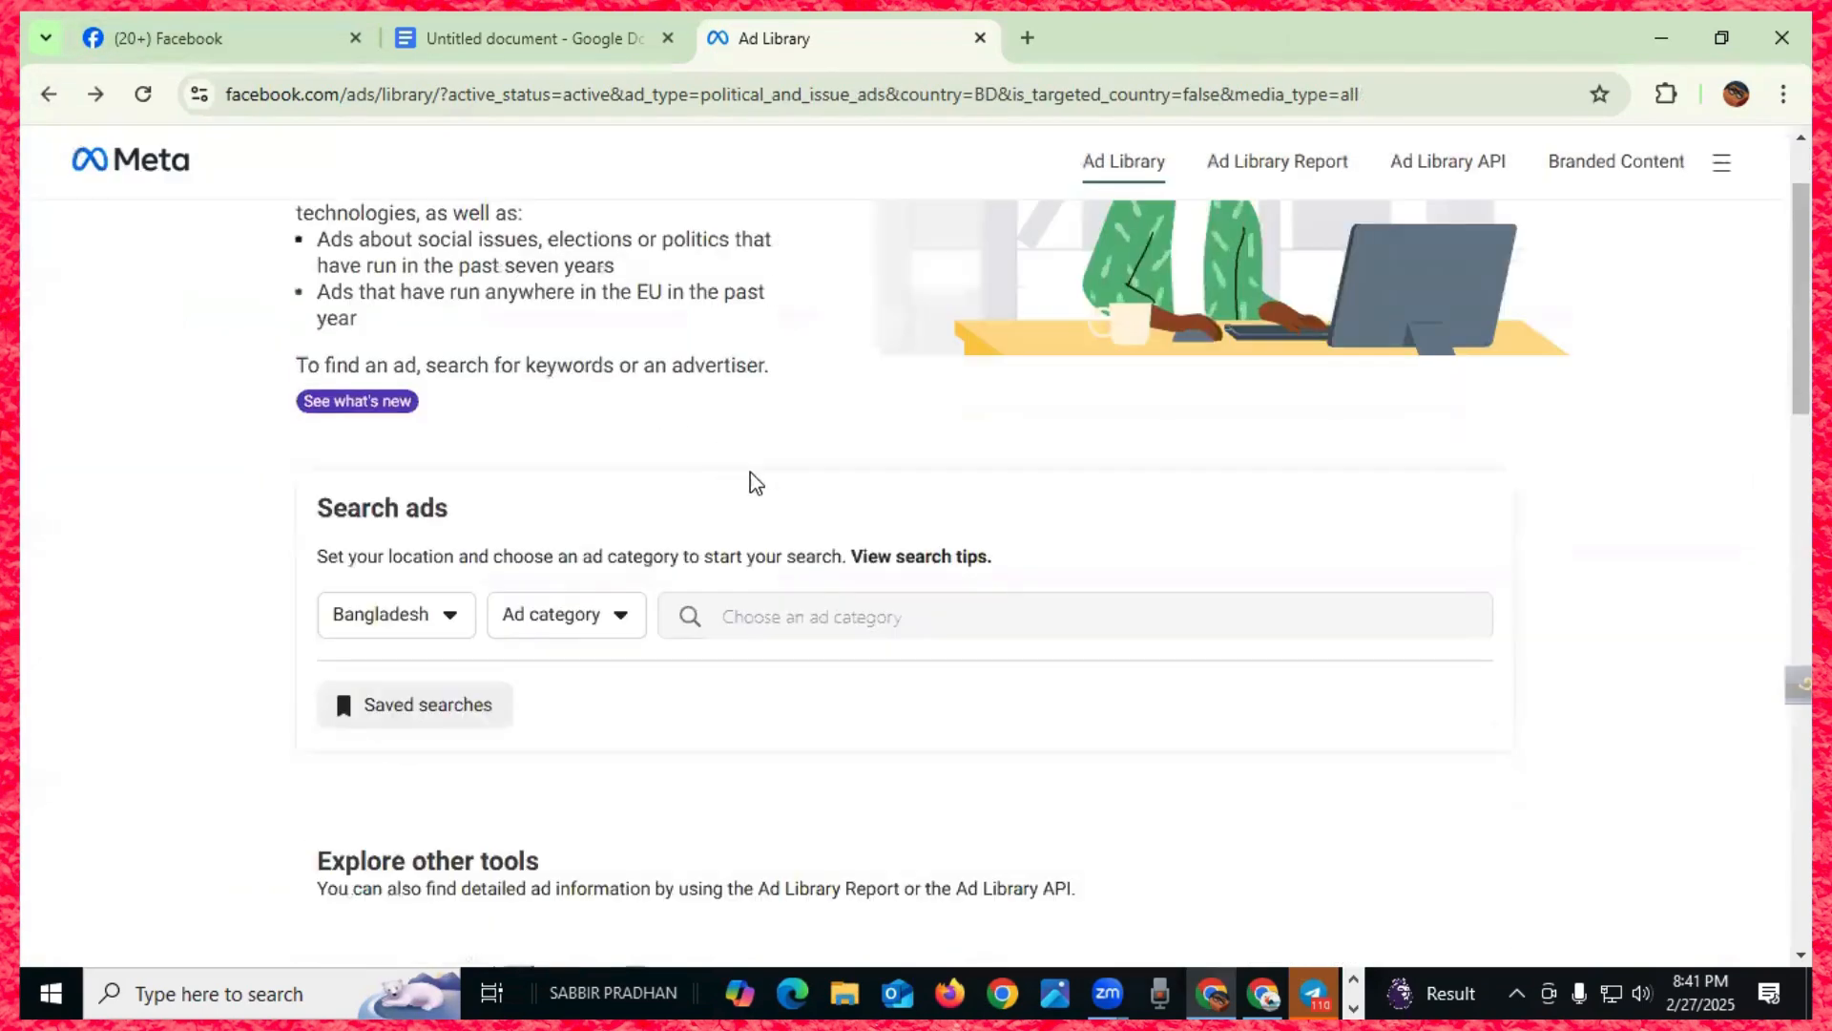
left_click(615, 628)
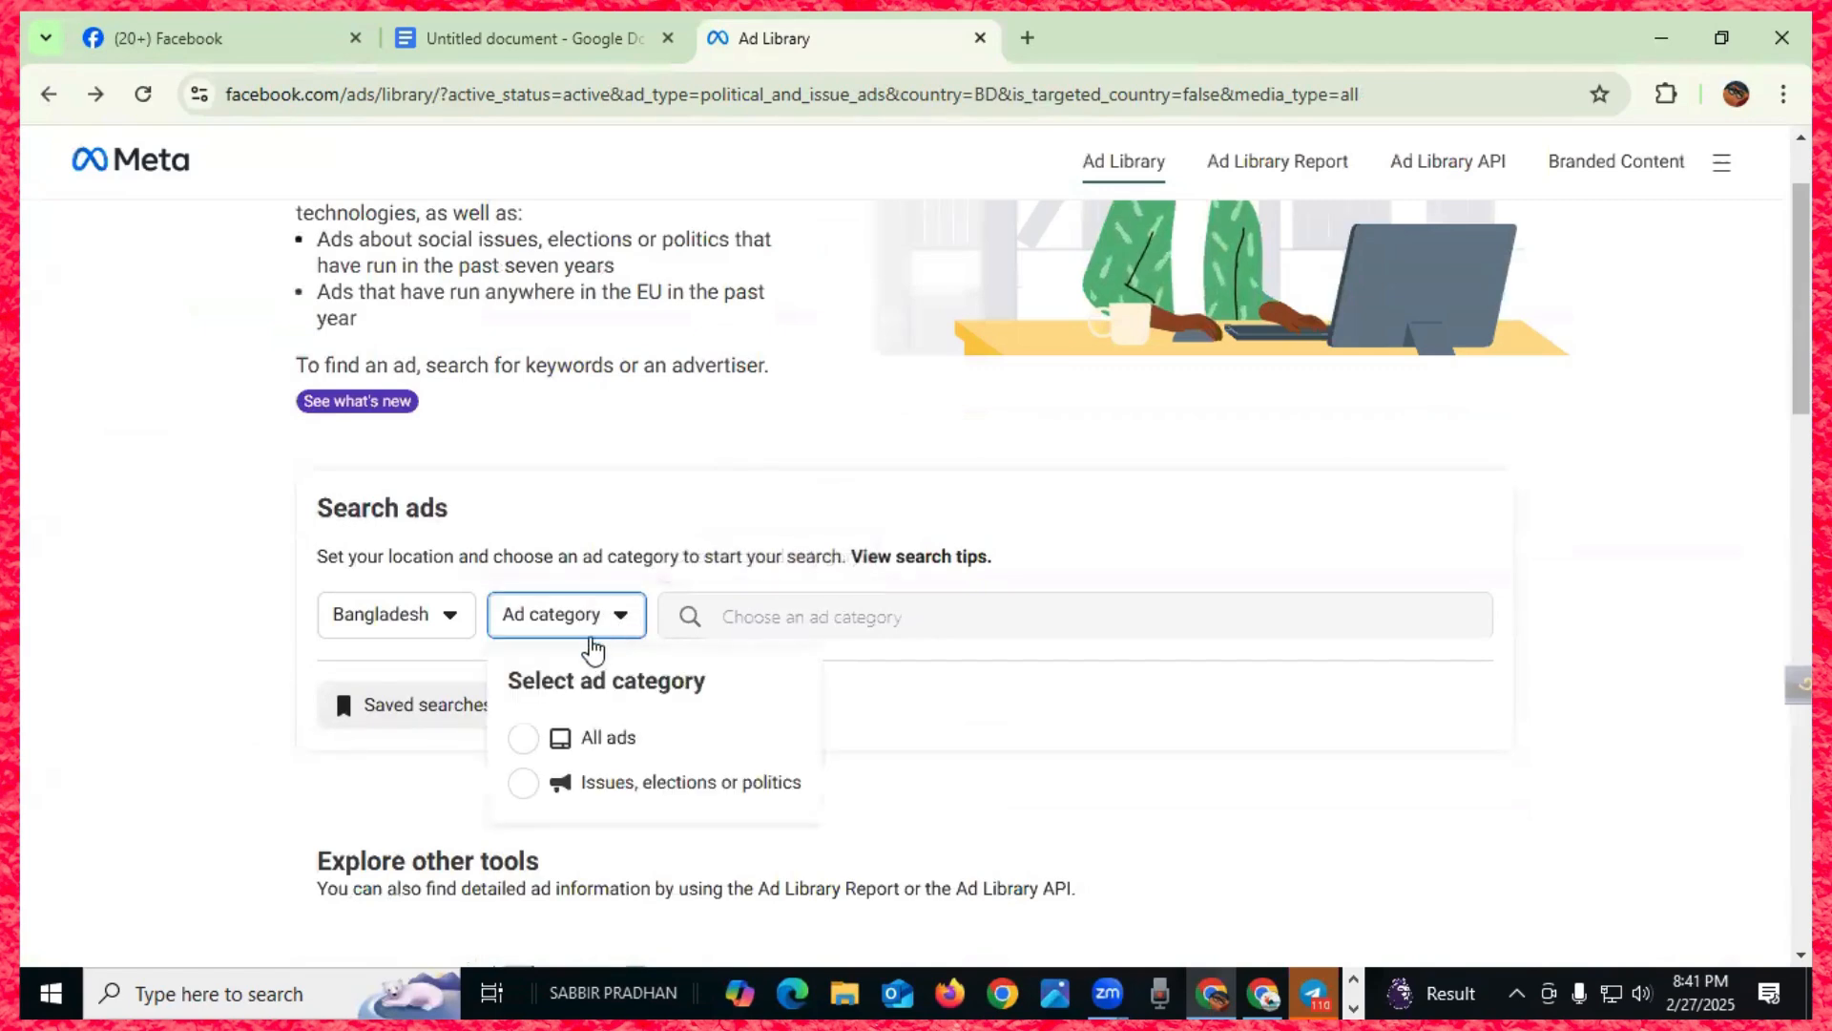
left_click(596, 745)
left_click(802, 611)
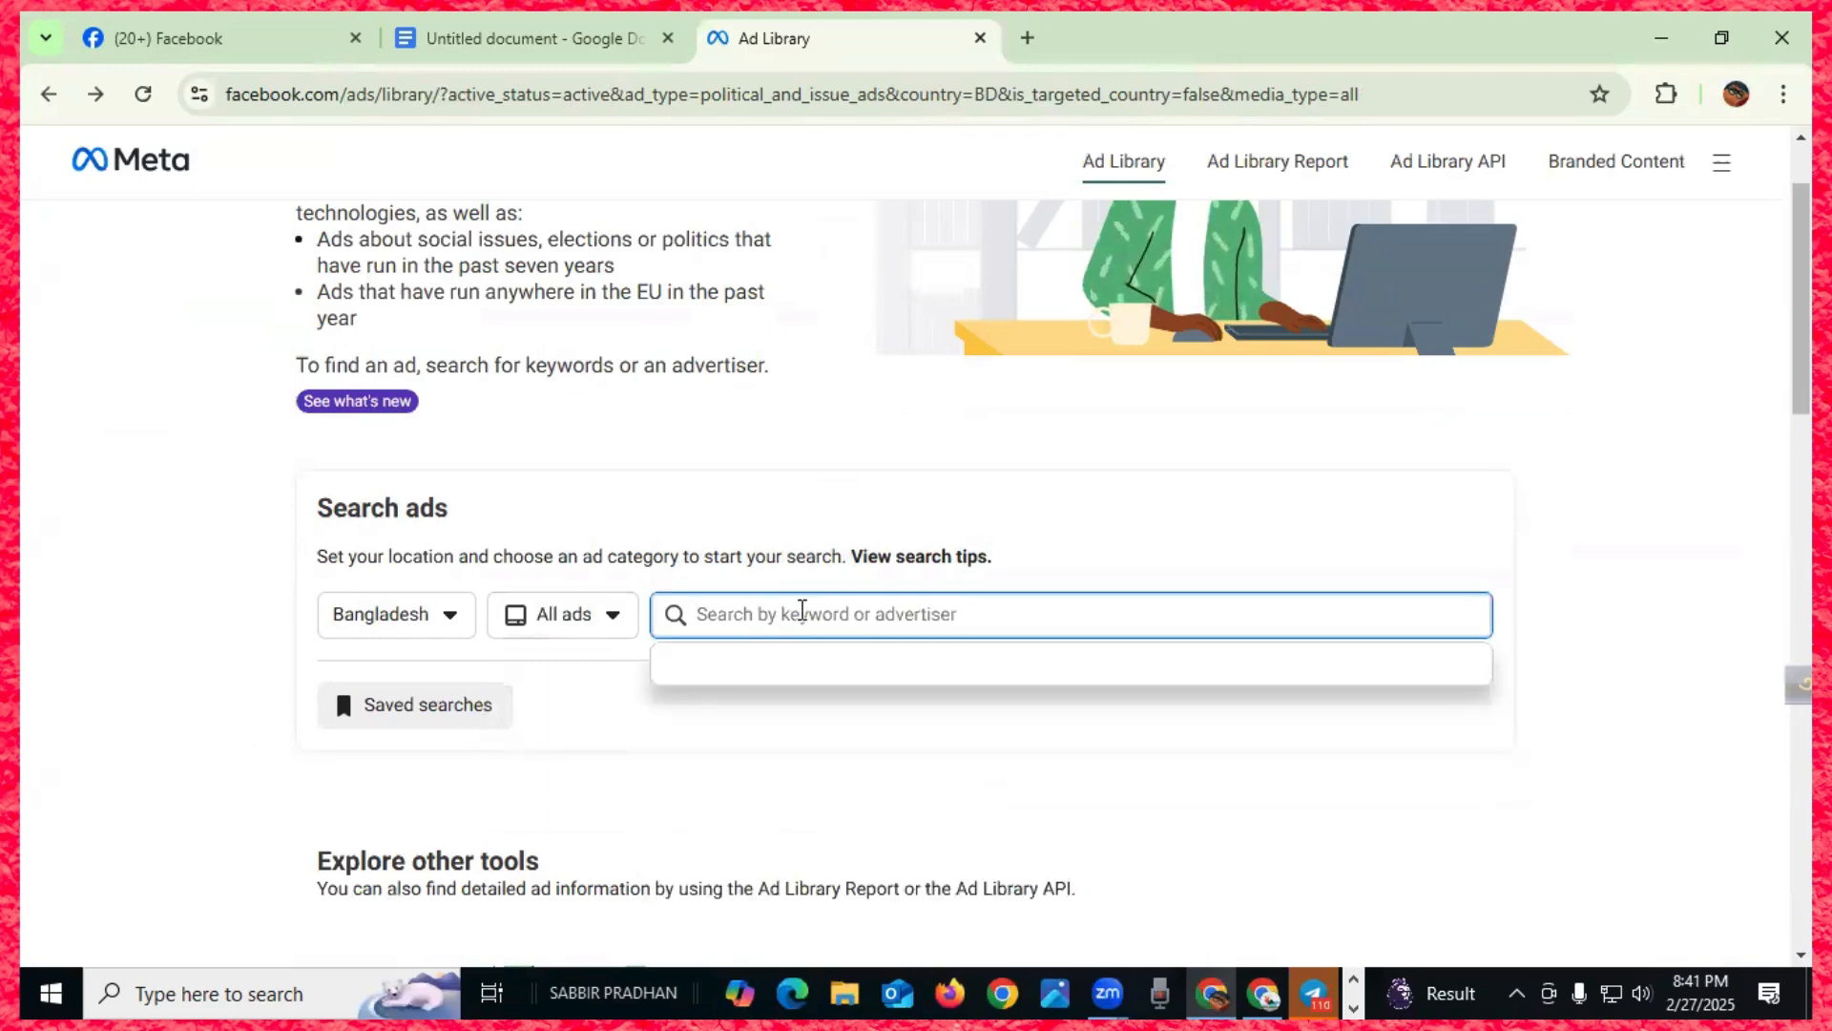
type("cl")
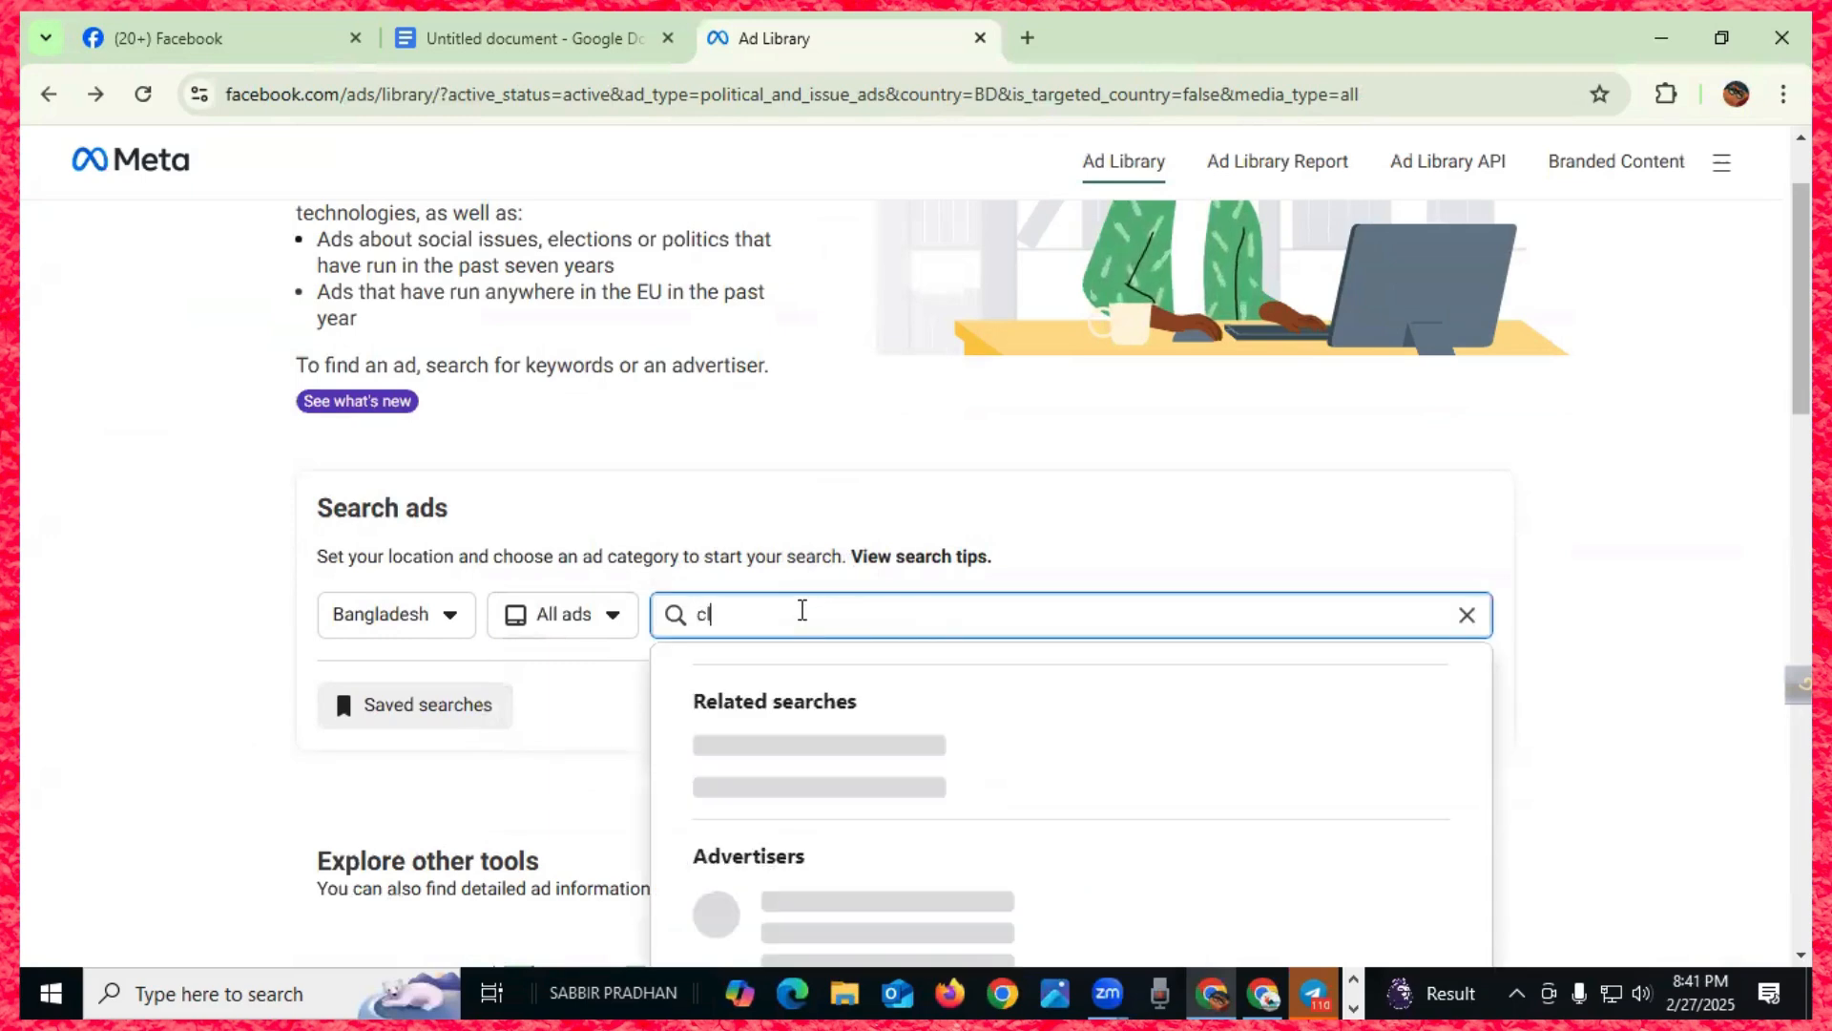
type("othin")
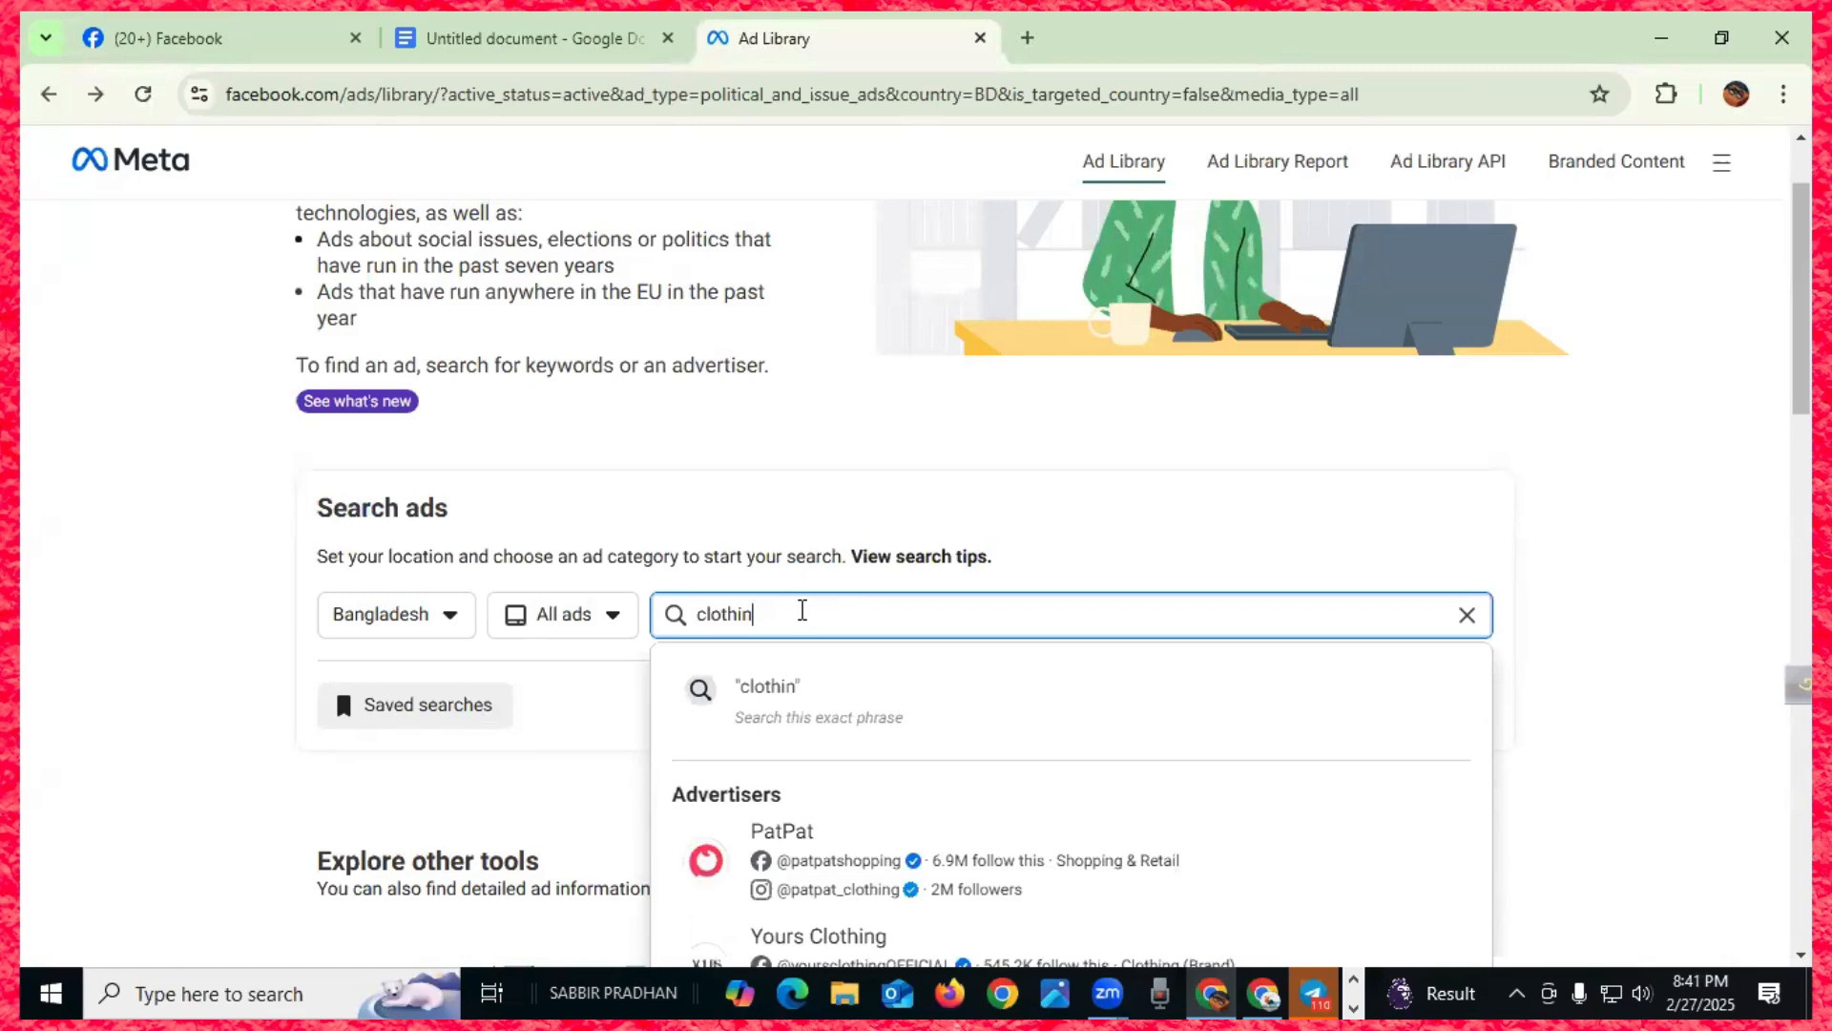
type("g")
key("Return")
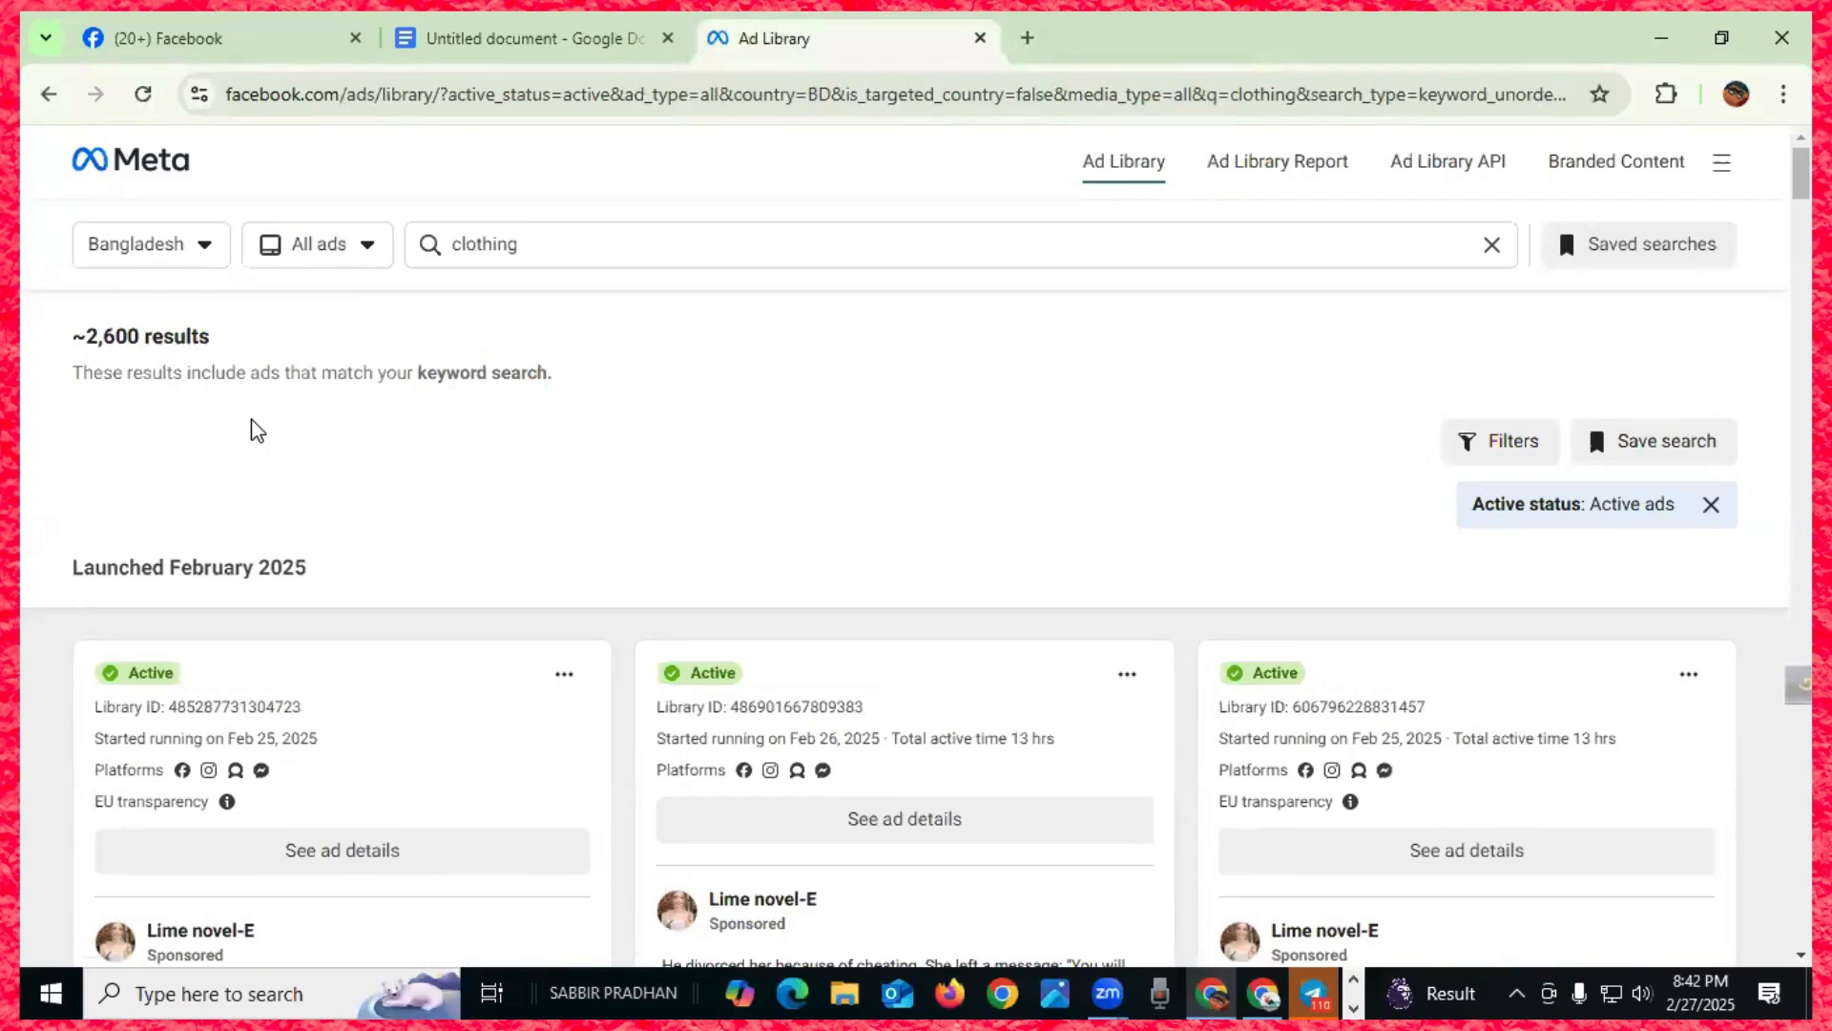
- Replace the 'clothing' query with 'panjabi' and run the search
left_click_drag(518, 244, 406, 250)
type("p")
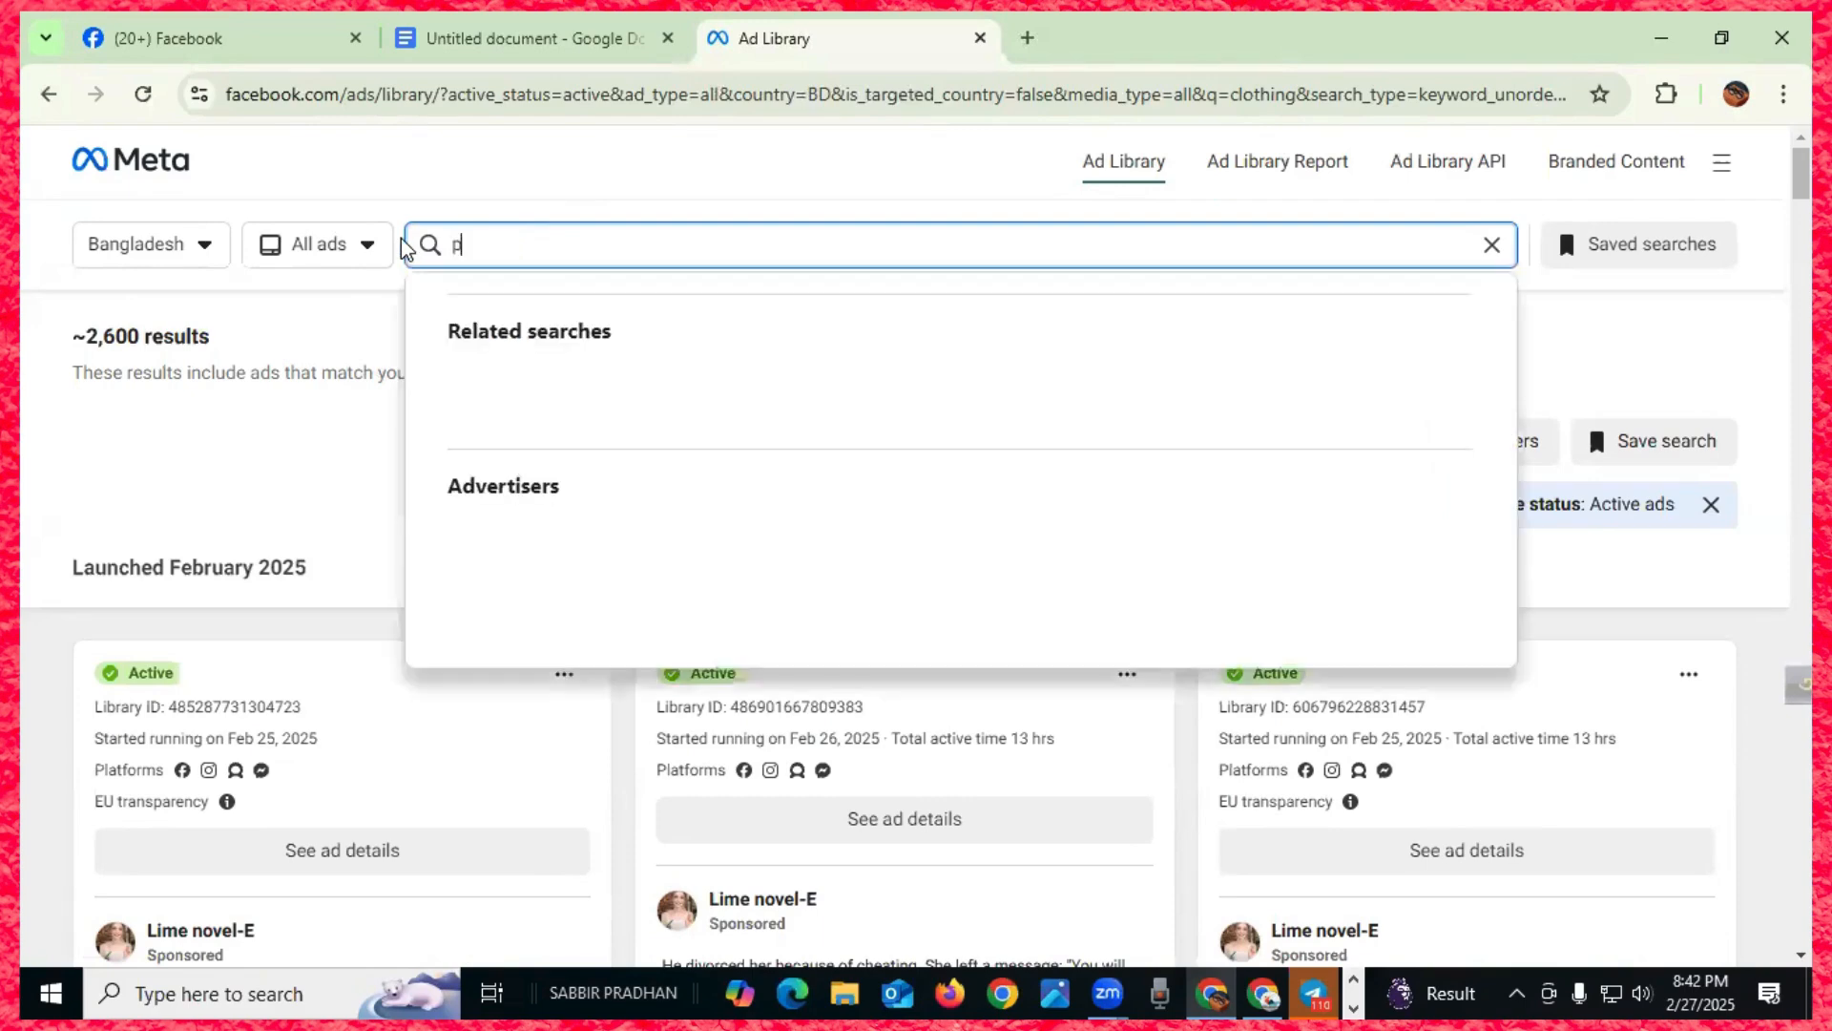
type("anjabi")
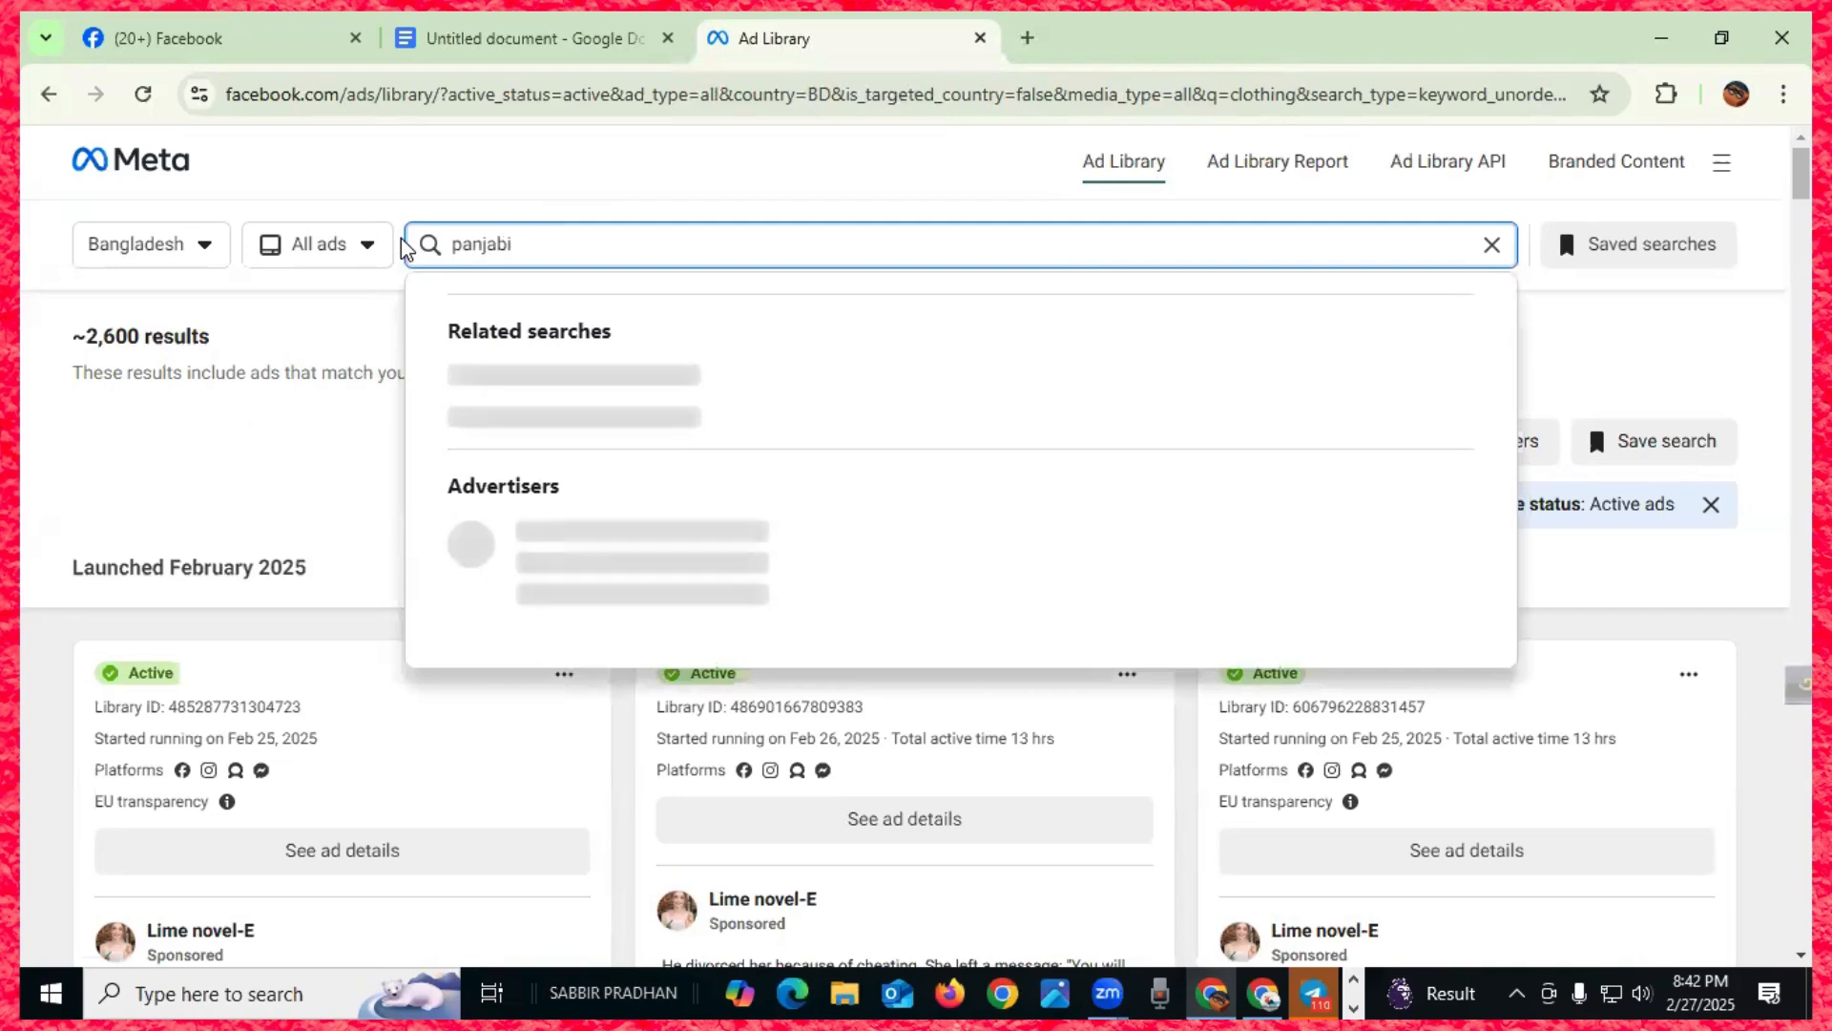
key("Return")
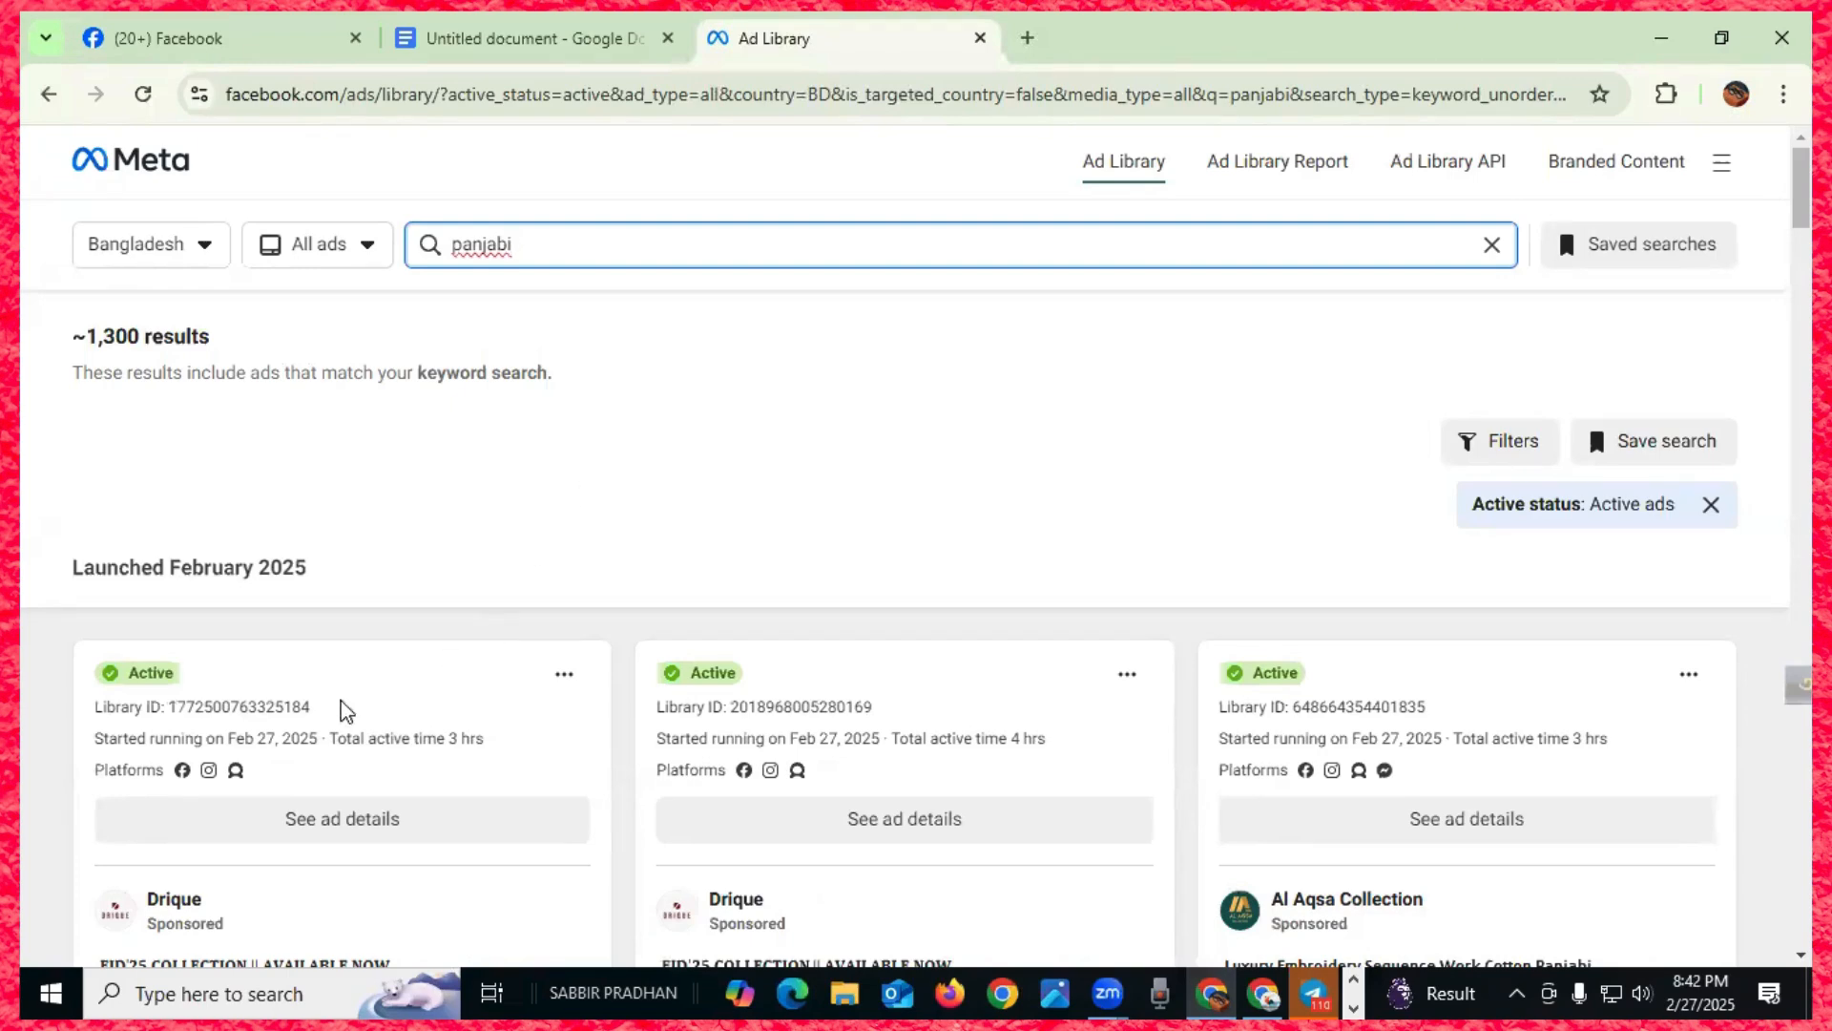
- Scroll through the active panjabi ads, then close the Ad Library tab
scroll(863, 696, "down", 5)
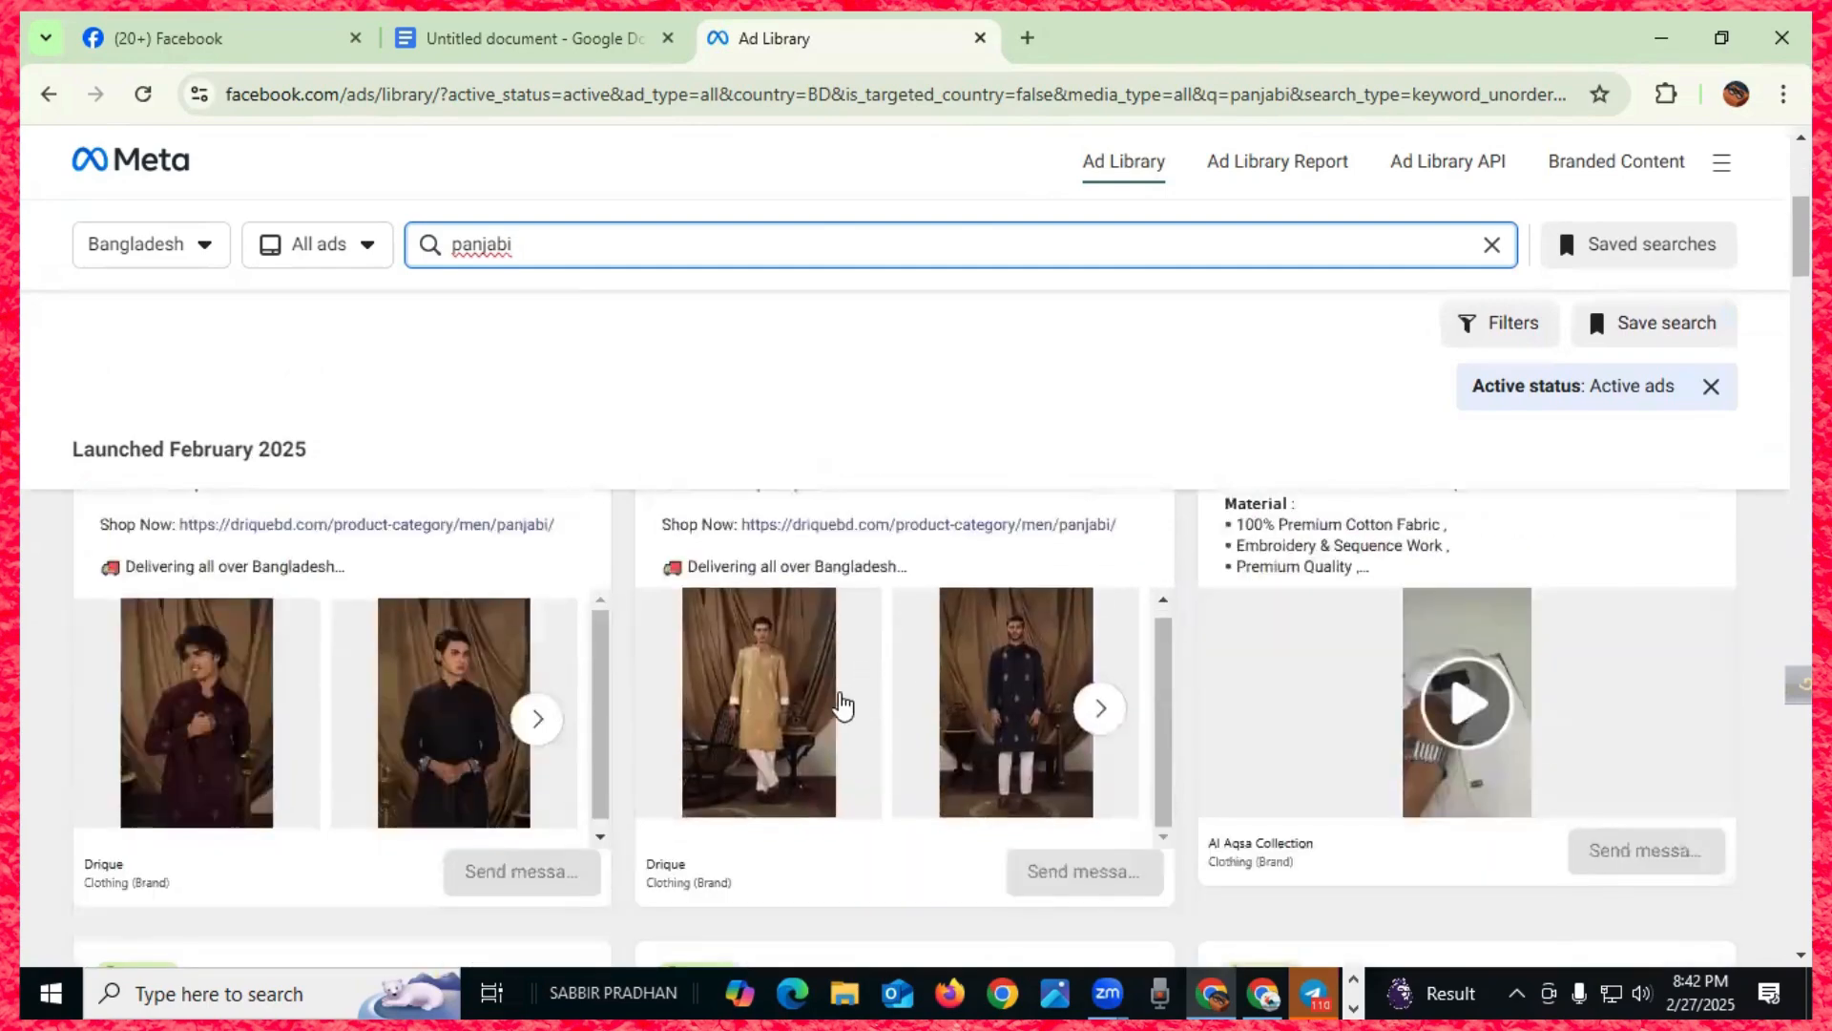
scroll(687, 695, "down", 1)
scroll(361, 705, "up", 4)
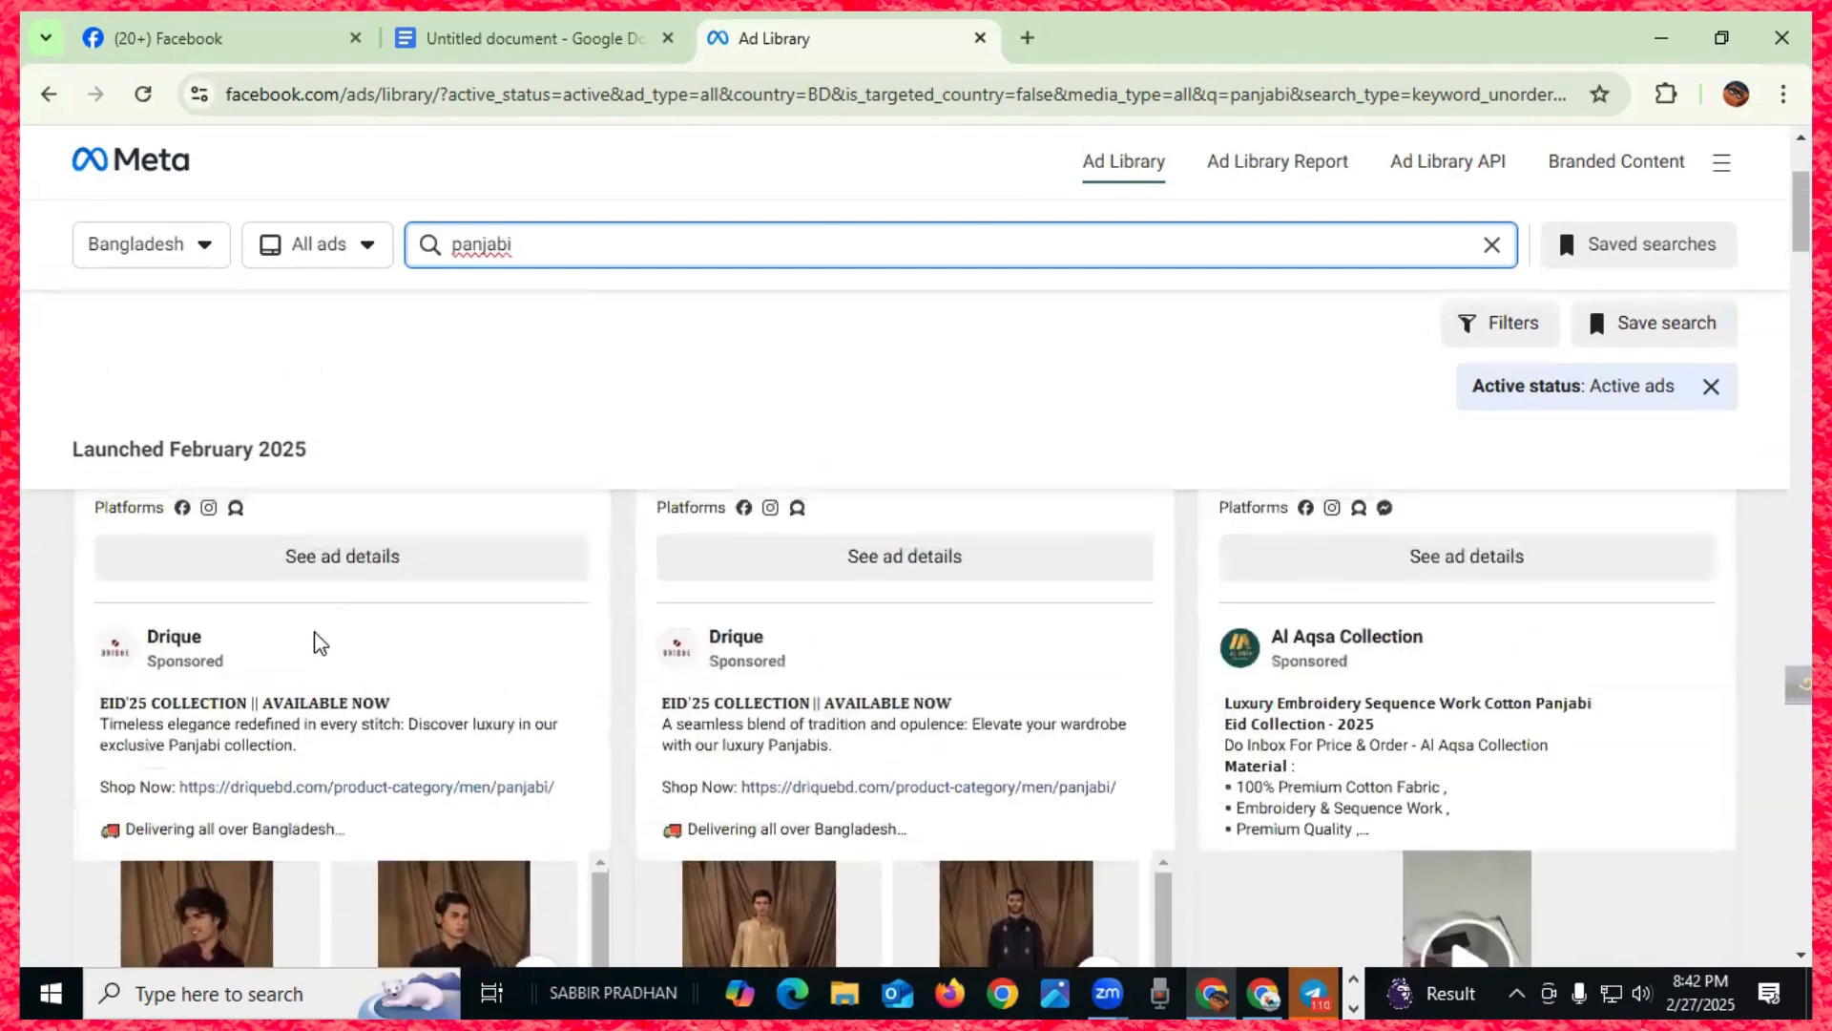
scroll(573, 687, "down", 3)
scroll(826, 706, "down", 4)
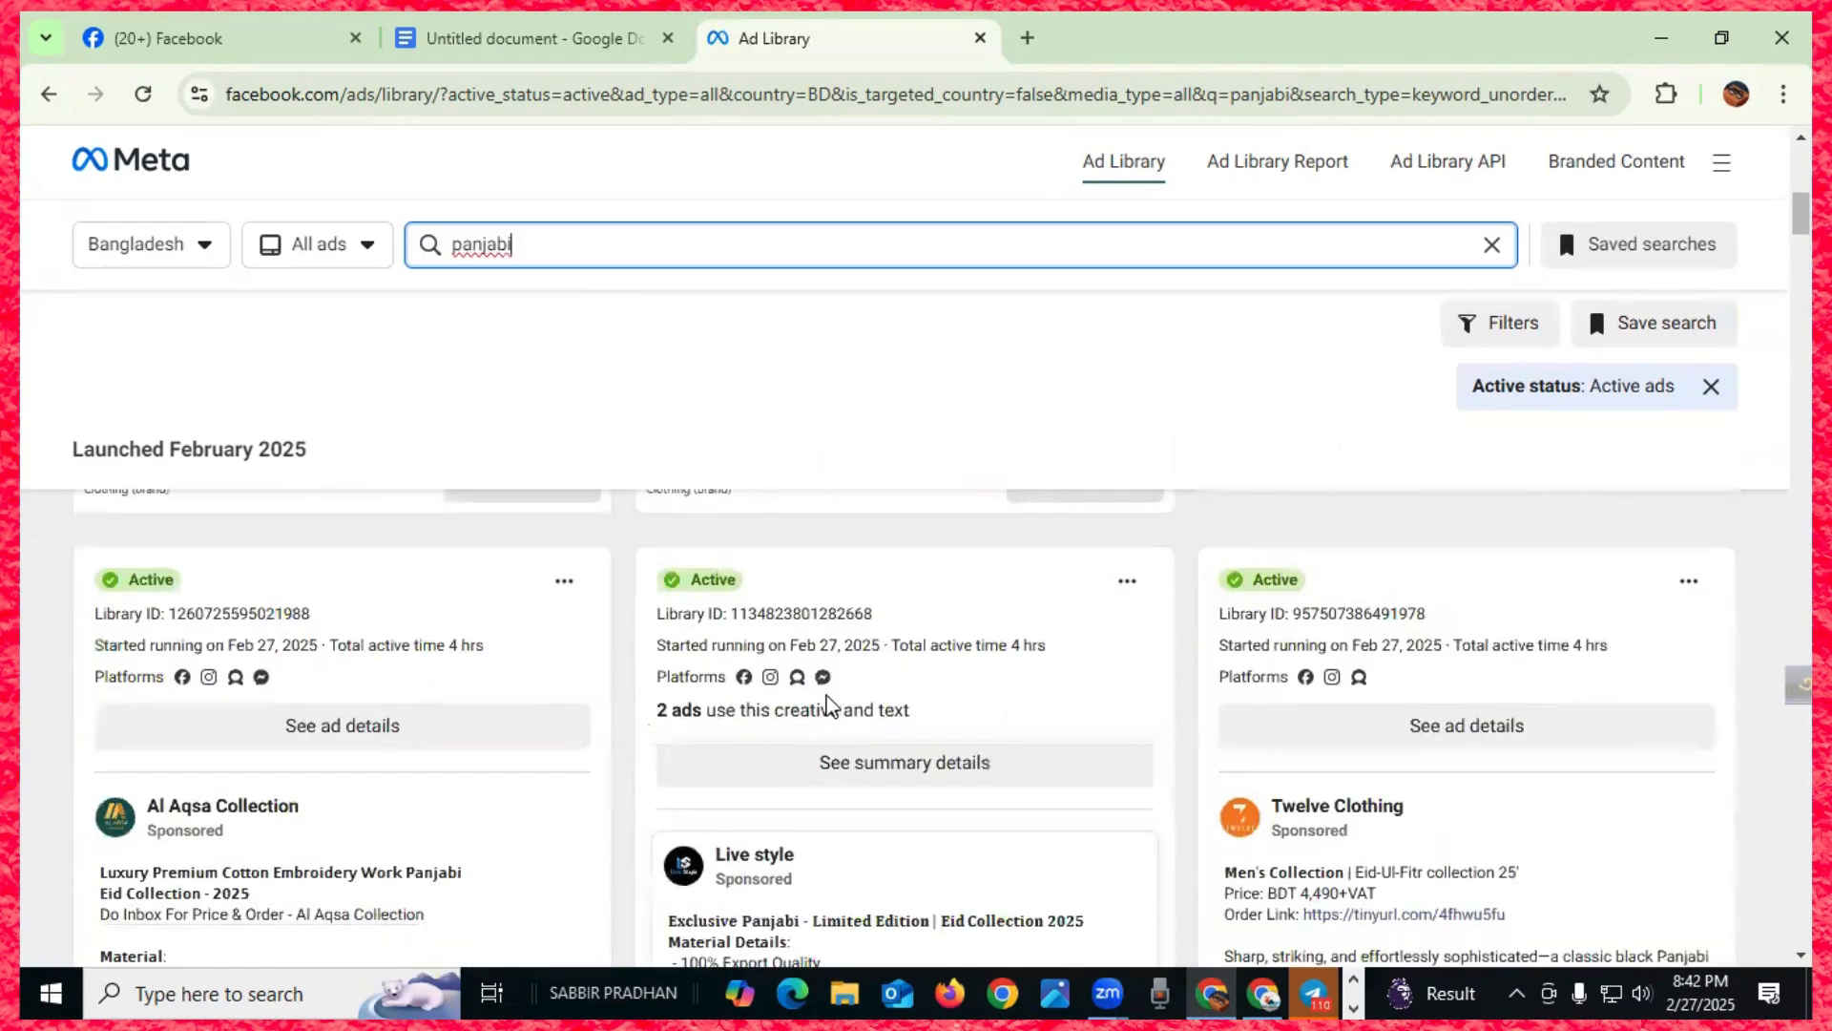
scroll(577, 749, "down", 4)
scroll(578, 751, "down", 4)
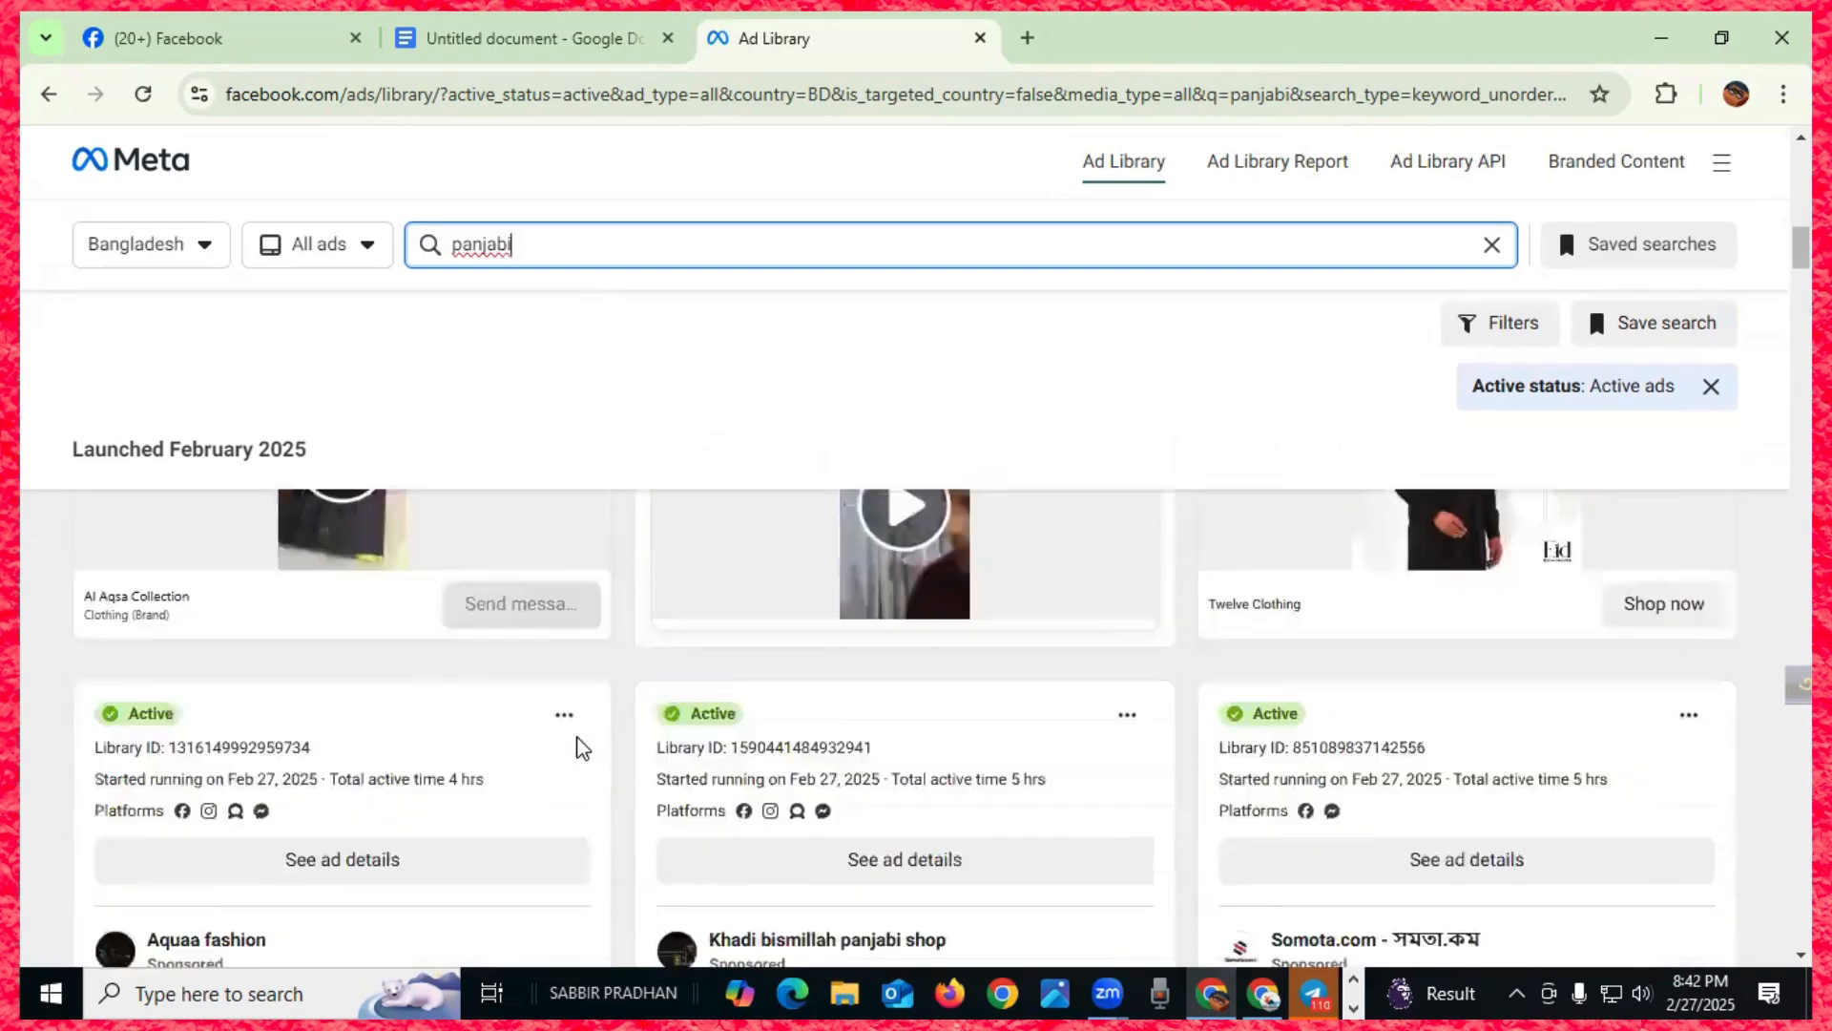
scroll(579, 751, "down", 10)
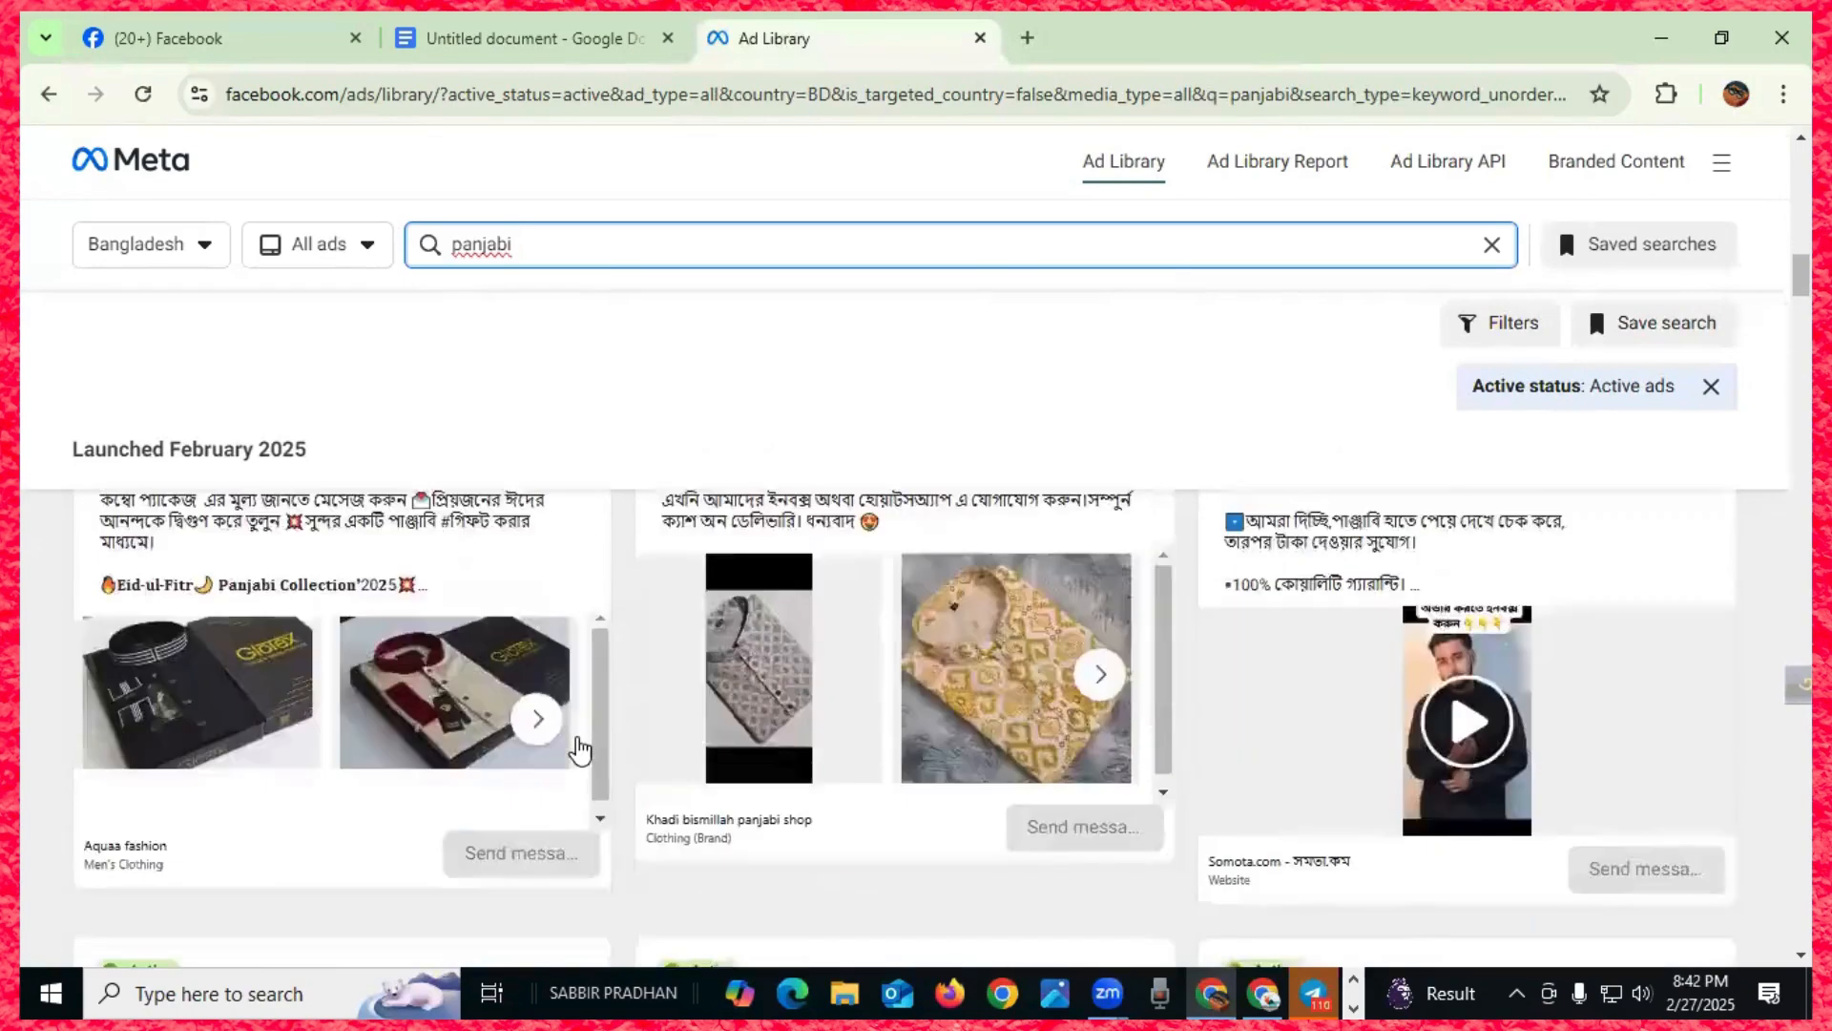
scroll(578, 751, "down", 10)
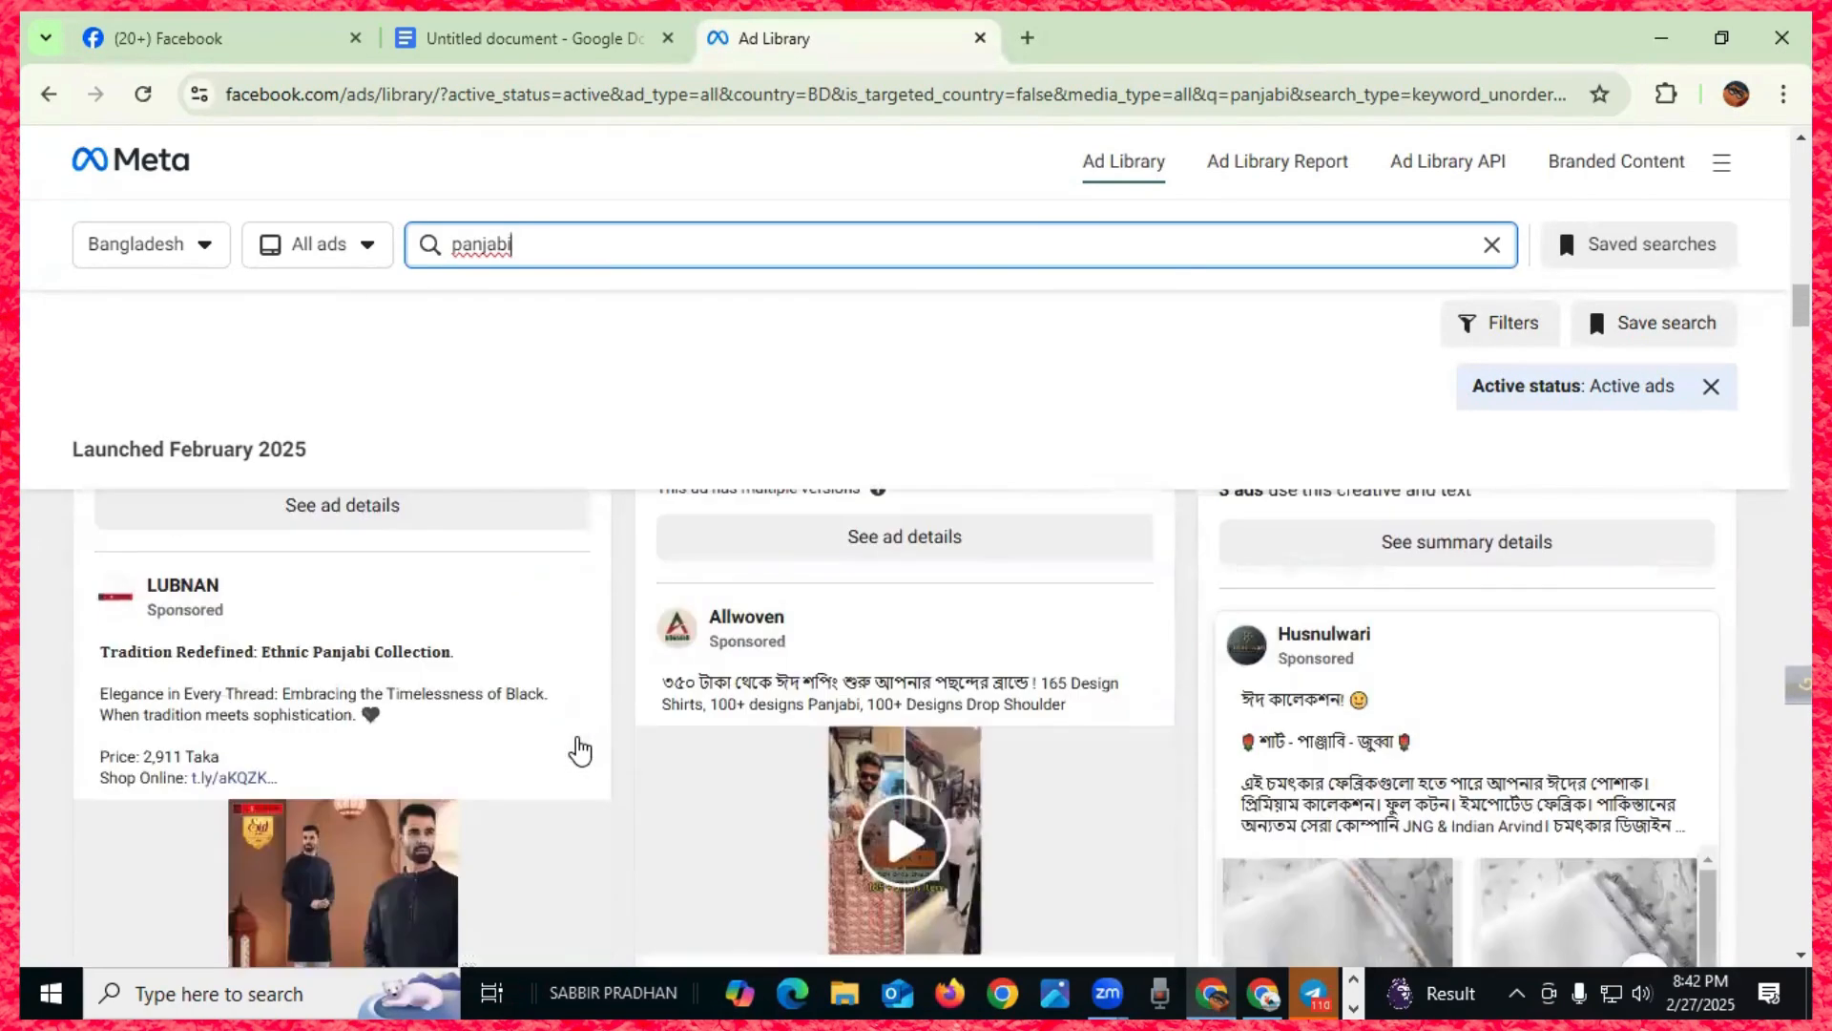
scroll(579, 747, "up", 10)
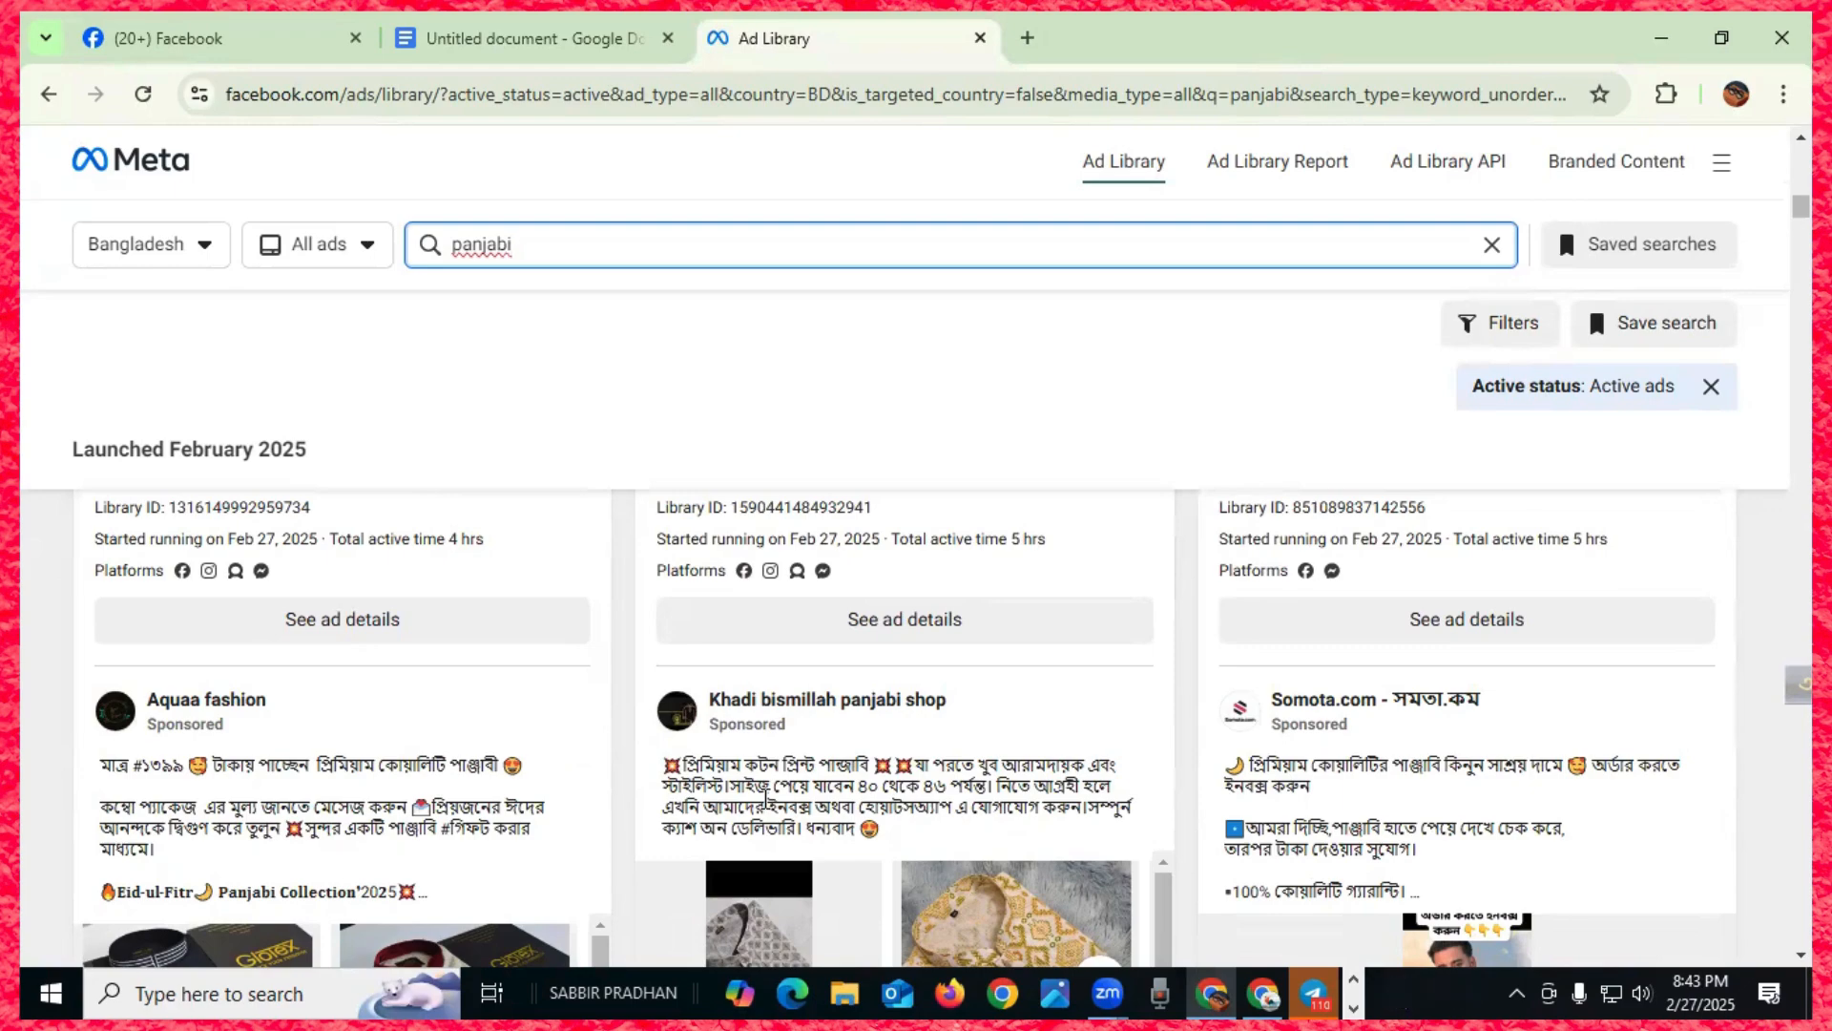
scroll(767, 797, "up", 1)
scroll(766, 797, "down", 4)
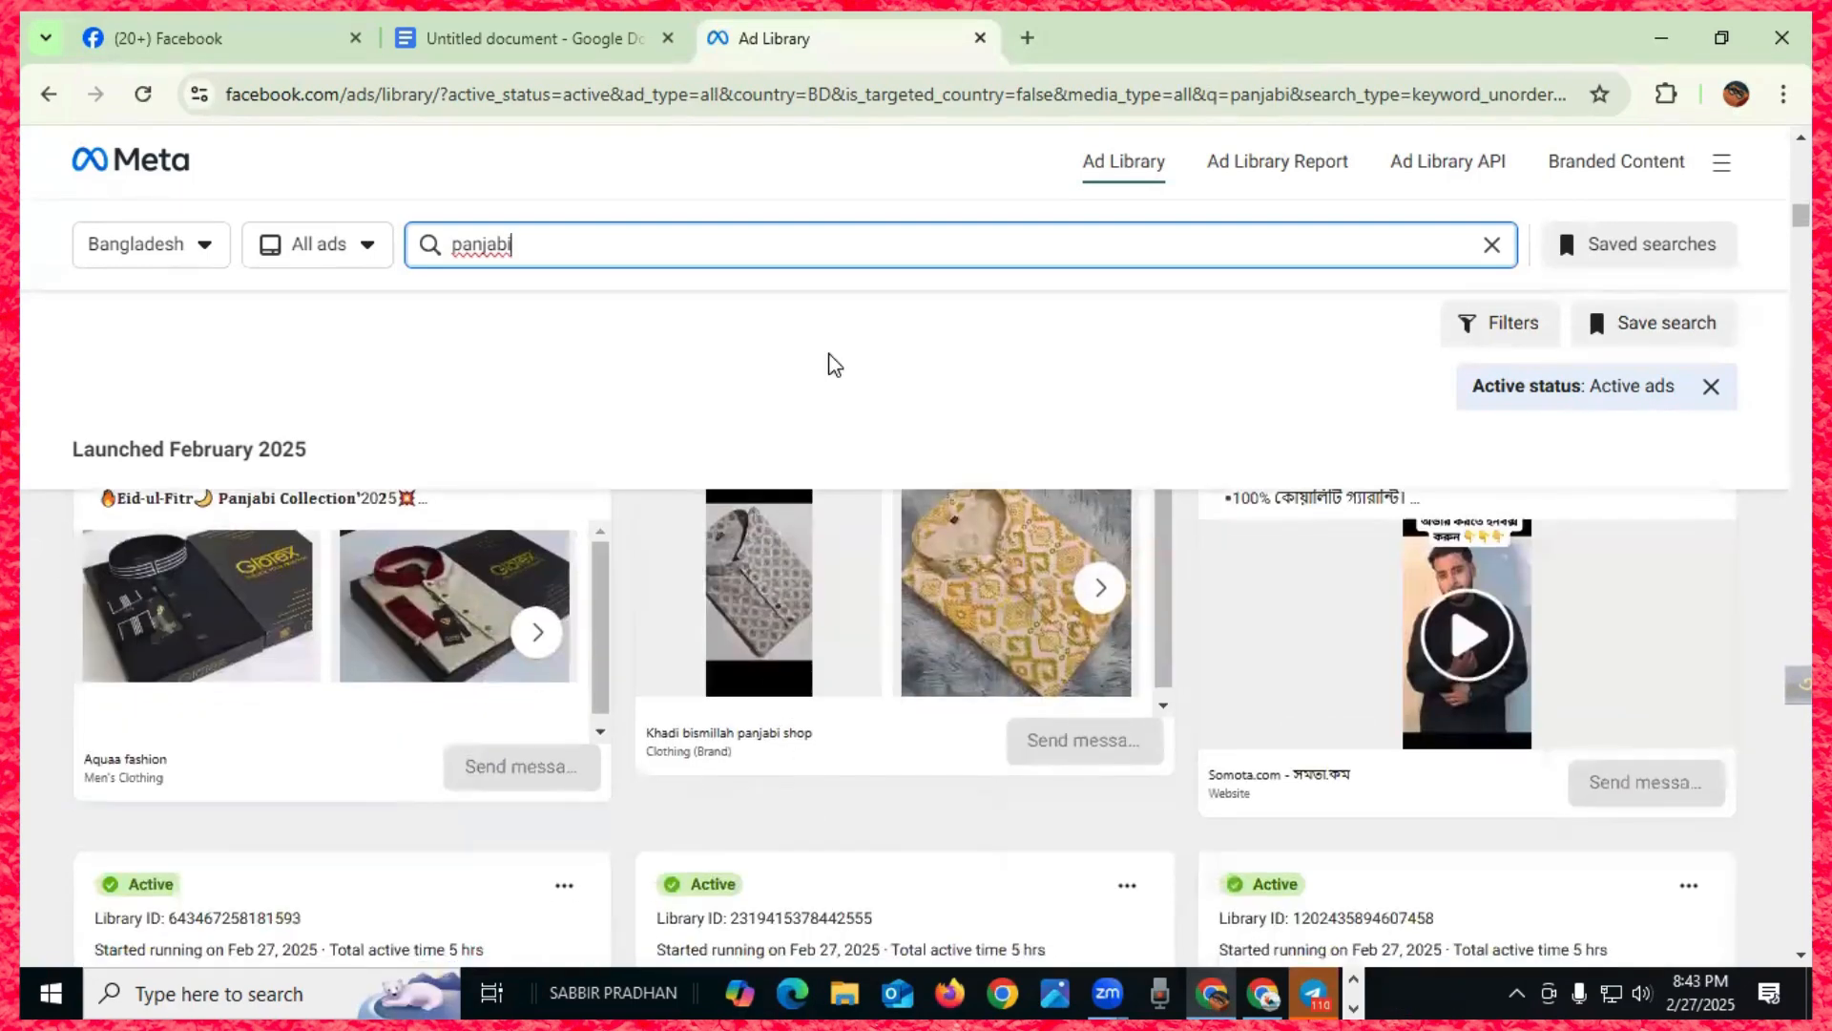
left_click(981, 39)
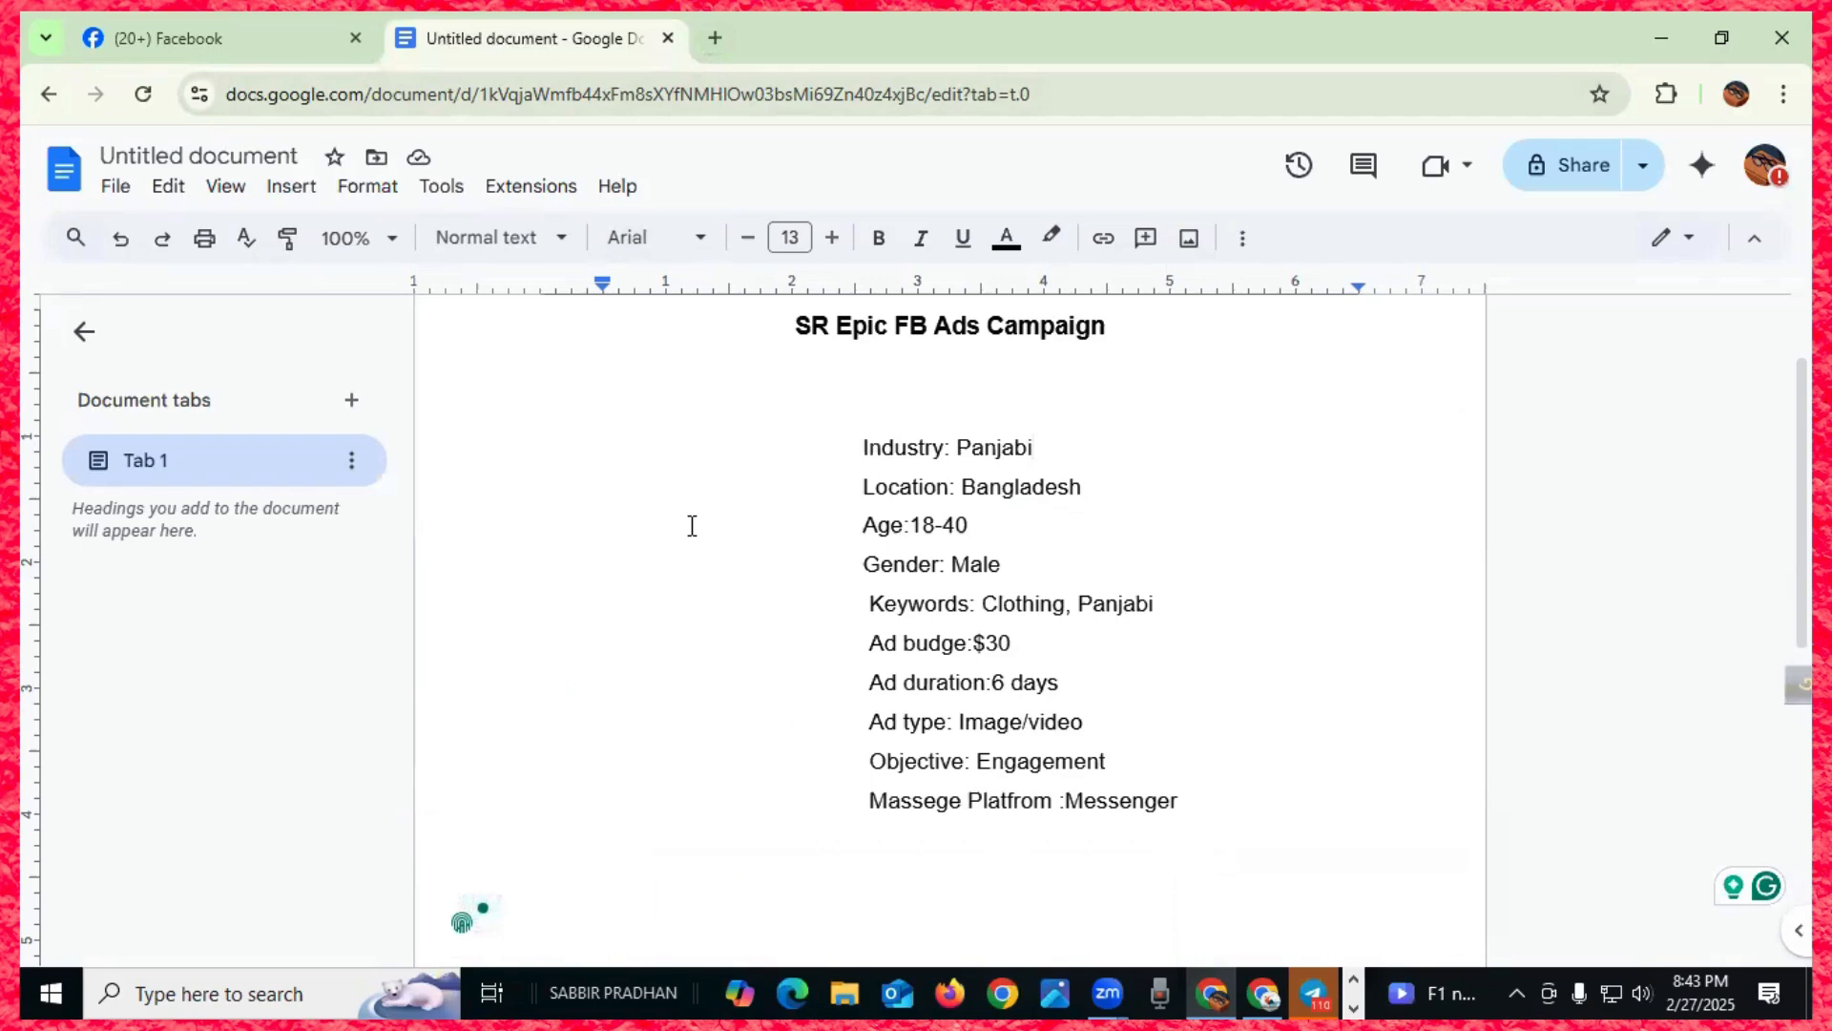
- Search Google for 'ads manager' in a new tab and scroll to the Meta result
left_click(715, 38)
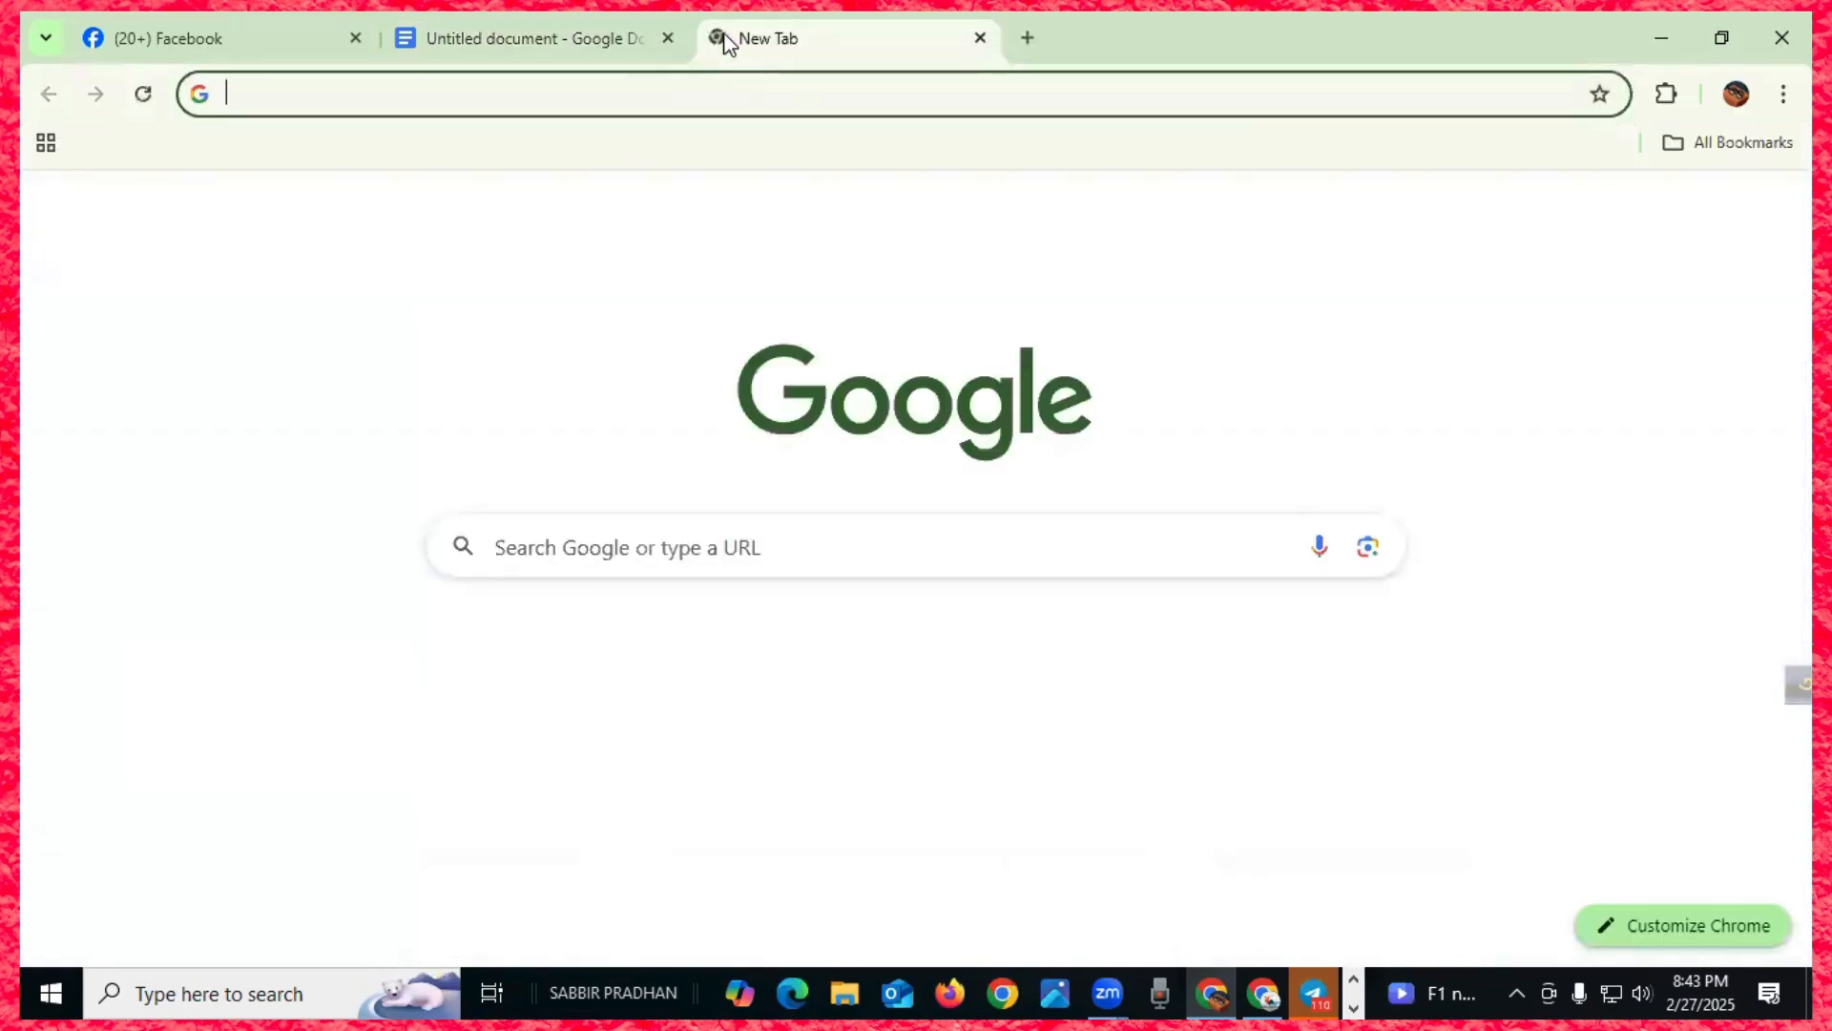
left_click(626, 103)
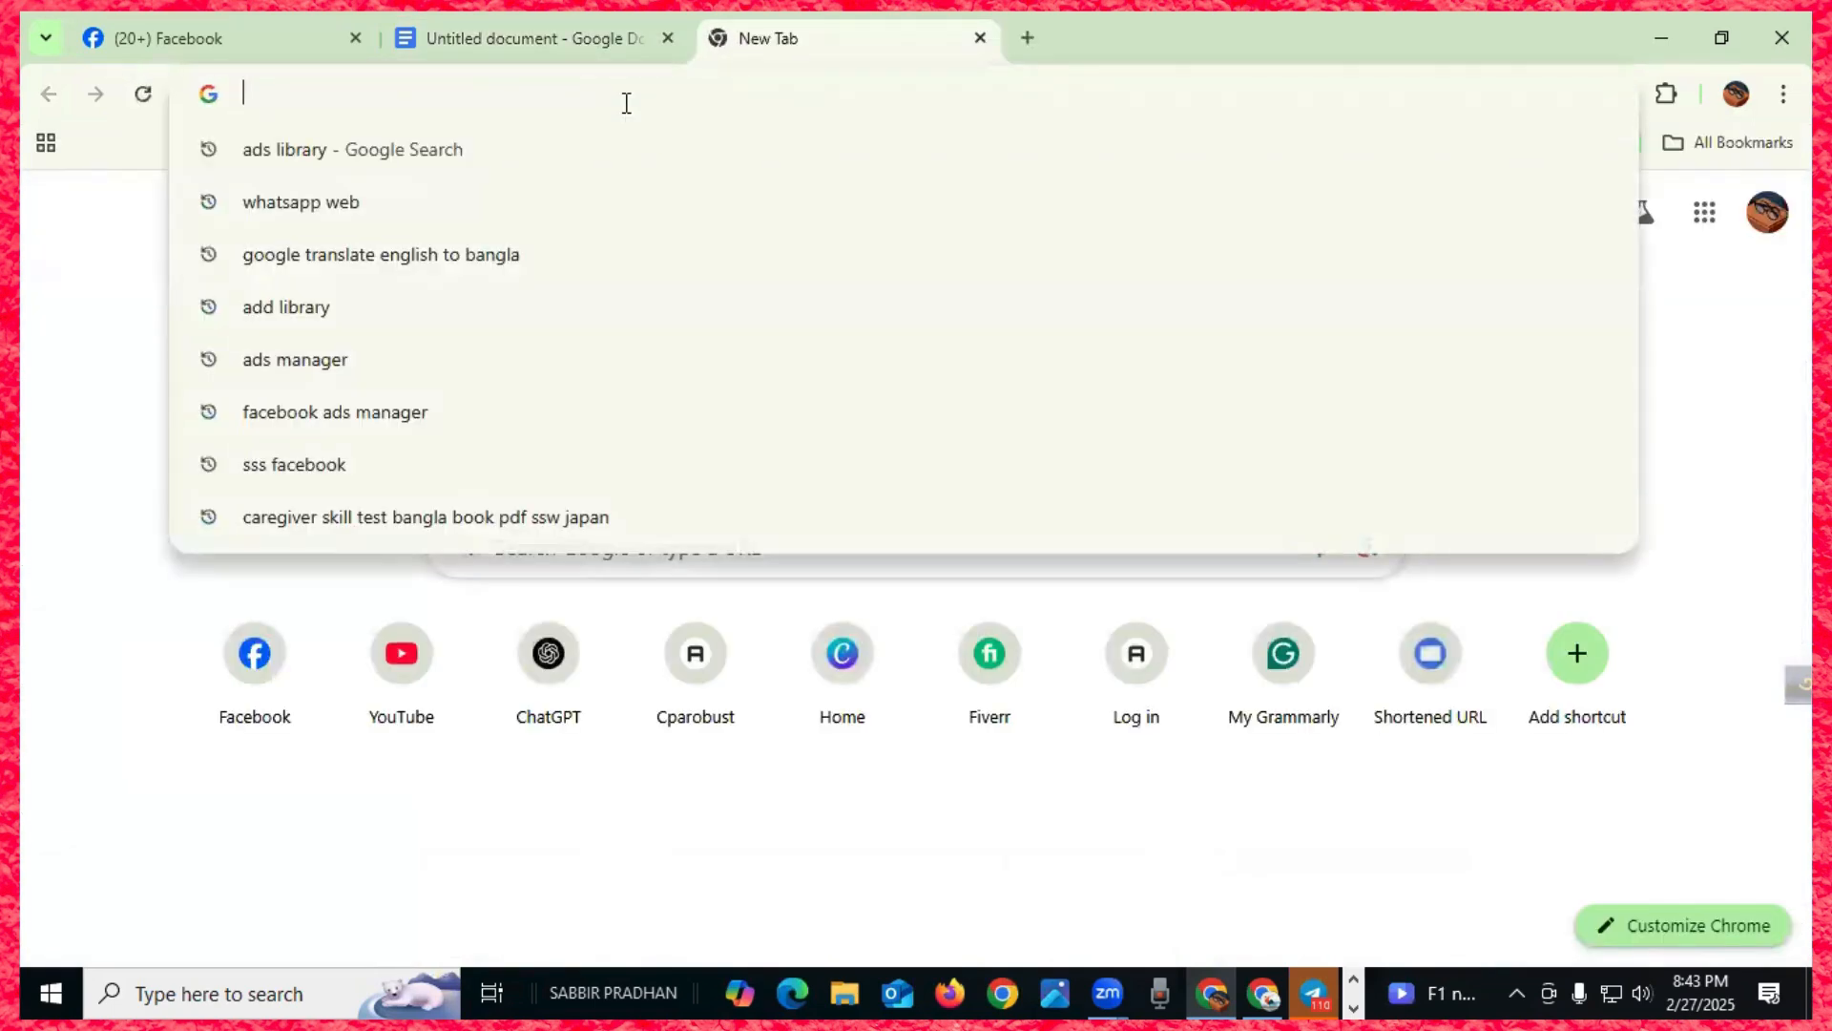
type("ads ma")
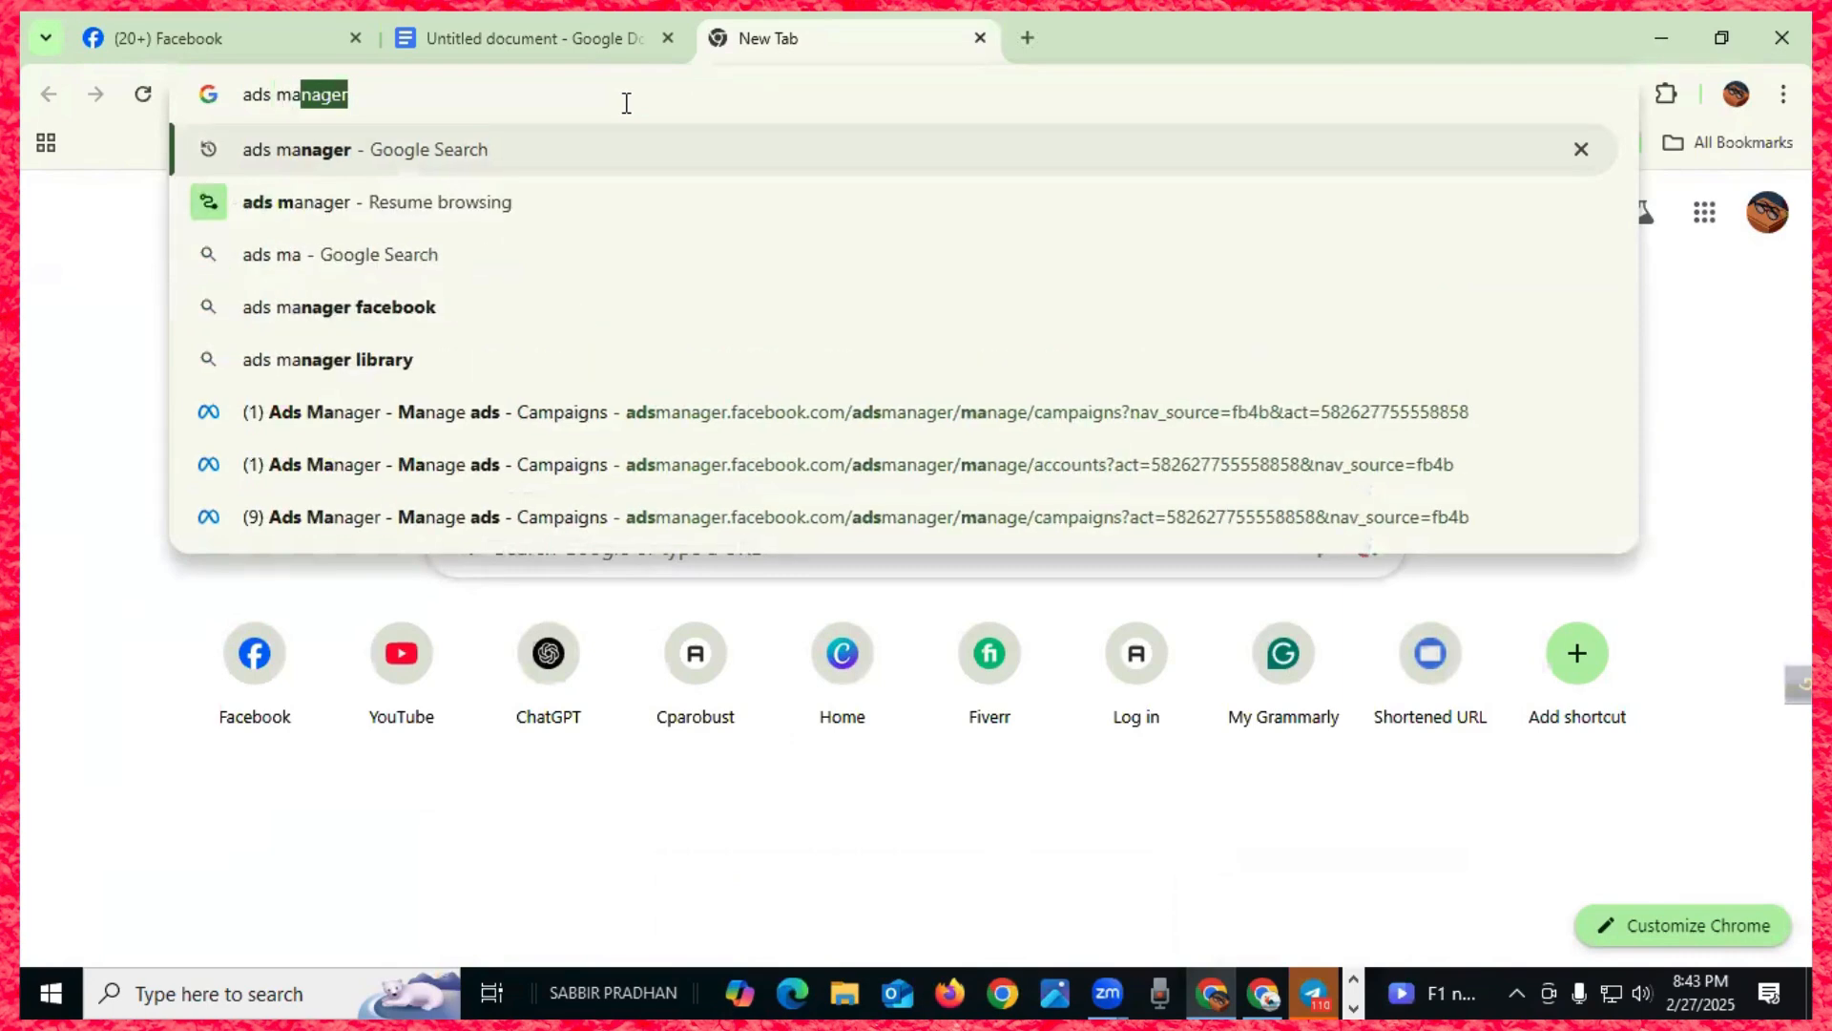
key("Return")
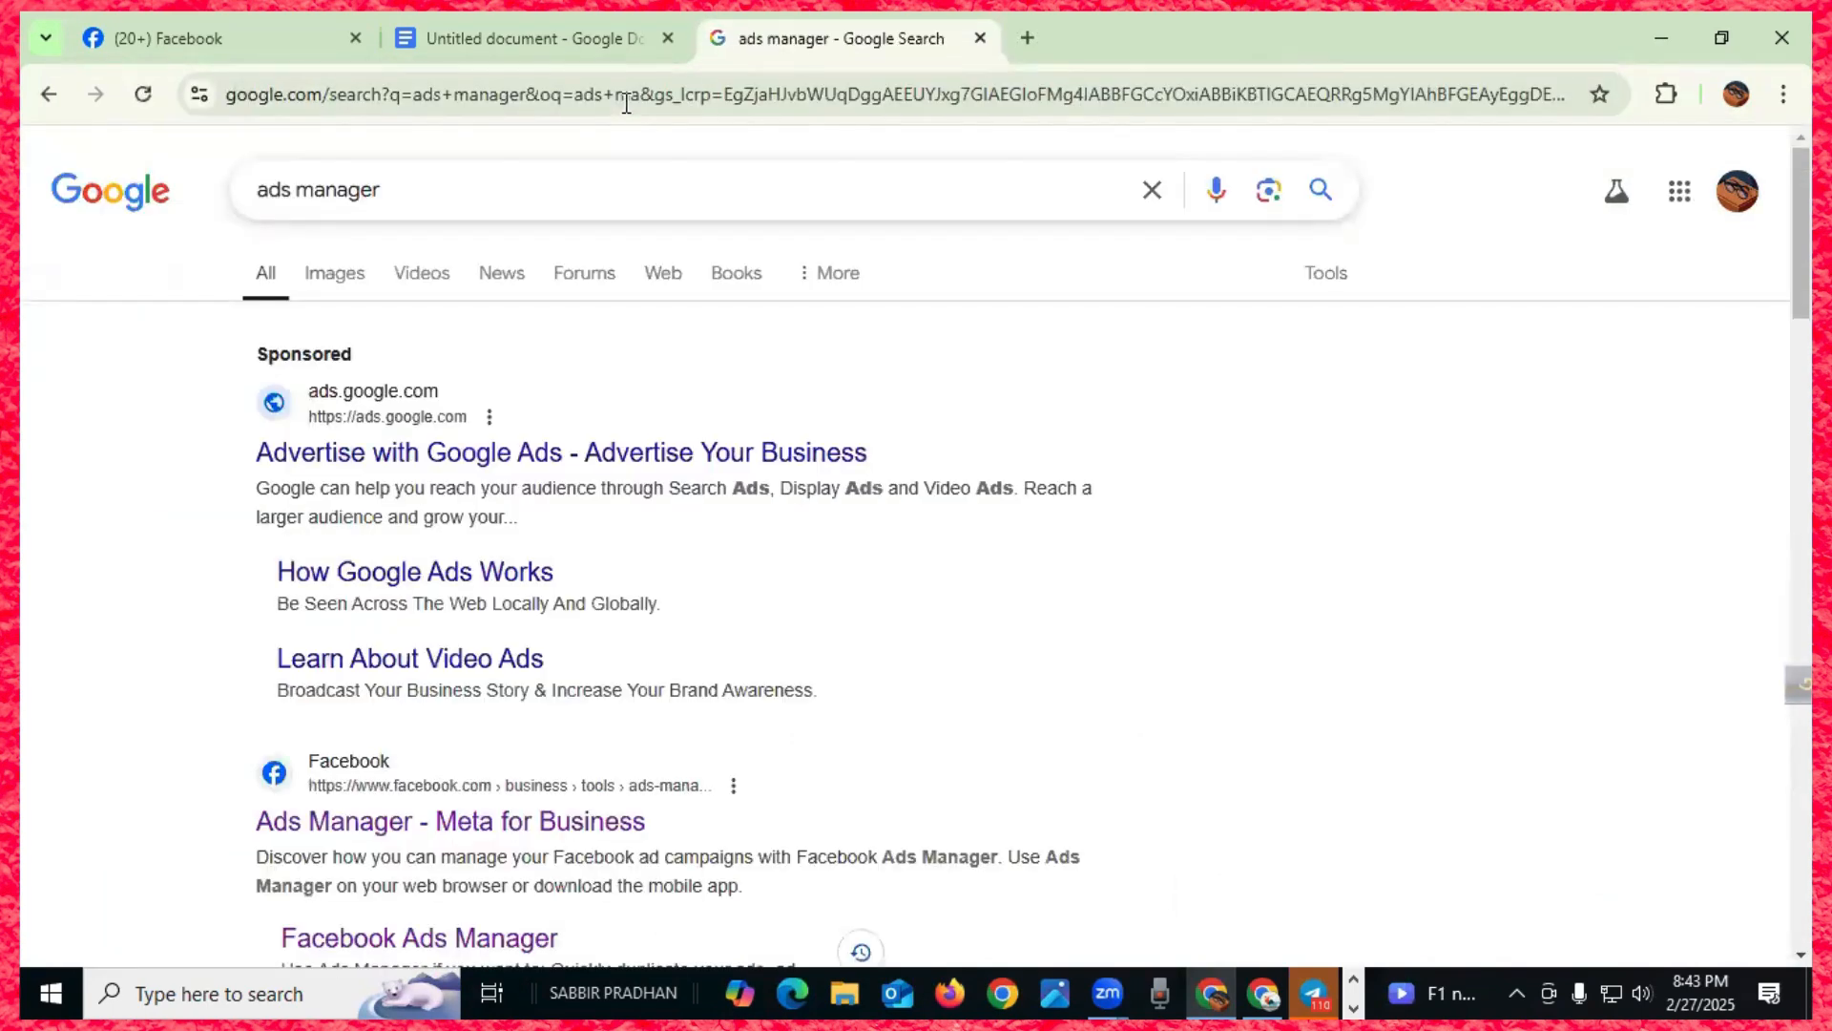
scroll(391, 468, "down", 3)
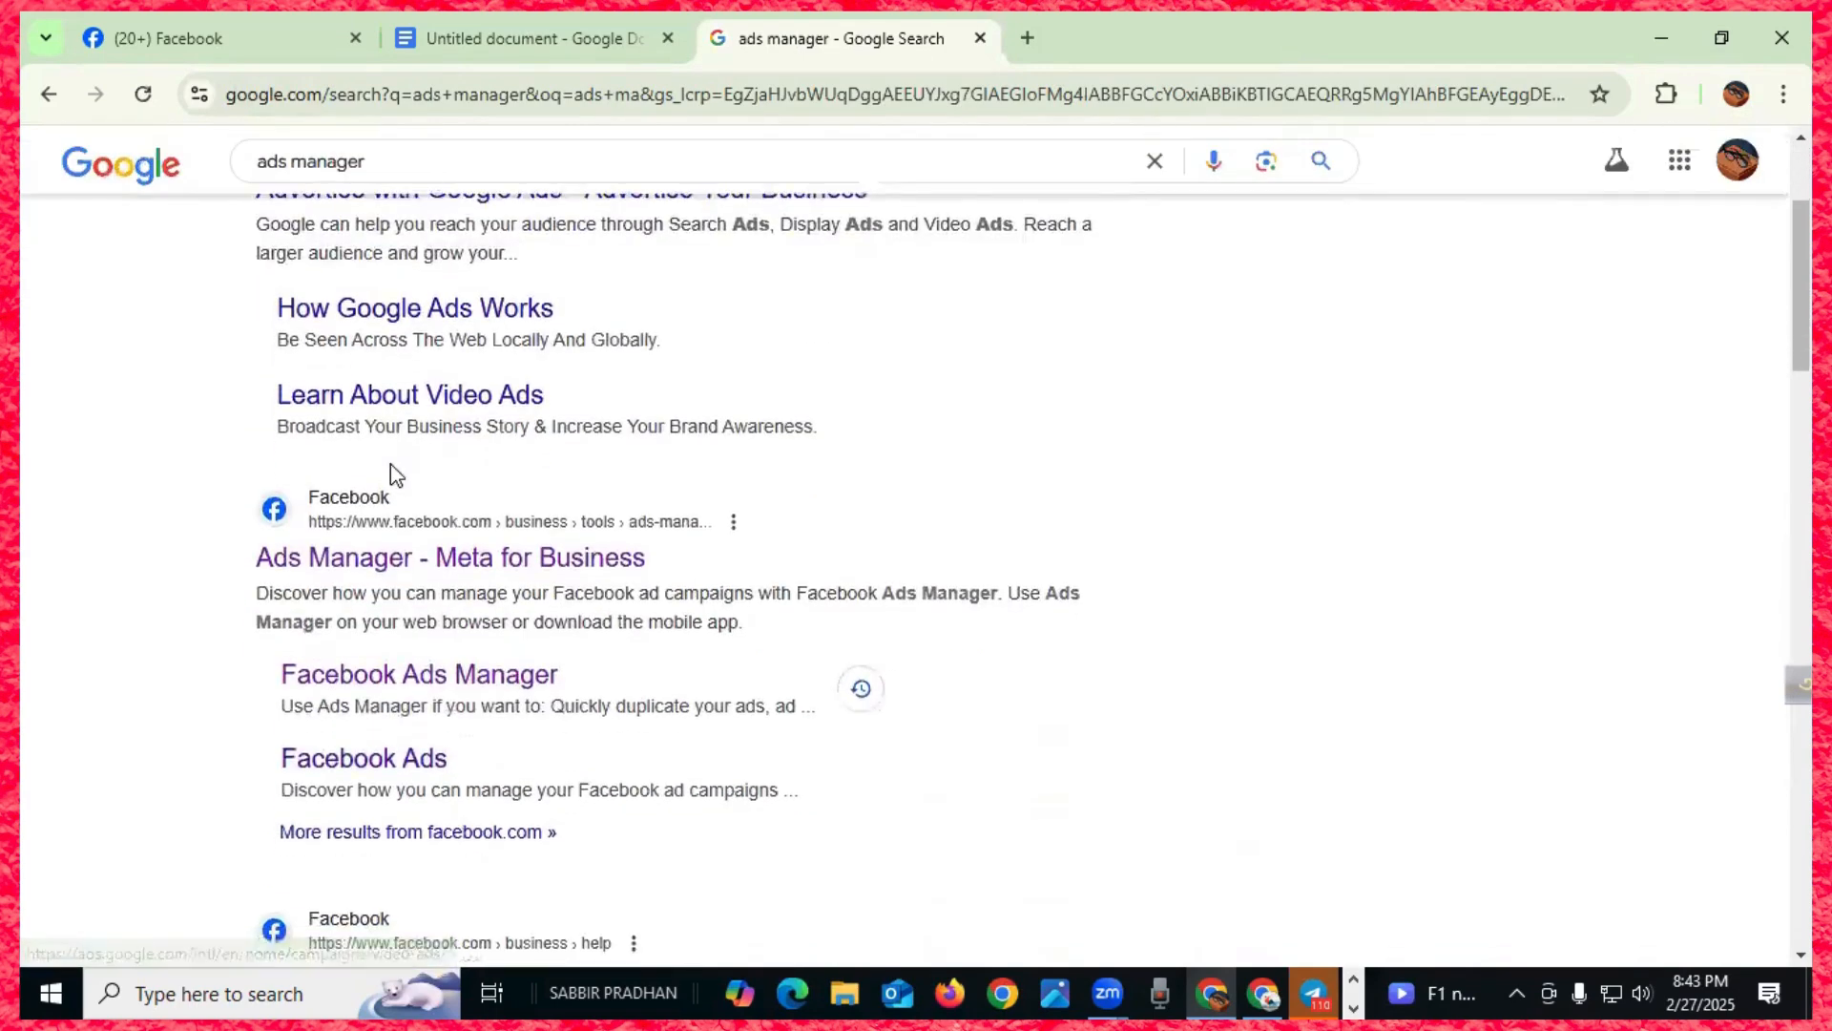
scroll(391, 464, "down", 2)
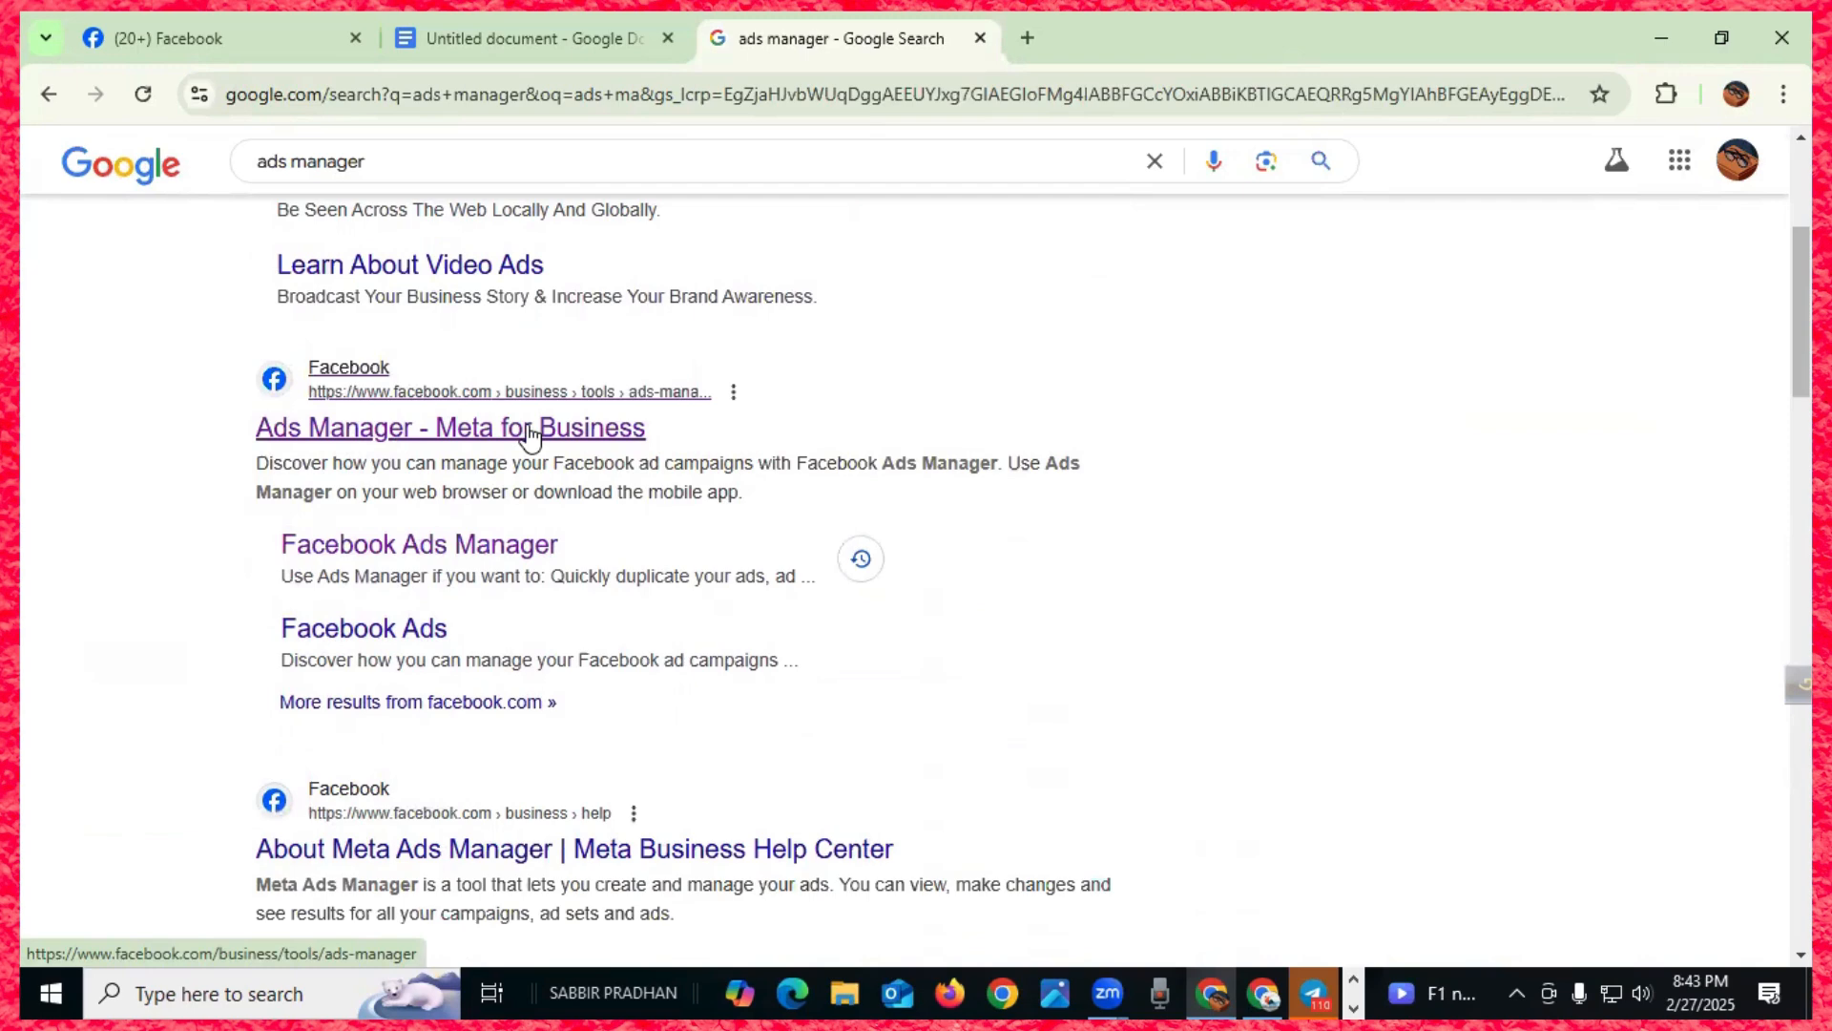
- Open the 'Ads Manager - Meta for Business' result and browse the Ads Manager page
left_click(401, 550)
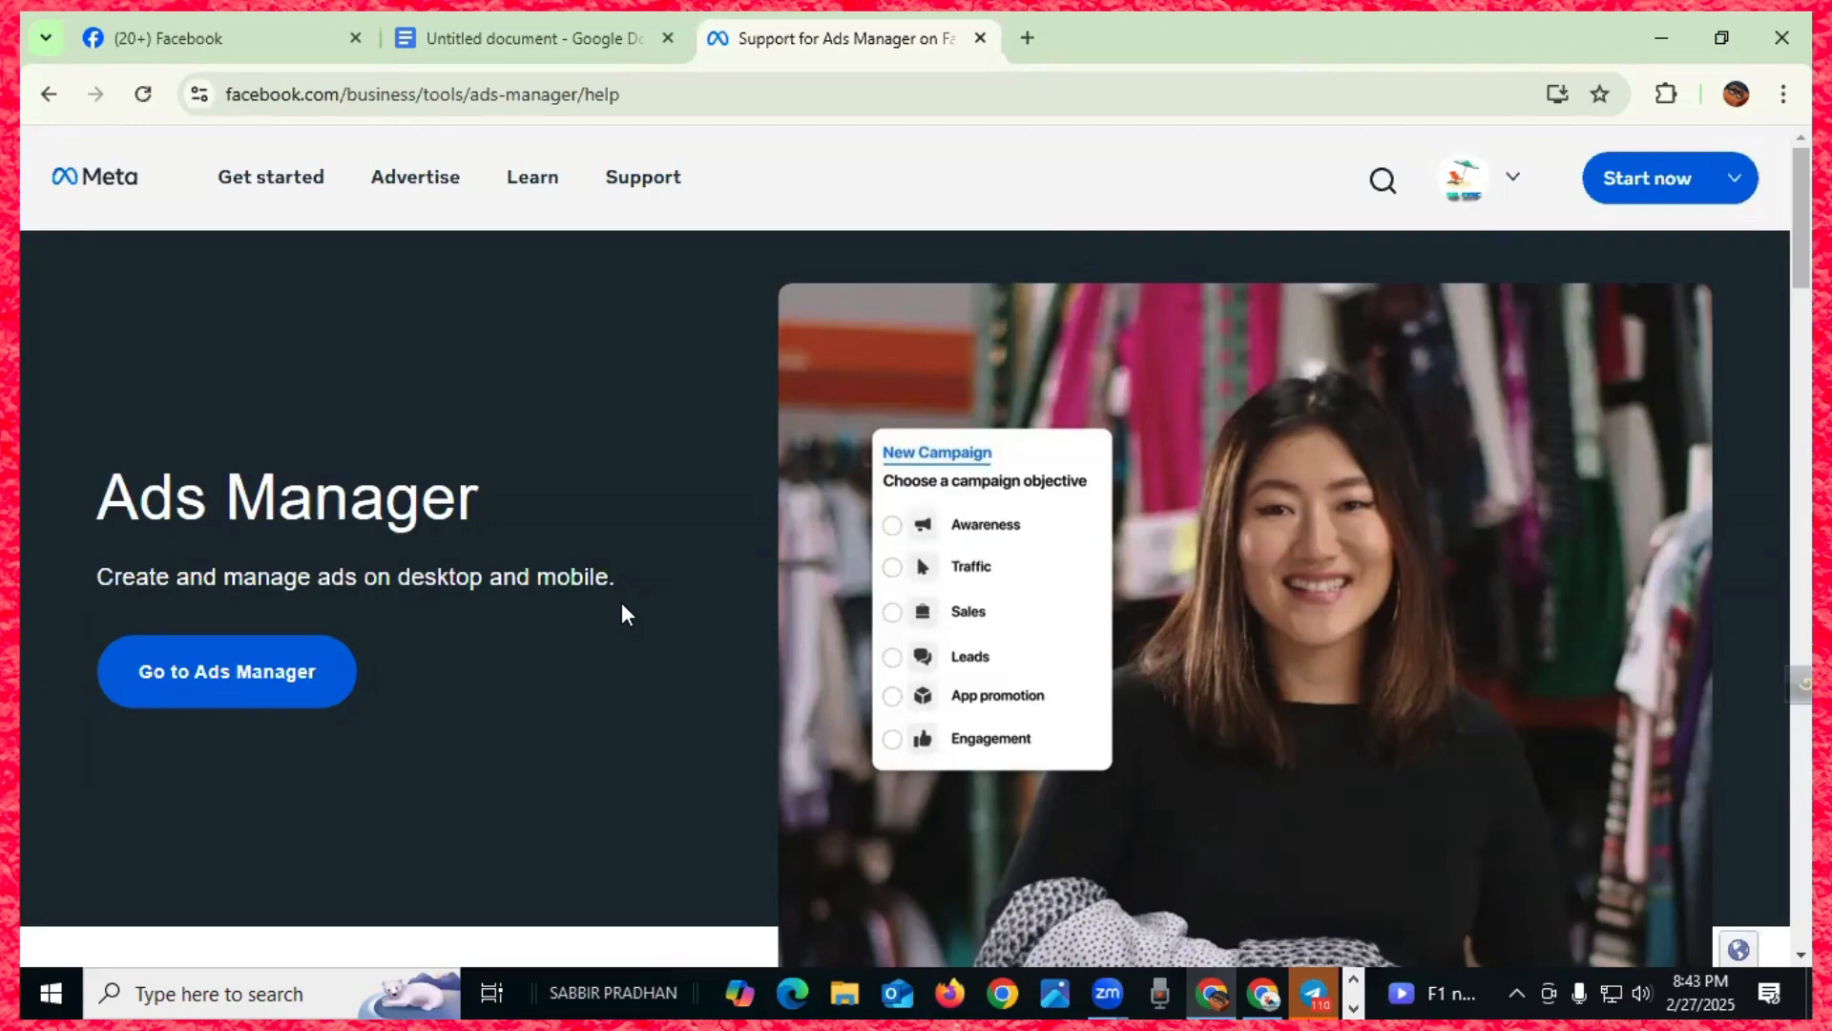
scroll(621, 604, "down", 3)
scroll(622, 603, "up", 3)
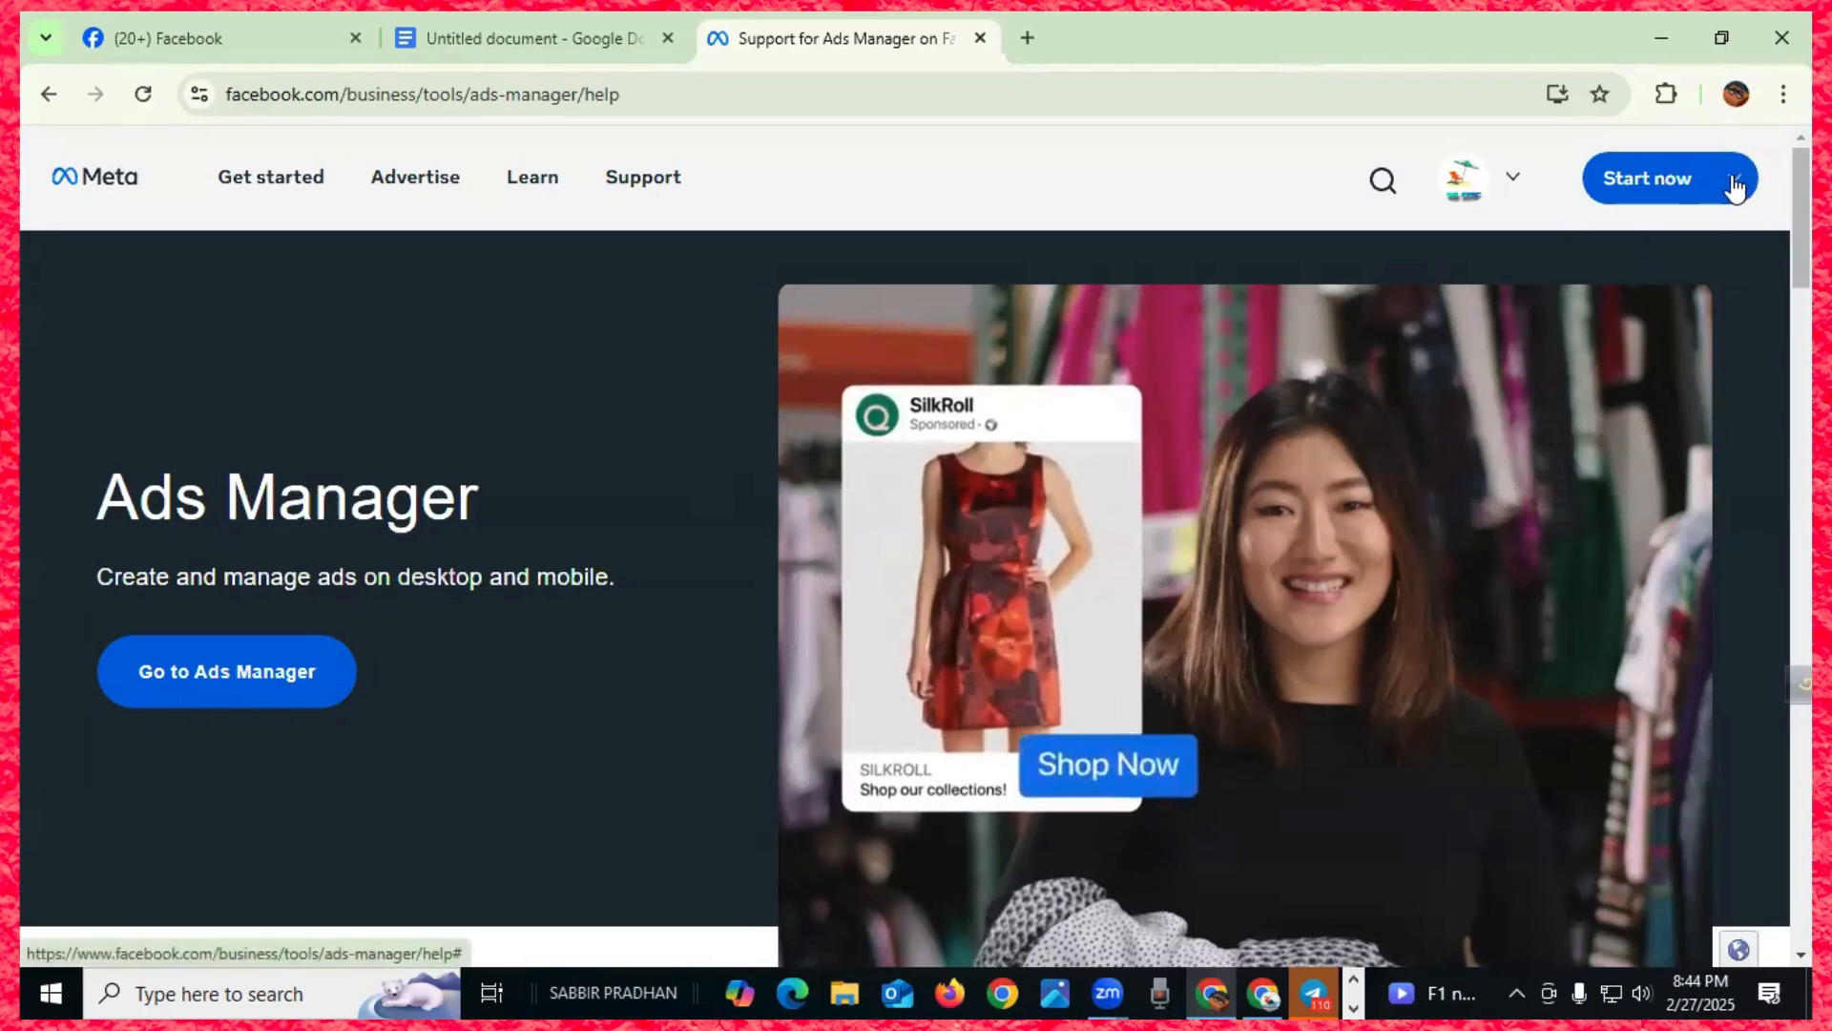
mouse_move(1734, 186)
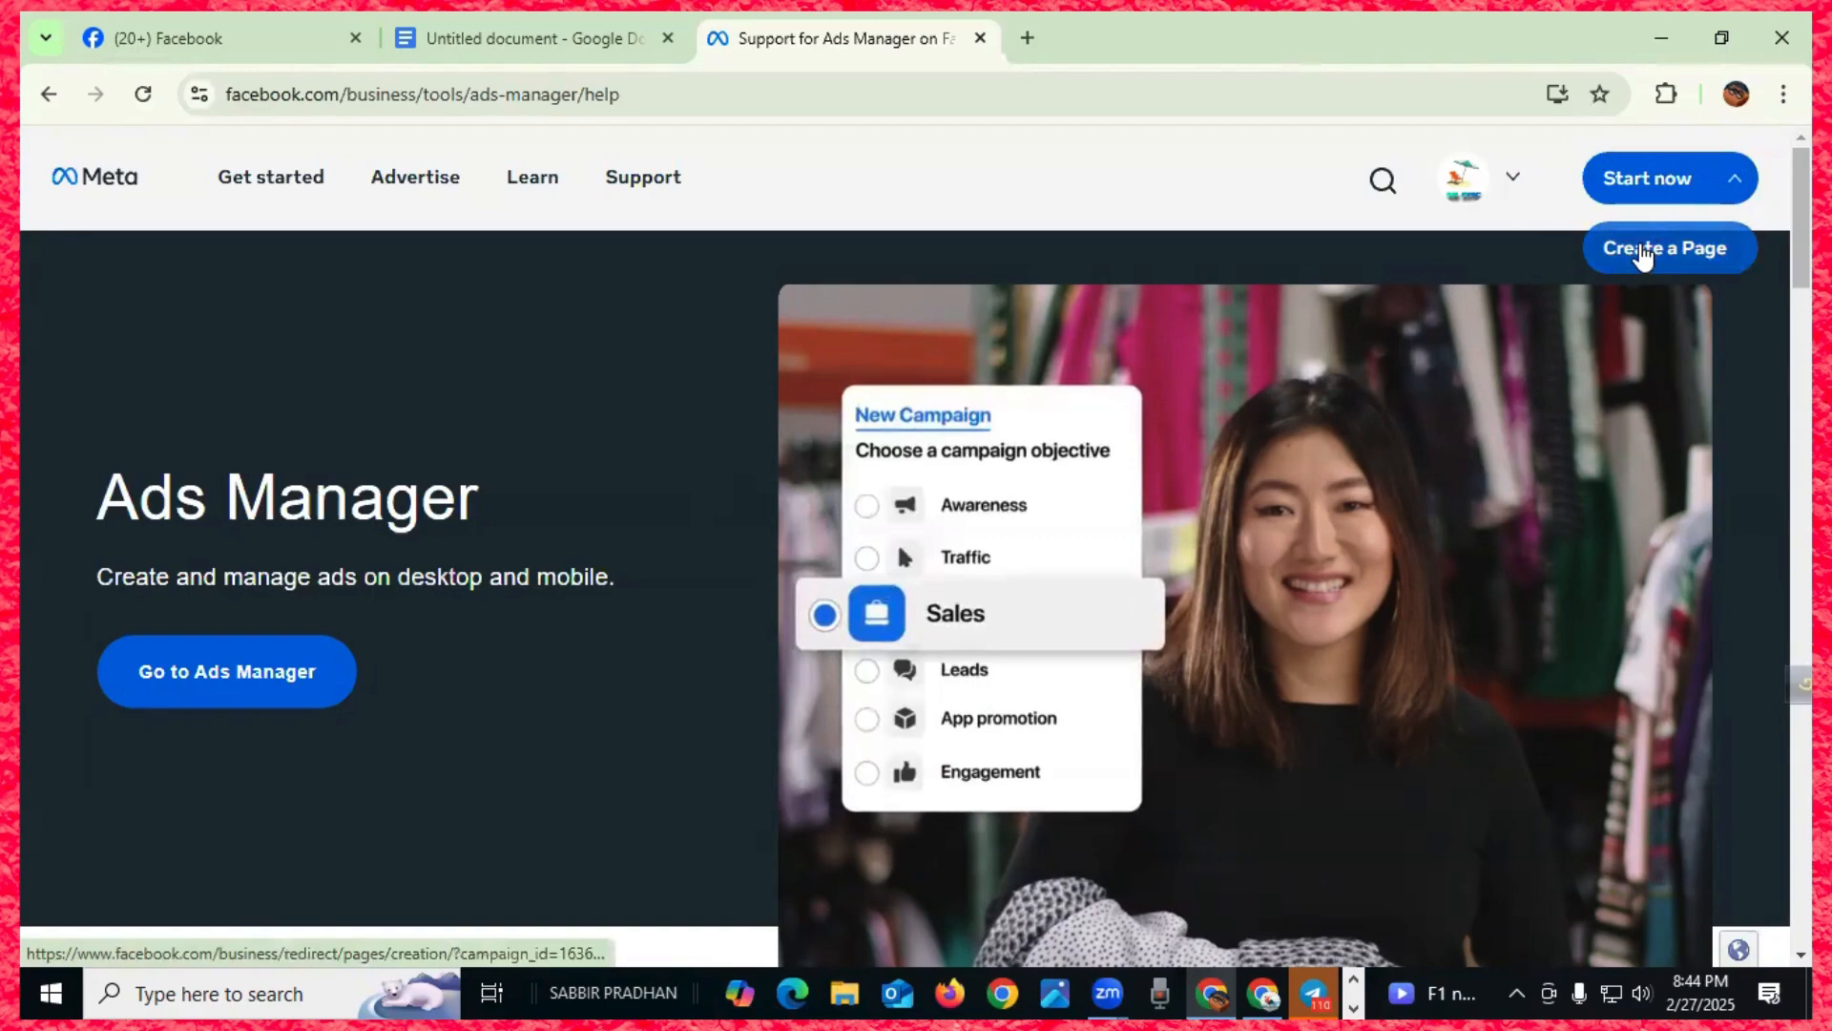
left_click(1494, 186)
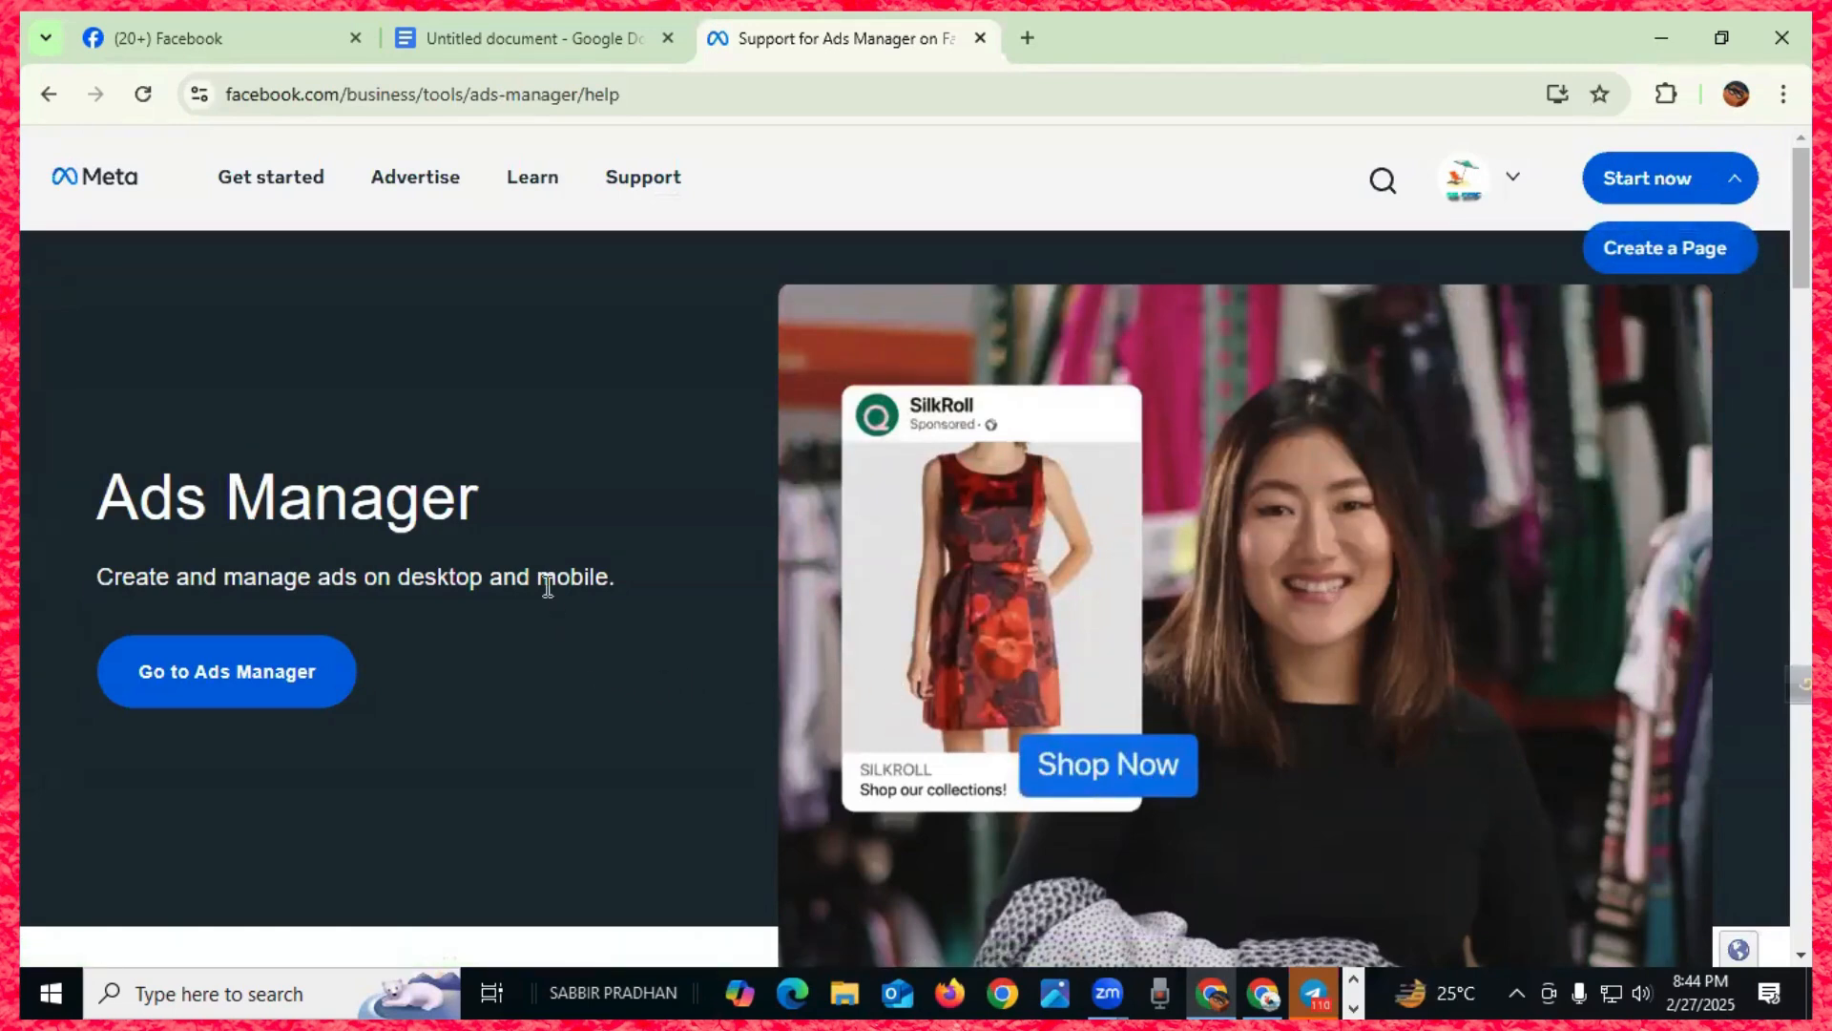
scroll(548, 585, "down", 1)
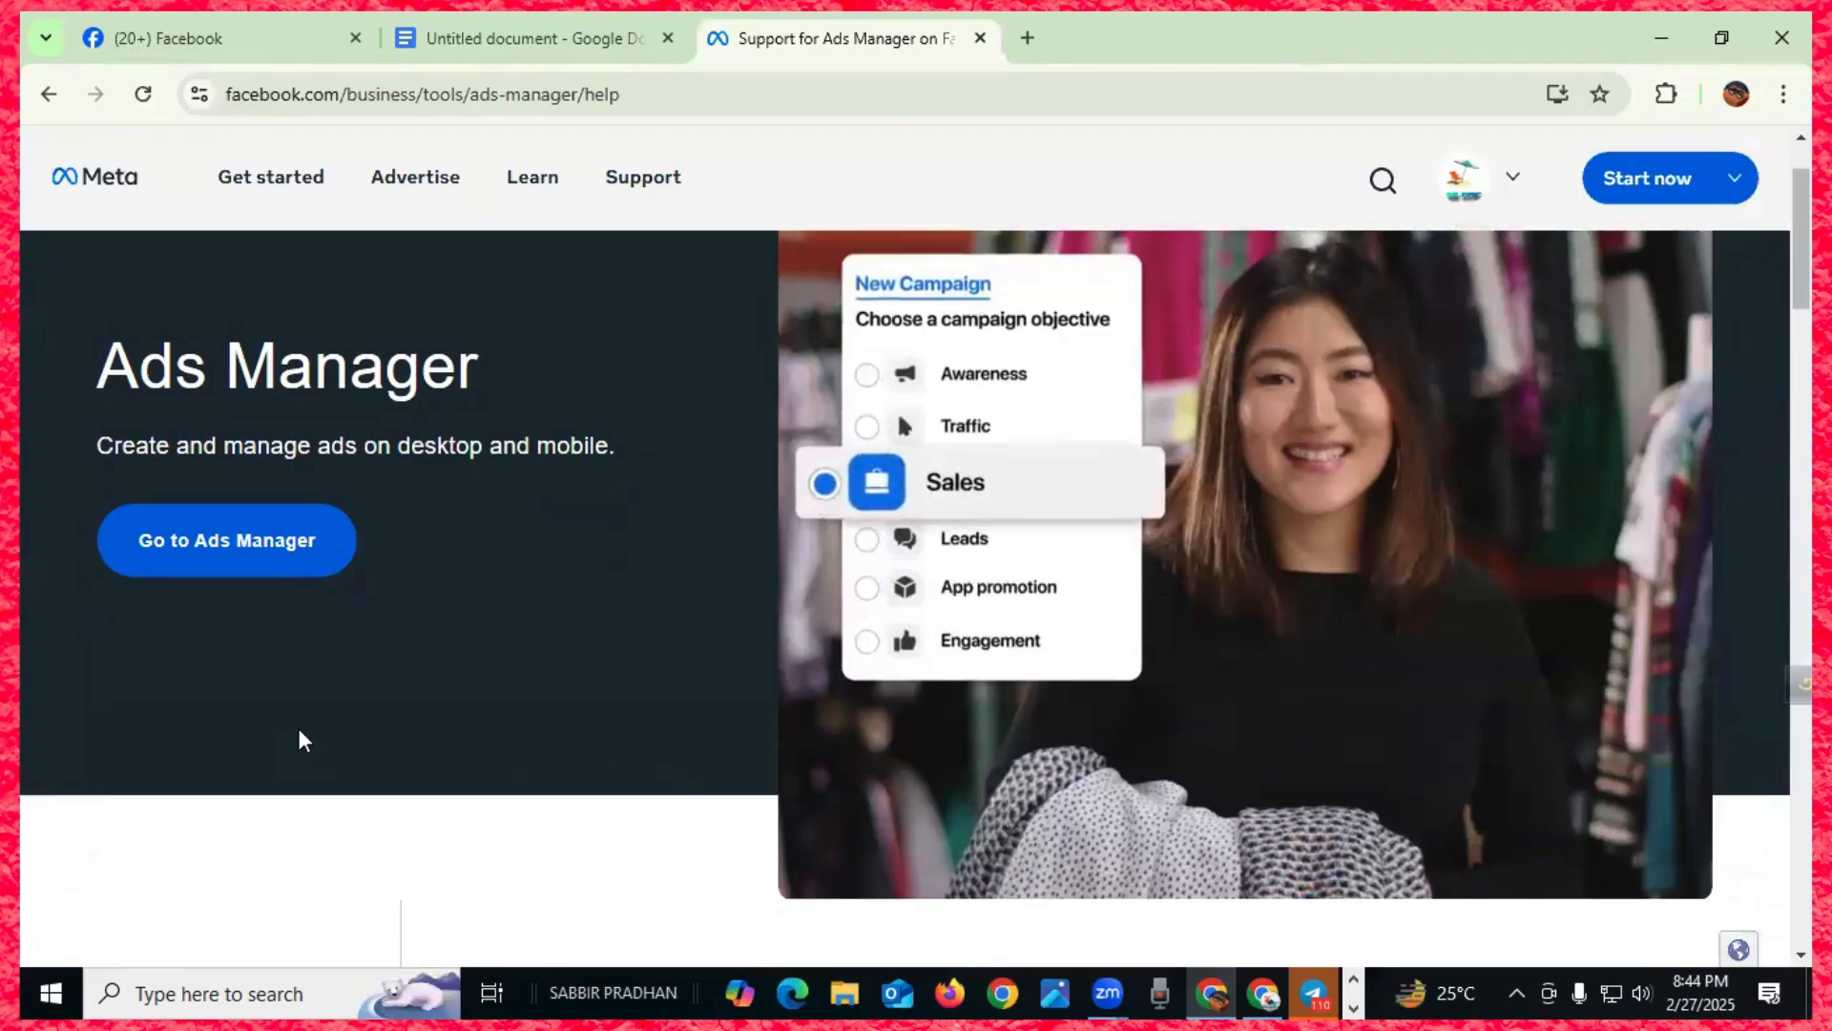
- Go to Ads Manager, dismiss the payment-method notice, and select the 'Eid panjabi 12$' campaign
left_click(212, 556)
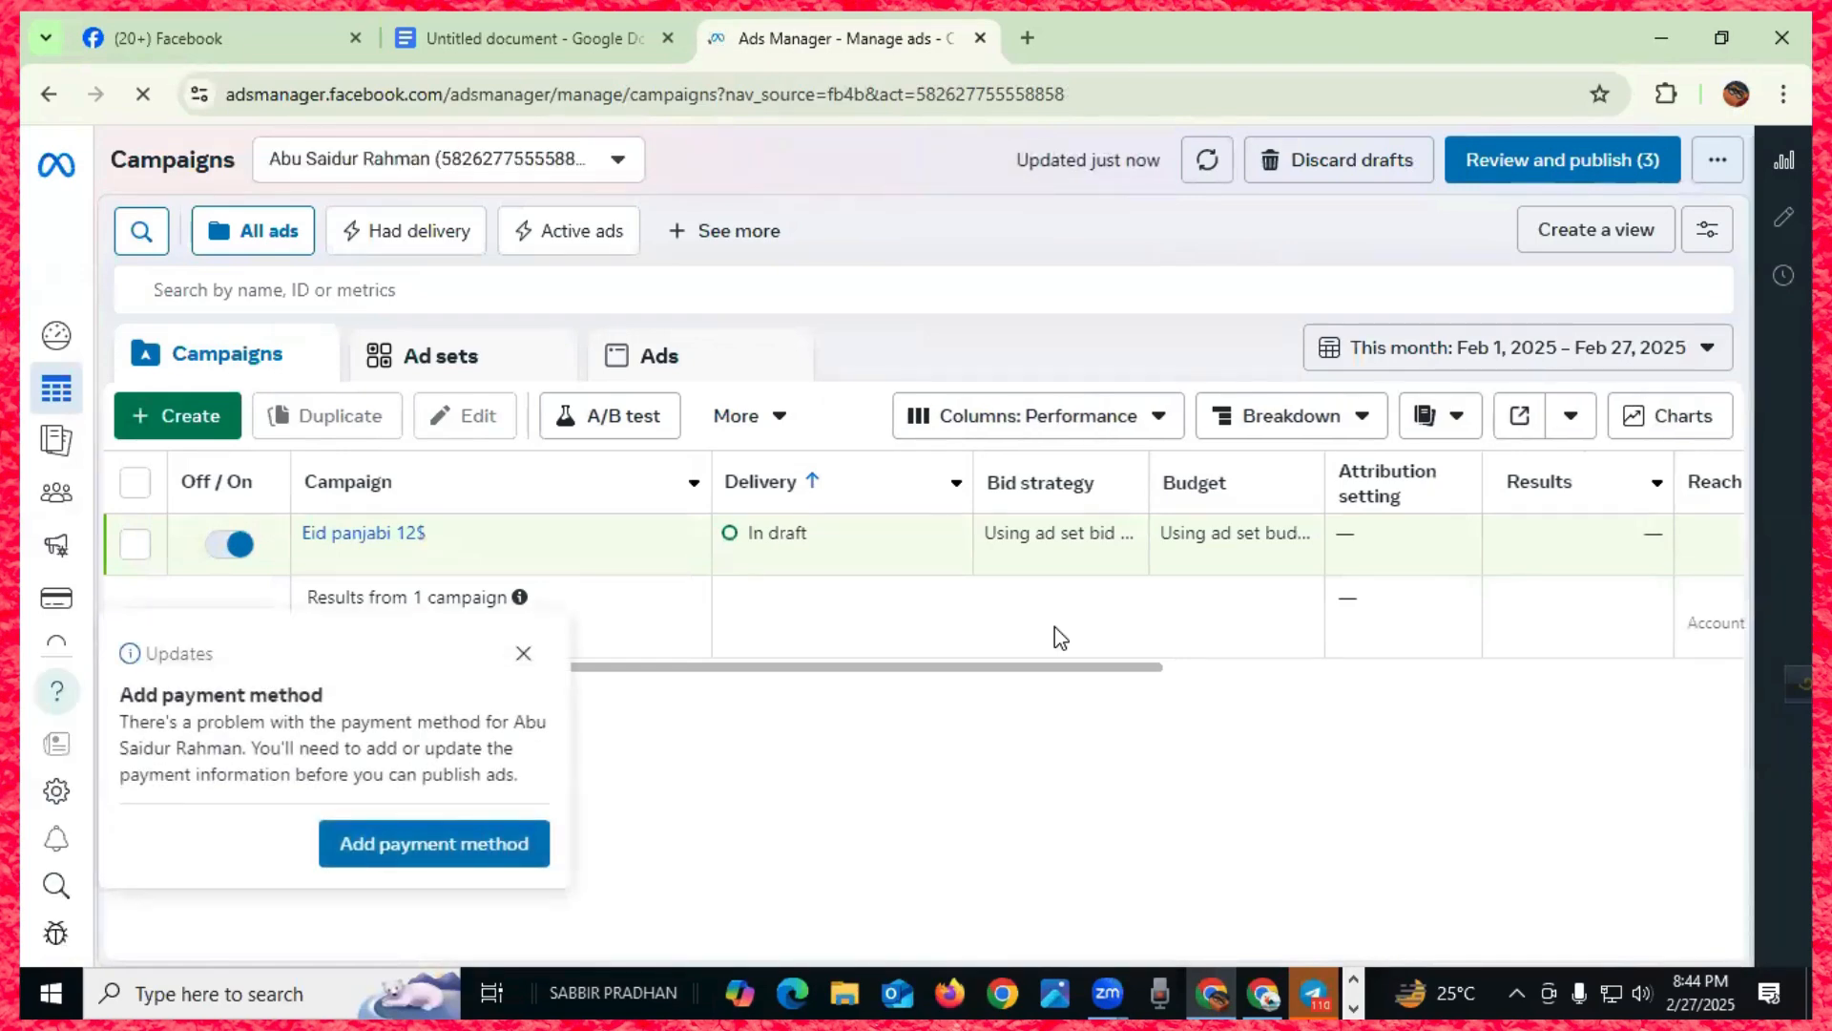
left_click(524, 657)
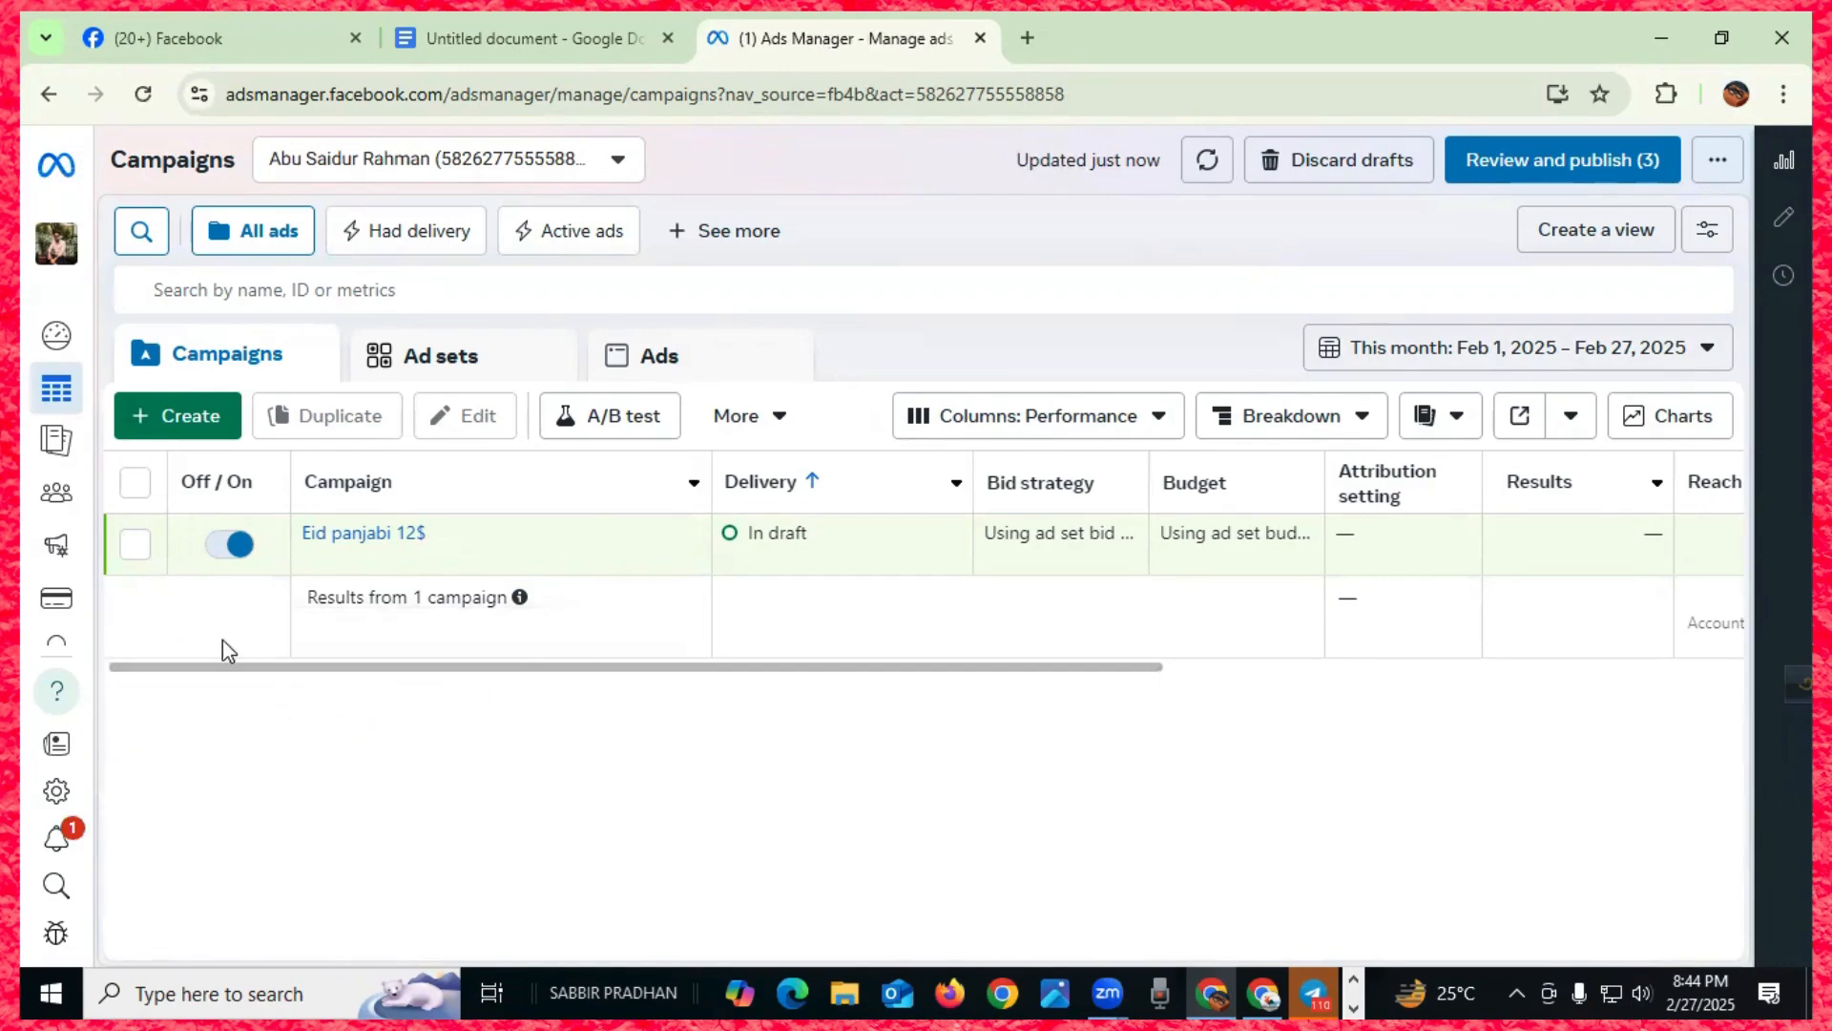
left_click(135, 546)
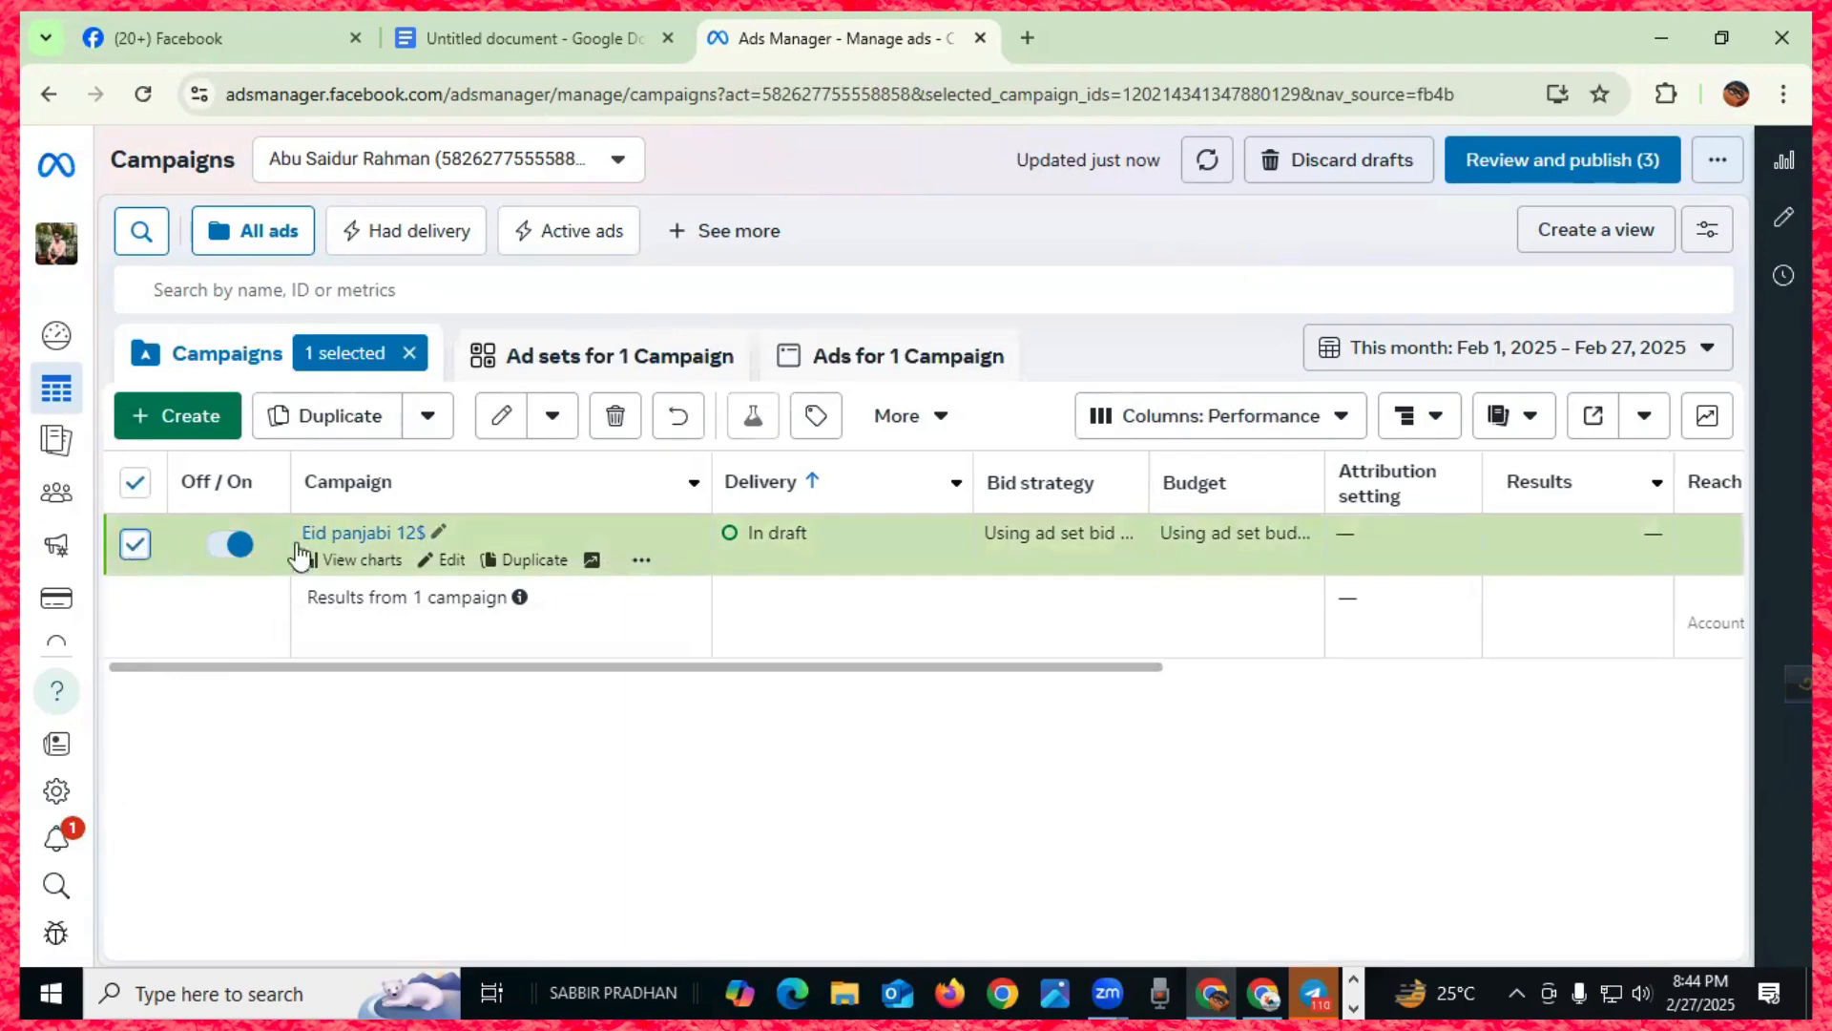
- Trash the checked 'Eid panjabi 12$' draft and confirm Delete in the dialog
left_click(615, 415)
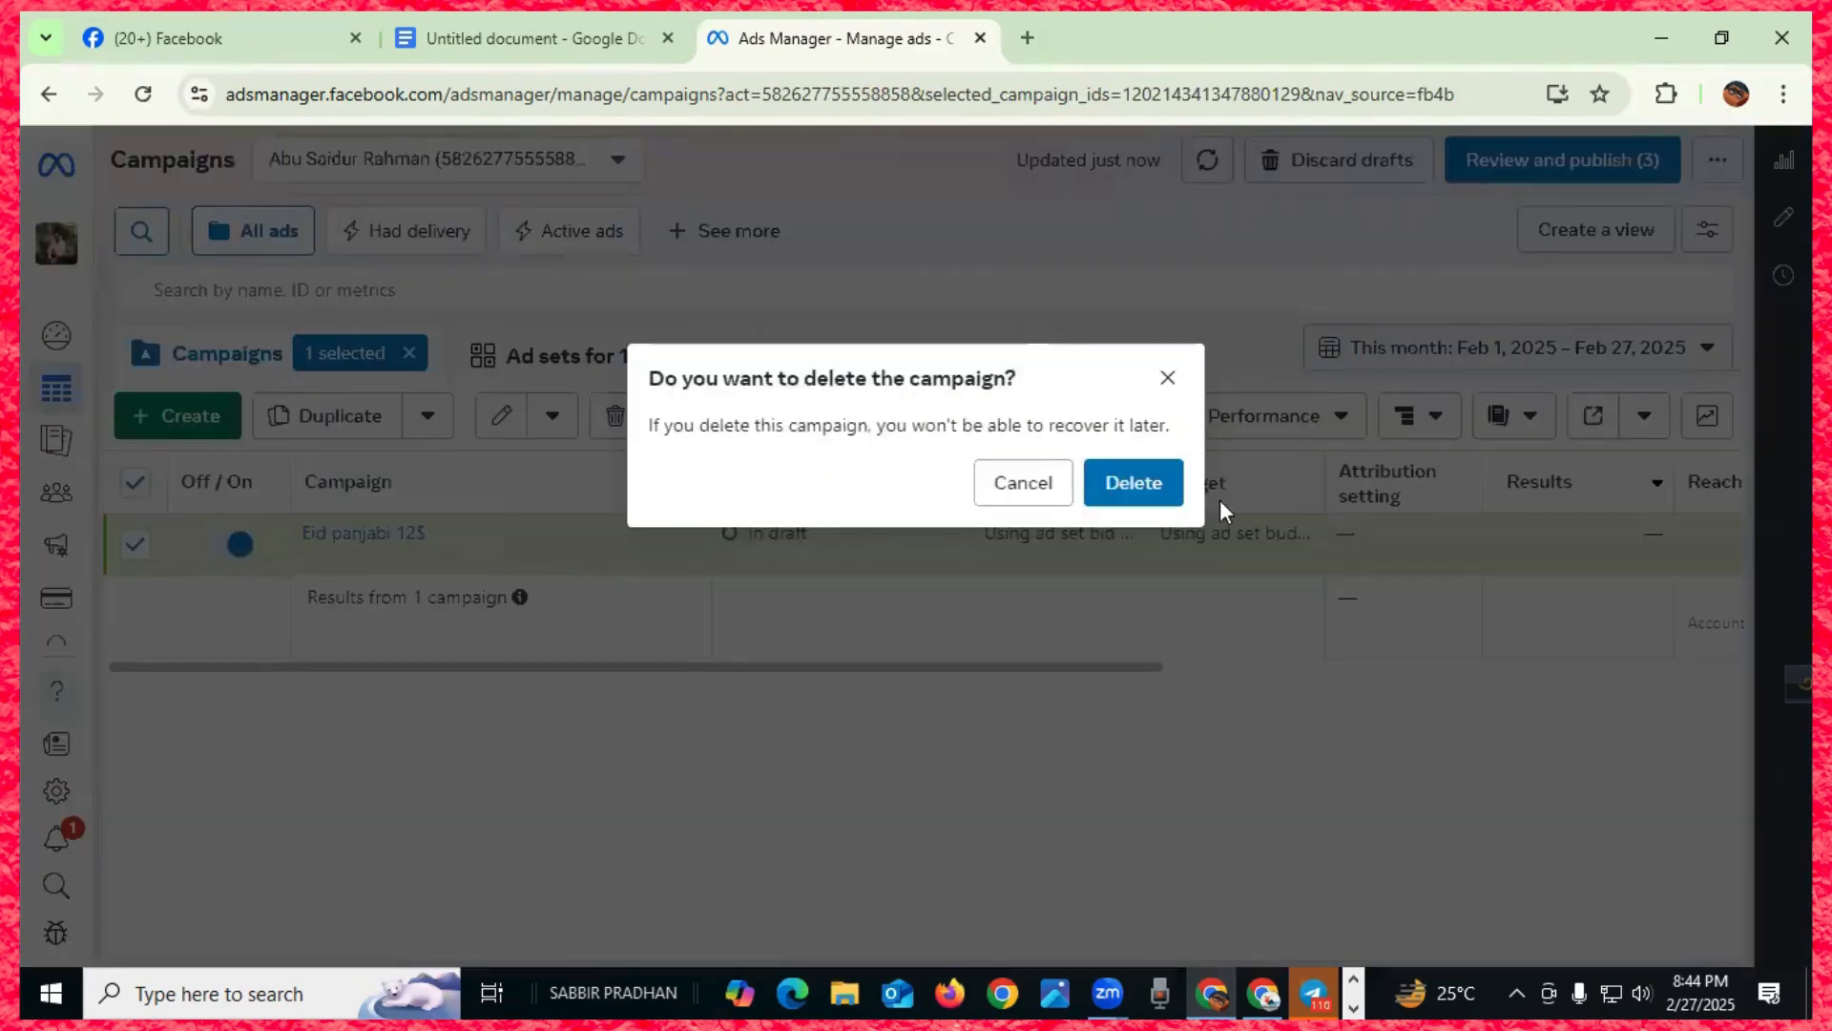
left_click(1150, 488)
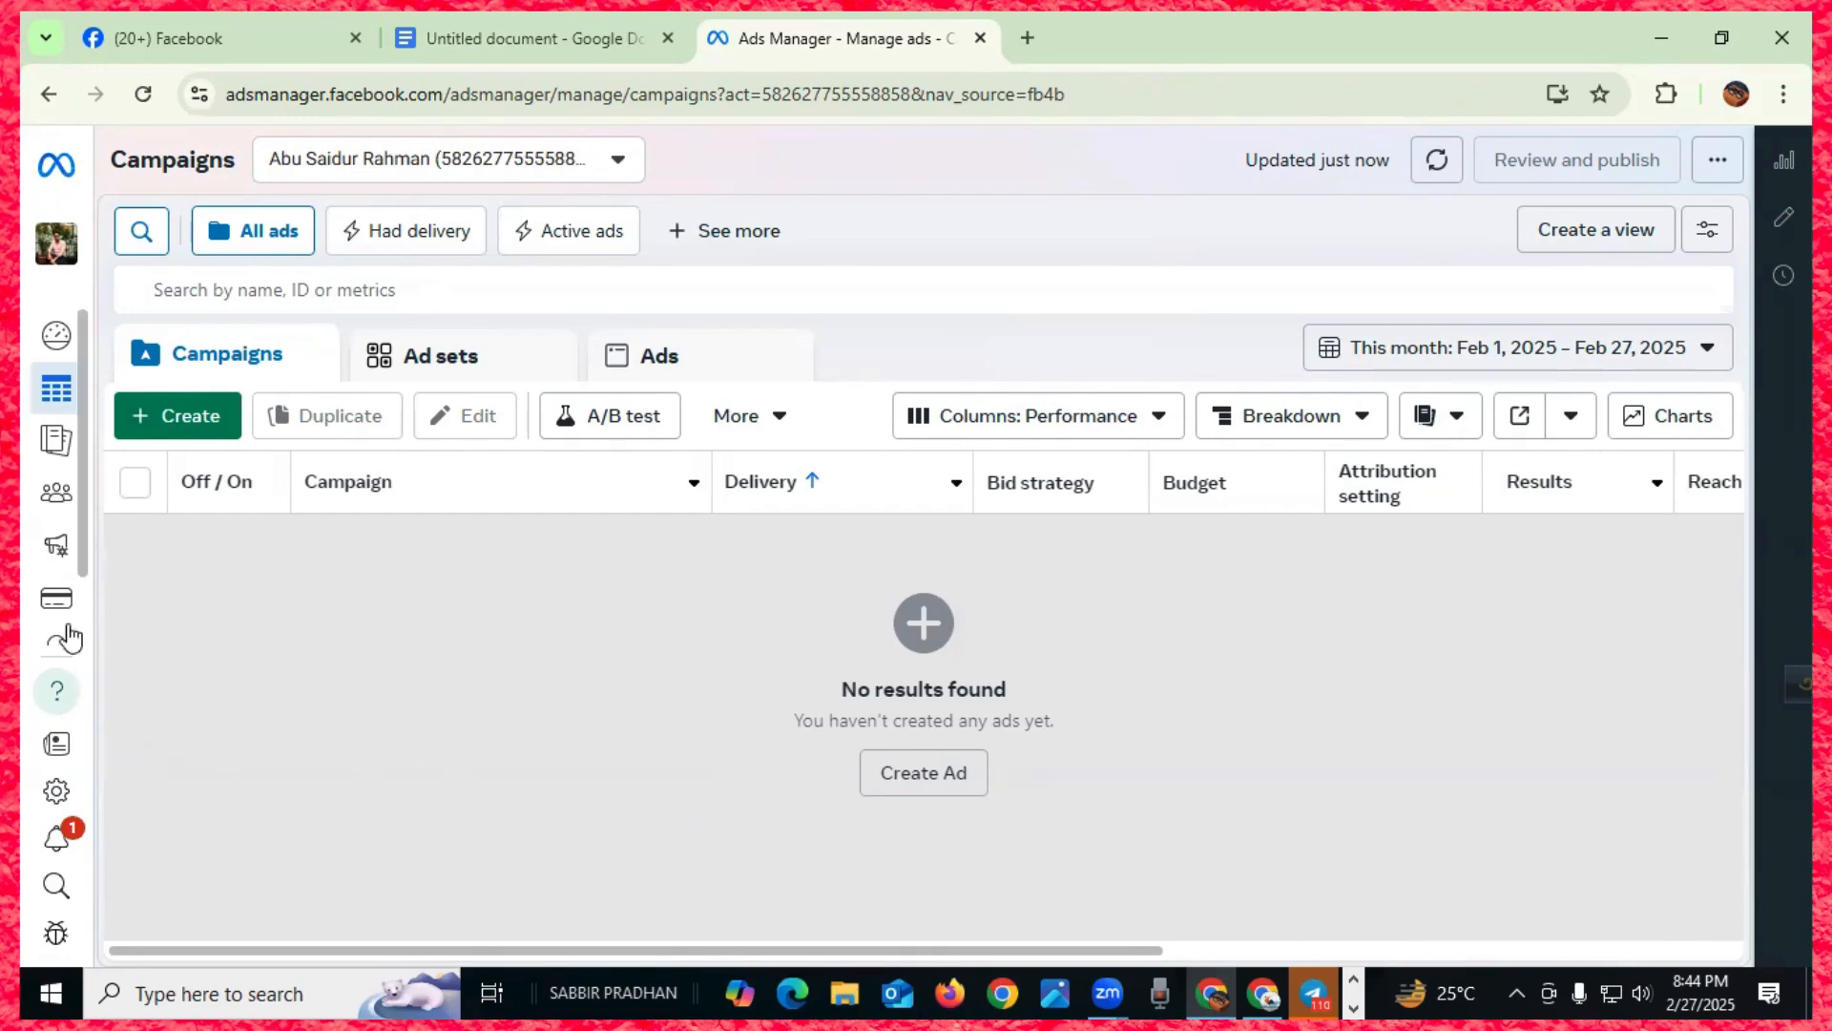
mouse_move(56, 598)
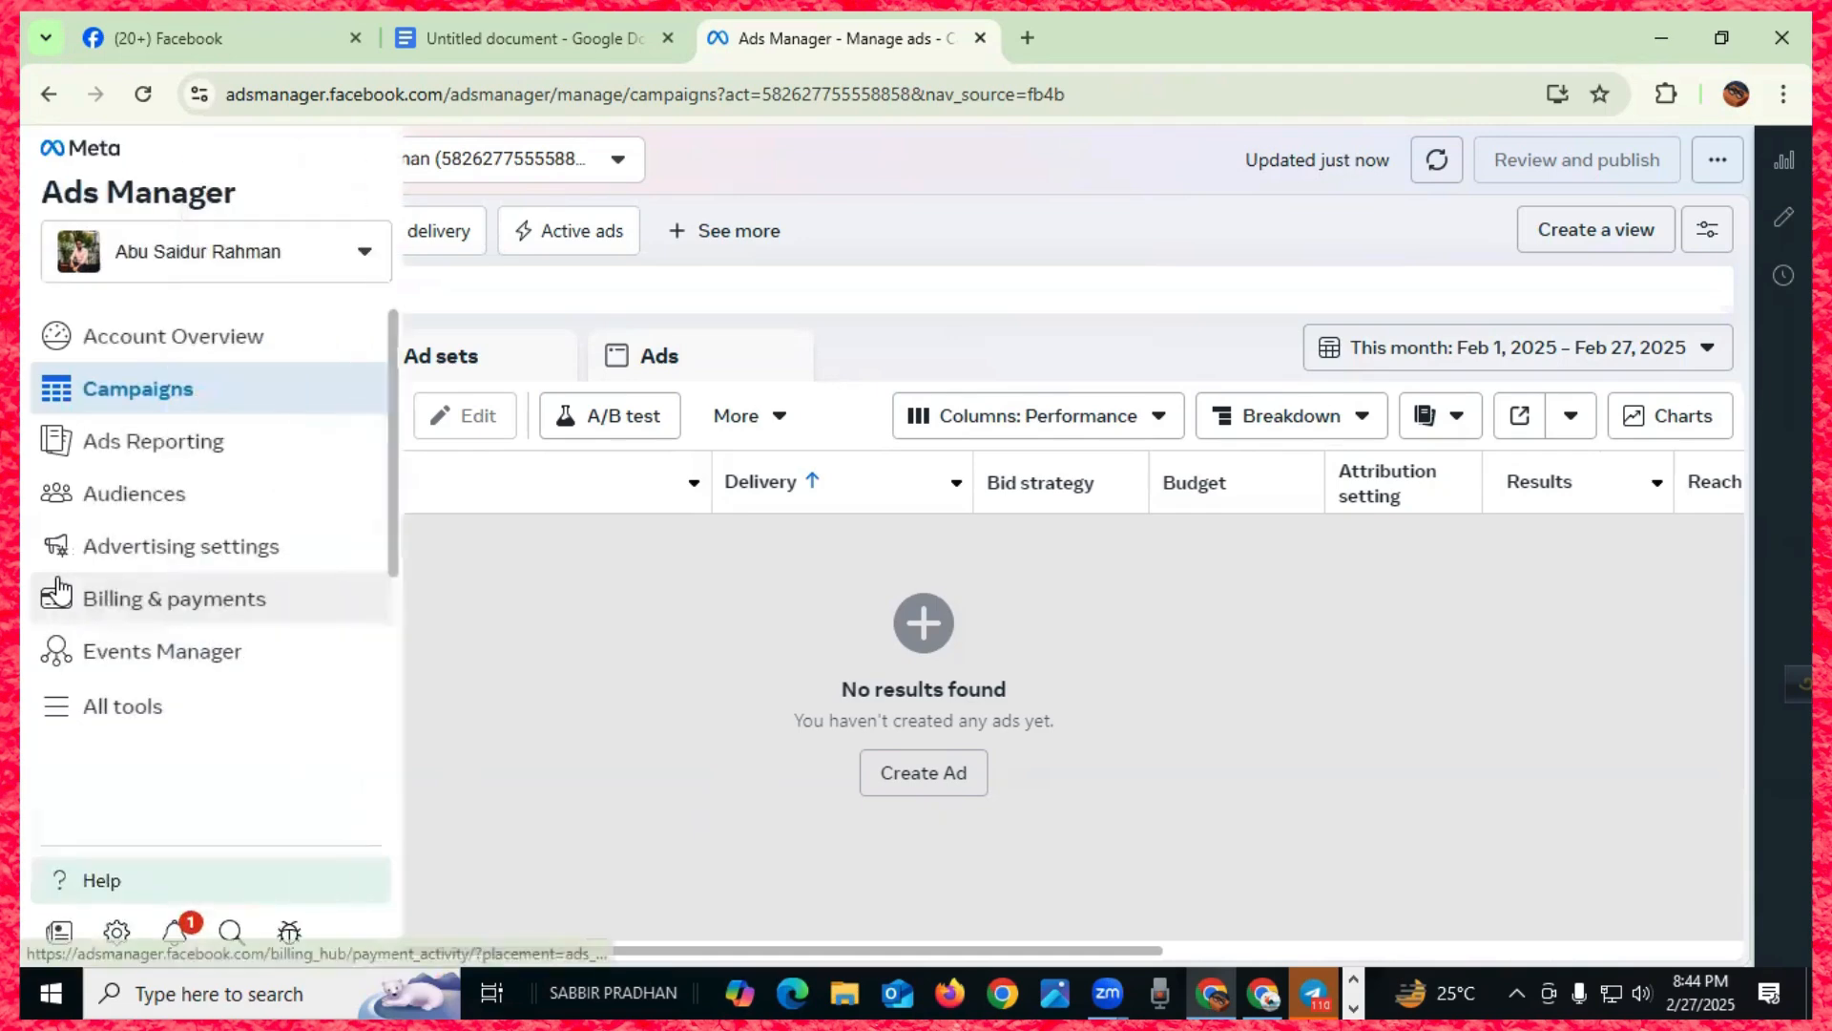
- Go to the ad account's Billing & payments payment activity page from the navigation rail
left_click(180, 602)
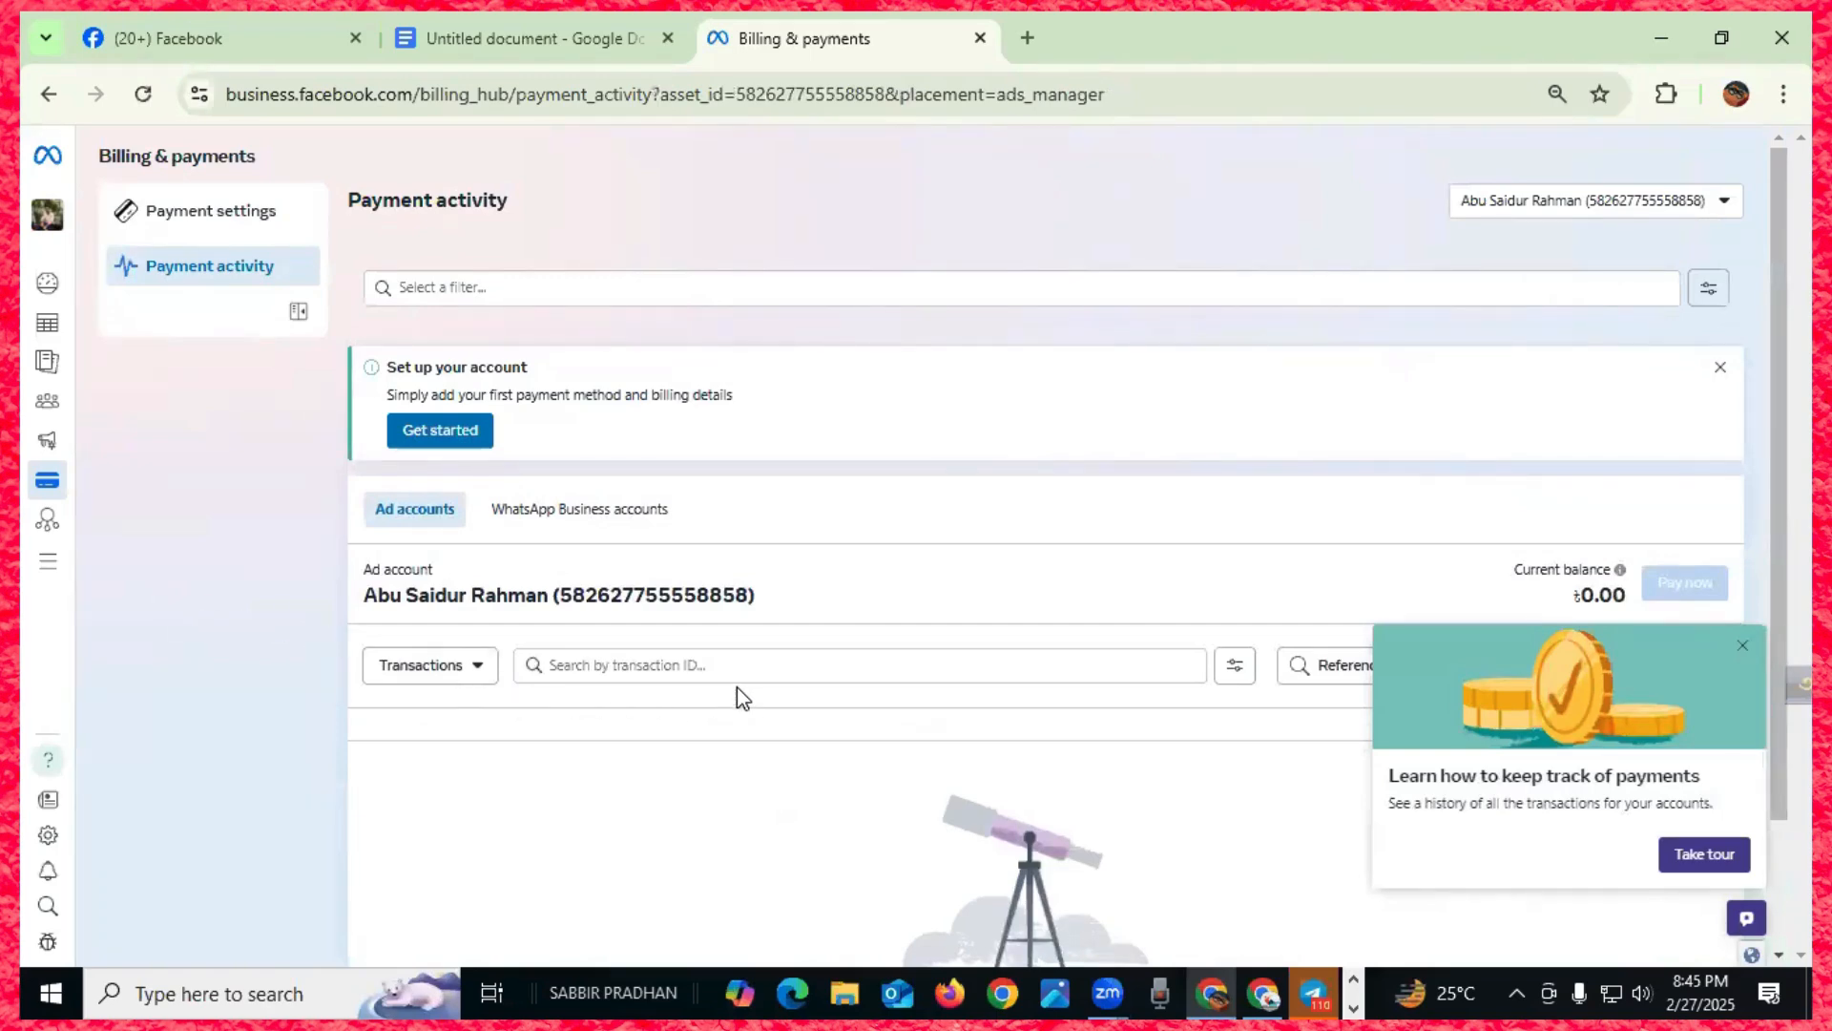
- Dismiss the payment-tracking tour and start payment setup from the 'Set up your account' banner
left_click(1742, 645)
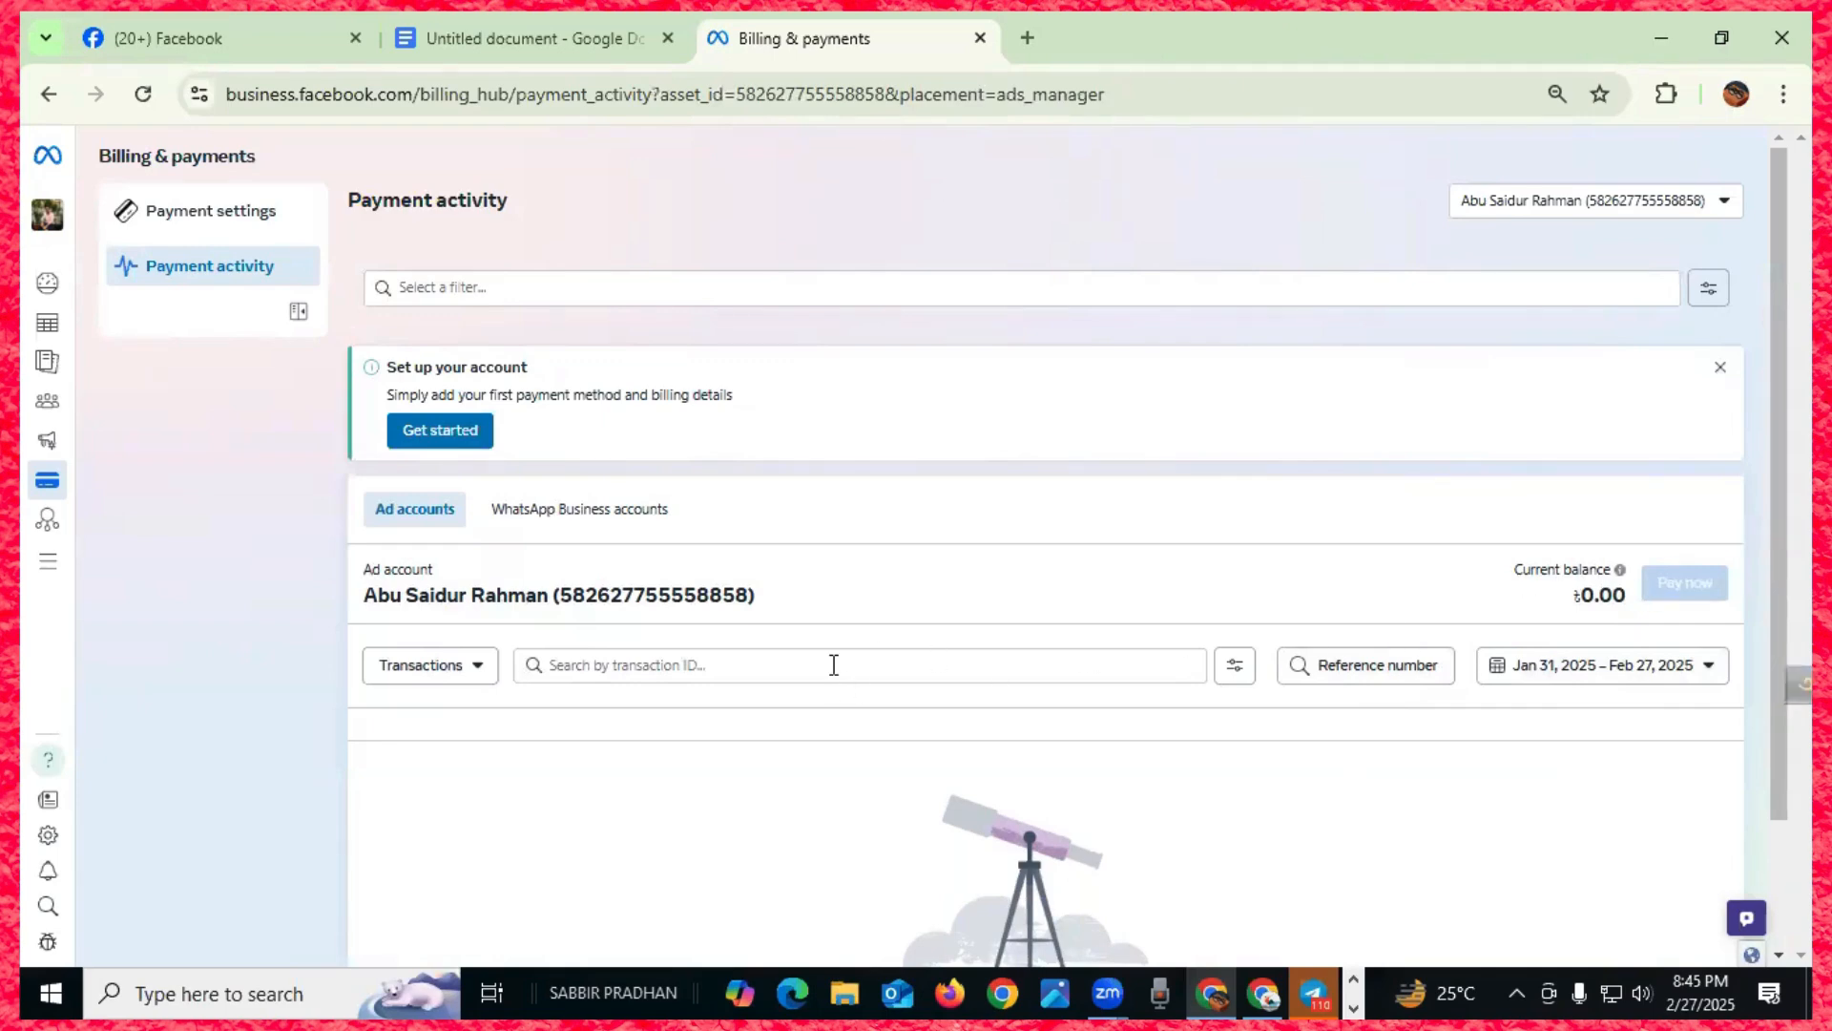
scroll(968, 601, "down", 2)
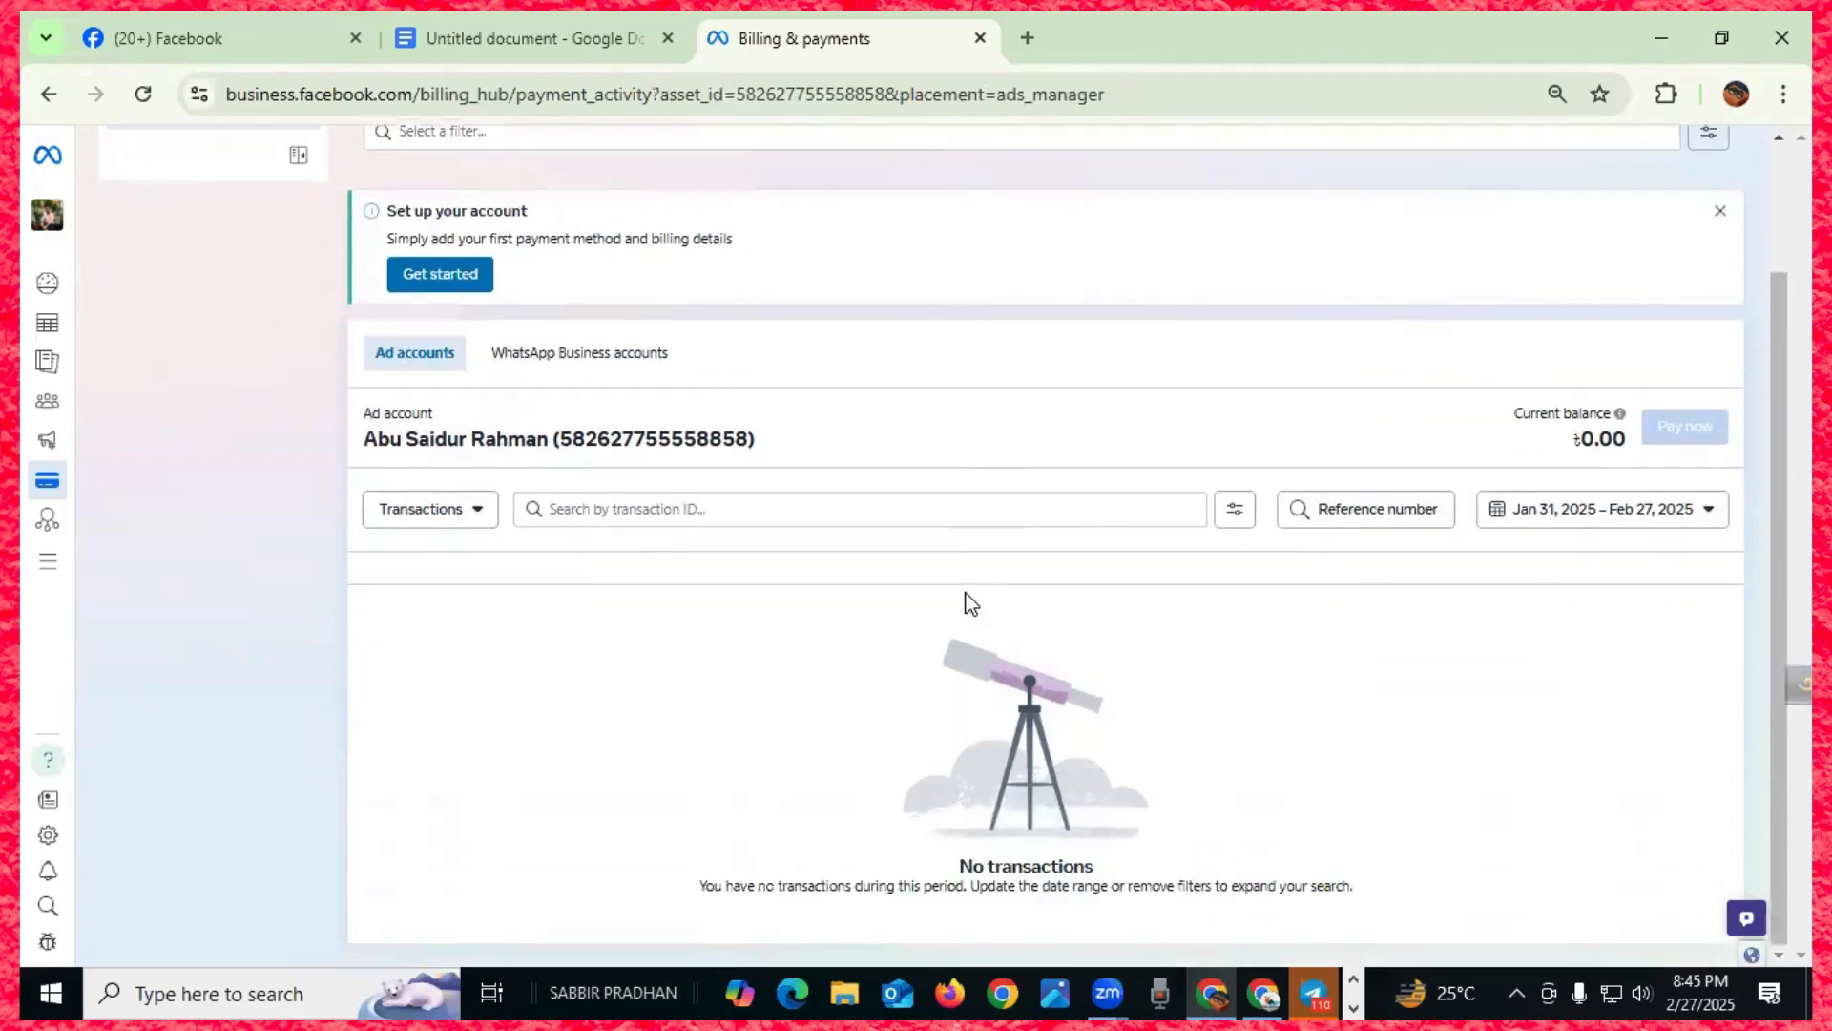
scroll(969, 602, "up", 2)
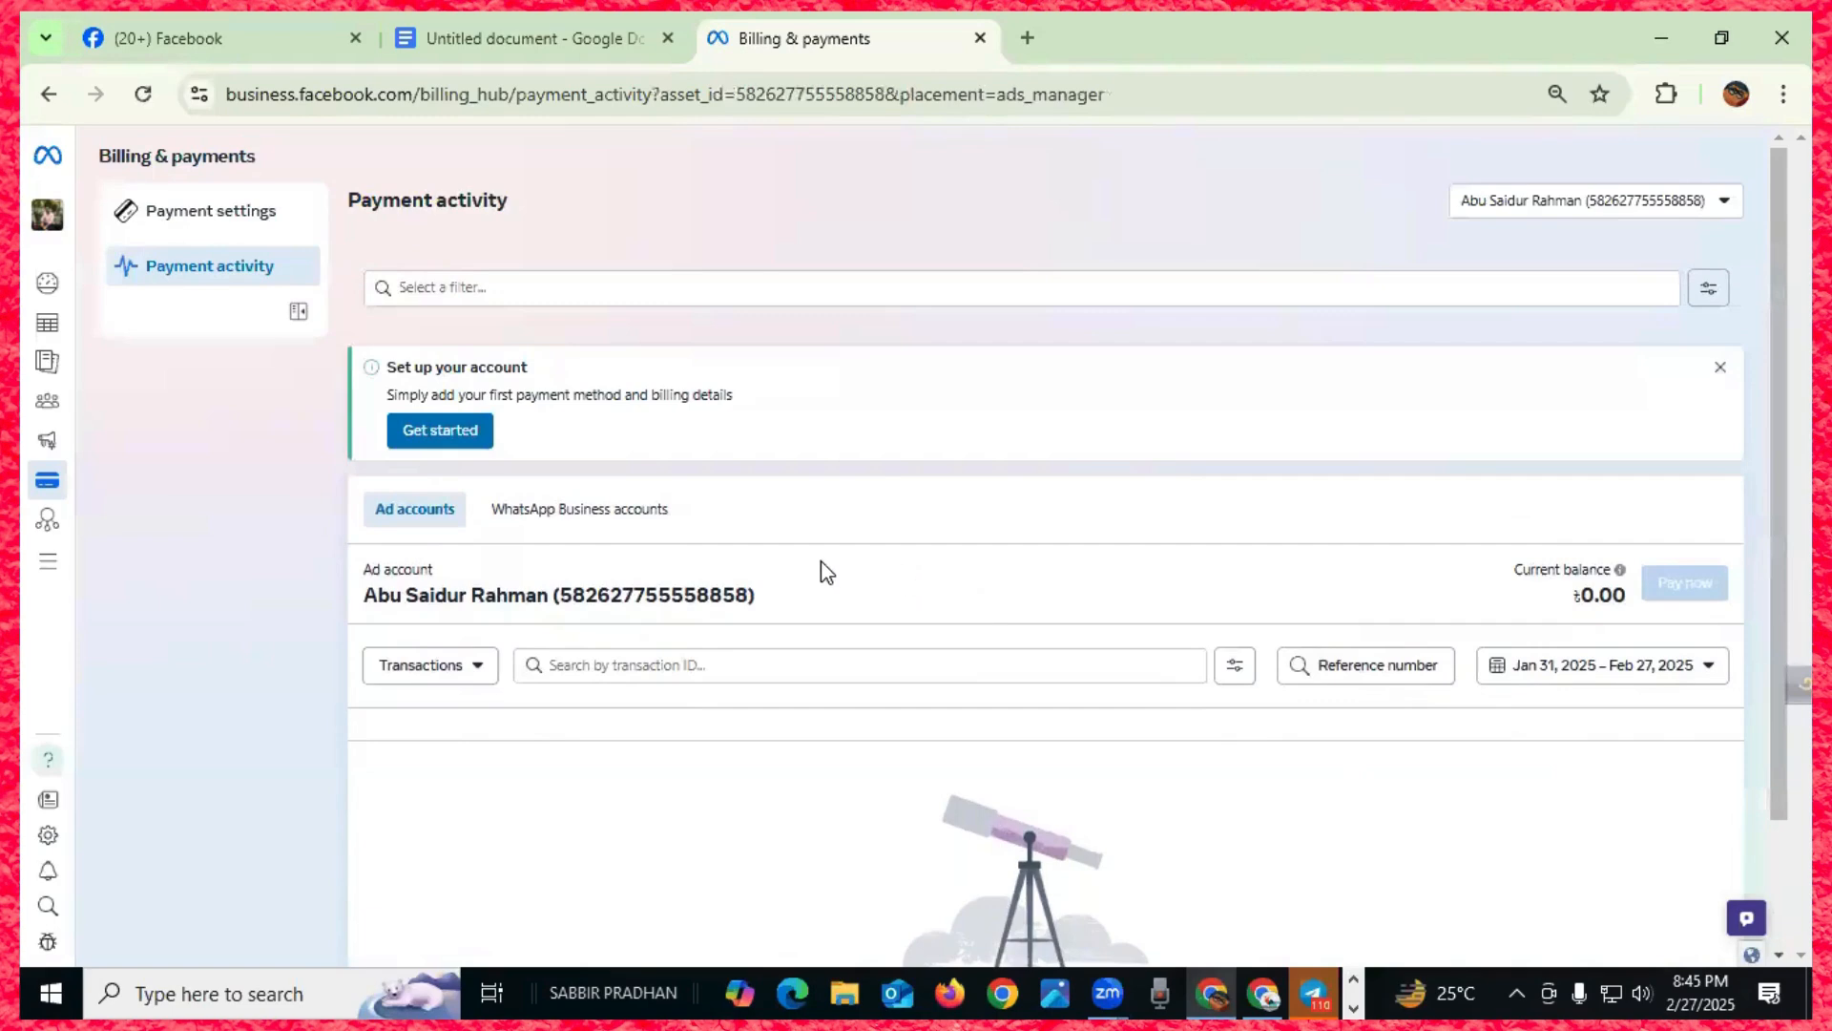
scroll(822, 567, "down", 2)
scroll(821, 563, "up", 2)
scroll(840, 611, "down", 1)
scroll(763, 582, "up", 1)
left_click(456, 434)
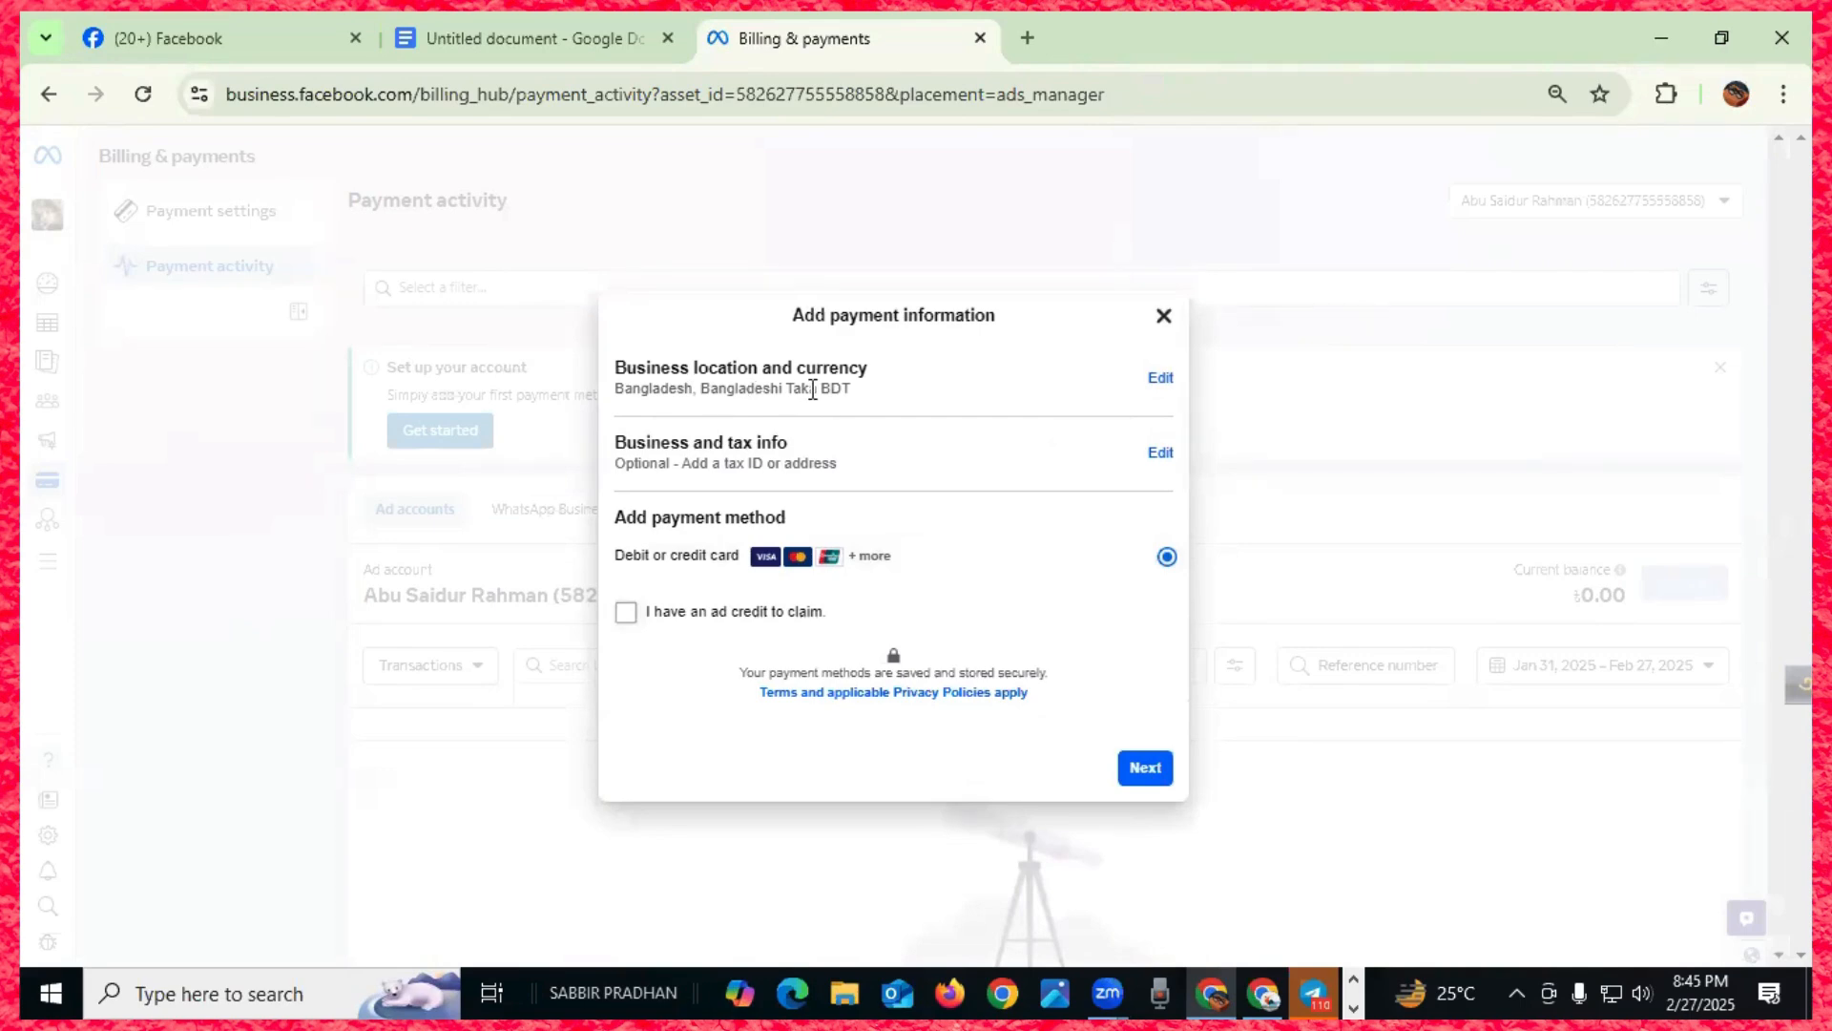
- Change the account currency to US Dollars and continue to the debit or credit card form
left_click(1160, 379)
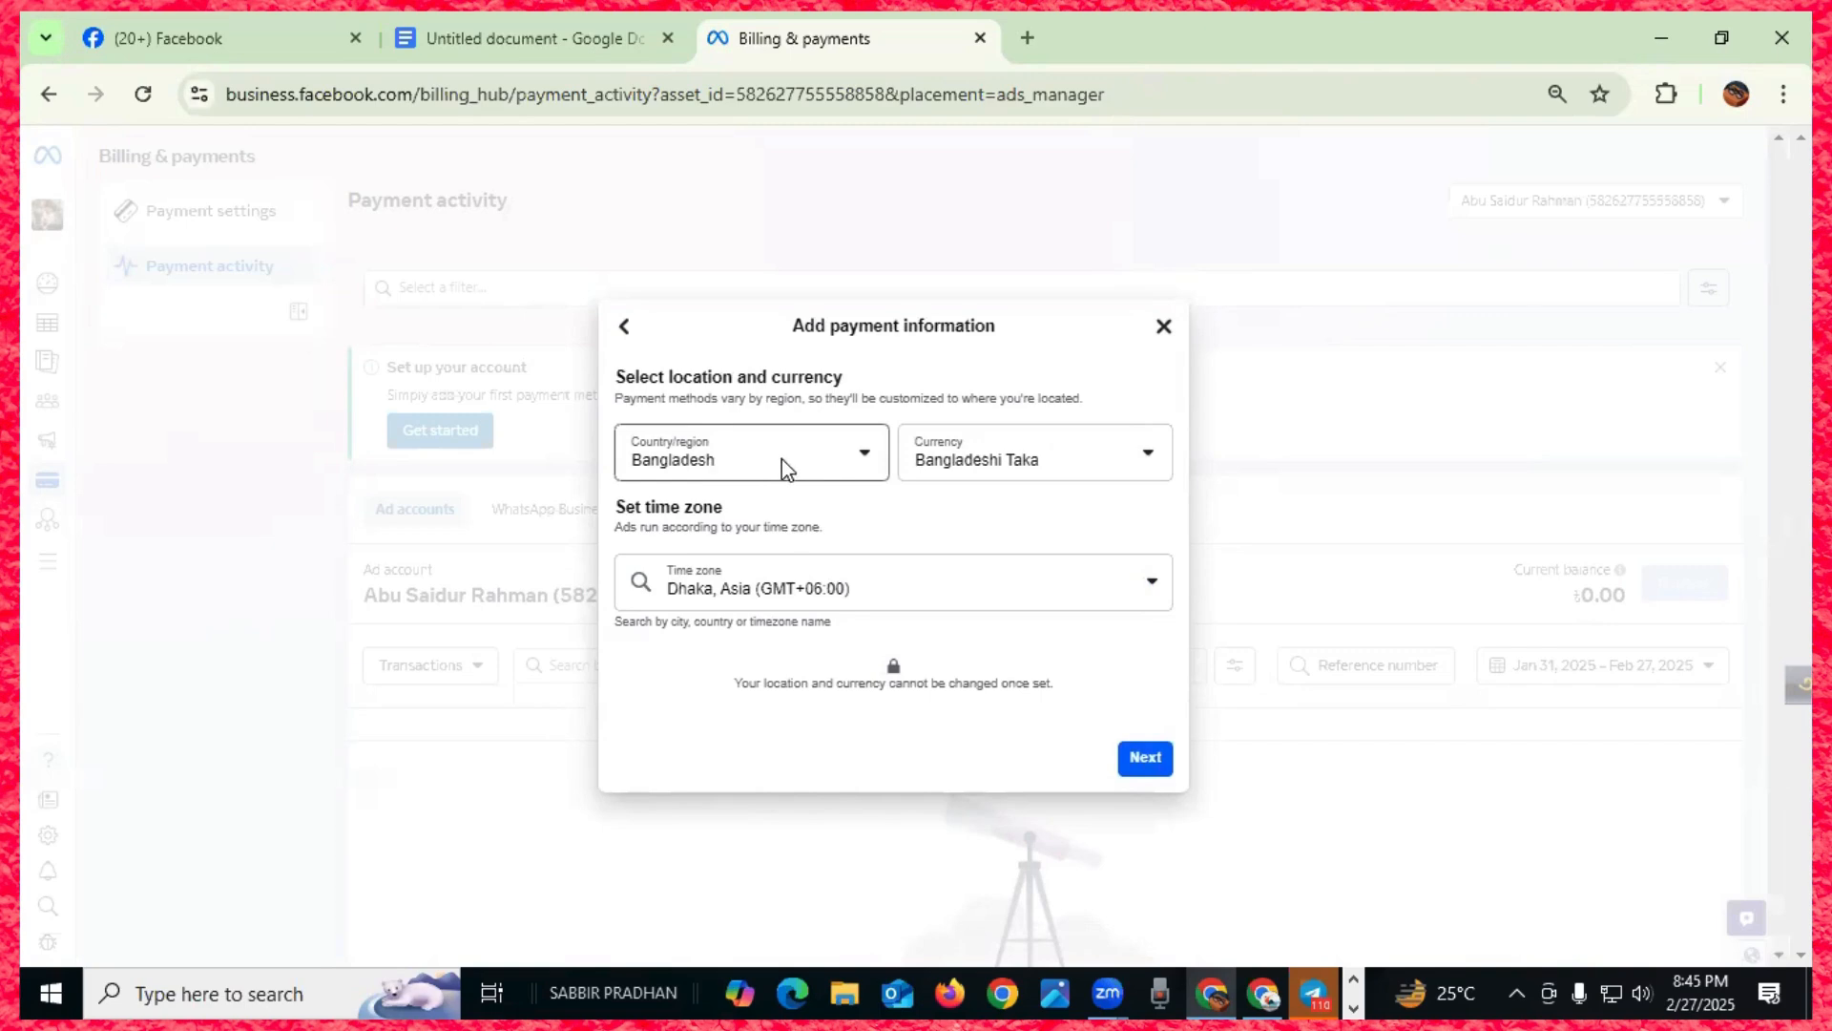
left_click(1148, 459)
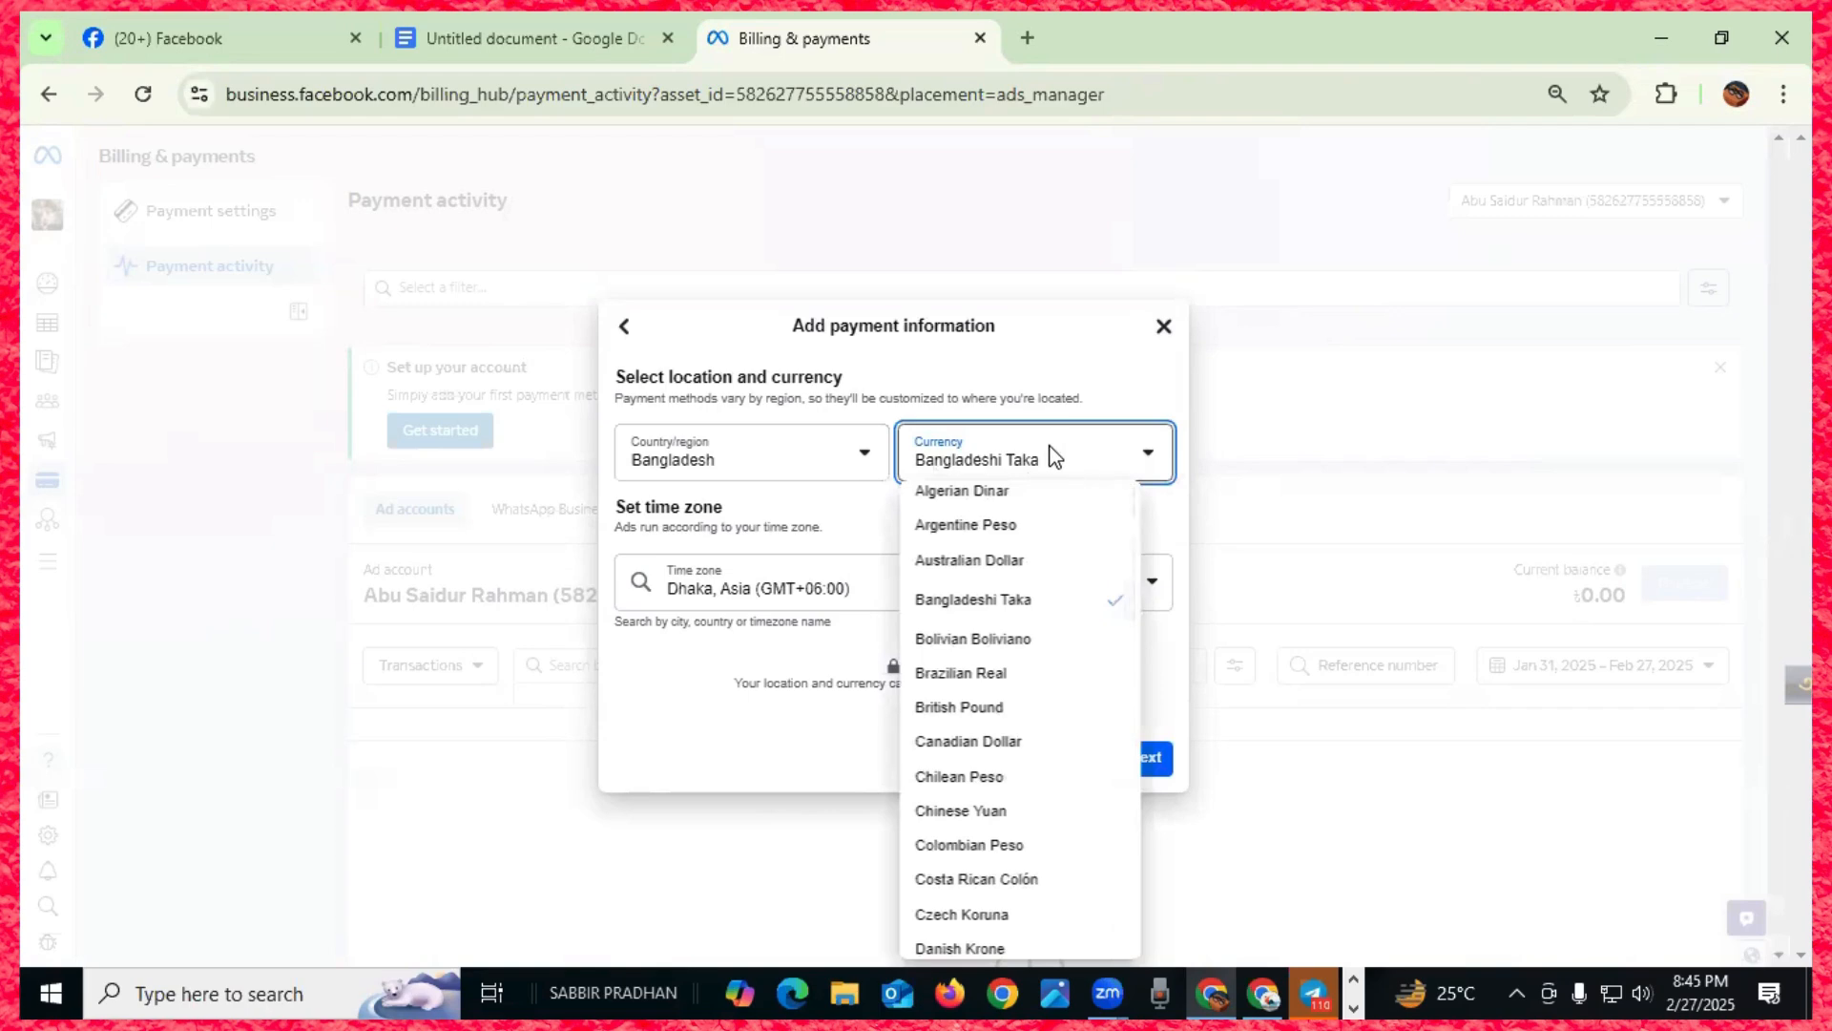
key("d")
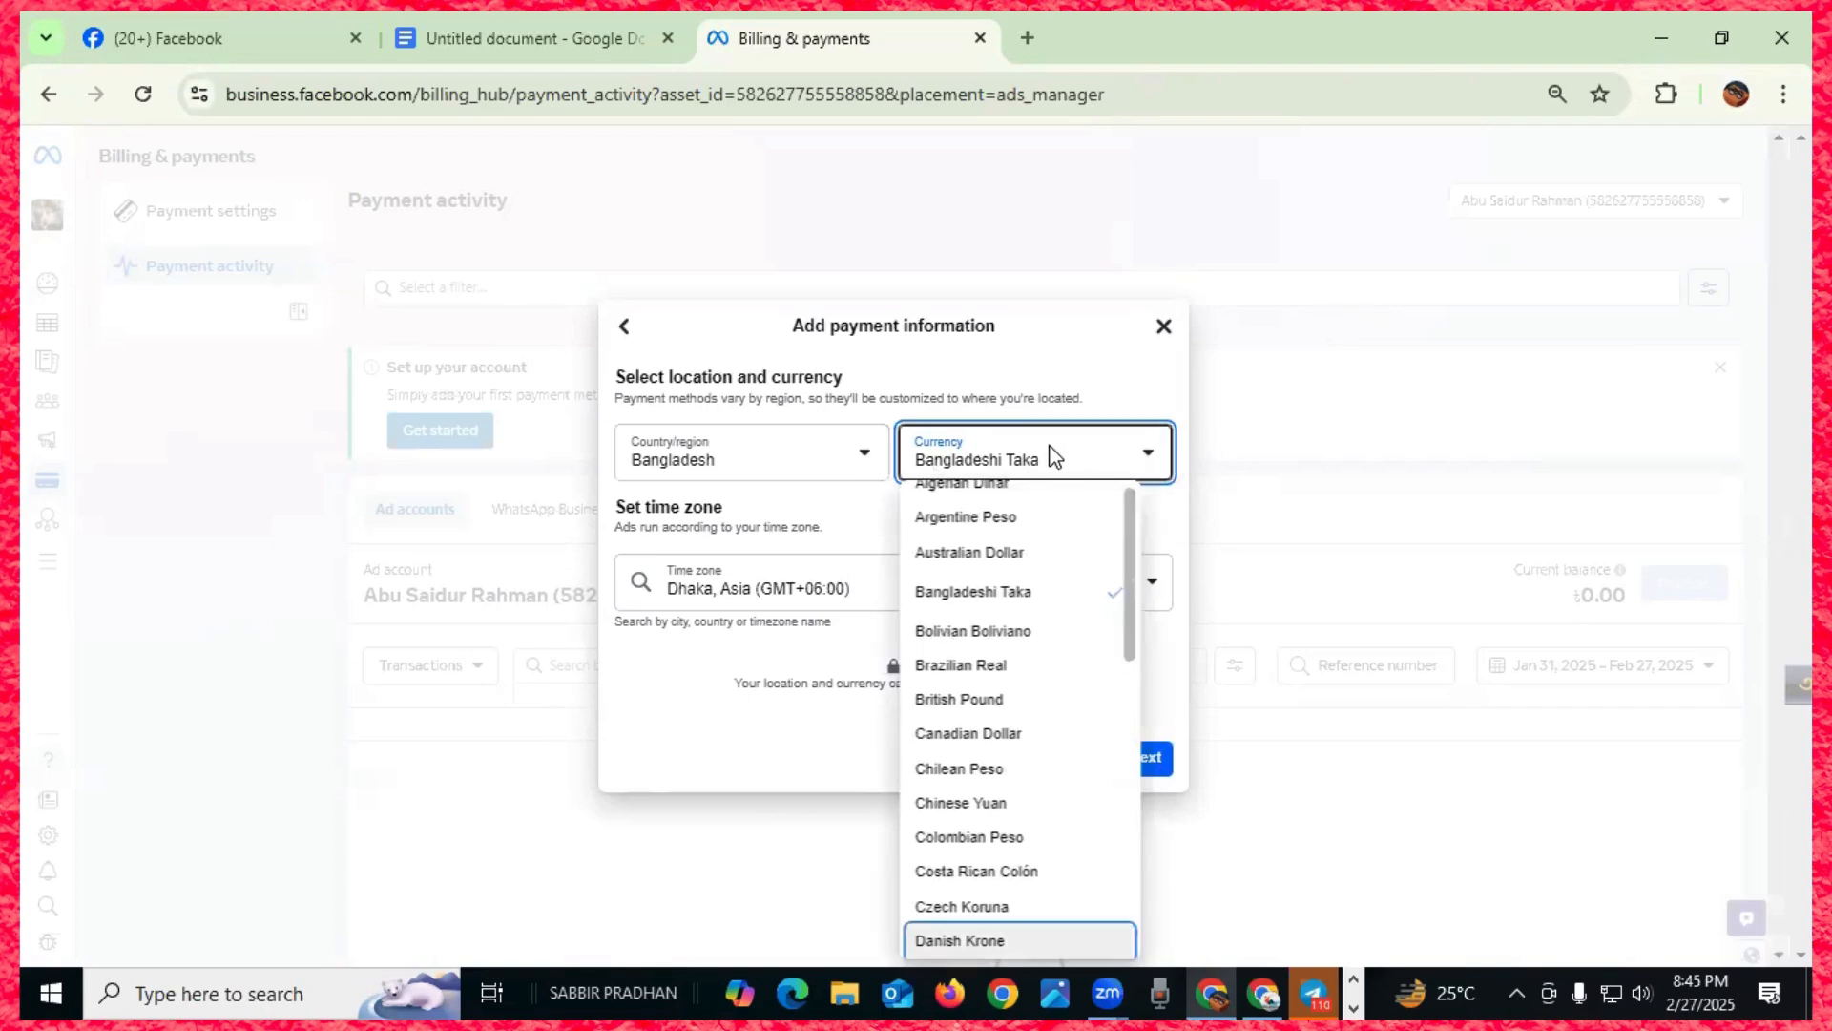
scroll(1068, 700, "down", 15)
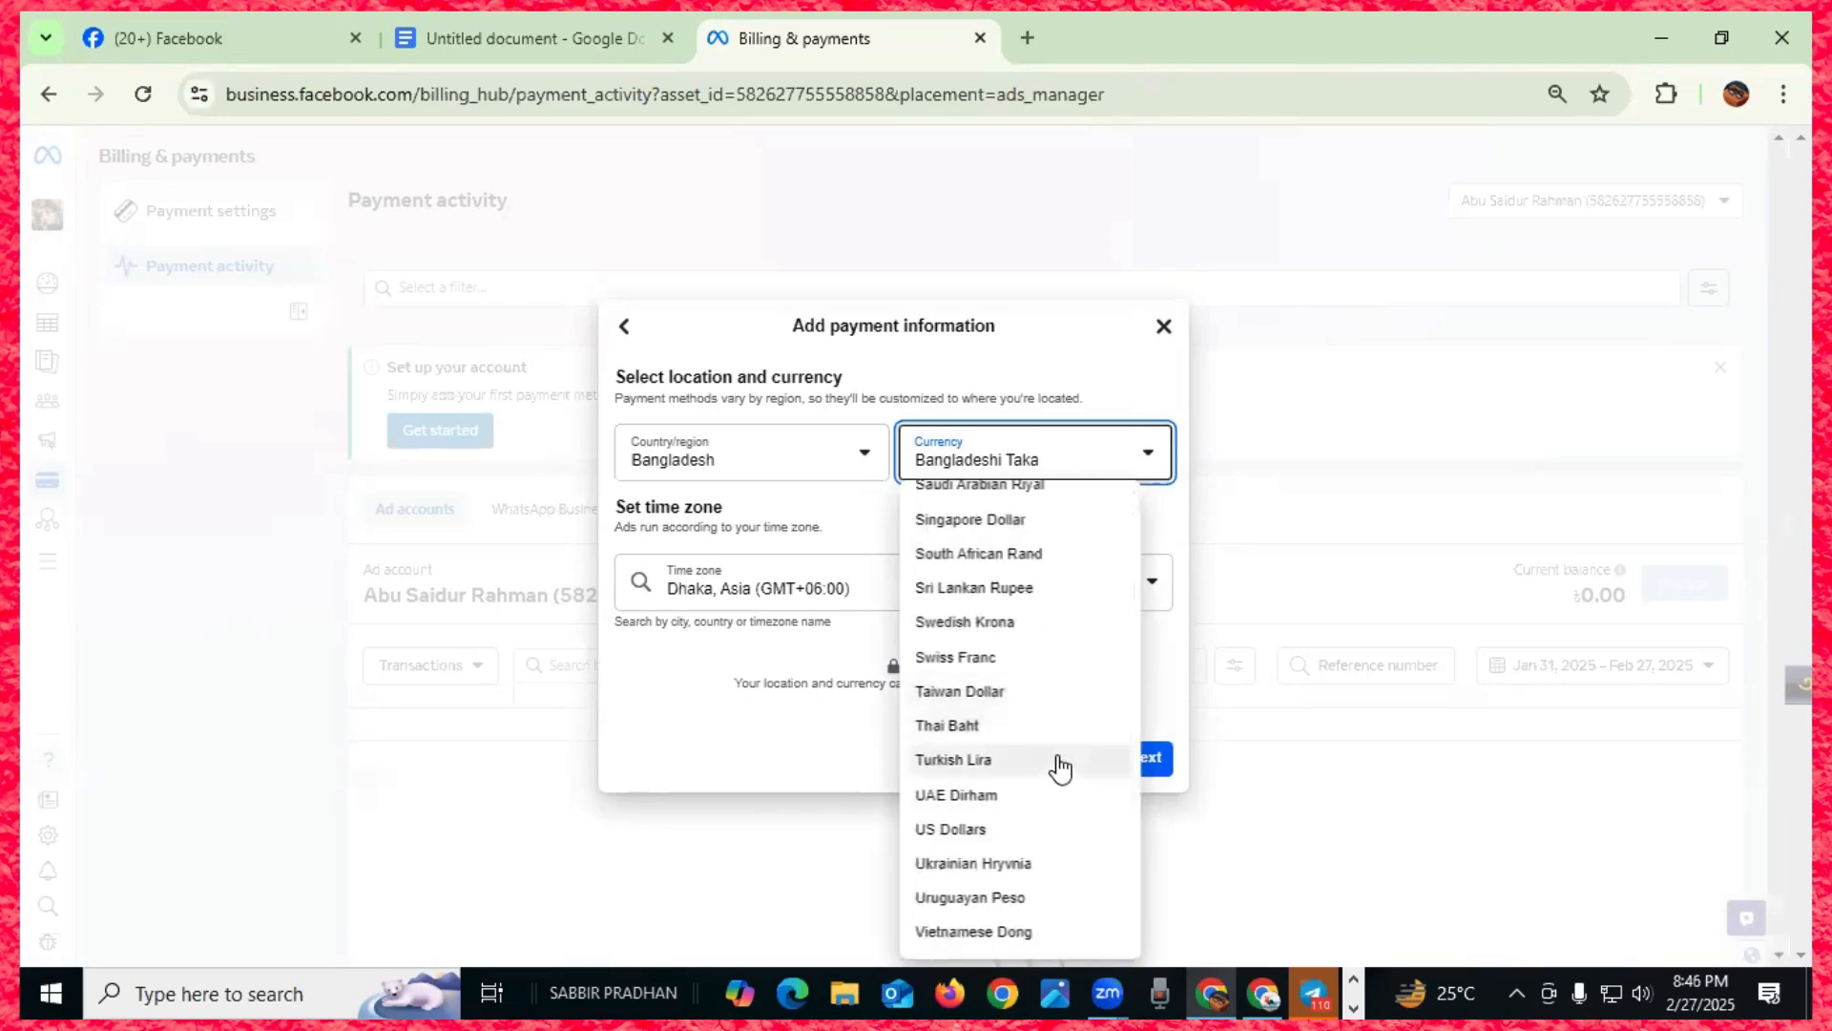
left_click(1045, 826)
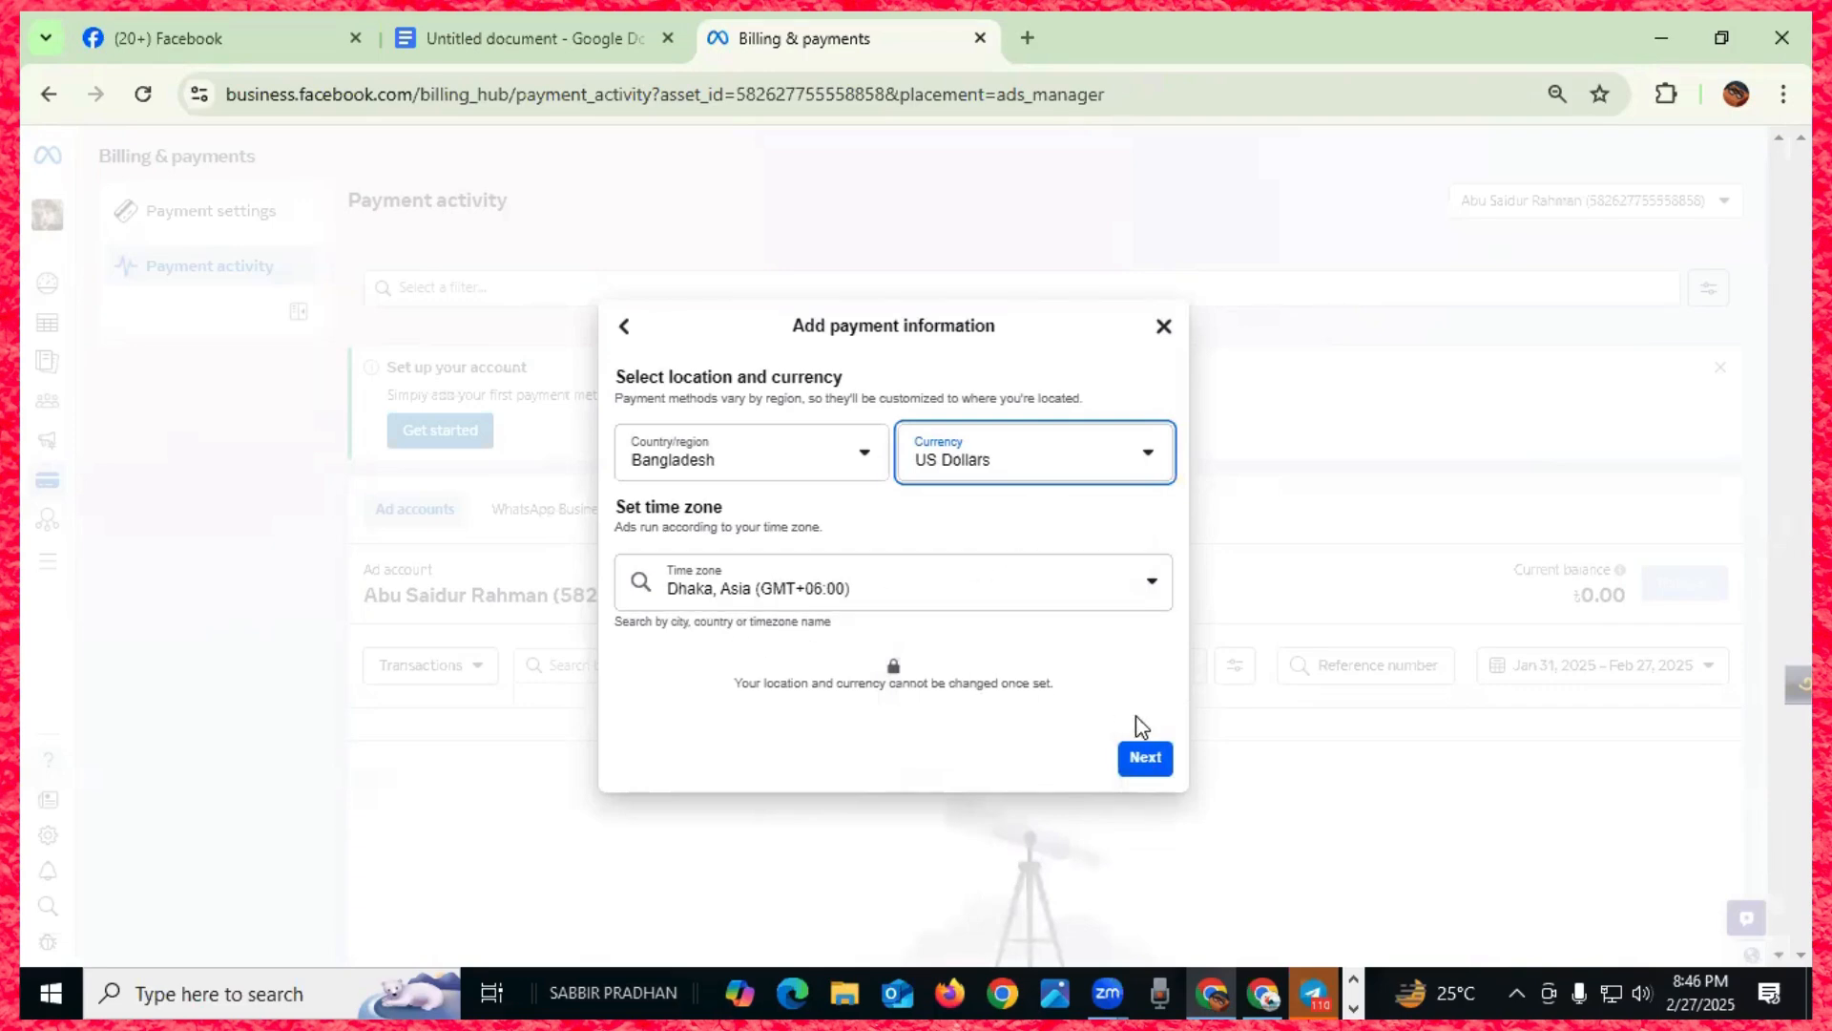
left_click(1139, 771)
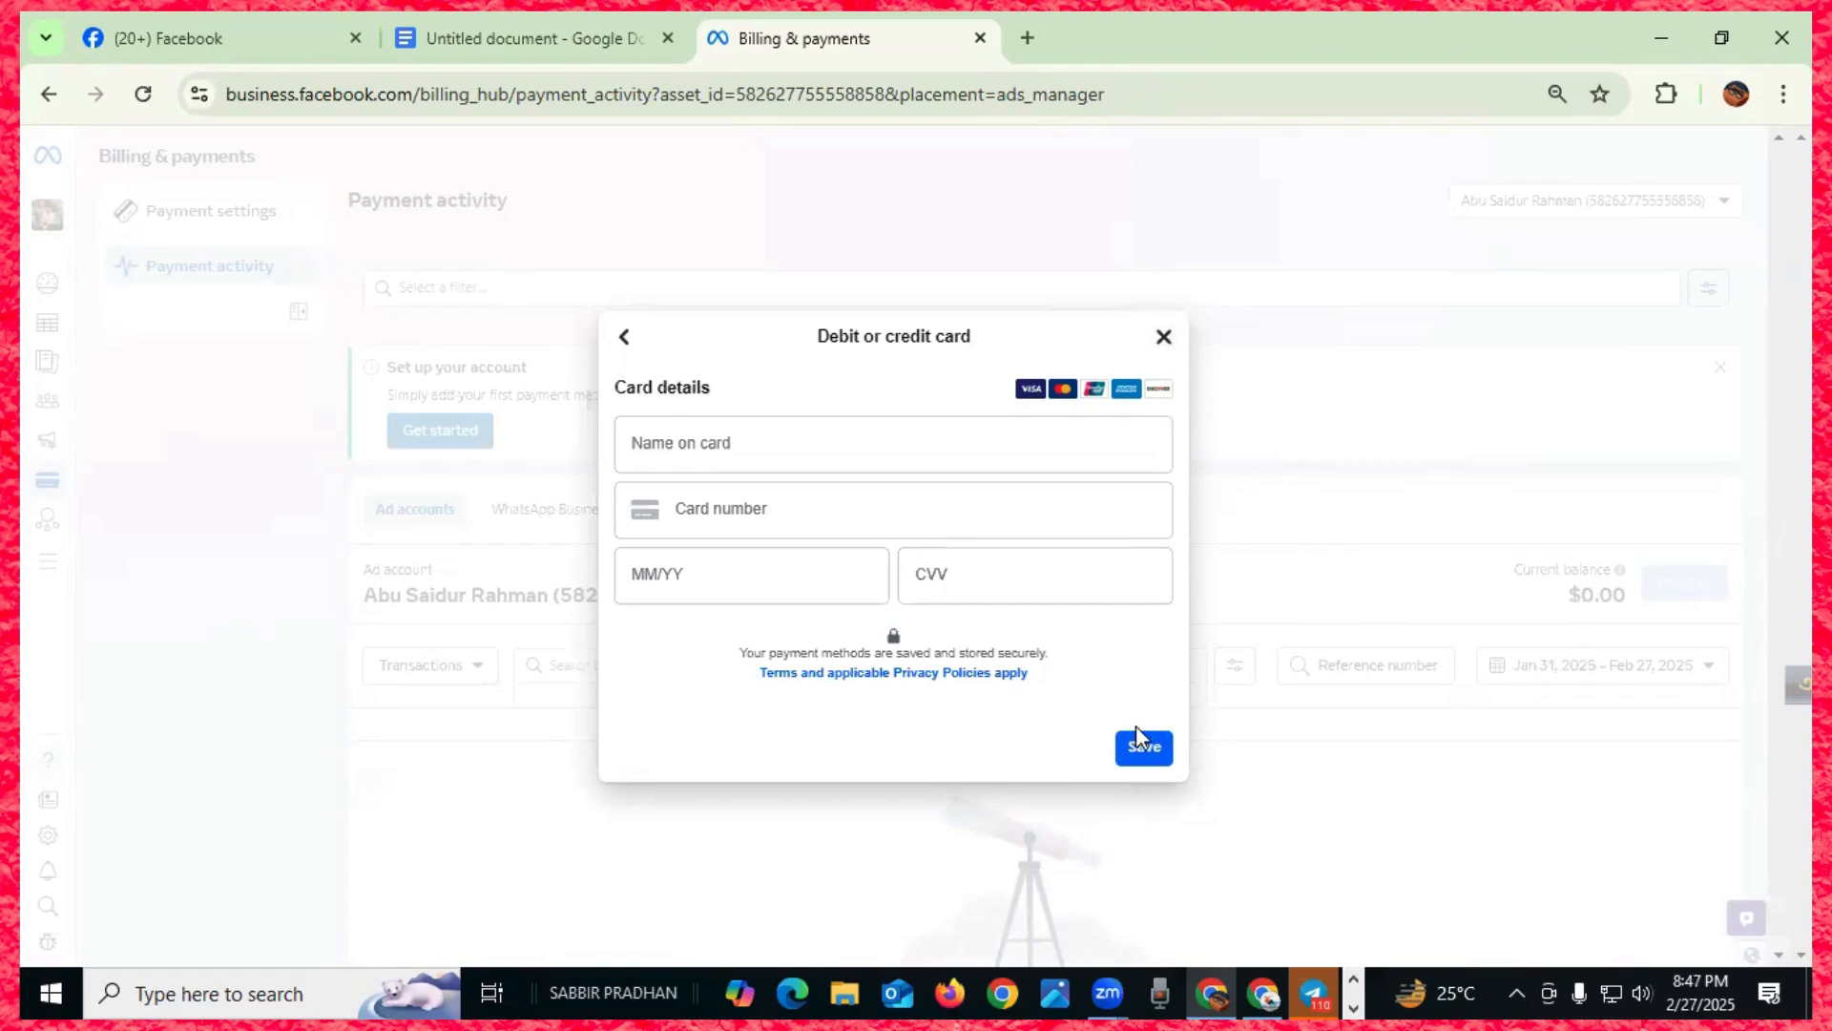
- Close the unfilled card form, return to Campaigns via All tools, and dismiss the payment notice
left_click(1163, 337)
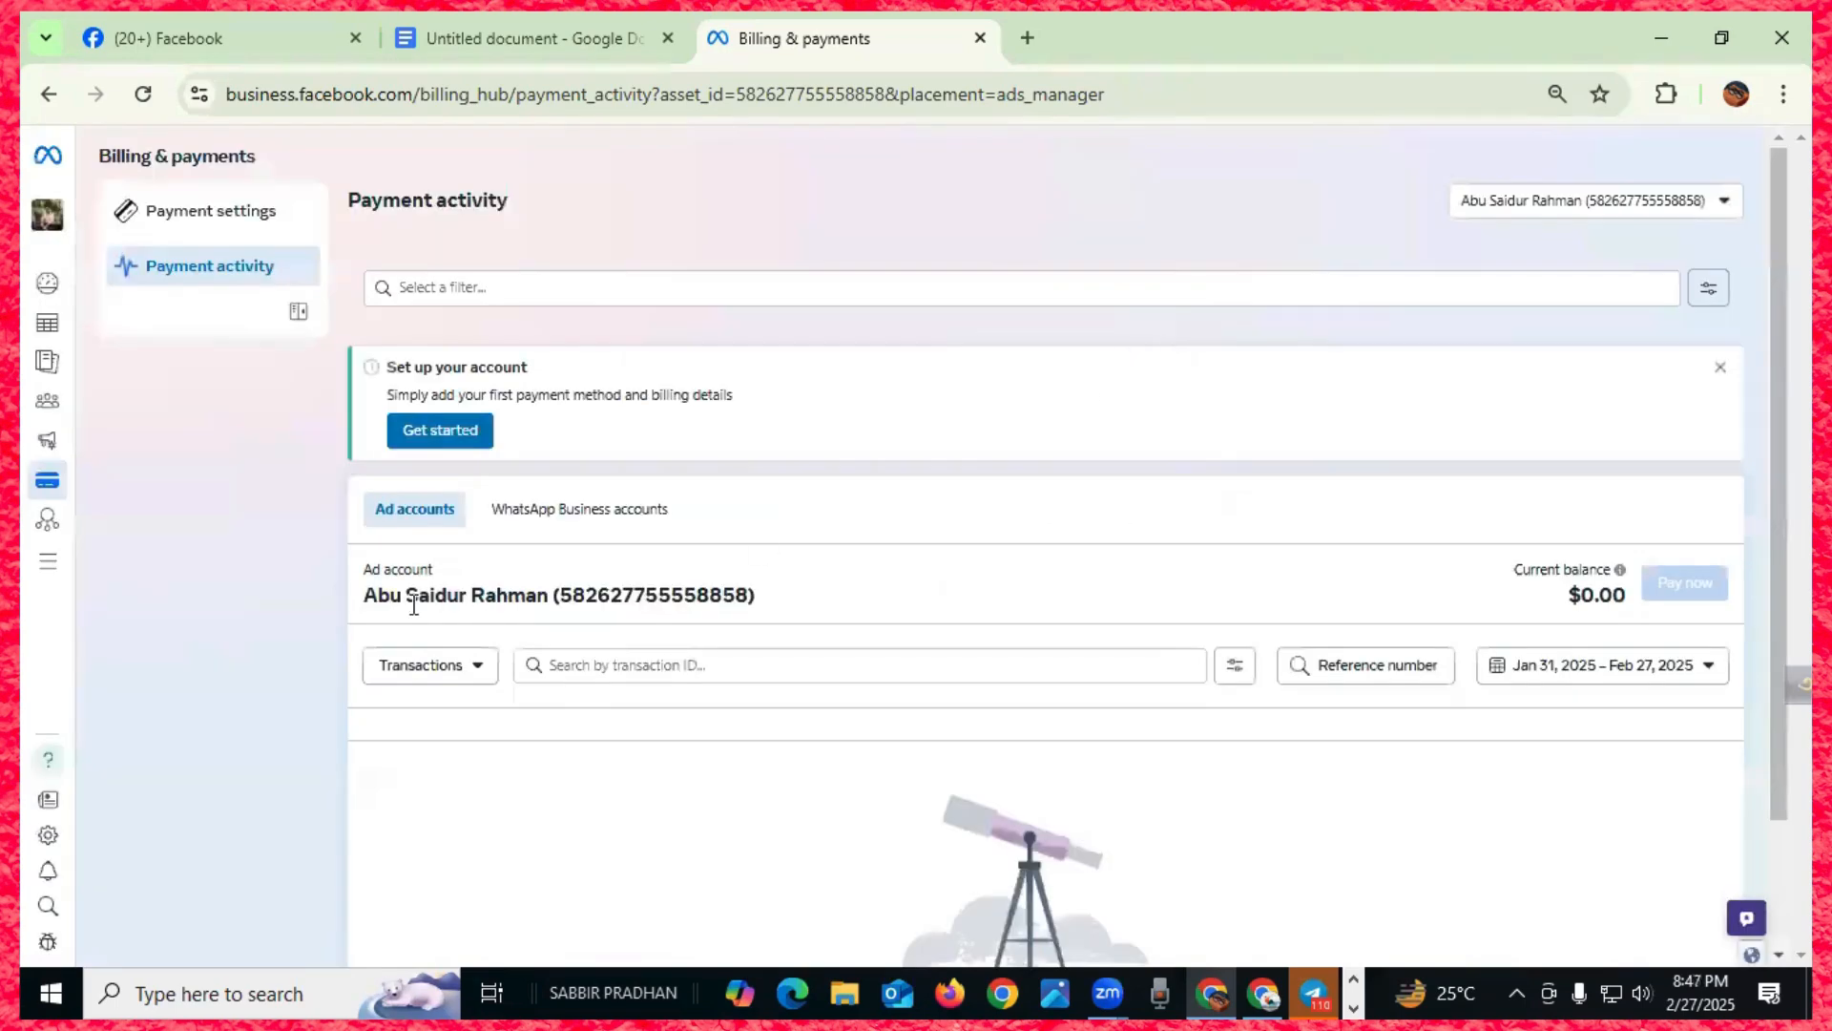
mouse_move(55, 625)
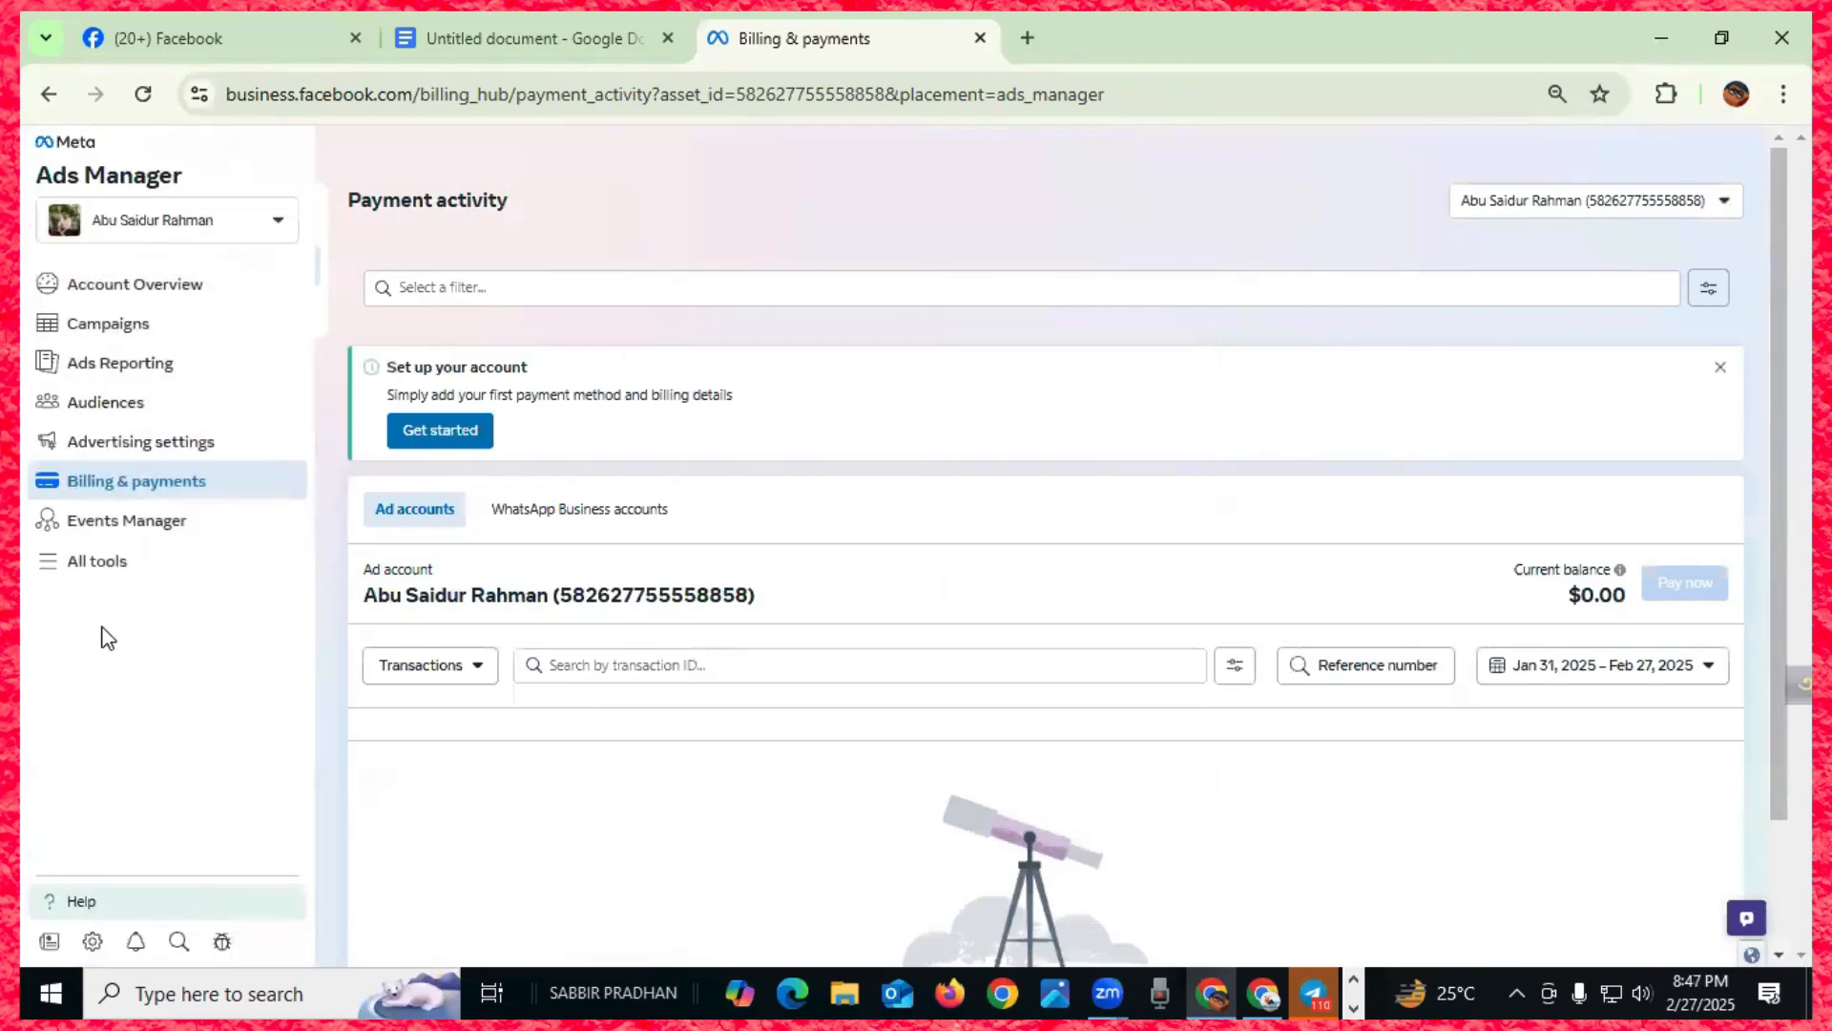
left_click(67, 567)
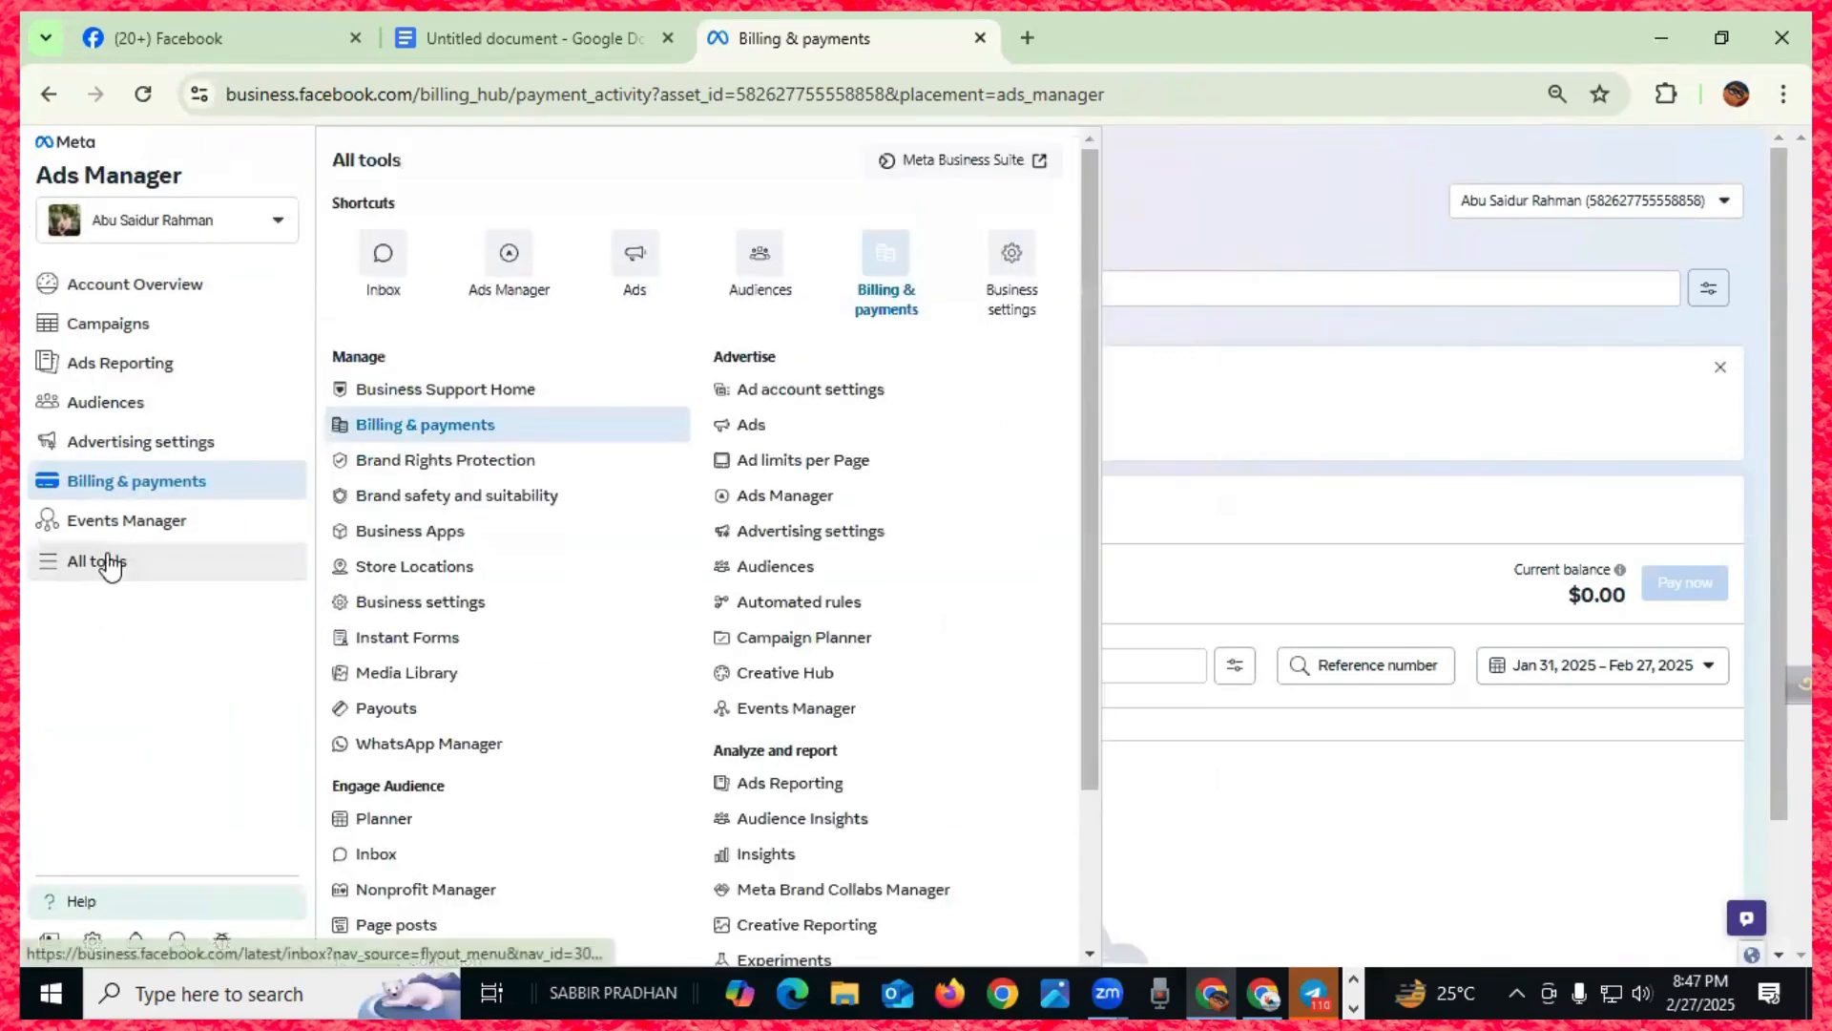
left_click(501, 262)
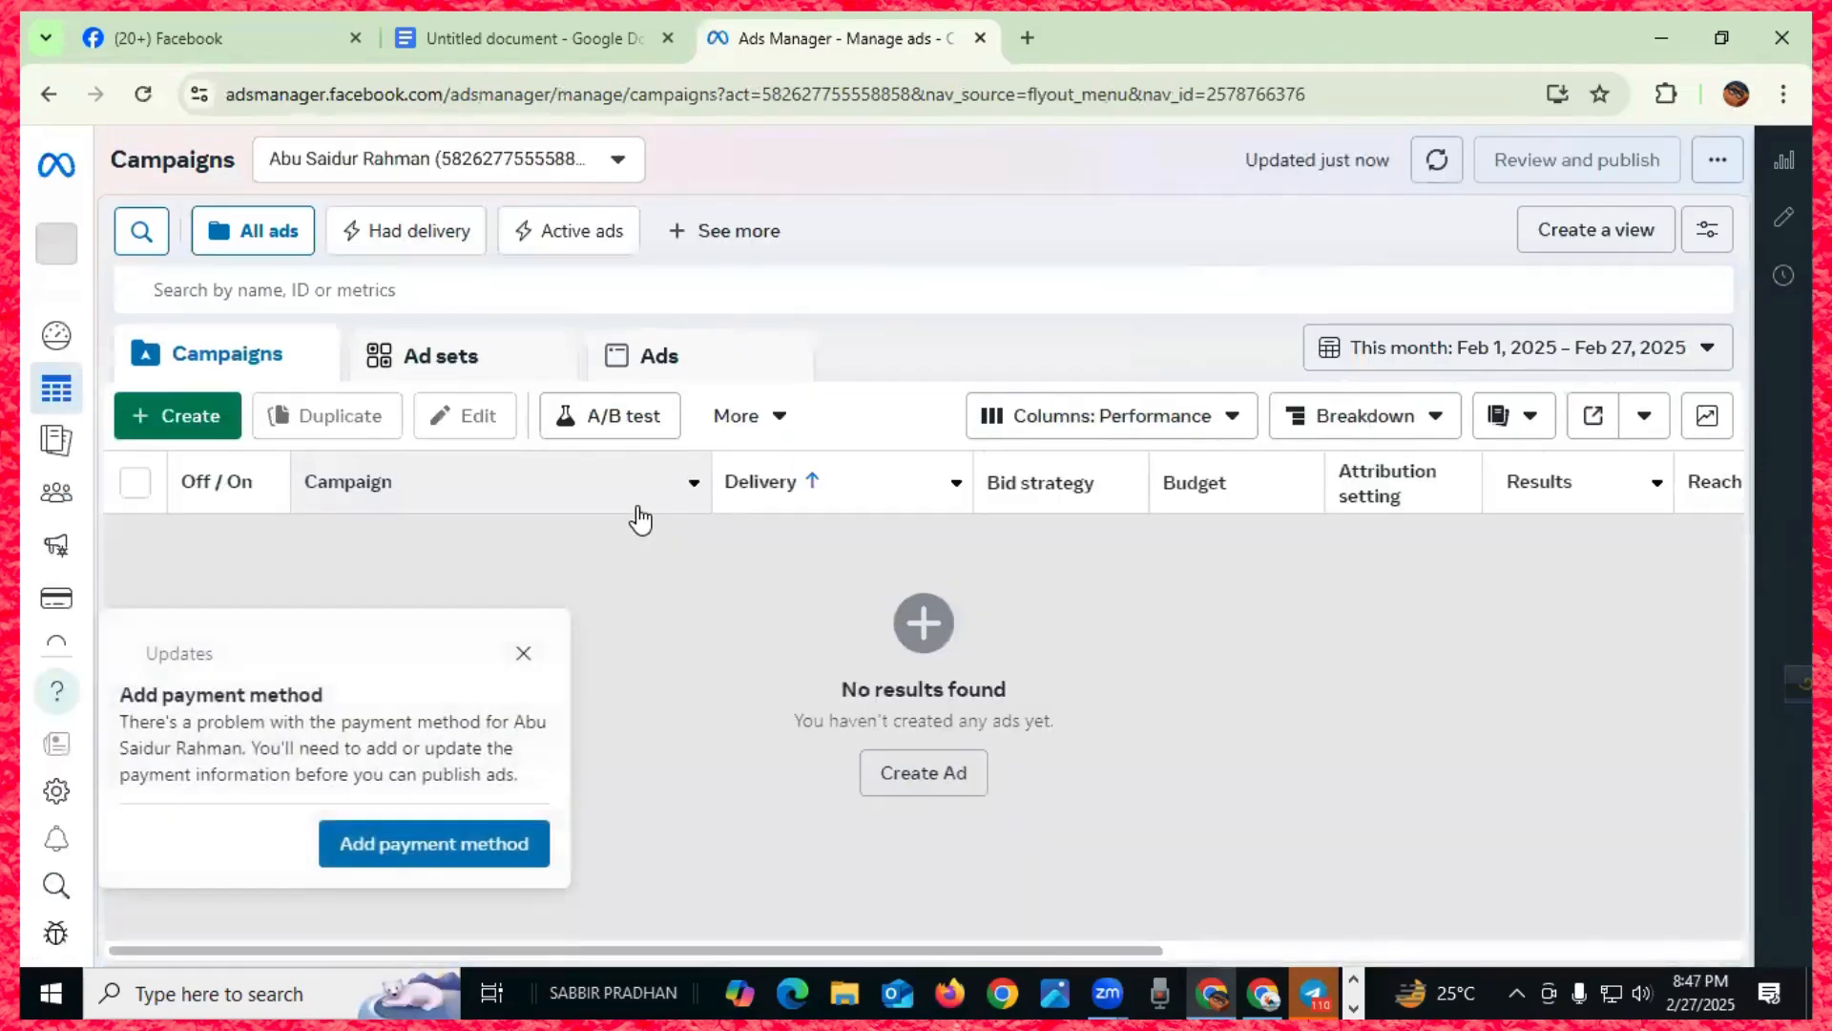
left_click(524, 653)
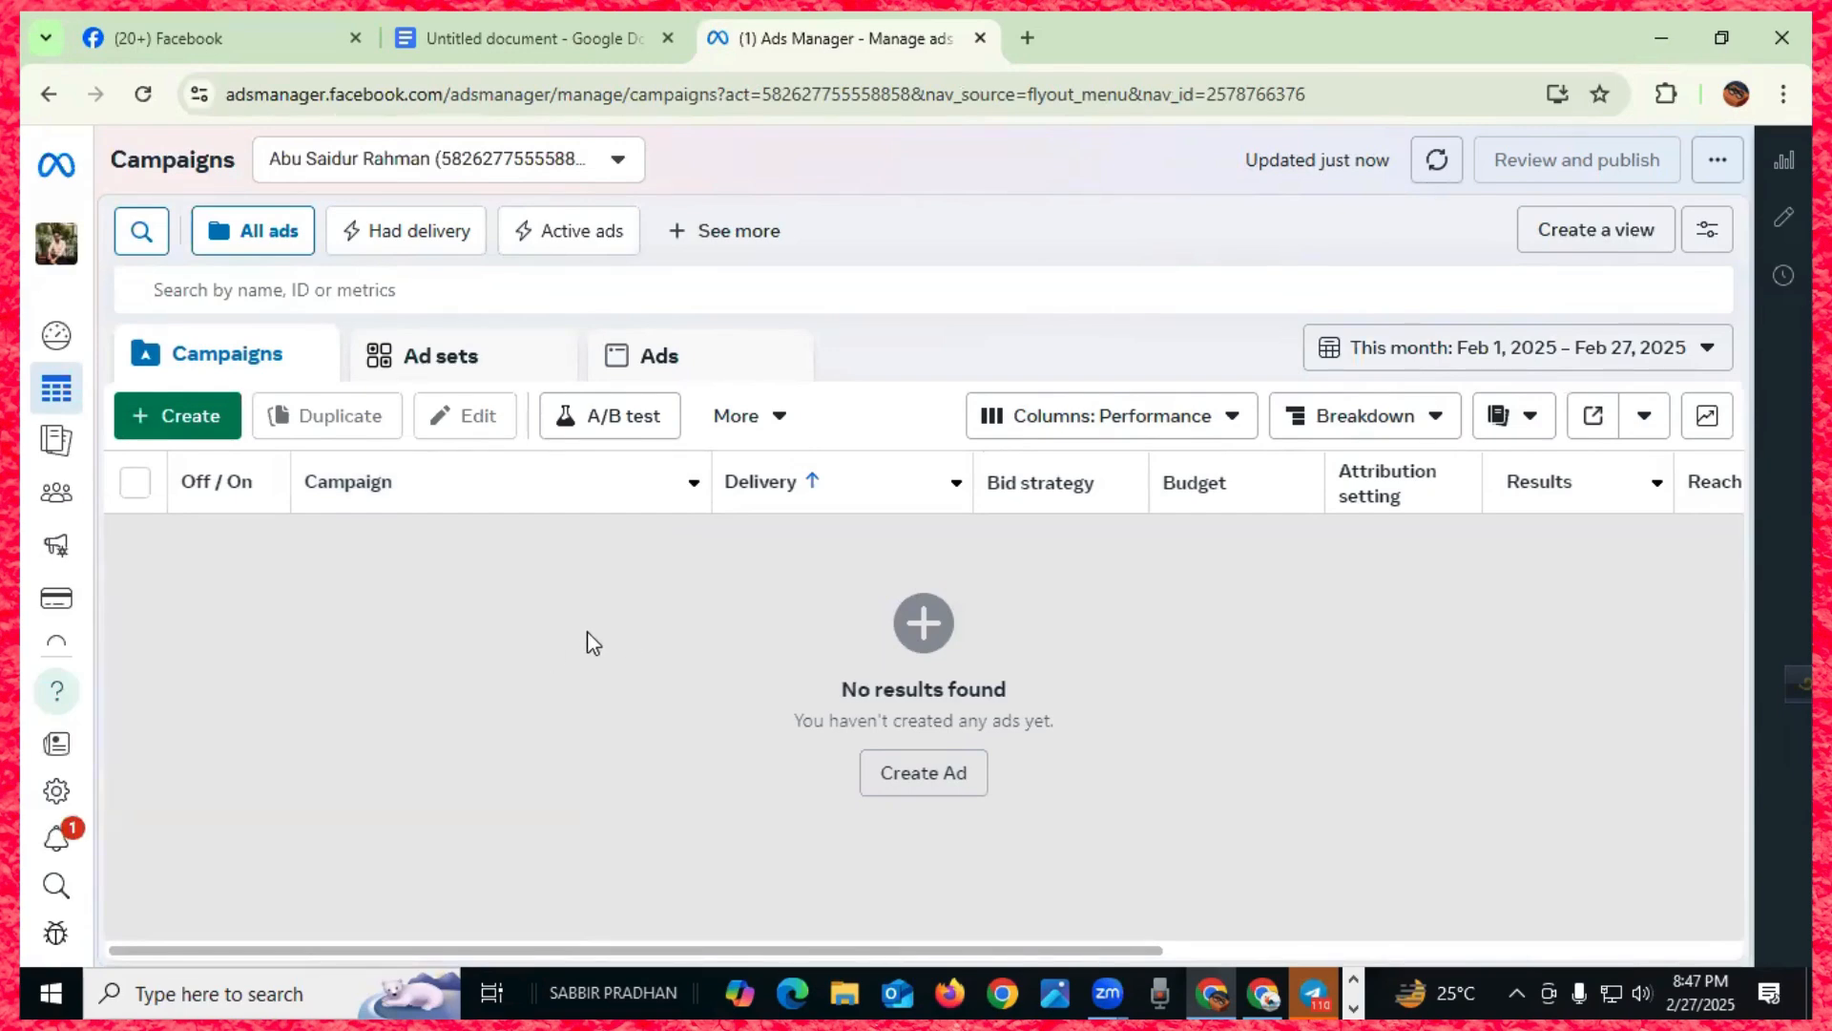
- Start a new campaign with Auction buying type, then check the campaign brief in Google Docs
left_click(183, 420)
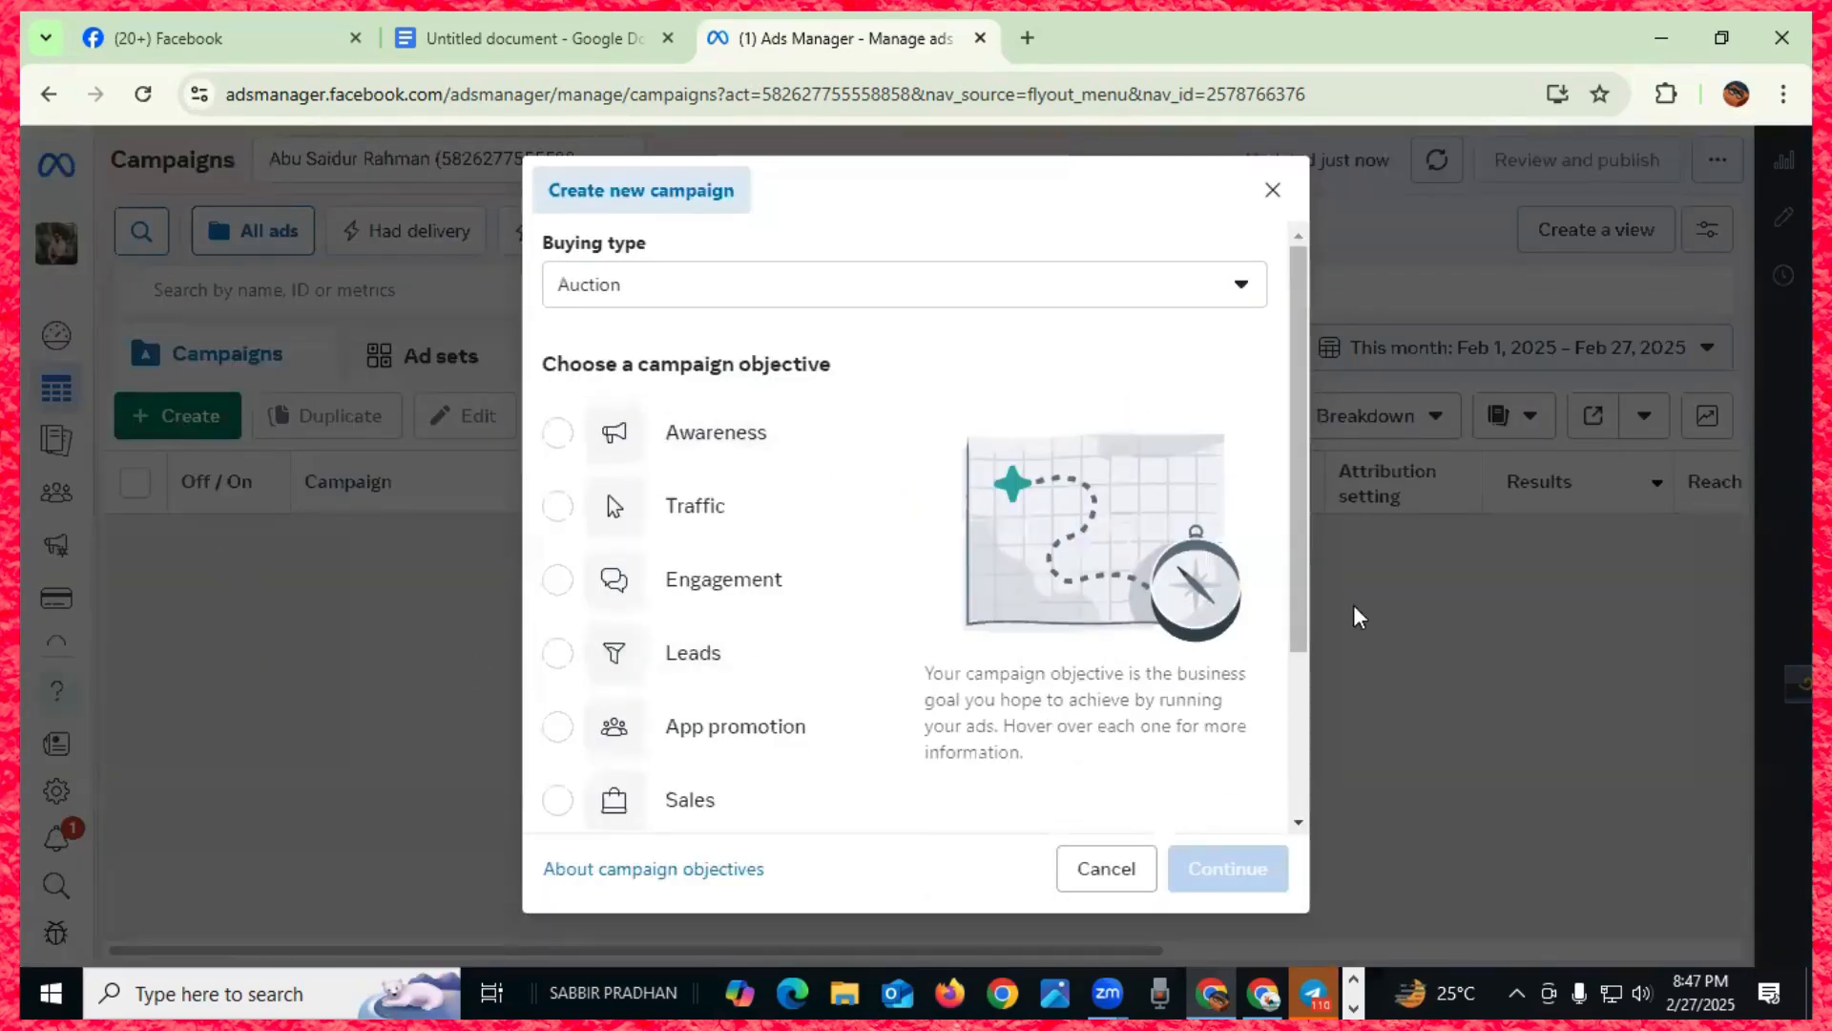
scroll(1061, 583, "down", 3)
scroll(1064, 584, "up", 3)
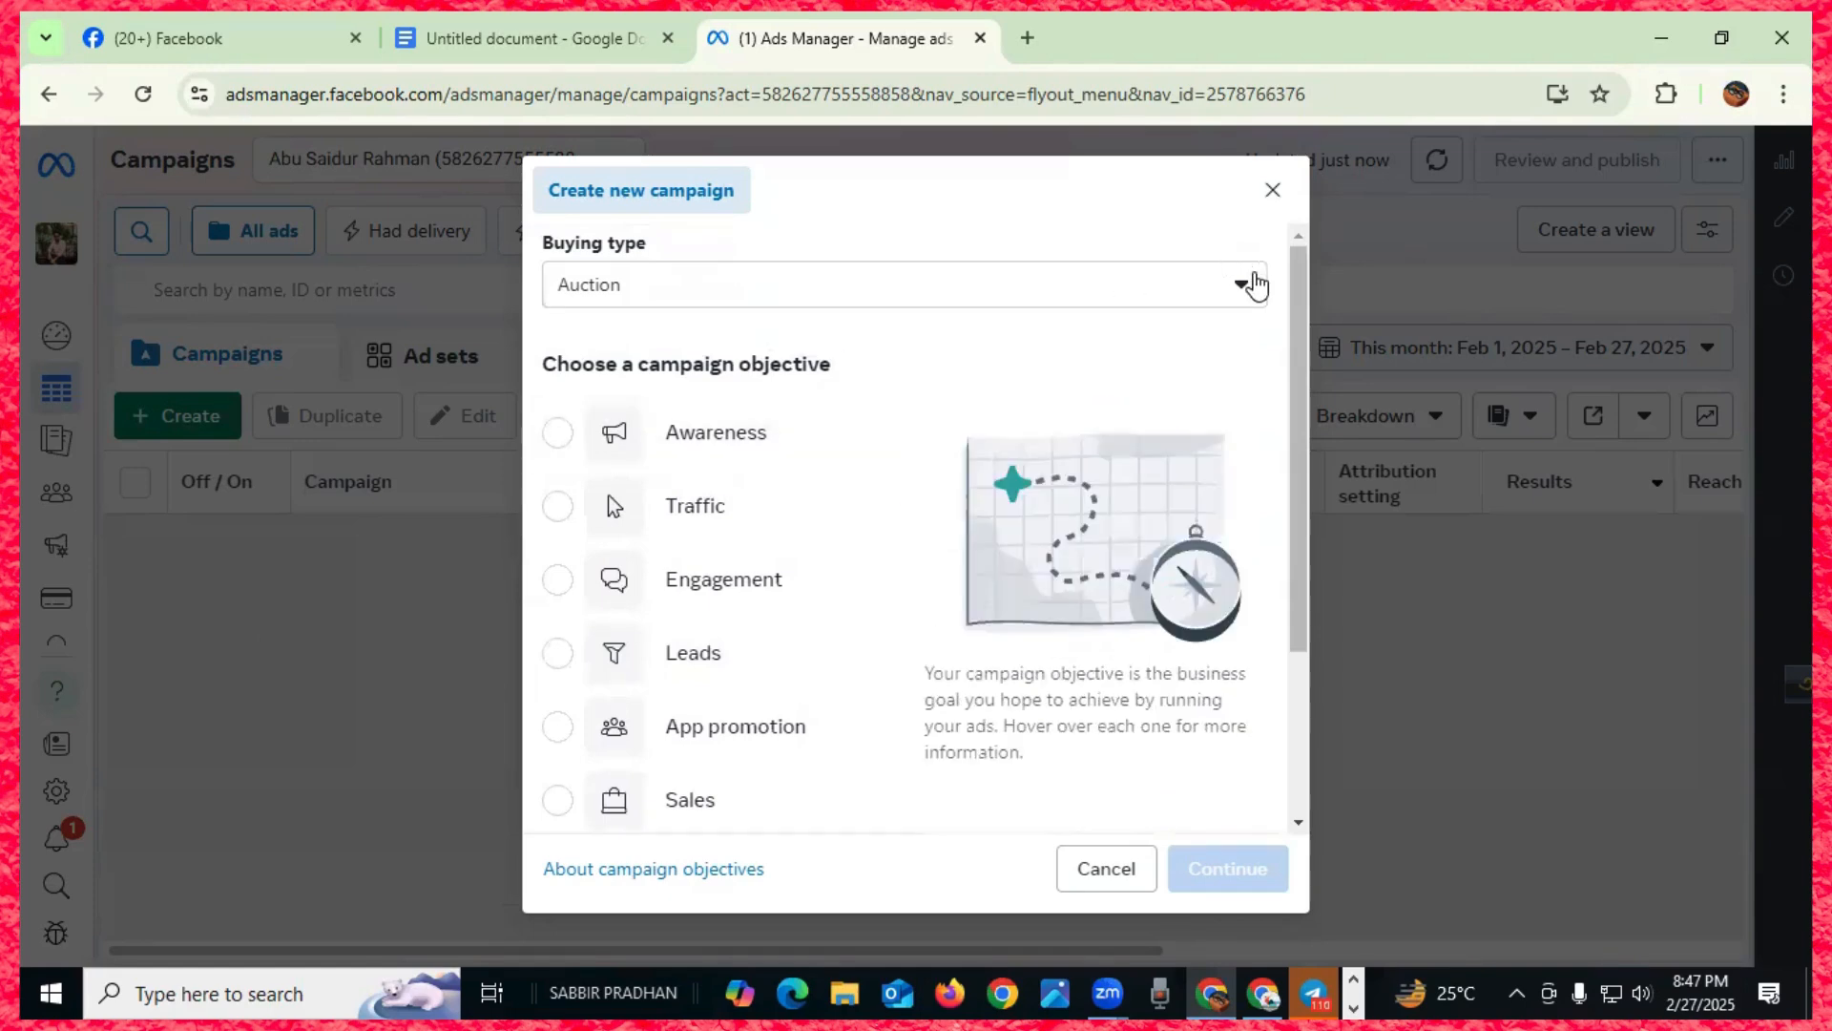
left_click(1240, 296)
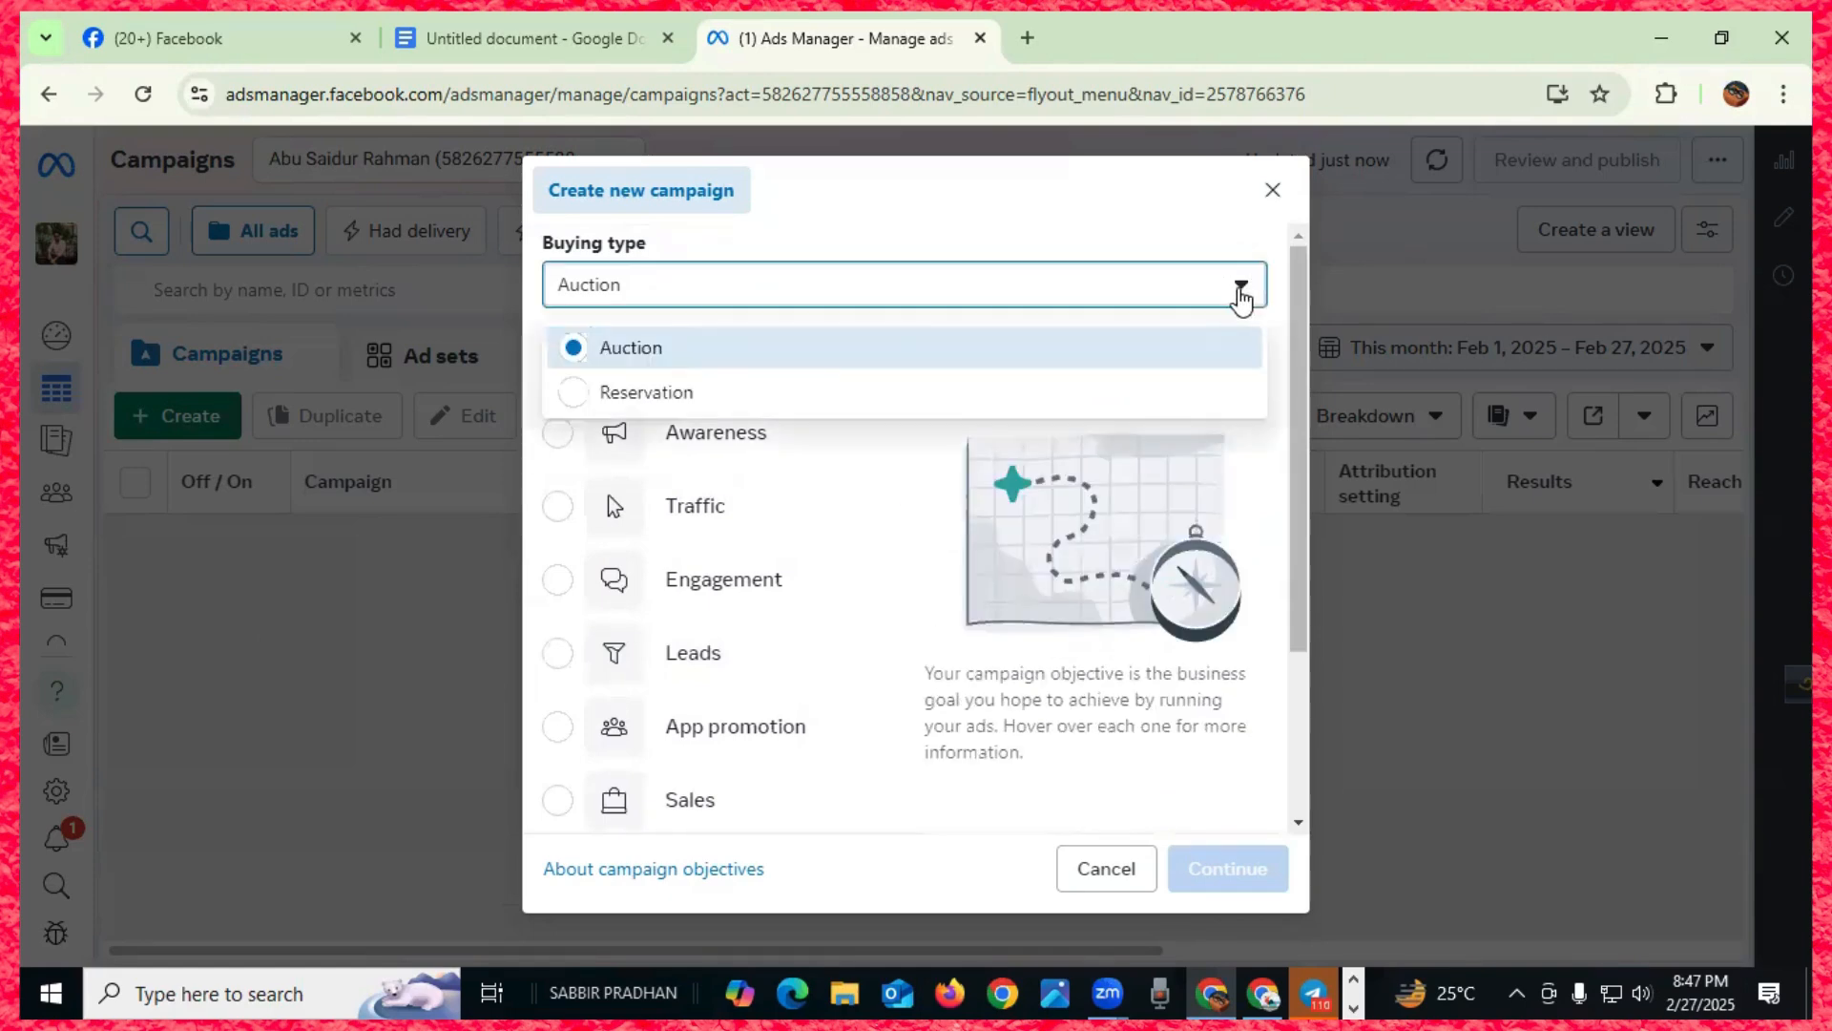
left_click(1240, 296)
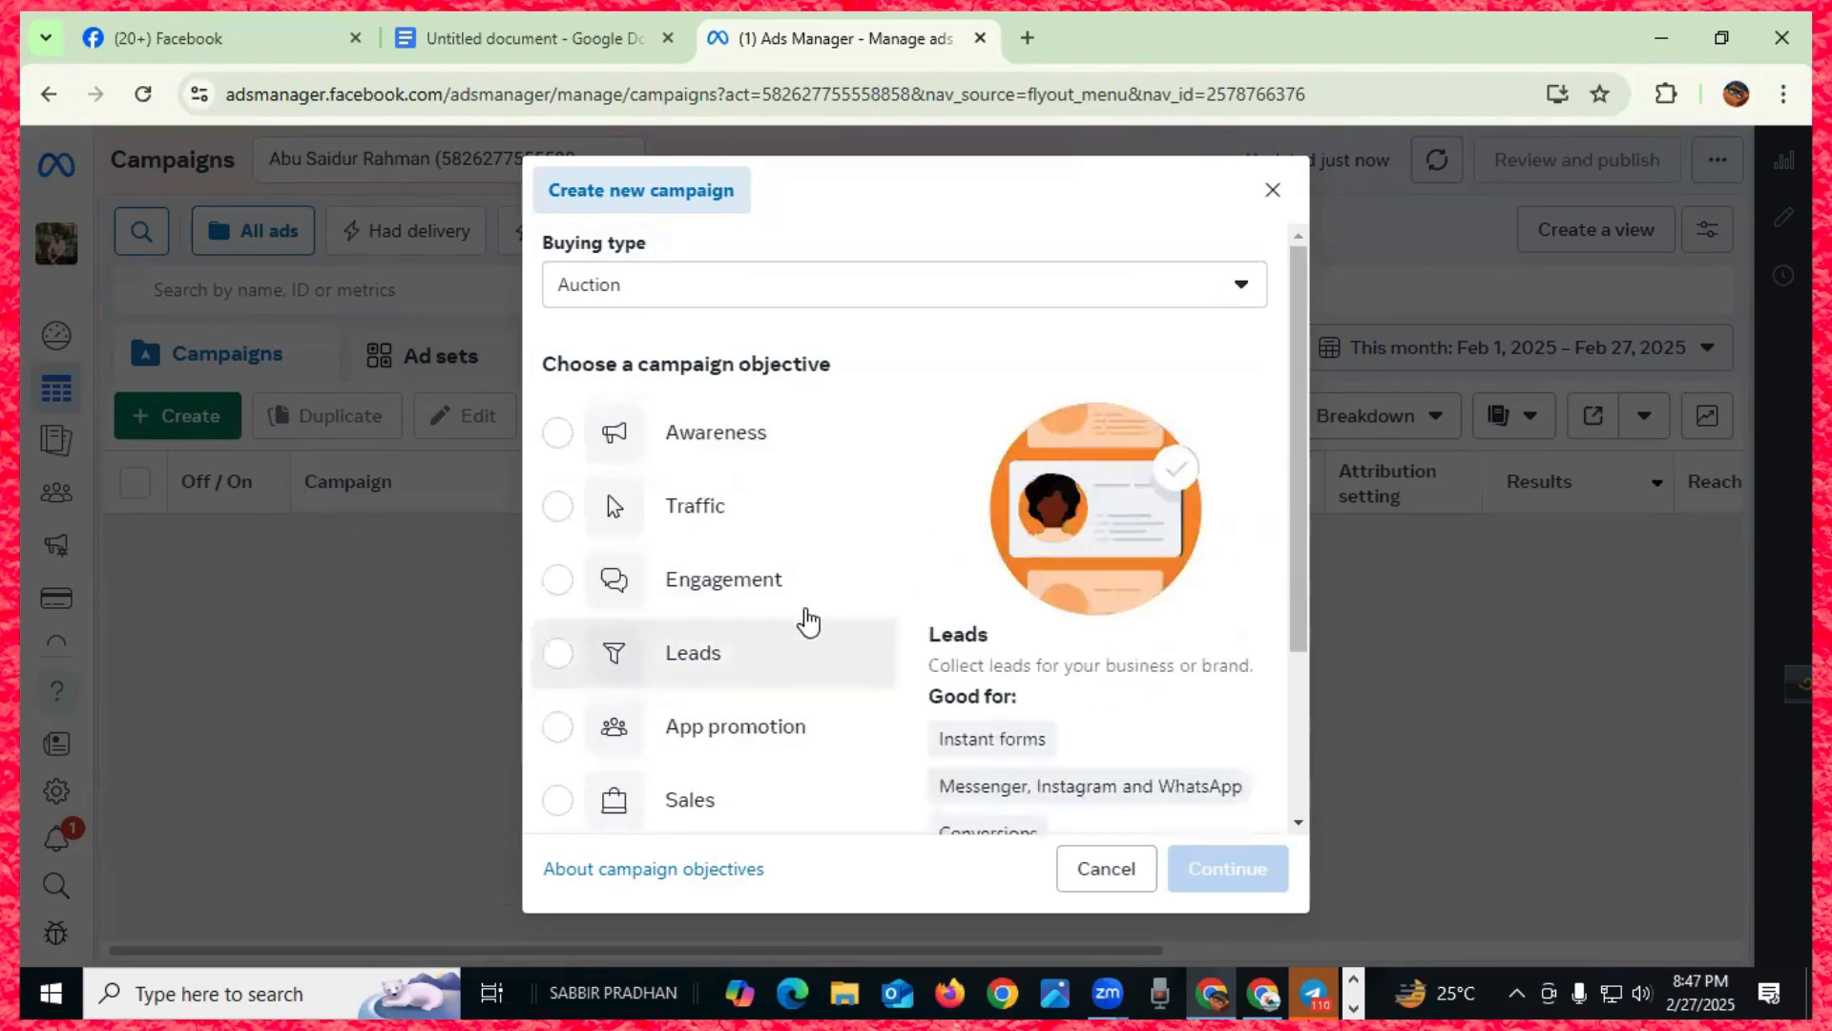
scroll(892, 608, "down", 3)
scroll(879, 577, "up", 3)
left_click(531, 40)
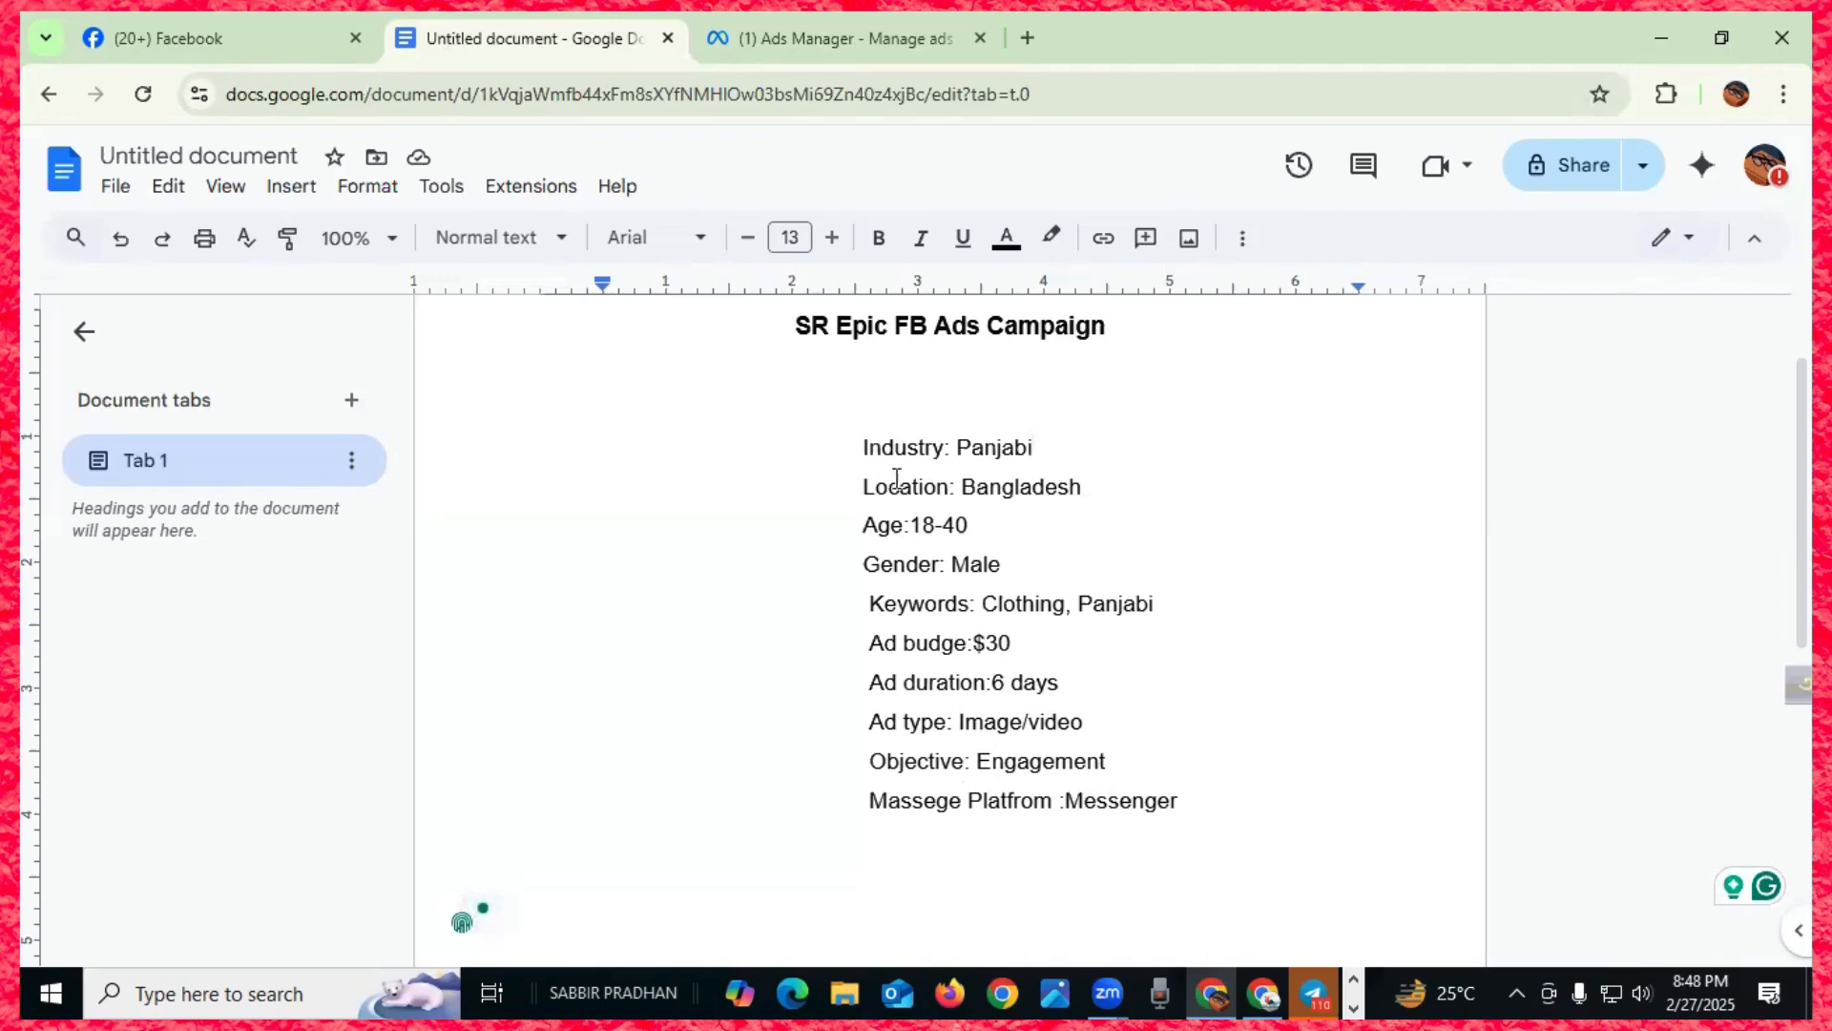
- Compare the campaign notes with Ads Manager, ending back on the Create new campaign dialog
left_click(847, 40)
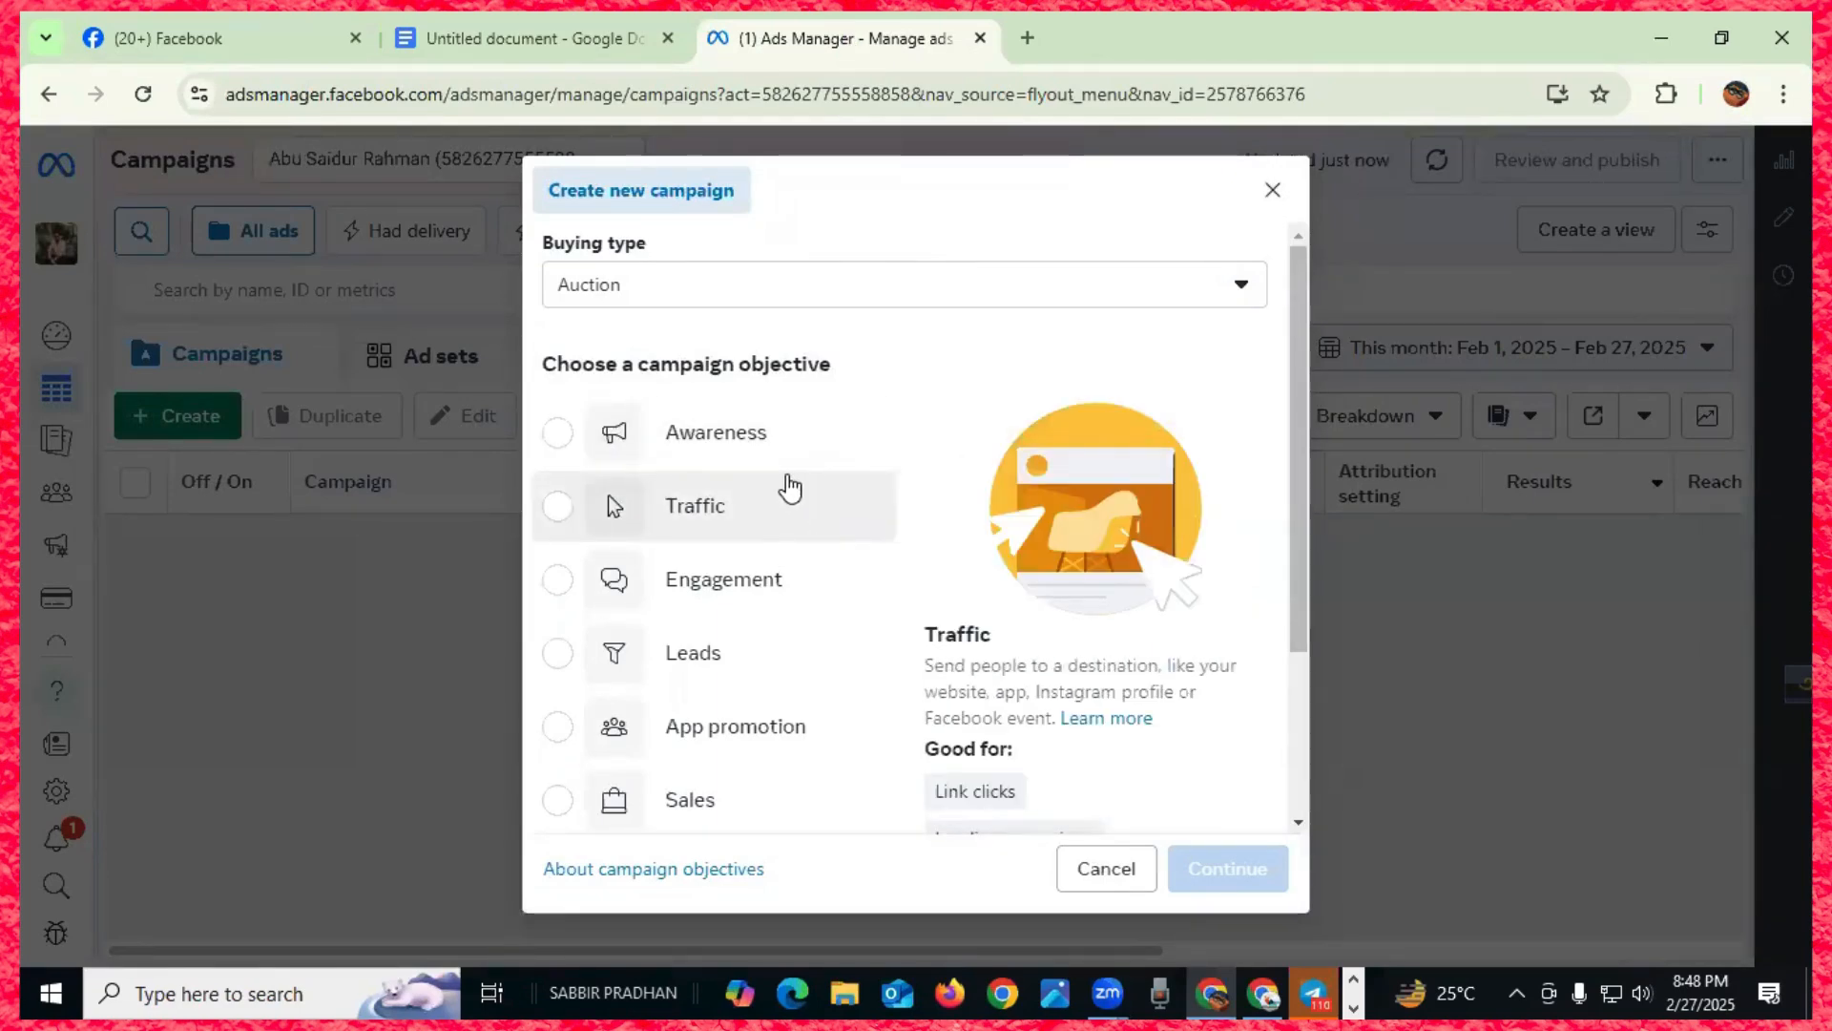
left_click(525, 38)
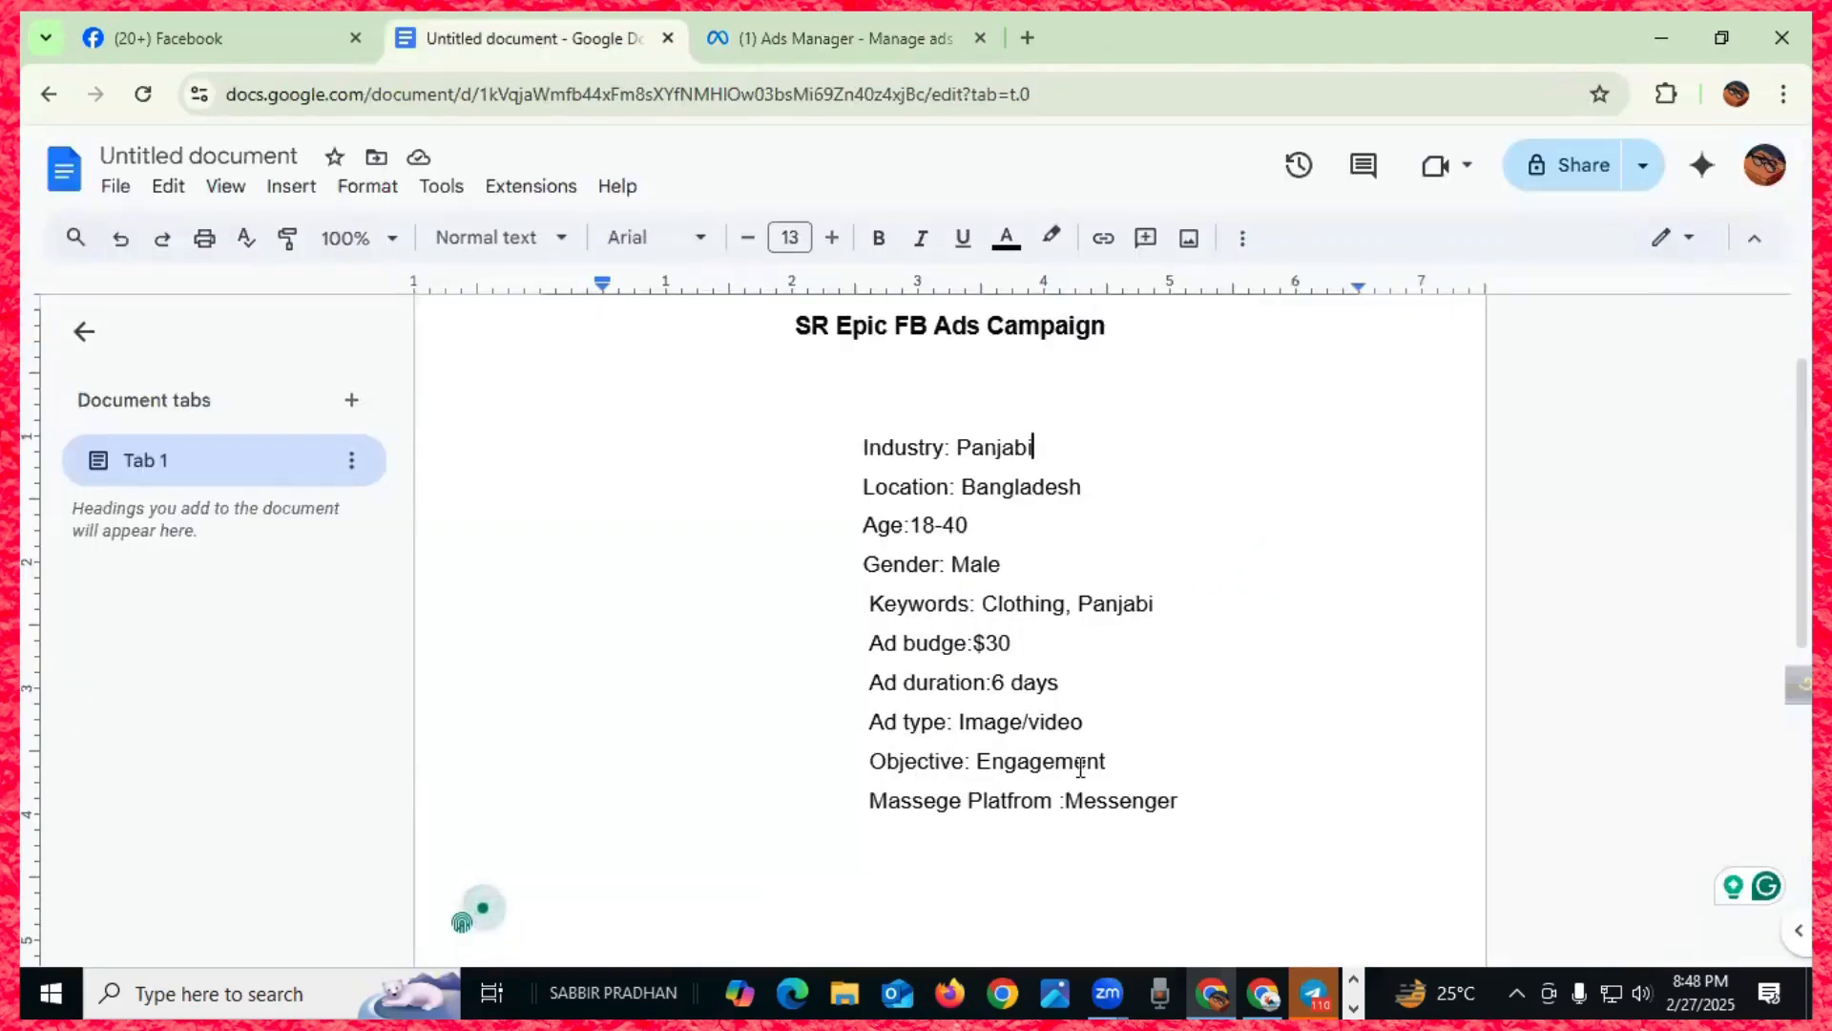
left_click(797, 31)
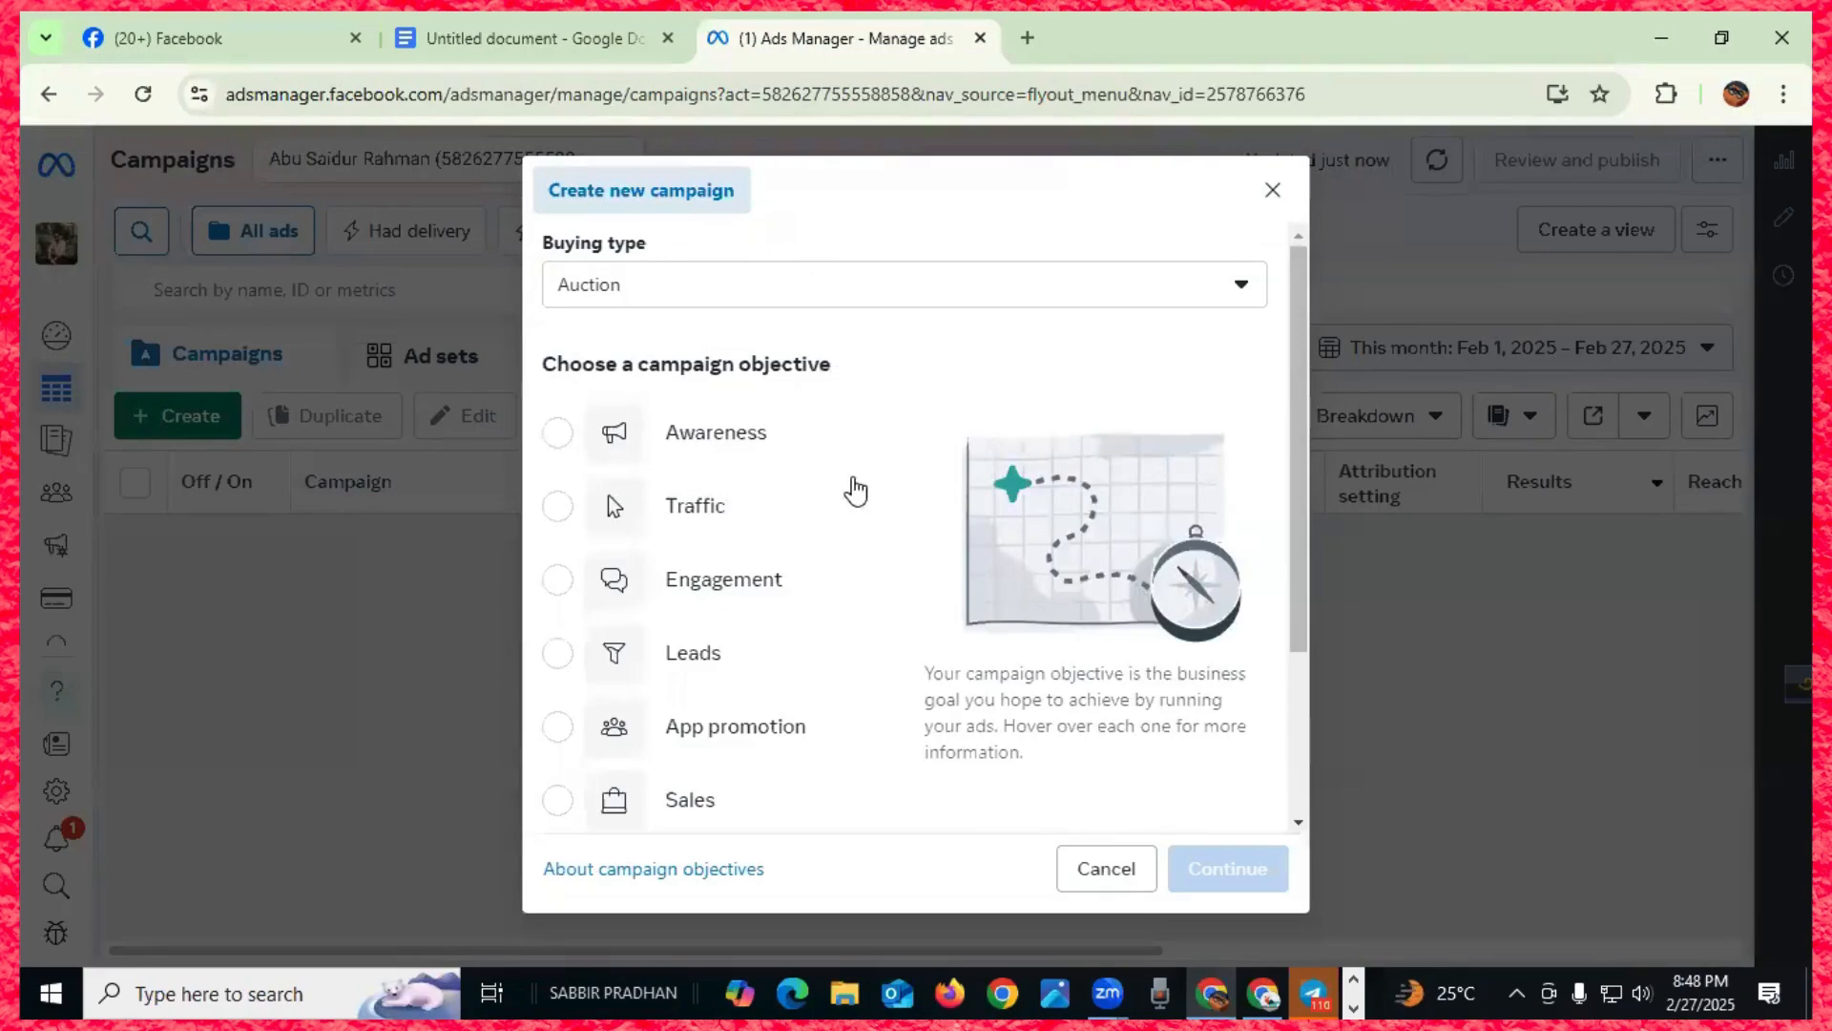
- Try the Awareness, Traffic and Engagement objectives before settling on Leads
scroll(768, 740, "down", 1)
scroll(771, 744, "down", 2)
scroll(775, 735, "up", 3)
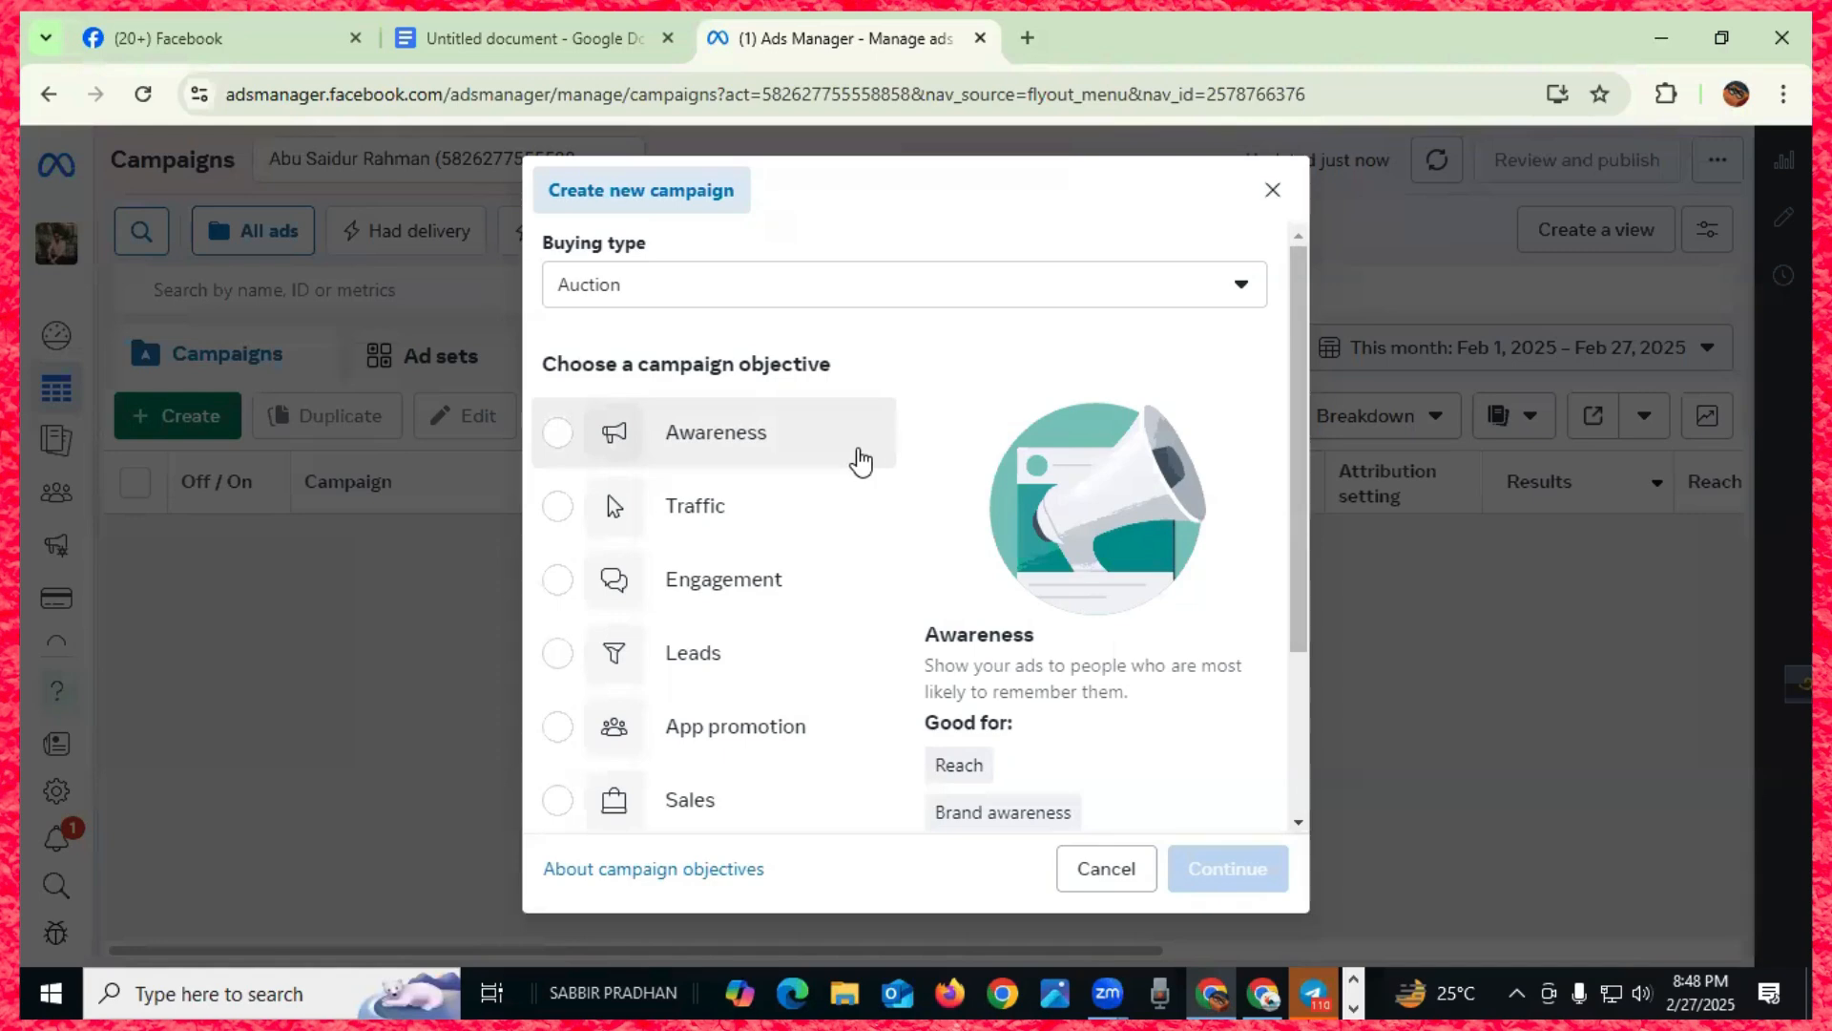
left_click(828, 452)
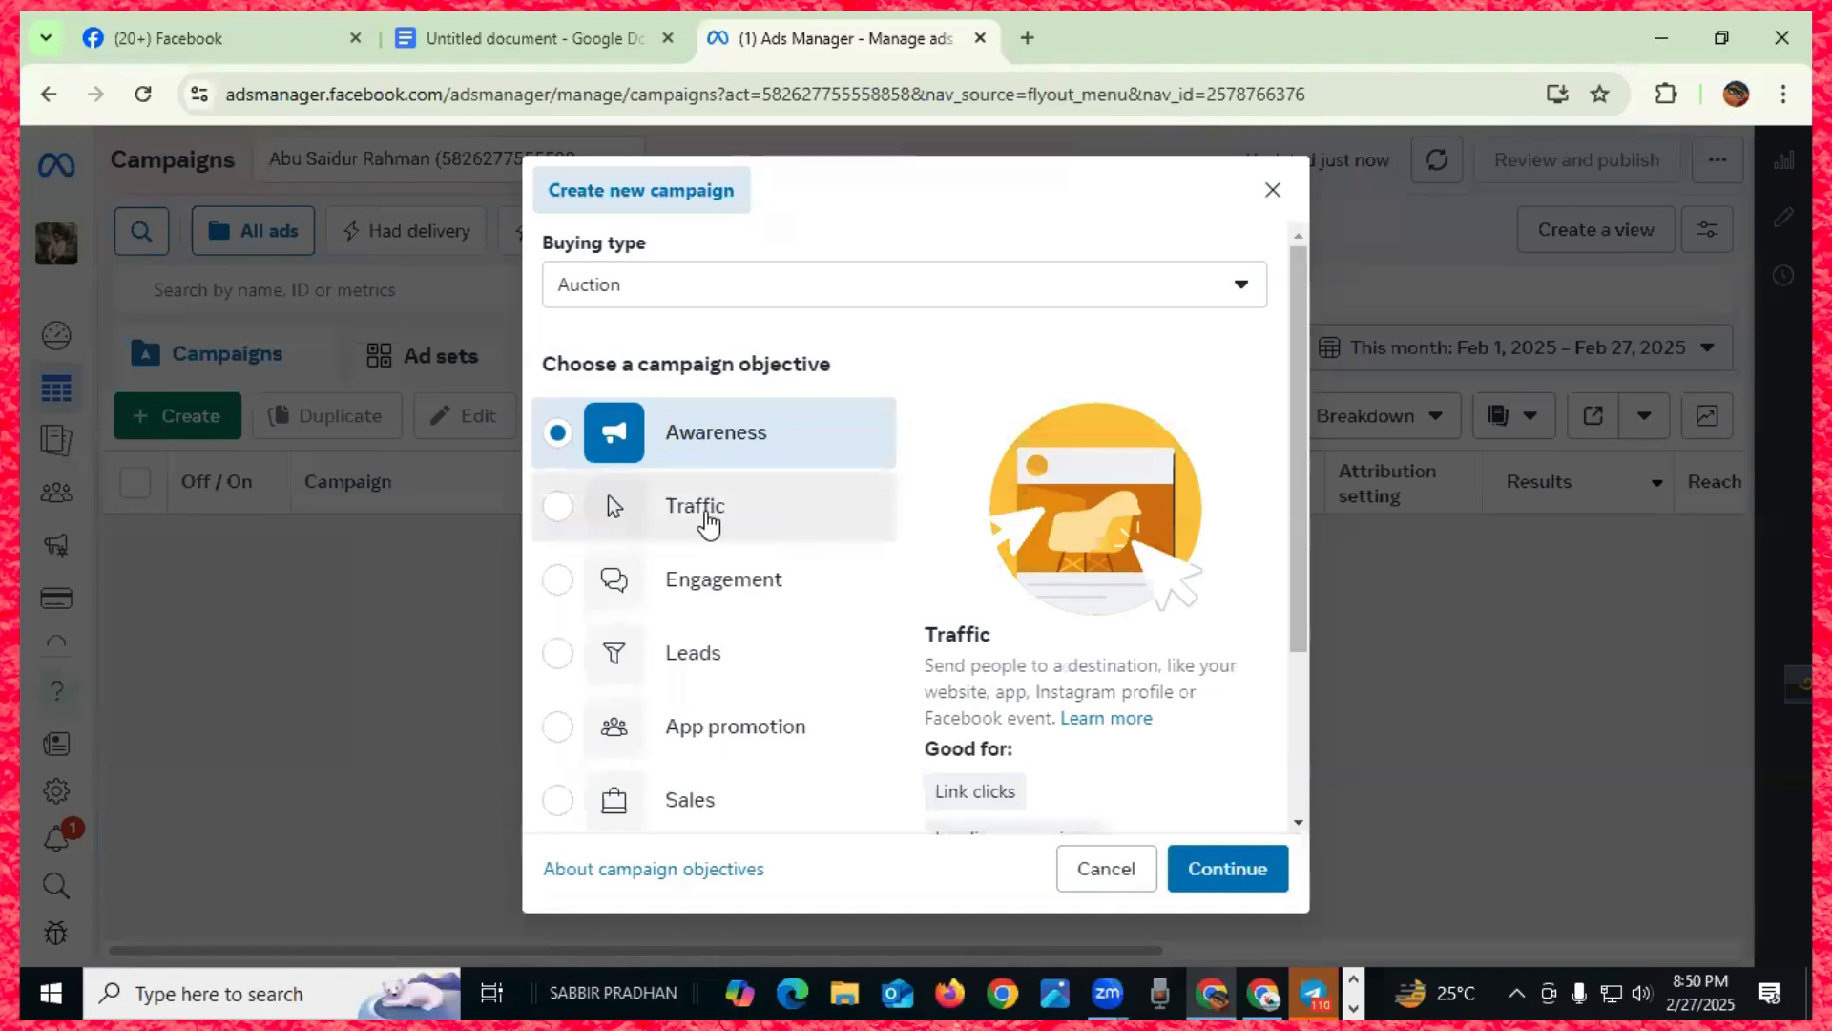
left_click(707, 524)
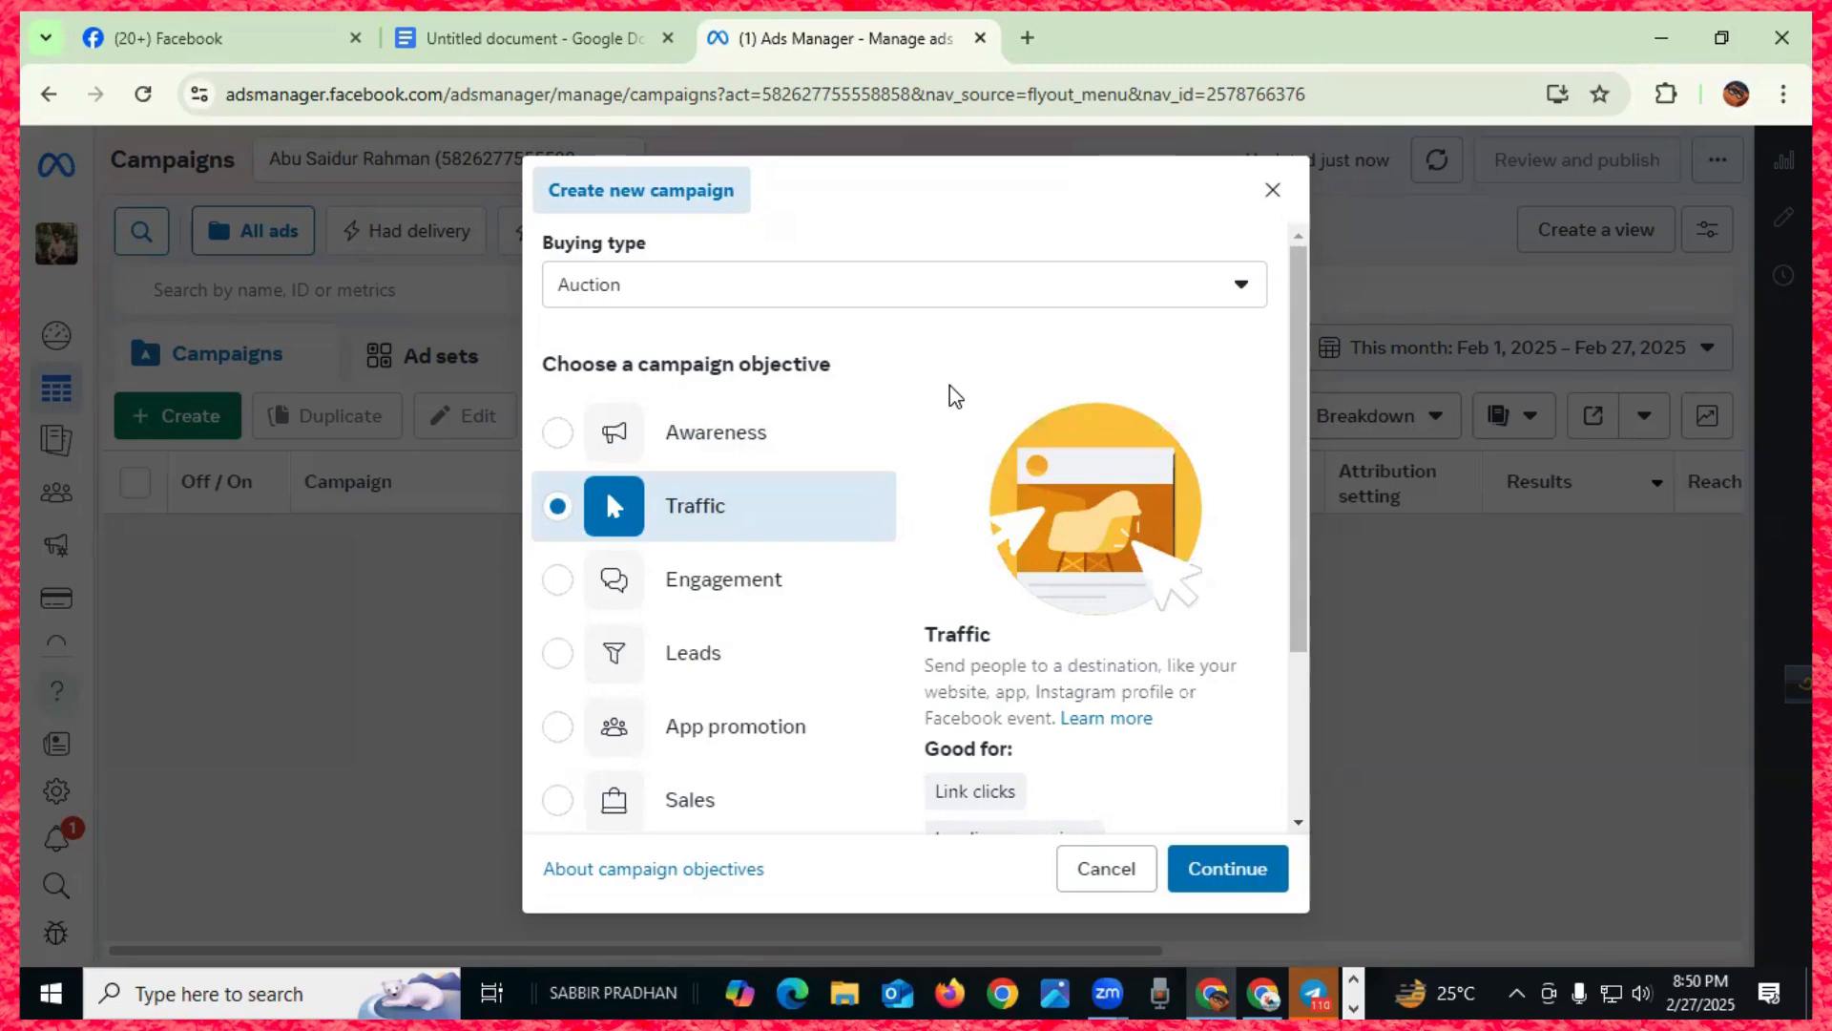
left_click(618, 593)
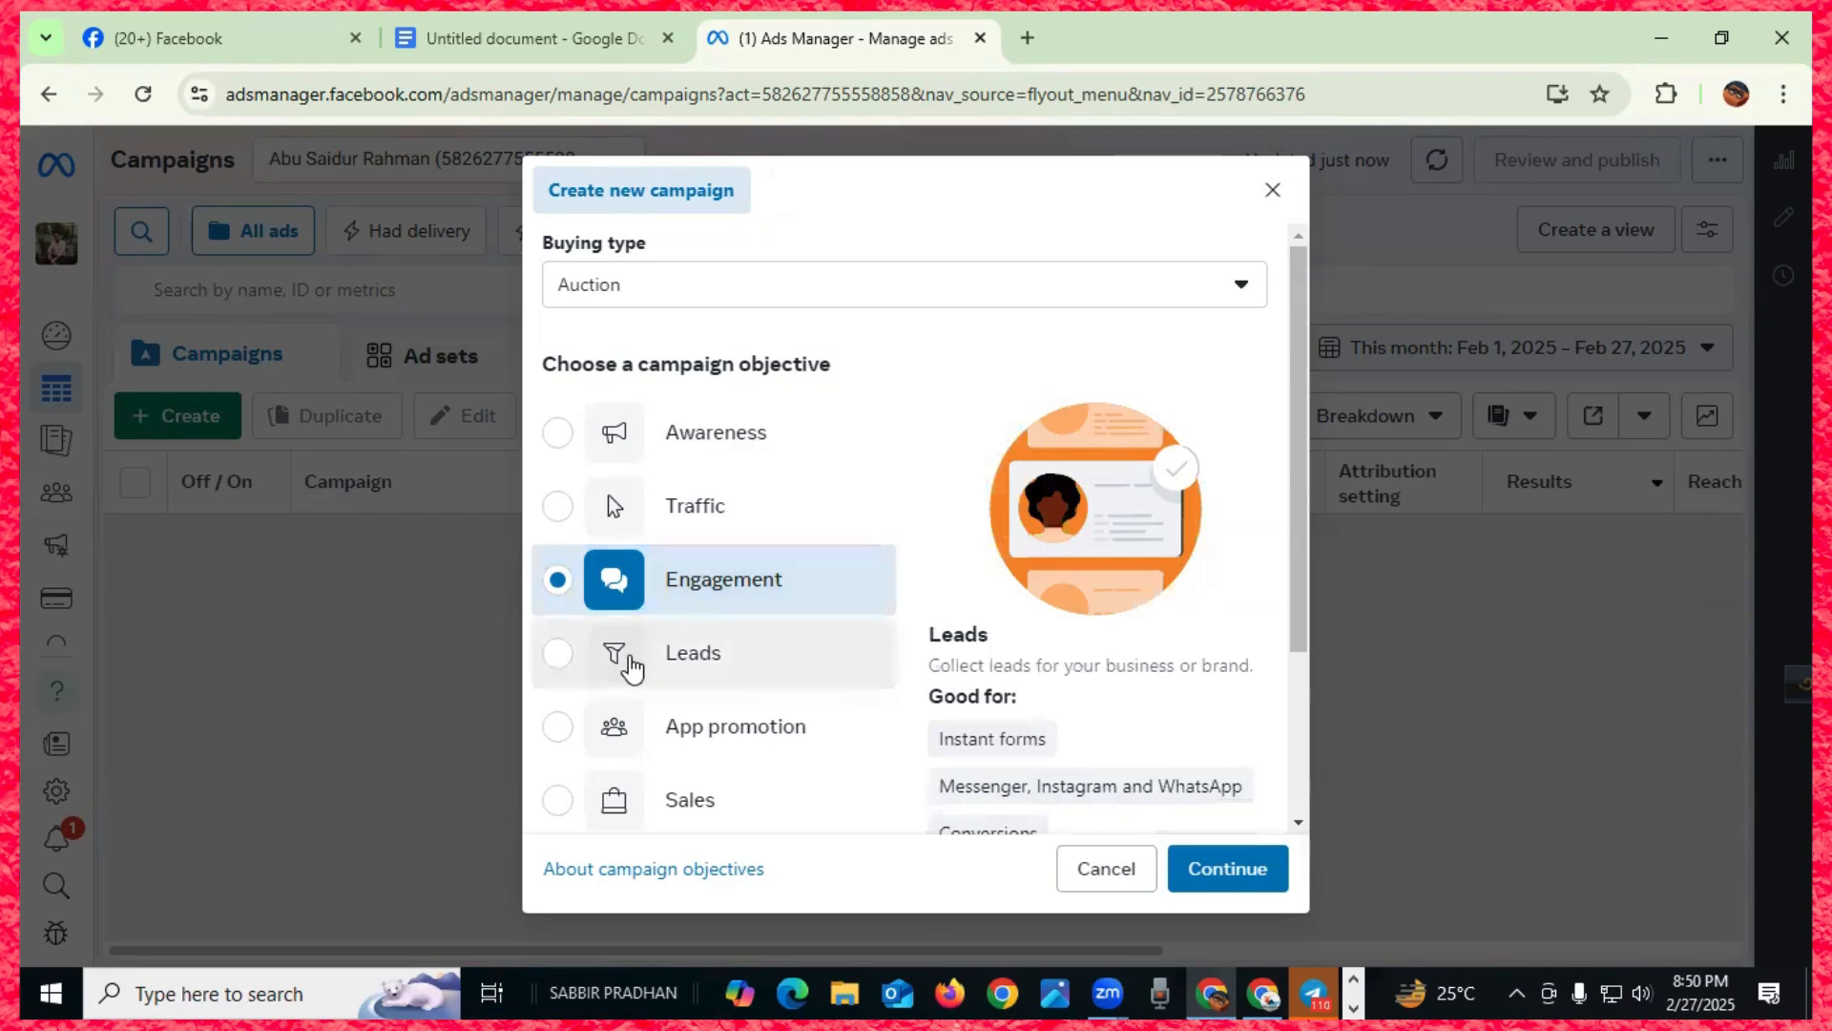
left_click(629, 664)
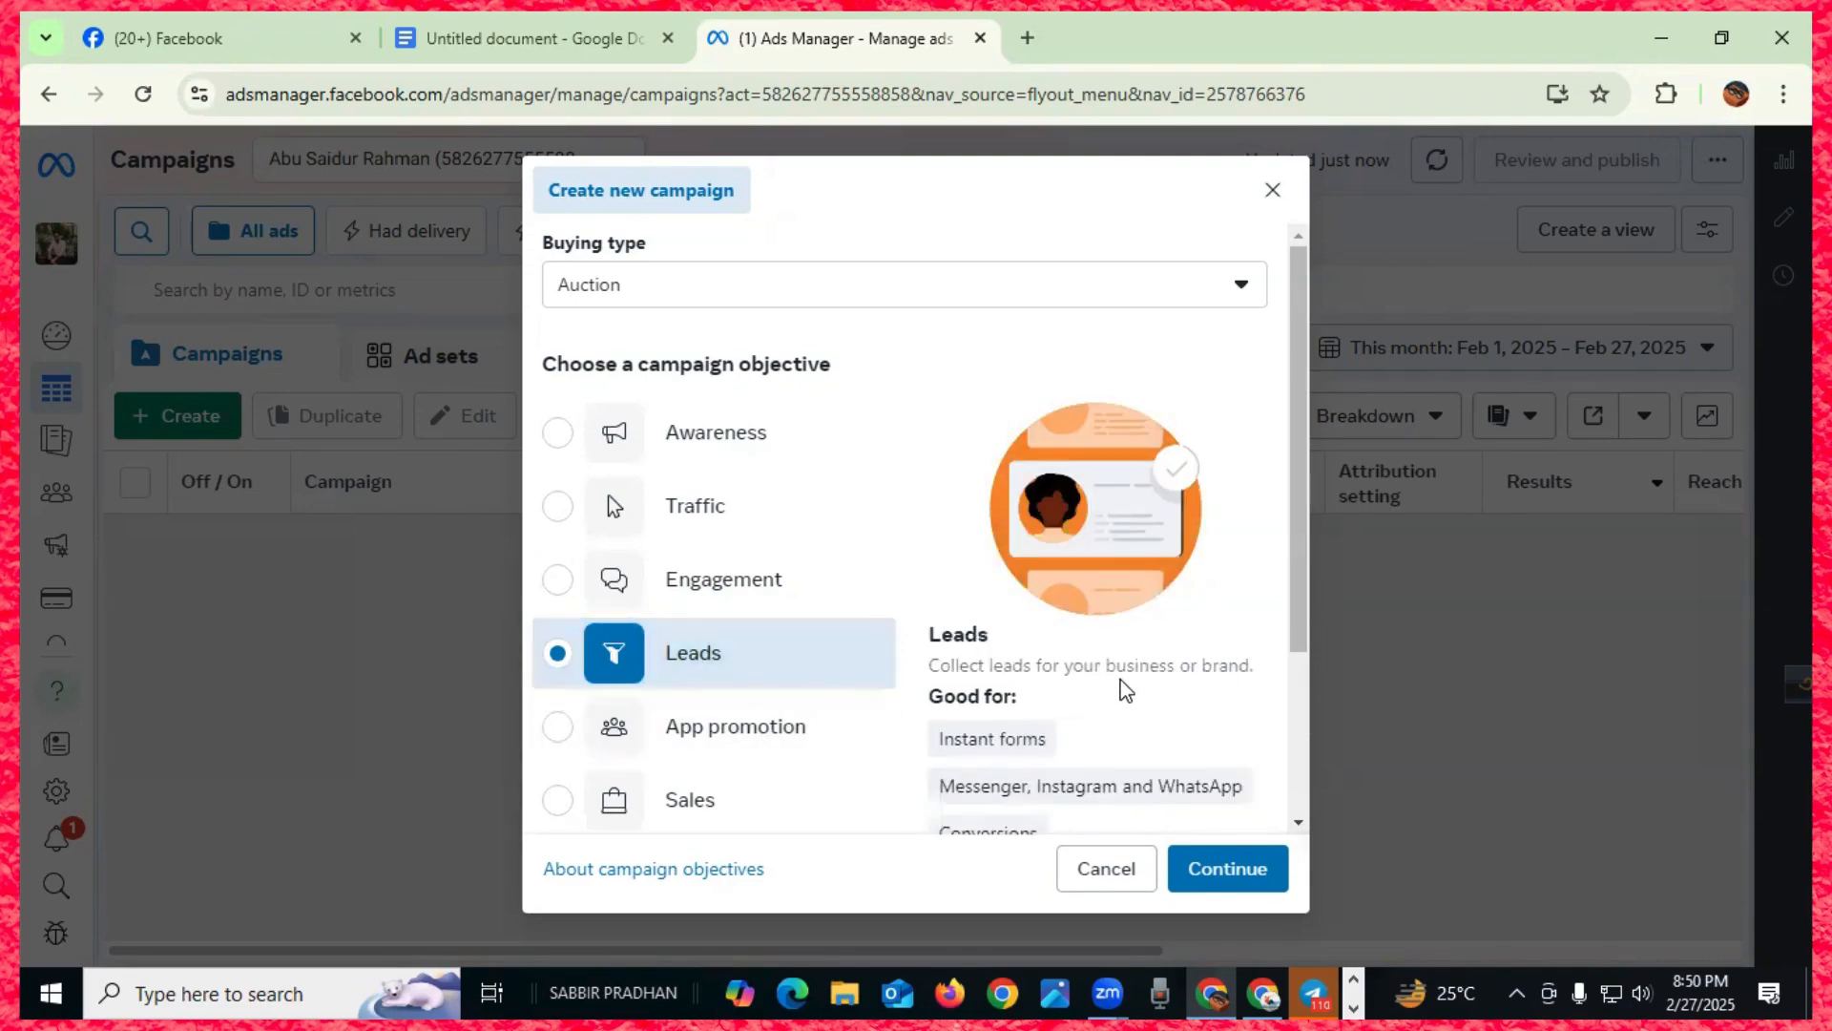
scroll(1124, 689, "down", 2)
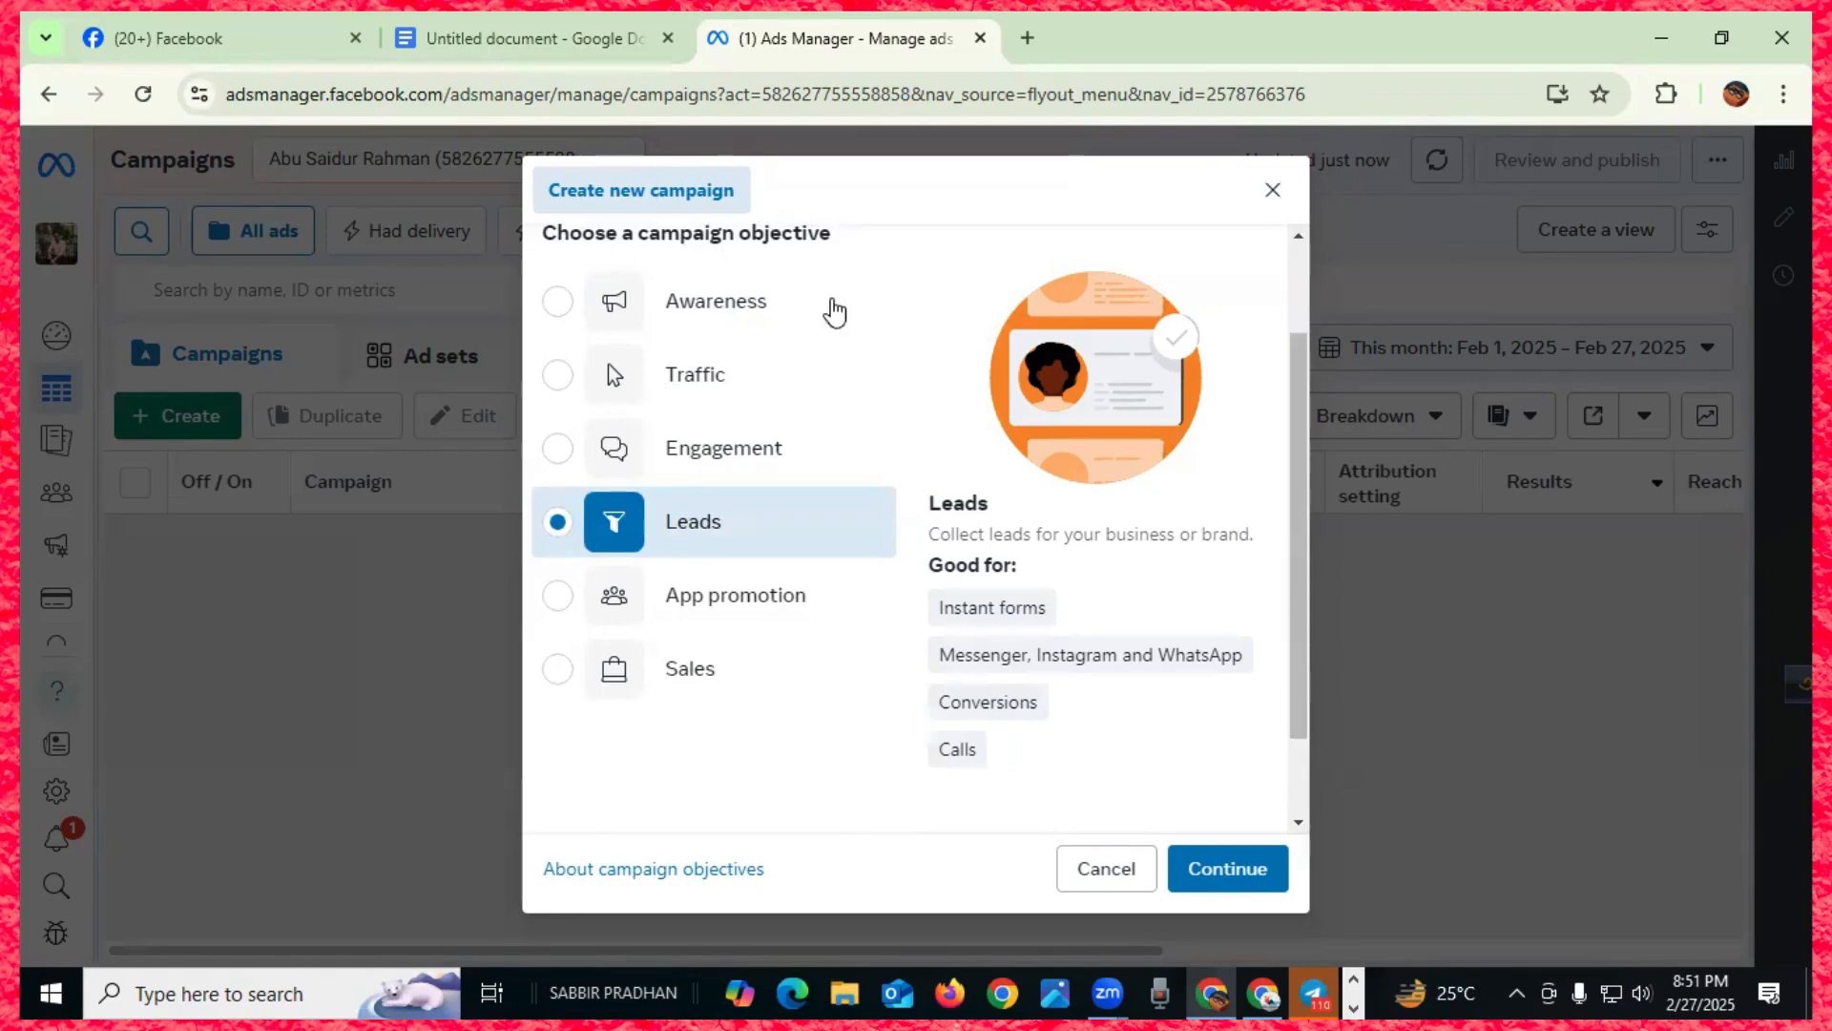
- Try App promotion and Sales, then choose Engagement as the objective and continue
left_click(715, 604)
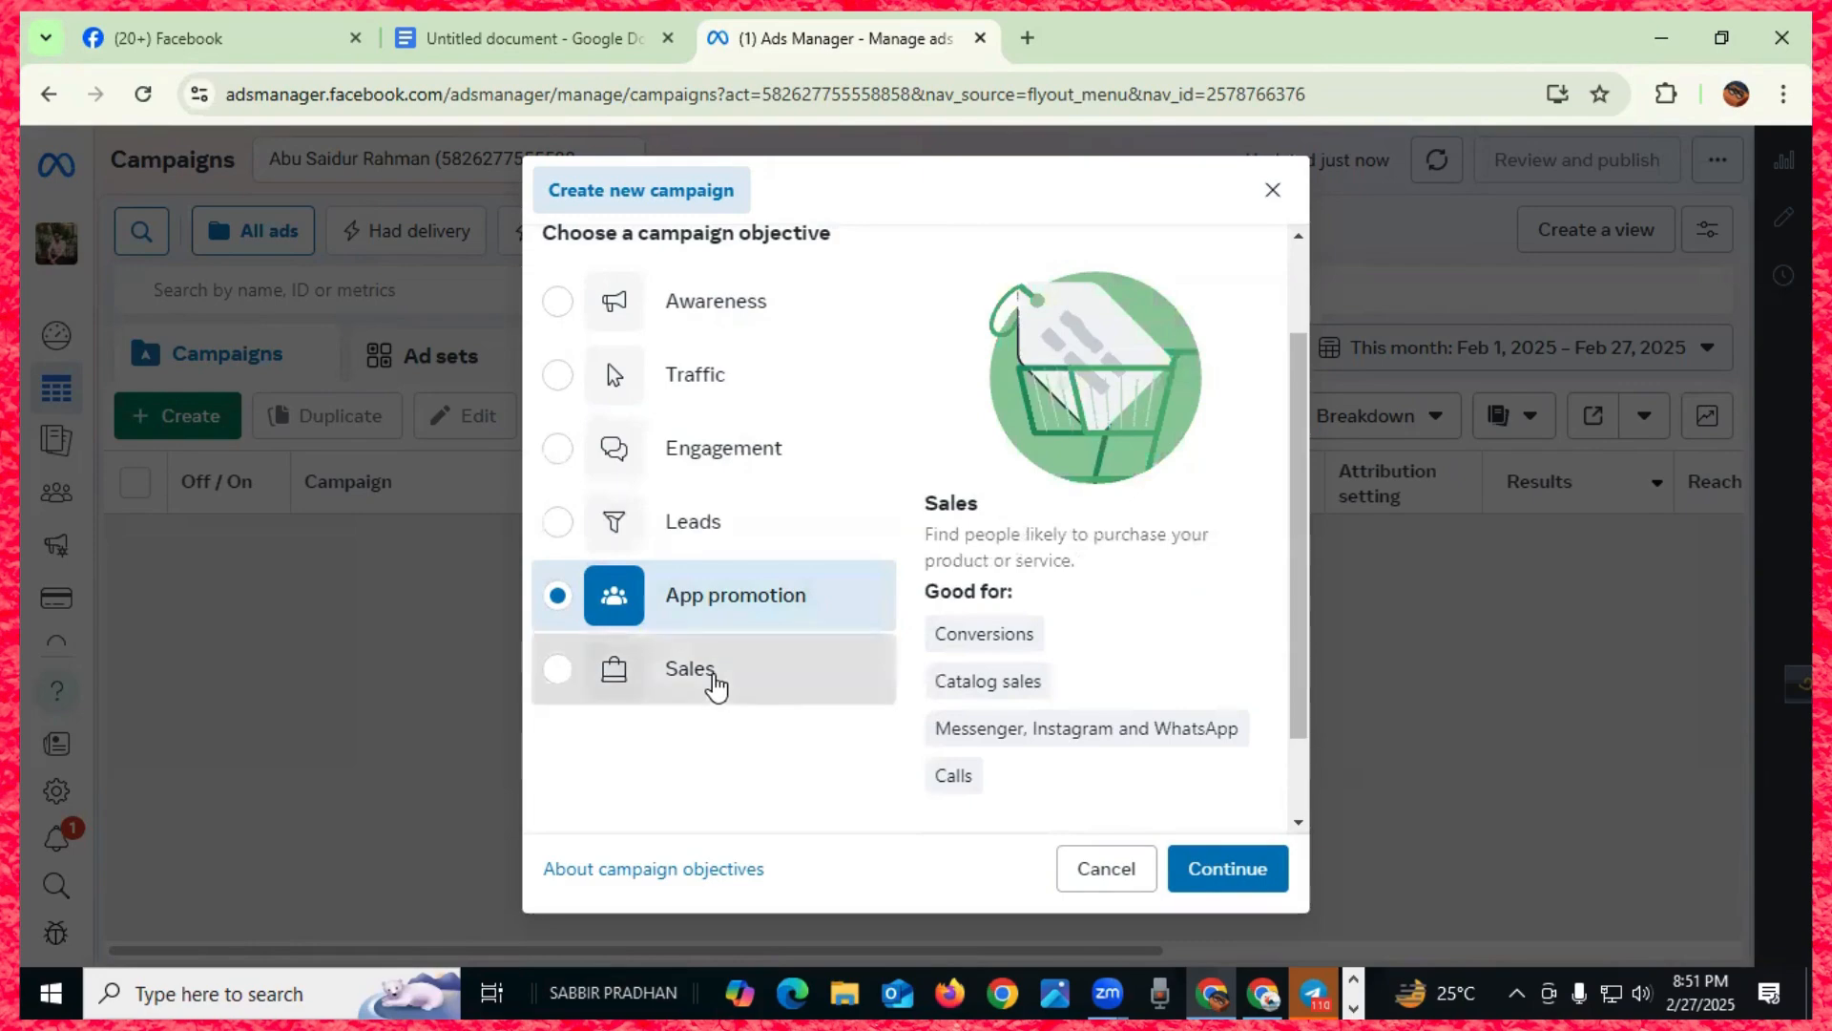
left_click(718, 685)
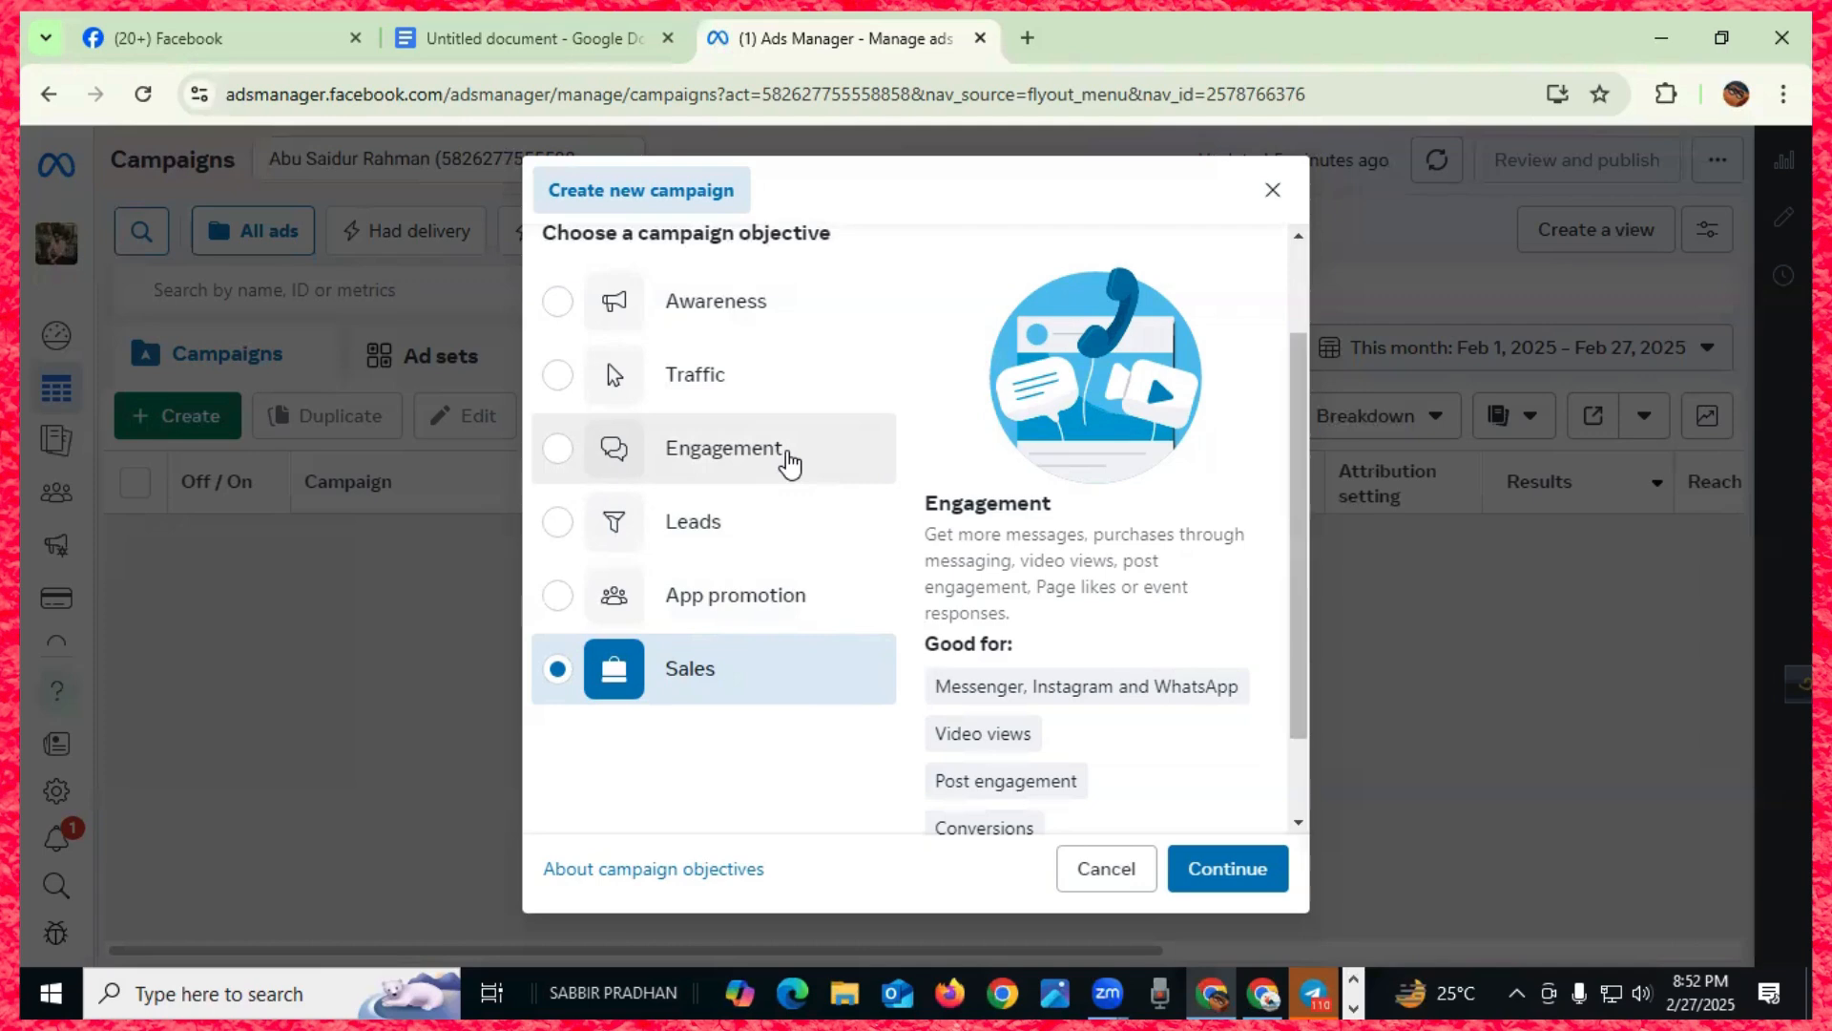
left_click(788, 464)
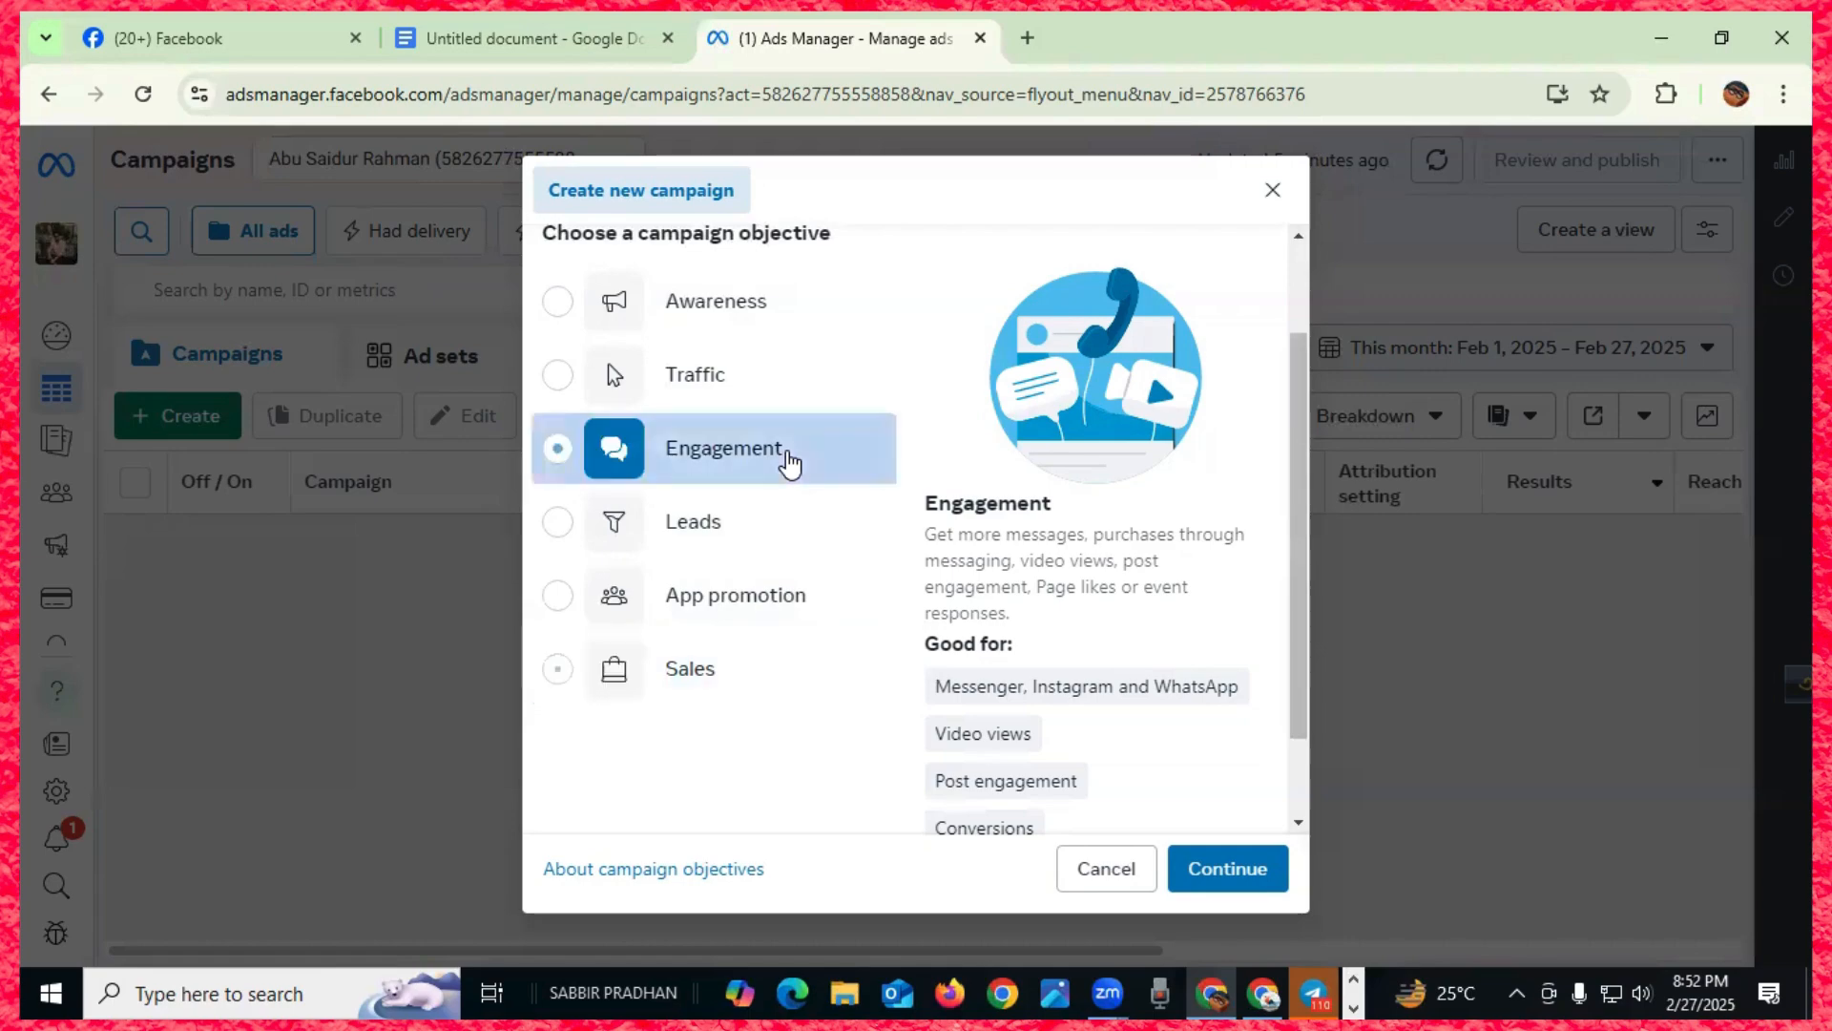
scroll(1097, 611, "down", 2)
left_click(1227, 867)
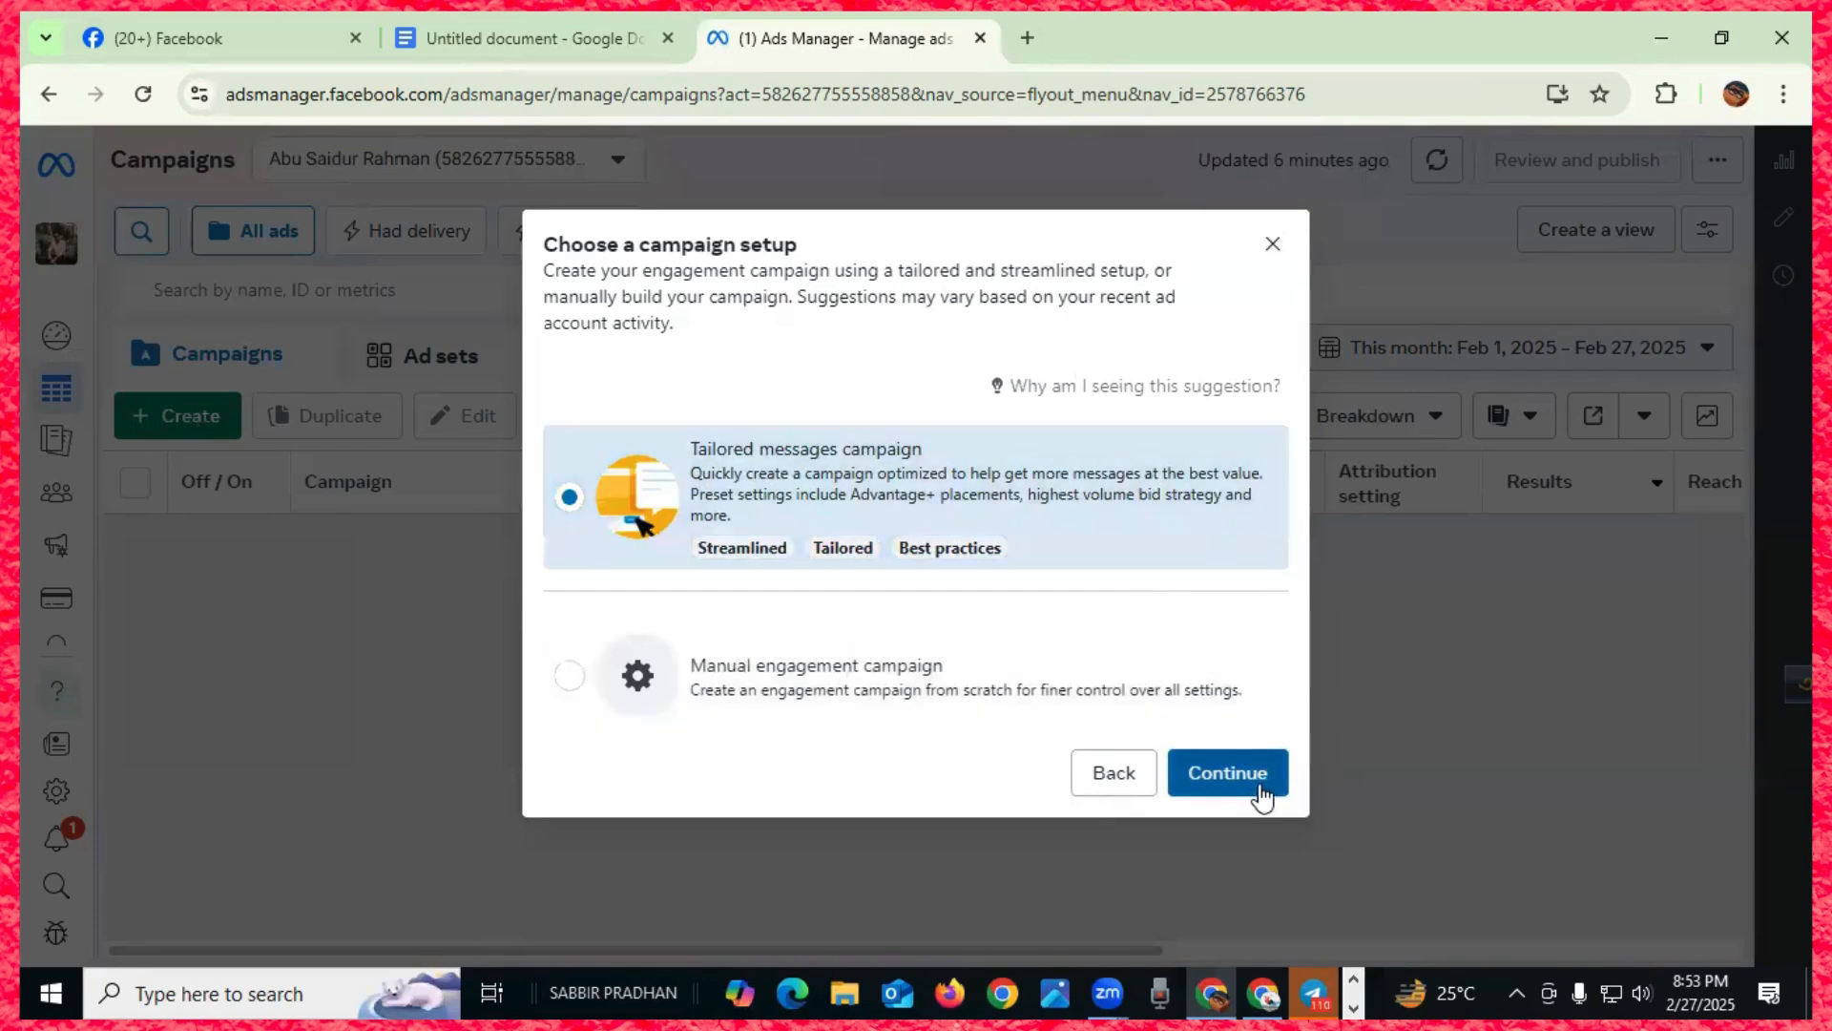
- Weigh tailored messages against manual setup, then continue with Manual engagement campaign
left_click(757, 685)
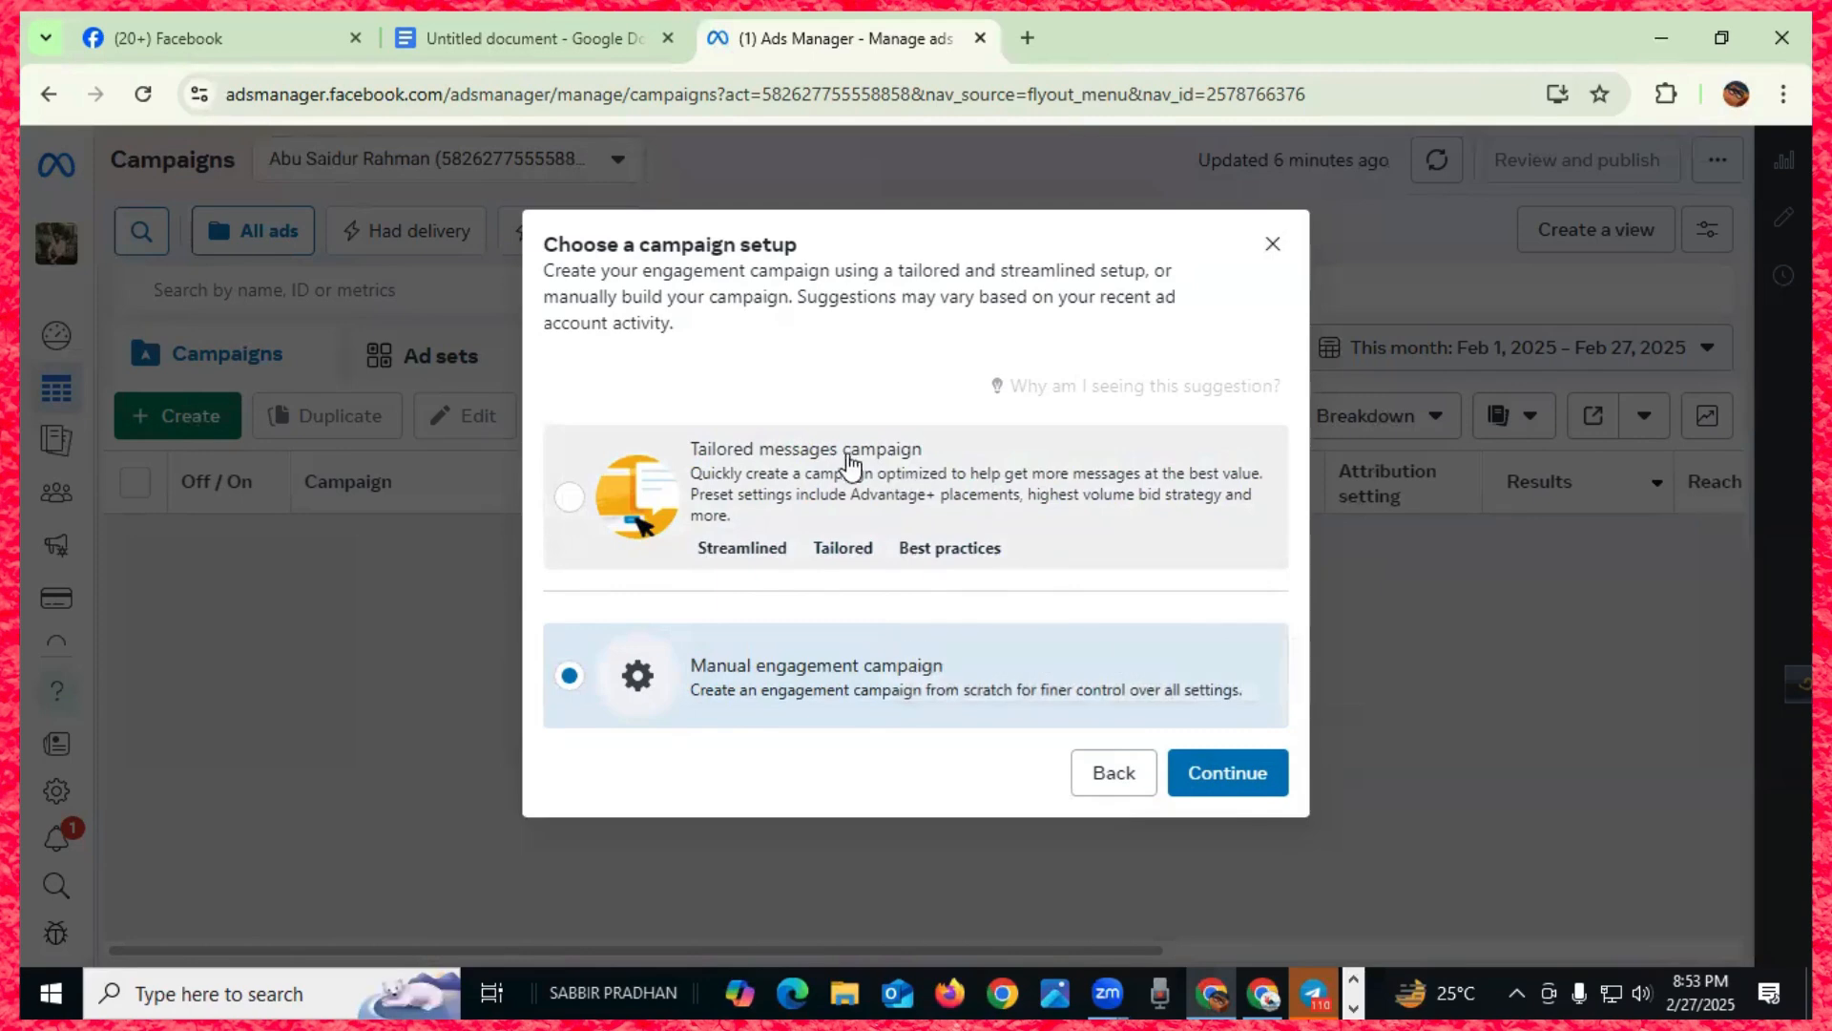
left_click(845, 460)
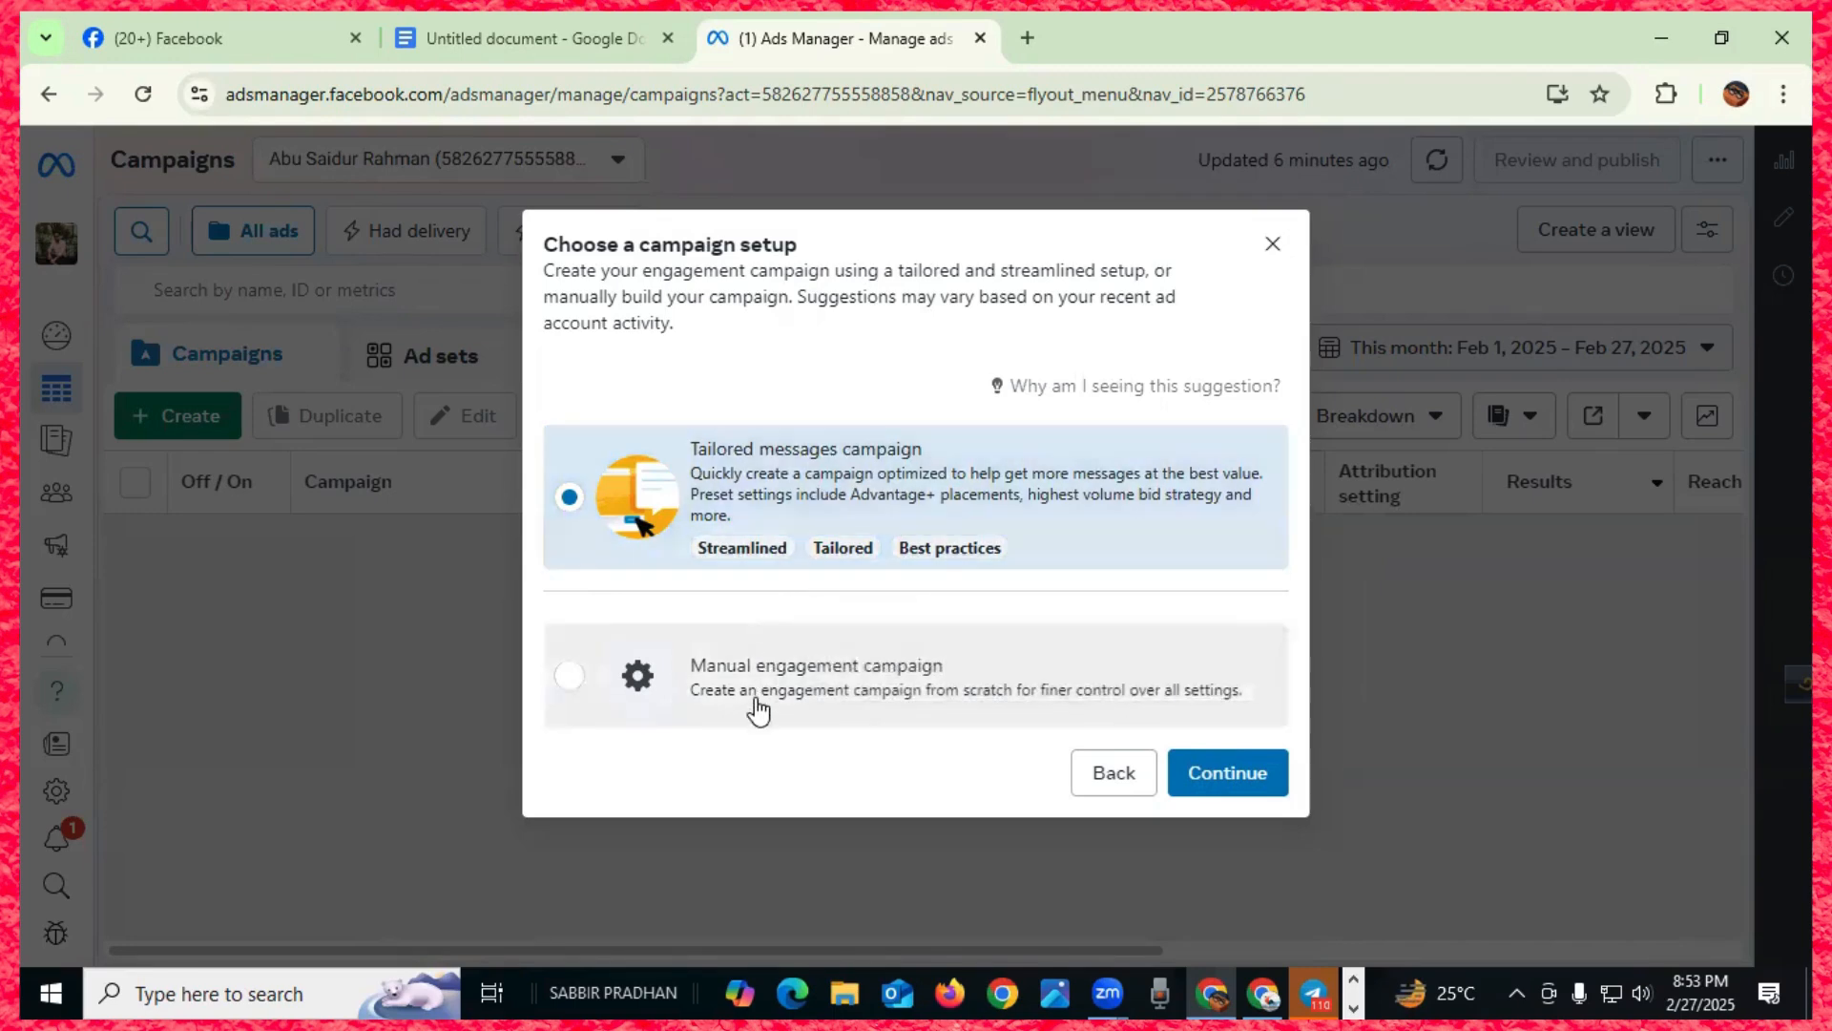
left_click(759, 708)
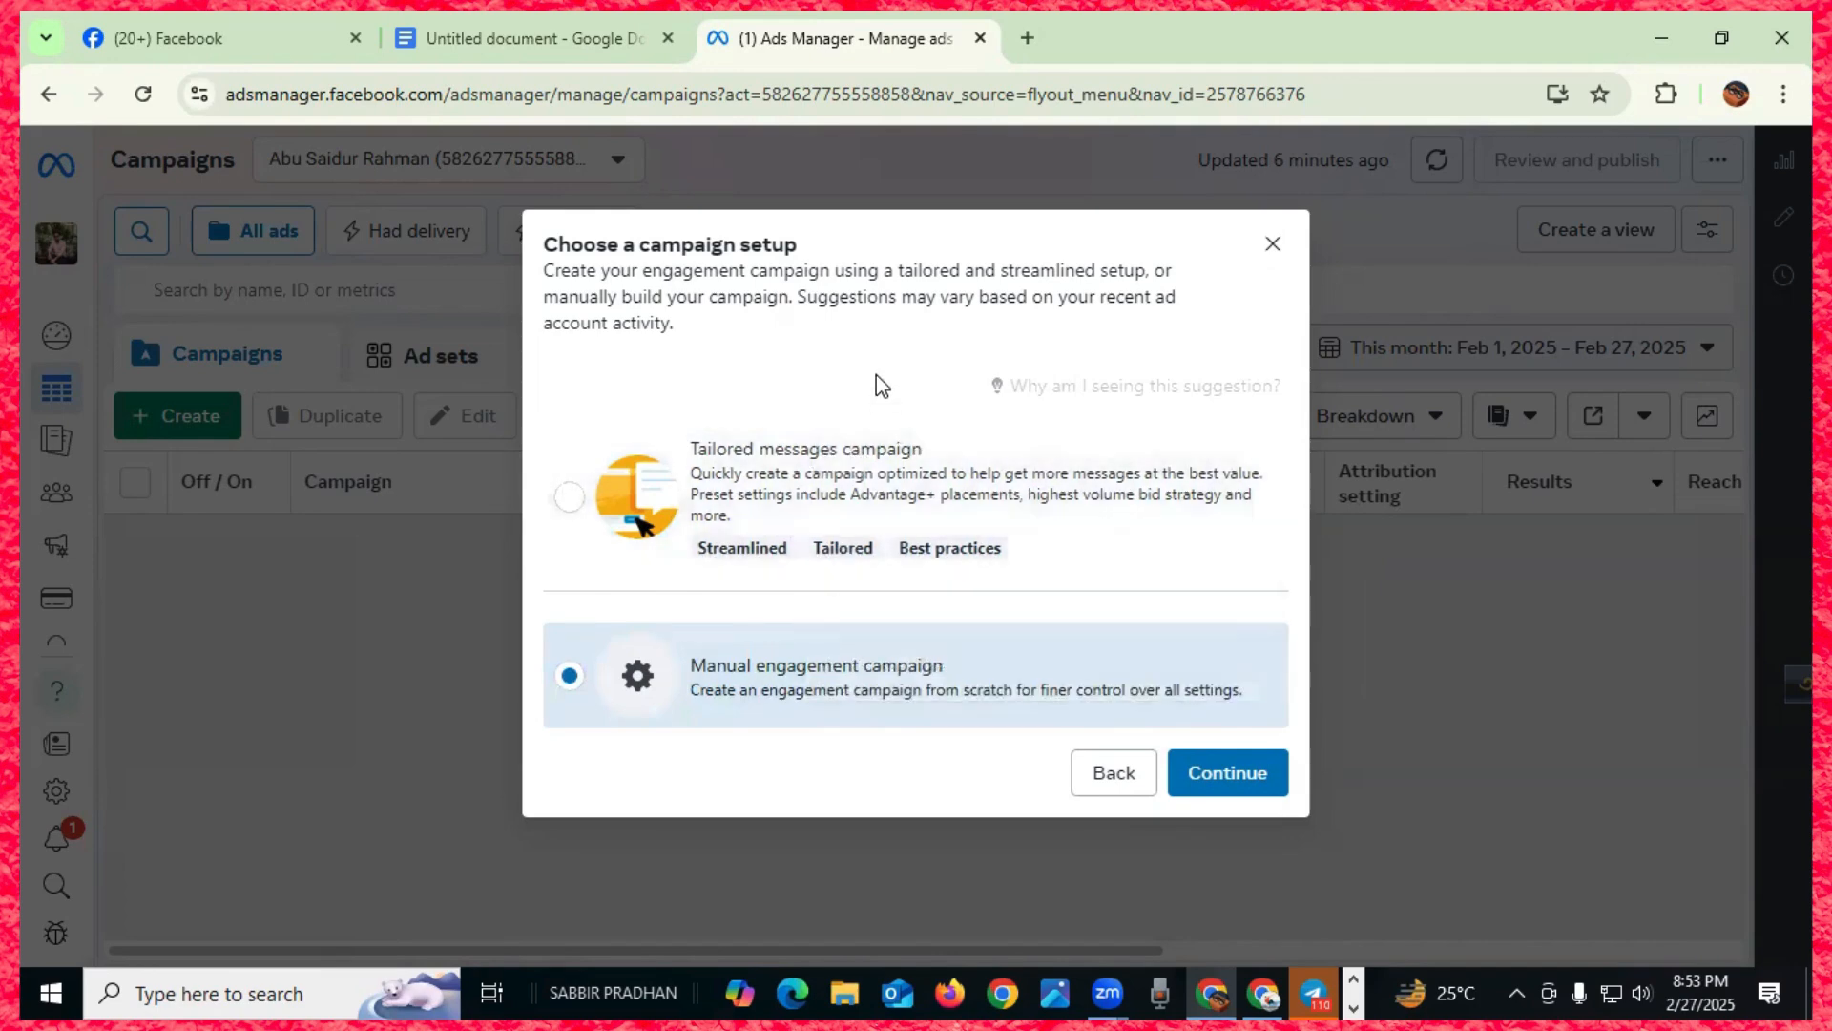
left_click(820, 470)
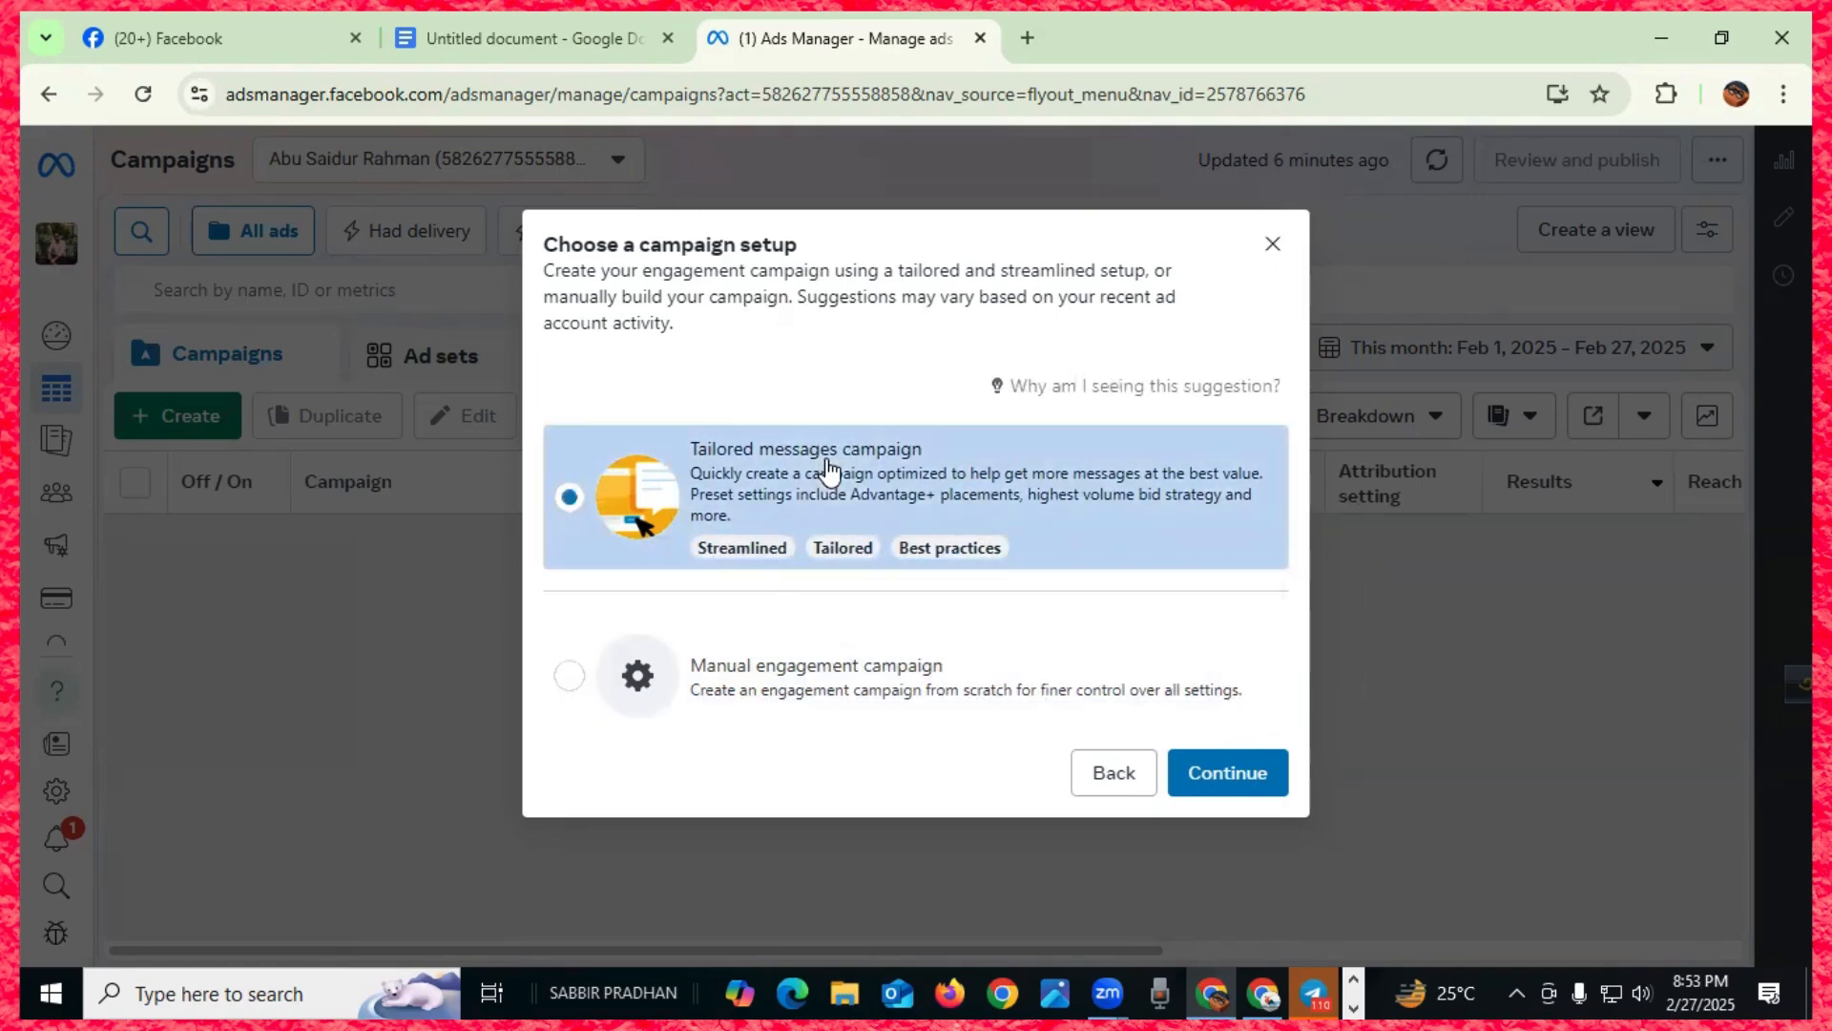
left_click(661, 54)
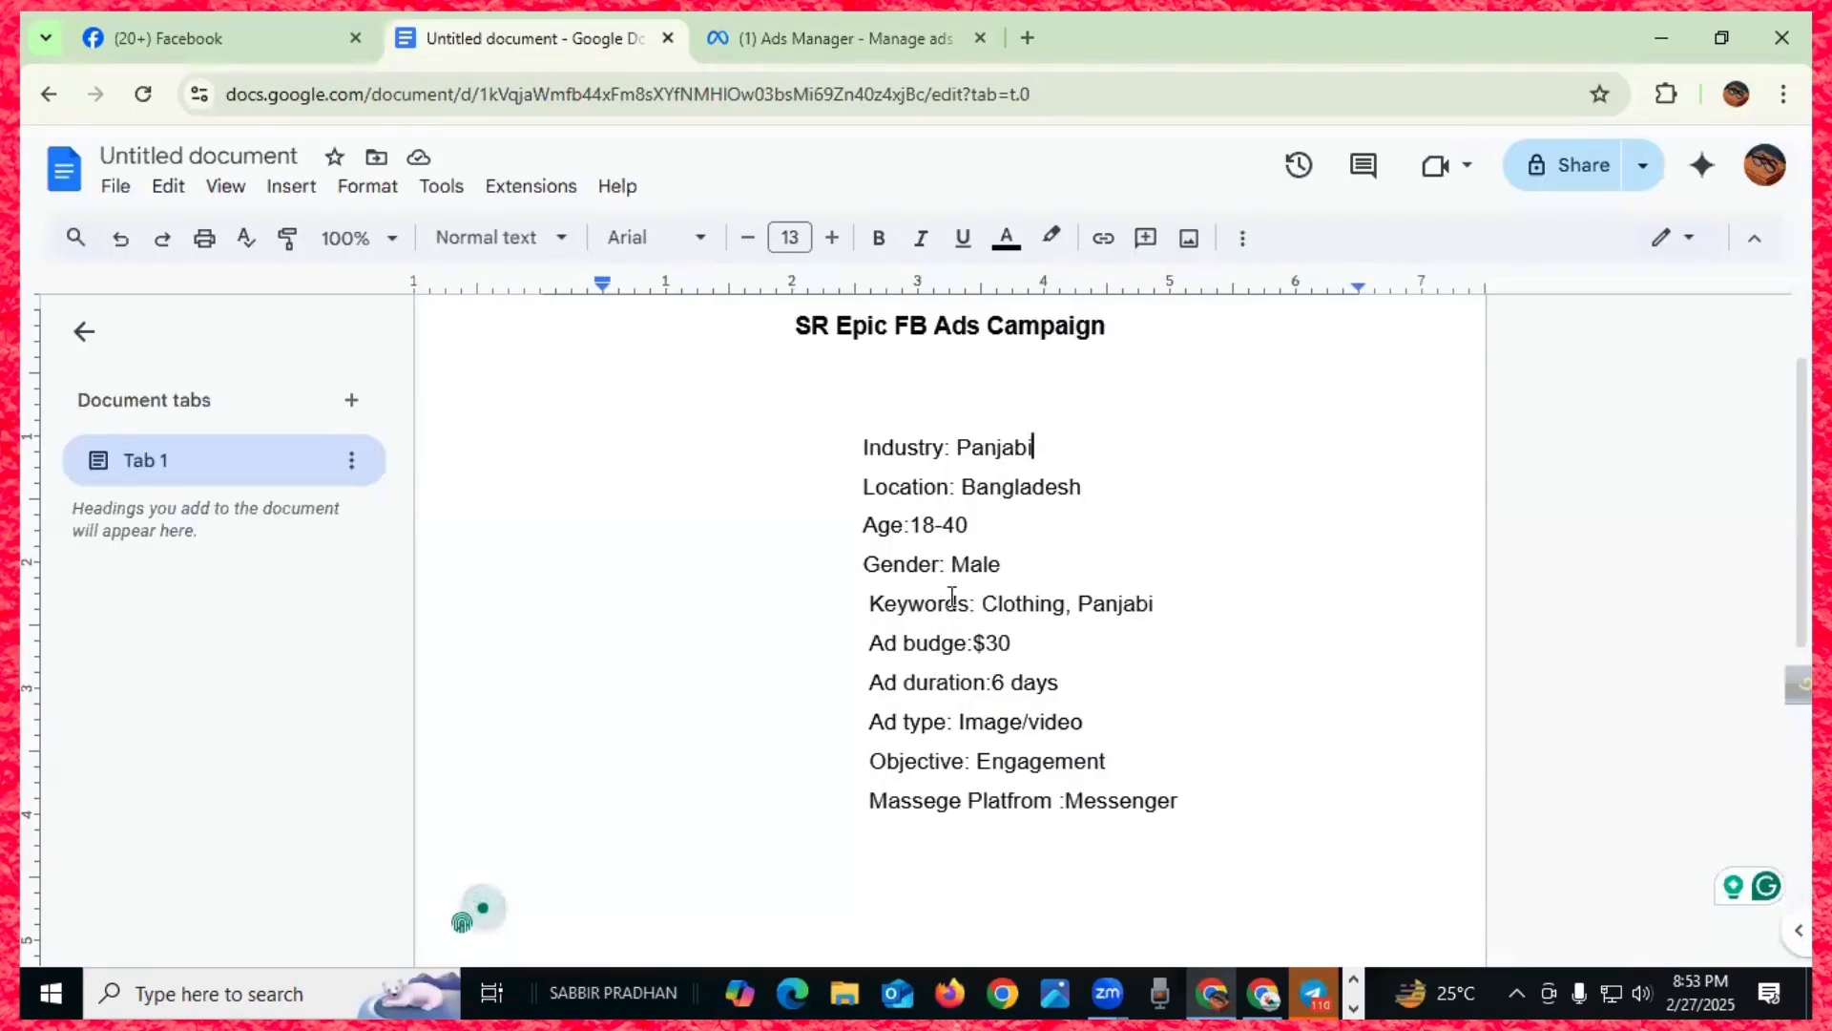
left_click(851, 43)
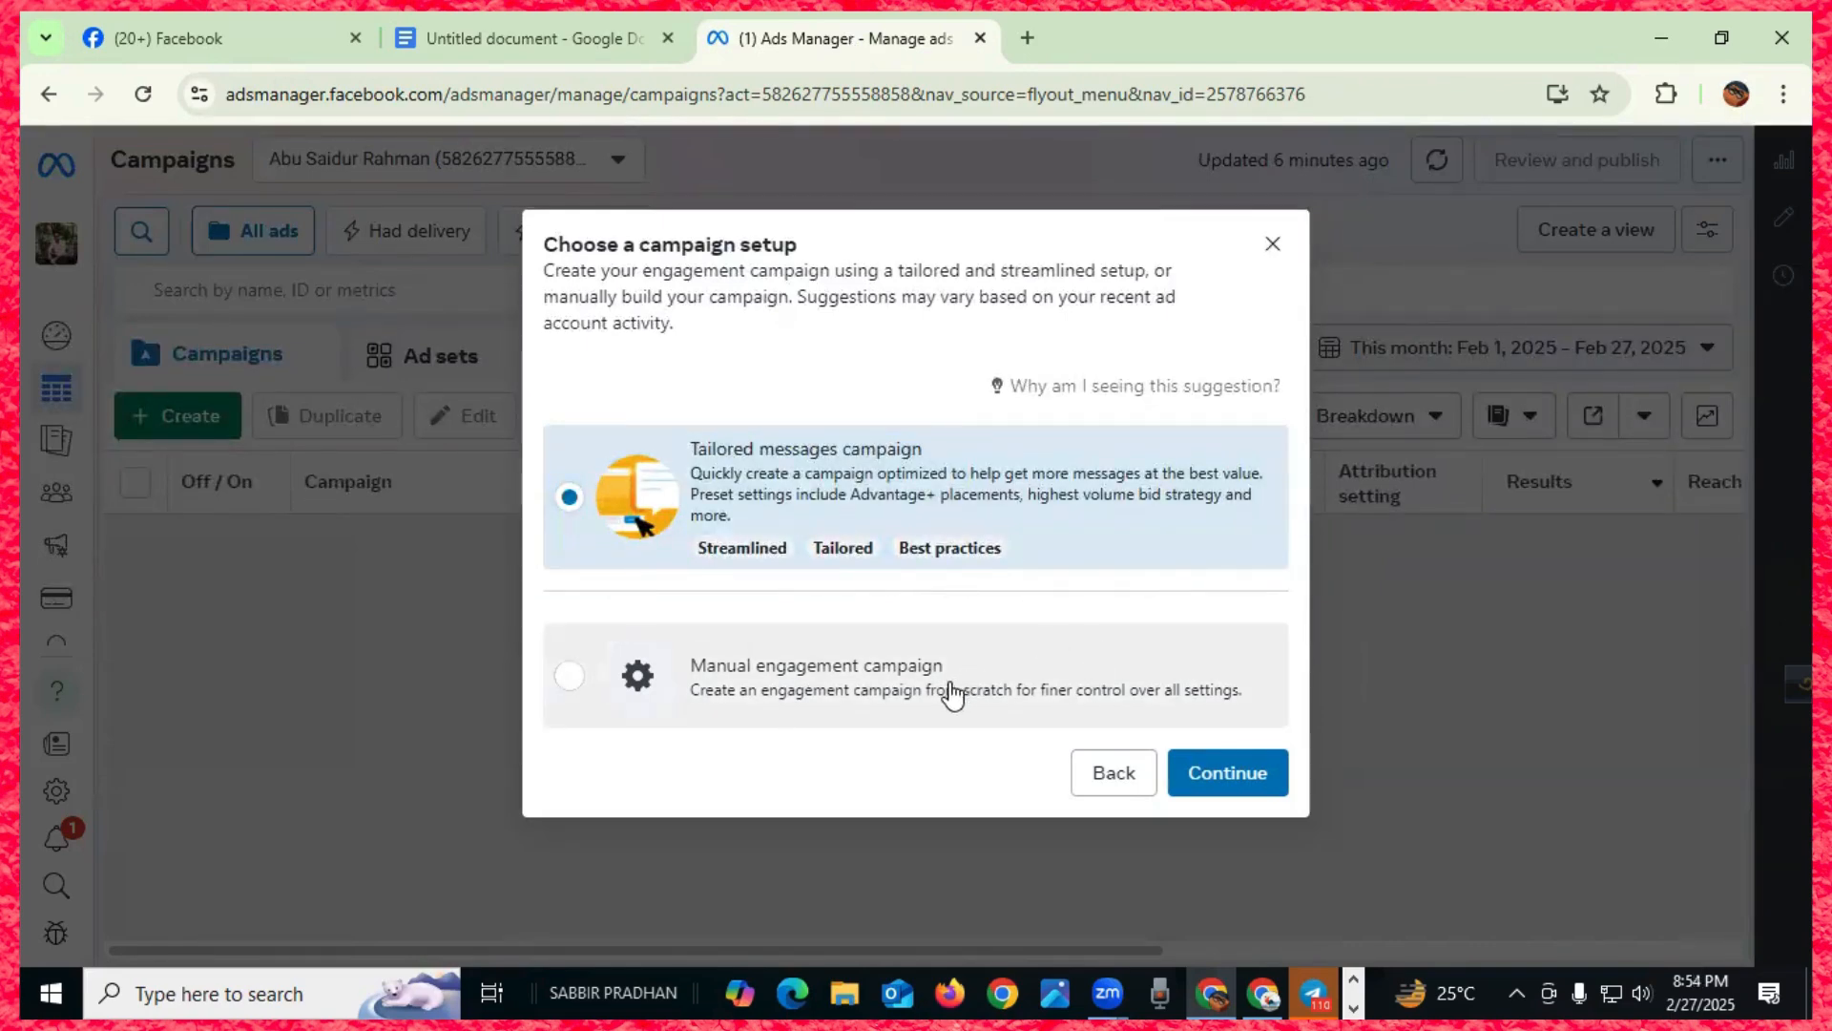
left_click(803, 680)
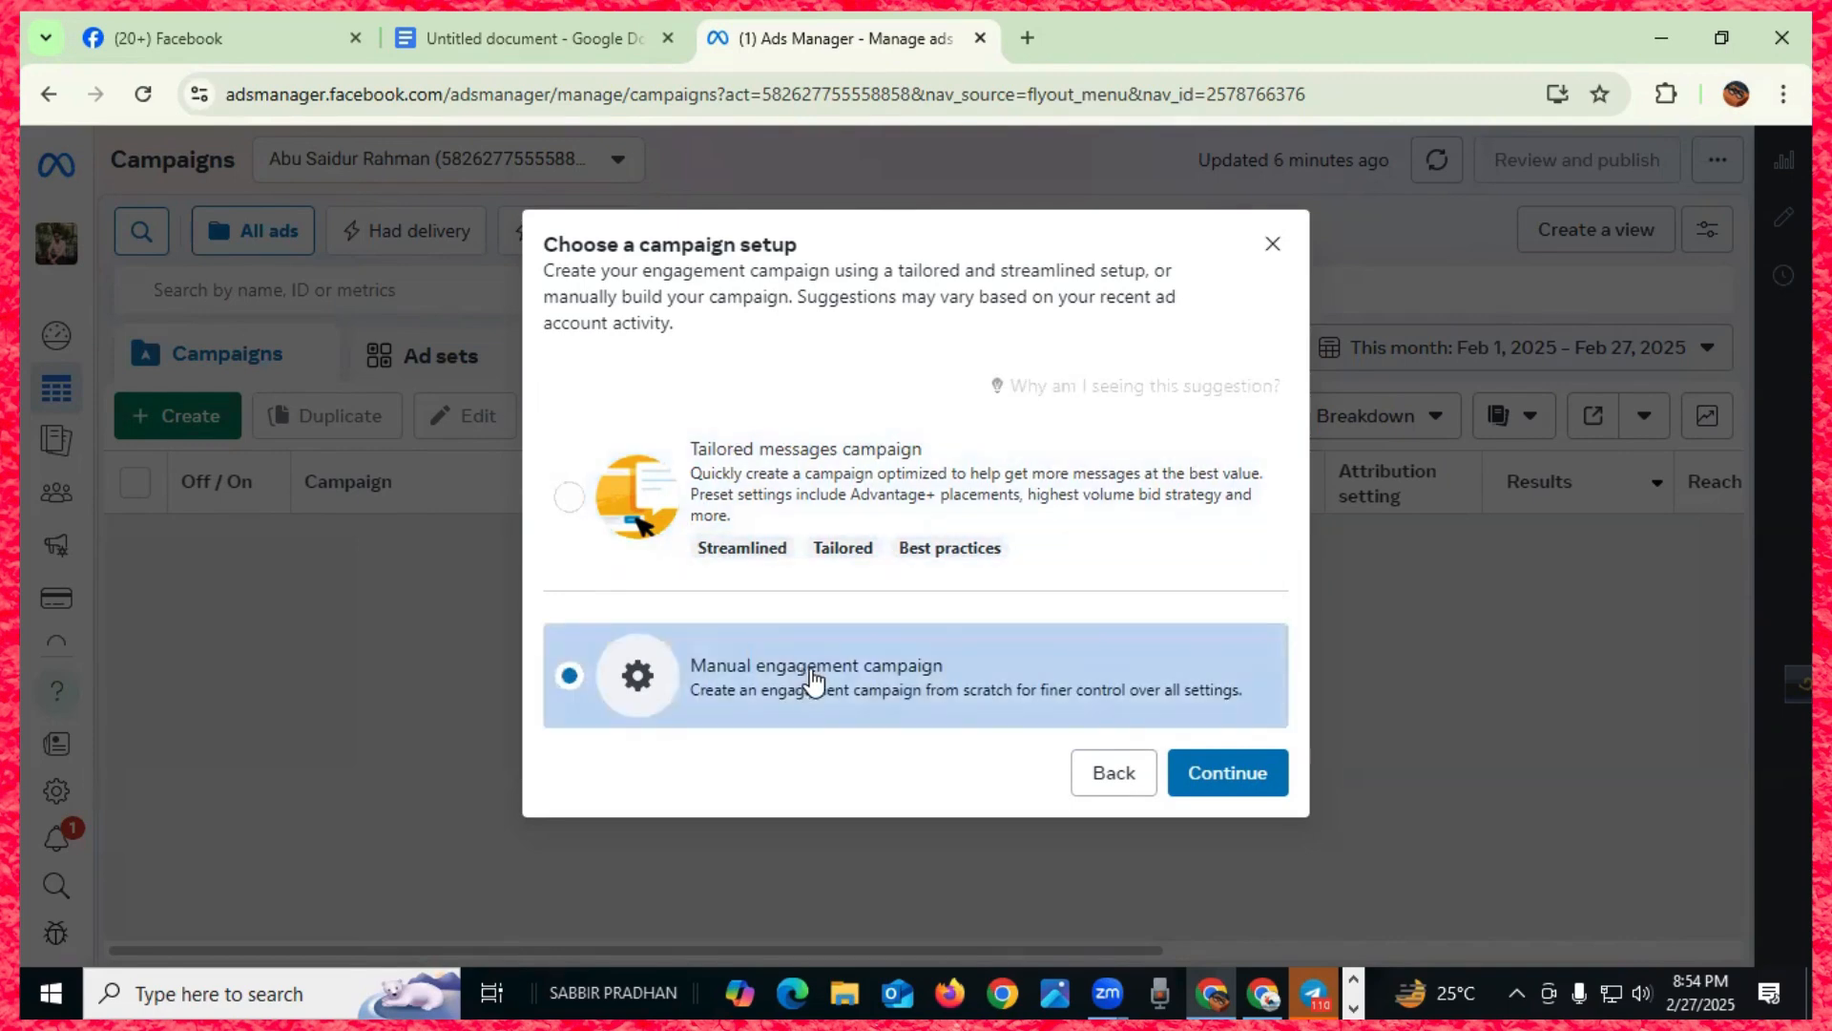
left_click(1229, 771)
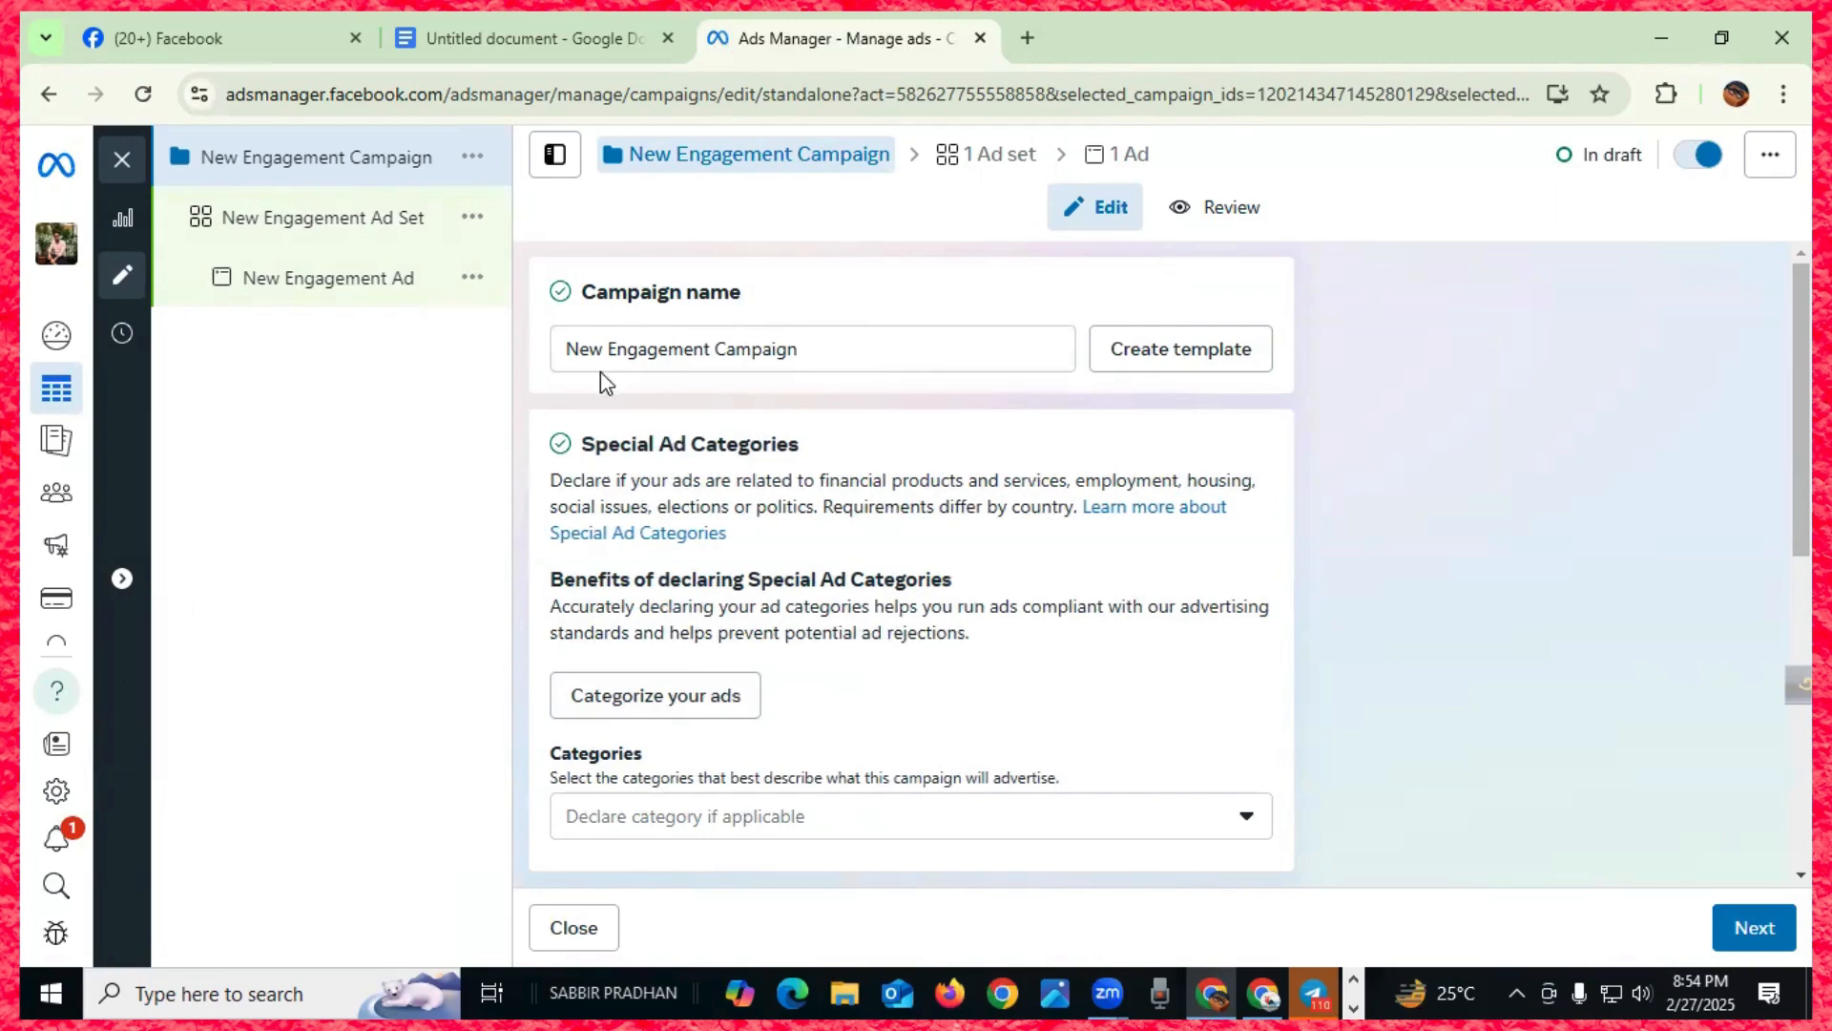
- Clear the default campaign name and enter 'SR epic Panjabi $30' in the Campaign name field
left_click(814, 347)
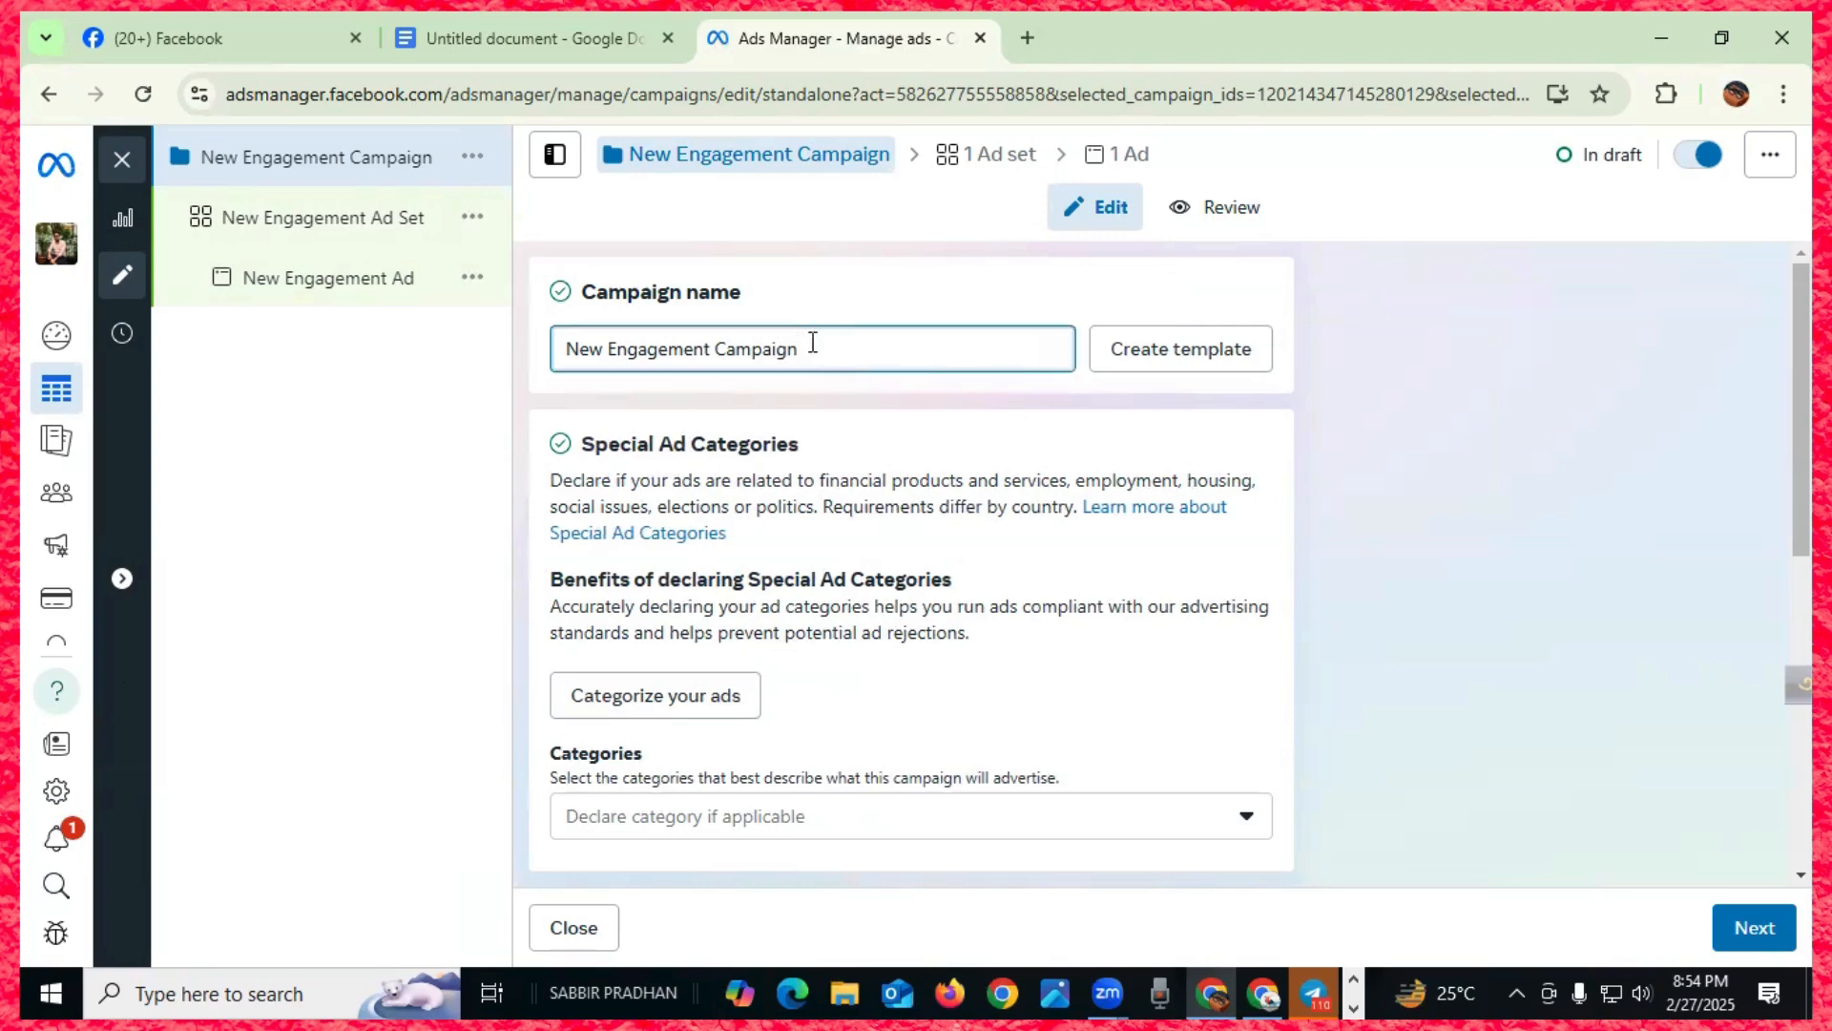
type("one")
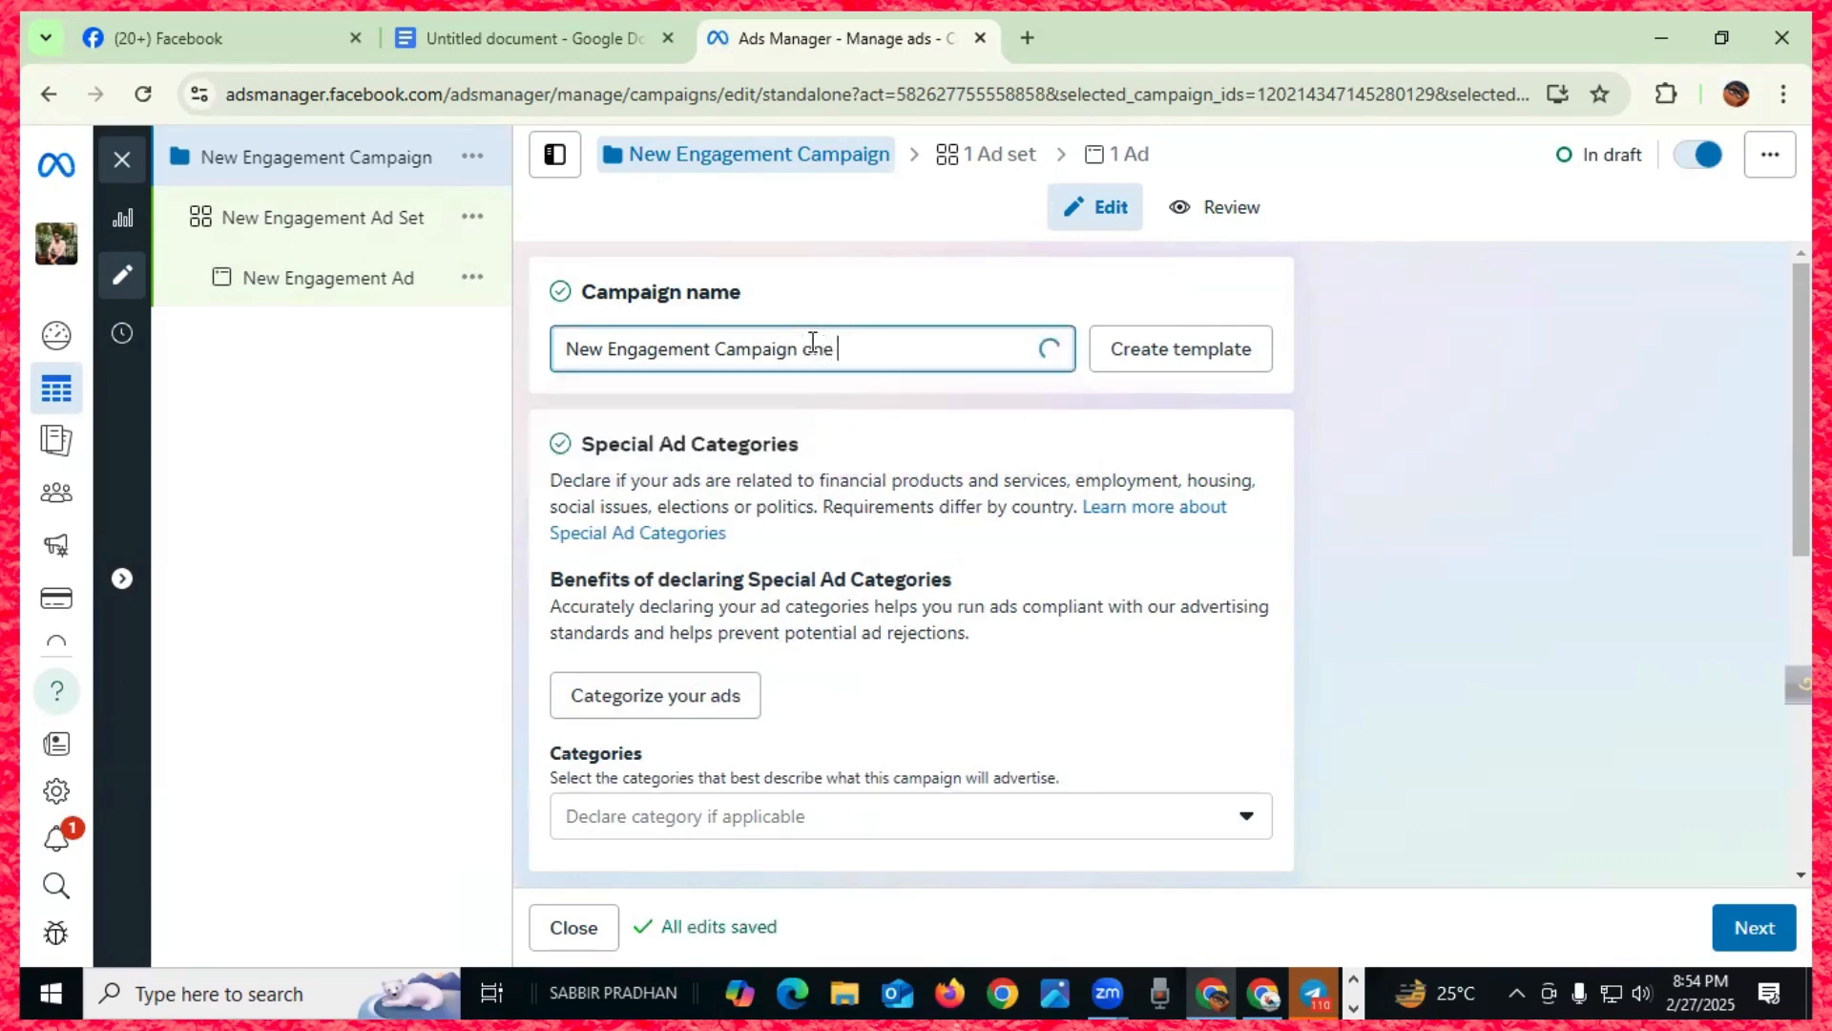
left_click(602, 38)
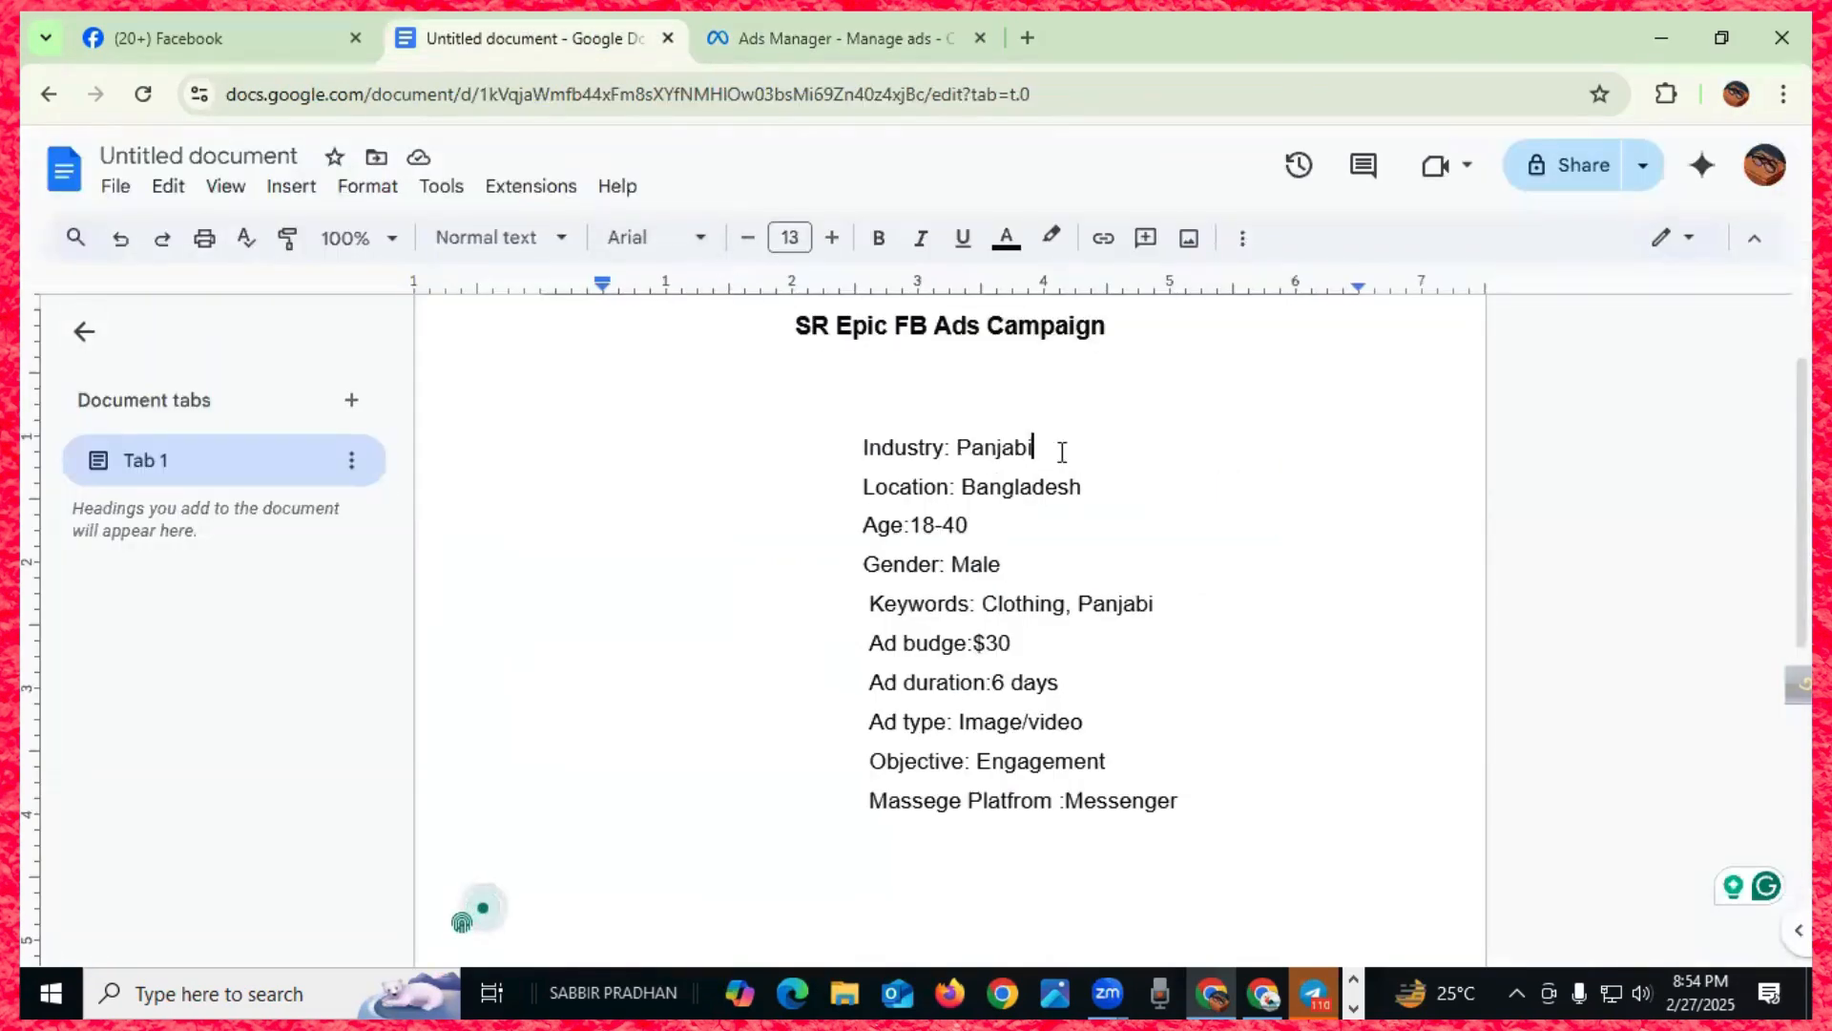
left_click(828, 38)
left_click_drag(855, 348, 566, 356)
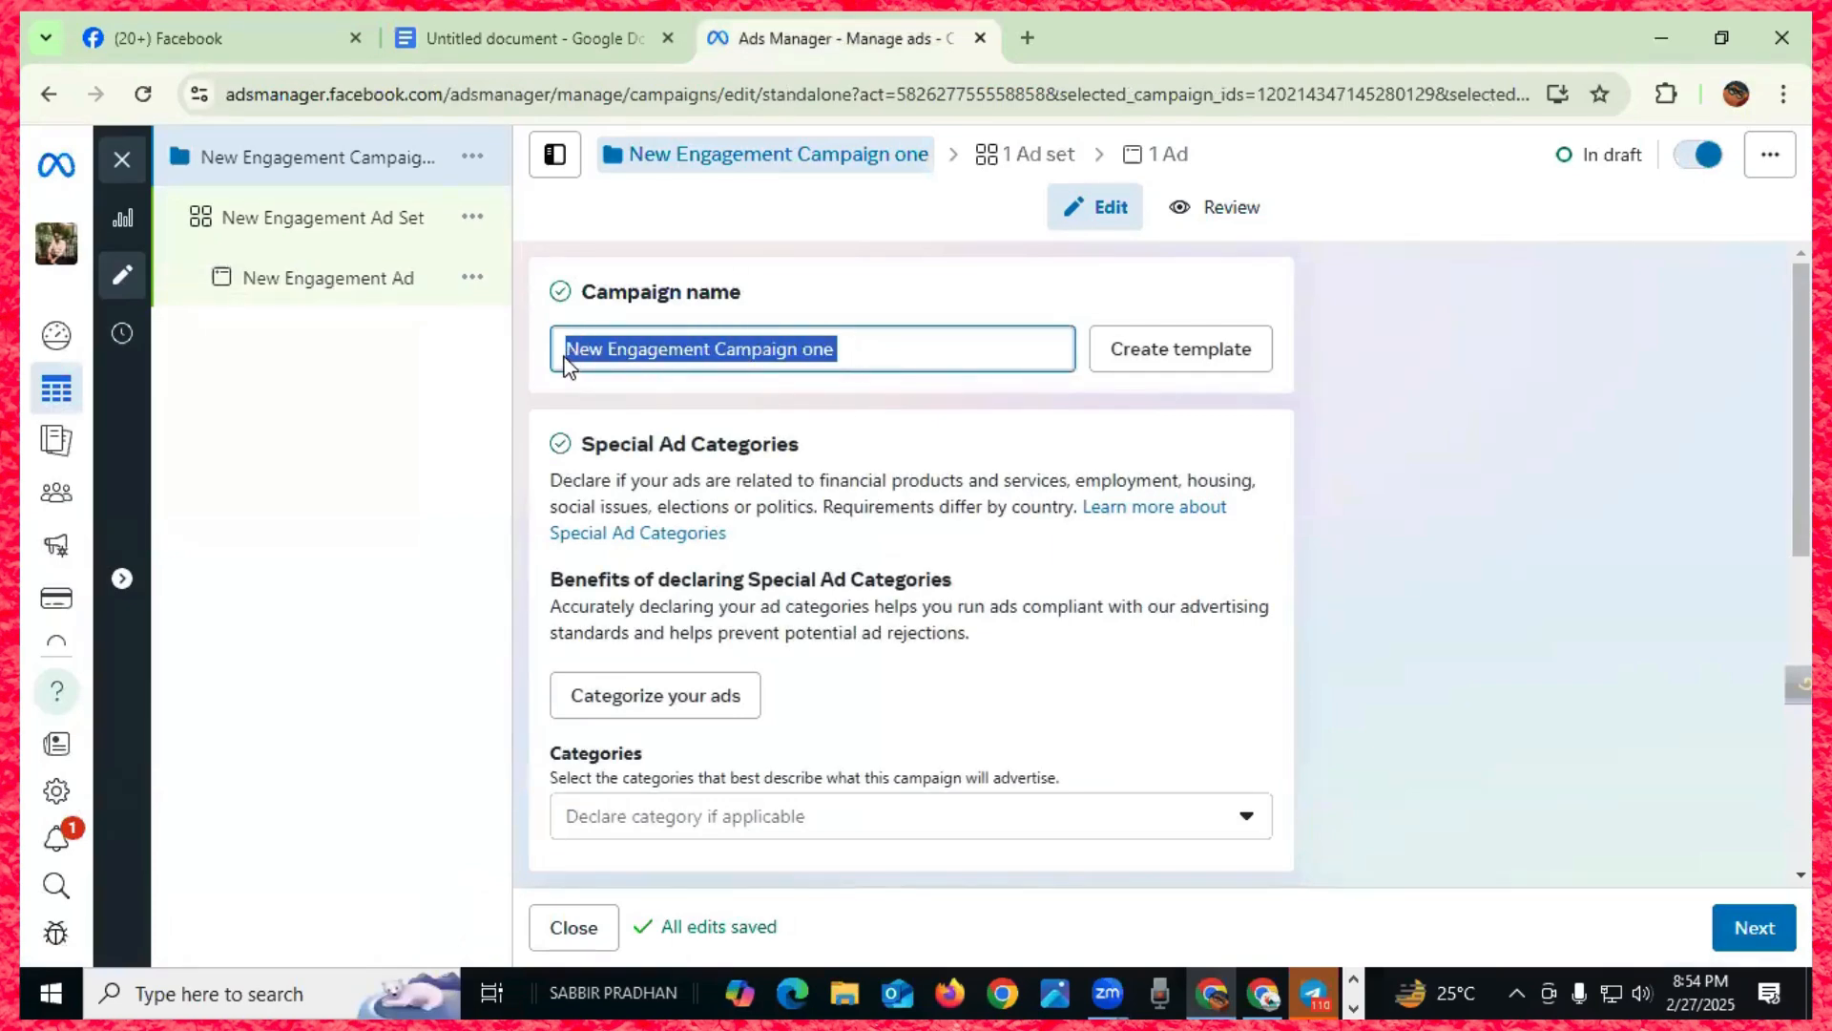
key("BackSpace")
type("SR ")
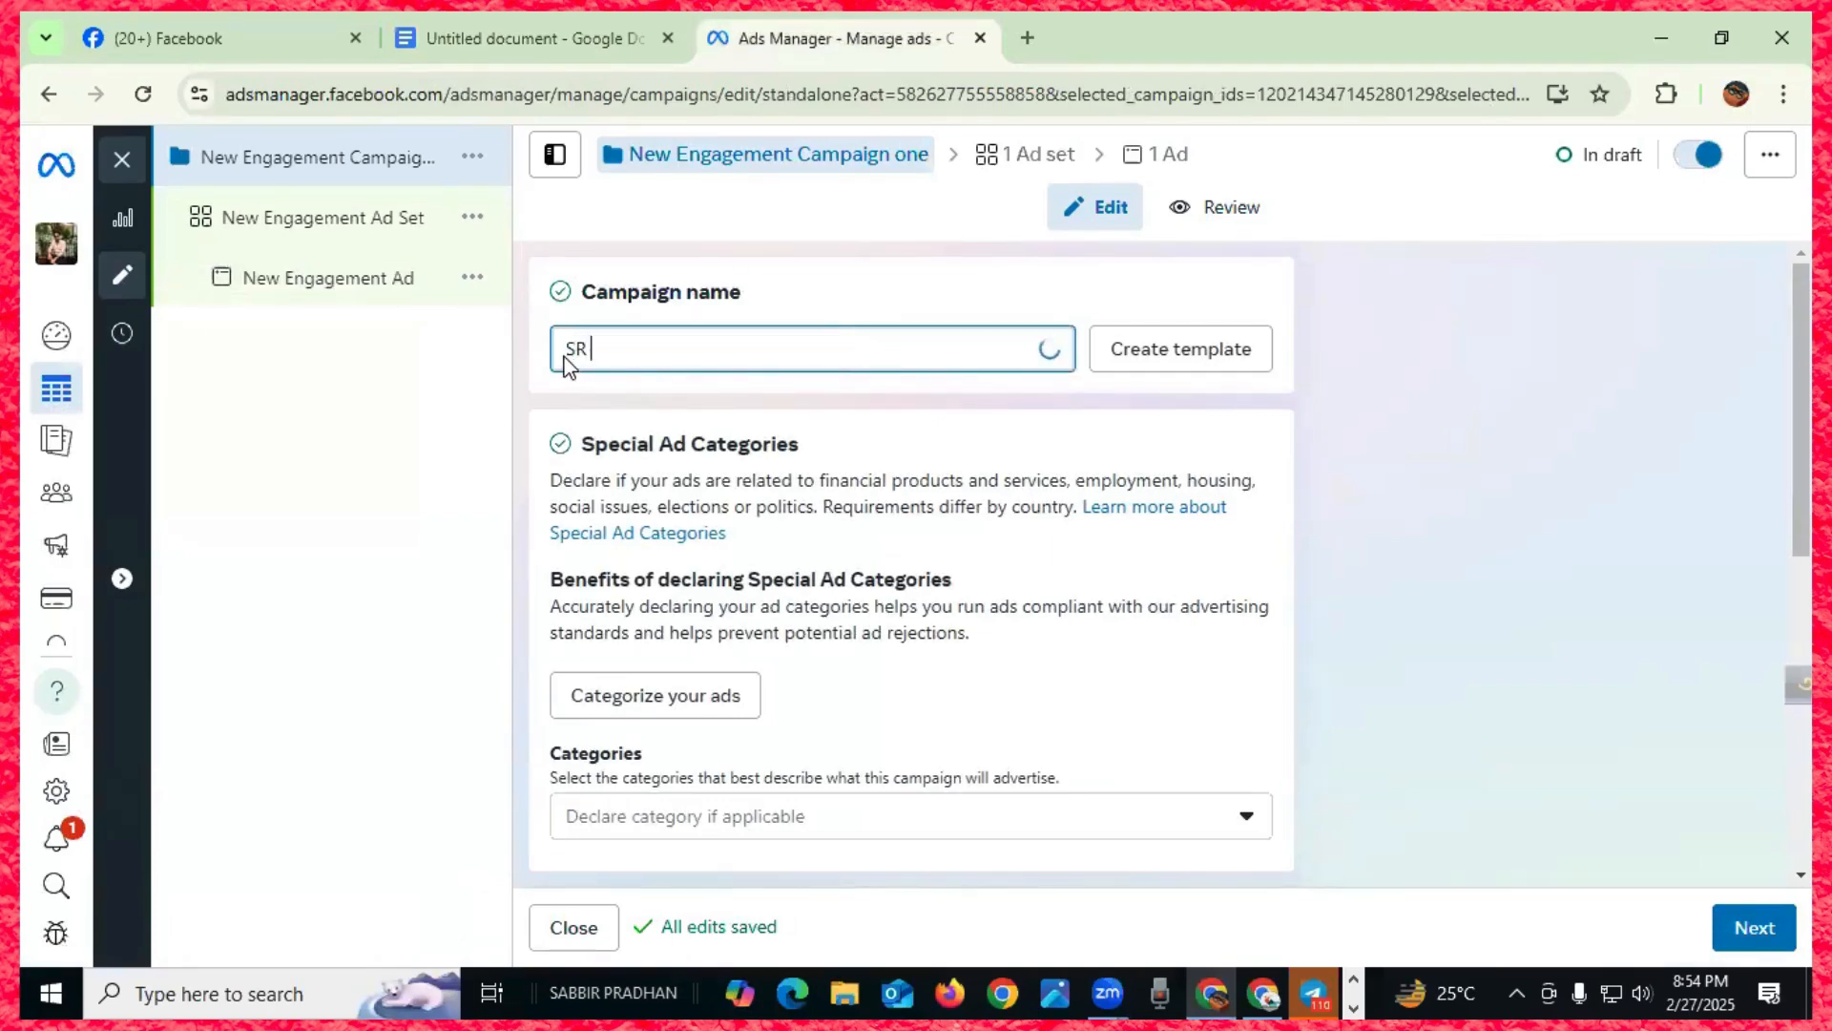
type("epic Panjabi")
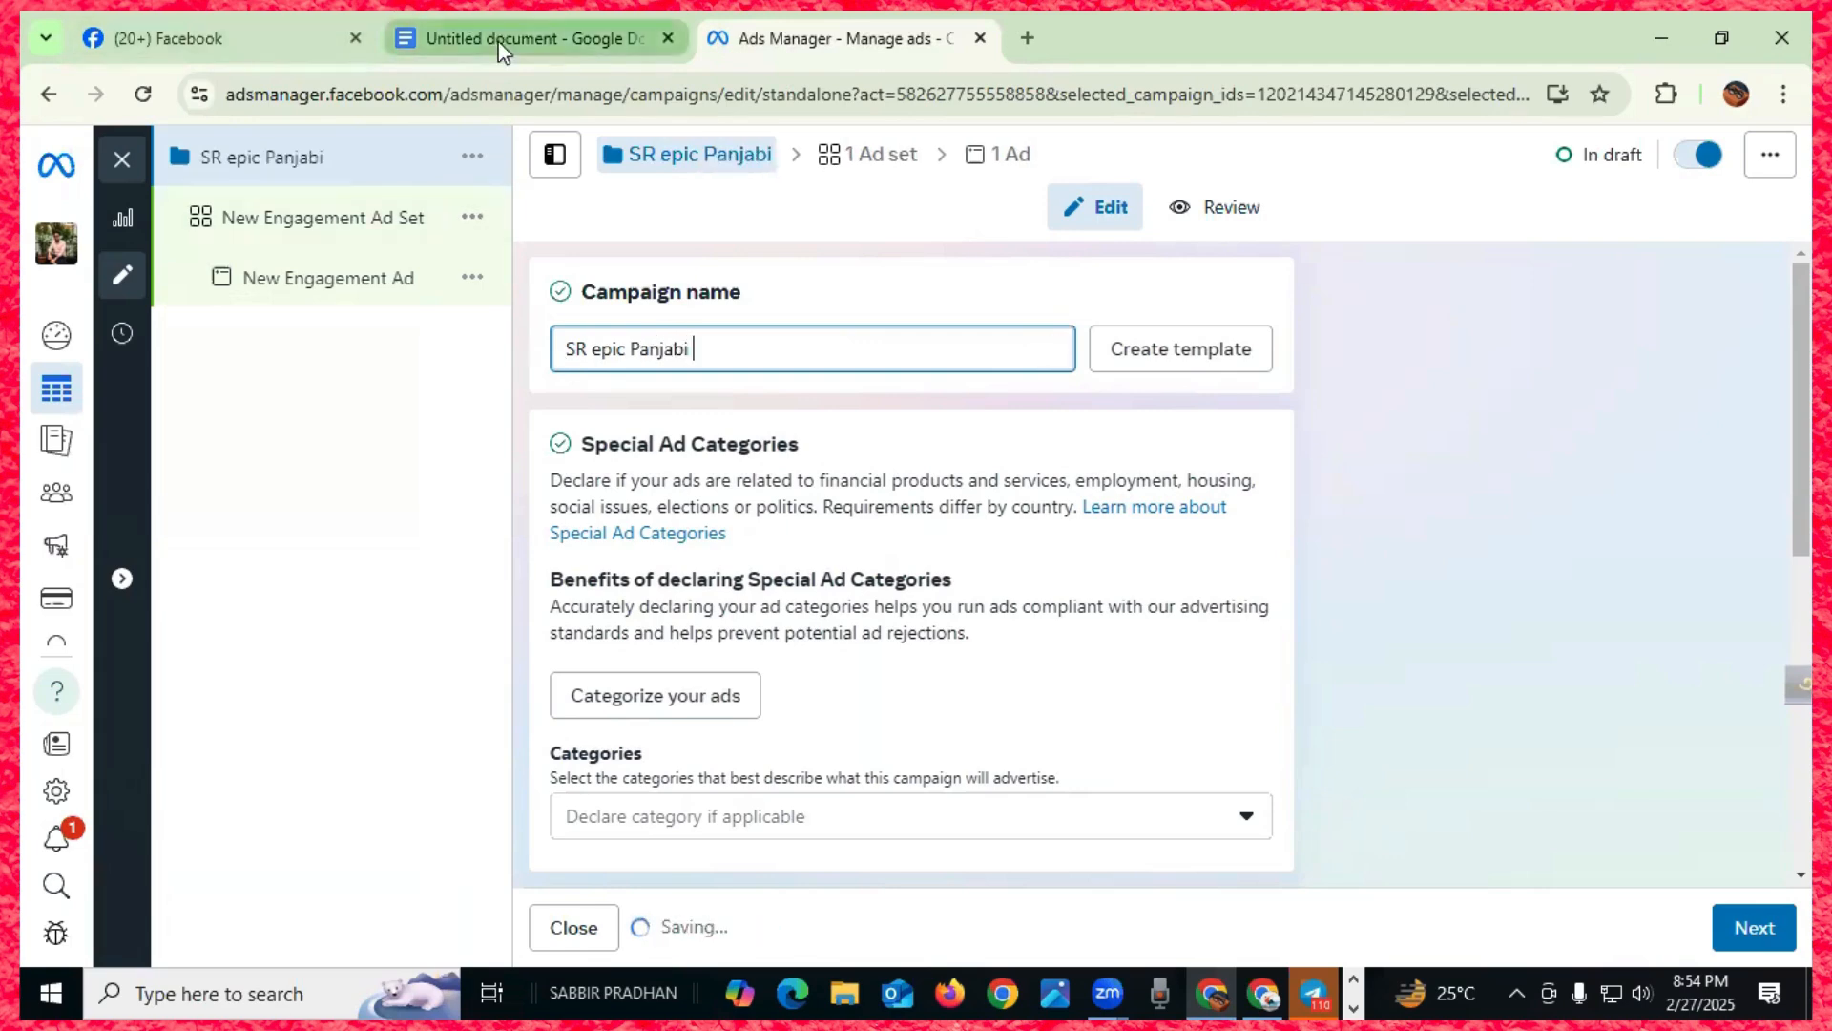
left_click(475, 24)
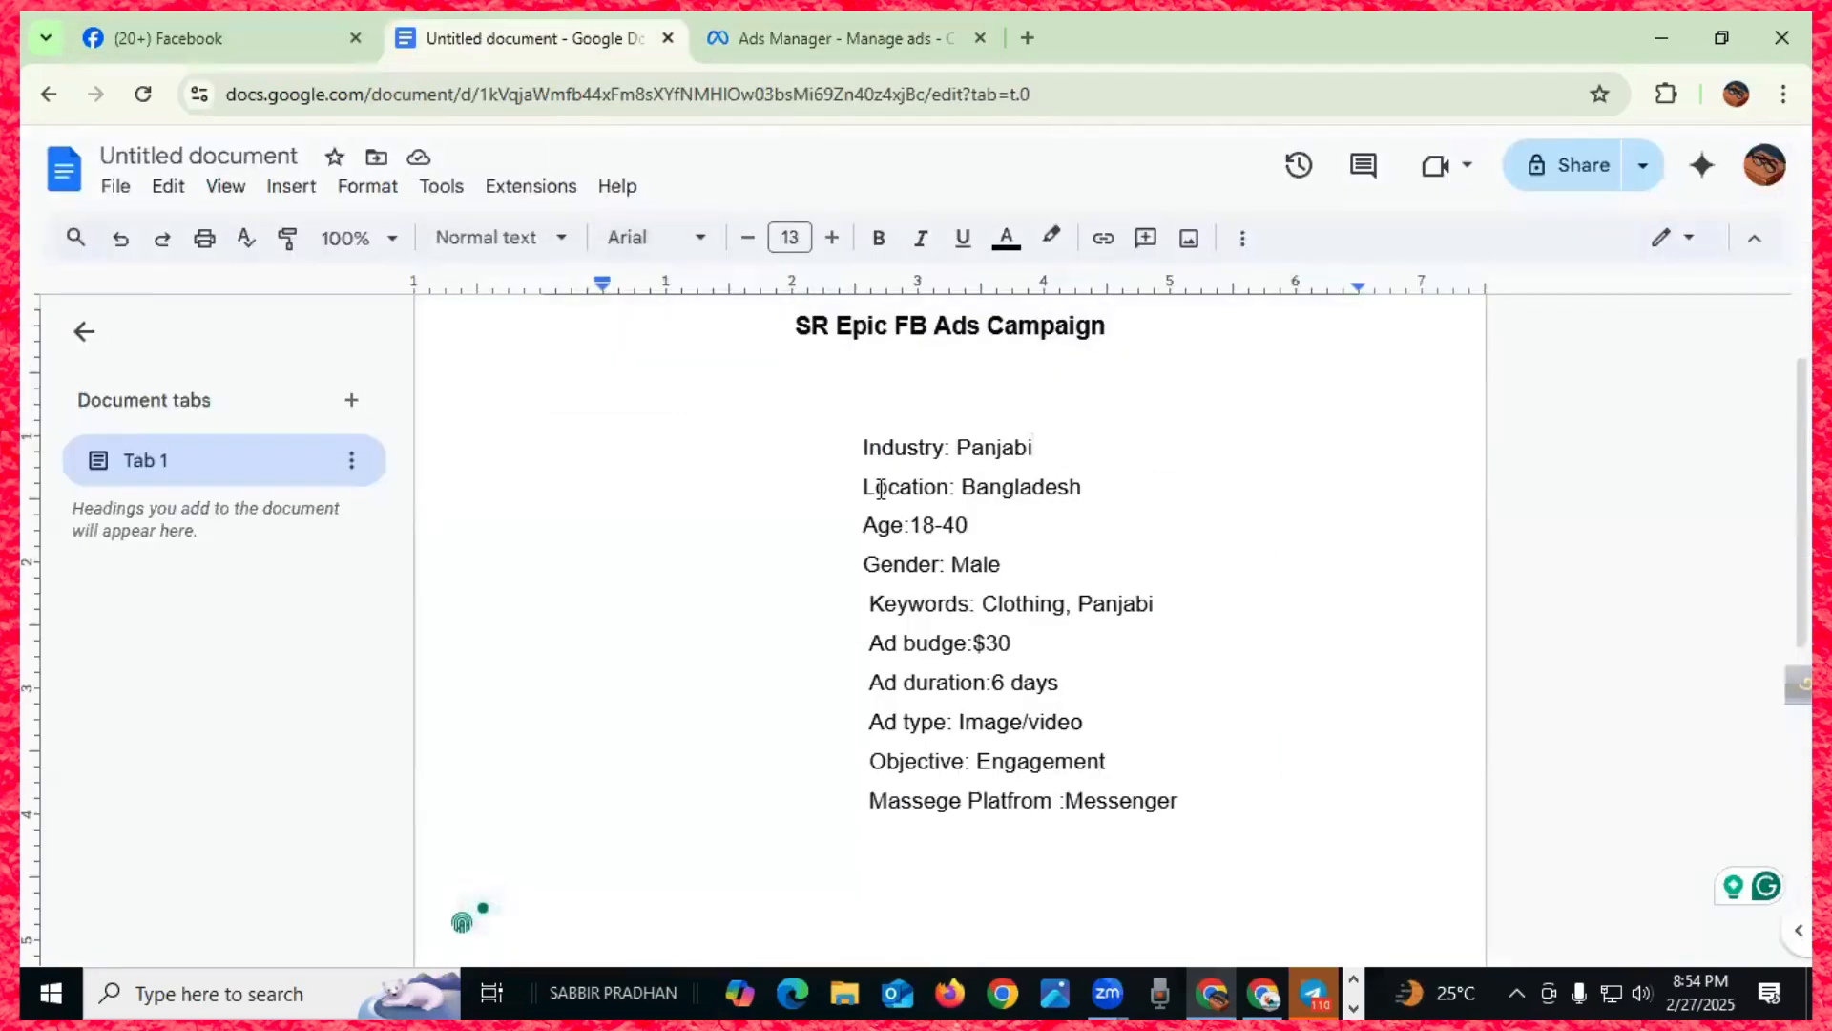
left_click(821, 41)
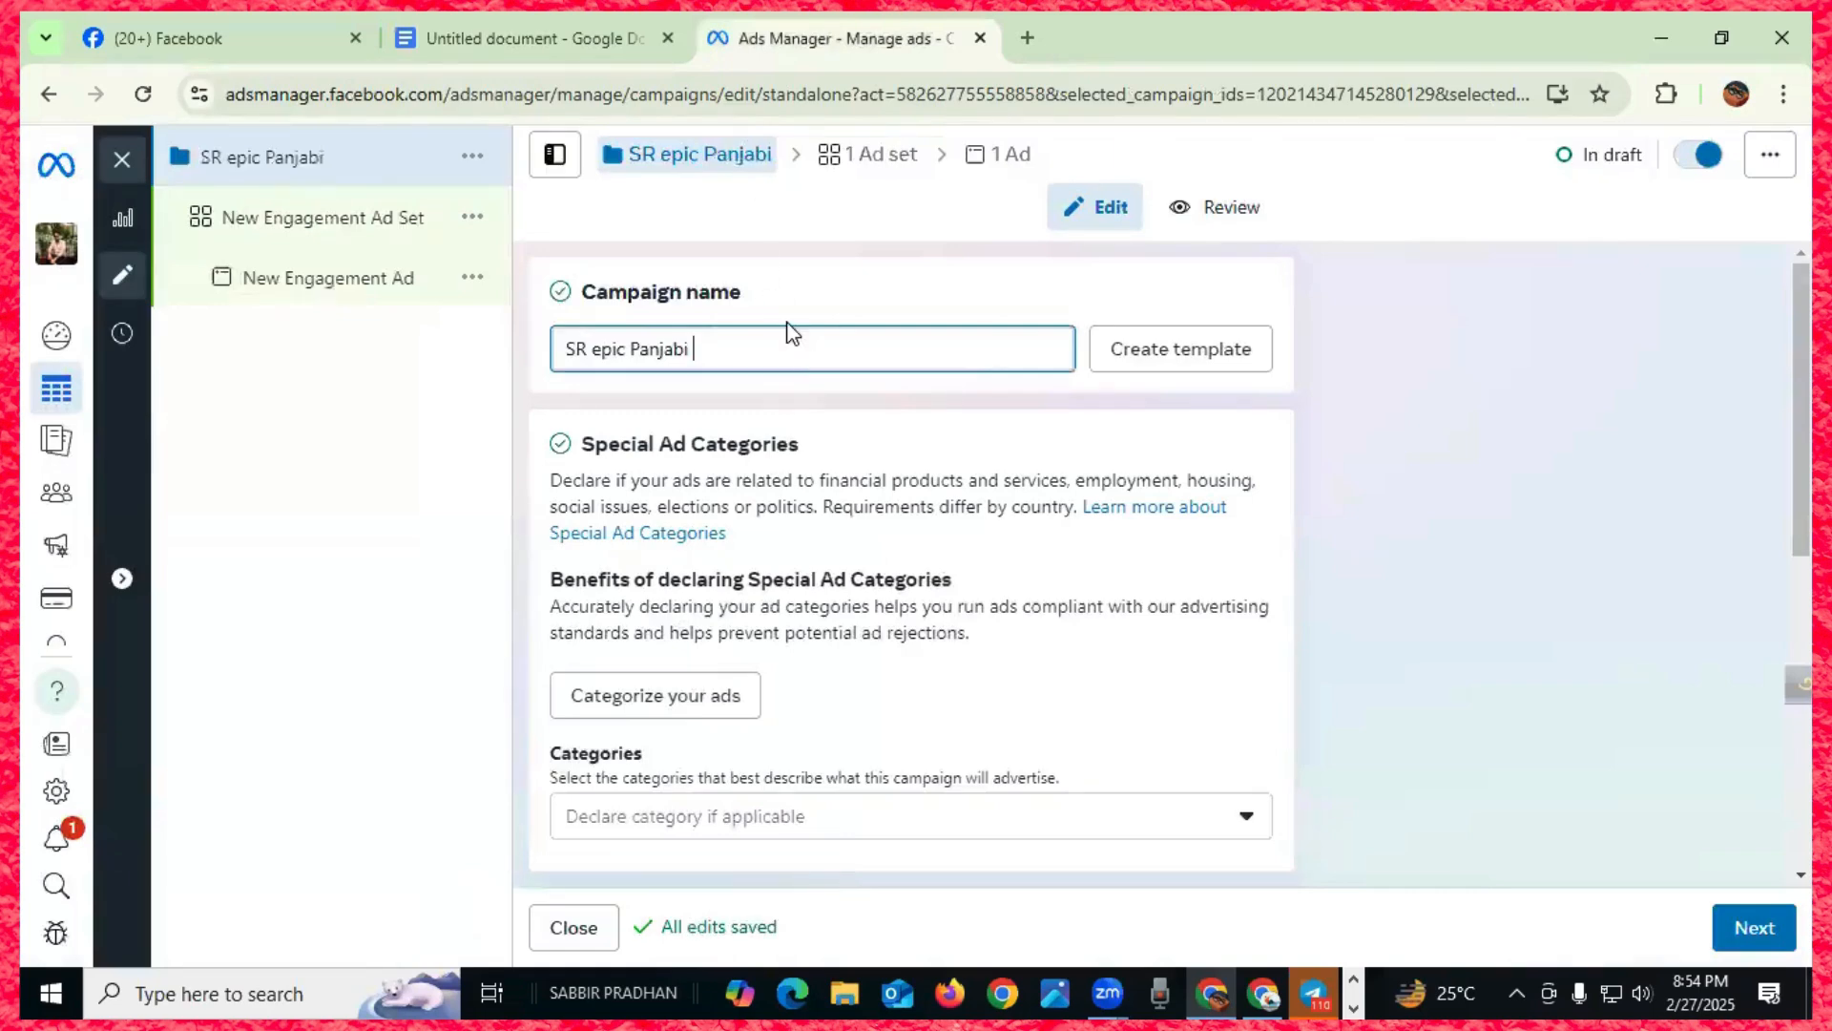
type("$30")
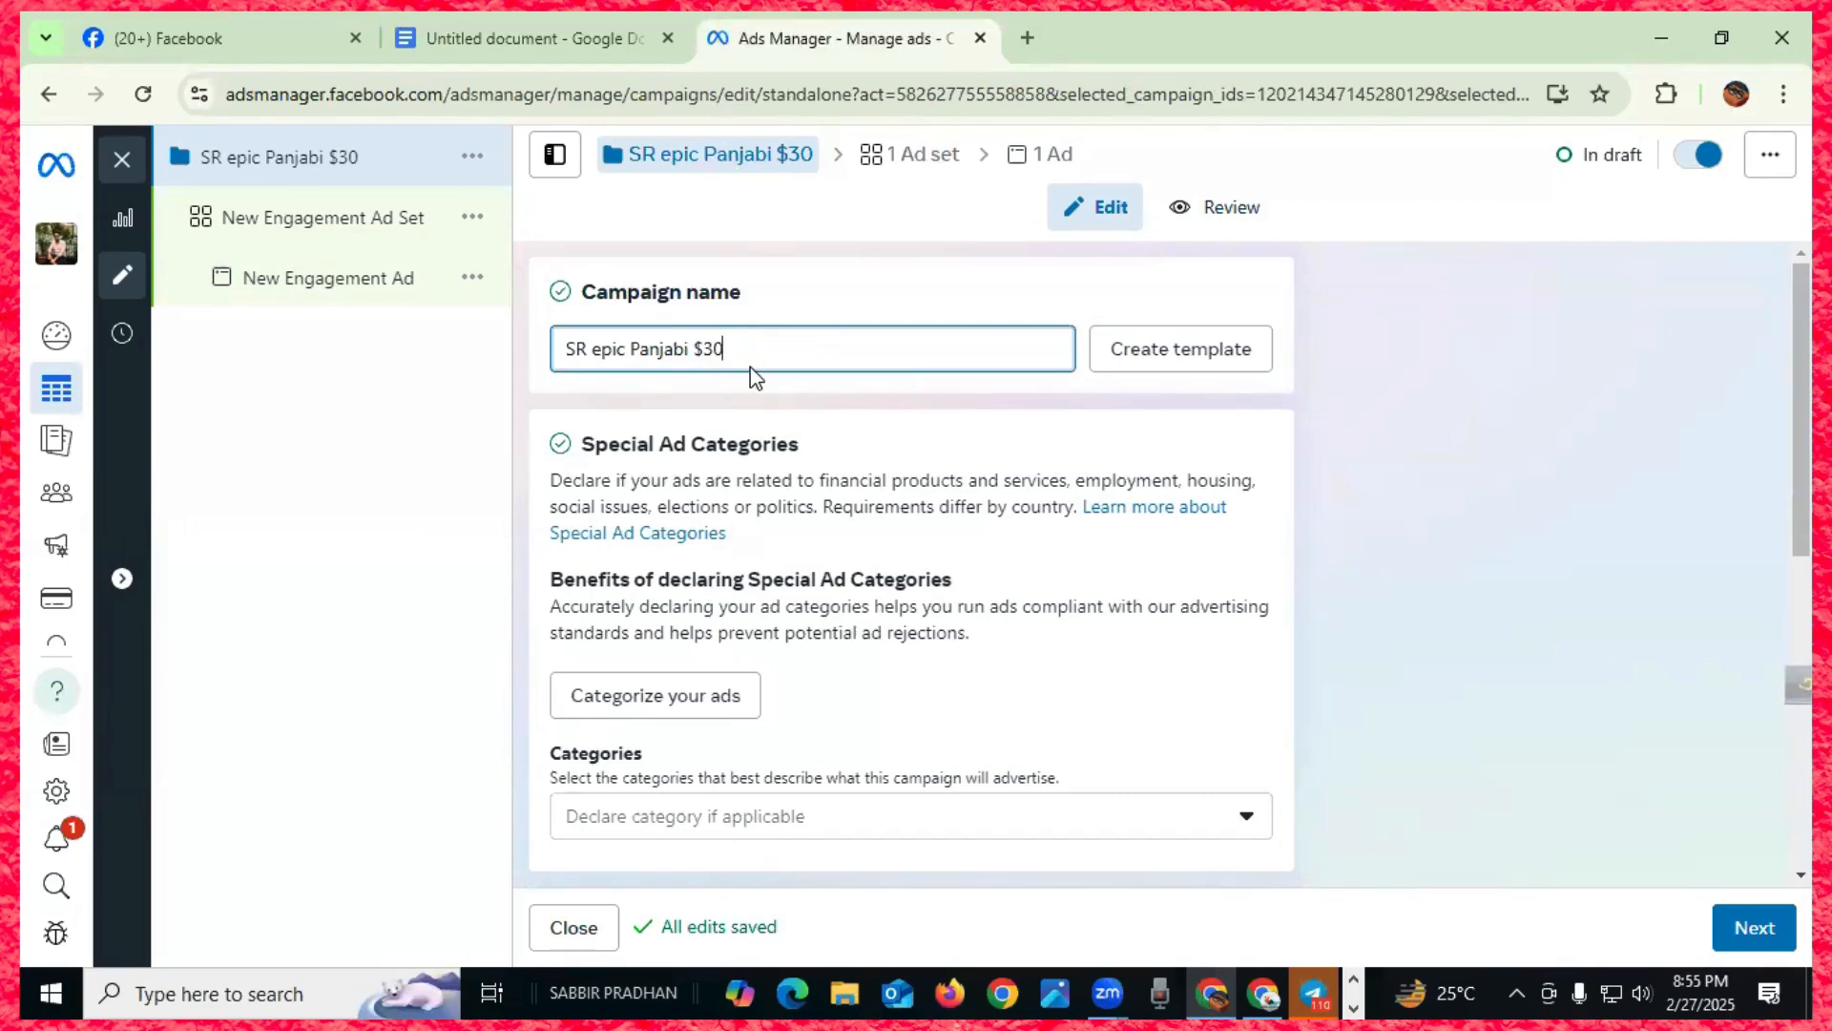
- Open the Special Ad Categories list and review it without choosing a category
scroll(750, 366, "down", 1)
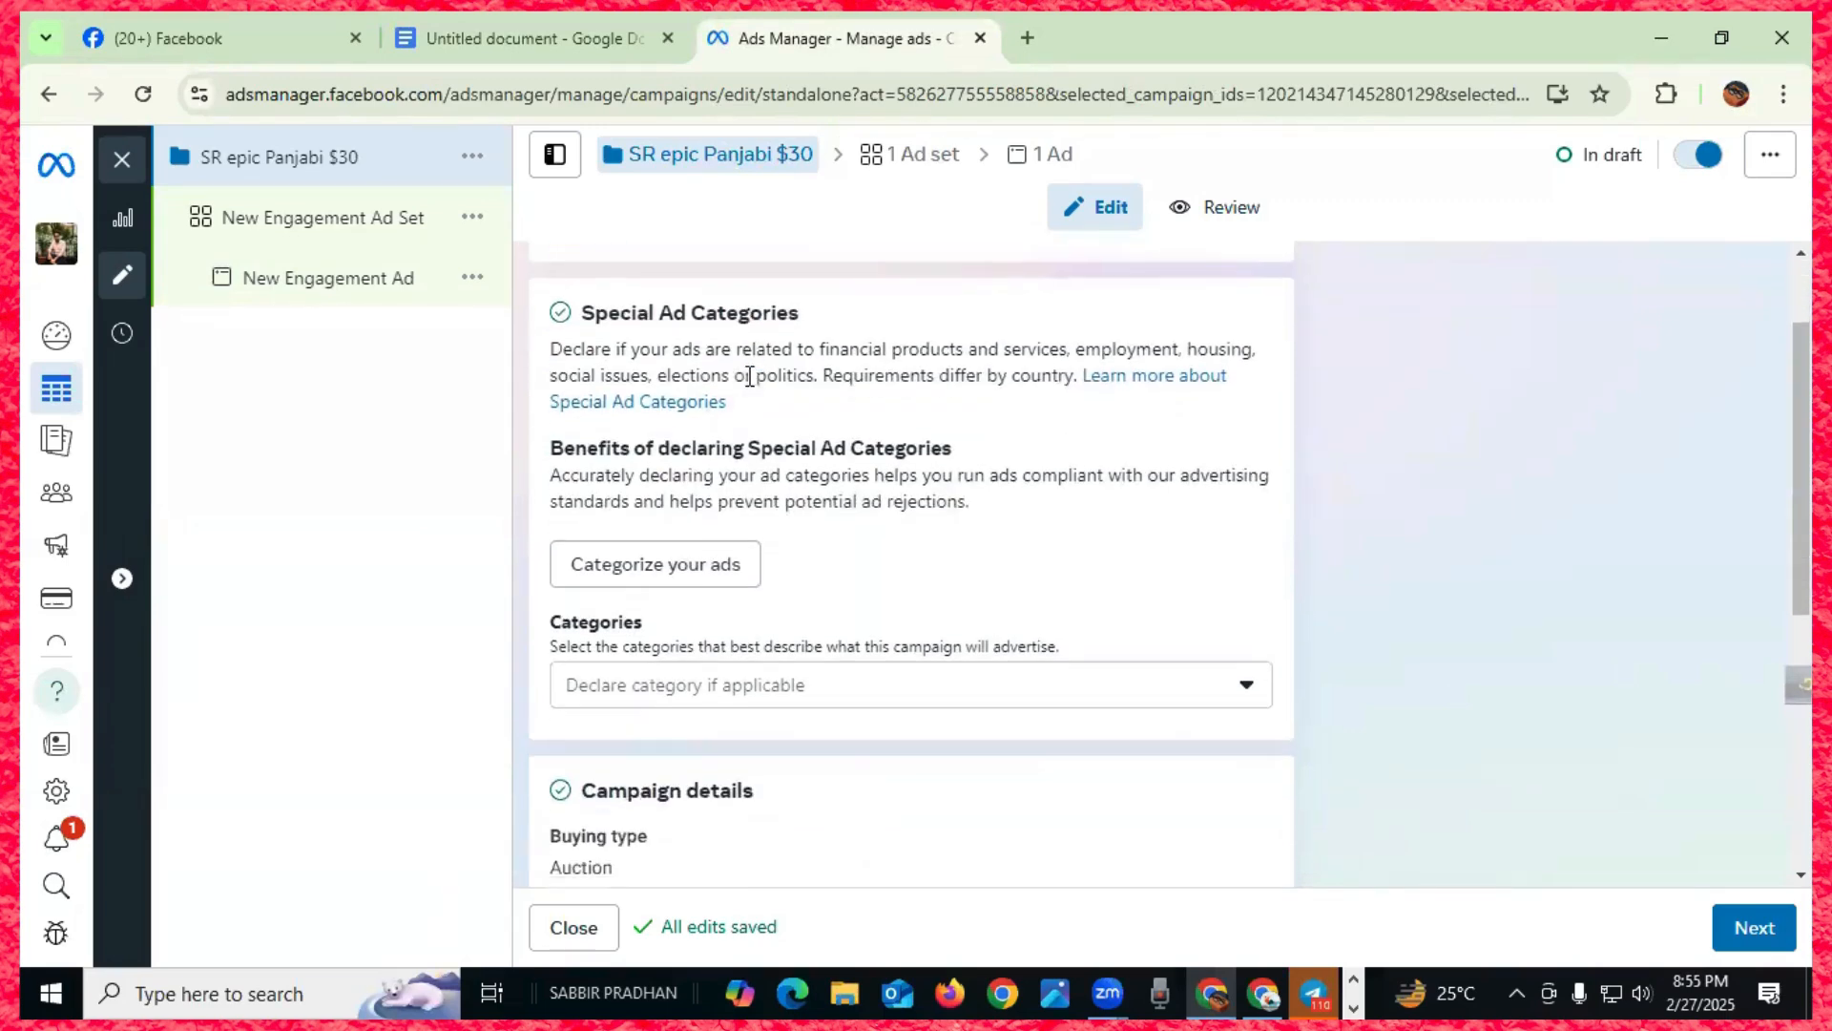
scroll(839, 344, "down", 1)
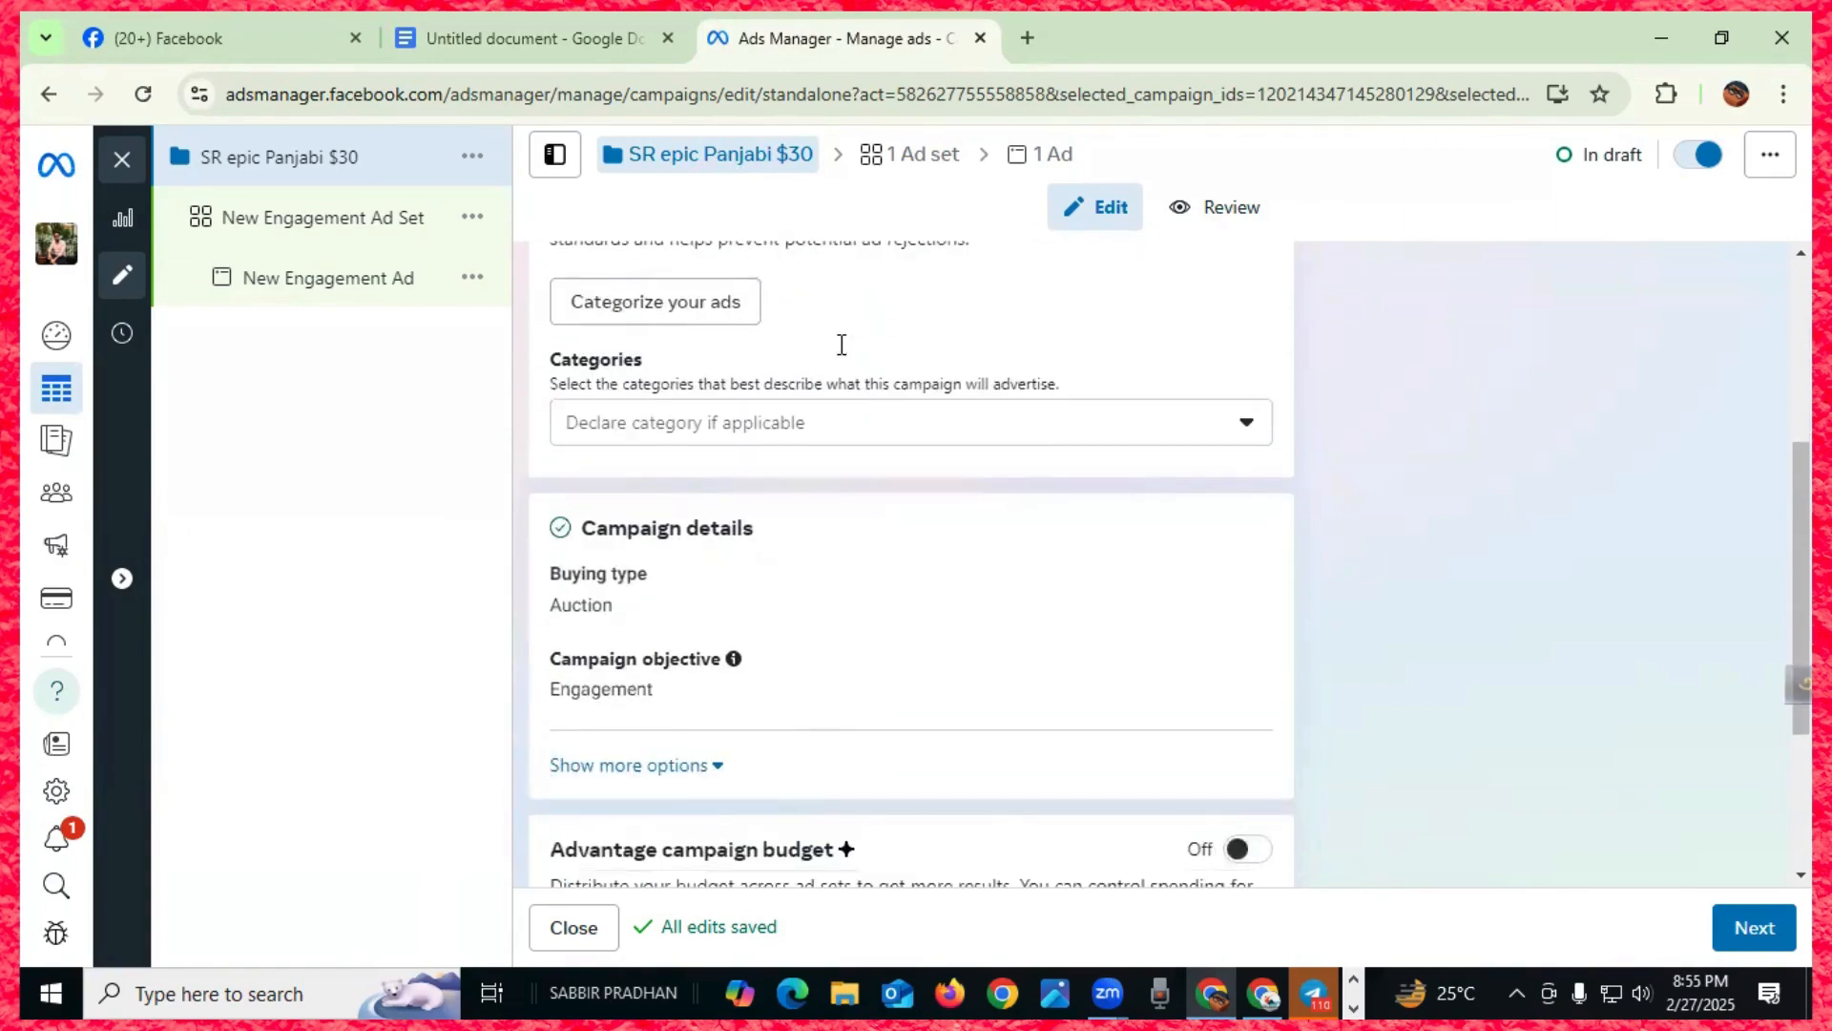
scroll(840, 382, "up", 3)
scroll(795, 481, "down", 2)
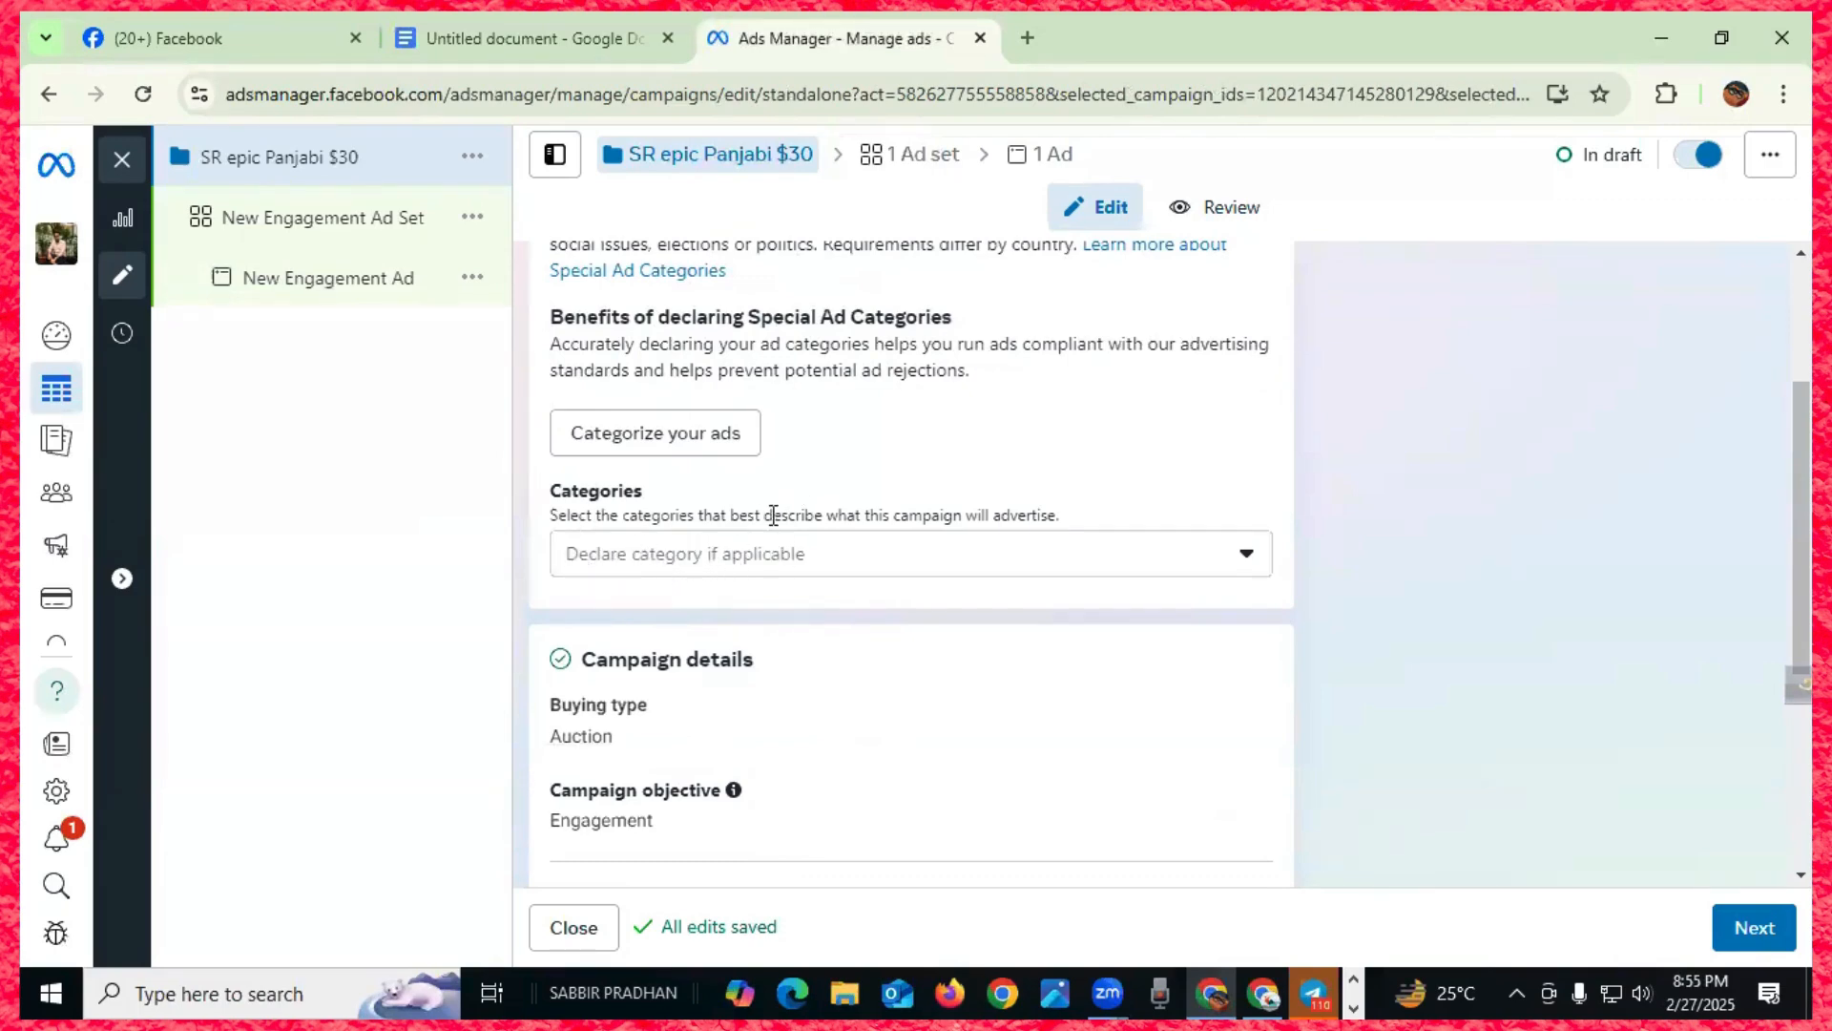
left_click(1246, 555)
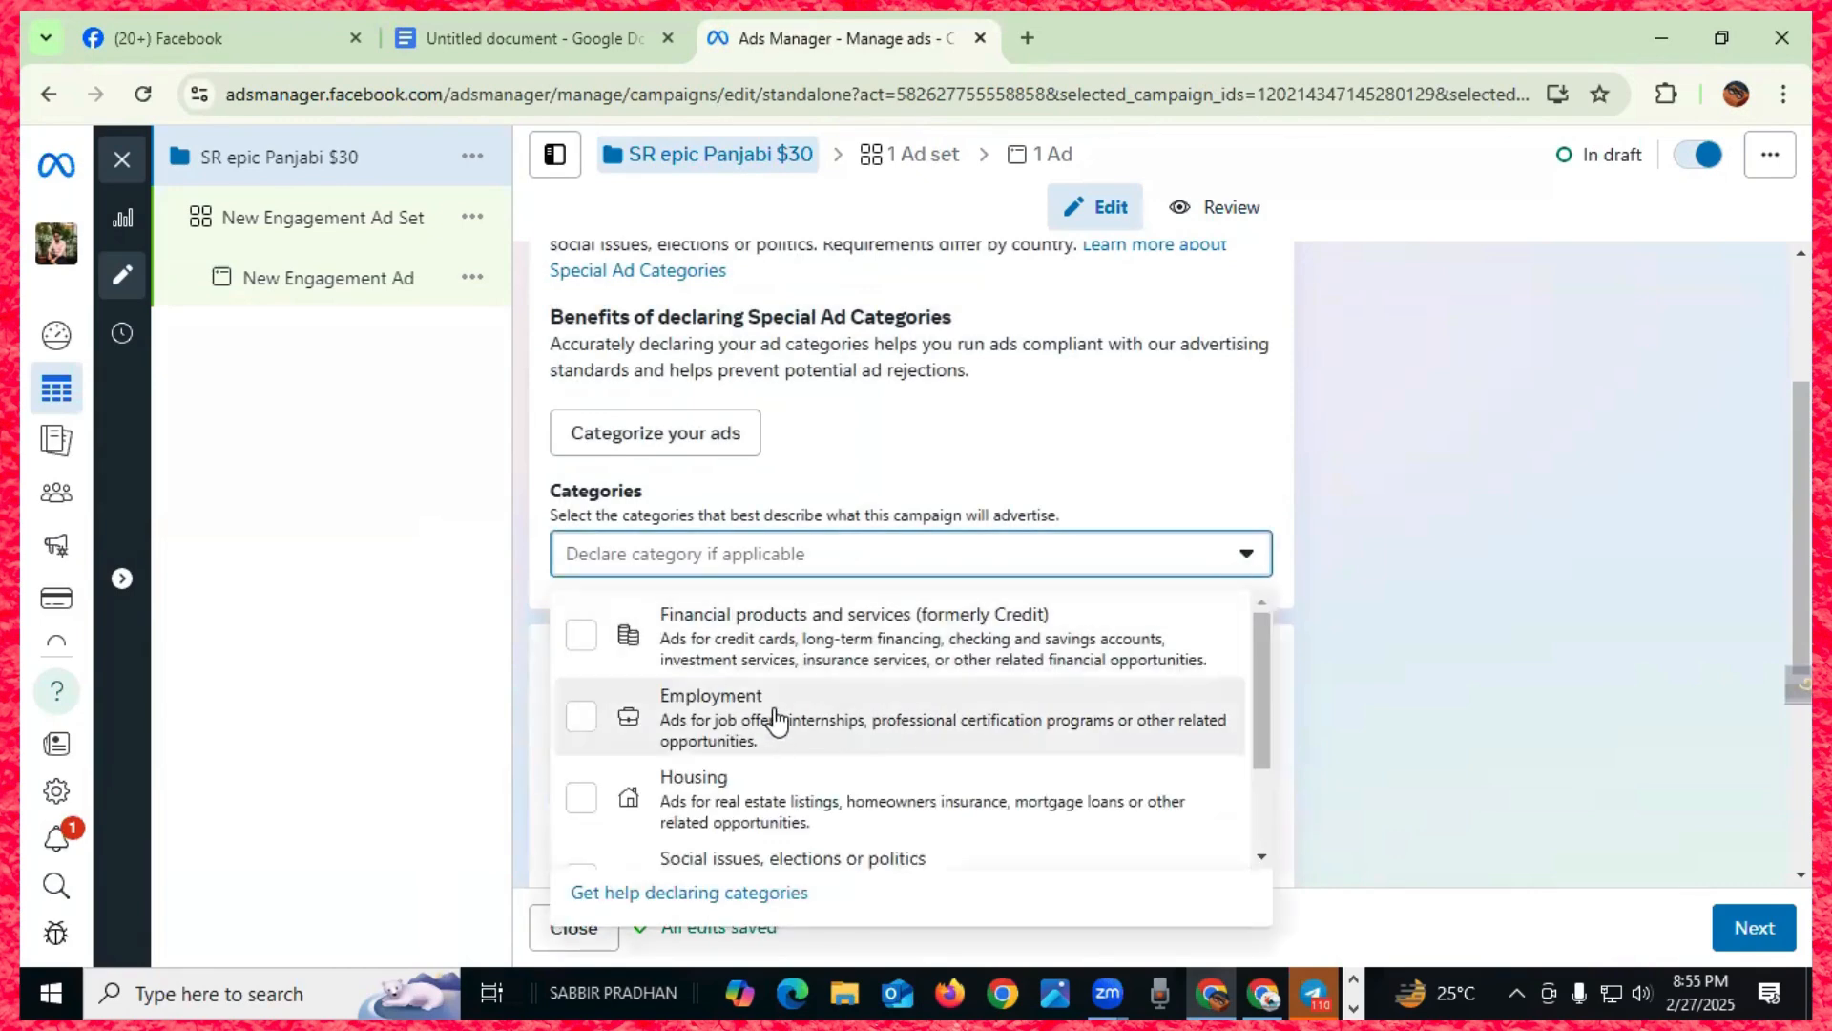
scroll(778, 721, "down", 3)
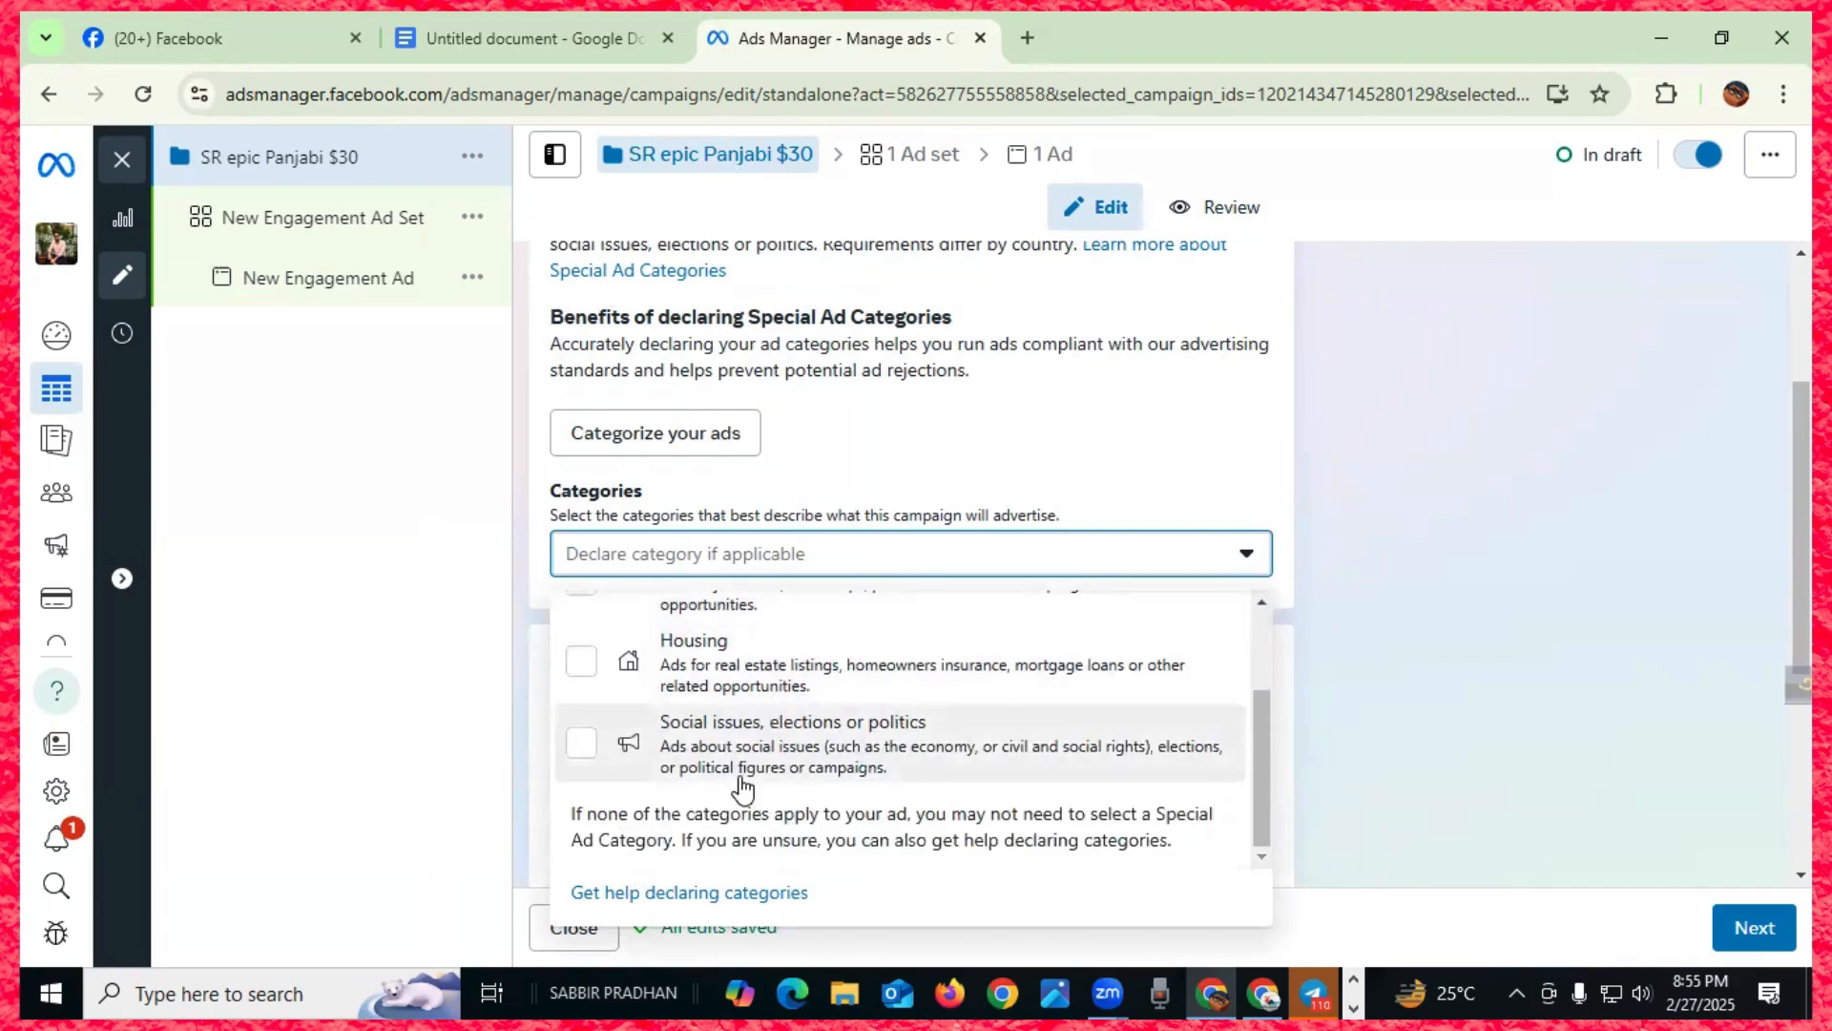
scroll(737, 777, "up", 3)
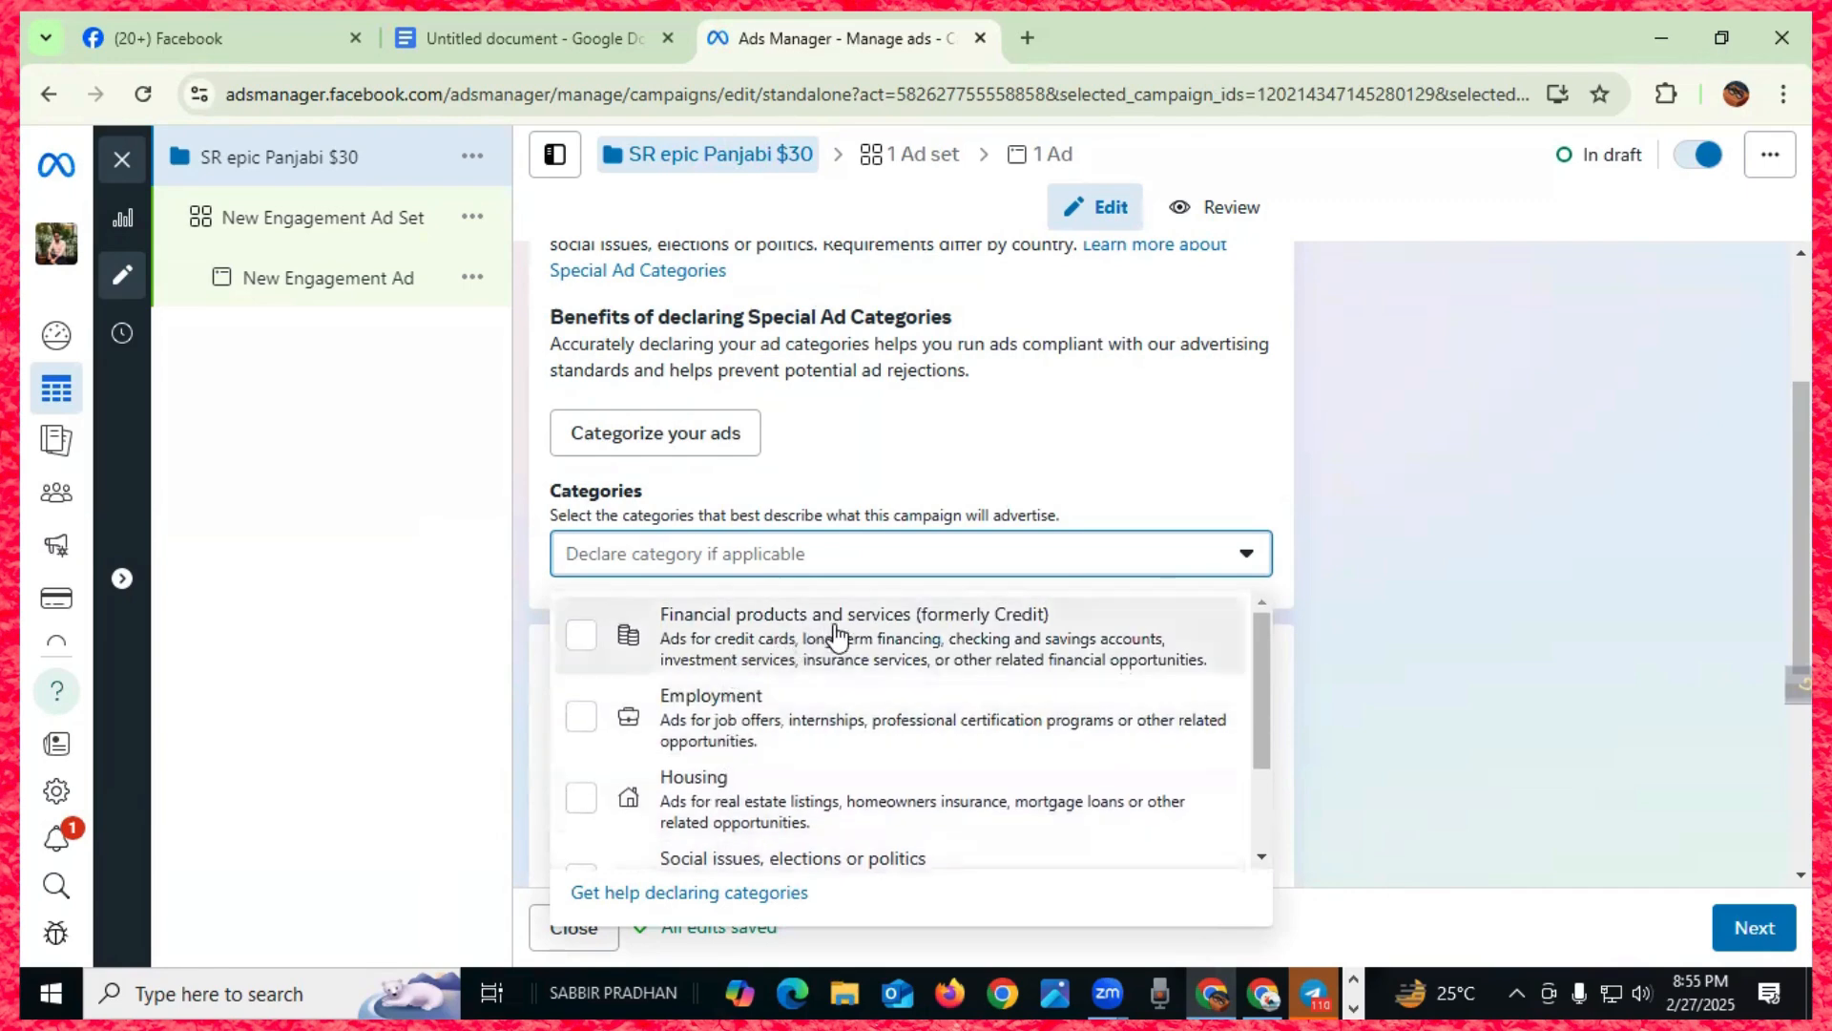
scroll(1016, 654, "down", 2)
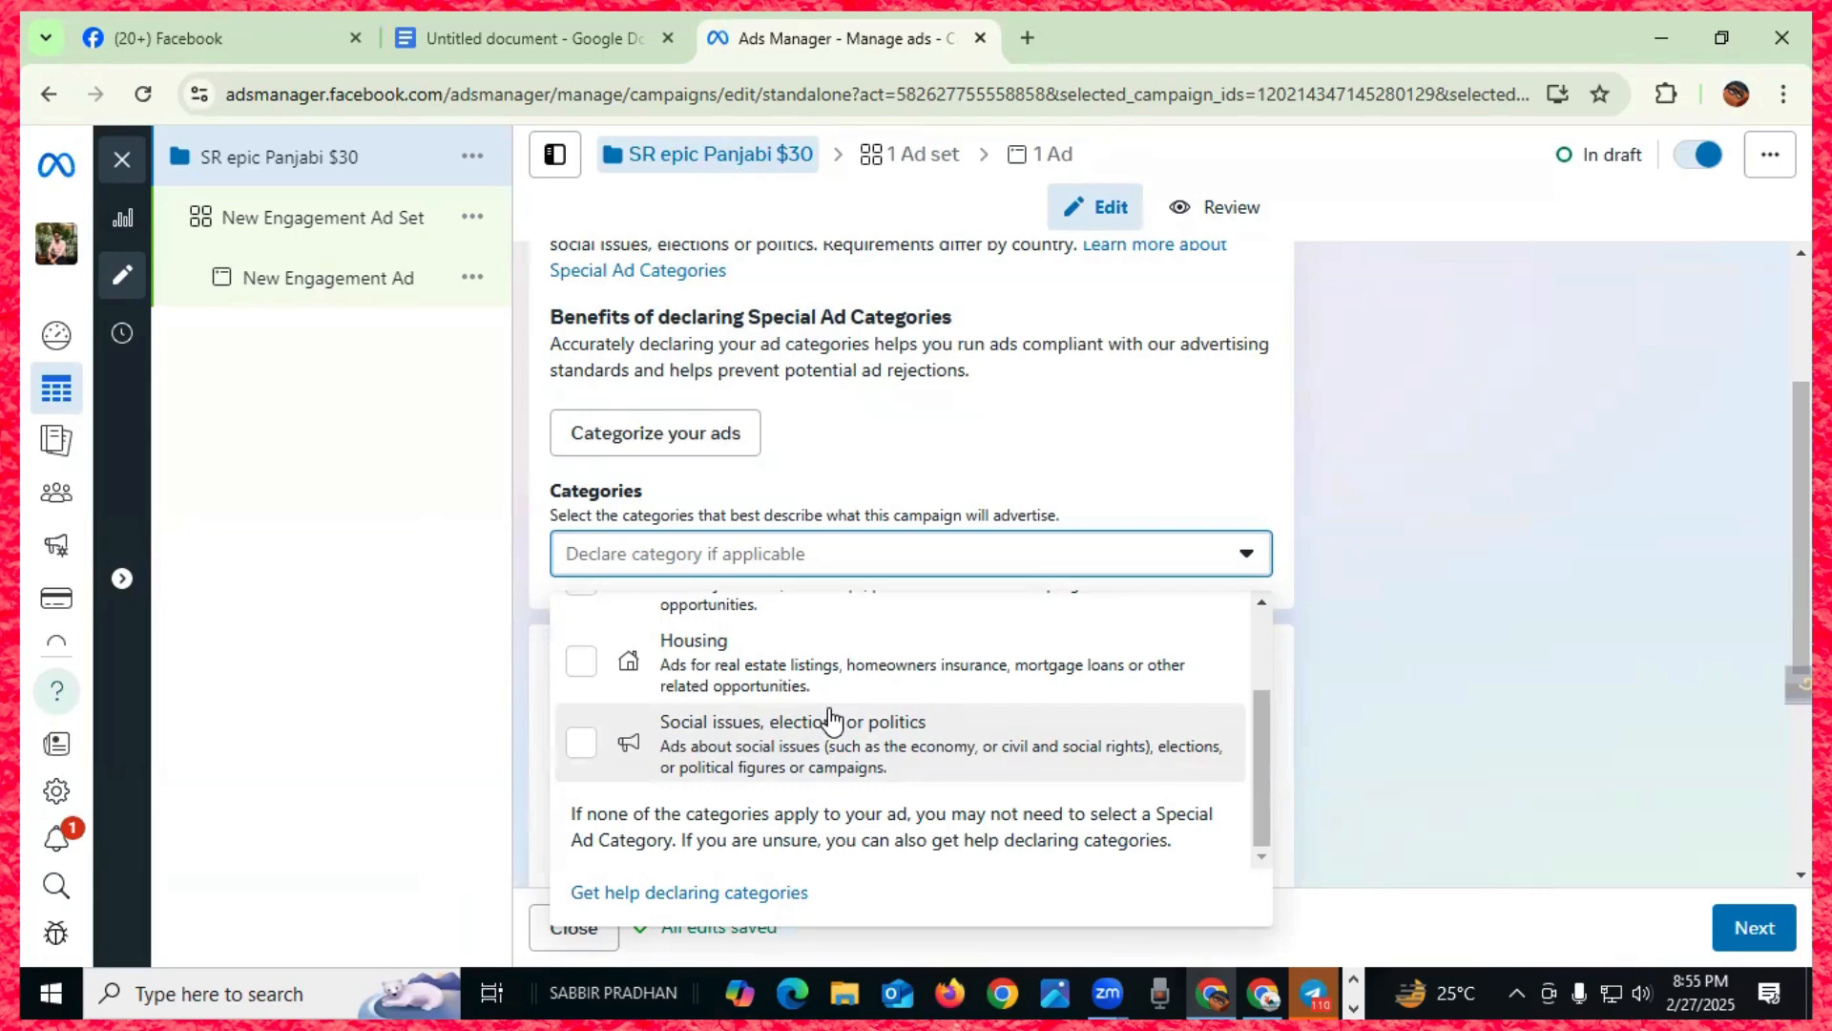
scroll(715, 758, "up", 2)
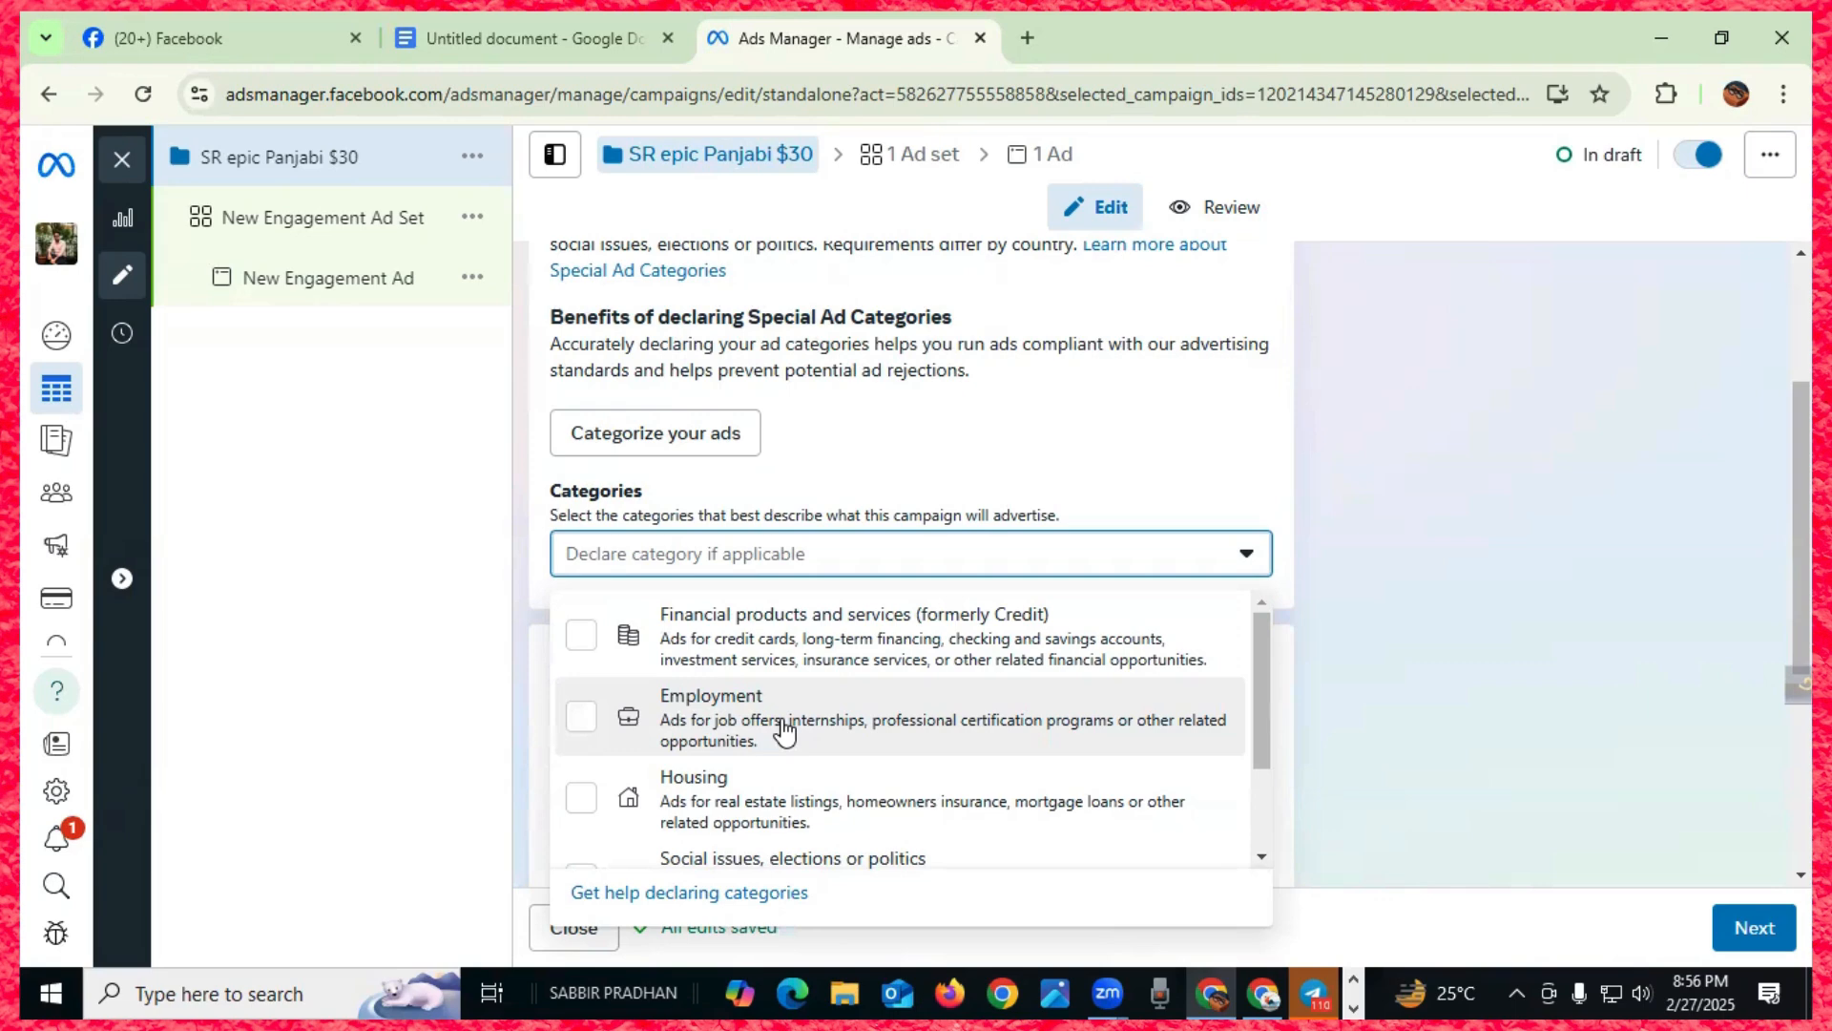
scroll(781, 729, "down", 2)
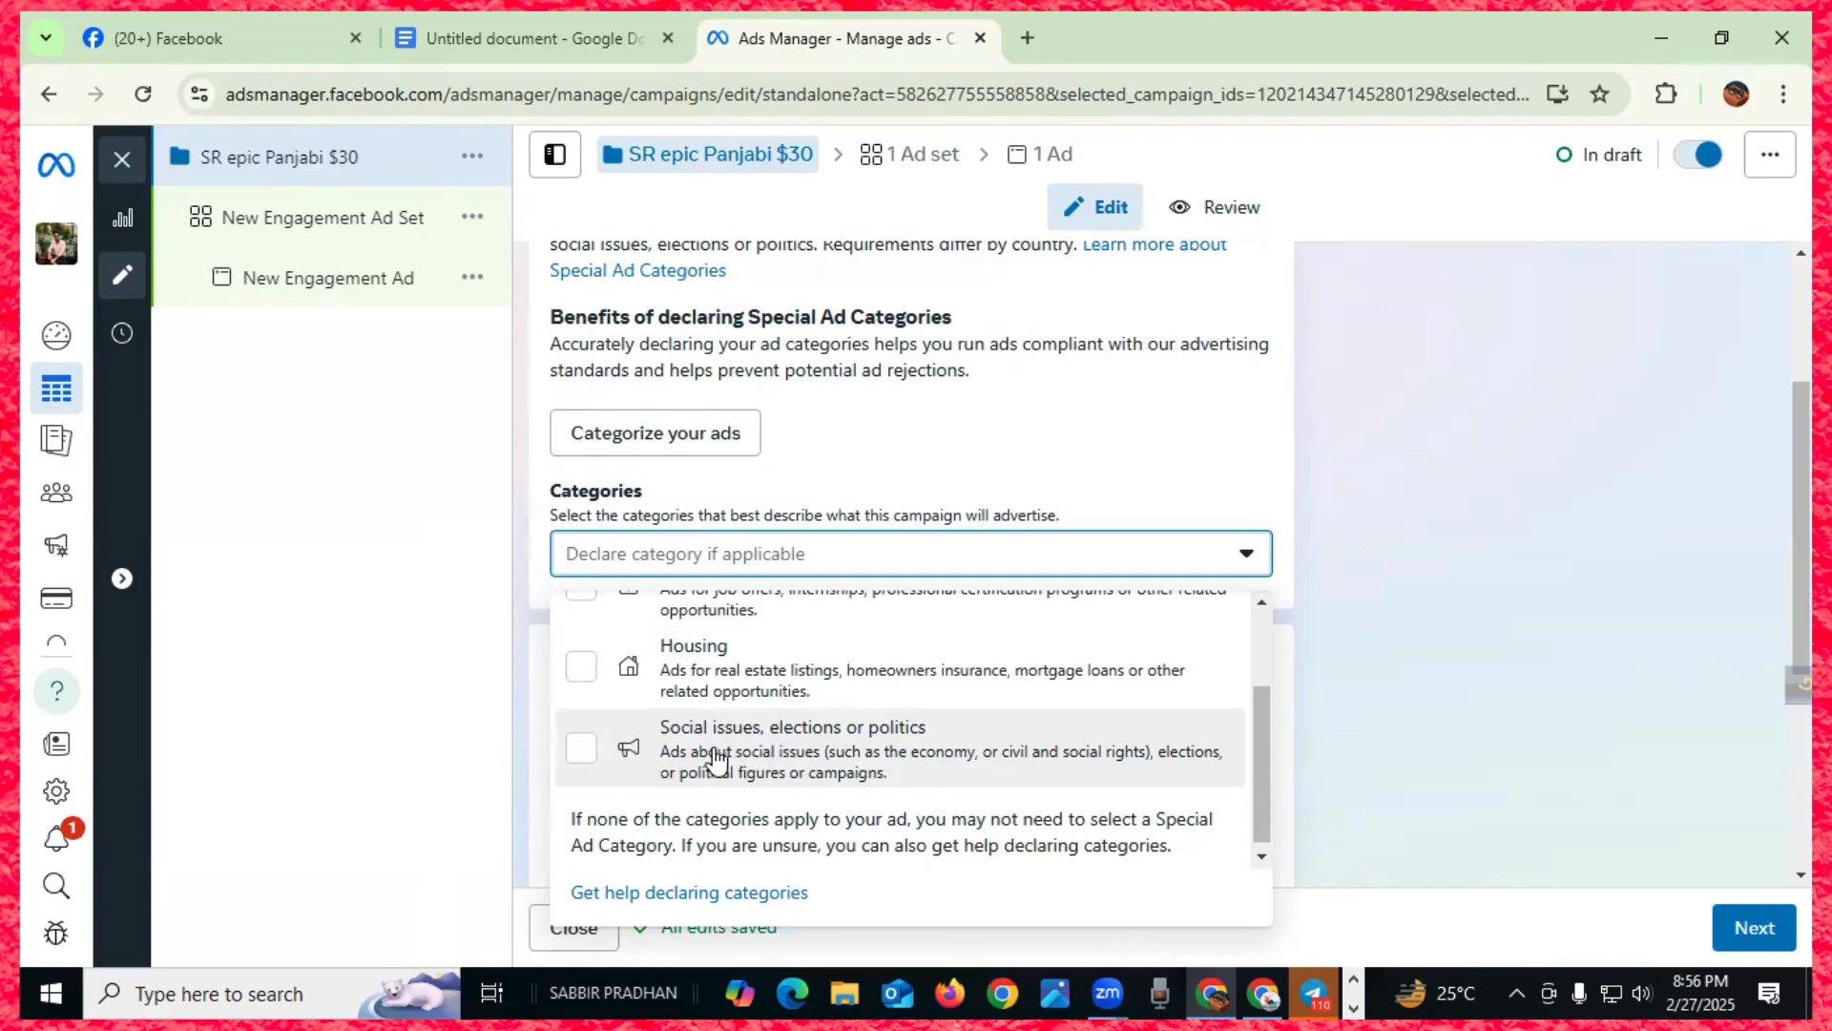
- Leave social issues, elections or politics undeclared and continue to the ad set
left_click(589, 763)
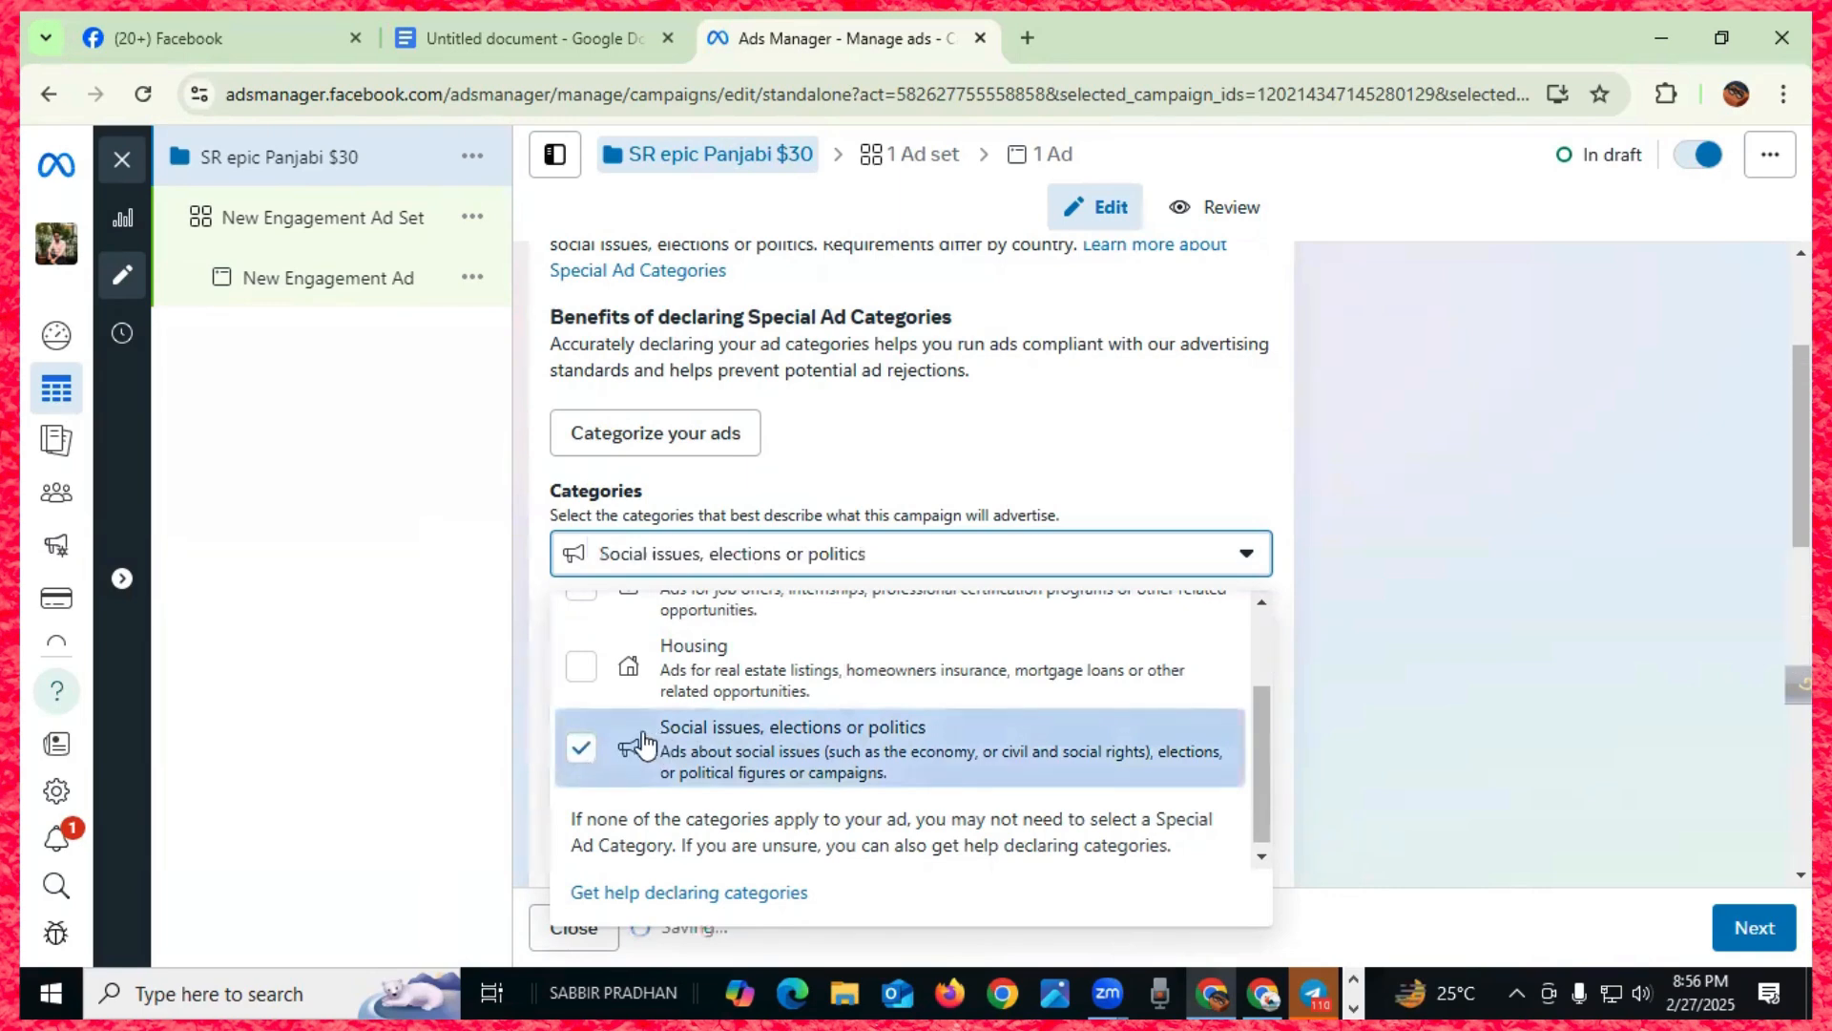
left_click(583, 750)
scroll(677, 736, "up", 2)
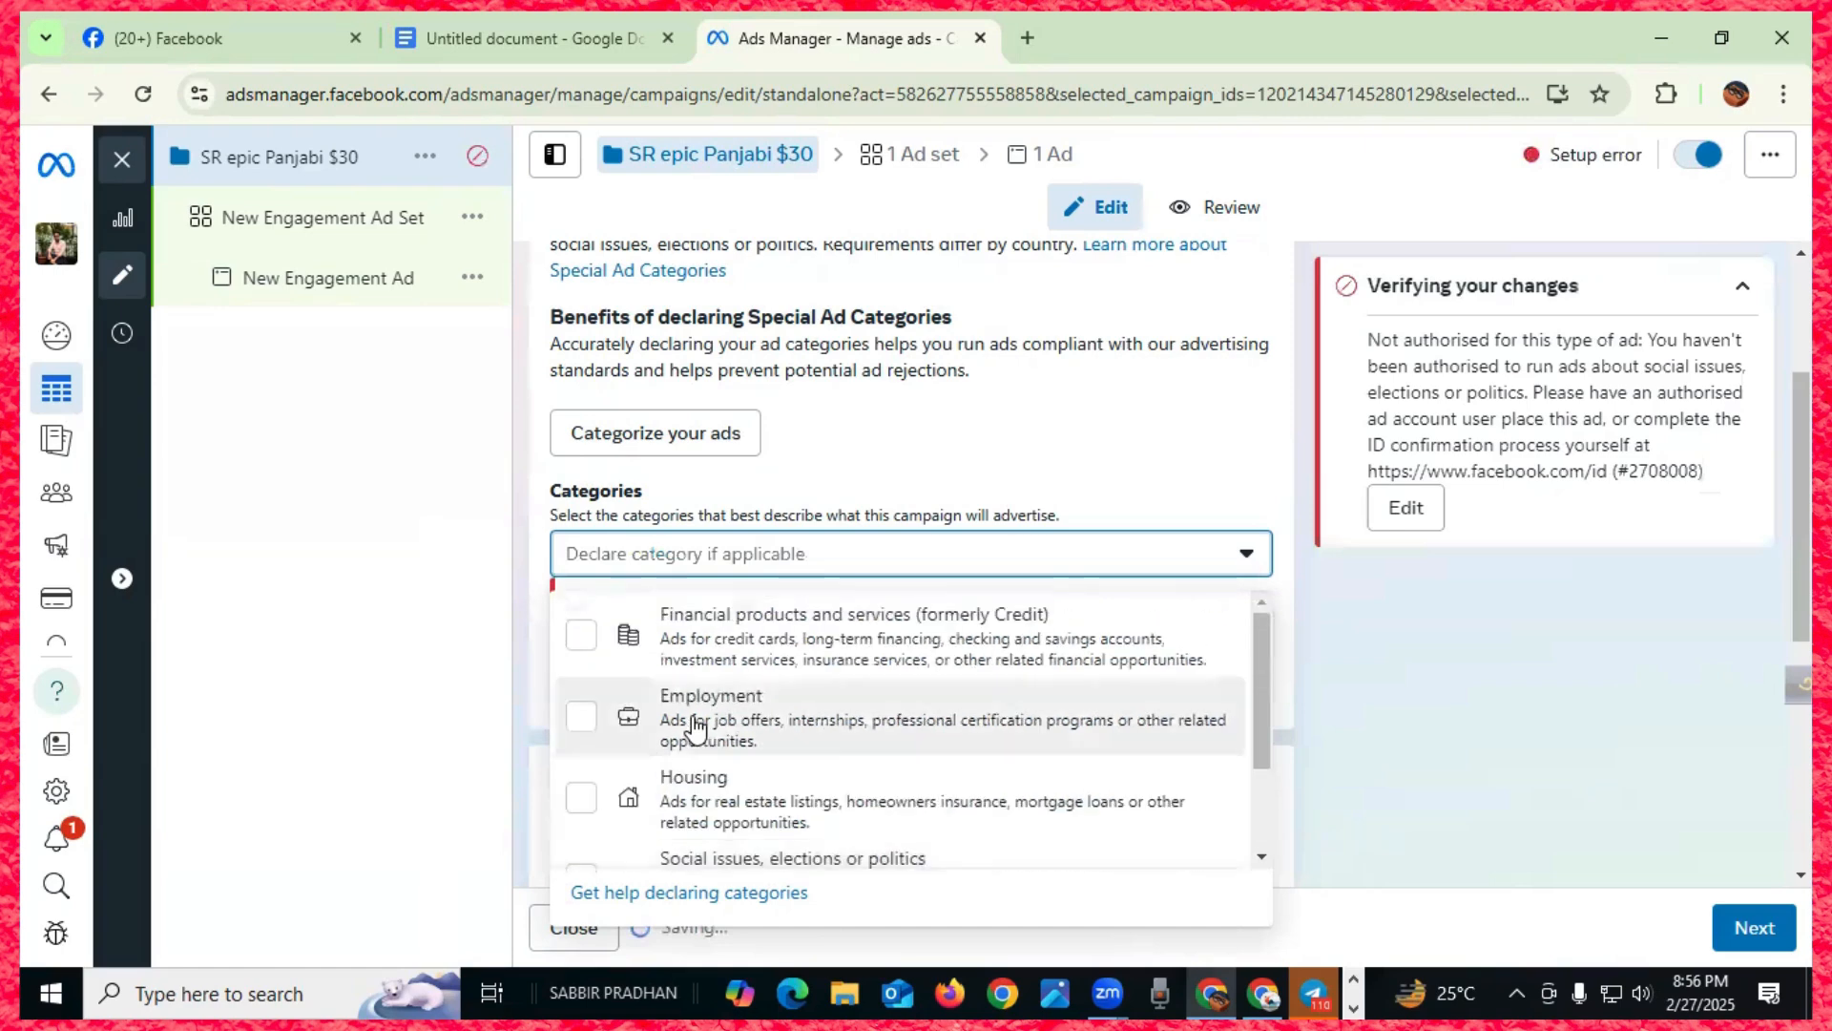
scroll(720, 735, "down", 2)
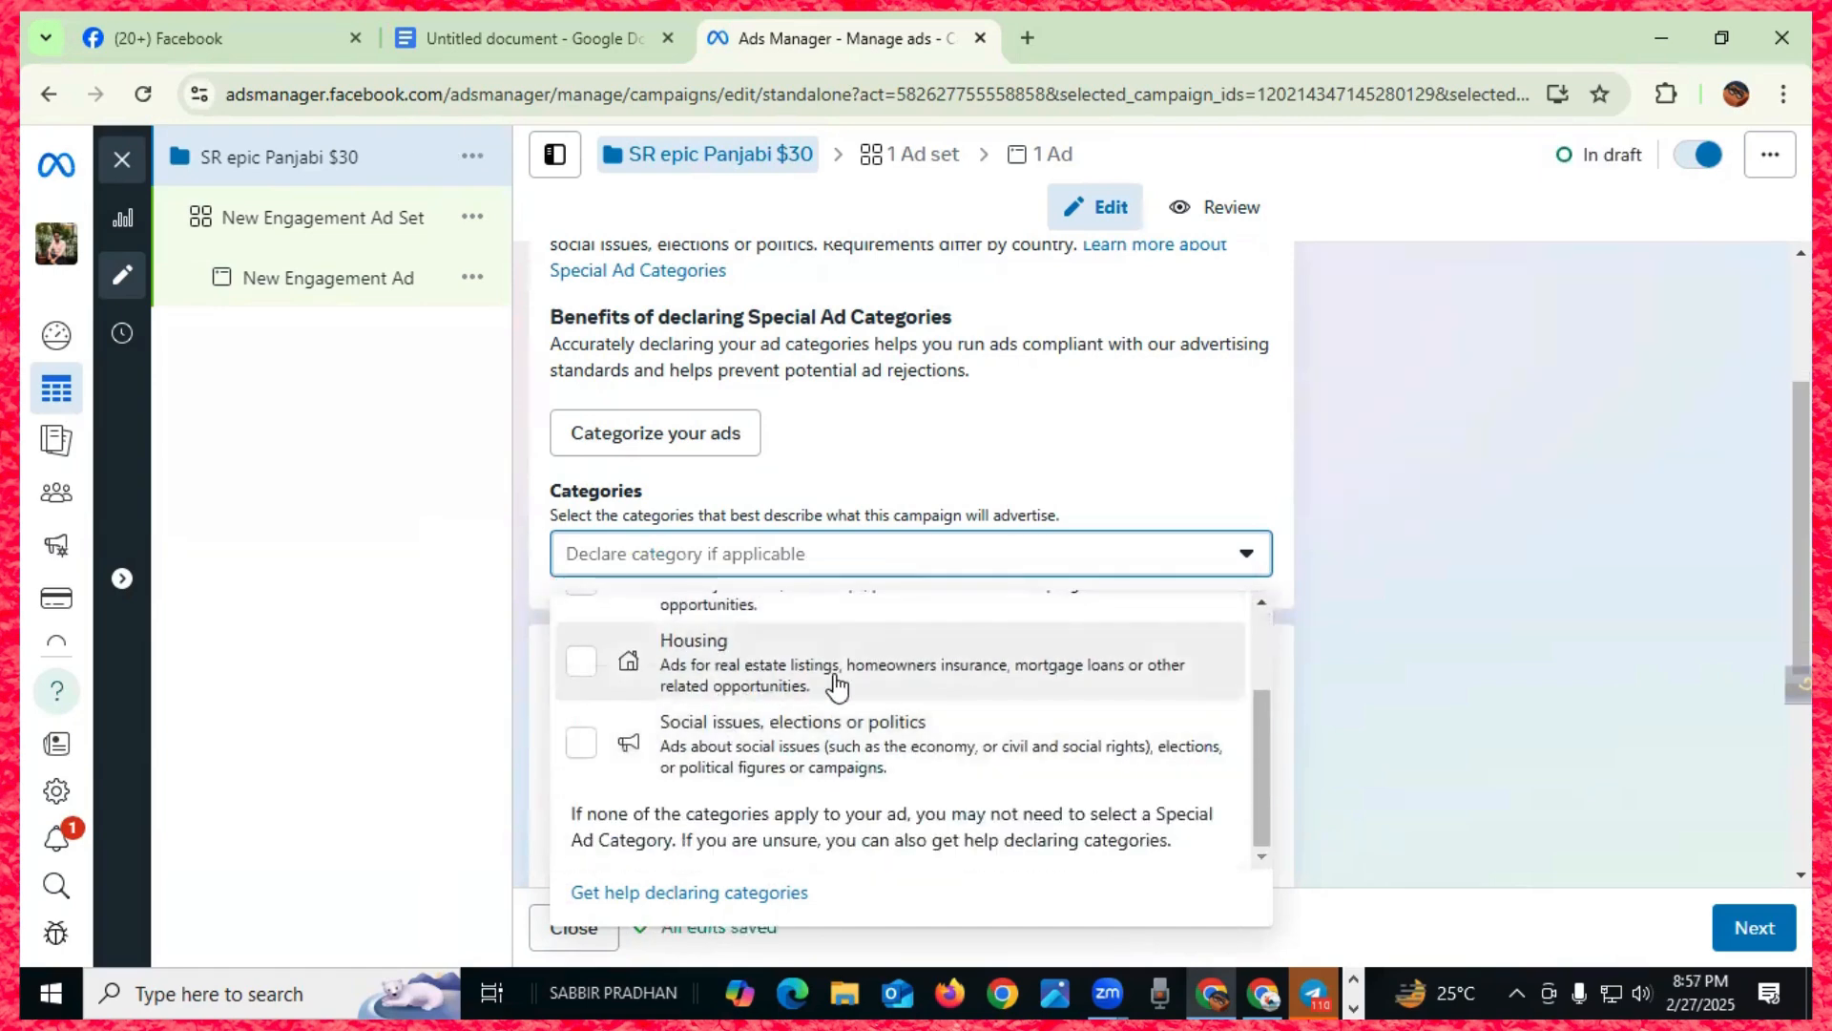
scroll(839, 679, "up", 2)
left_click(1752, 925)
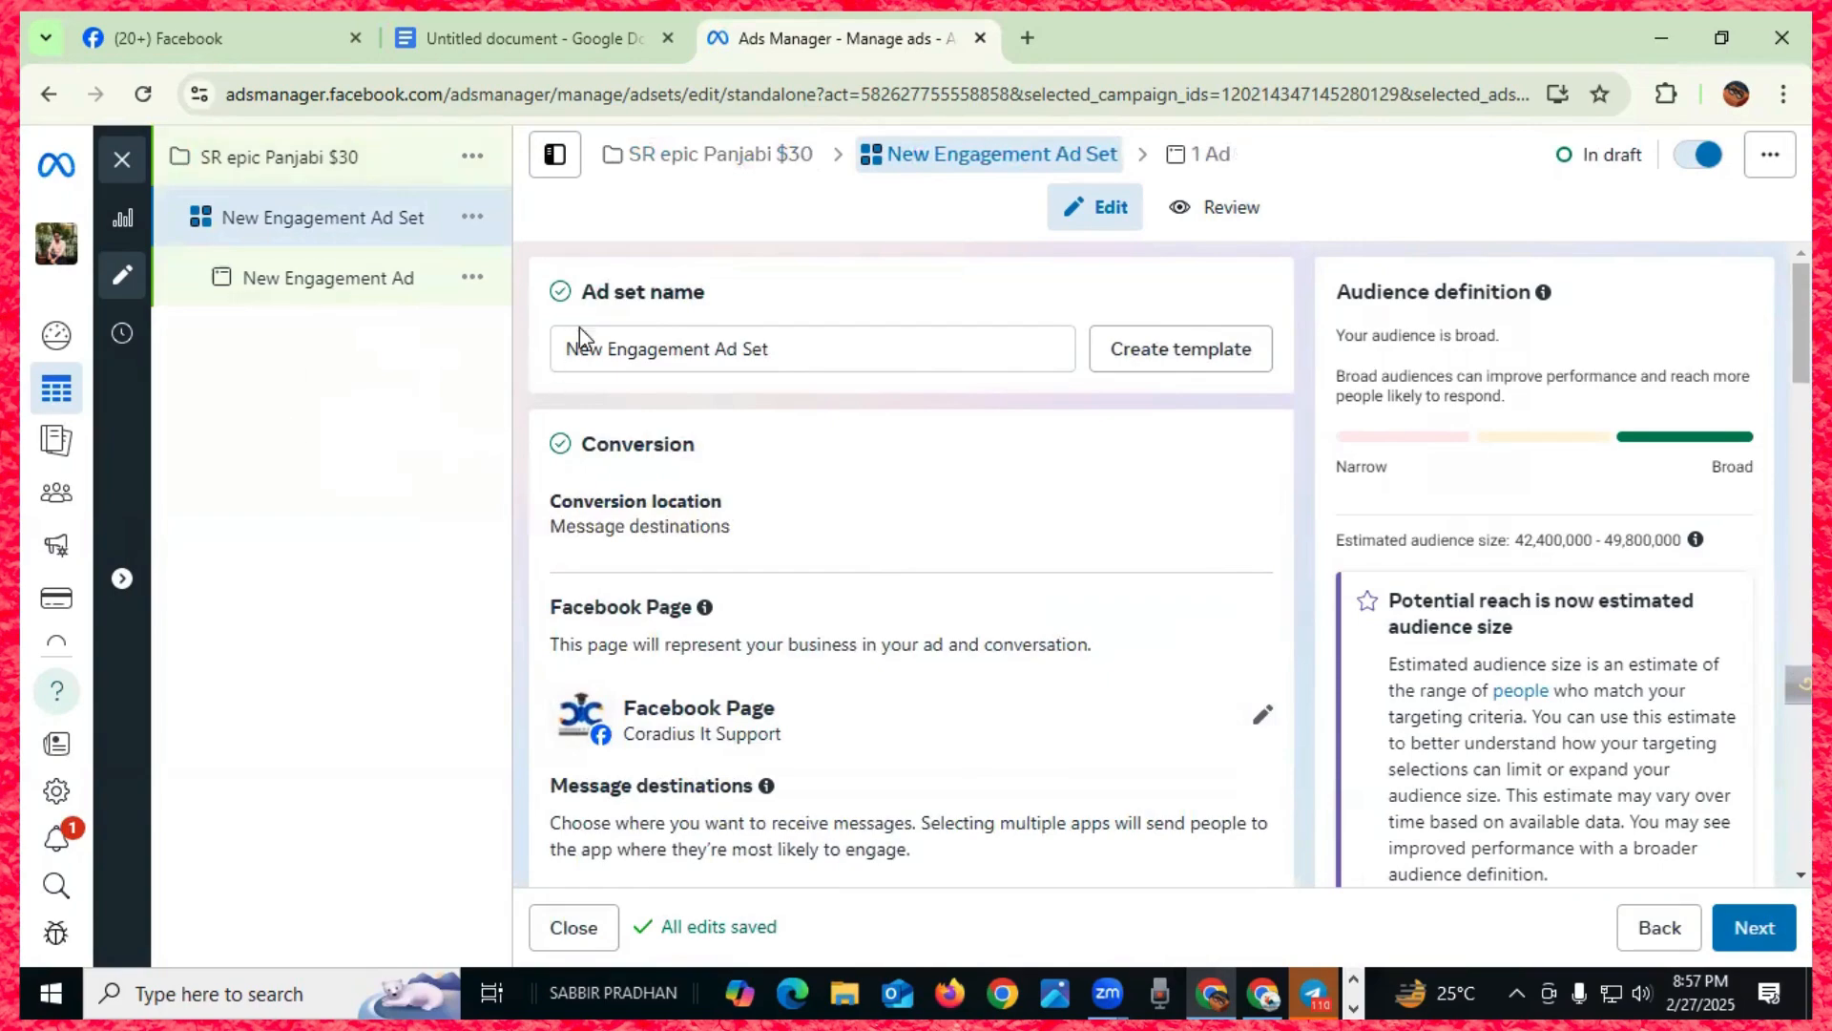
- Copy the campaign name and paste it as the ad set name 'SR epic Panjabi $30'
left_click(396, 167)
left_click_drag(736, 352, 561, 359)
key("ctrl+c")
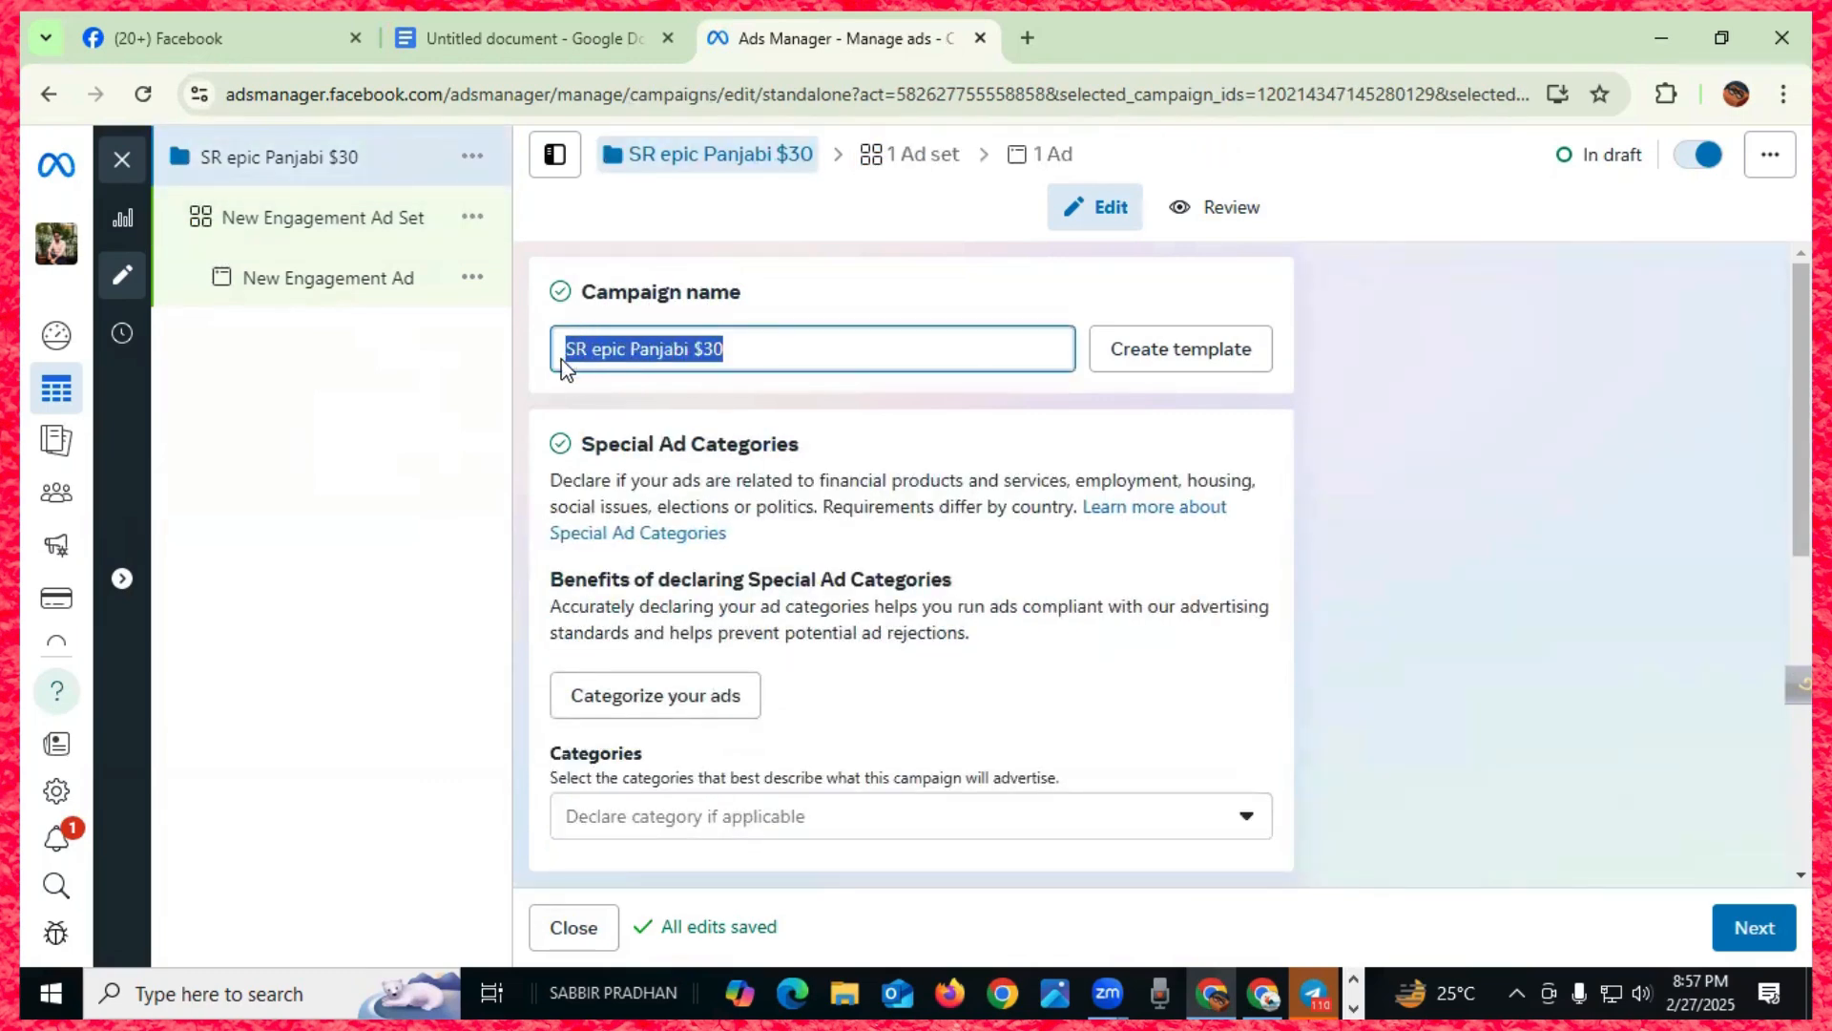
left_click(354, 234)
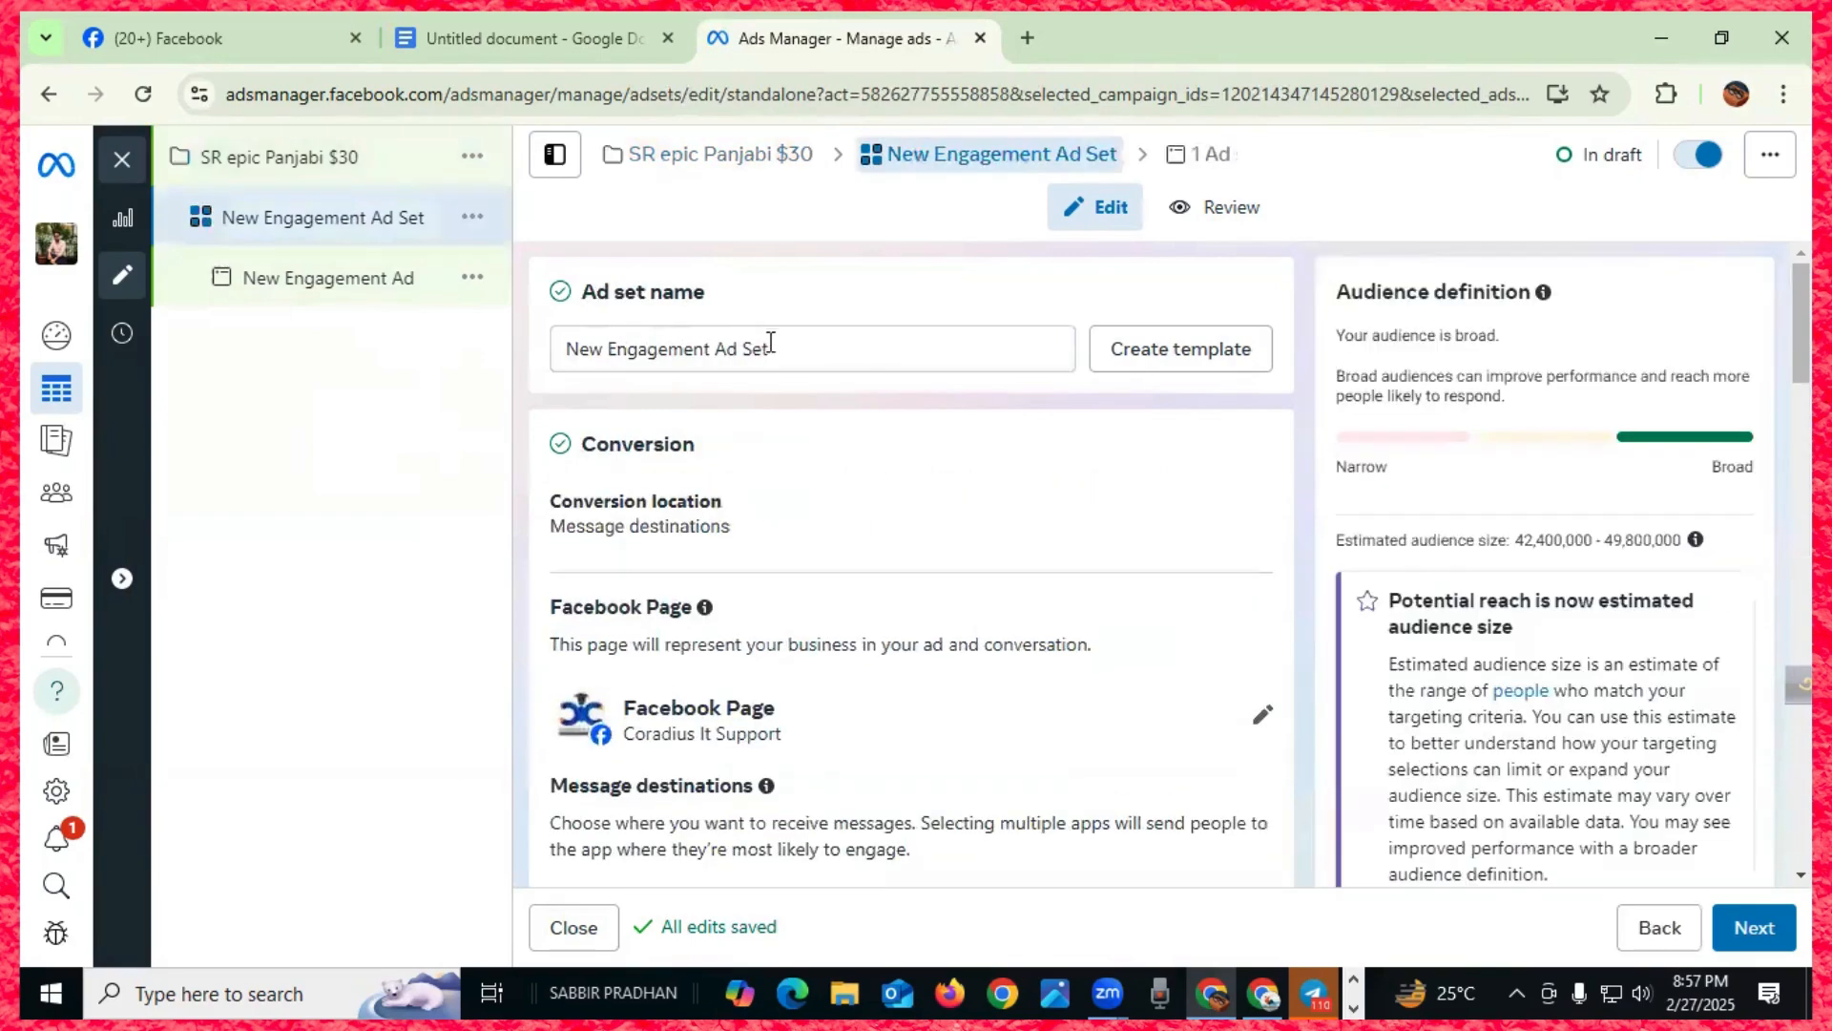
left_click_drag(804, 350, 561, 357)
key("ctrl+v")
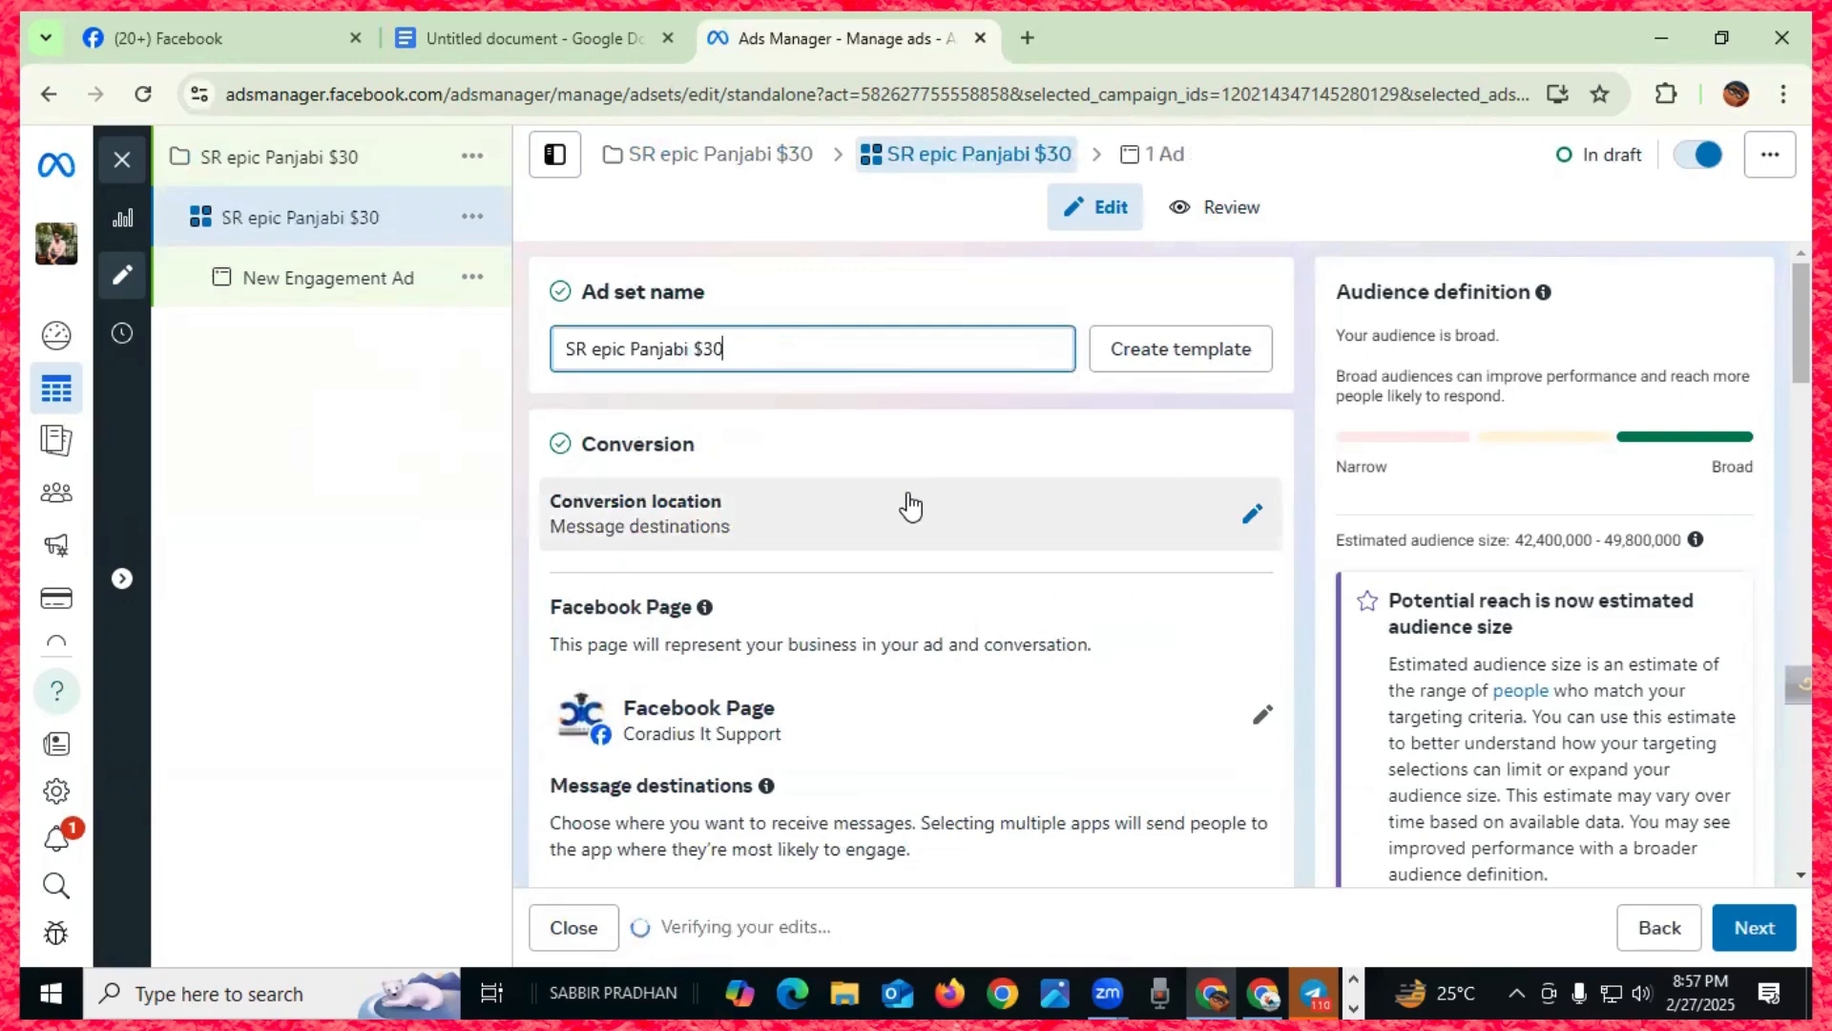
scroll(798, 470, "down", 1)
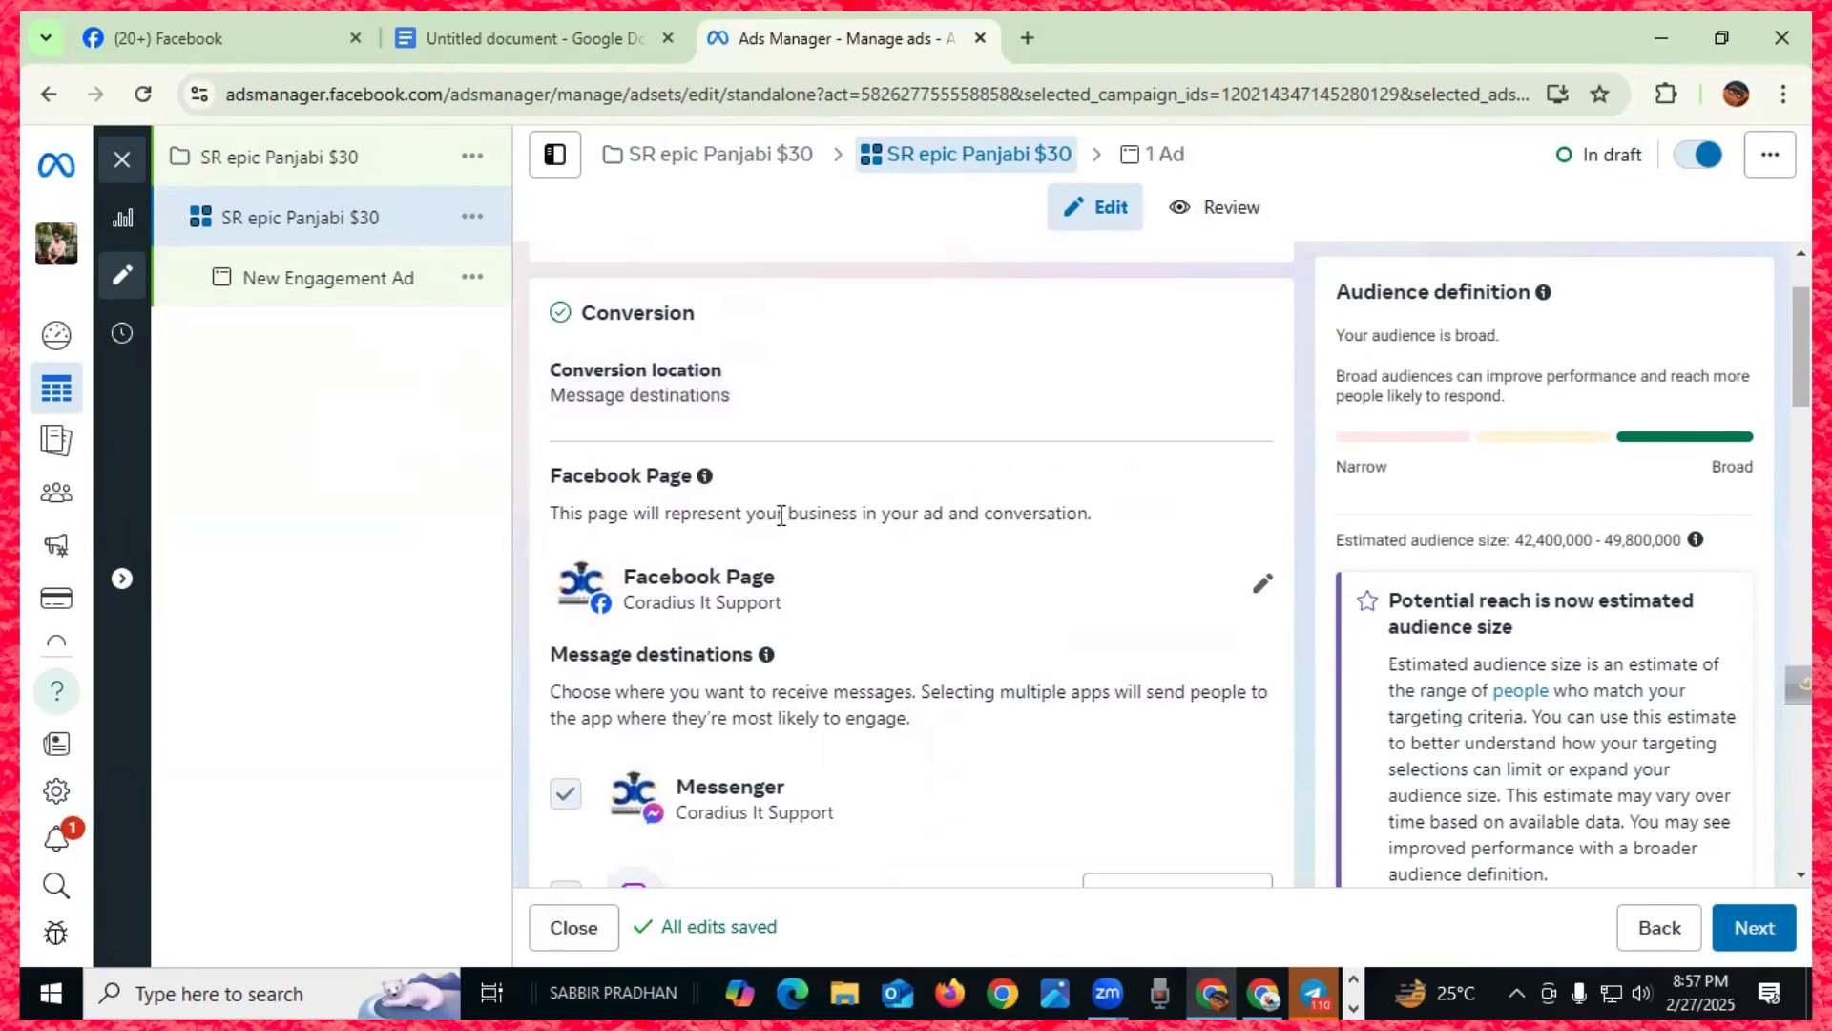
scroll(788, 518, "down", 3)
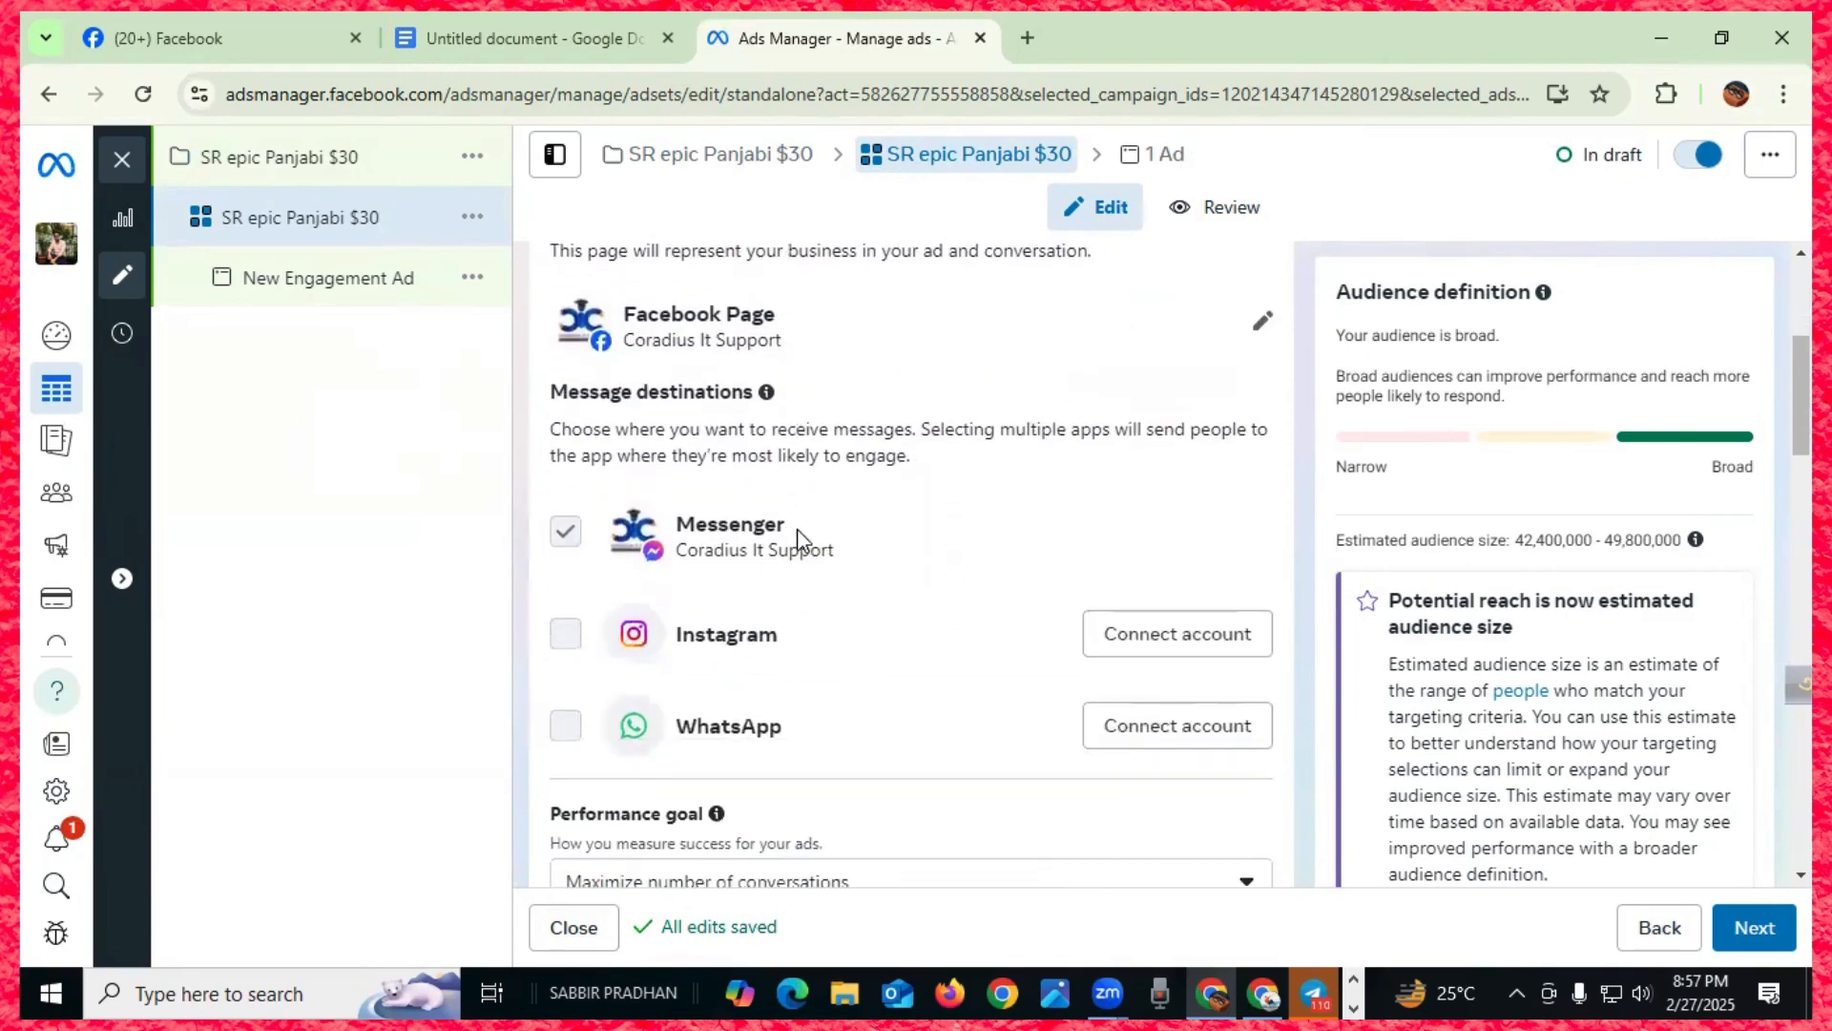
scroll(808, 541, "down", 5)
scroll(811, 542, "up", 7)
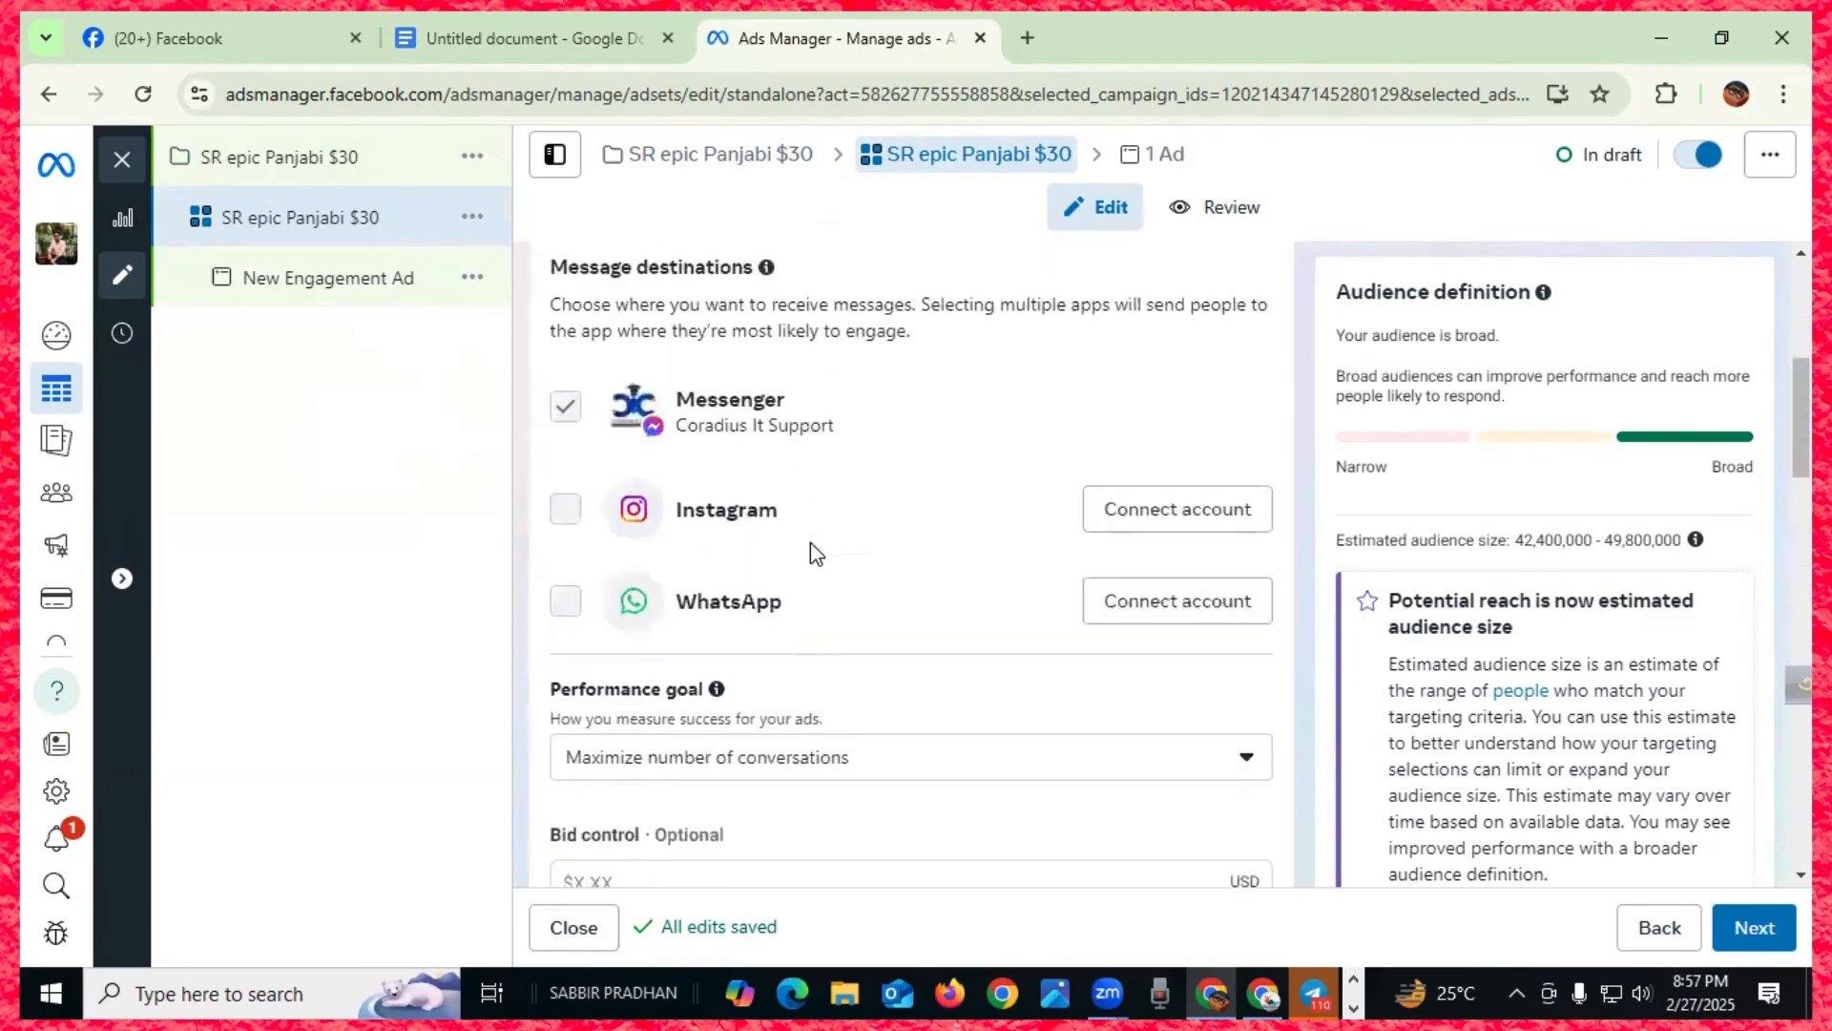
scroll(778, 557, "down", 1)
- Switch the ad set's Facebook Page from Coradius It Support to SR epic
scroll(720, 479, "up", 1)
scroll(871, 470, "down", 2)
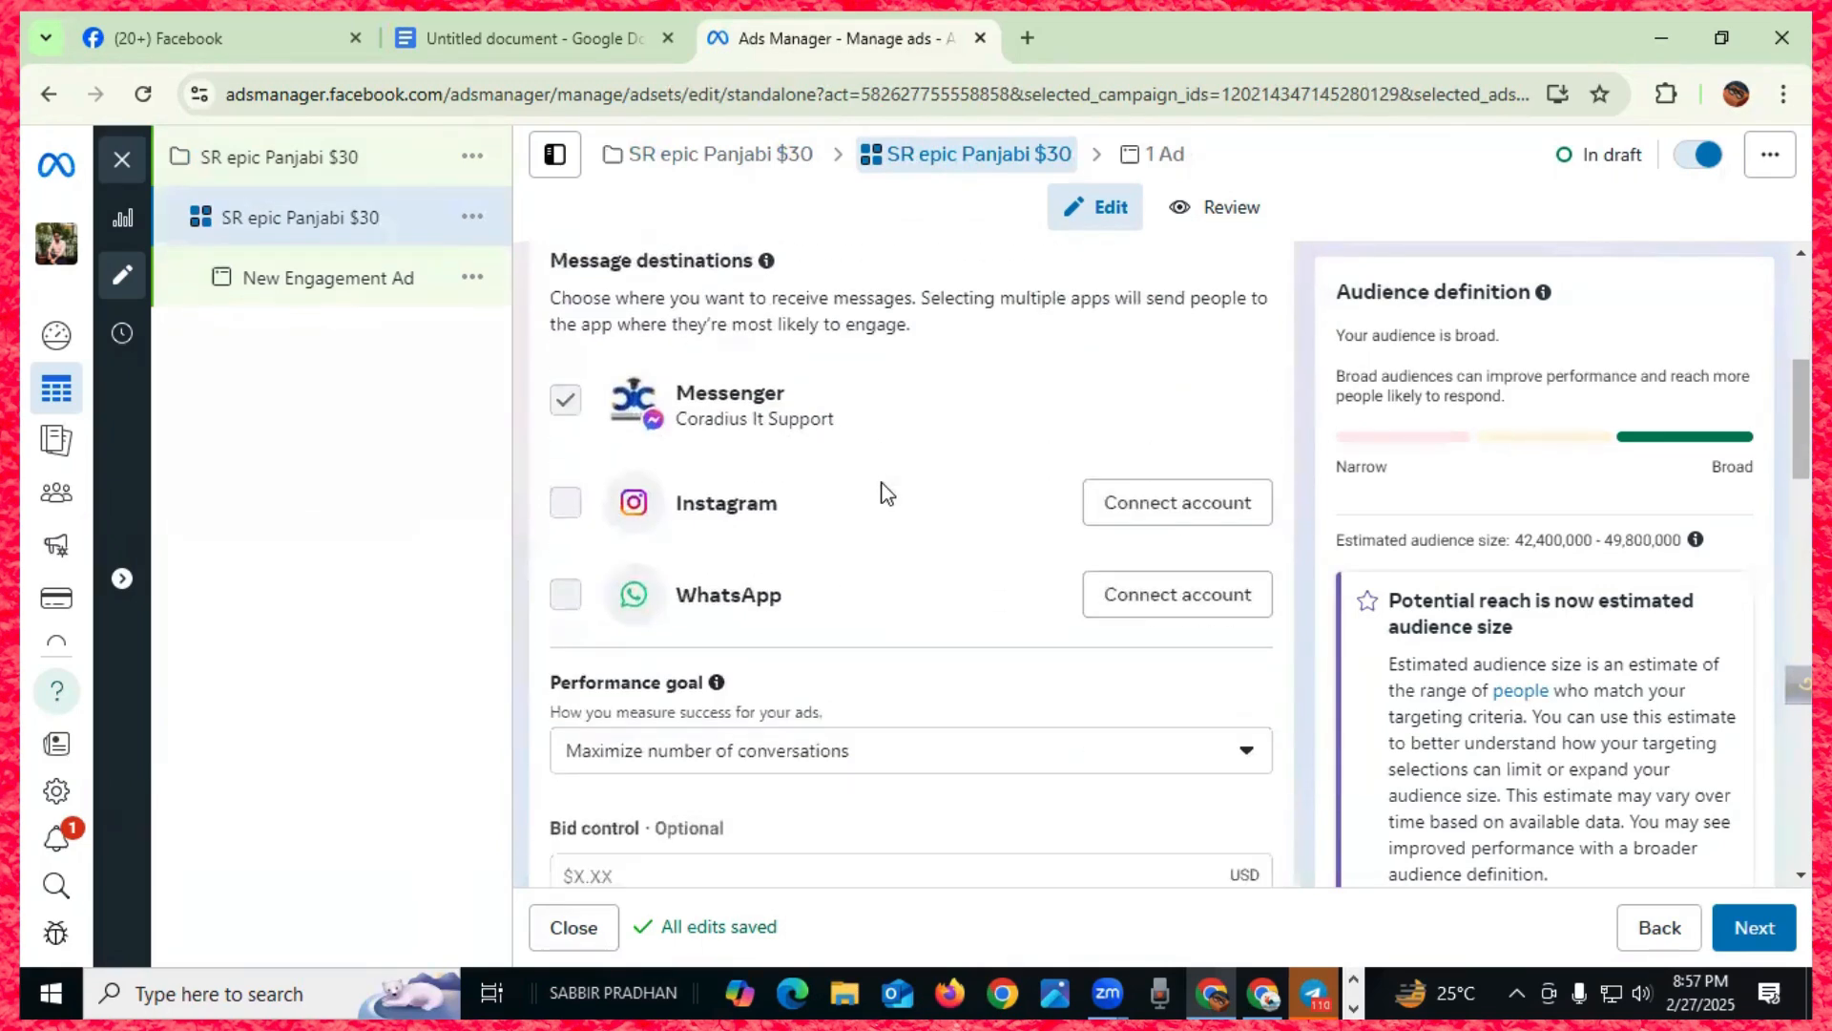
scroll(886, 494, "down", 9)
scroll(879, 598, "up", 5)
scroll(879, 599, "up", 10)
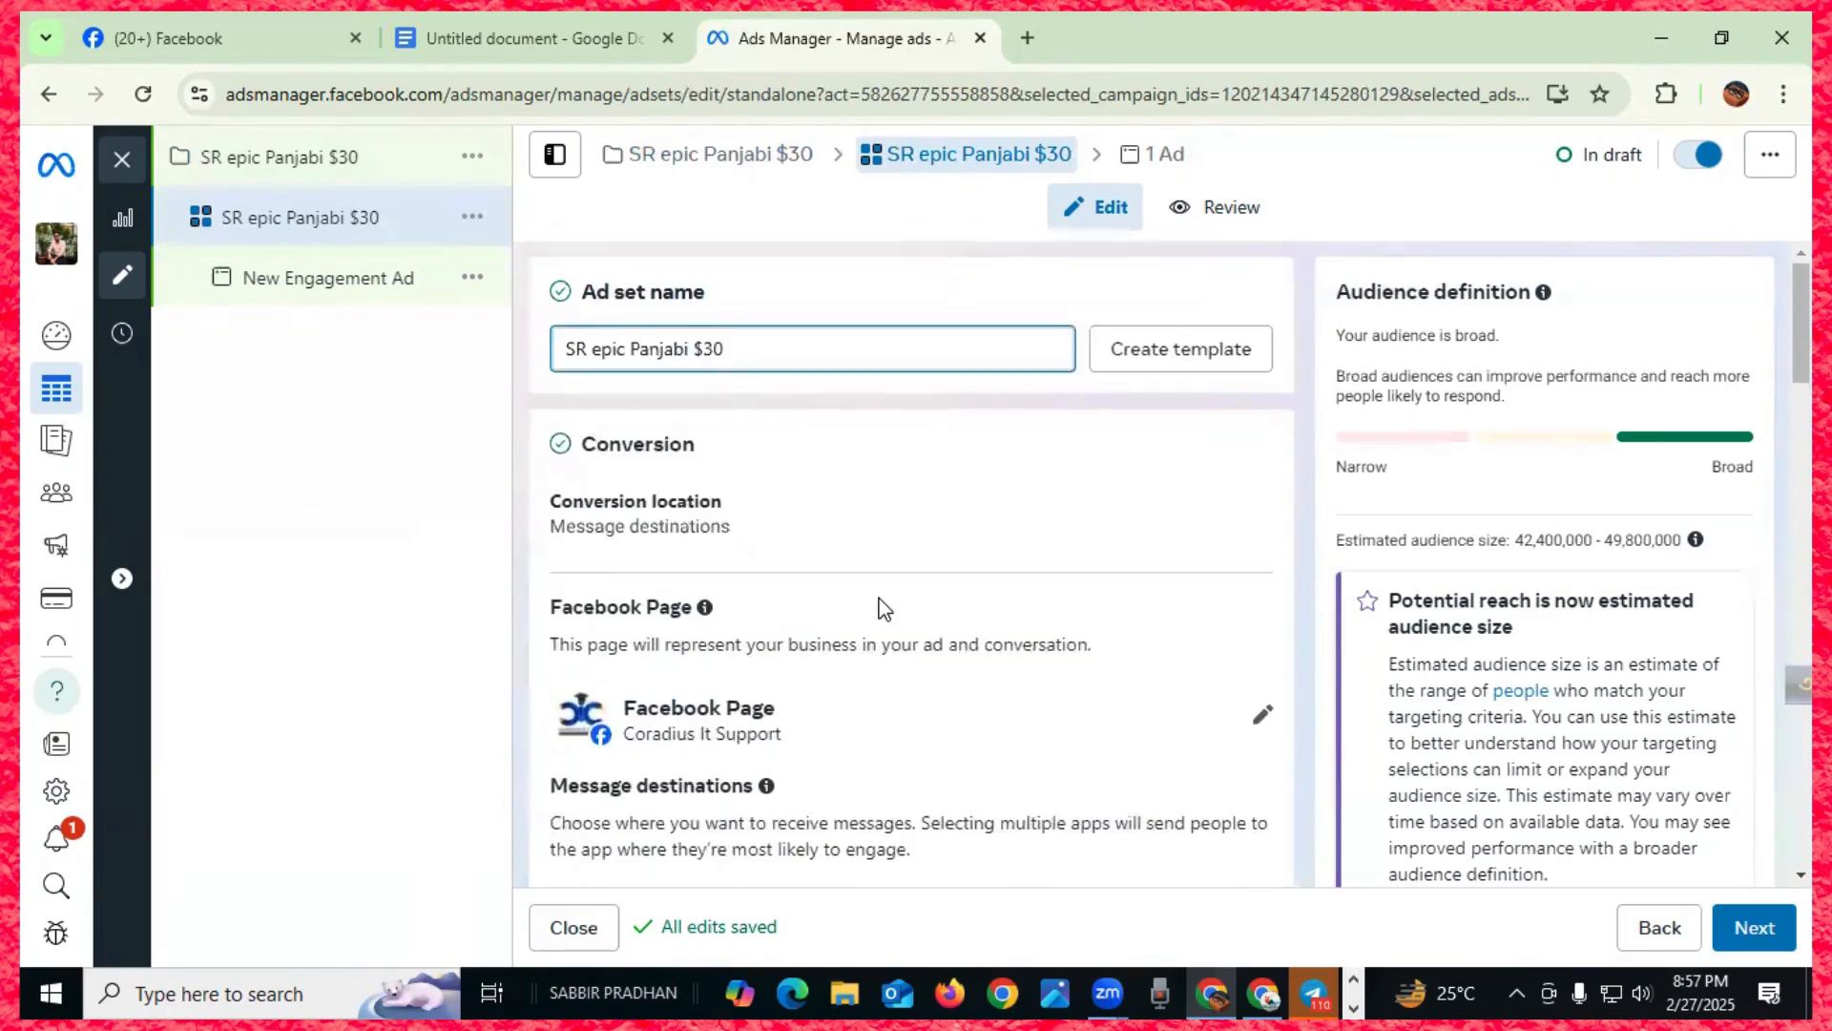
left_click(1268, 727)
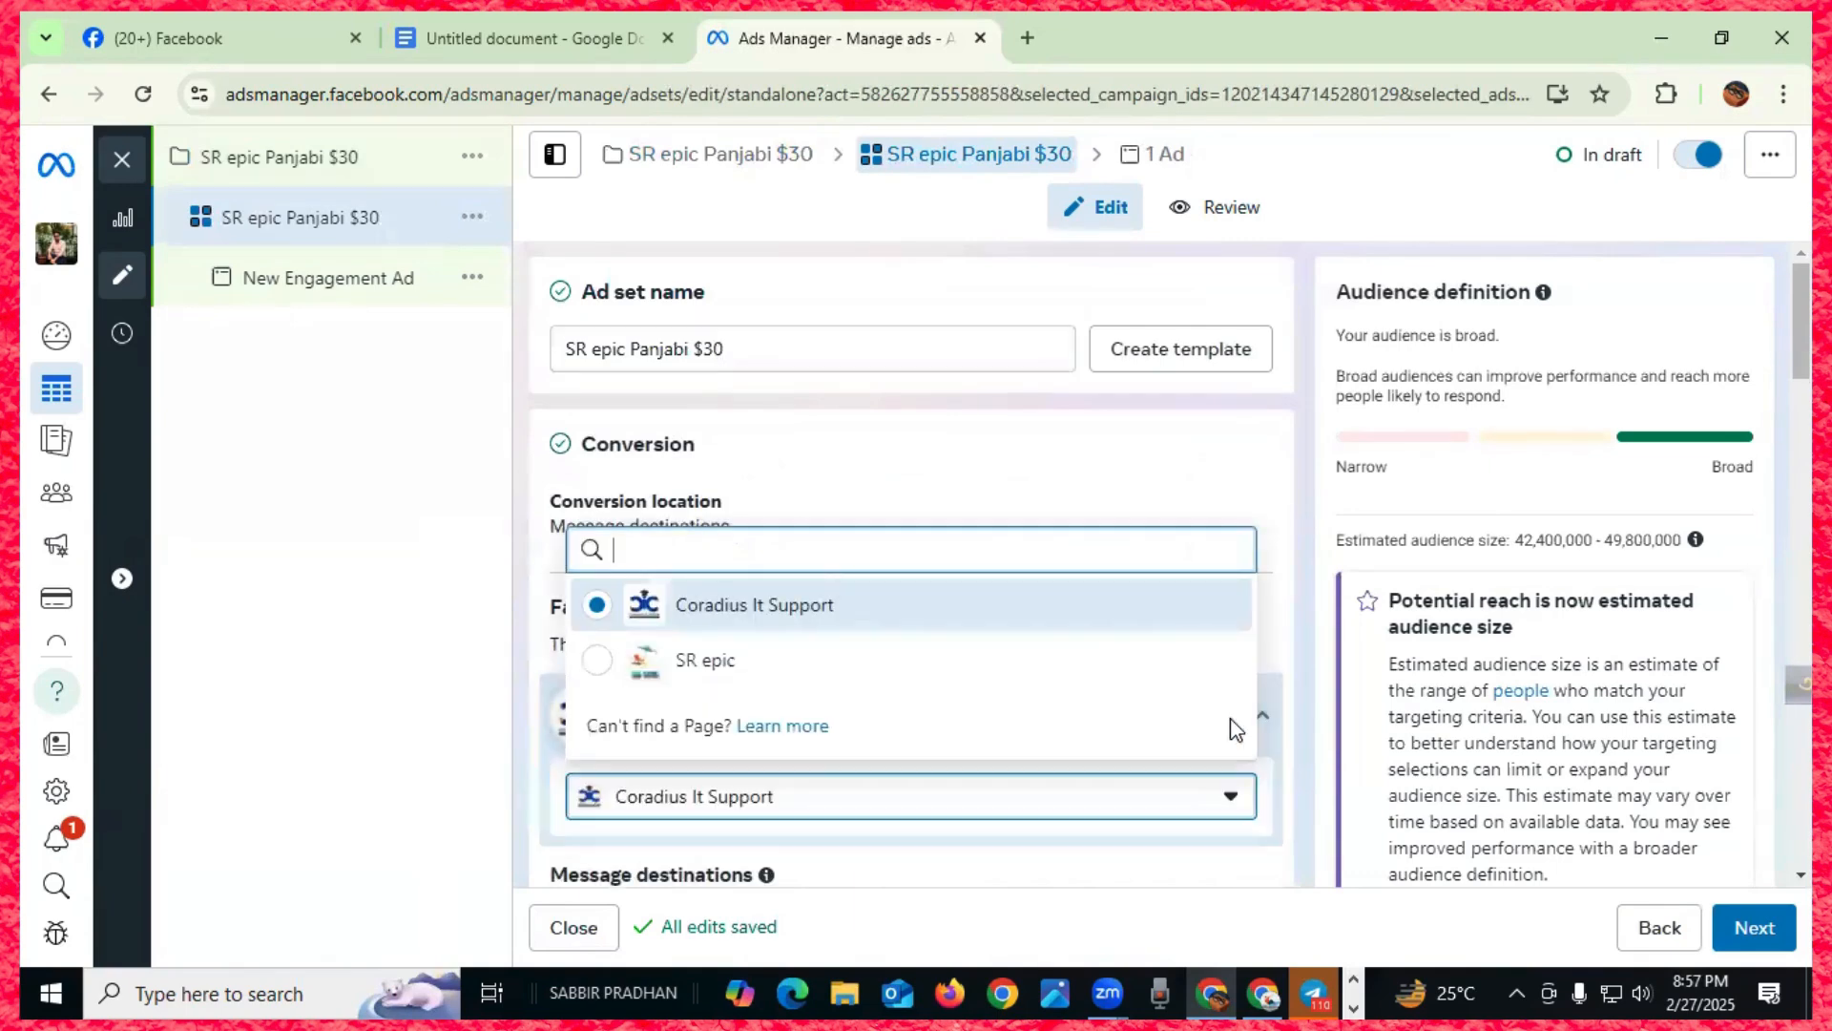
left_click(602, 668)
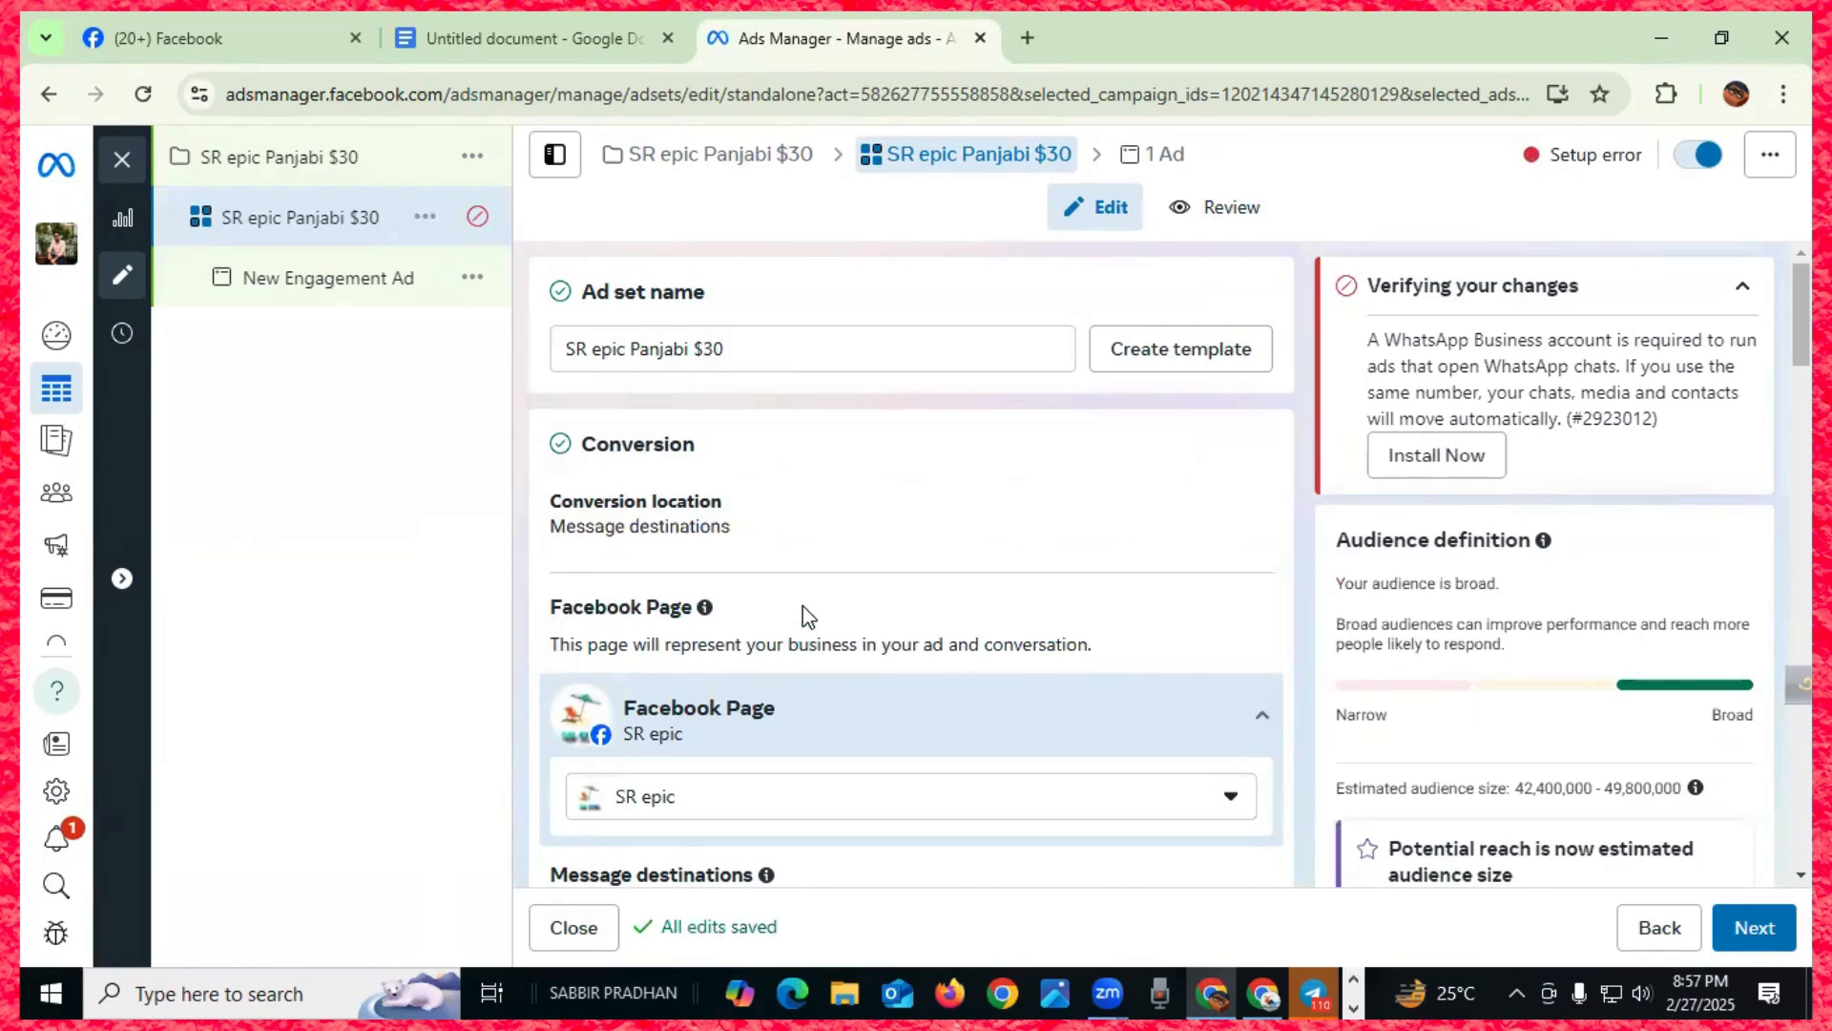
- Review the updated message destinations, now including Instagram and WhatsApp
scroll(827, 568, "down", 3)
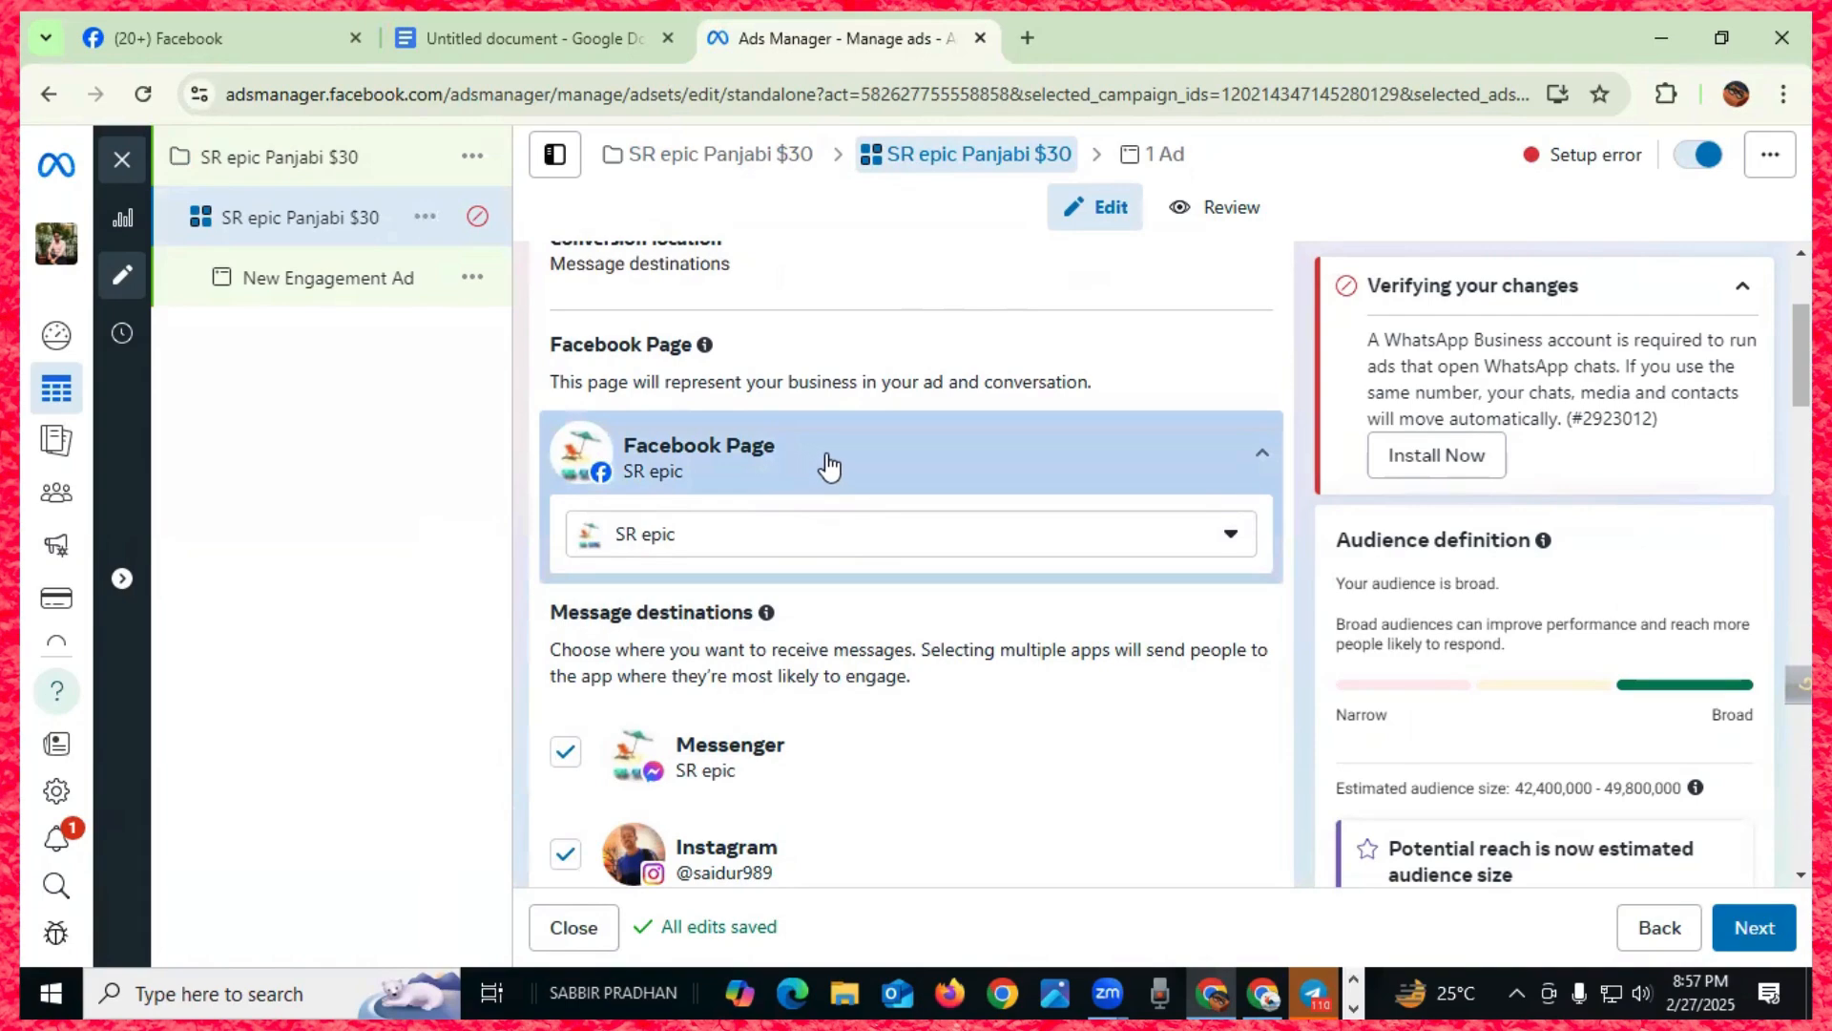
scroll(829, 465, "down", 6)
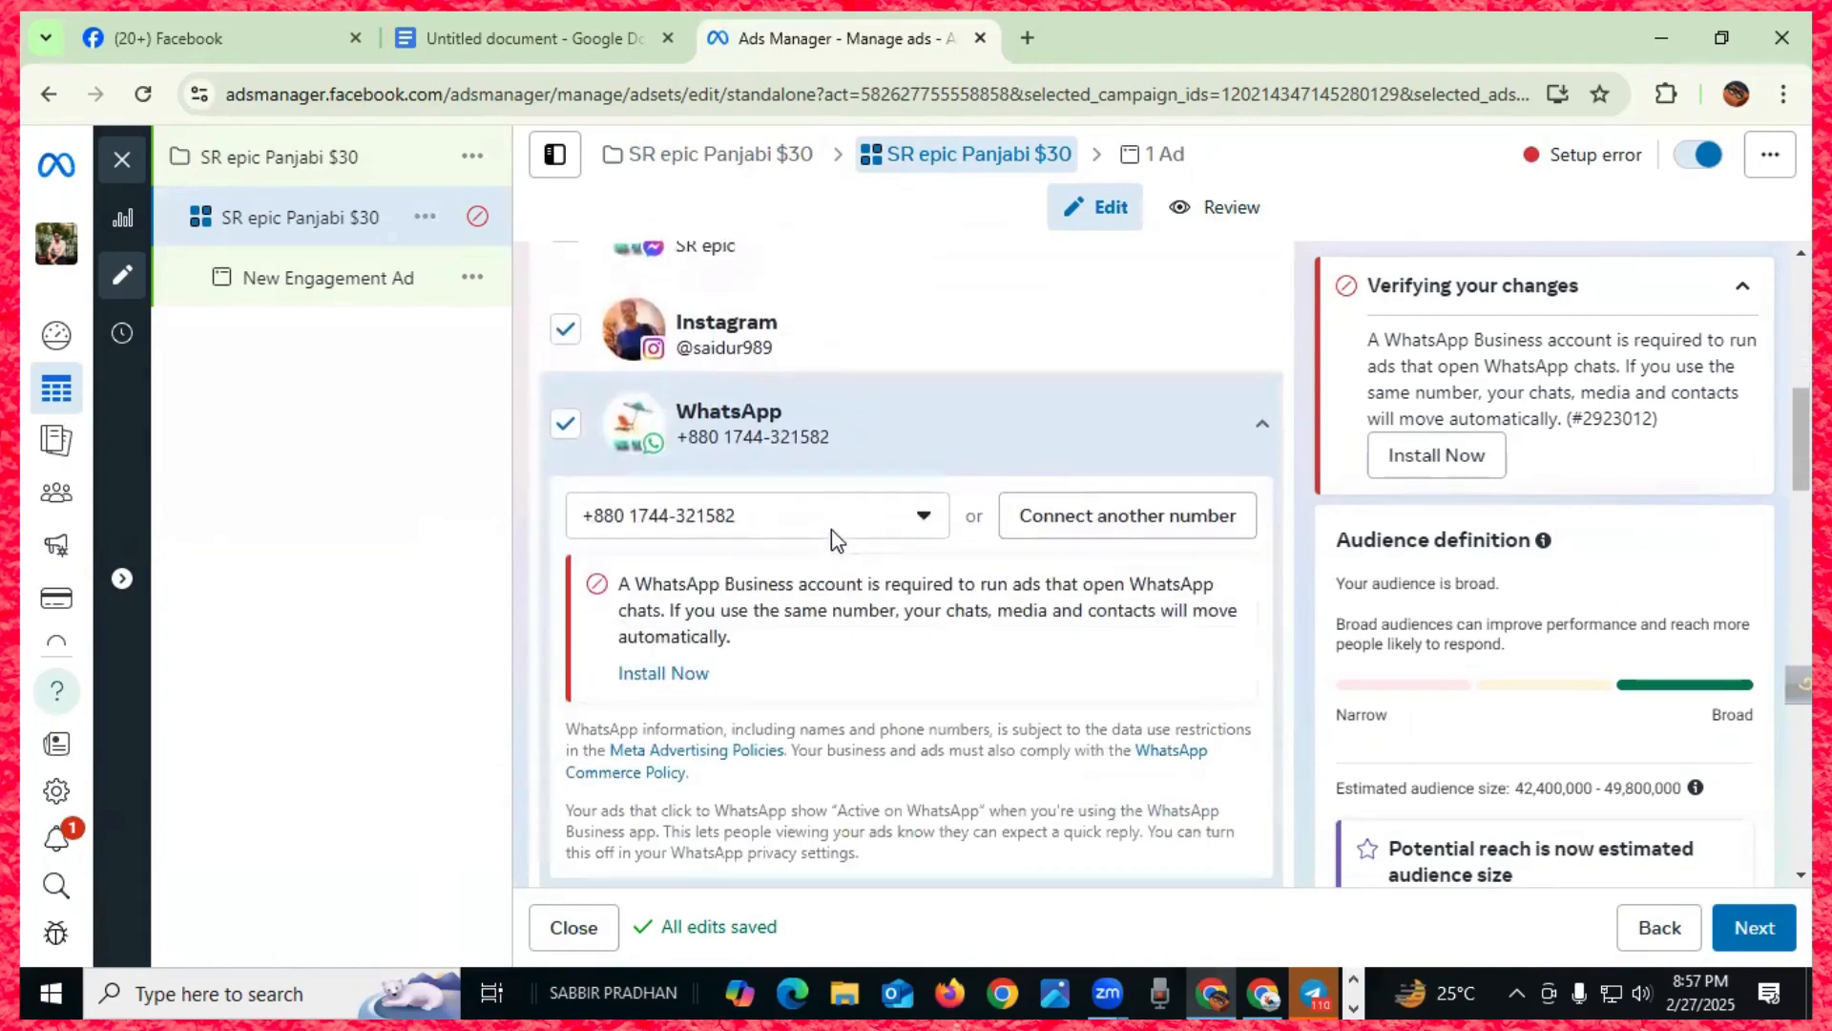
scroll(832, 531, "down", 1)
scroll(832, 547, "up", 3)
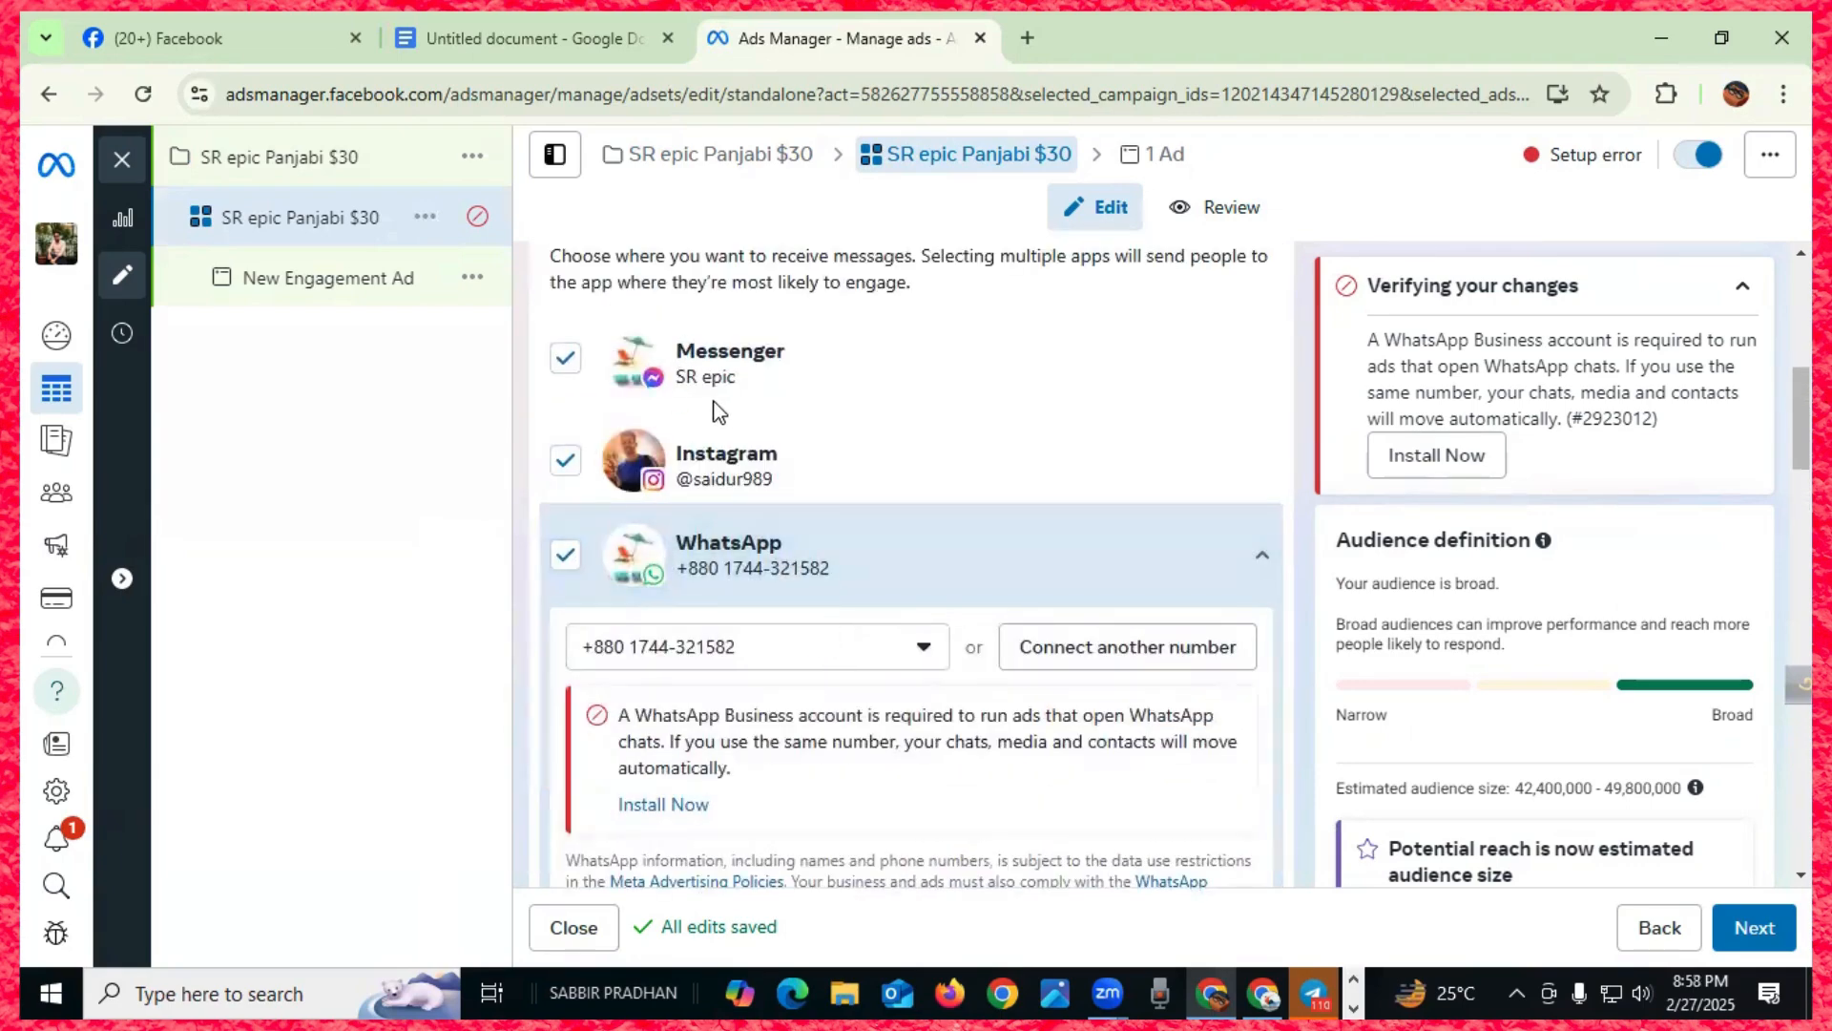
scroll(732, 438, "down", 4)
scroll(744, 450, "up", 3)
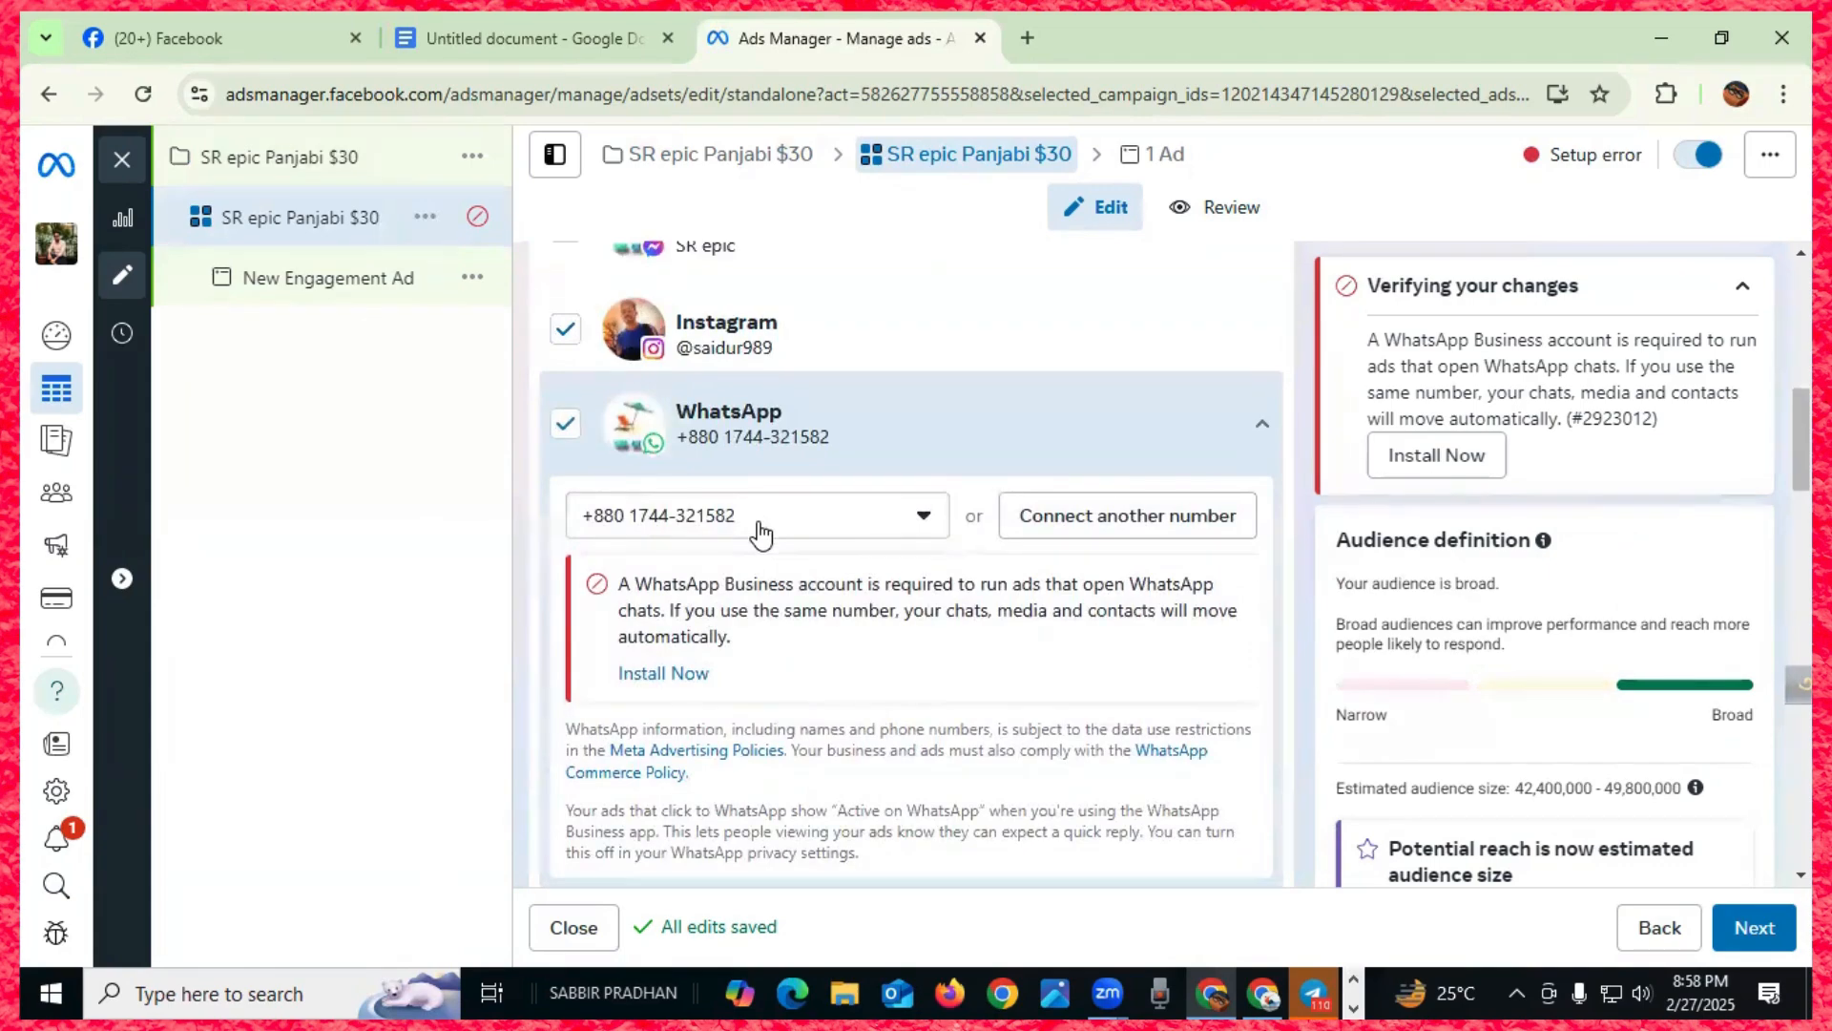
scroll(786, 566, "down", 3)
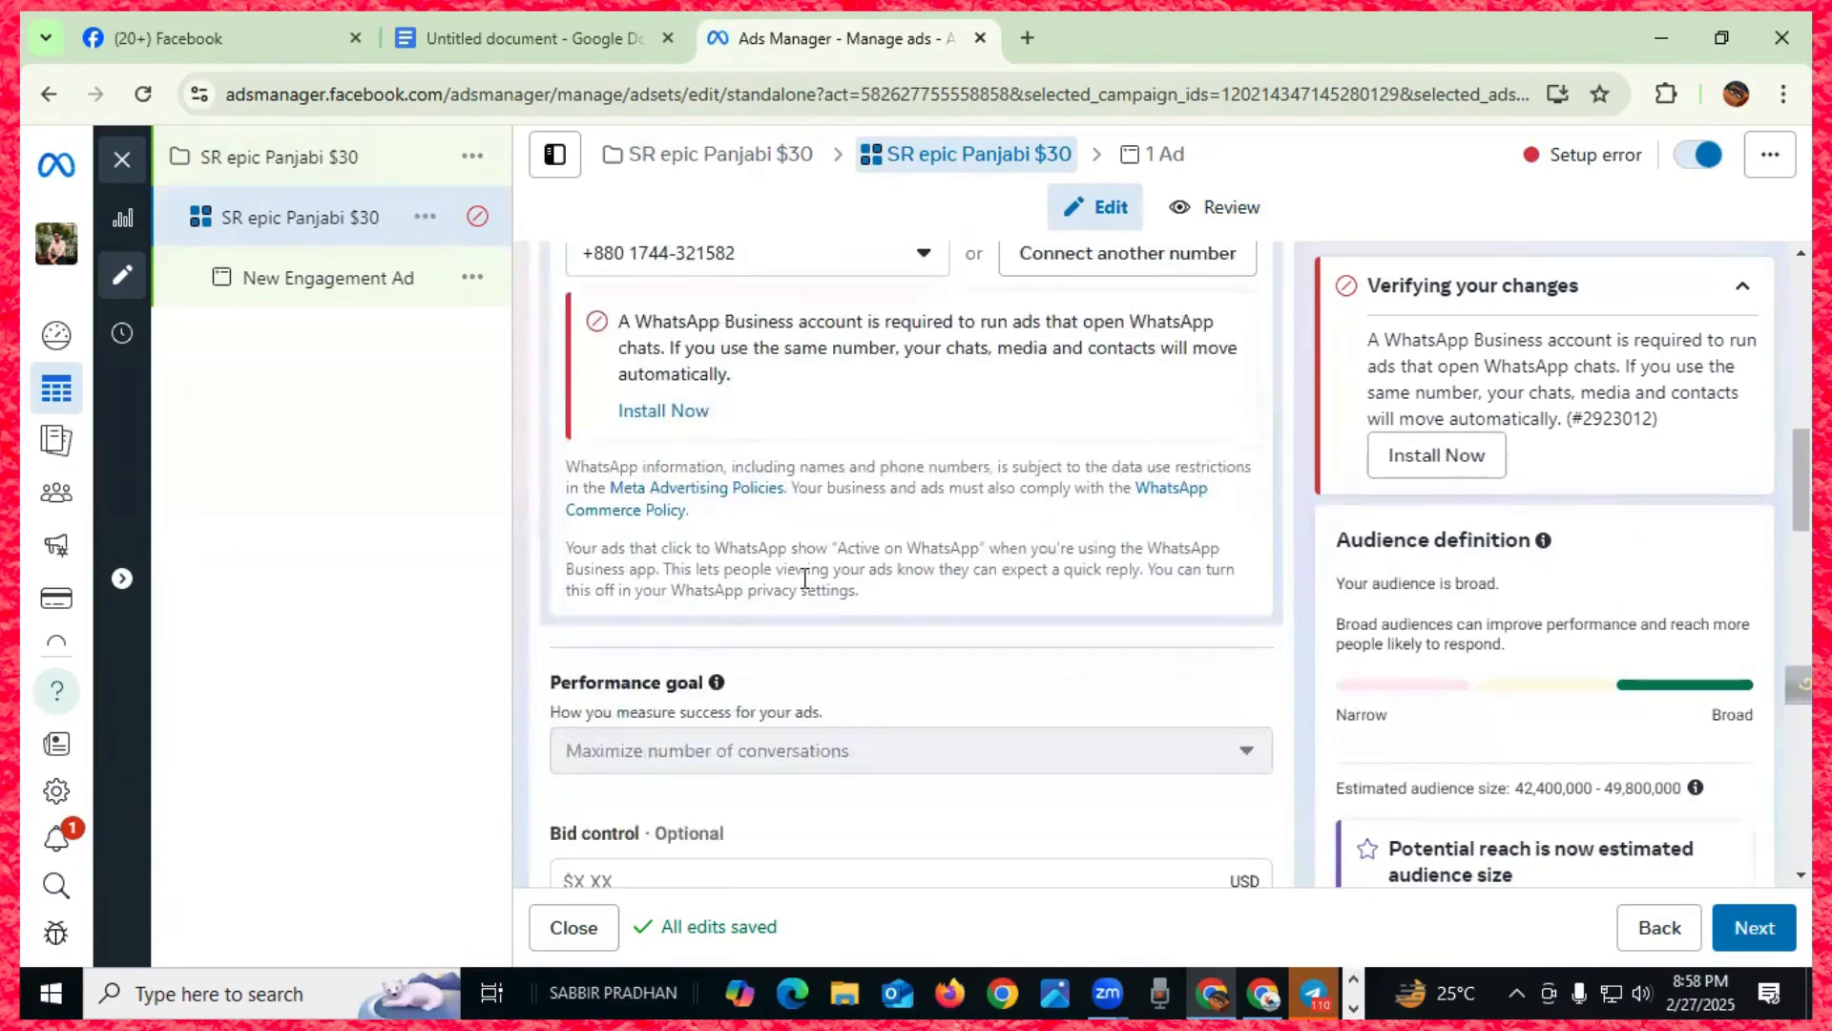
scroll(805, 578, "down", 2)
scroll(805, 576, "up", 12)
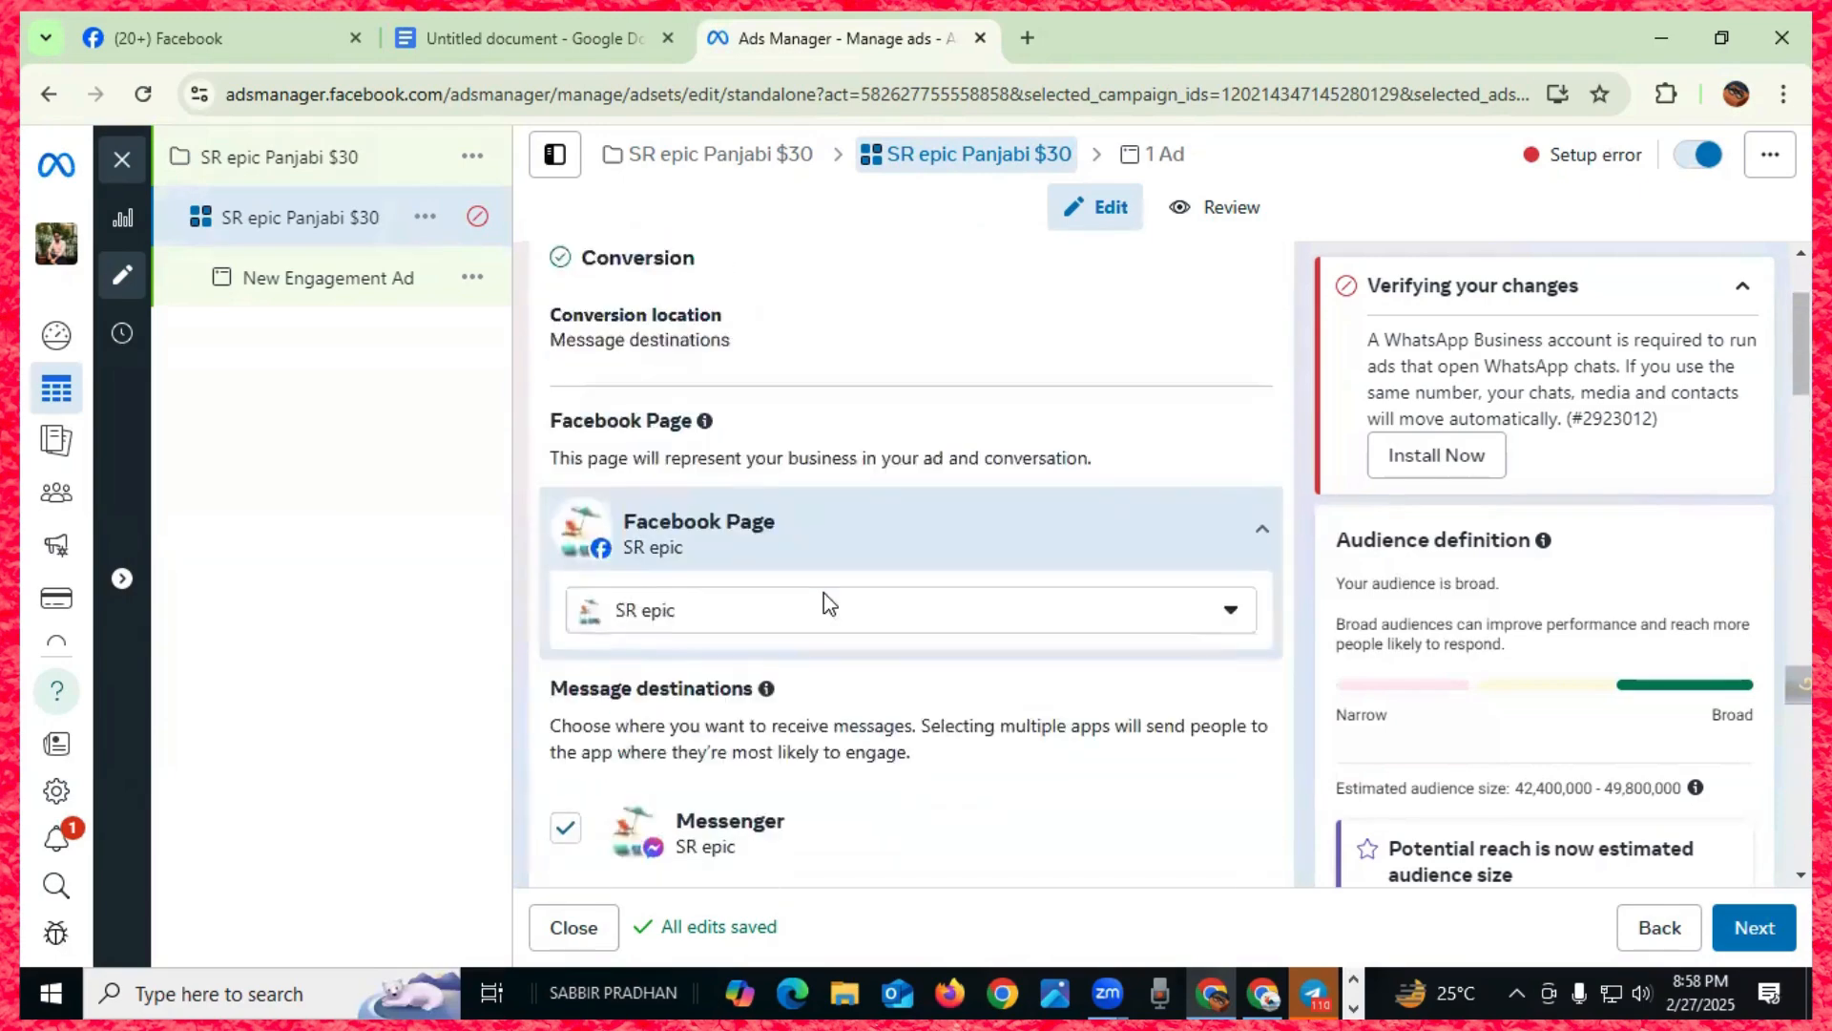
scroll(822, 593, "down", 10)
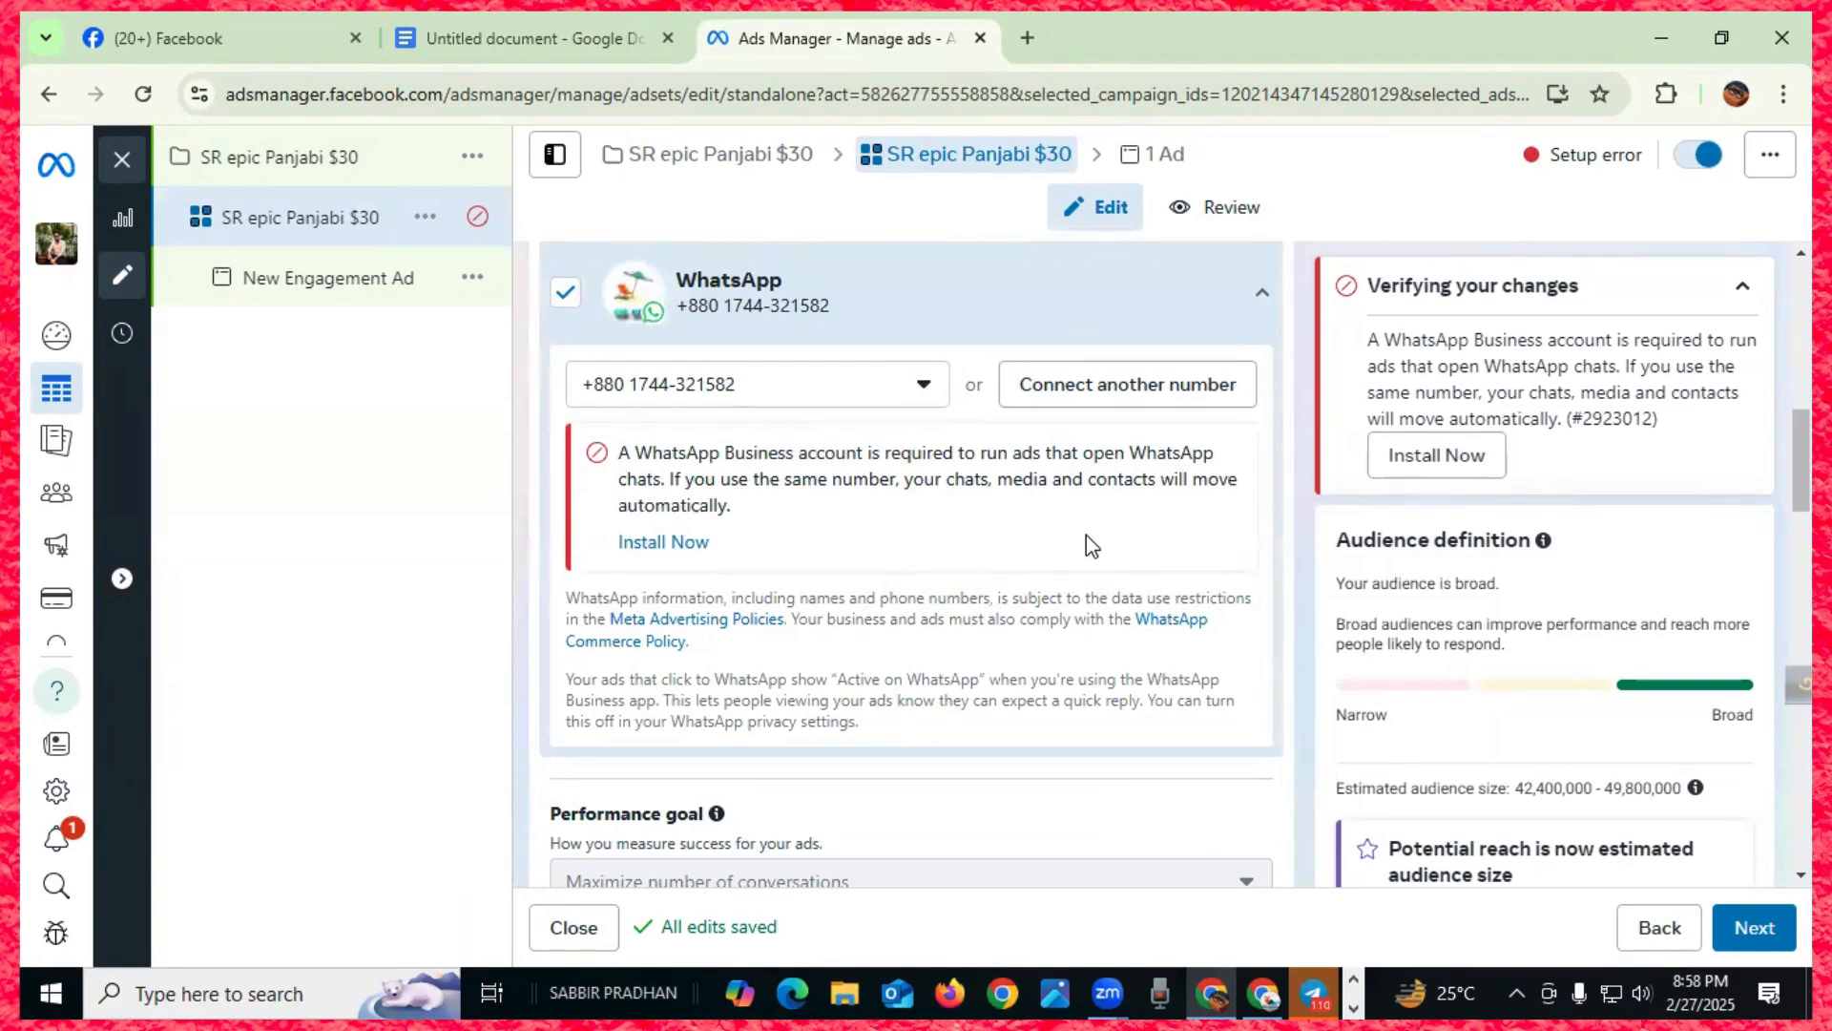
- Uncheck WhatsApp and Instagram so Messenger is the only message destination
left_click(565, 299)
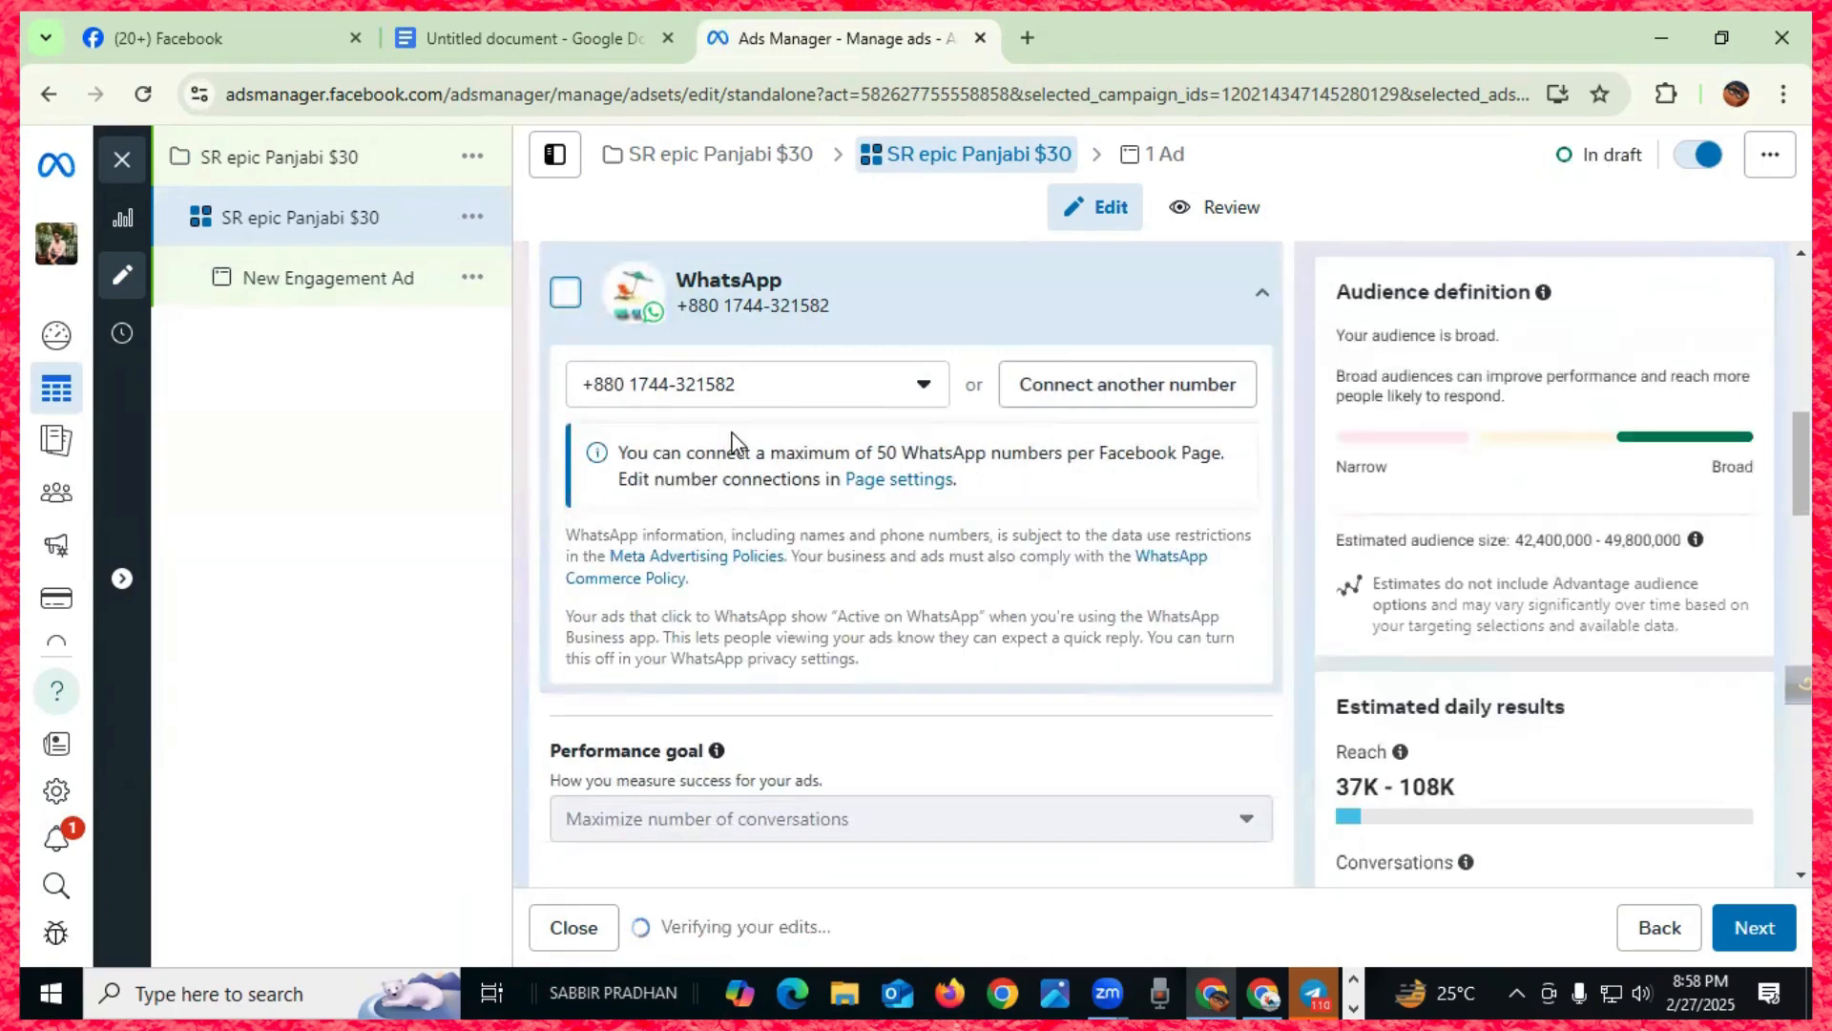
scroll(735, 454, "down", 3)
scroll(928, 509, "up", 2)
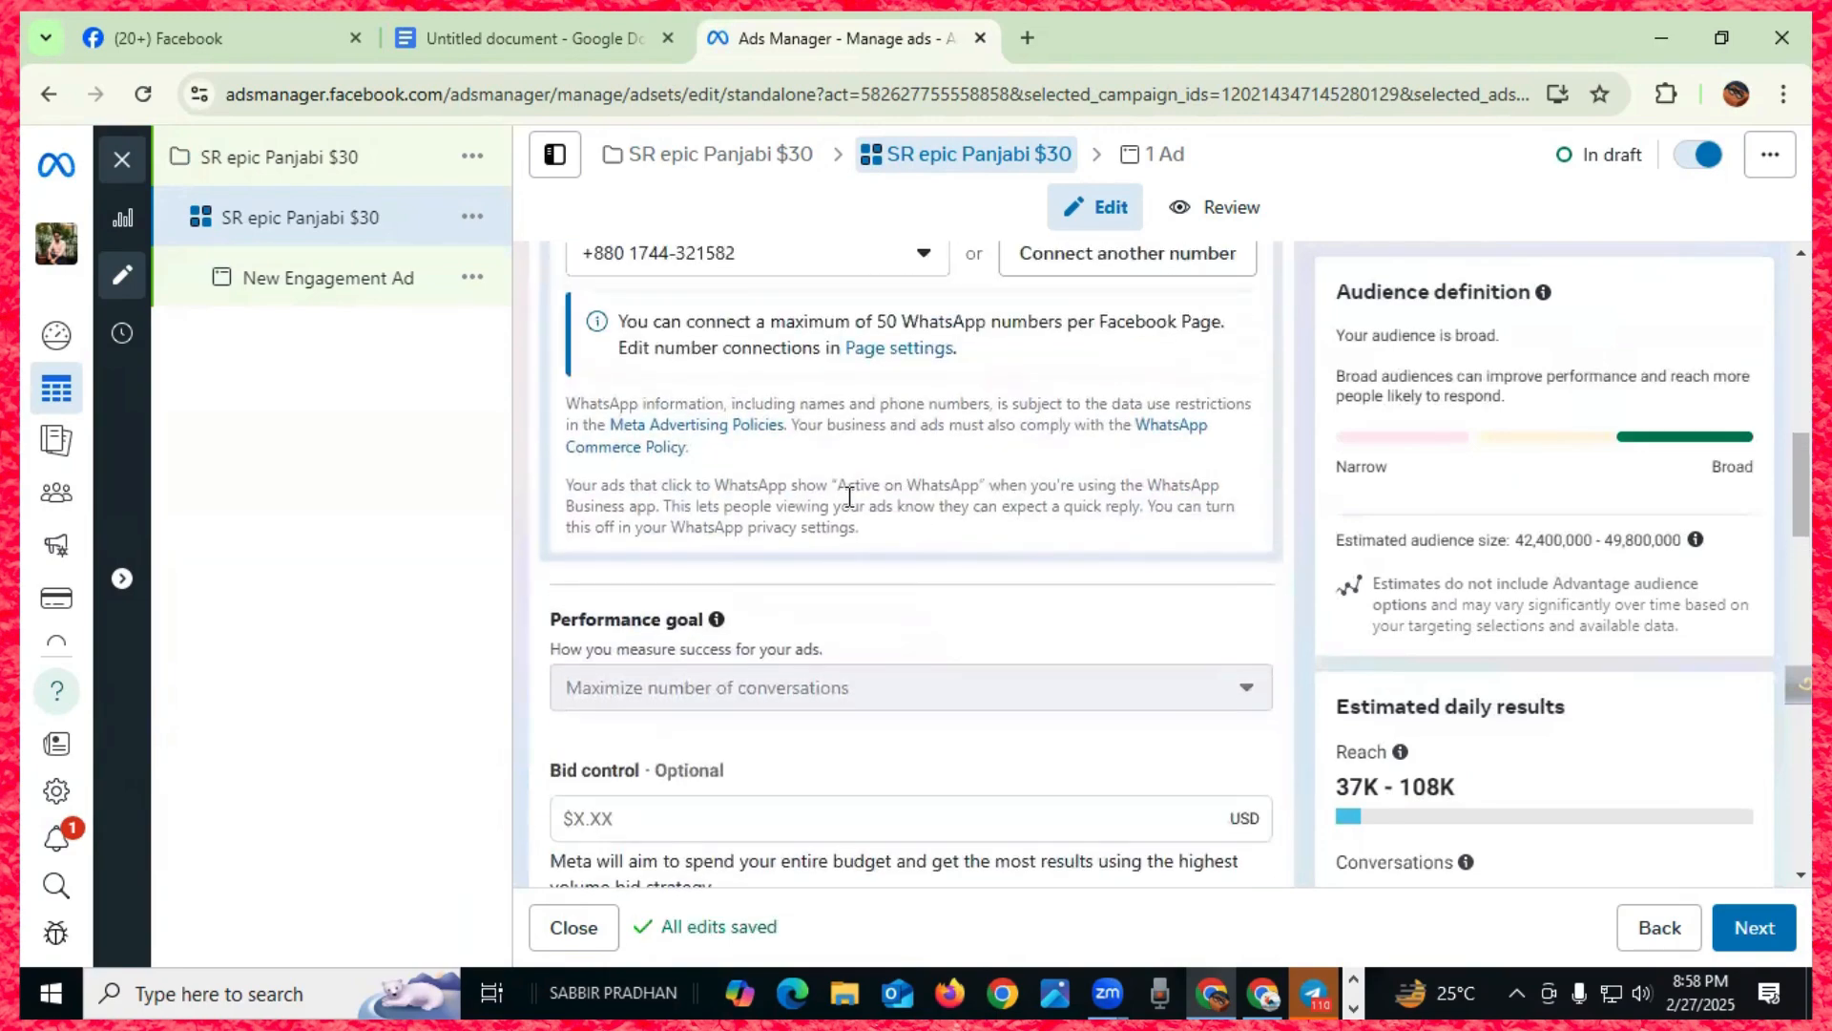
scroll(846, 497, "up", 4)
left_click(565, 463)
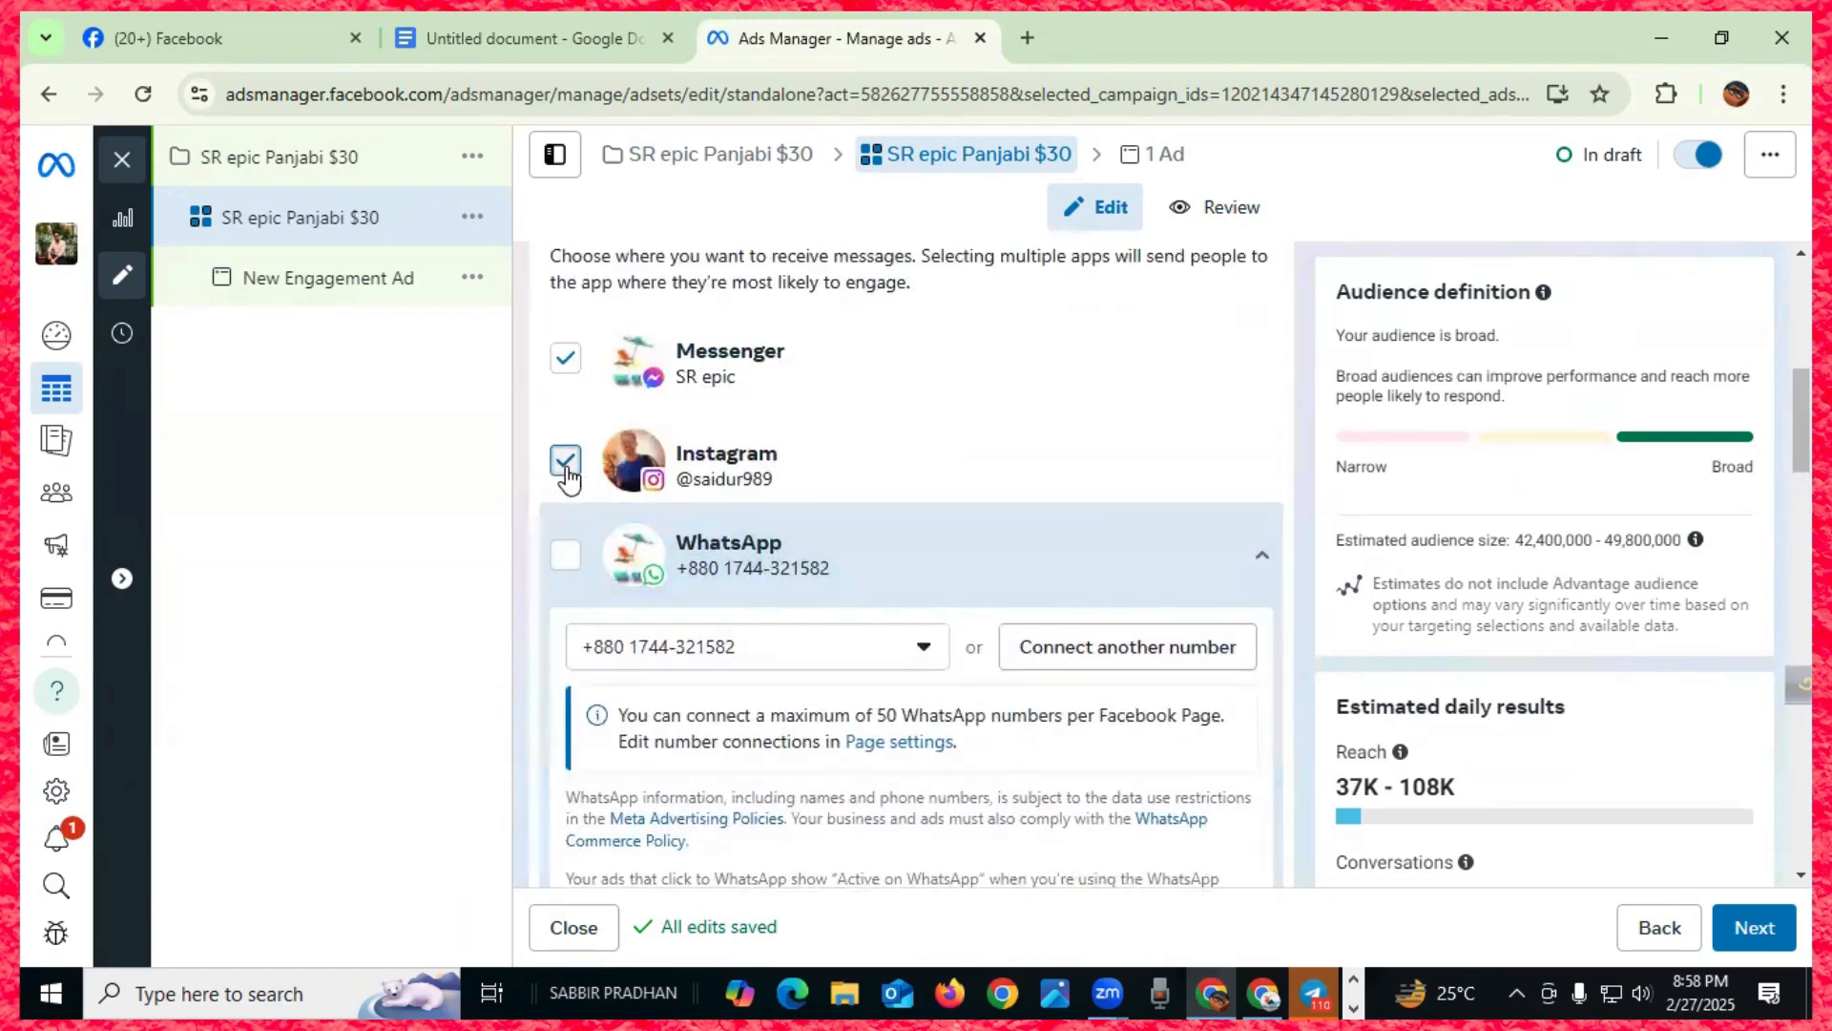
left_click(565, 463)
scroll(832, 427, "up", 4)
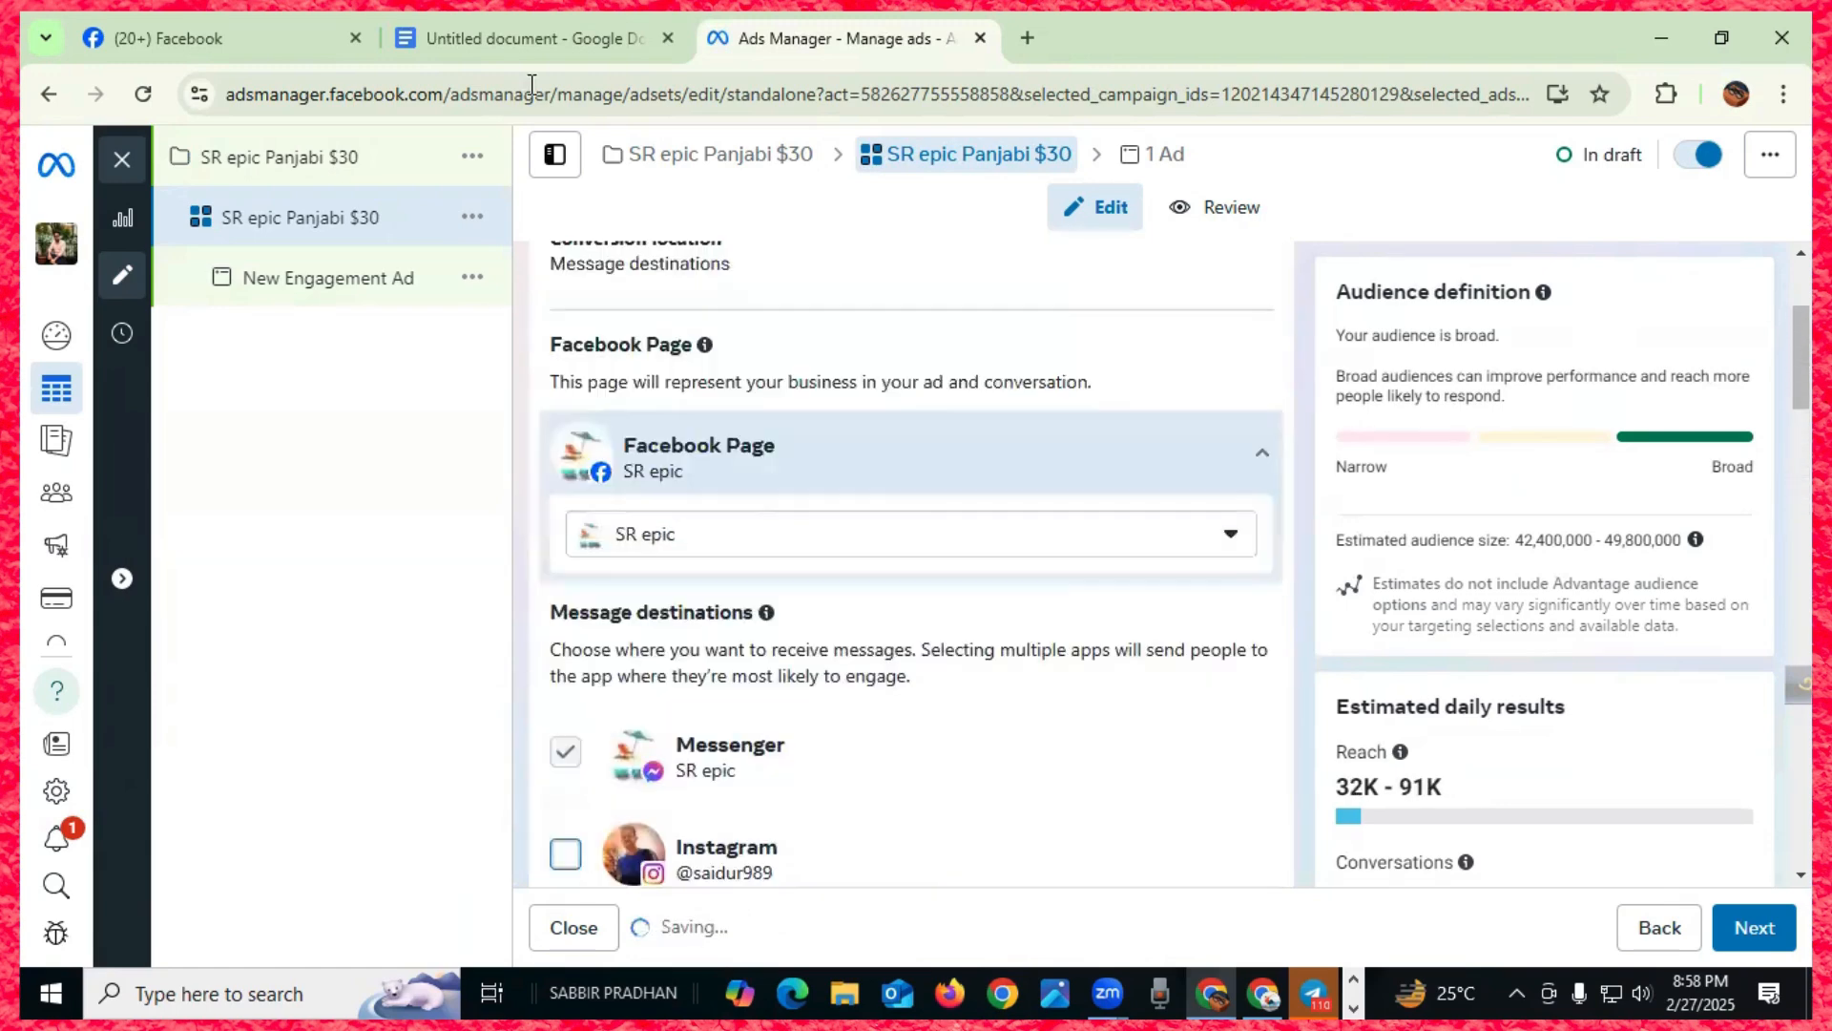
- Confirm the planned messaging platform in the Google Docs notes, then return to the ad set
left_click(608, 43)
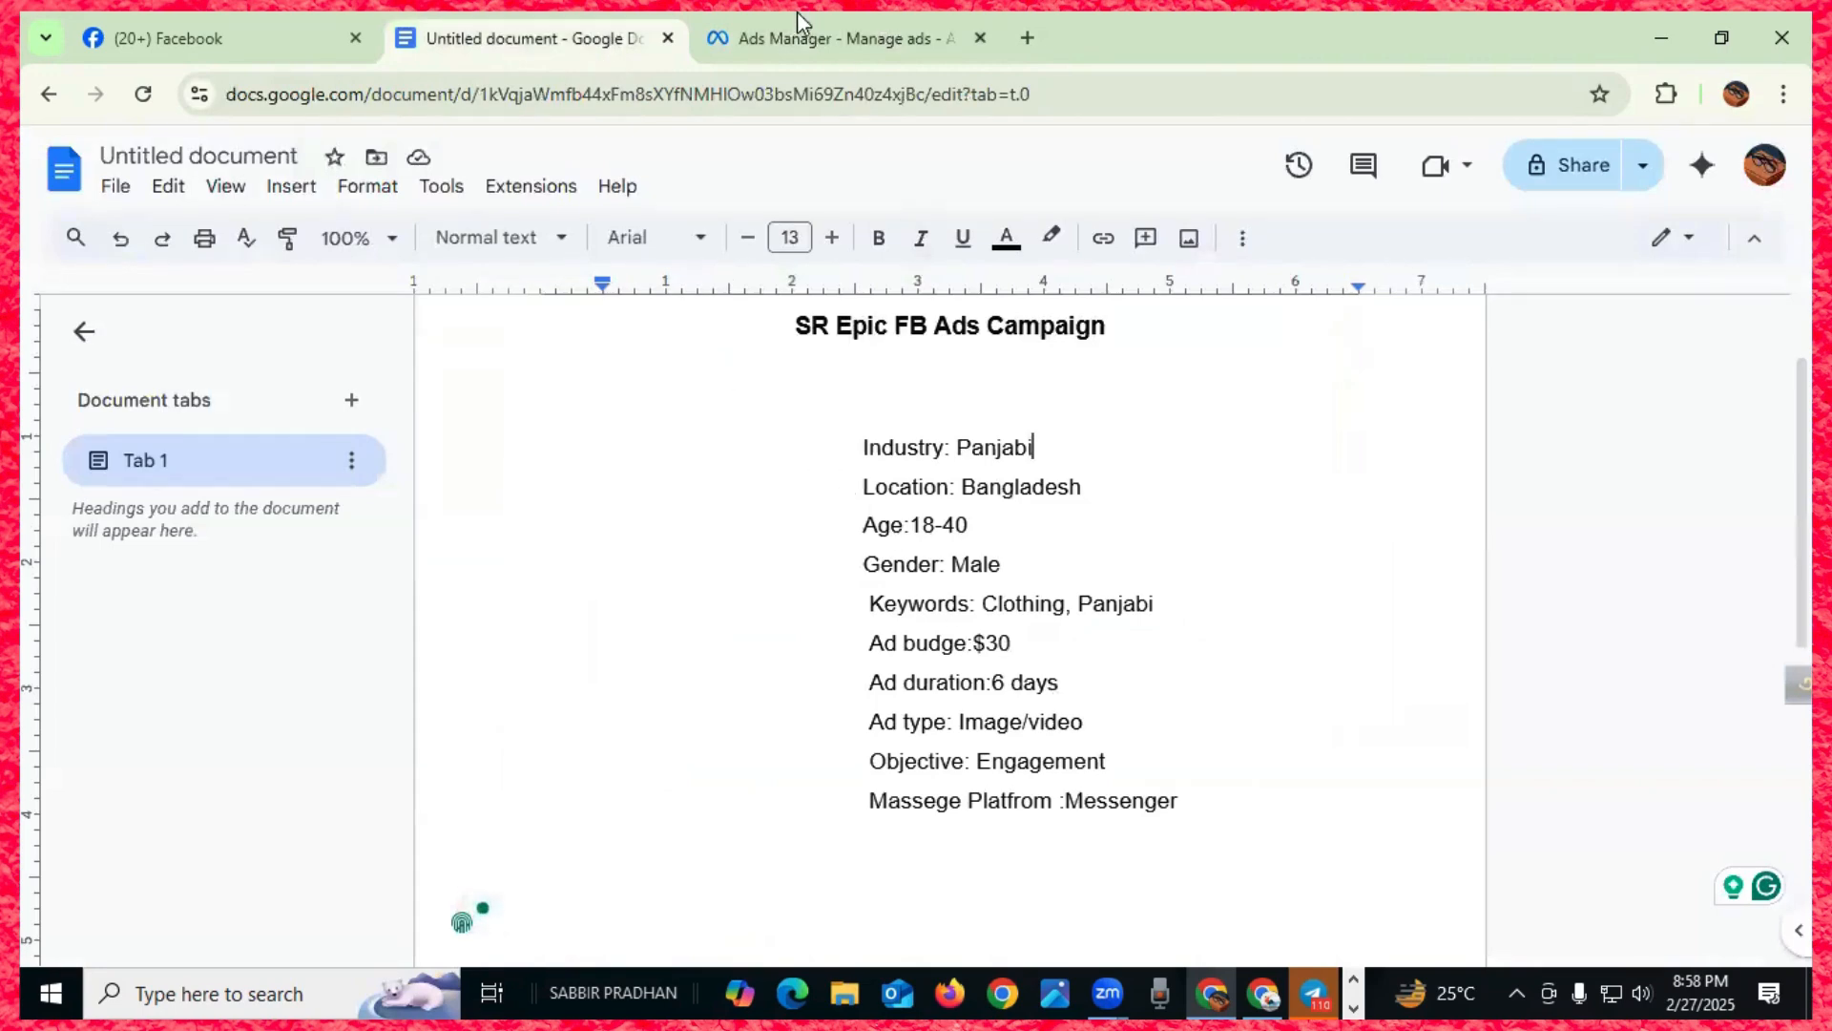
left_click(792, 42)
scroll(781, 698, "down", 1)
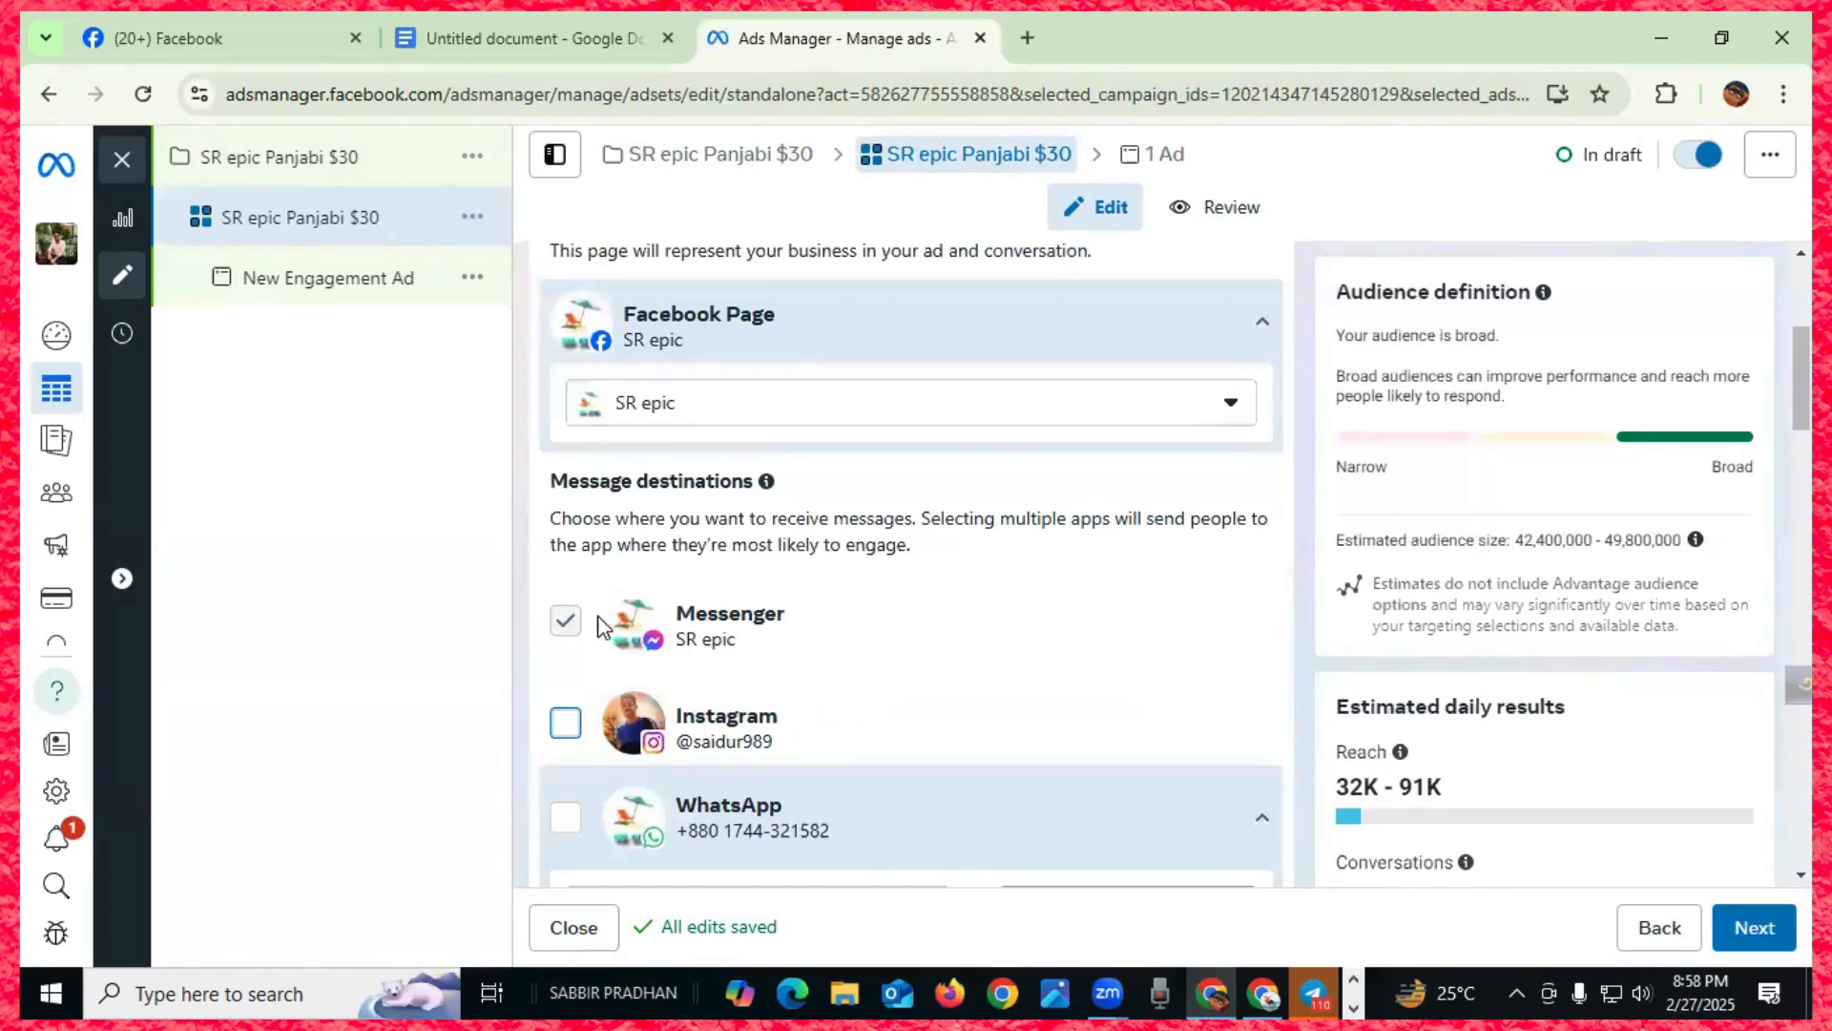
scroll(814, 609, "down", 4)
scroll(815, 607, "down", 1)
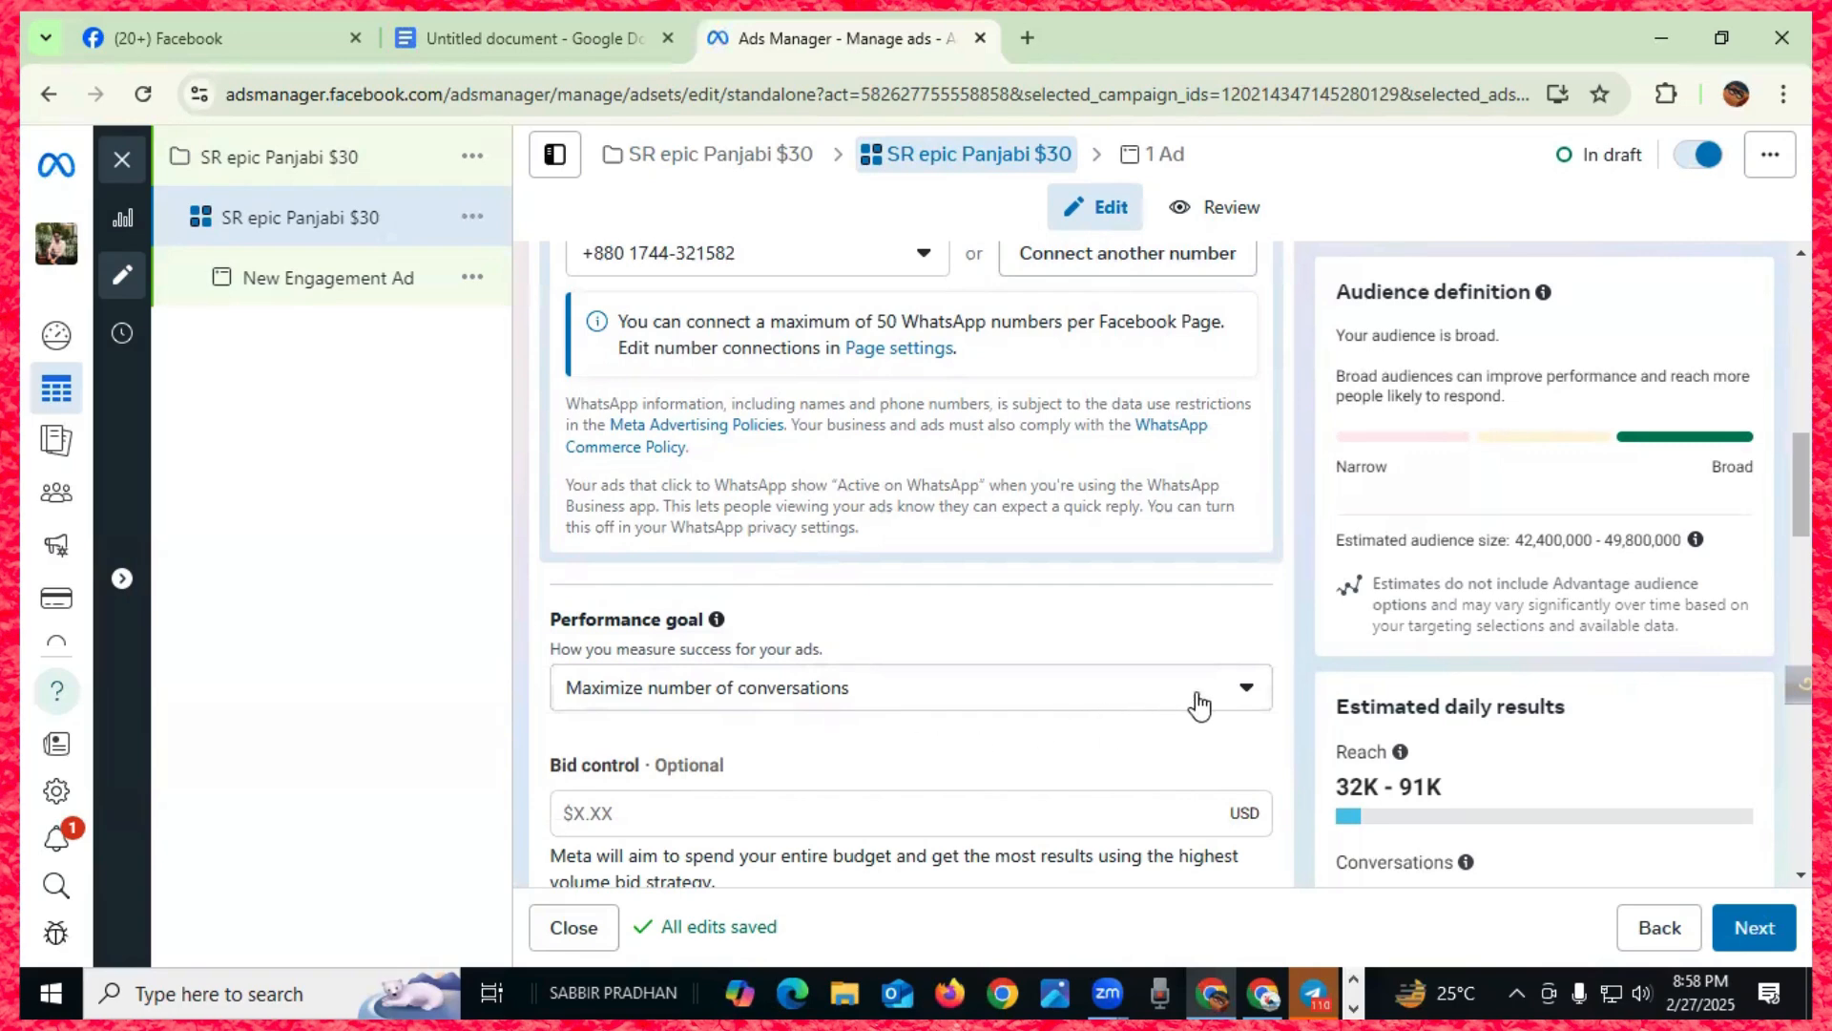
left_click(1247, 689)
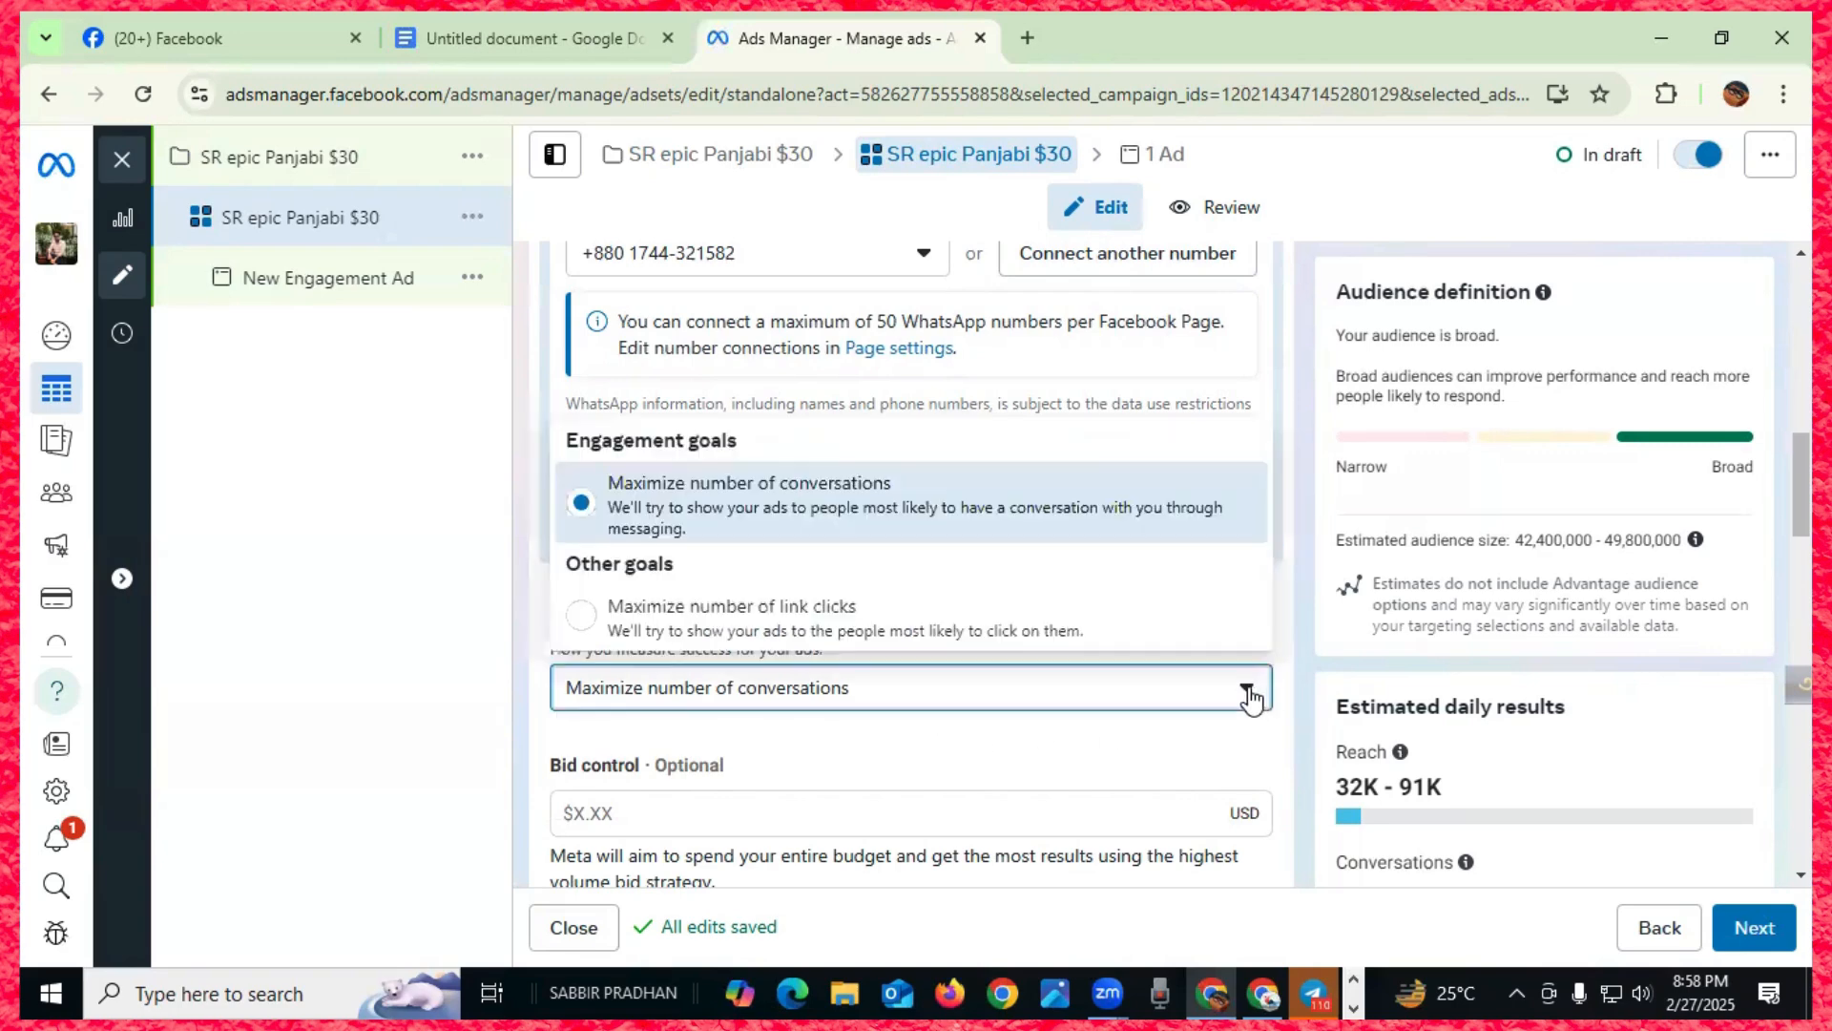
left_click(1246, 689)
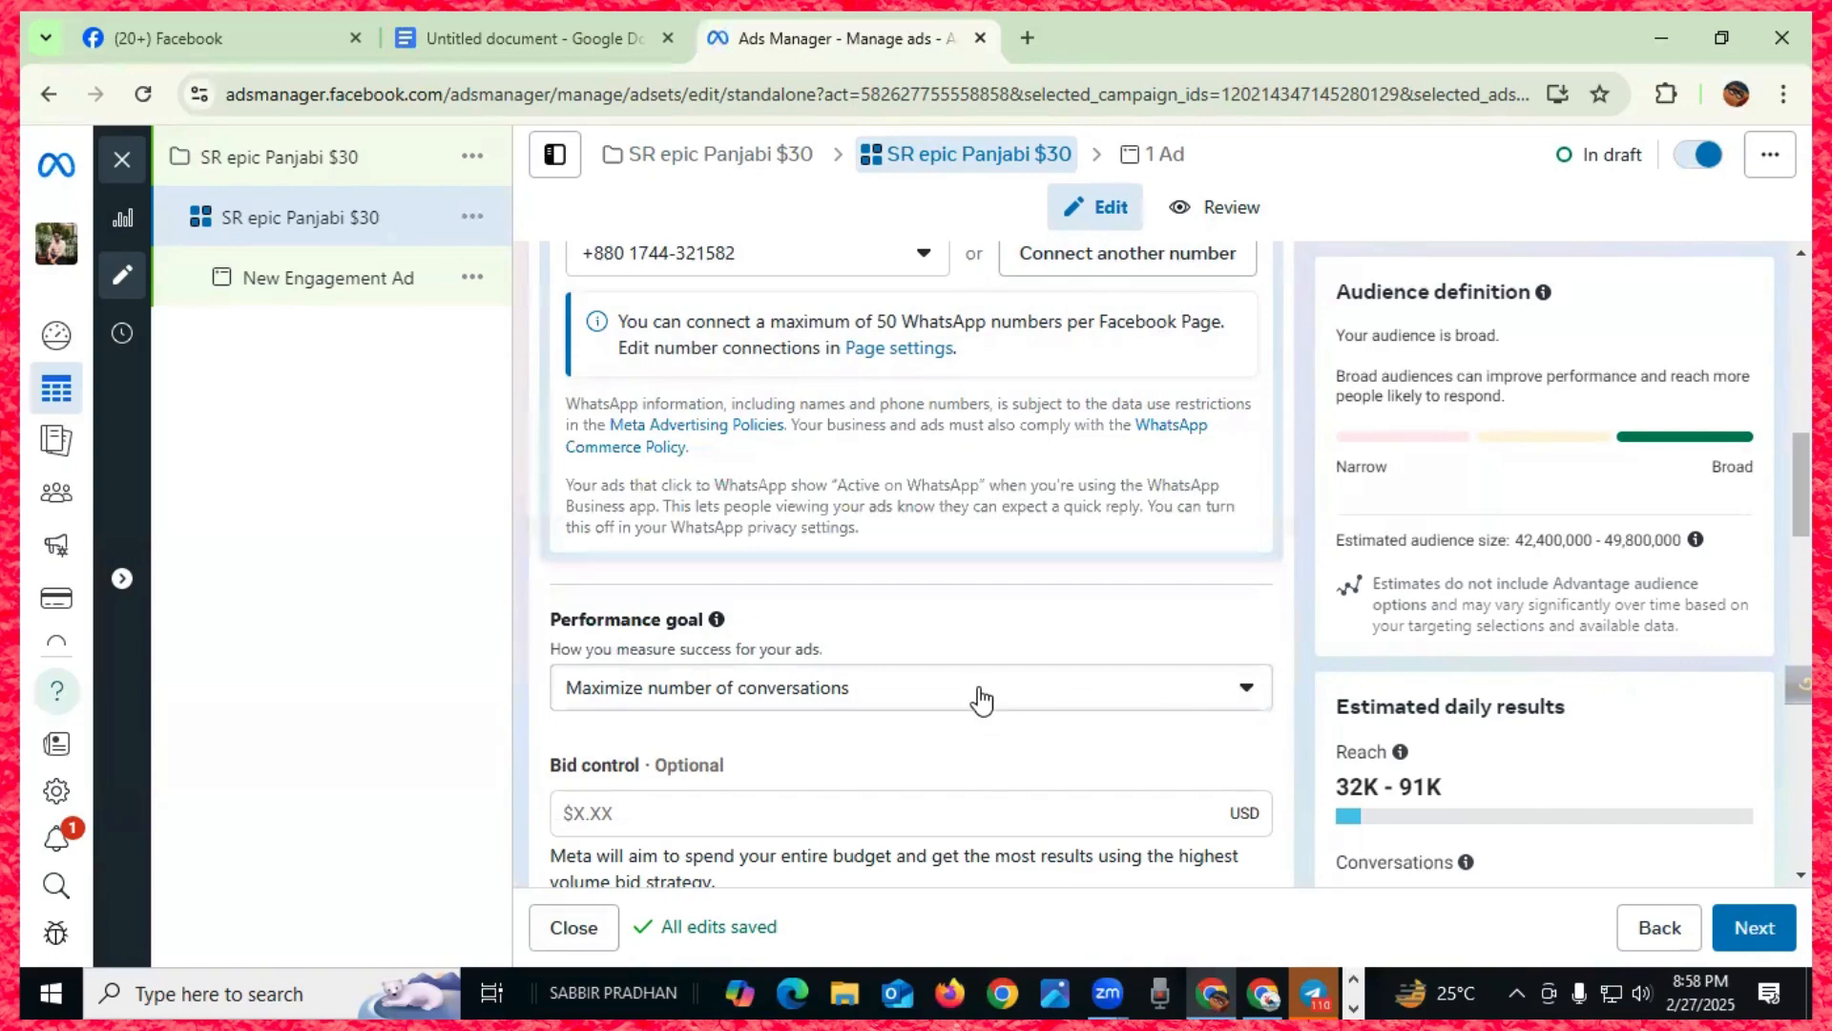
scroll(978, 696, "down", 3)
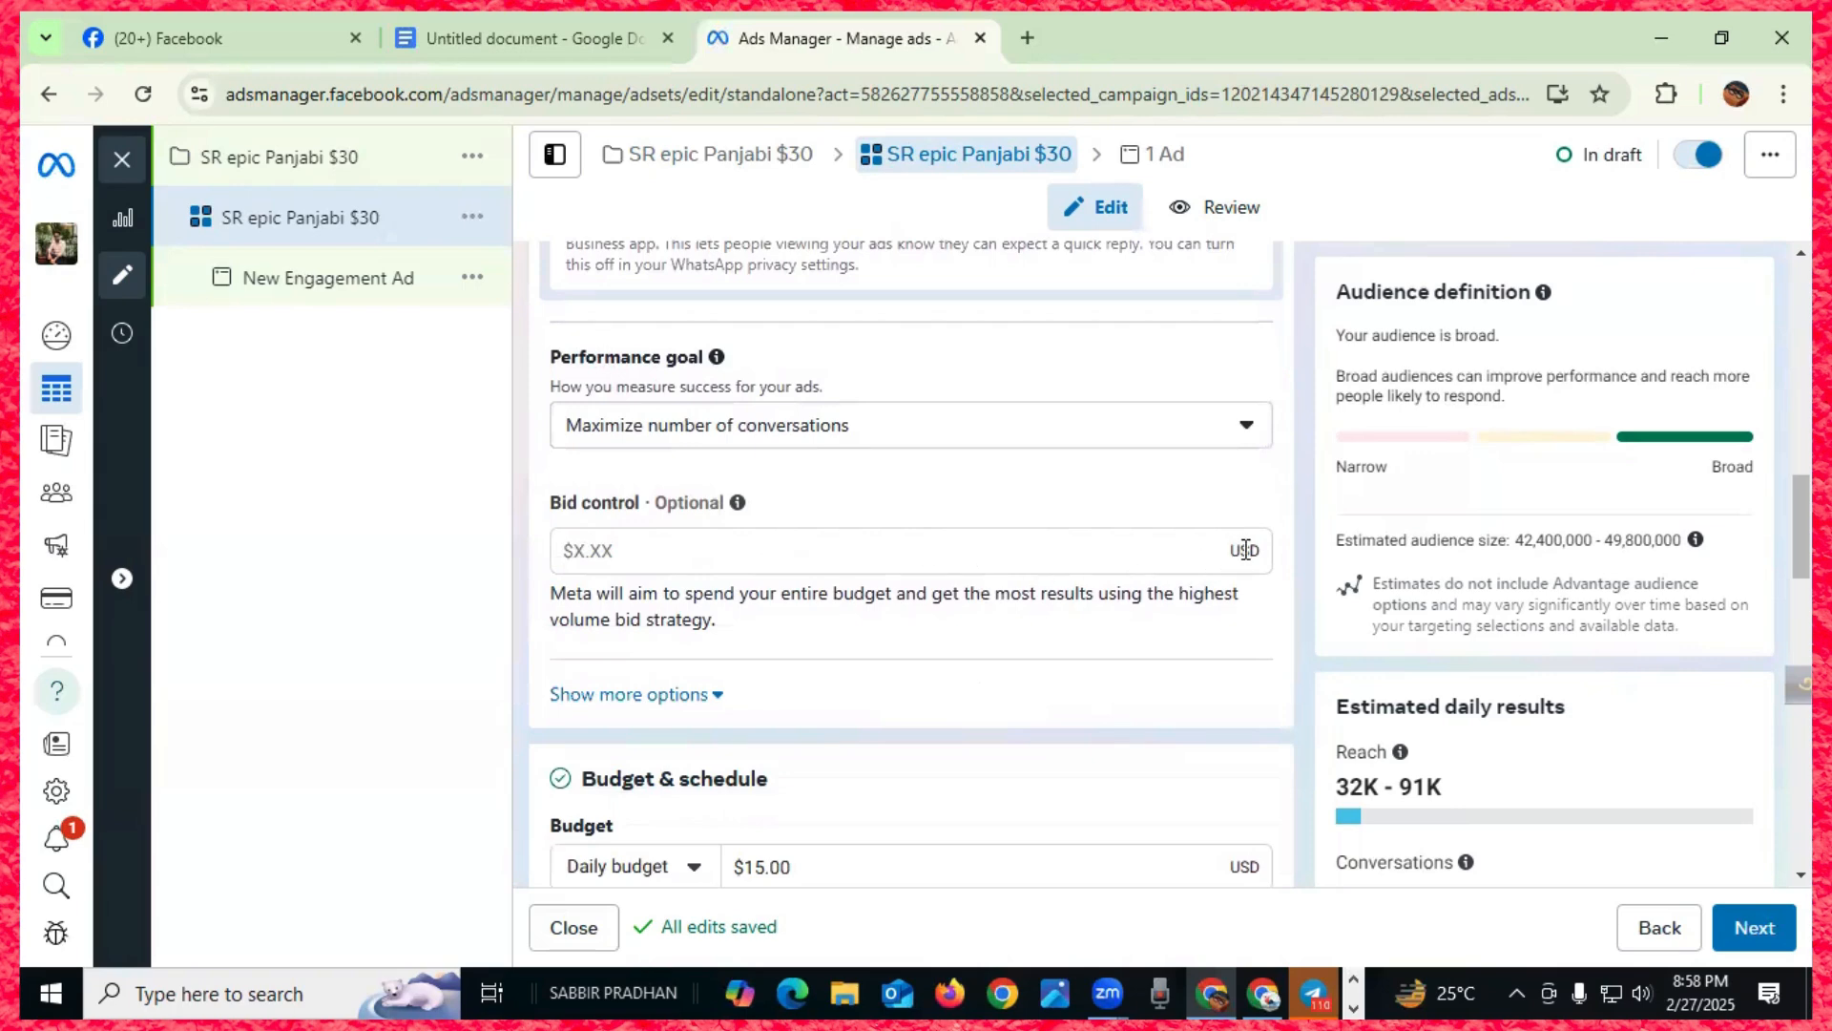
scroll(868, 609, "down", 3)
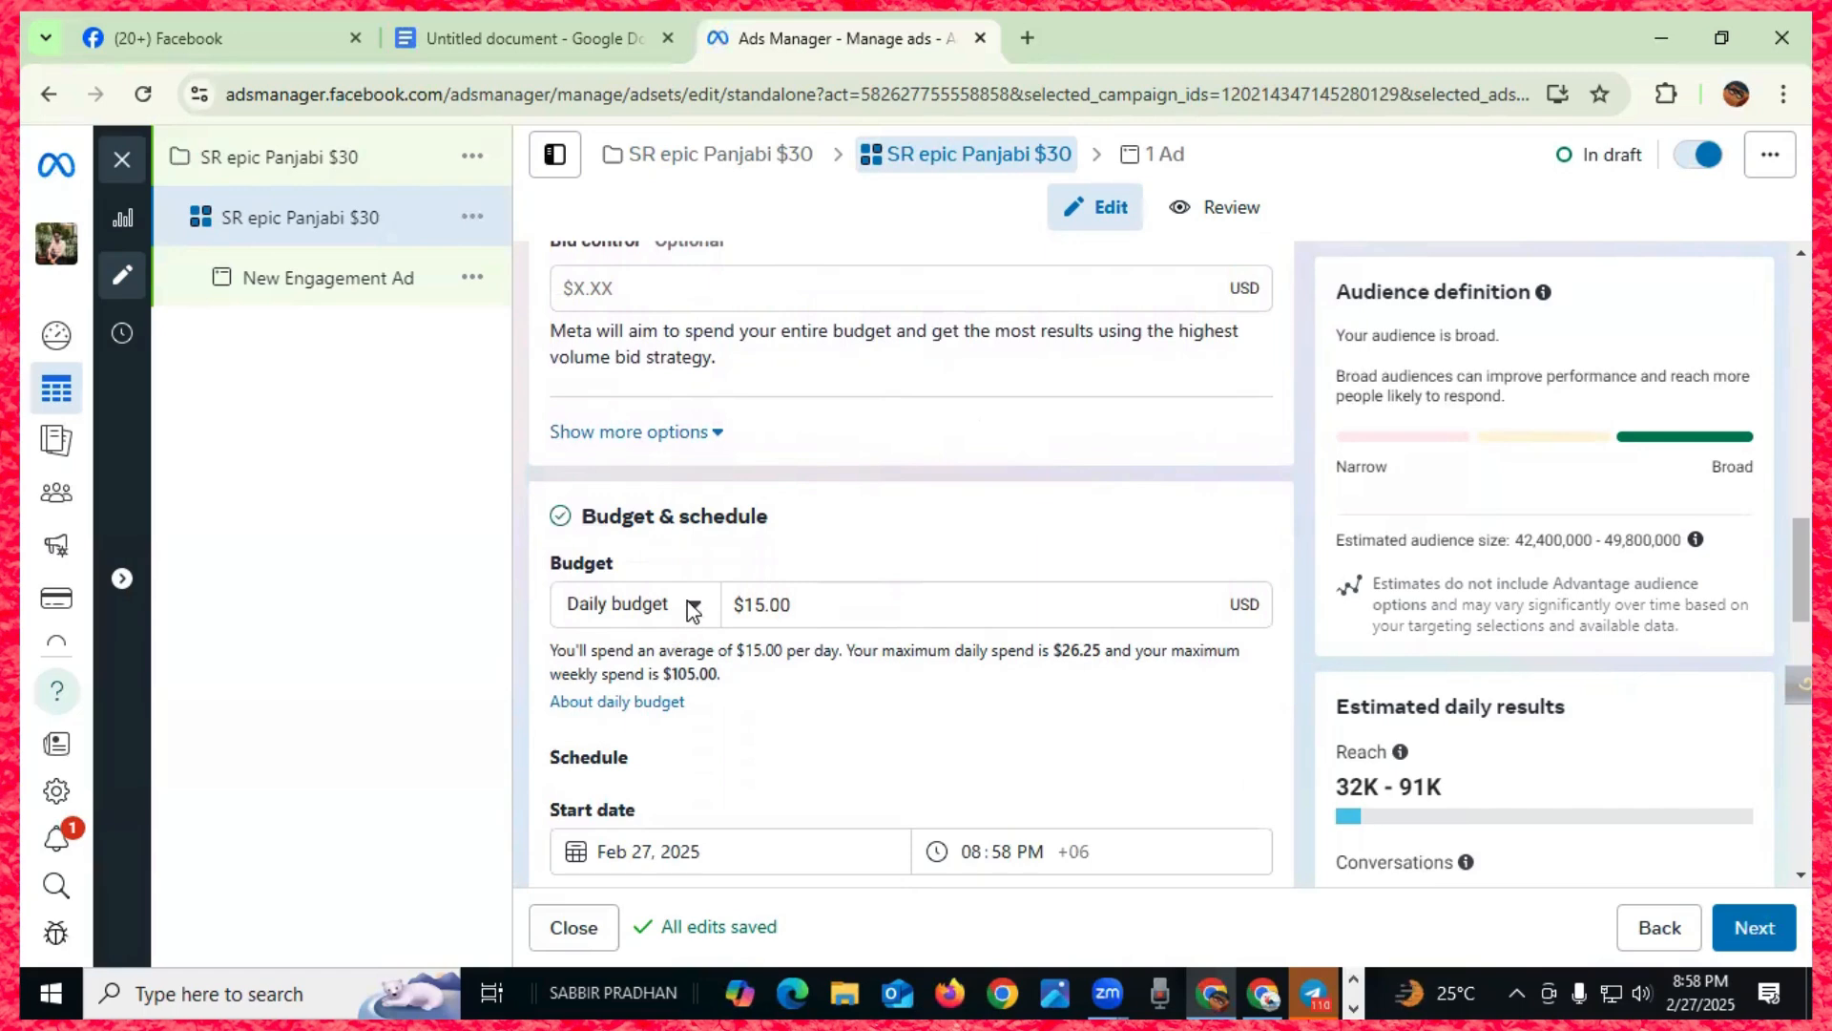
scroll(689, 601, "down", 4)
scroll(690, 599, "down", 4)
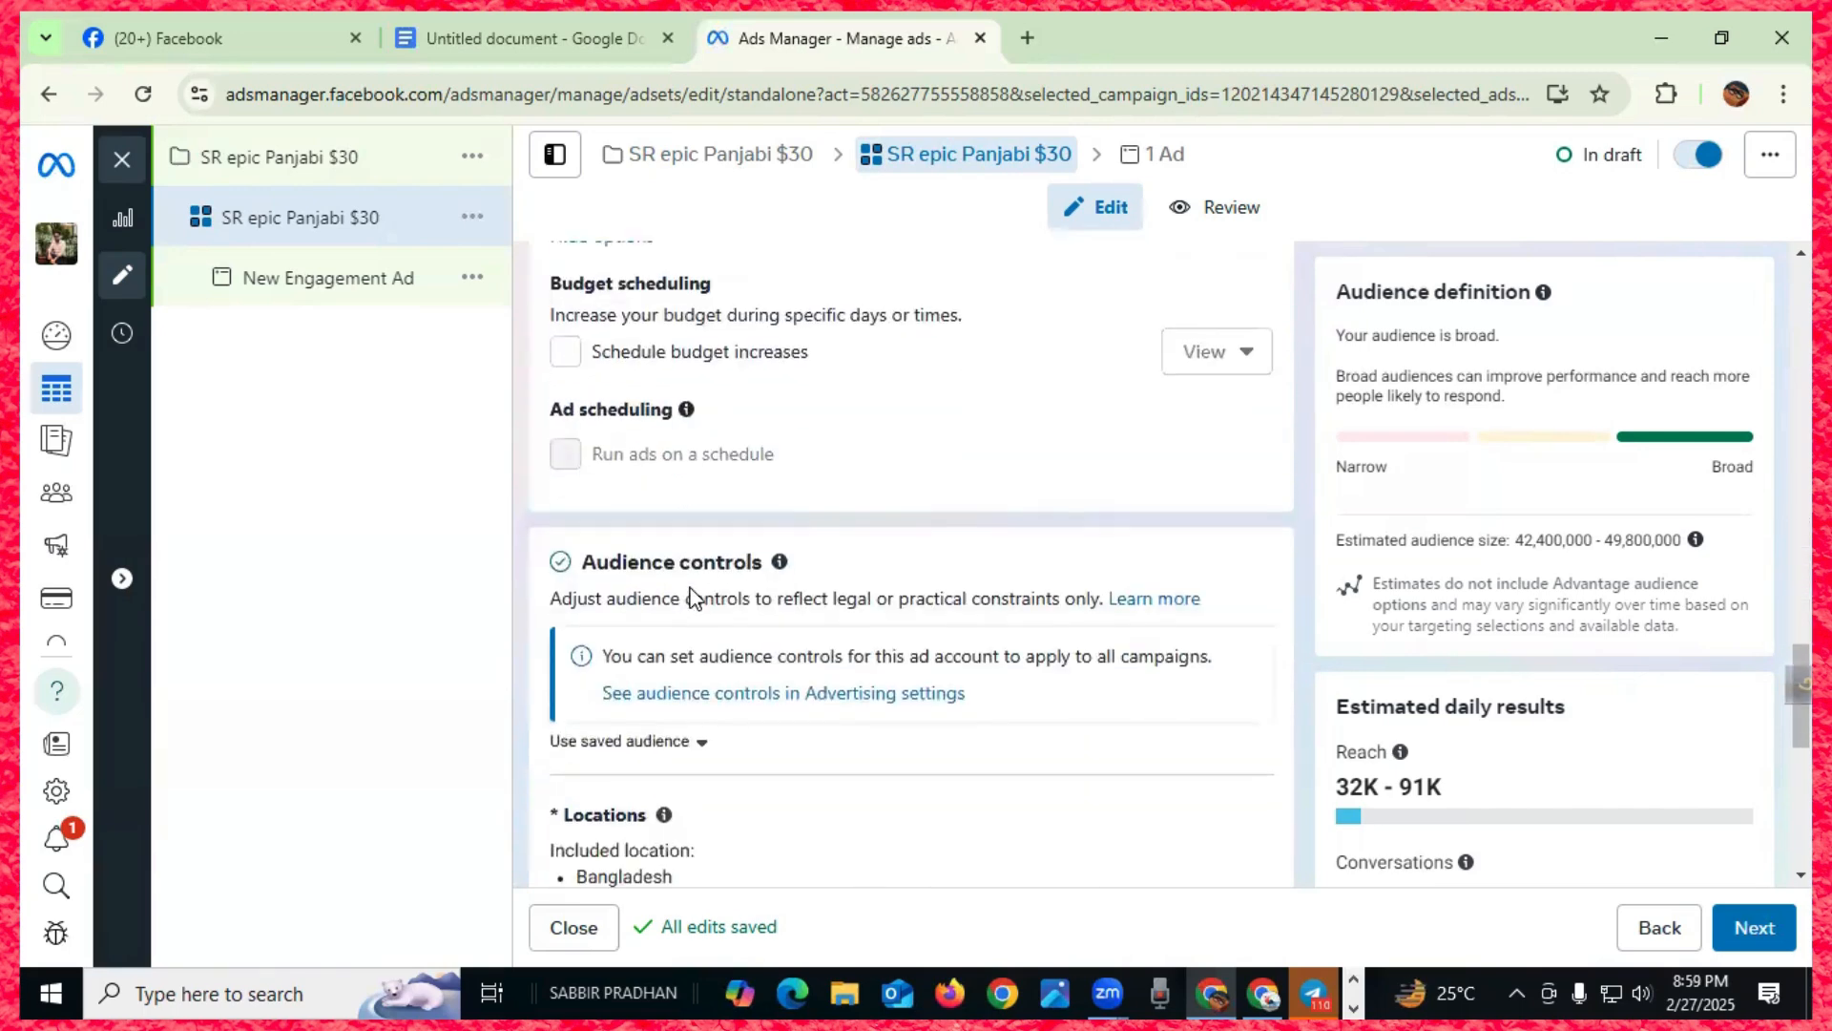
left_click(358, 286)
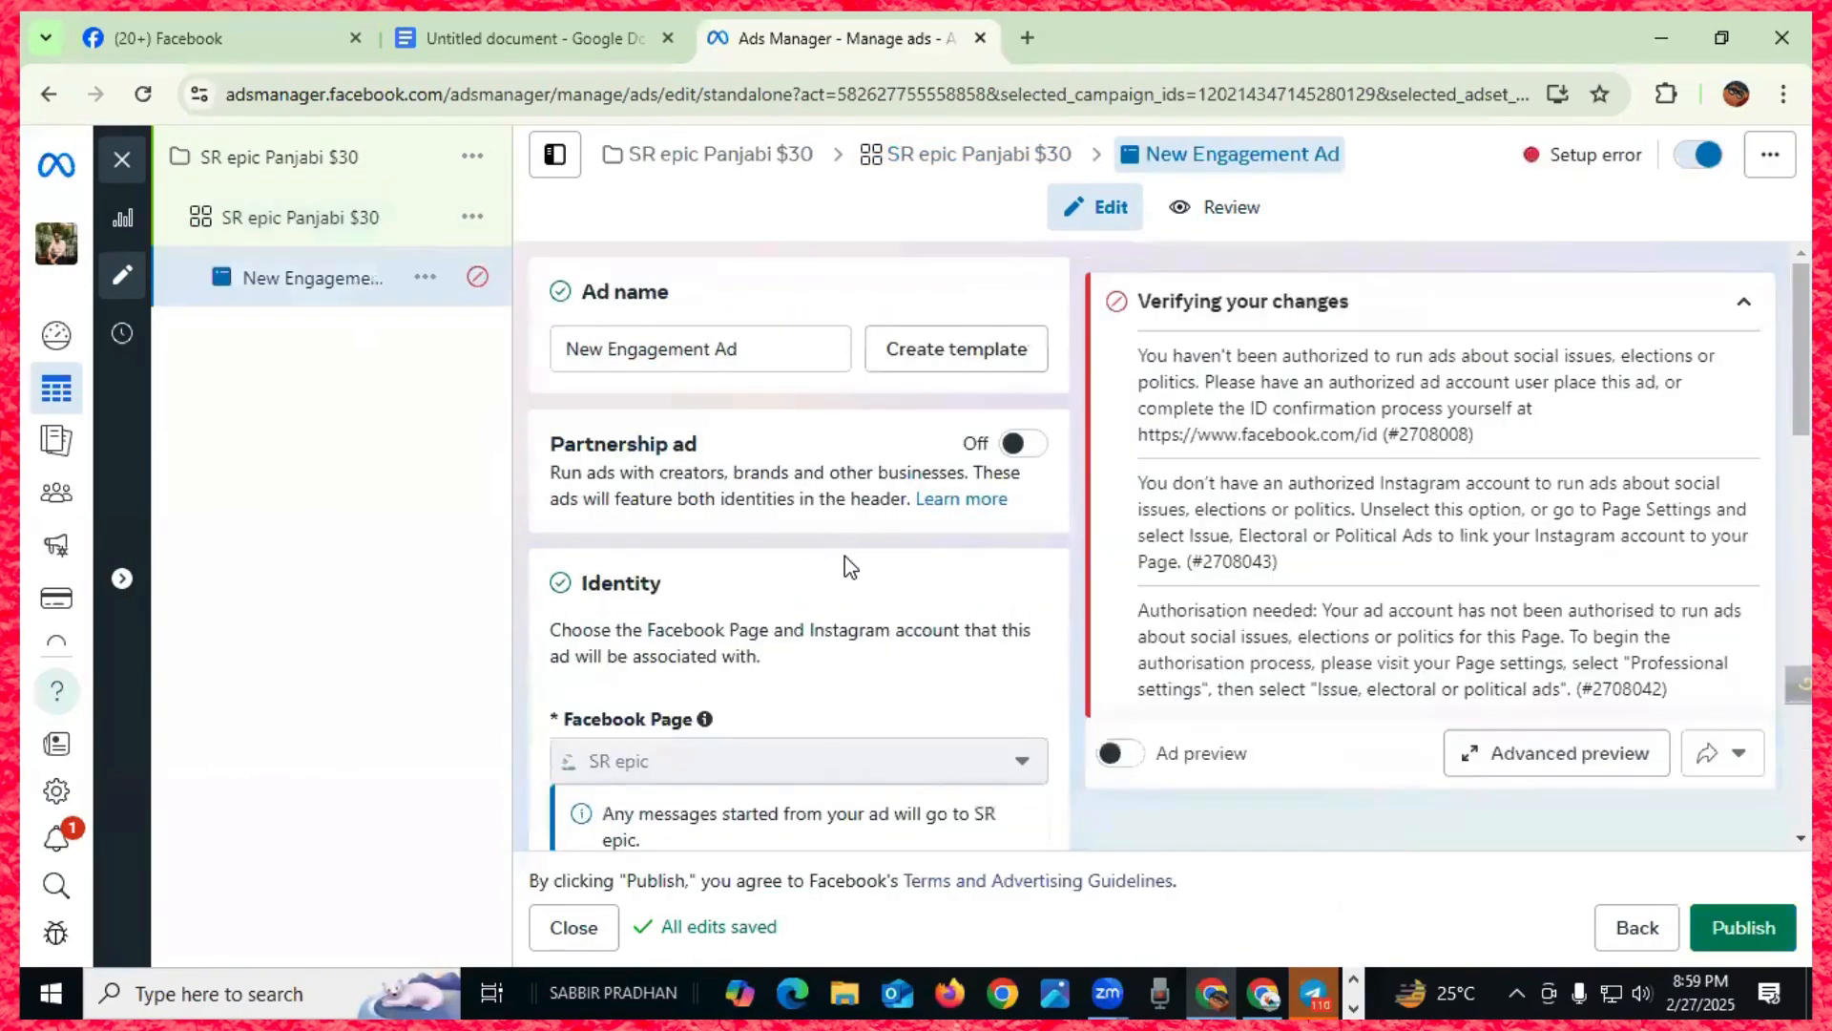
scroll(844, 555, "down", 8)
scroll(844, 556, "down", 7)
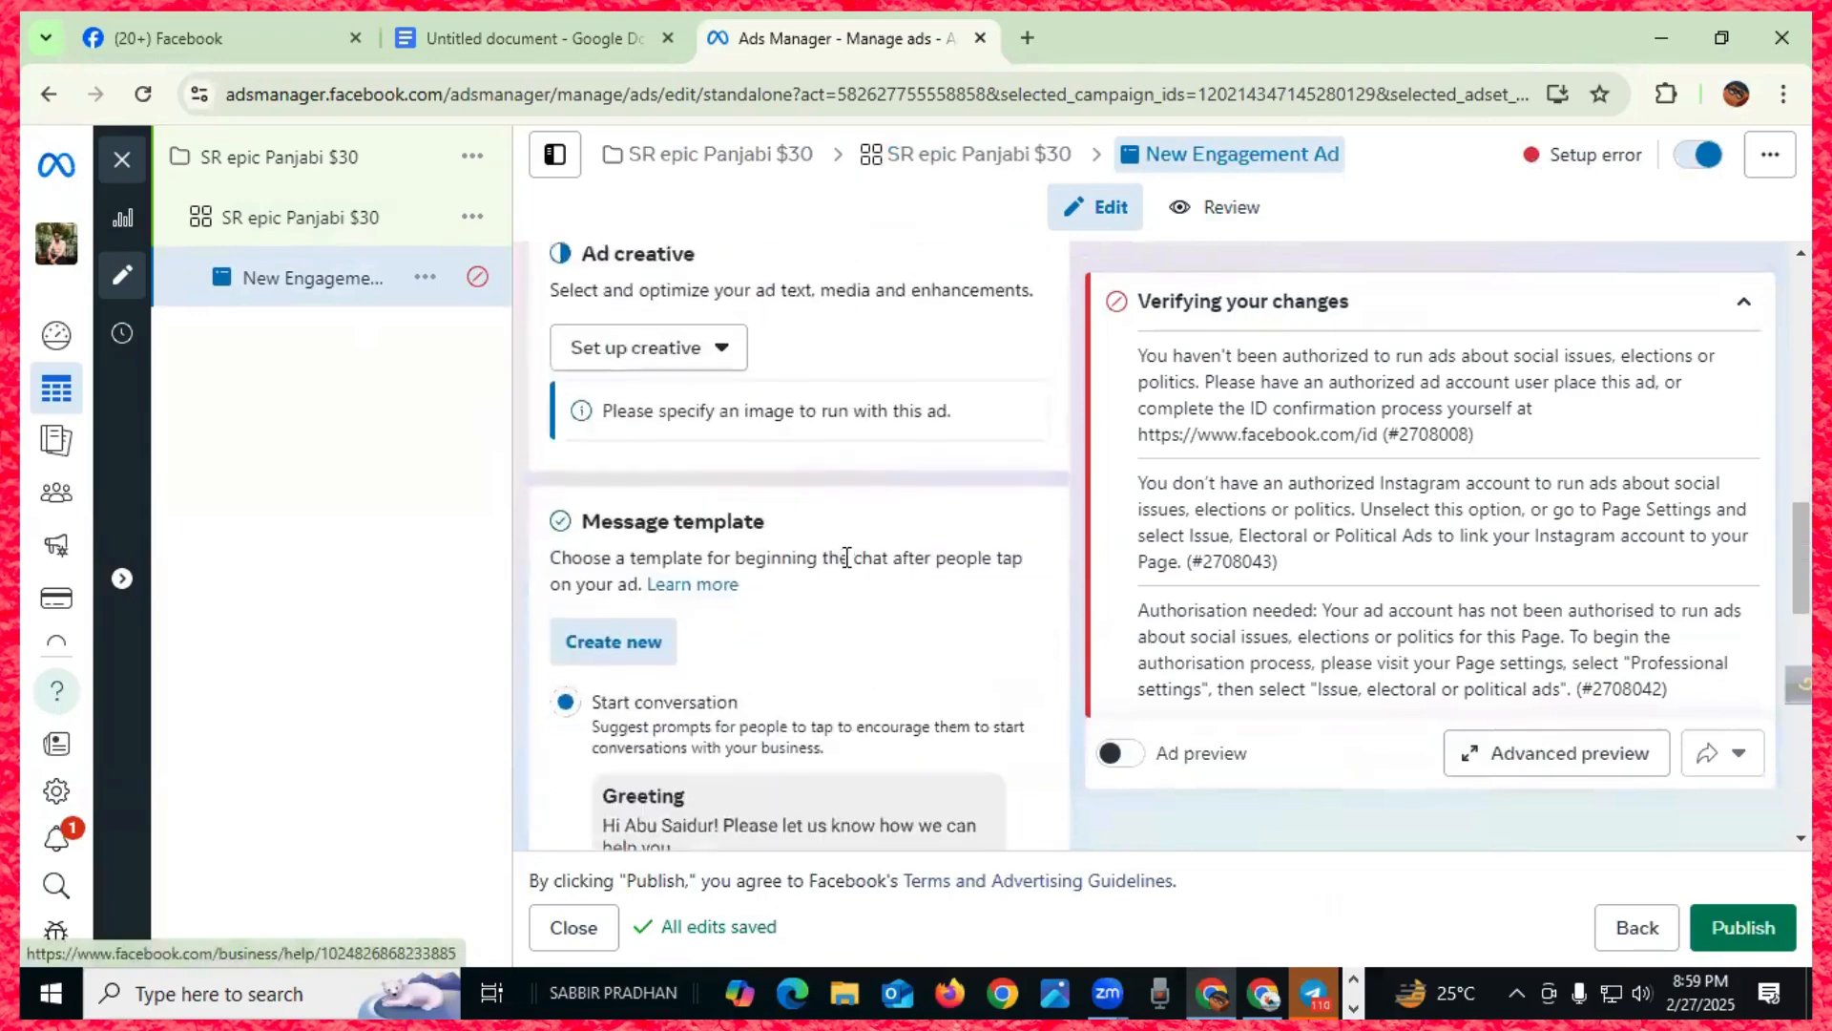
scroll(846, 557, "up", 8)
scroll(847, 556, "up", 5)
scroll(846, 557, "down", 8)
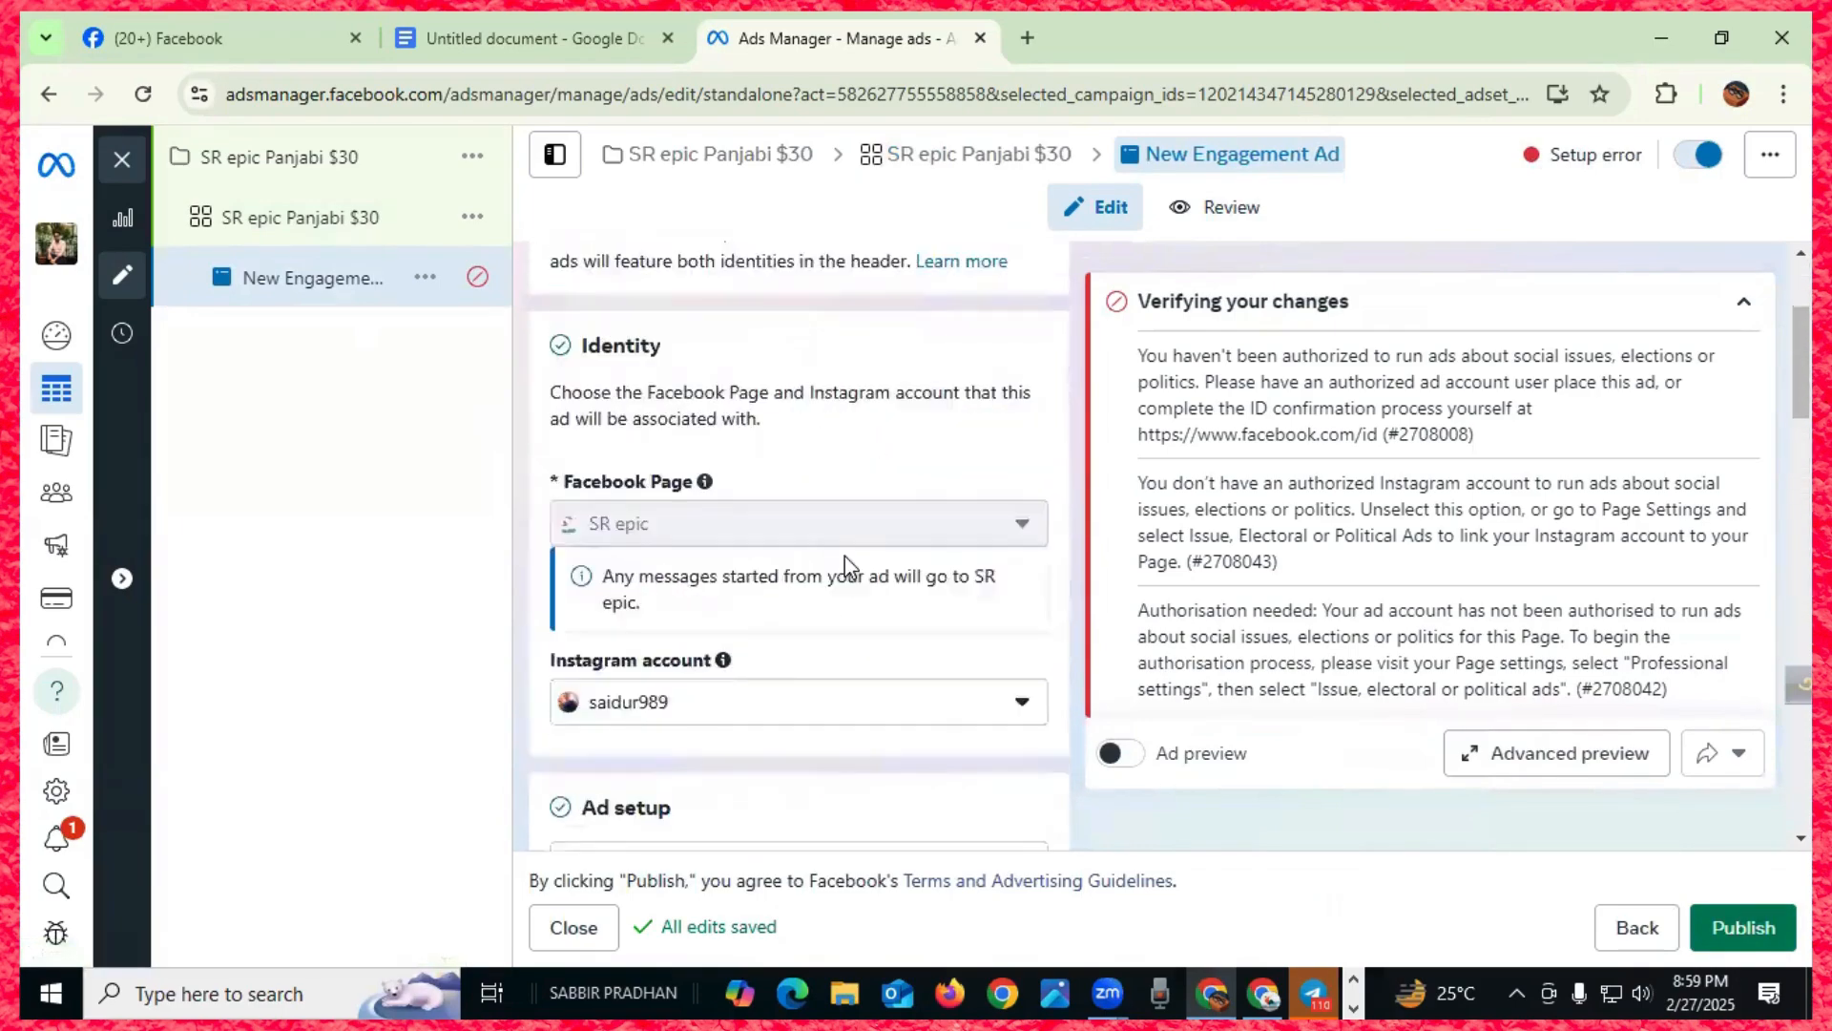
scroll(847, 564, "down", 10)
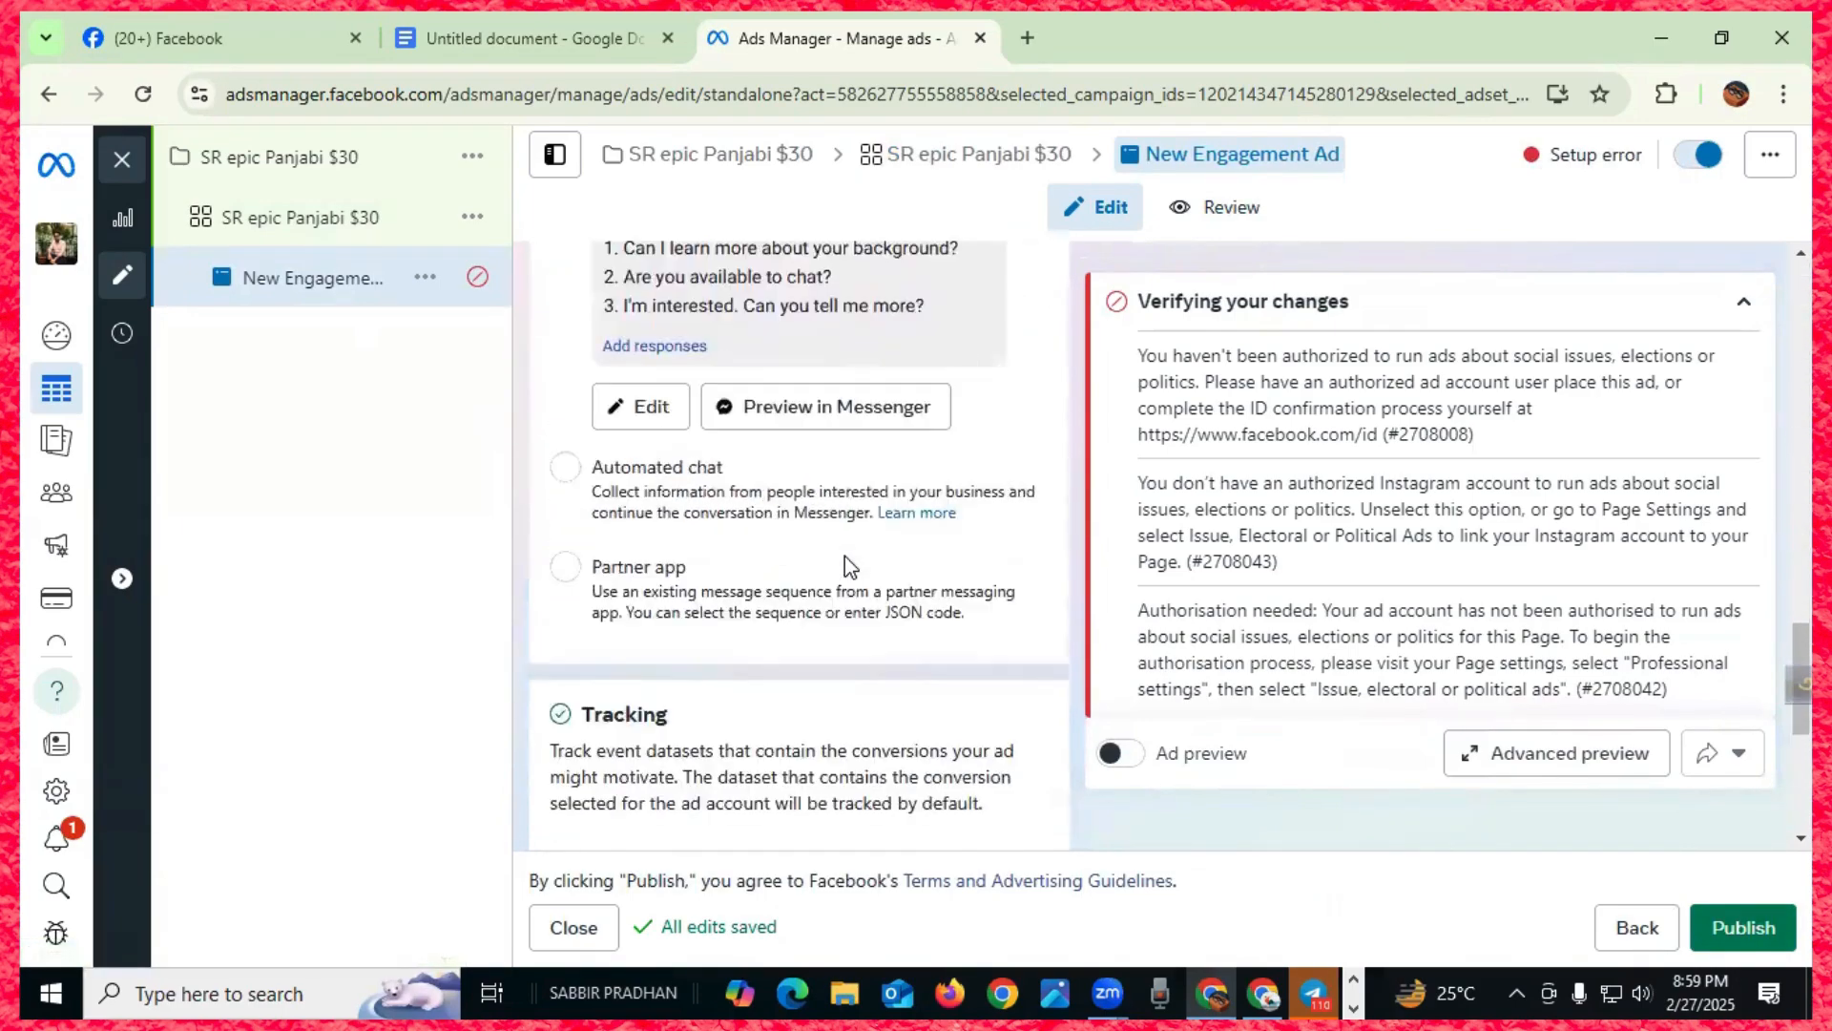
scroll(847, 564, "up", 4)
scroll(851, 563, "down", 6)
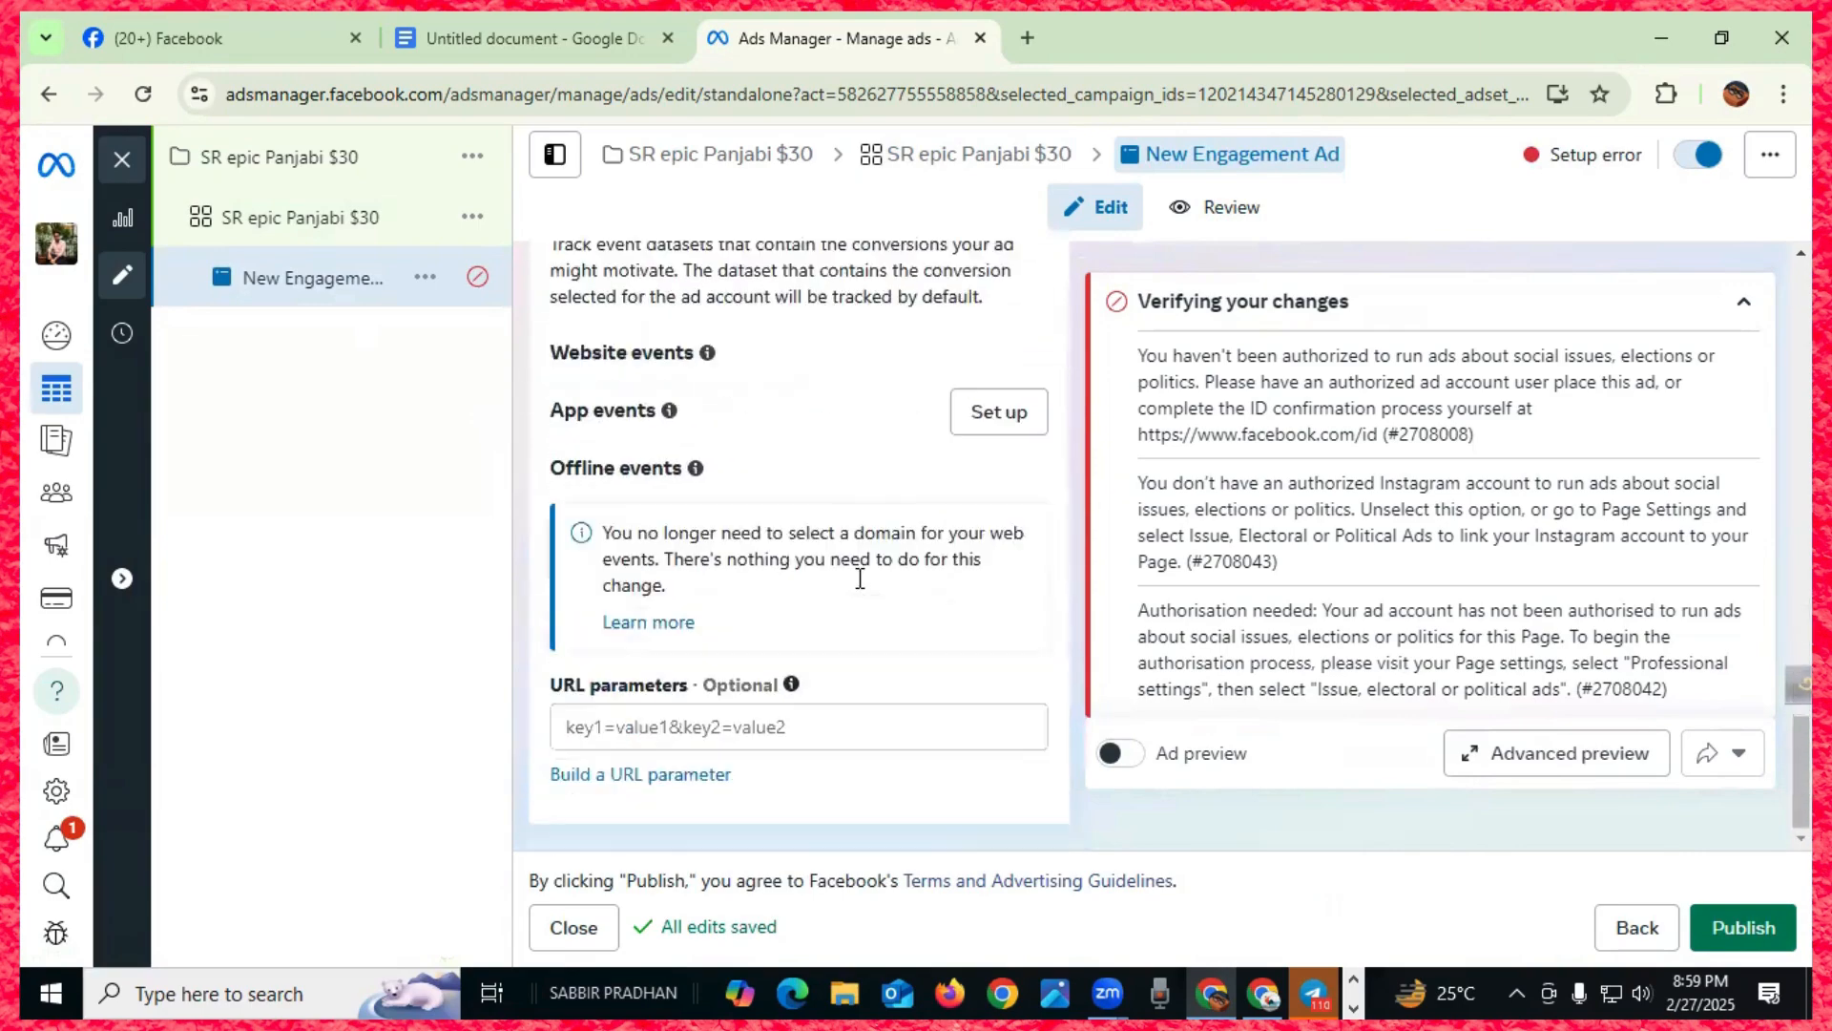
scroll(859, 611, "up", 5)
left_click(381, 229)
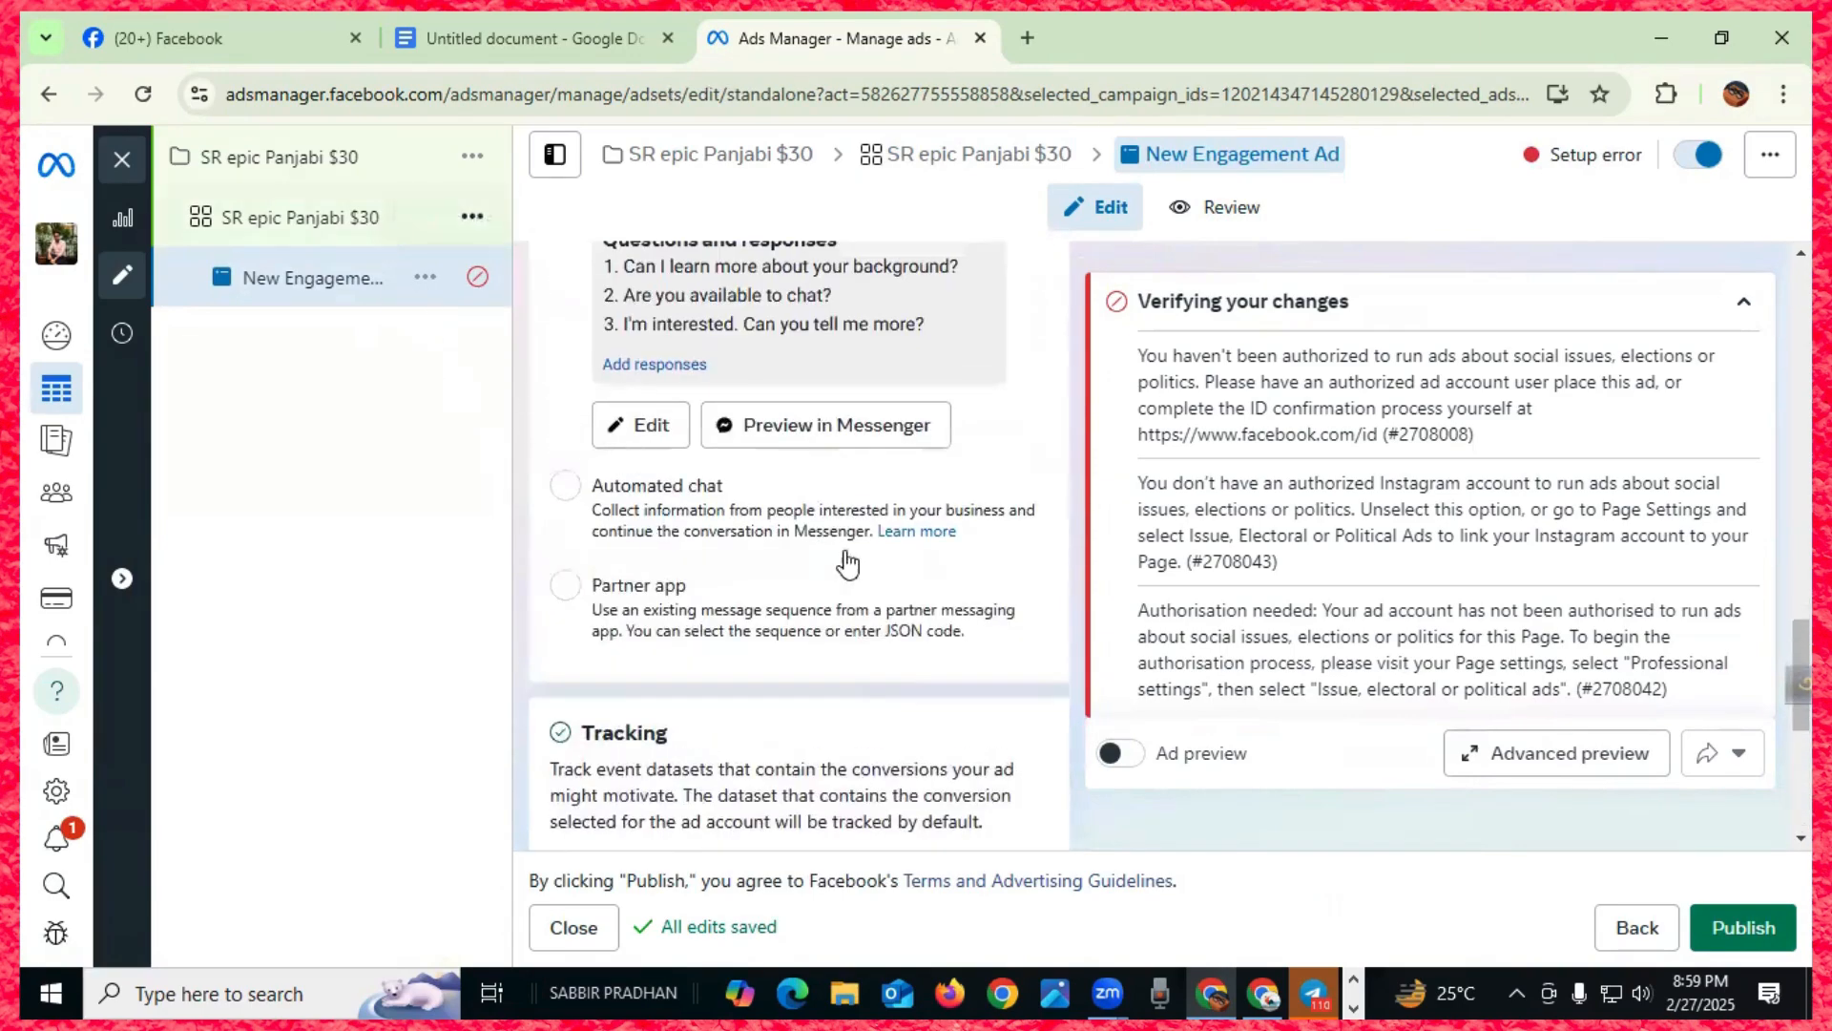
- Check the campaign brief, then switch the budget type to Lifetime and back to Daily
scroll(884, 609, "down", 1)
scroll(884, 609, "down", 10)
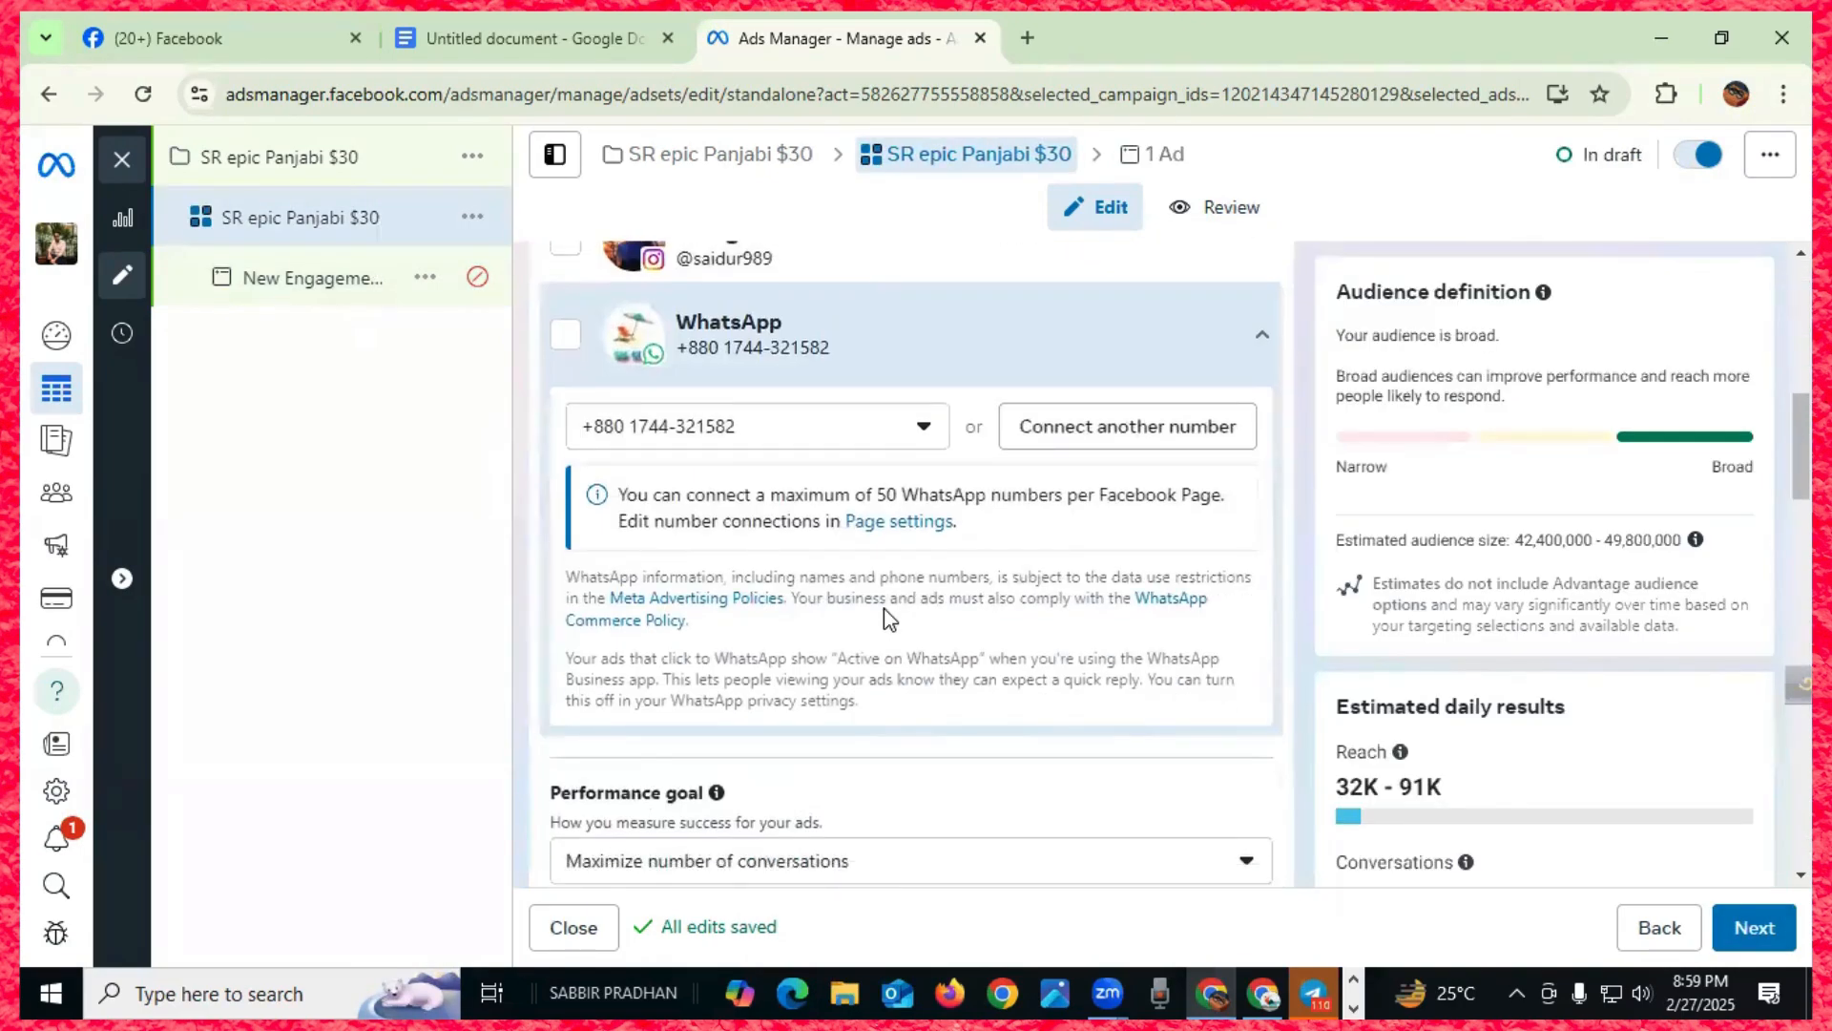
scroll(884, 611, "down", 4)
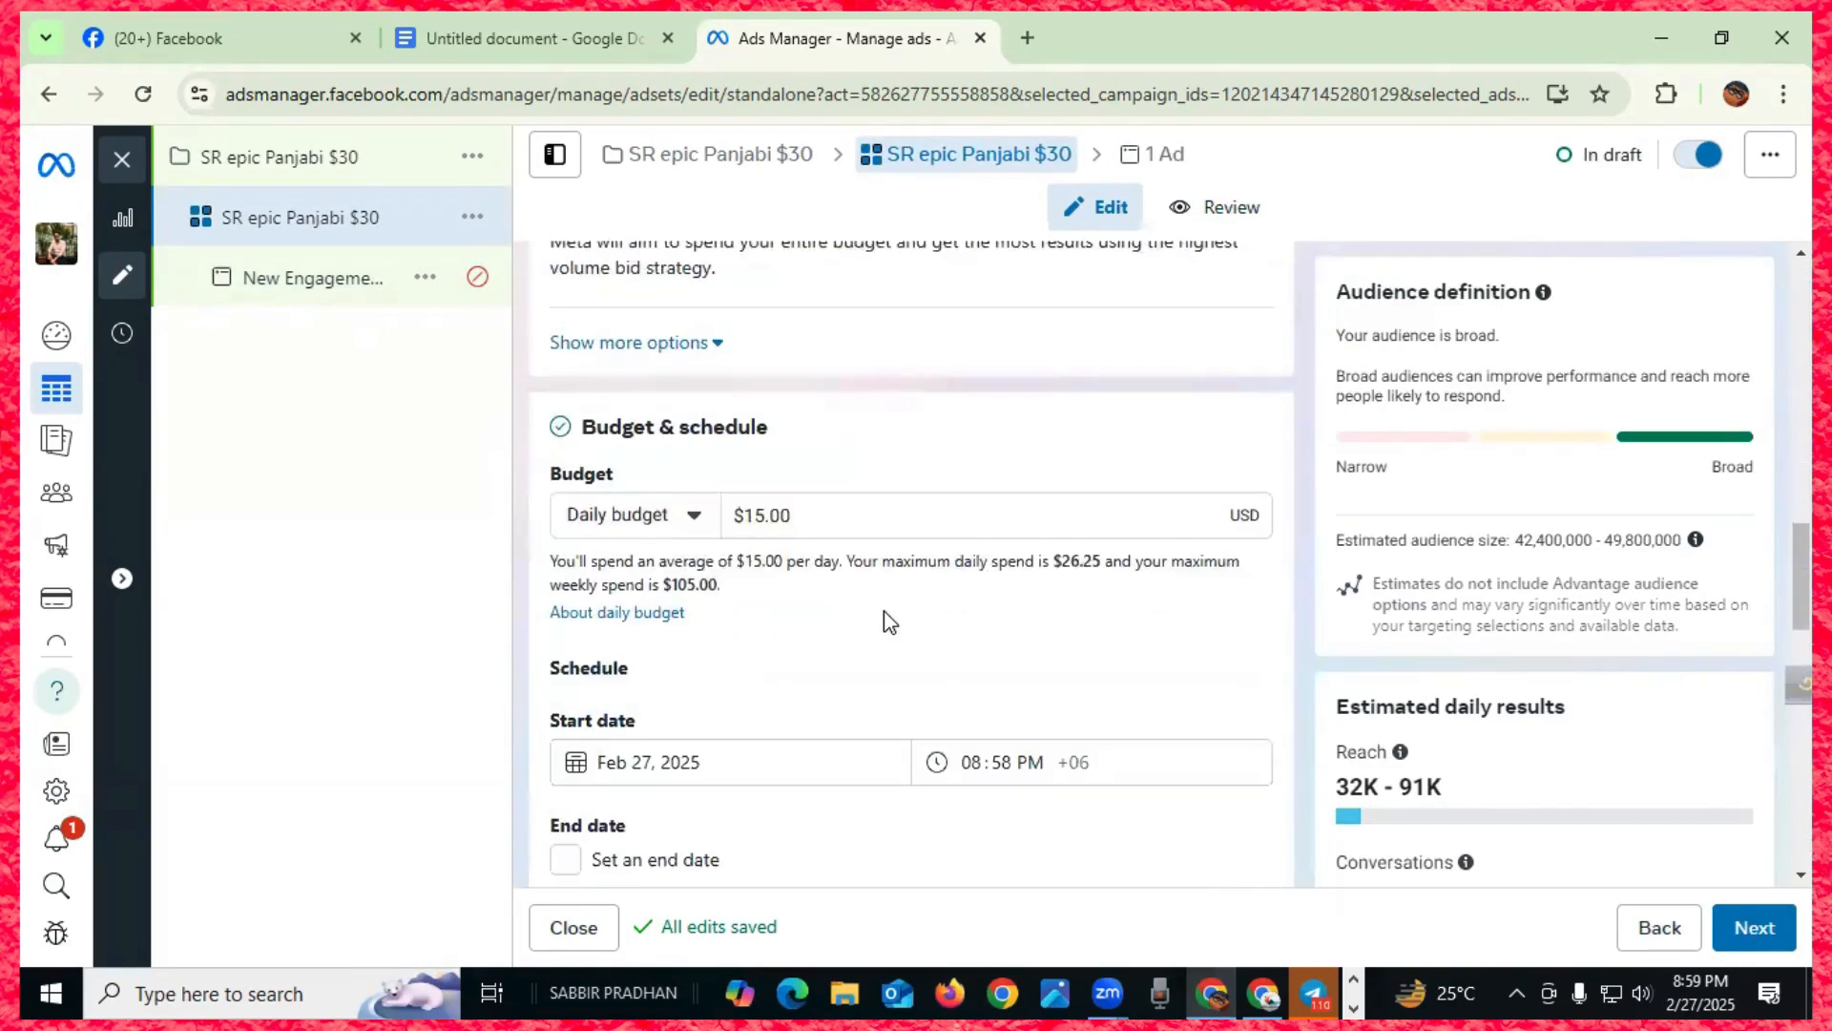
left_click(698, 517)
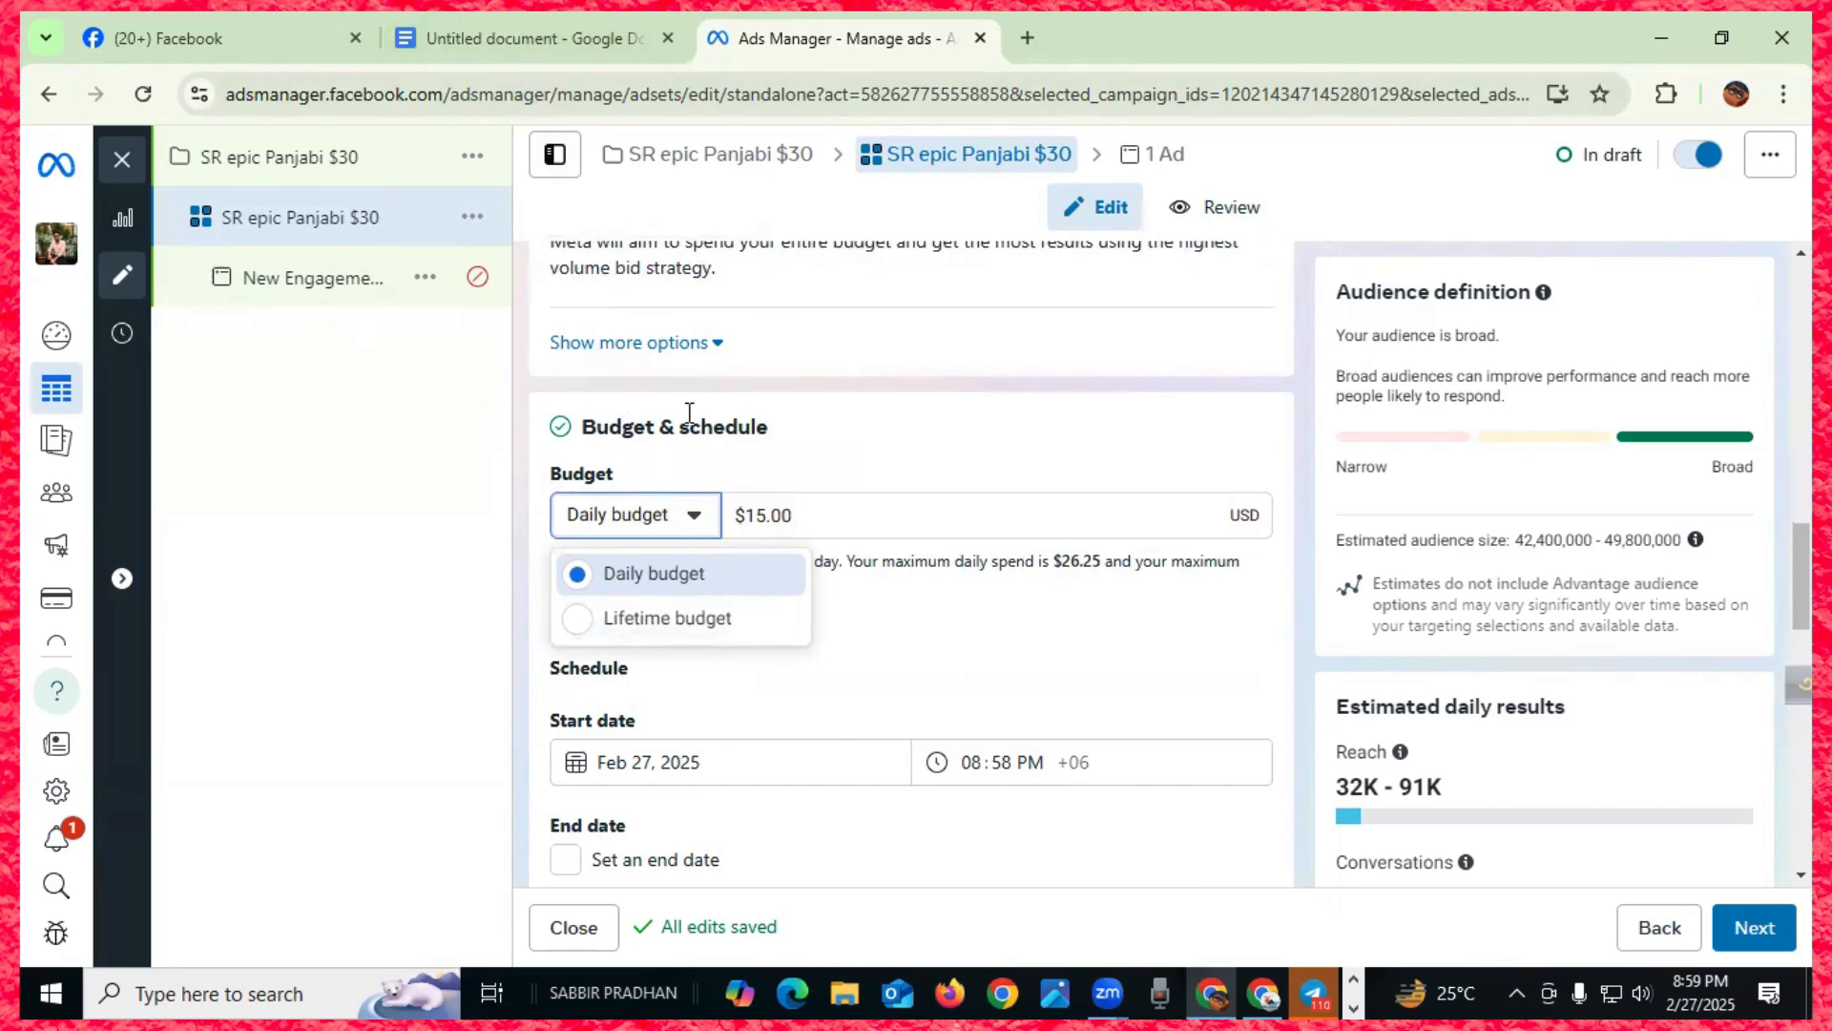
left_click(613, 39)
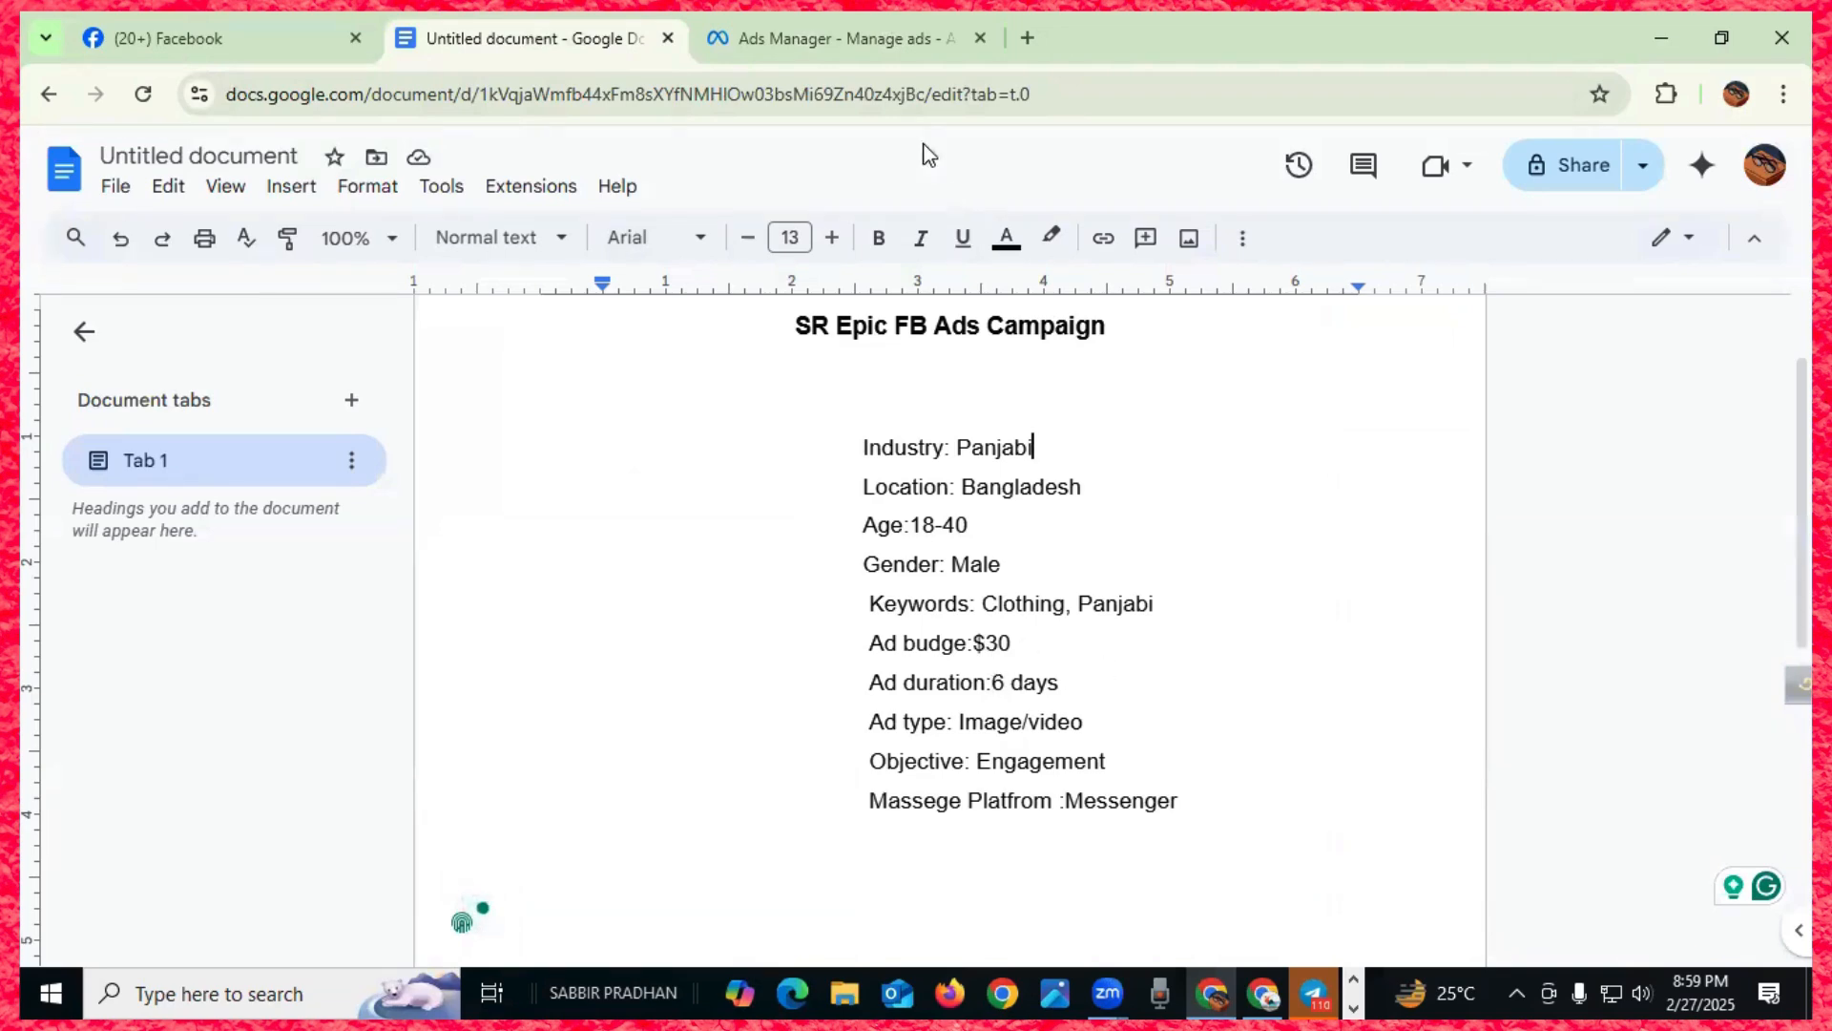
left_click(855, 42)
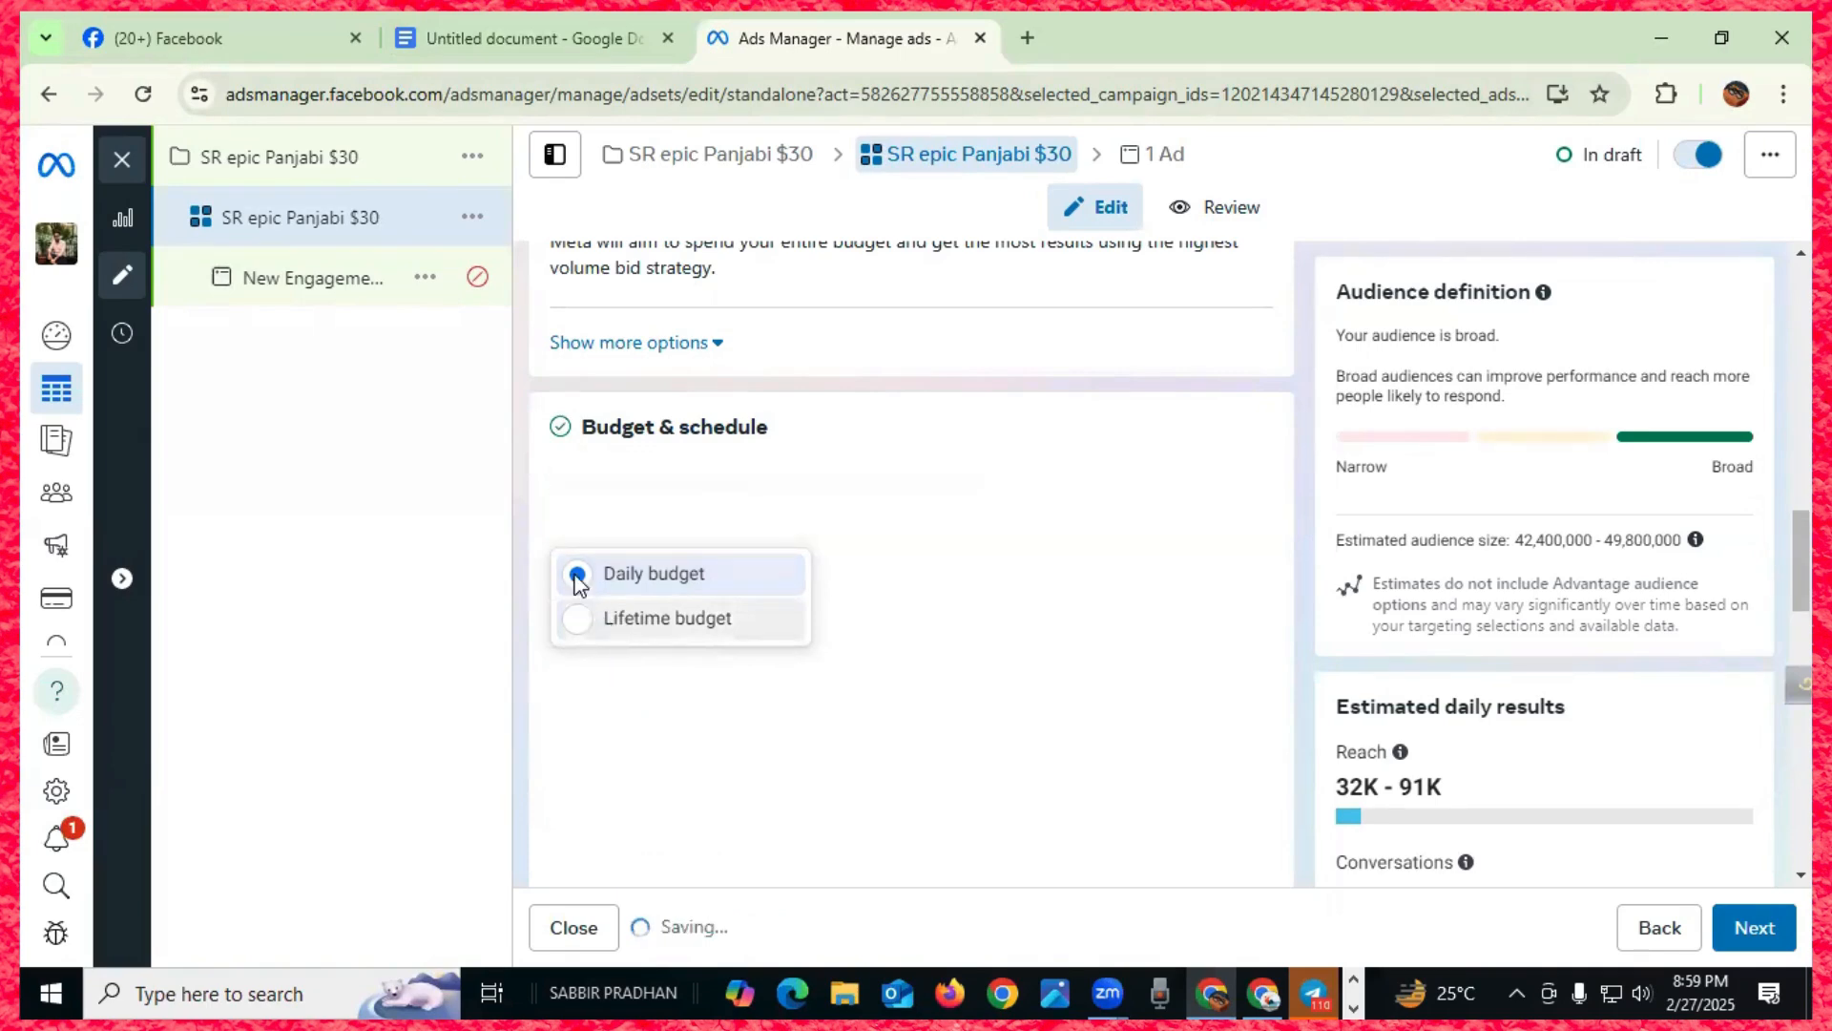
left_click(603, 621)
left_click(711, 516)
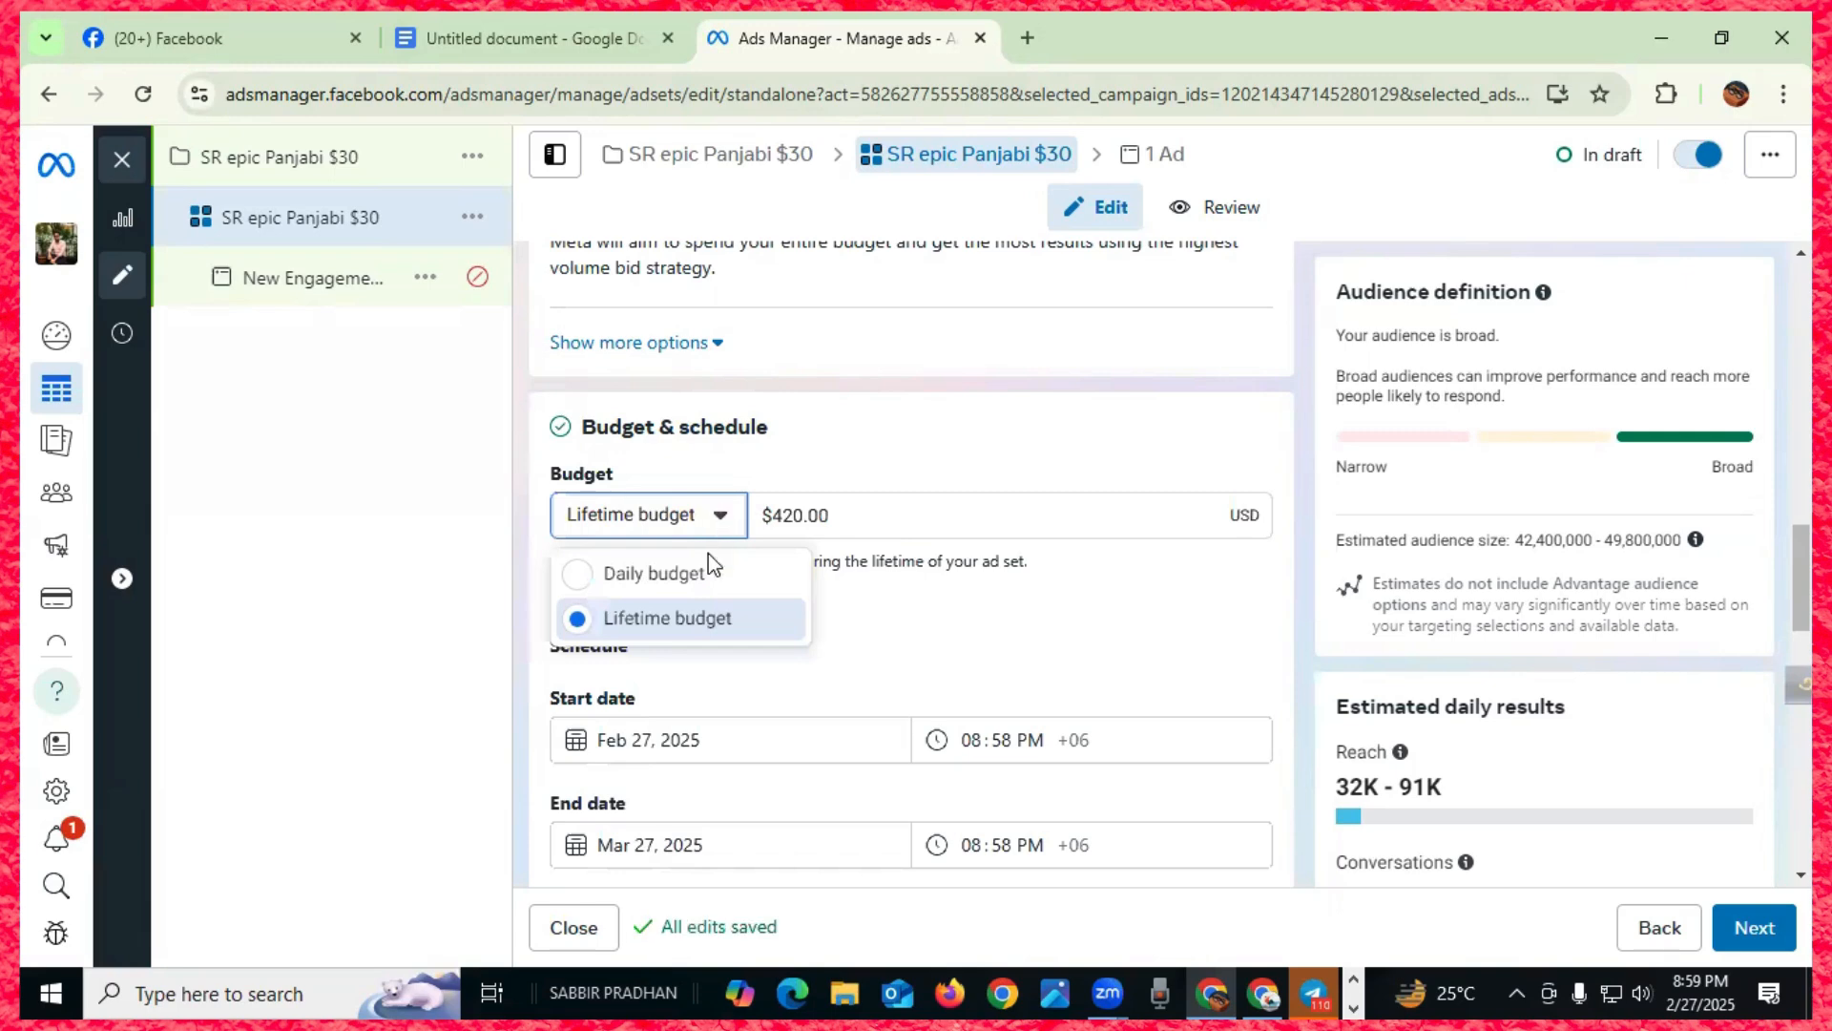
left_click(664, 577)
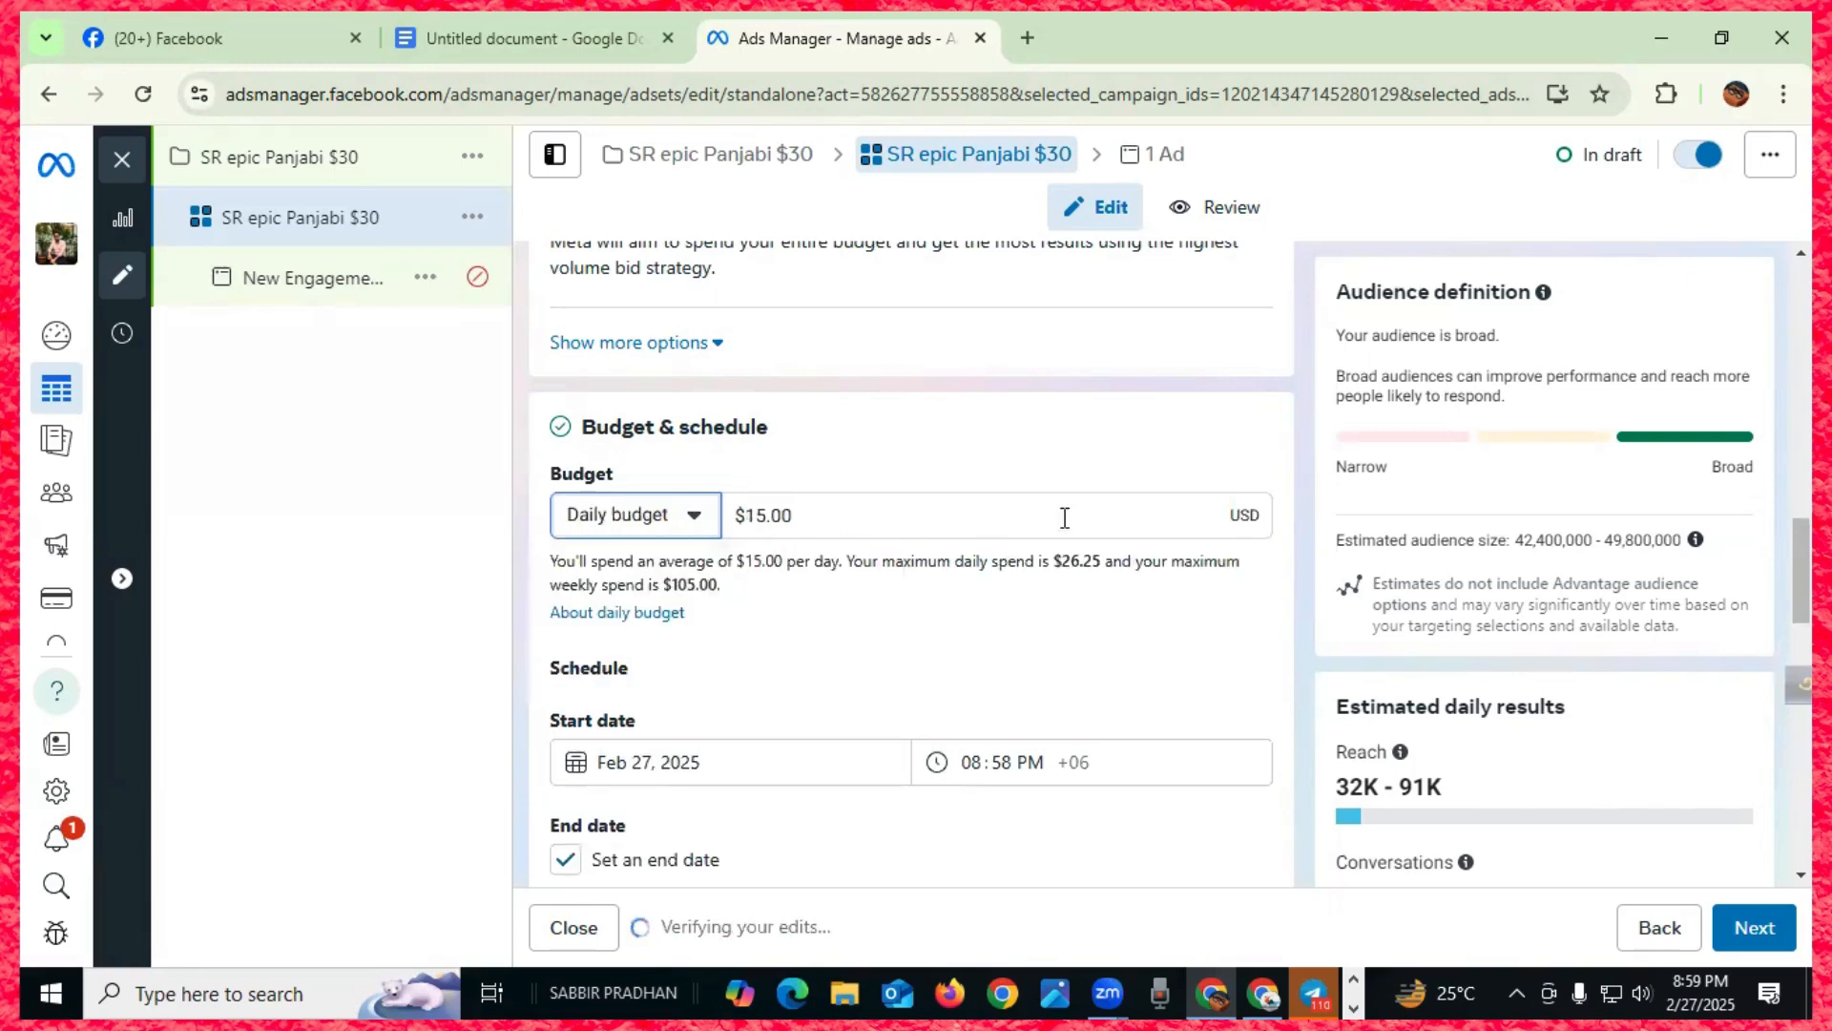
- Set the daily budget amount to 15 USD
left_click(828, 514)
left_click_drag(828, 514, 733, 515)
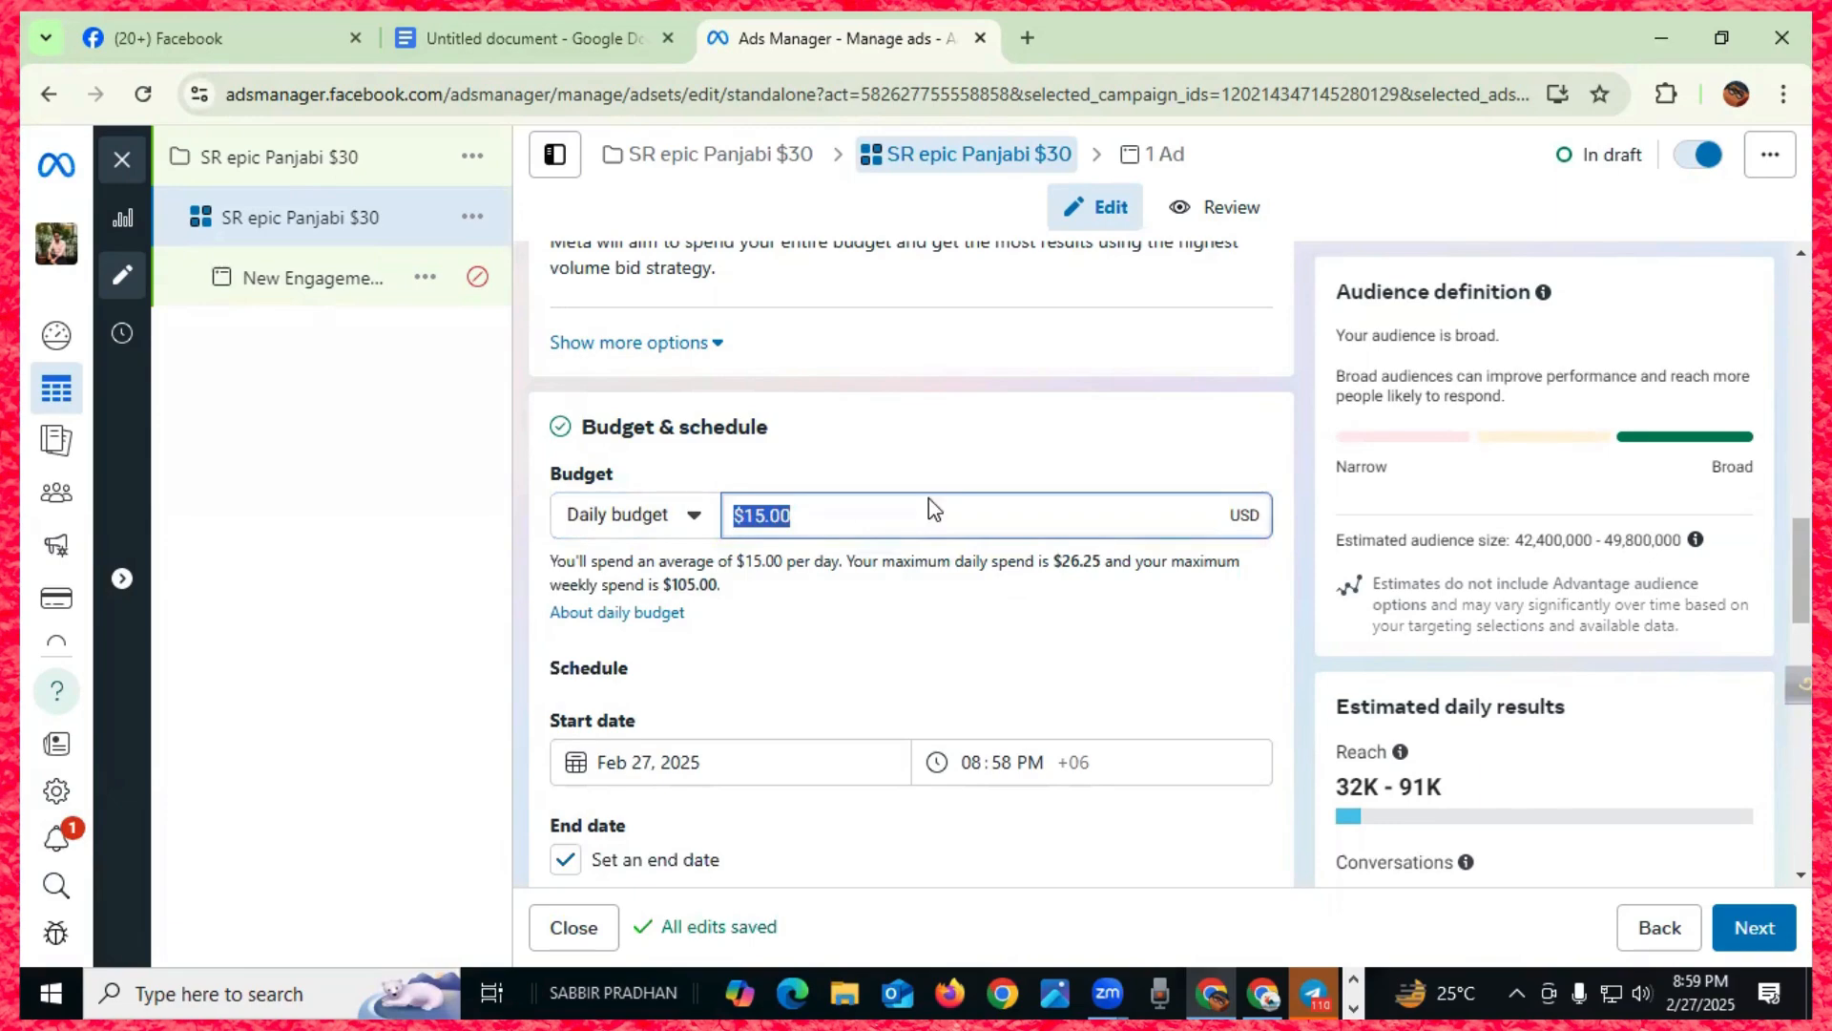
type("5")
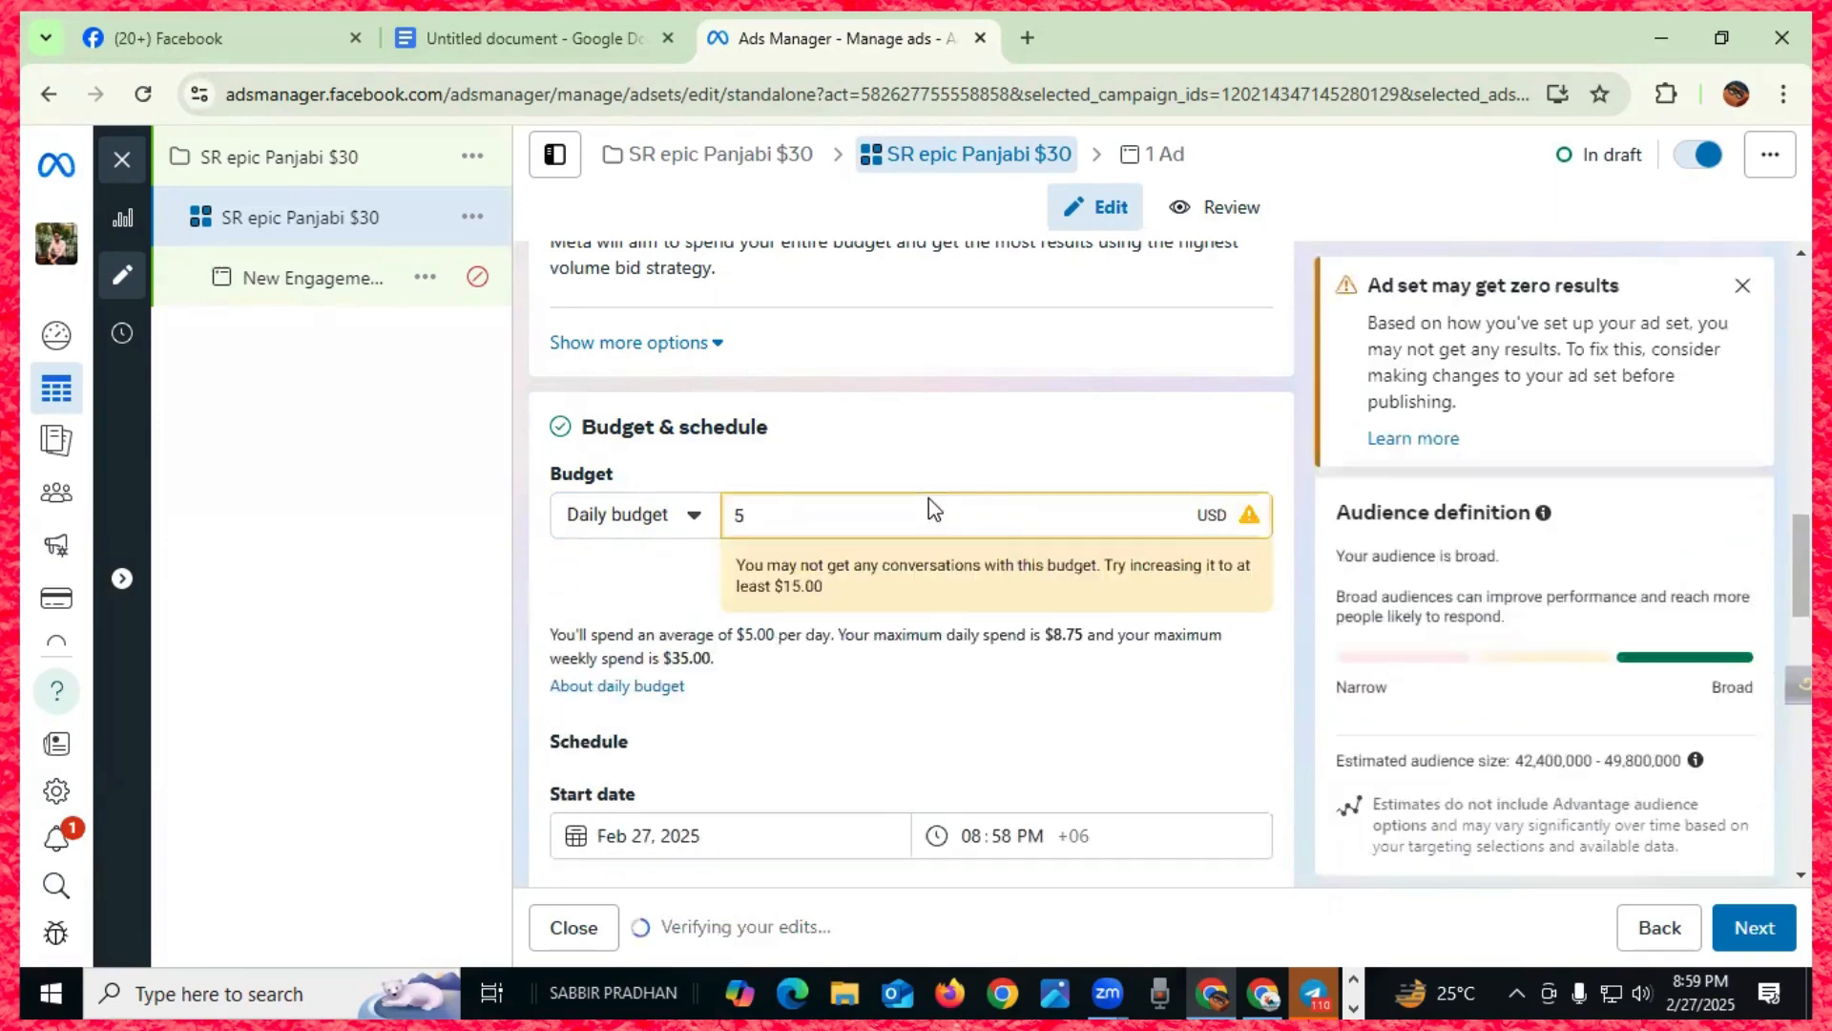
left_click_drag(765, 520, 718, 516)
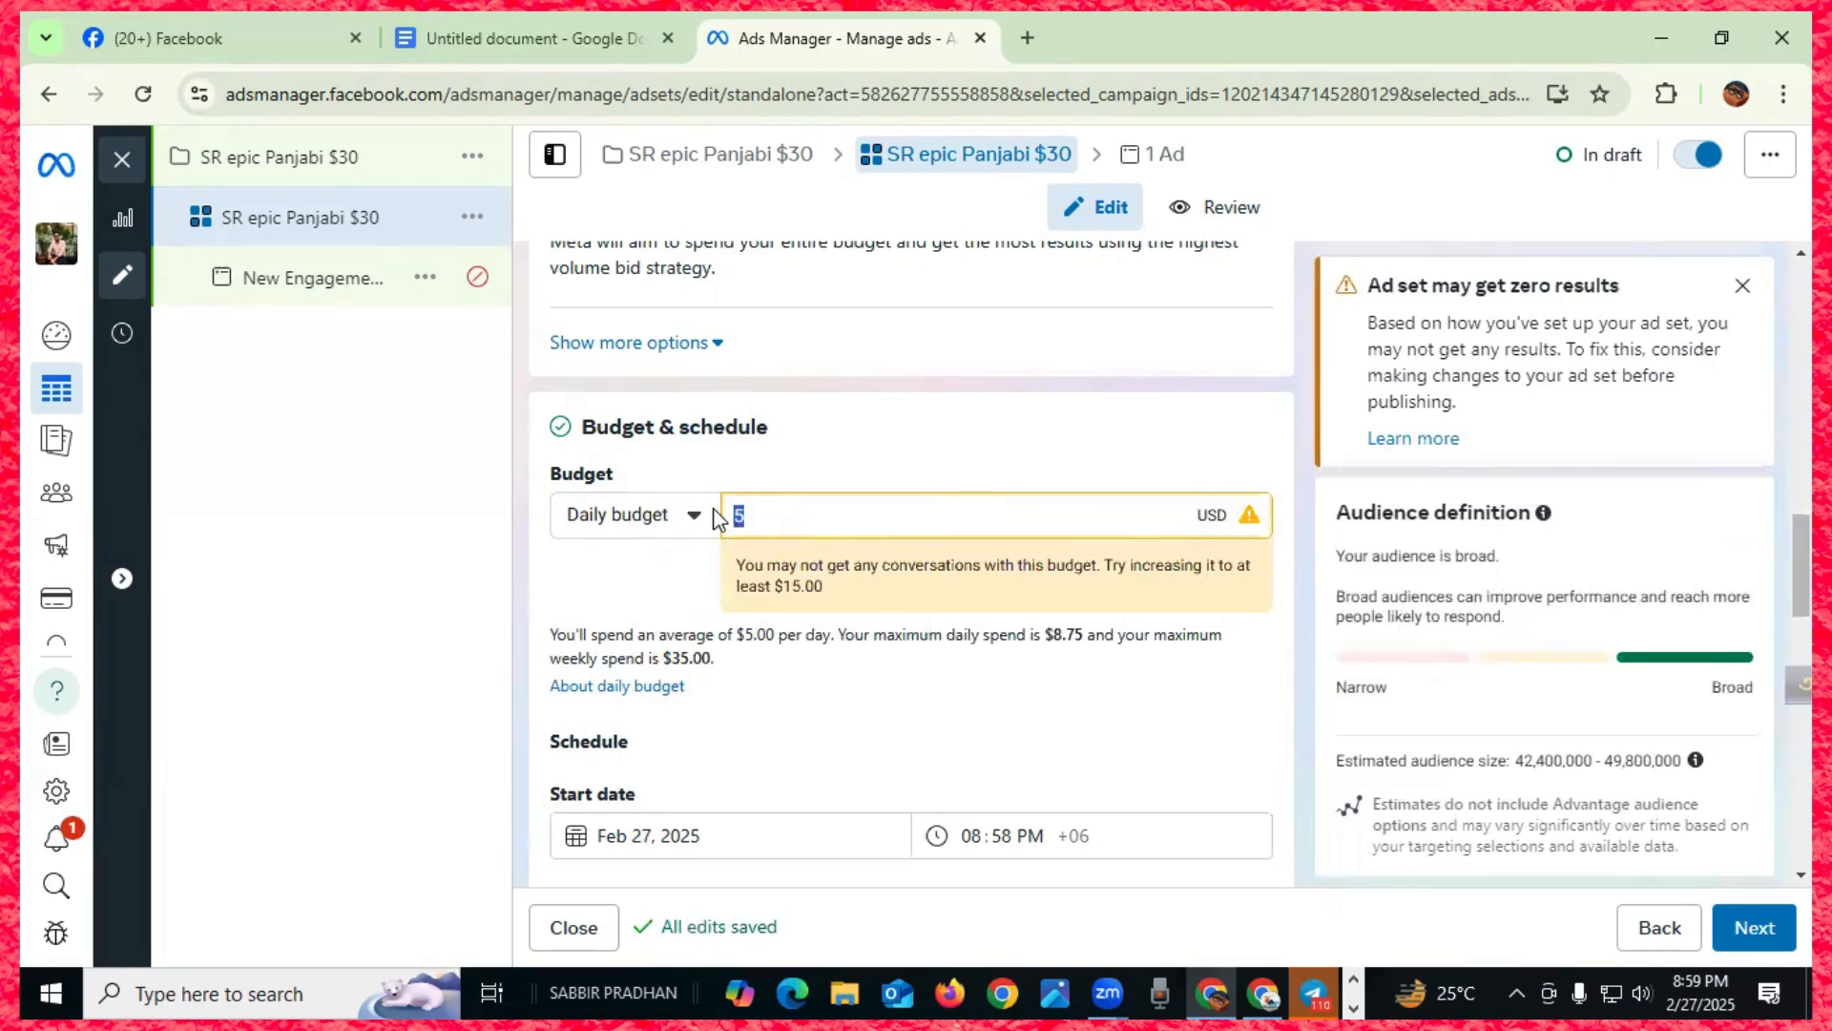
type("$")
type("5")
type(".00")
left_click_drag(794, 515, 733, 515)
type("15")
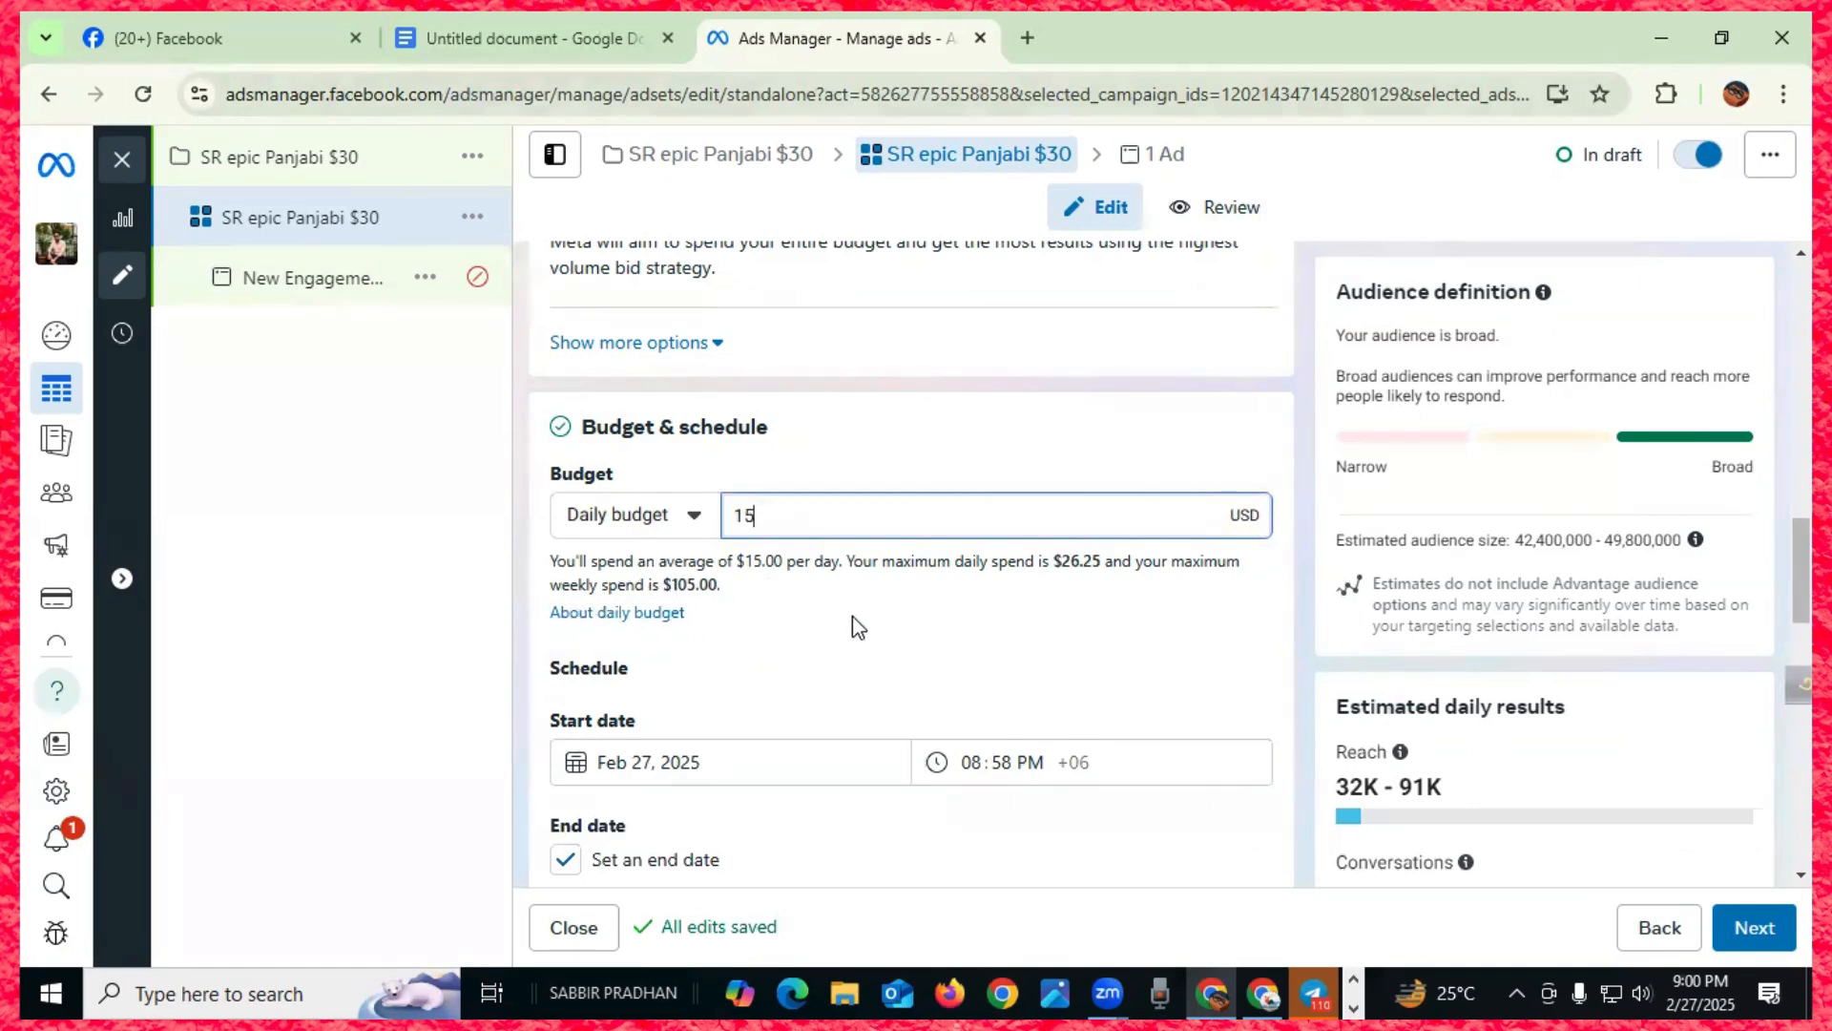
scroll(851, 625, "up", 4)
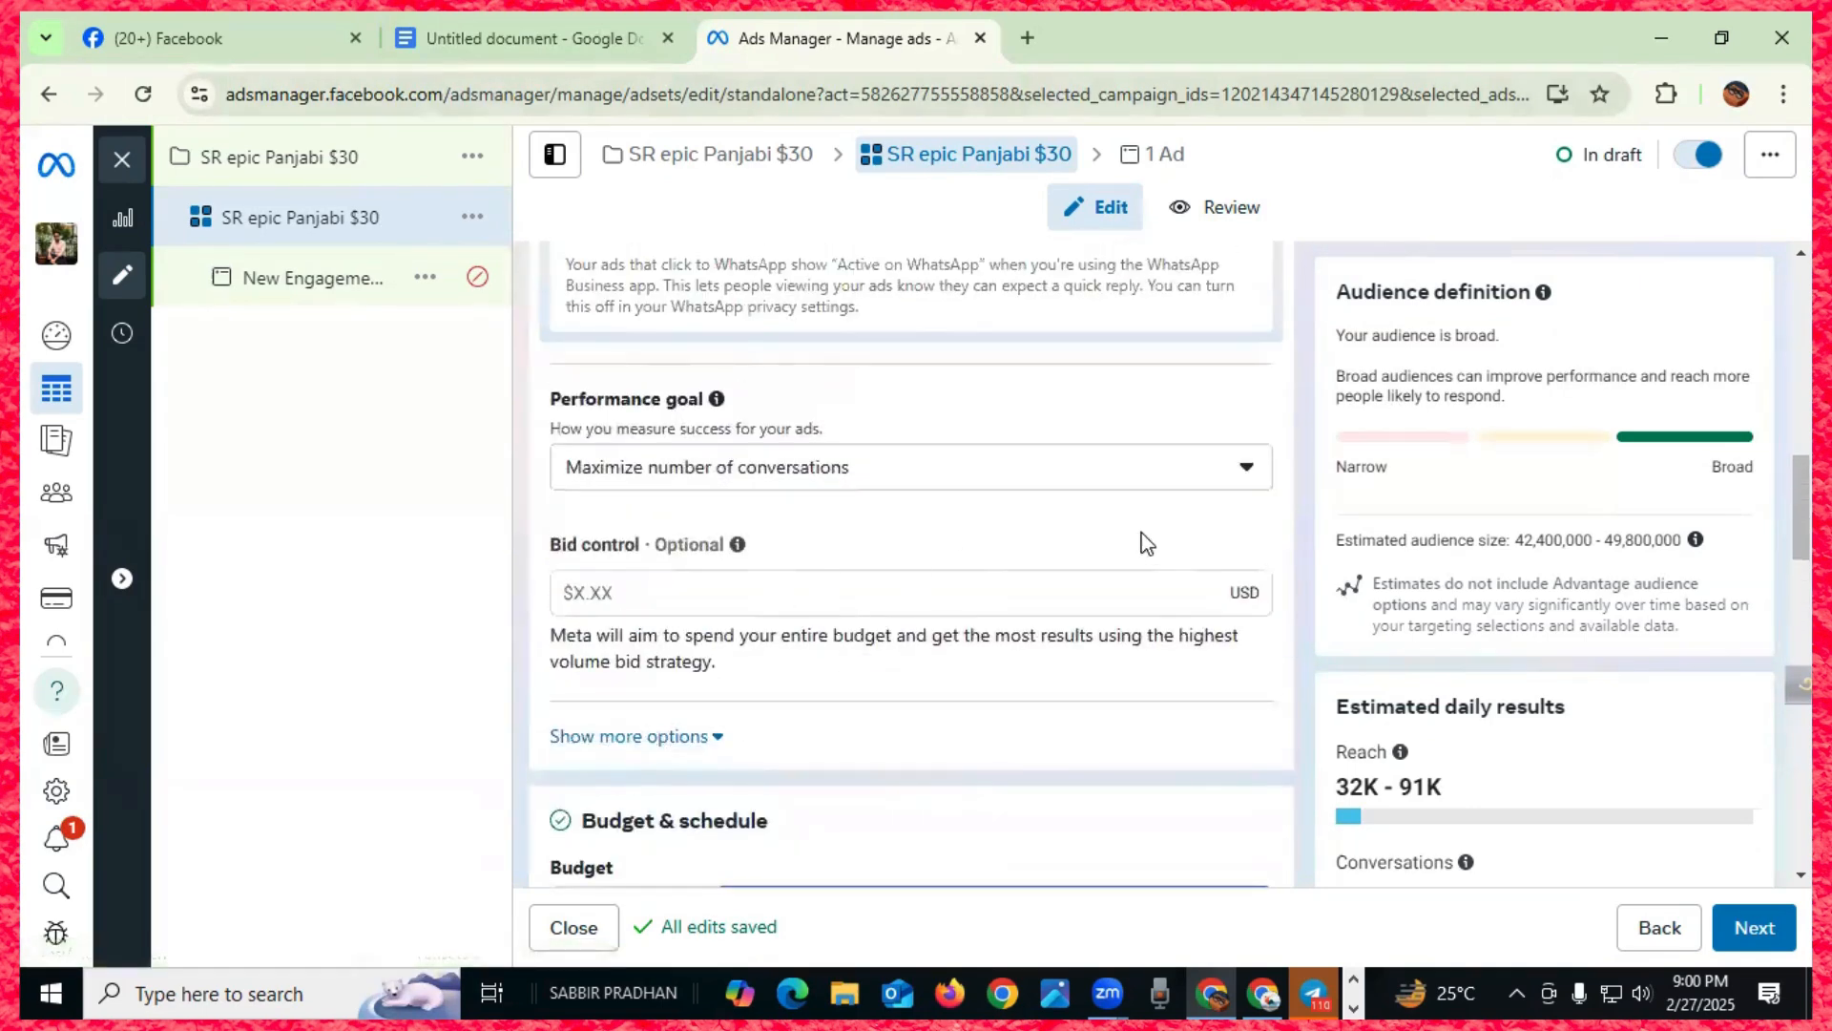
- Change the performance goal to link clicks and edit the daily budget to $5.00
left_click(1245, 468)
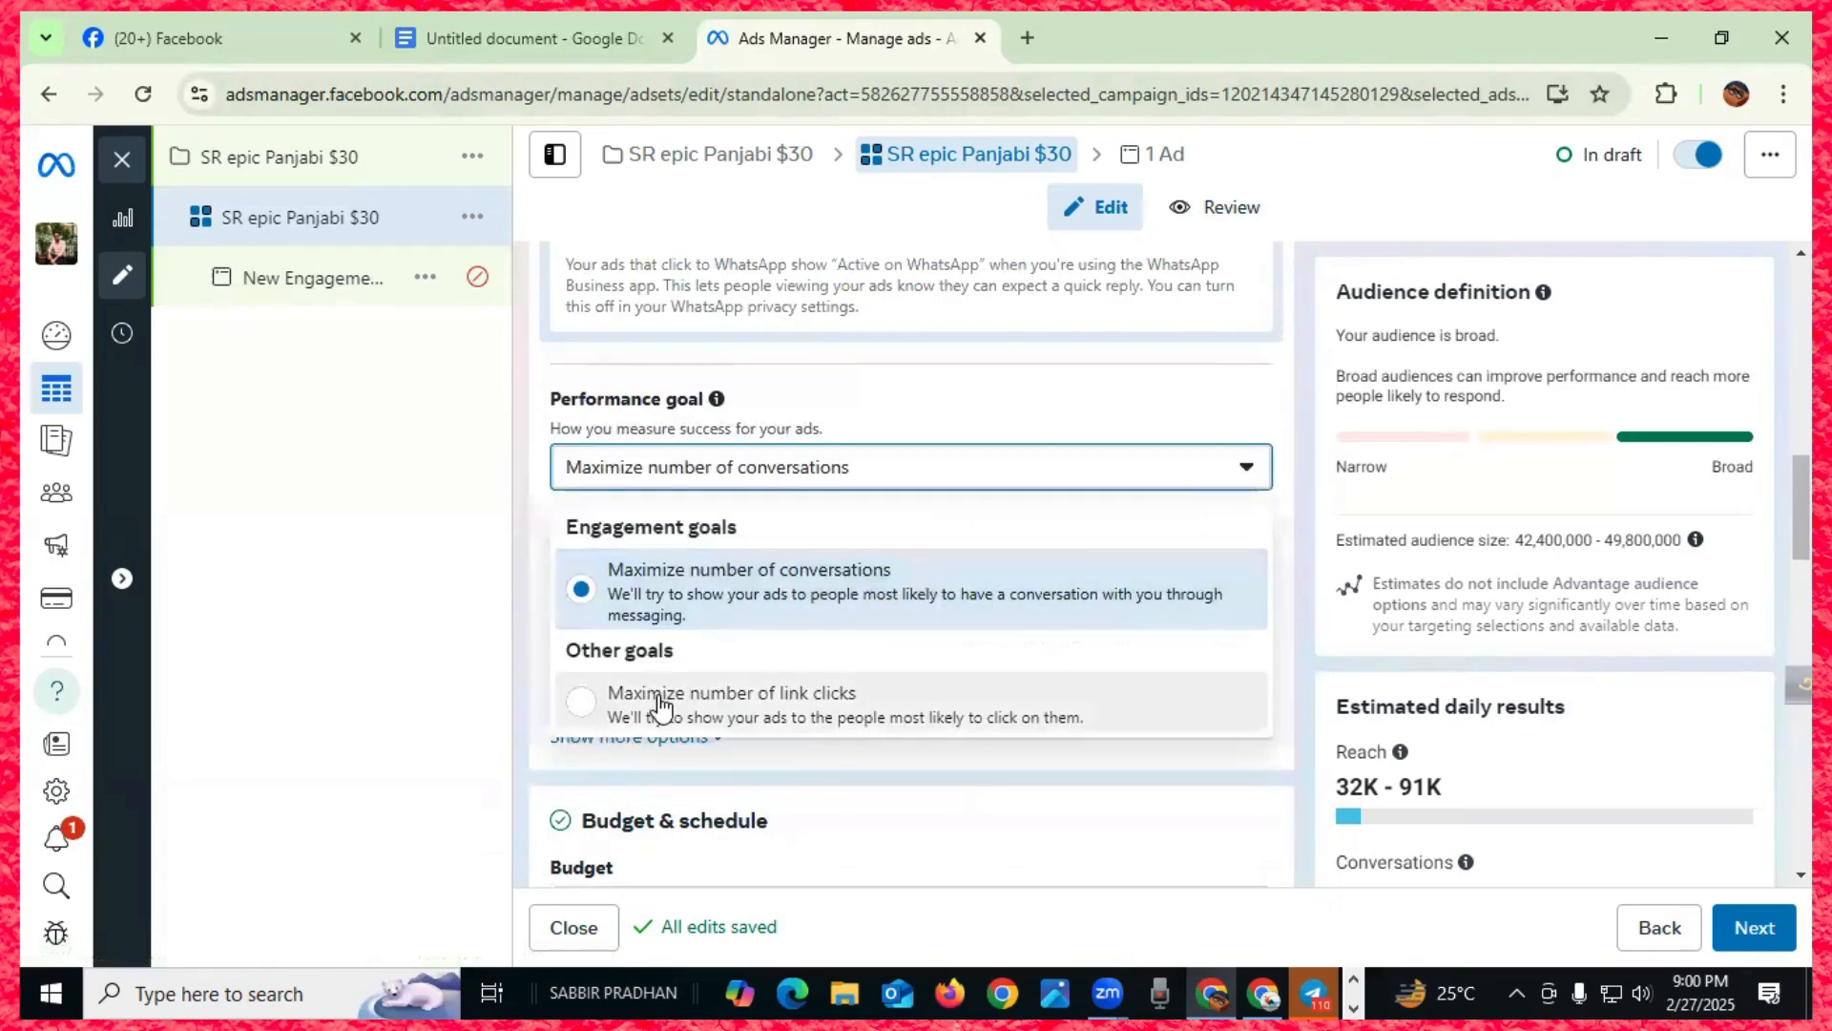
left_click(706, 711)
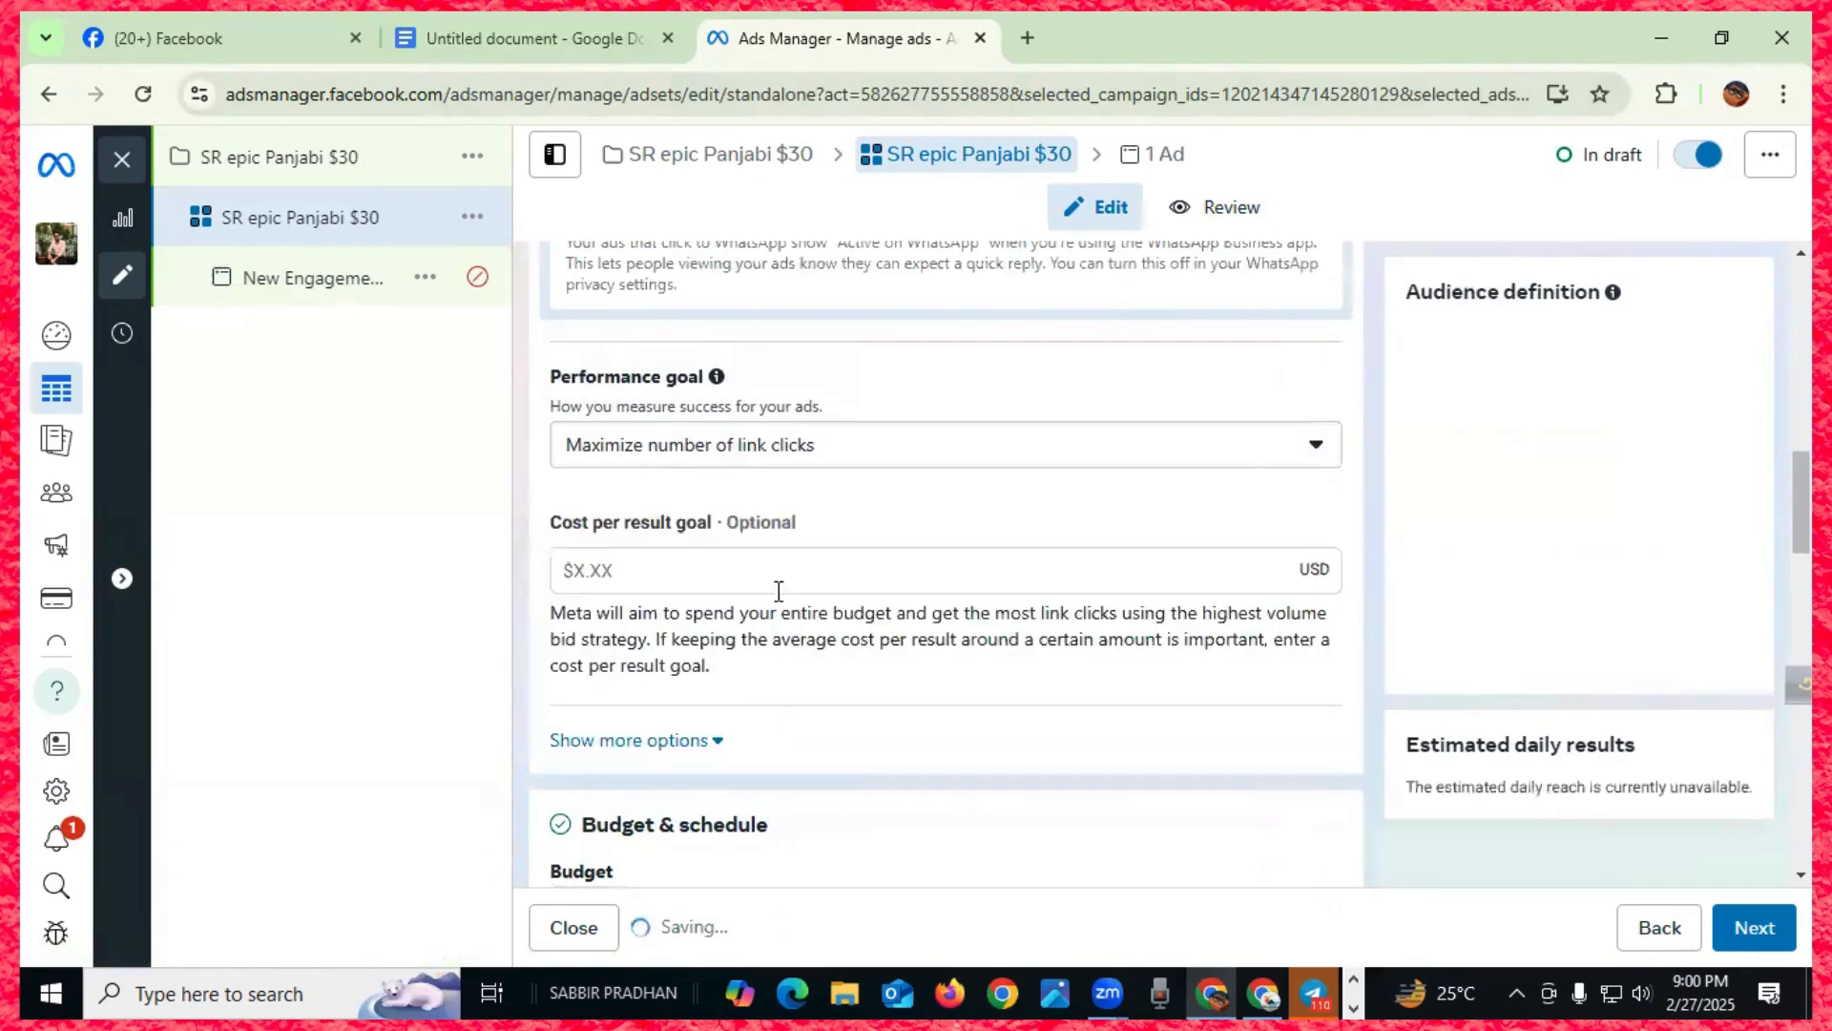
scroll(1149, 503, "down", 4)
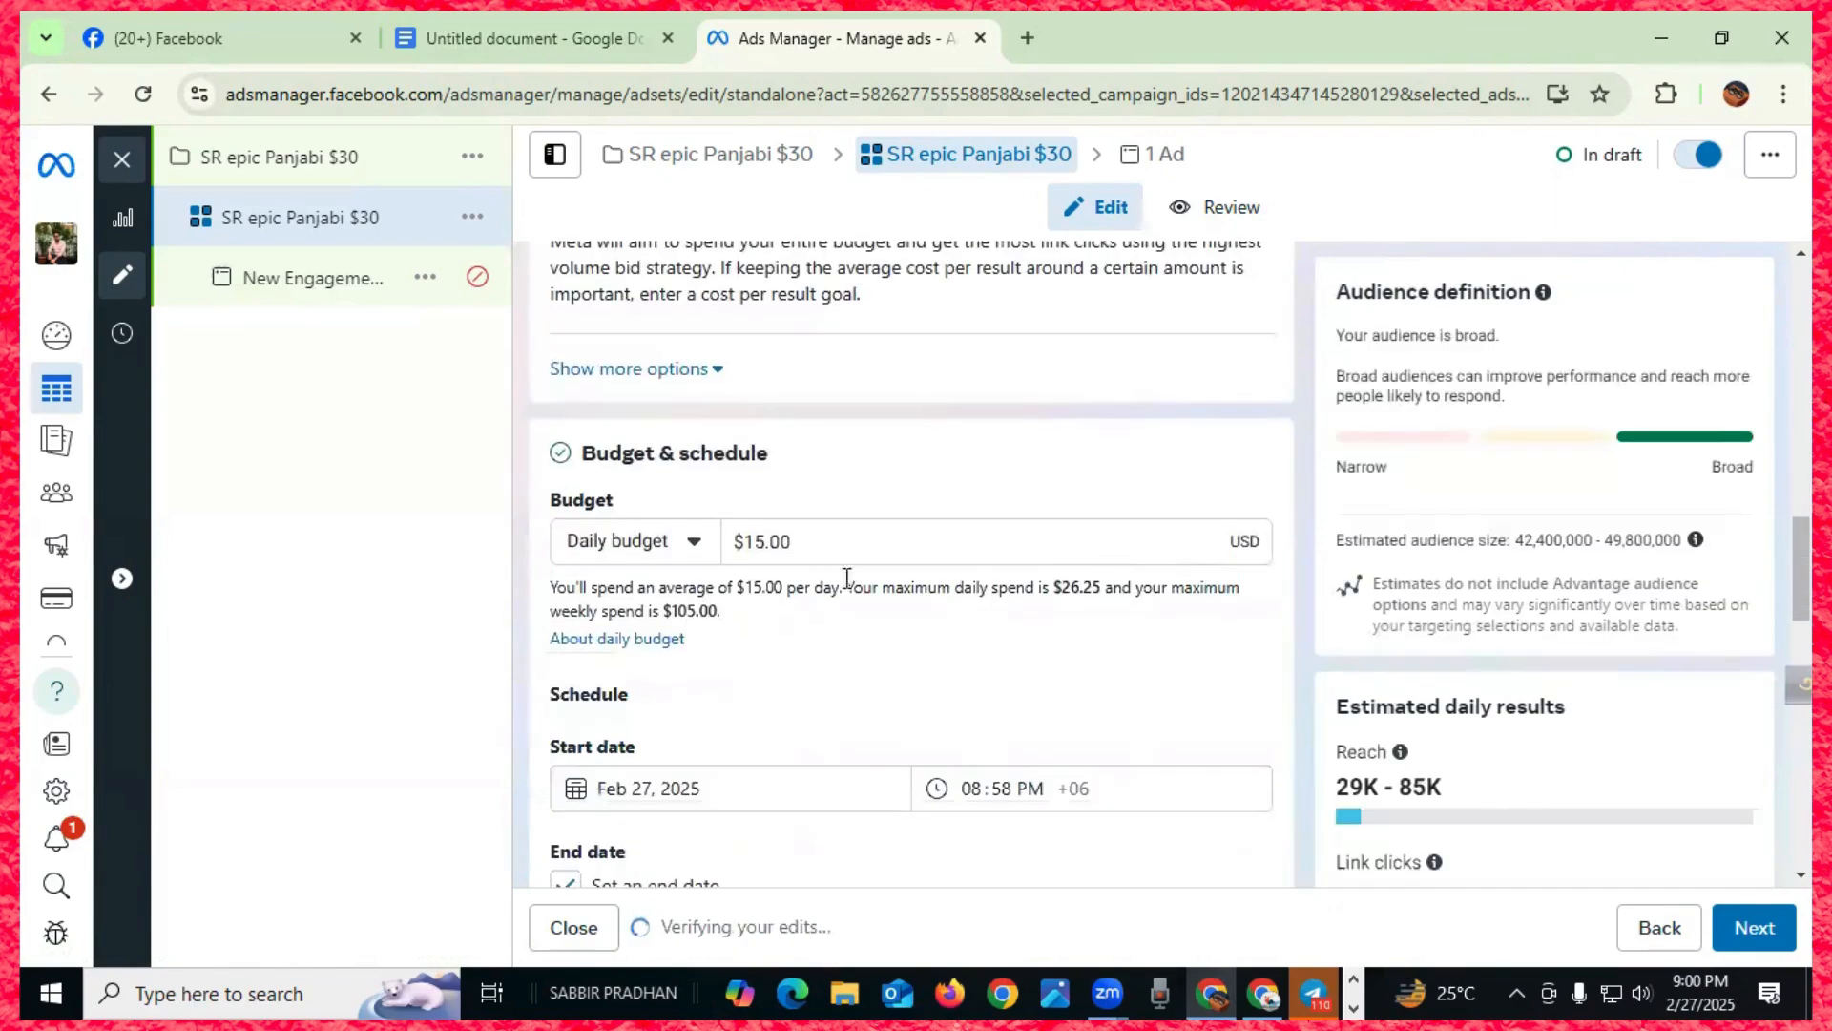
left_click(787, 542)
key("BackSpace")
key("BackSpace")
key("BackSpace")
key("BackSpace")
key("BackSpace")
key("BackSpace")
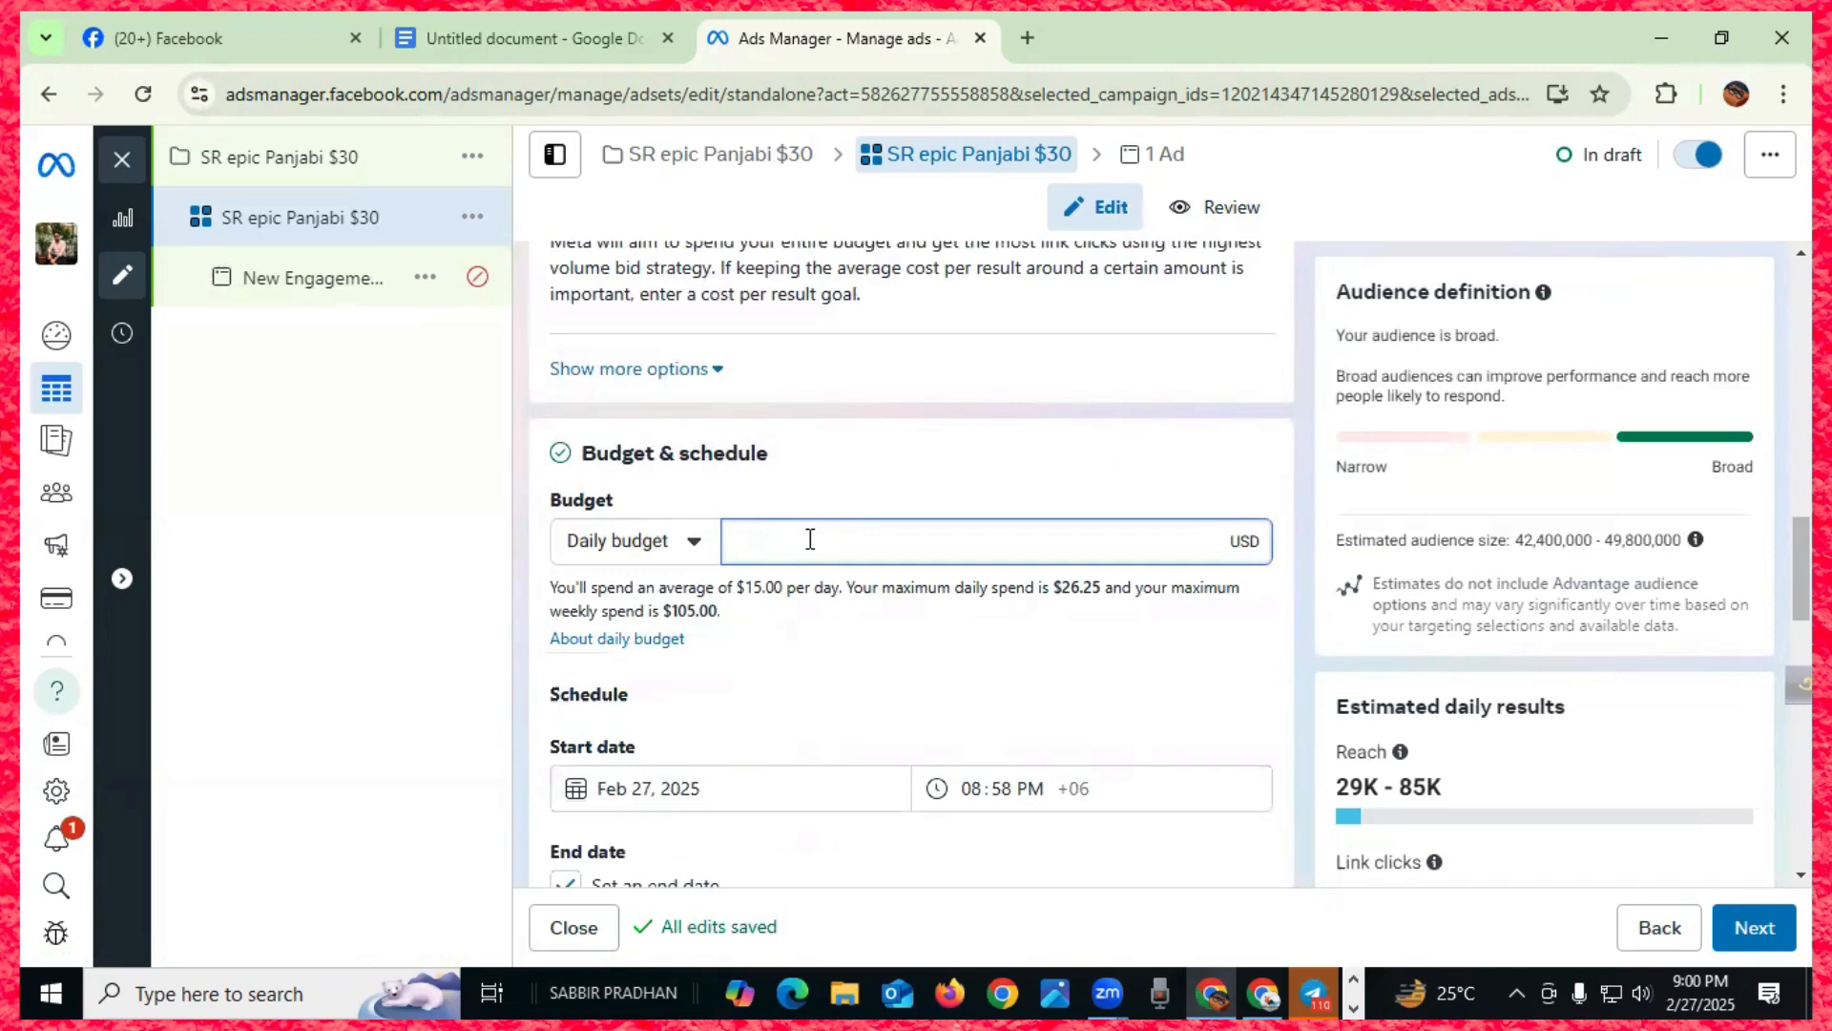
type("5")
left_click(807, 724)
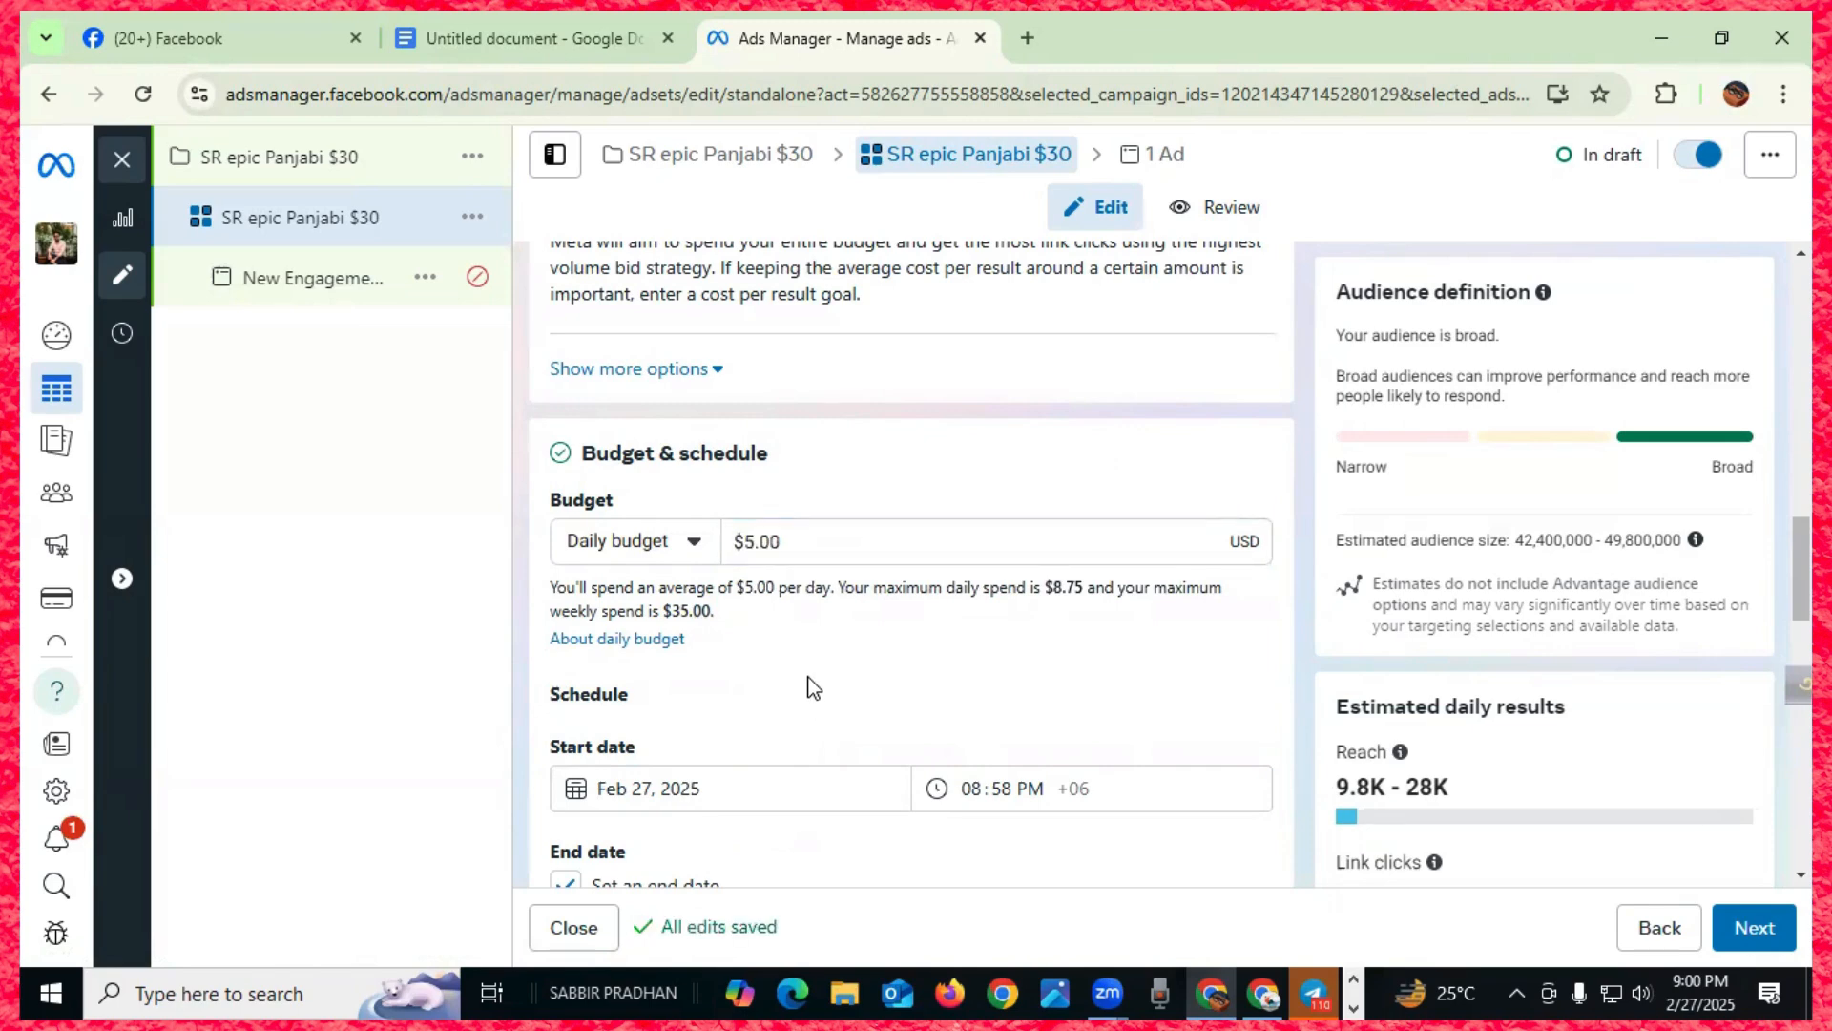
- Set the performance goal back to Maximize number of conversations
scroll(813, 687, "up", 4)
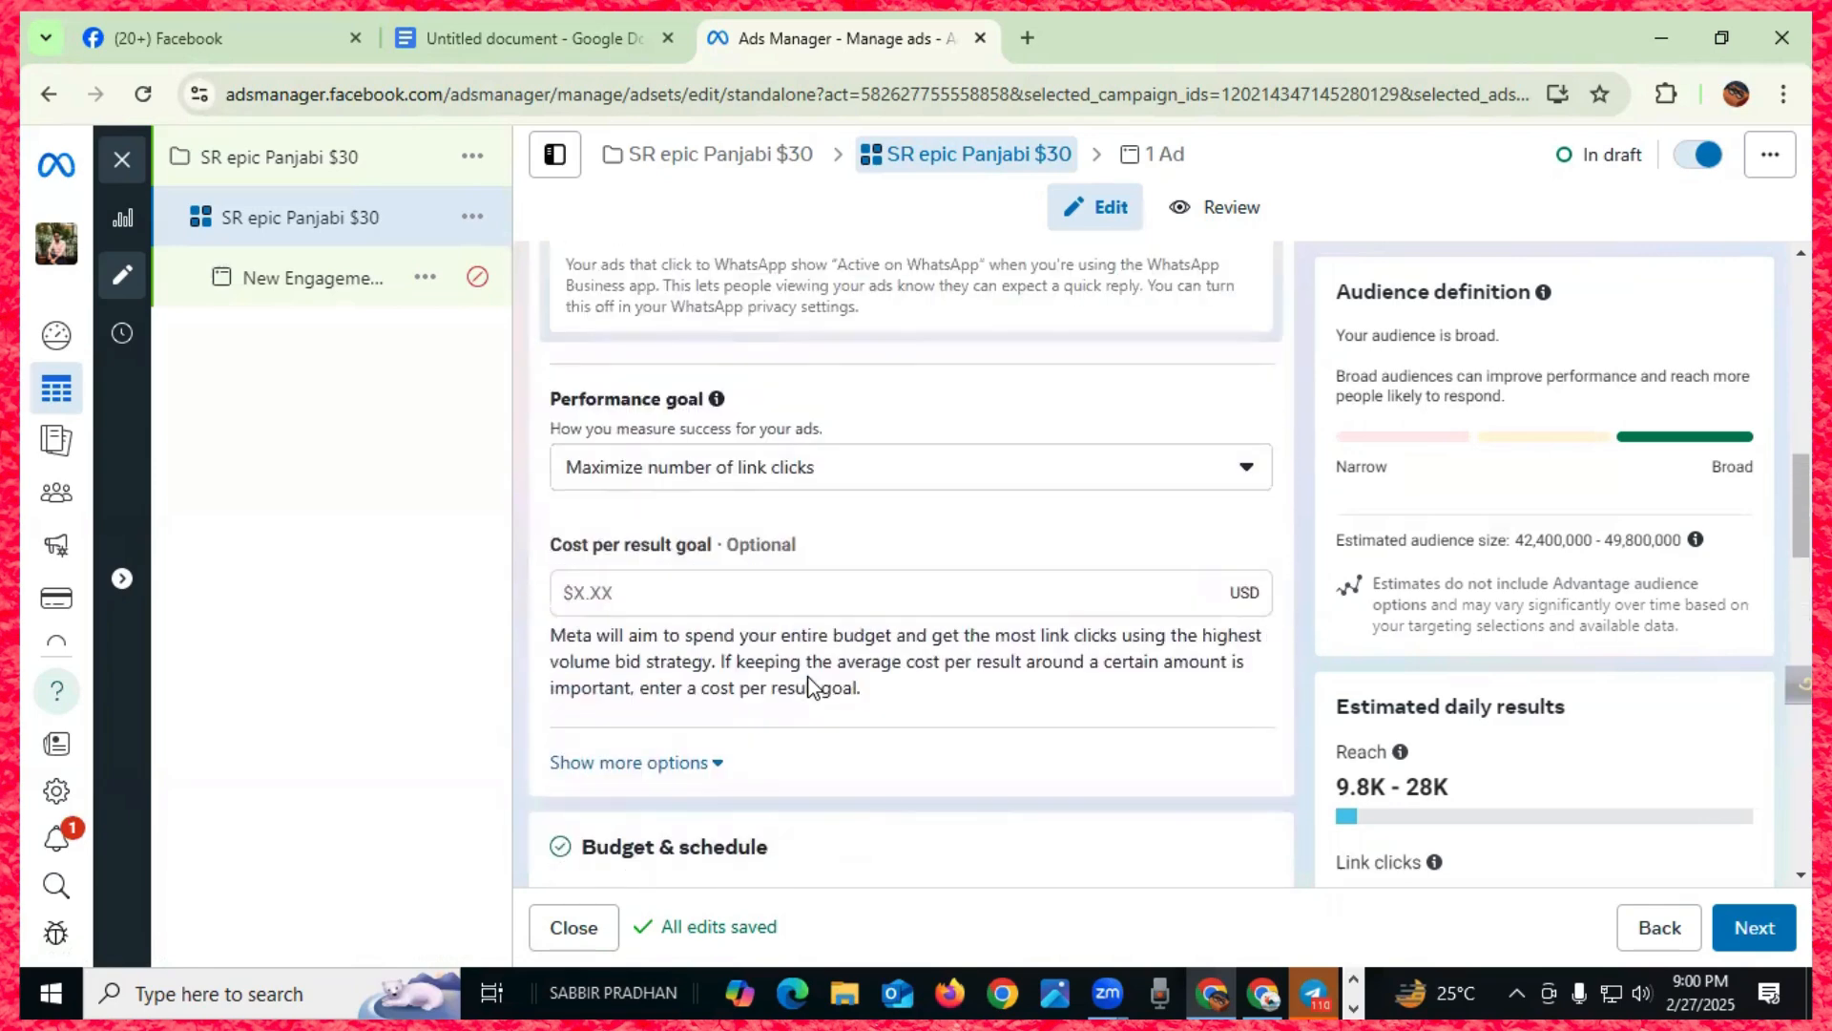
left_click(1245, 471)
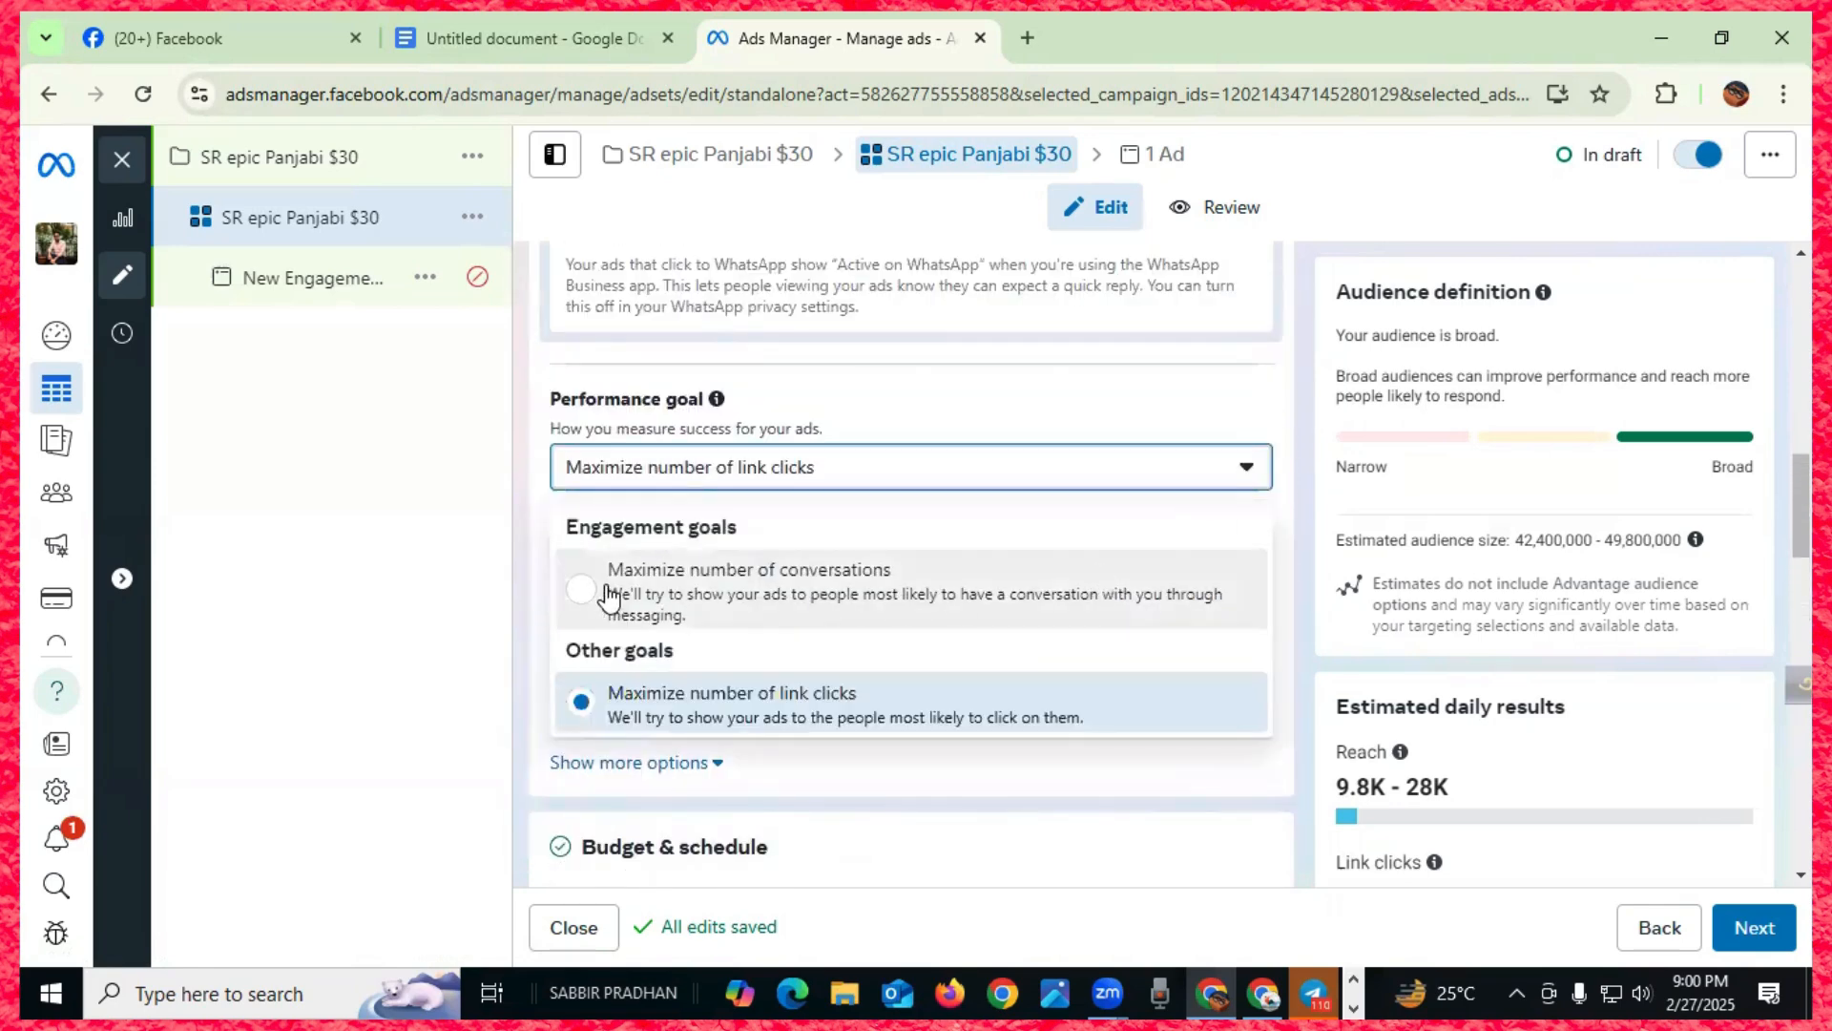
left_click(792, 622)
scroll(792, 625, "down", 4)
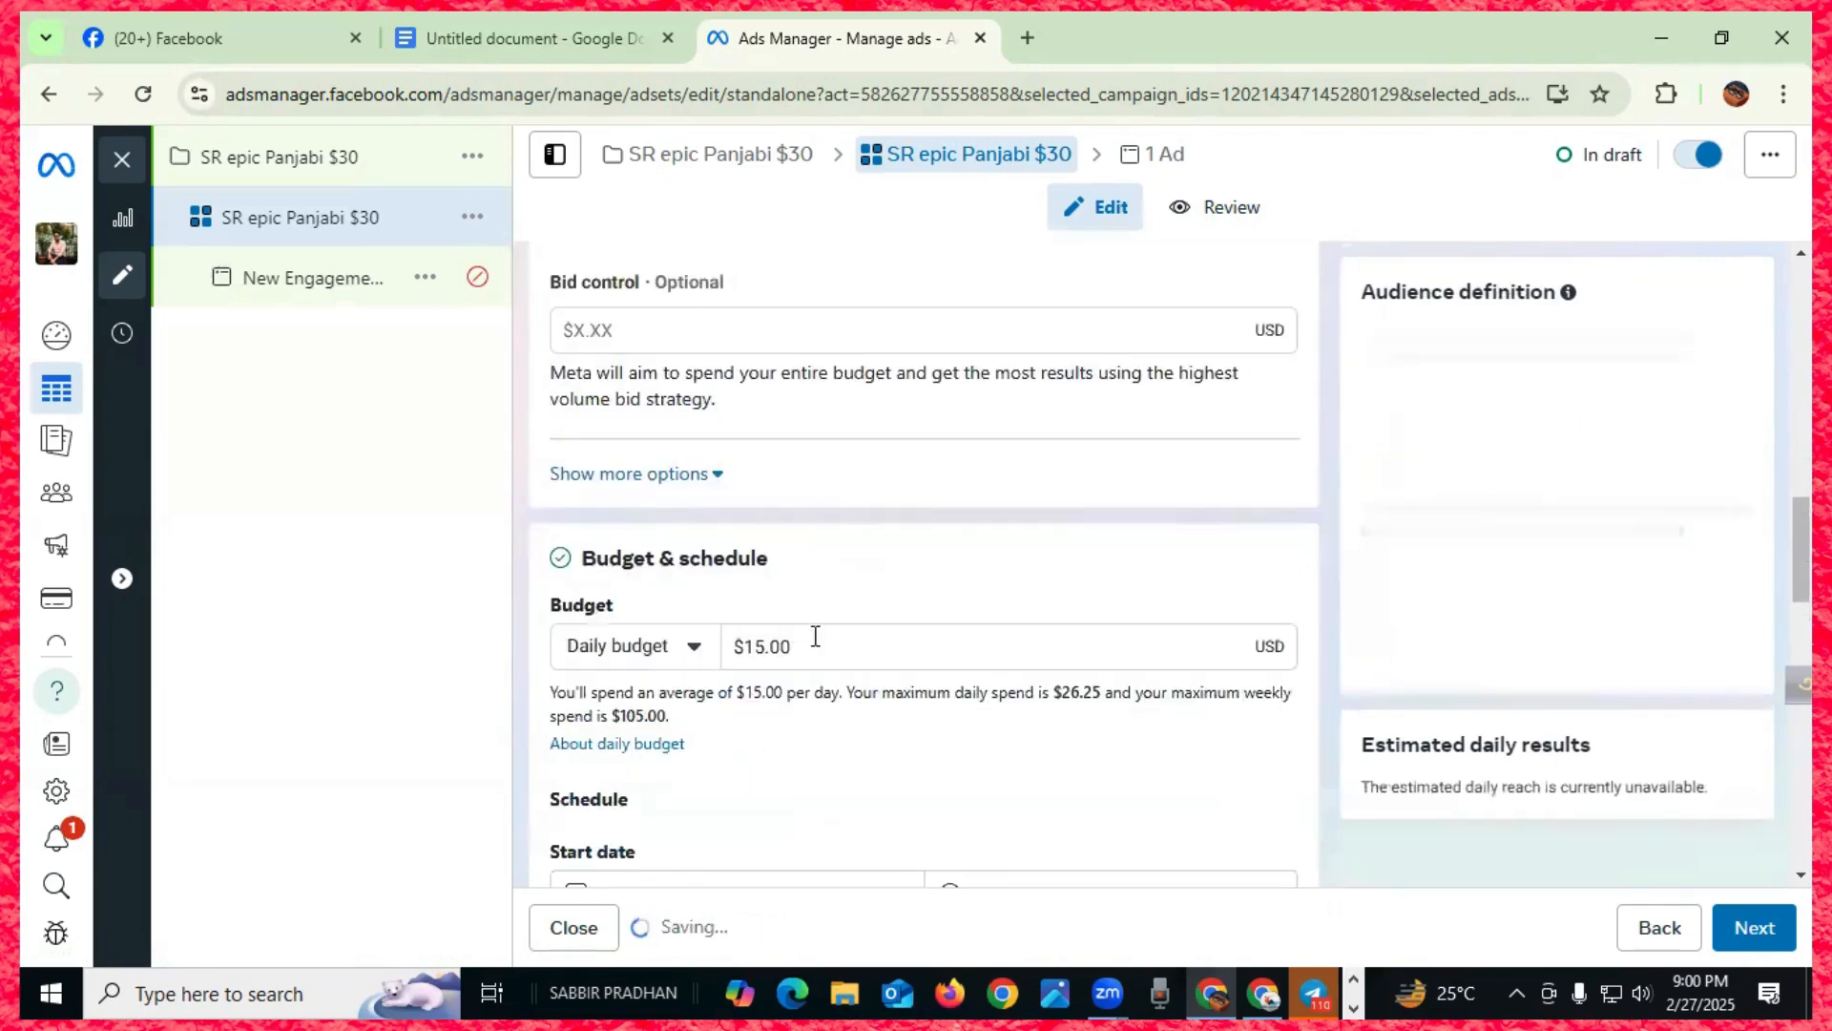
scroll(821, 647, "up", 4)
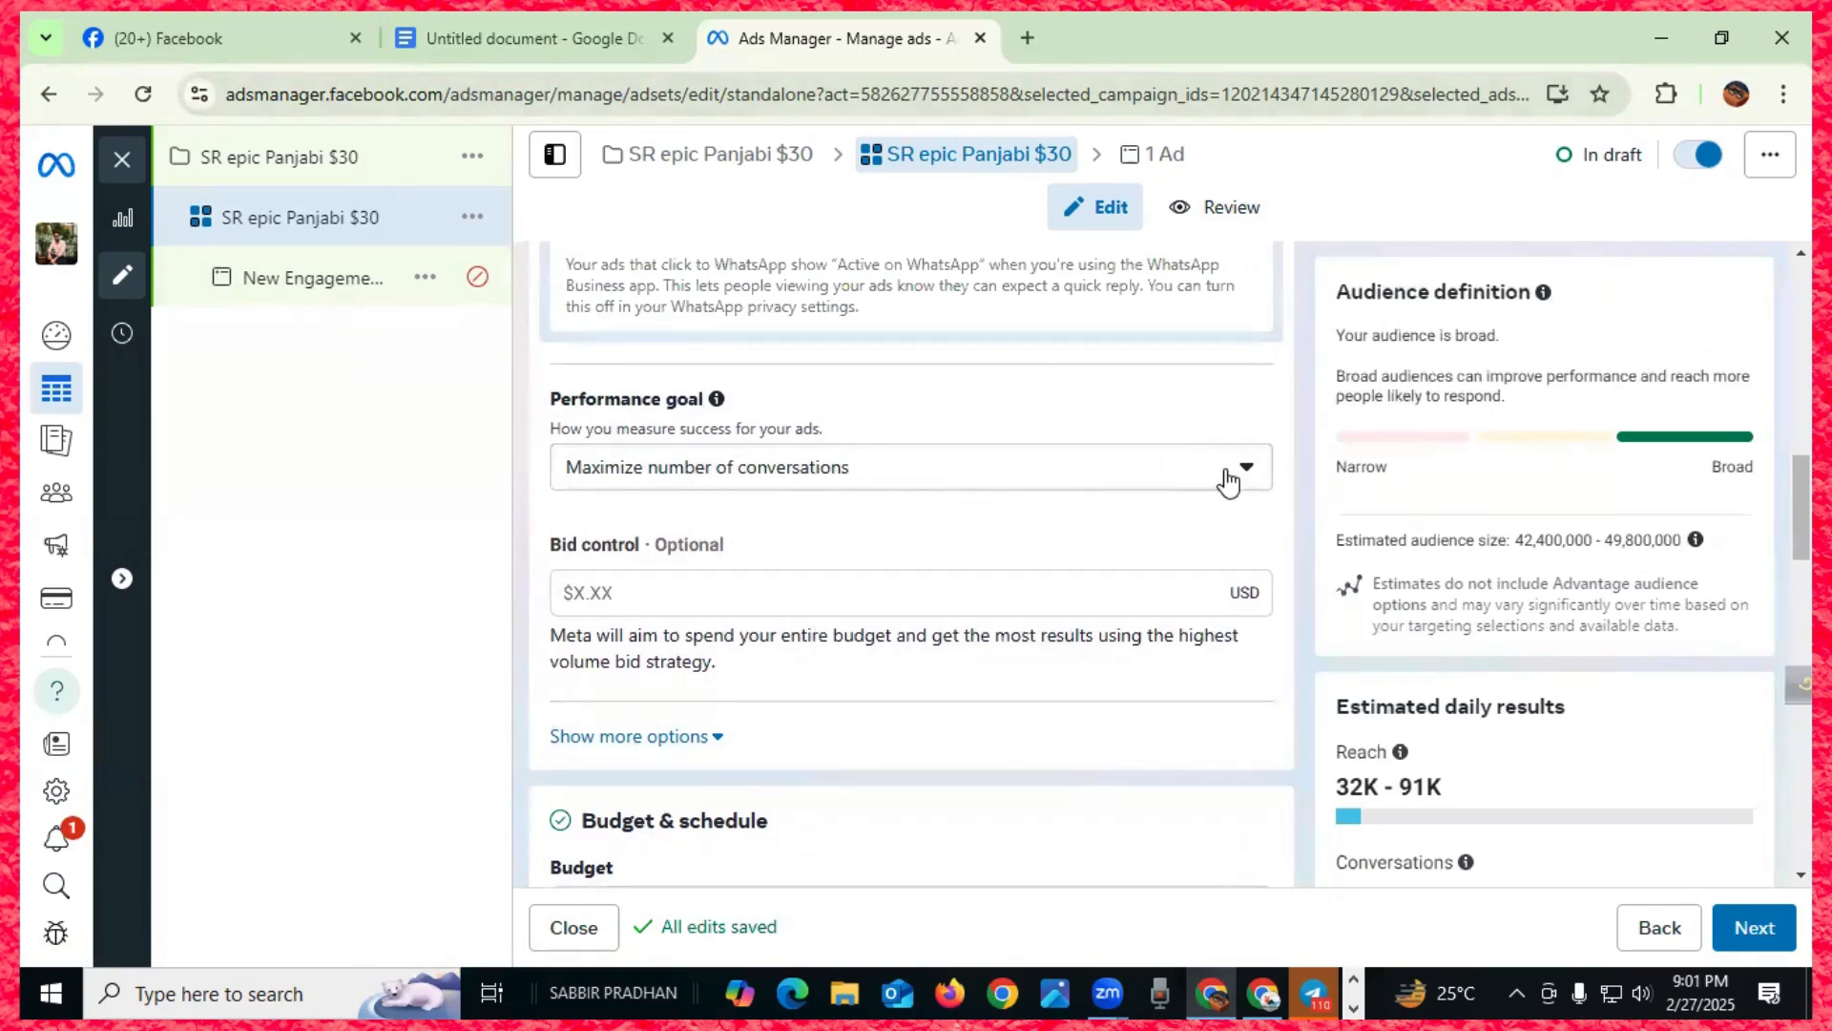
scroll(1042, 608, "down", 2)
scroll(1043, 609, "down", 2)
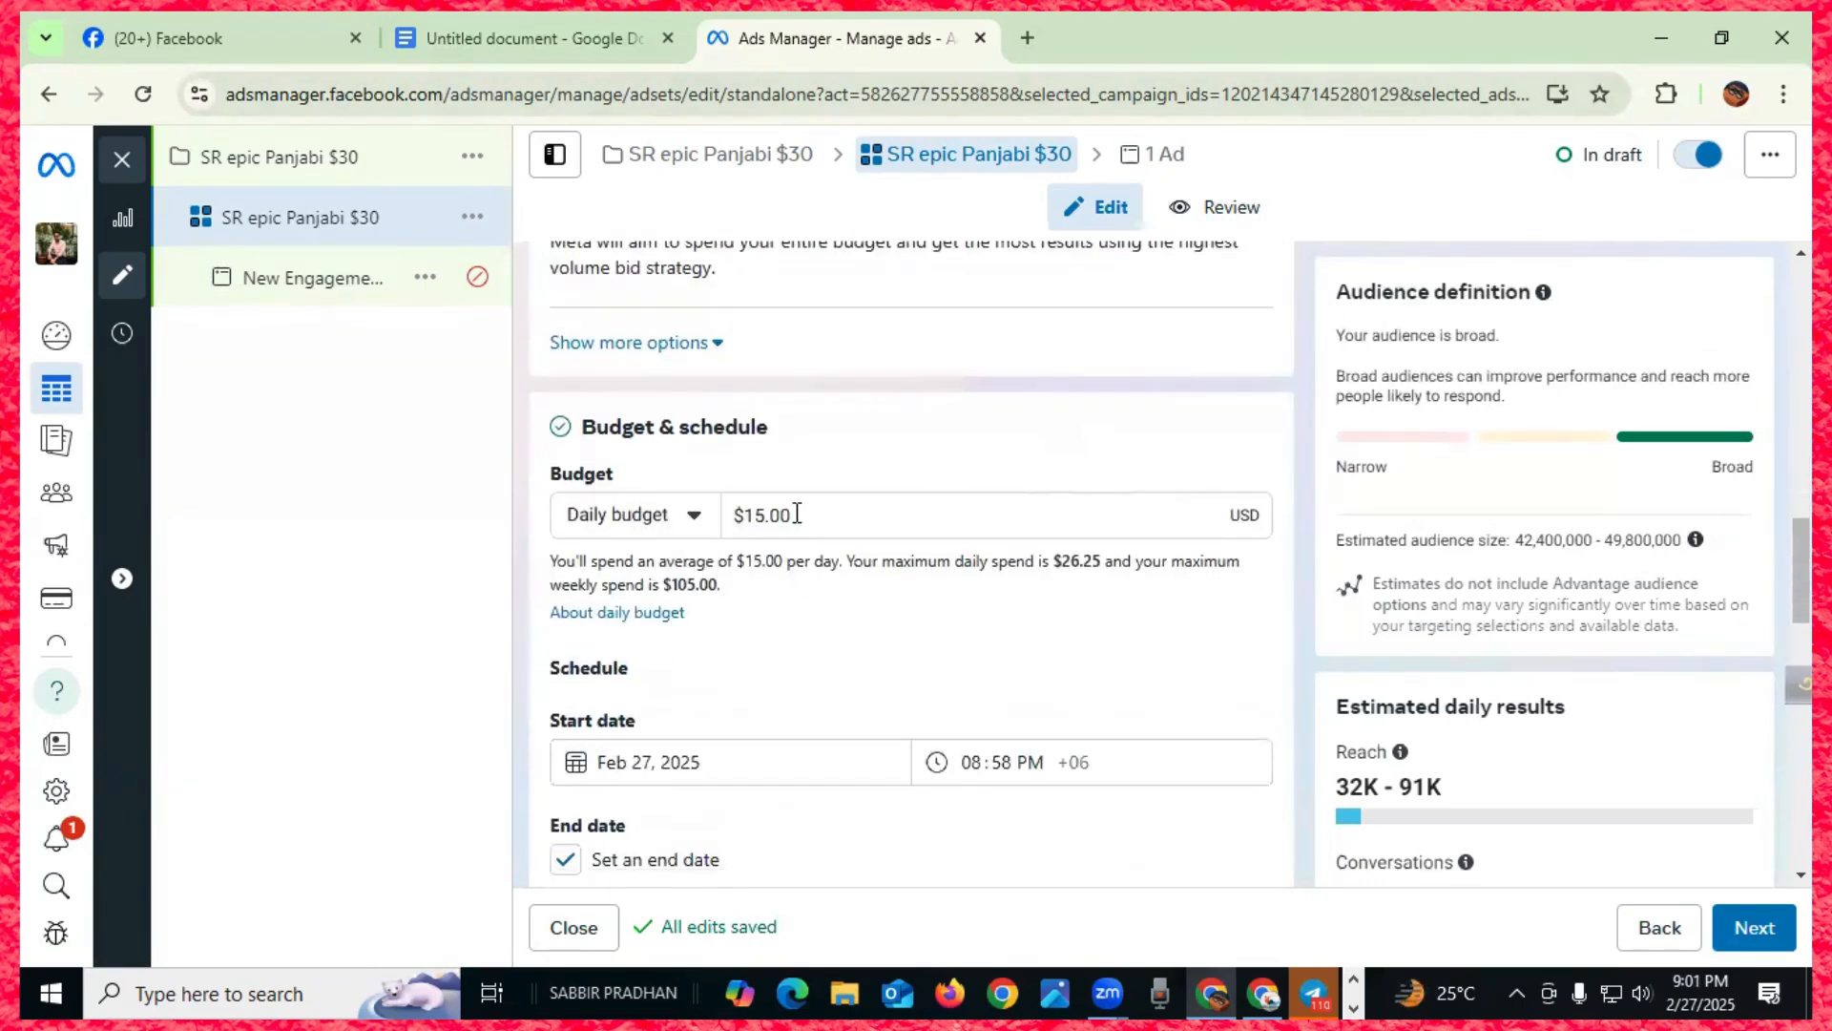
scroll(801, 535, "up", 3)
scroll(826, 601, "up", 2)
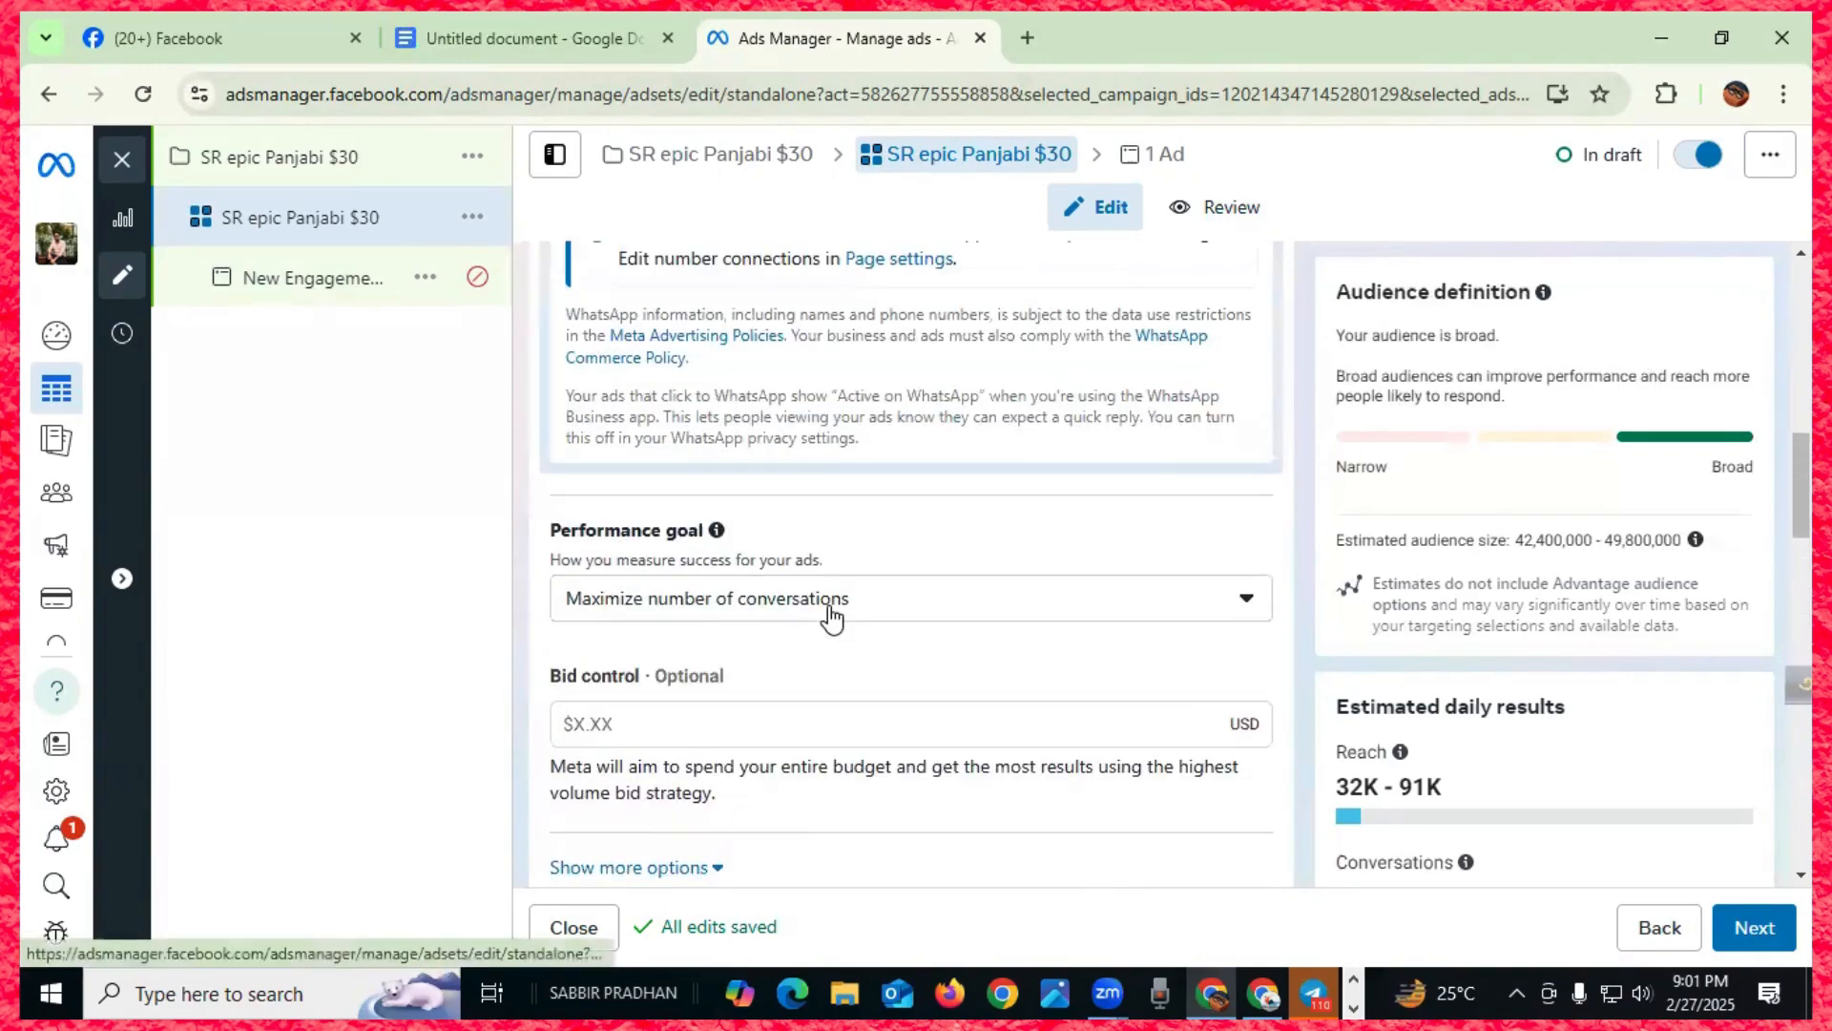
scroll(832, 618, "down", 1)
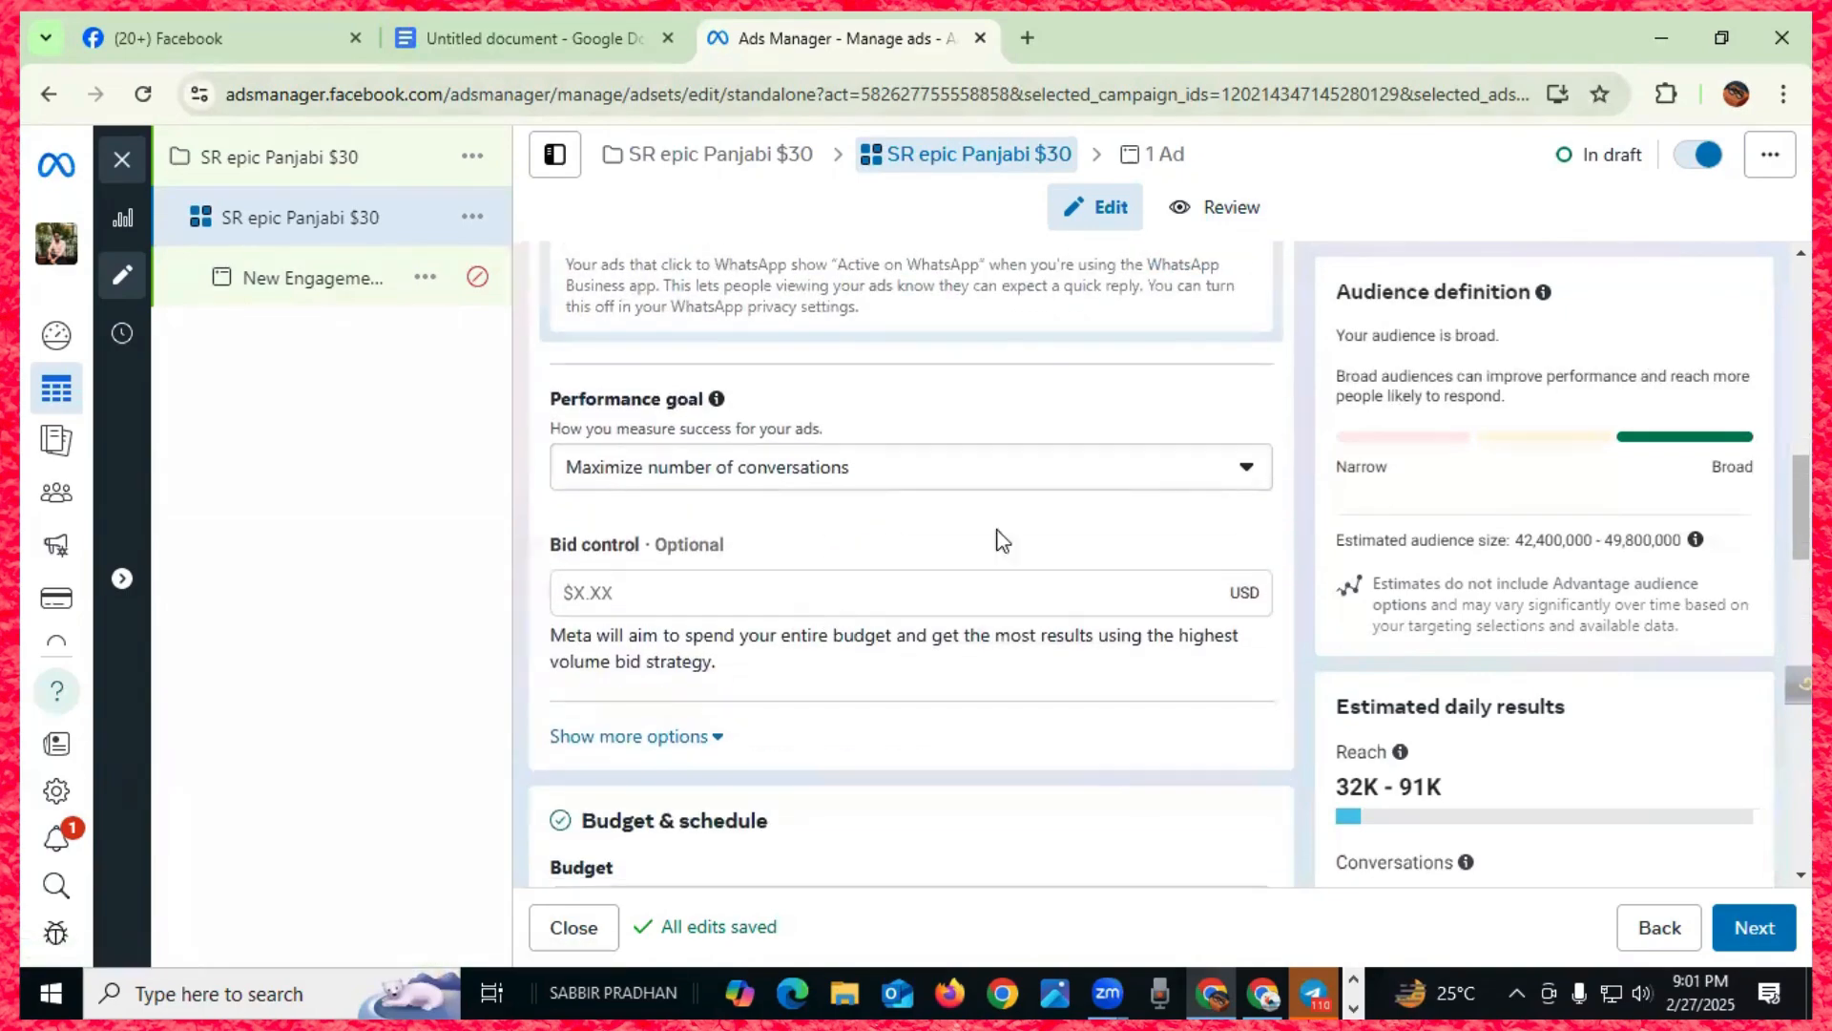
- Choose Maximize number of link clicks again and re-edit the daily budget, leaving $15.00
left_click(1246, 470)
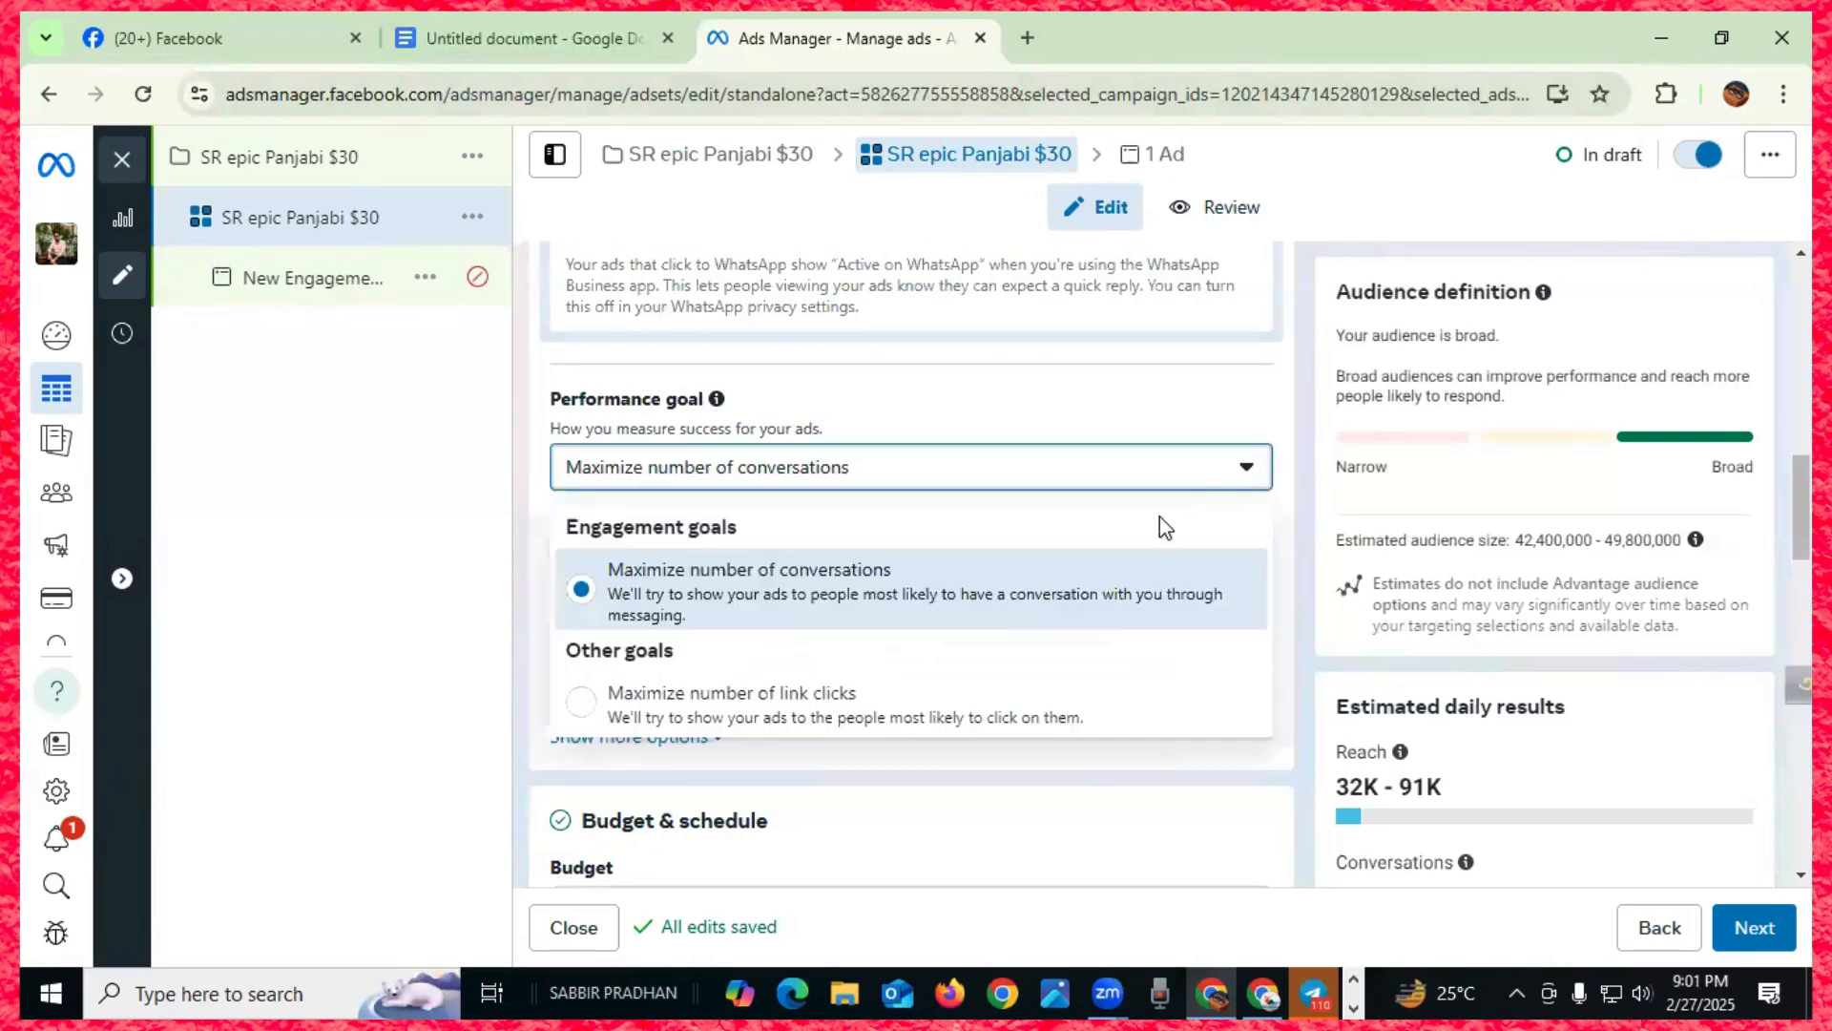
left_click(601, 704)
scroll(768, 667, "down", 1)
scroll(768, 667, "down", 3)
left_click_drag(792, 541, 727, 543)
key("BackSpace")
left_click(854, 690)
left_click_drag(830, 535, 709, 548)
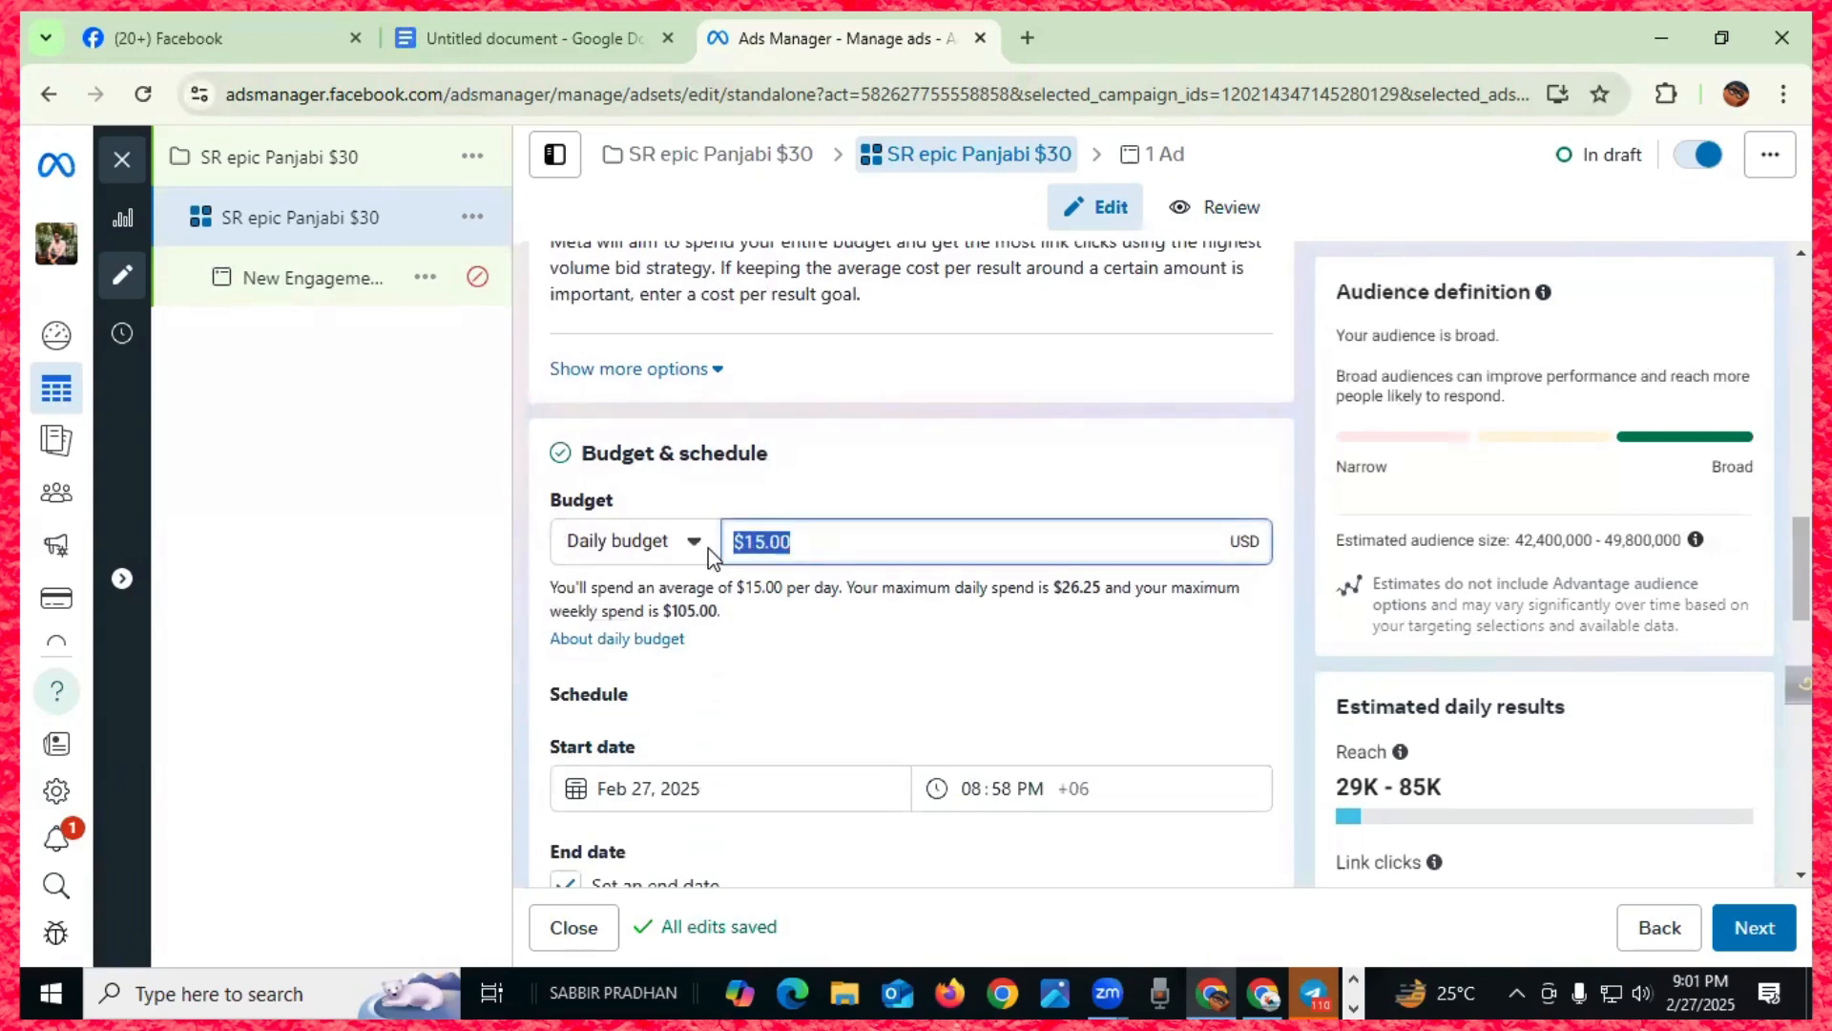
type("5")
left_click(823, 682)
scroll(822, 682, "up", 4)
scroll(827, 685, "down", 8)
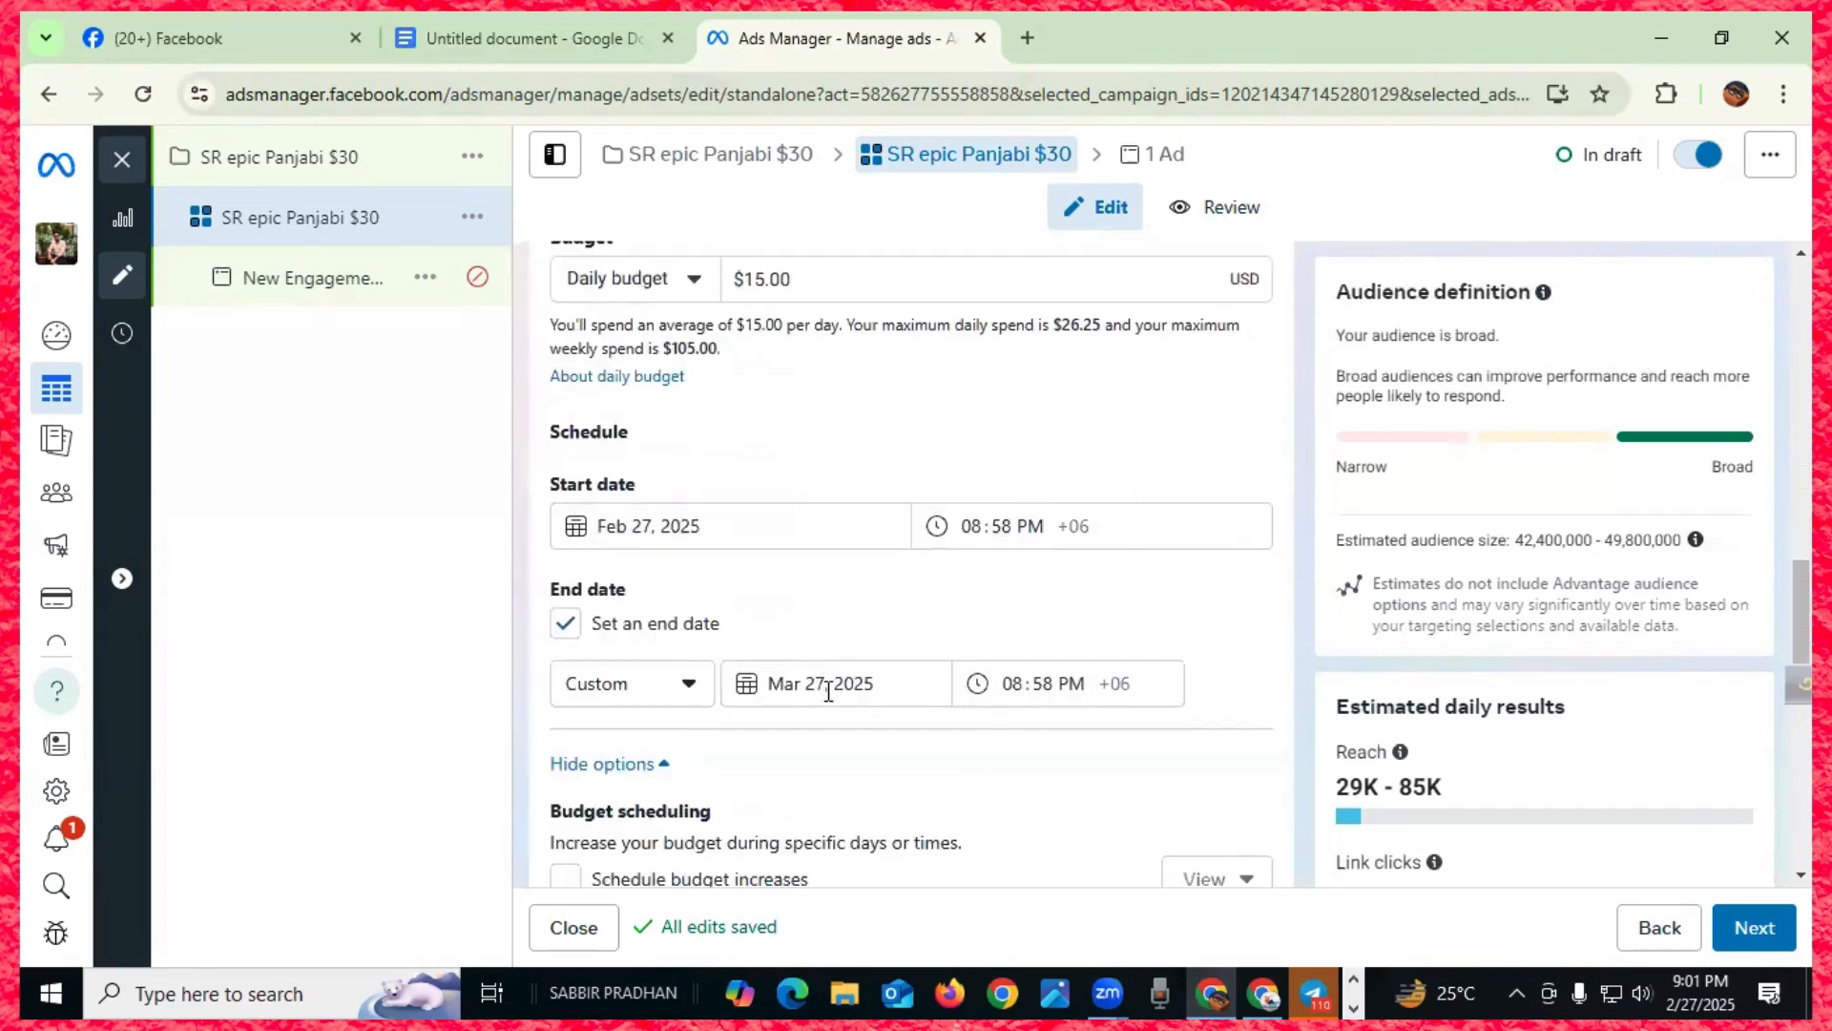
scroll(828, 694, "up", 4)
scroll(826, 694, "up", 3)
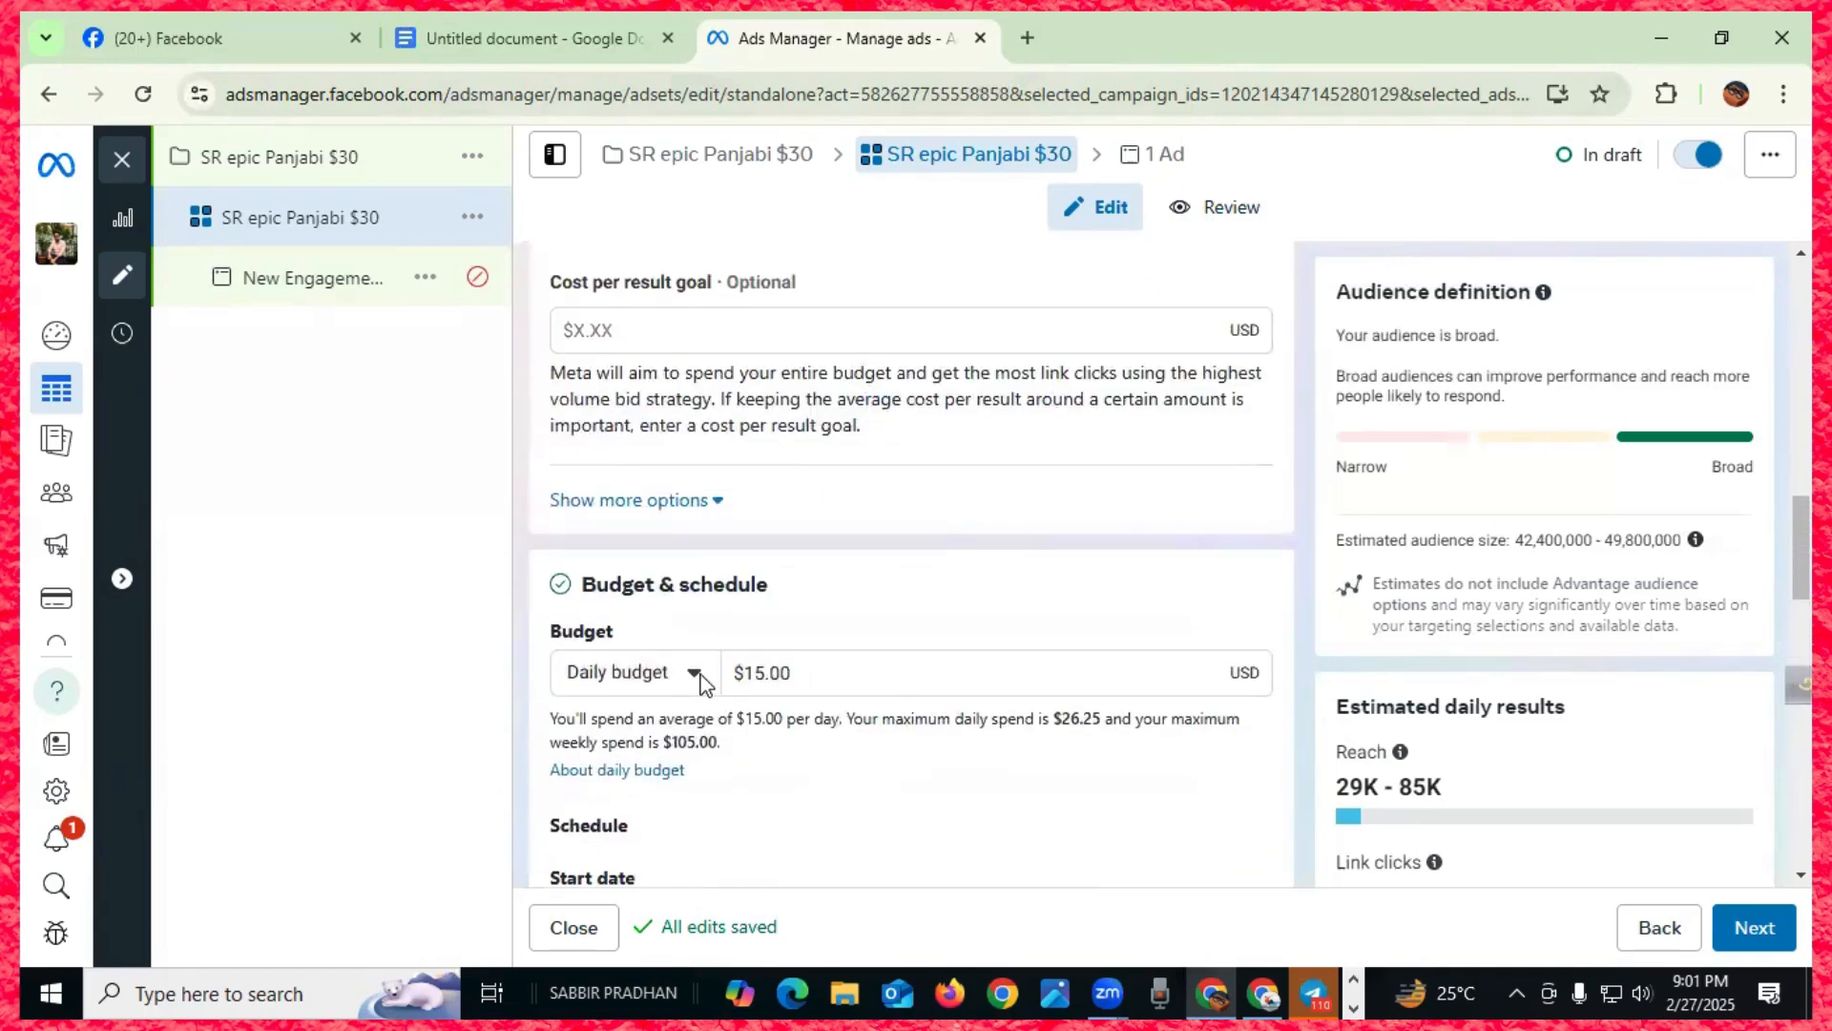
left_click_drag(798, 666, 717, 673)
type("5")
left_click(829, 793)
scroll(835, 801, "down", 3)
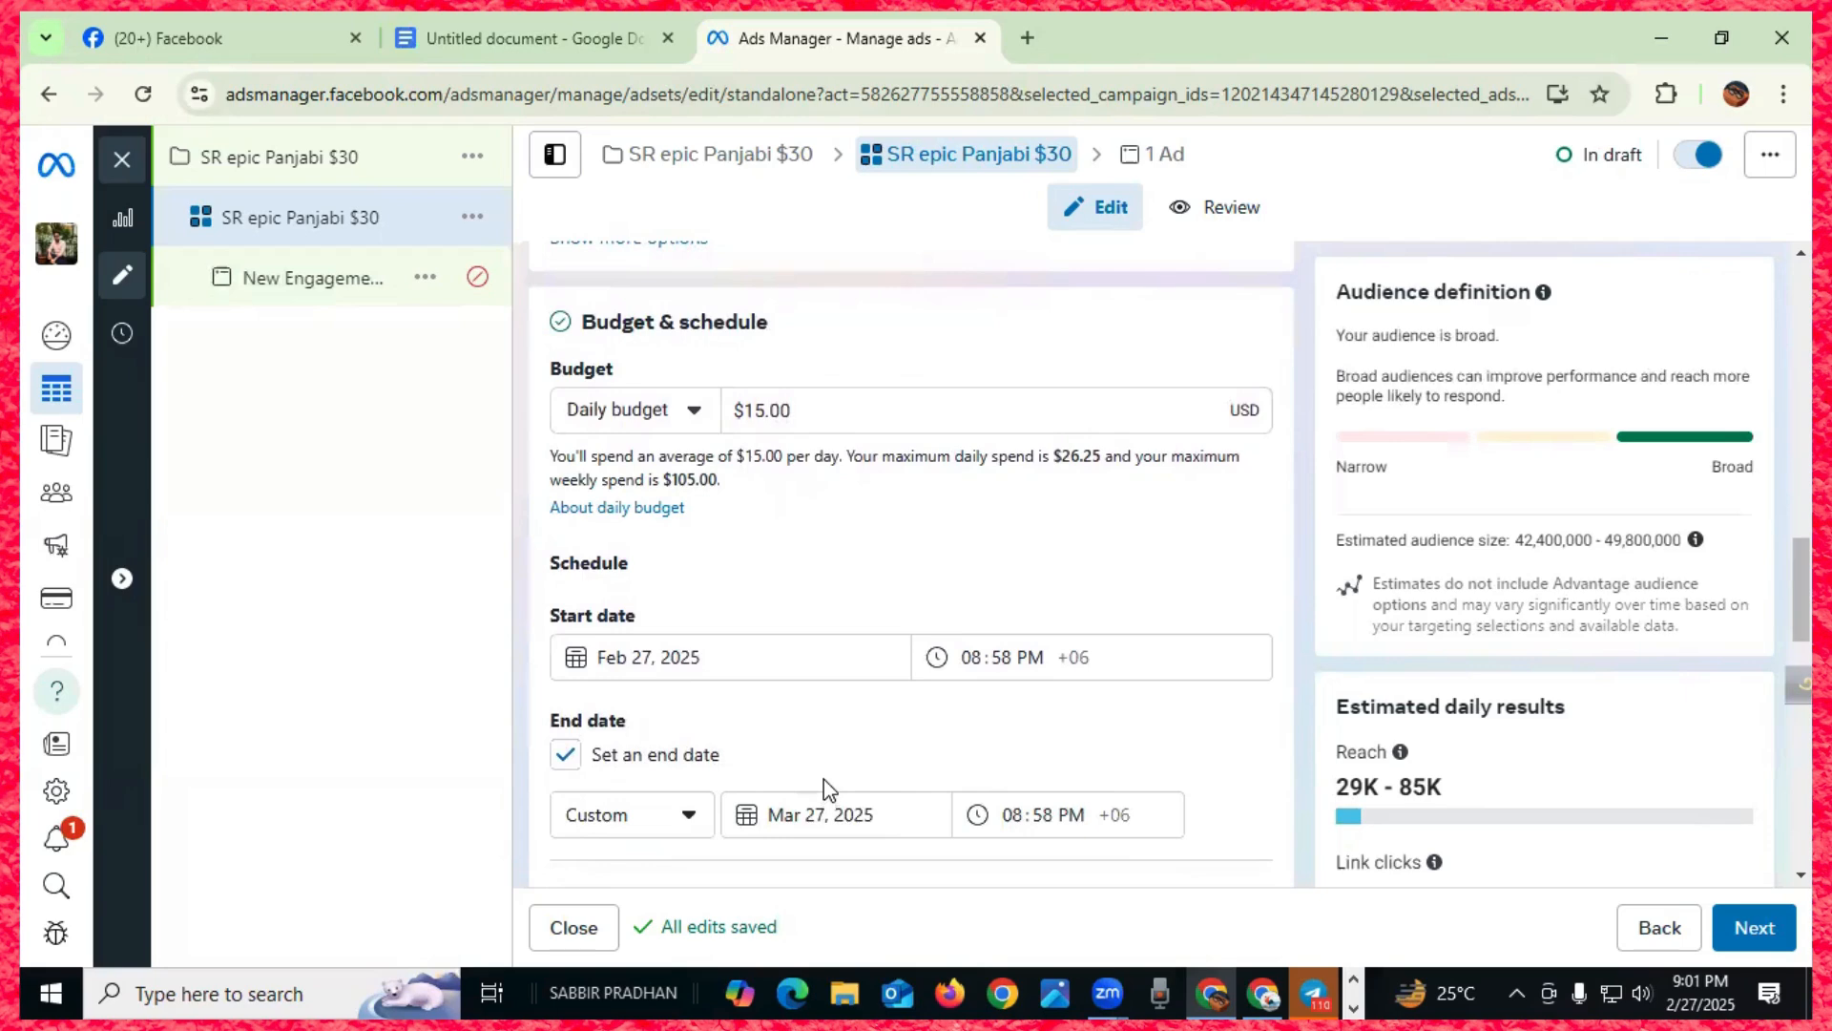
scroll(826, 788, "up", 3)
scroll(823, 779, "down", 6)
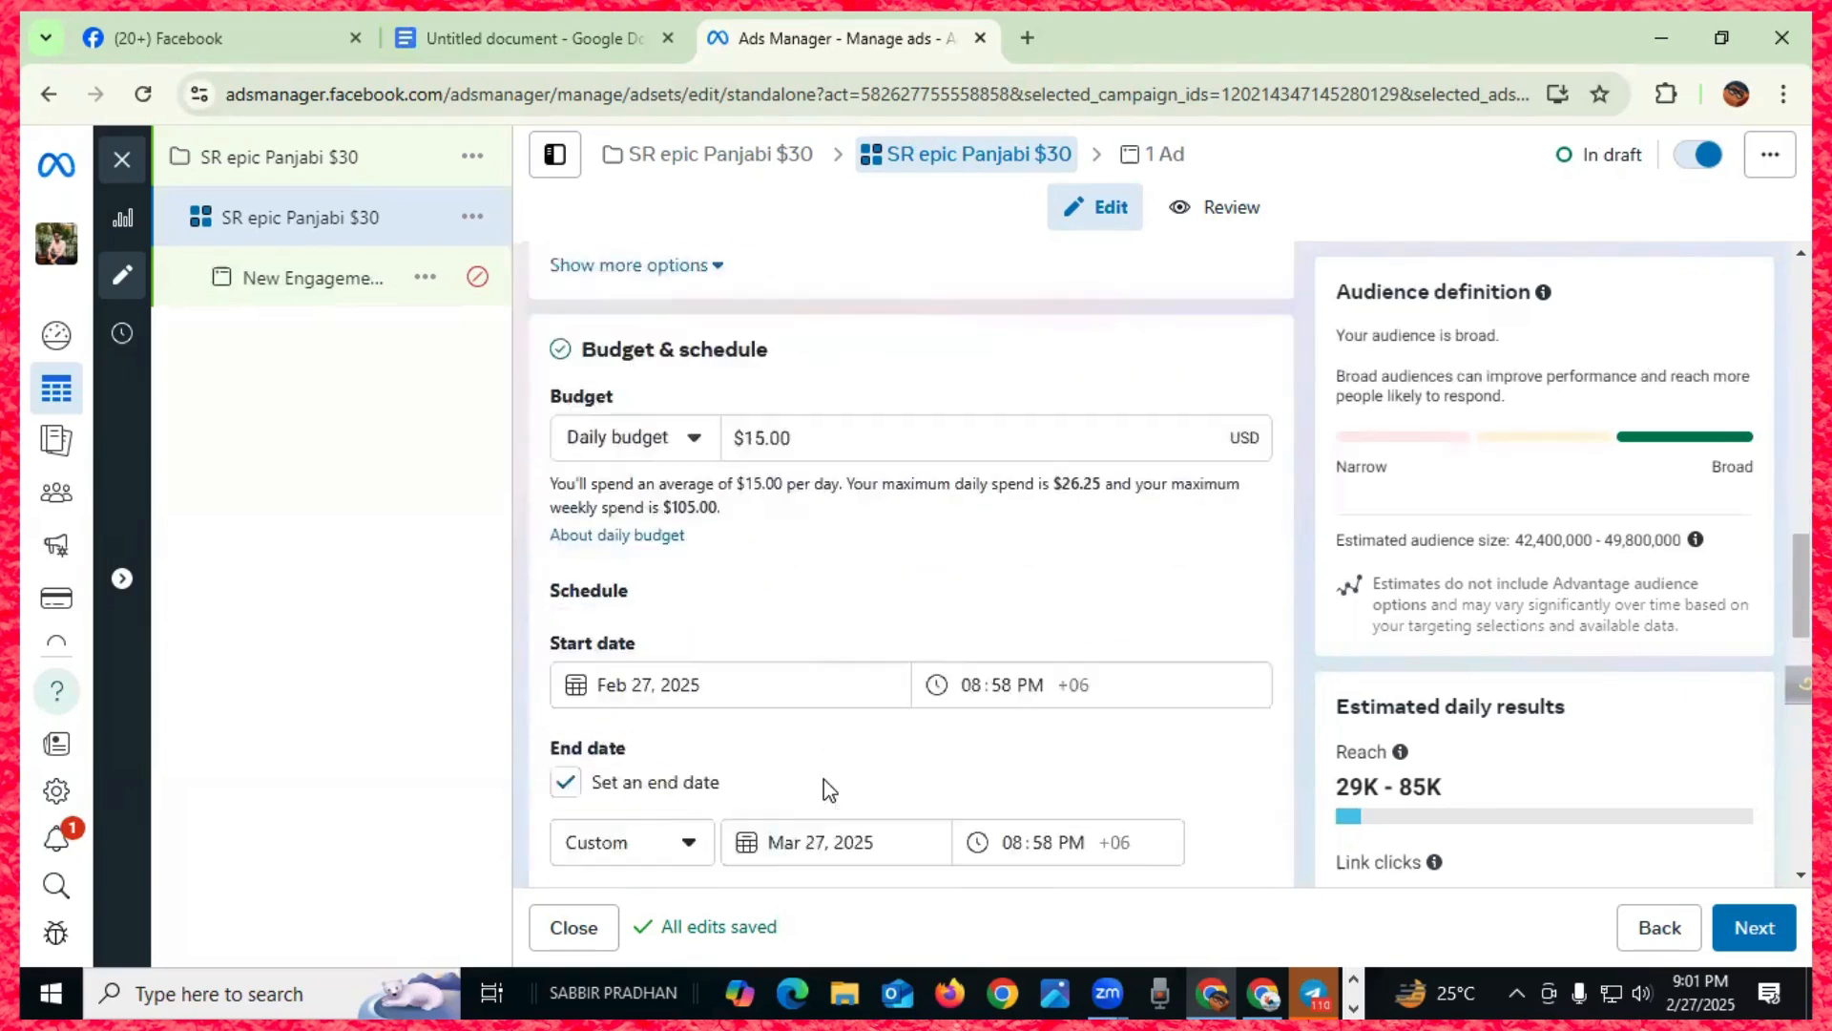
scroll(822, 779, "down", 3)
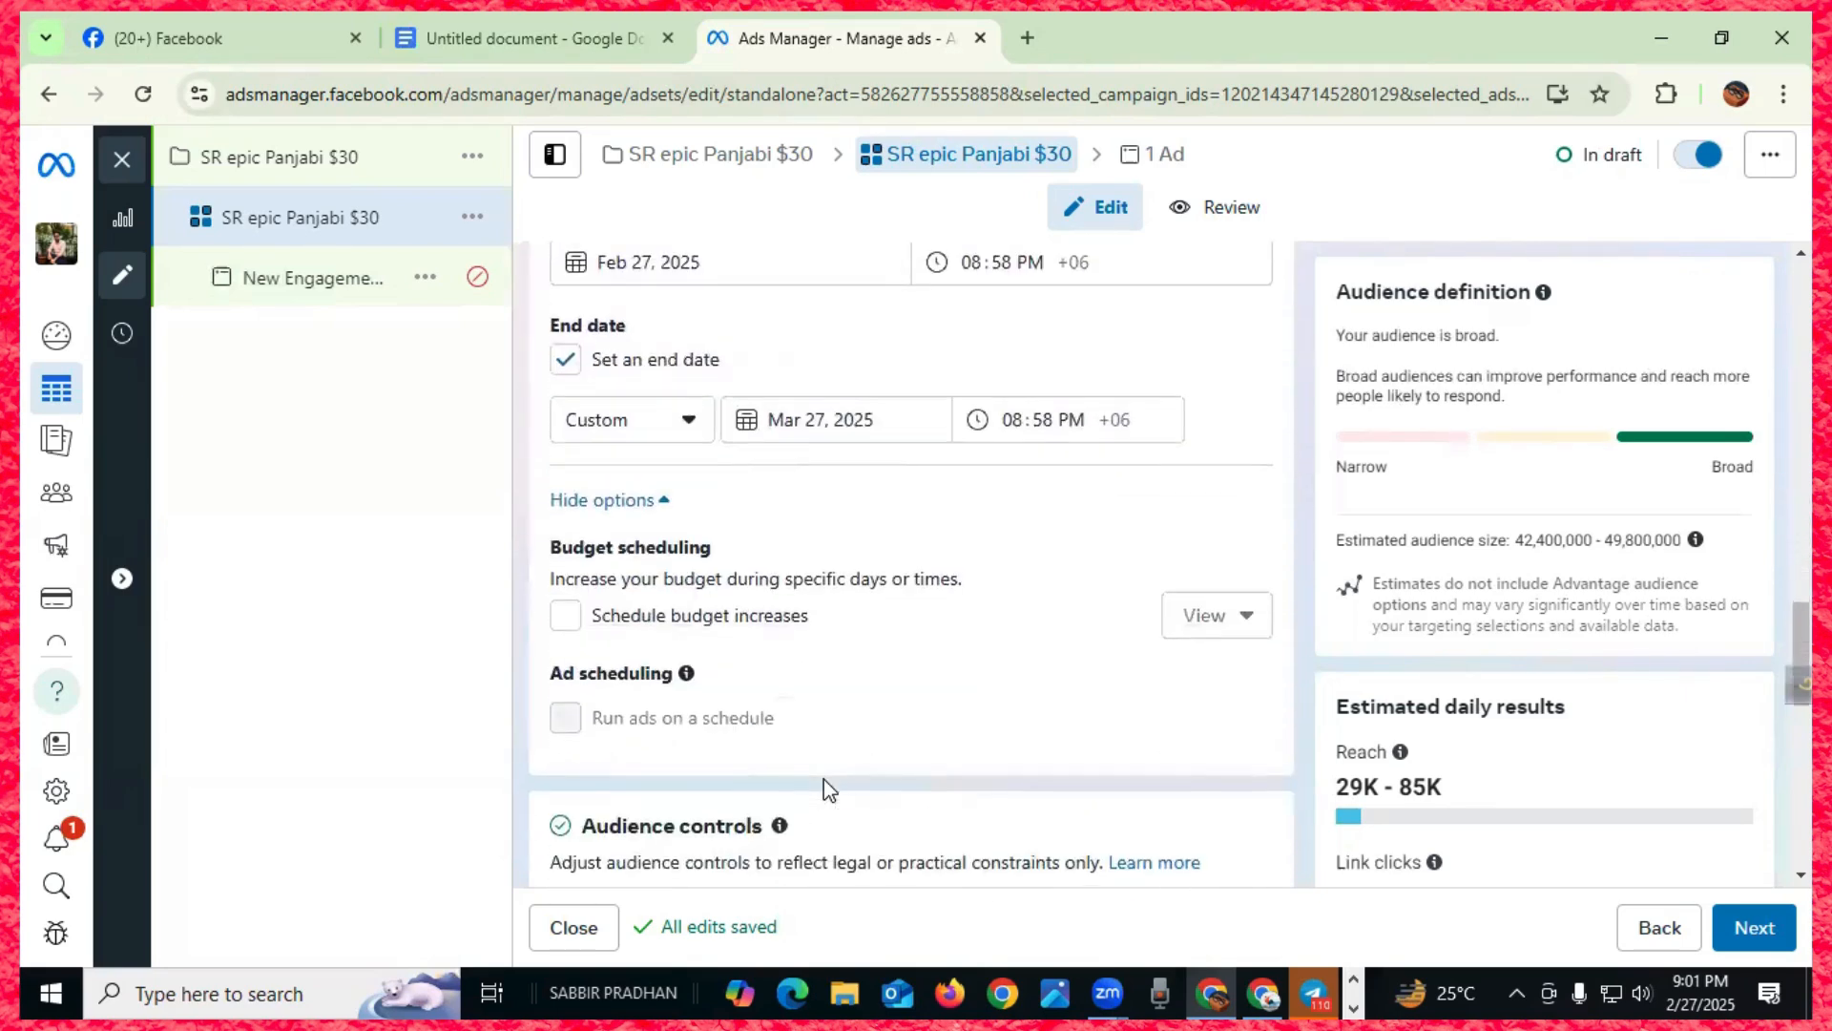
scroll(822, 779, "up", 9)
scroll(822, 781, "up", 4)
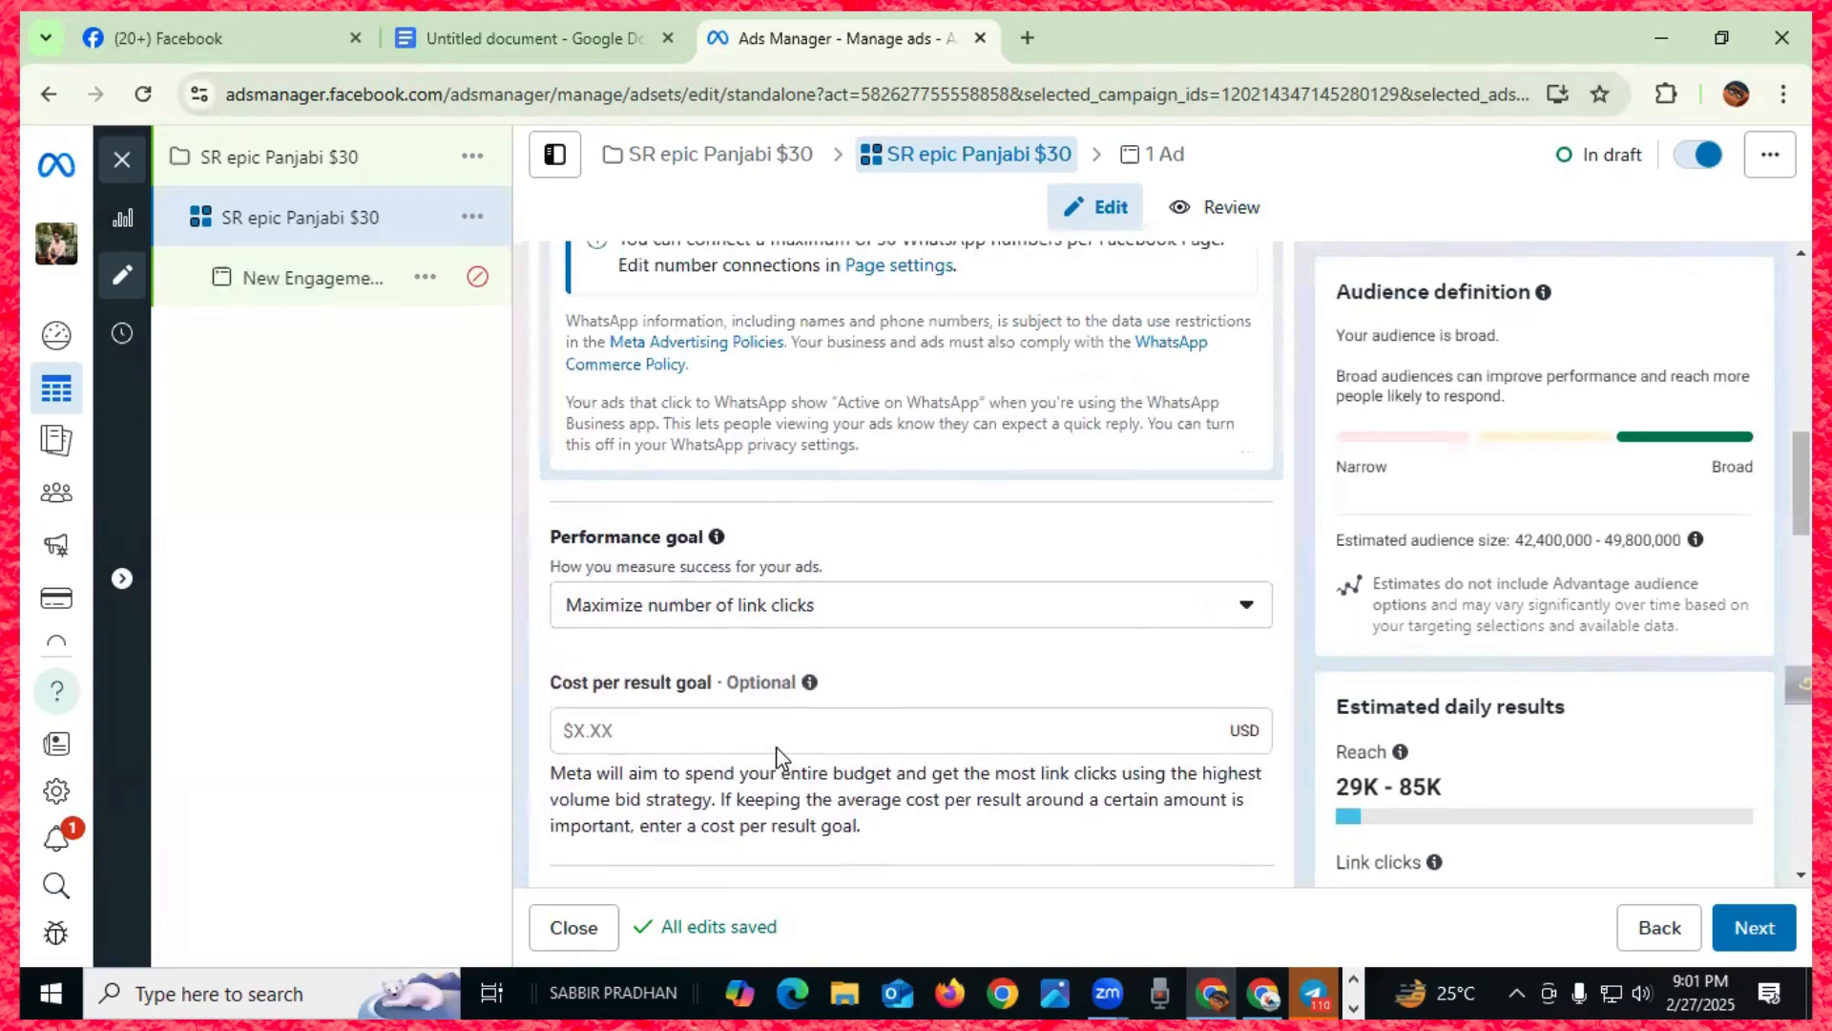
scroll(777, 756, "up", 4)
scroll(778, 750, "down", 5)
scroll(778, 750, "down", 3)
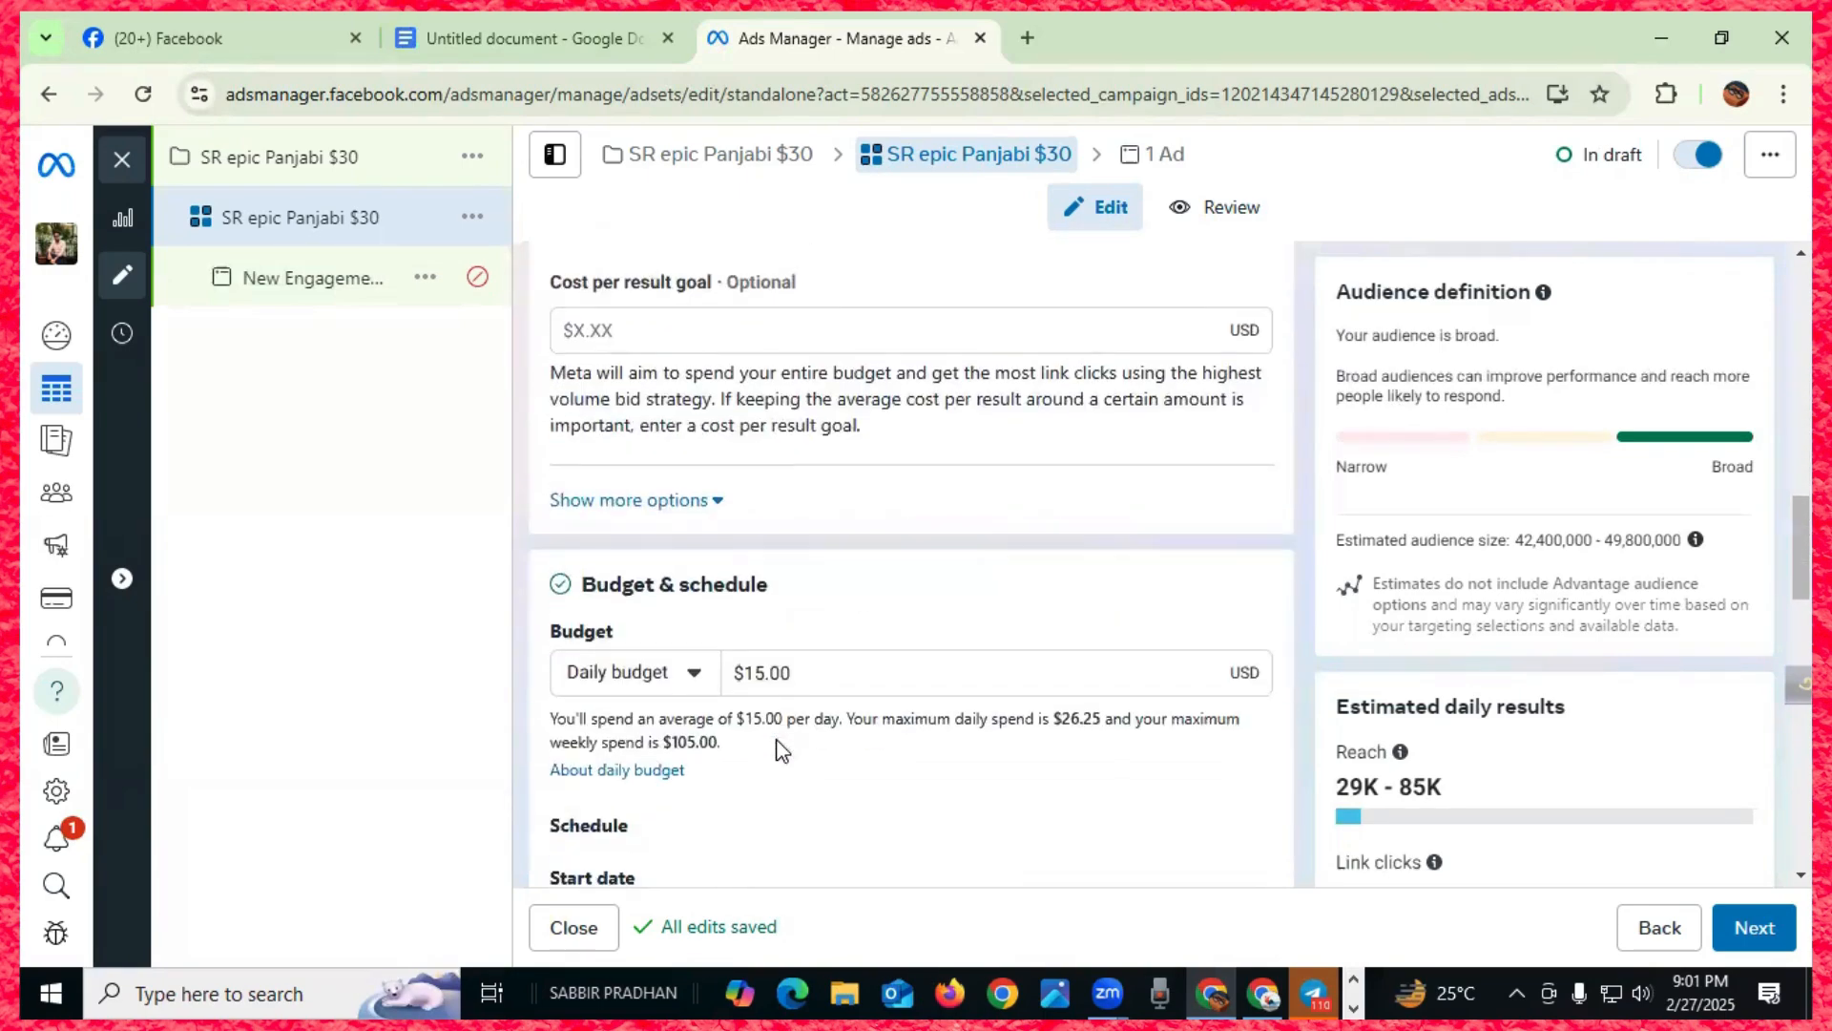
scroll(778, 750, "up", 2)
scroll(777, 750, "down", 3)
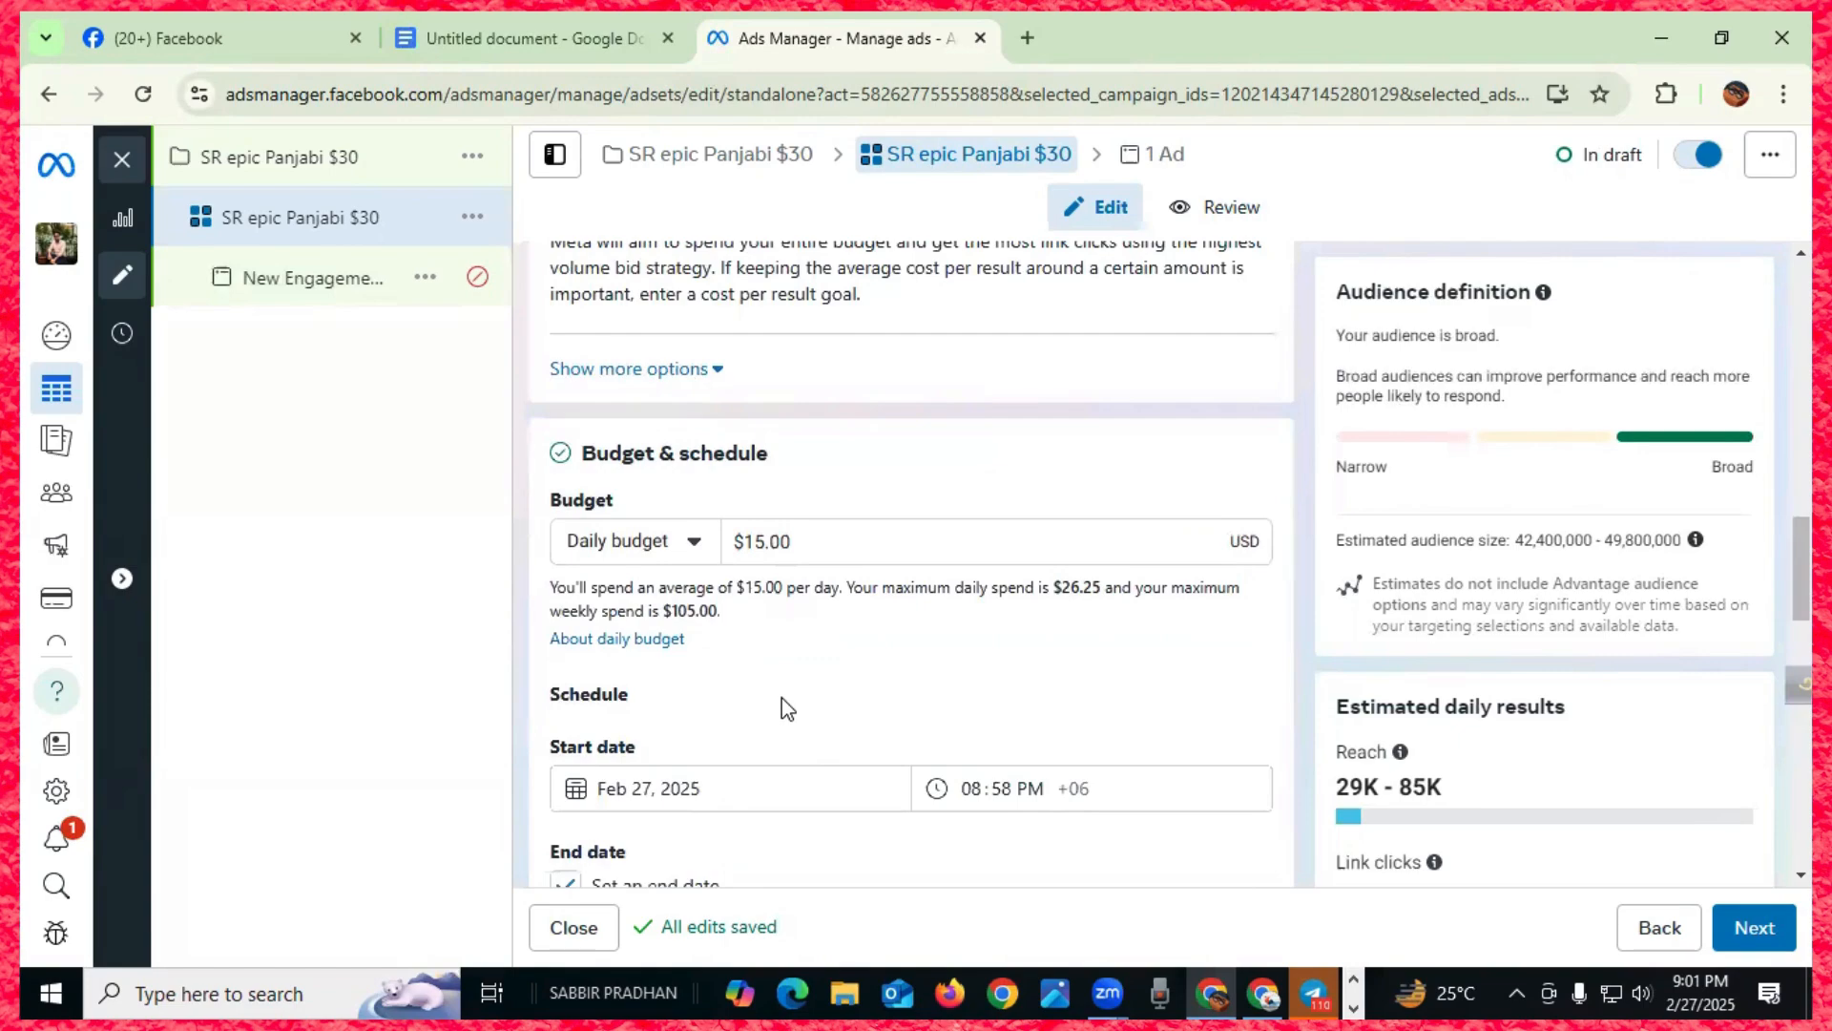
scroll(782, 699, "down", 3)
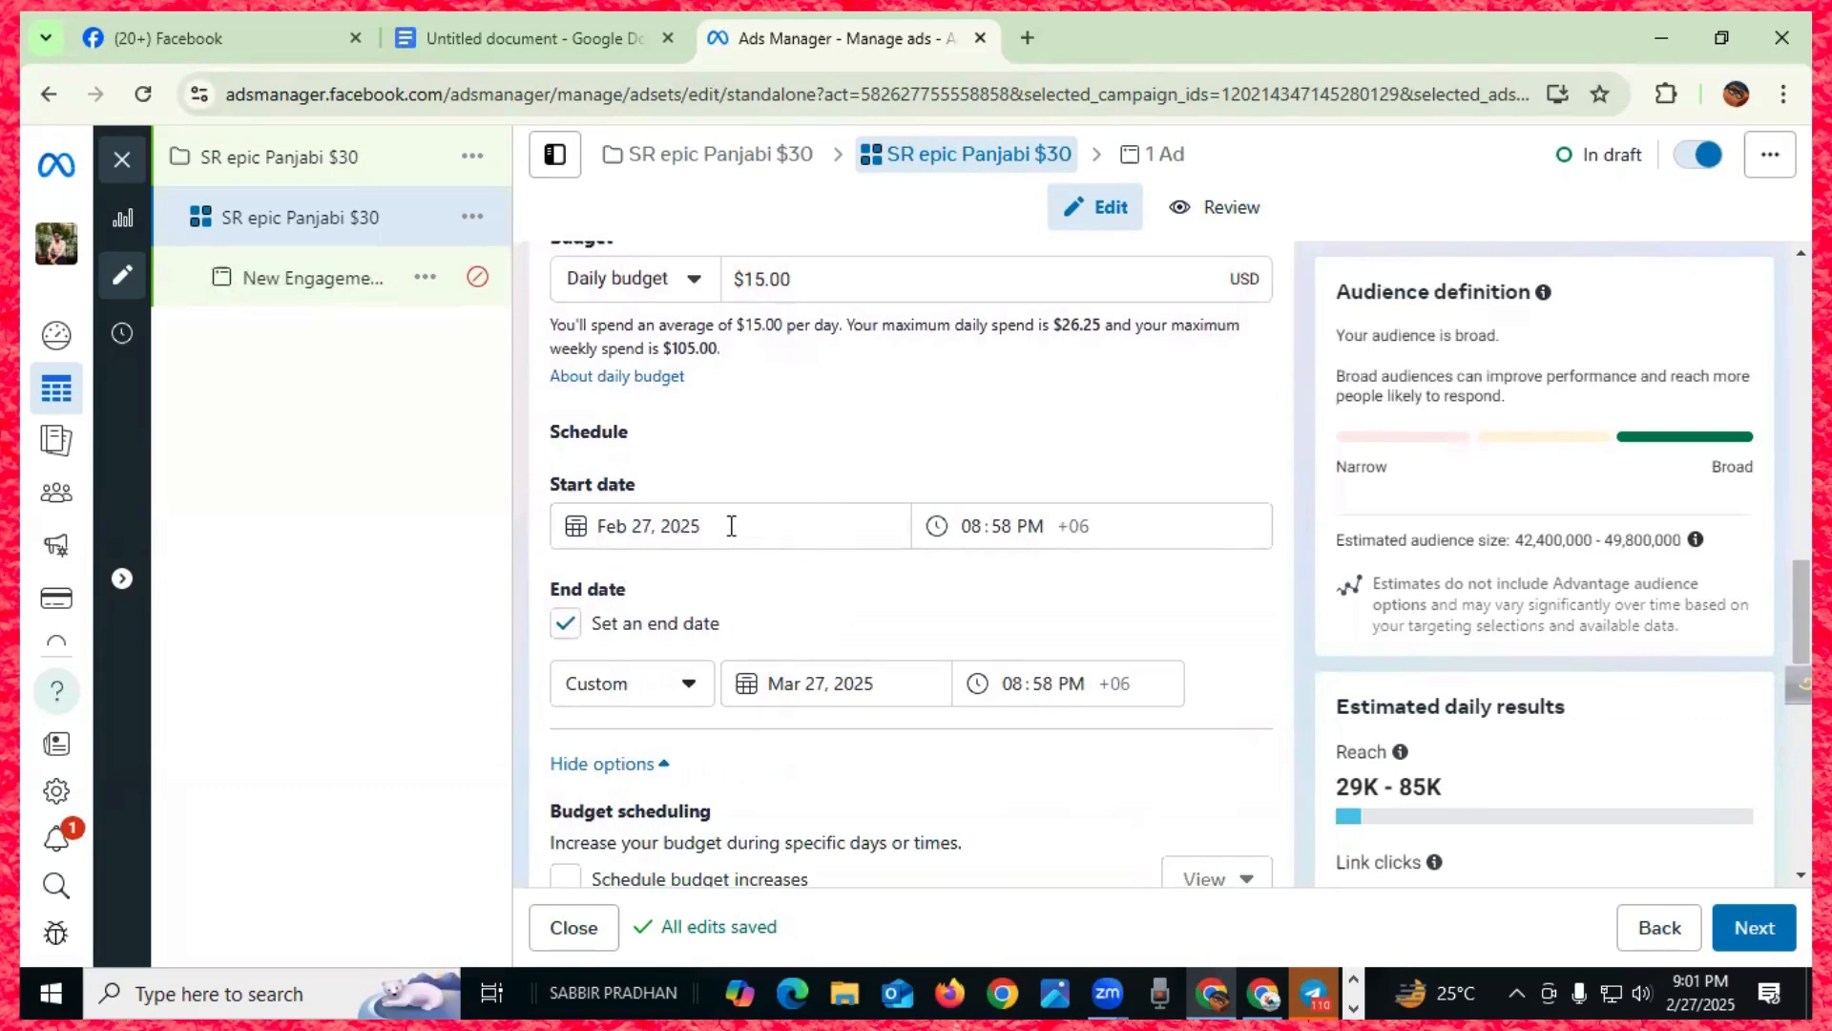
- Set the ad set's start date to February 28, 2025
left_click_drag(731, 526, 599, 524)
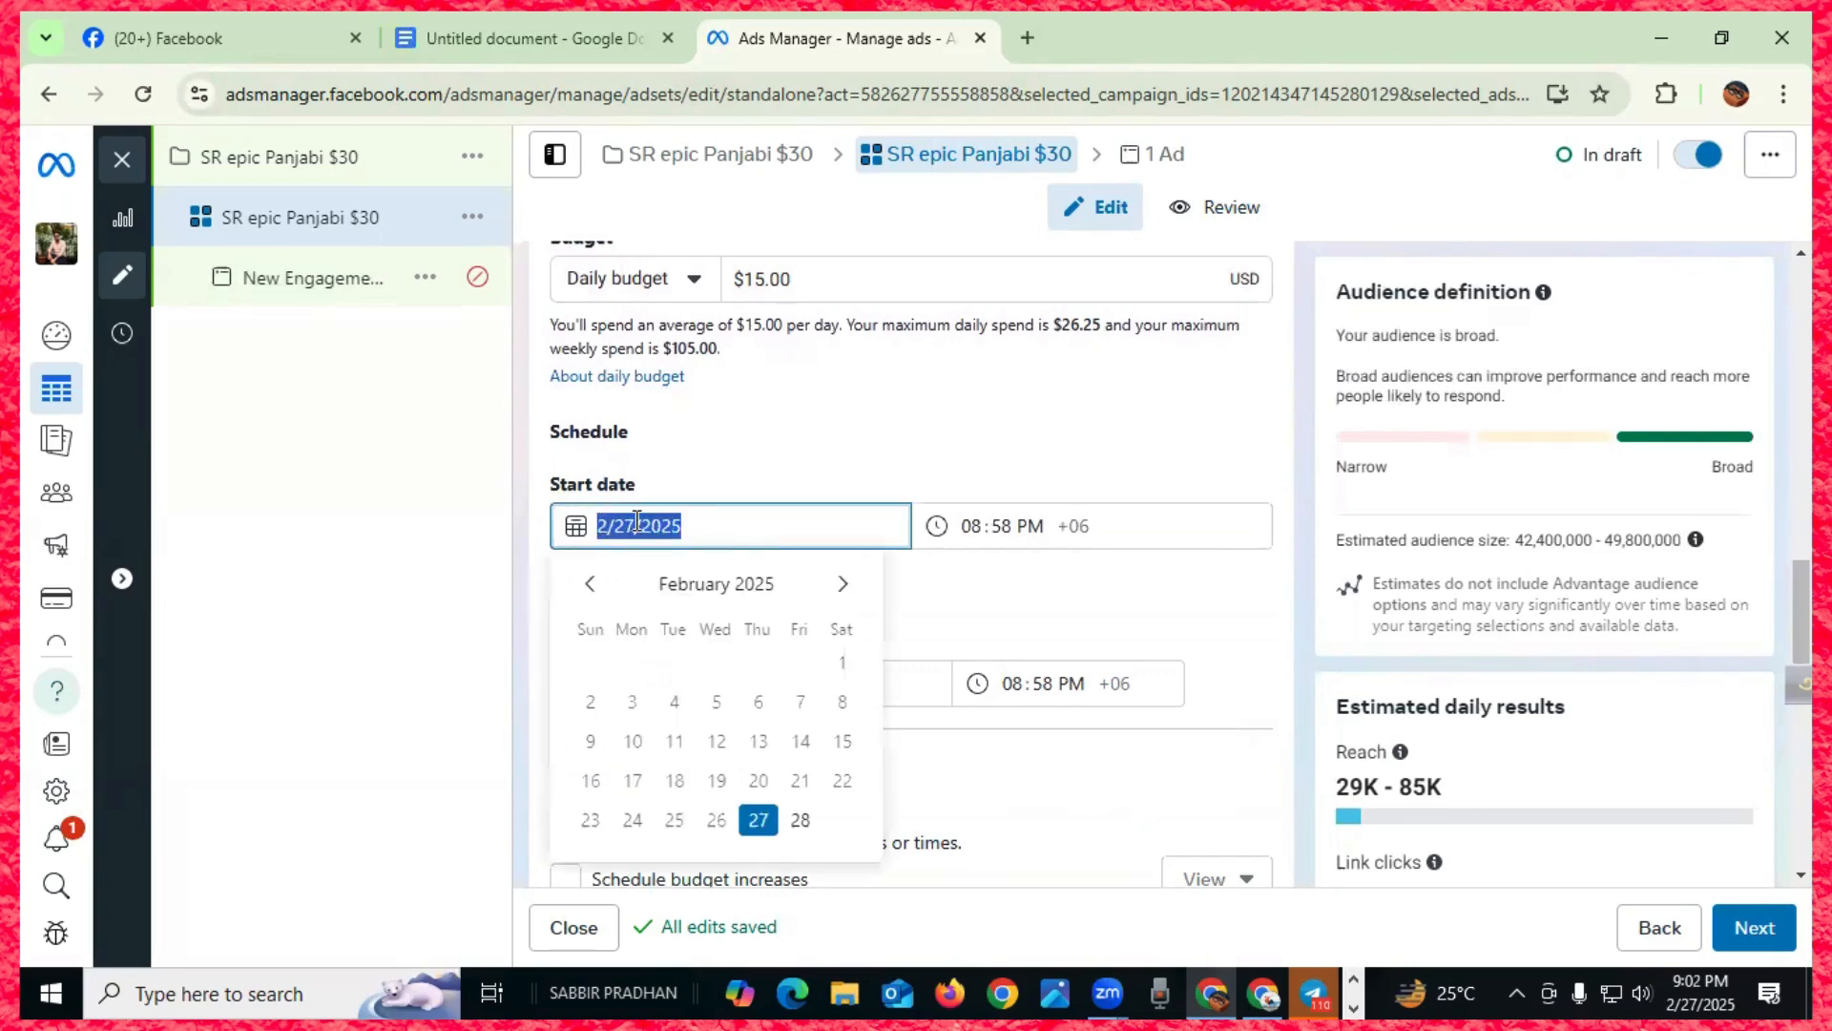
left_click(611, 524)
key("Delete")
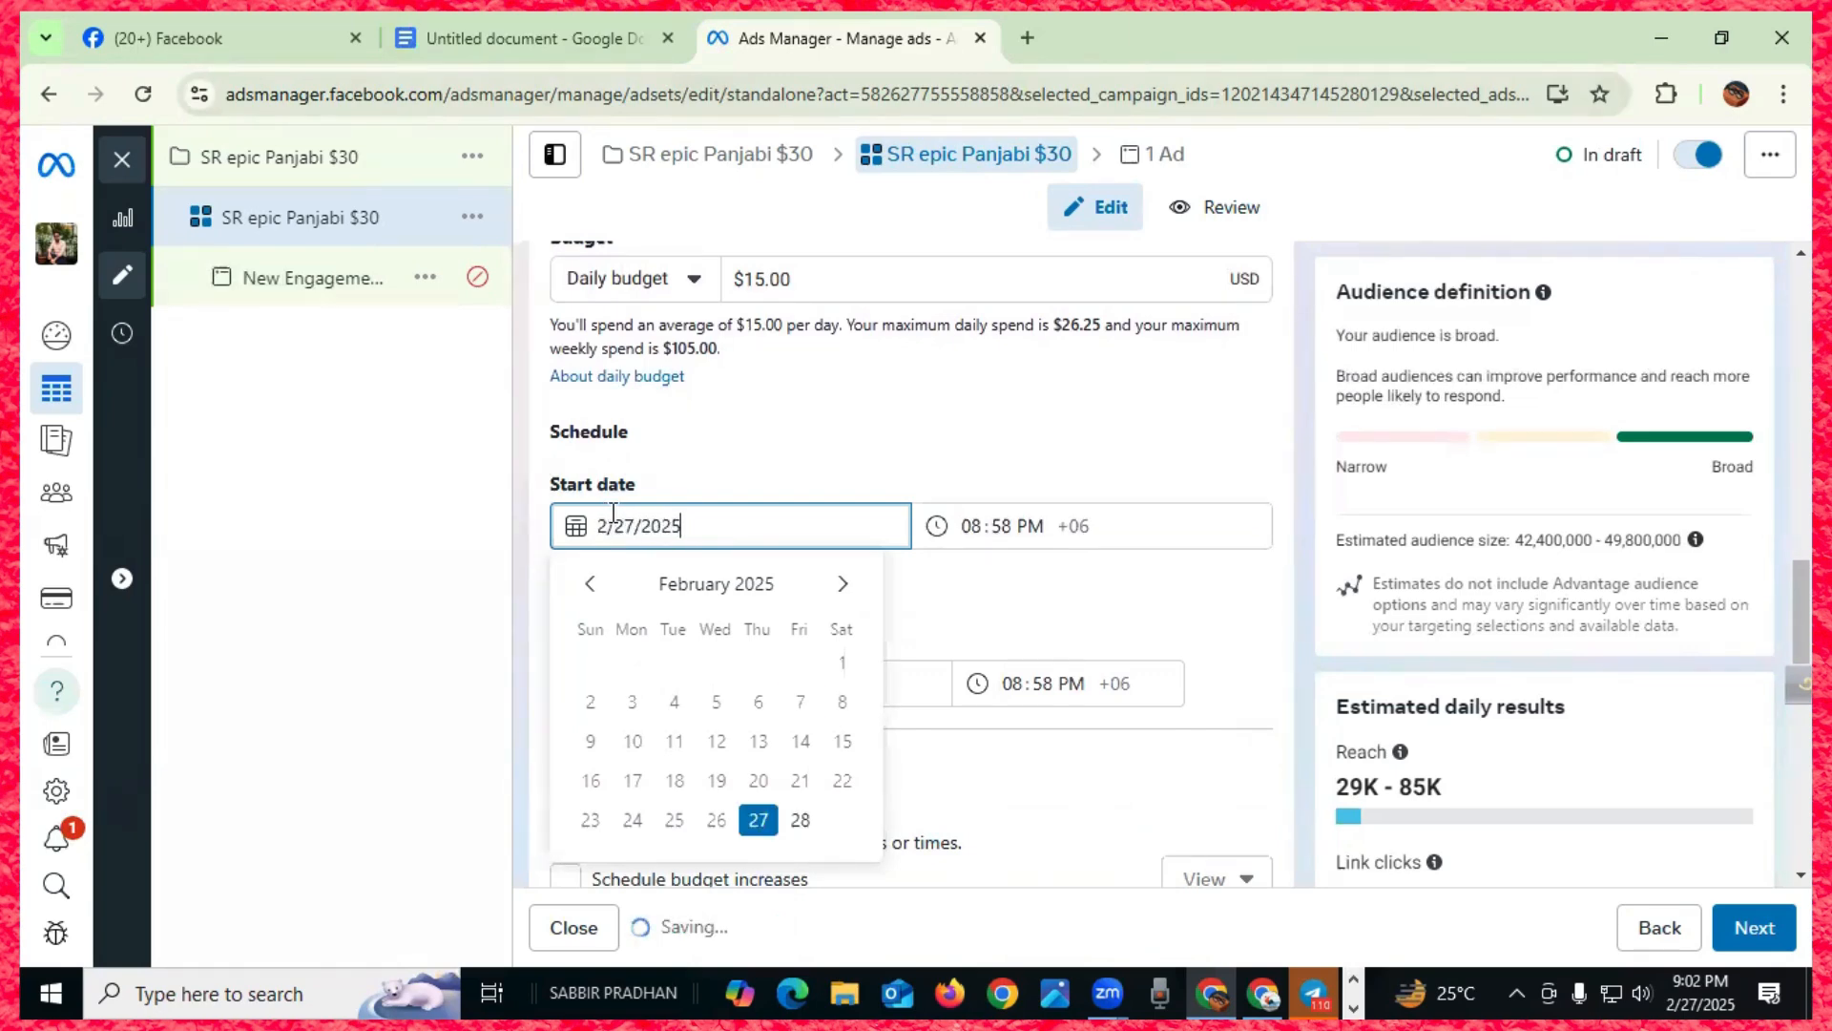
left_click_drag(703, 524, 592, 541)
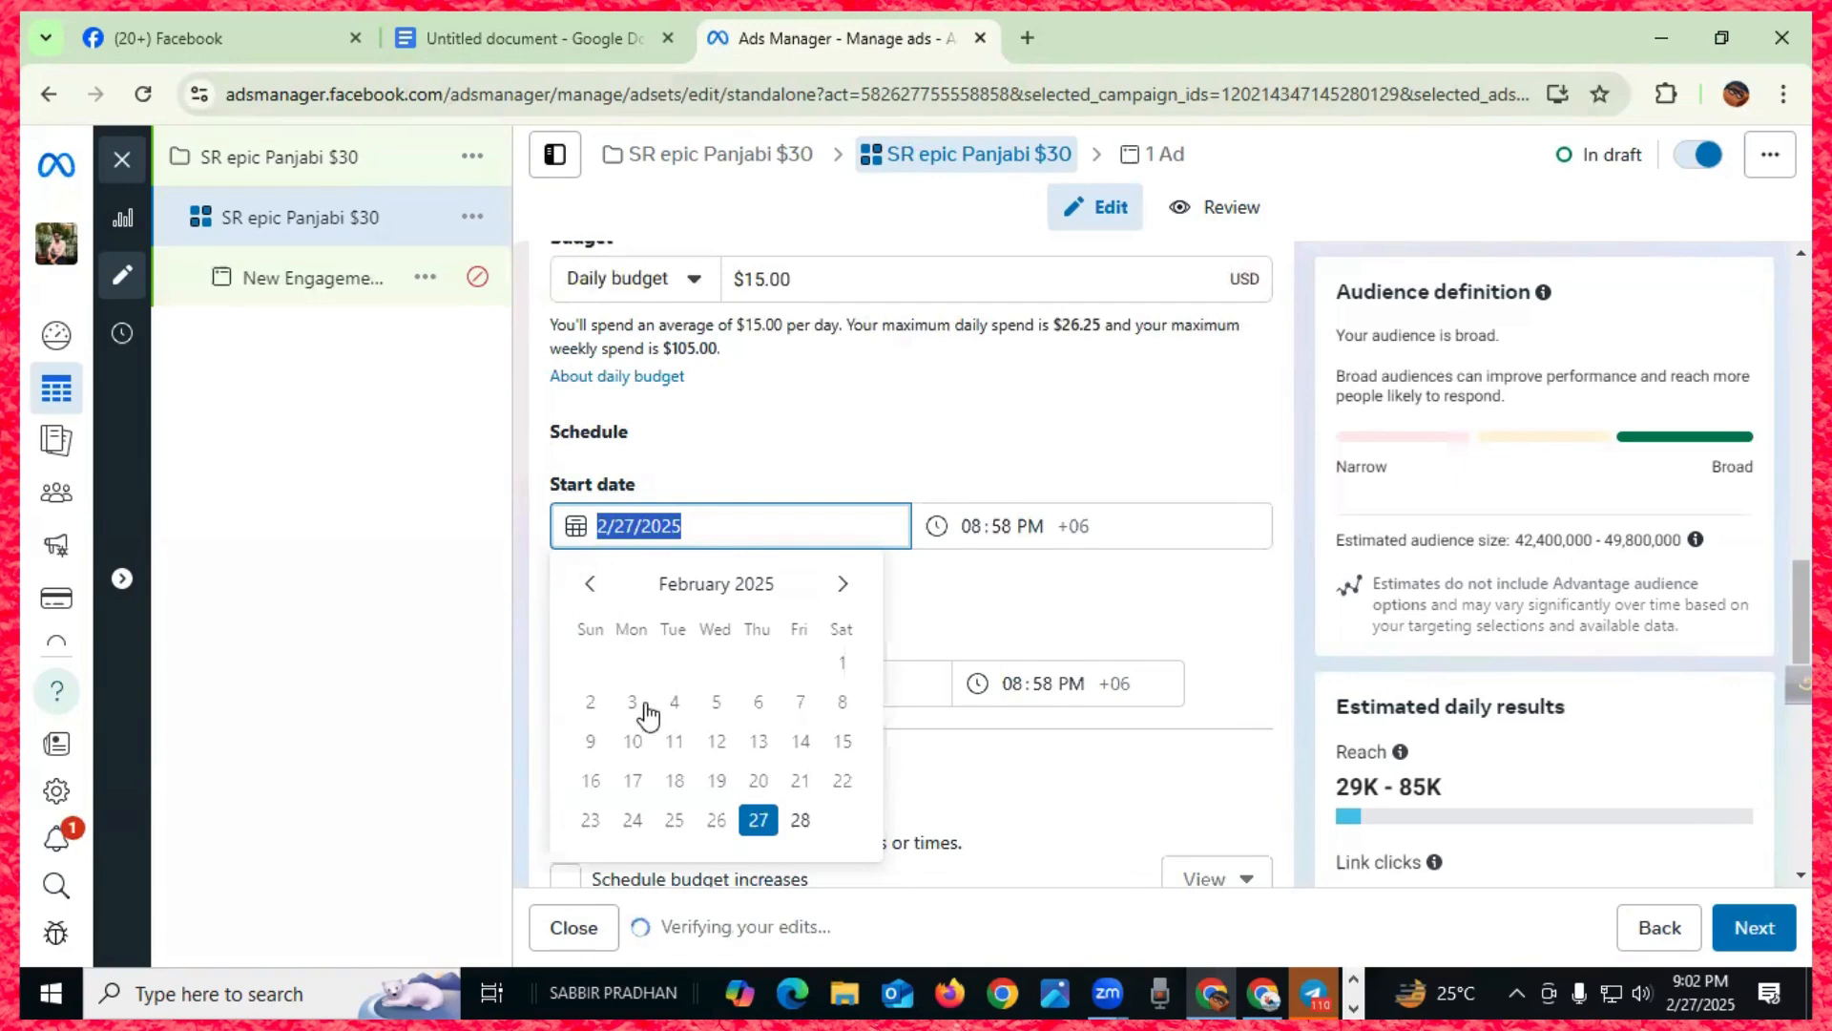
left_click(788, 809)
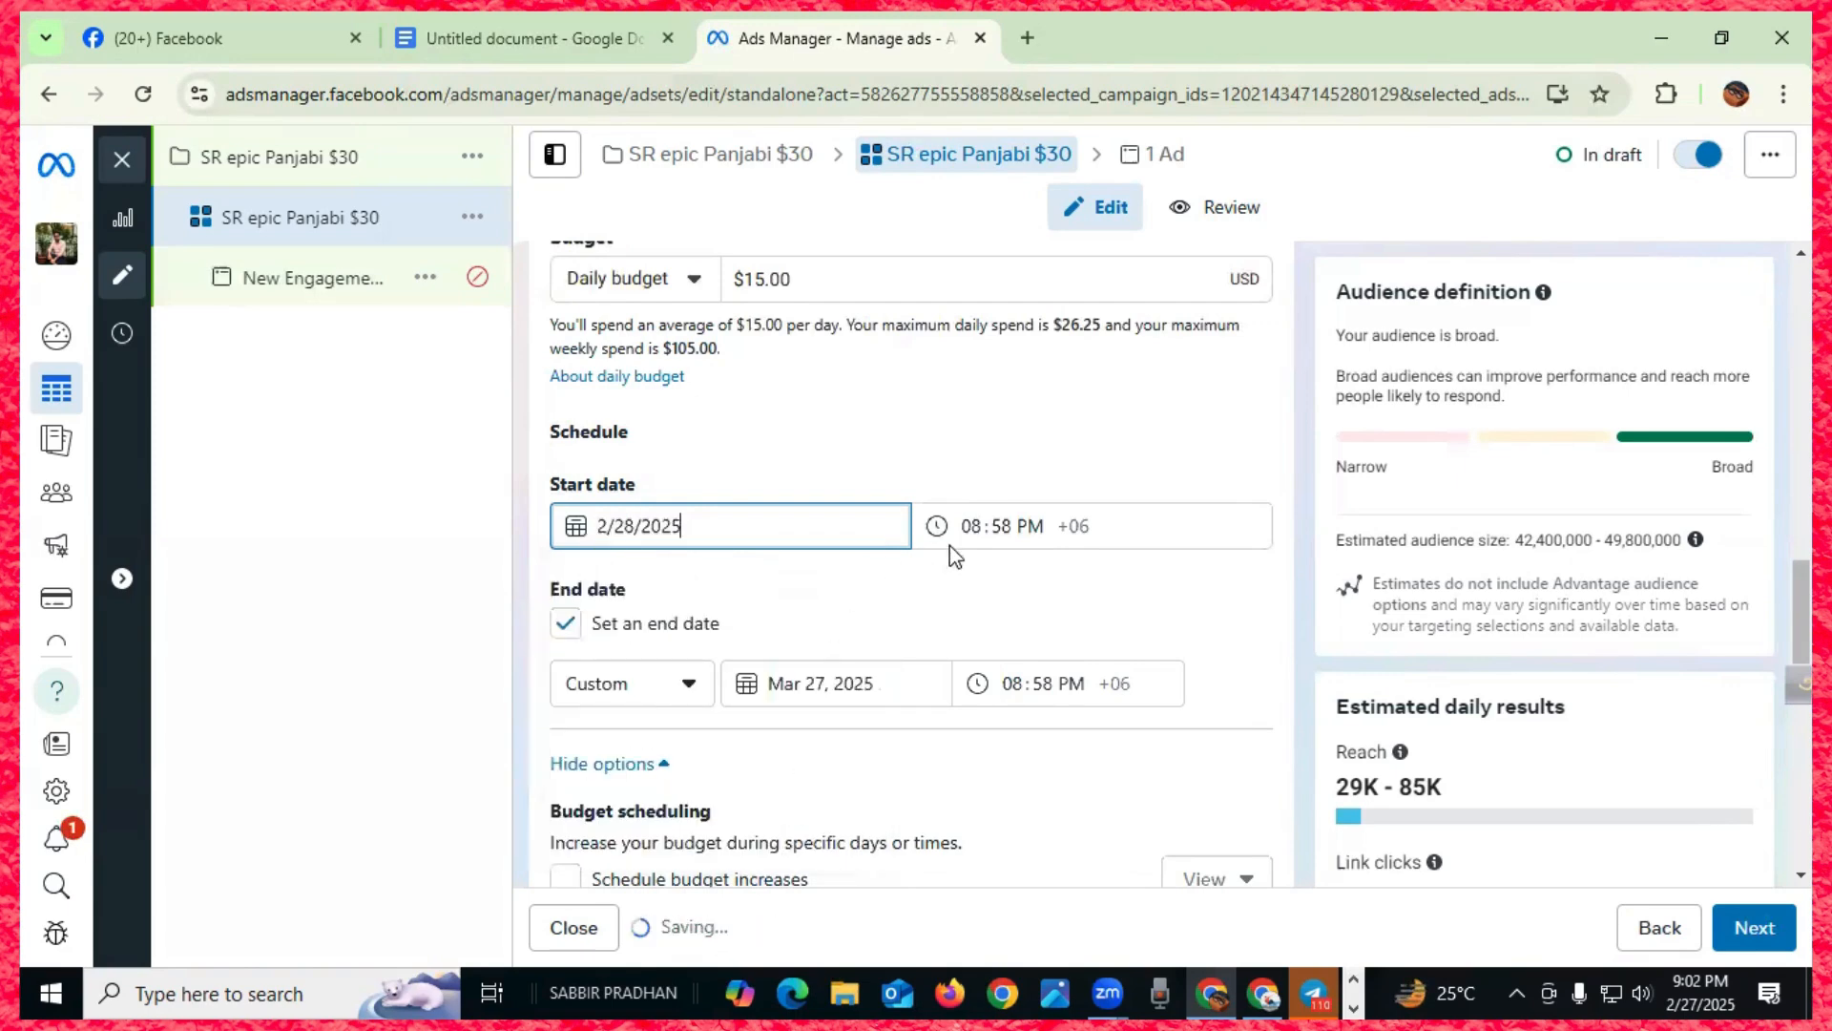
- Set the start time to 10:00 AM
left_click(983, 523)
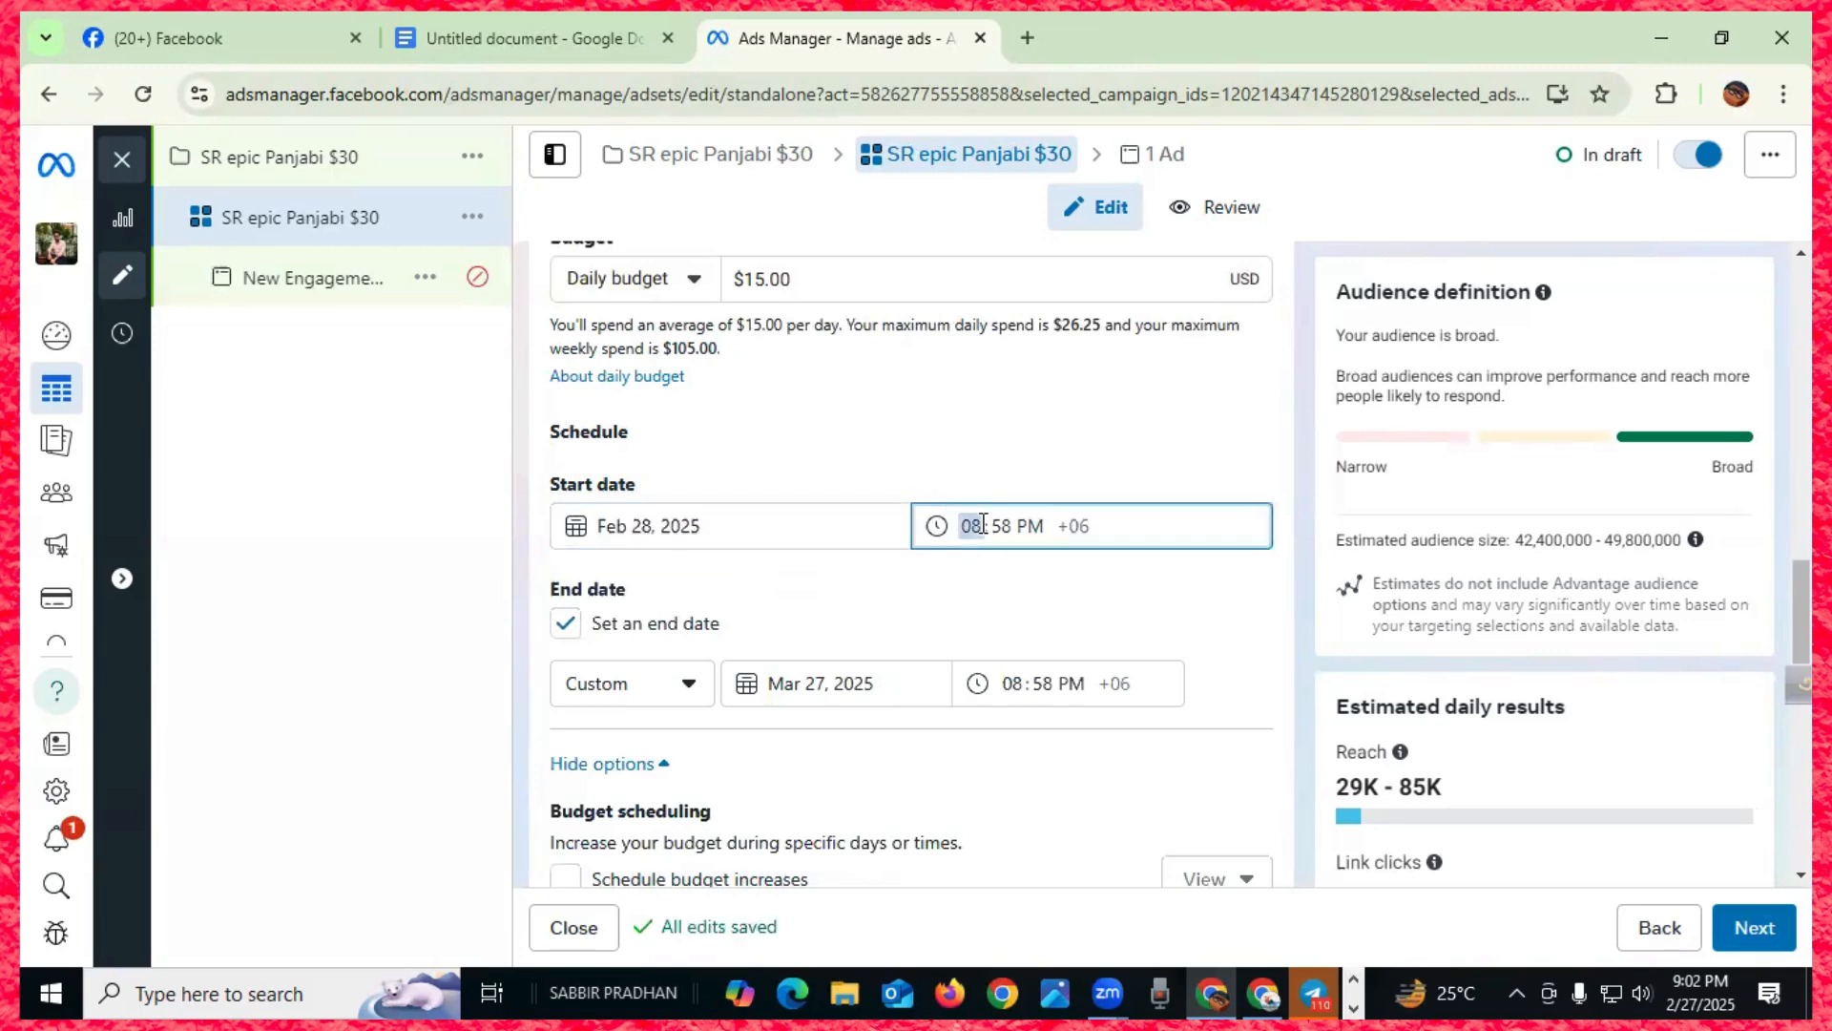
type("10")
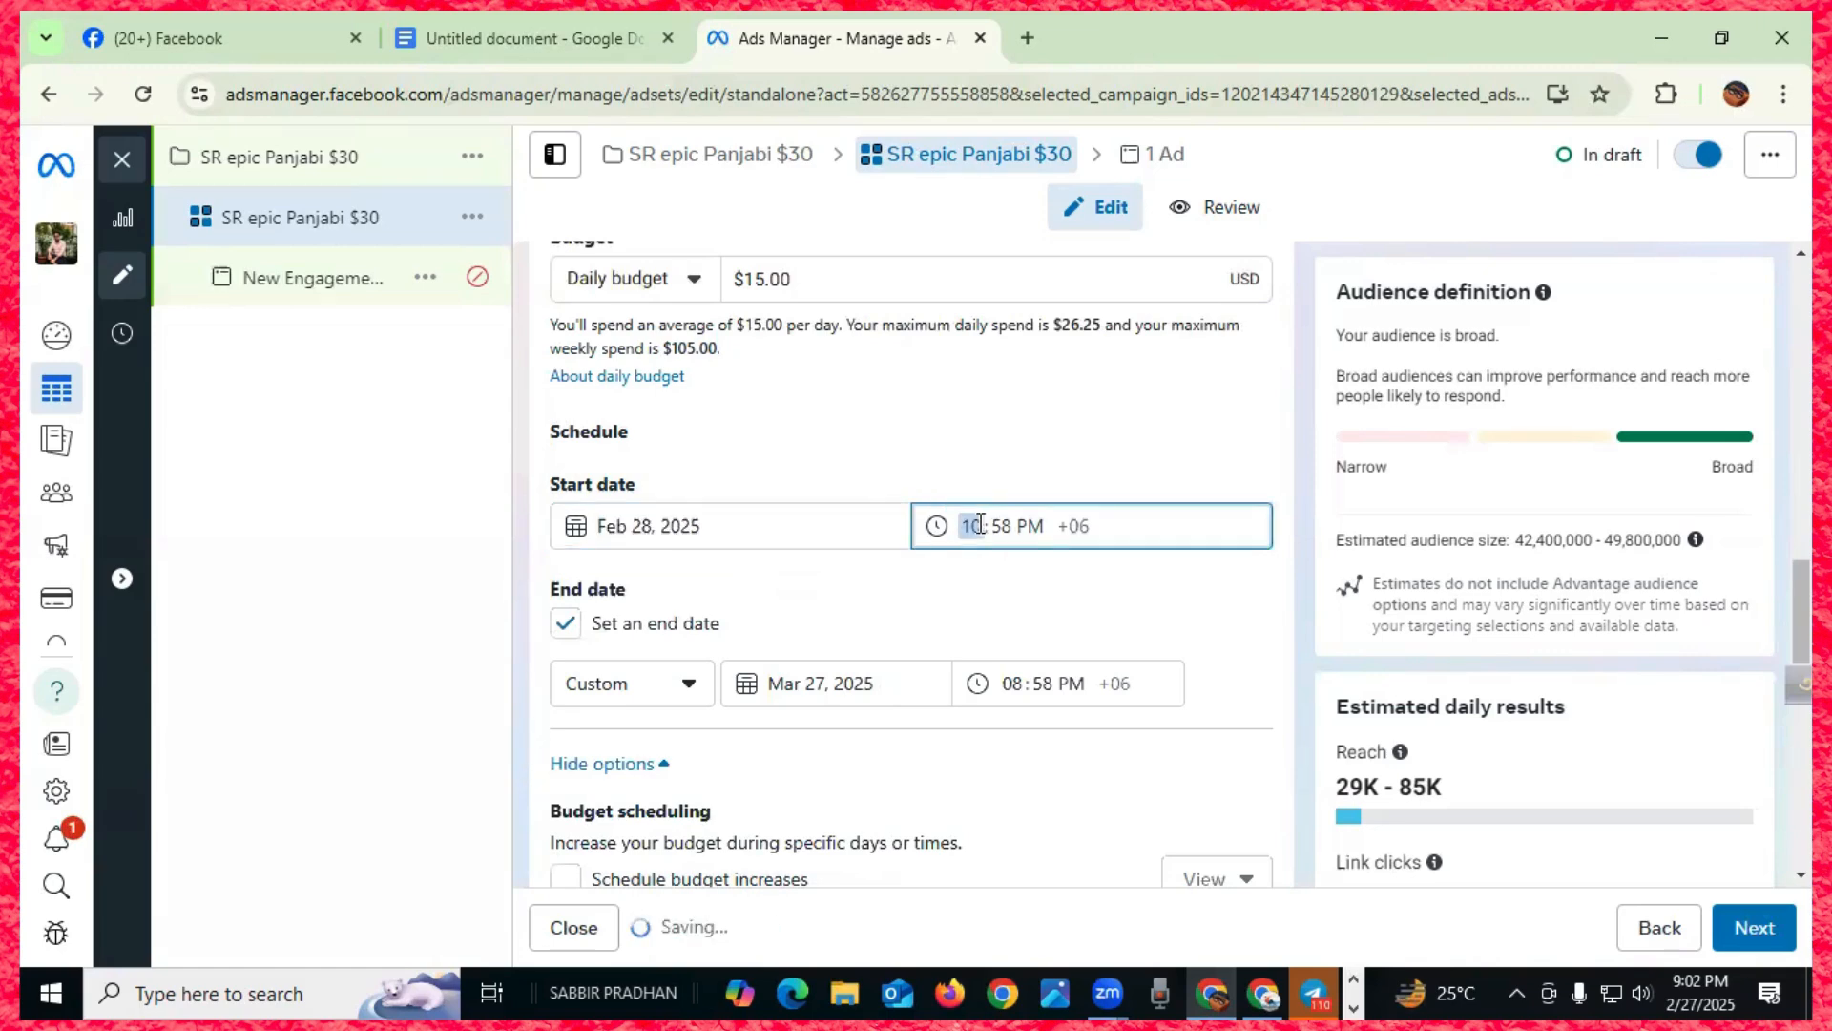
left_click(1001, 526)
type("00")
left_click(1033, 526)
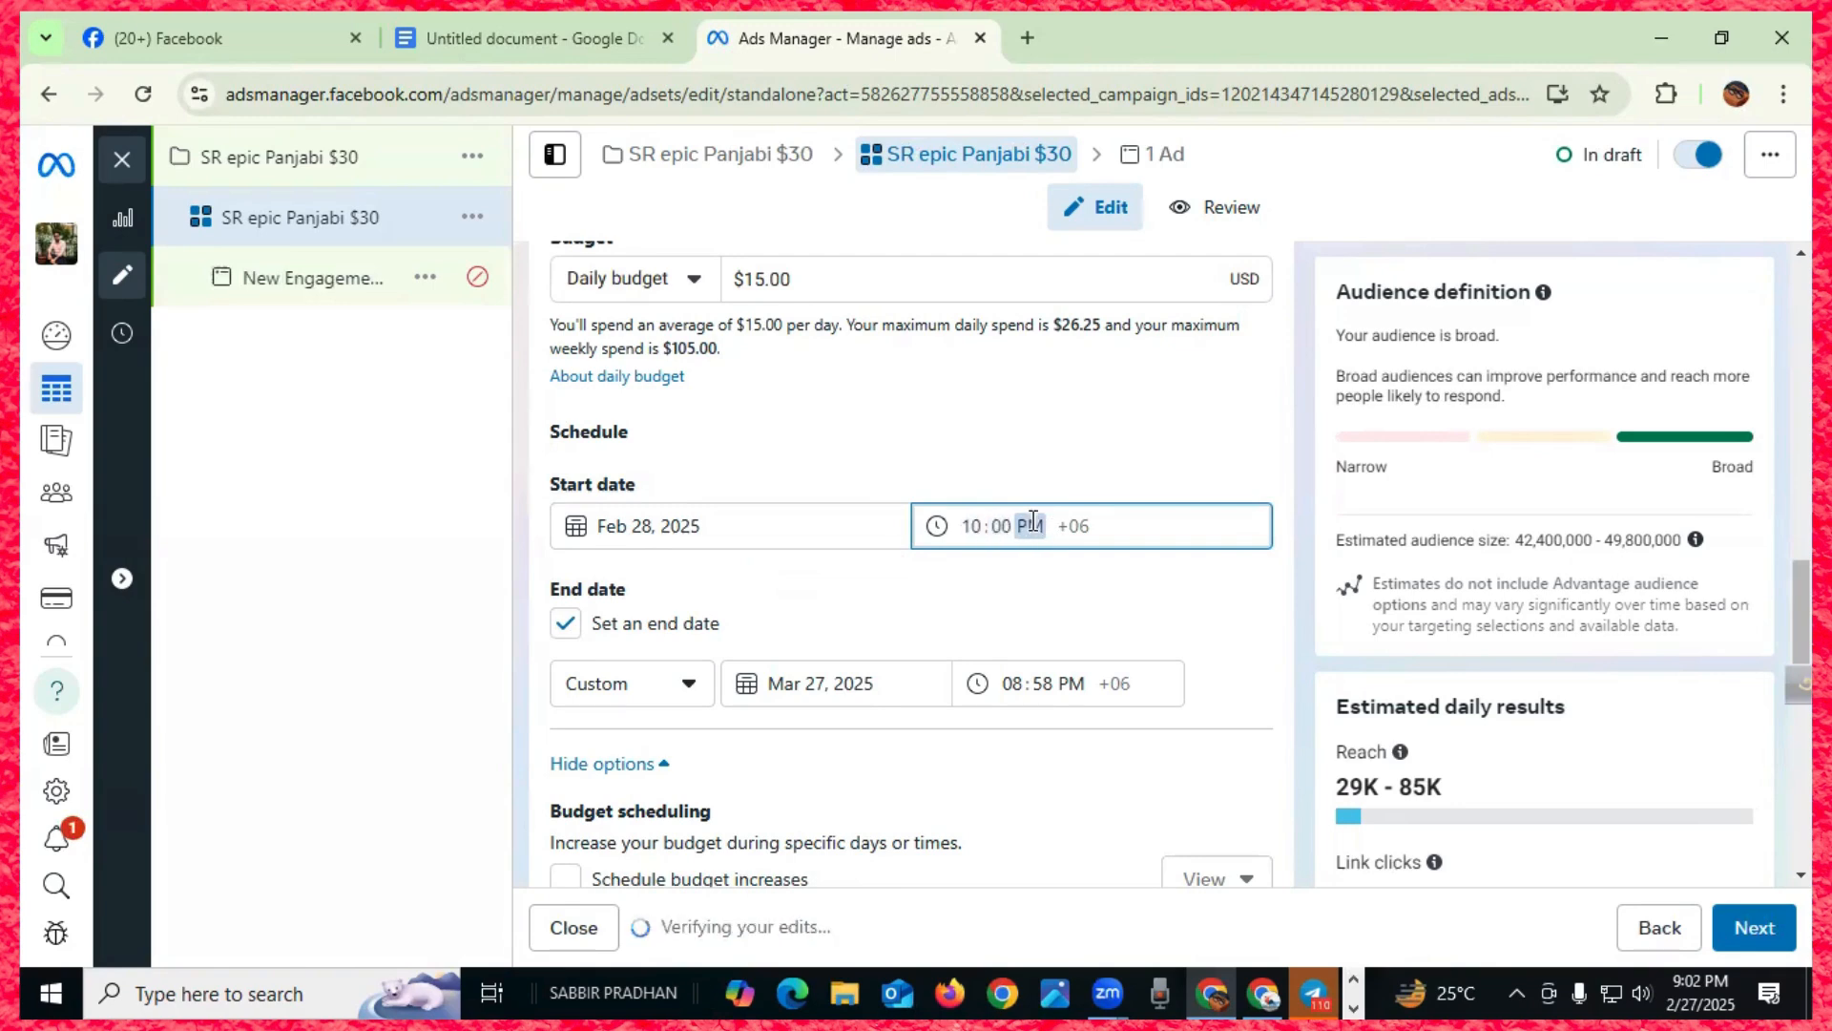
type("a")
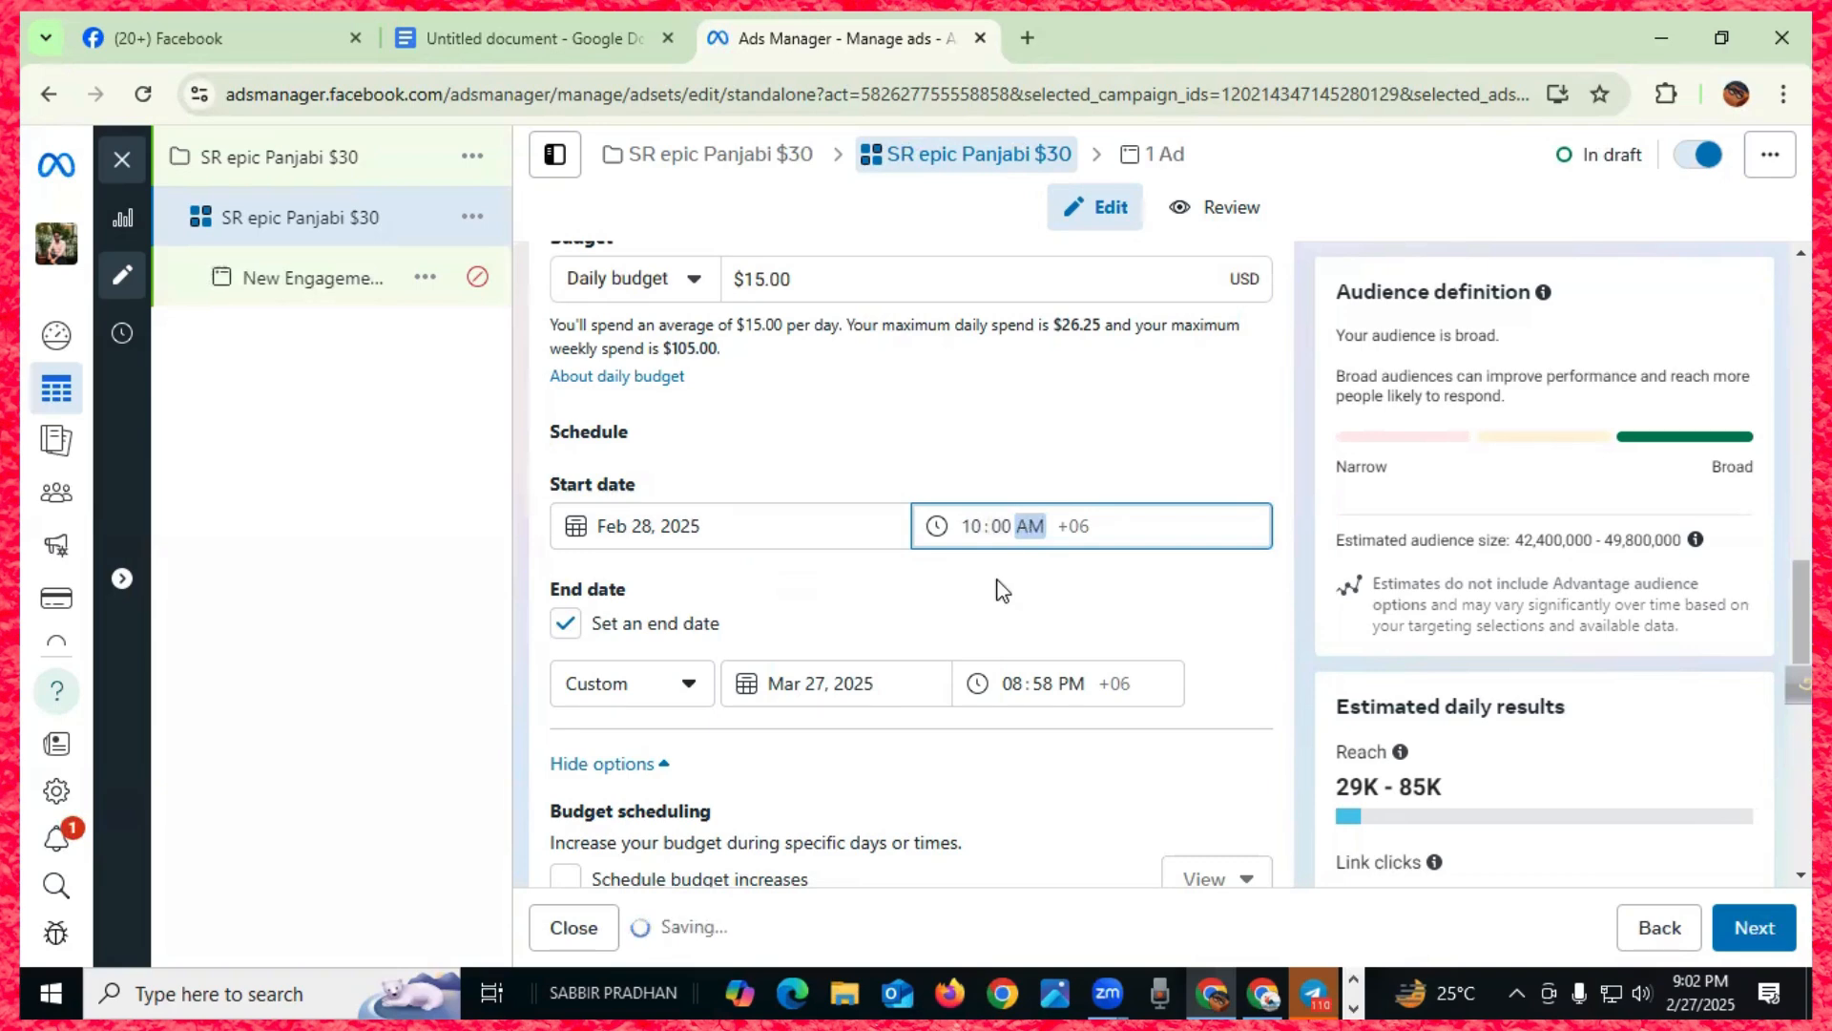
left_click(992, 591)
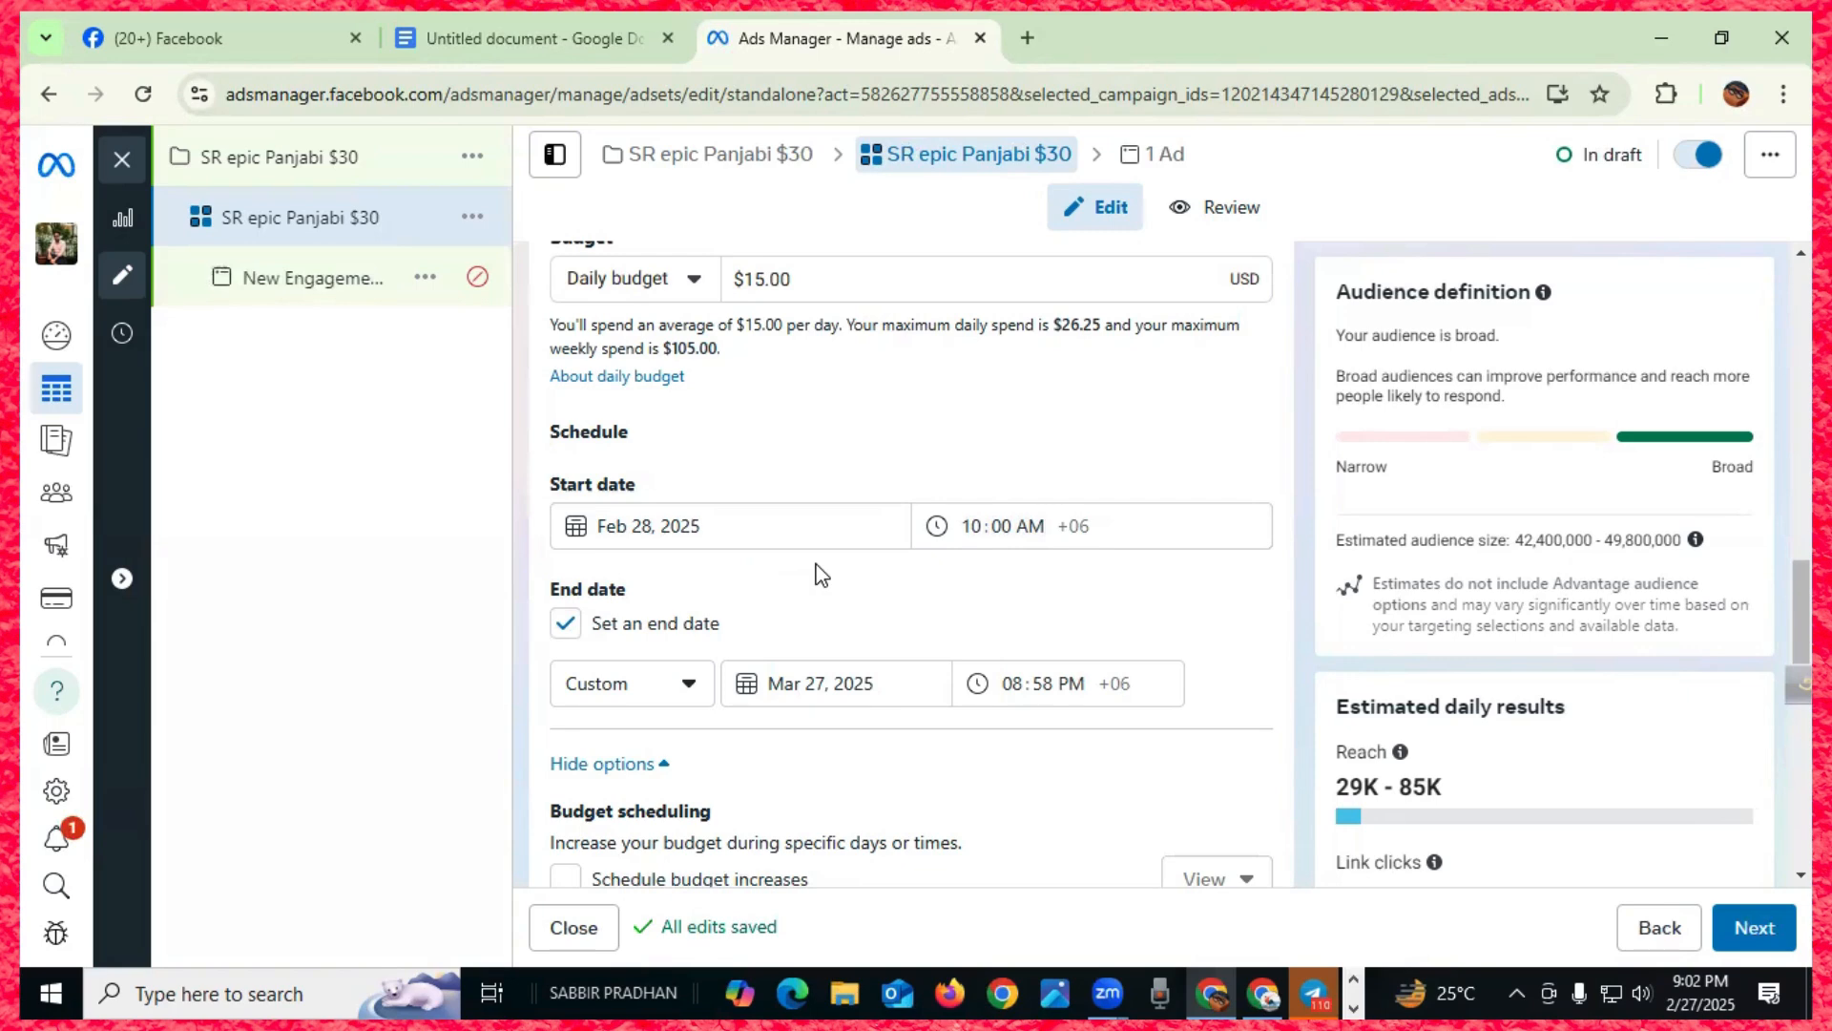
scroll(818, 575, "down", 1)
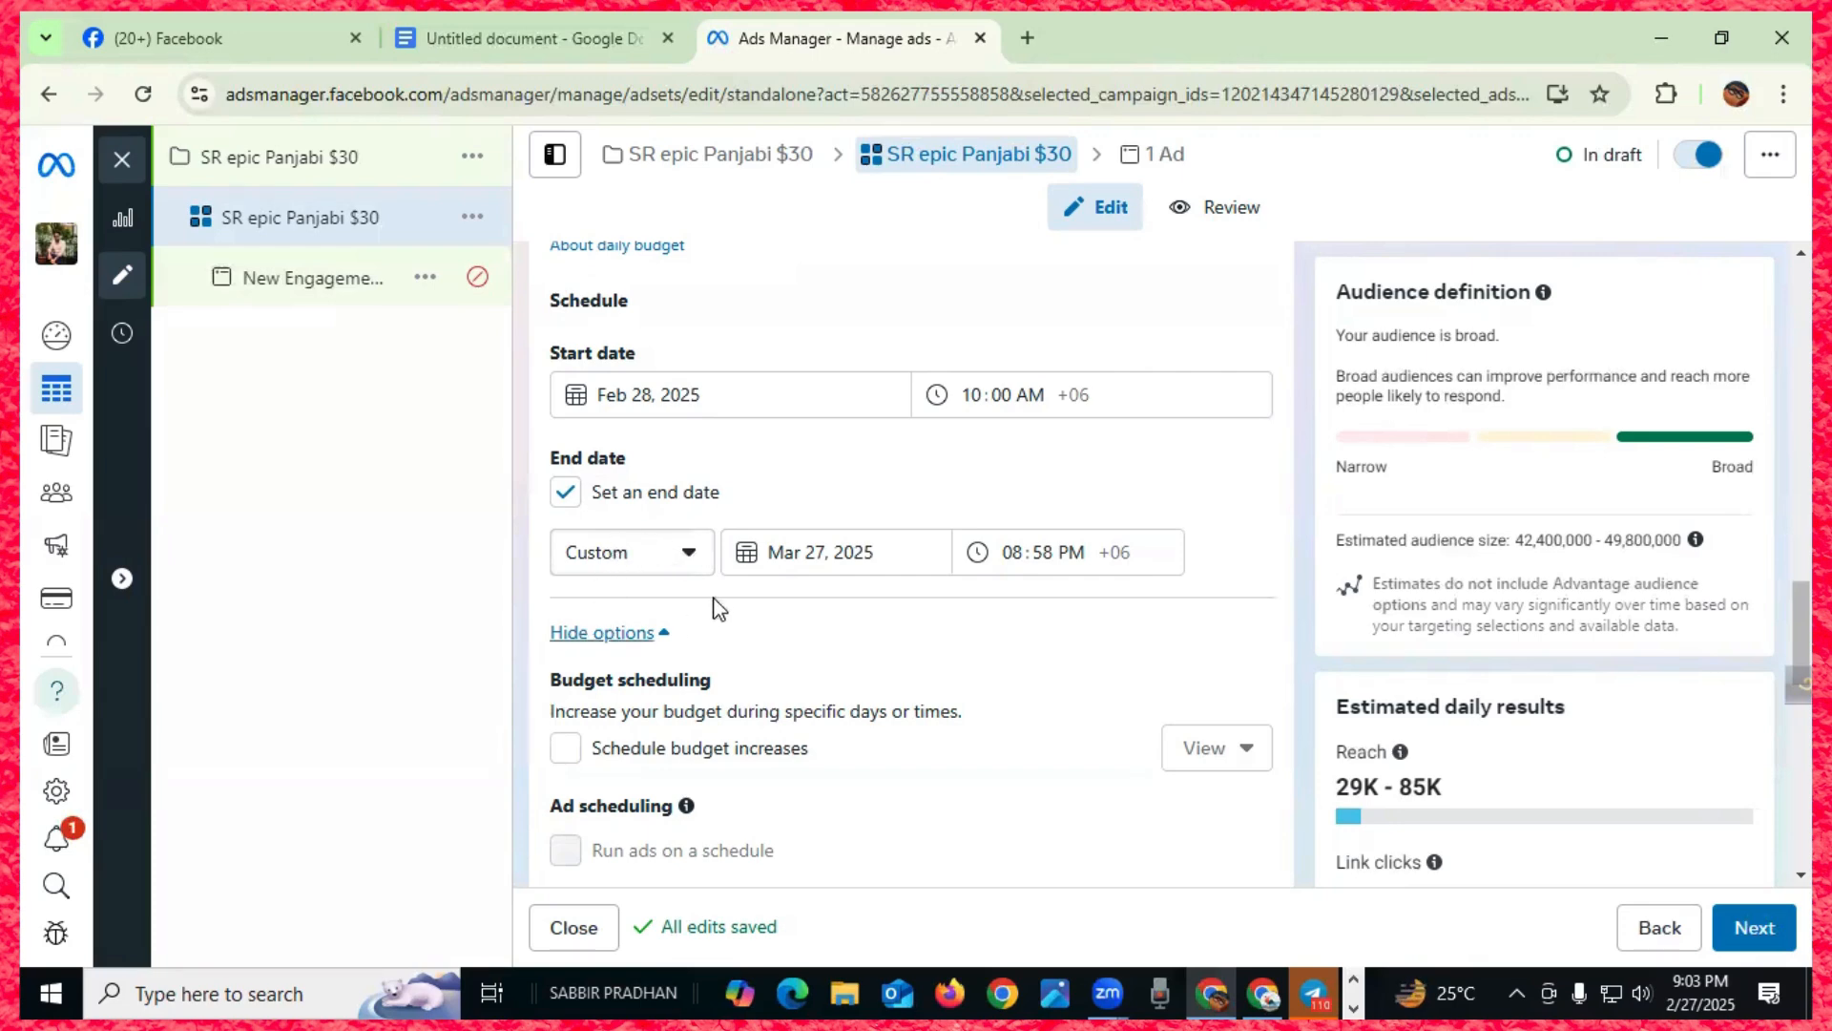
- Set the ad set duration to 14 days, ending Mar 14, 2025 at 10:00 AM
left_click(685, 561)
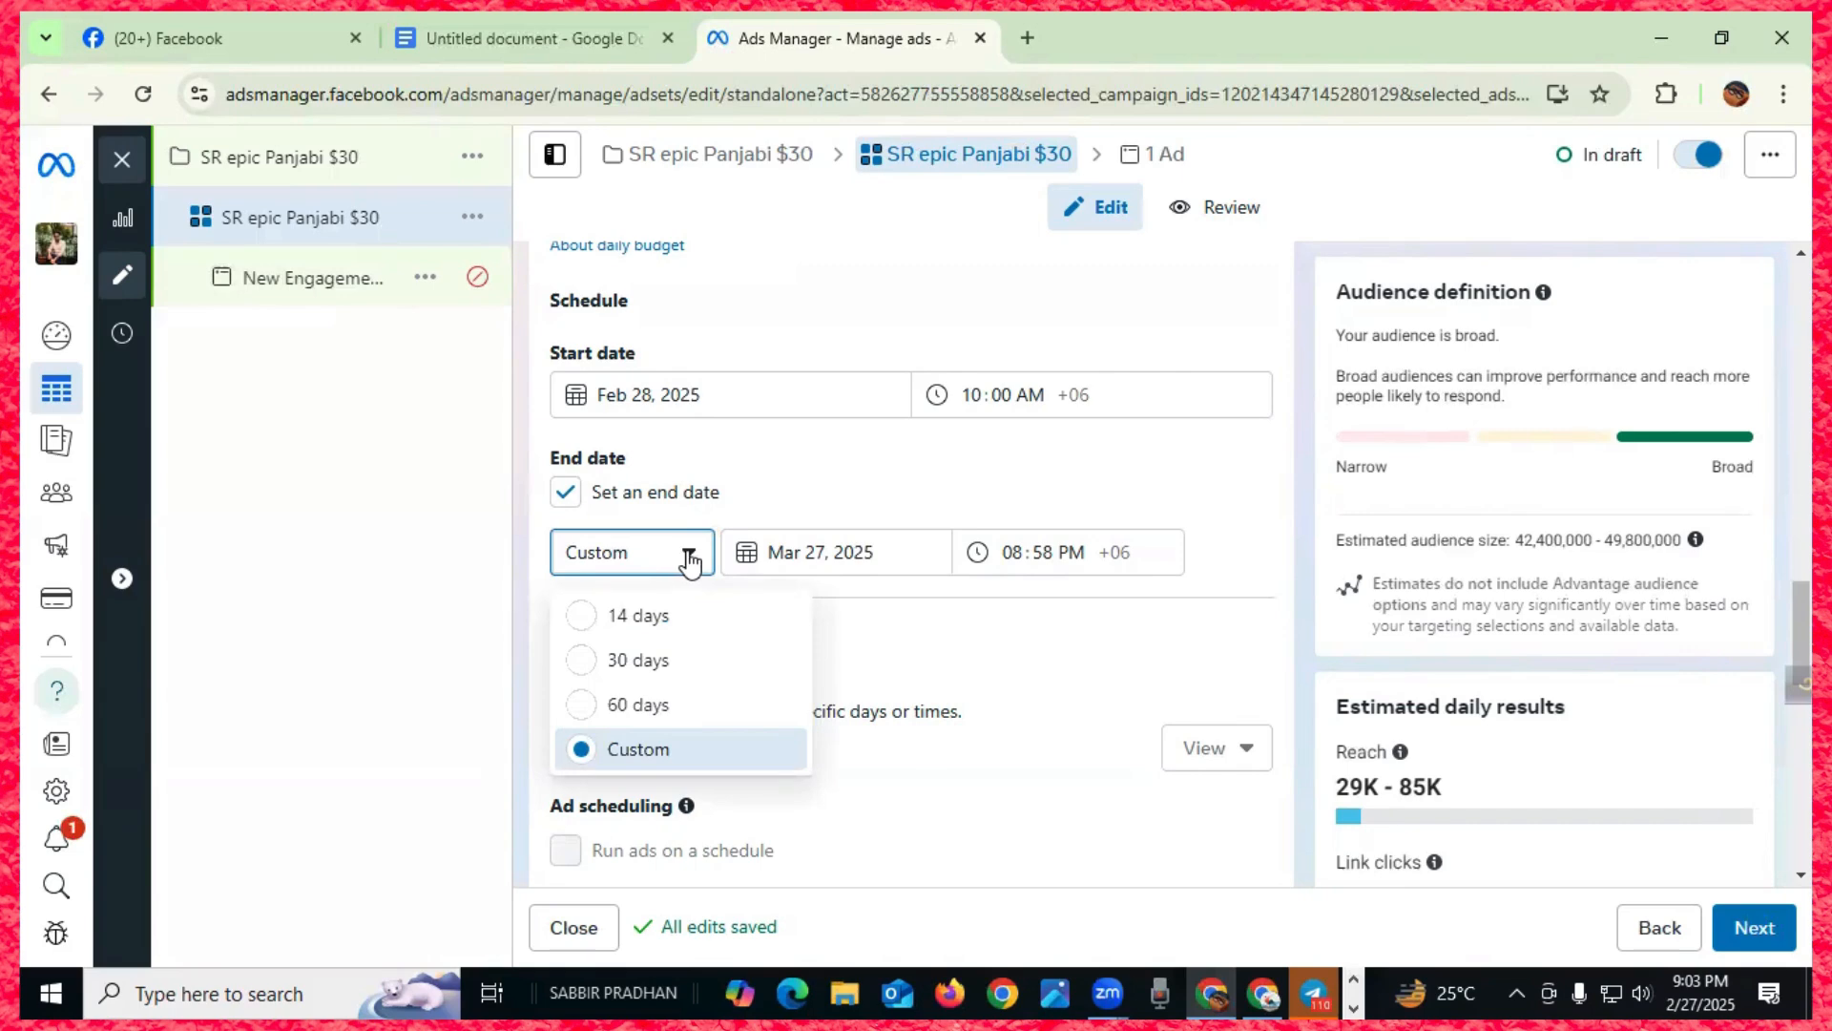
left_click(587, 618)
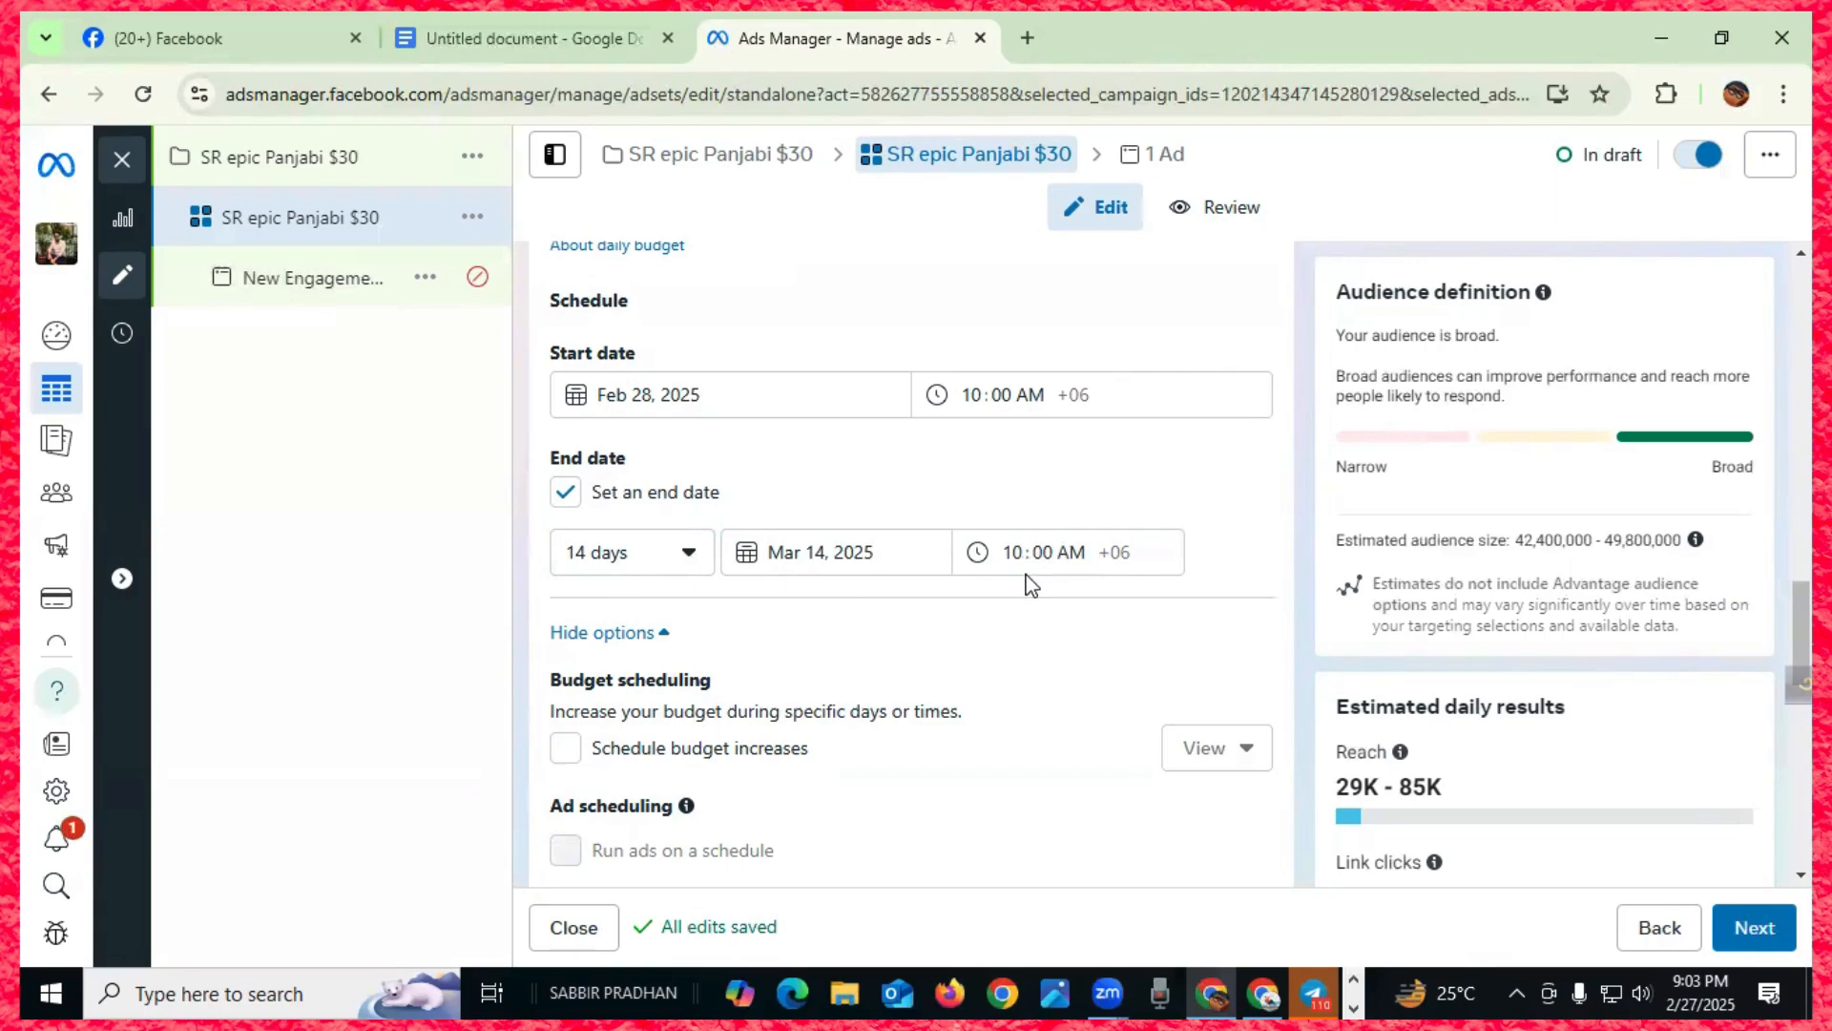
scroll(840, 614, "up", 3)
scroll(840, 615, "down", 3)
scroll(840, 616, "down", 2)
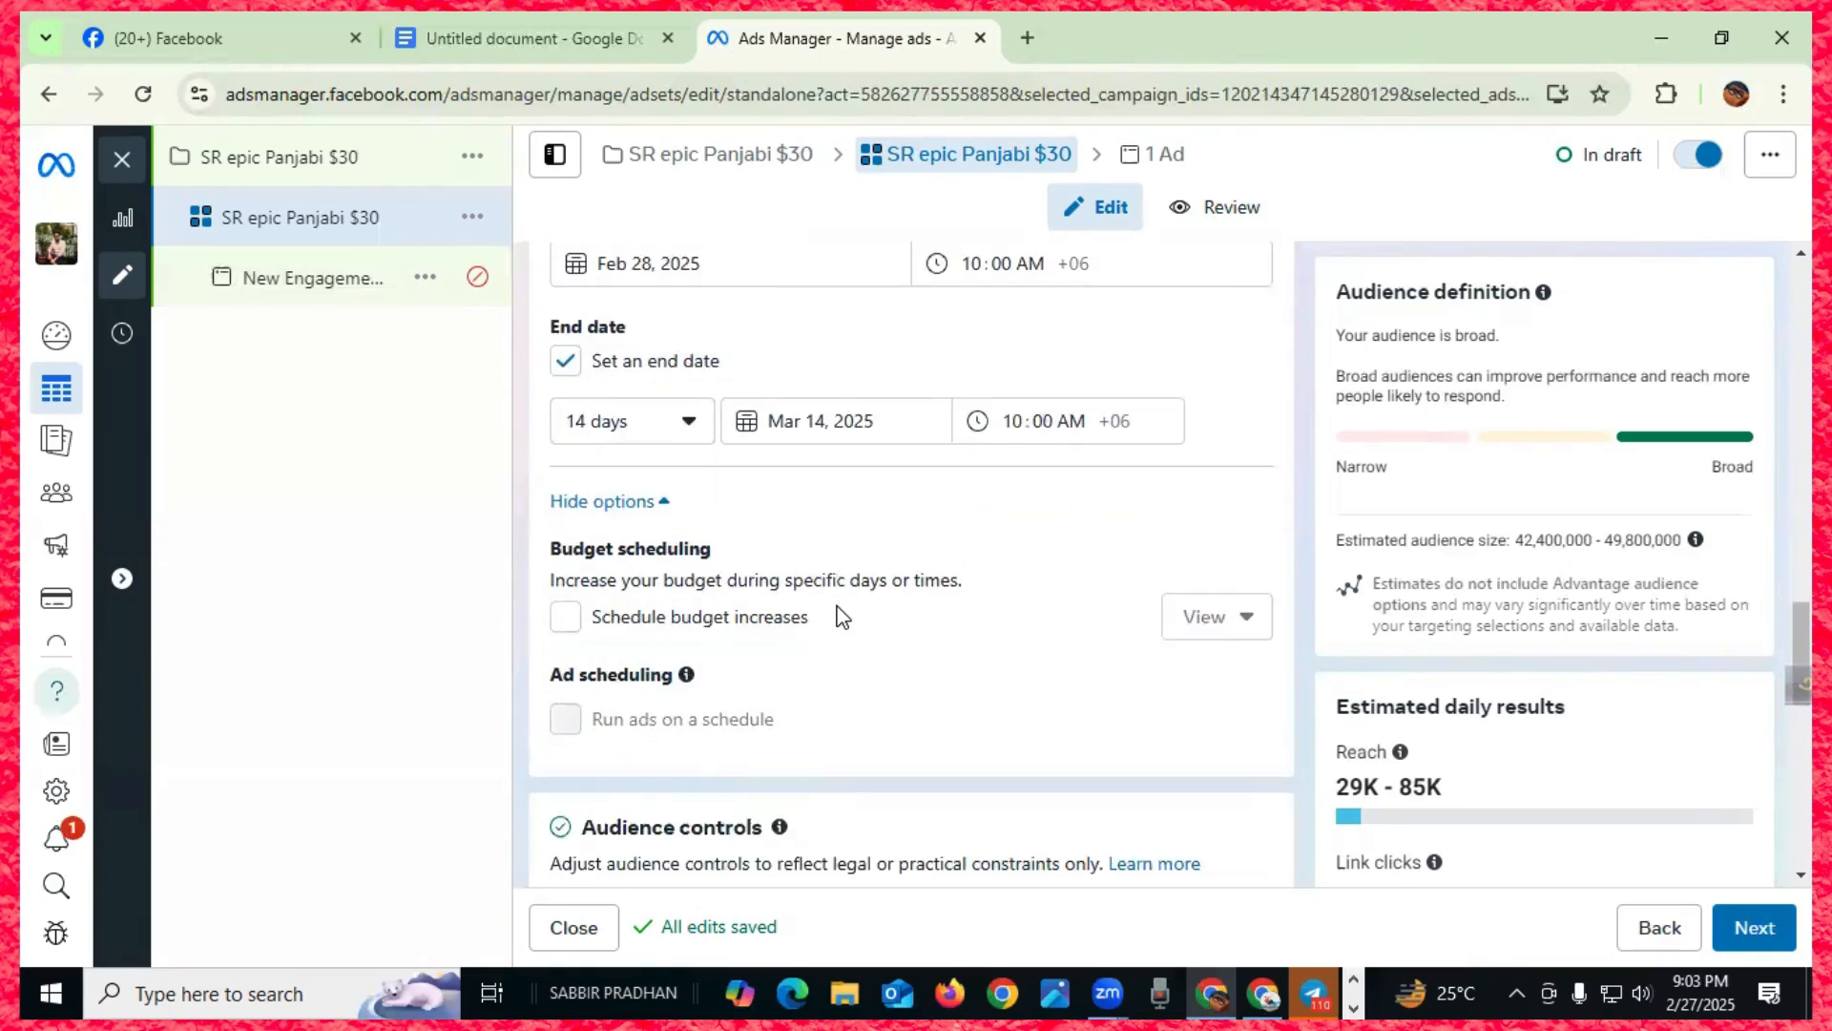
scroll(1043, 674, "down", 2)
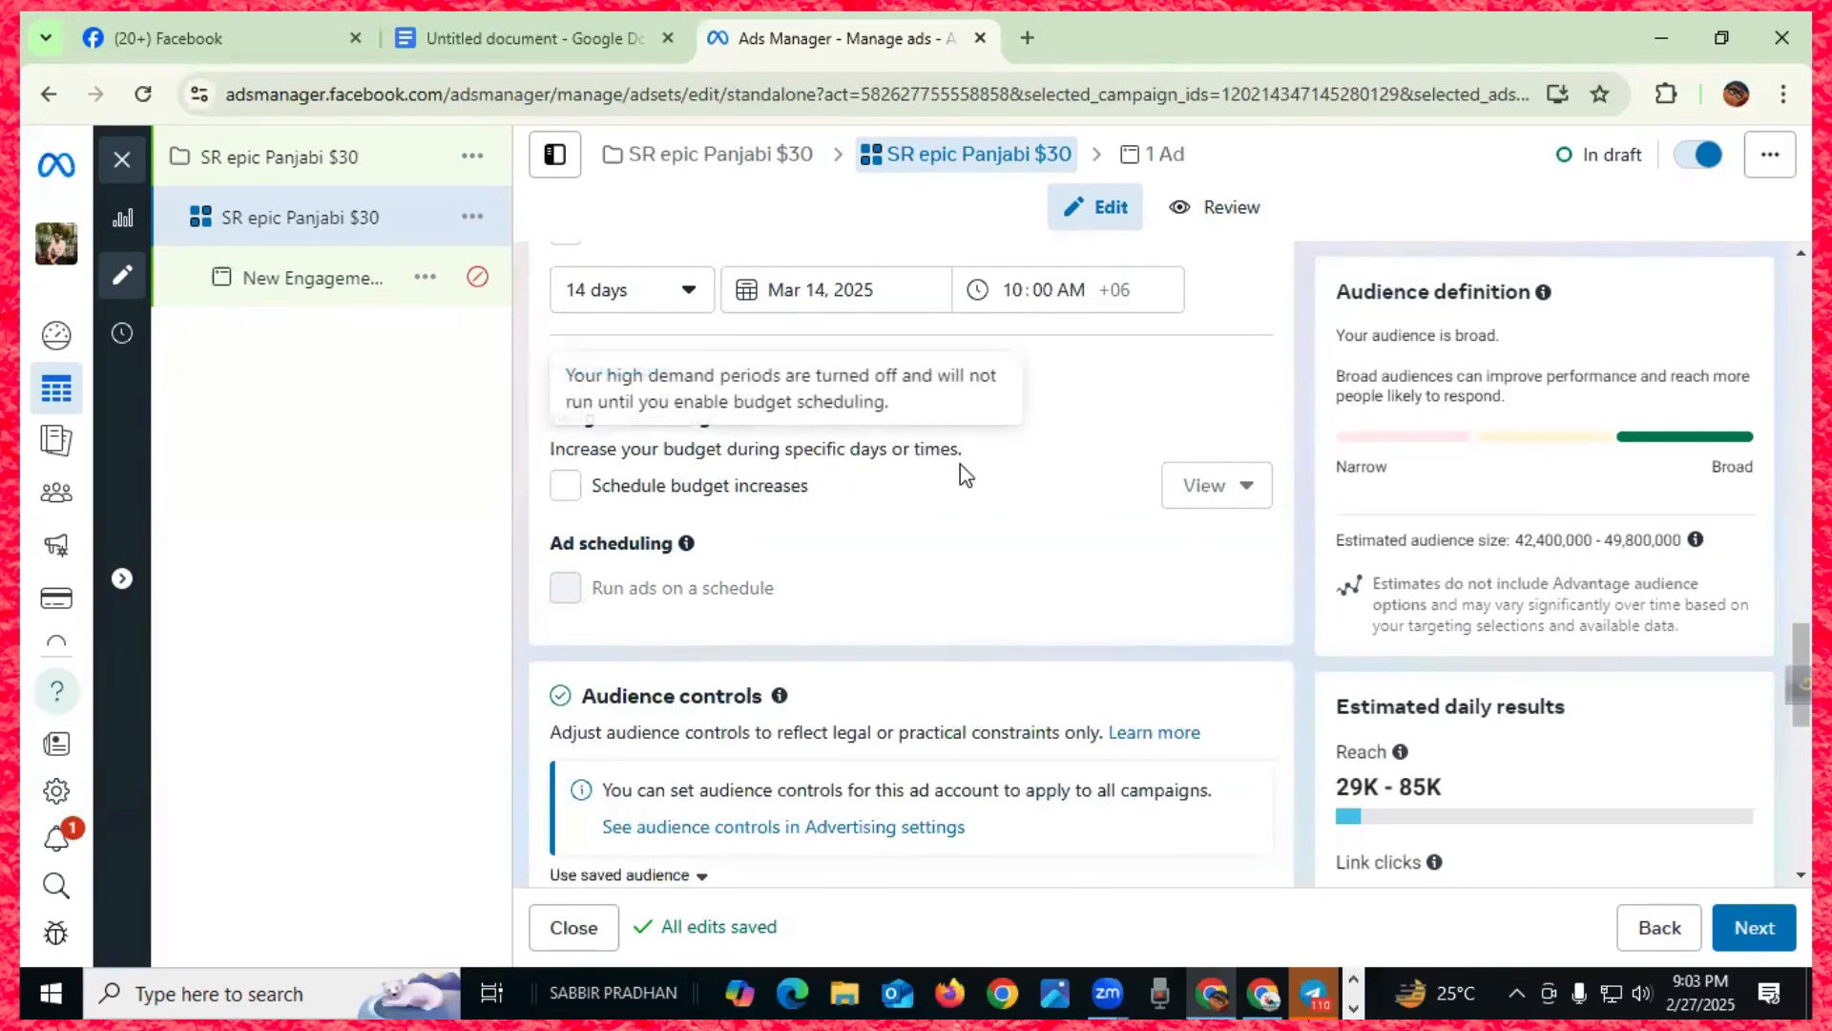
scroll(958, 467, "down", 2)
scroll(968, 477, "down", 3)
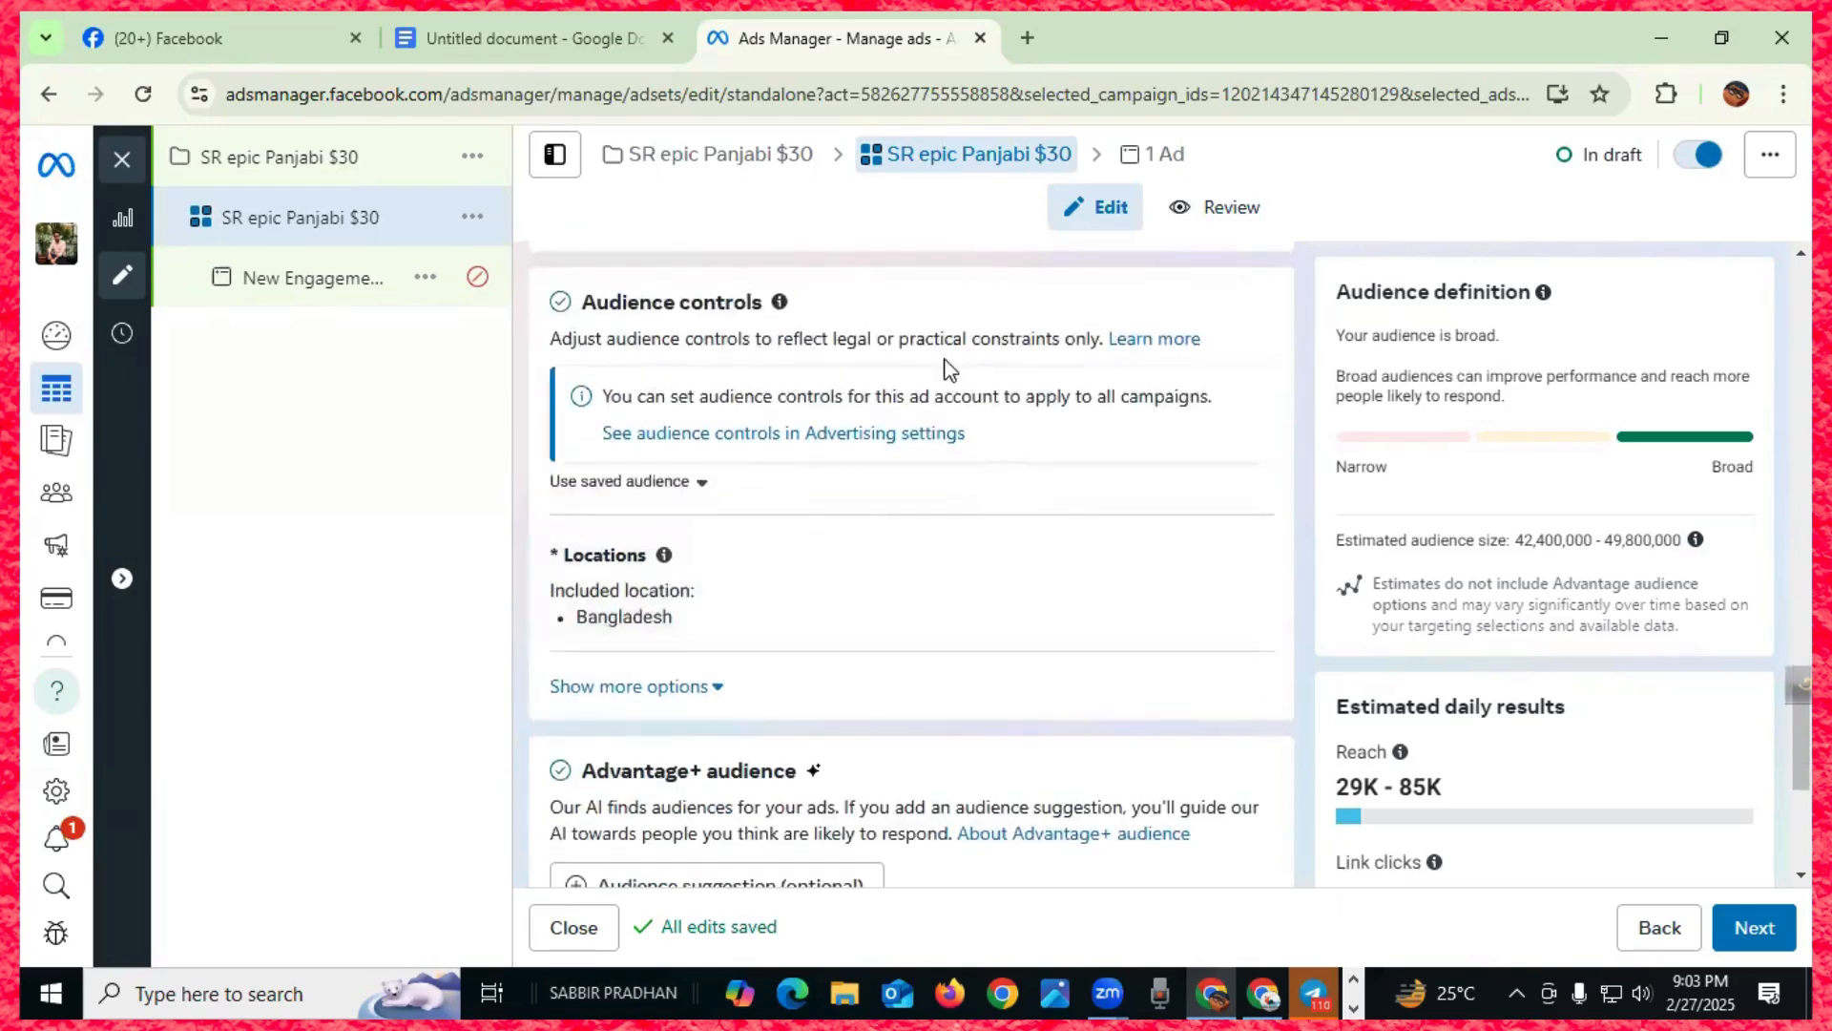
scroll(876, 560, "down", 3)
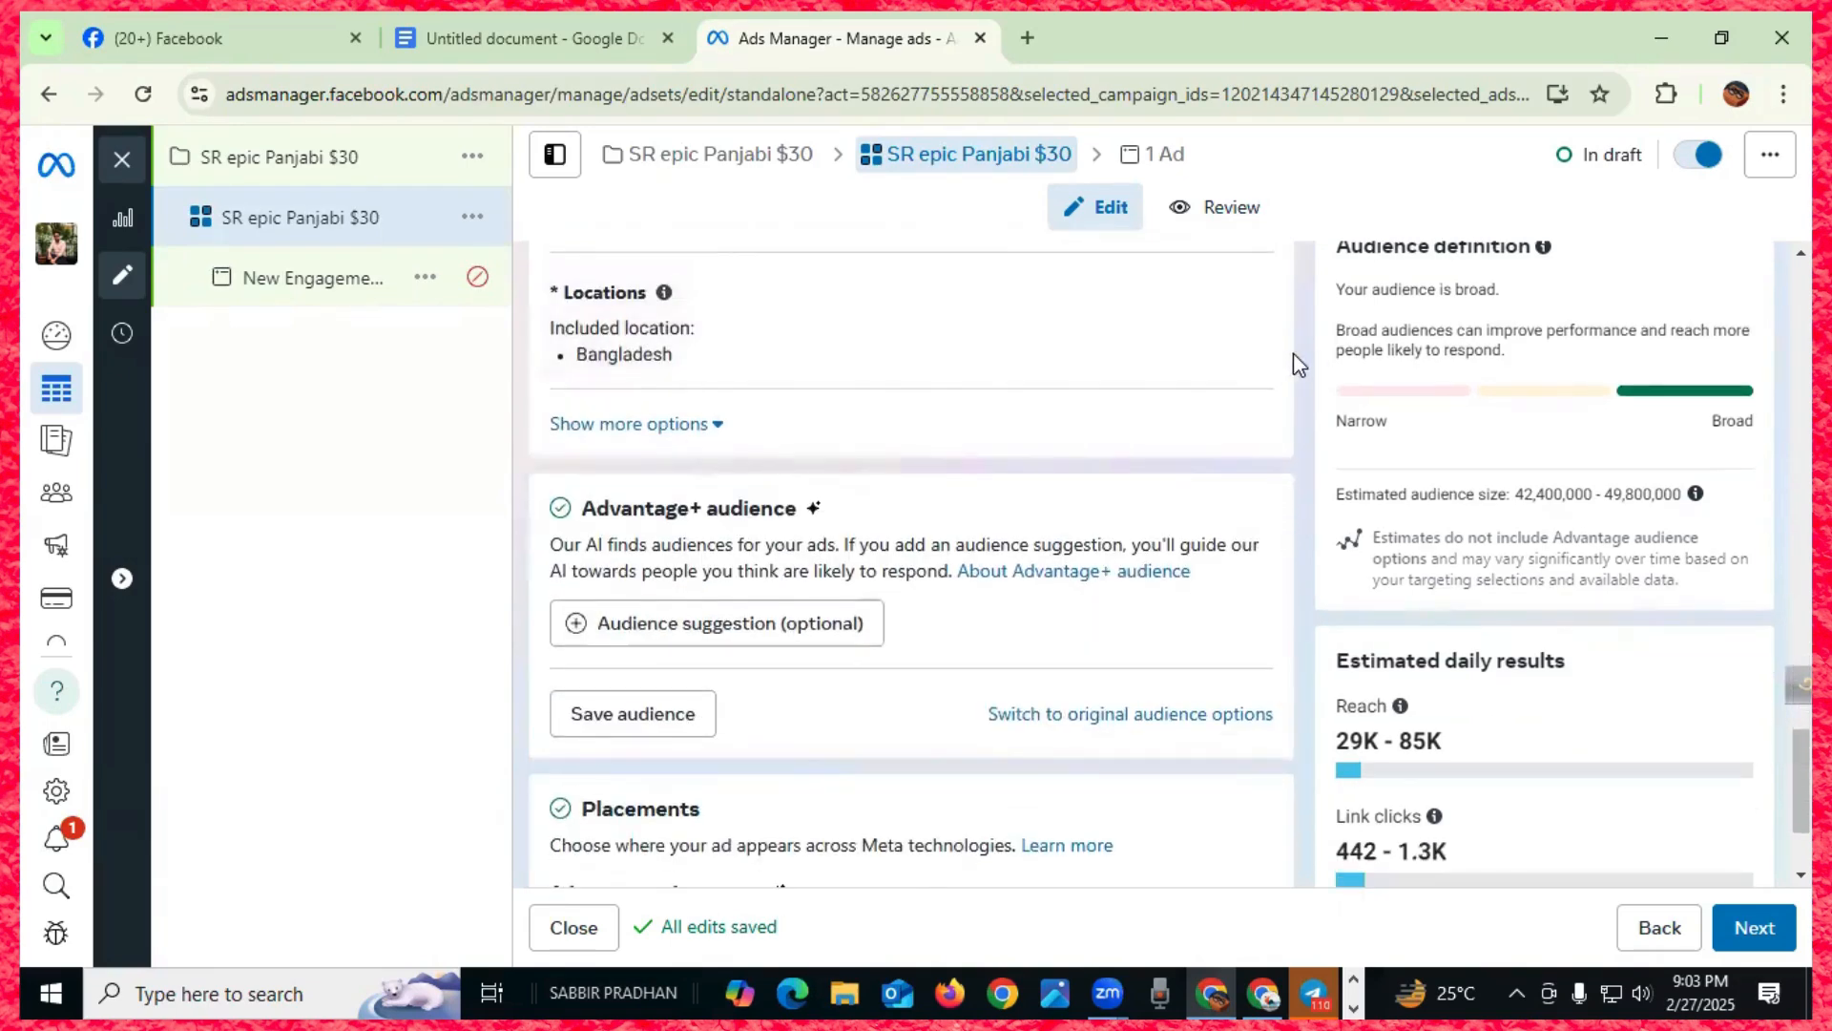
scroll(921, 431, "down", 1)
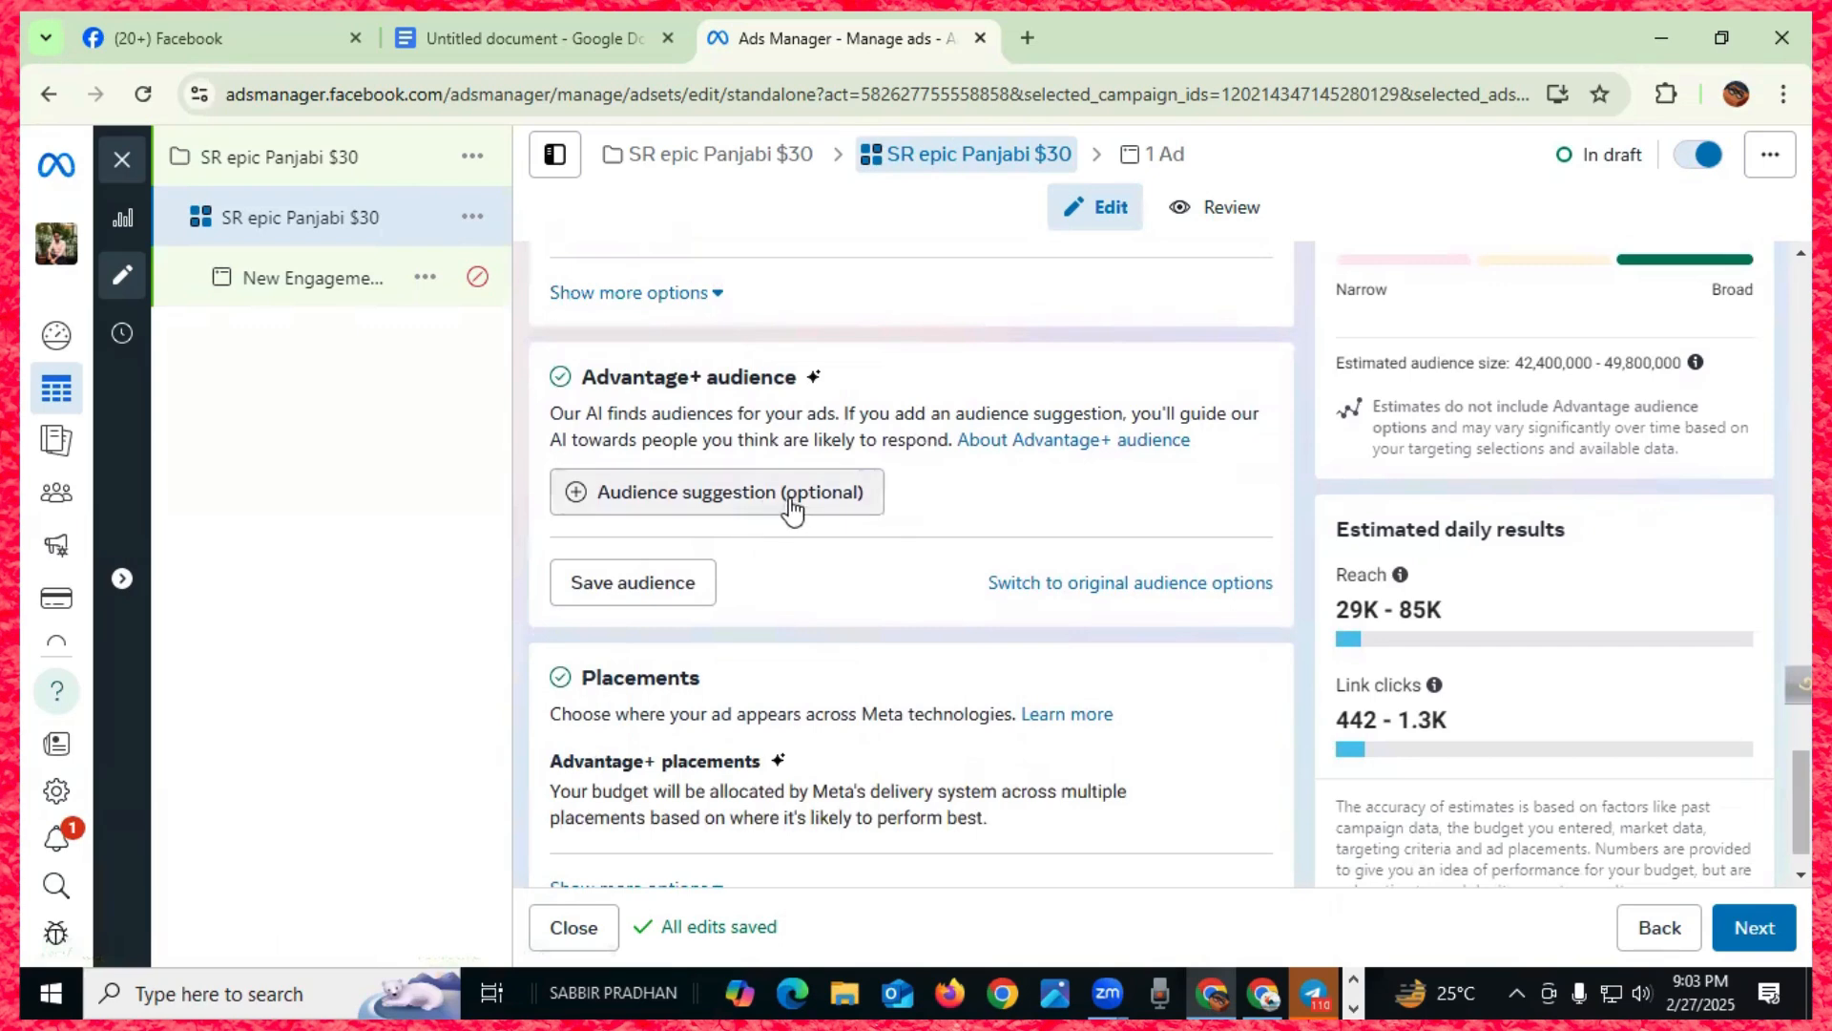
- Expand the audience suggestion fields and change the maximum age to 40, giving ages 18–40
left_click(821, 494)
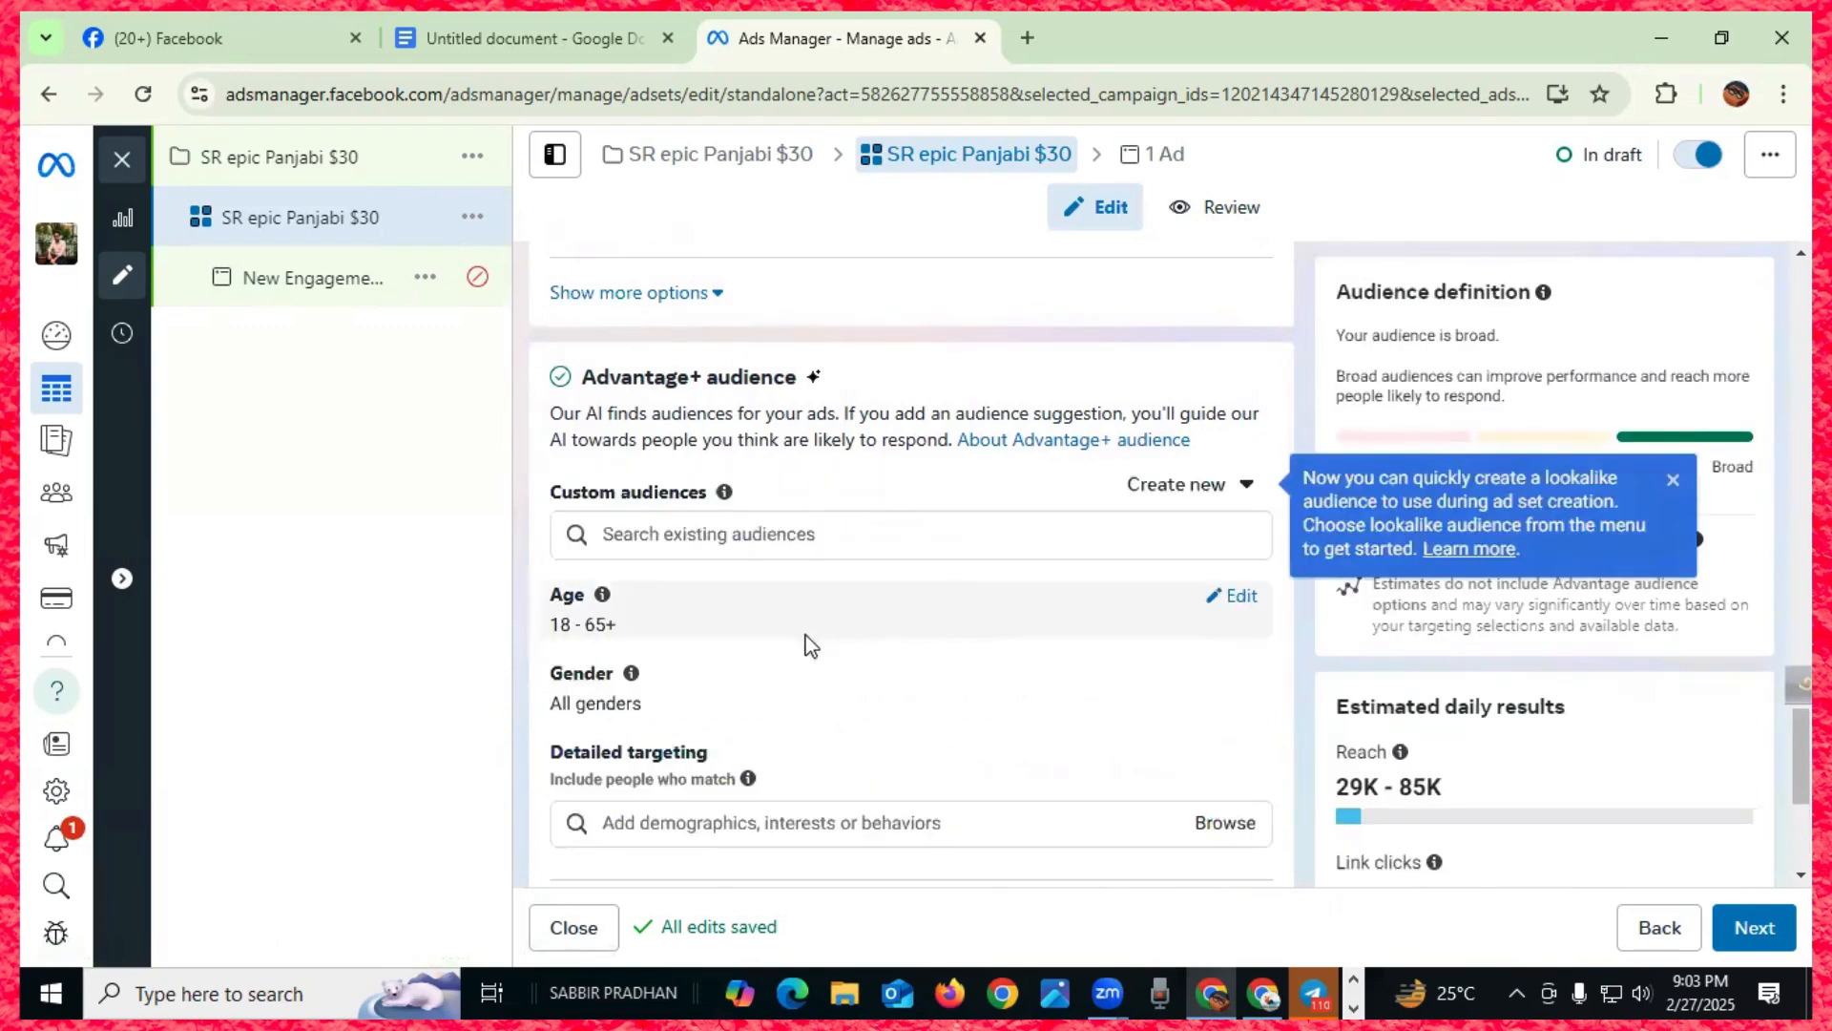
scroll(719, 552, "up", 1)
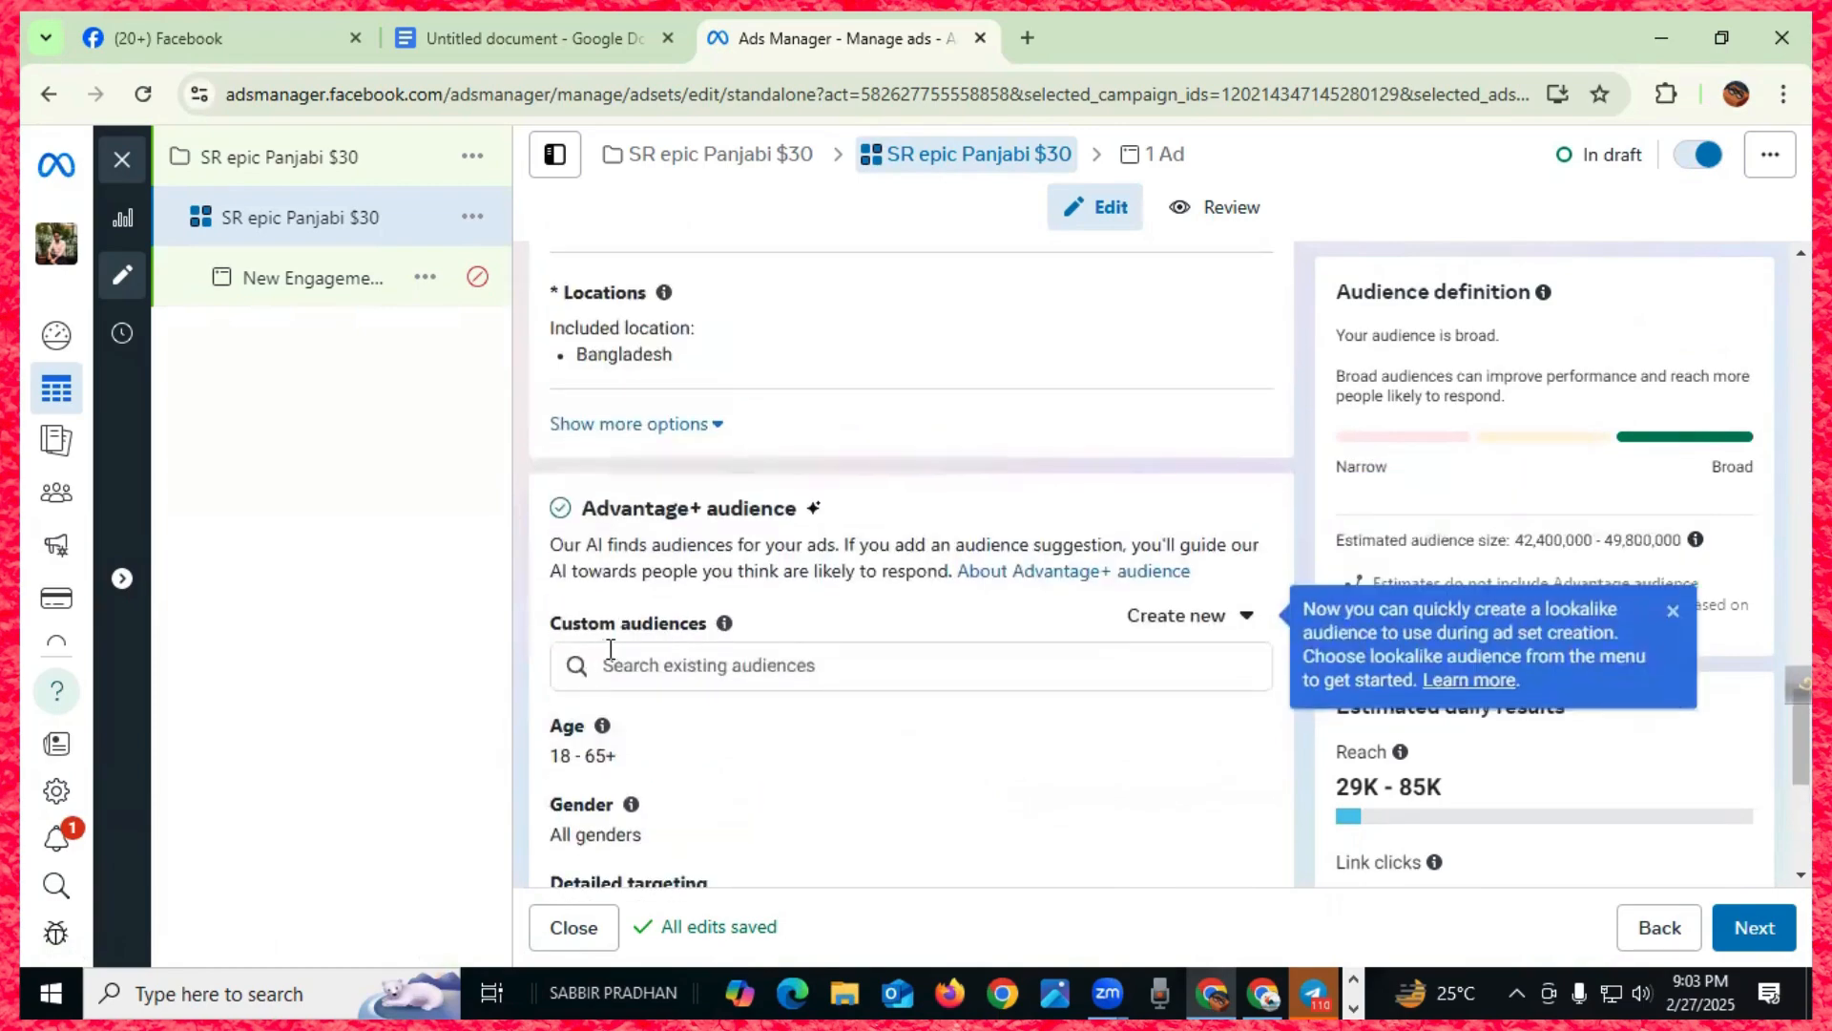
scroll(763, 654, "down", 1)
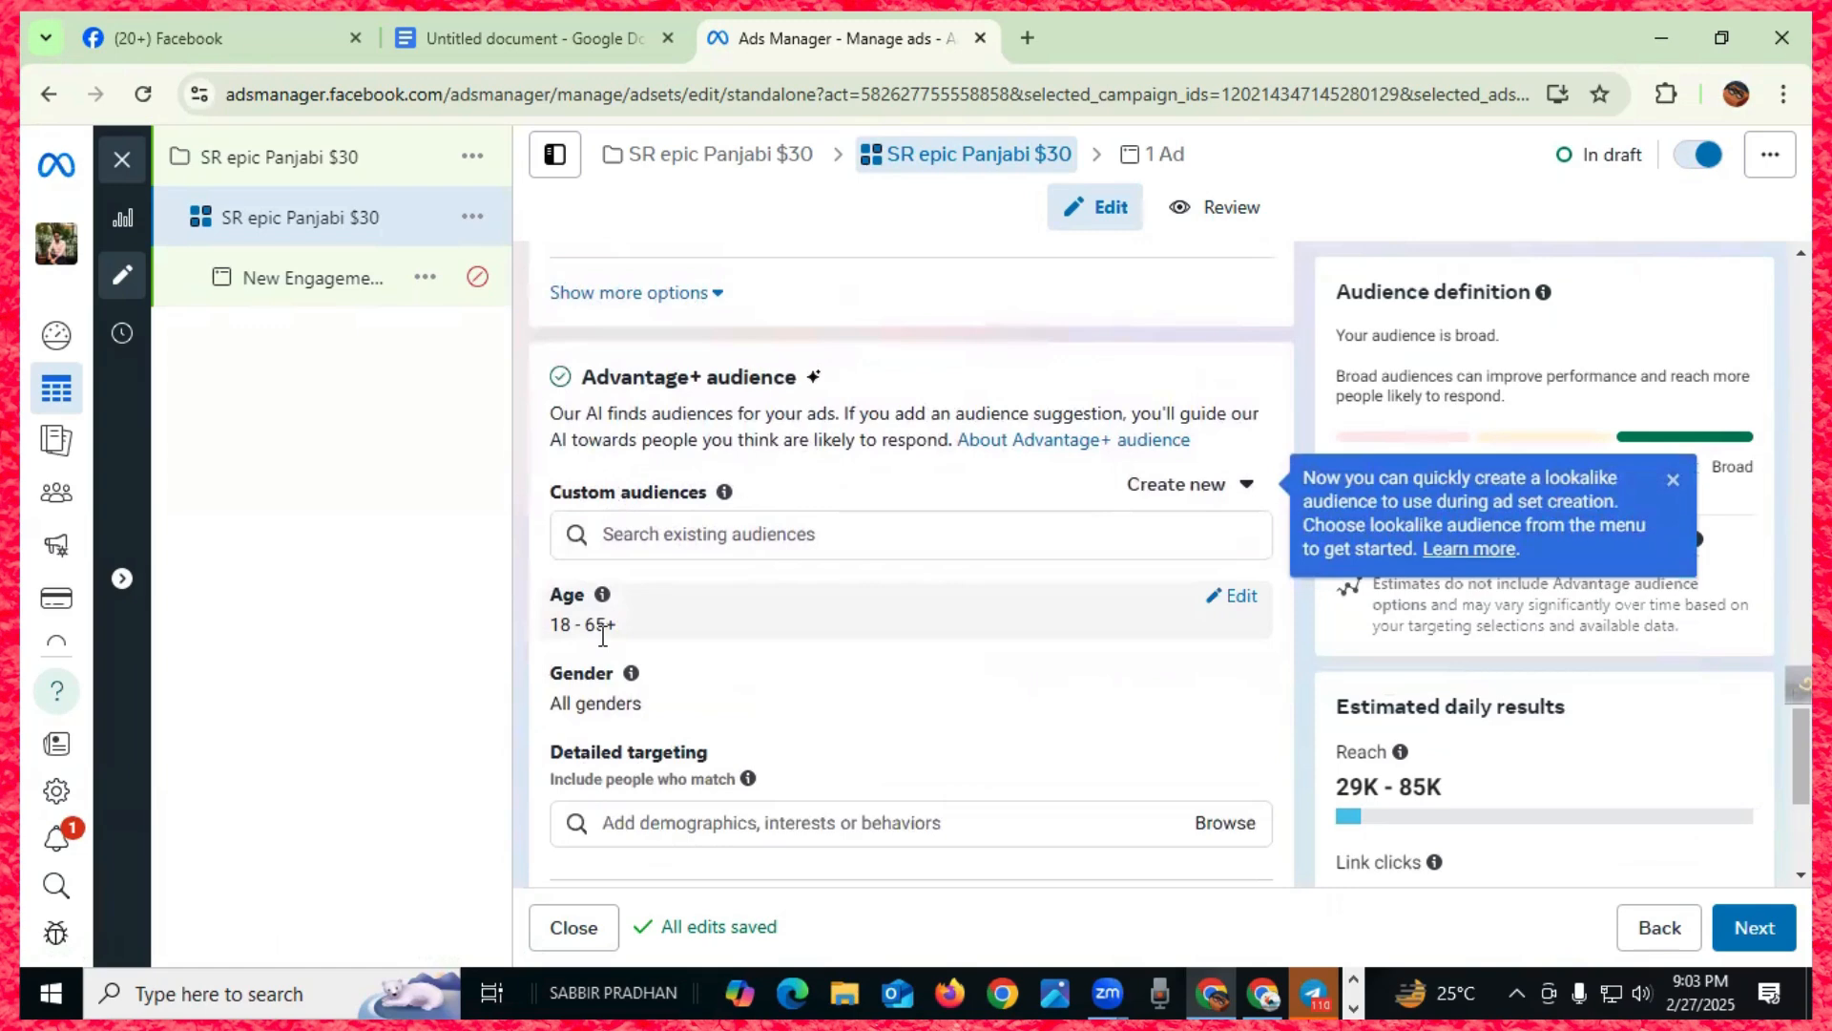
left_click(1231, 599)
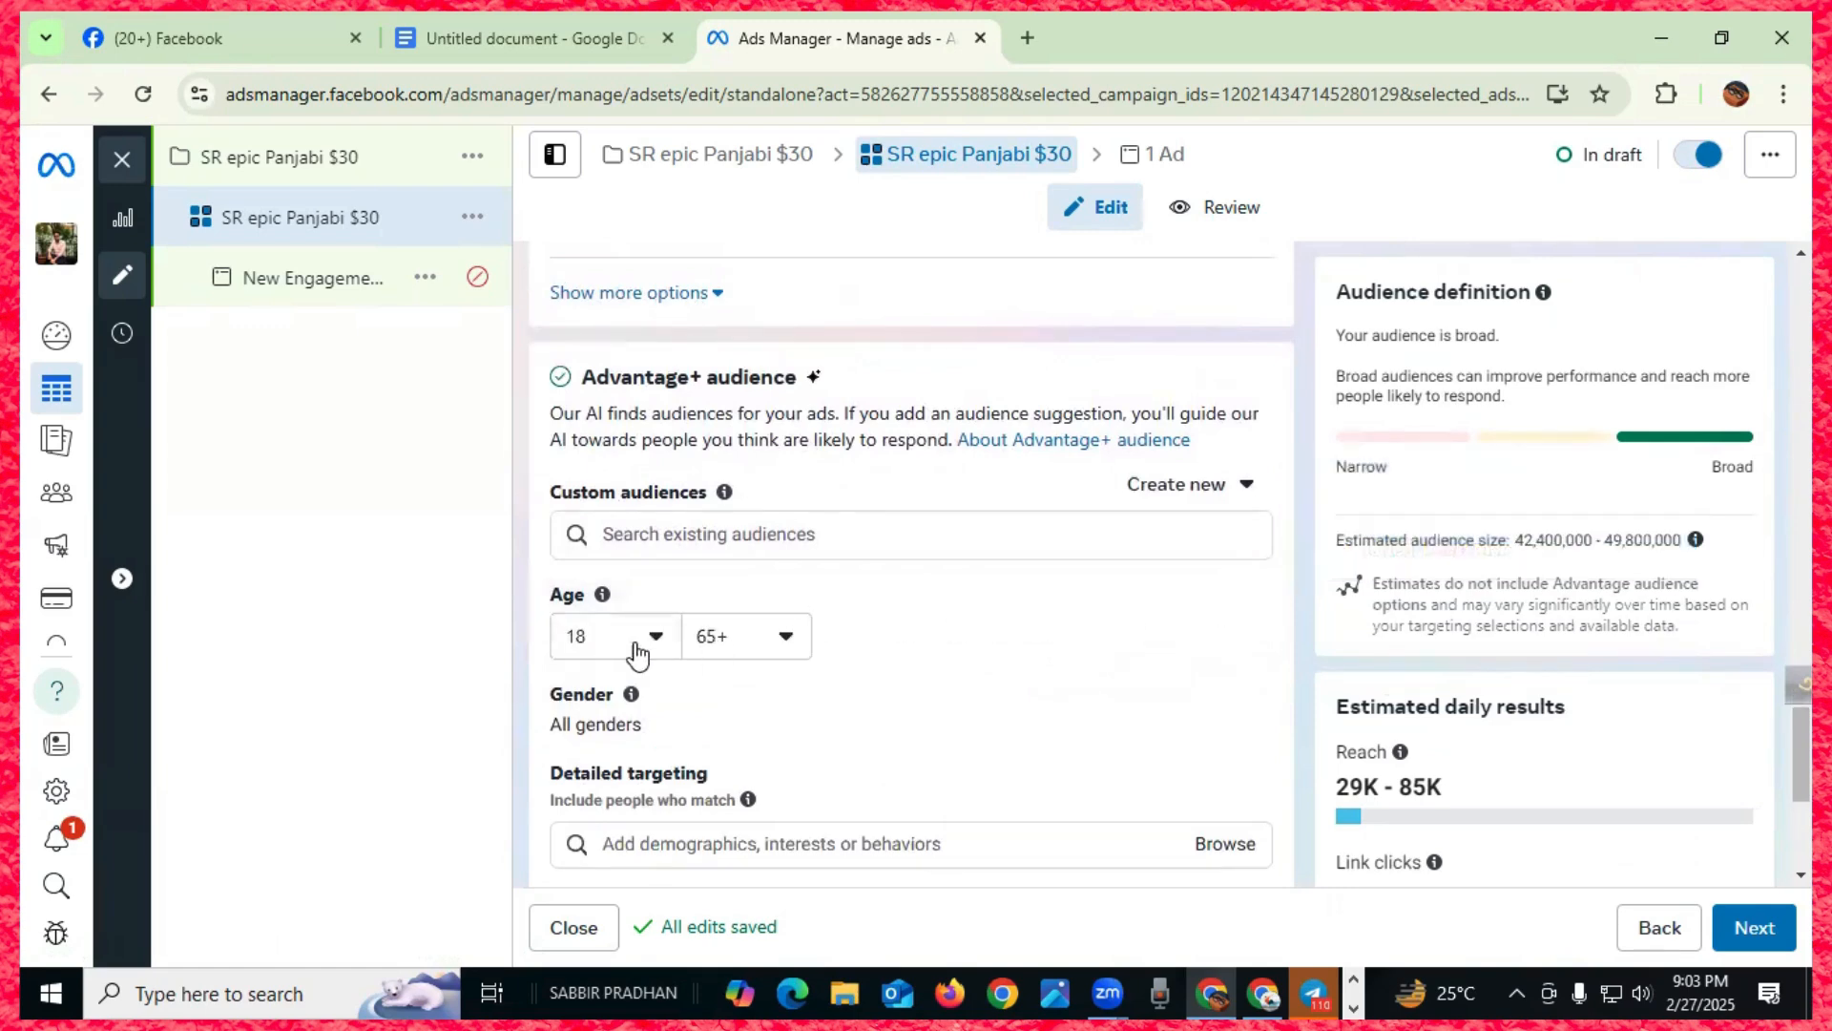
double_click(722, 628)
left_click(708, 647)
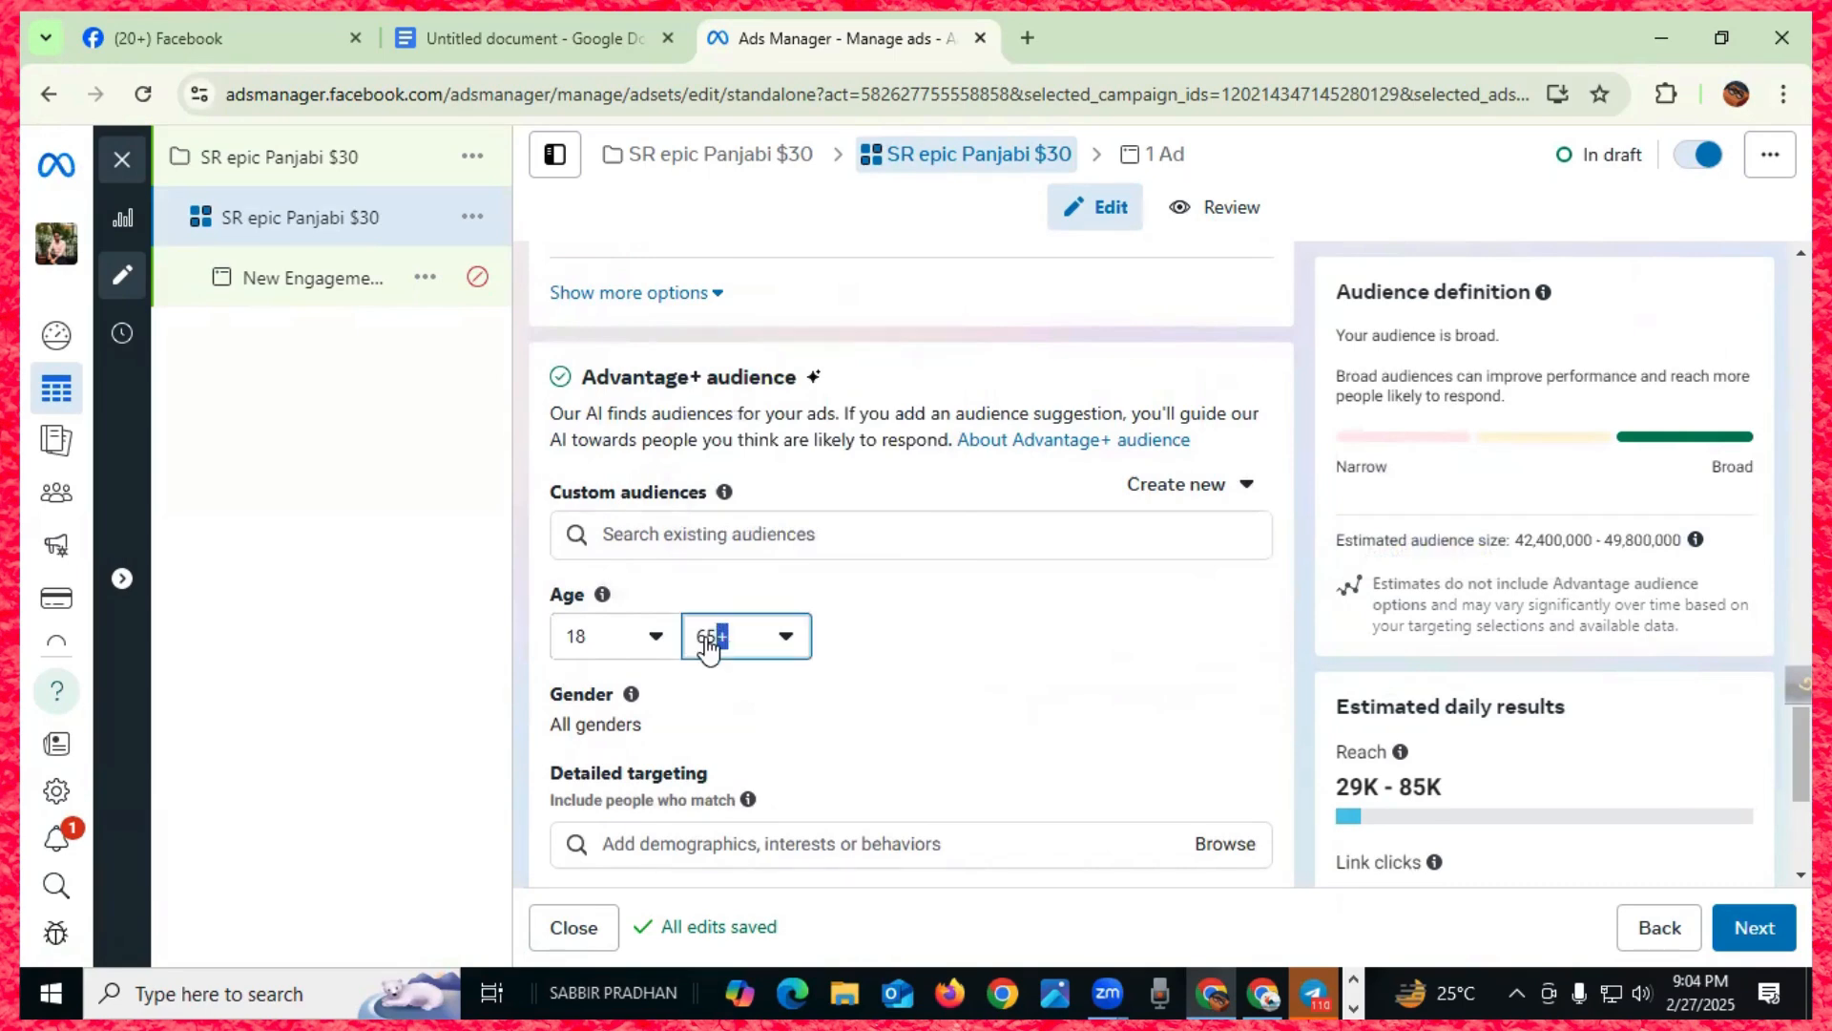
left_click(783, 637)
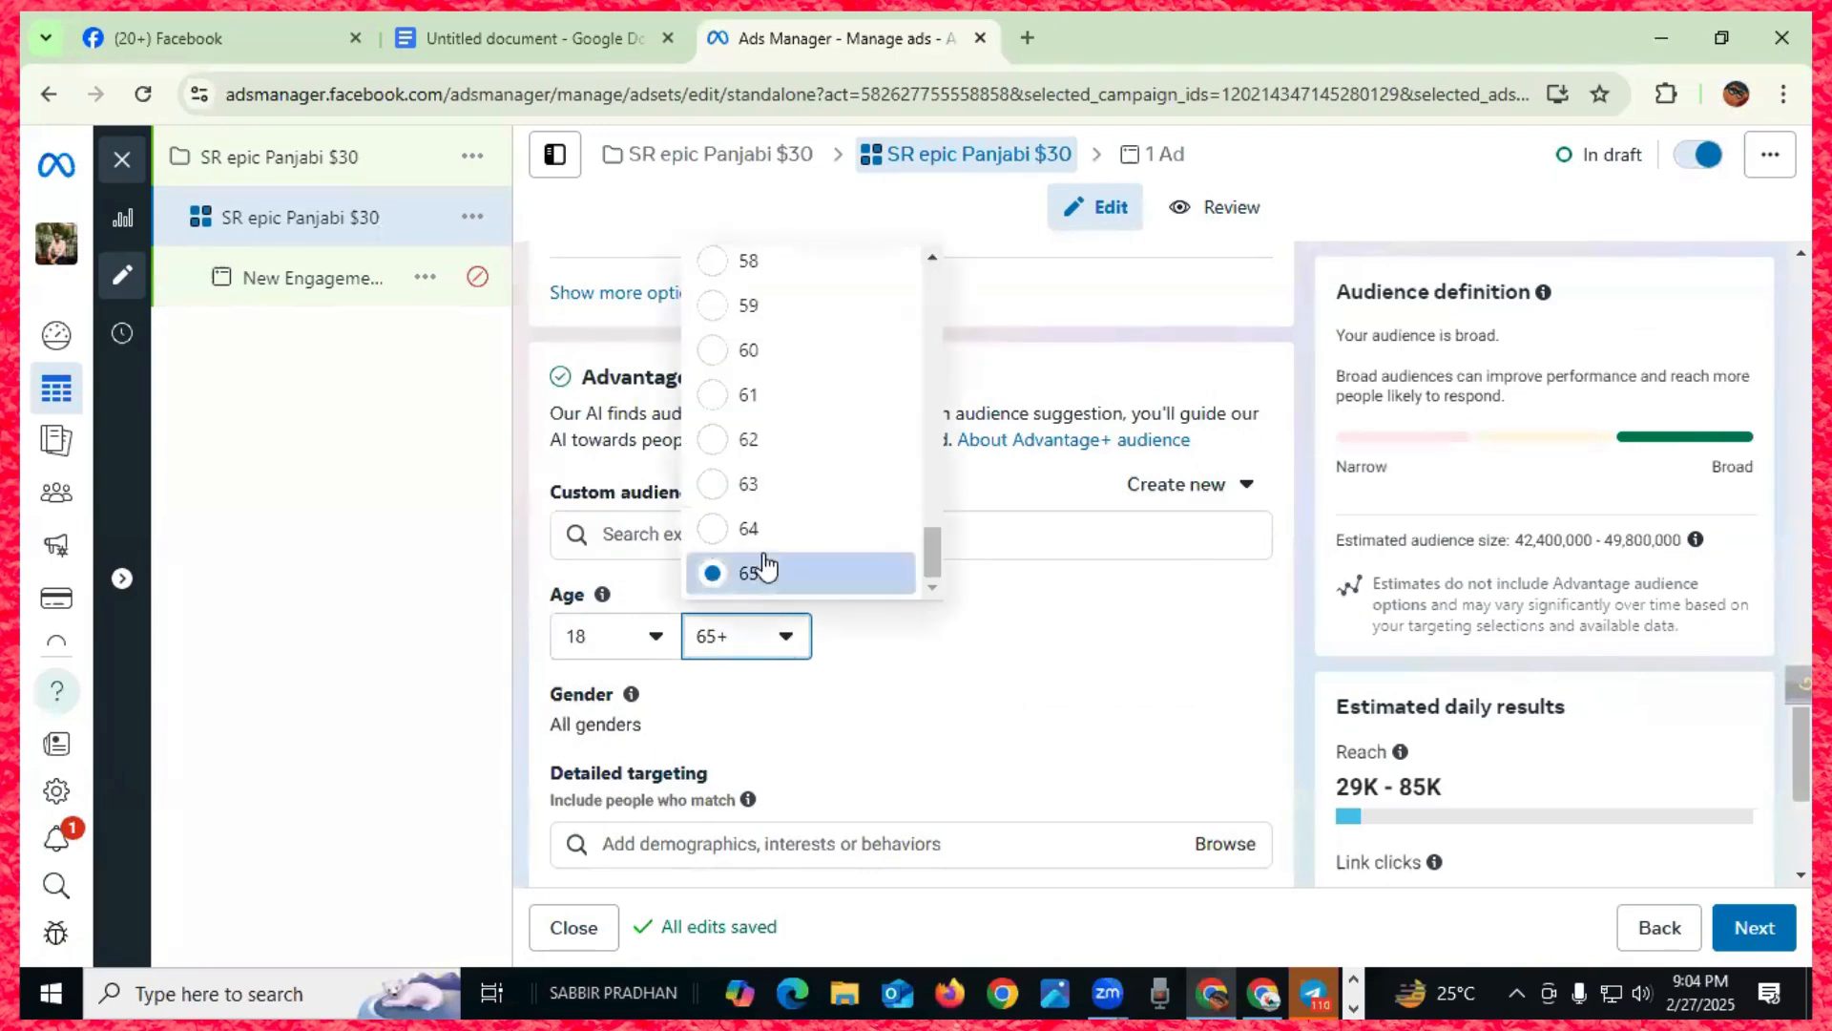
scroll(759, 427, "up", 15)
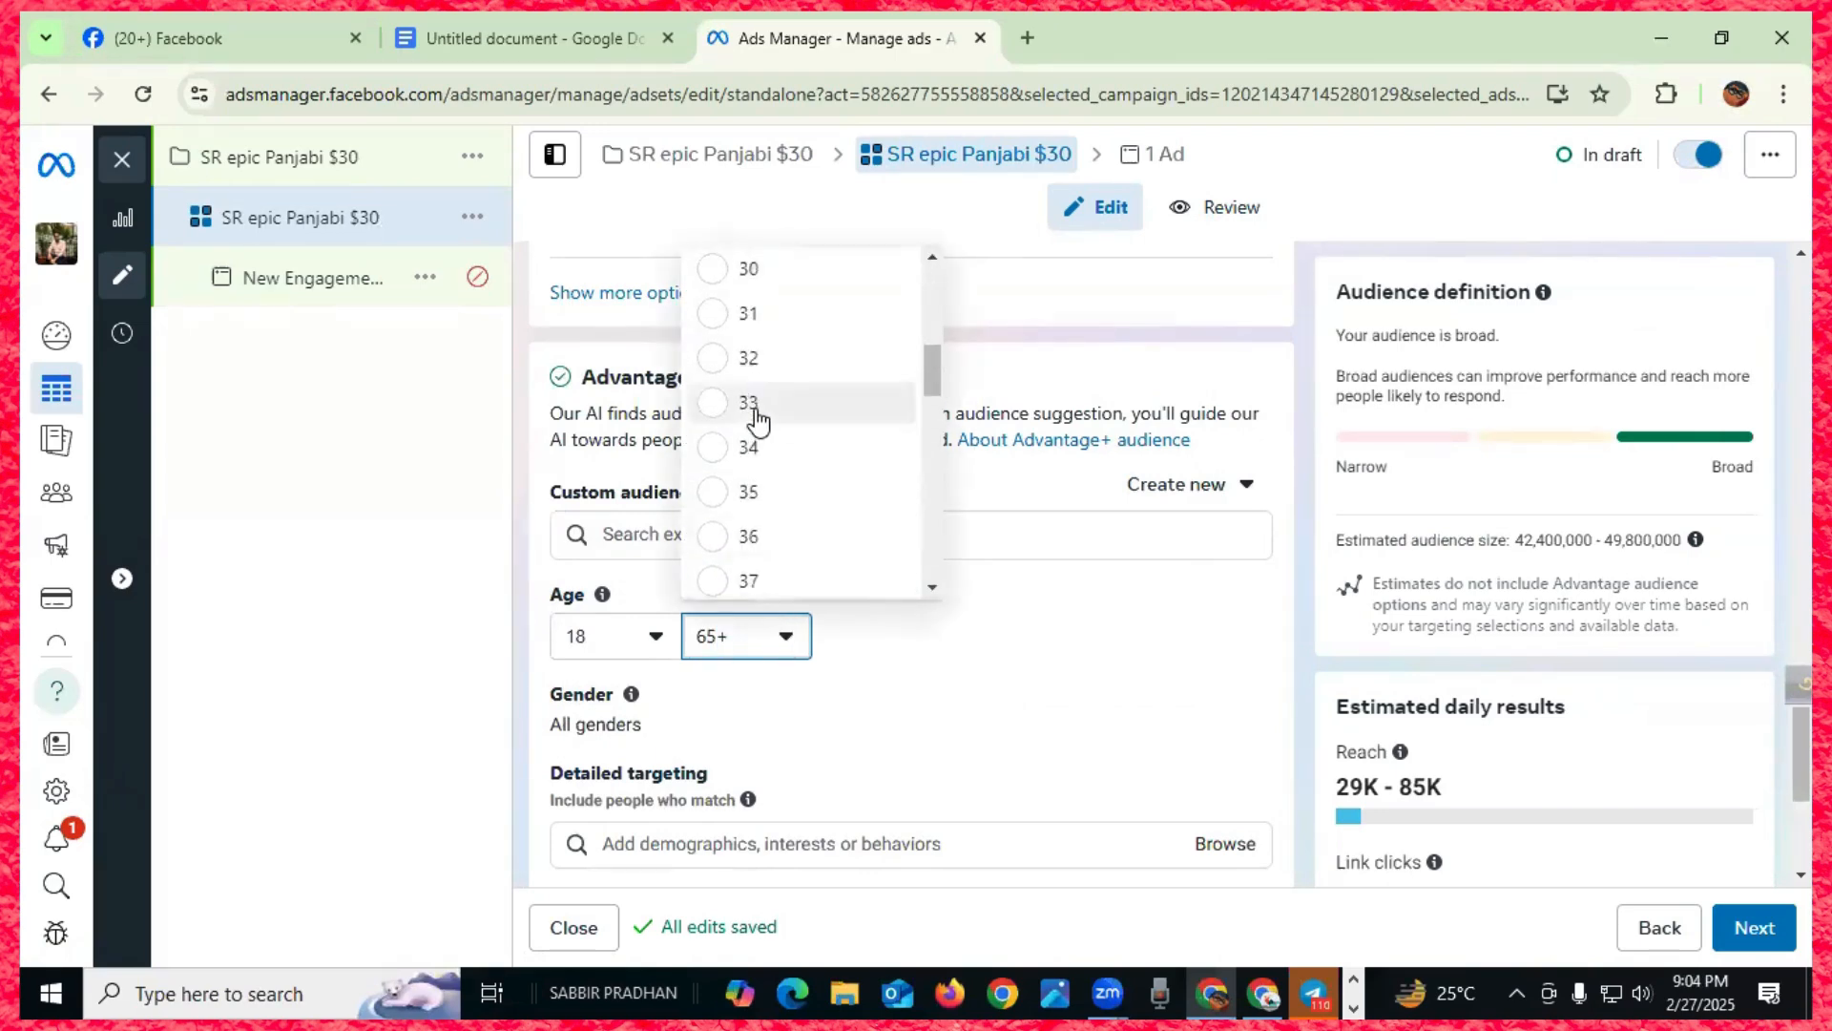
scroll(758, 429, "down", 5)
left_click(725, 454)
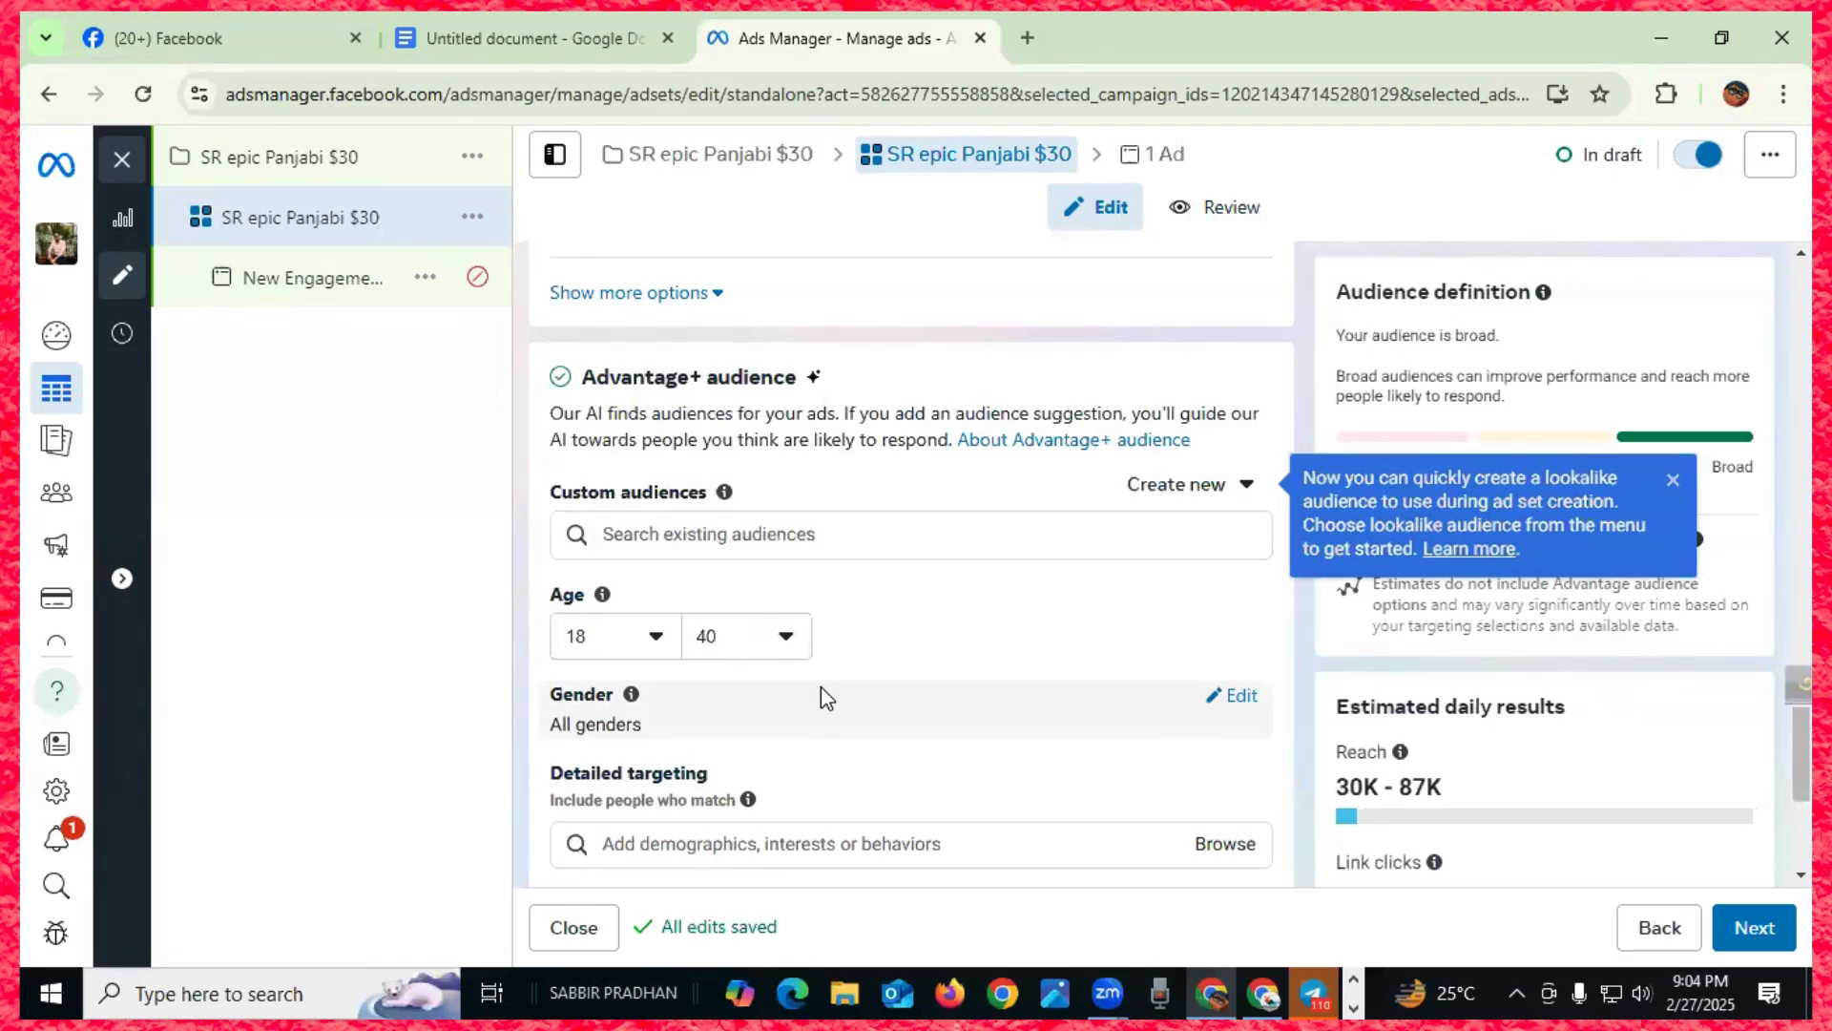
scroll(851, 658, "down", 3)
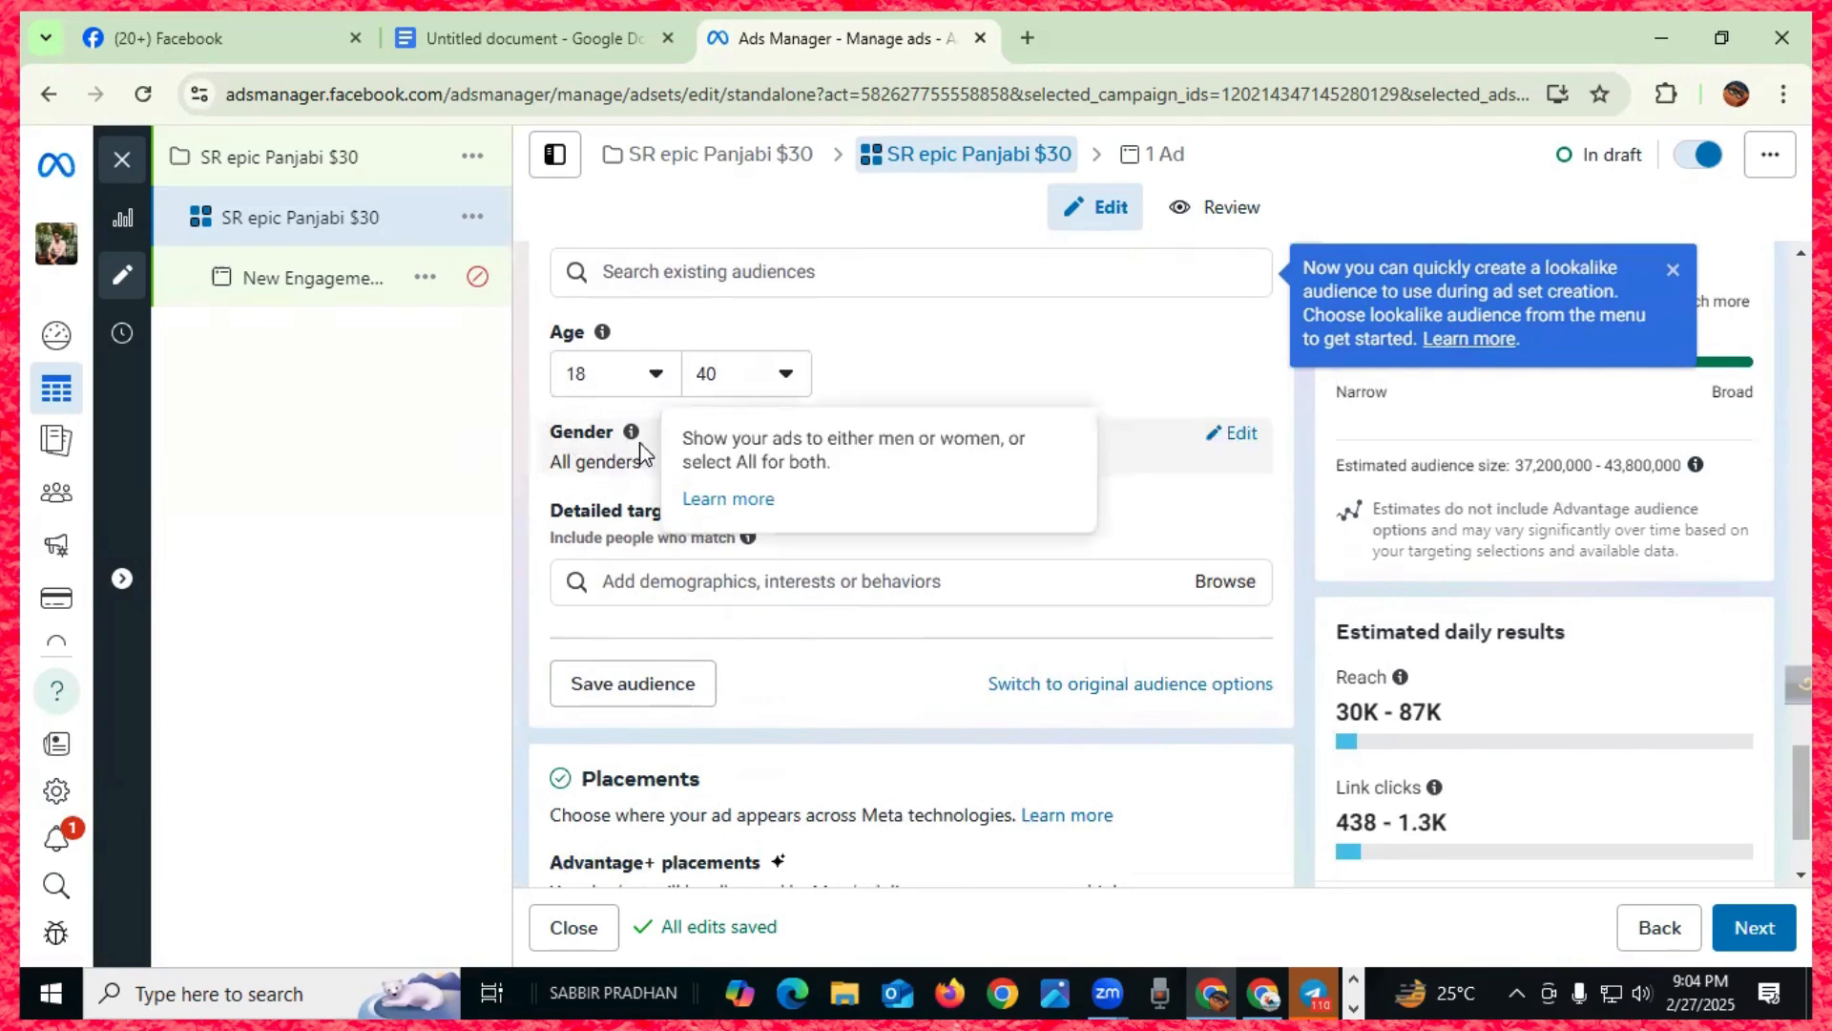
- Restrict the audience gender to Men only
left_click(1241, 441)
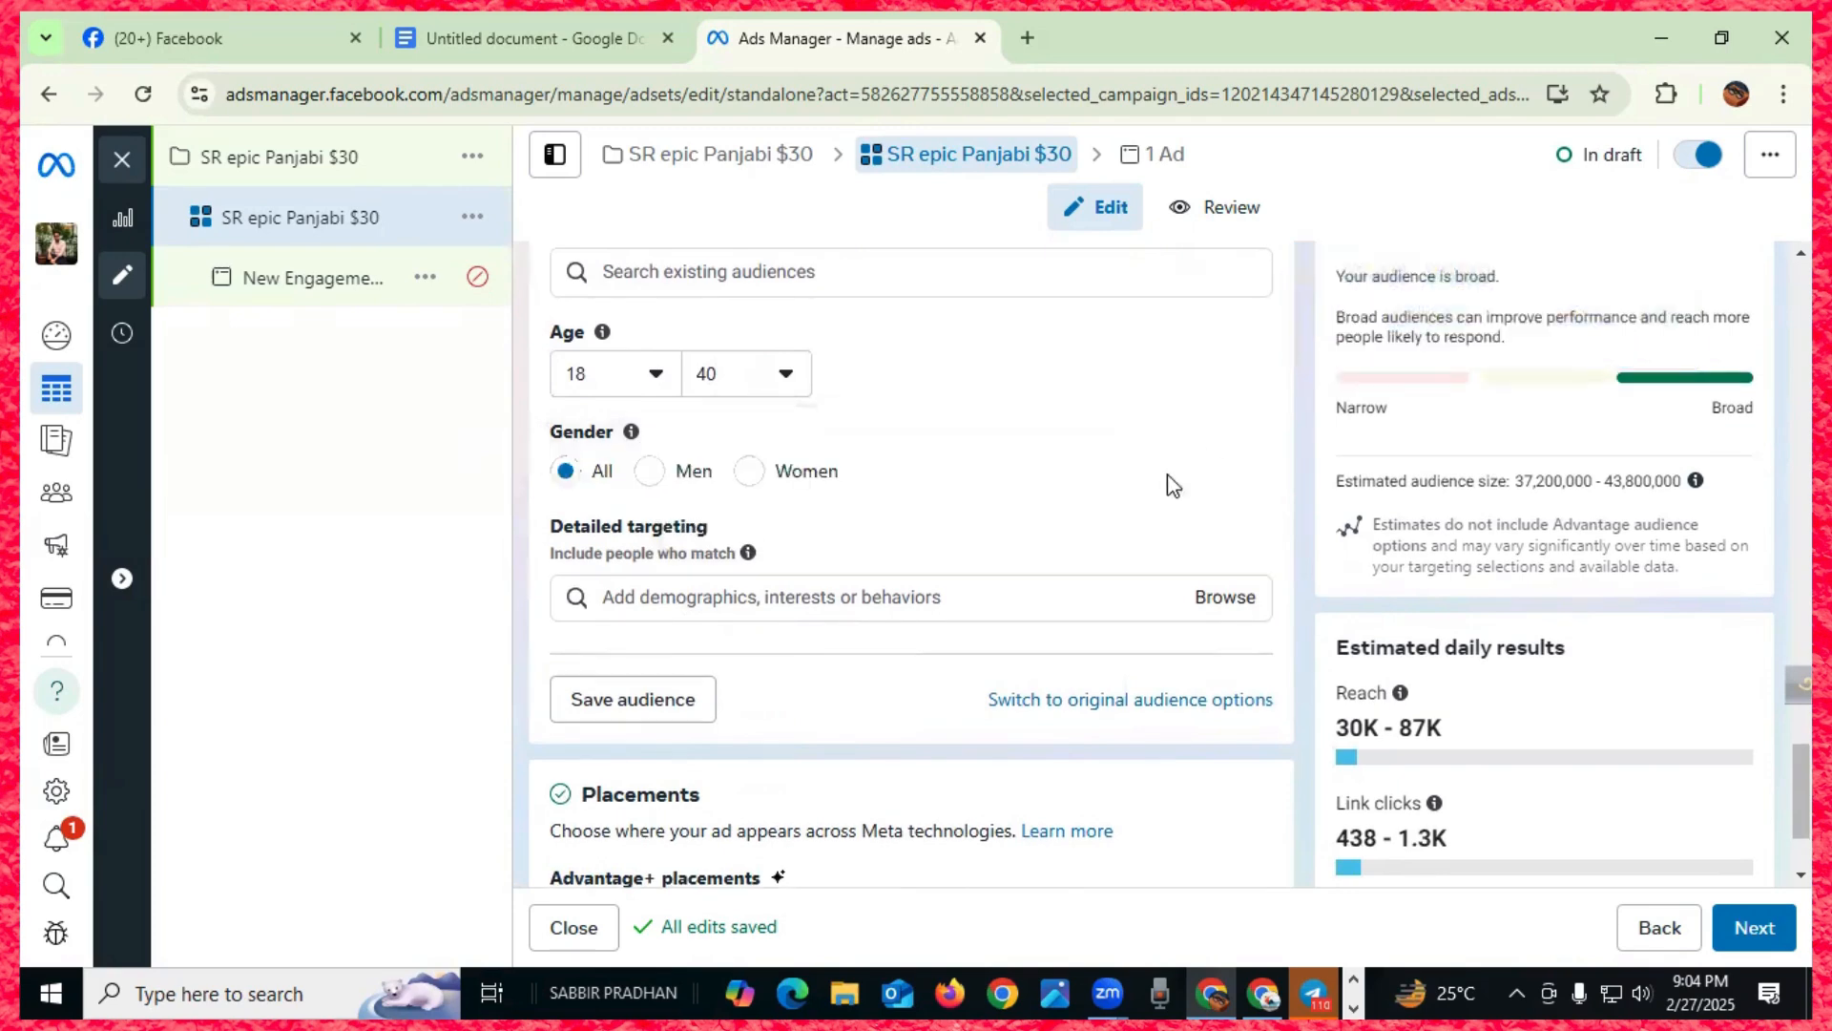
left_click(680, 483)
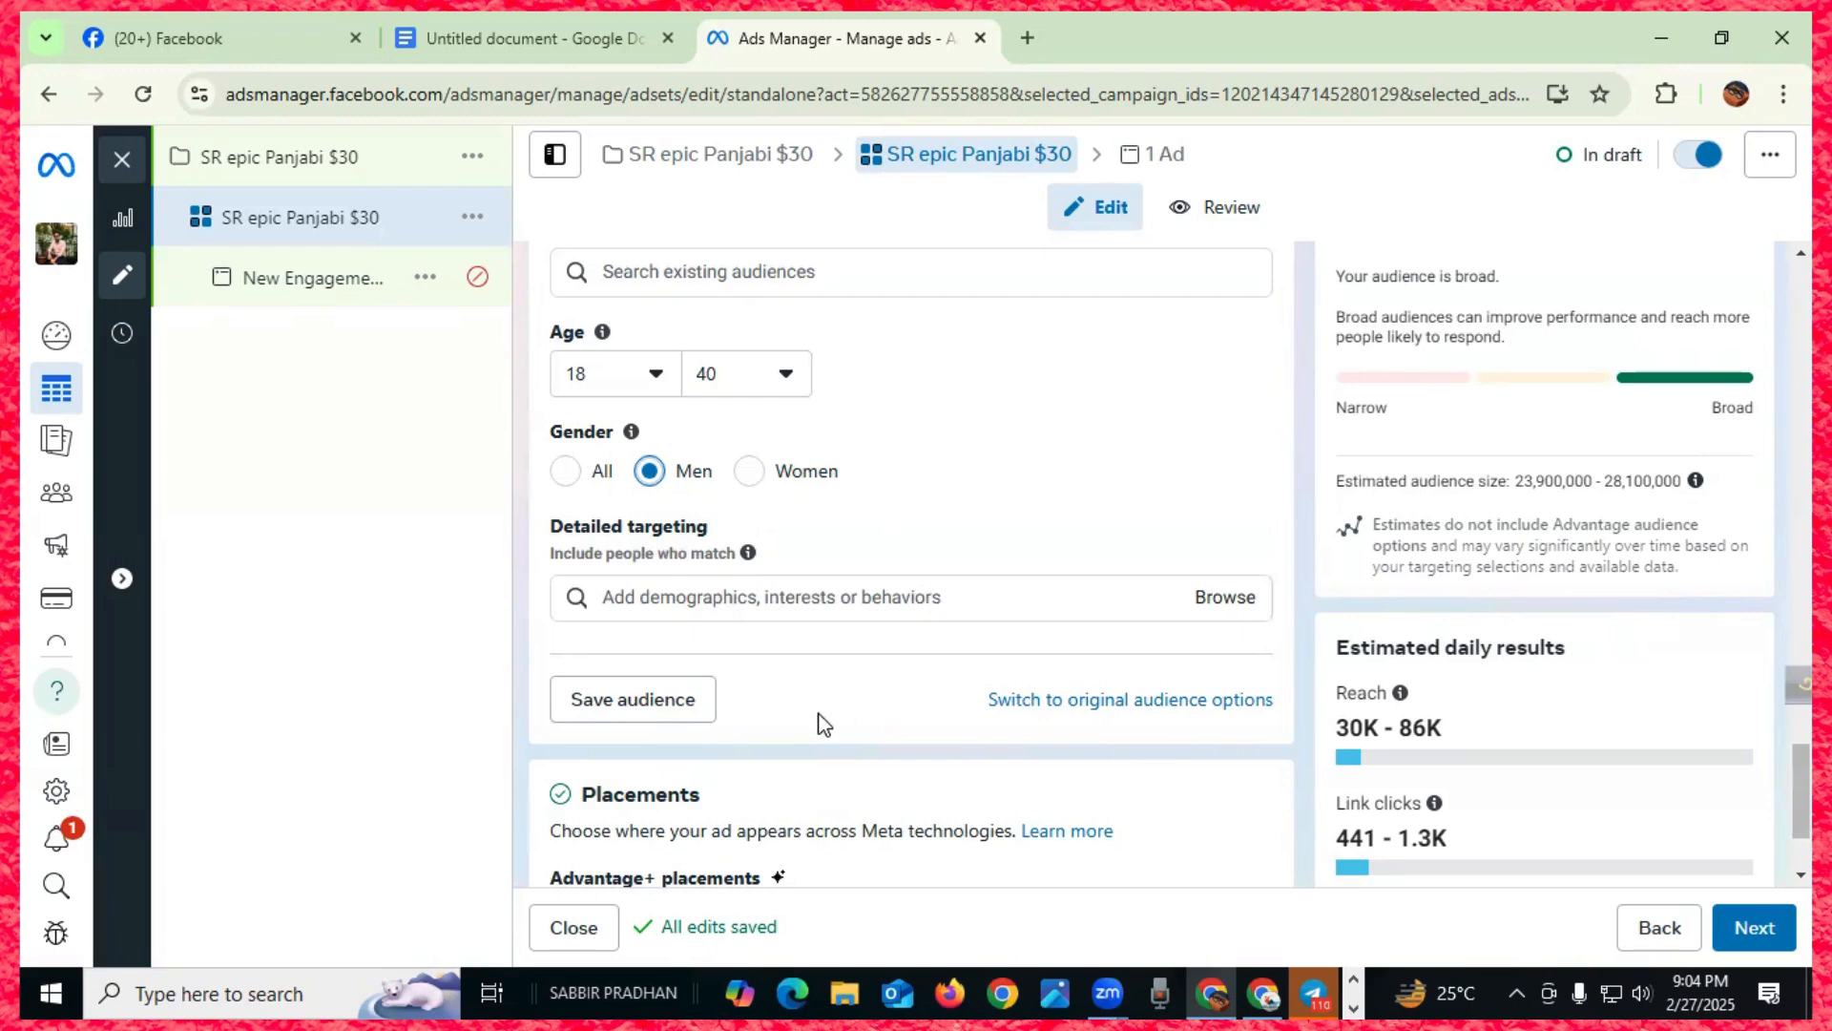
left_click(827, 597)
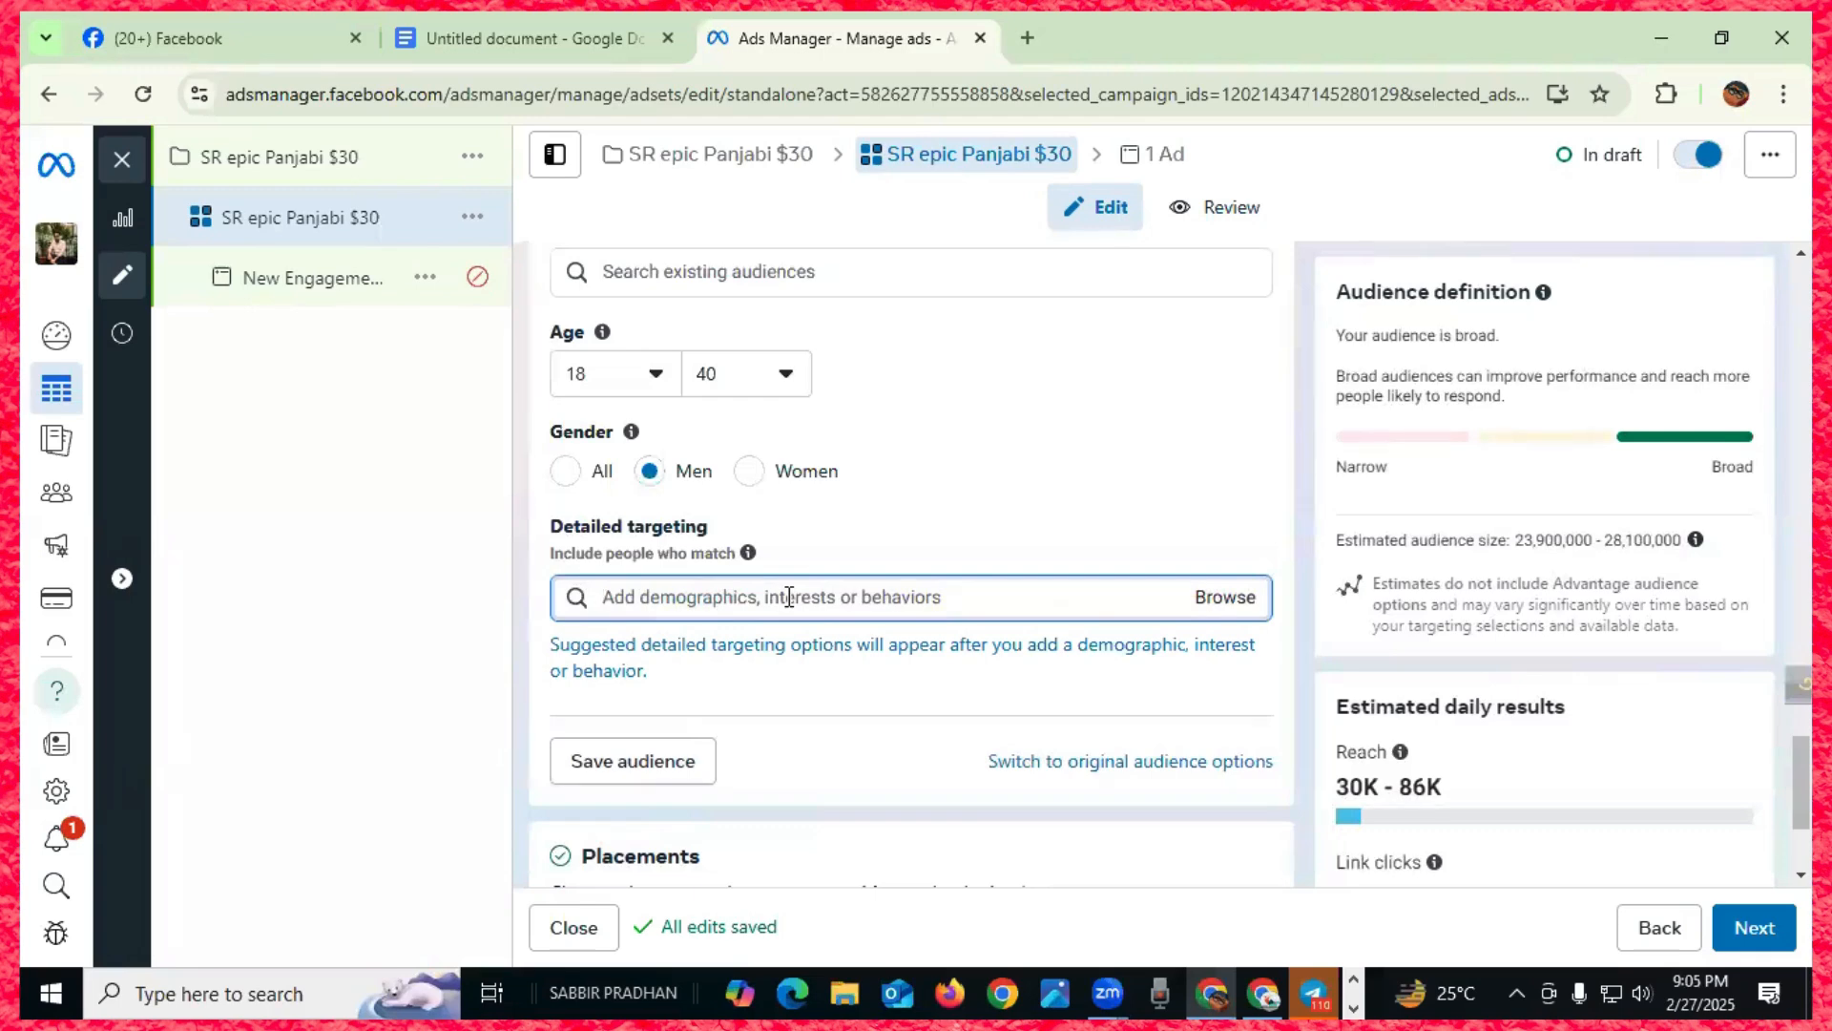
- Search detailed targeting for 'panjabi', then replace the search with 'clothing' and review the results
type("pan")
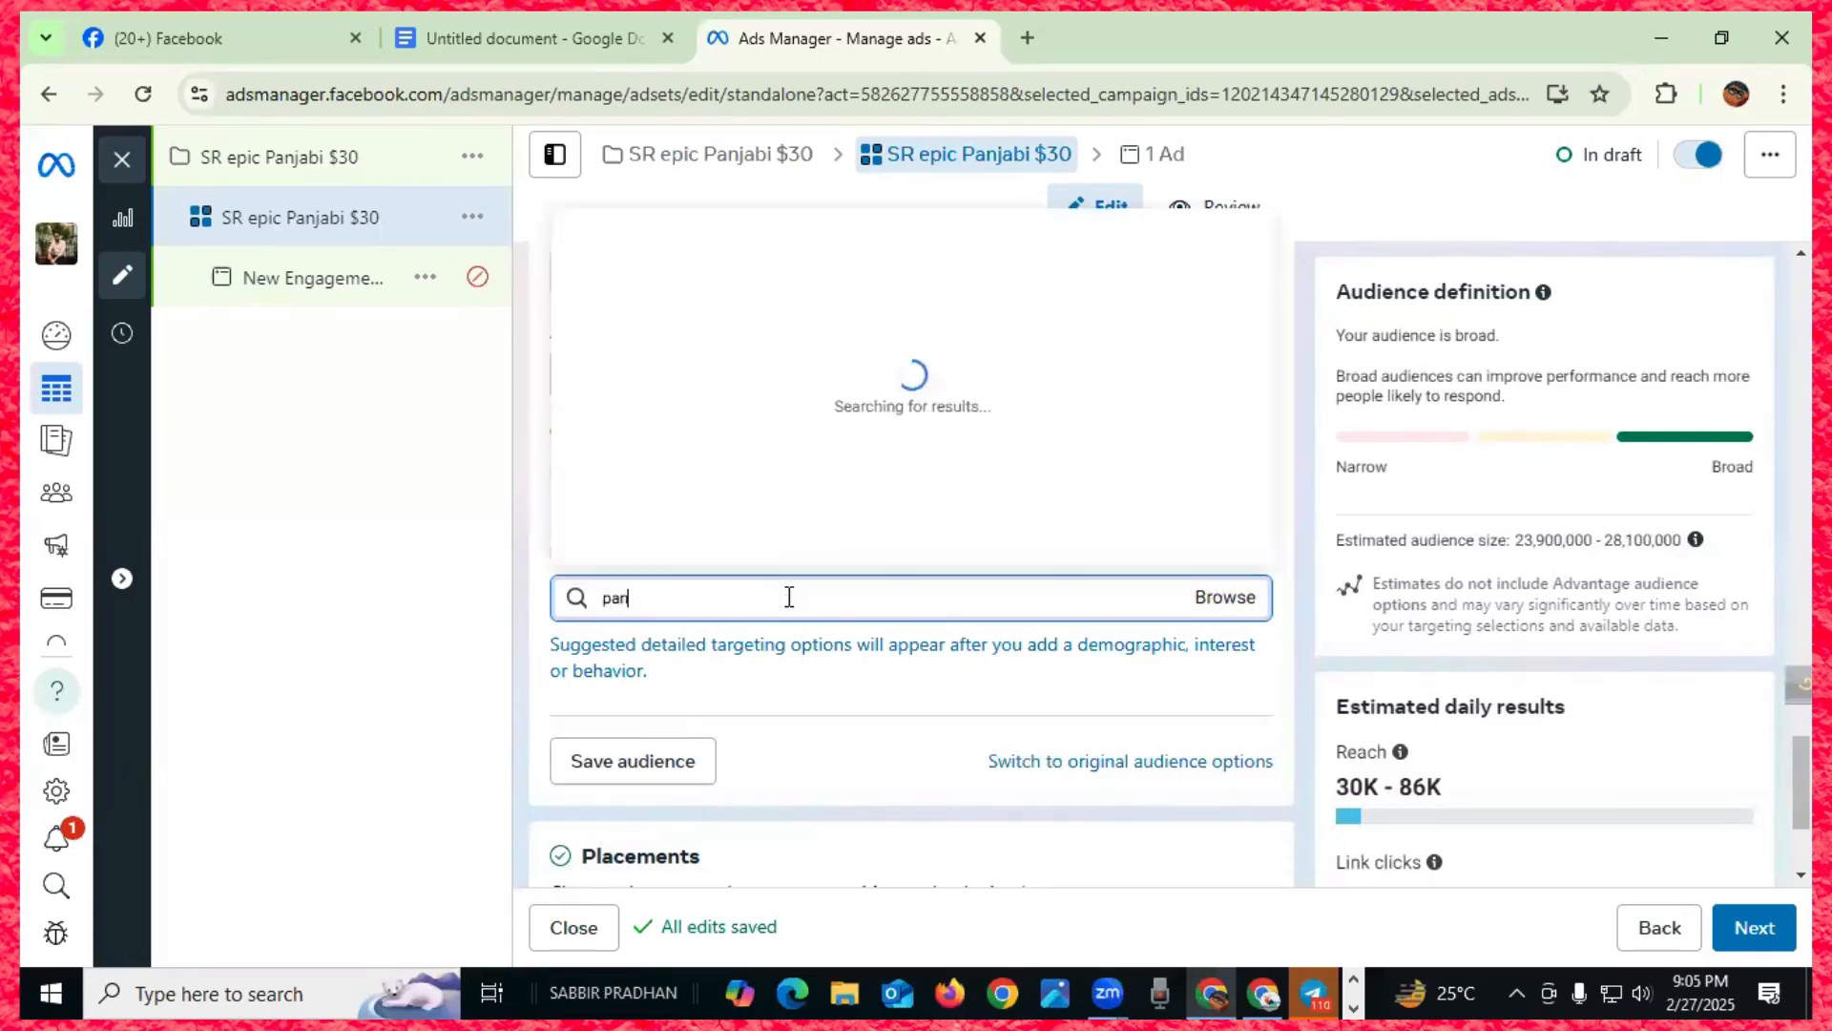
type("jabi")
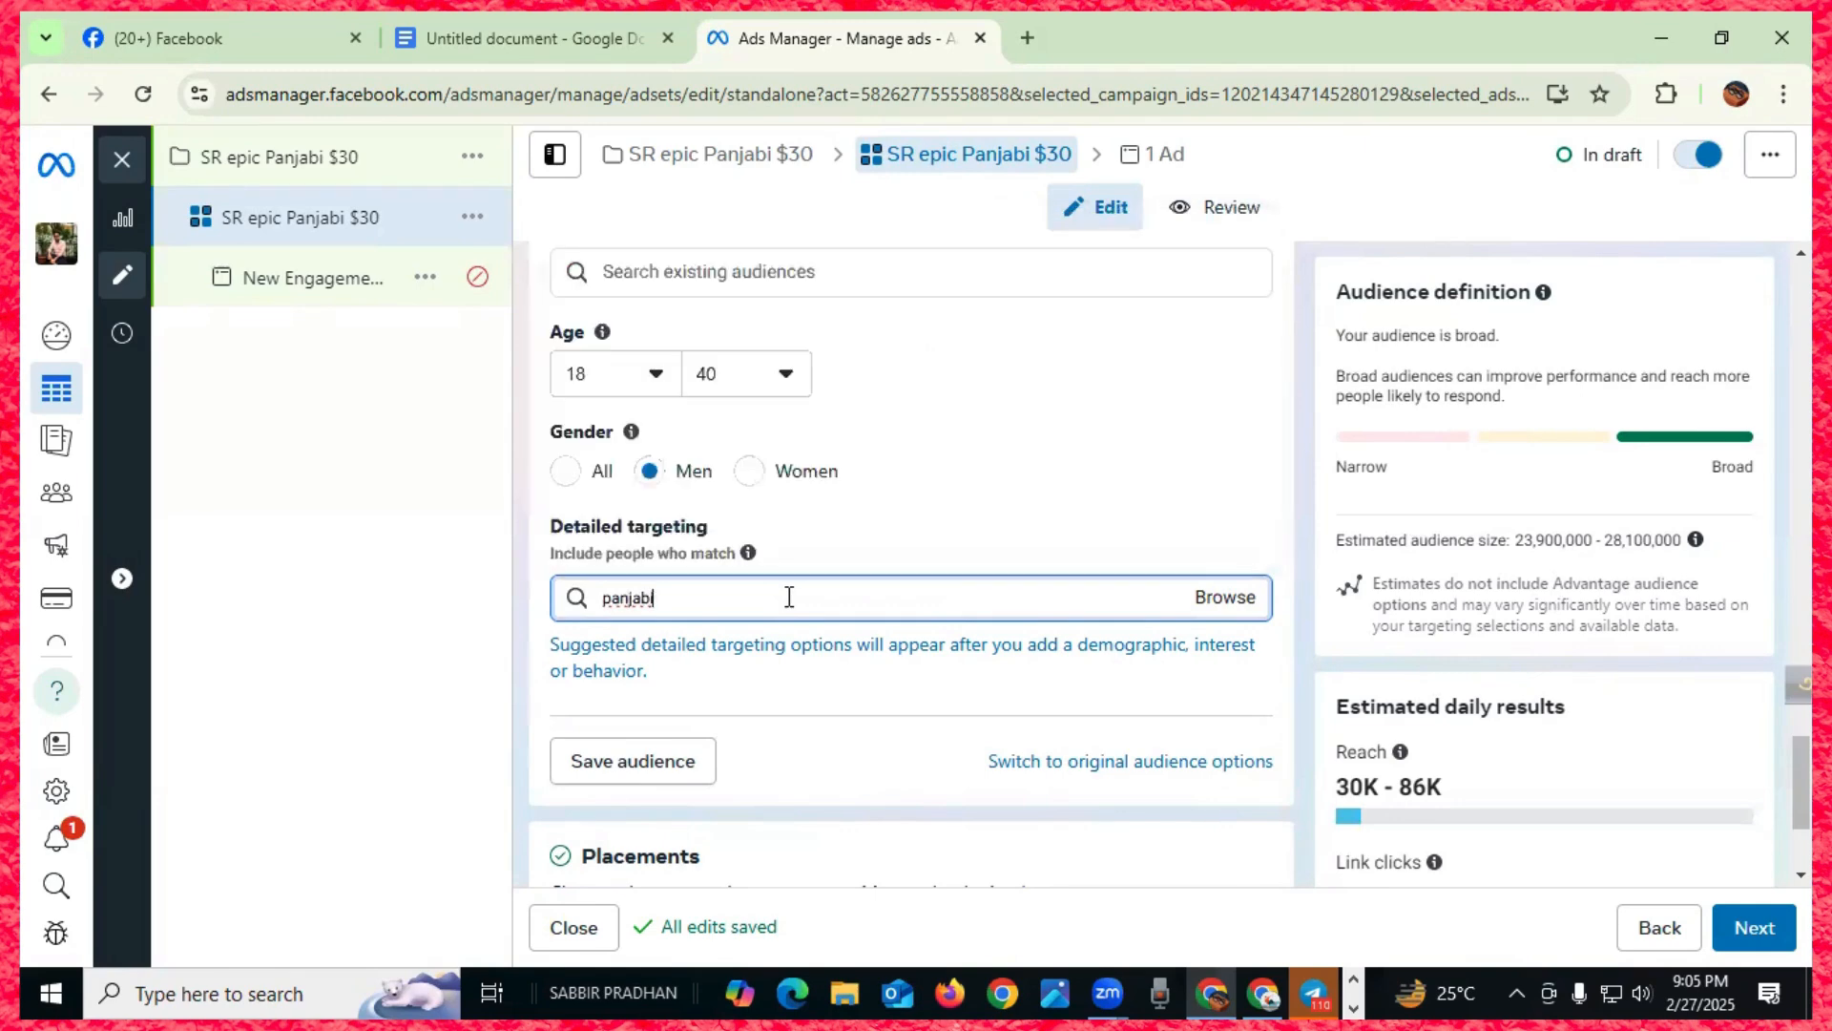
key("BackSpace")
key("BackSpace")
key("BackSpace")
key("BackSpace")
key("BackSpace")
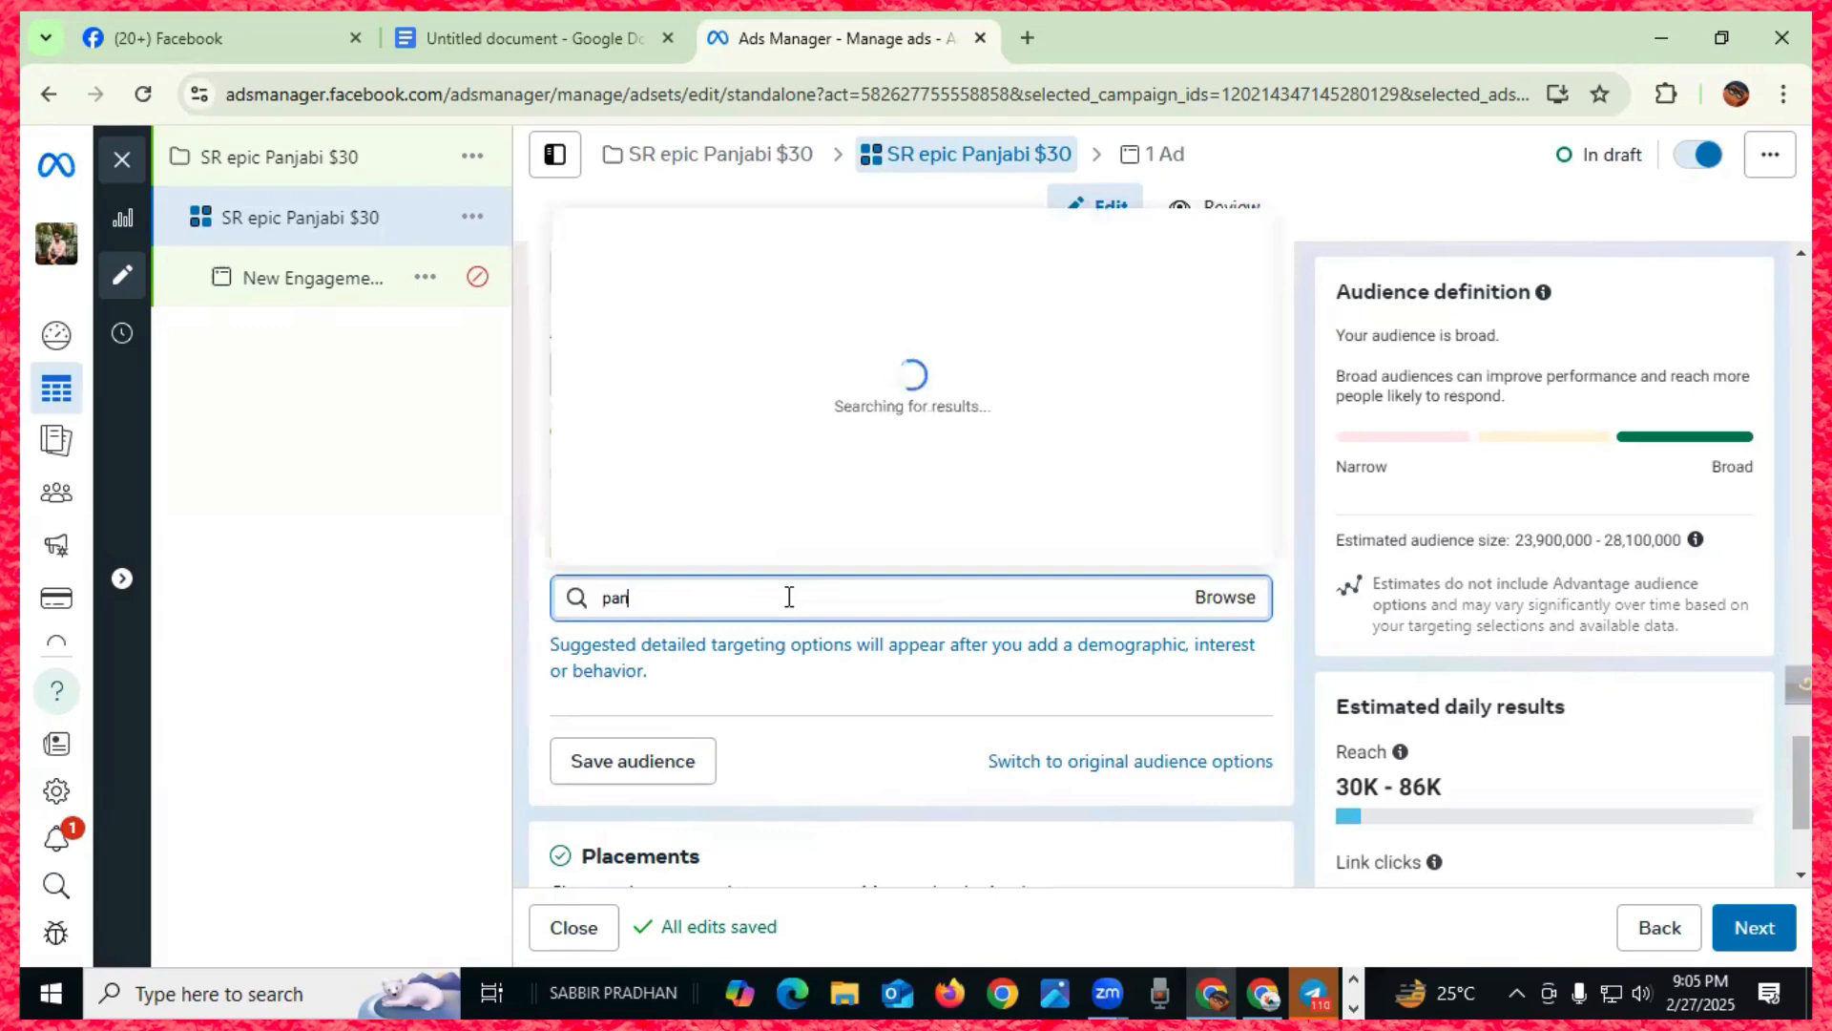
key("BackSpace")
key("BackSpace")
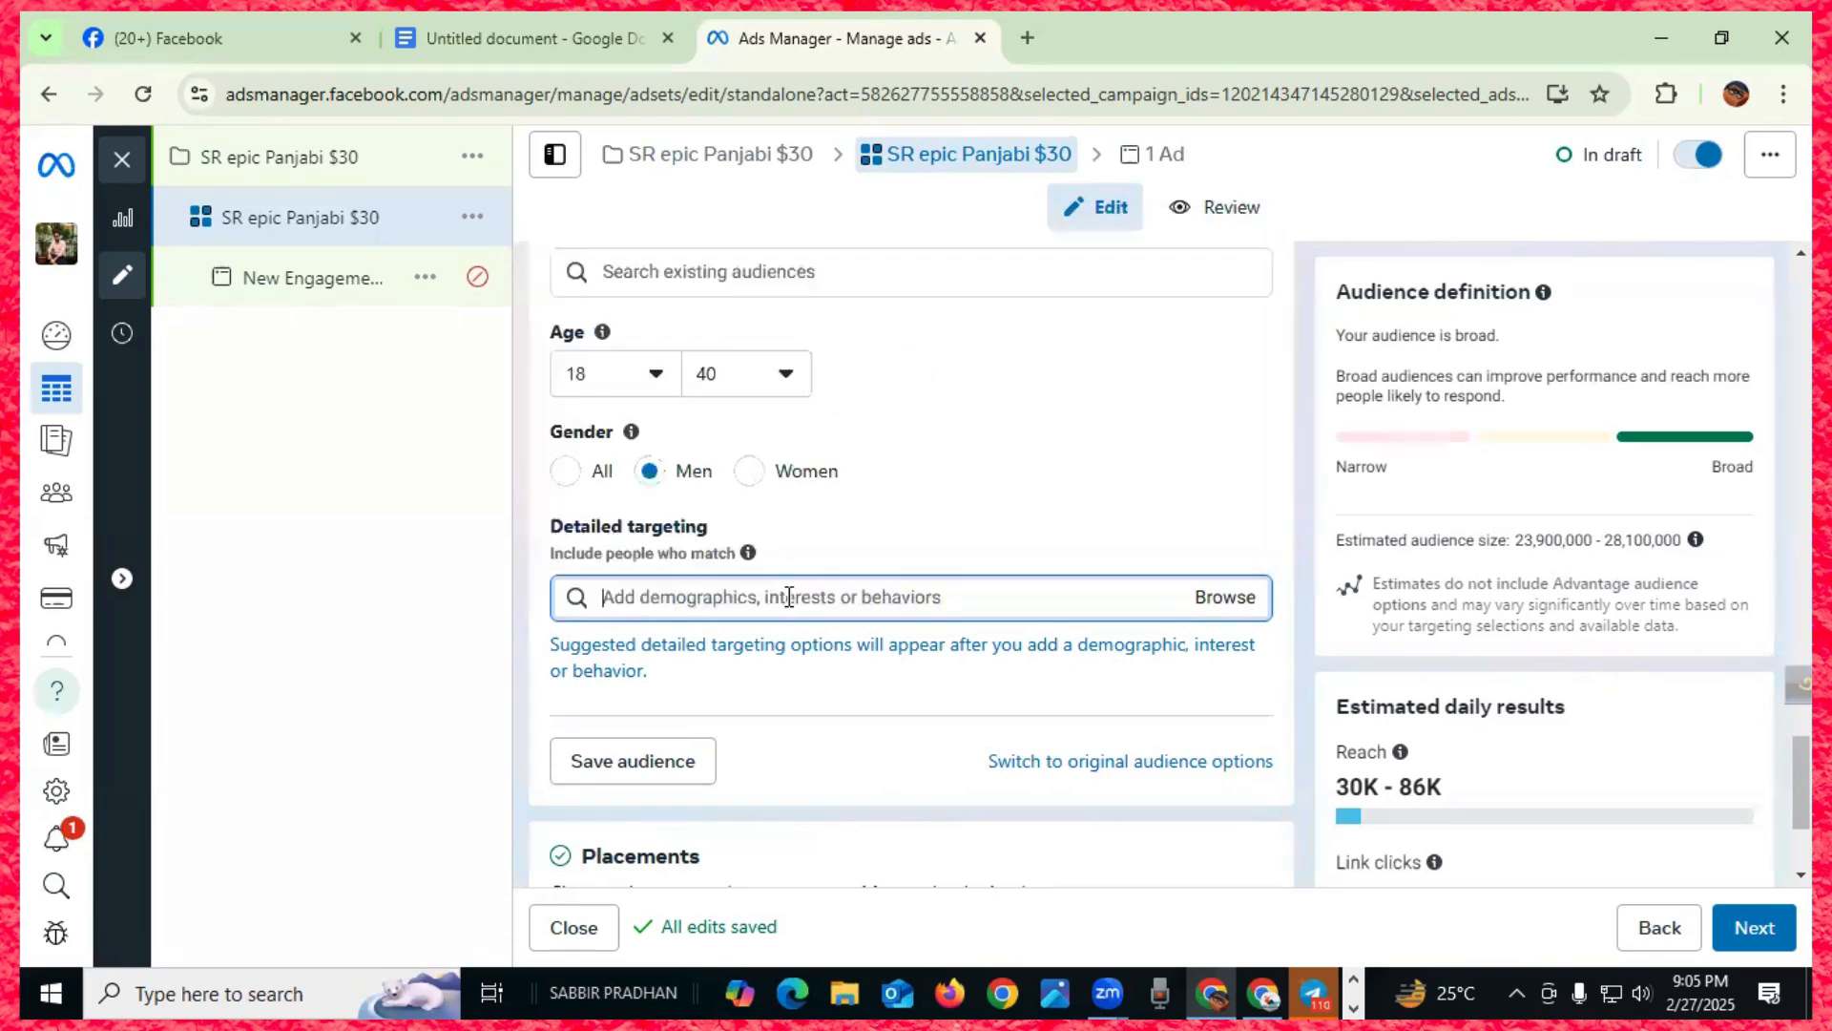
type("panjabi")
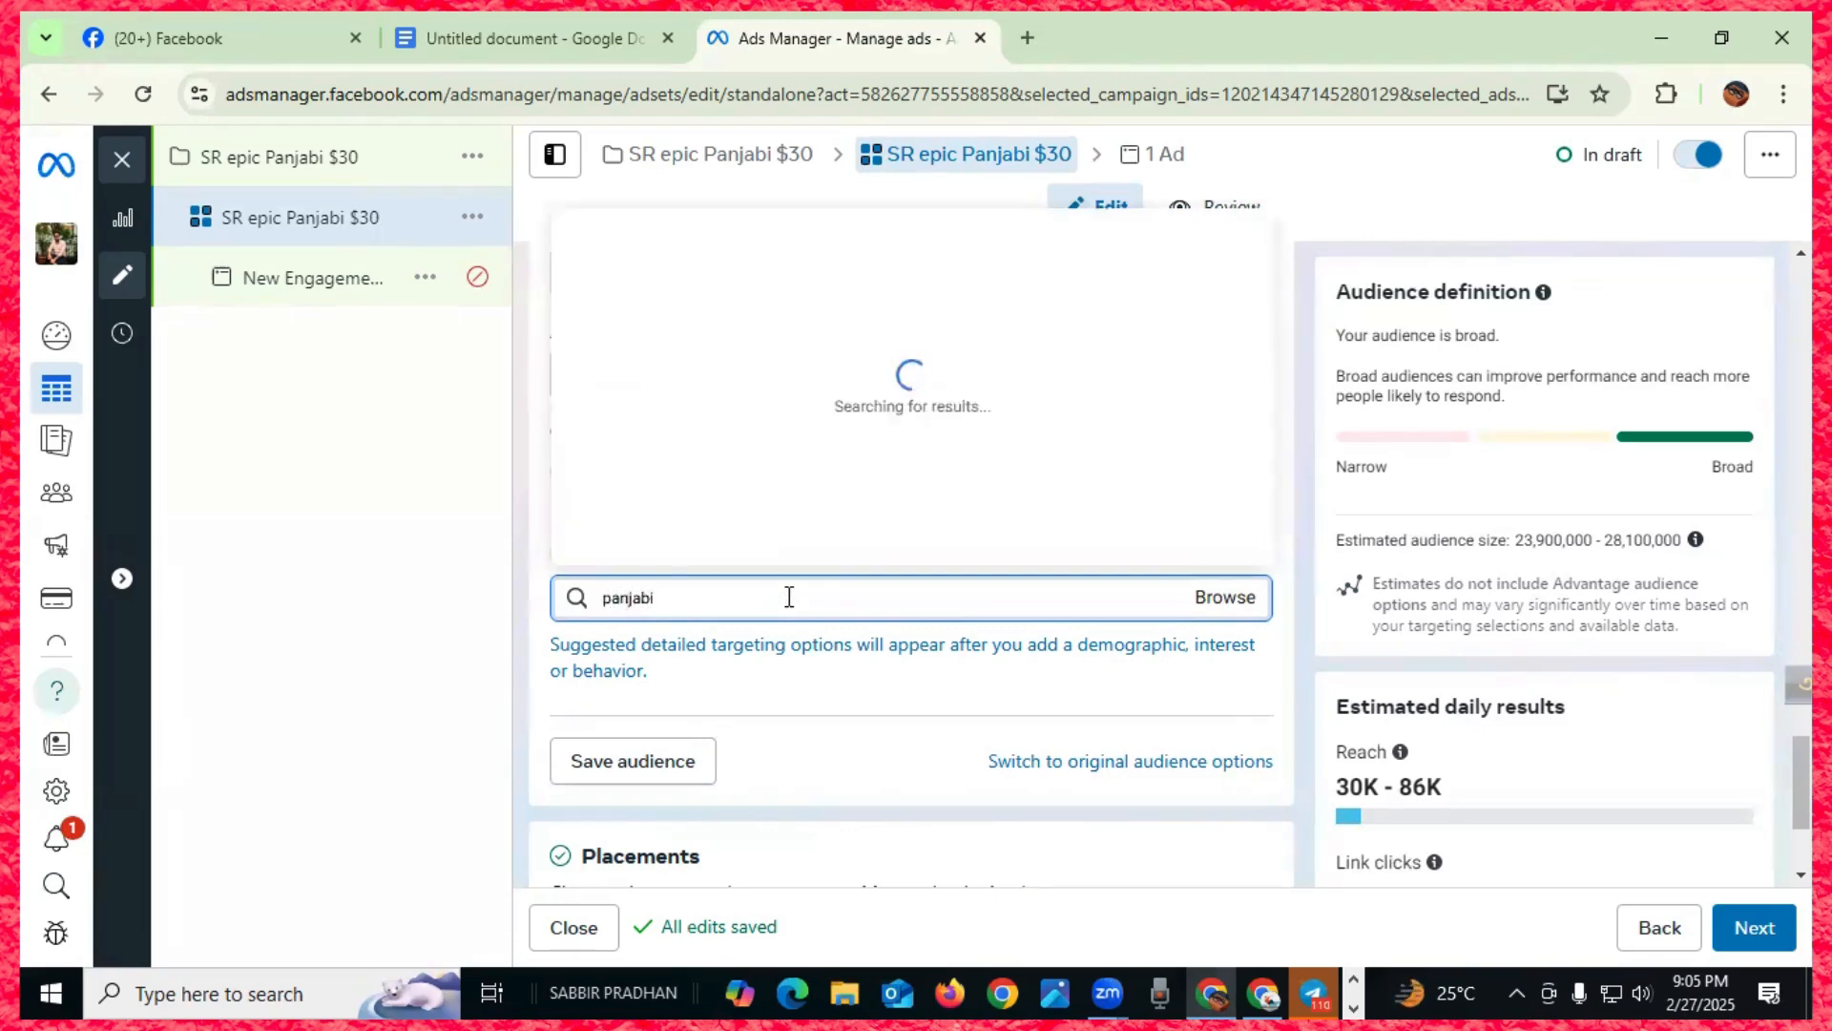
key("BackSpace")
key("BackSpace")
key("BackSpace")
key("BackSpace")
key("BackSpace")
key("BackSpace")
key("BackSpace")
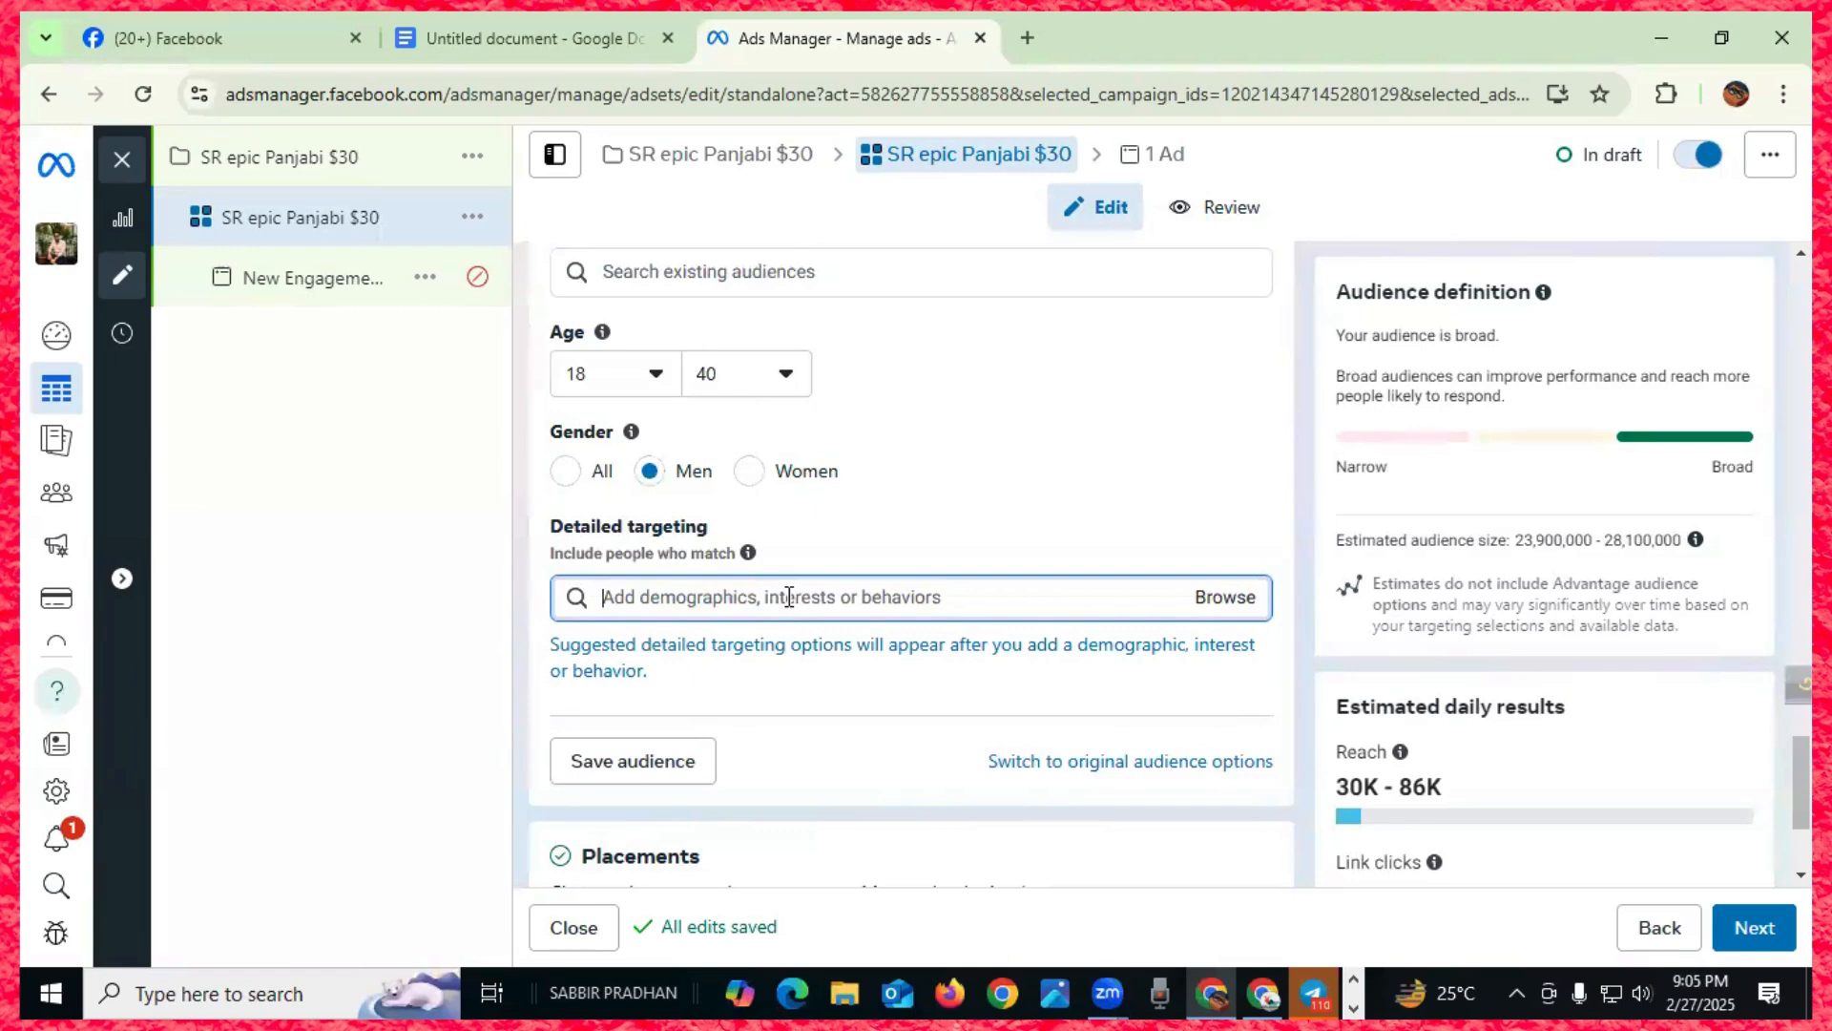
type("clothi")
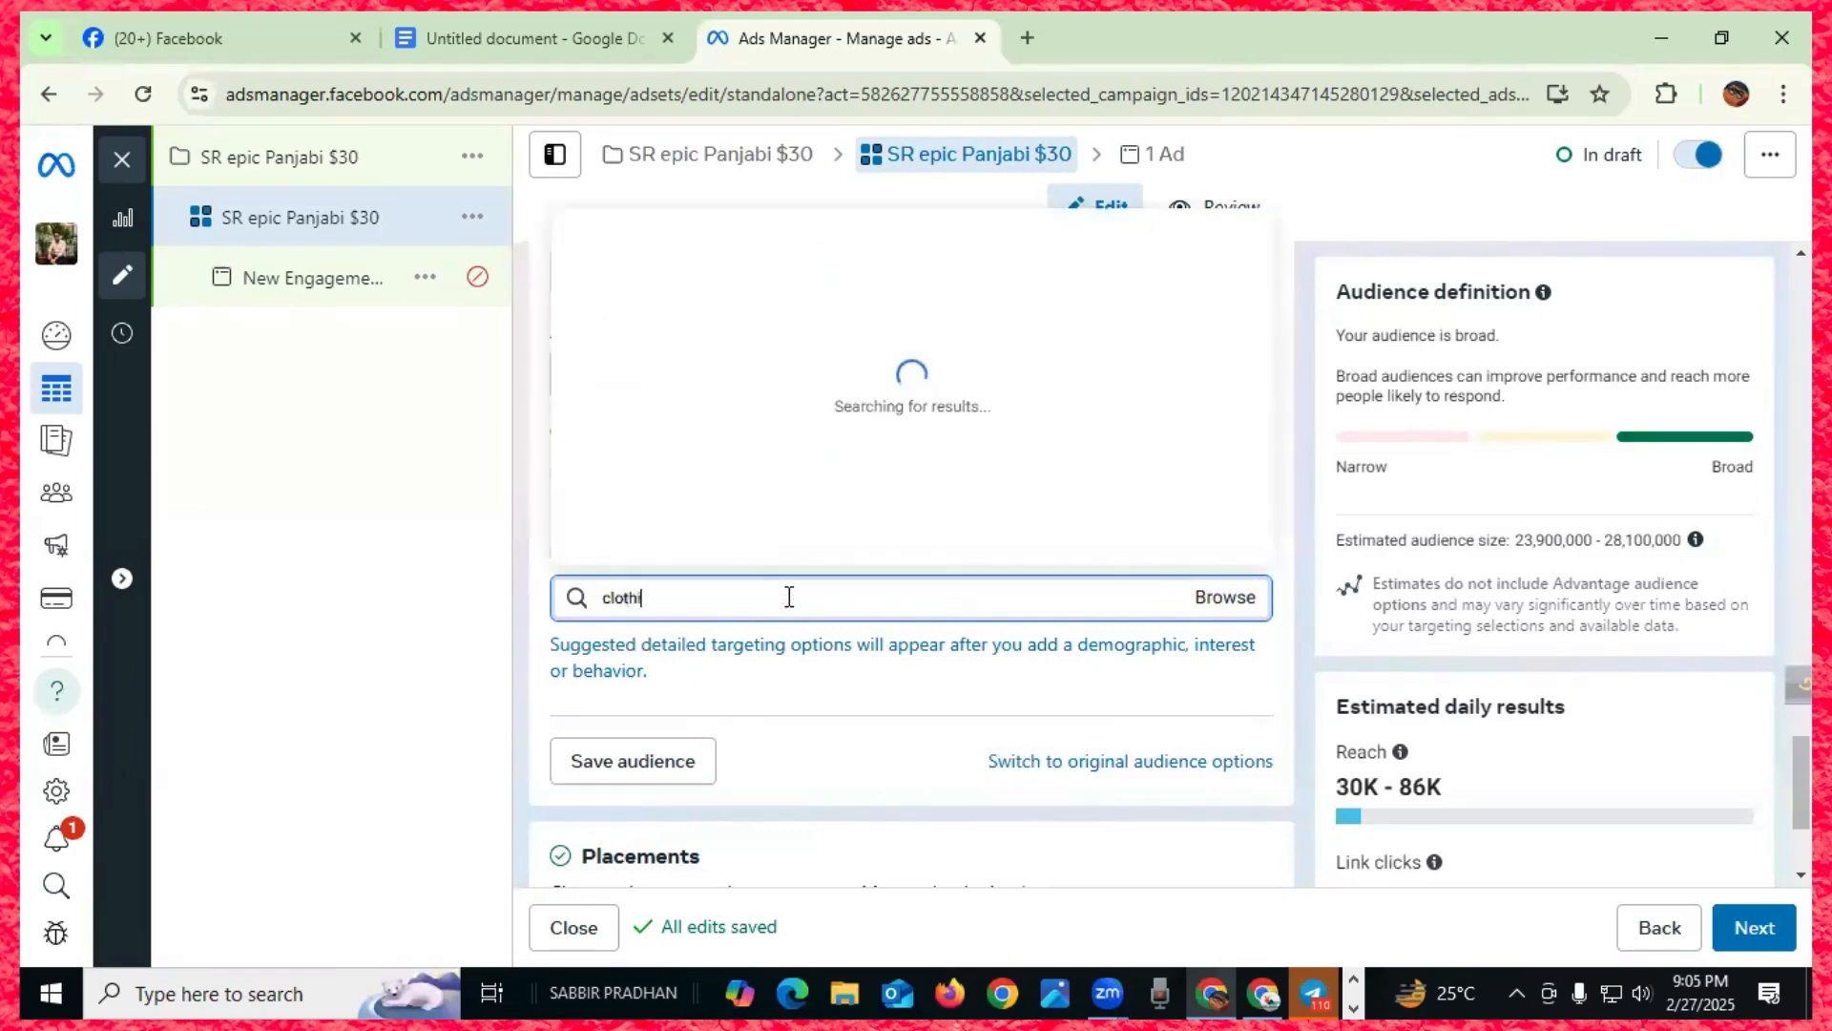
type("ng")
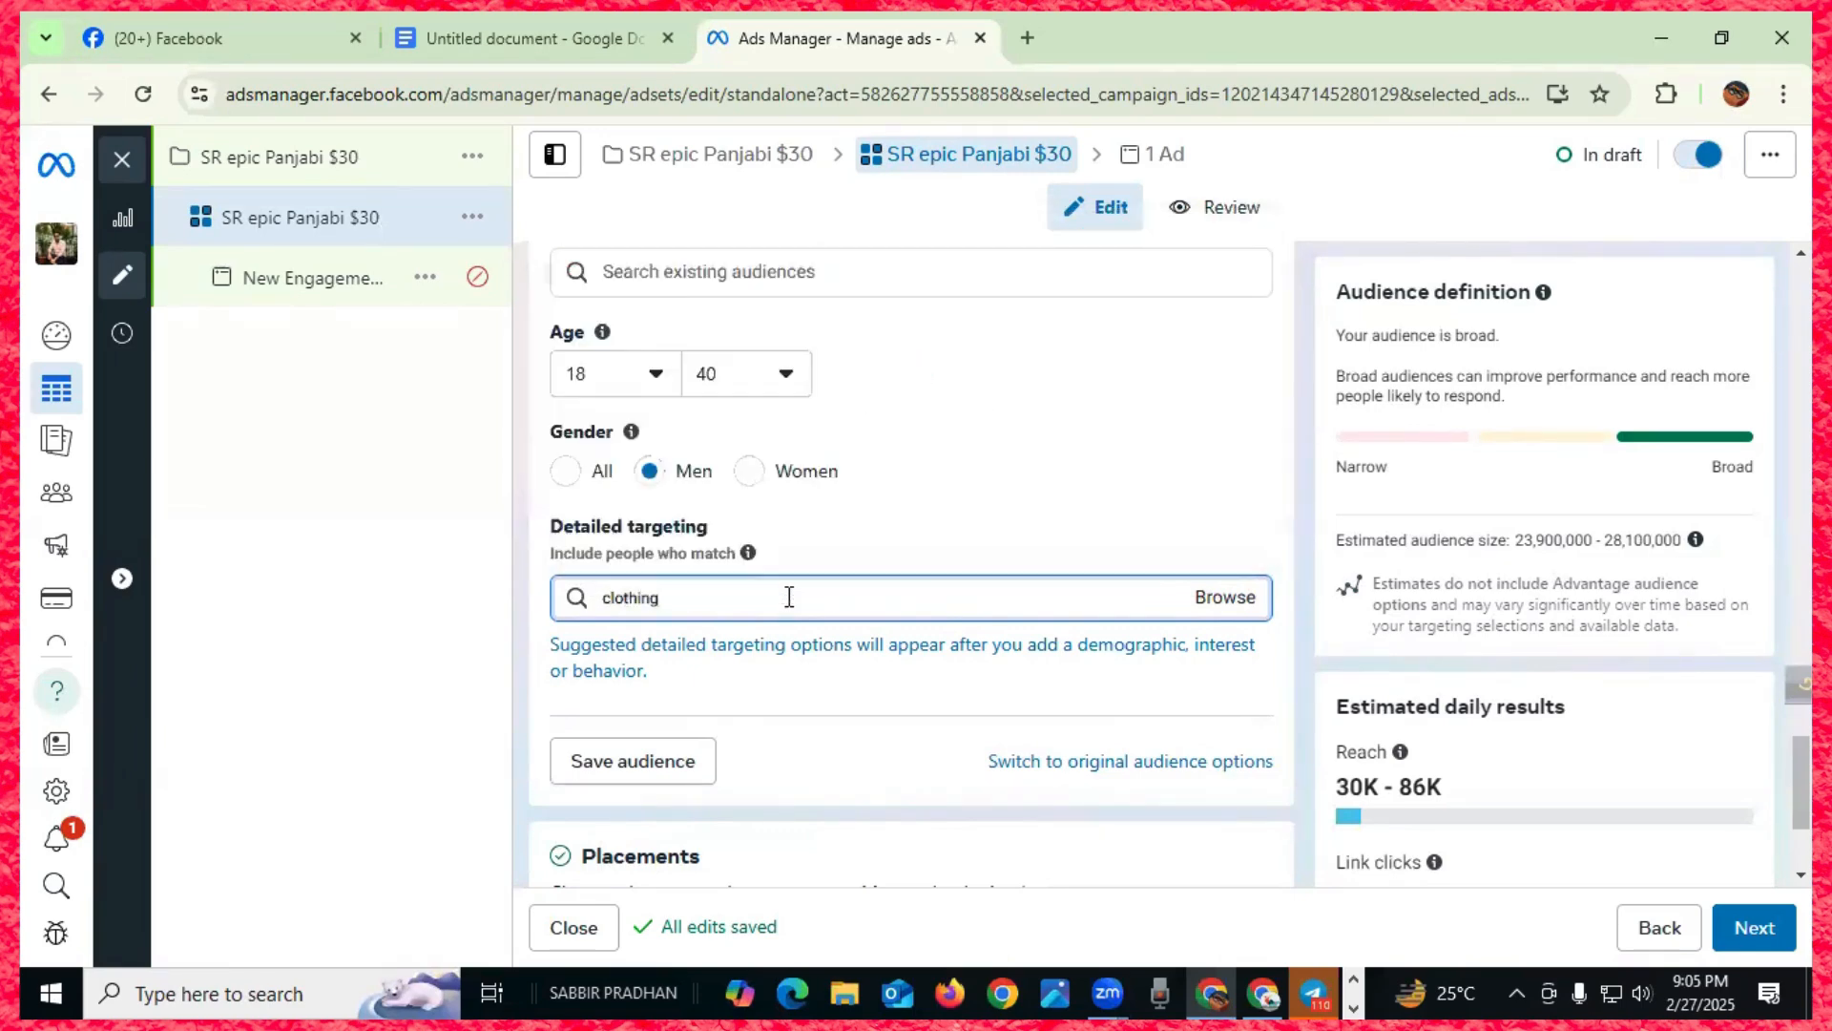
scroll(774, 443, "down", 1)
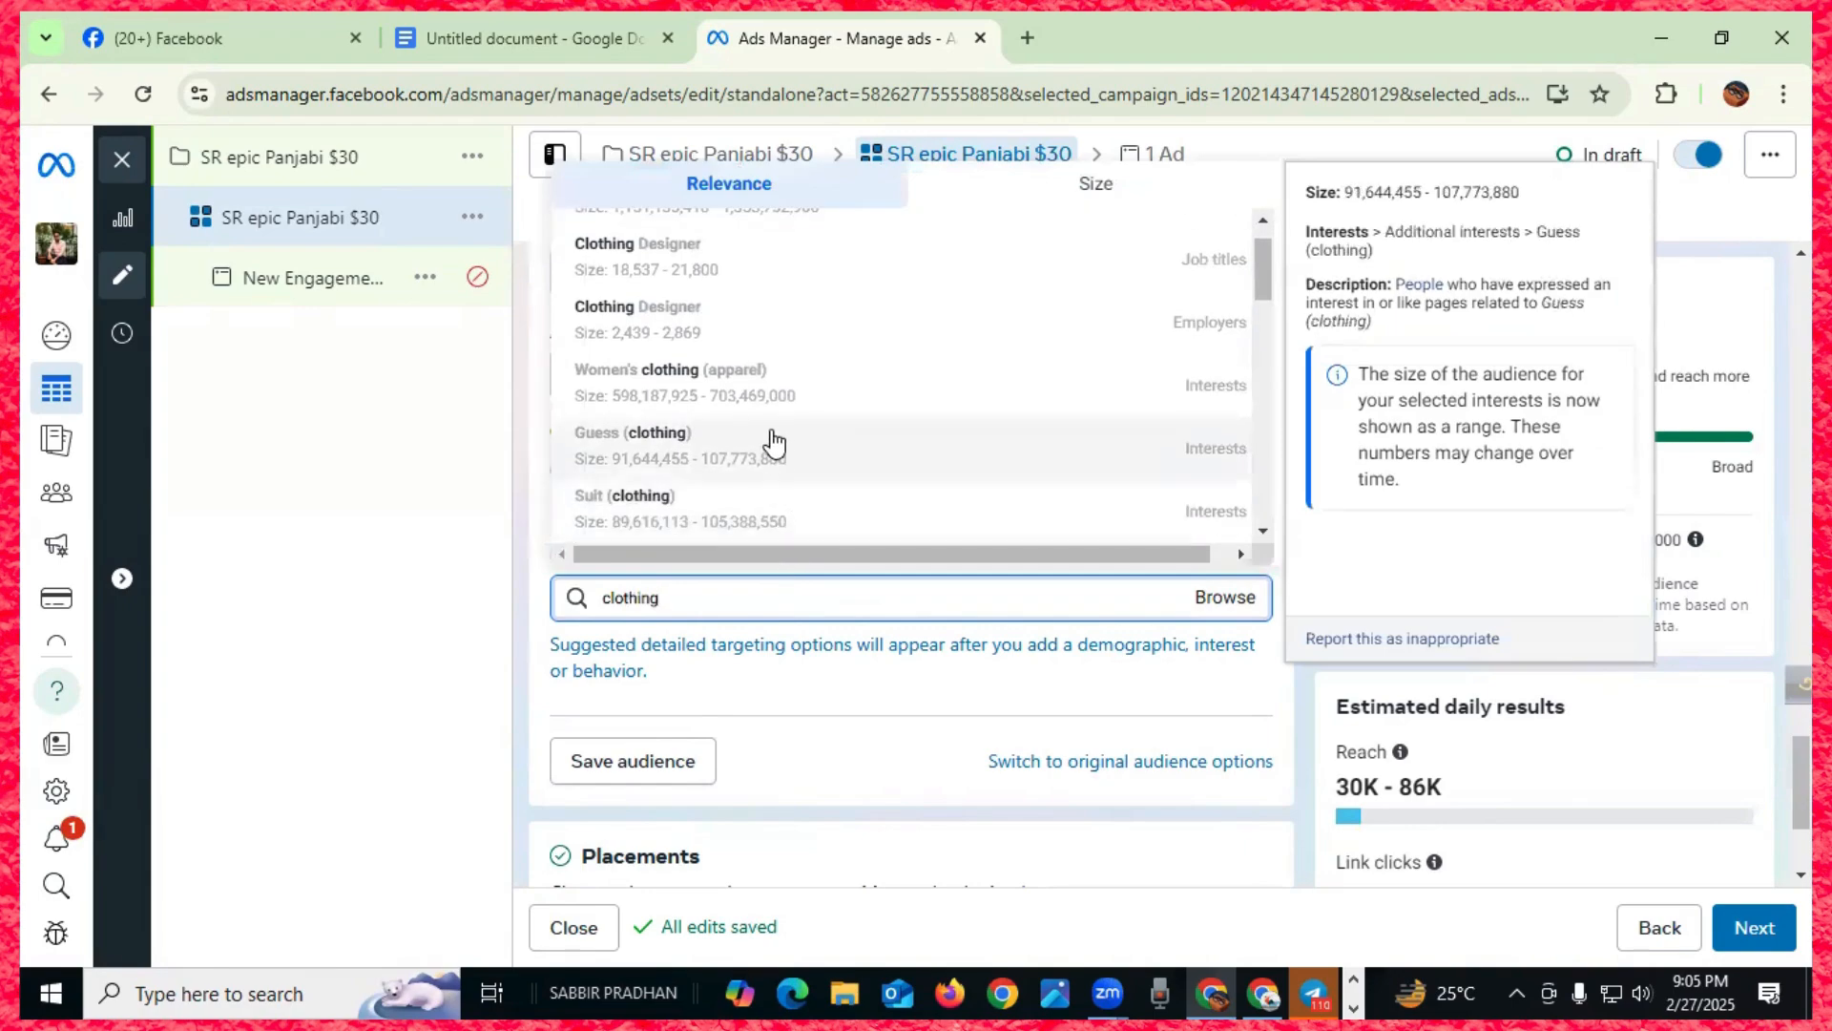
scroll(696, 609, "up", 2)
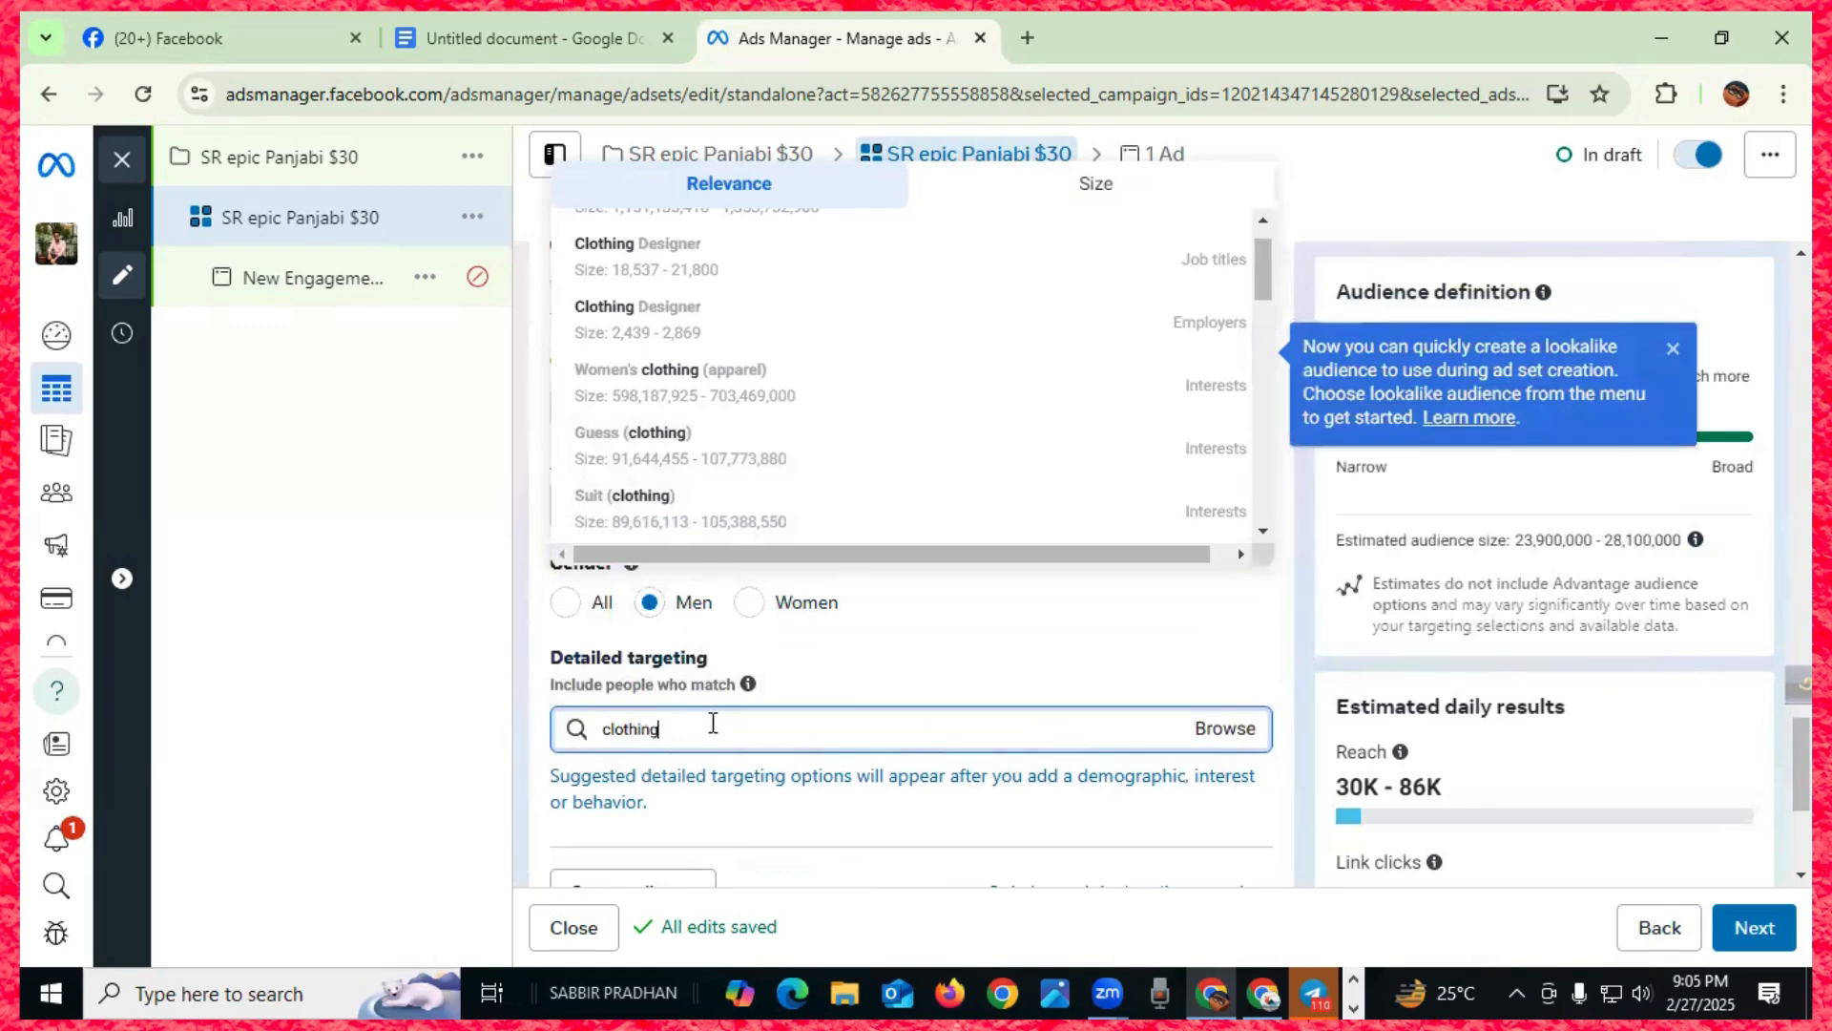
scroll(751, 454, "up", 1)
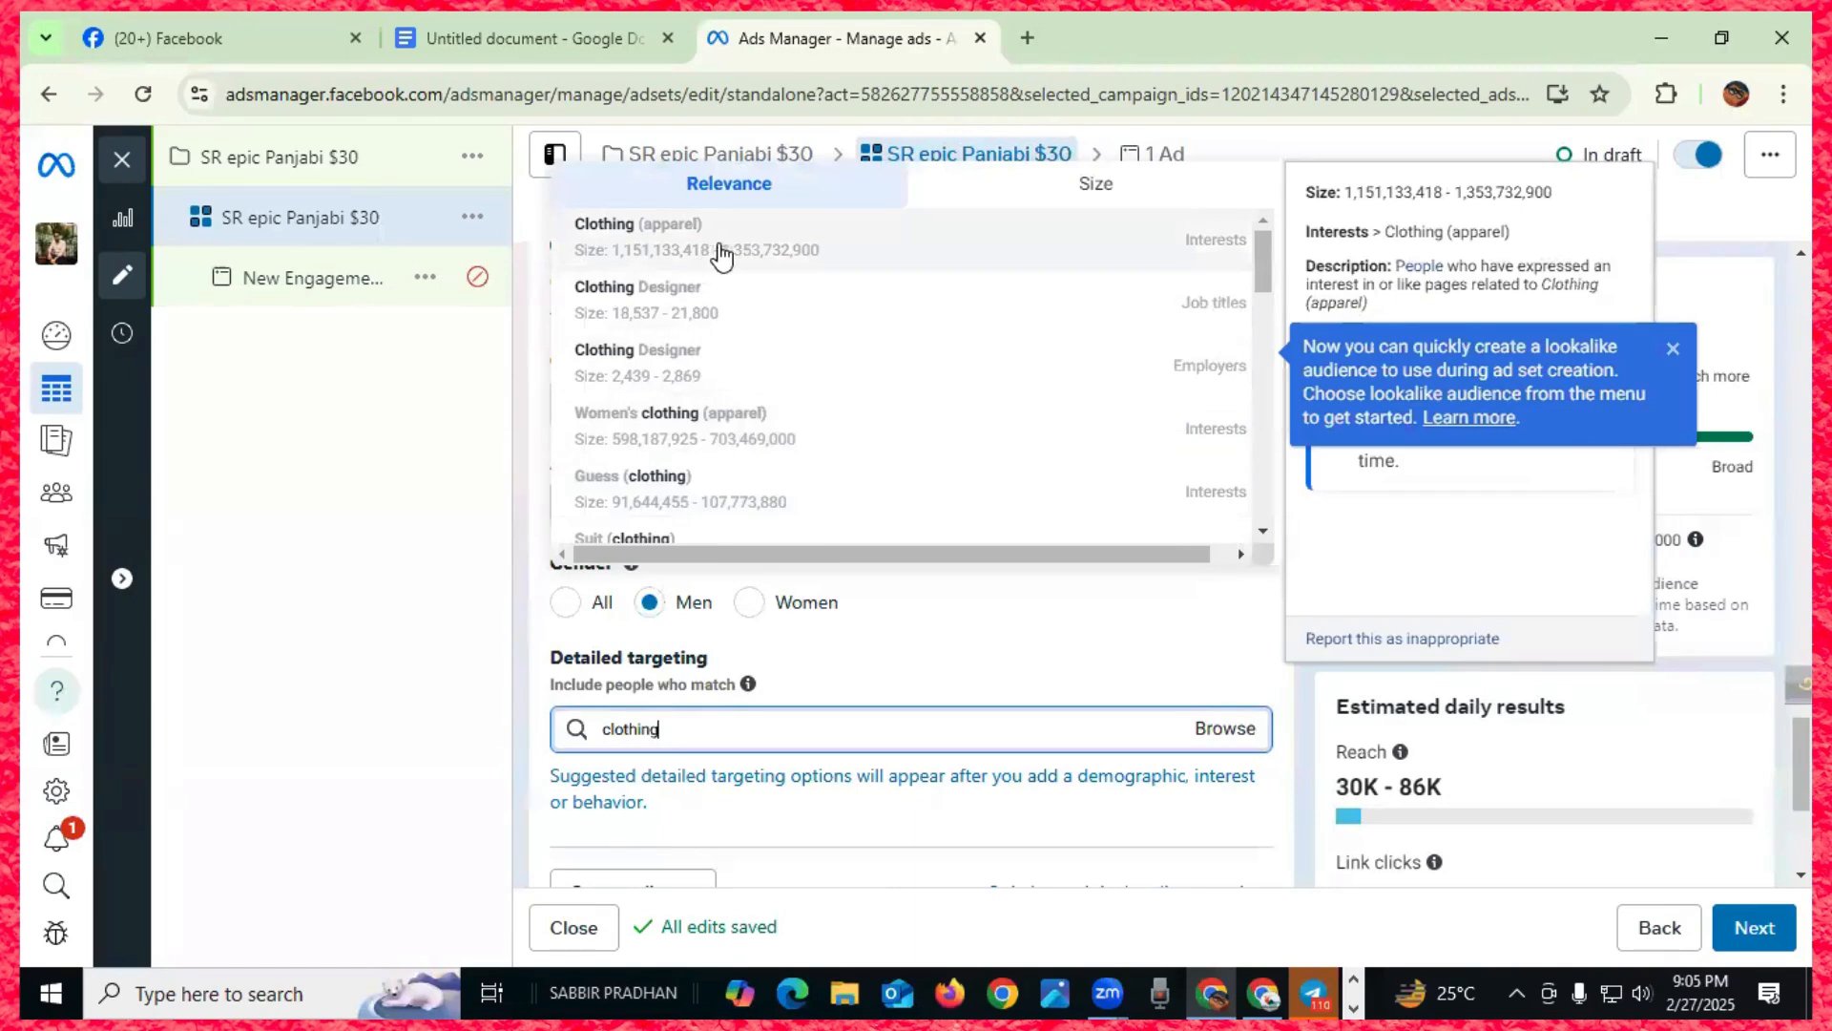
- Add Clothing (apparel) and Men's clothing (apparel) to the detailed targeting
left_click(1180, 246)
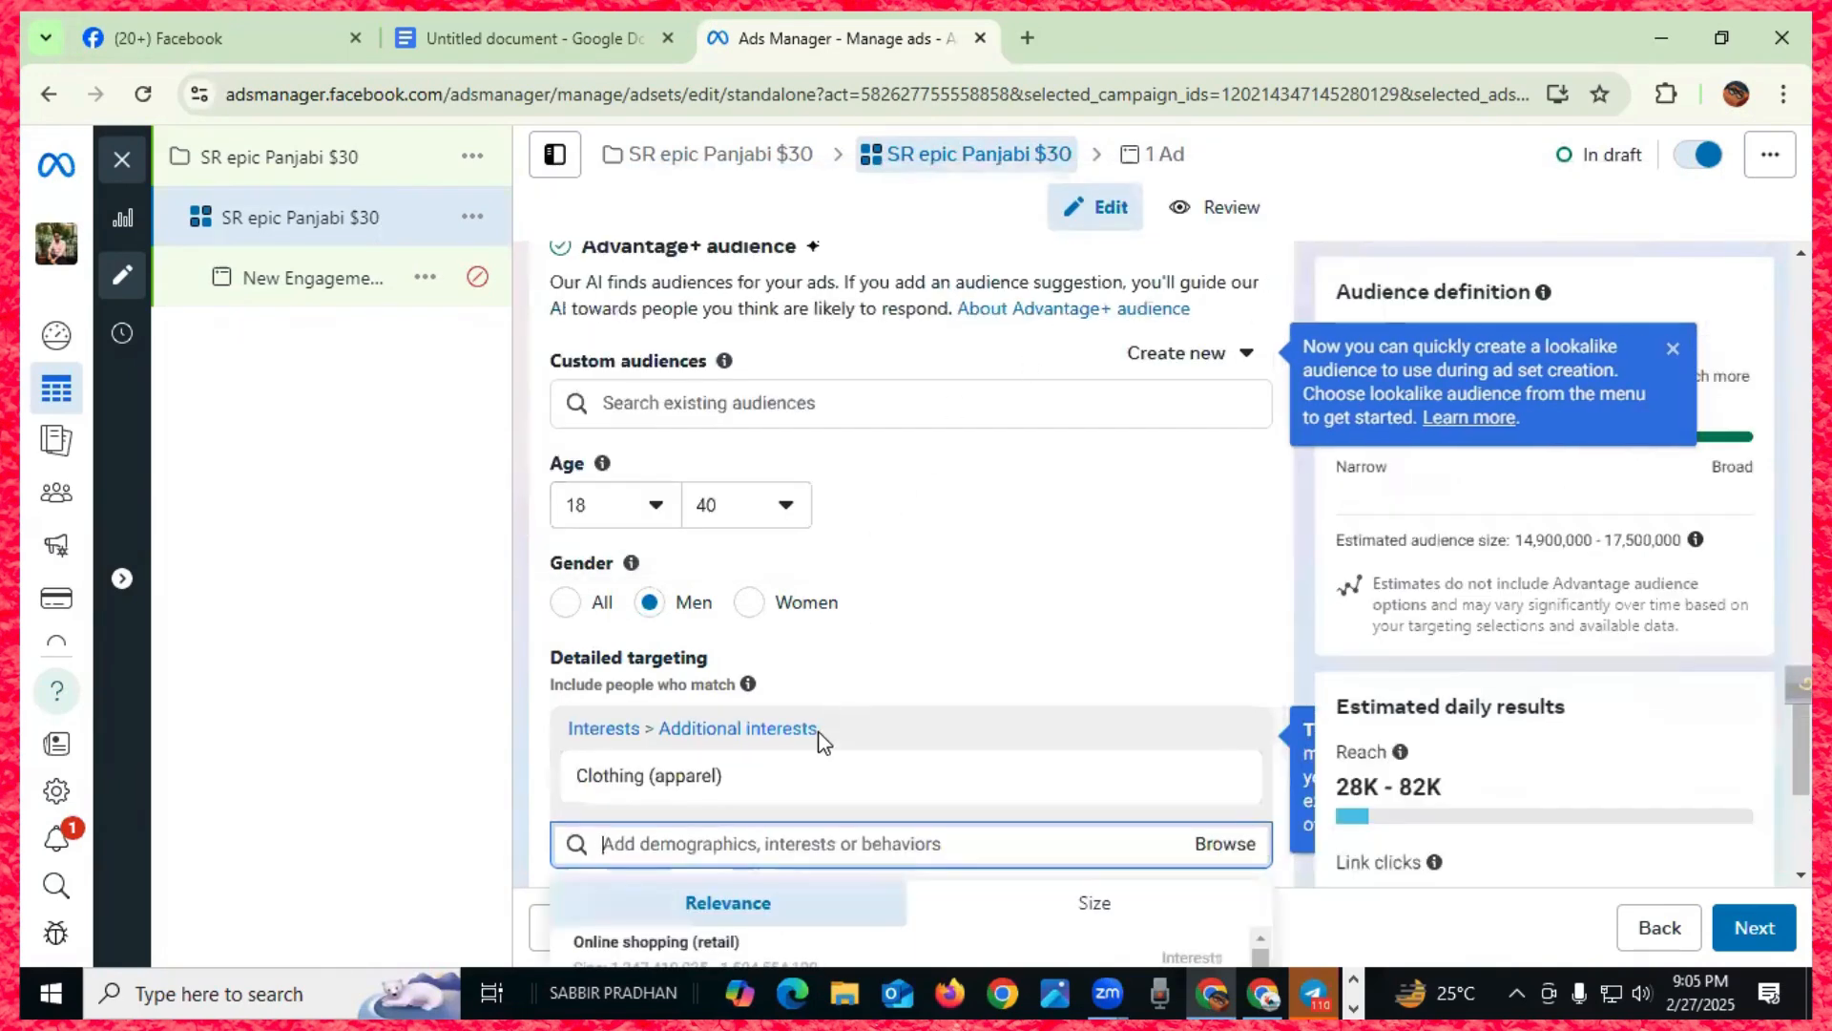
mouse_move(701, 798)
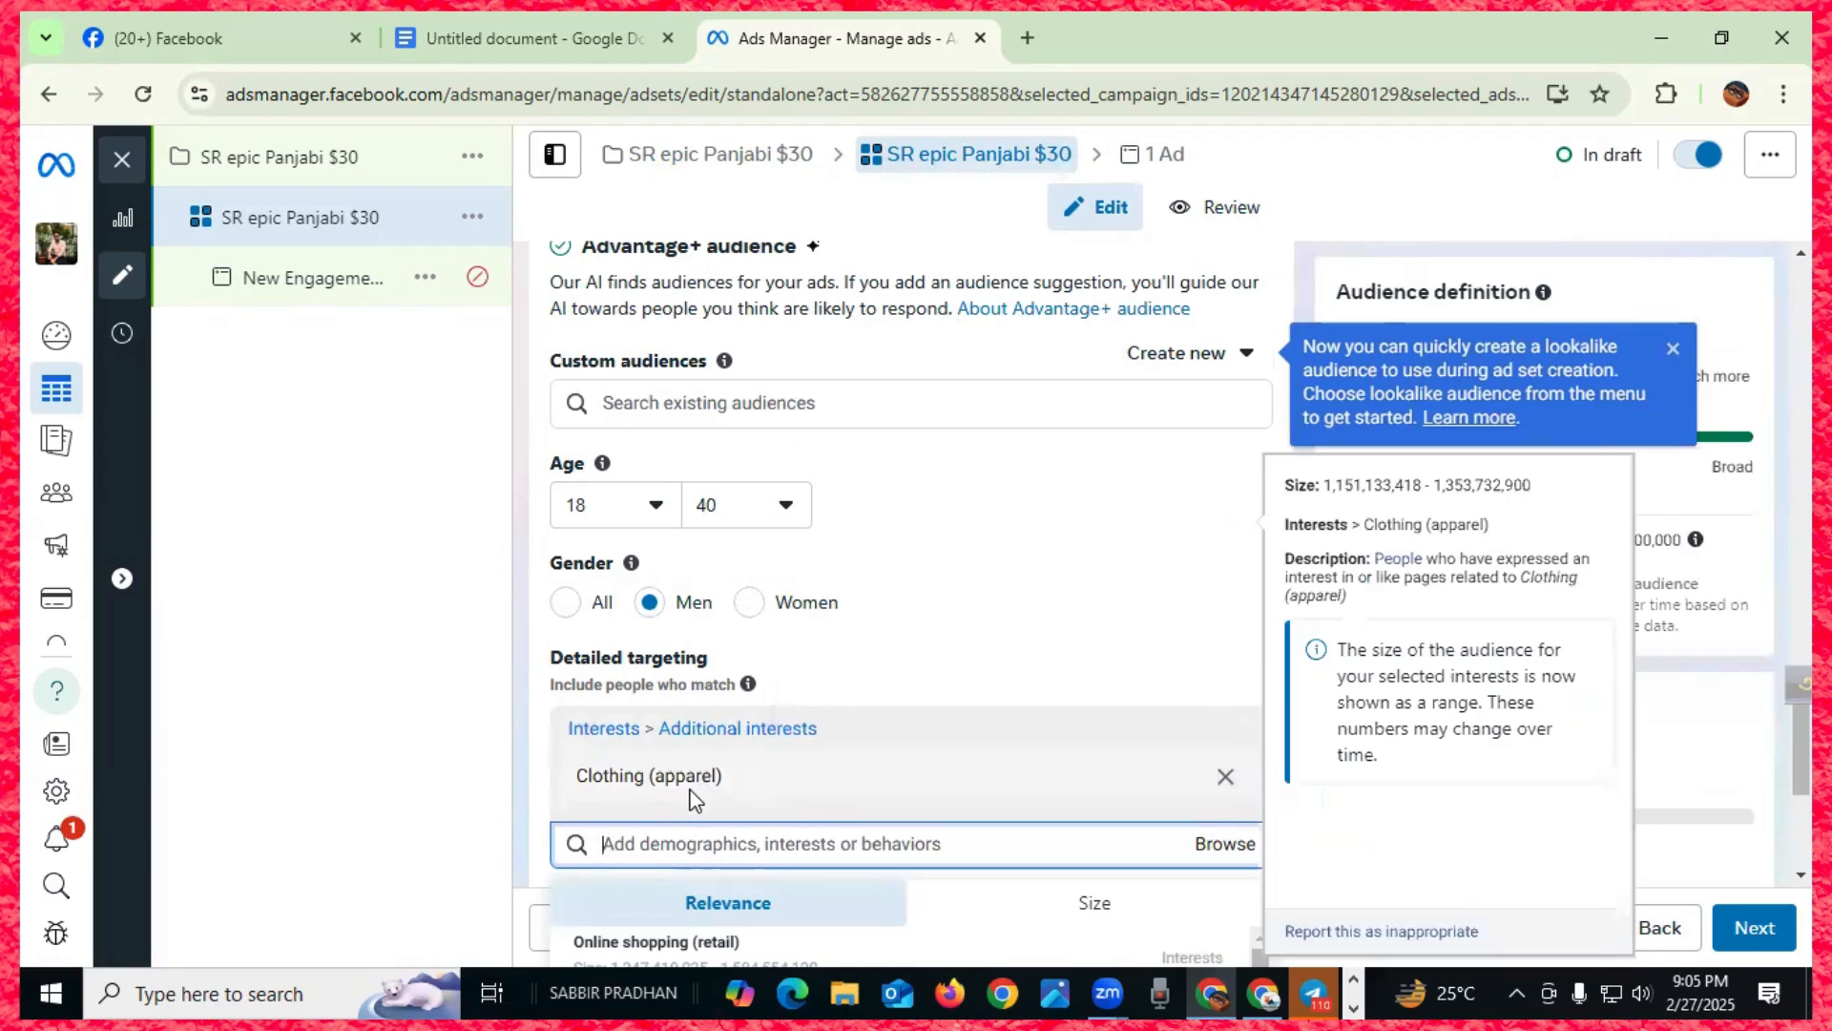
scroll(695, 799, "down", 1)
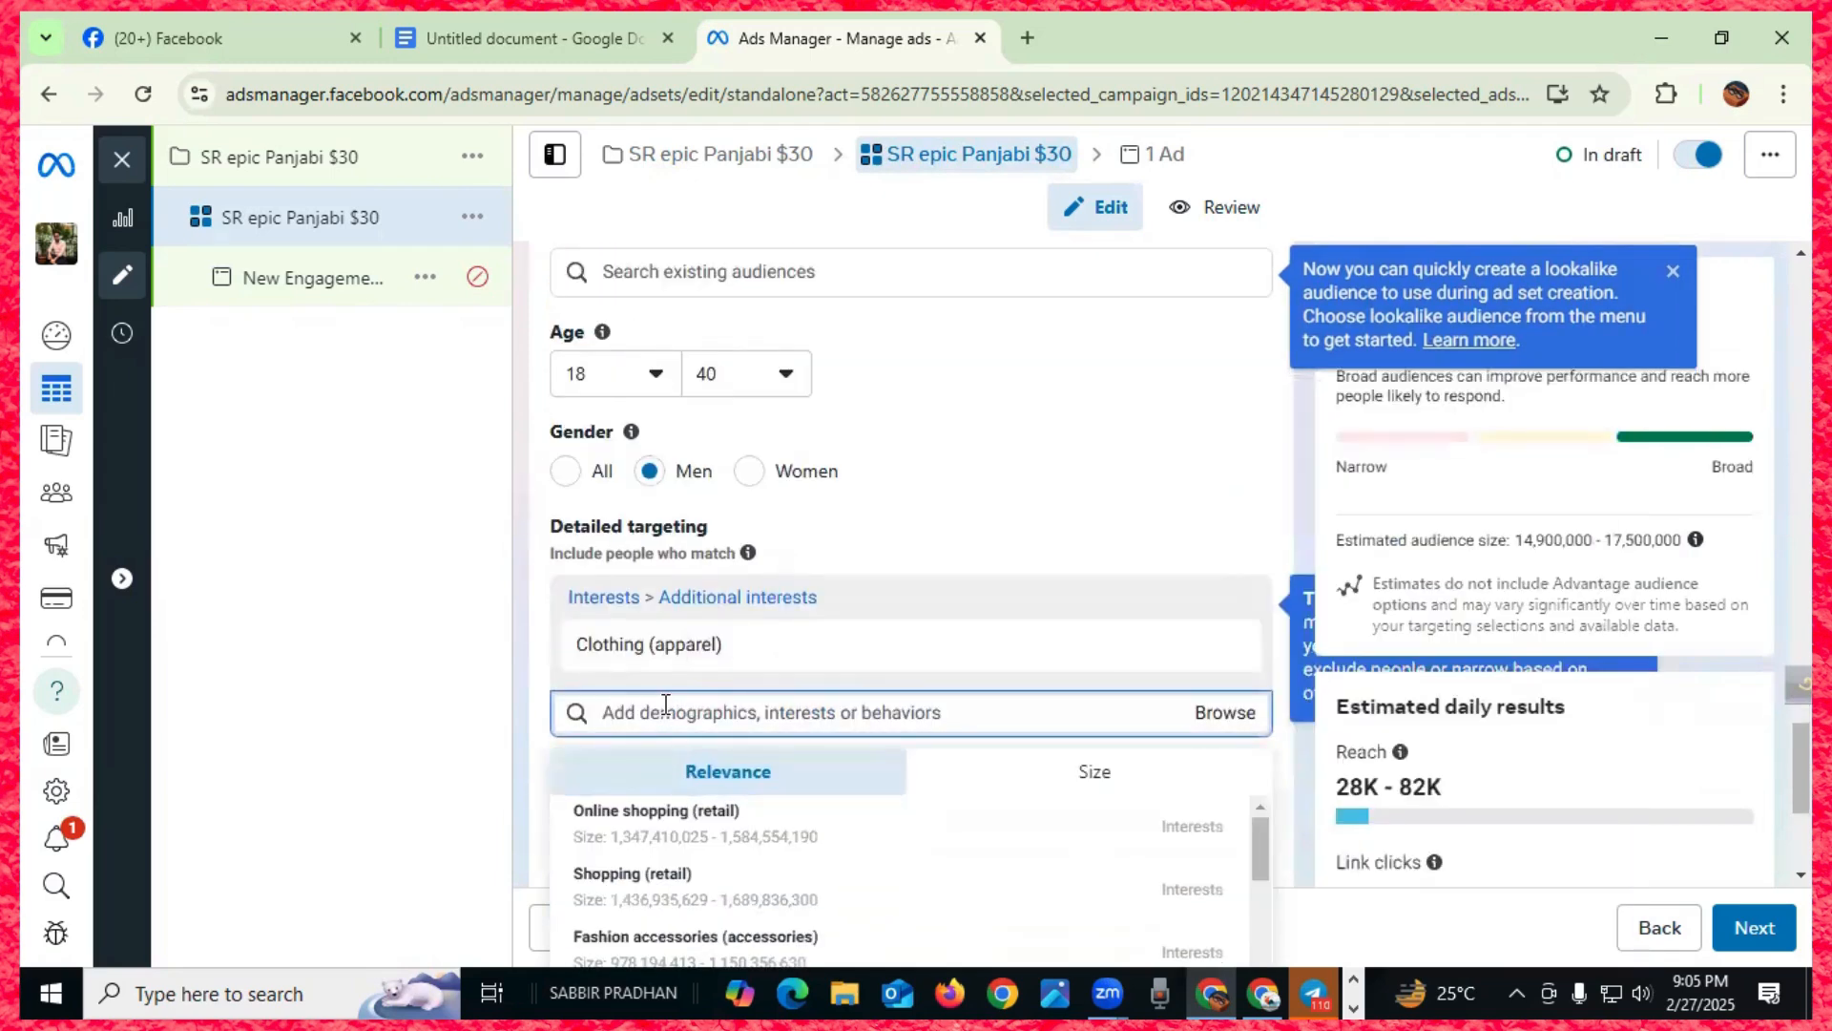
type("cl")
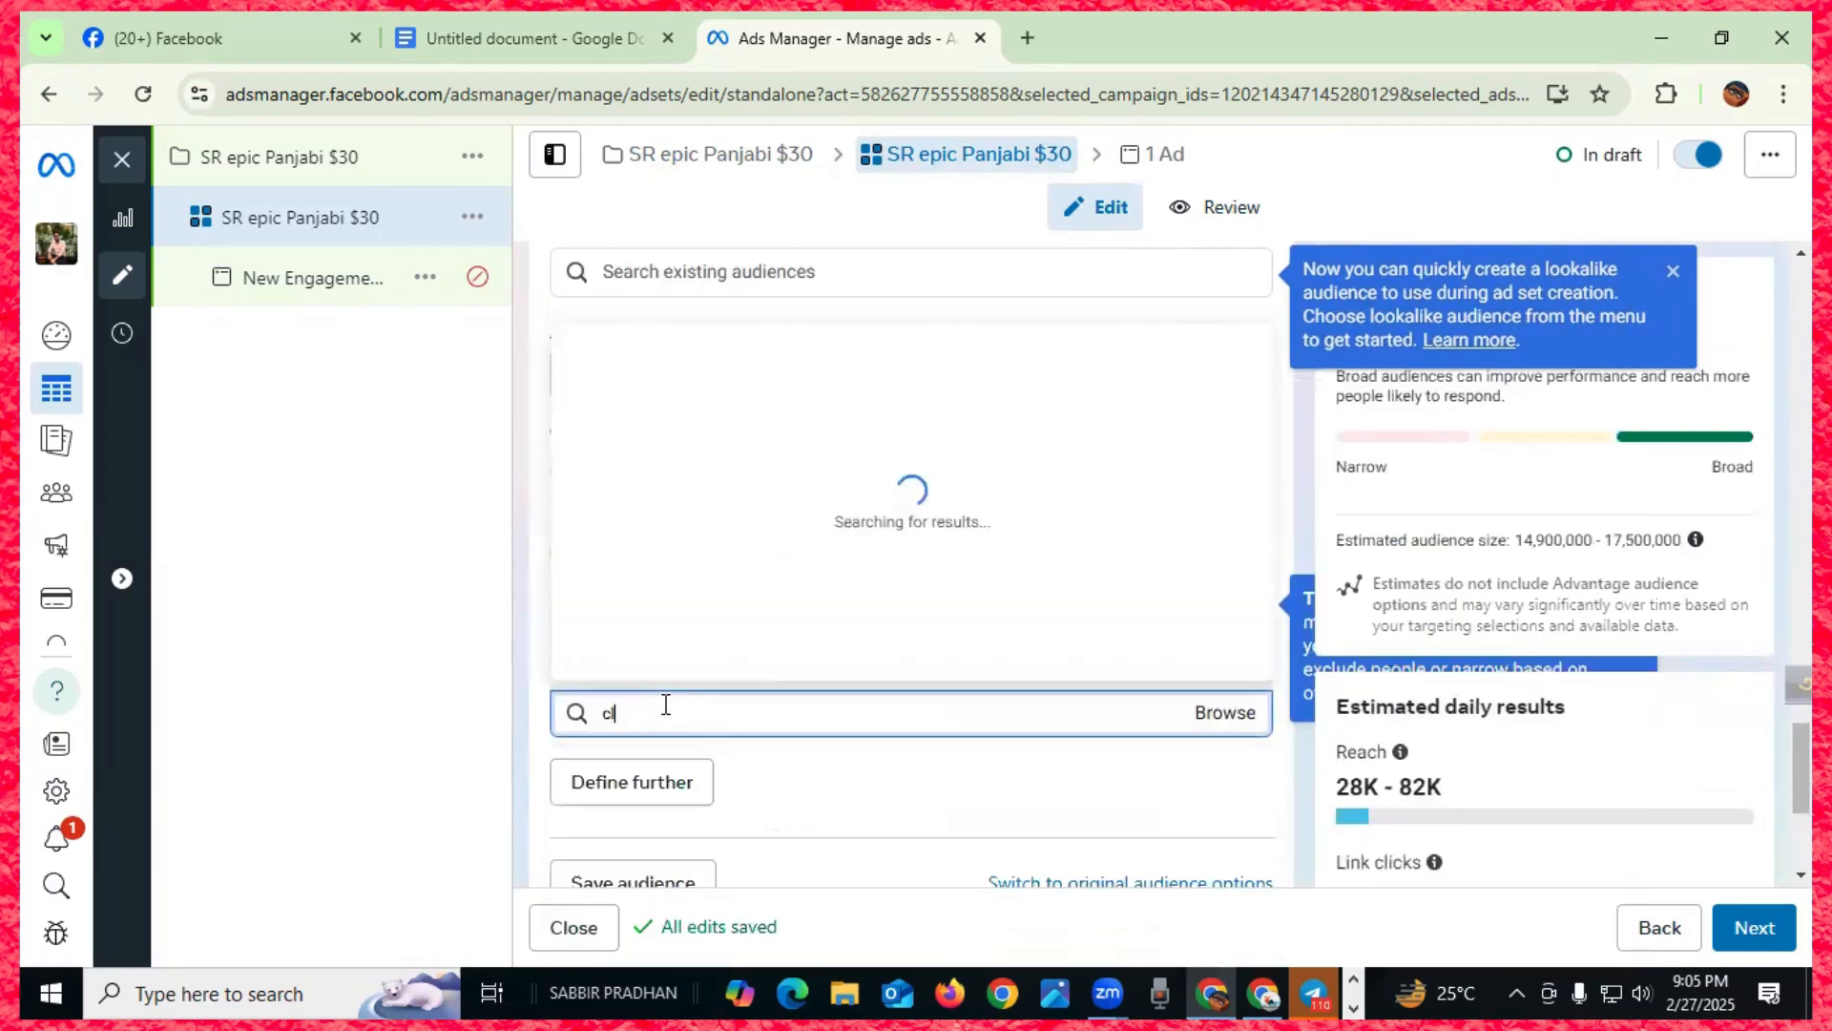
type("othing")
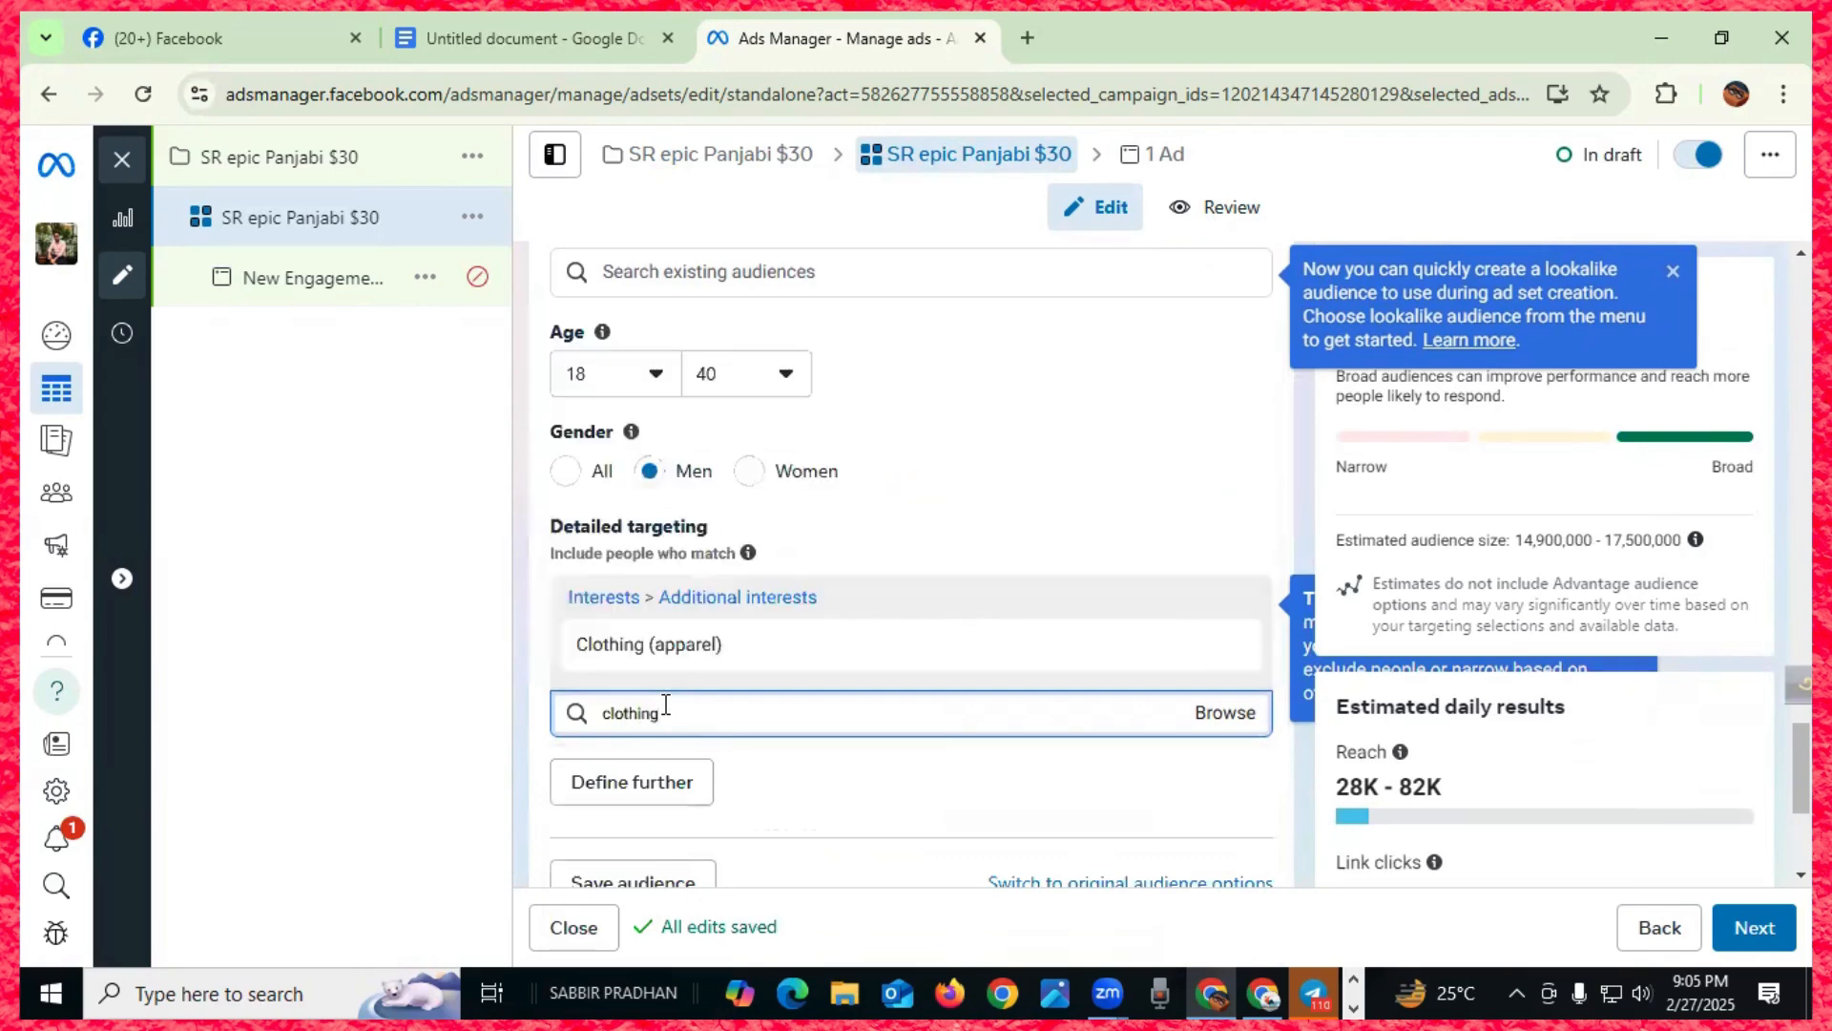
scroll(667, 569, "down", 1)
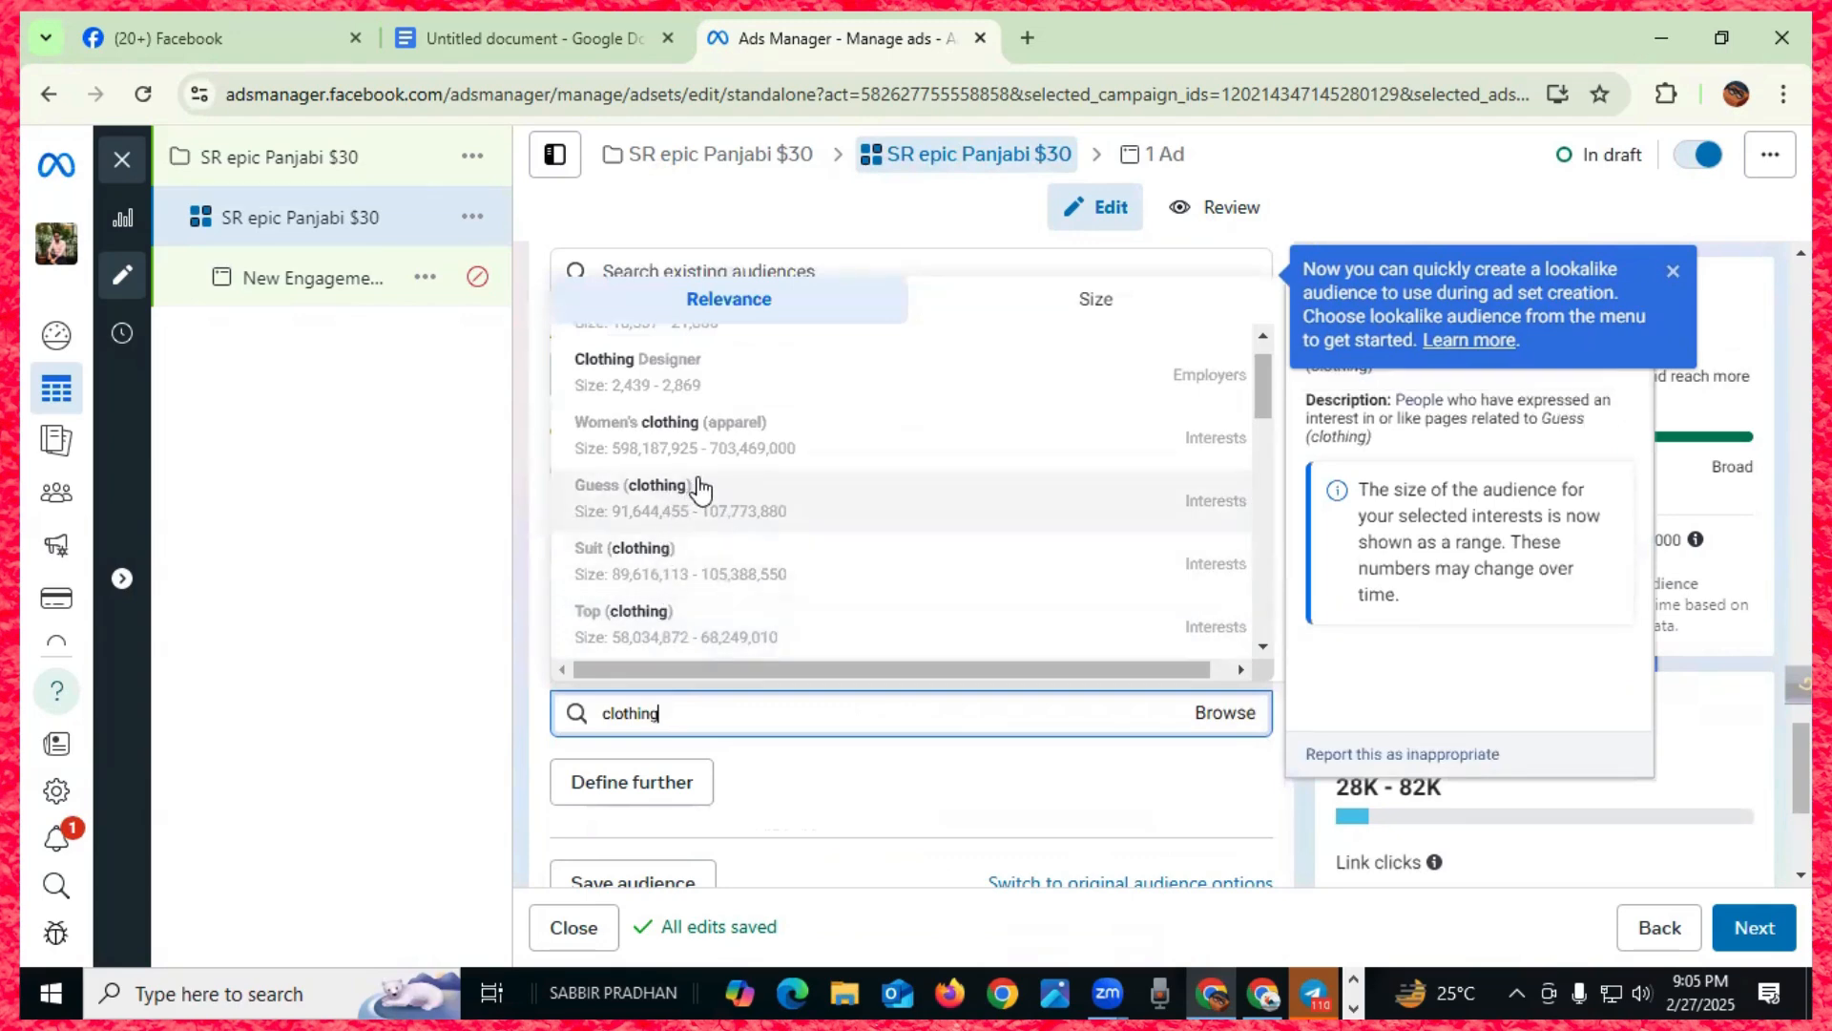
scroll(697, 490, "up", 1)
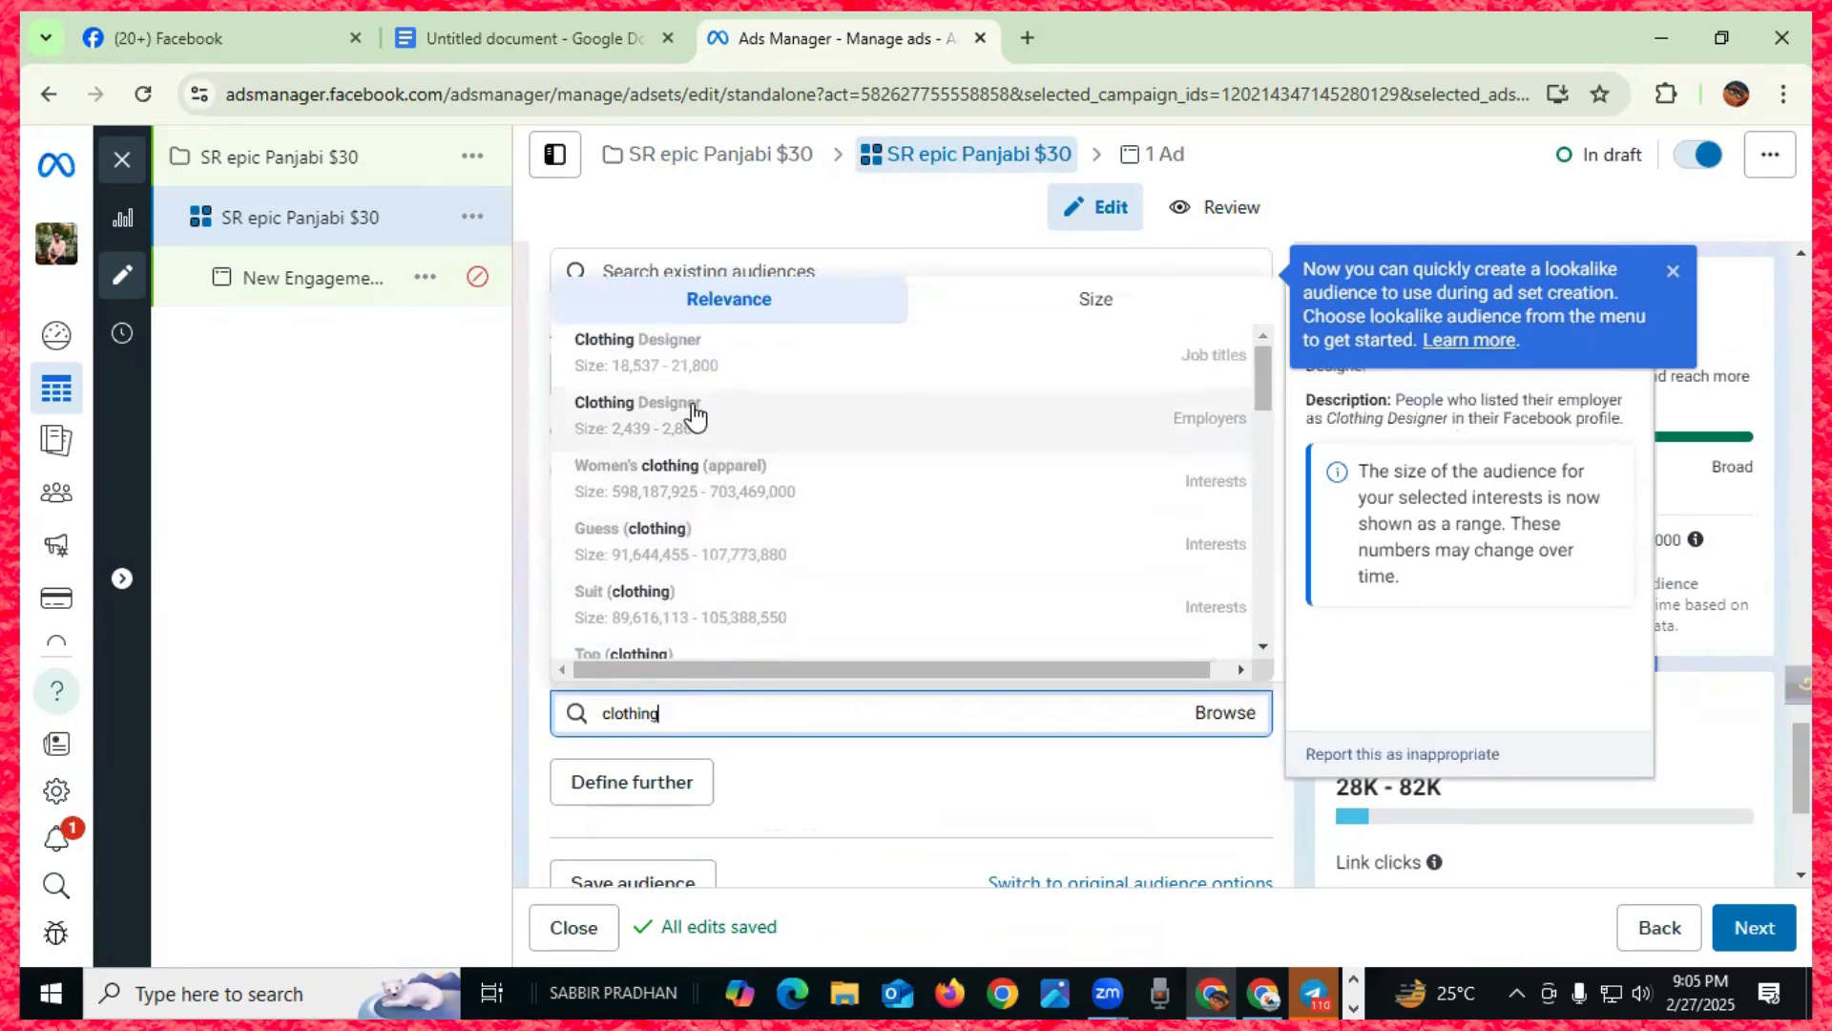
scroll(694, 415, "down", 10)
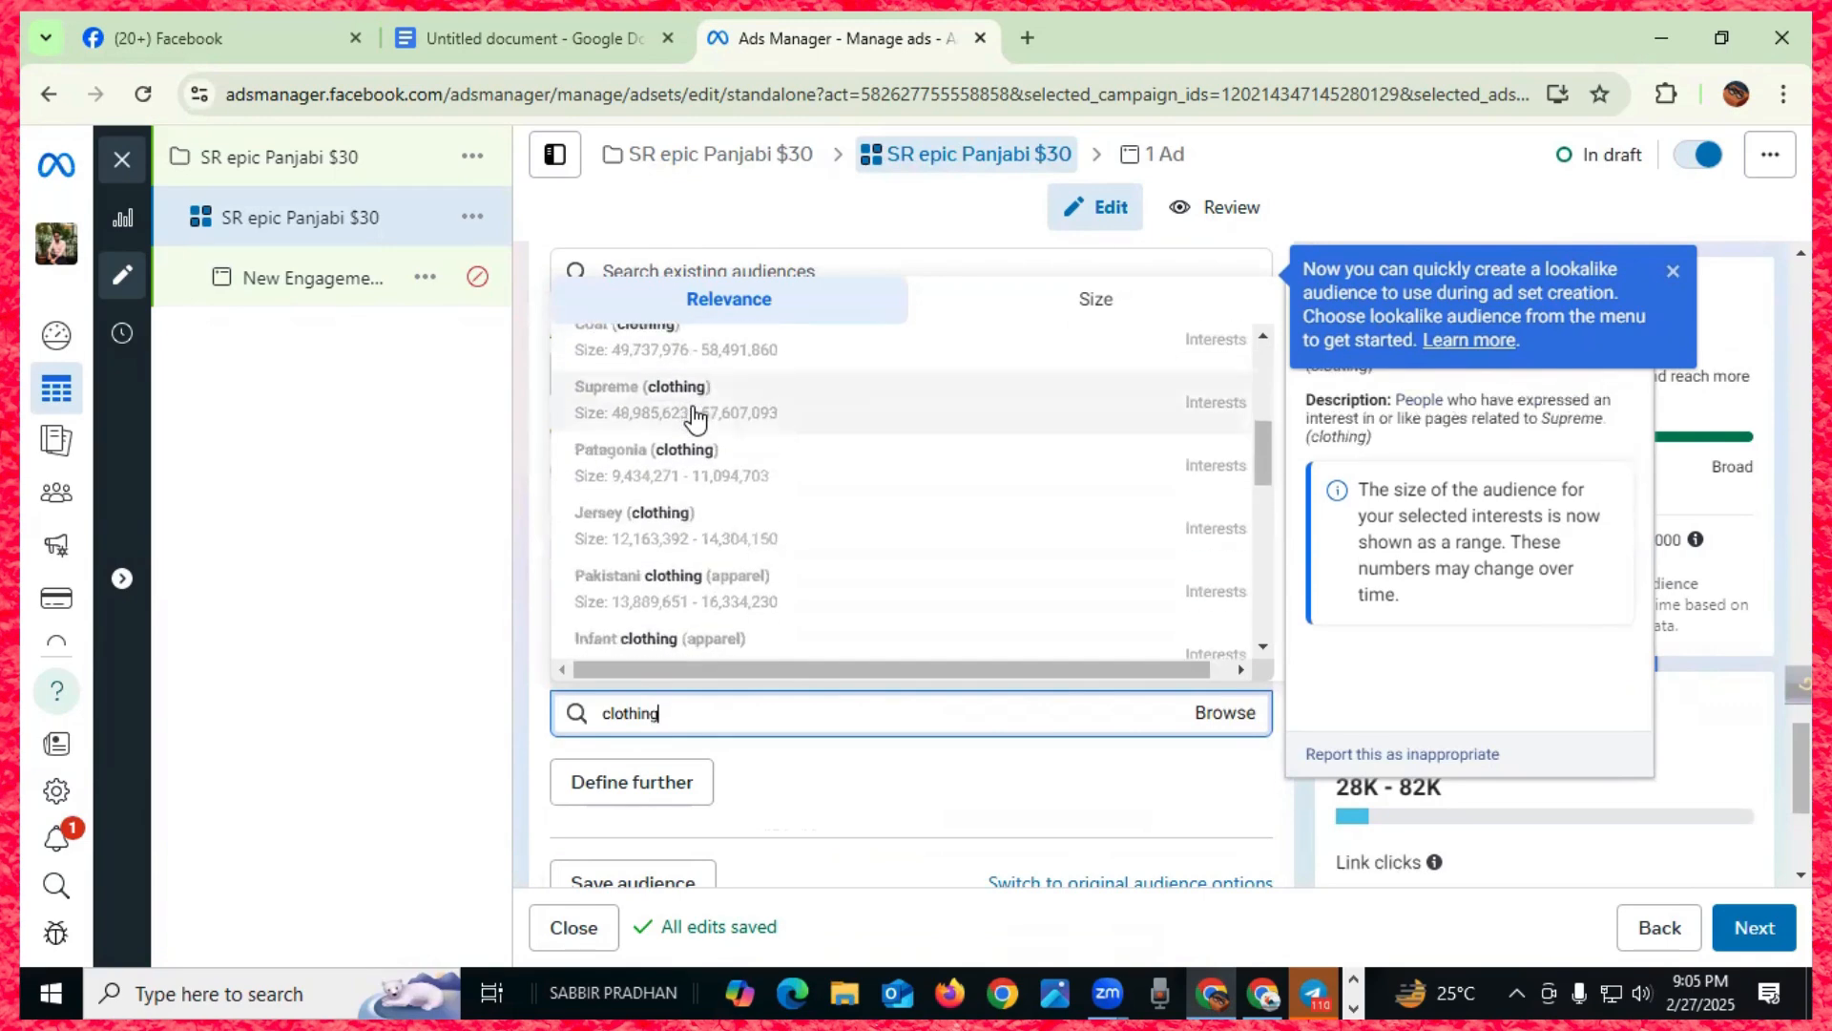
scroll(699, 448, "down", 3)
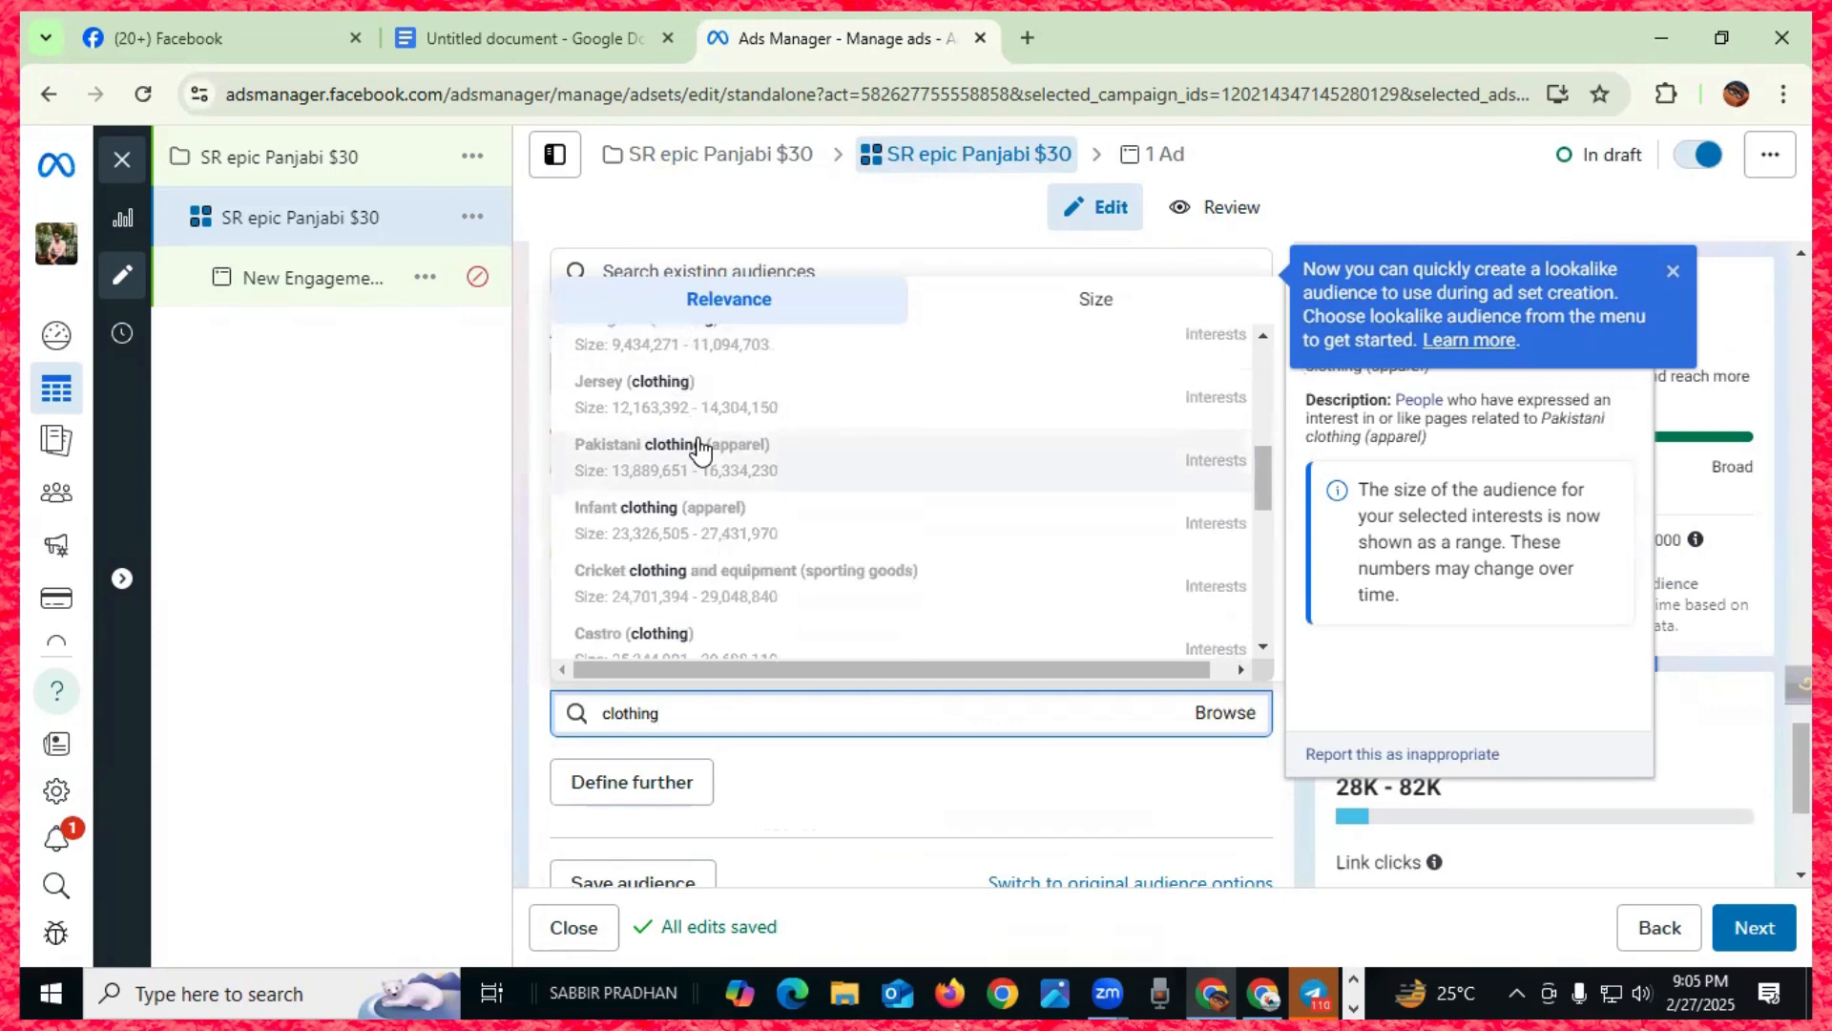
scroll(702, 458, "down", 3)
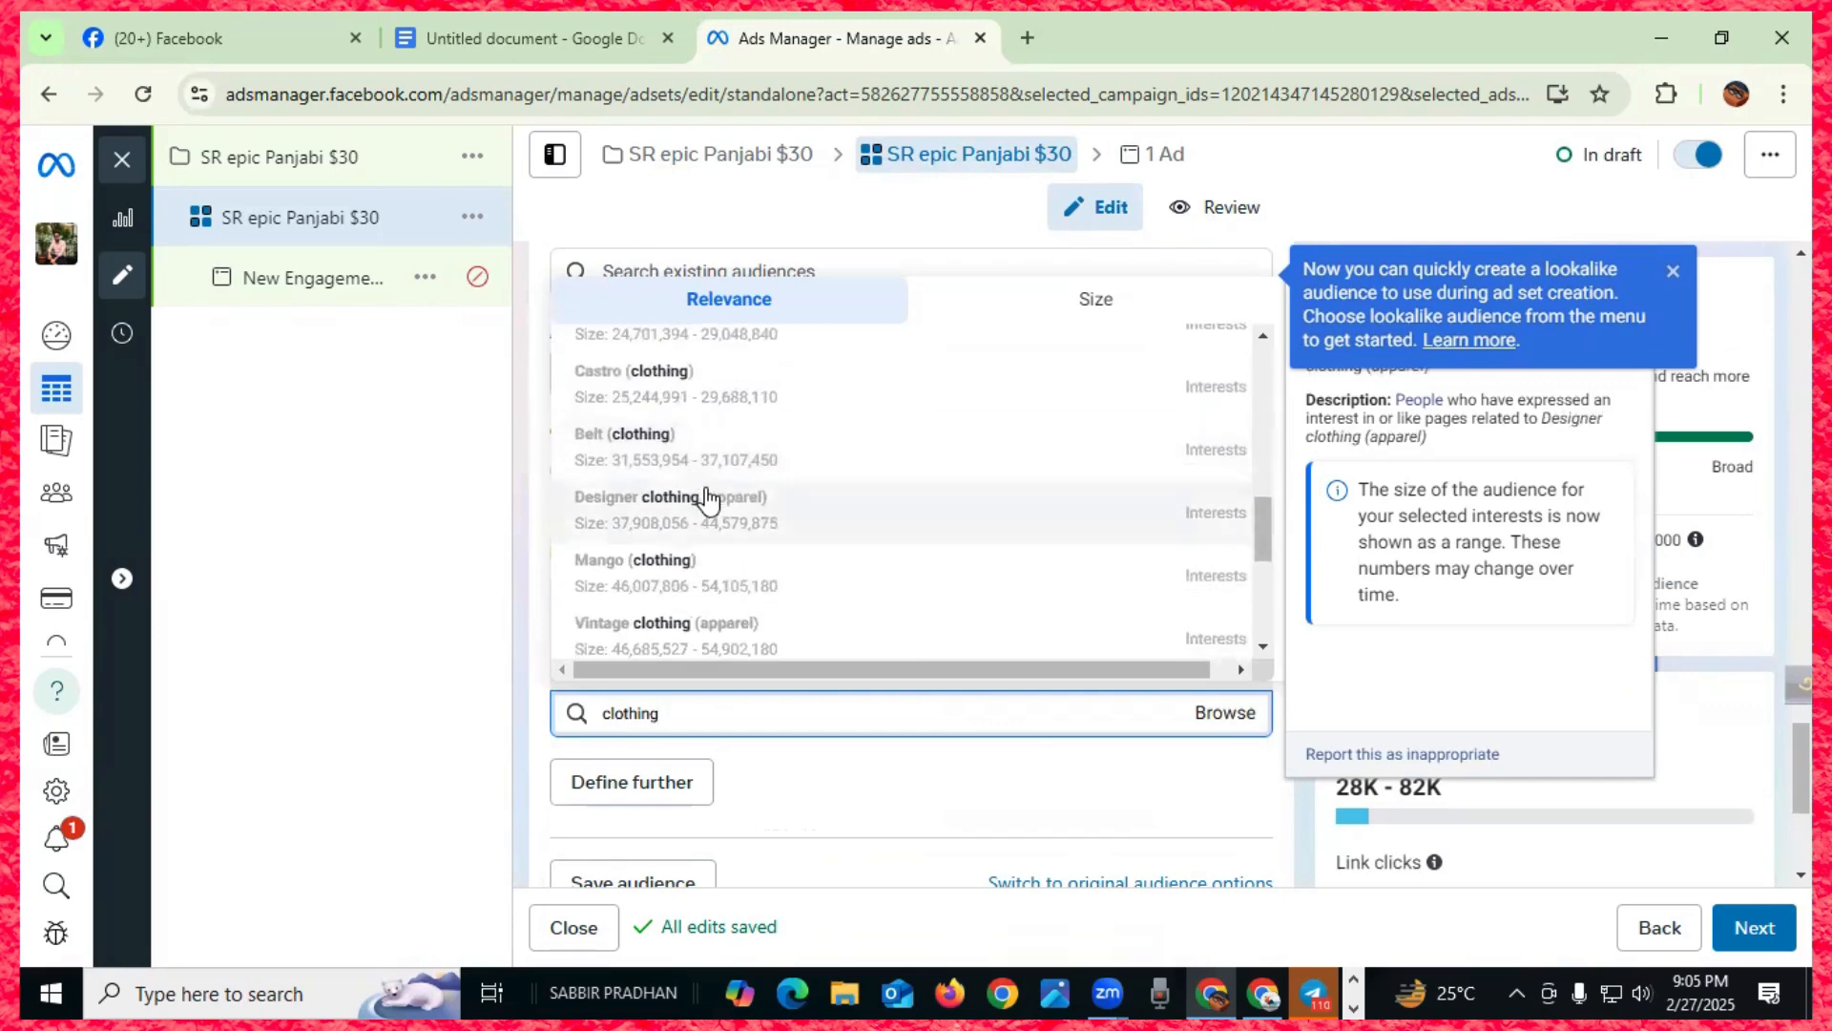
scroll(703, 495, "down", 2)
scroll(705, 501, "down", 2)
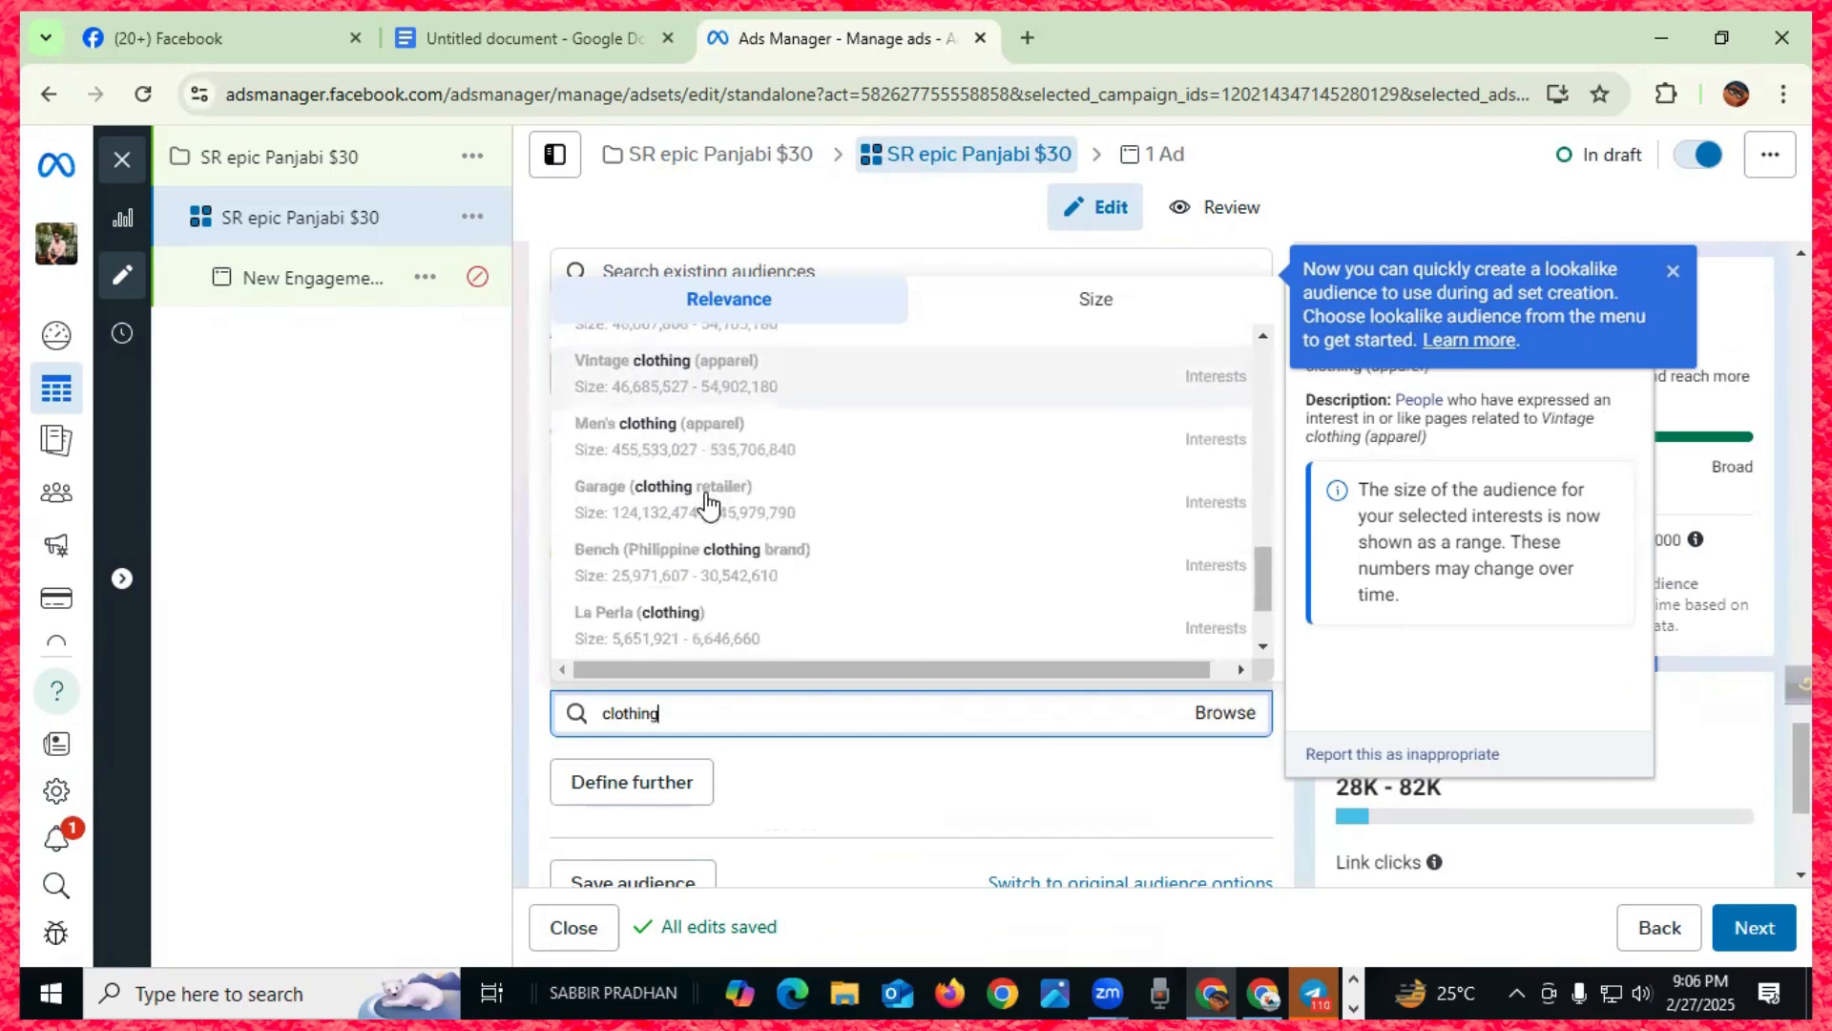
left_click(692, 441)
- Add the Engaged Shoppers behaviour to the targeting
scroll(756, 649, "down", 1)
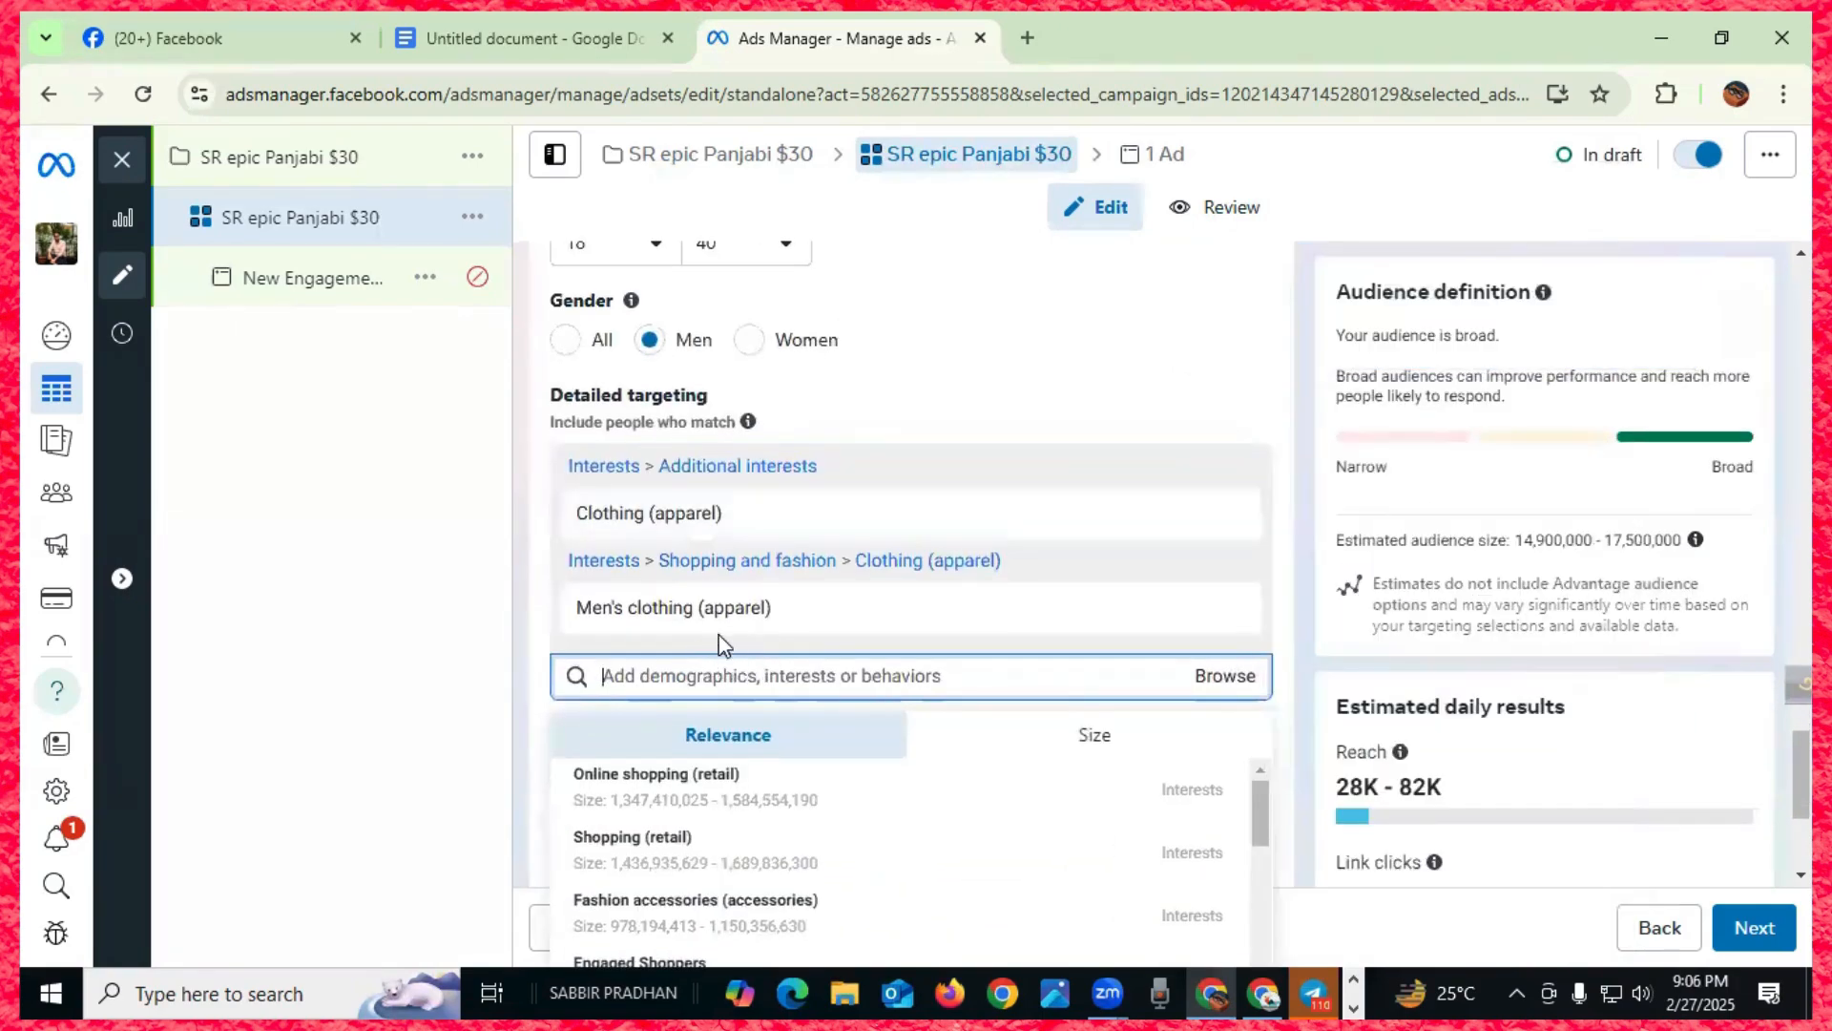
mouse_move(741, 618)
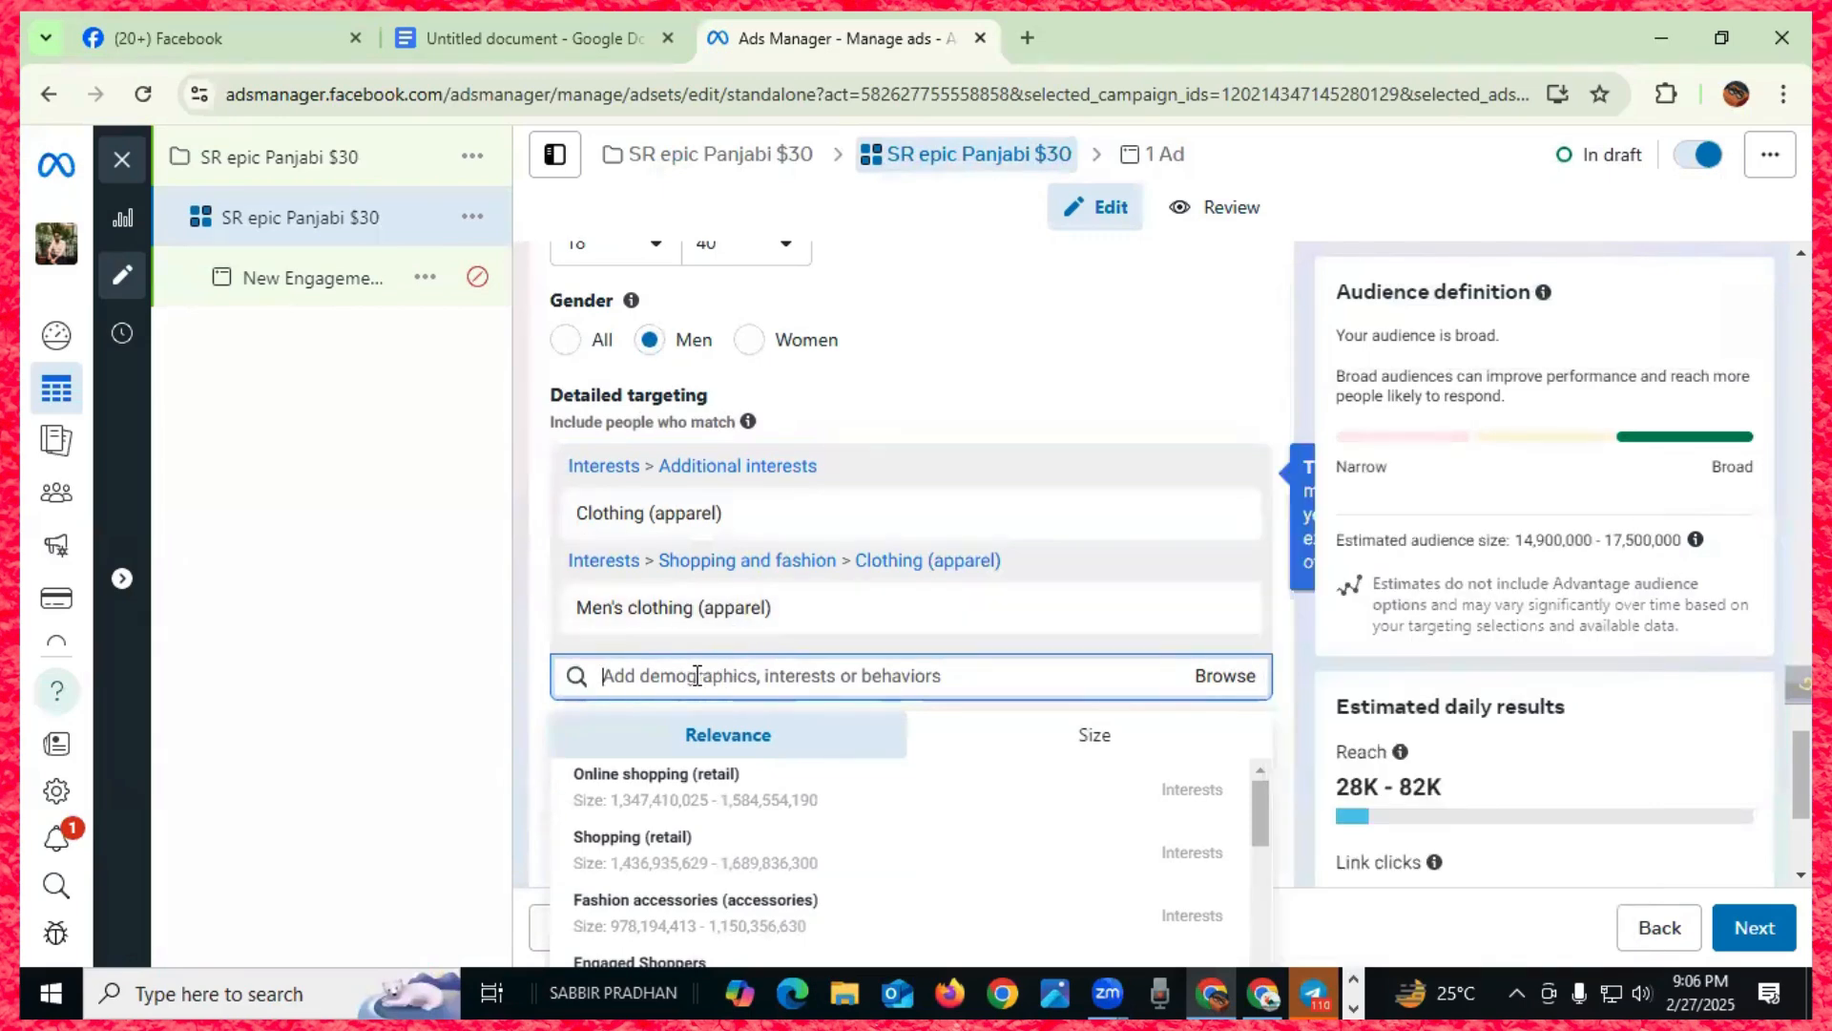
scroll(694, 801, "down", 3)
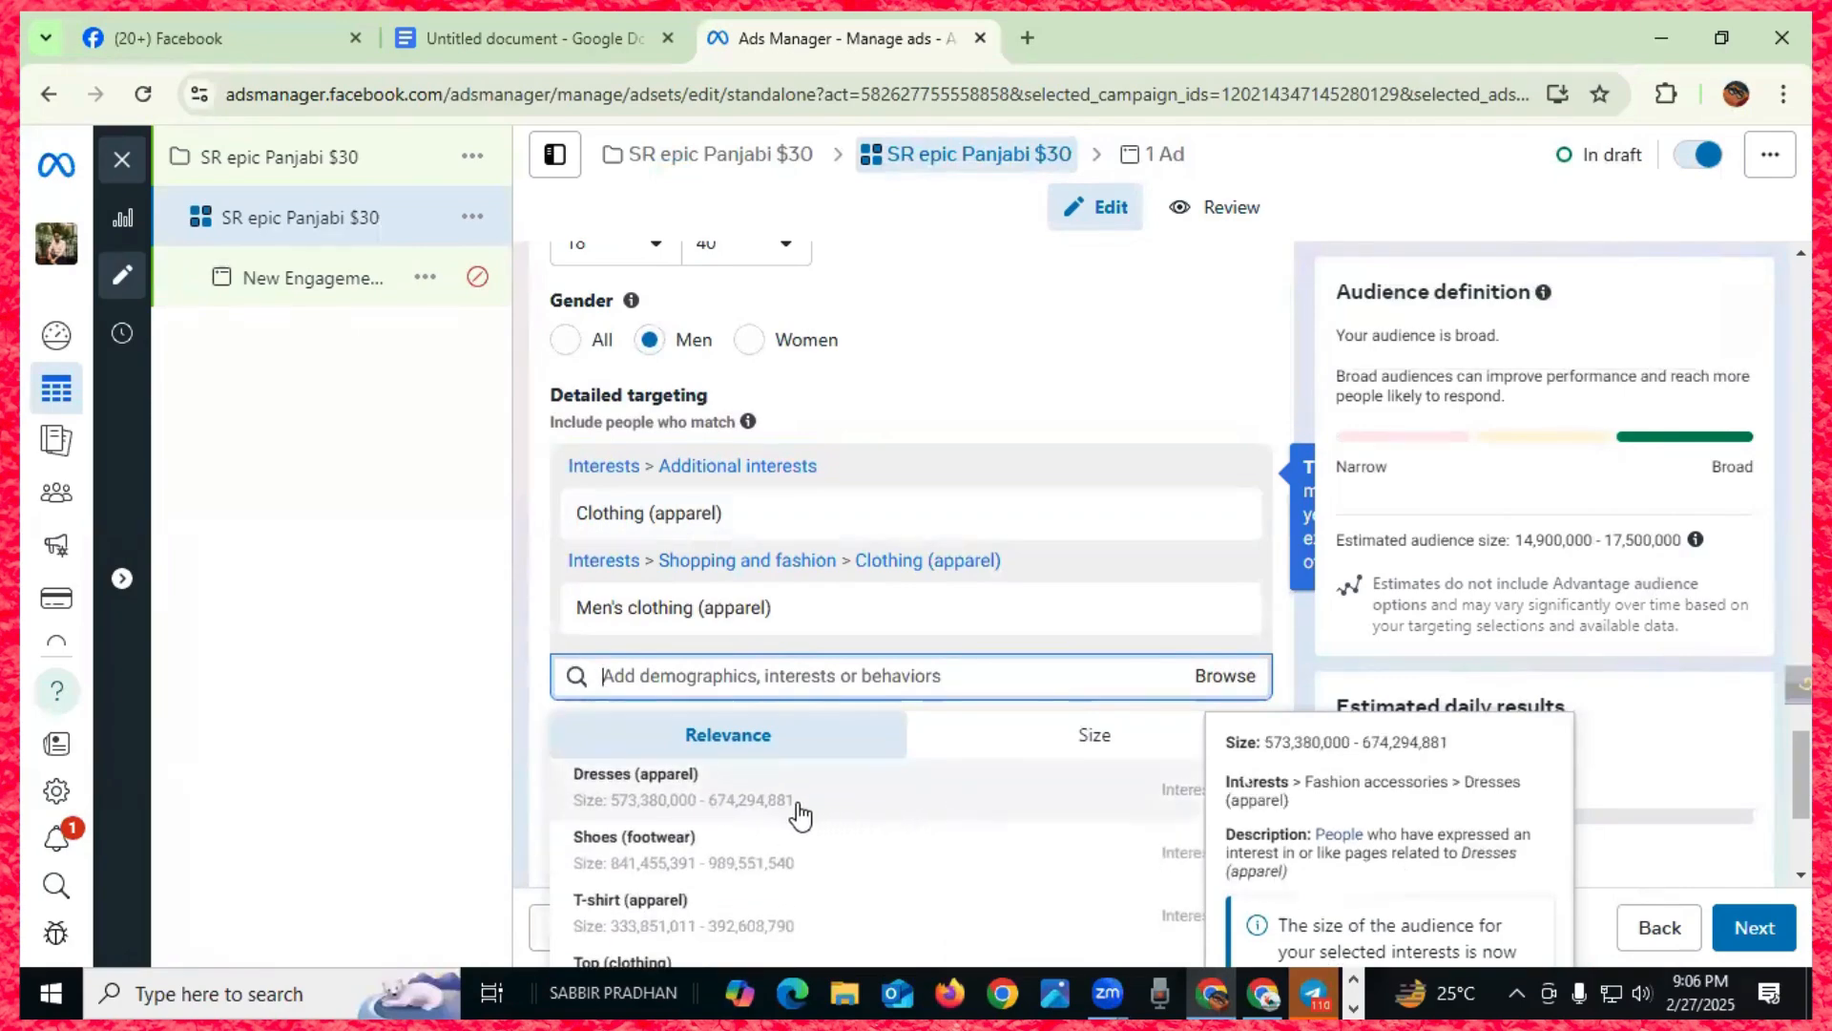
scroll(800, 816, "up", 2)
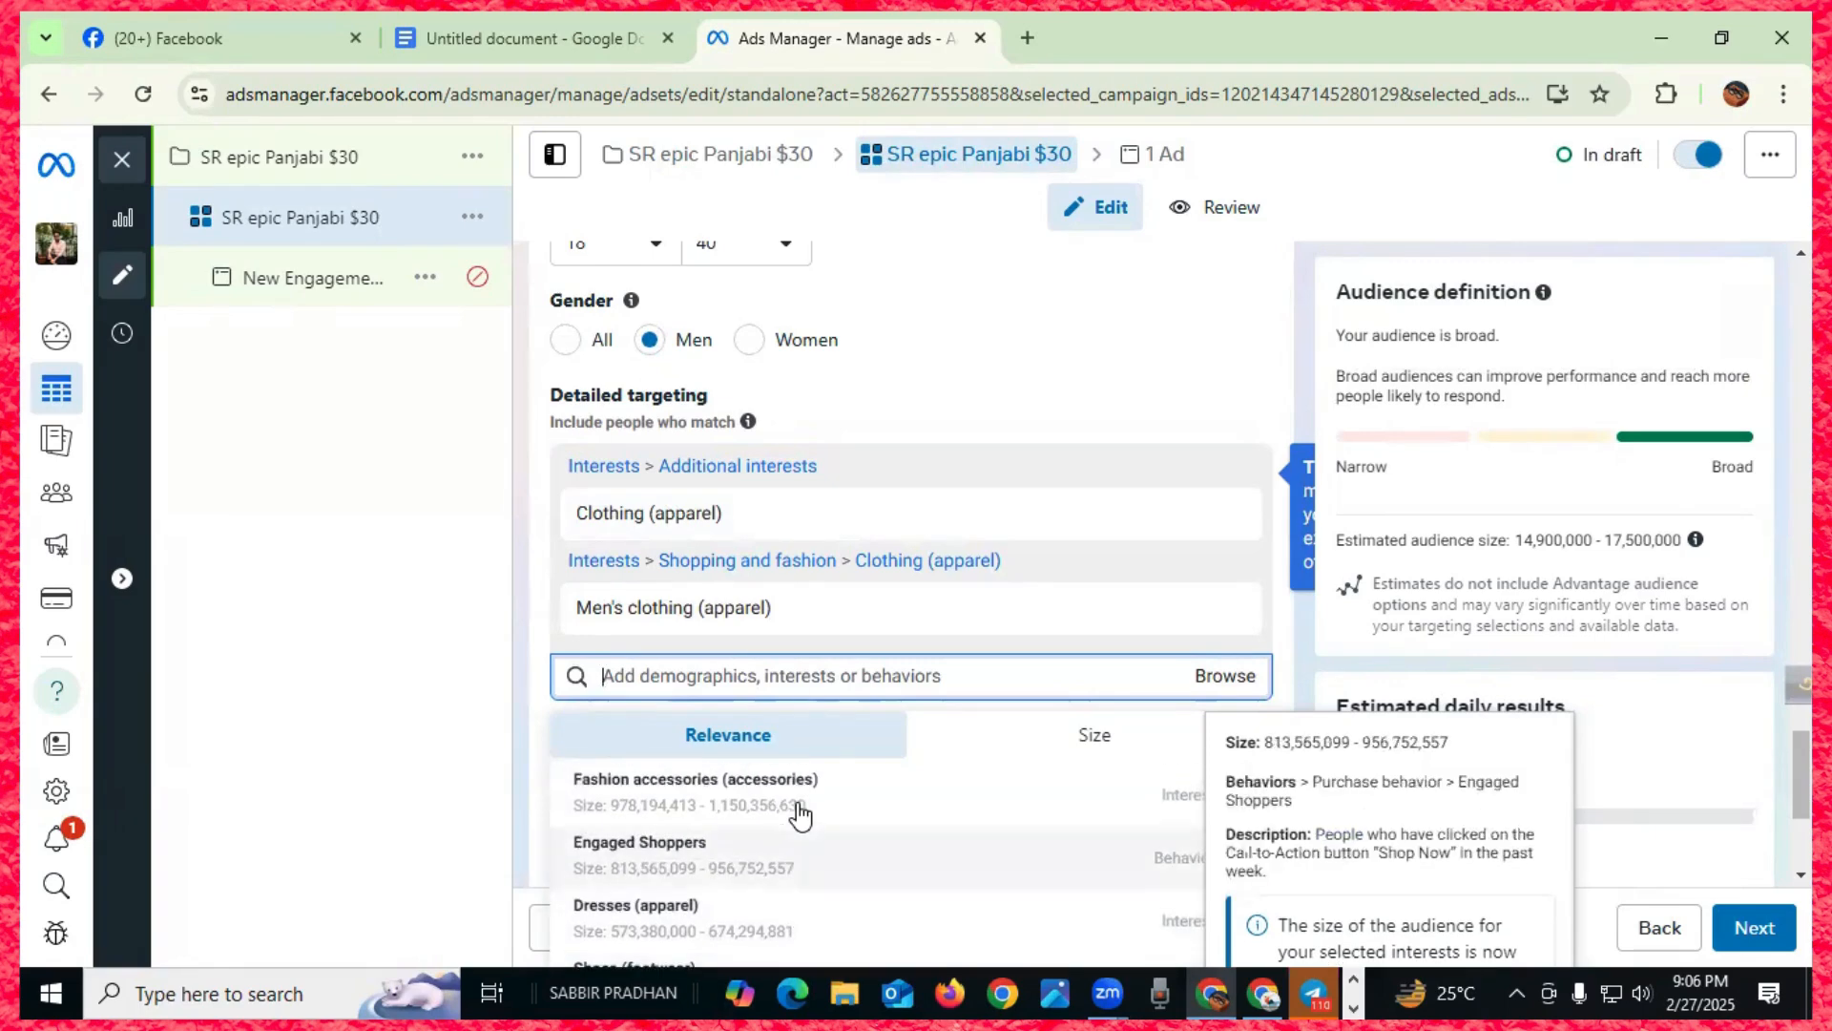
left_click(800, 840)
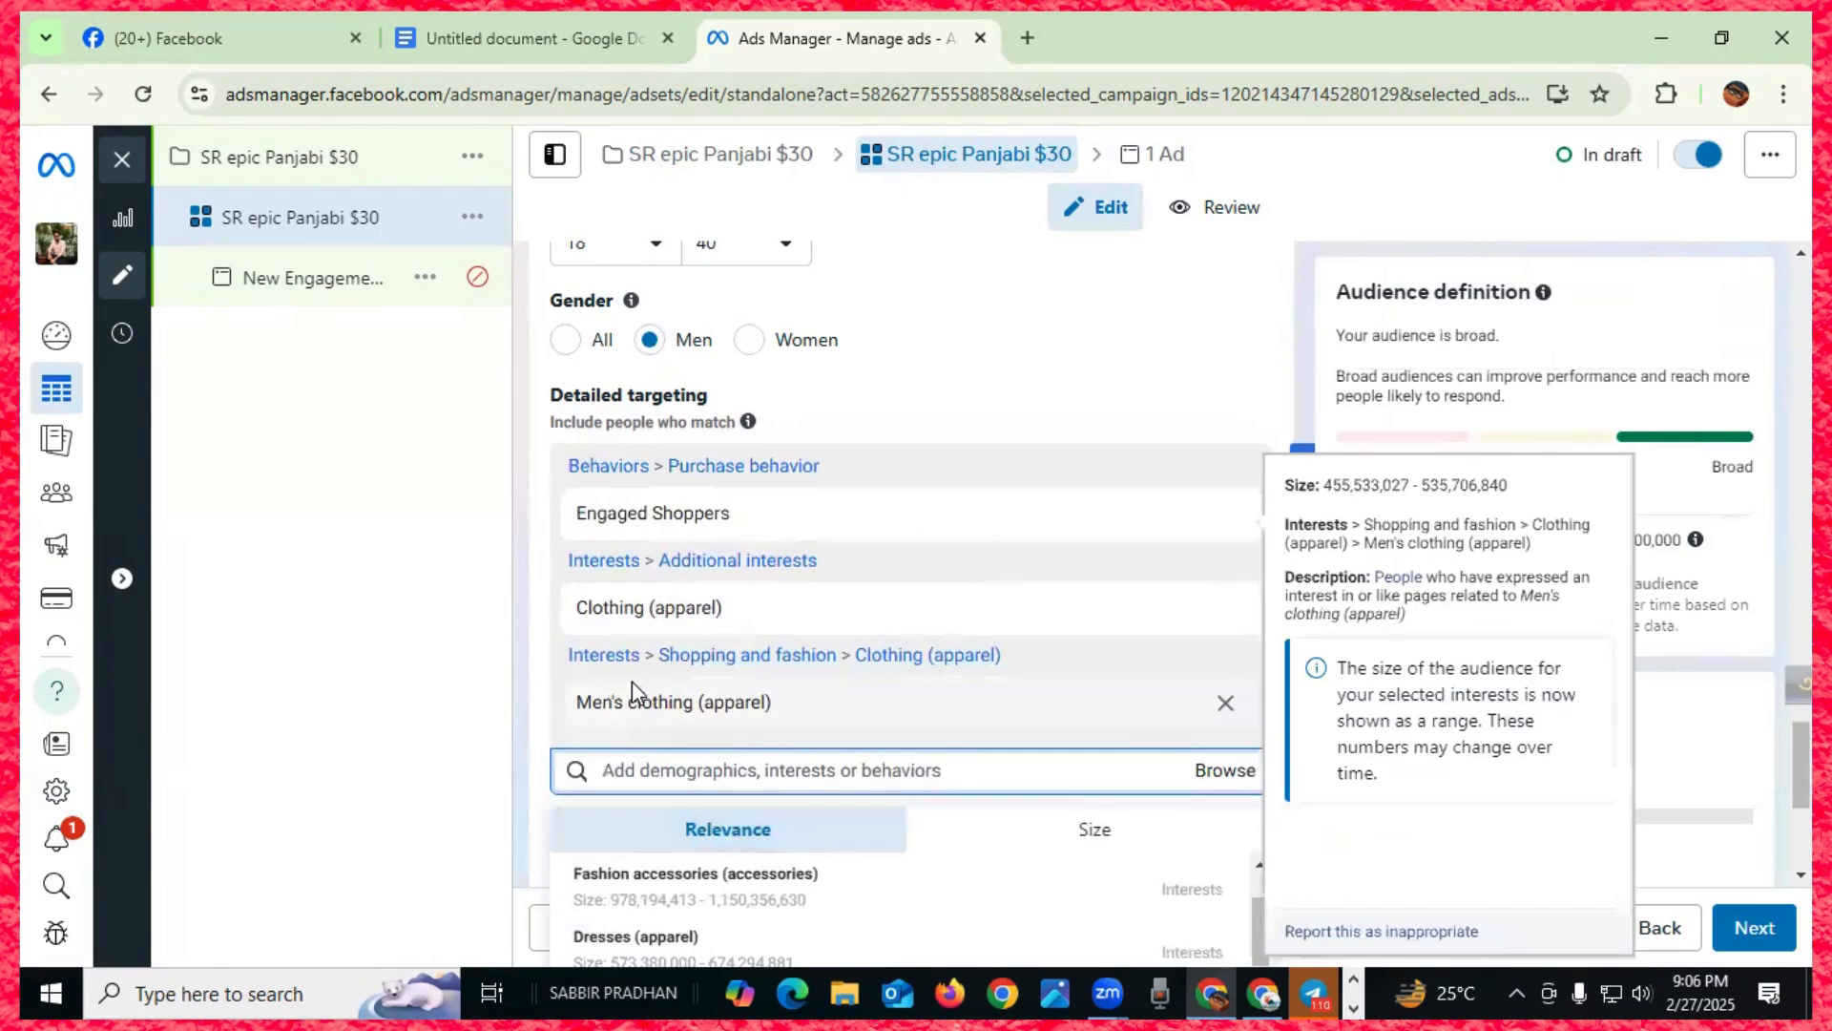
mouse_move(680, 513)
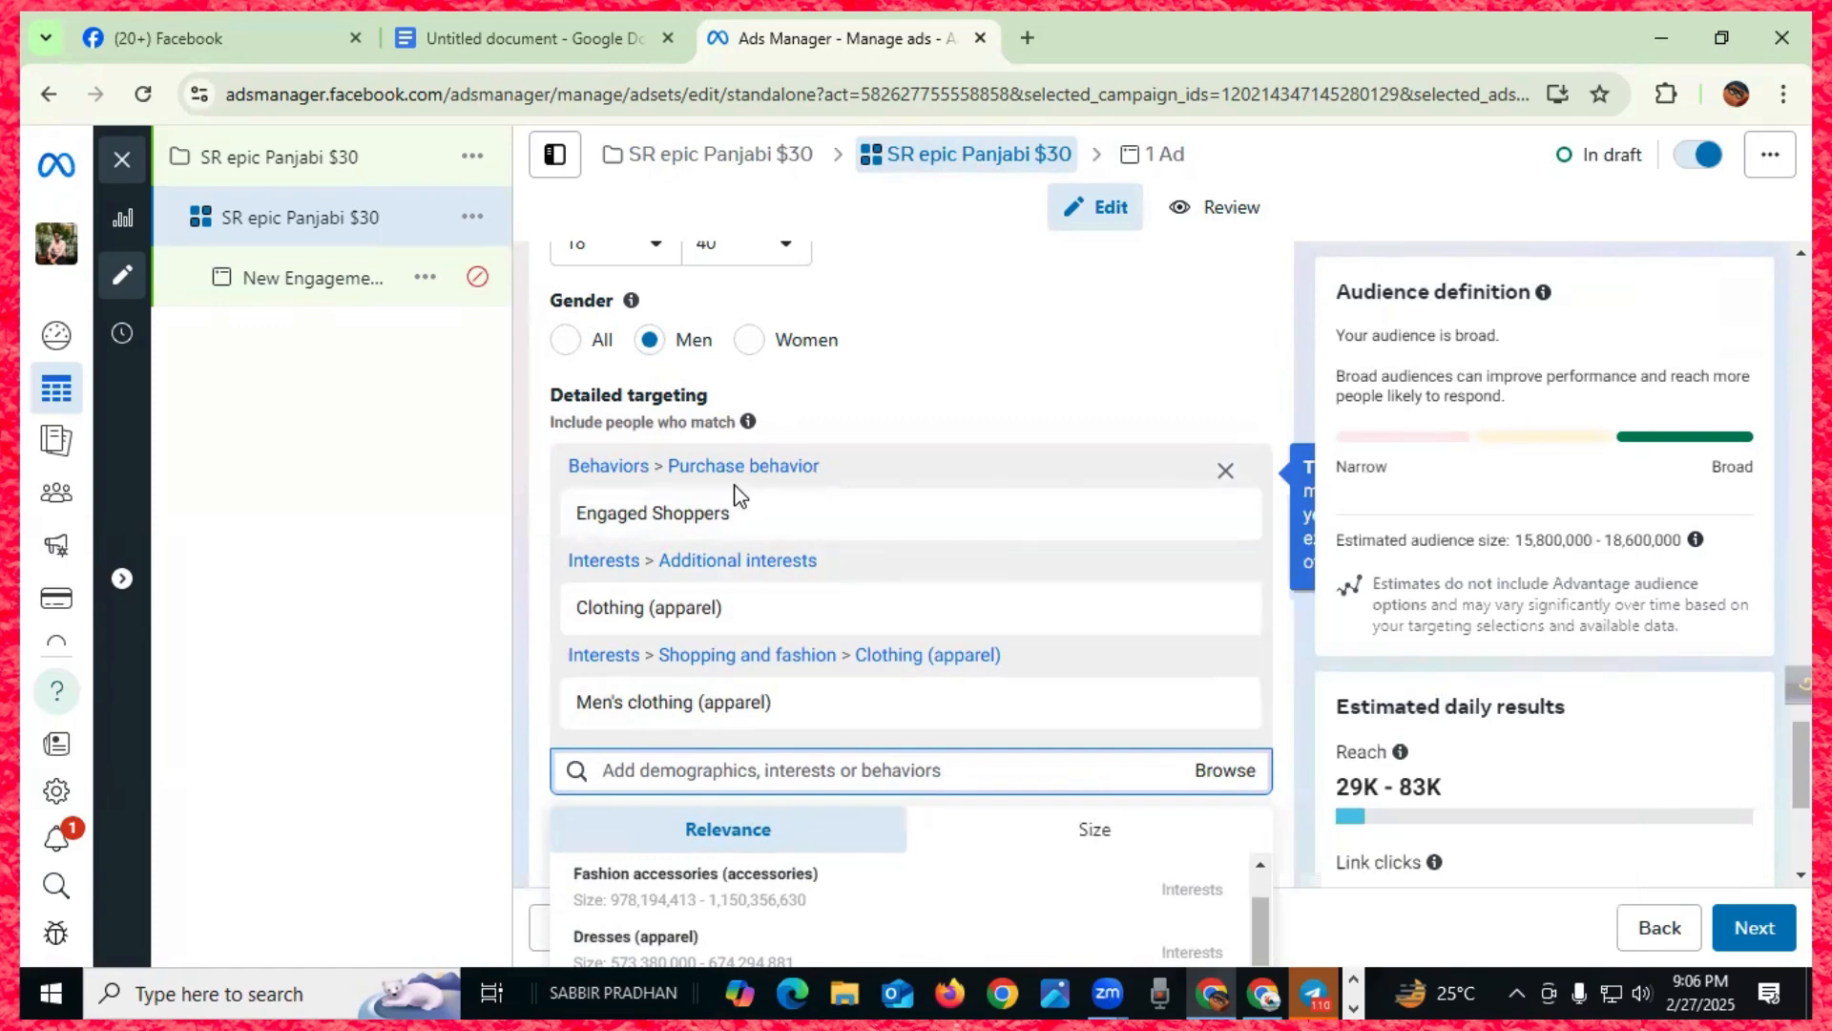
scroll(736, 494, "down", 1)
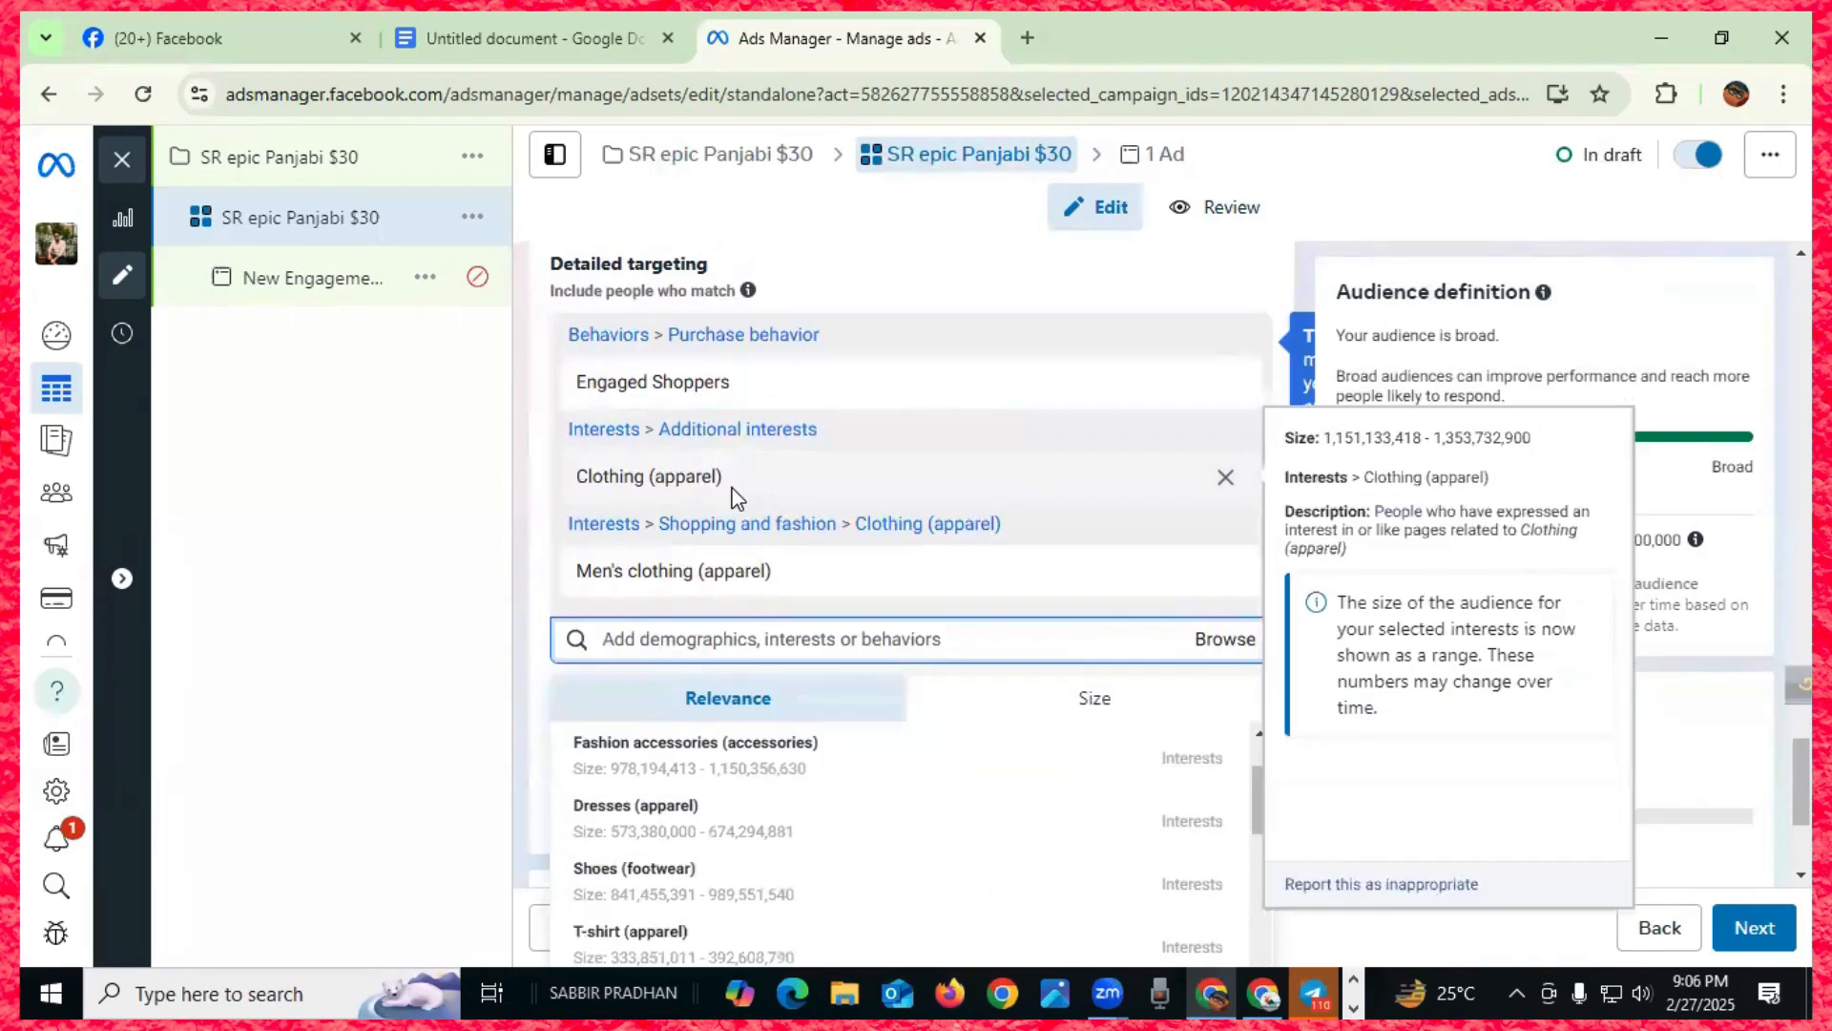
scroll(729, 804, "up", 1)
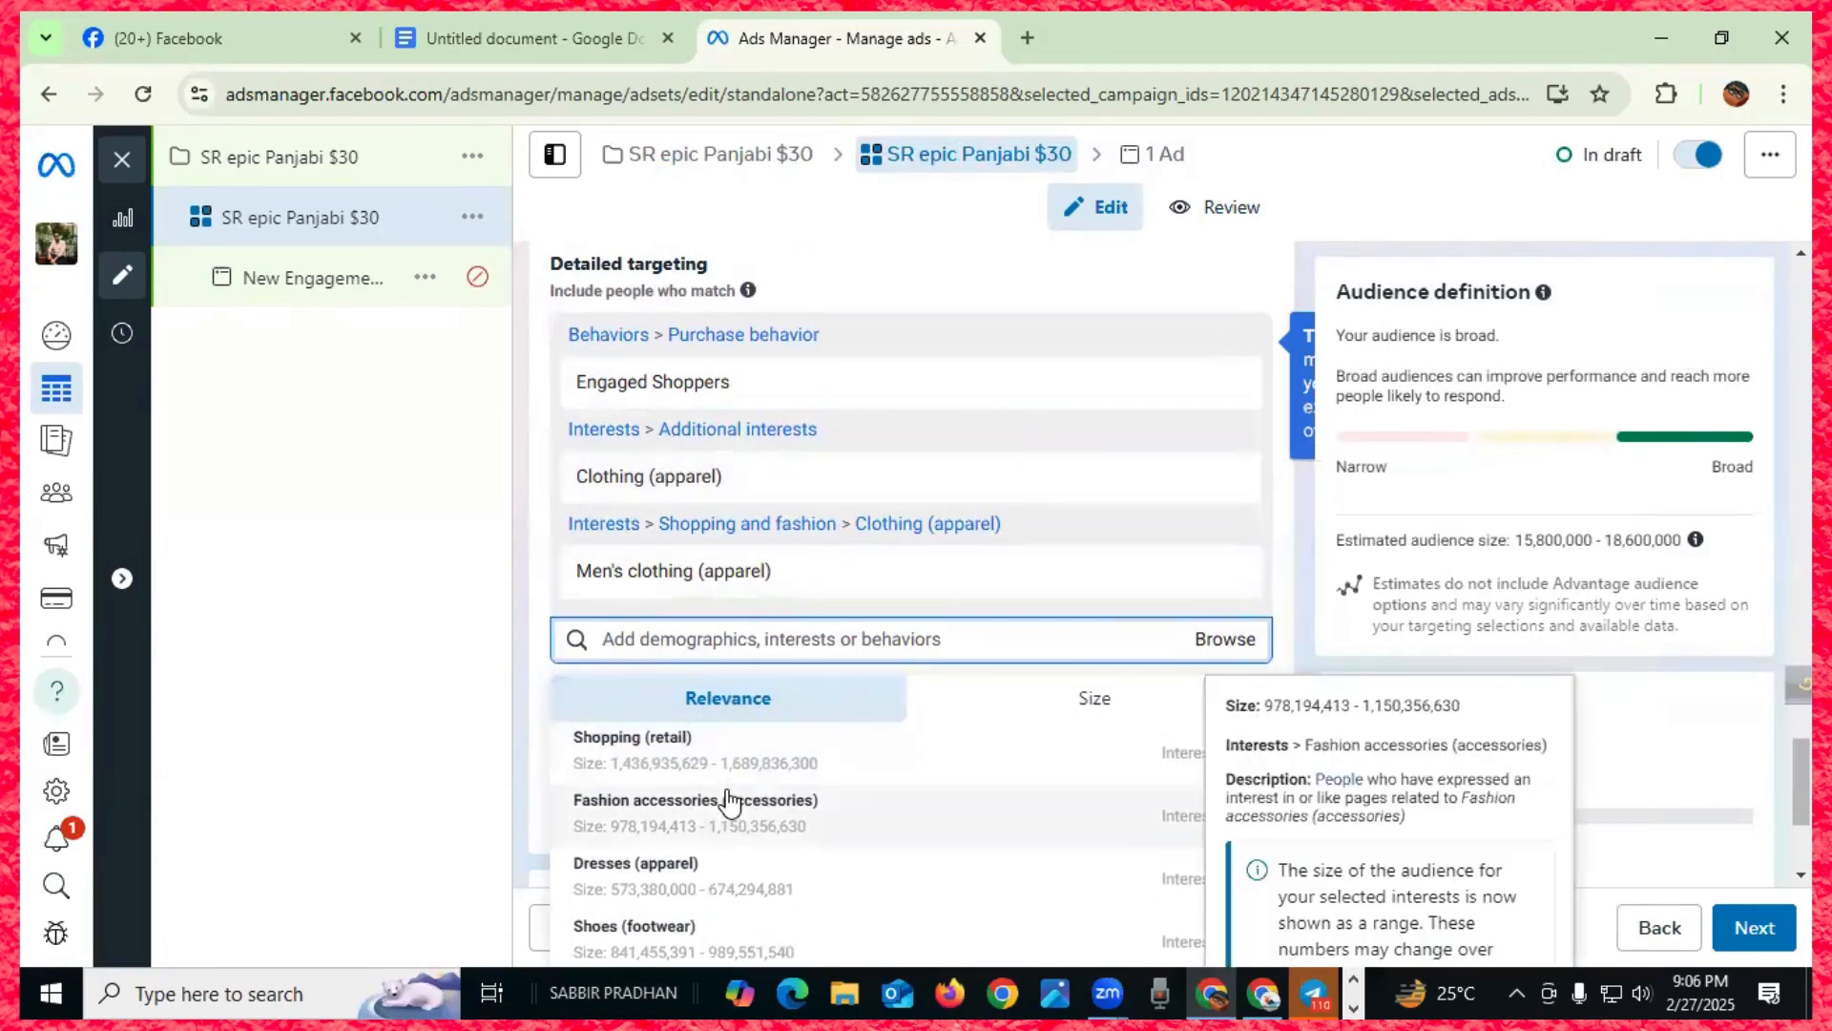
- Add Shopping, Online shopping, Fashion accessories, Shoes, Top, Shirt and Dresses interests
left_click(653, 754)
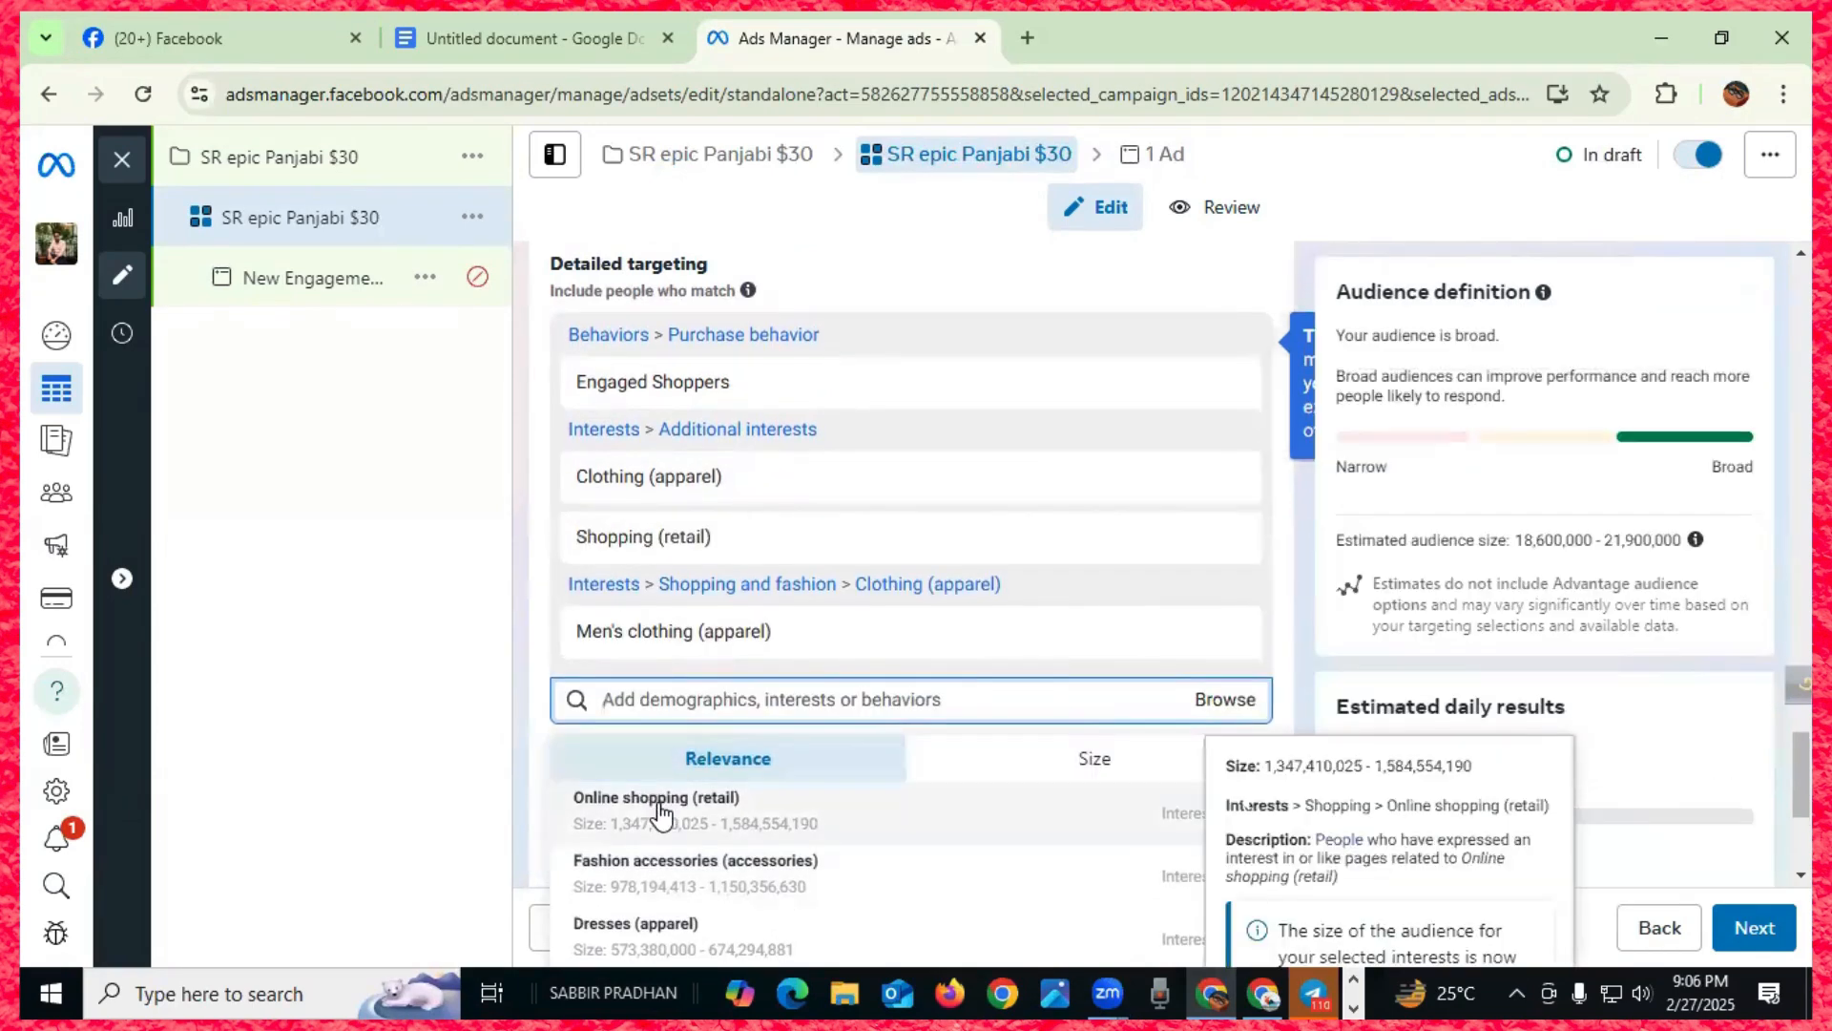
left_click(659, 807)
left_click(659, 806)
left_click(659, 814)
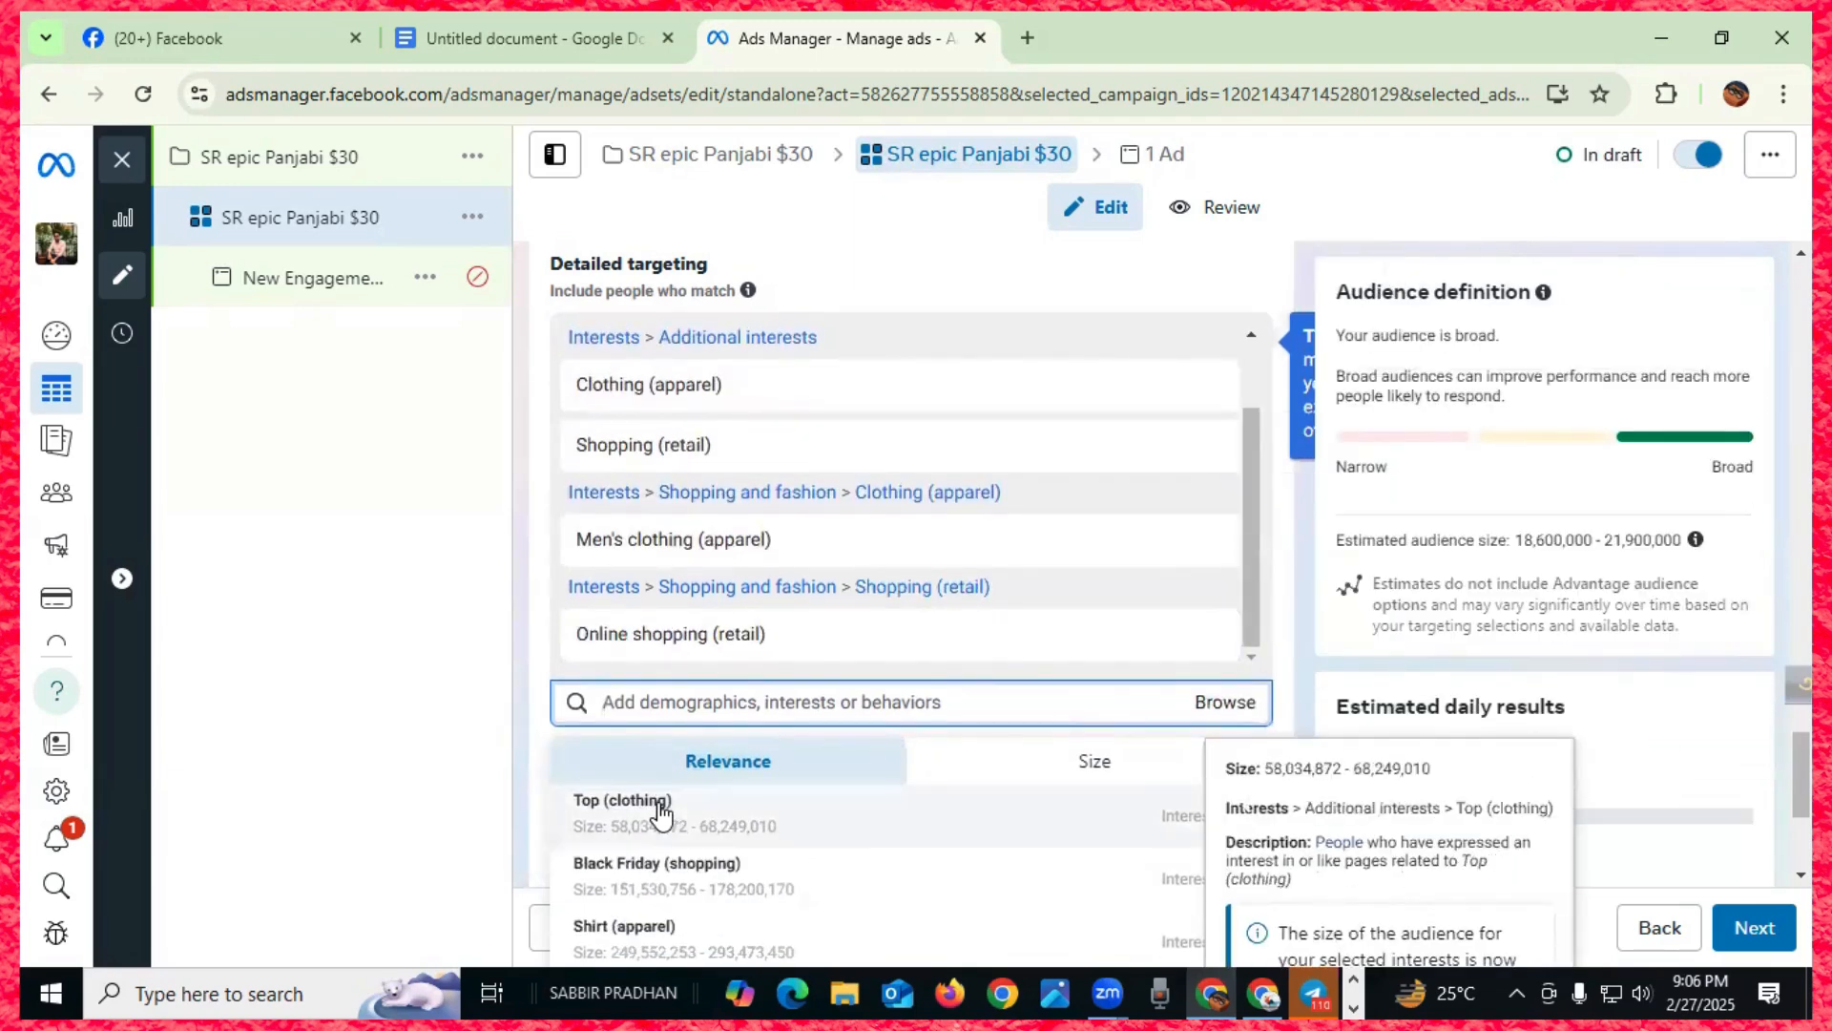
left_click(659, 806)
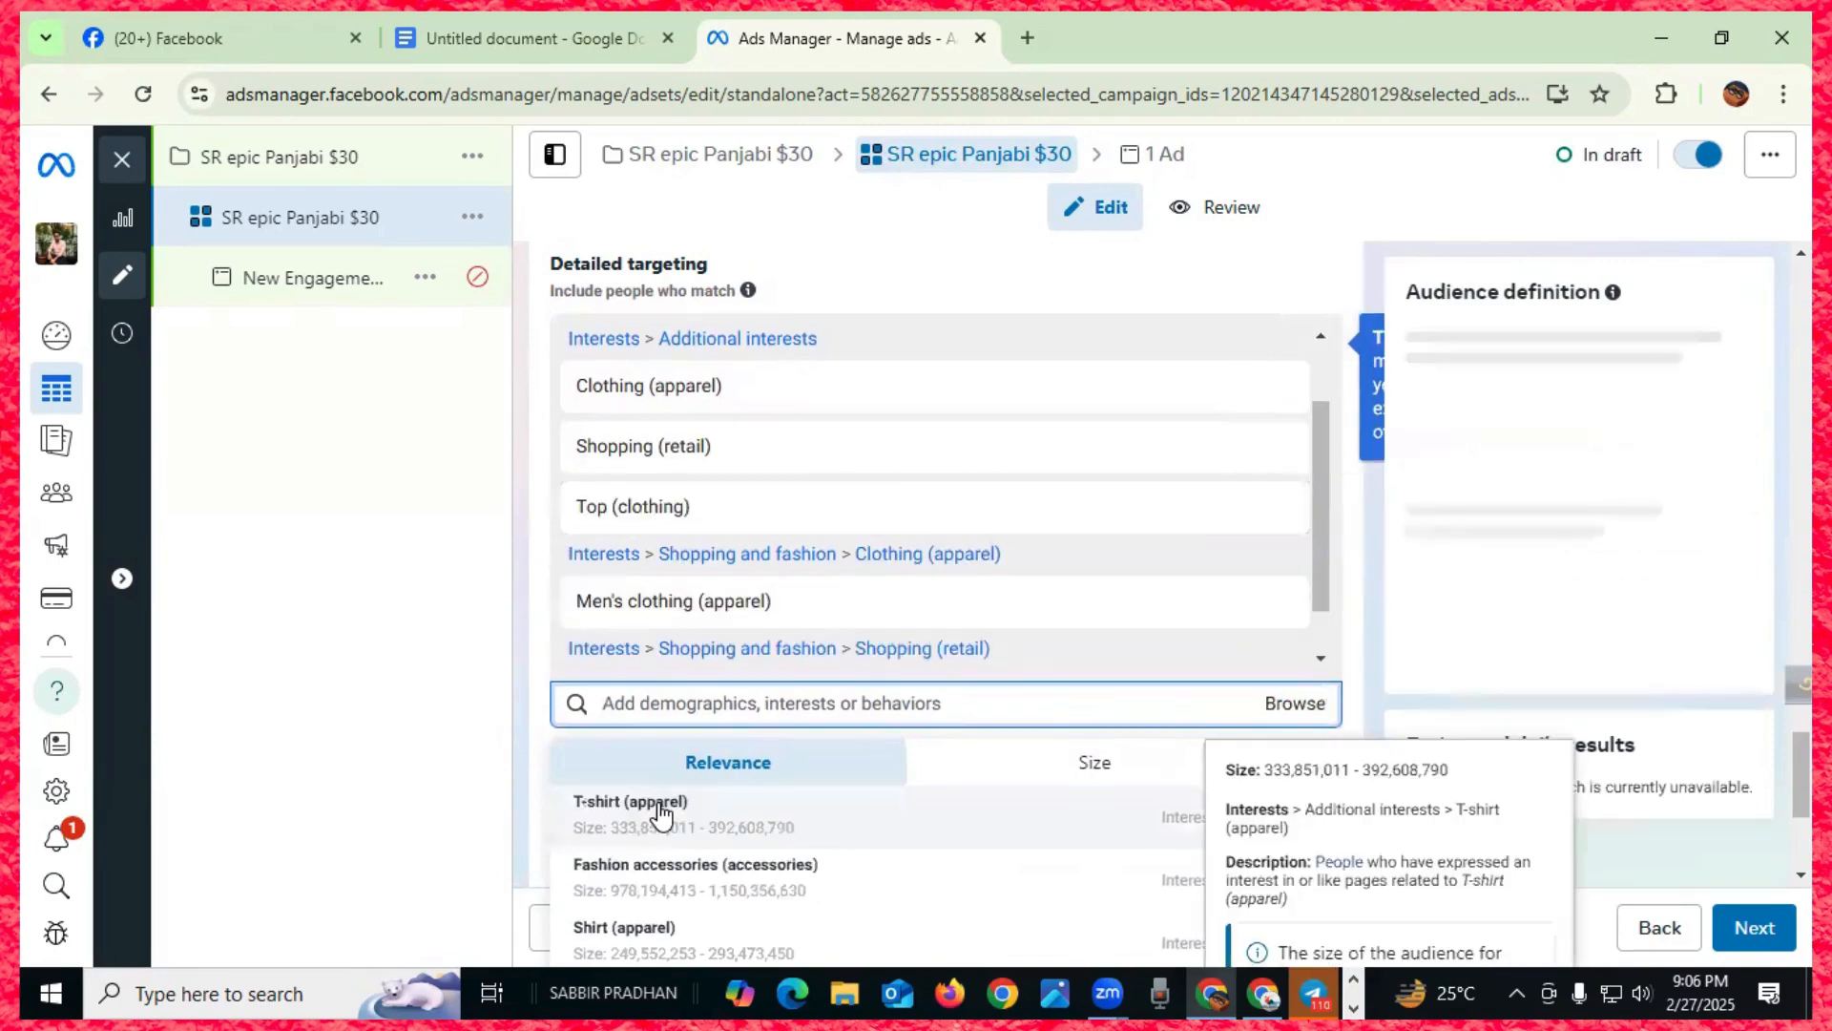
left_click(660, 806)
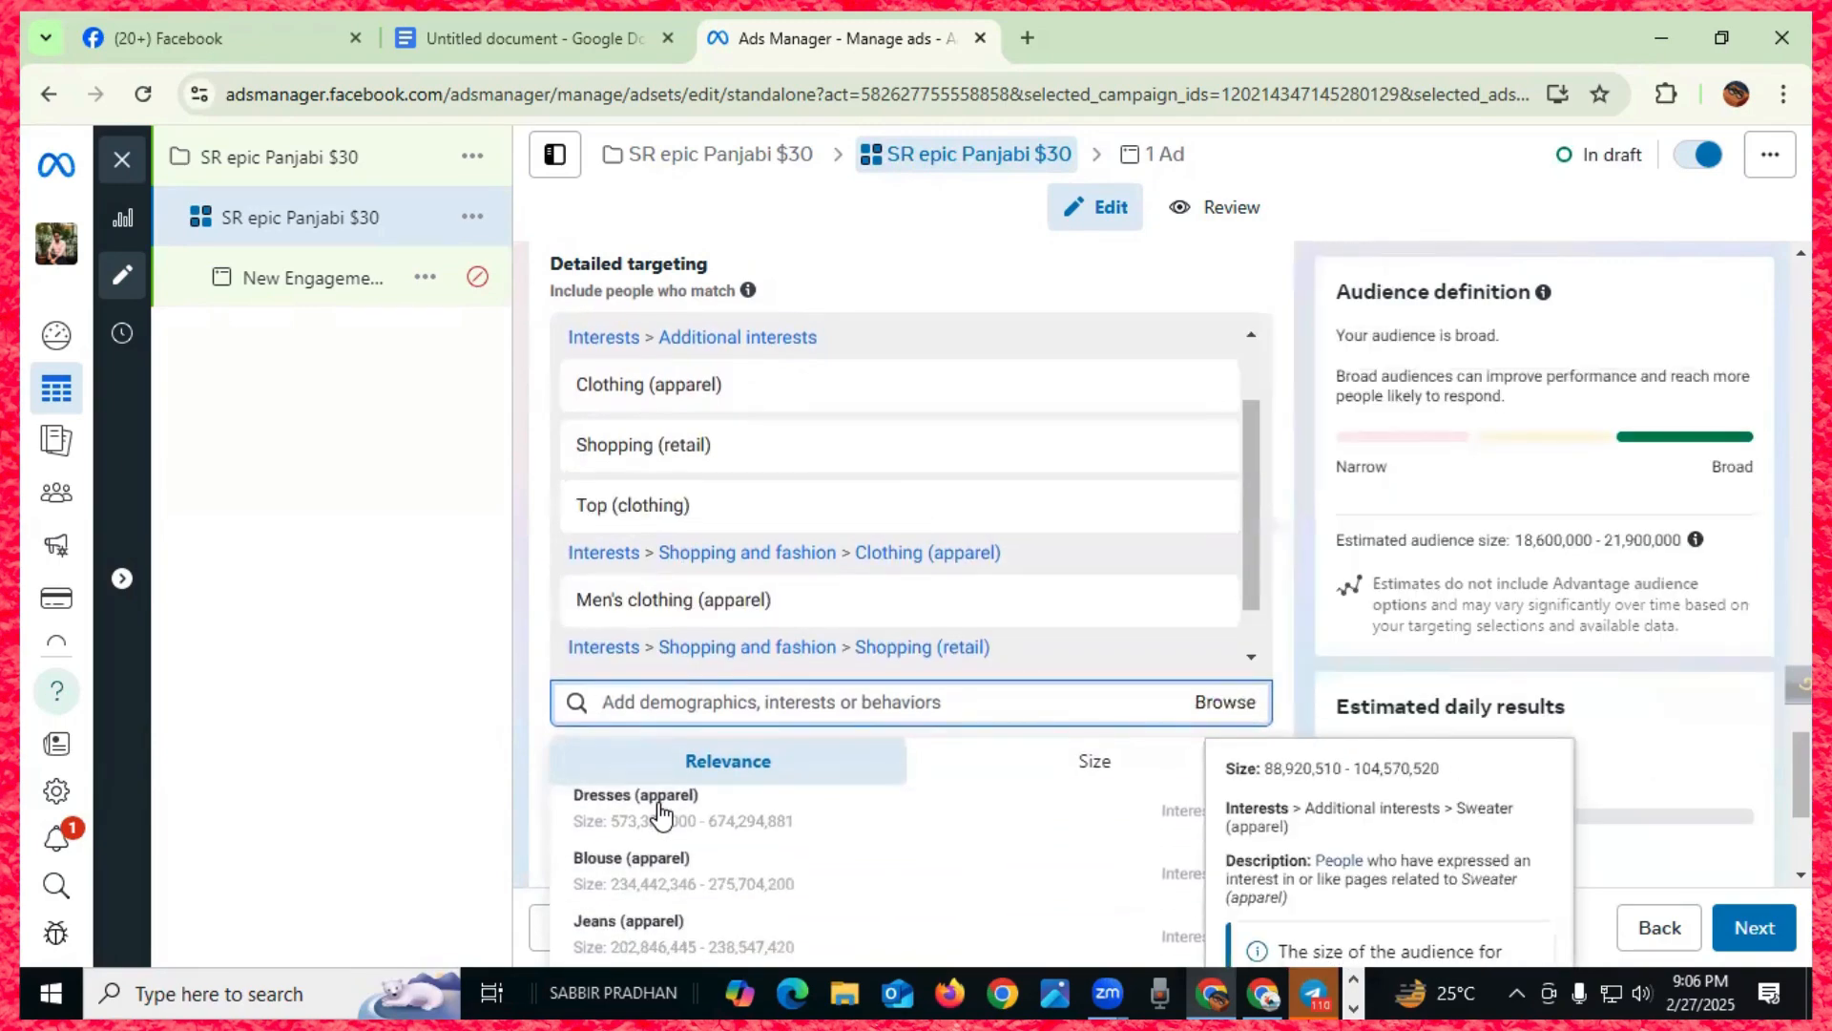
left_click(660, 806)
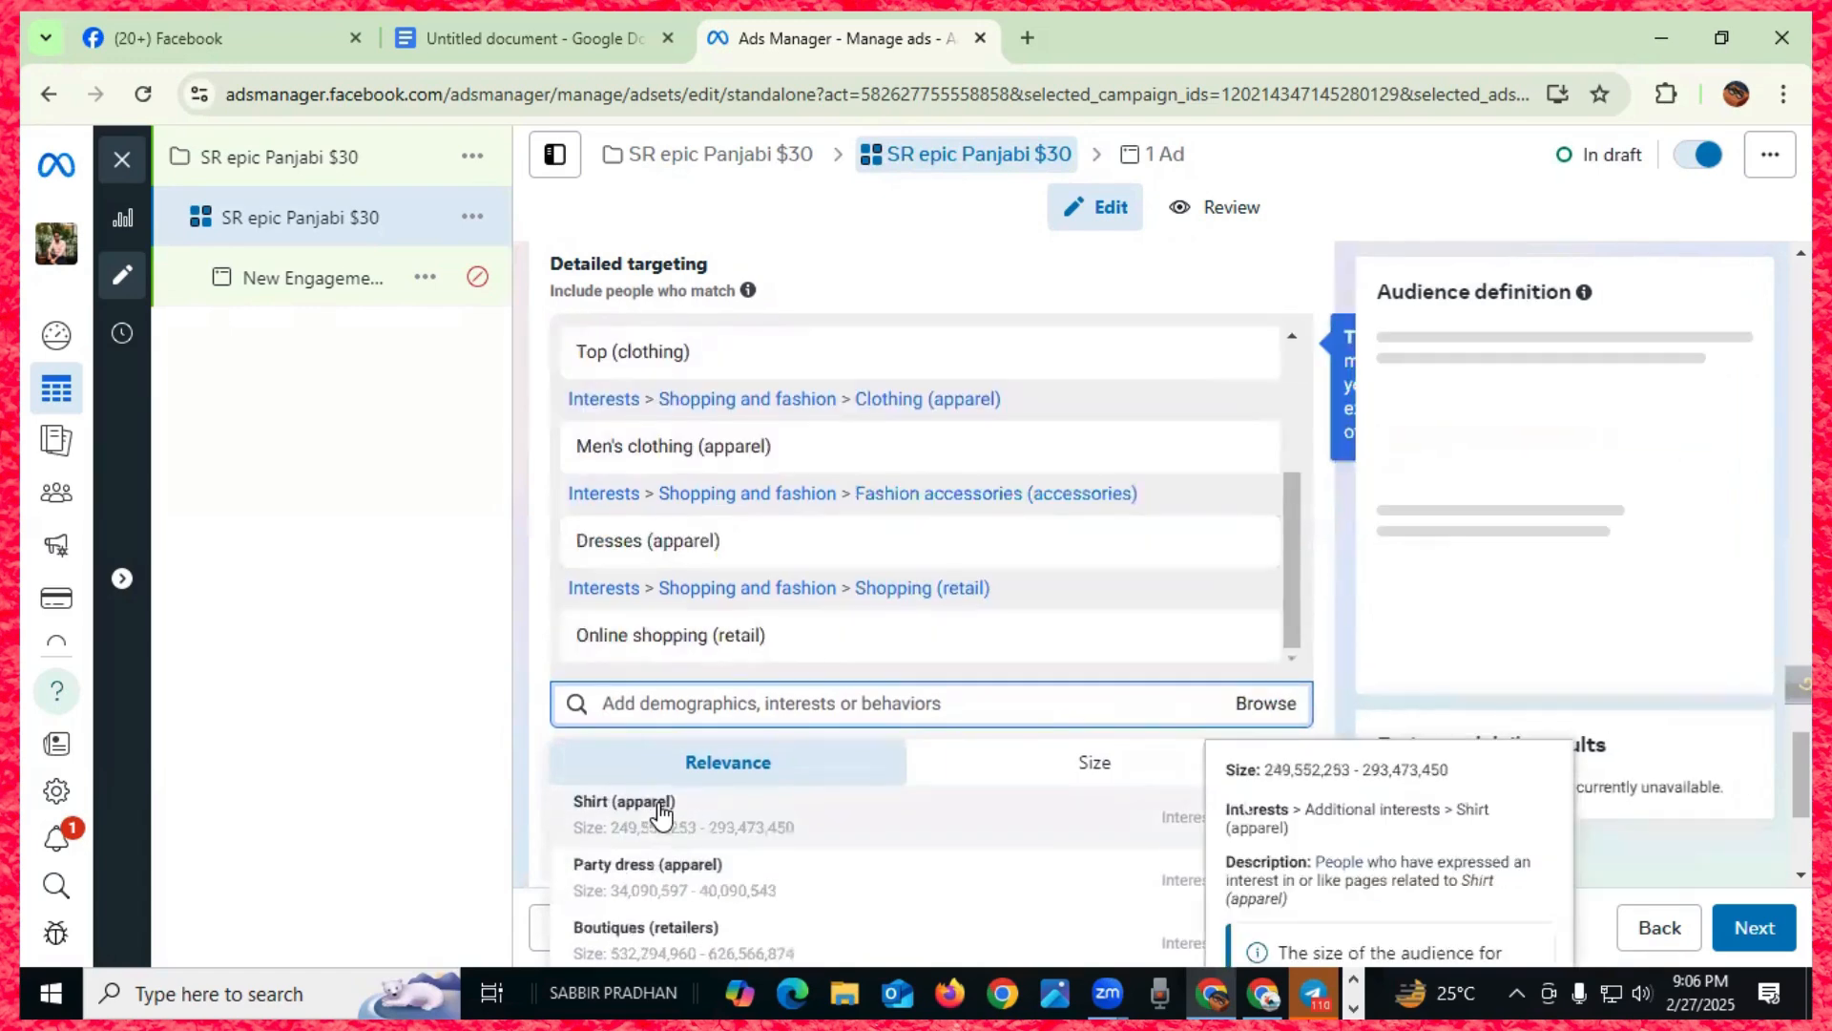
- Add Boutiques, Sweater, Jeans, Coat, Hoodie, Outerwear and Street fashion interests
left_click(659, 806)
left_click(660, 807)
left_click(659, 806)
left_click(659, 806)
left_click(660, 806)
left_click(659, 806)
left_click(659, 807)
- Add Shopping malls (retail) and step through further suggestions like Dress shirt and Beauty
scroll(660, 806, "down", 1)
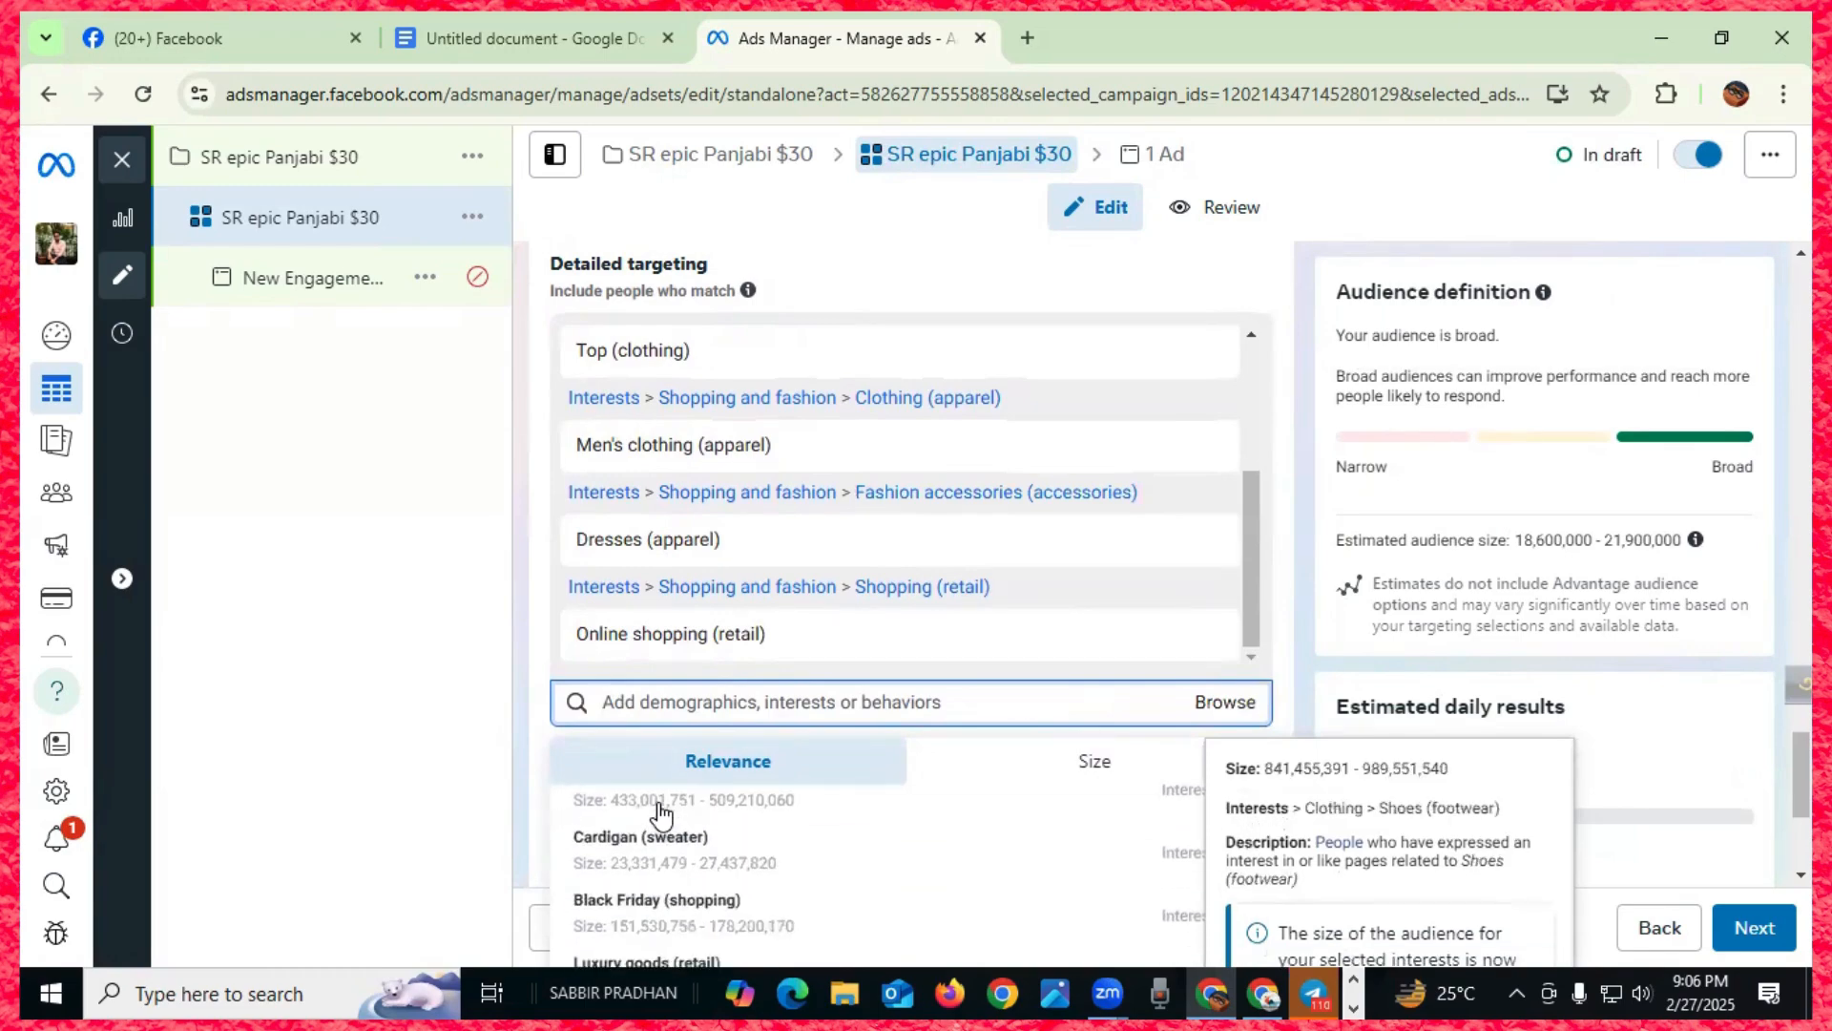
scroll(660, 806, "down", 1)
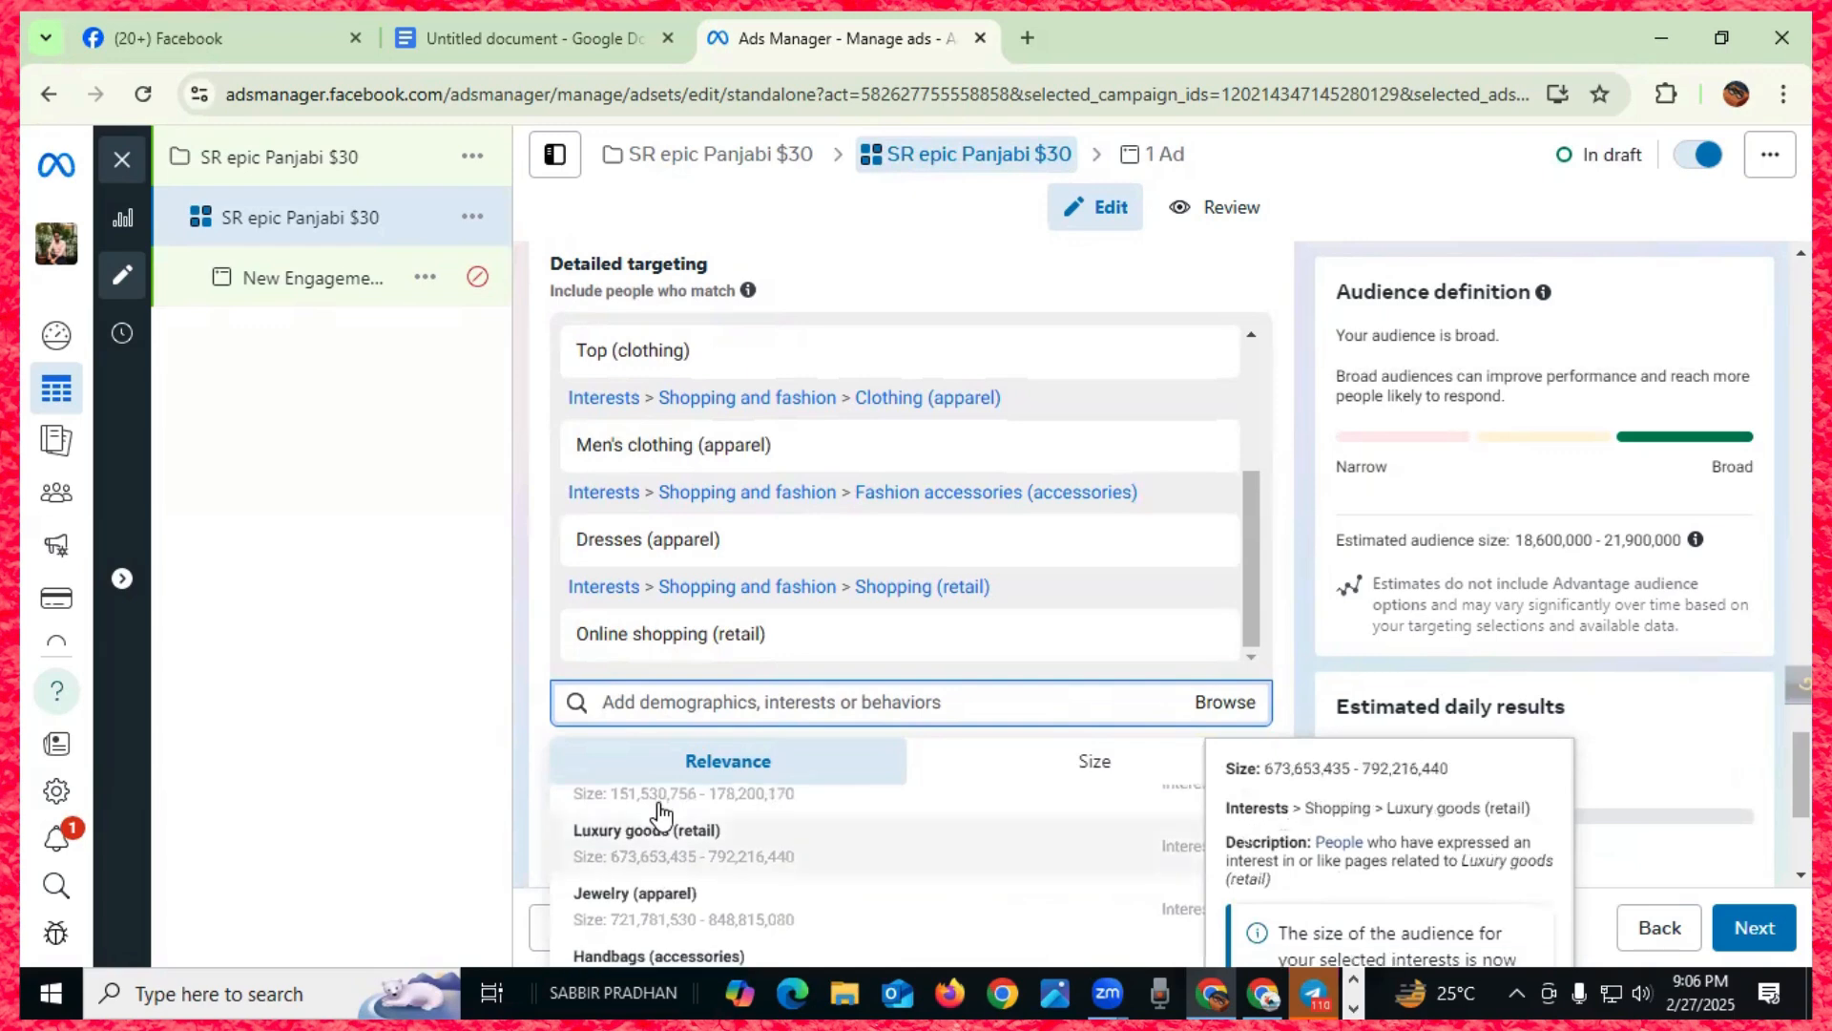
scroll(659, 812, "down", 1)
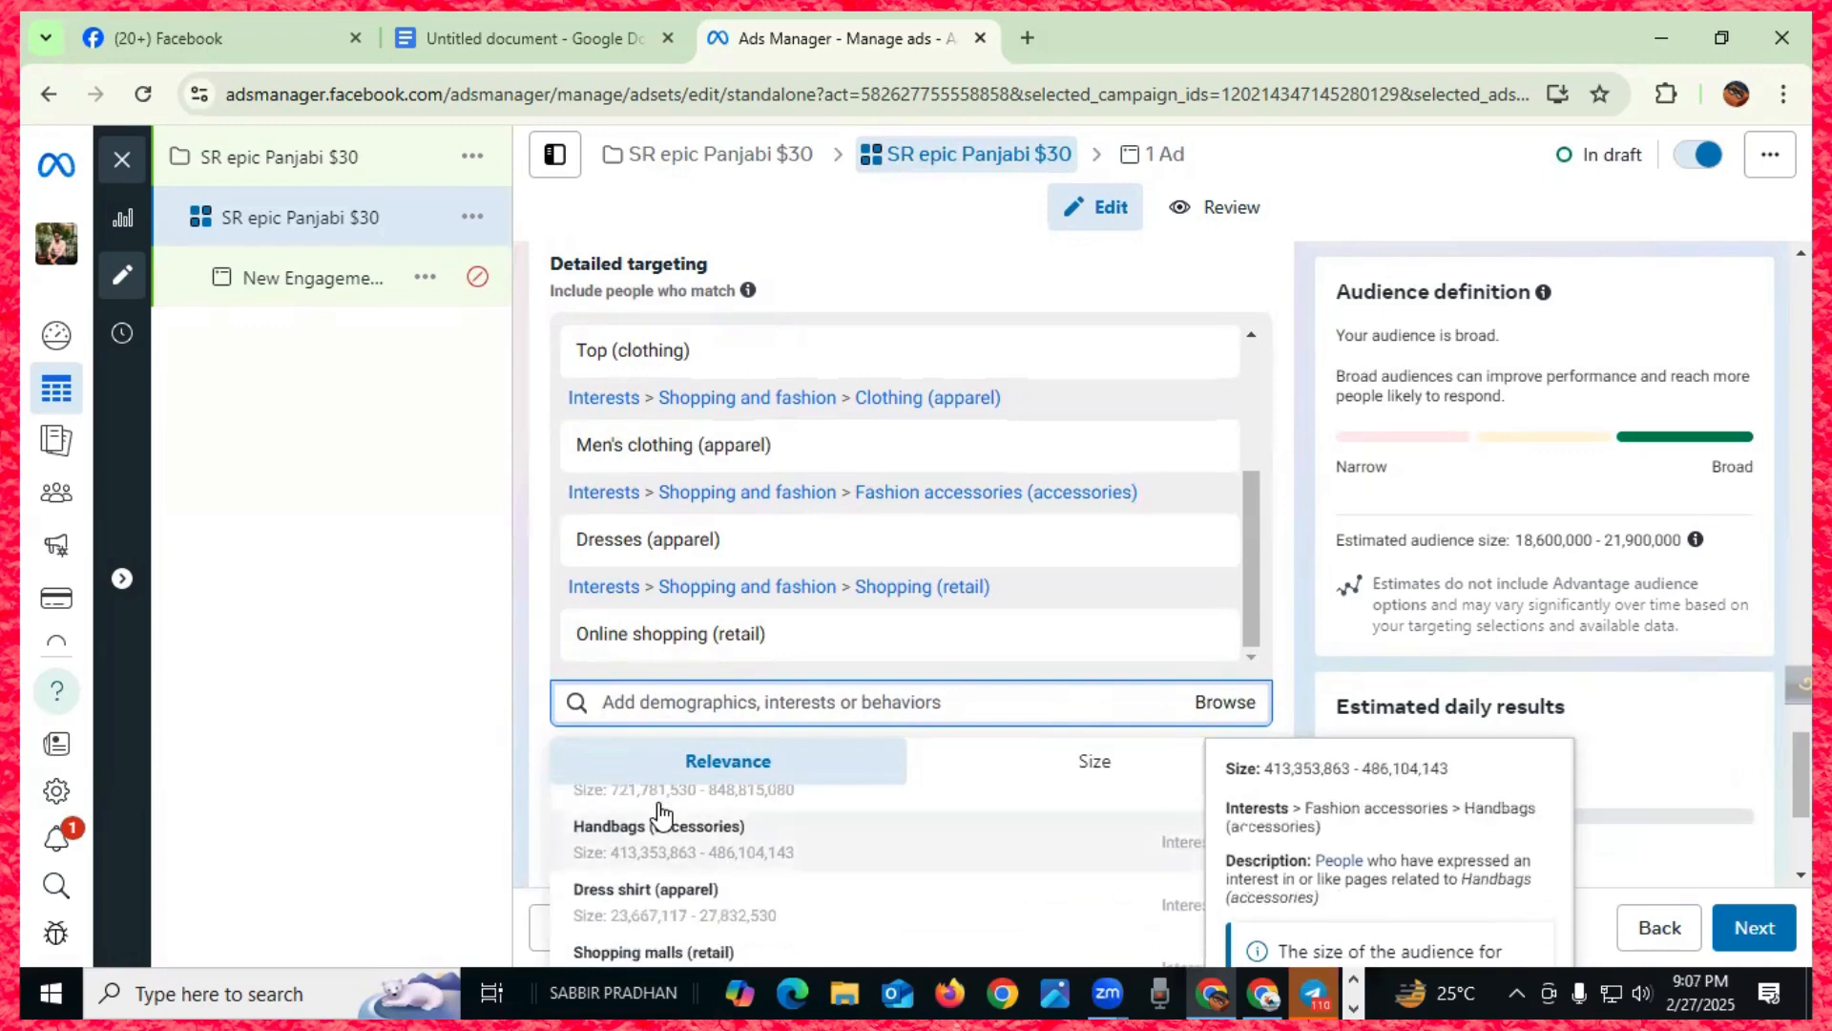
scroll(660, 814, "down", 1)
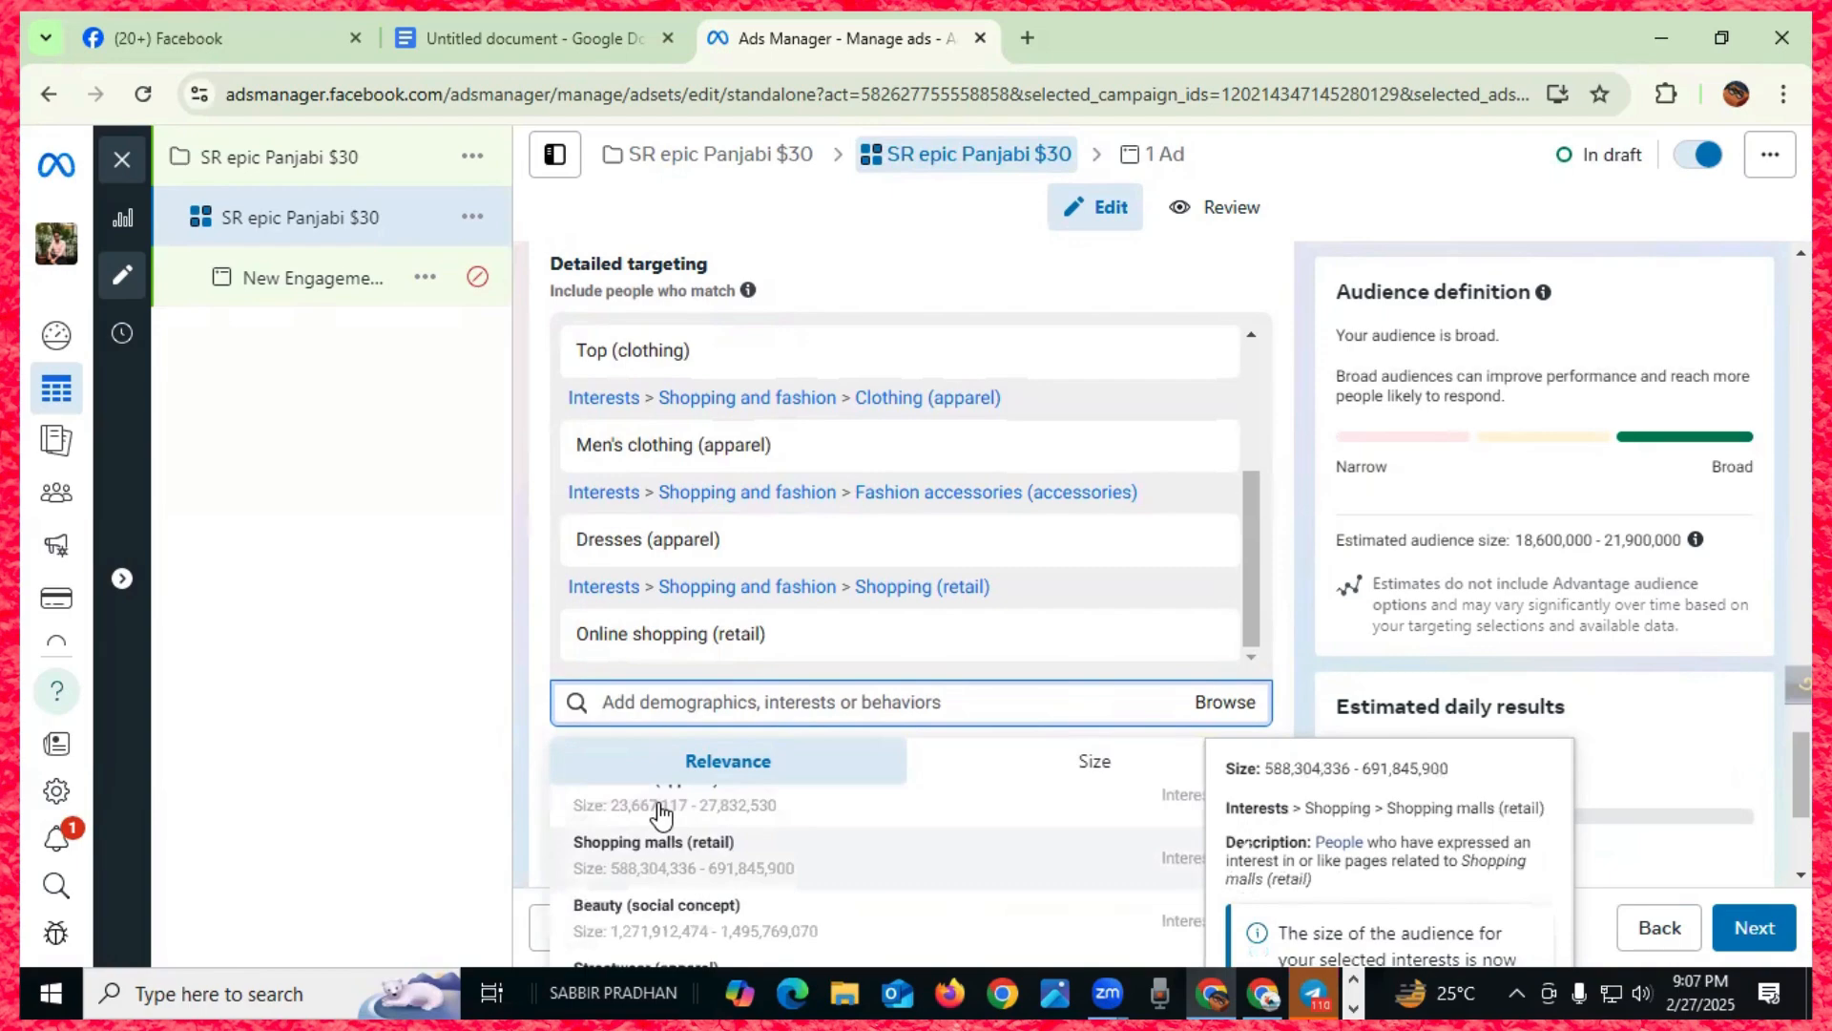
left_click(661, 814)
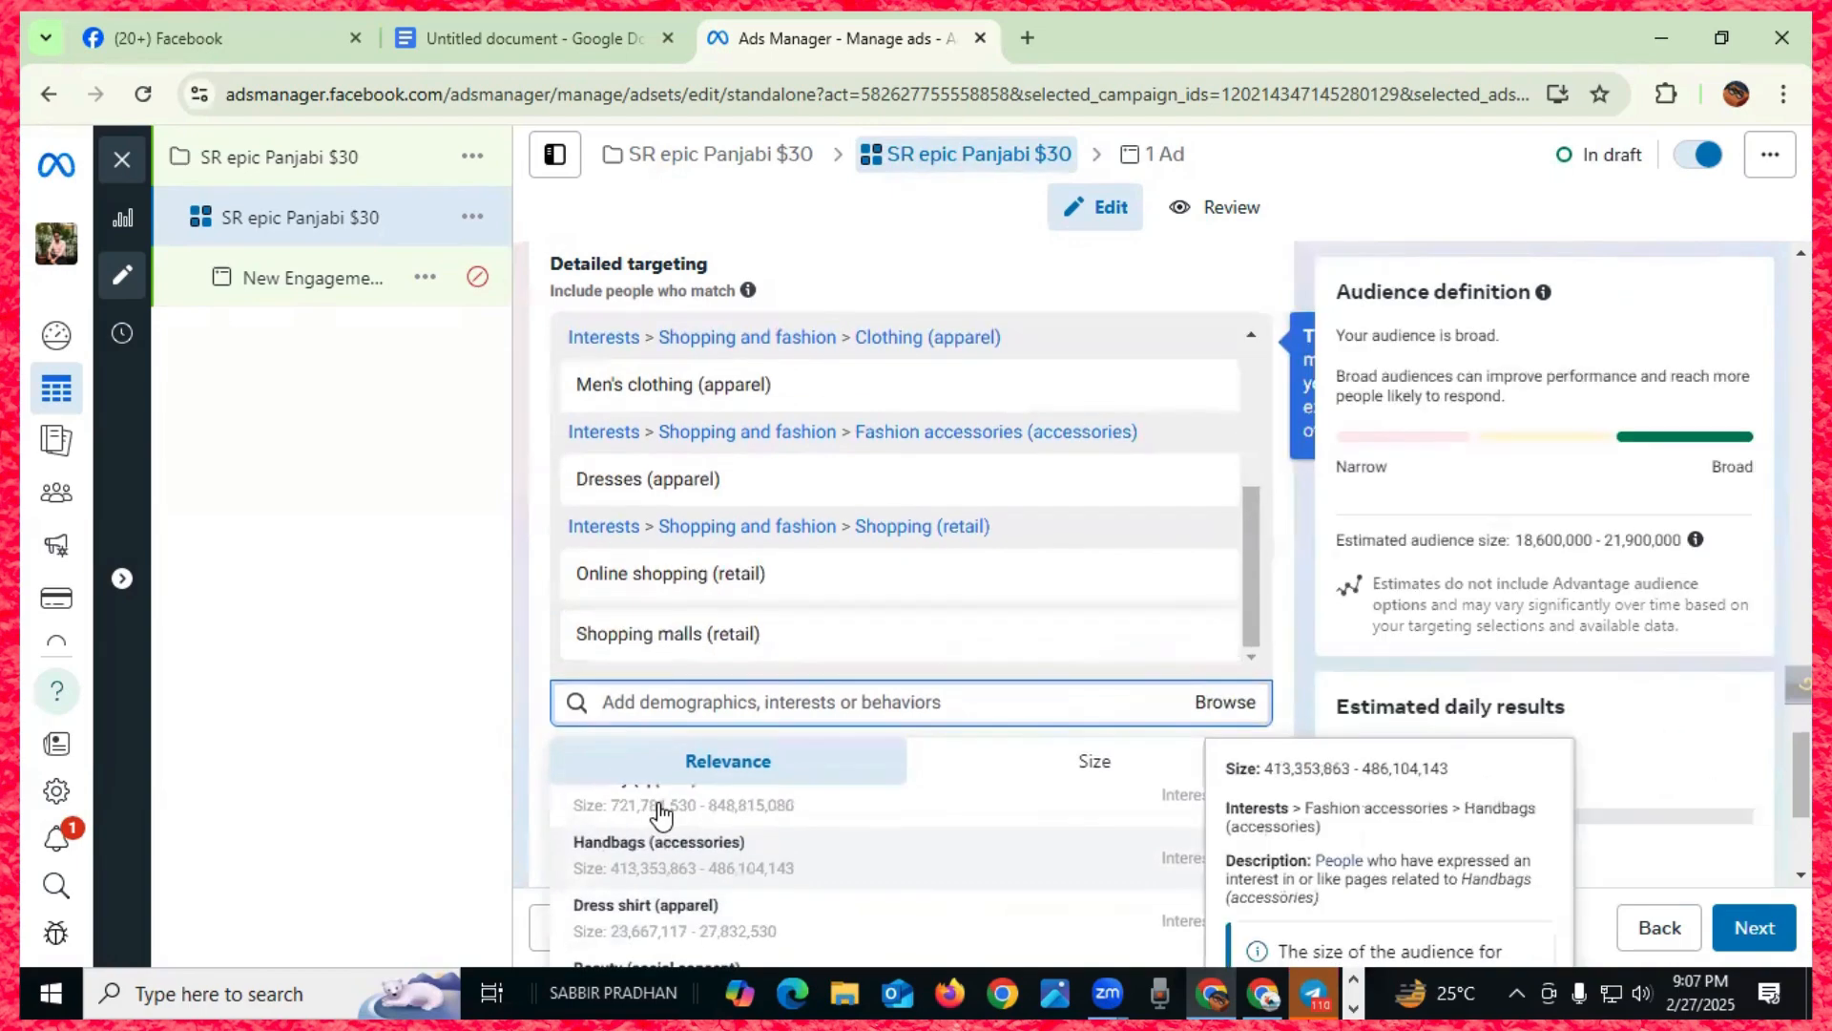
key("Down")
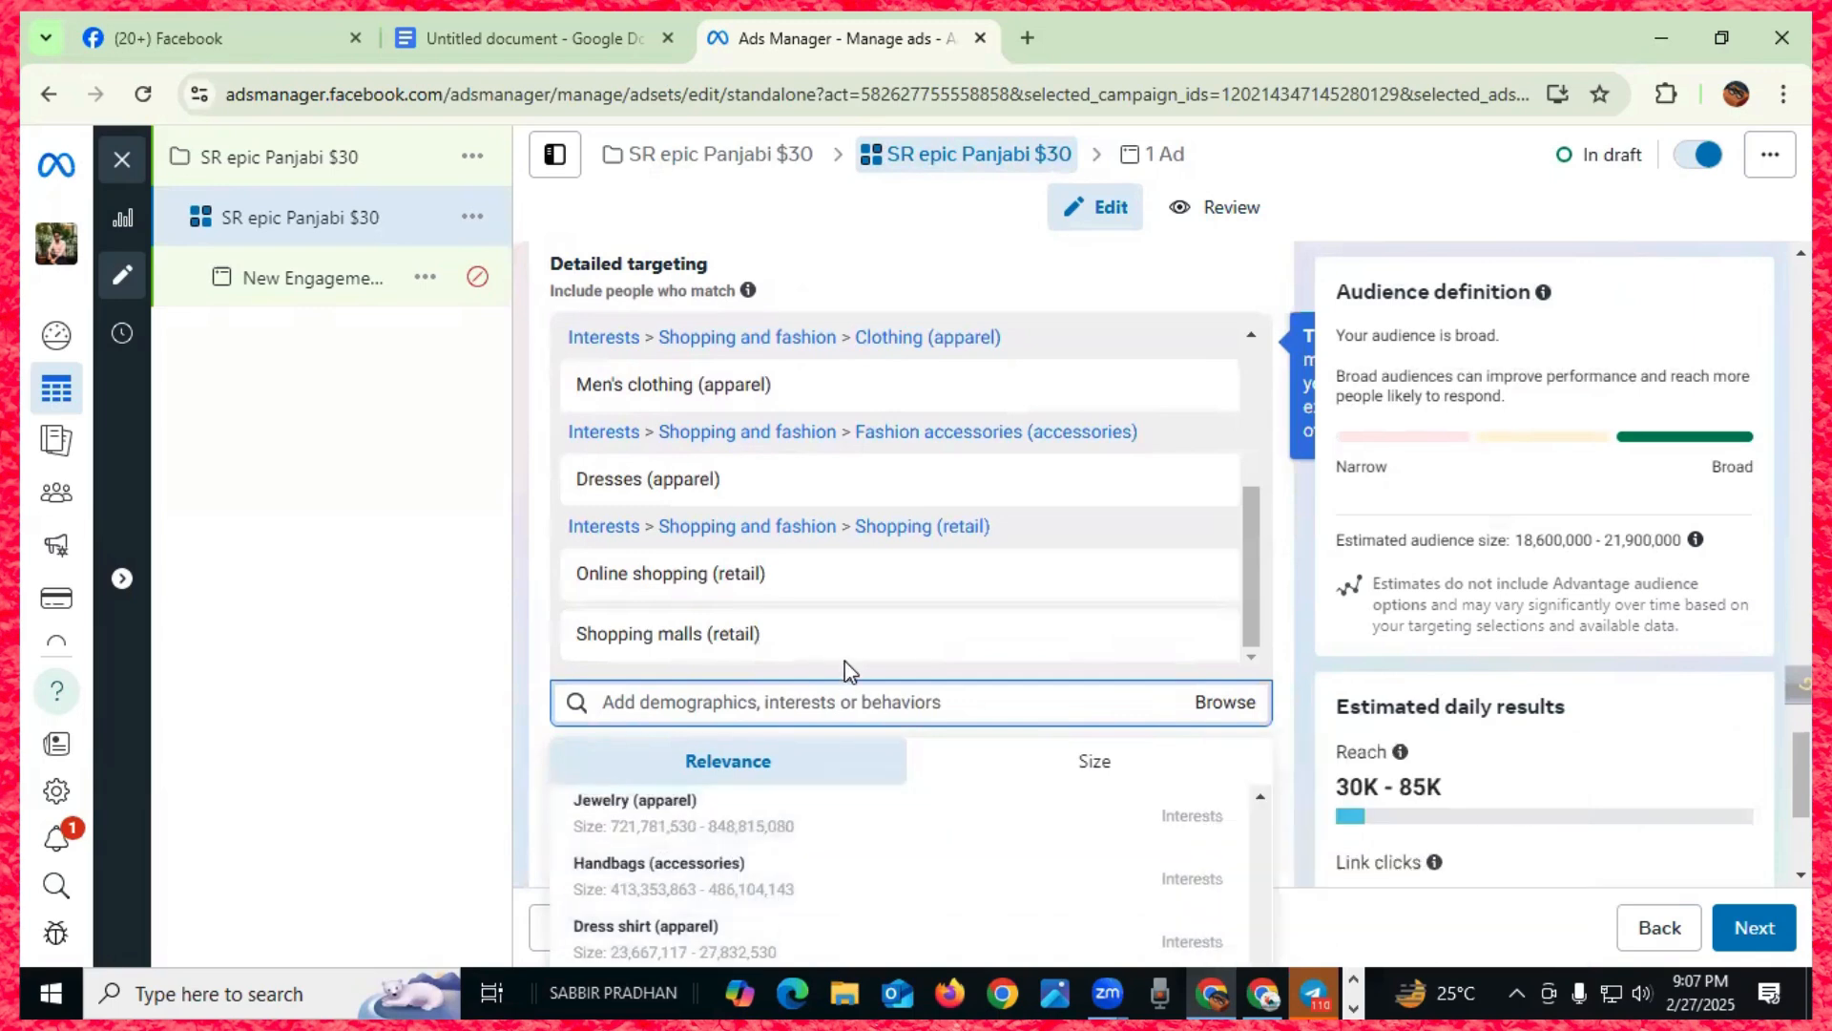
scroll(845, 661, "down", 1)
key("Down")
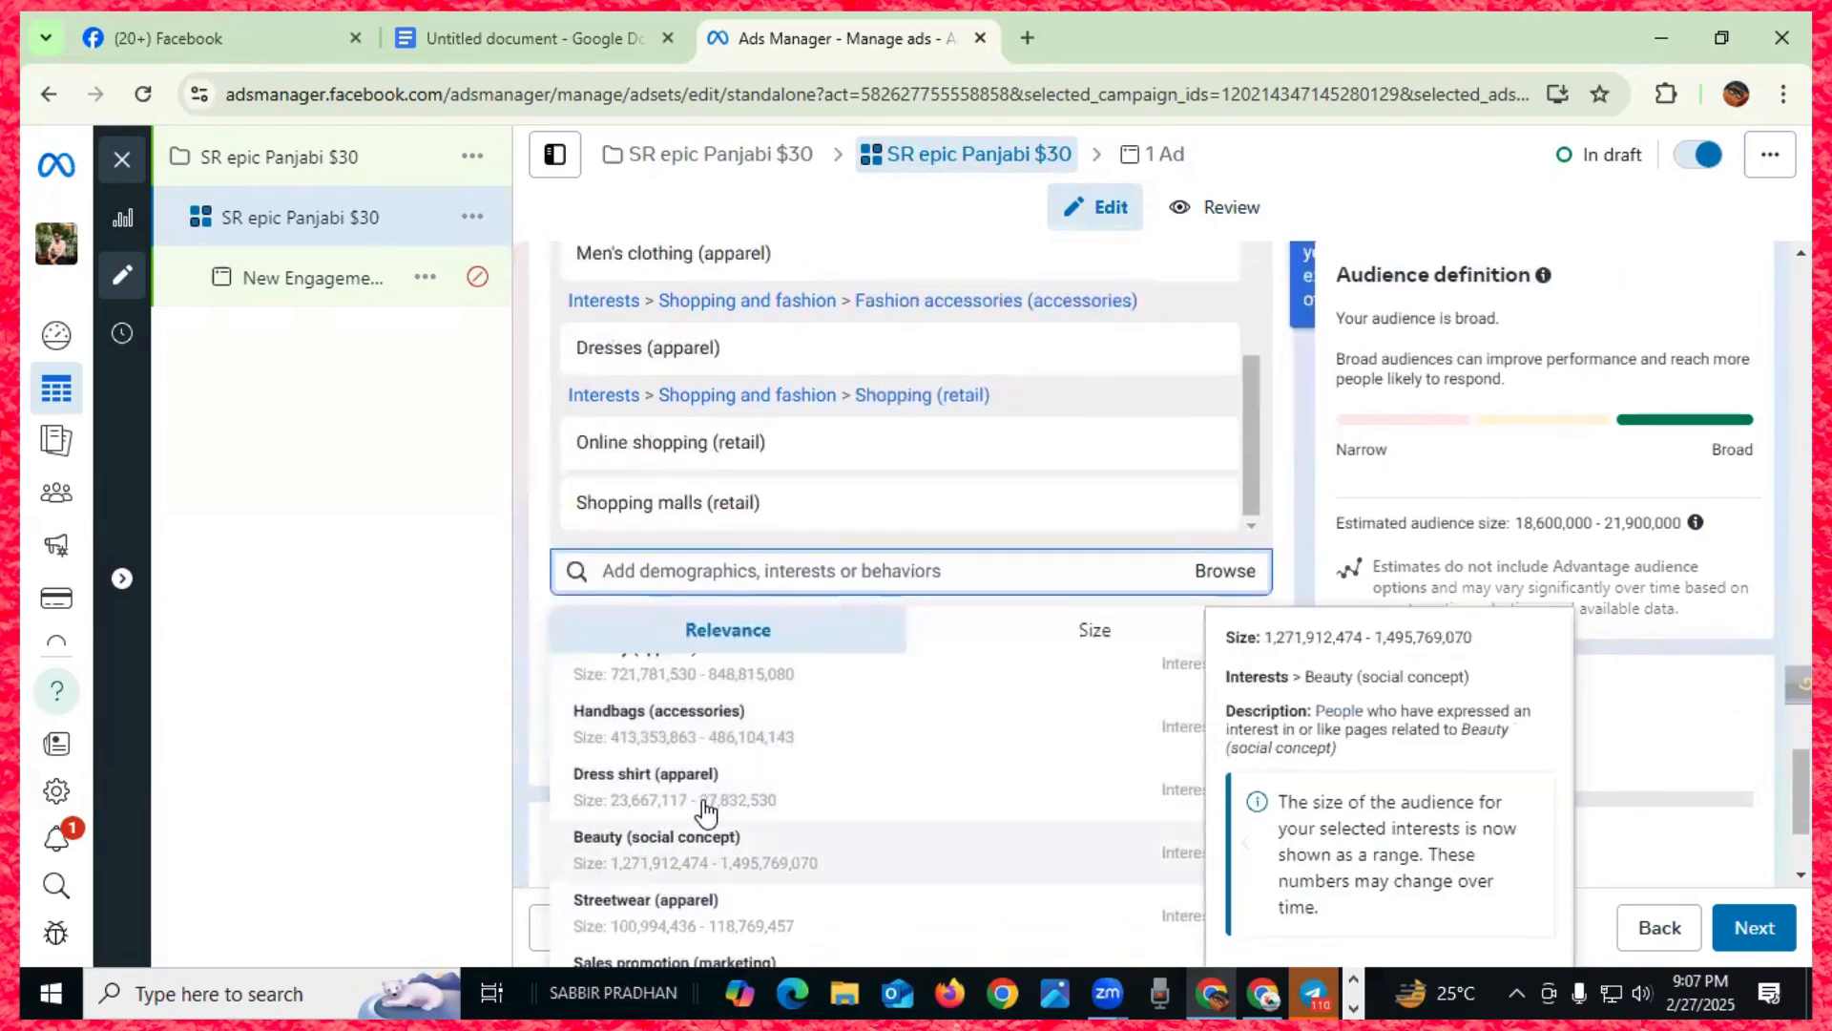
scroll(707, 812, "up", 3)
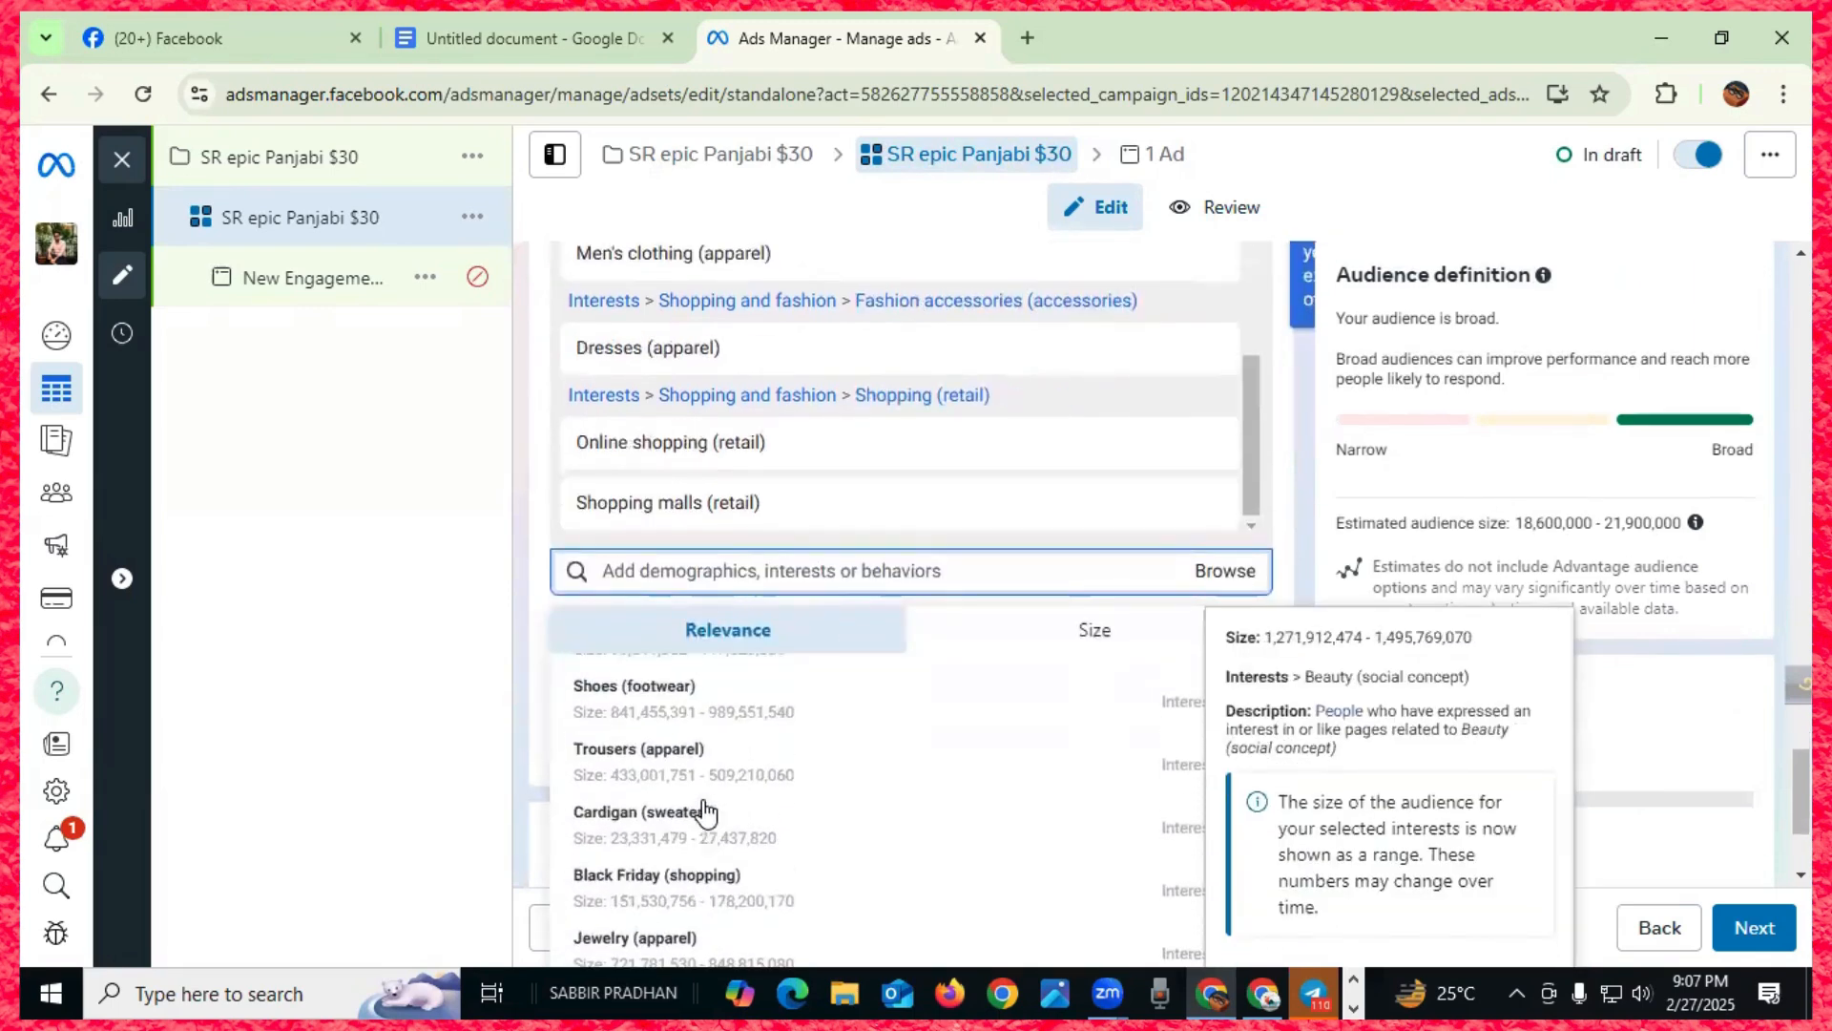
scroll(707, 812, "up", 4)
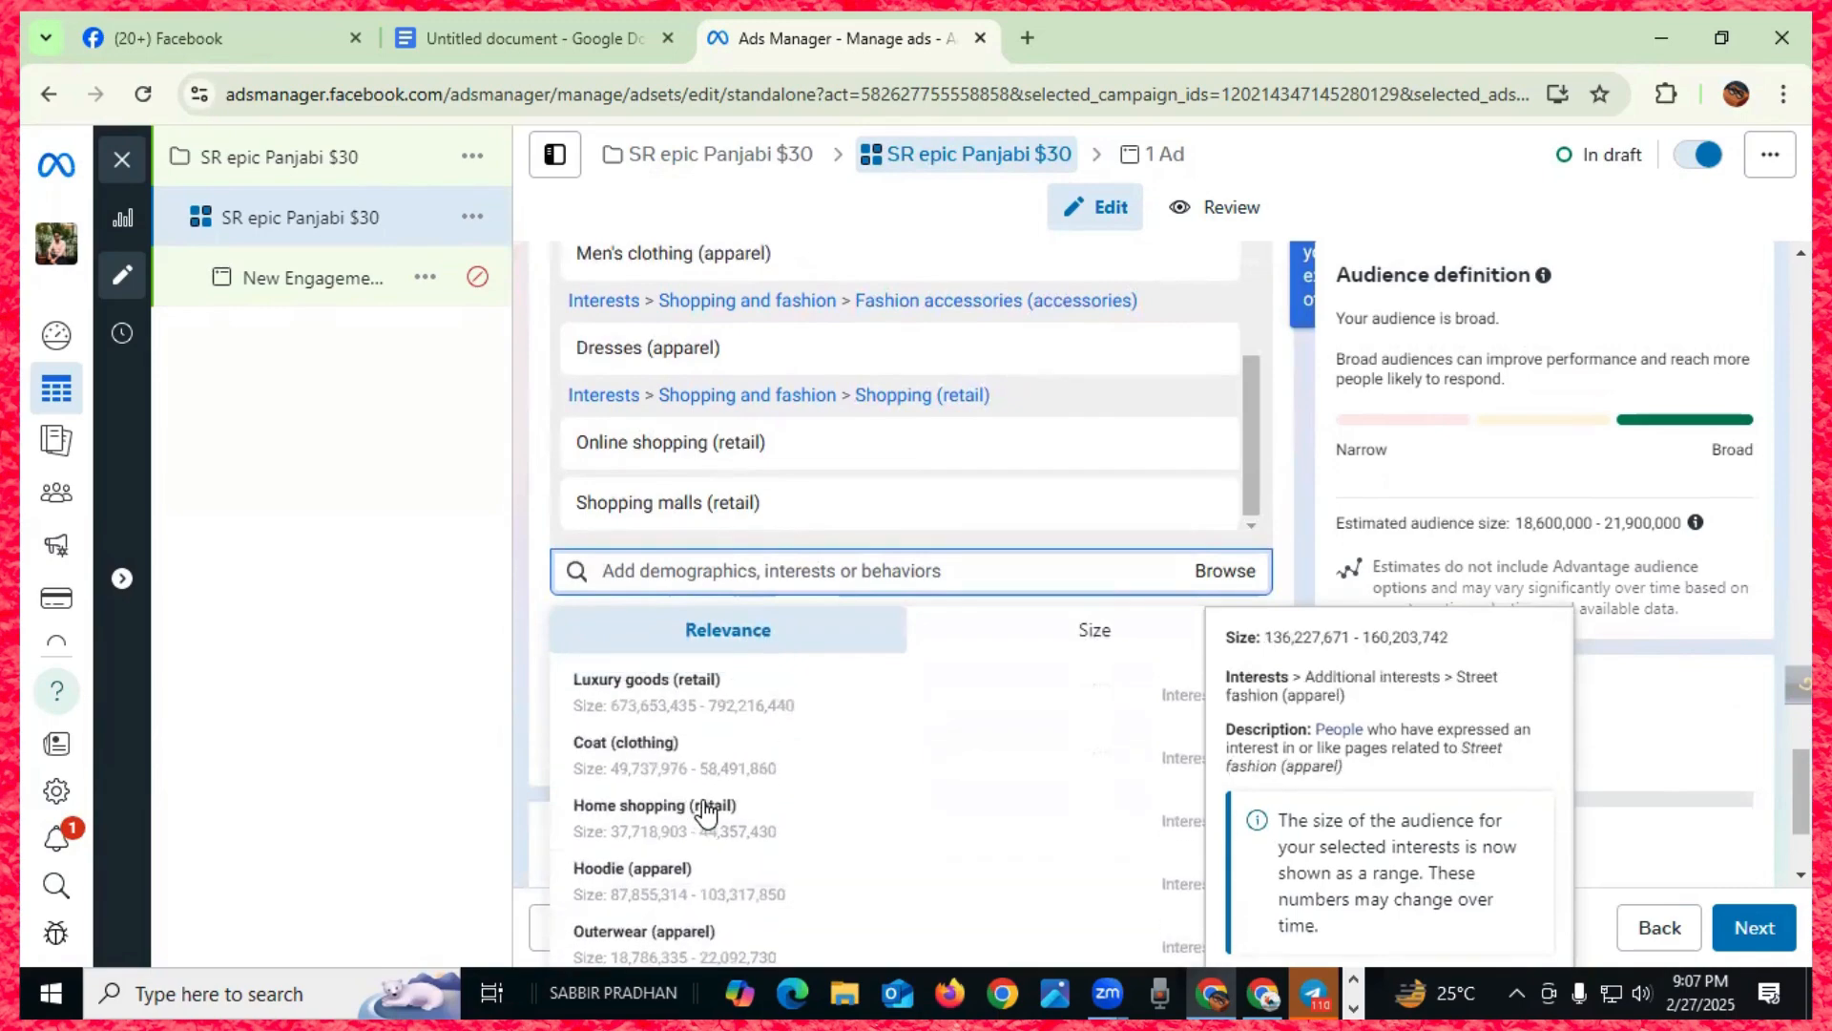
scroll(706, 812, "up", 5)
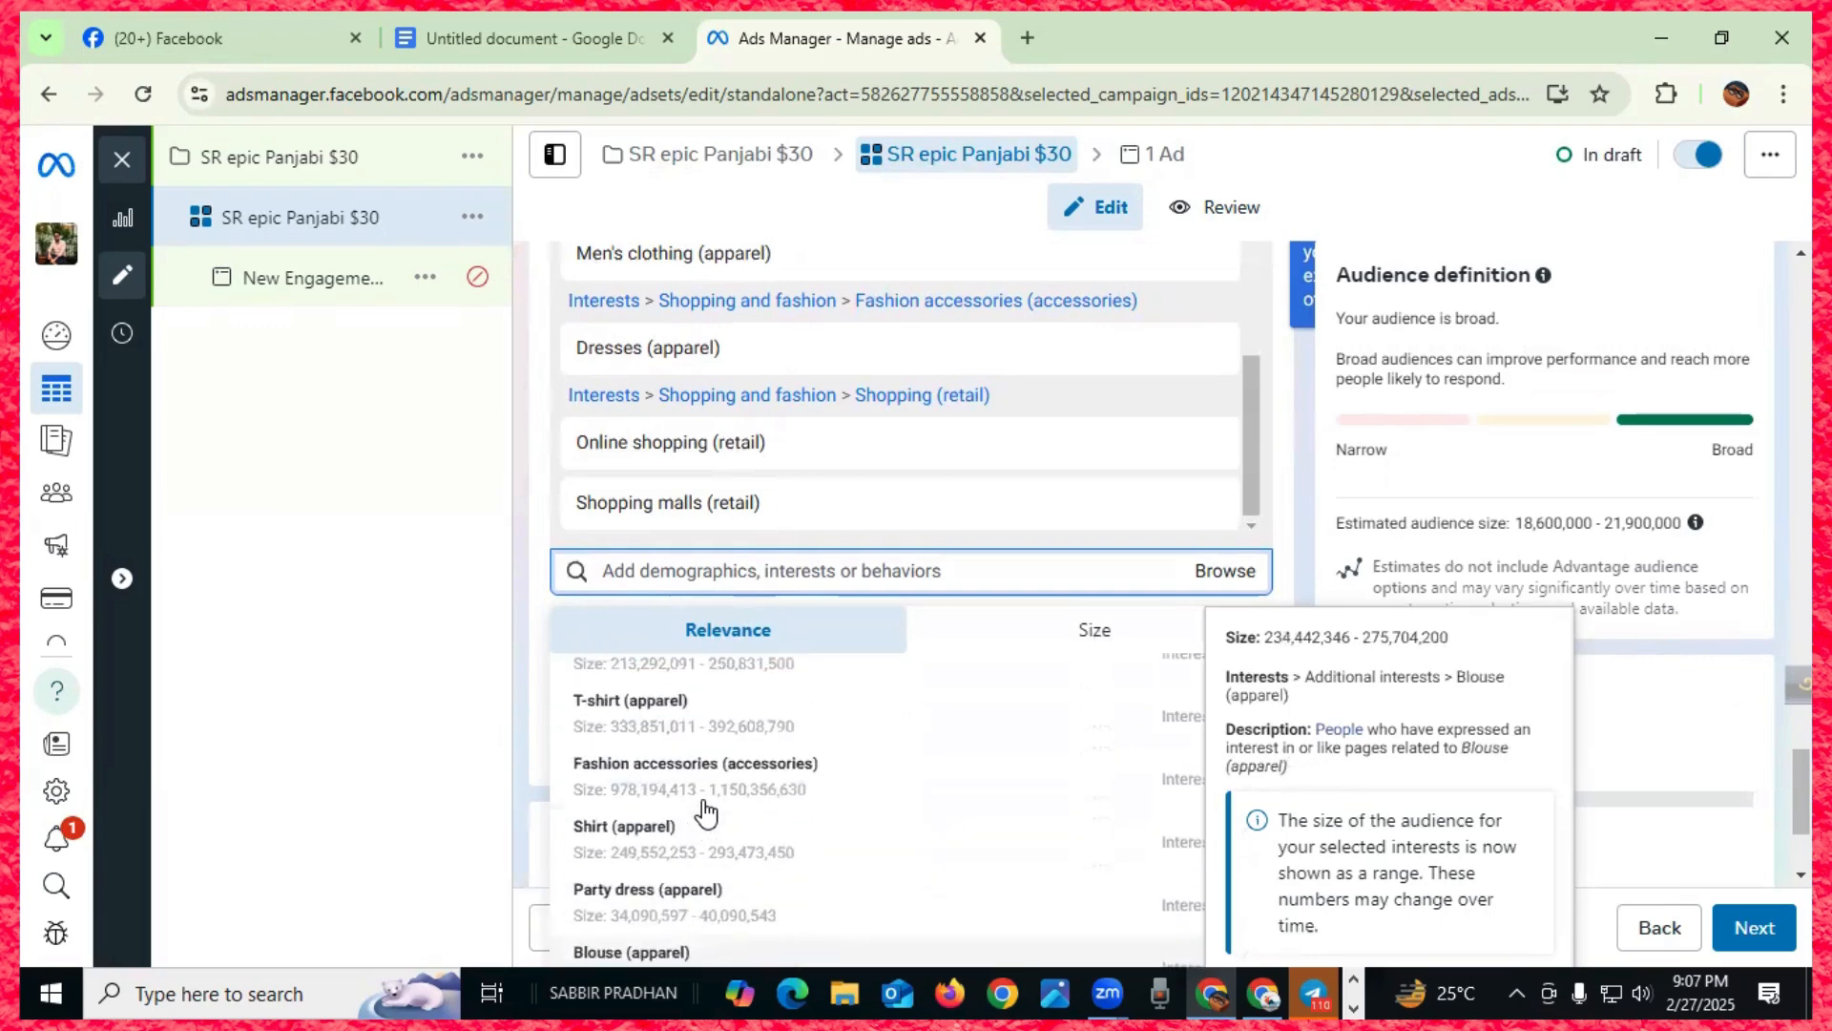
- Add Fashion accessories (accessories) to the interests and review the targeting list
left_click(699, 778)
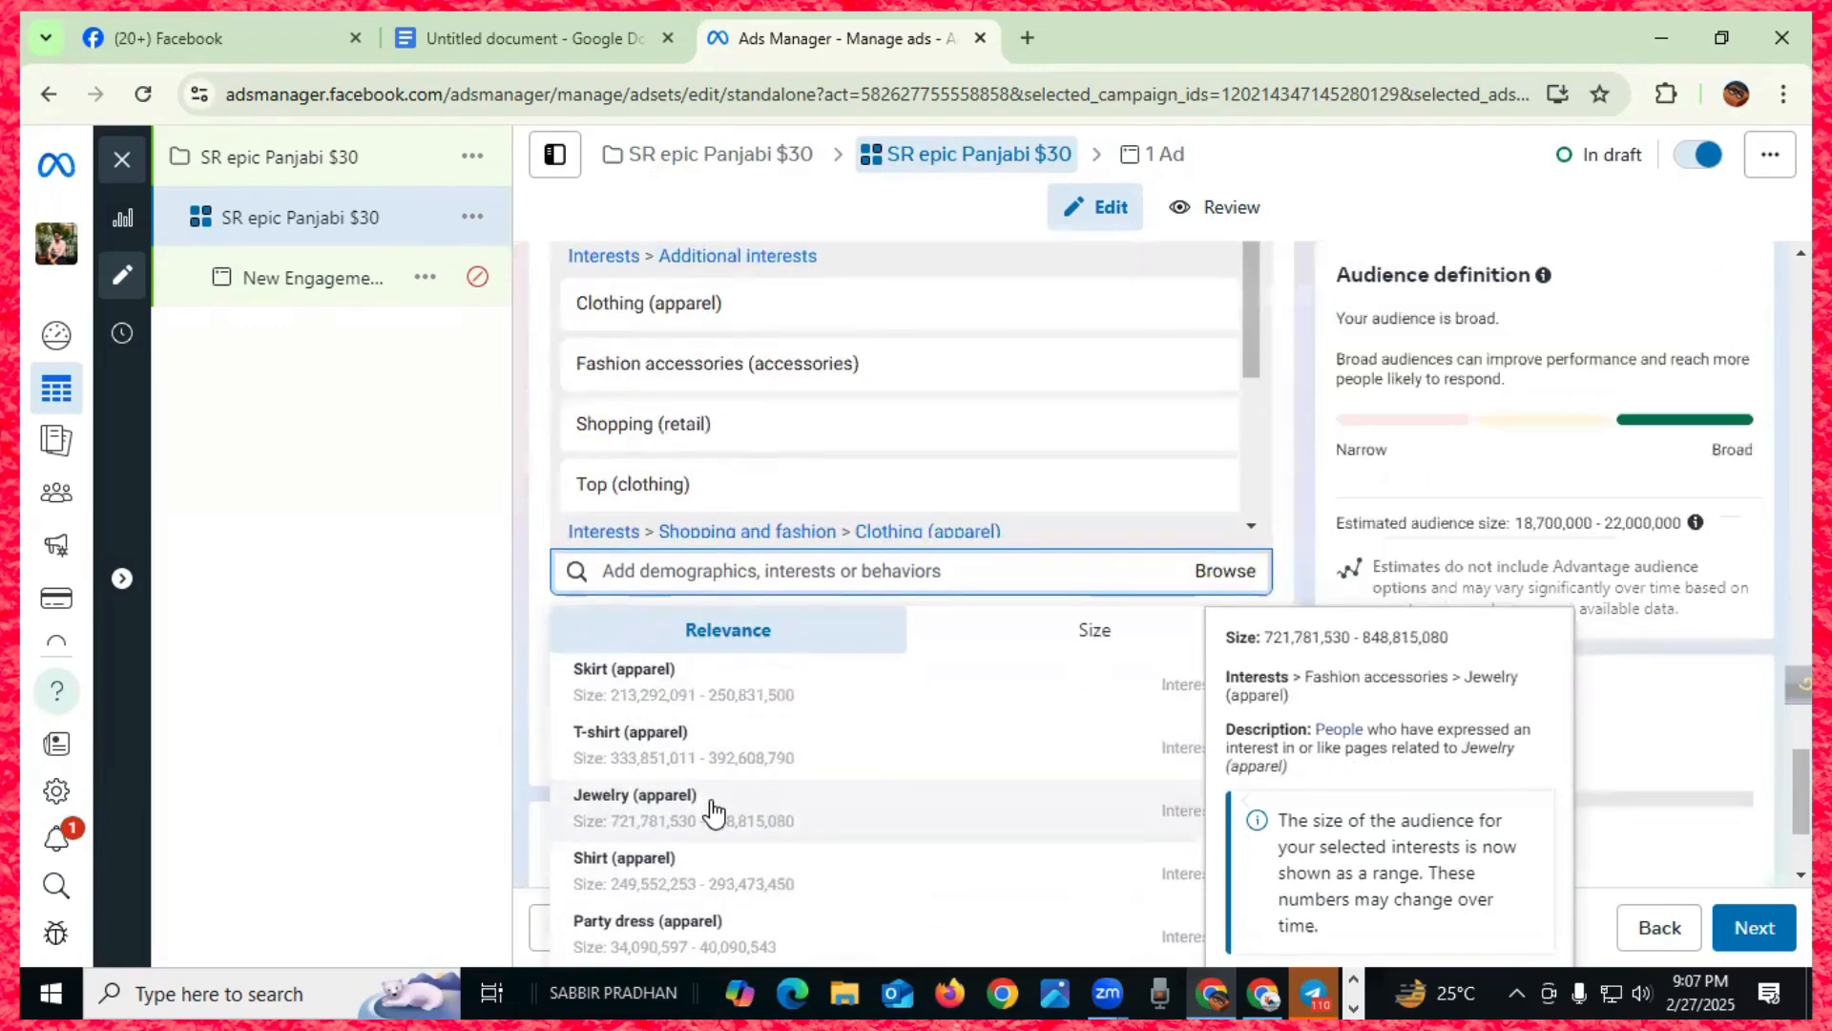
scroll(867, 401, "down", 3)
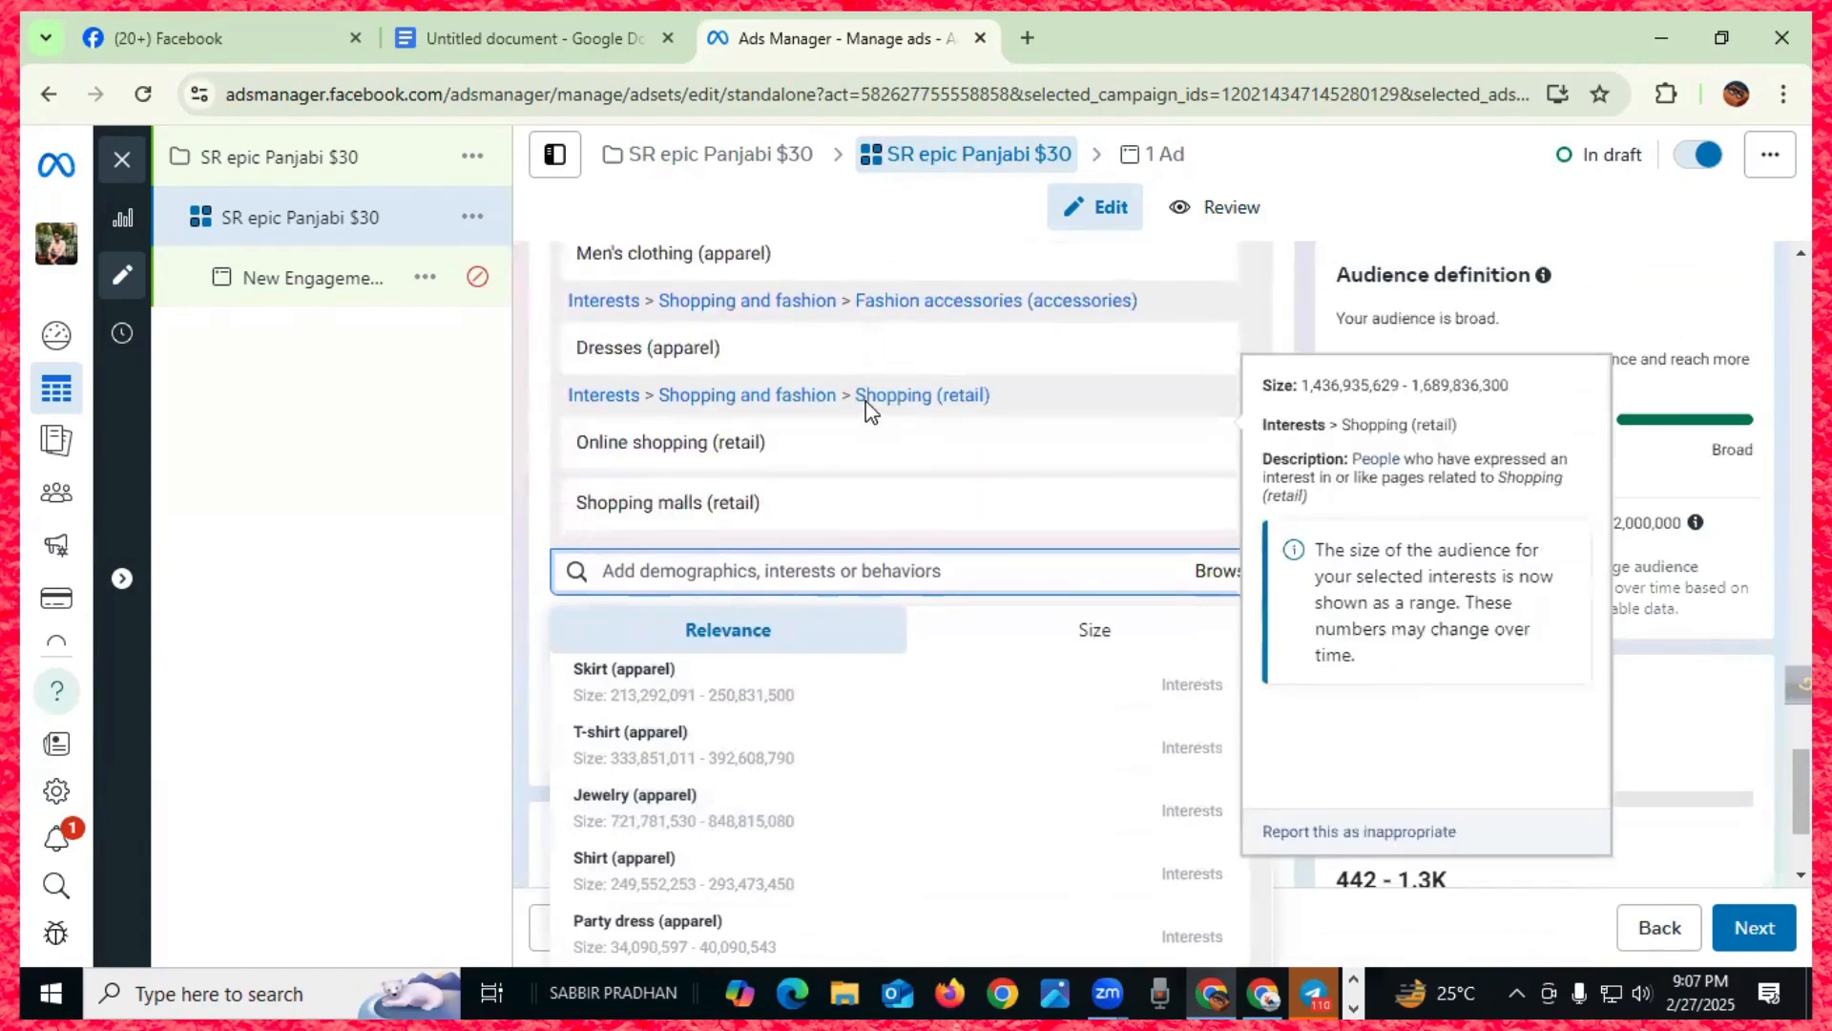
scroll(866, 401, "up", 5)
scroll(872, 683, "down", 3)
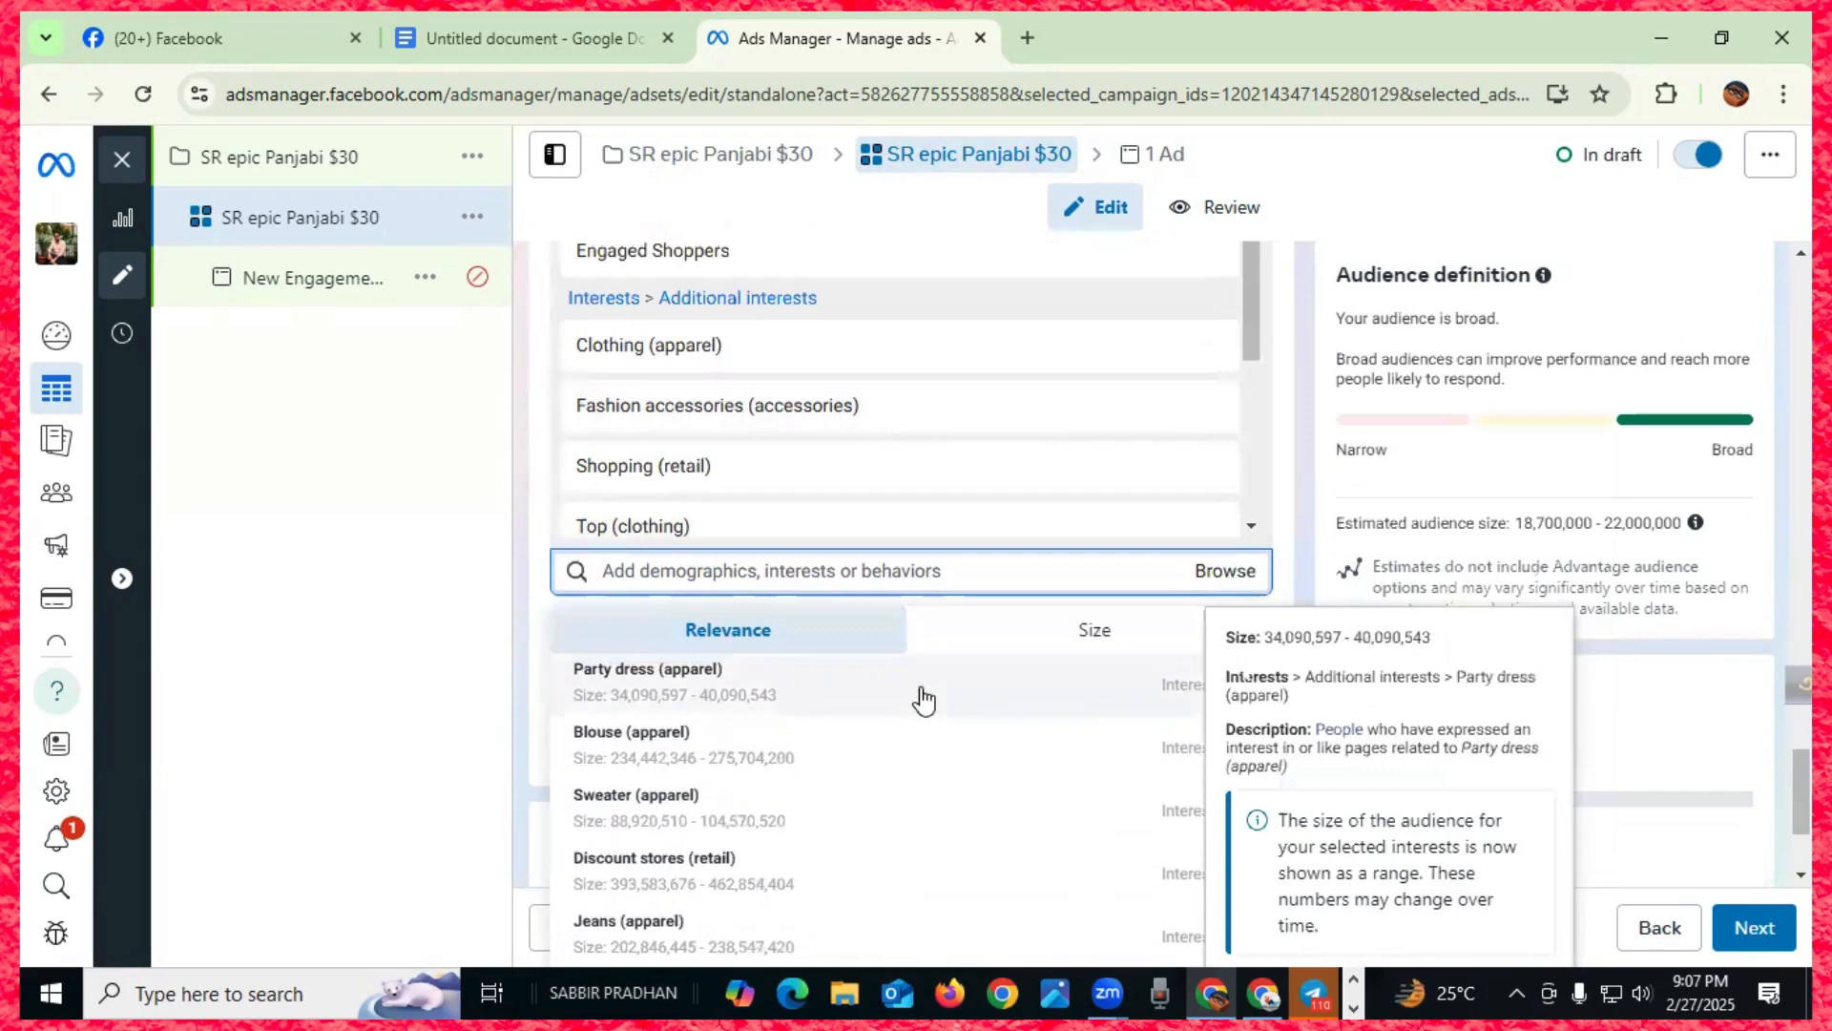
scroll(923, 702, "down", 10)
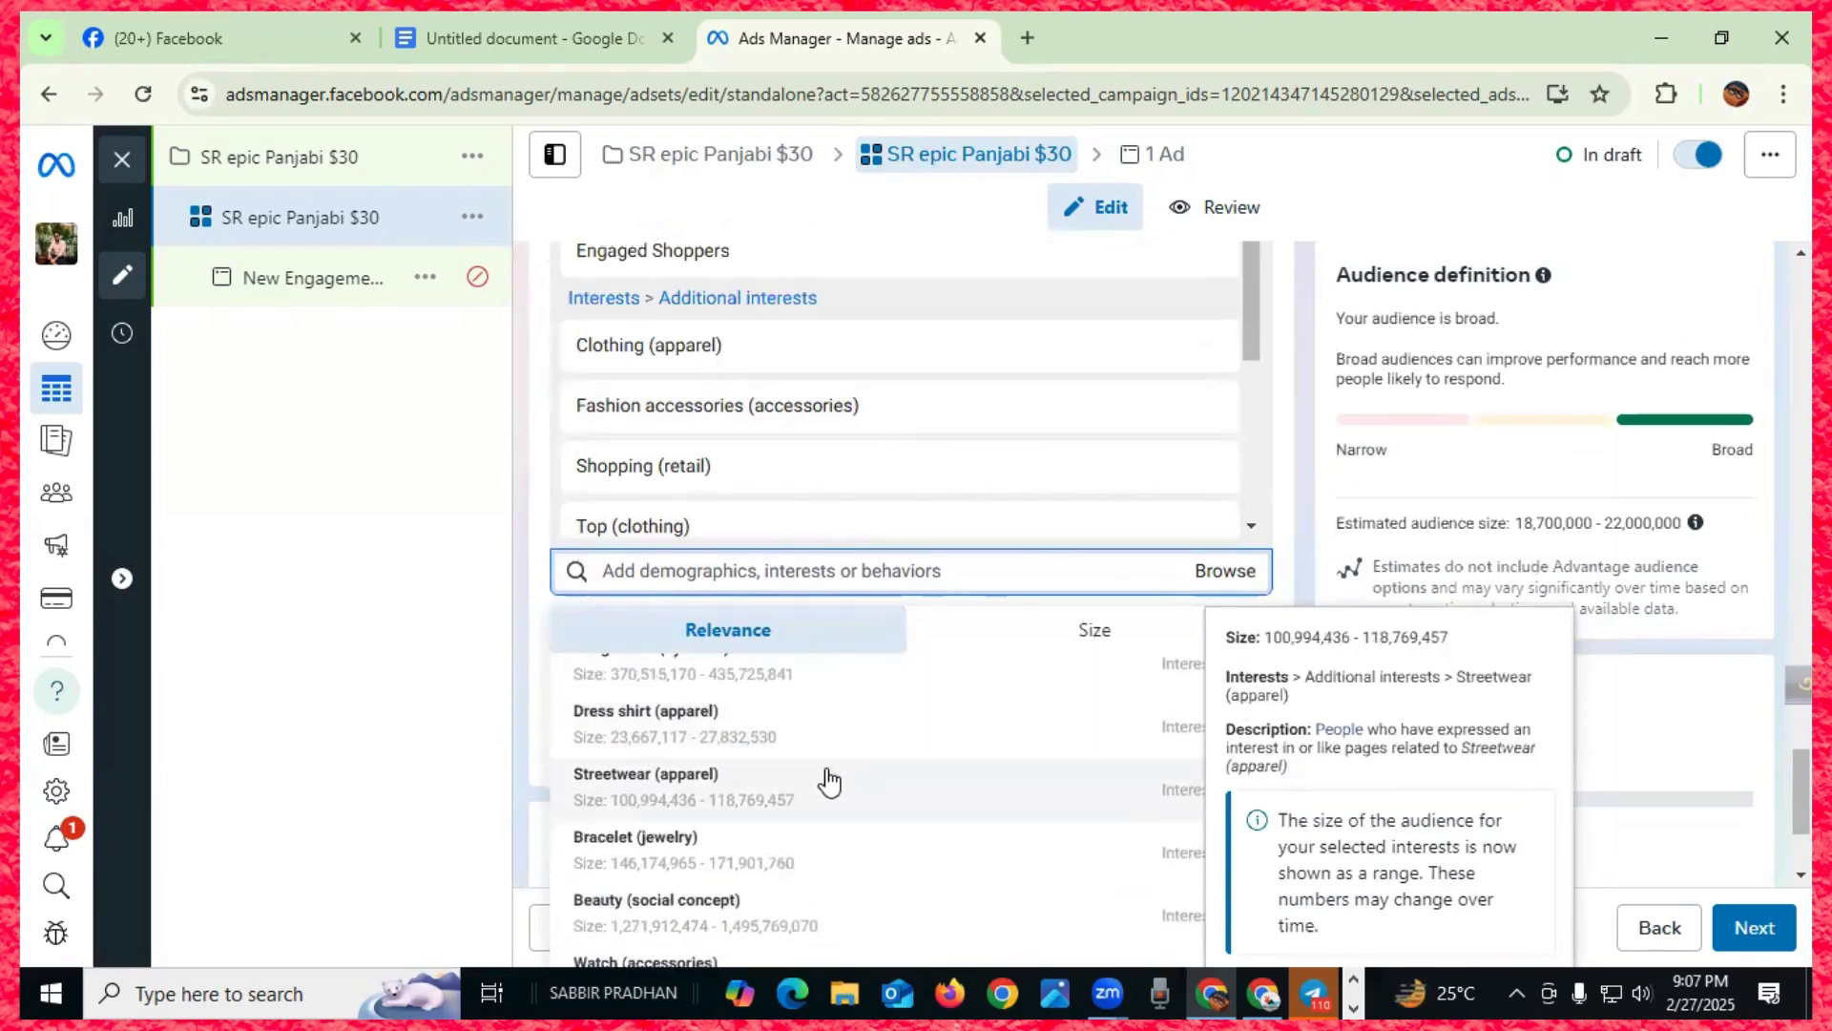
scroll(837, 742, "down", 3)
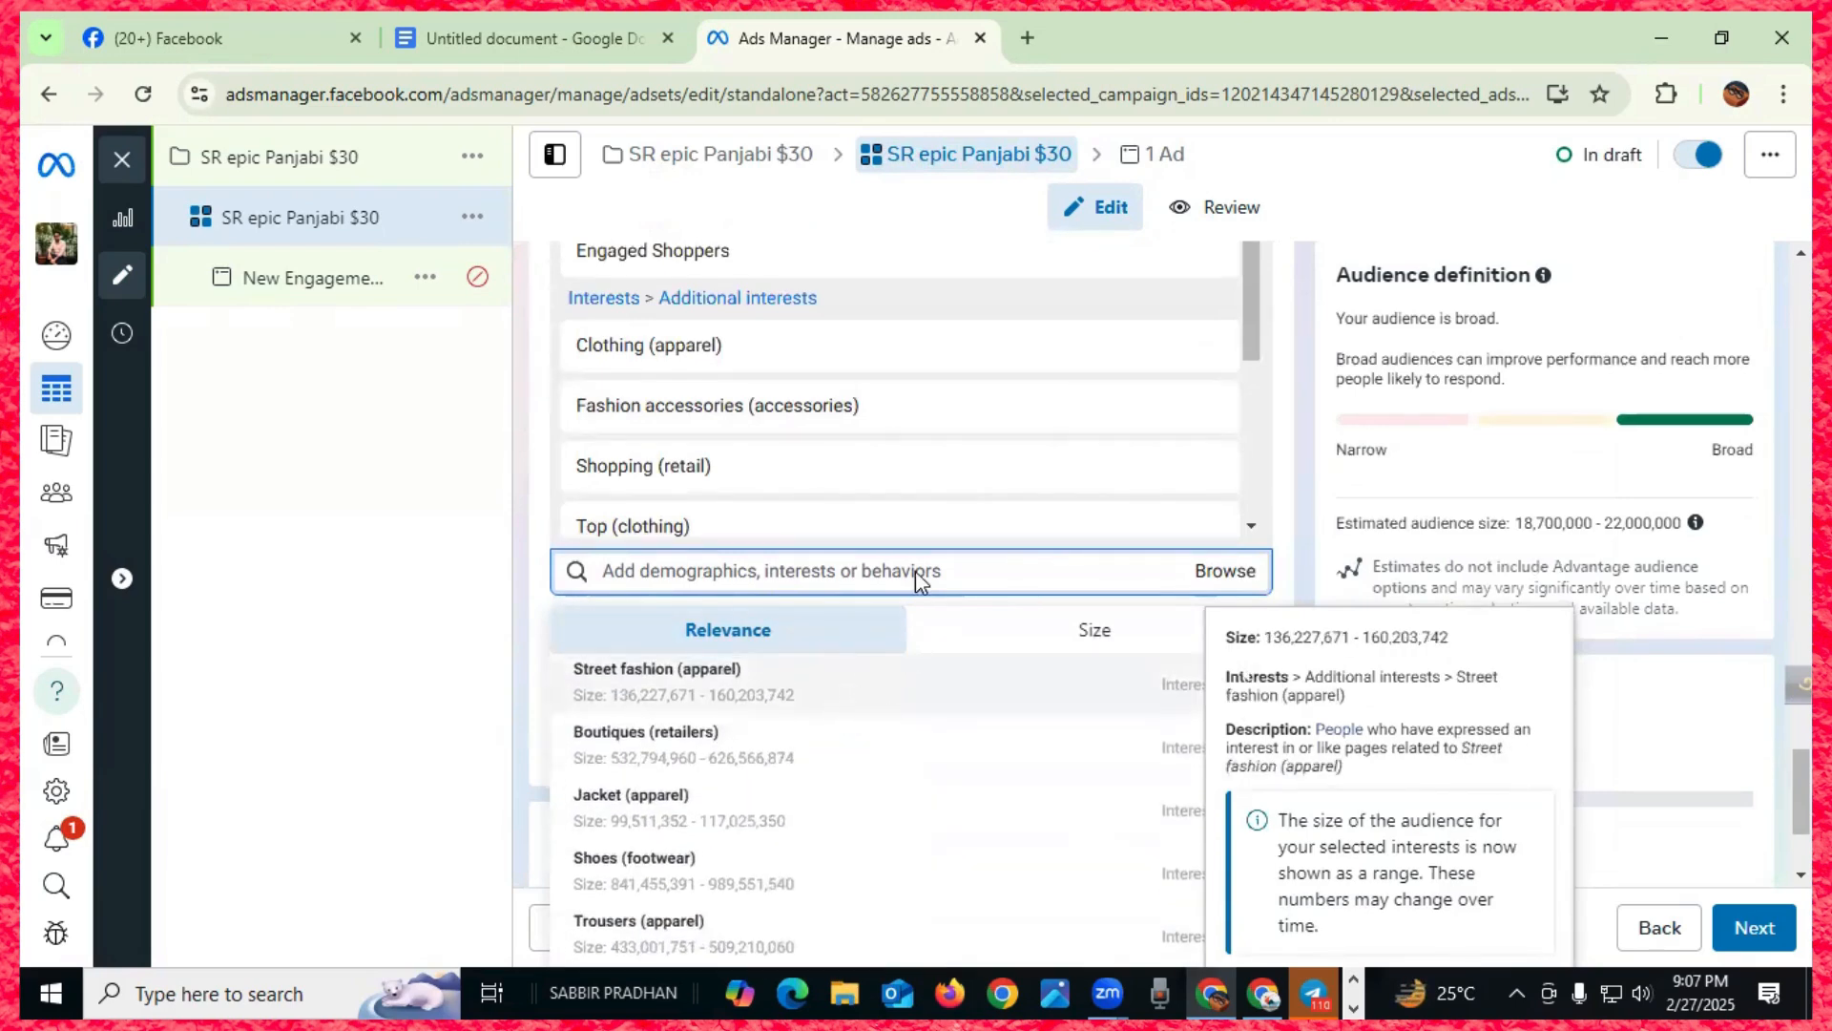
scroll(912, 534, "up", 20)
scroll(905, 531, "up", 5)
scroll(907, 534, "down", 10)
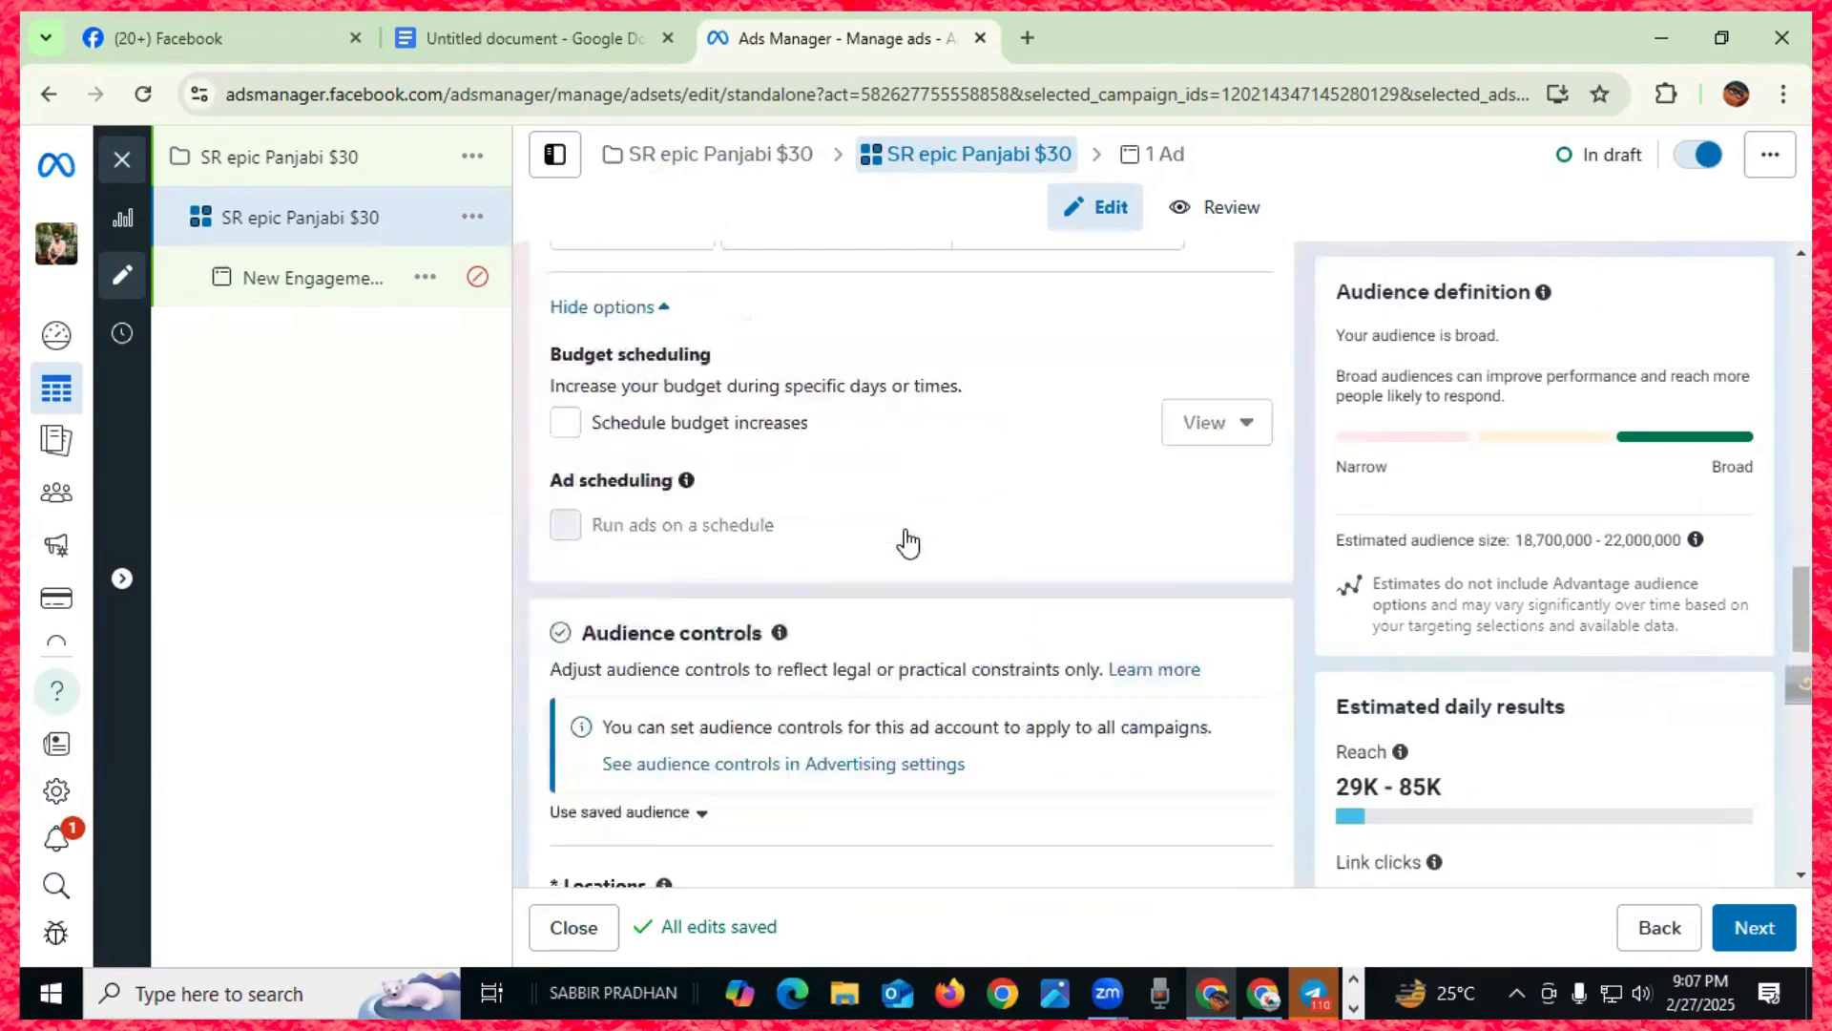
scroll(907, 540, "down", 6)
left_click(1748, 939)
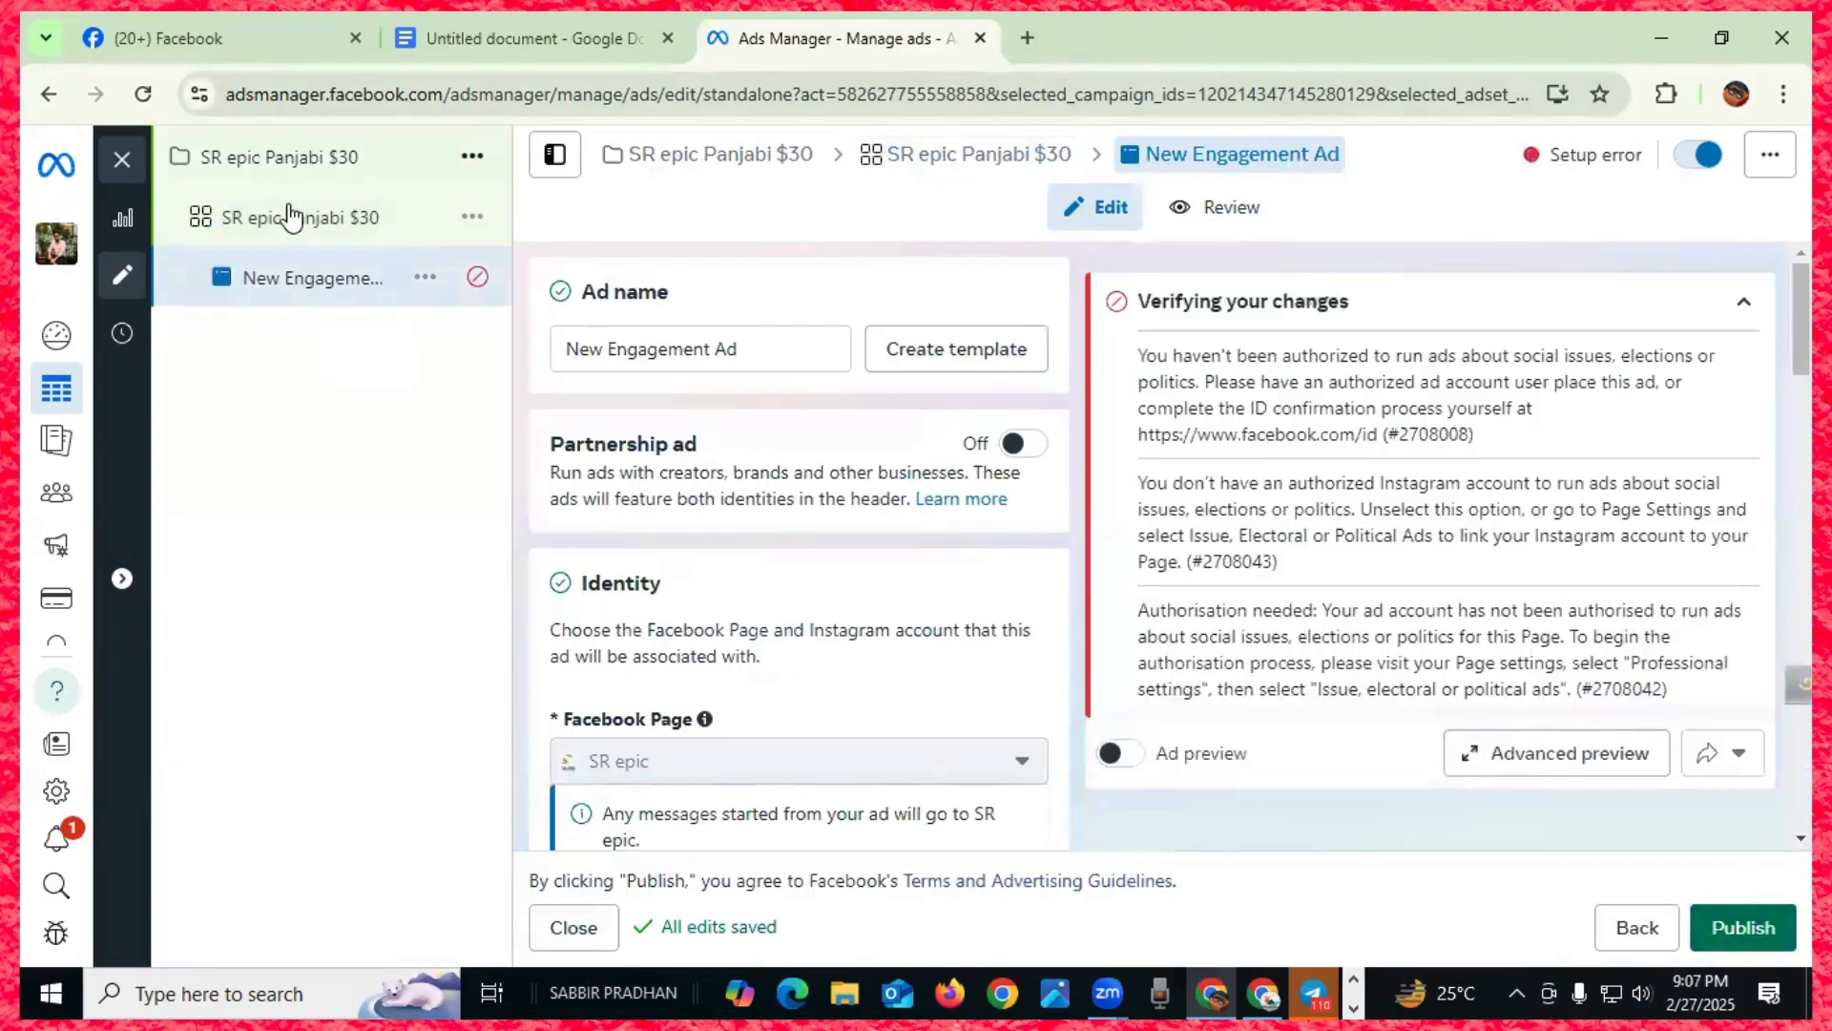
left_click(280, 217)
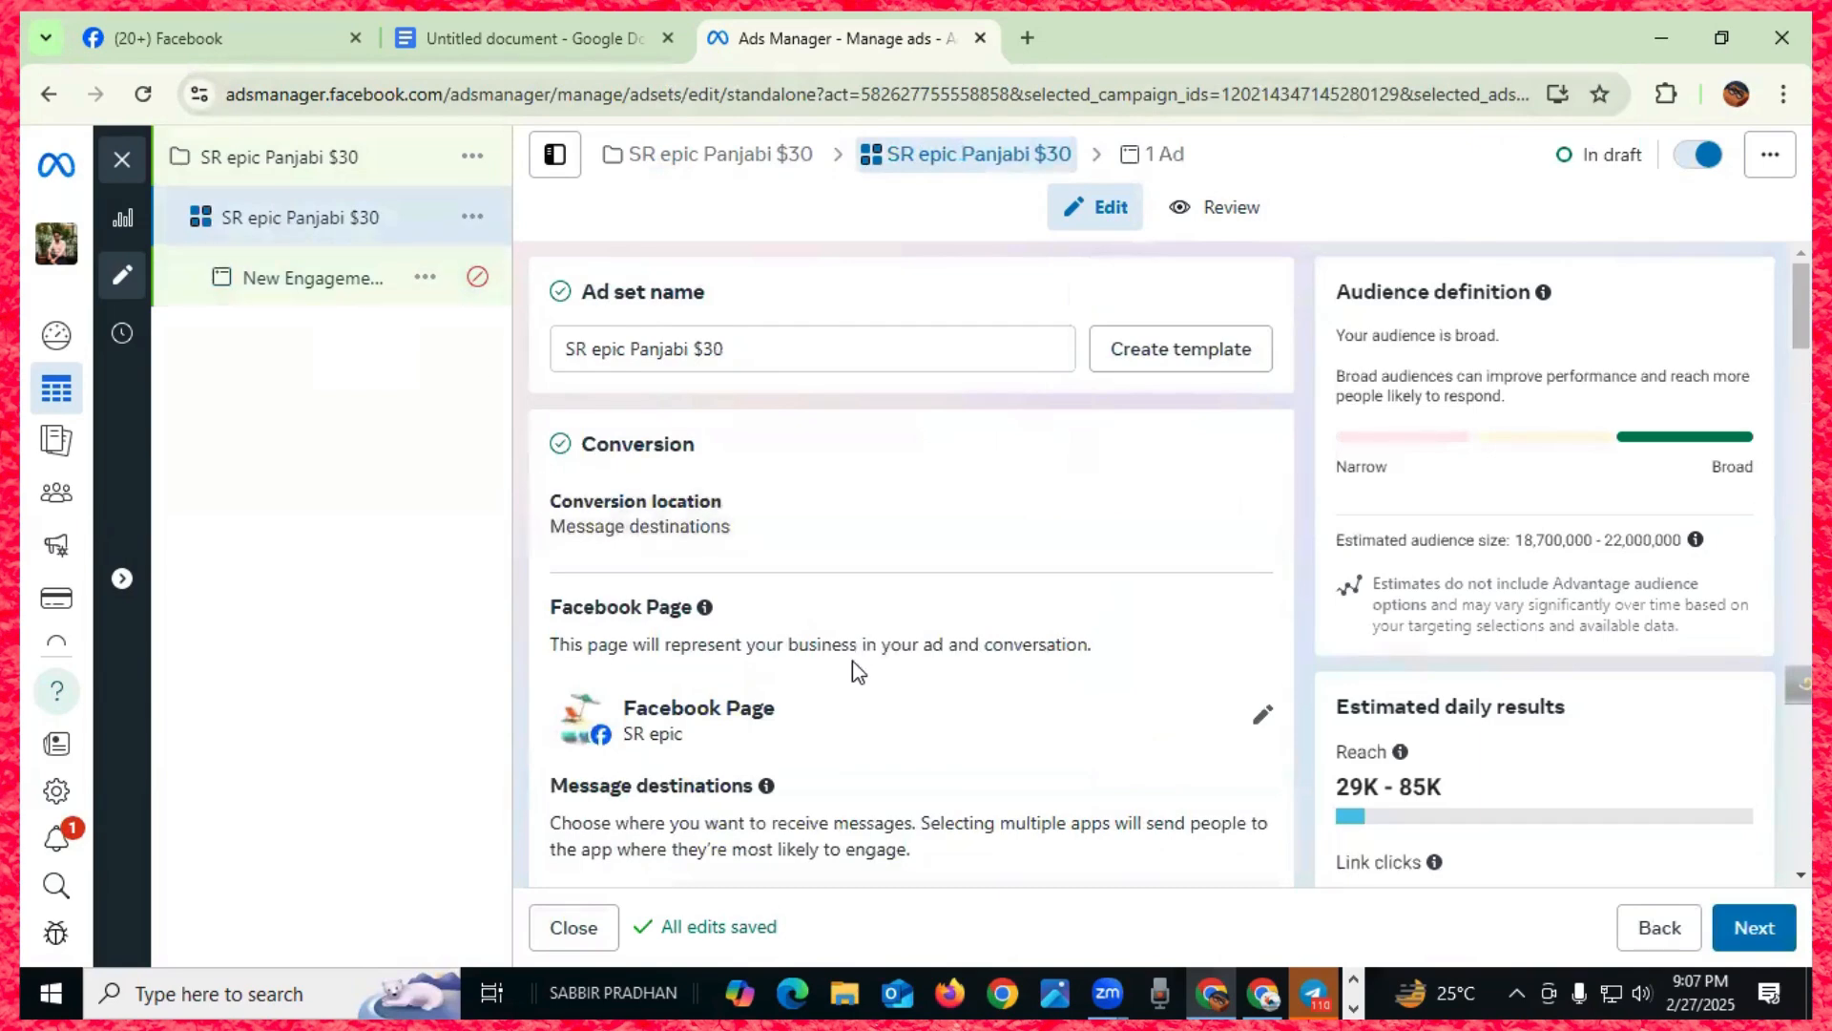
scroll(852, 660, "down", 5)
scroll(849, 665, "down", 12)
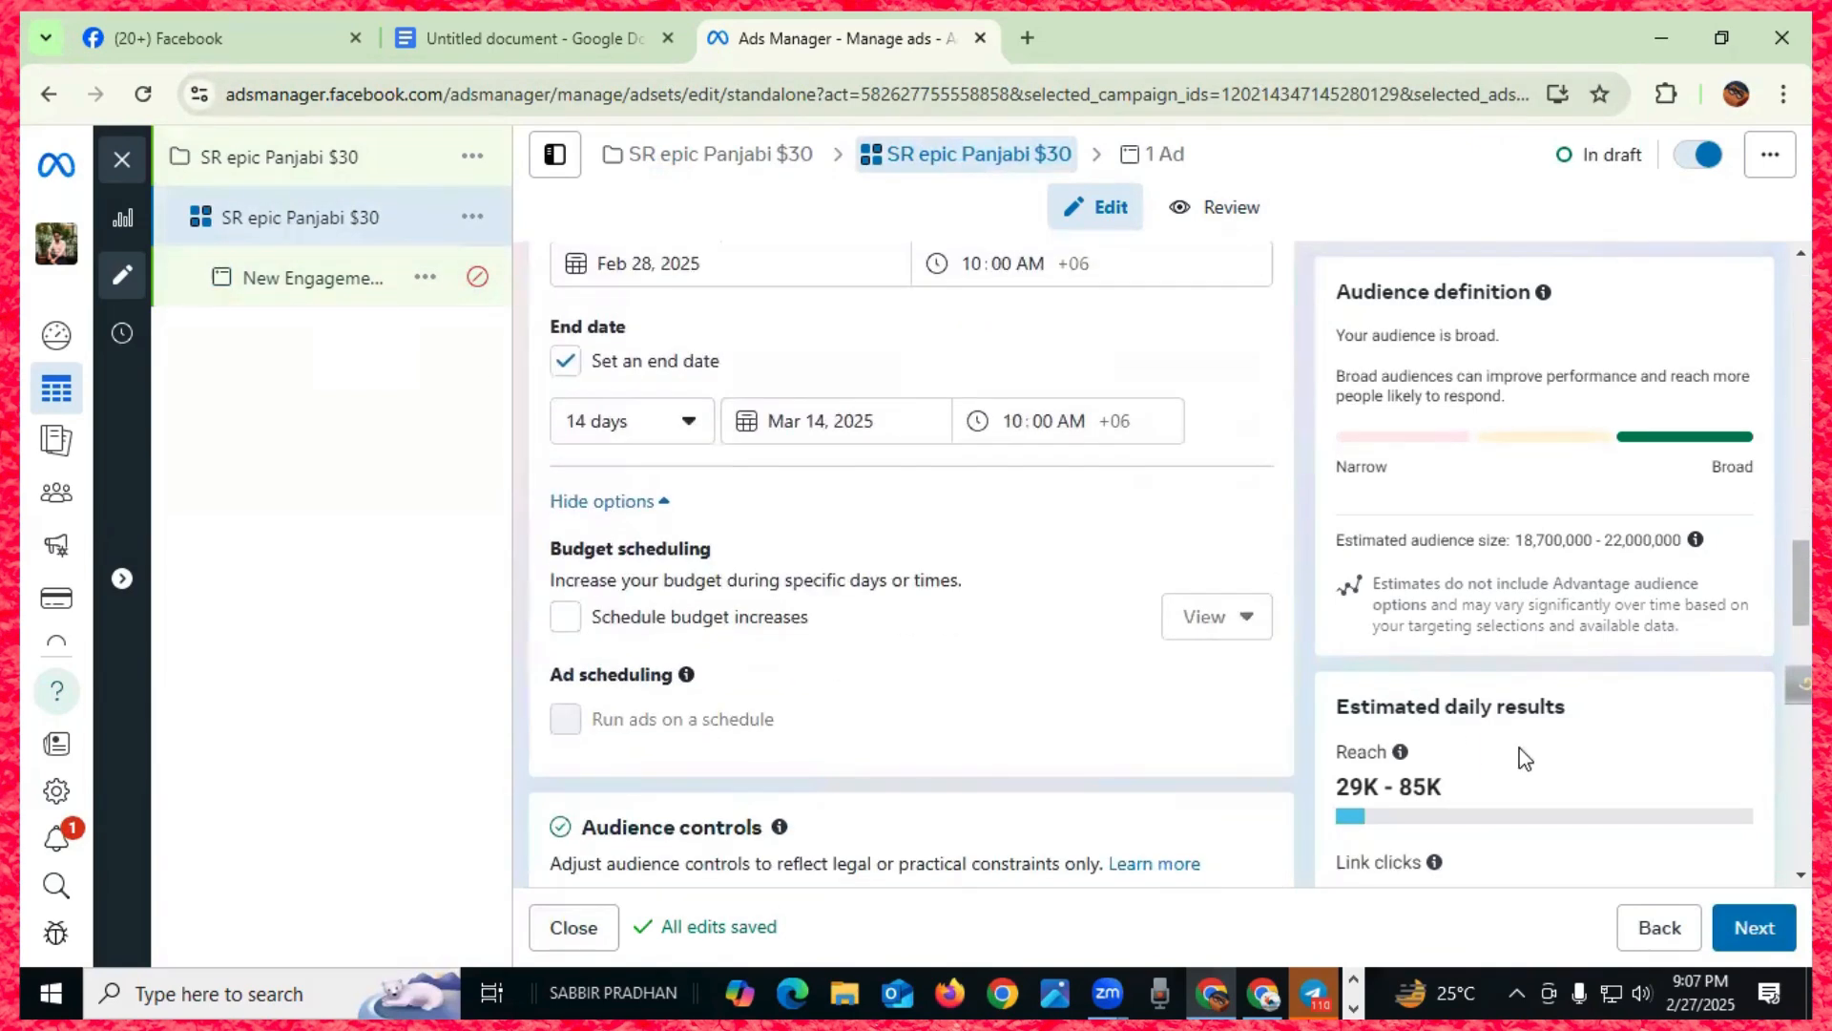
scroll(1480, 764, "down", 3)
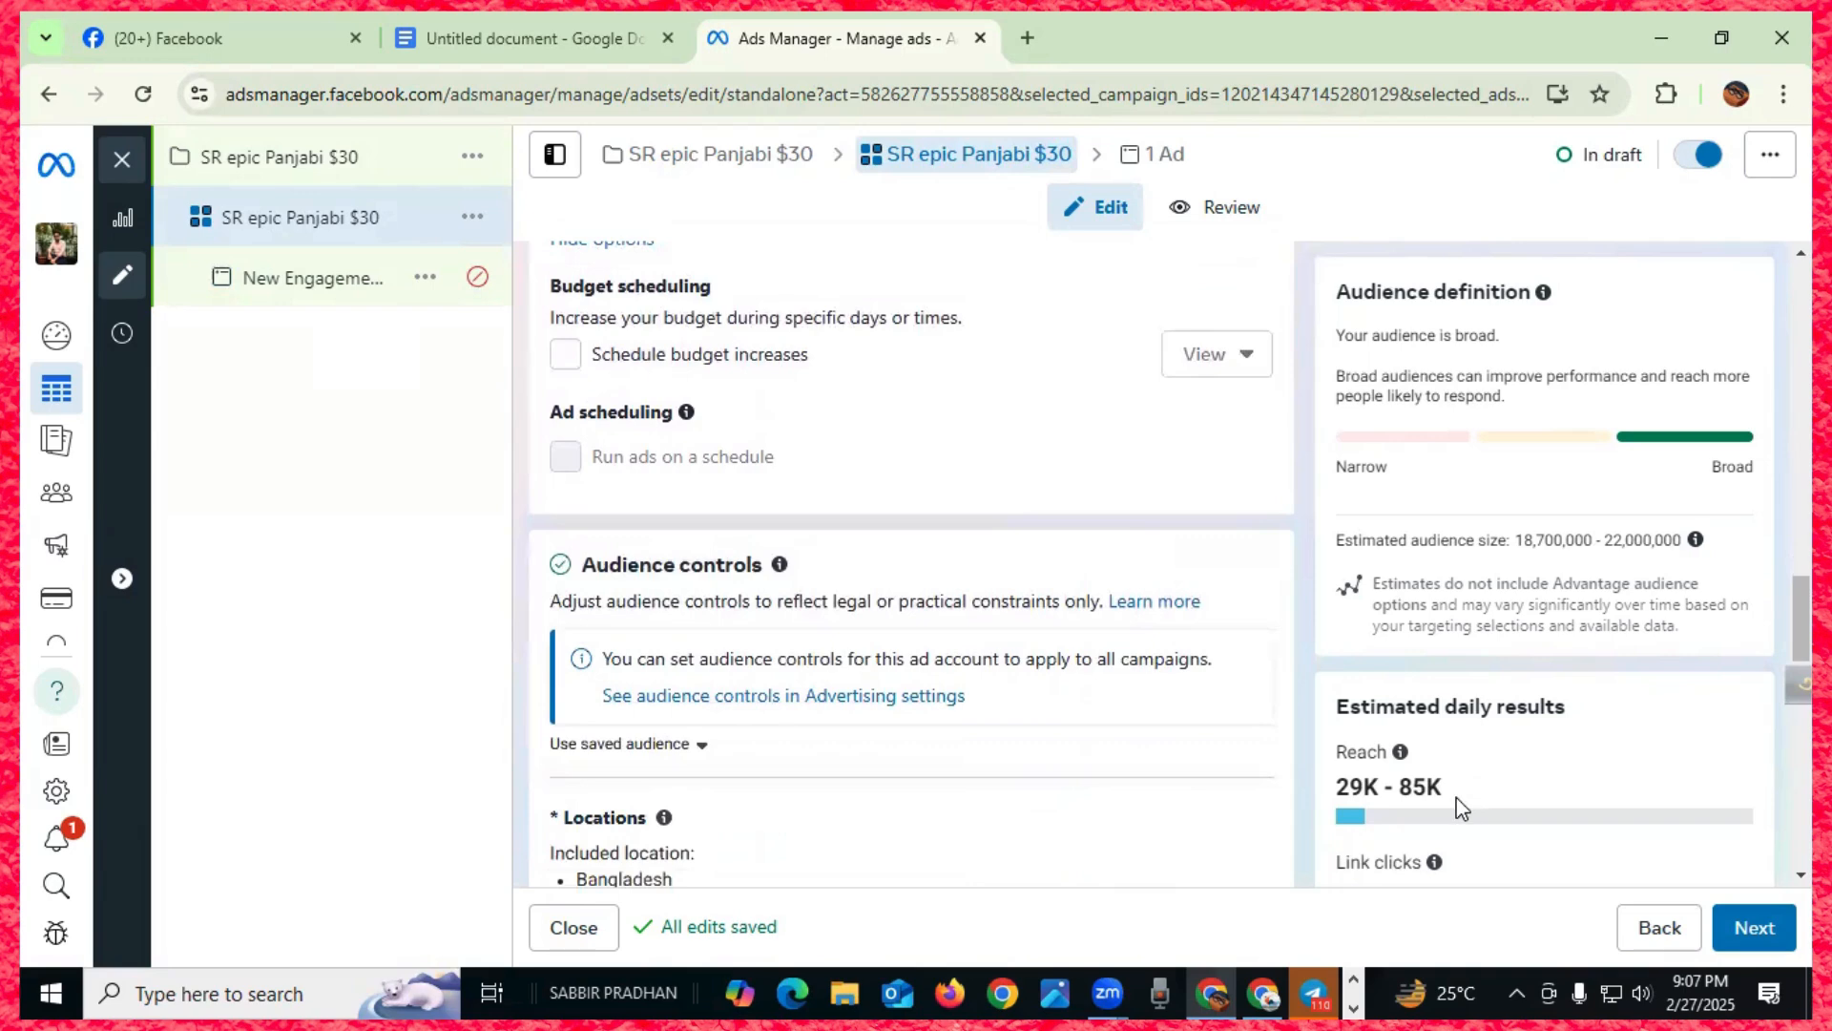
scroll(1520, 806, "down", 3)
scroll(1519, 803, "down", 3)
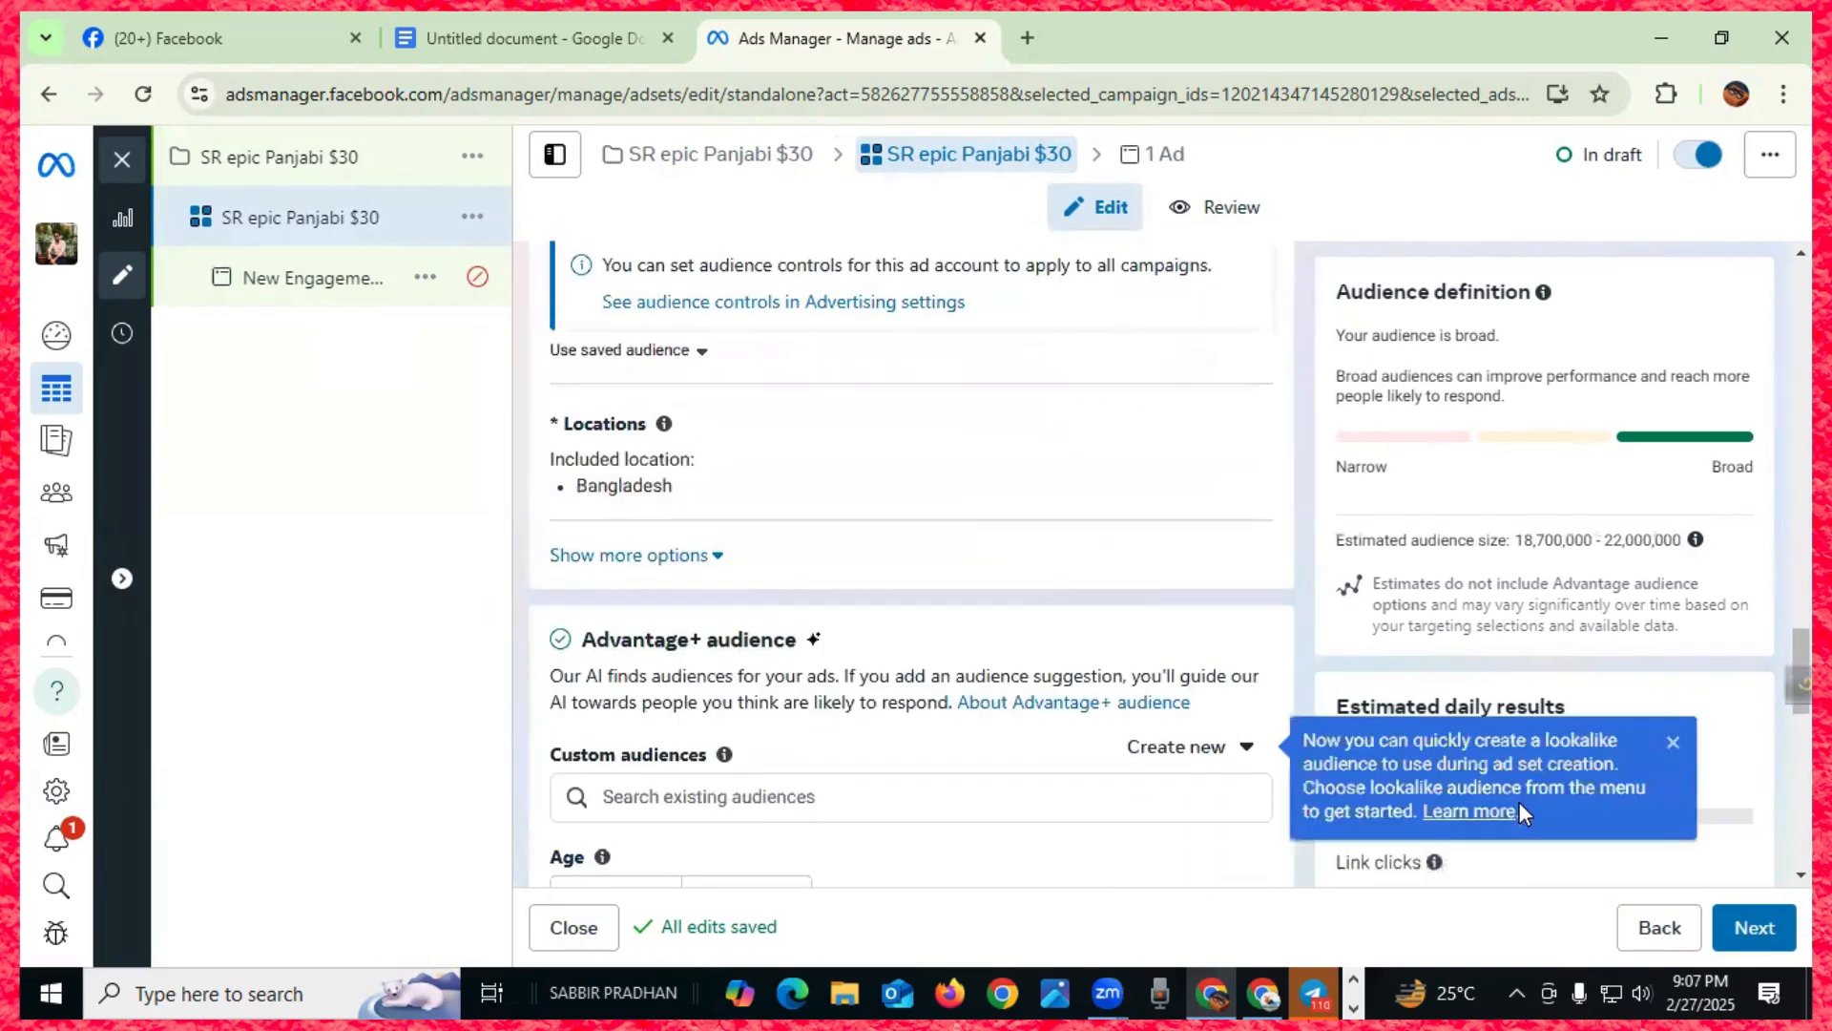
left_click(1672, 746)
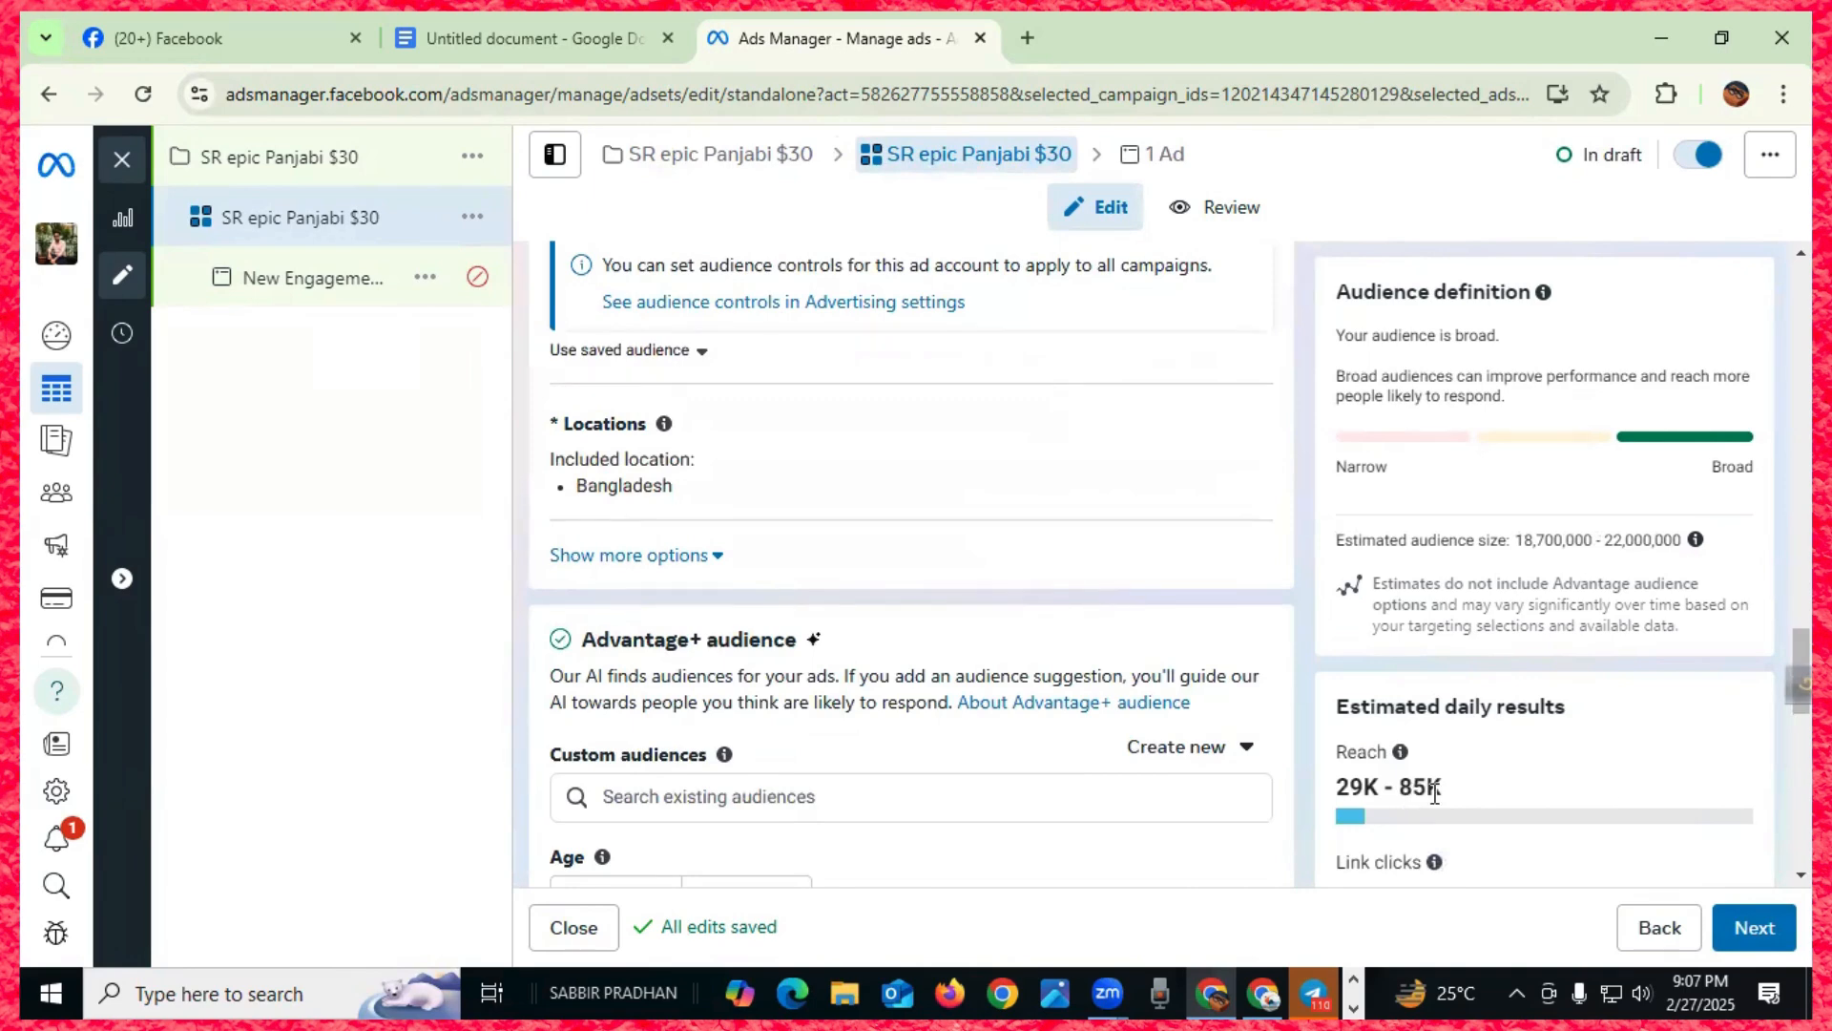
scroll(1434, 794, "down", 4)
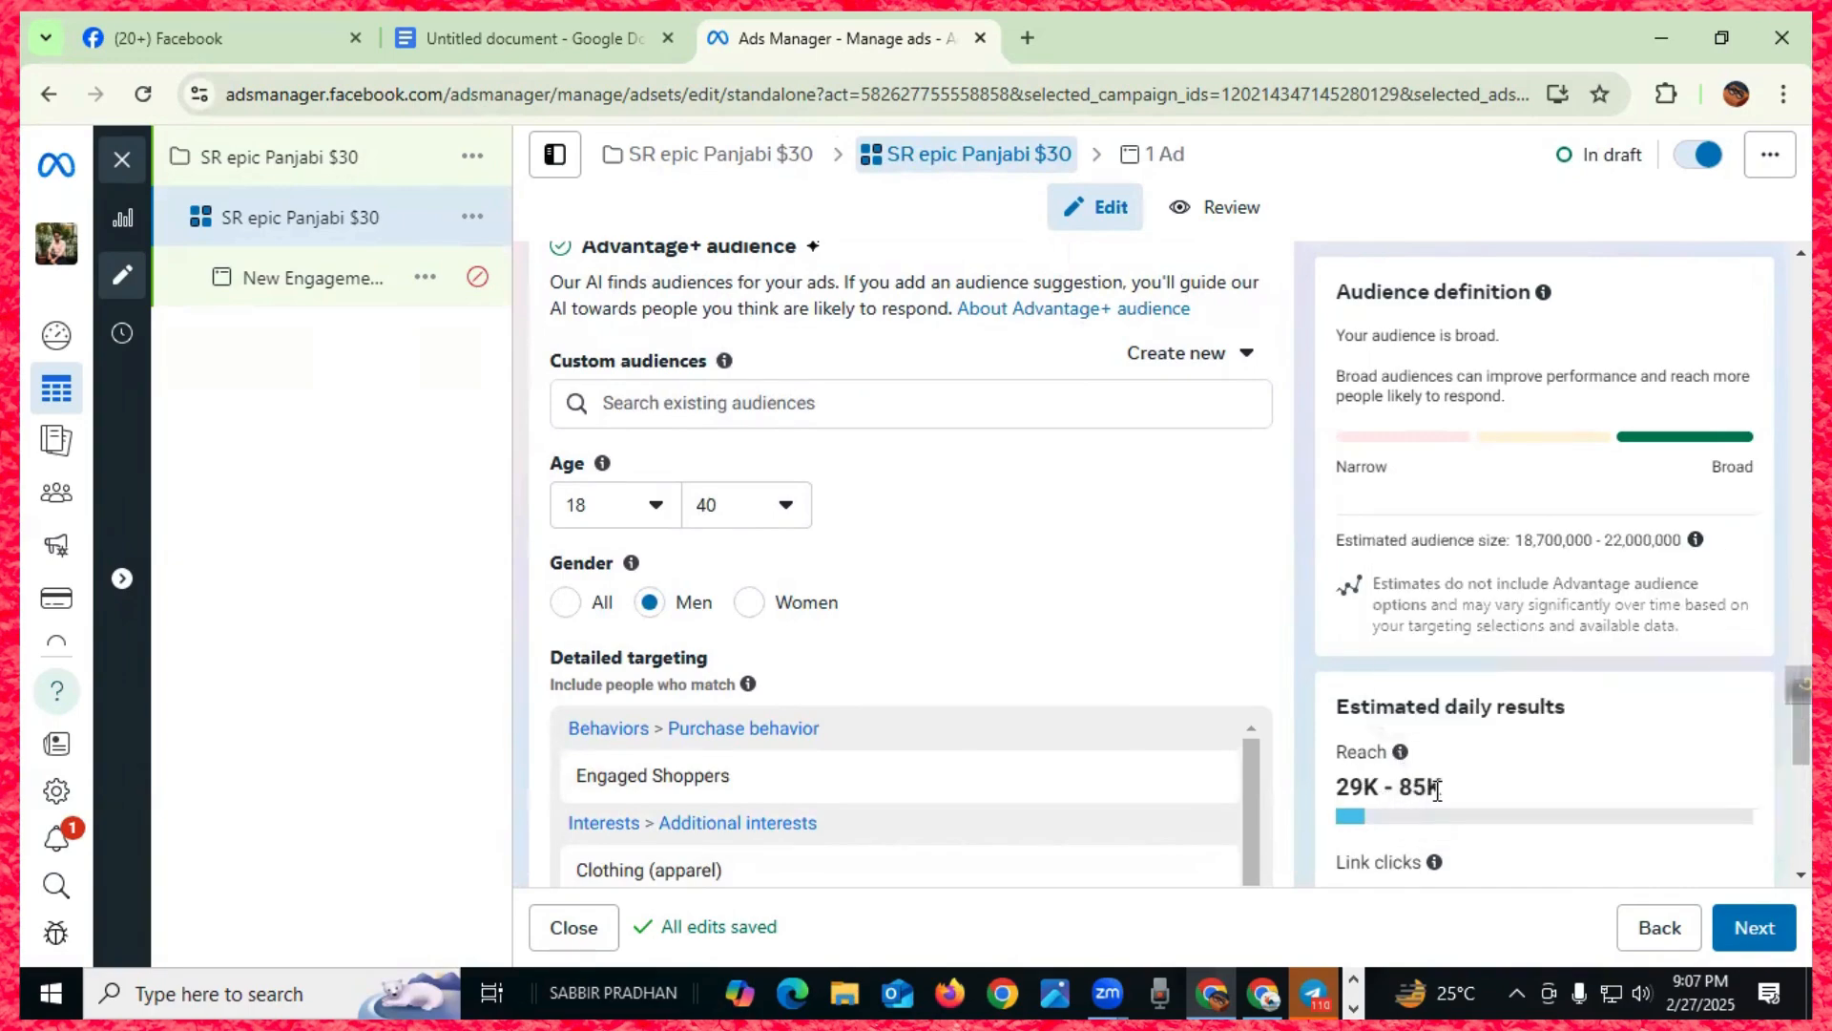
left_click(1754, 927)
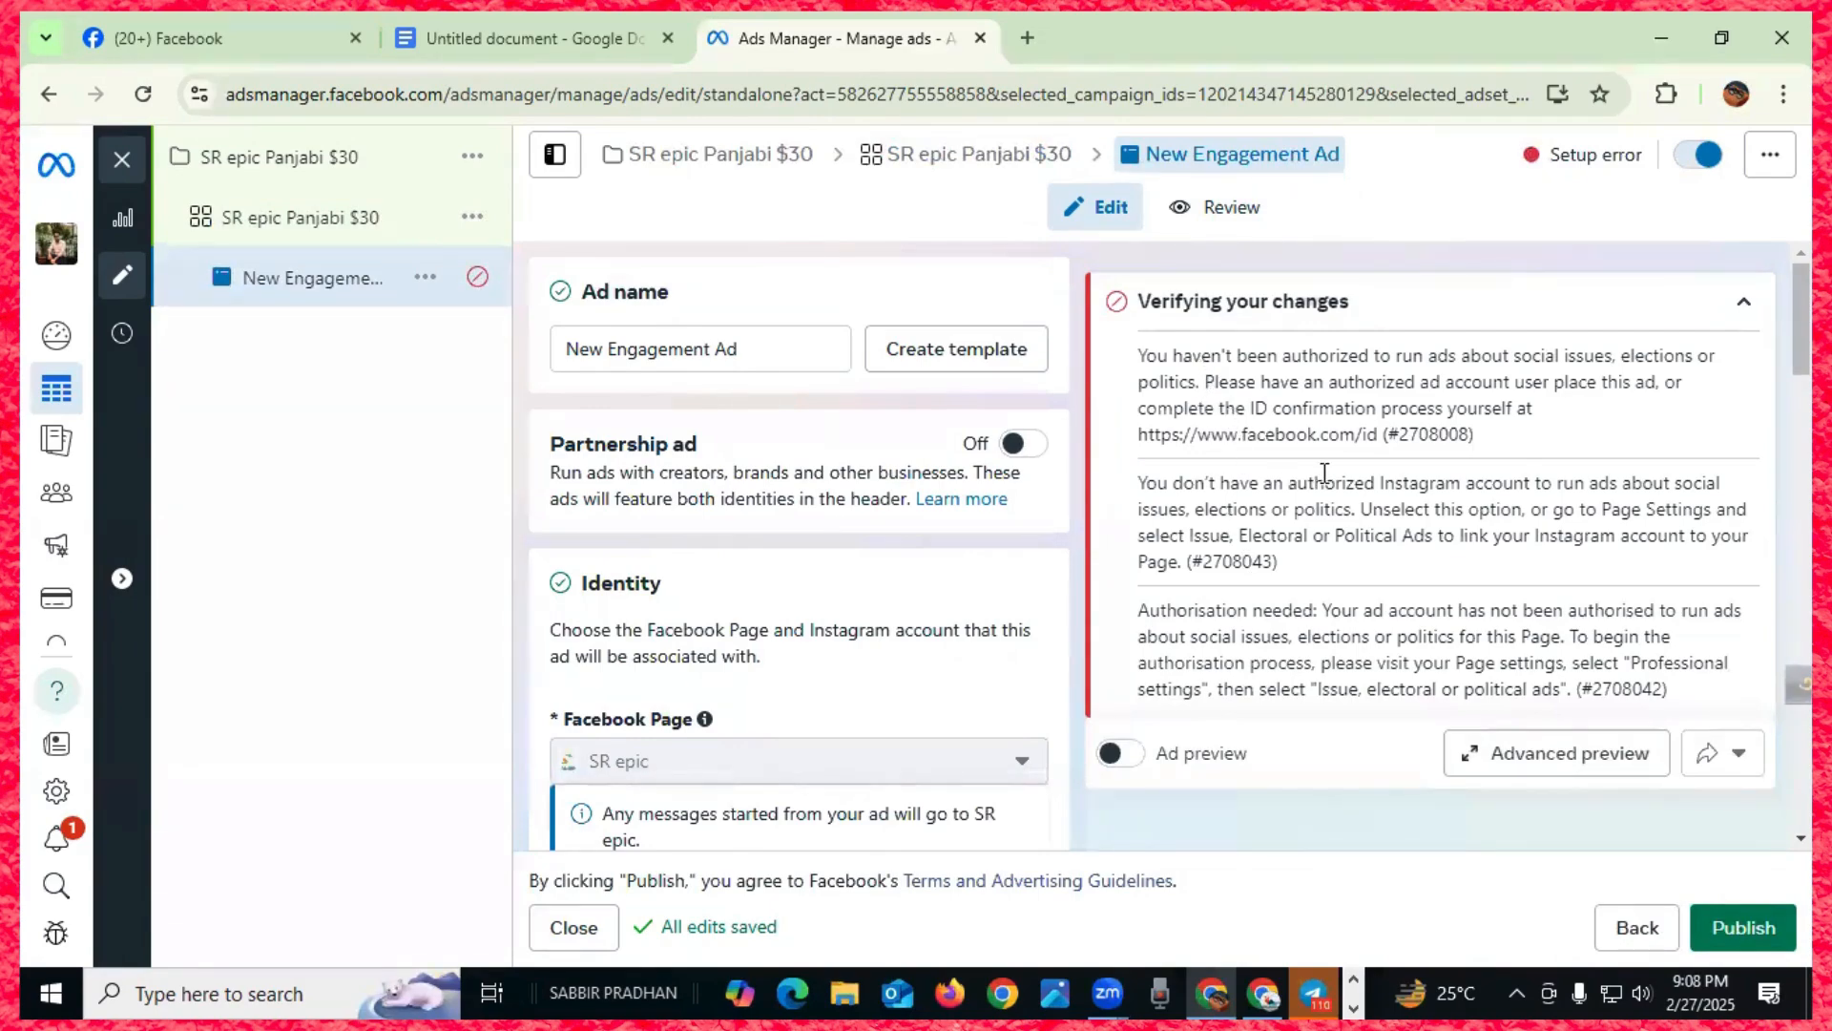
- Turn on the ad preview and look through the ad form
scroll(1324, 474, "down", 3)
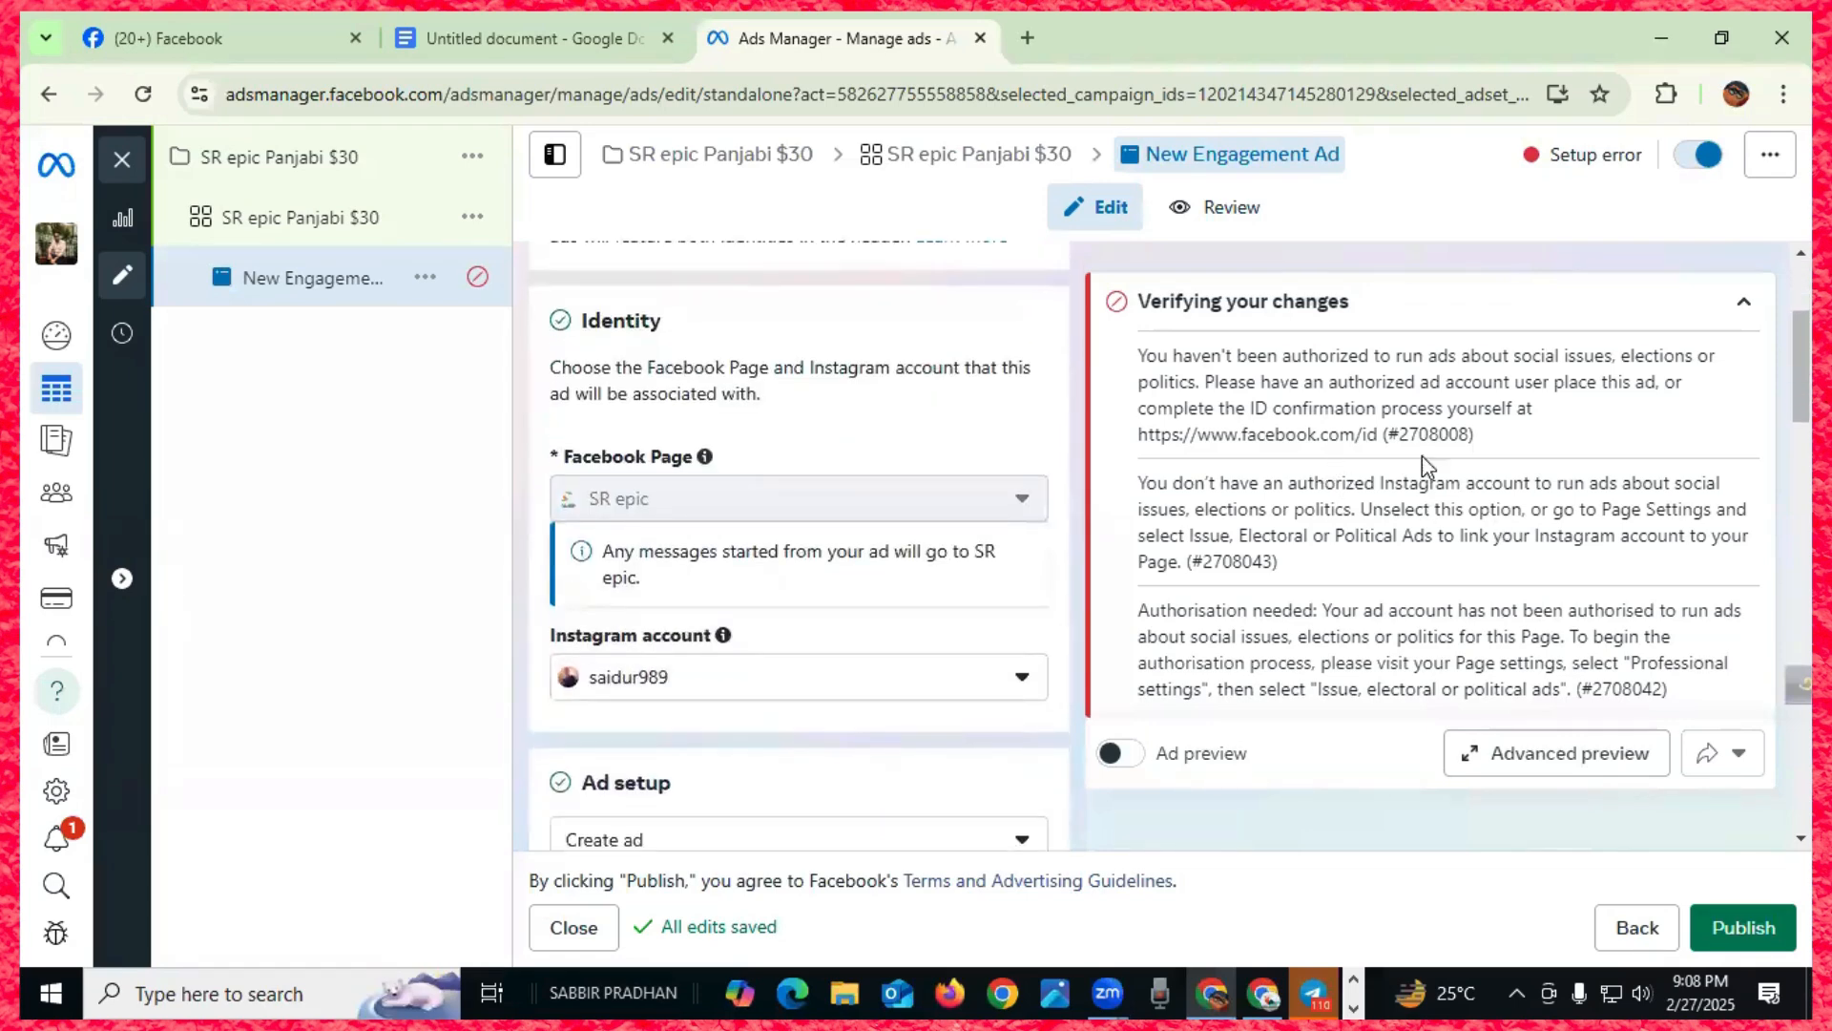
left_click(1130, 758)
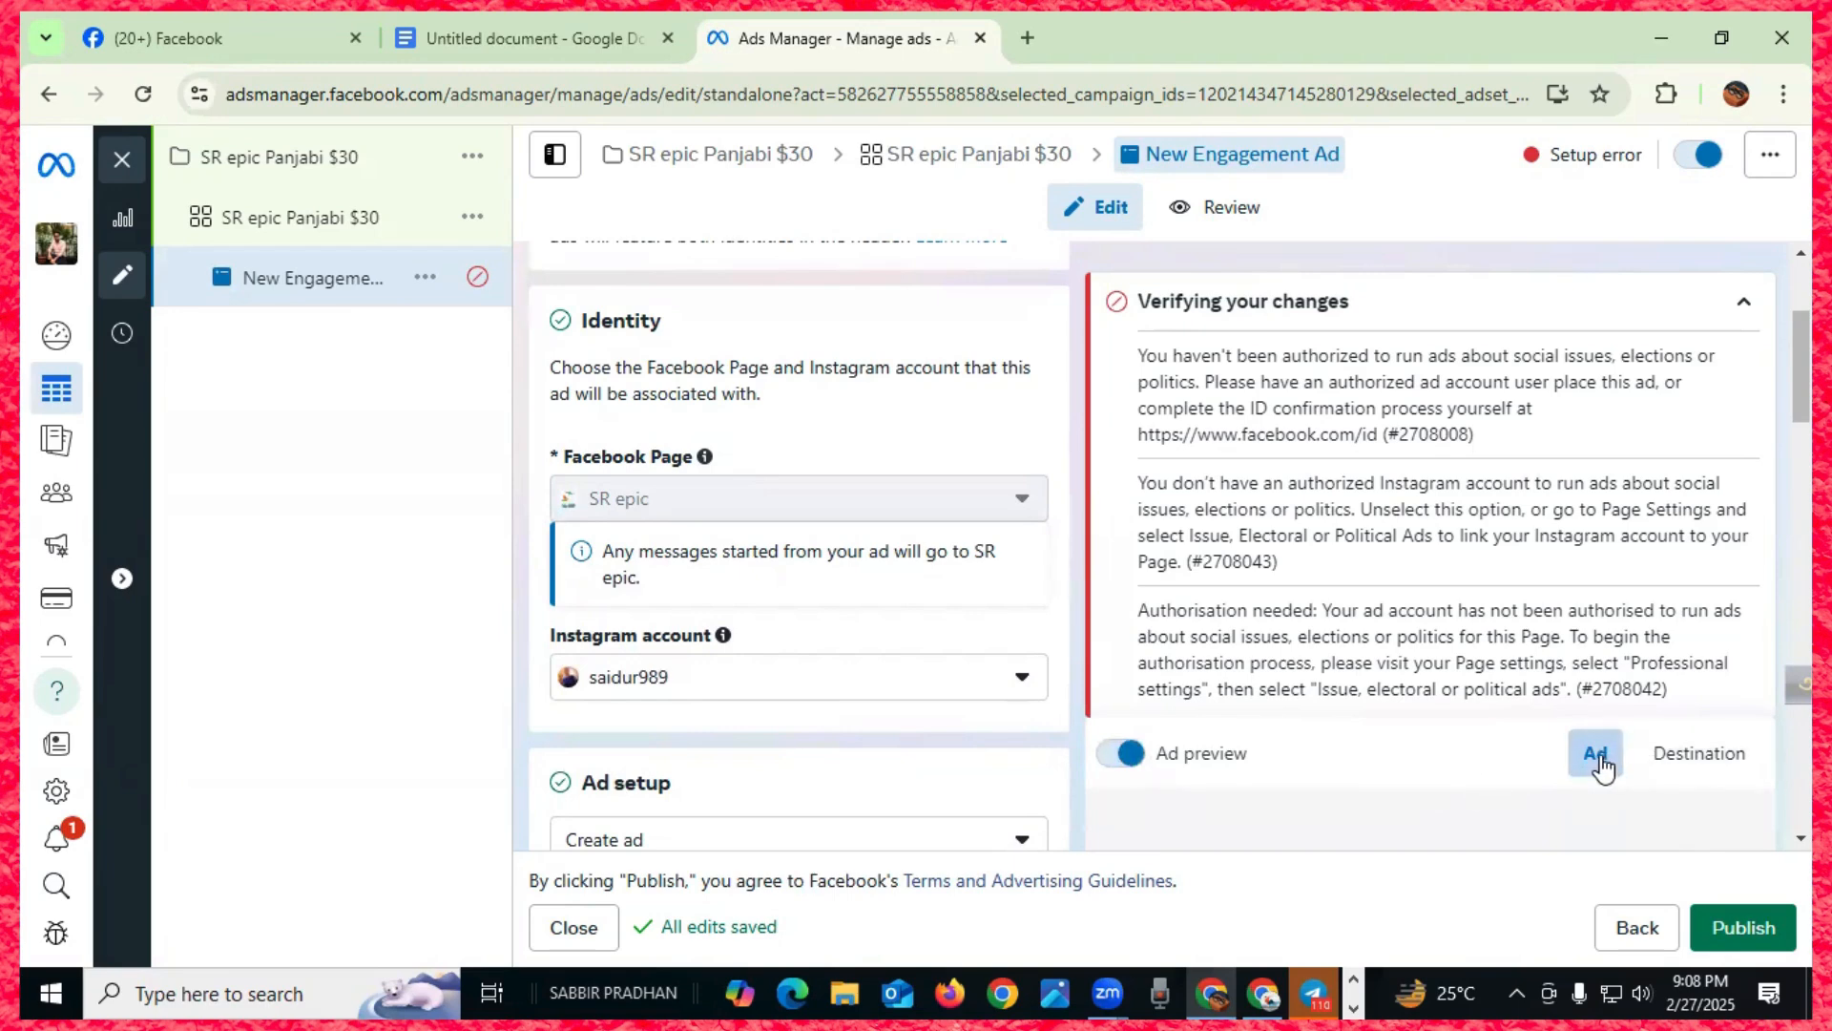
scroll(919, 634, "down", 10)
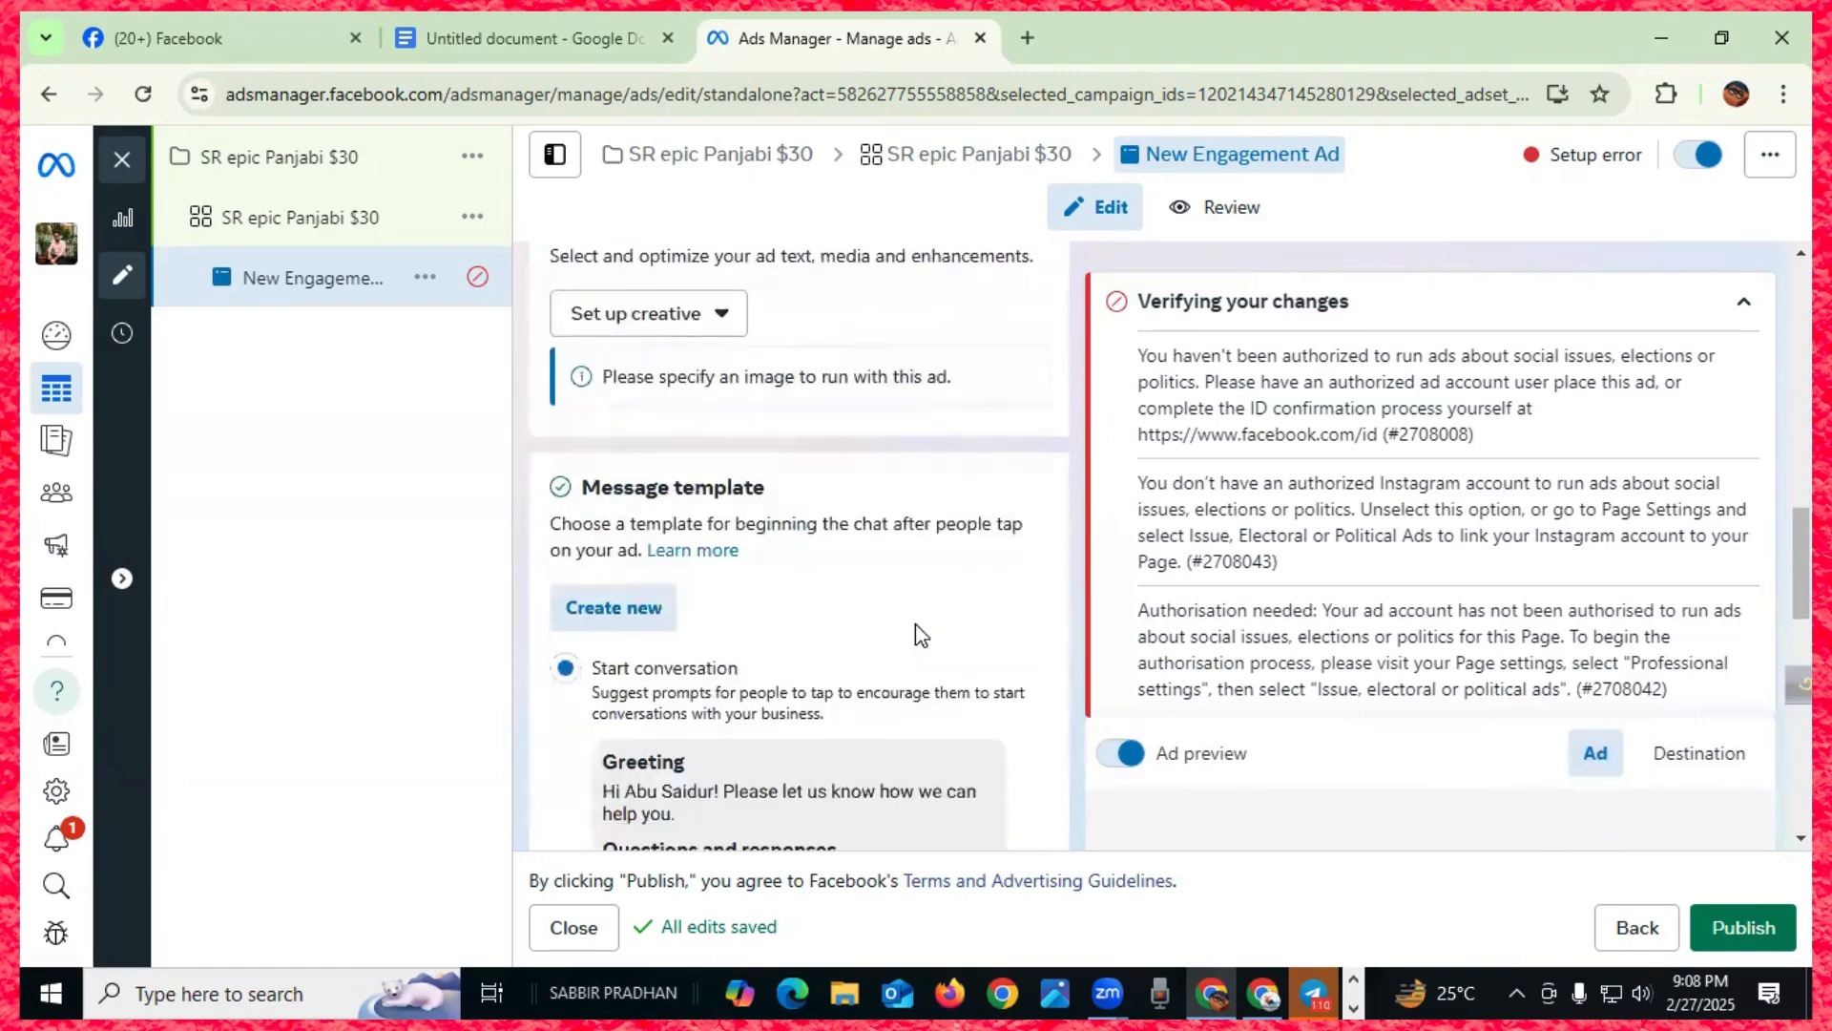
scroll(919, 634, "down", 15)
scroll(916, 636, "up", 3)
scroll(916, 636, "down", 3)
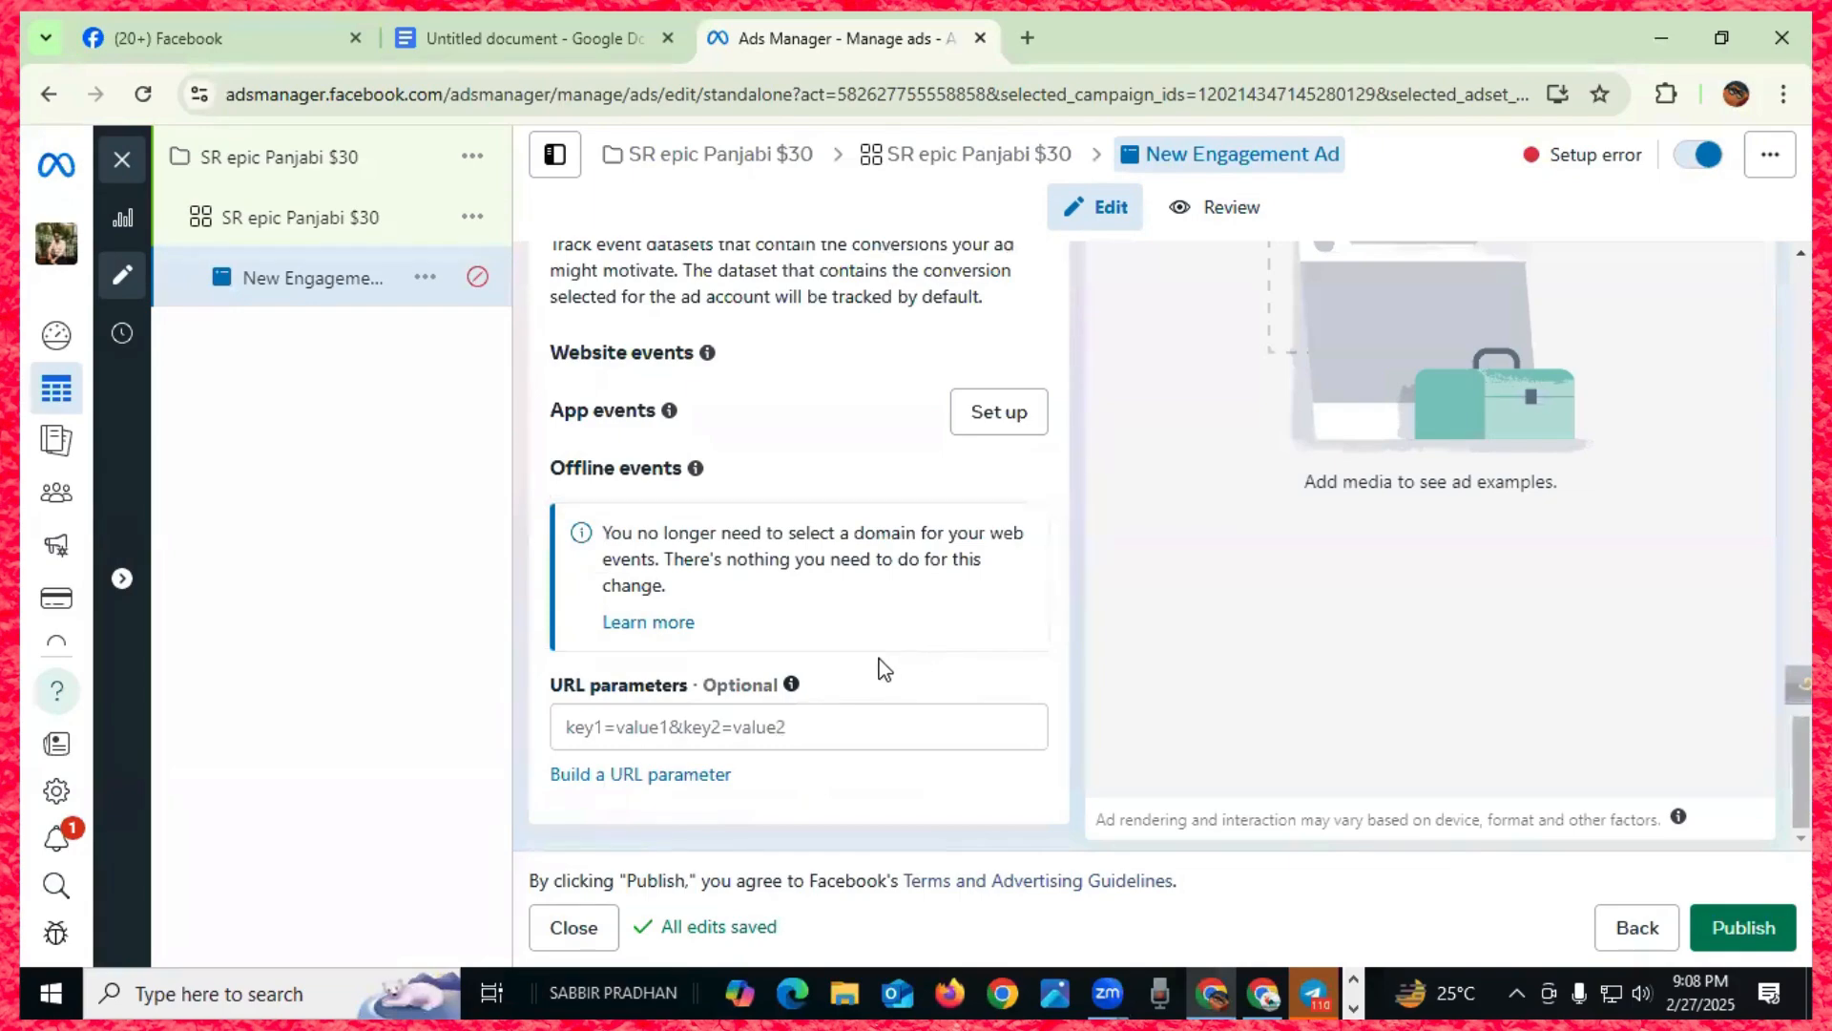
scroll(862, 656, "up", 3)
scroll(863, 656, "up", 10)
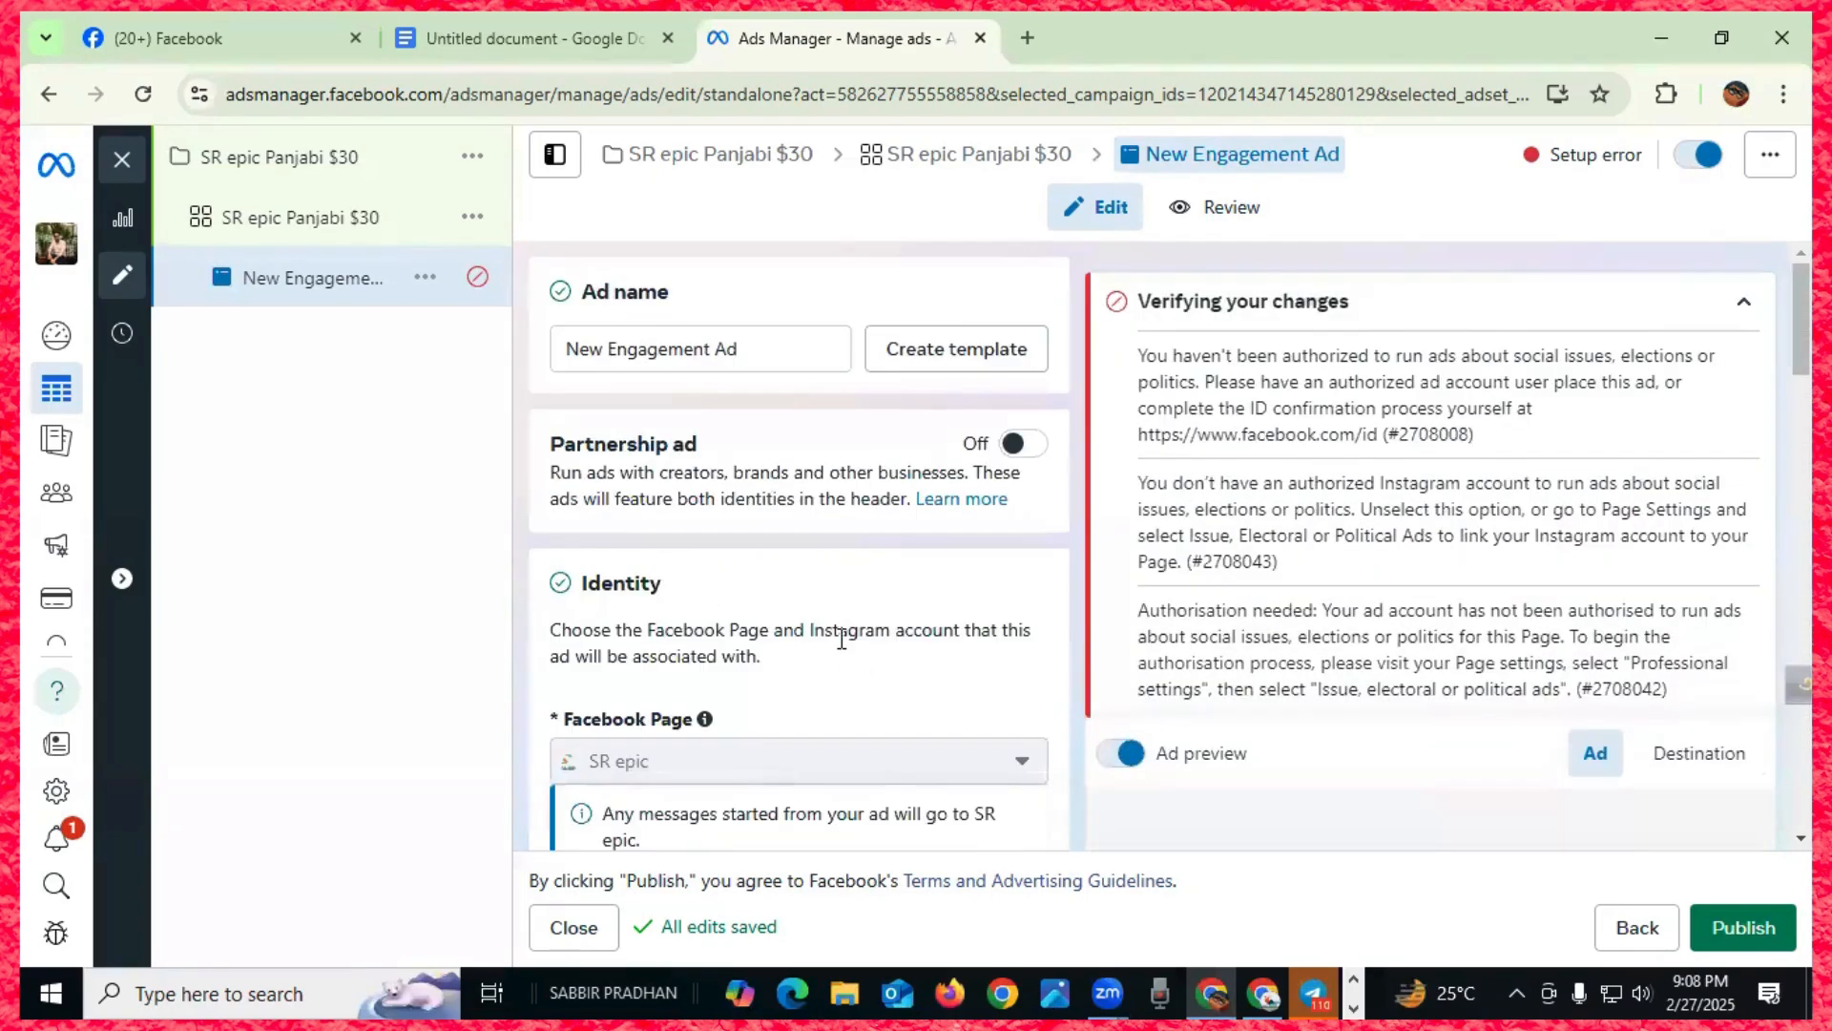
scroll(809, 618, "down", 10)
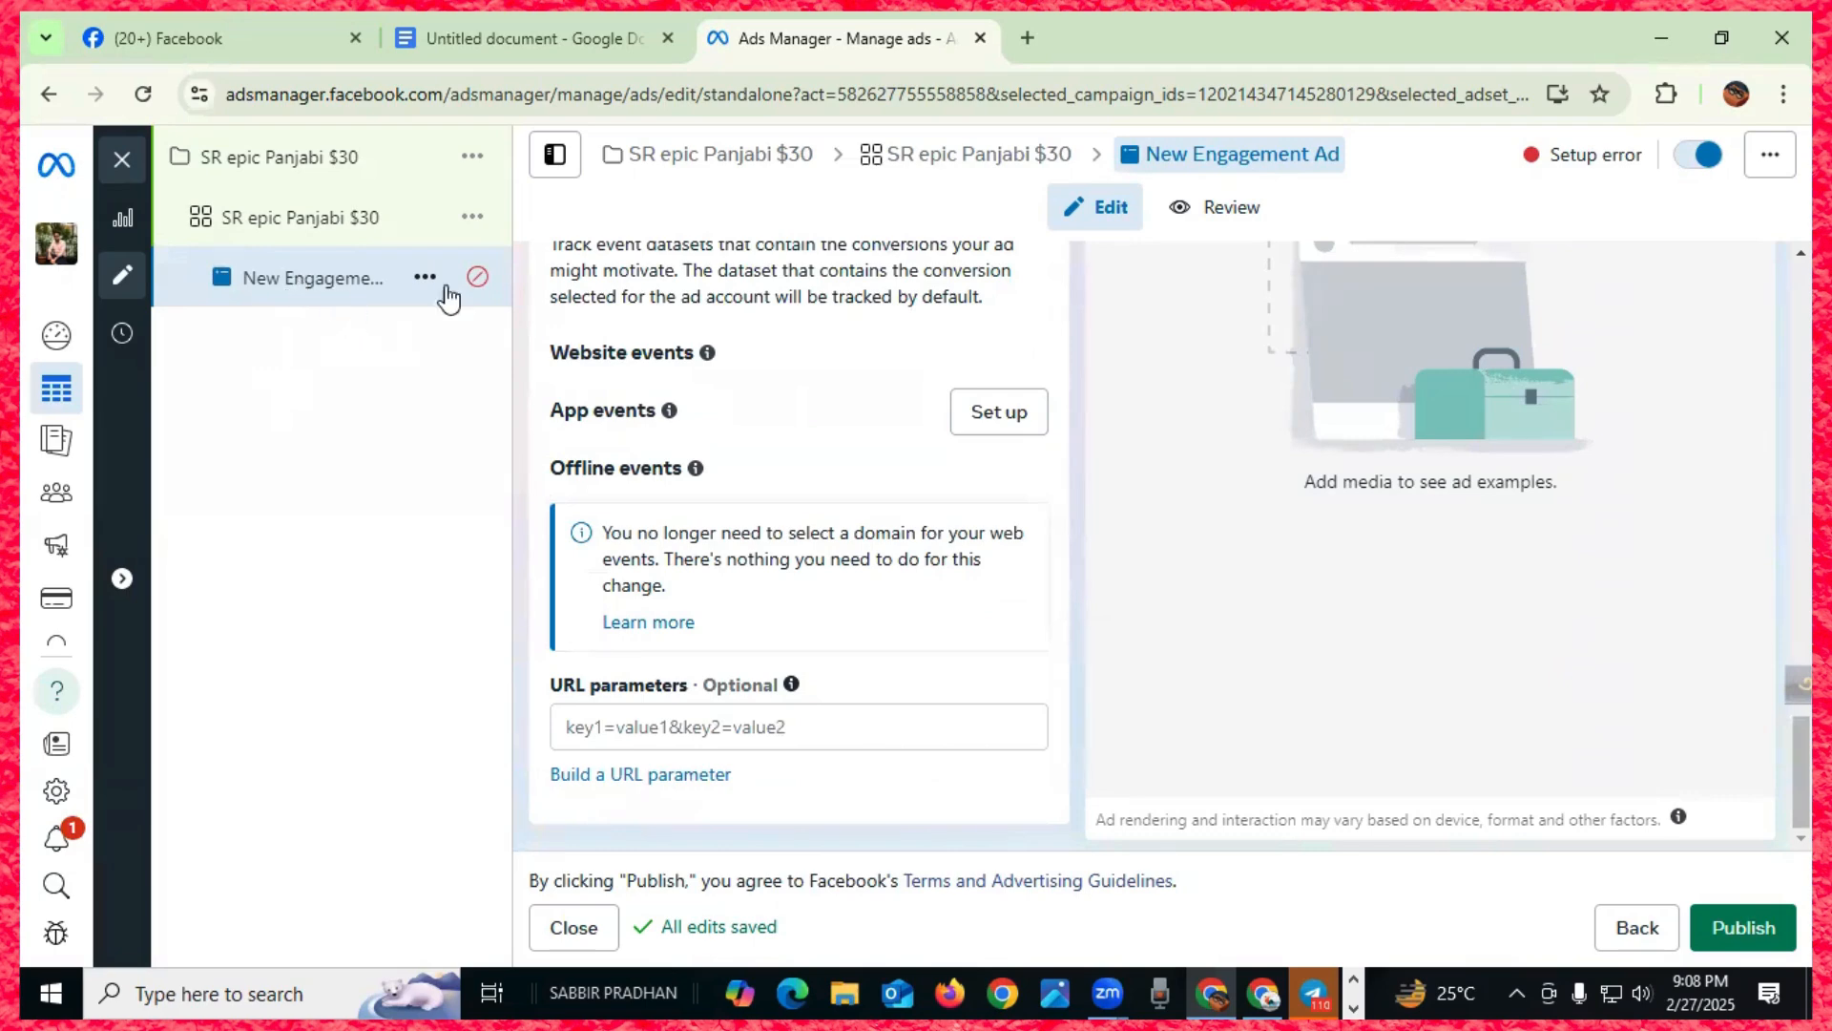
- Switch the New Engagement Ad off and return to the SR epic Panjabi $30 ad set
left_click(1699, 157)
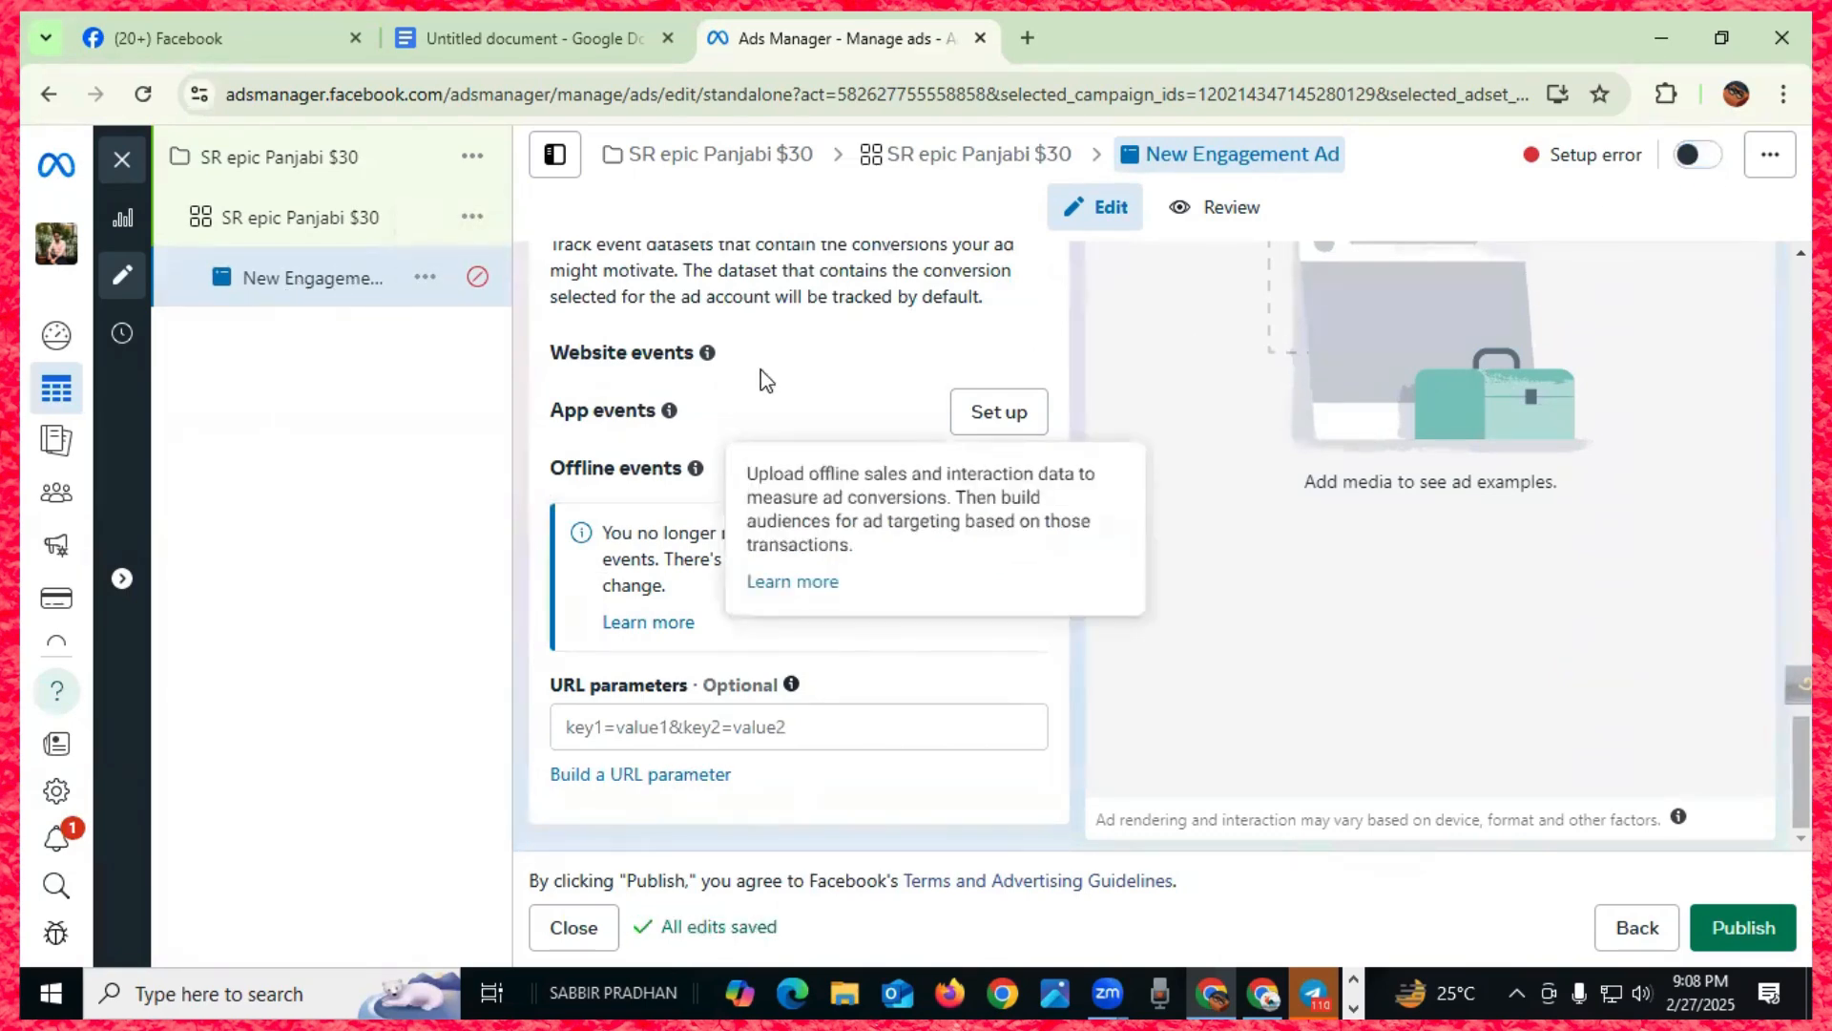
scroll(747, 379, "up", 20)
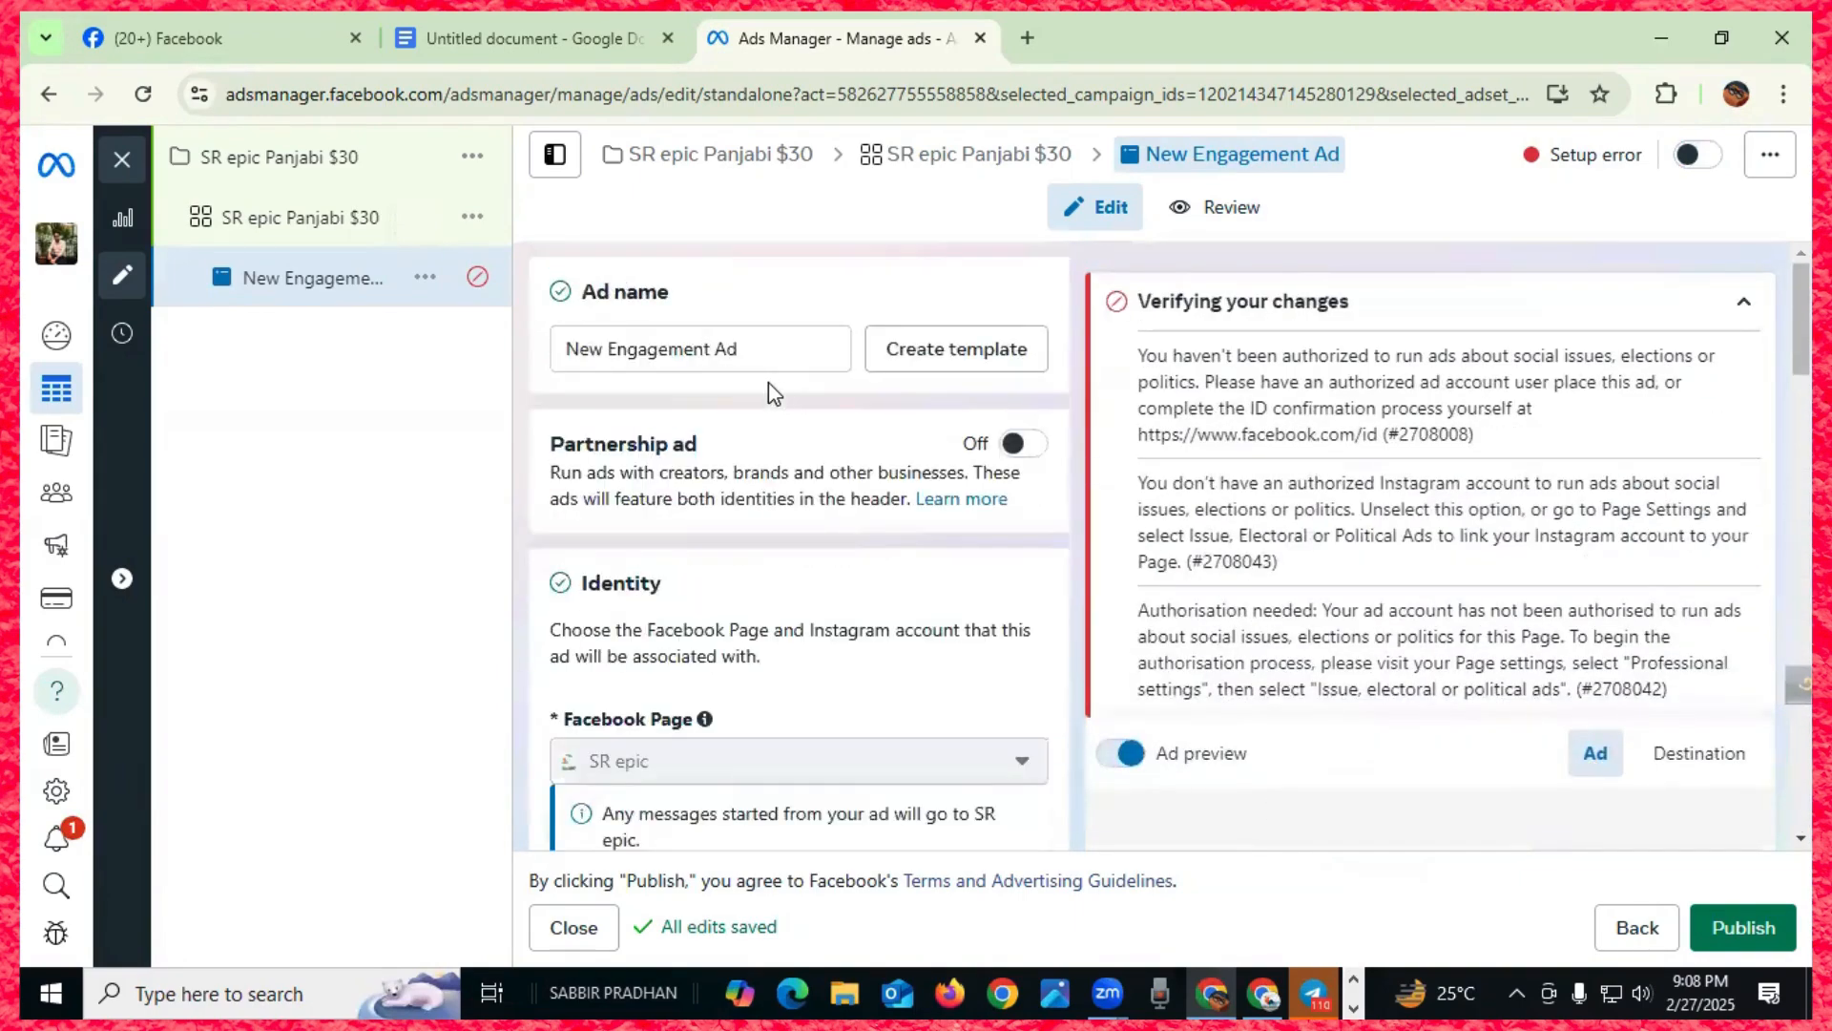
left_click(306, 218)
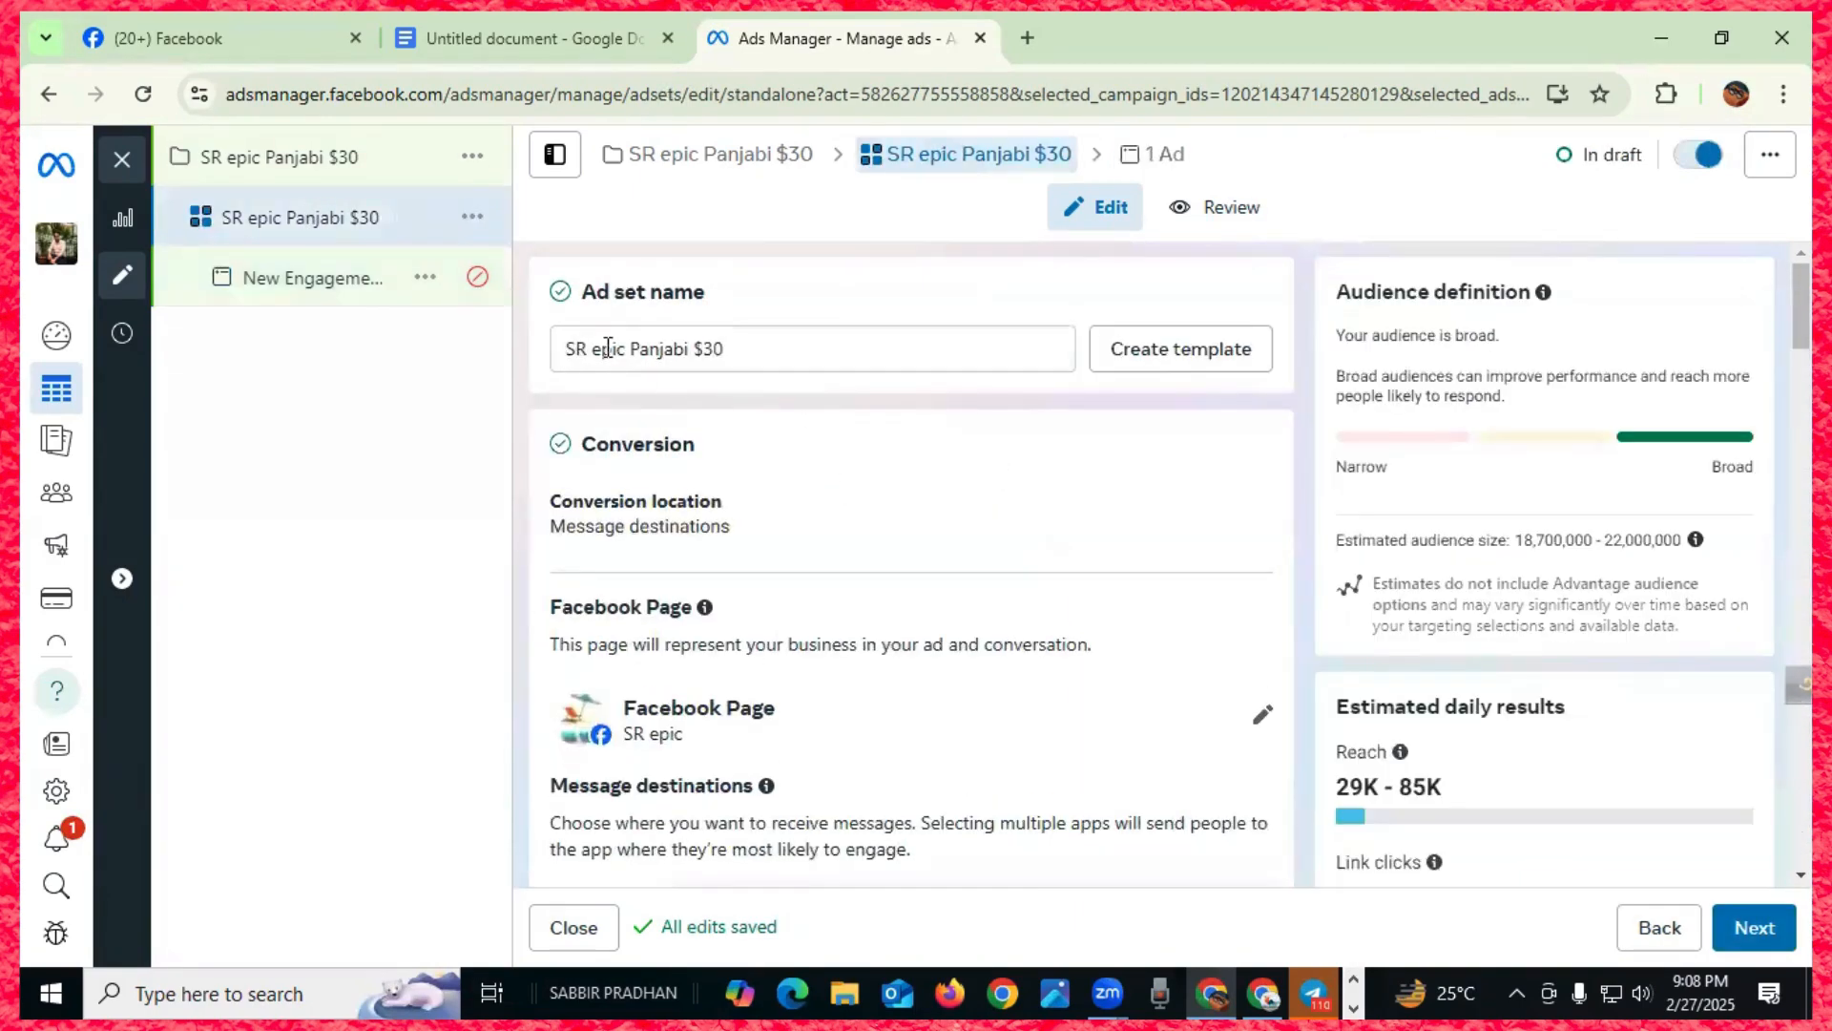
- Copy the ad set name and paste it over the ad name, making it 'SR epic Panjabi $30'
left_click_drag(744, 342, 557, 361)
key("ctrl+c")
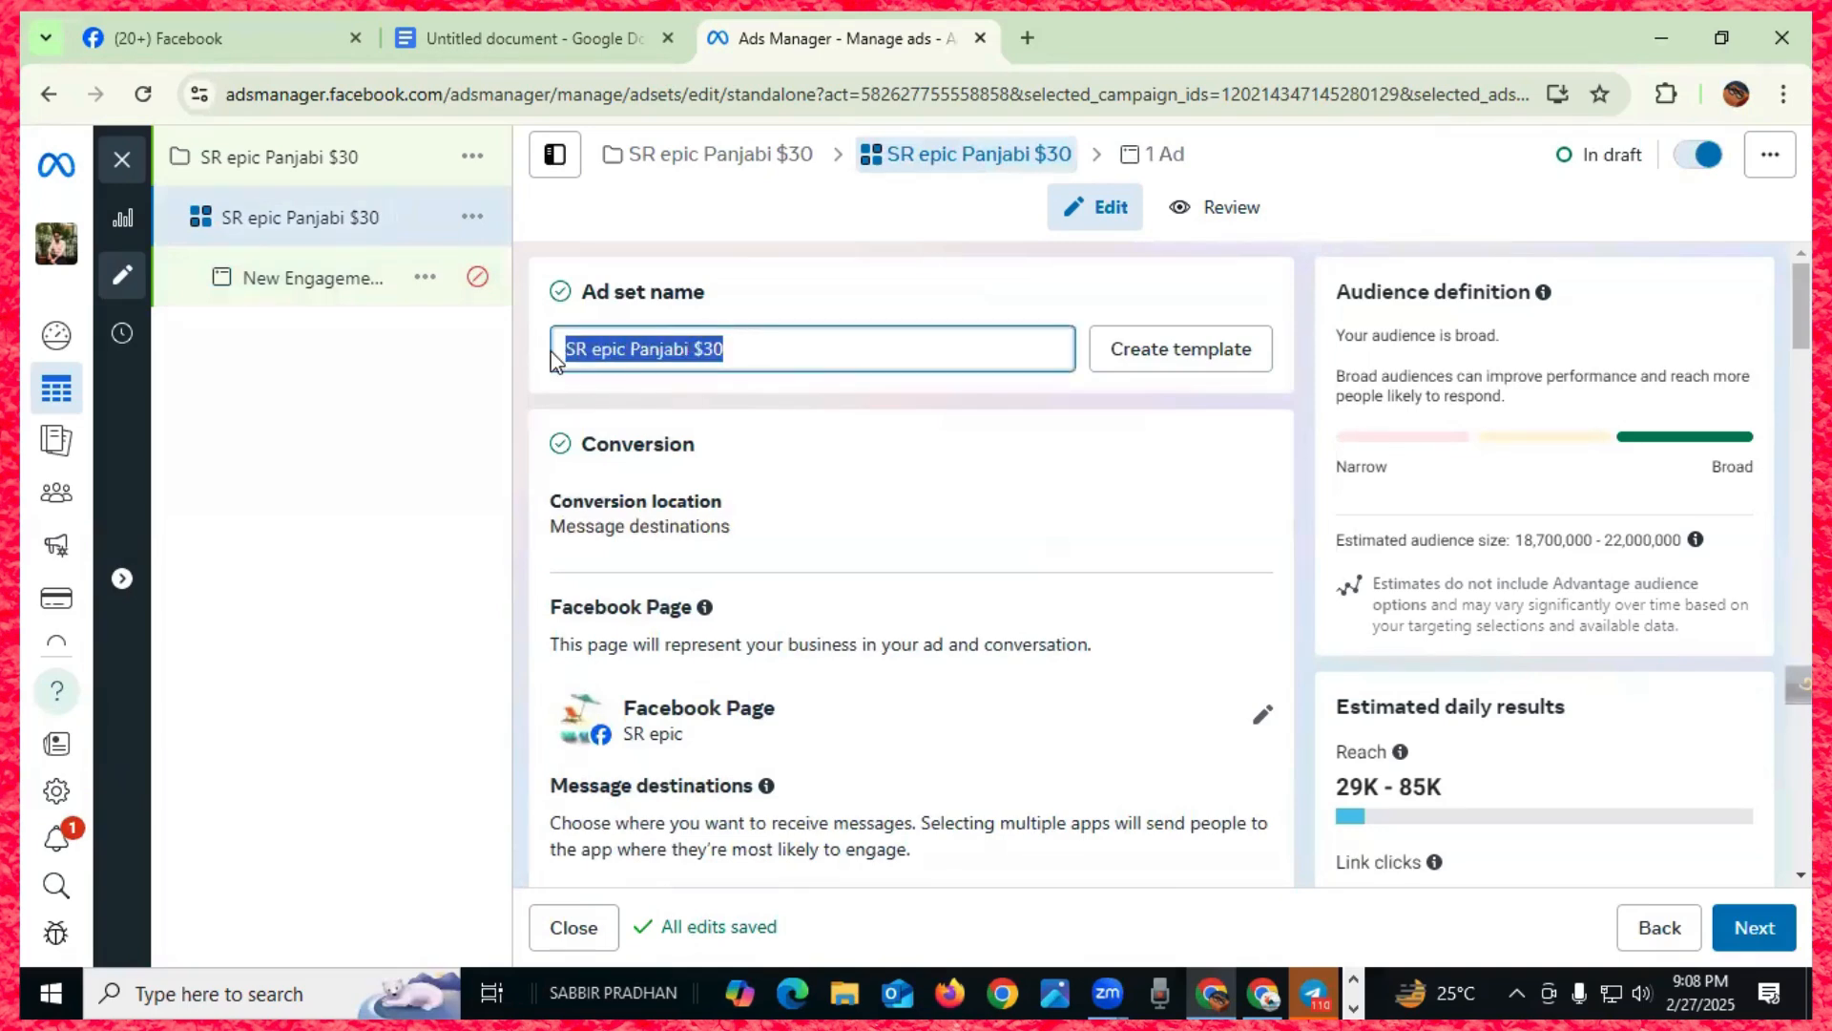
left_click(319, 284)
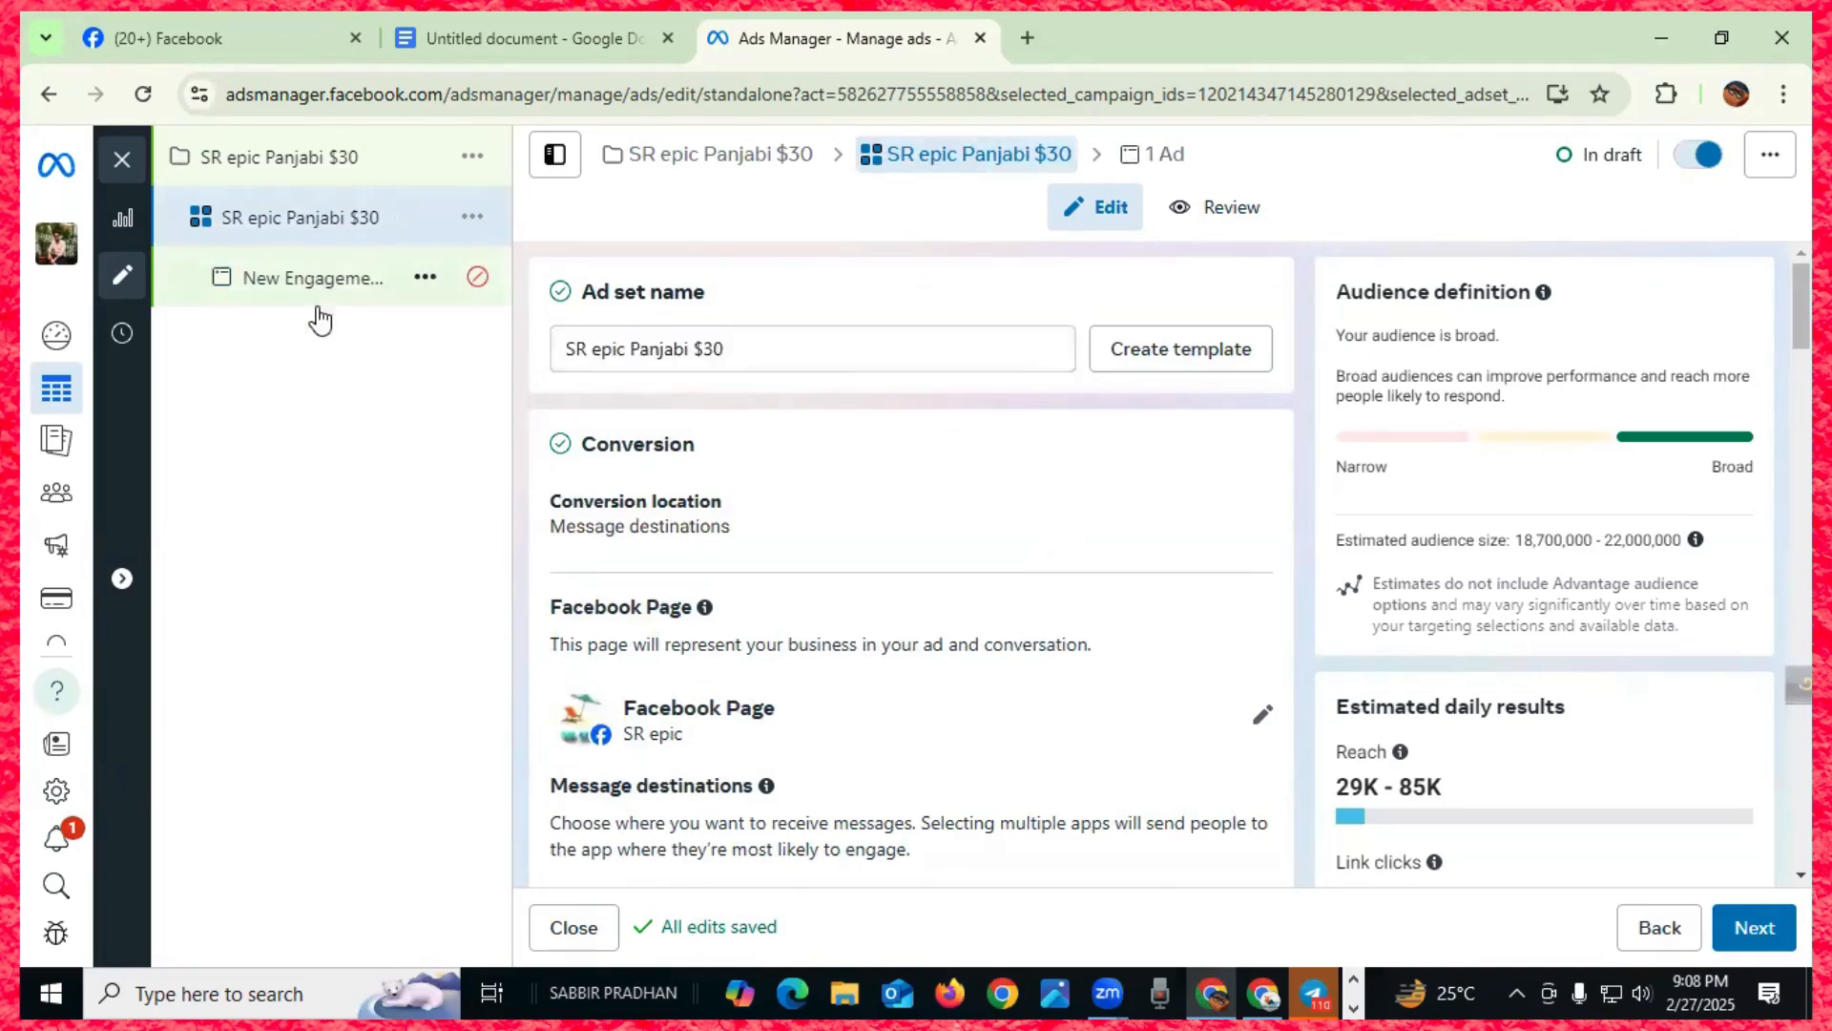
left_click_drag(758, 348, 552, 357)
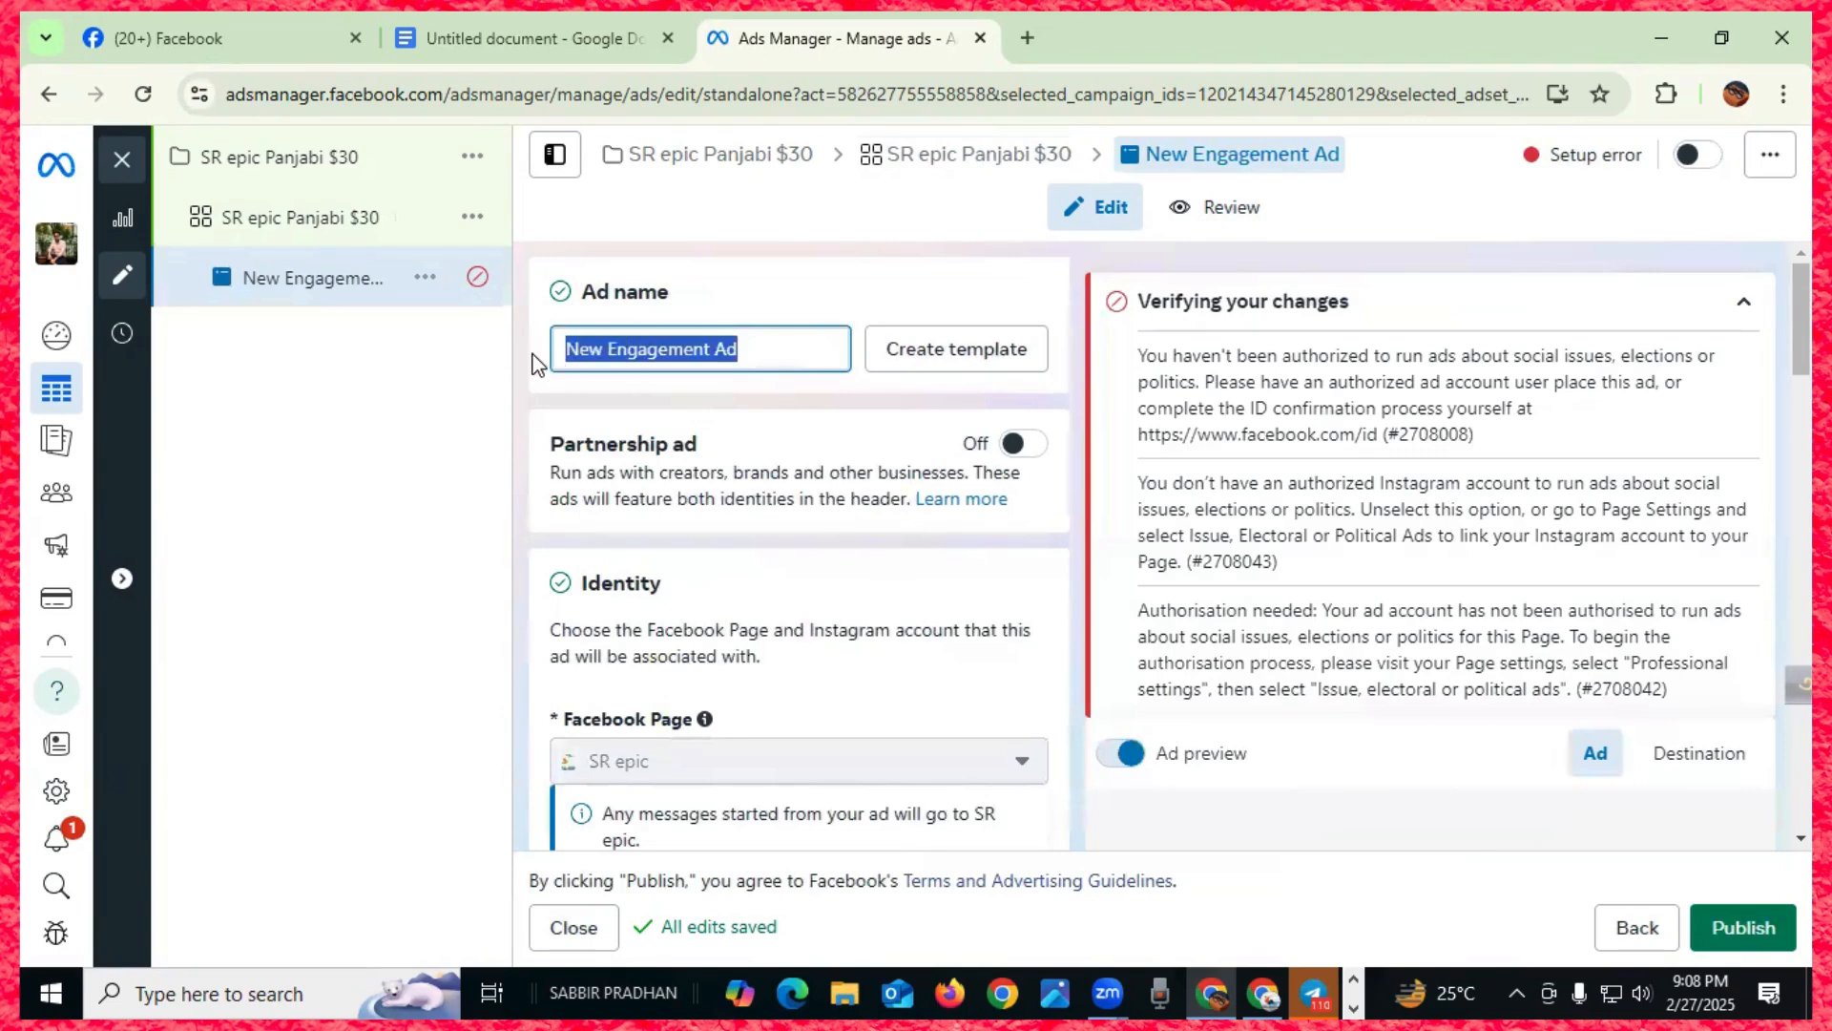
key("ctrl+v")
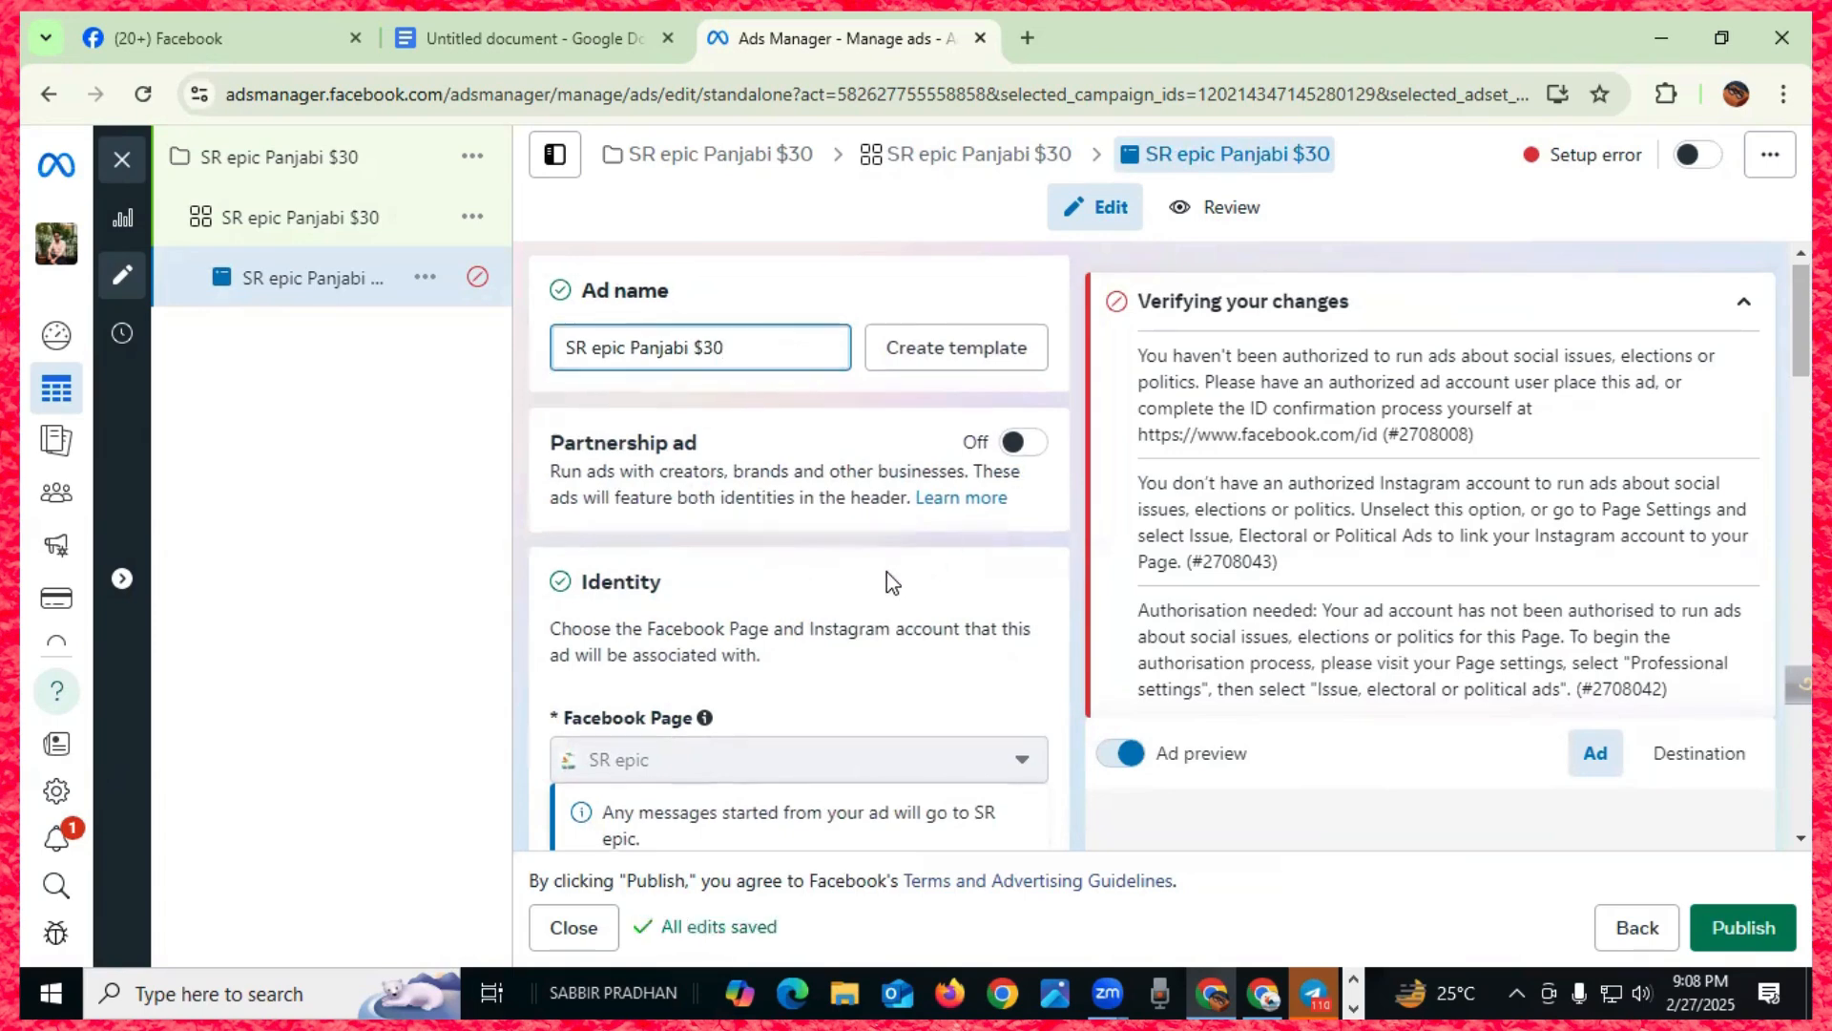
scroll(879, 581, "down", 3)
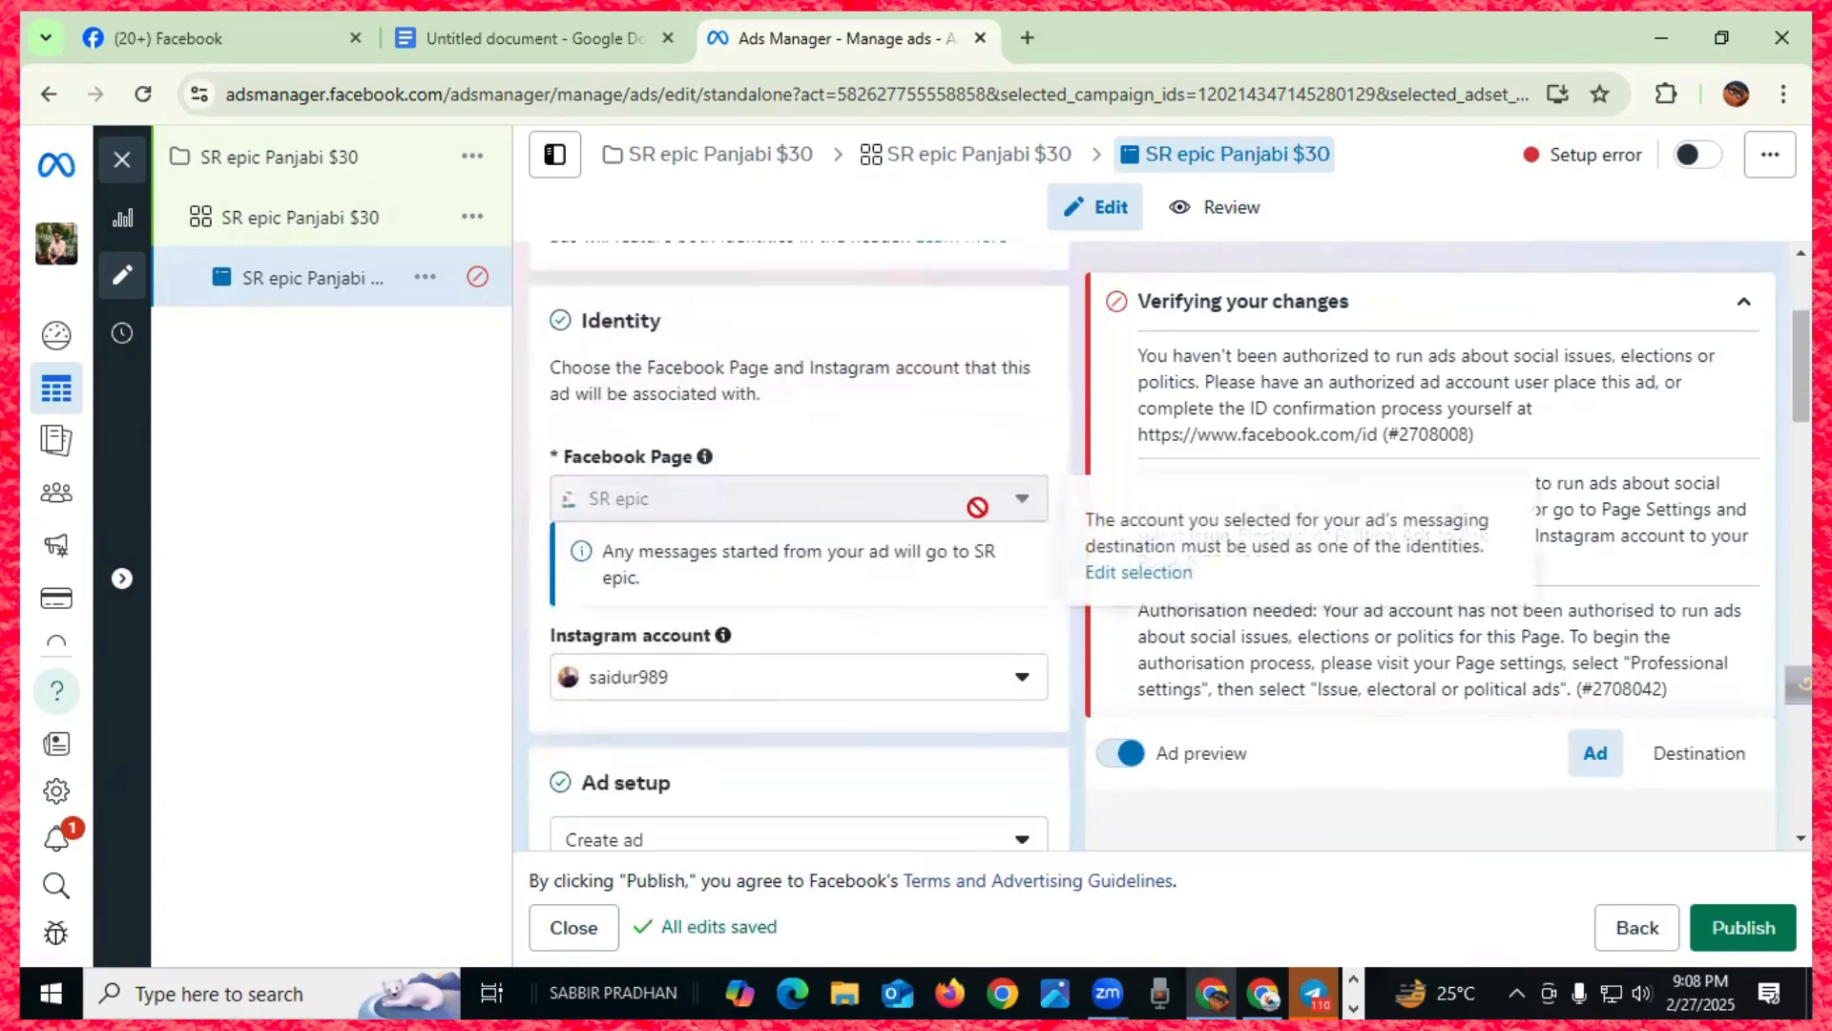
scroll(944, 553, "down", 3)
scroll(930, 579, "down", 3)
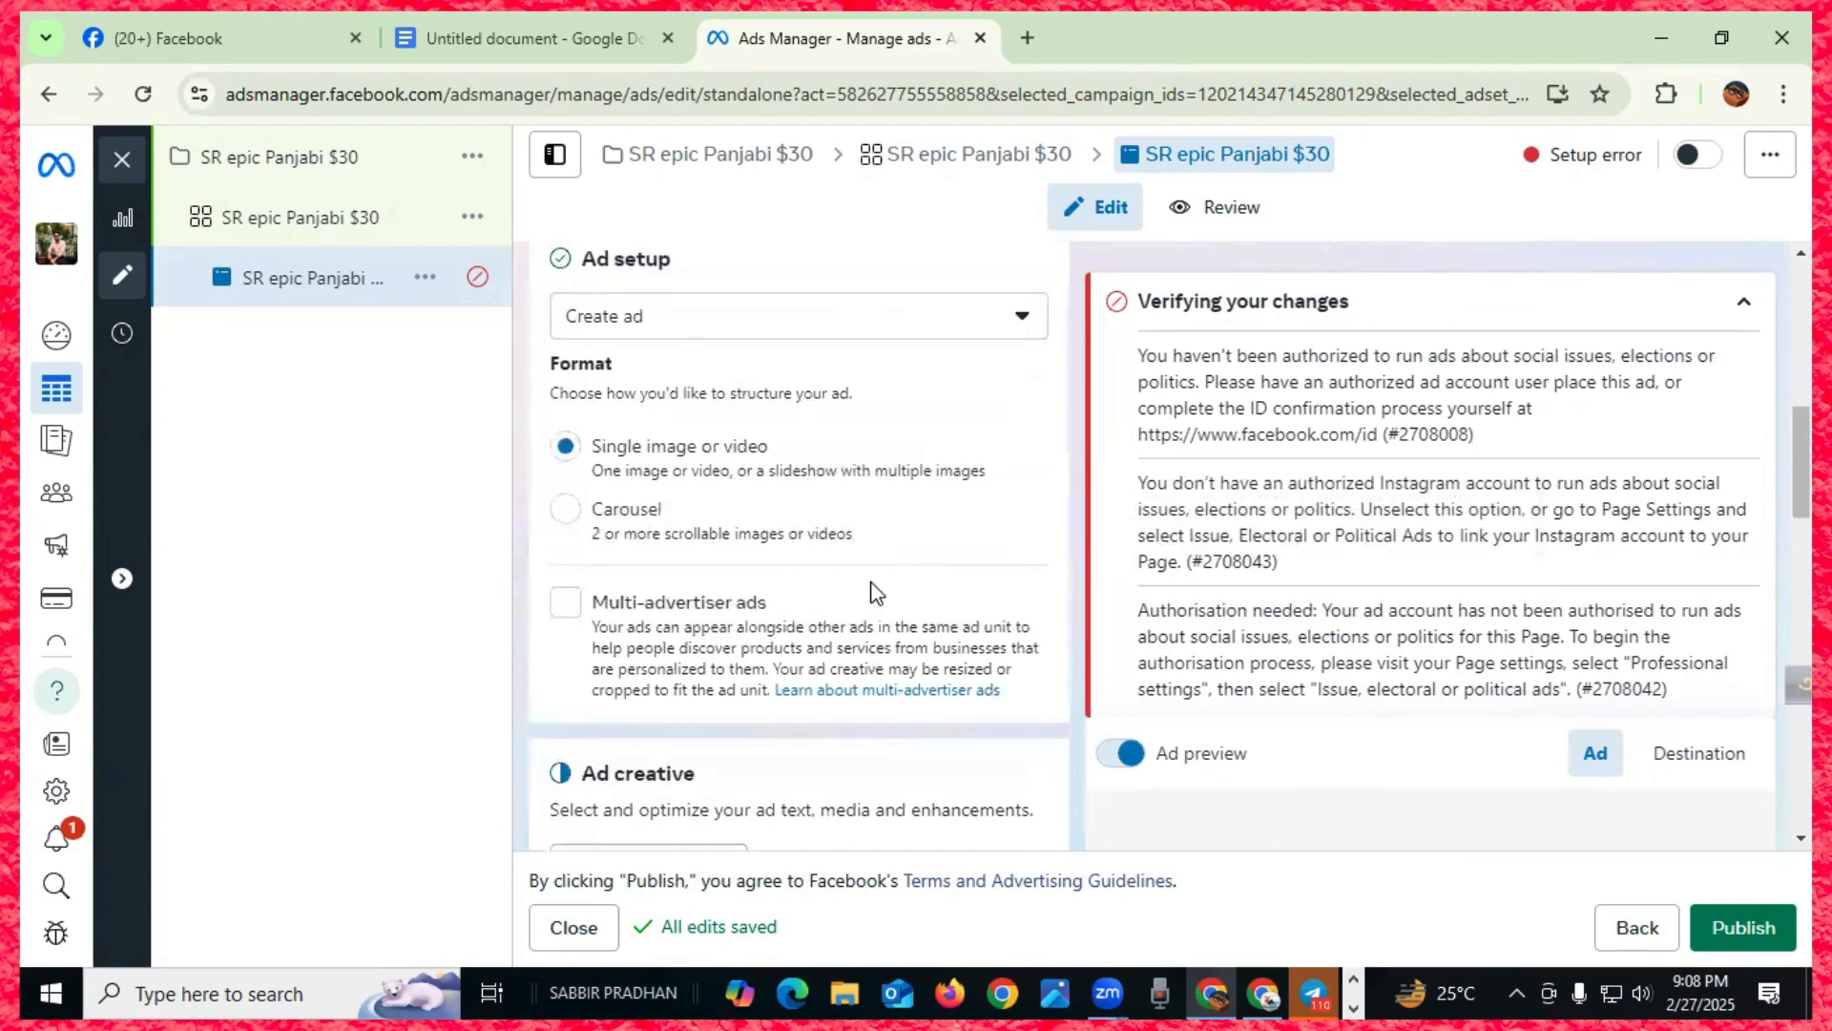
scroll(867, 624, "up", 3)
- Keep the current Instagram account for the ad
left_click(1026, 424)
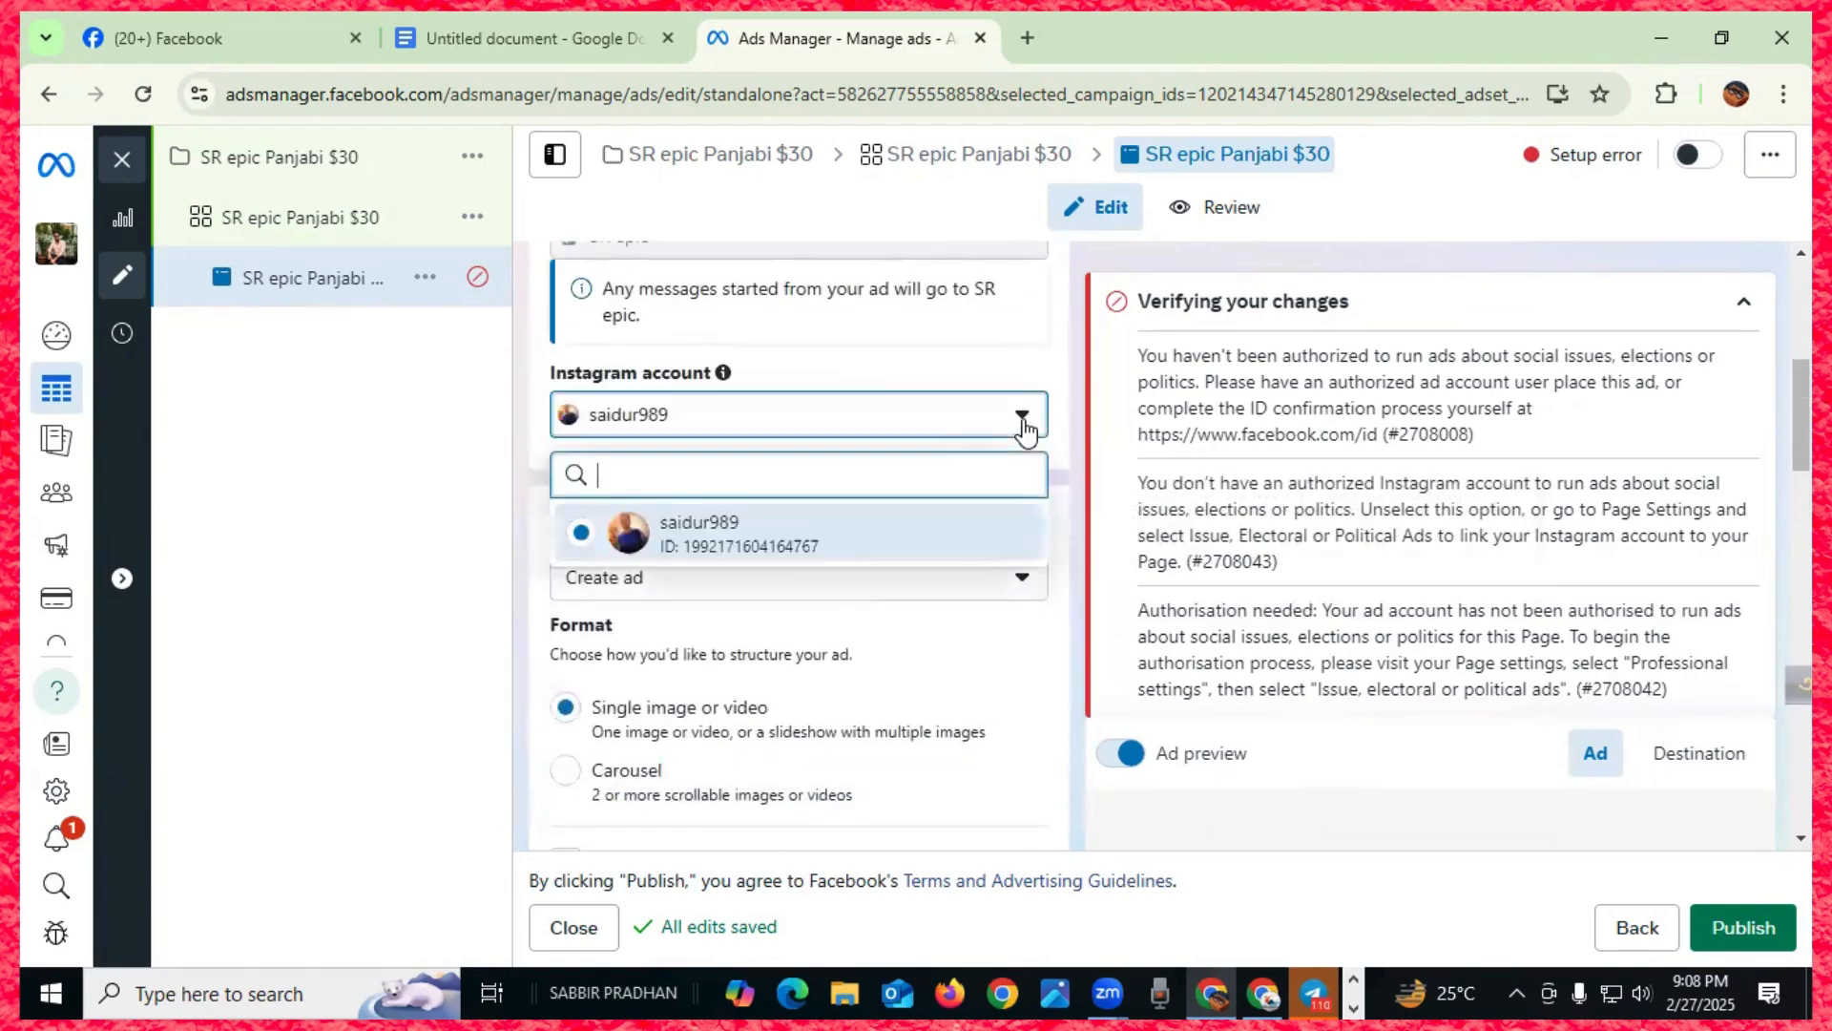
left_click(580, 537)
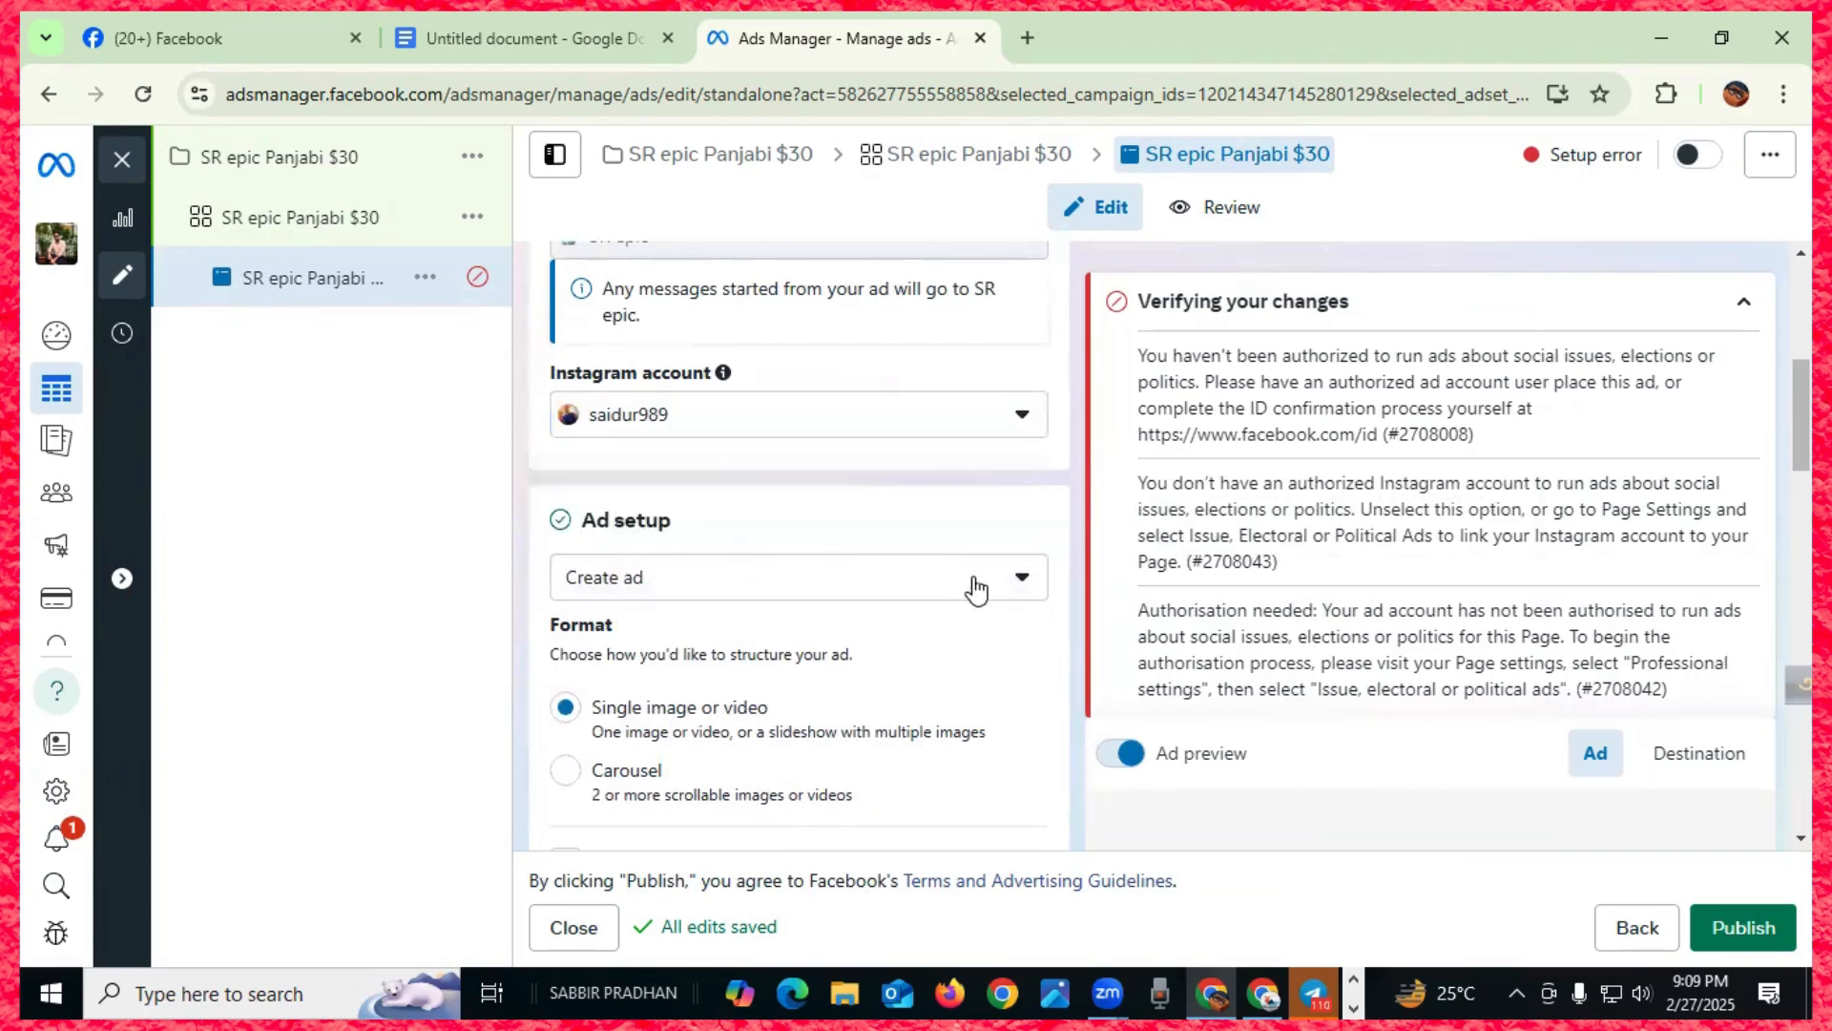
scroll(1011, 587, "down", 4)
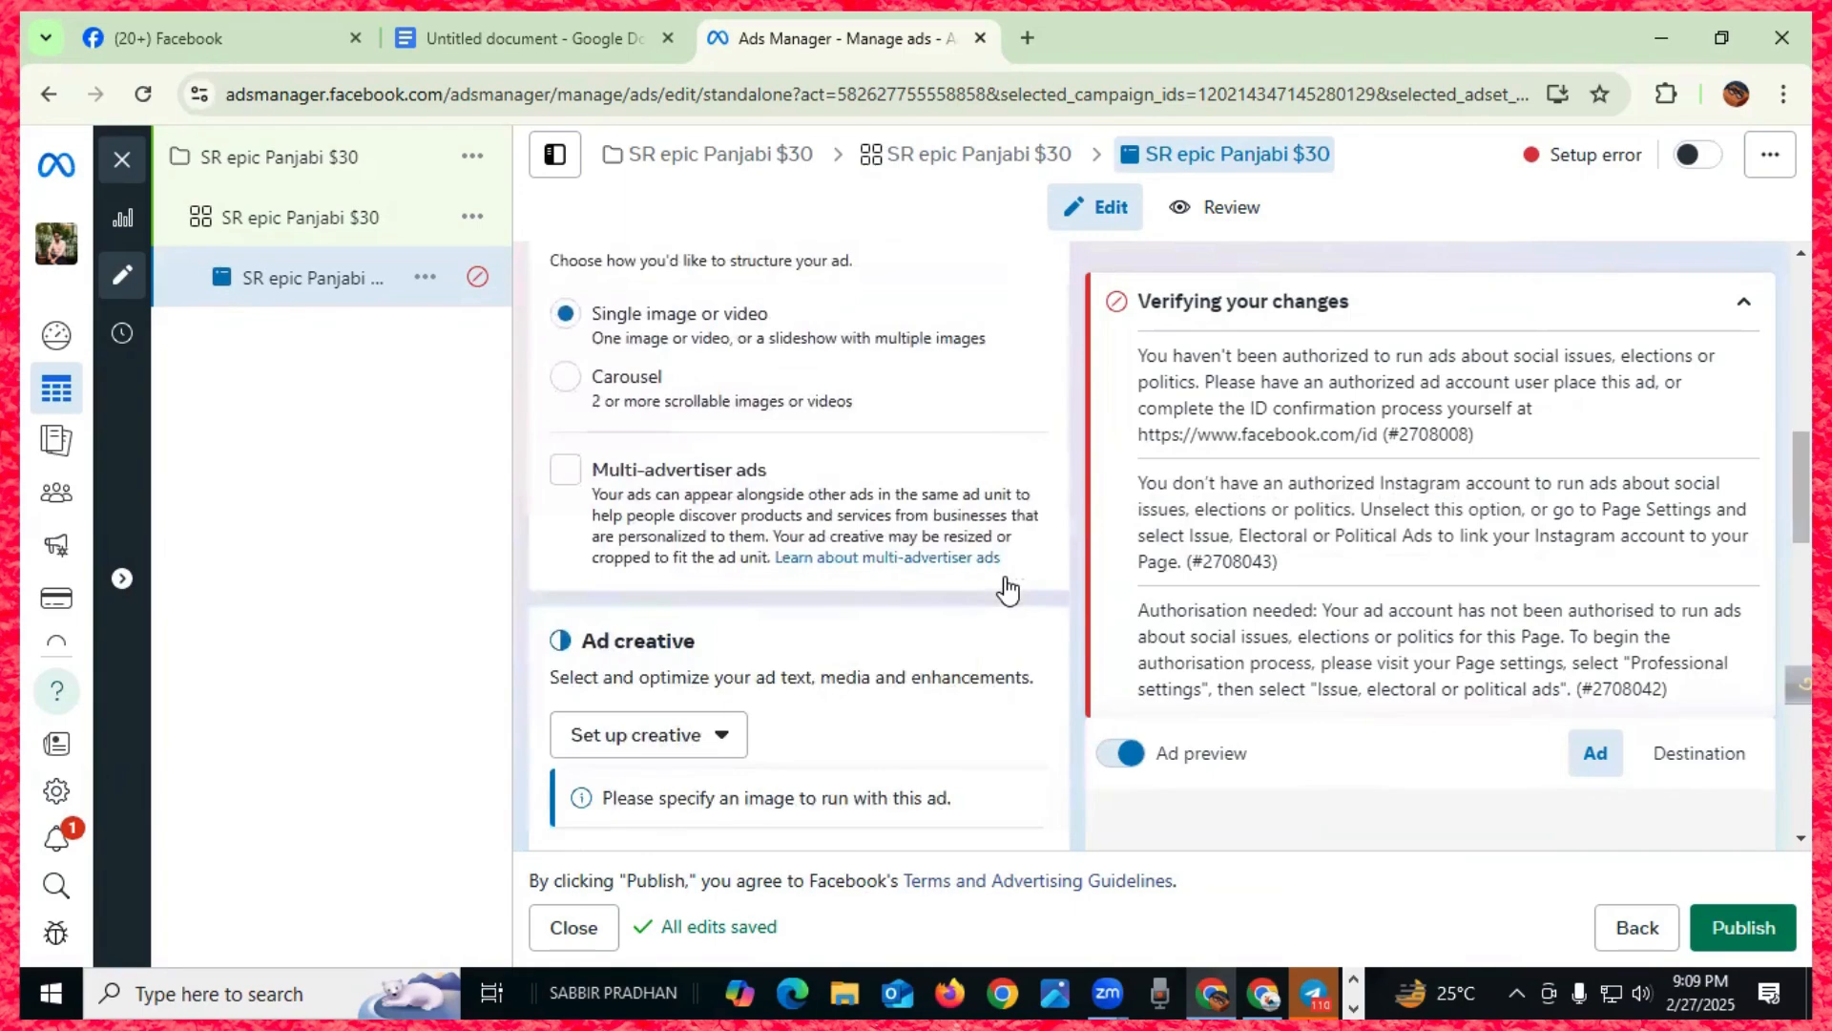
scroll(930, 596, "down", 6)
scroll(930, 593, "down", 5)
scroll(925, 593, "up", 15)
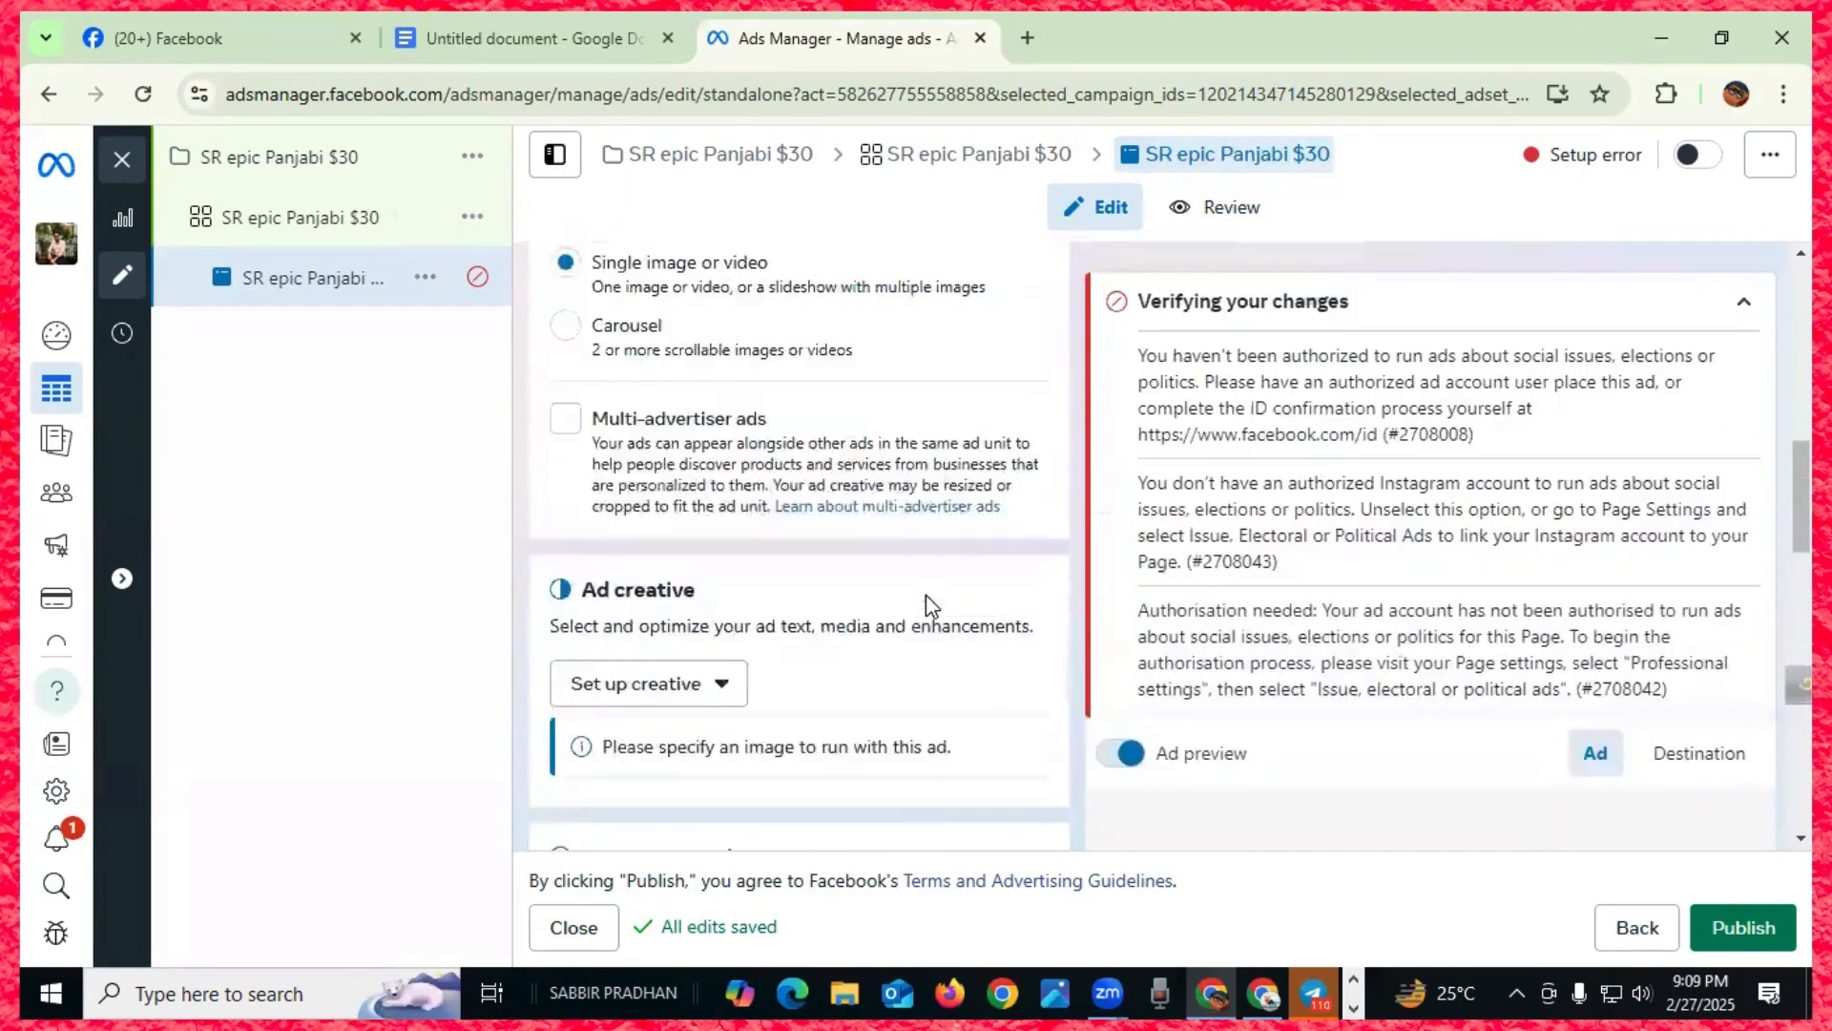
scroll(736, 601, "down", 5)
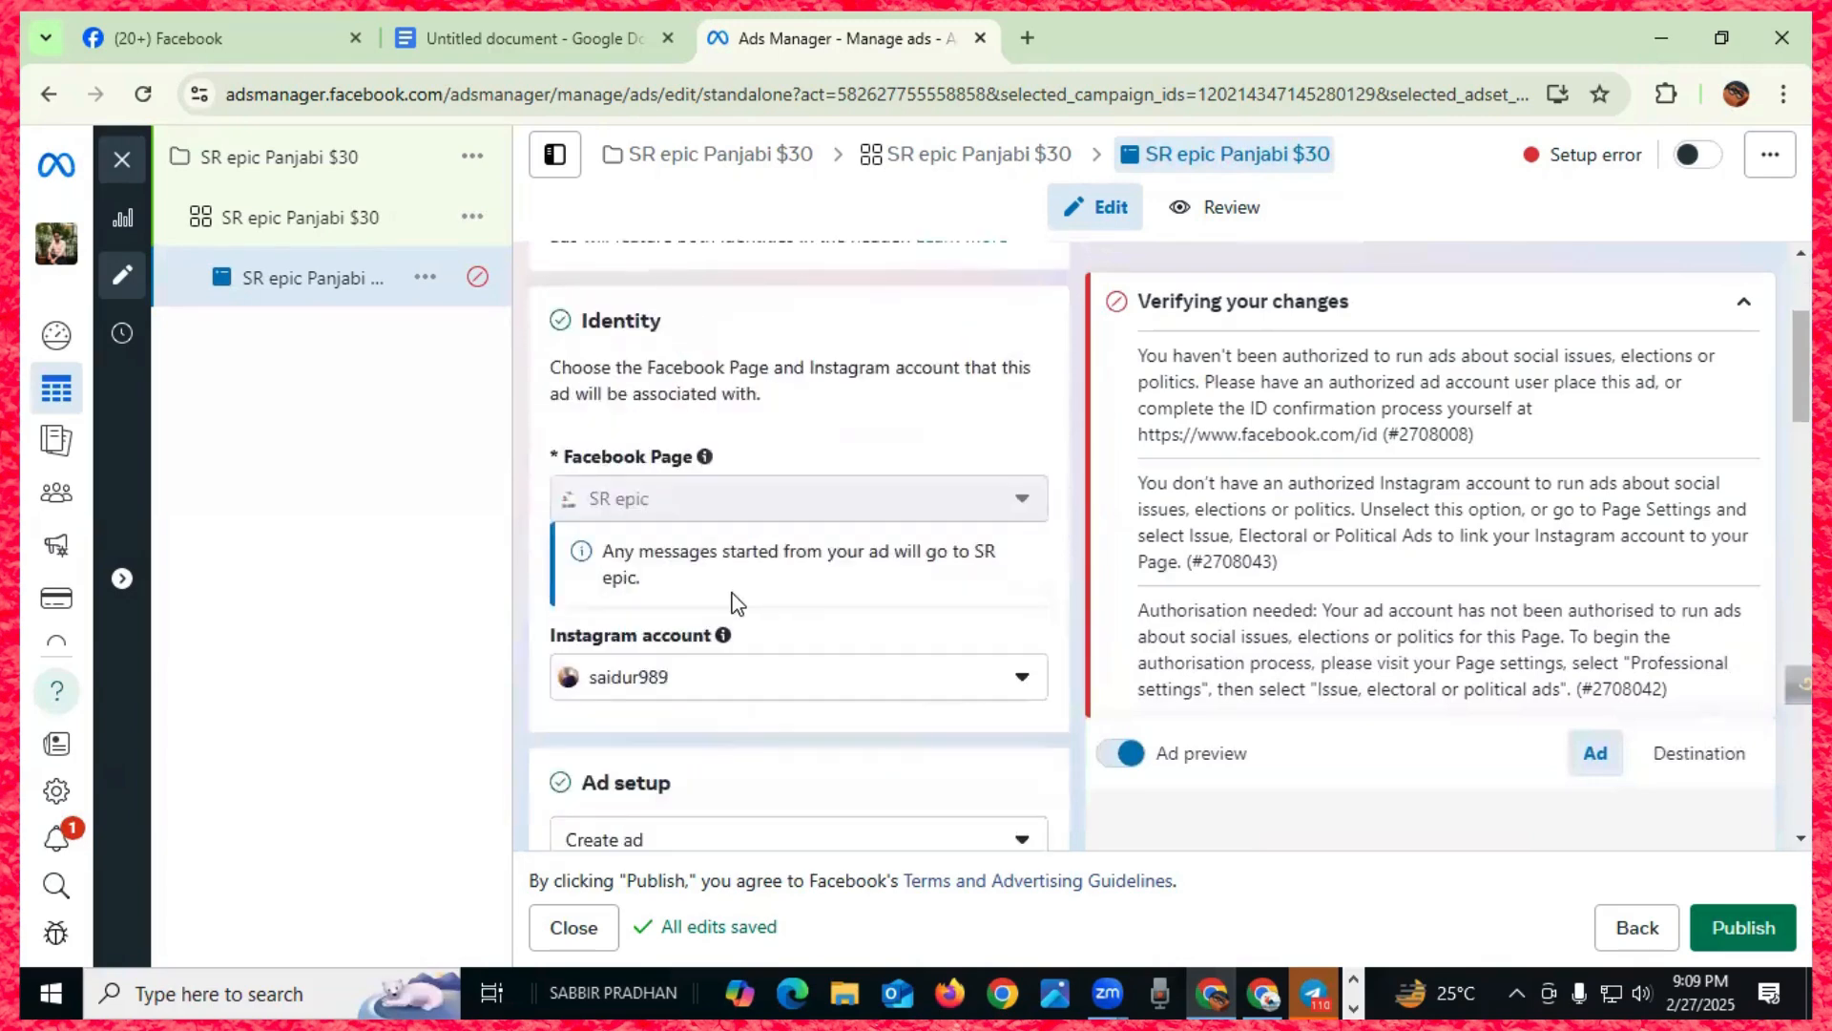
scroll(728, 604, "down", 1)
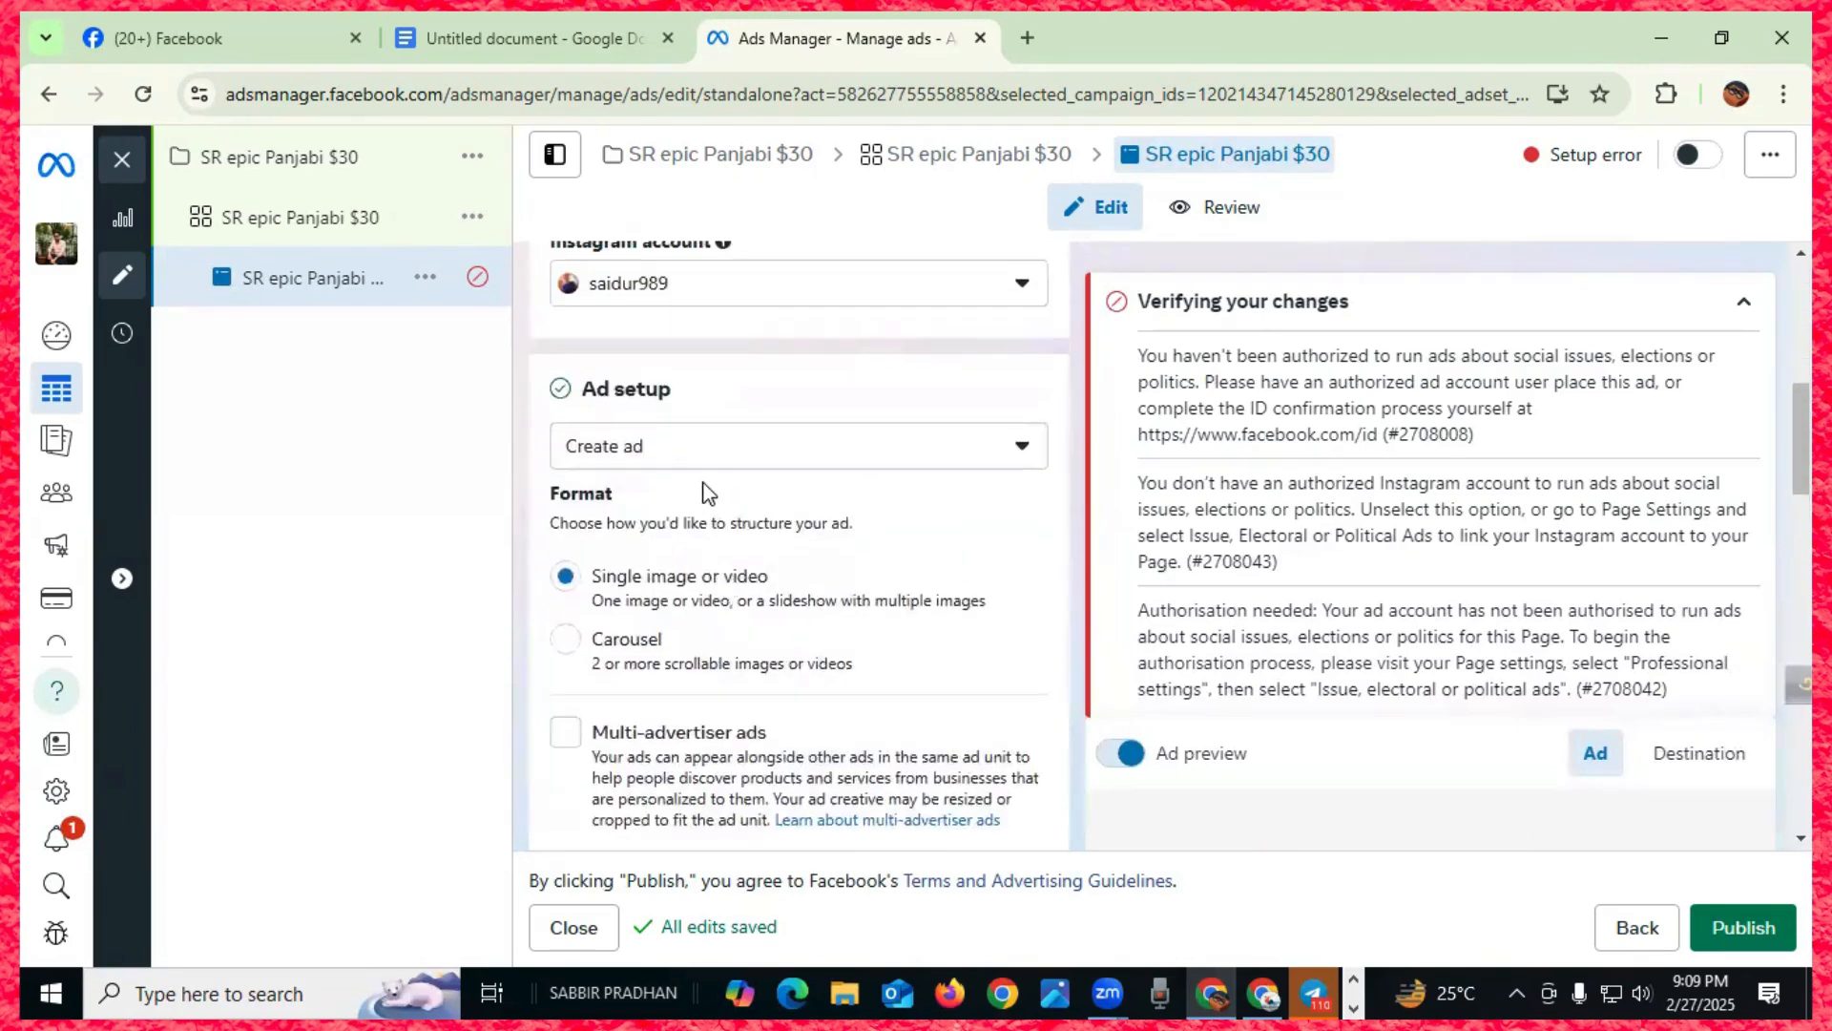
- Change the ad setup from Create ad to Use existing post
left_click(1021, 450)
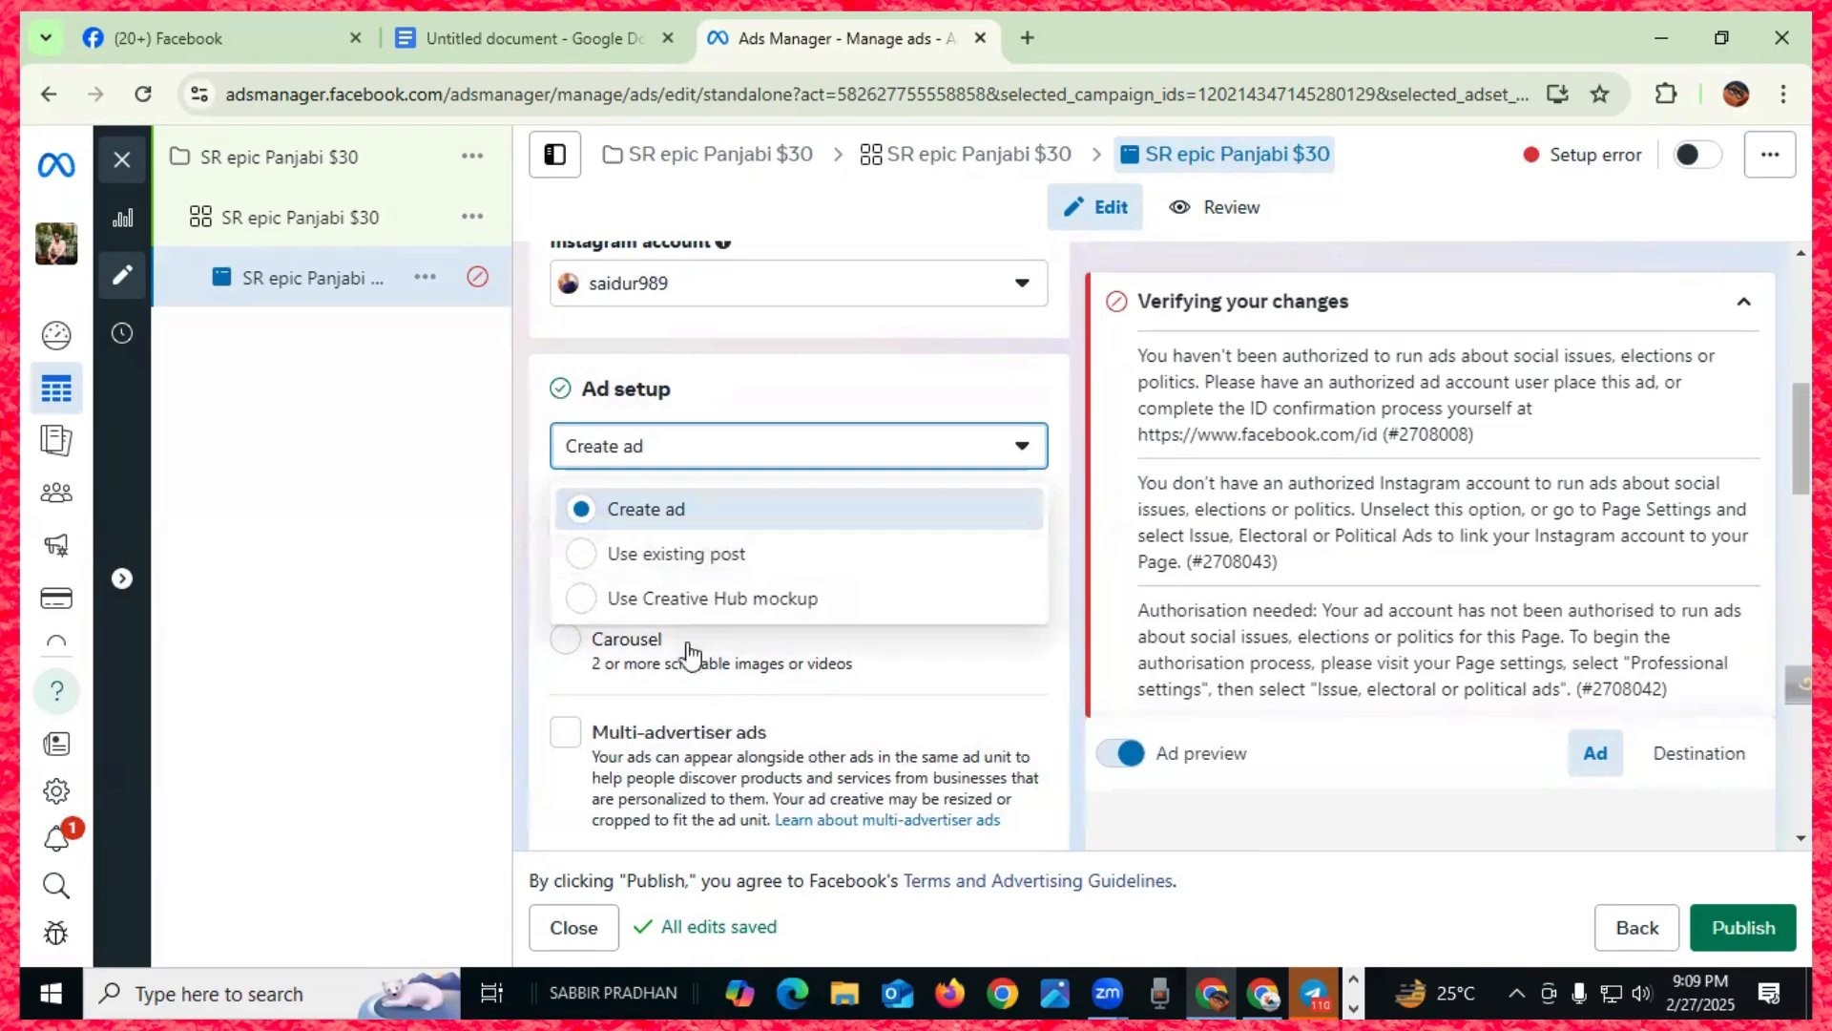
left_click(638, 555)
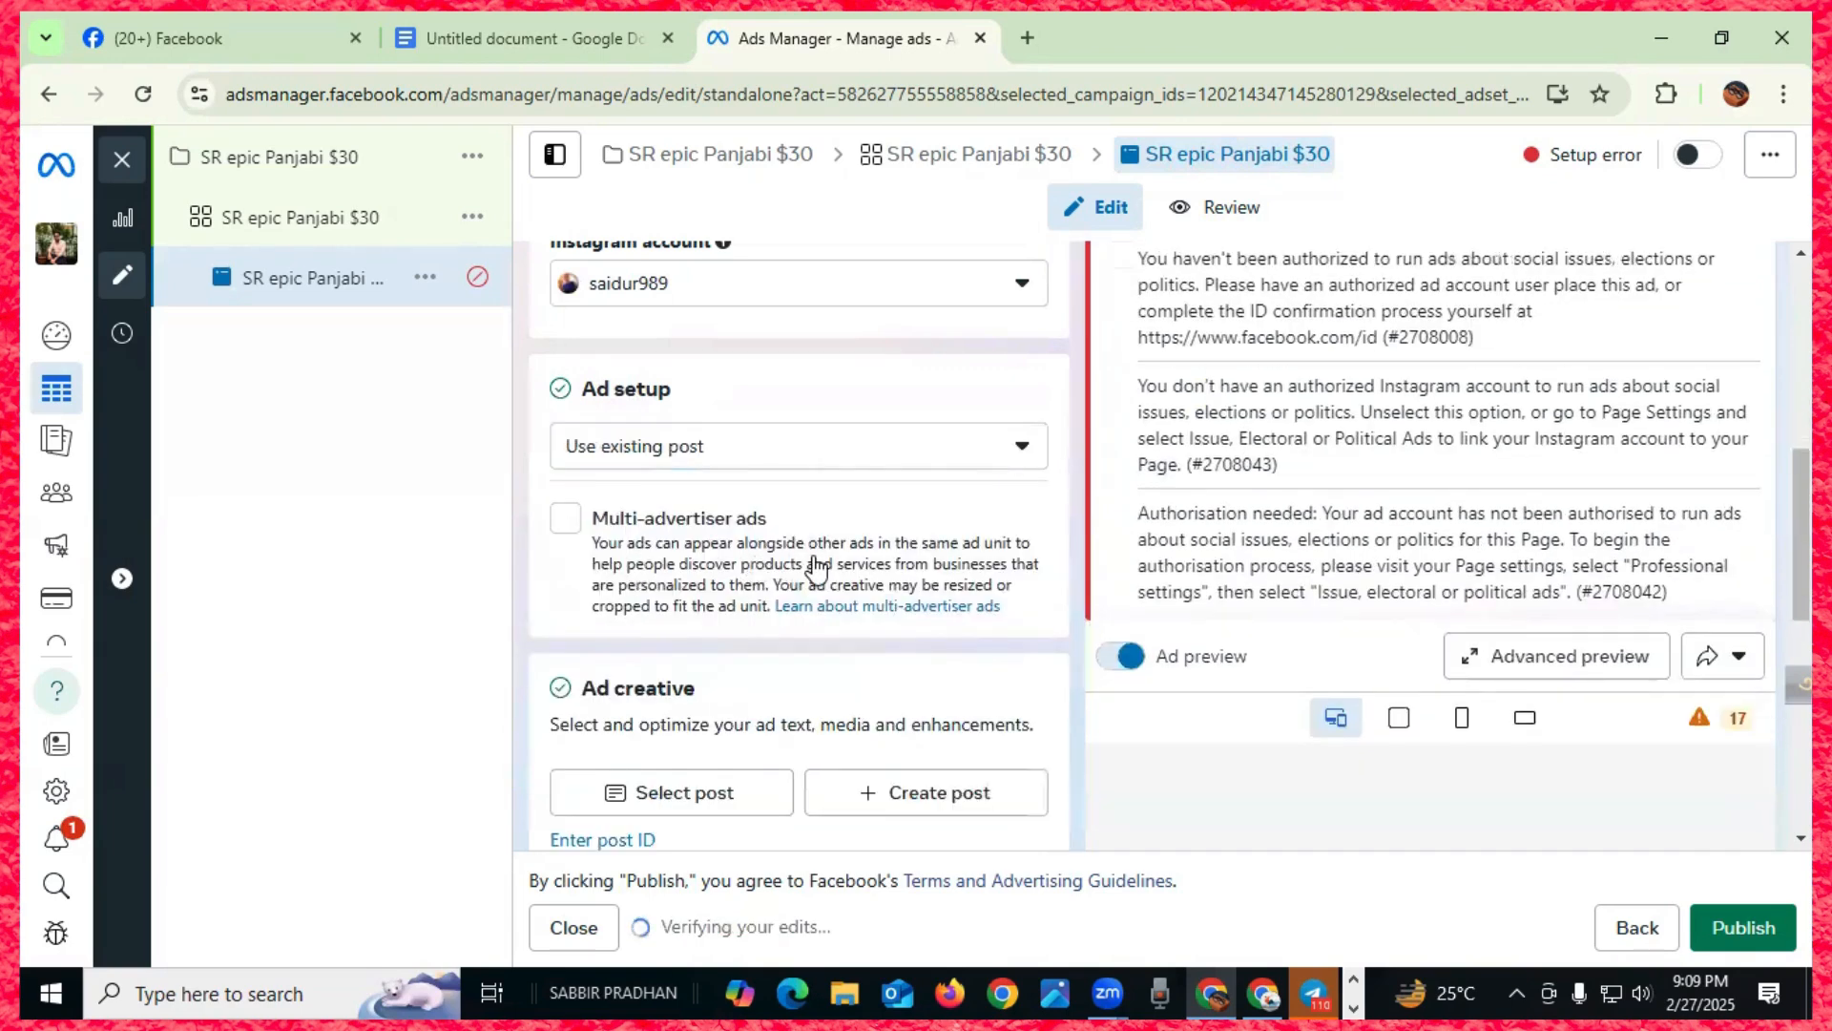
scroll(813, 563, "down", 1)
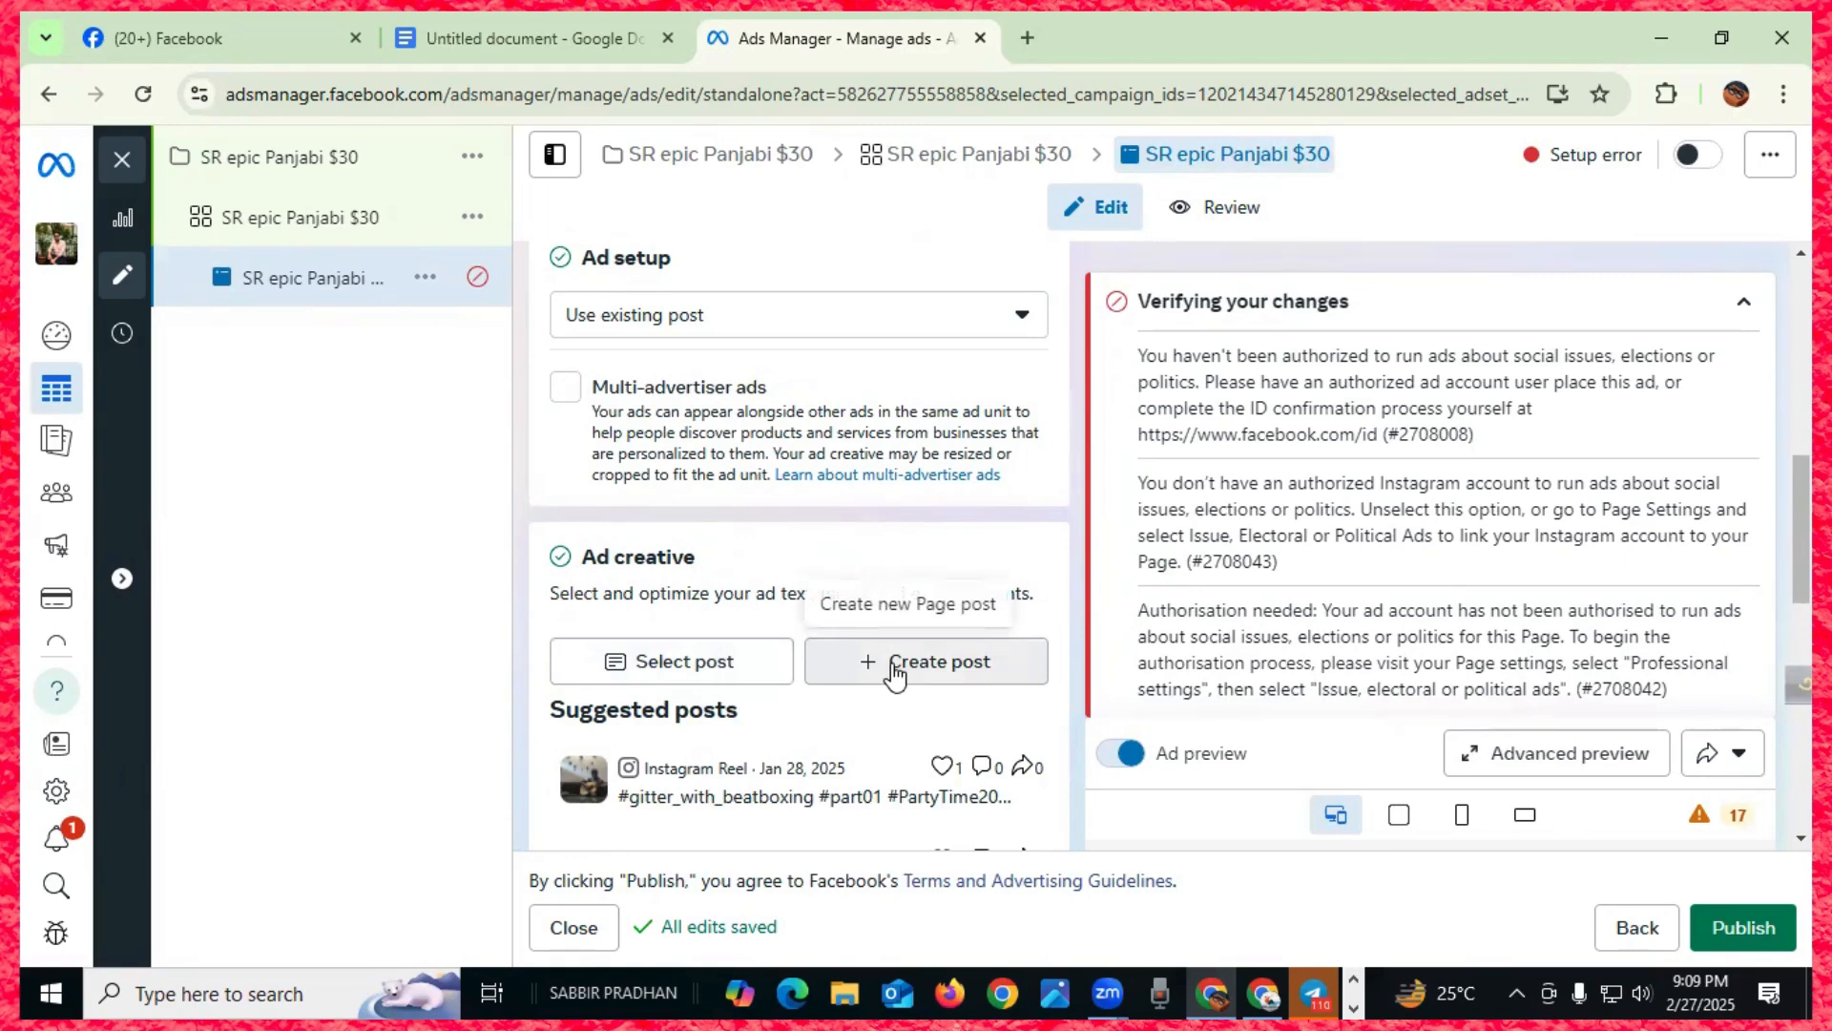
- Browse the existing Page posts, pick the Feb 27, 2025 post, then close without confirming
left_click(666, 668)
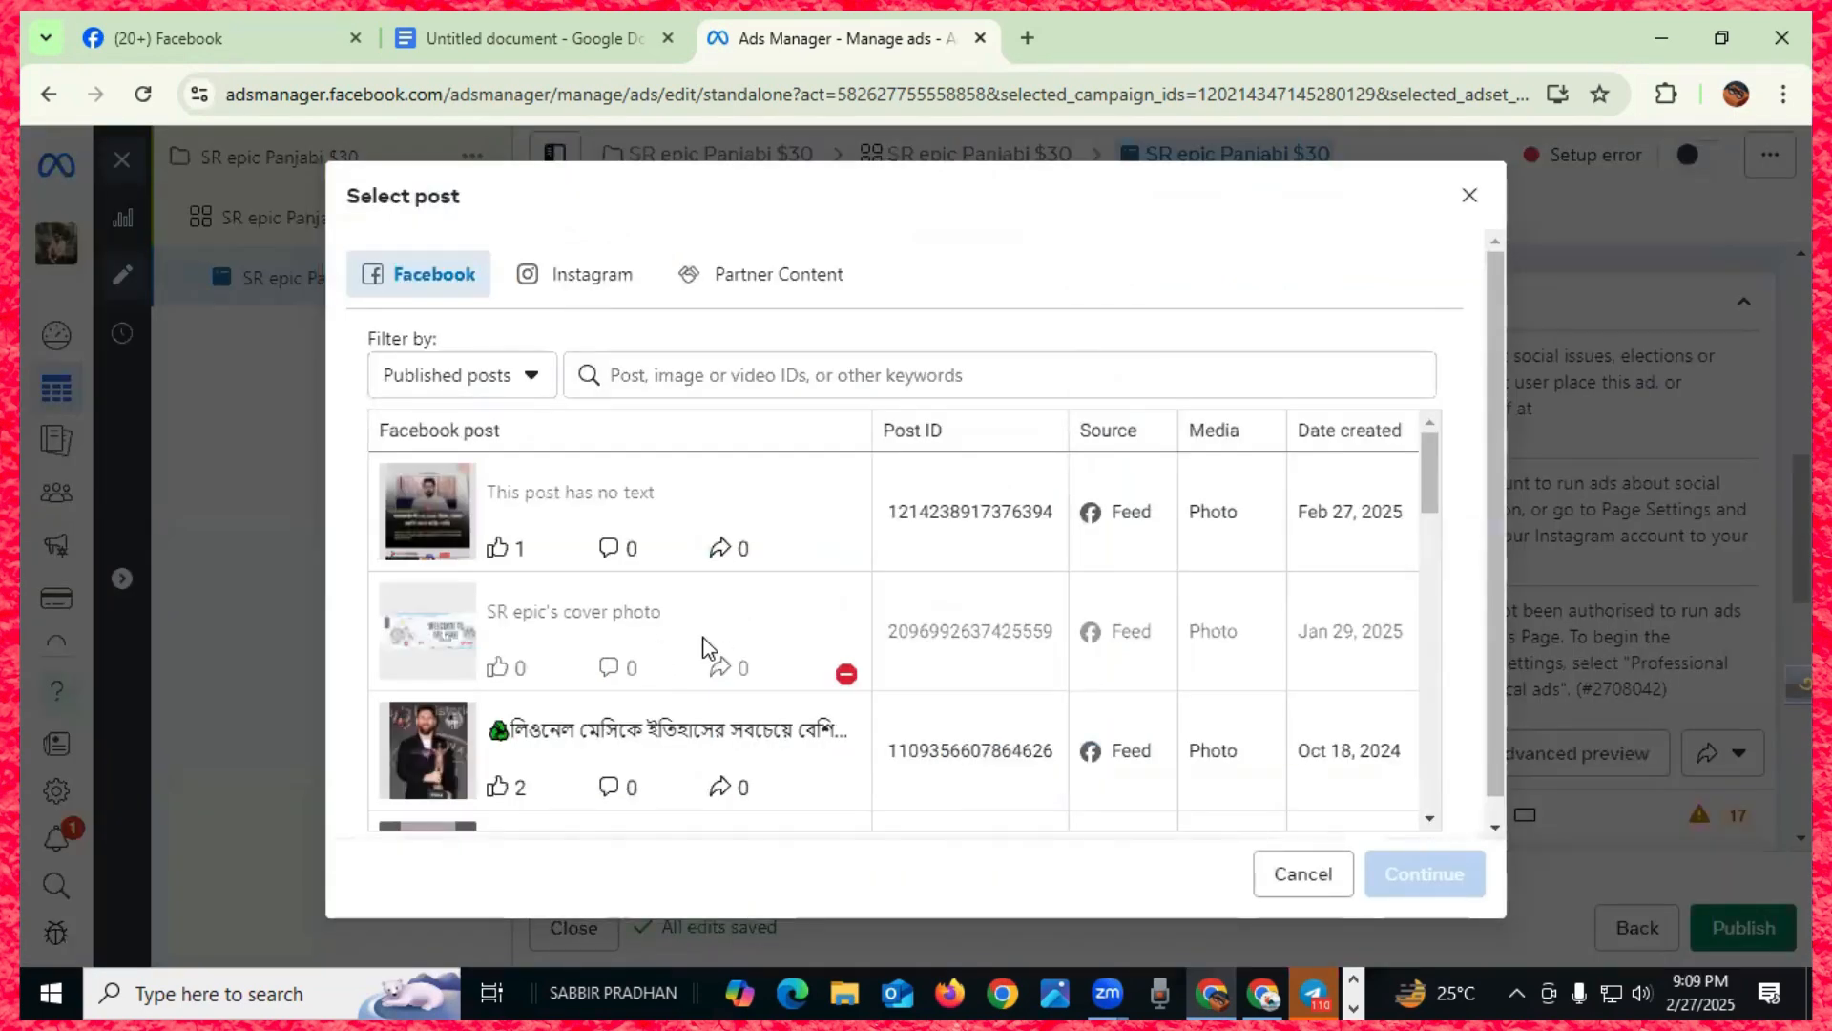
scroll(706, 647, "down", 3)
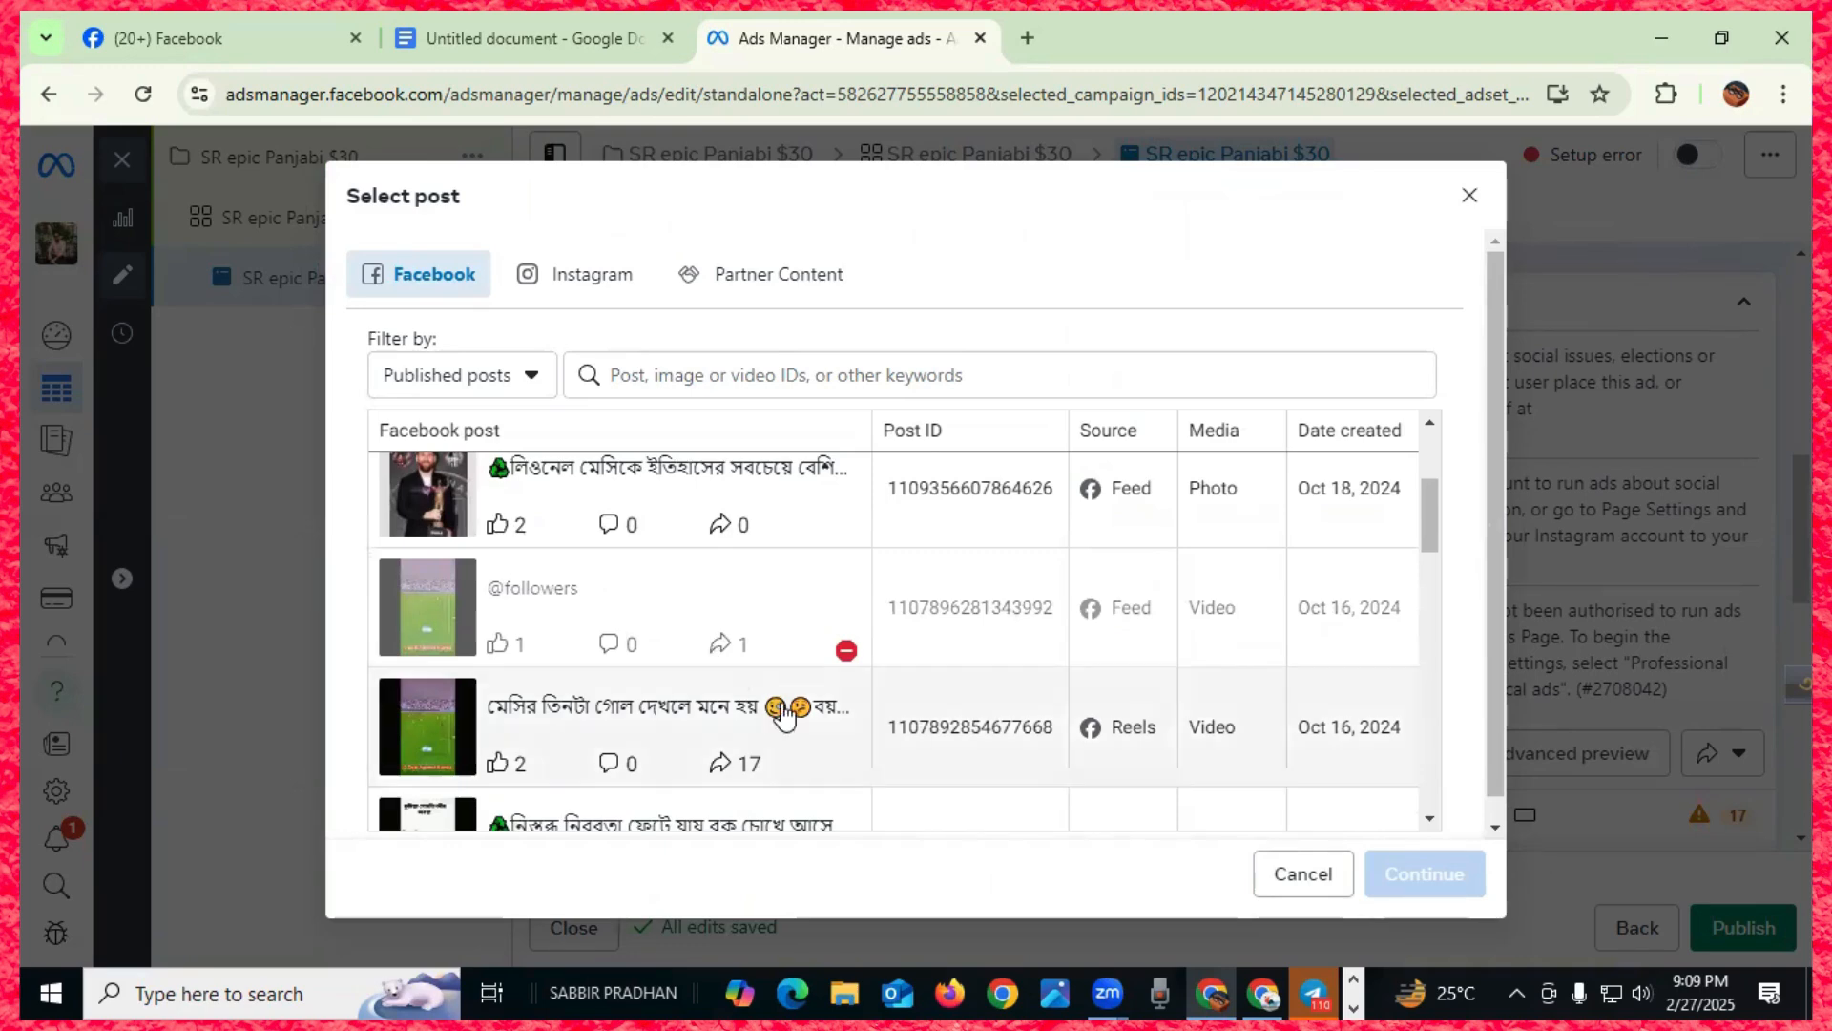
scroll(724, 730, "down", 3)
scroll(723, 732, "up", 4)
scroll(724, 730, "up", 2)
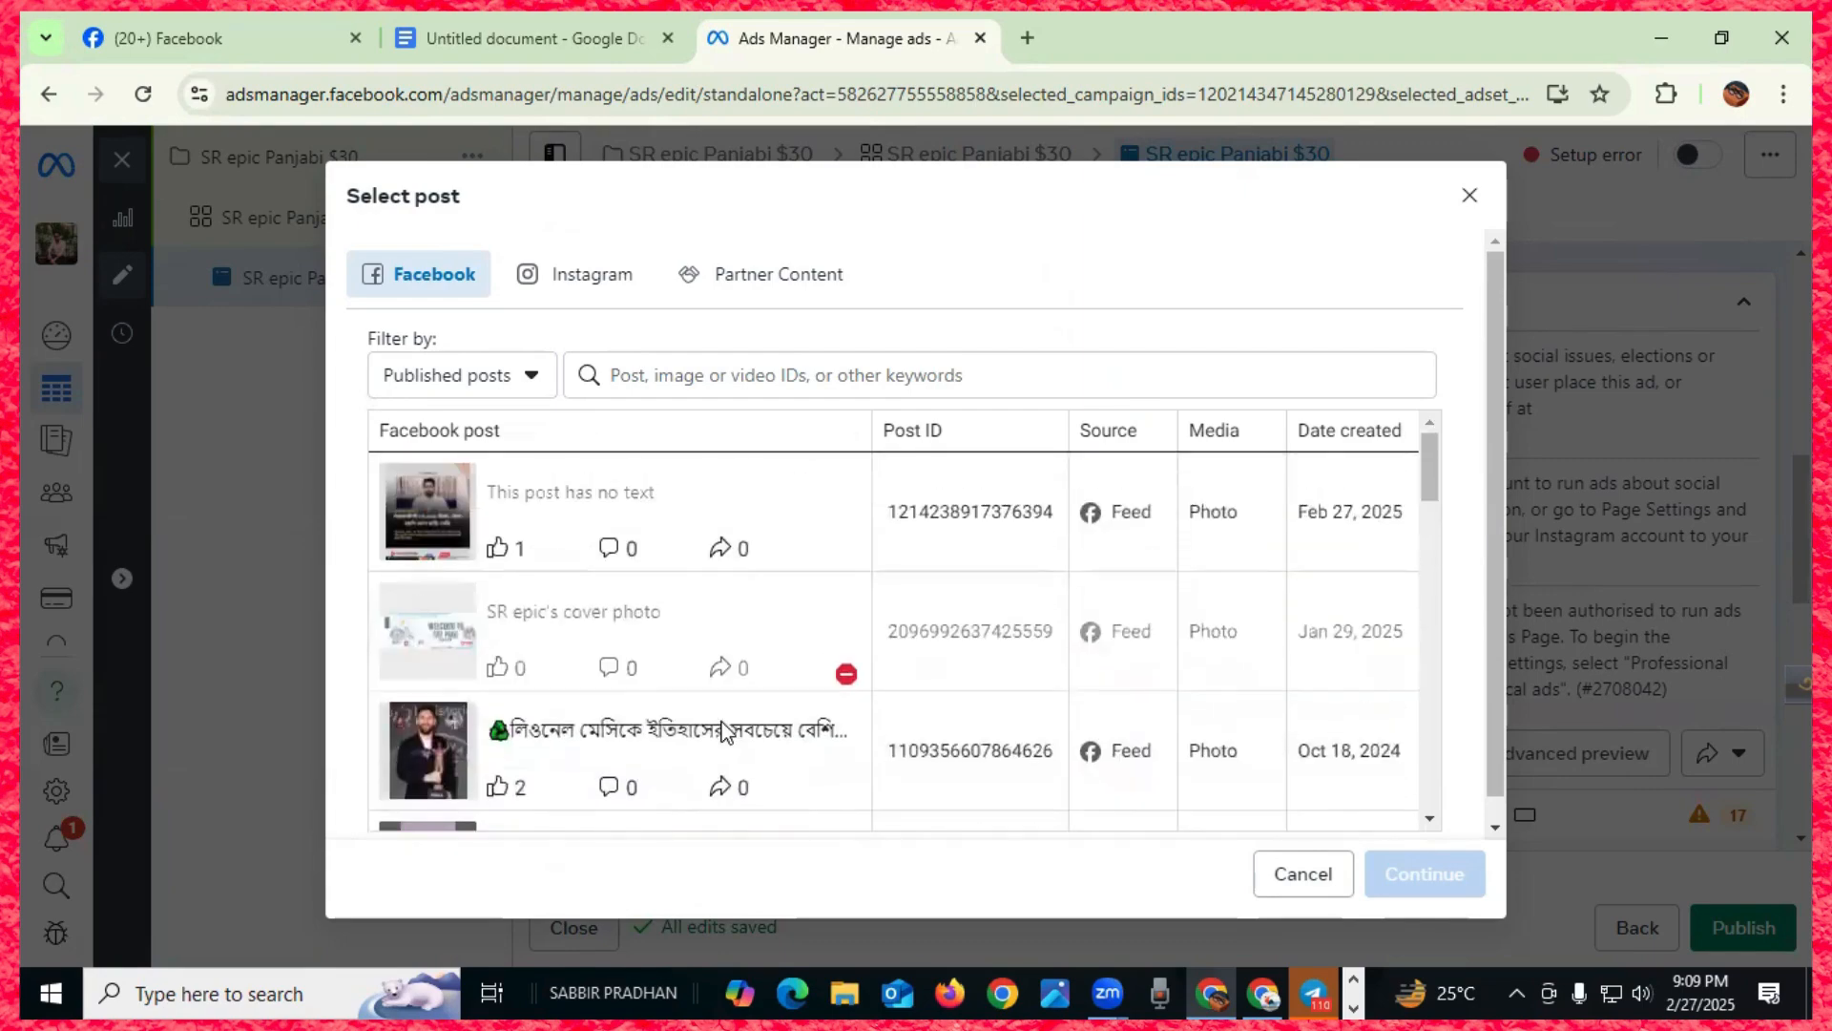
left_click(540, 505)
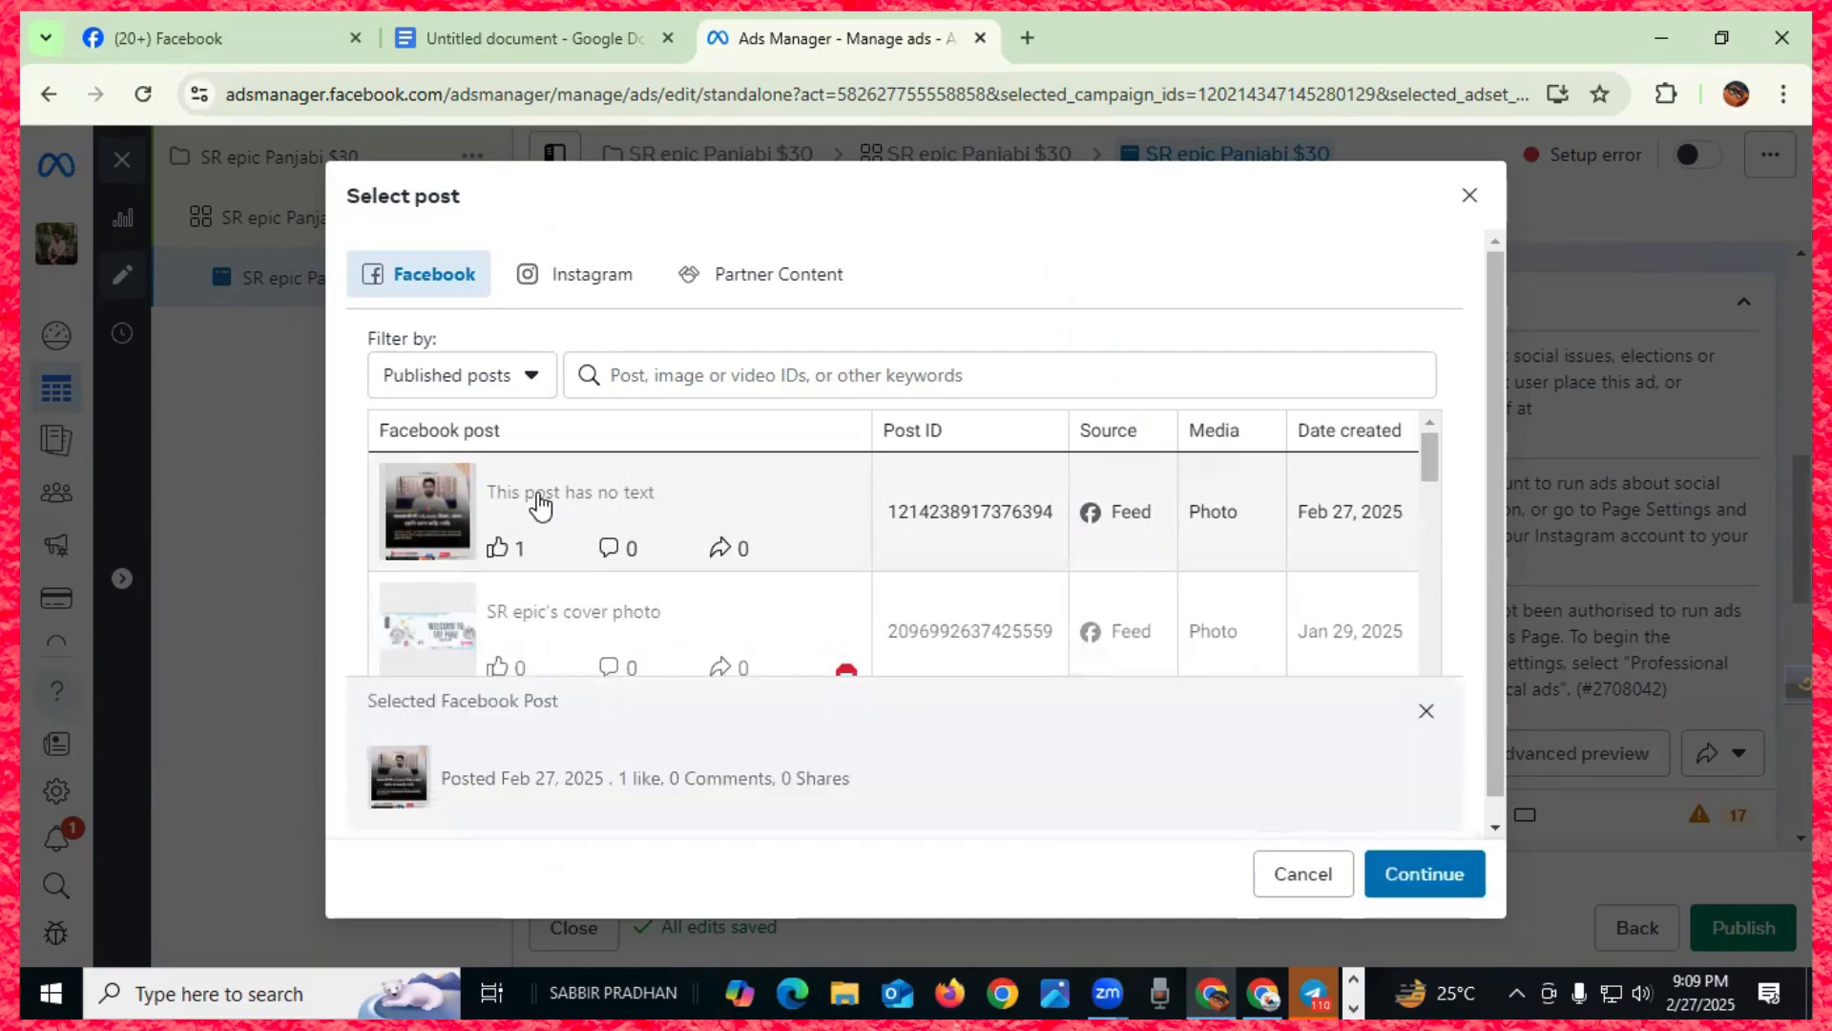
scroll(558, 515, "down", 1)
scroll(564, 518, "up", 1)
left_click(1470, 197)
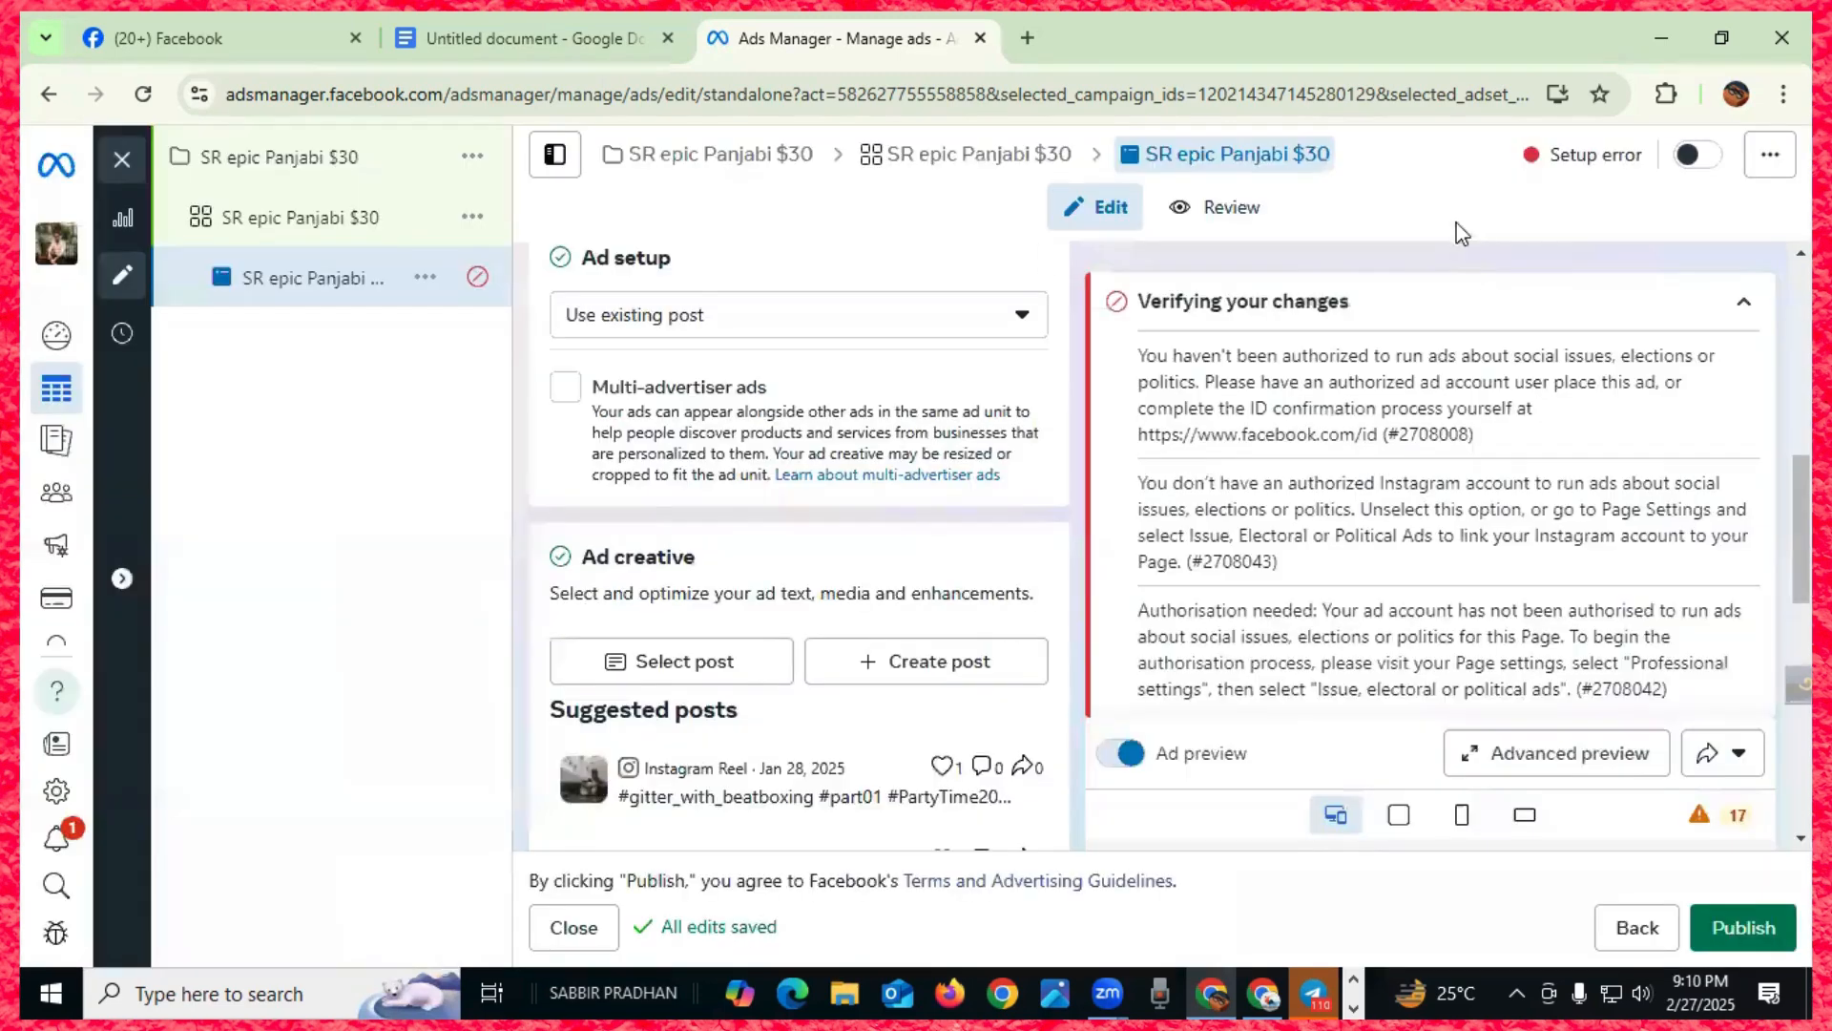
- Reopen and close the post picker, then start and abandon a new Page post
left_click(668, 680)
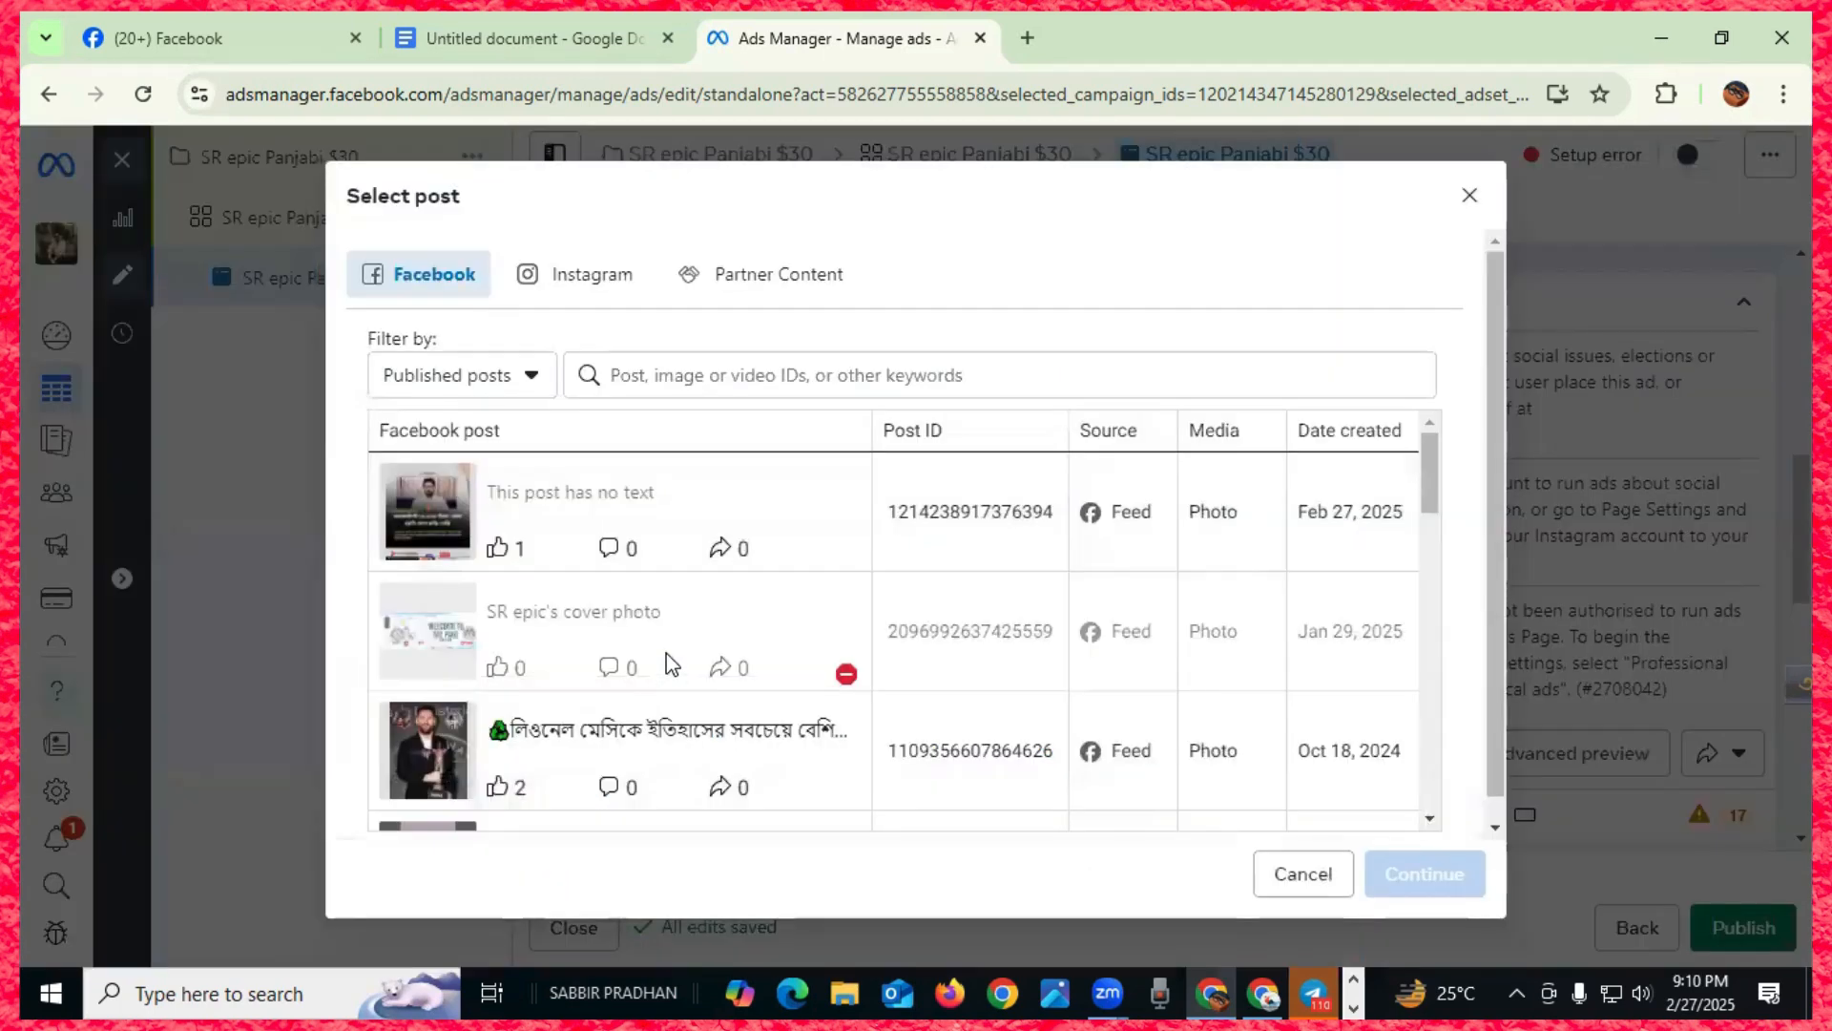
left_click(1470, 196)
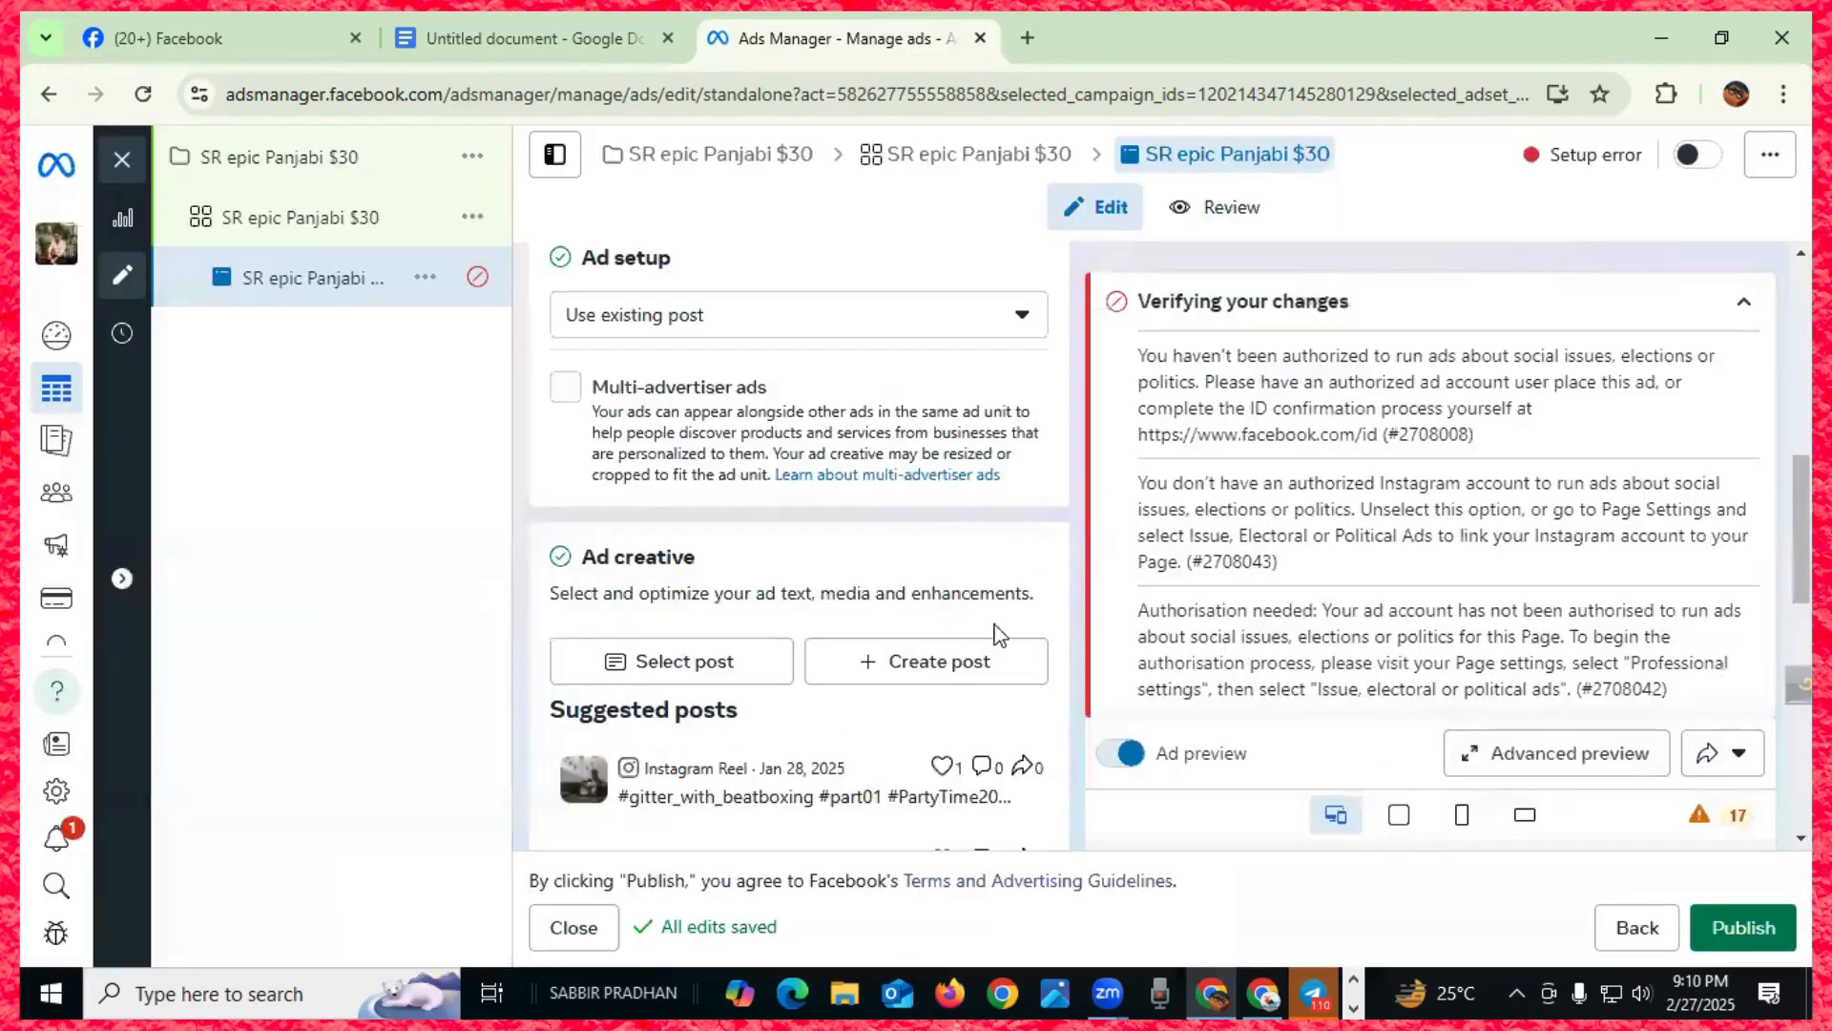
left_click(923, 672)
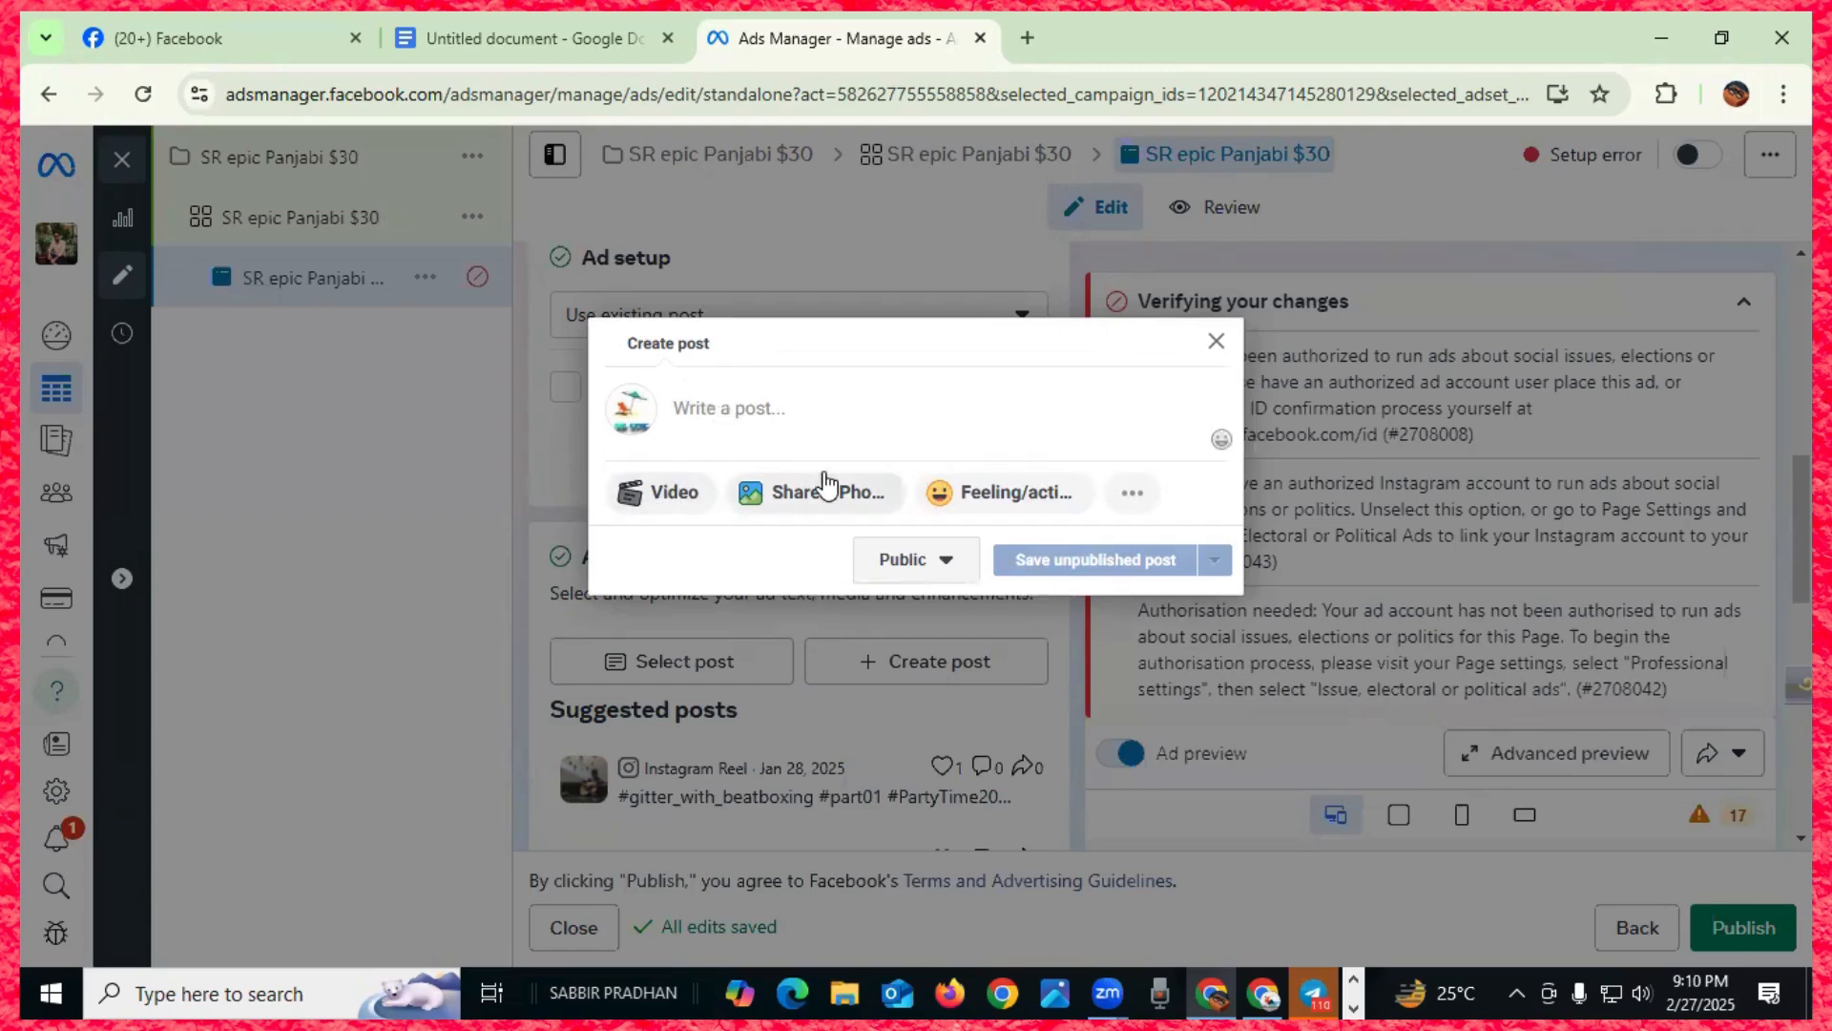
left_click(1216, 344)
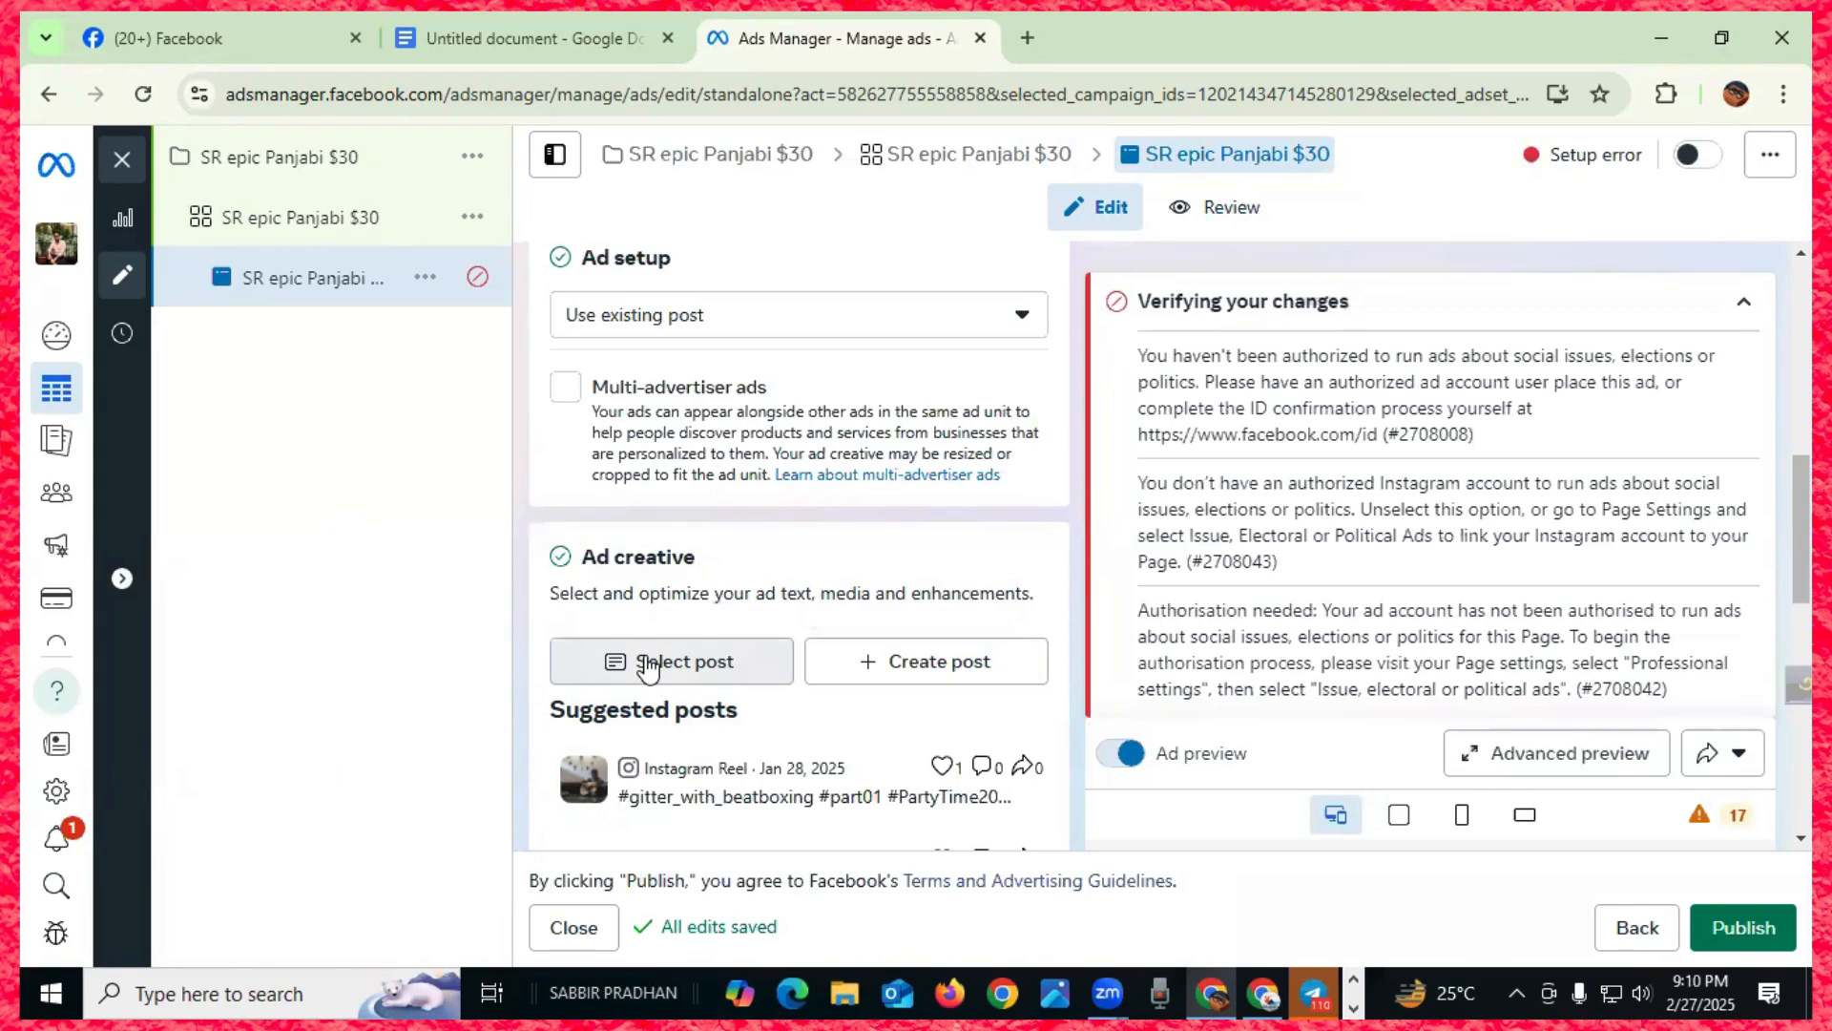
- Choose the Feb 27, 2025 post without text and confirm it as the creative
left_click(649, 666)
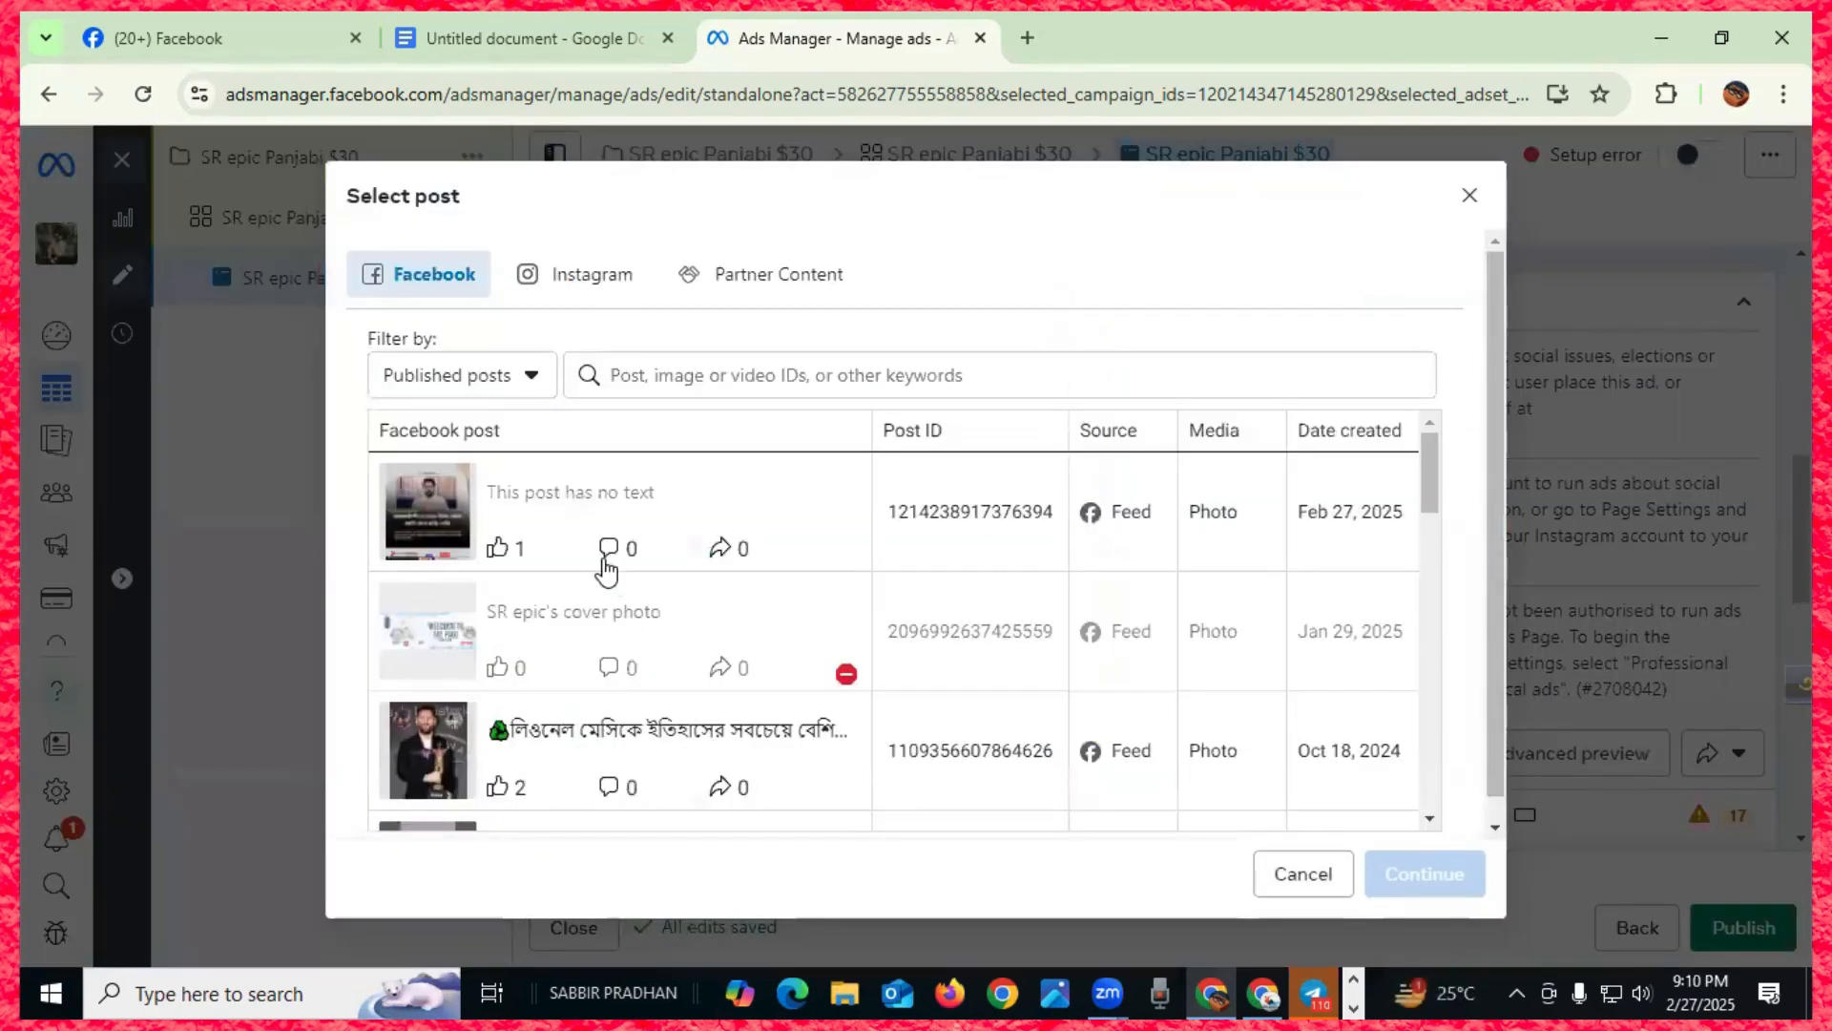
left_click(573, 513)
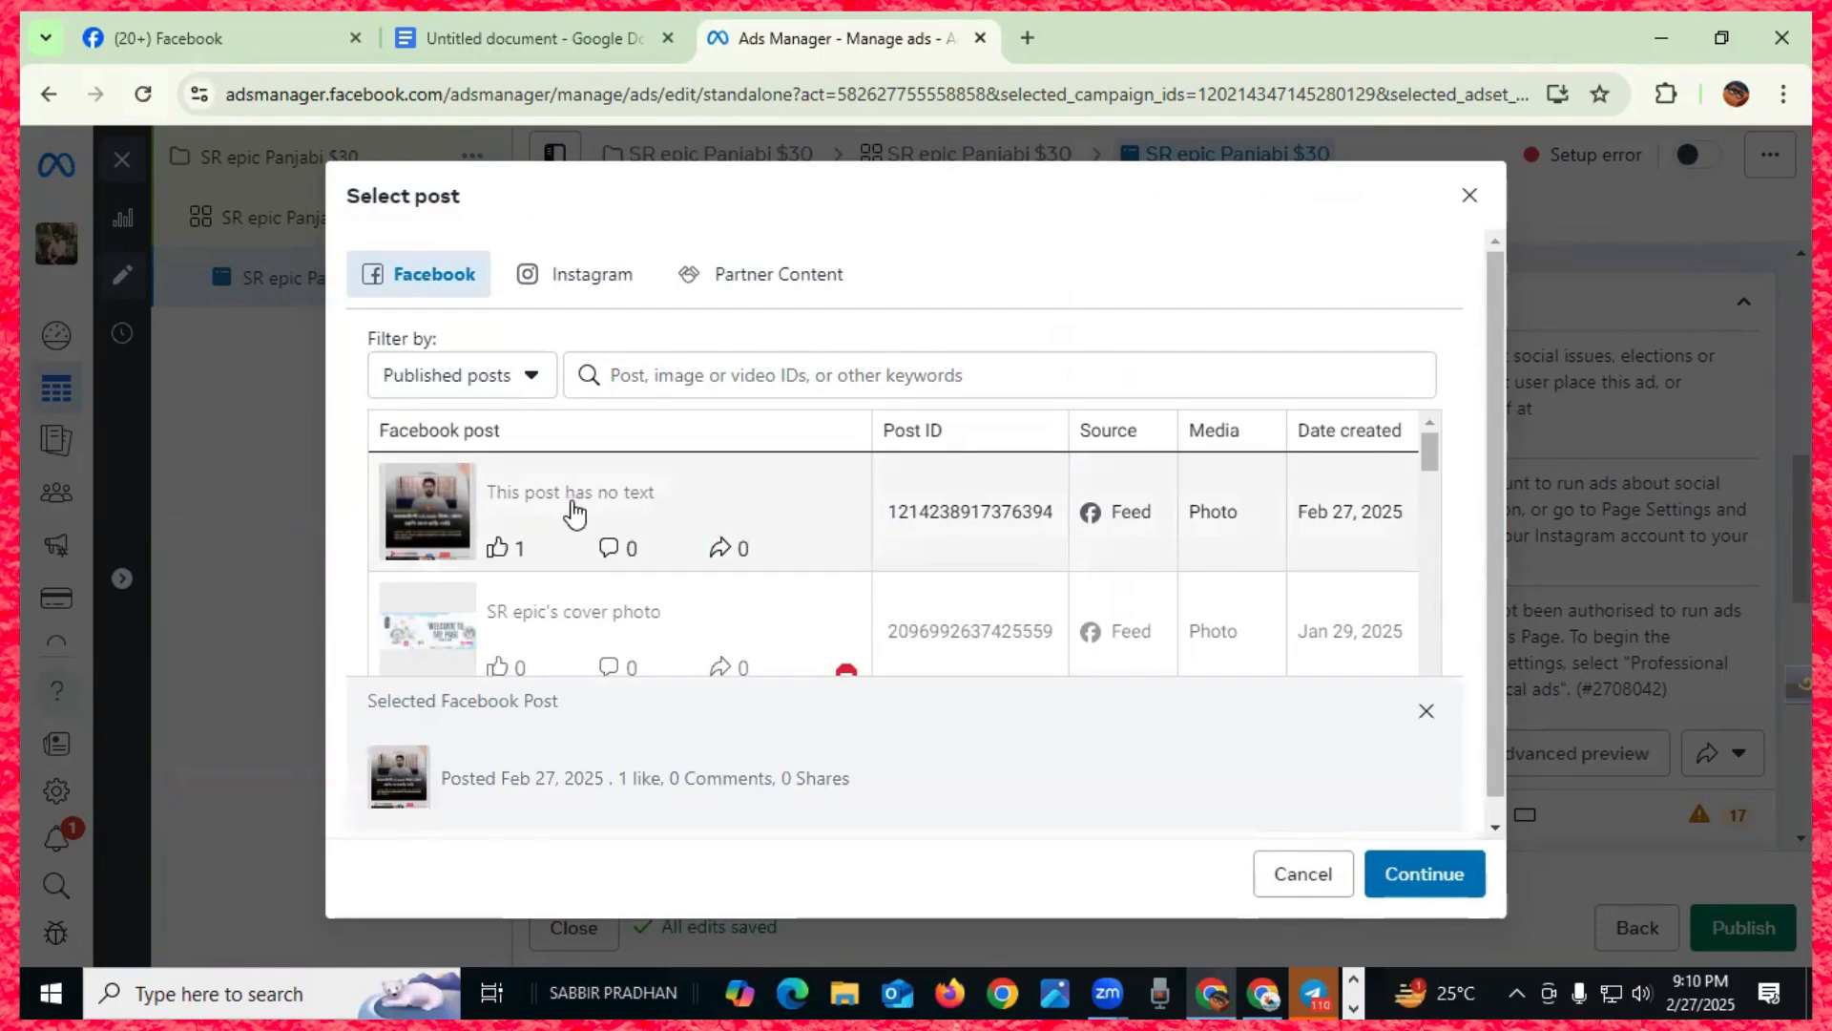
scroll(571, 510, "down", 5)
left_click(1424, 874)
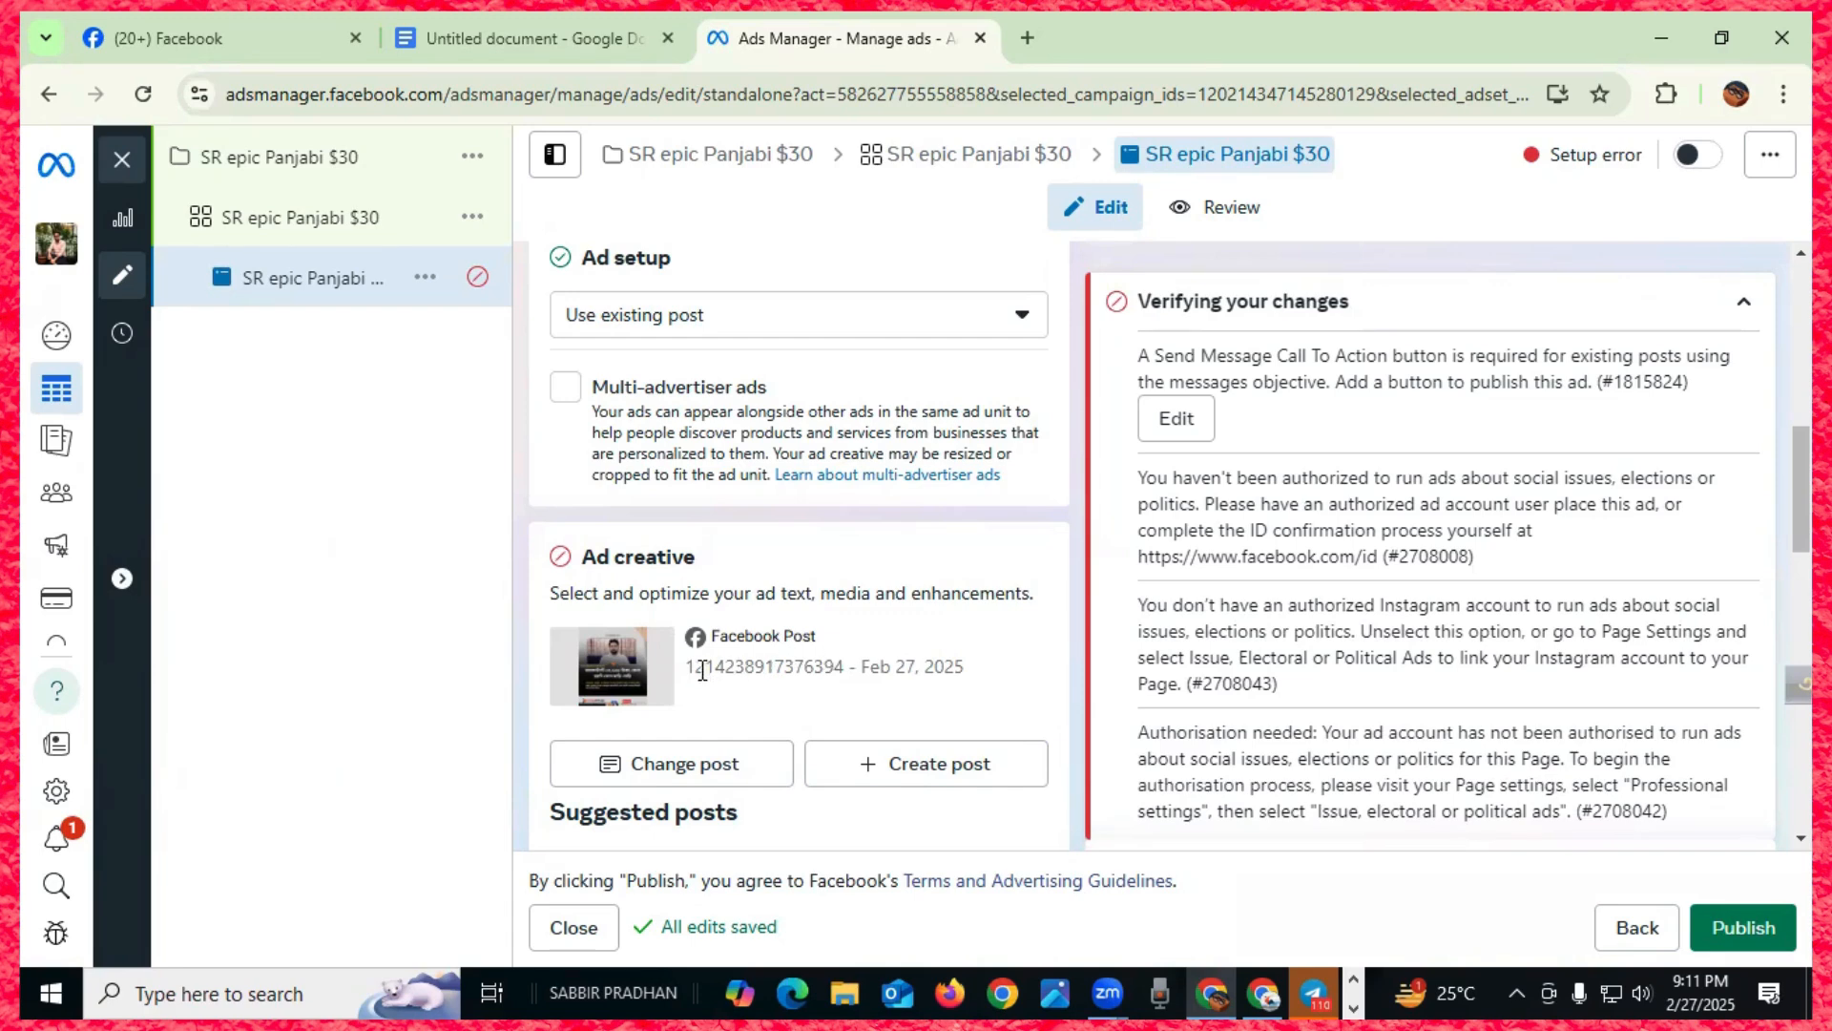
- Set the call to action to Send message and update the original post with that button
scroll(702, 671, "down", 1)
scroll(702, 671, "down", 1)
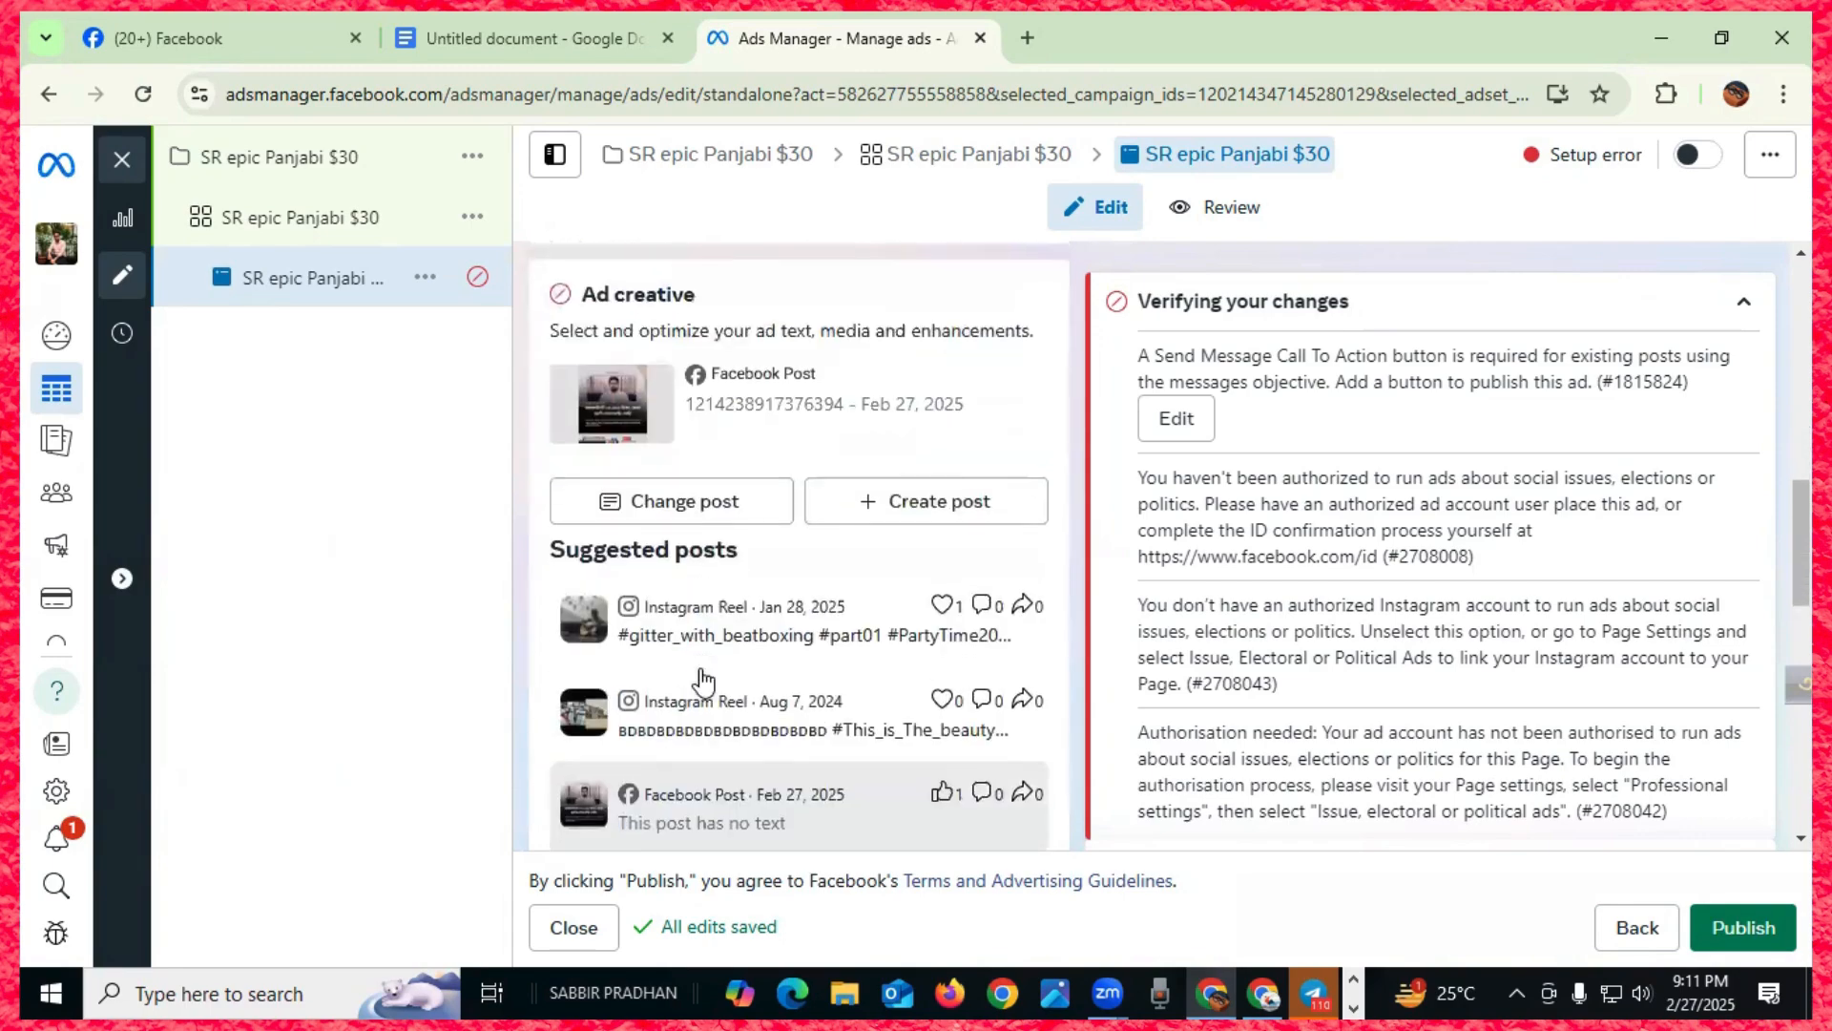
scroll(702, 671, "down", 1)
scroll(705, 678, "down", 3)
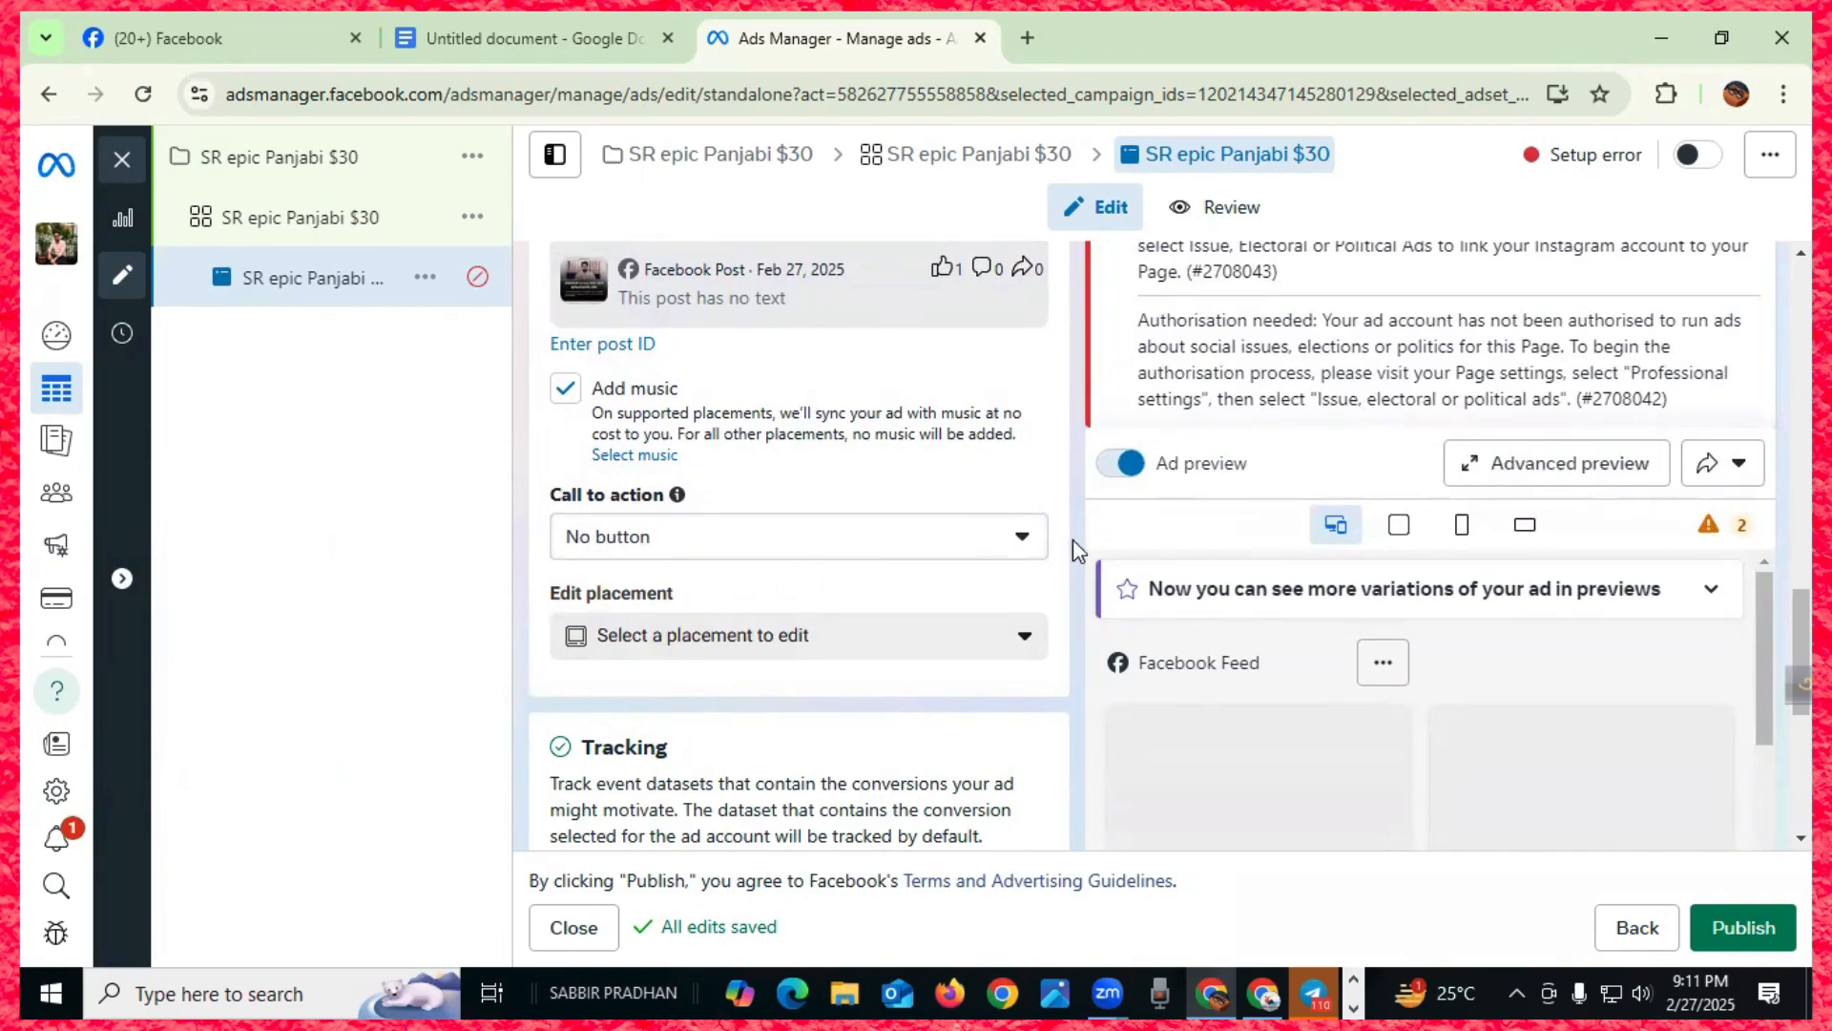
left_click(1022, 538)
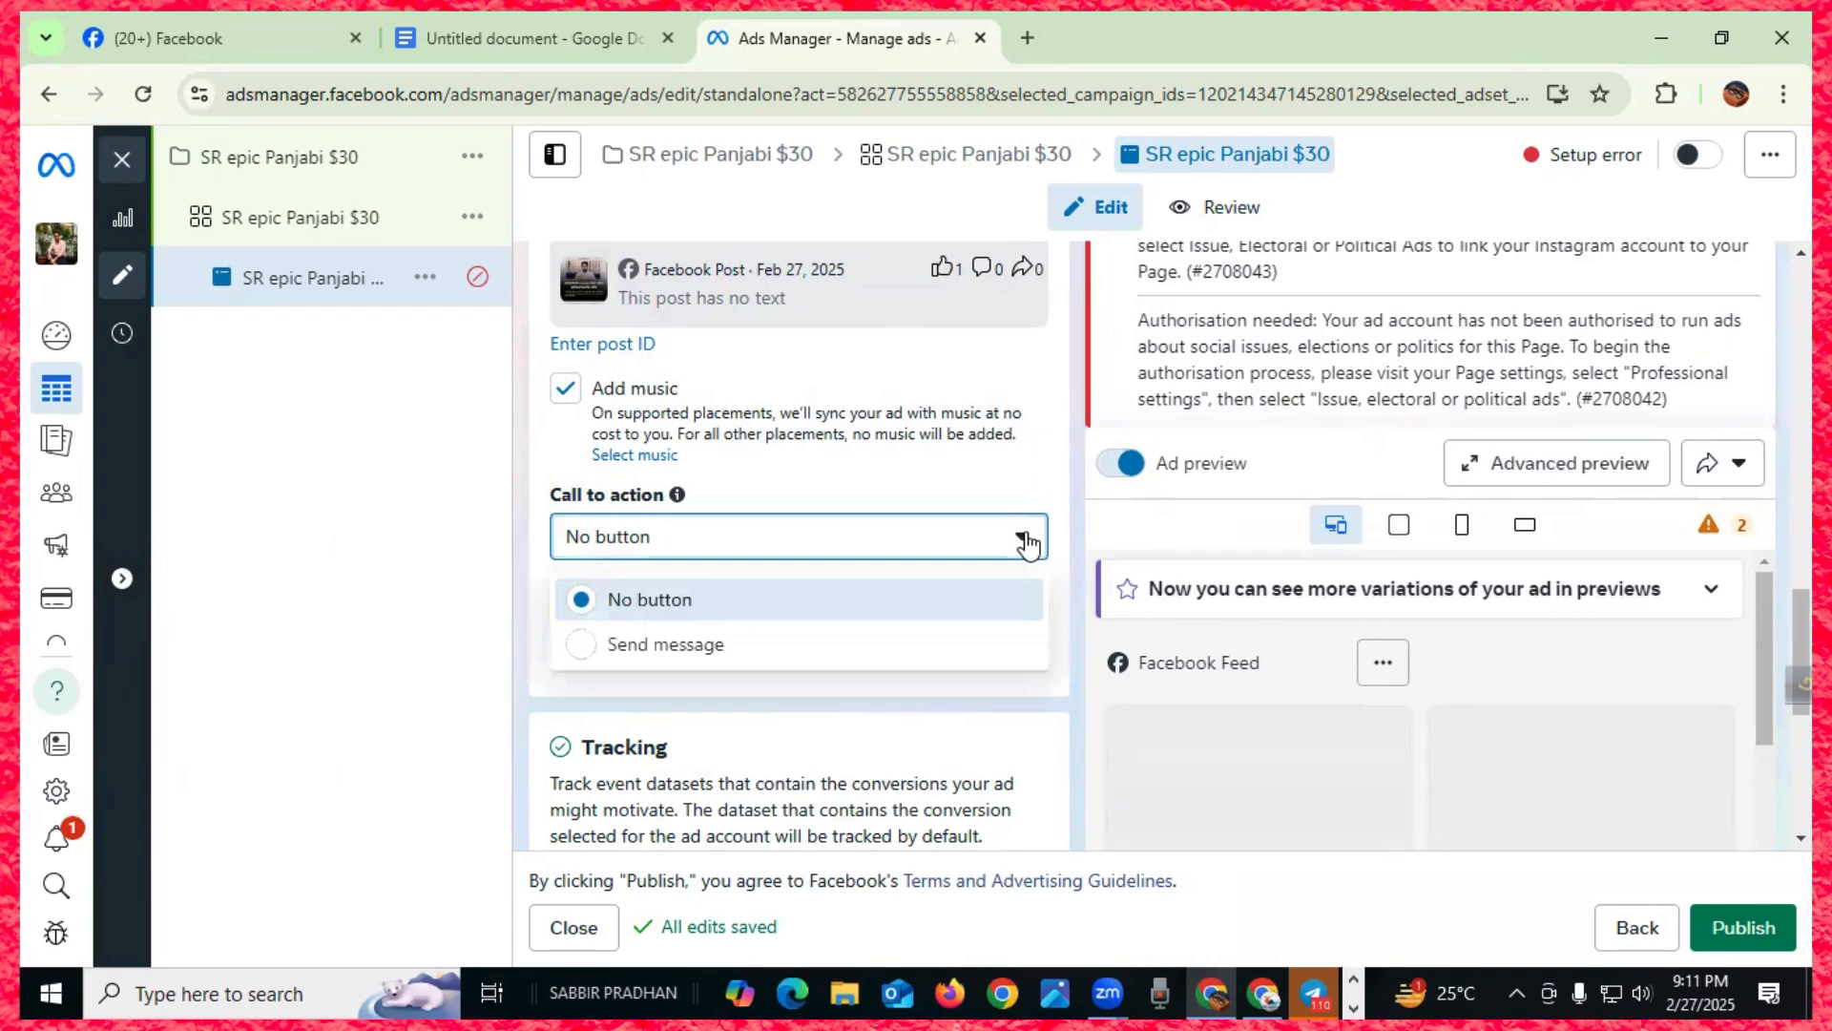
left_click(590, 646)
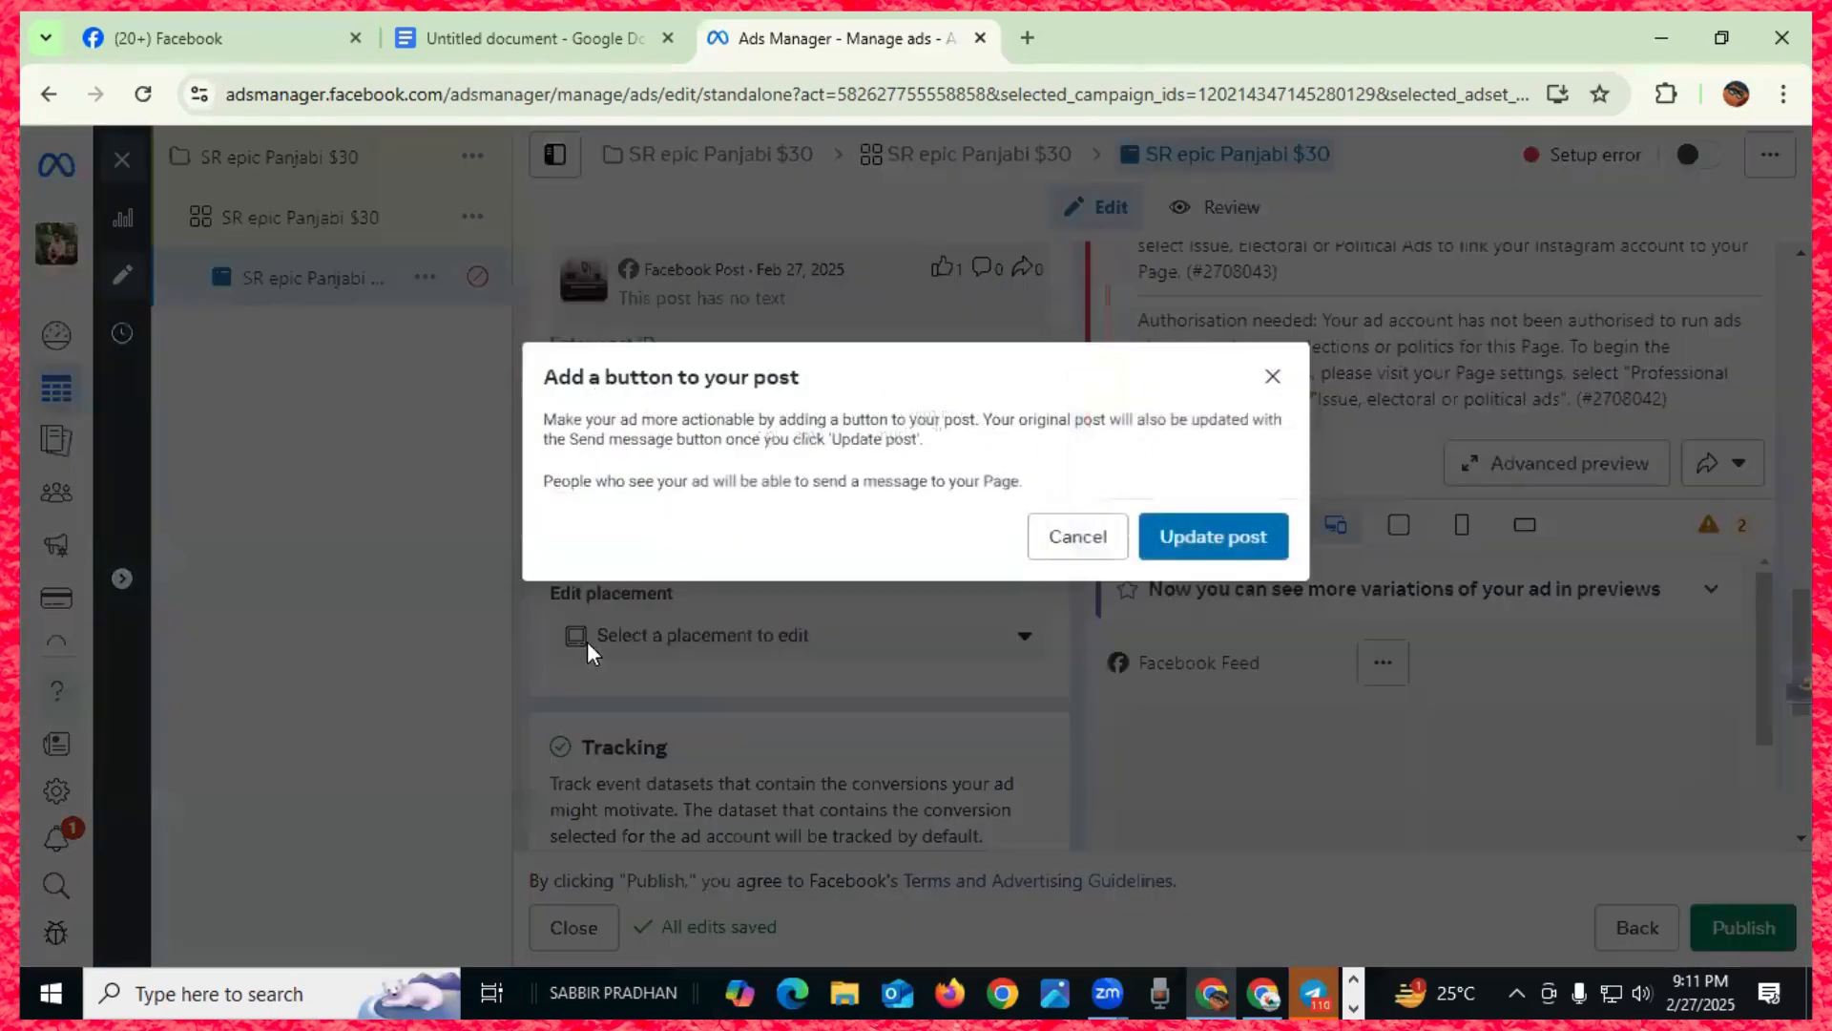
left_click(1191, 536)
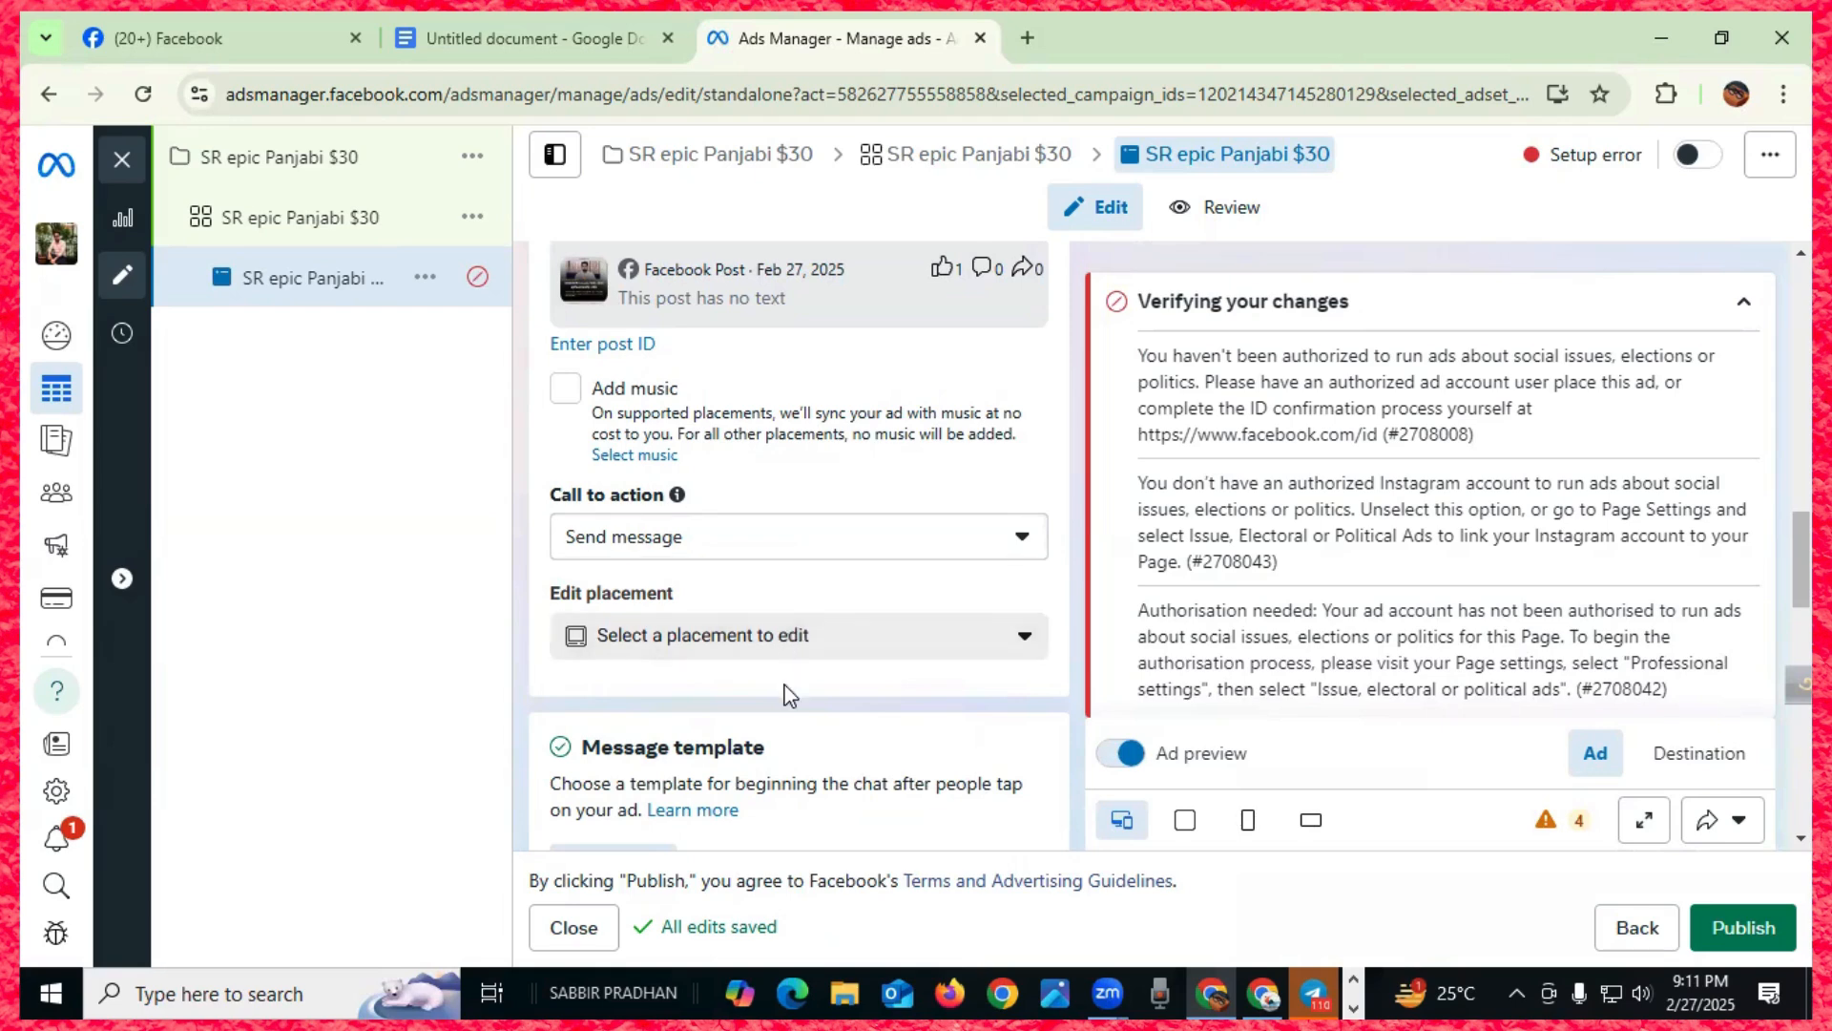
- Open the 'Select a placement to edit' dropdown and browse the available placements
left_click(1024, 639)
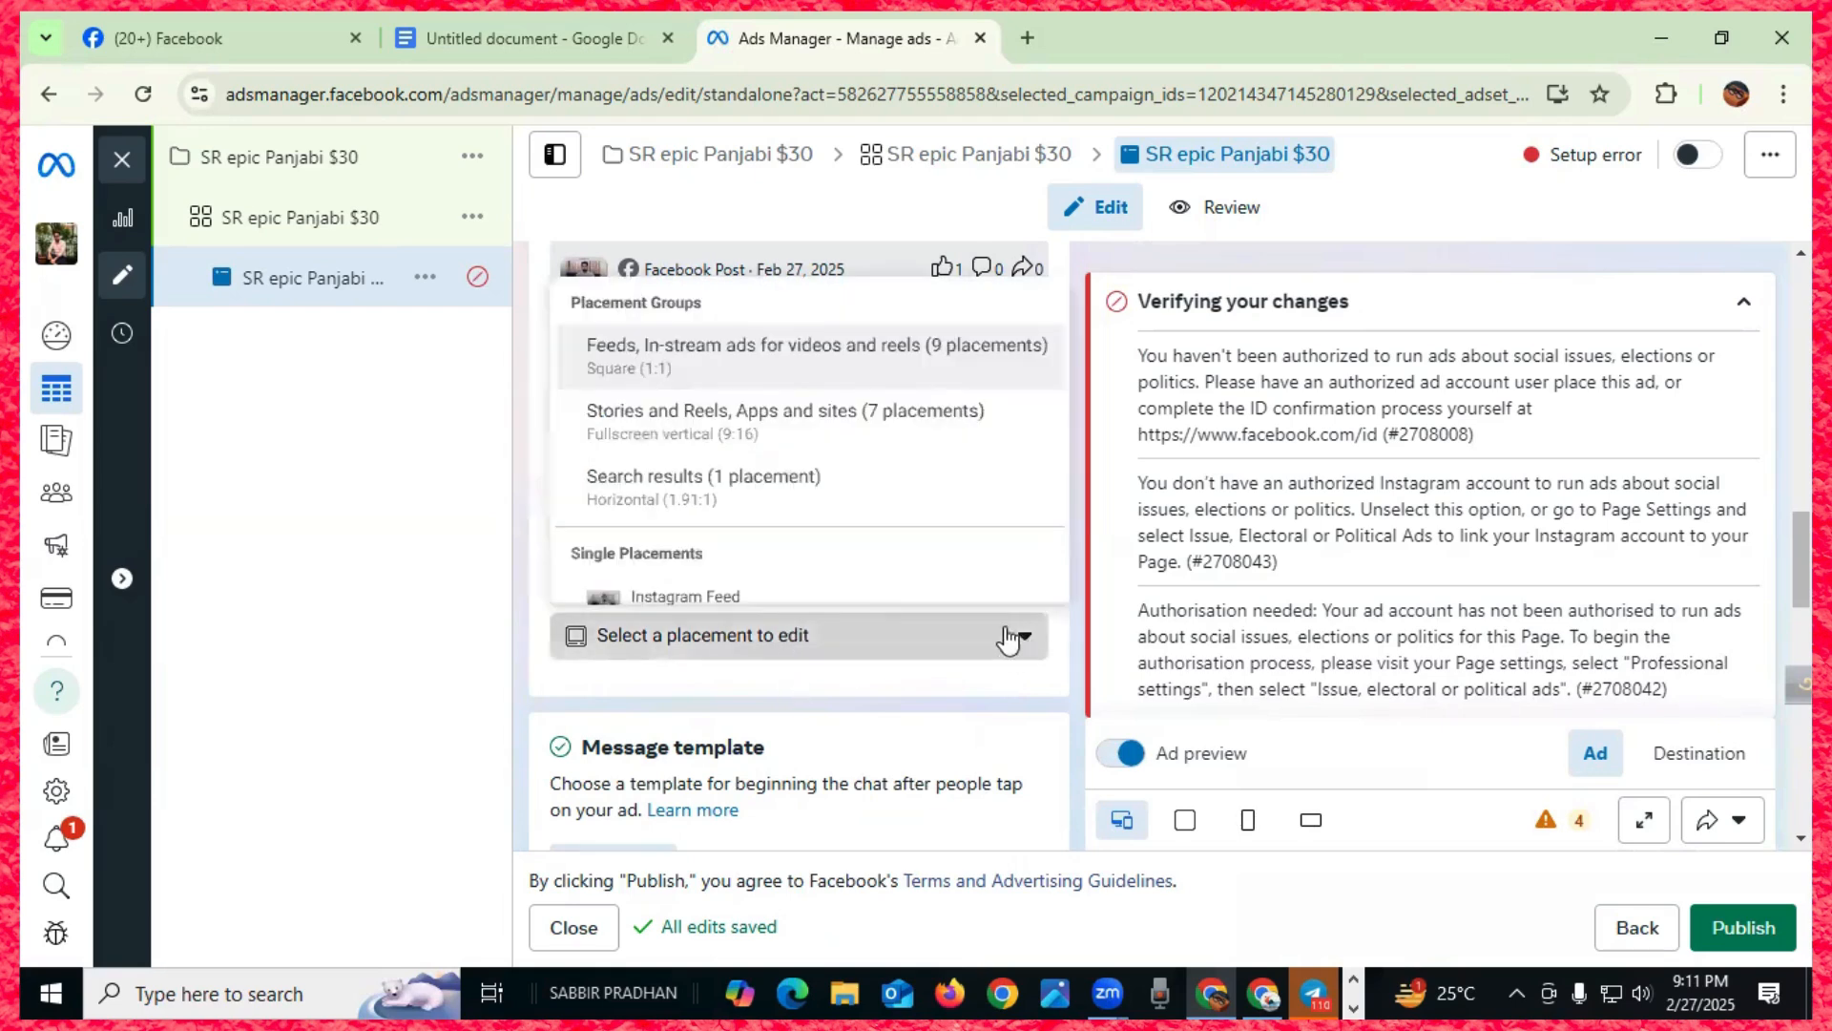
scroll(800, 477, "down", 5)
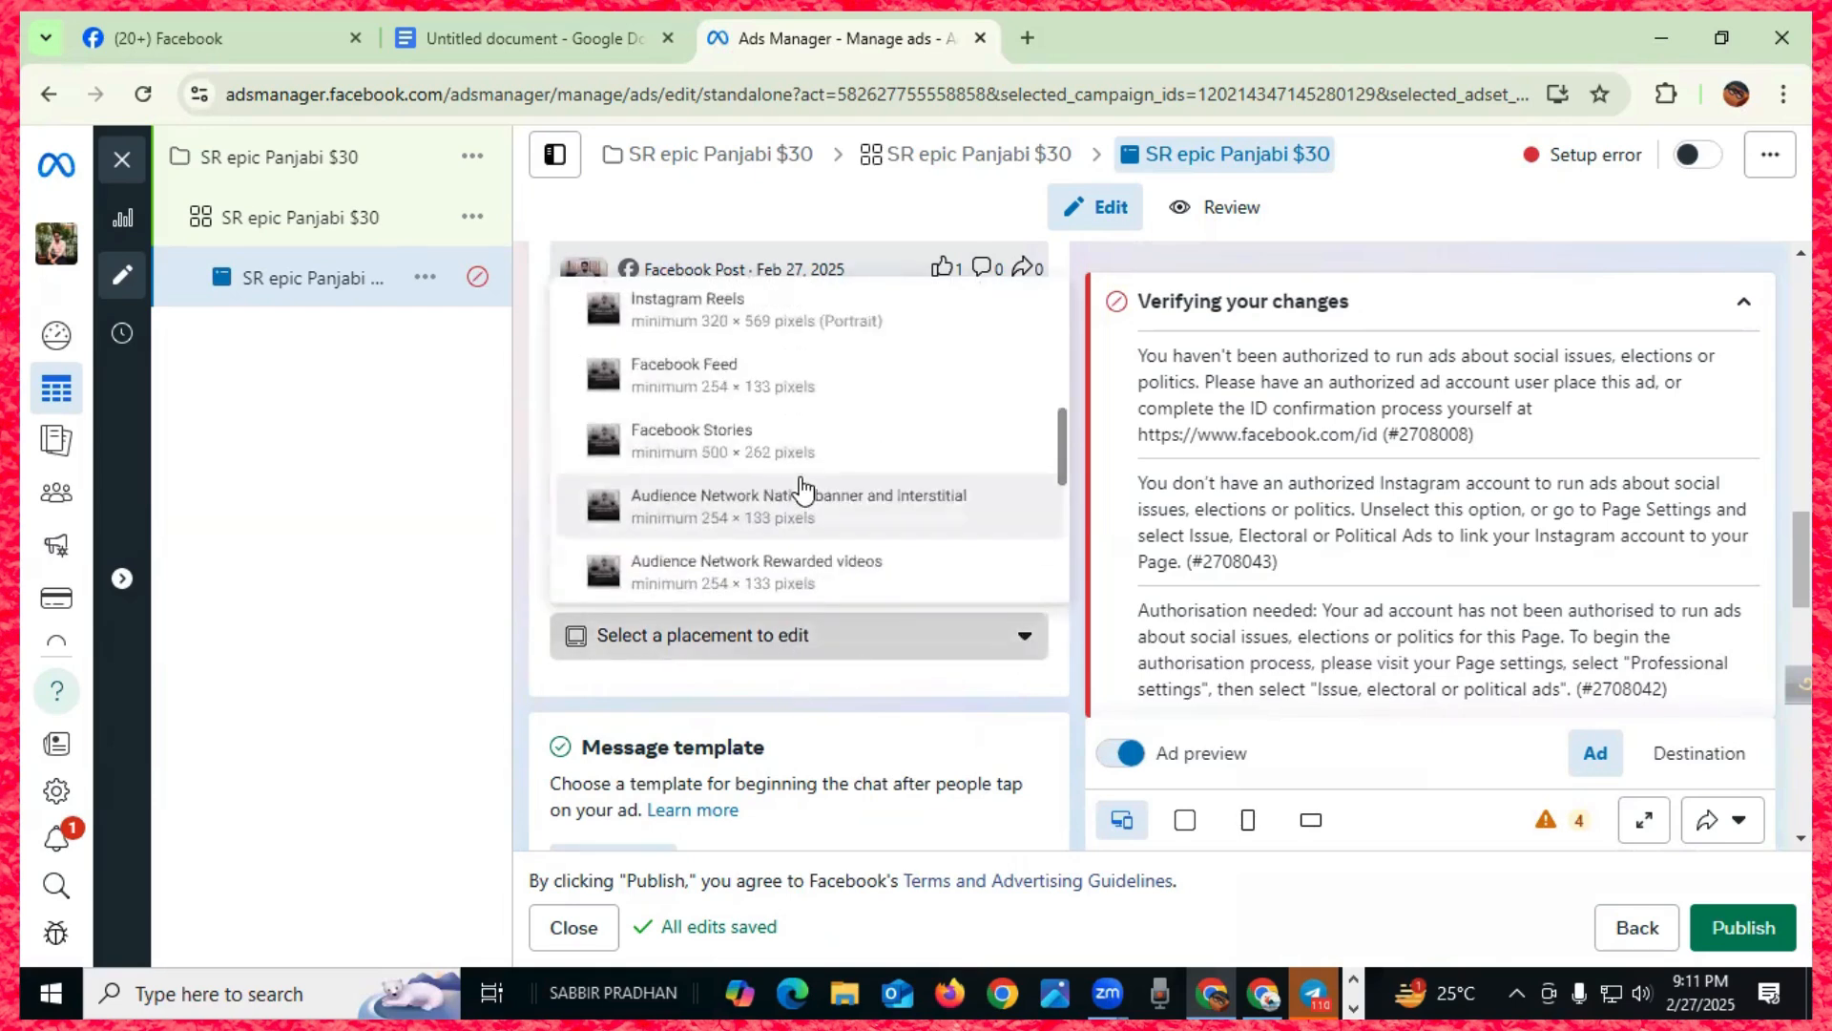
scroll(801, 489, "down", 3)
scroll(801, 488, "up", 7)
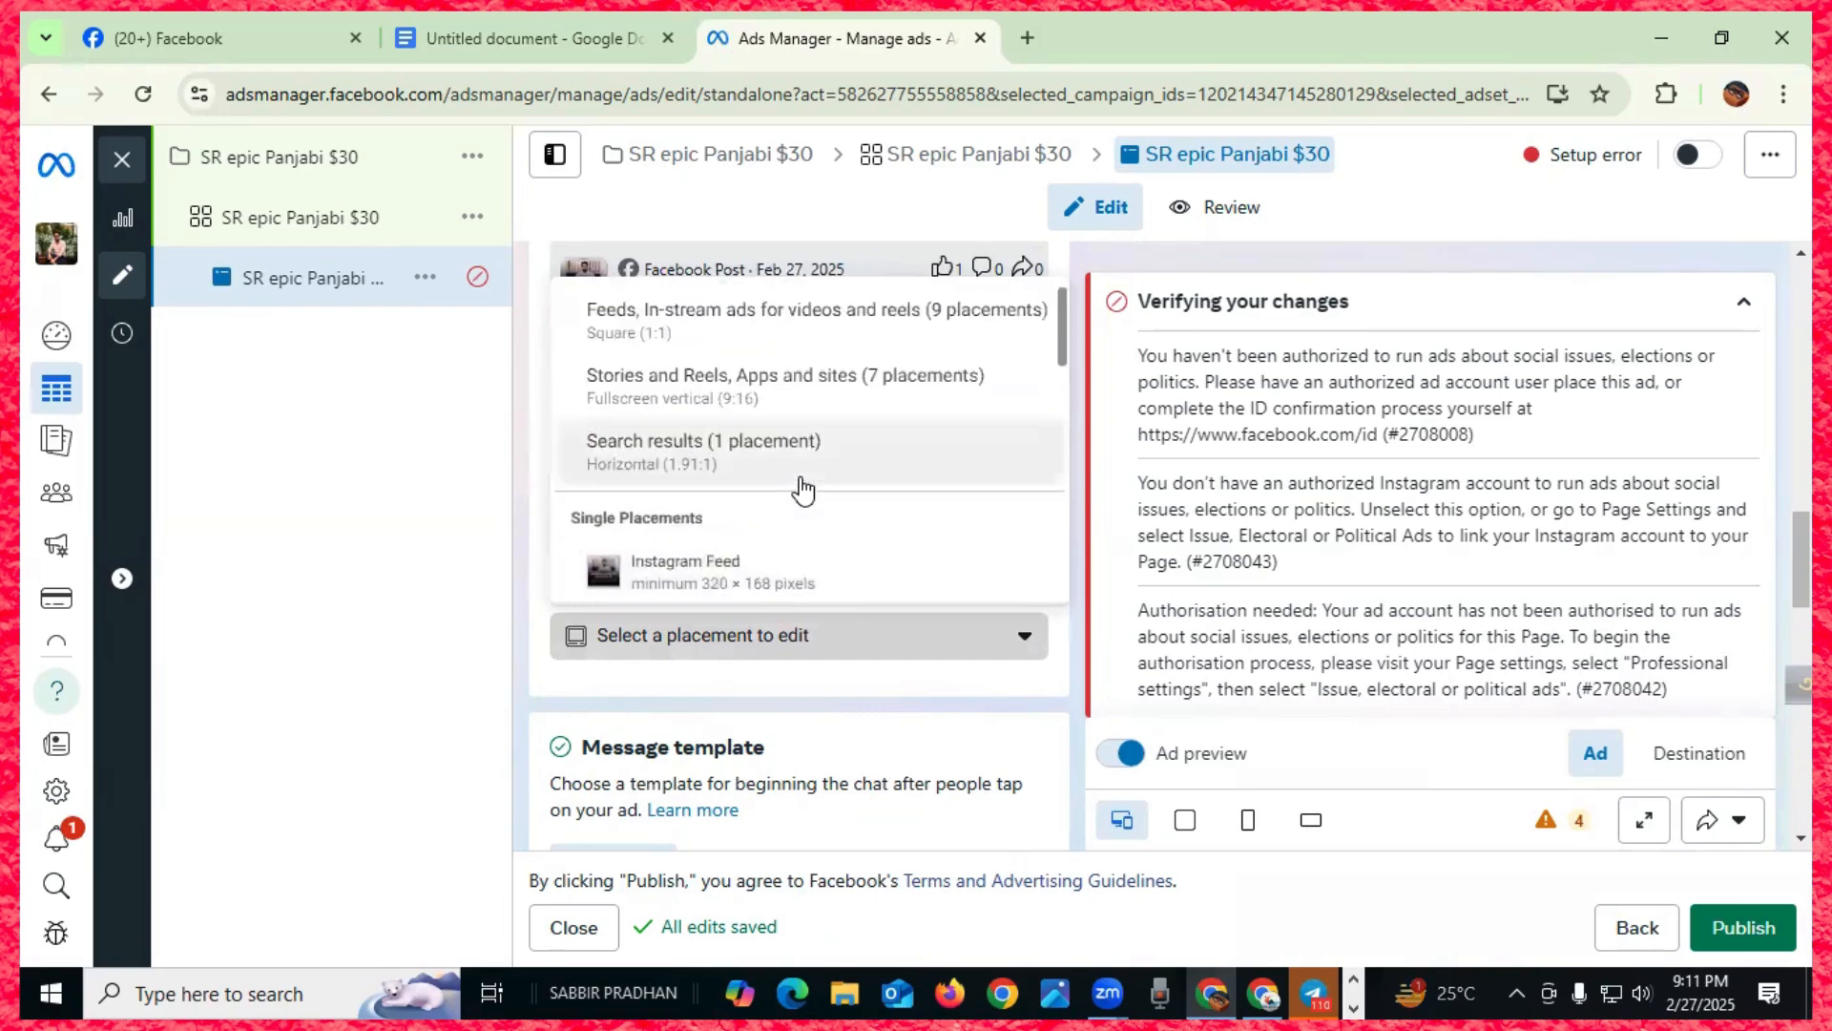
scroll(801, 489, "up", 1)
scroll(802, 489, "down", 5)
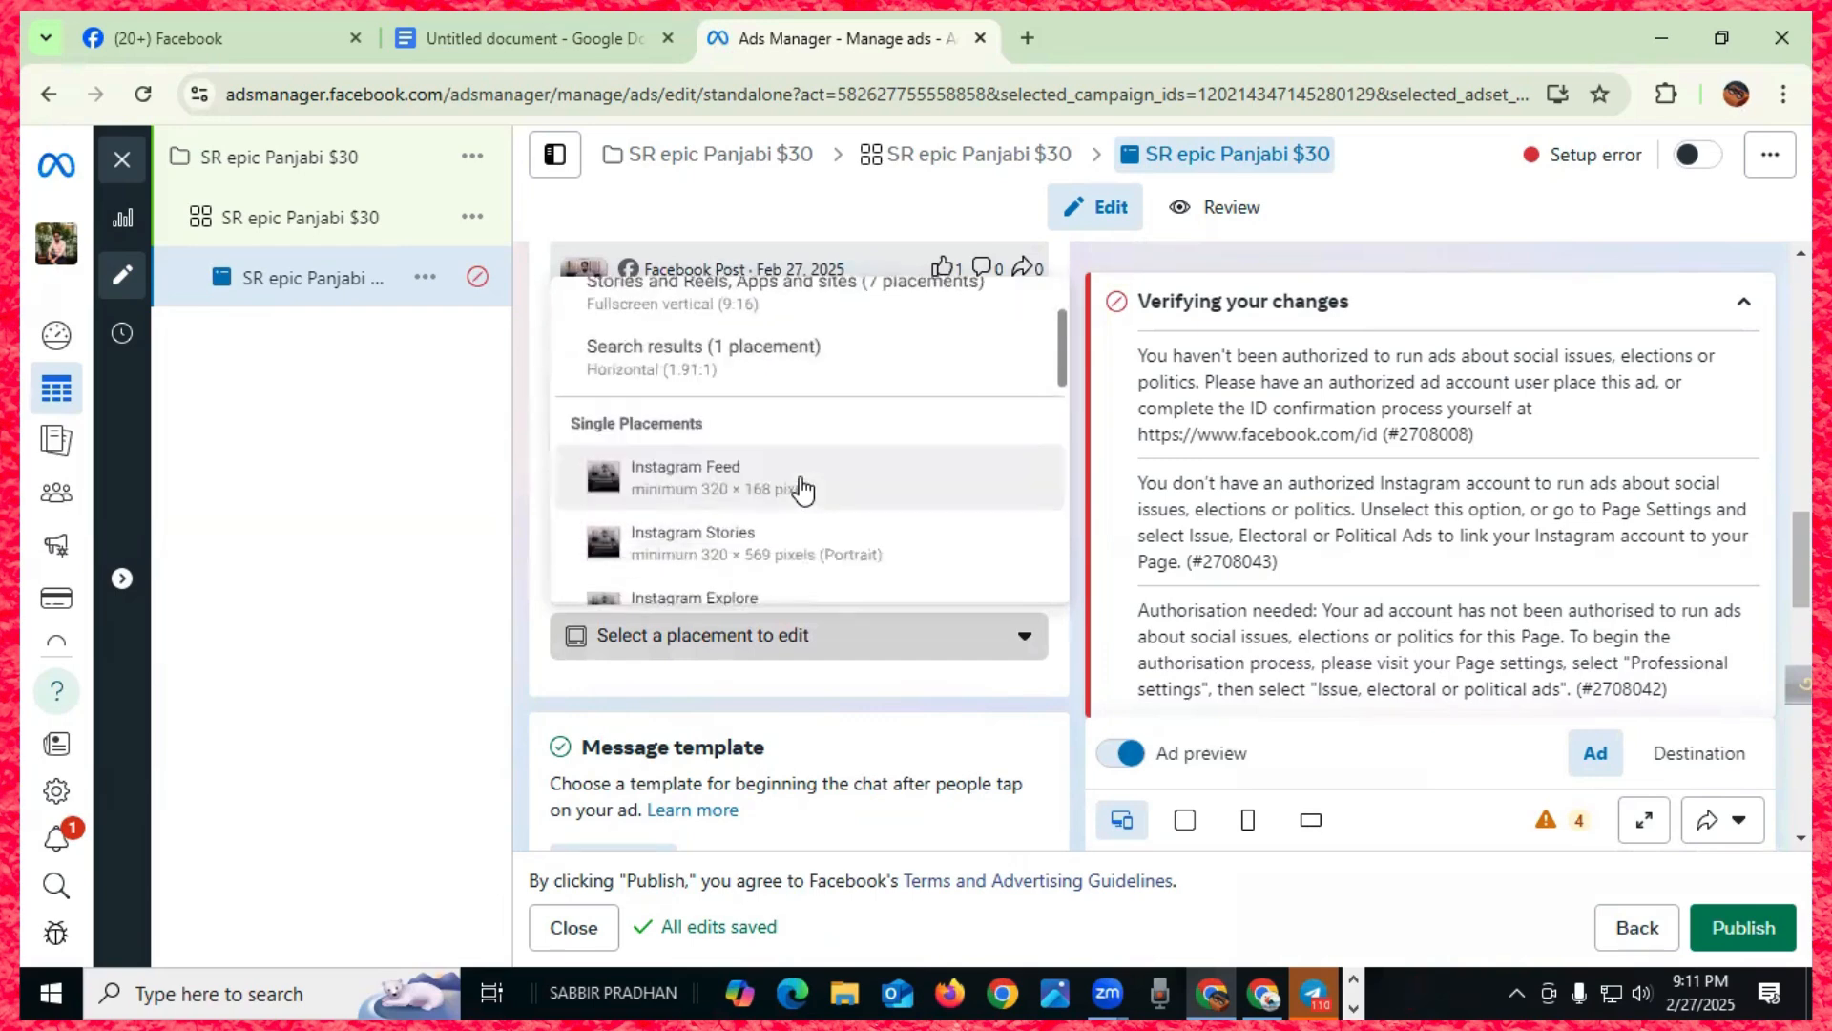
scroll(802, 496, "down", 1)
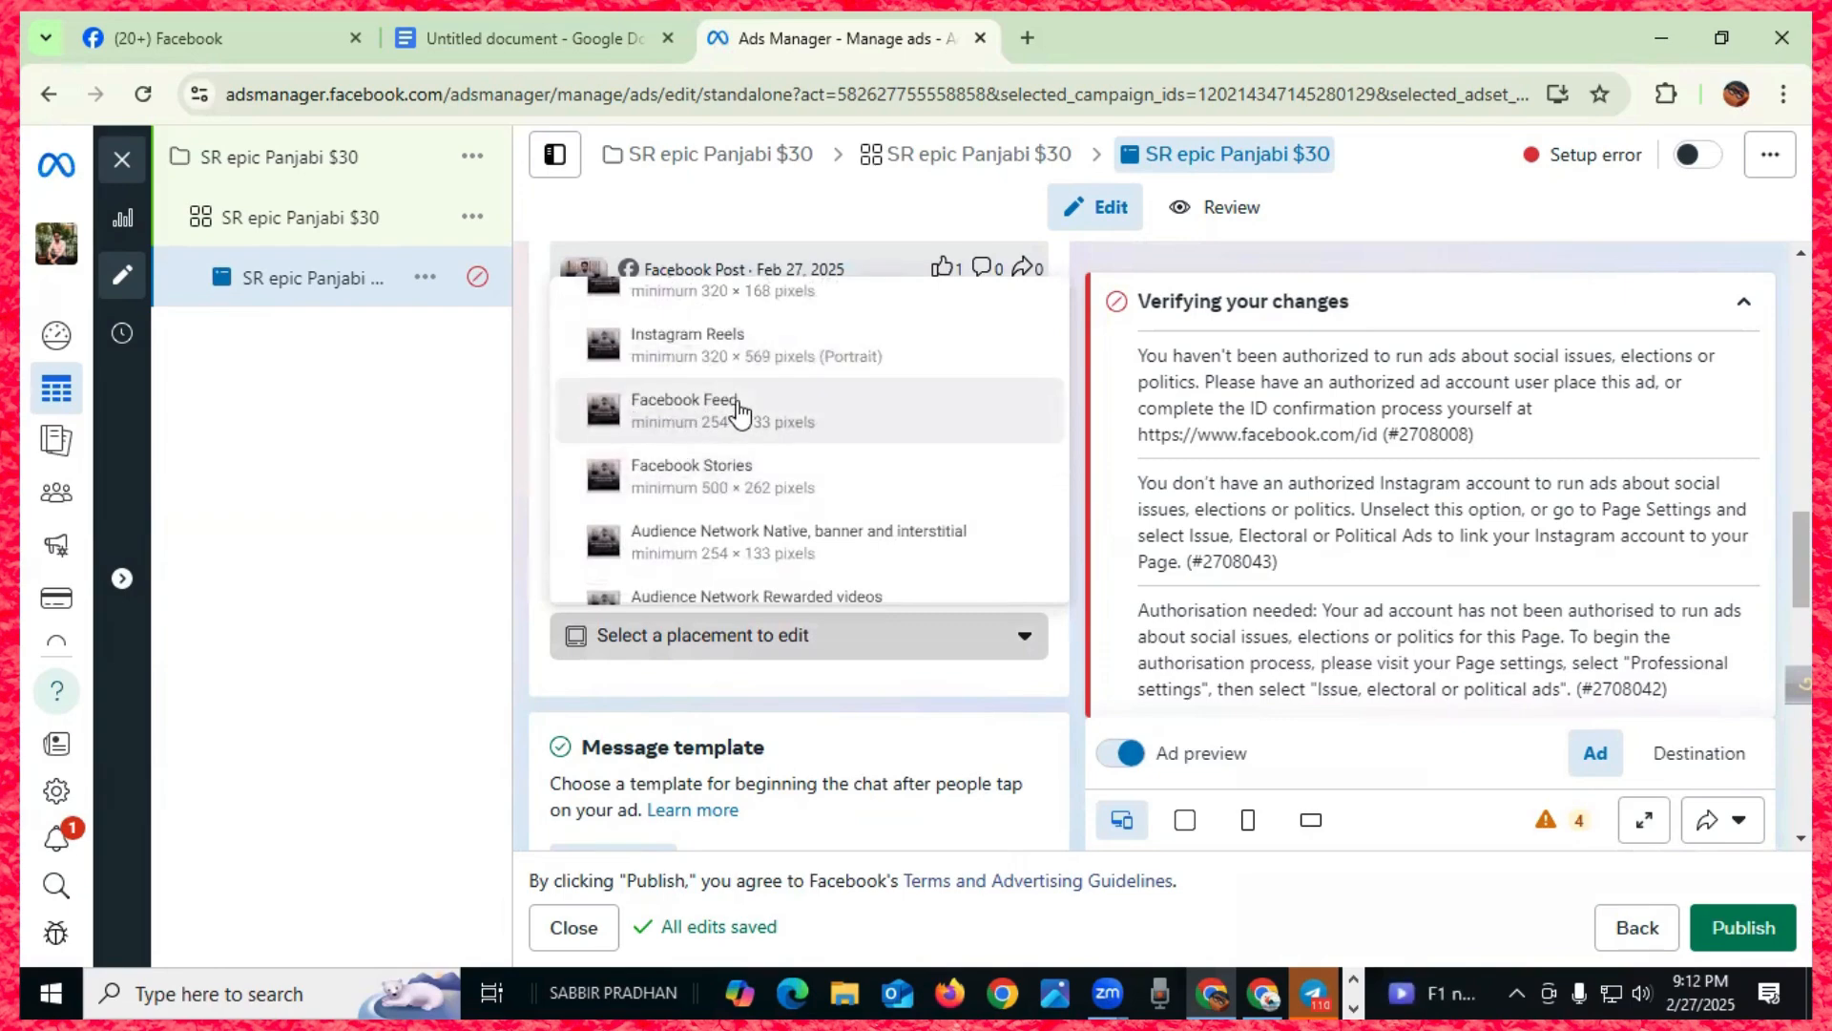
scroll(680, 503, "down", 2)
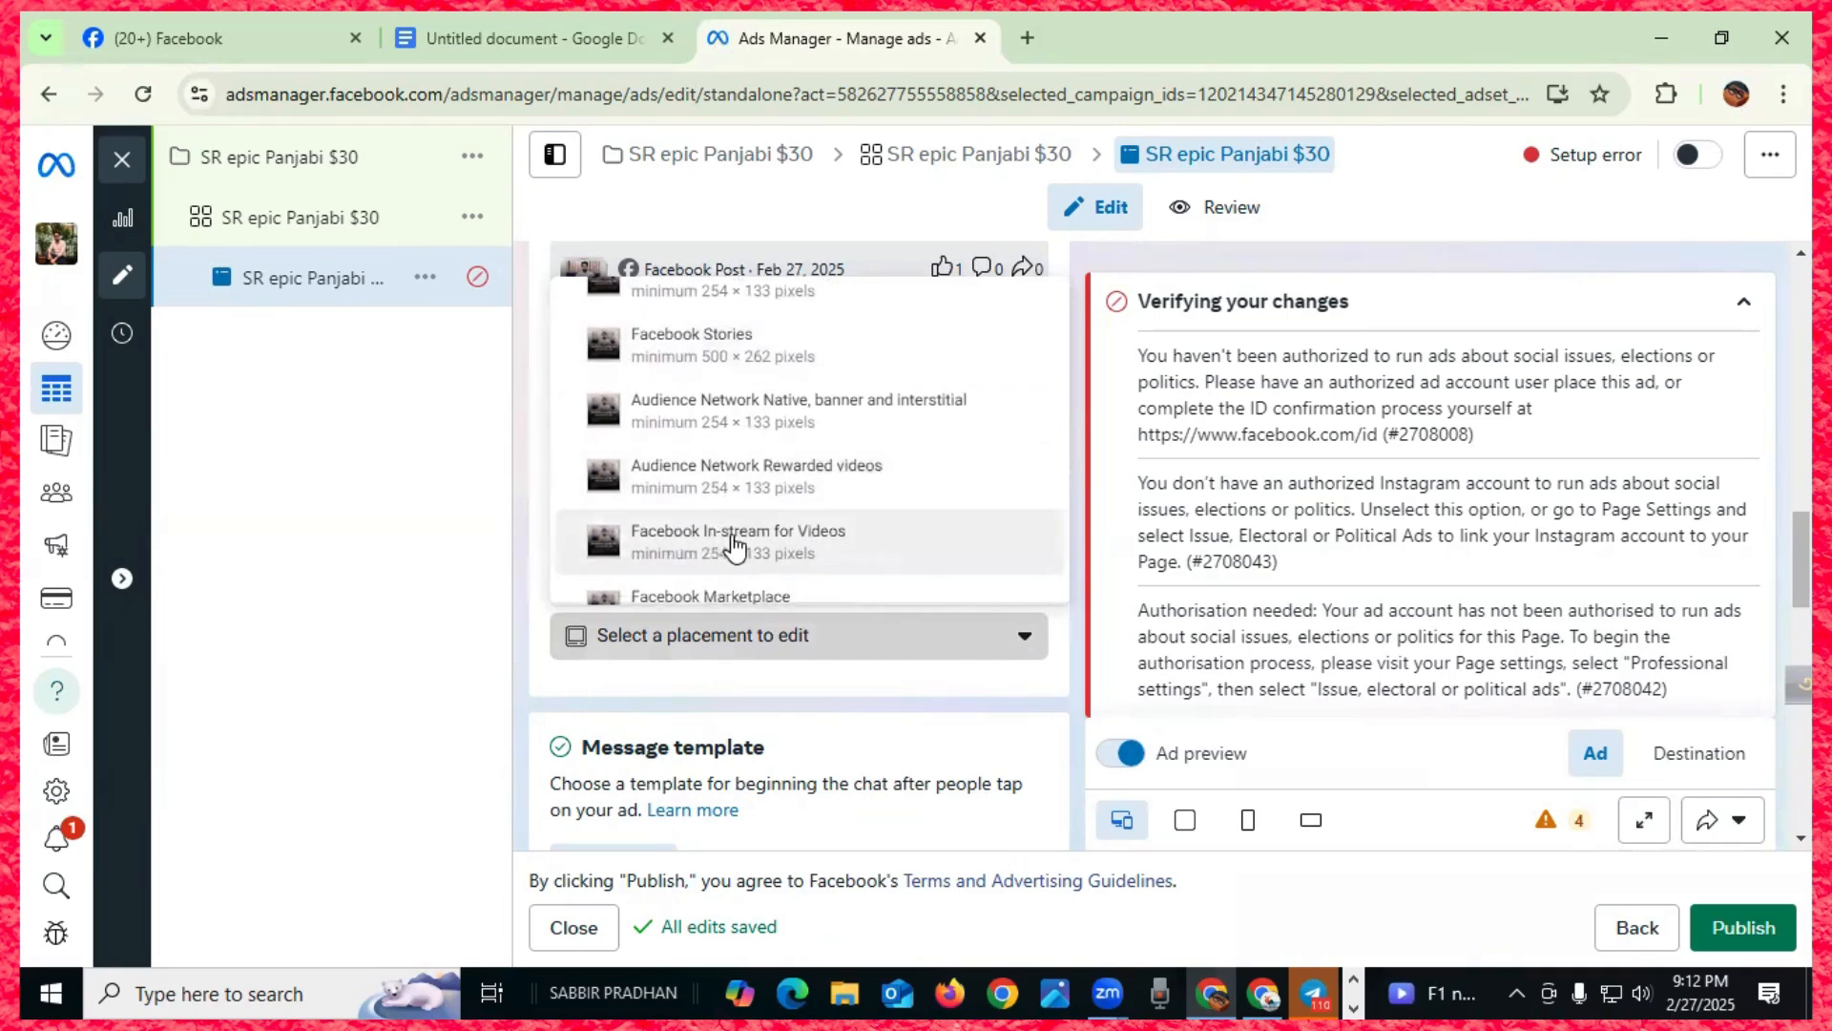
scroll(761, 544, "down", 2)
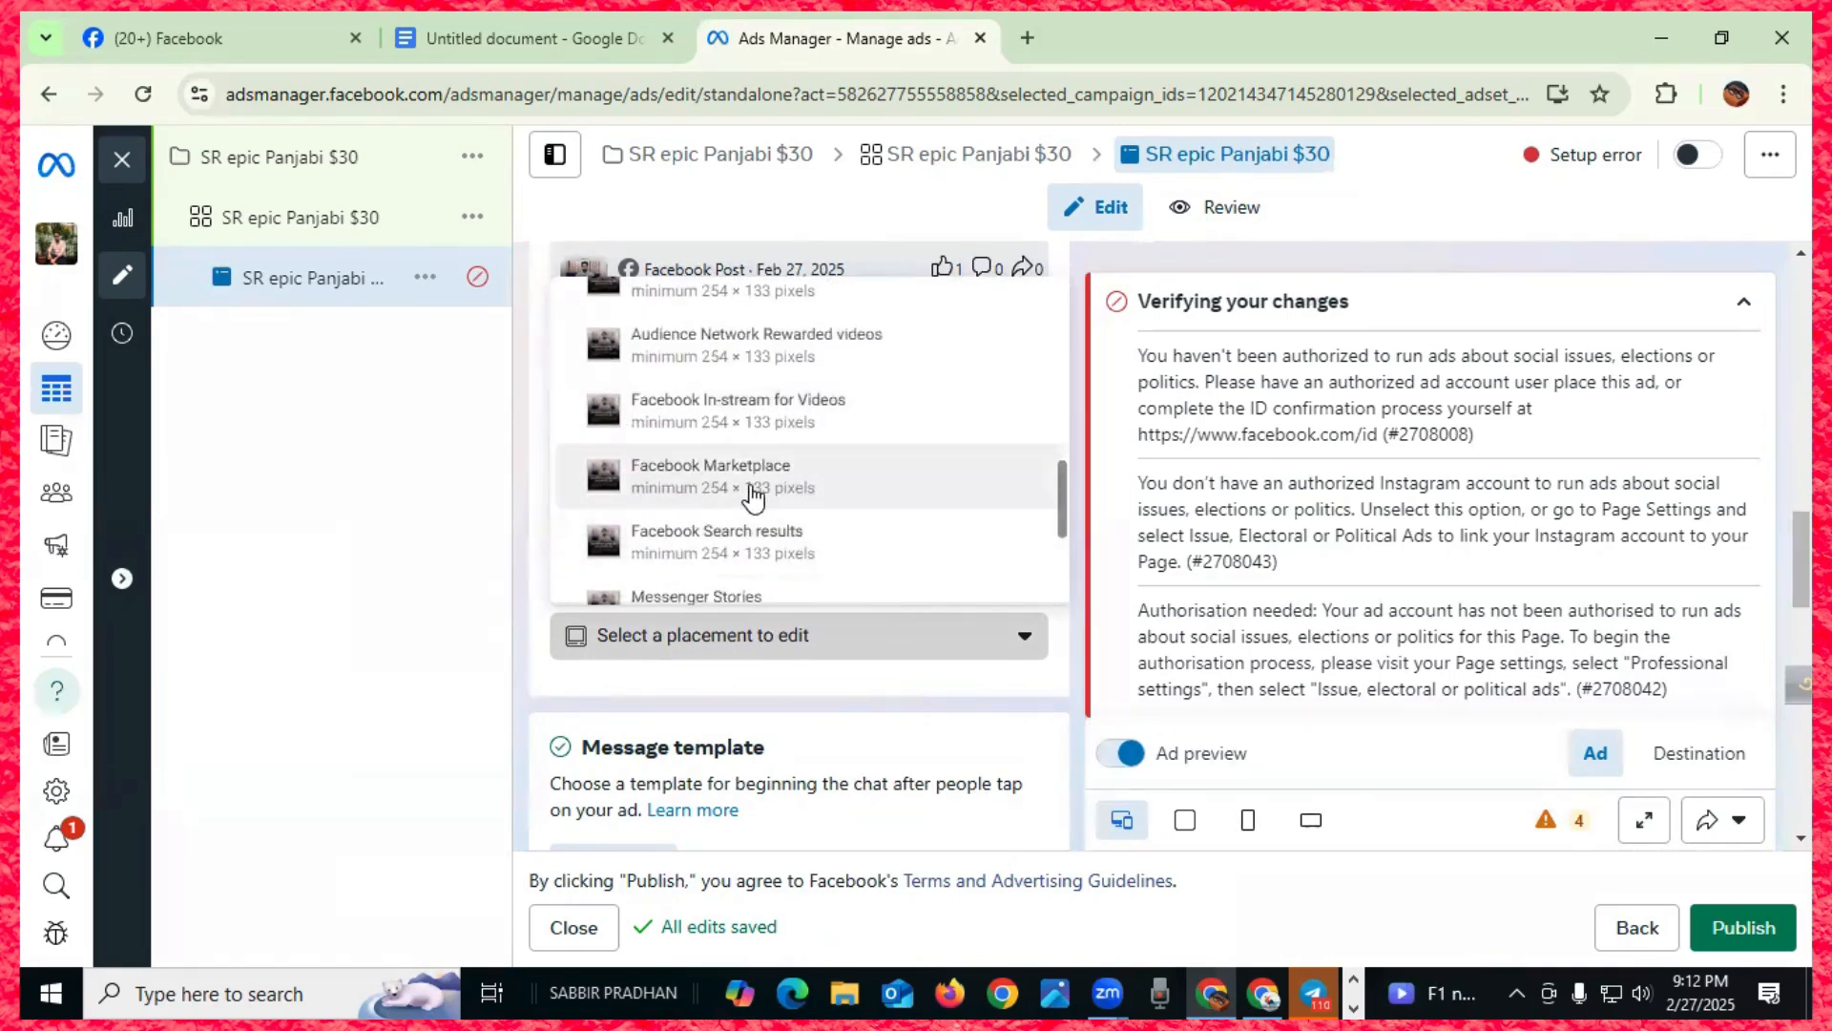
left_click(692, 485)
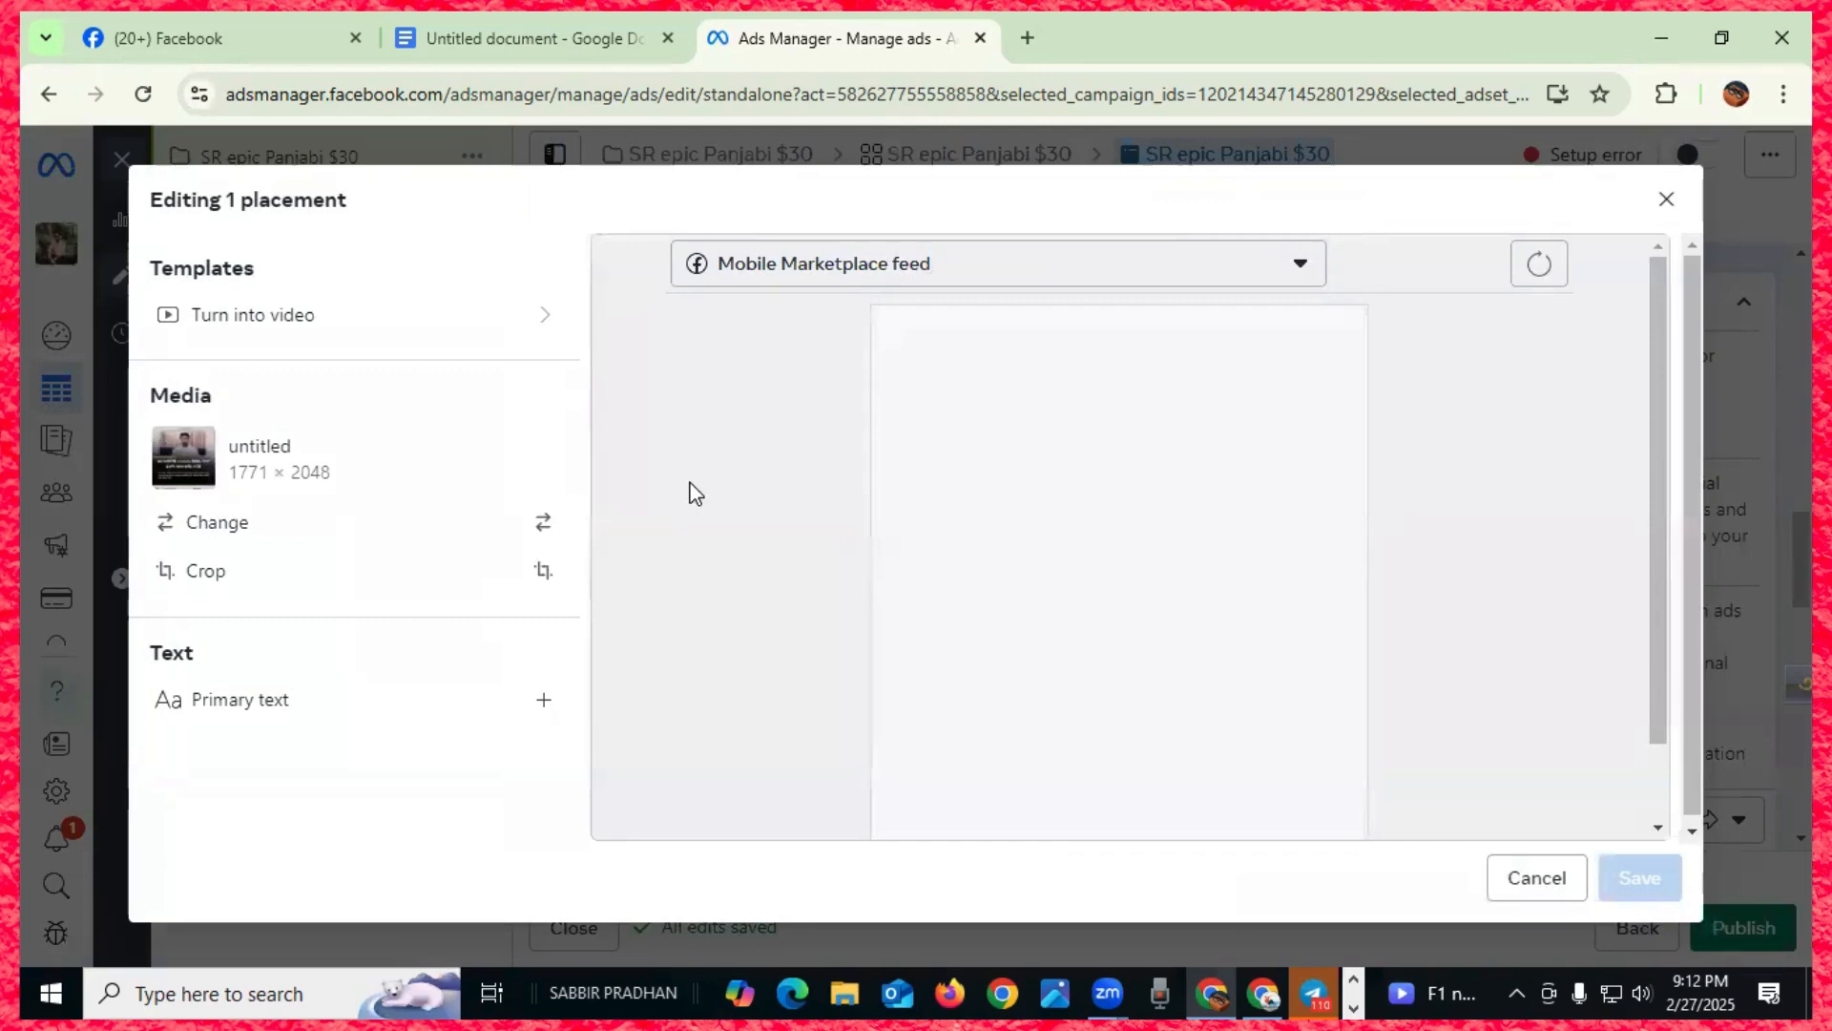
left_click(1297, 269)
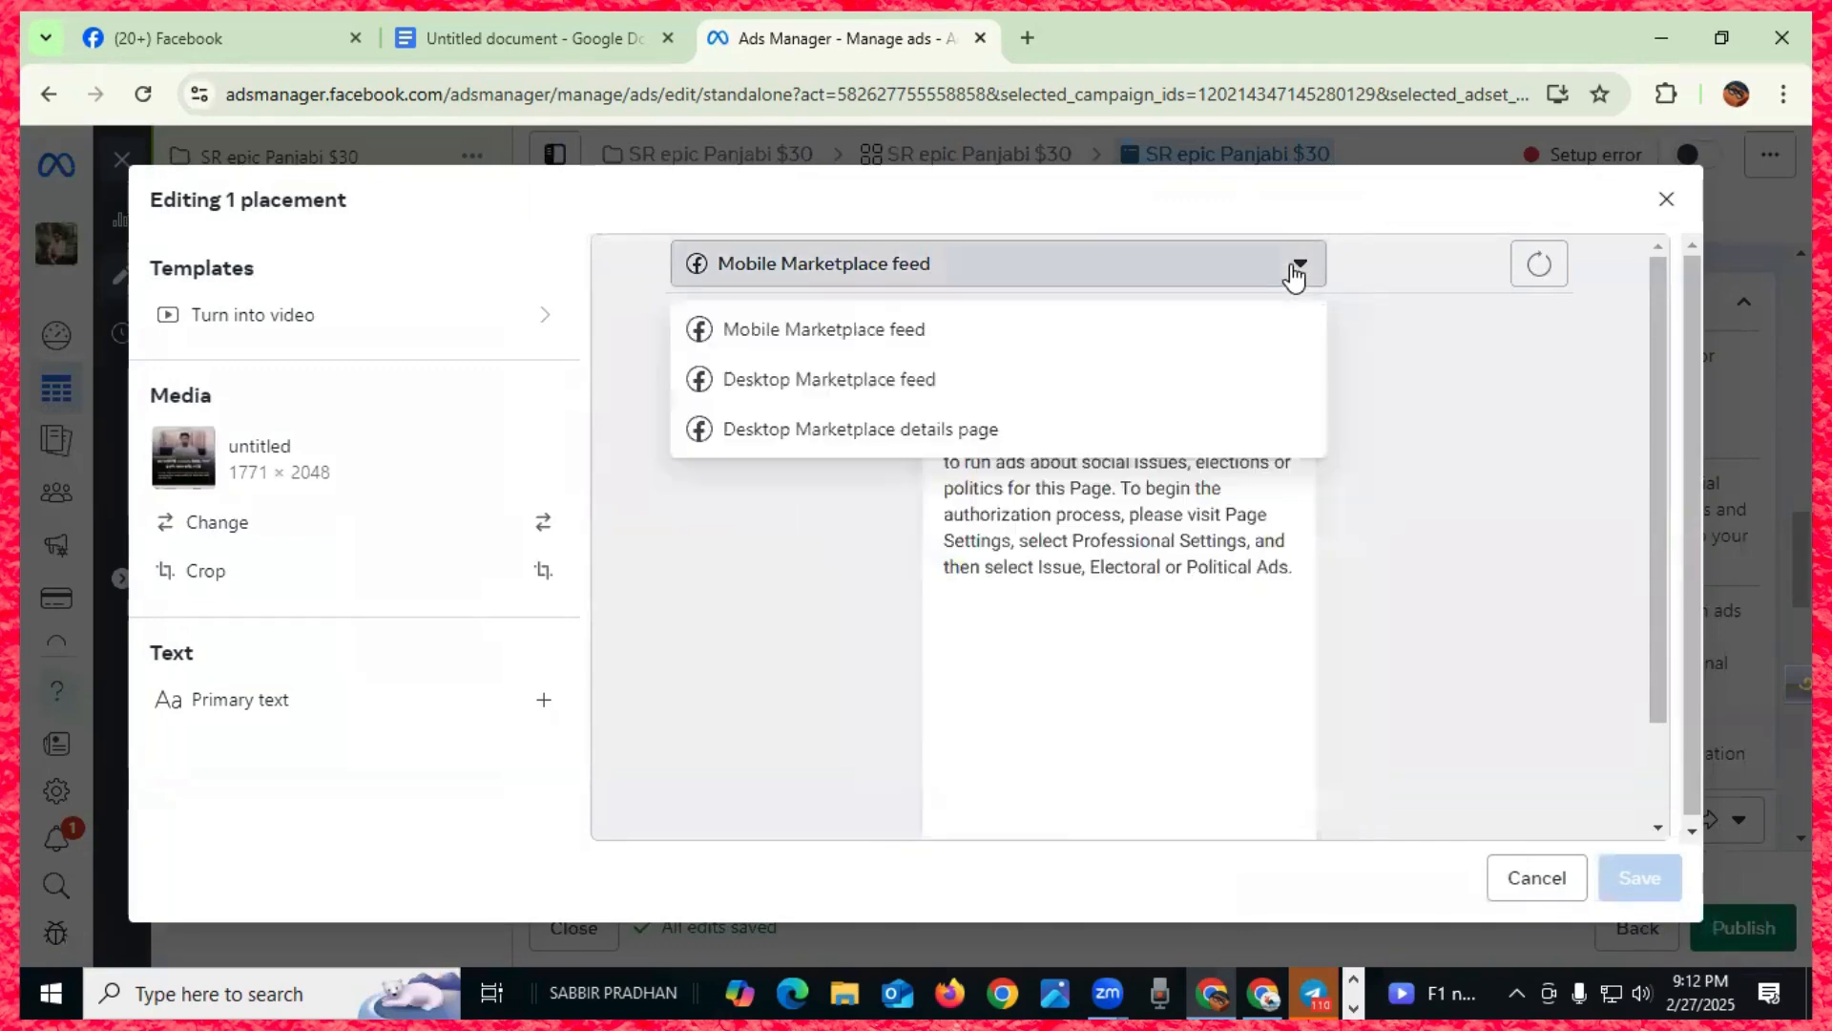
left_click(791, 334)
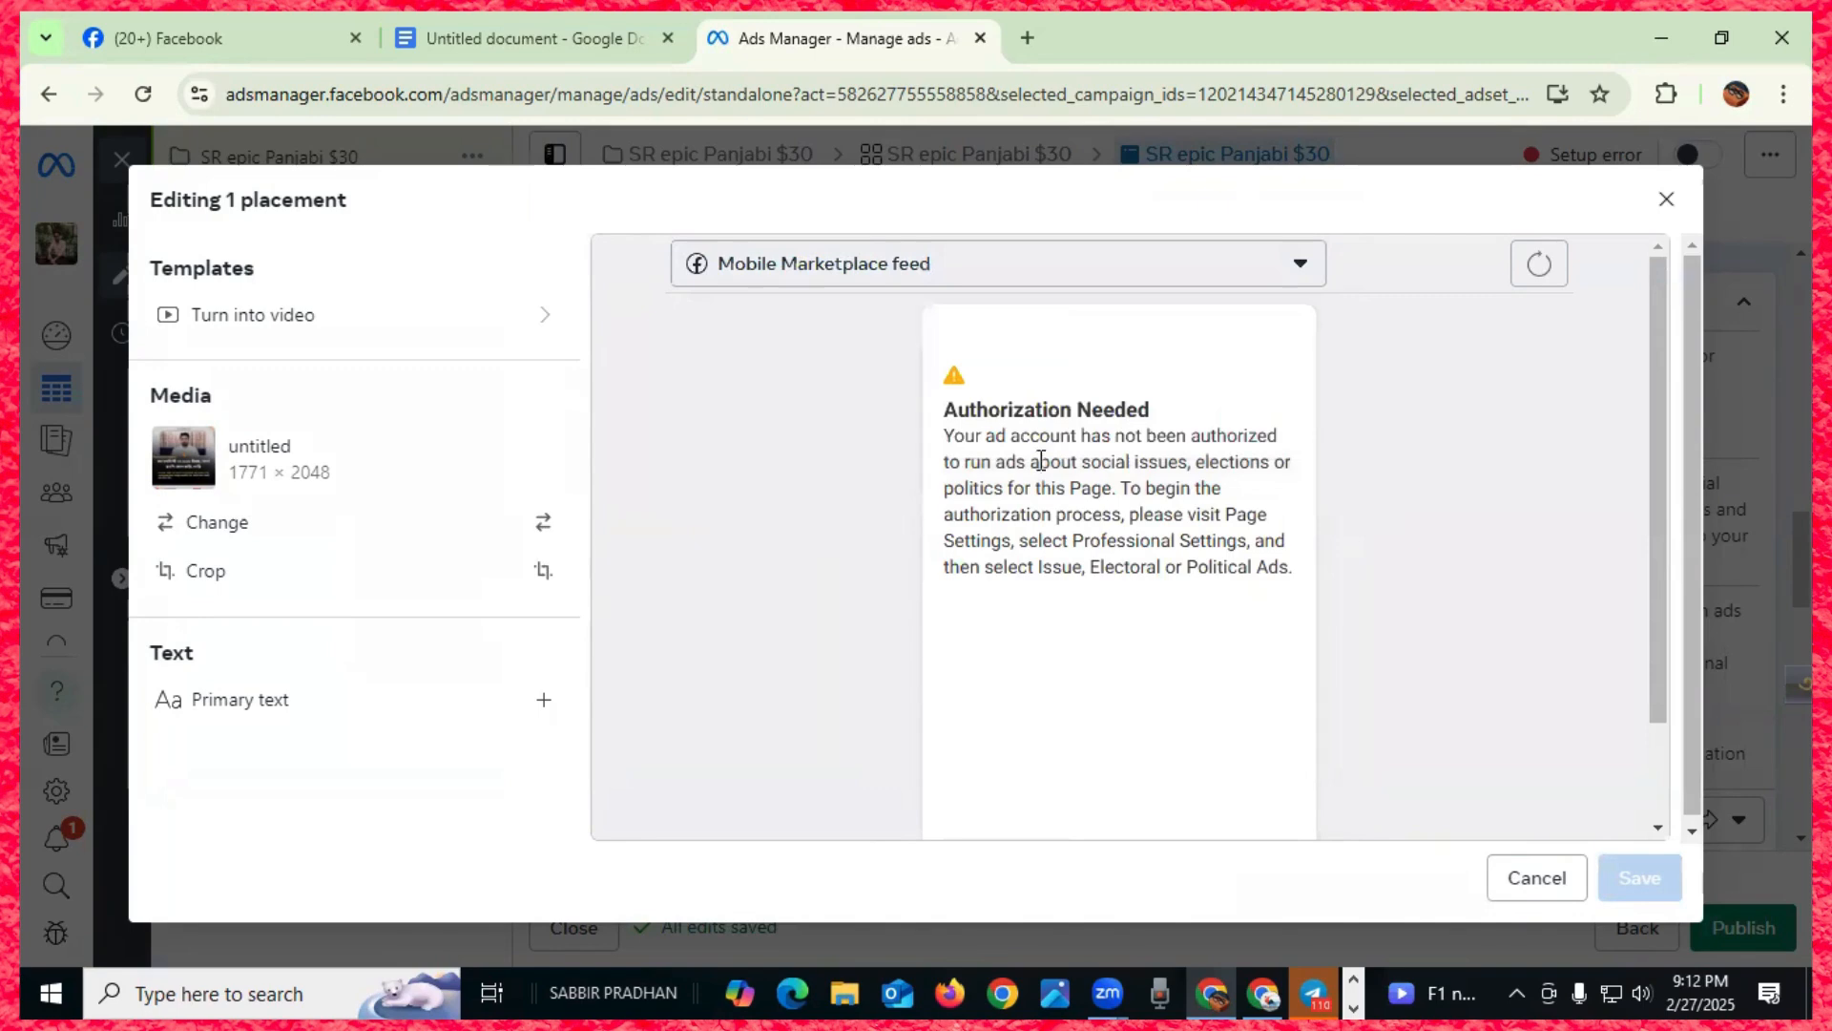
scroll(1097, 468, "down", 2)
scroll(1136, 495, "up", 2)
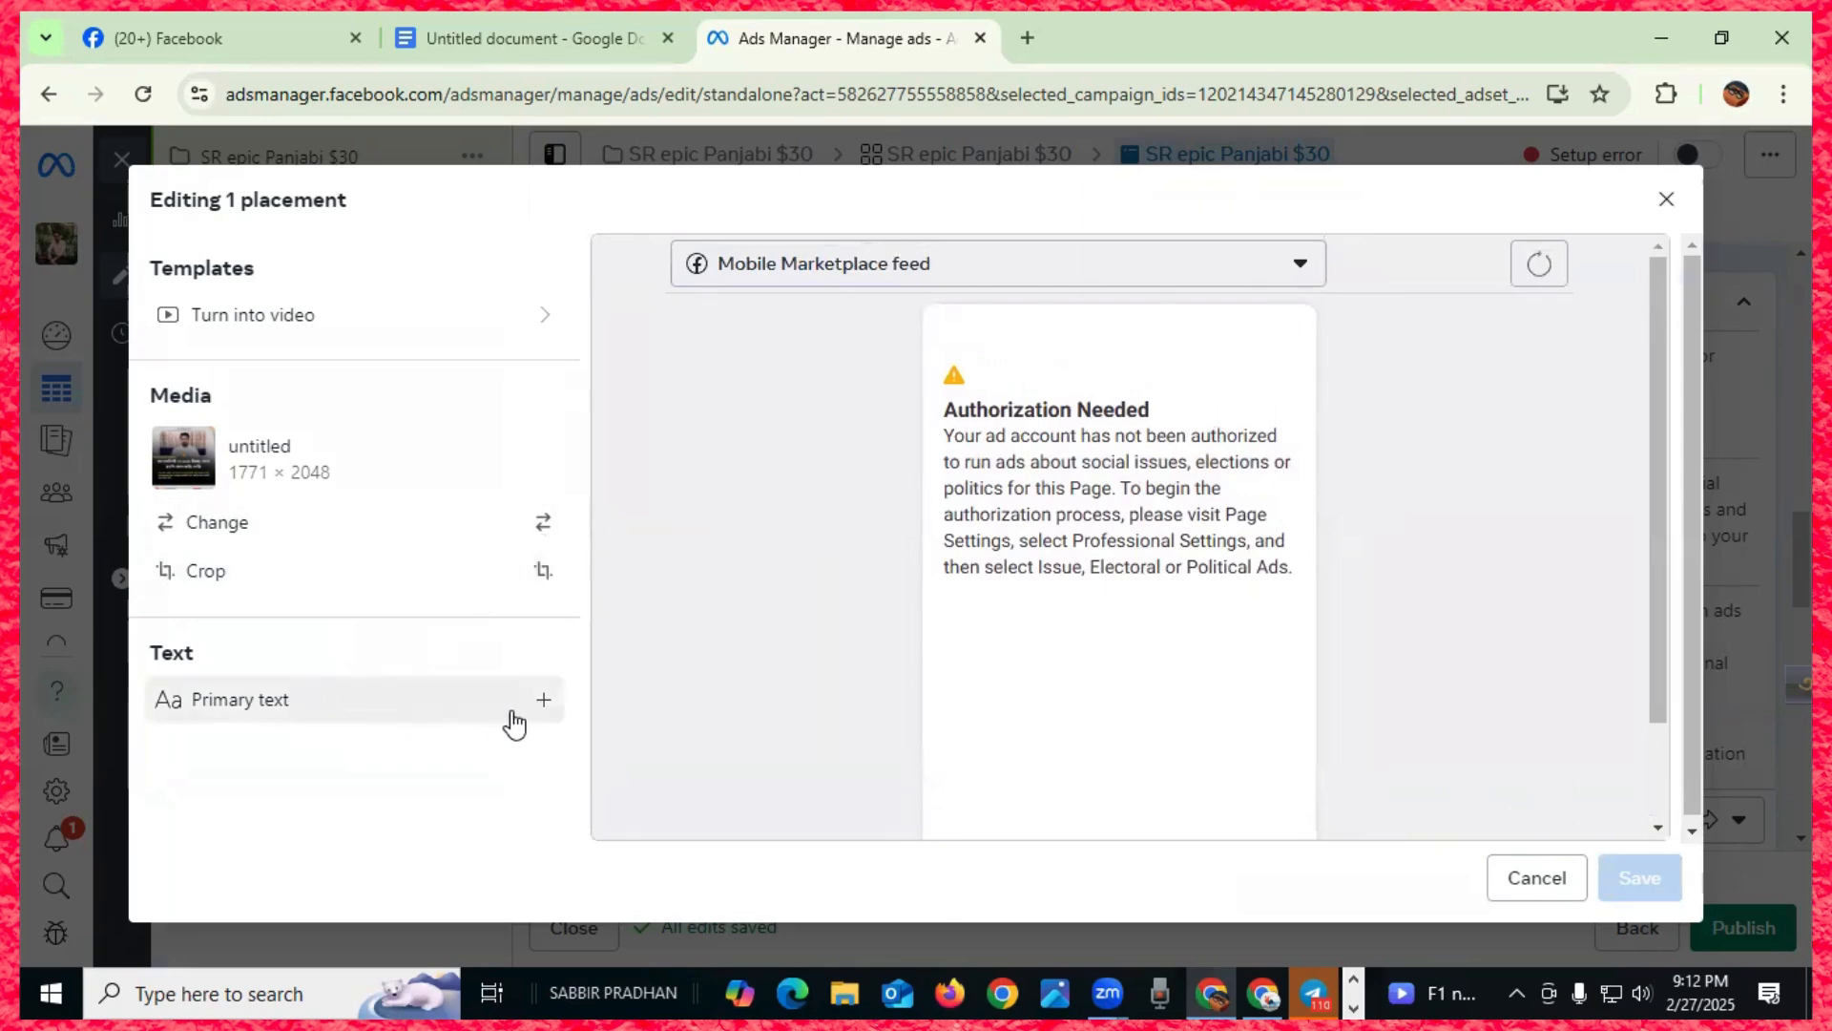
left_click(536, 324)
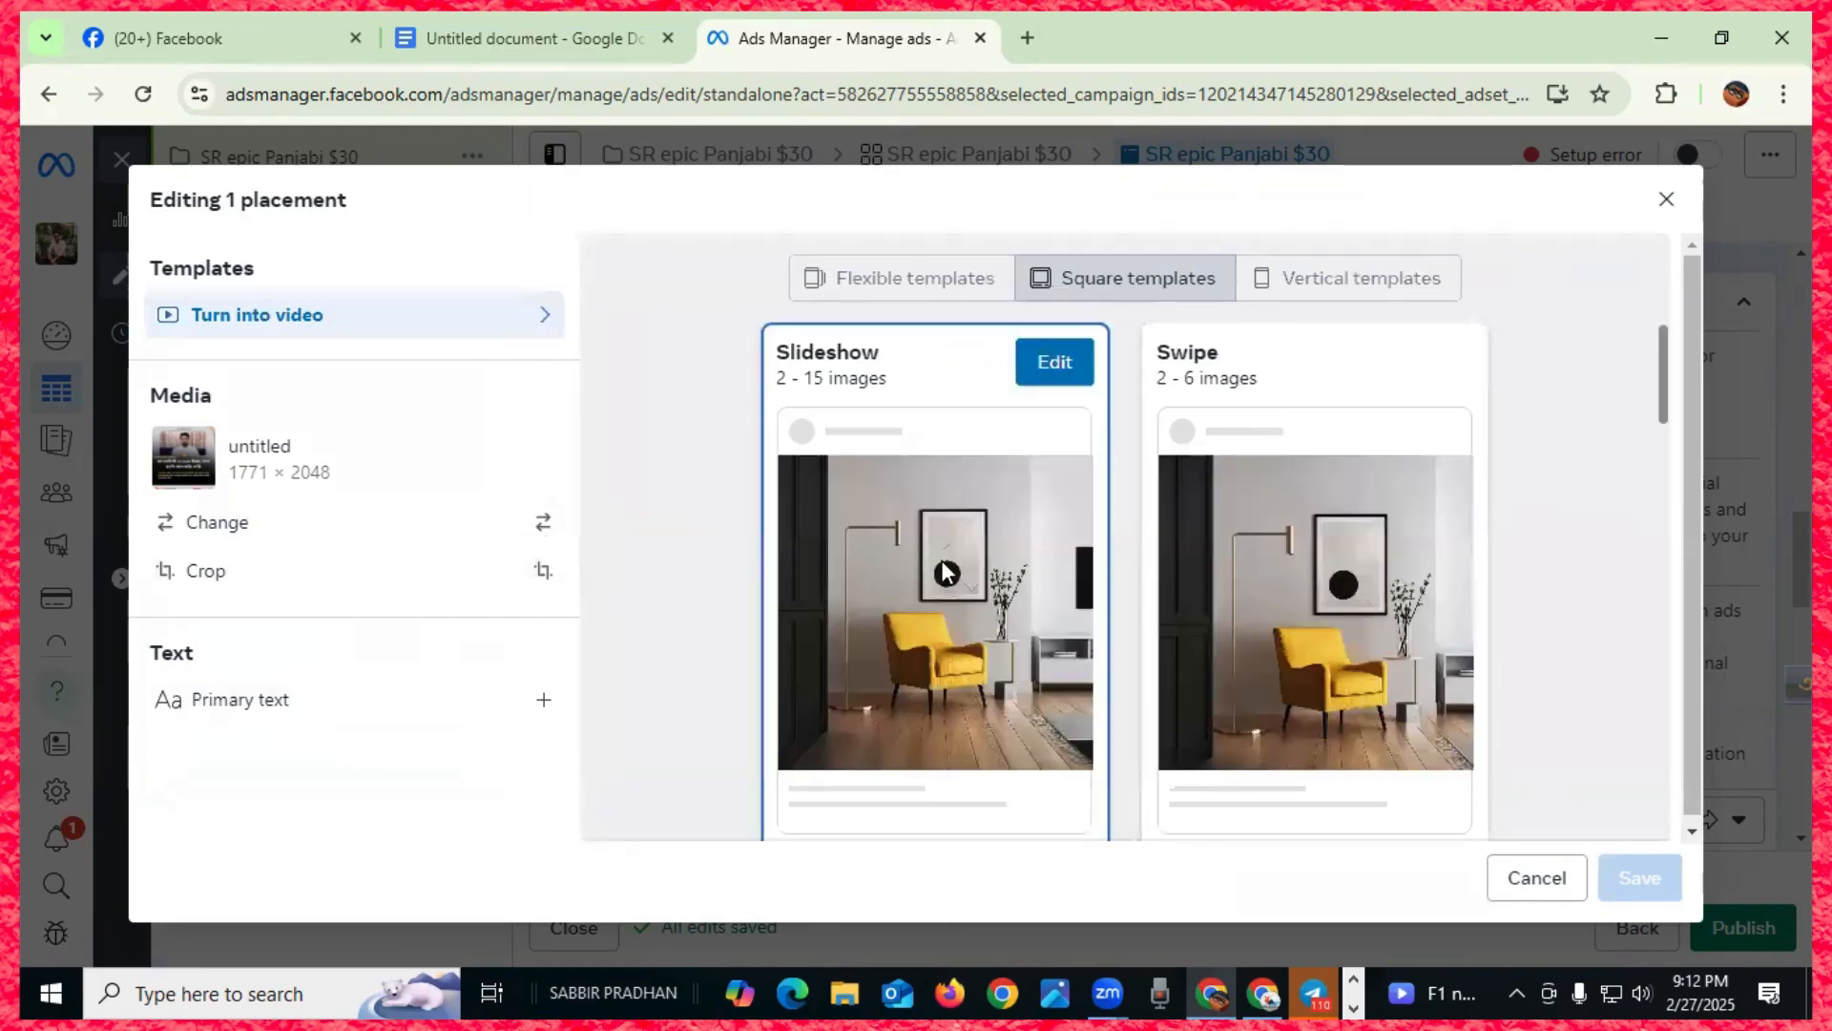
left_click(1666, 200)
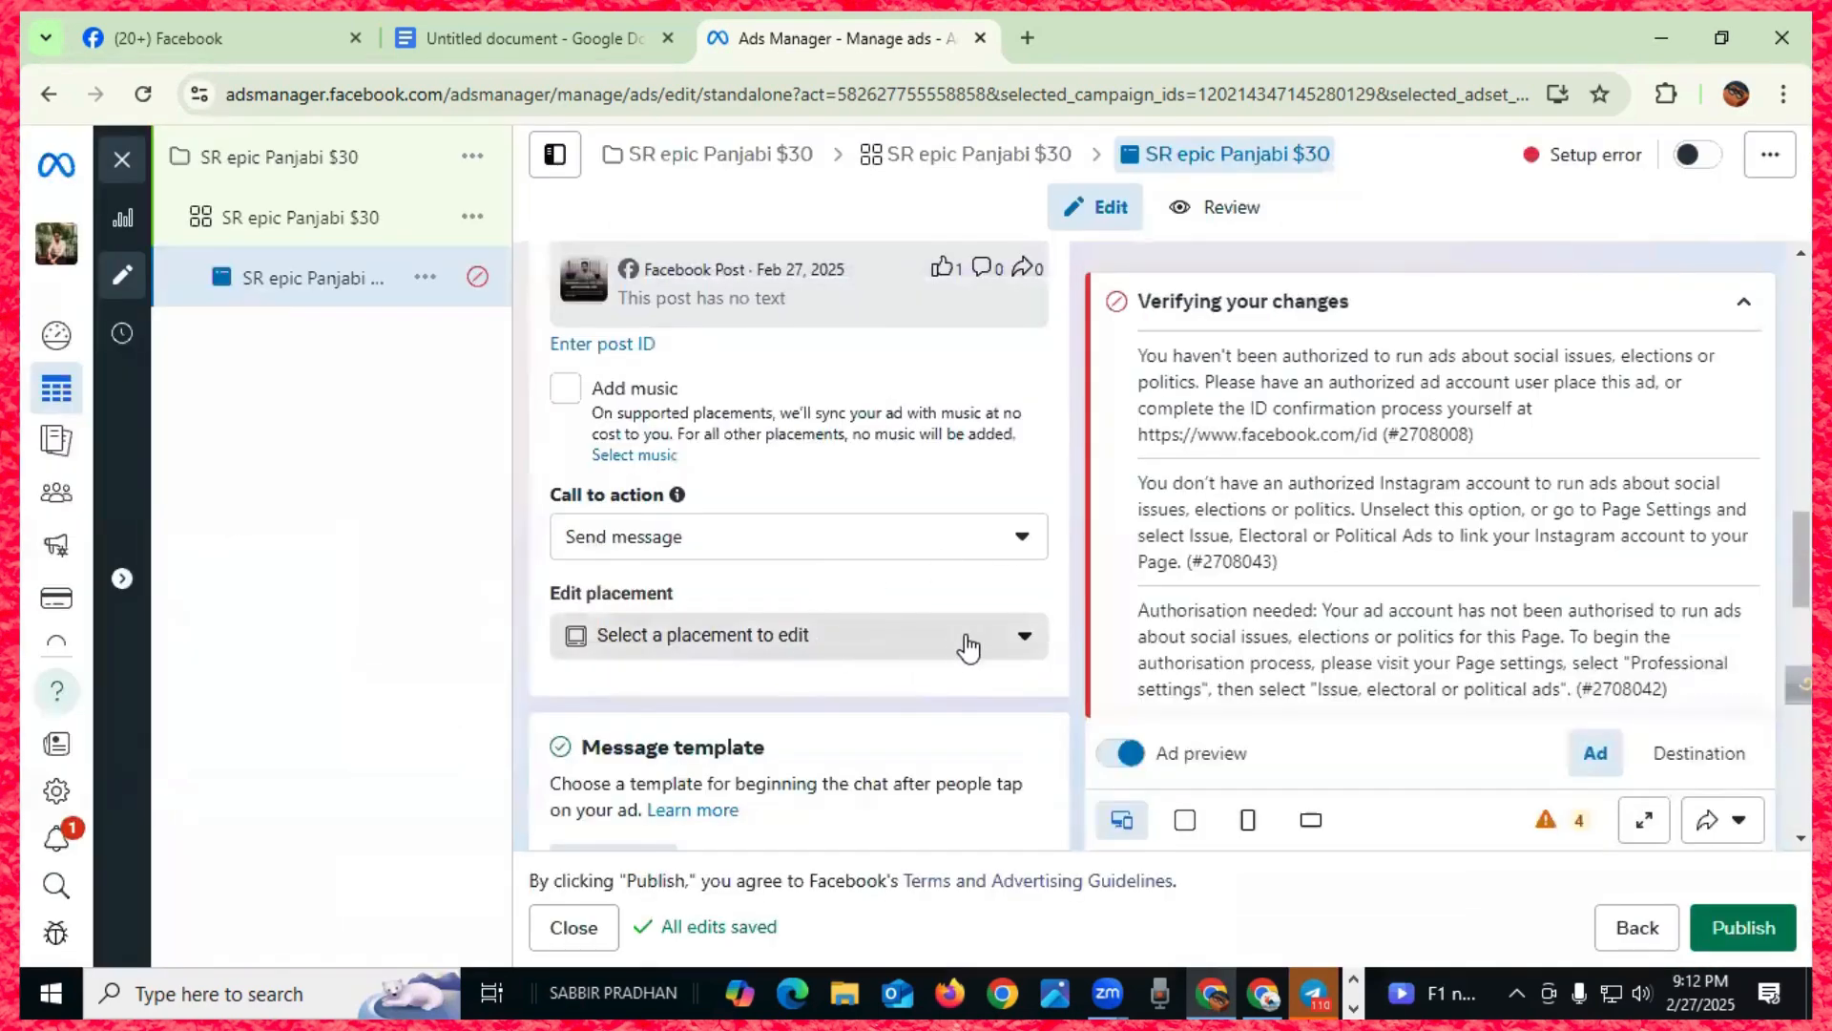
left_click(1033, 636)
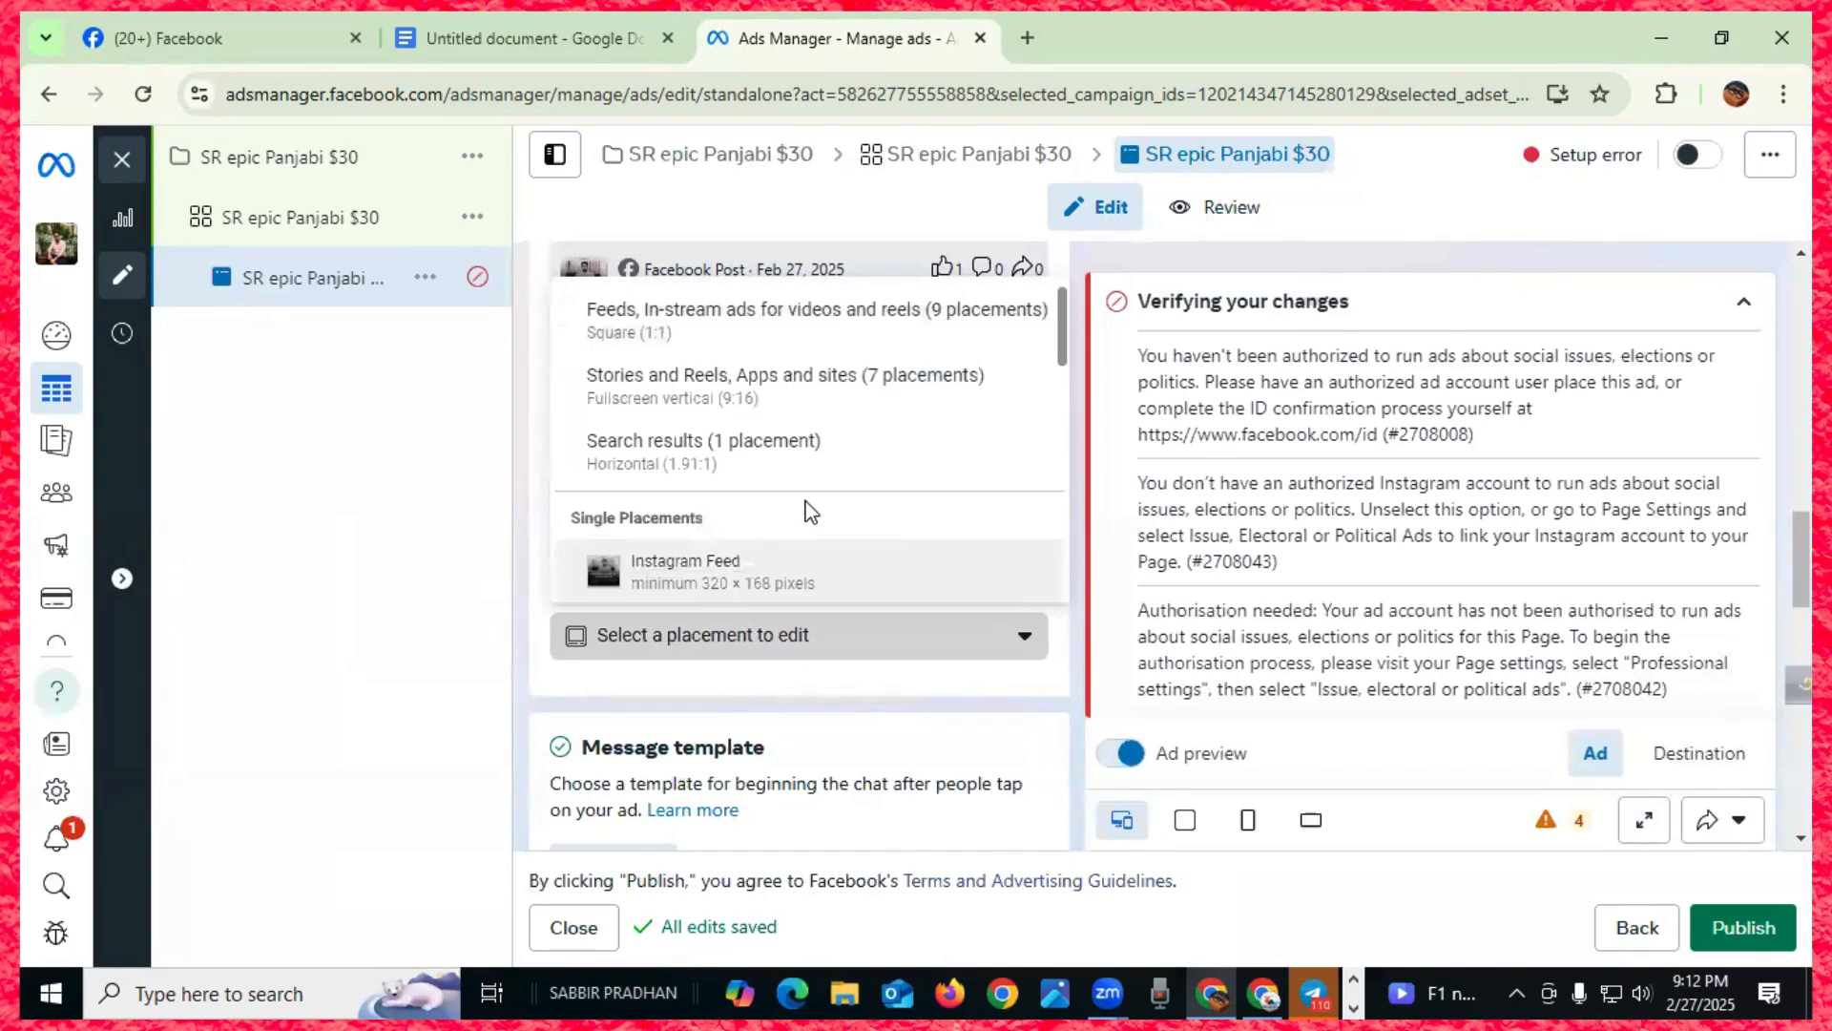
scroll(754, 523, "down", 5)
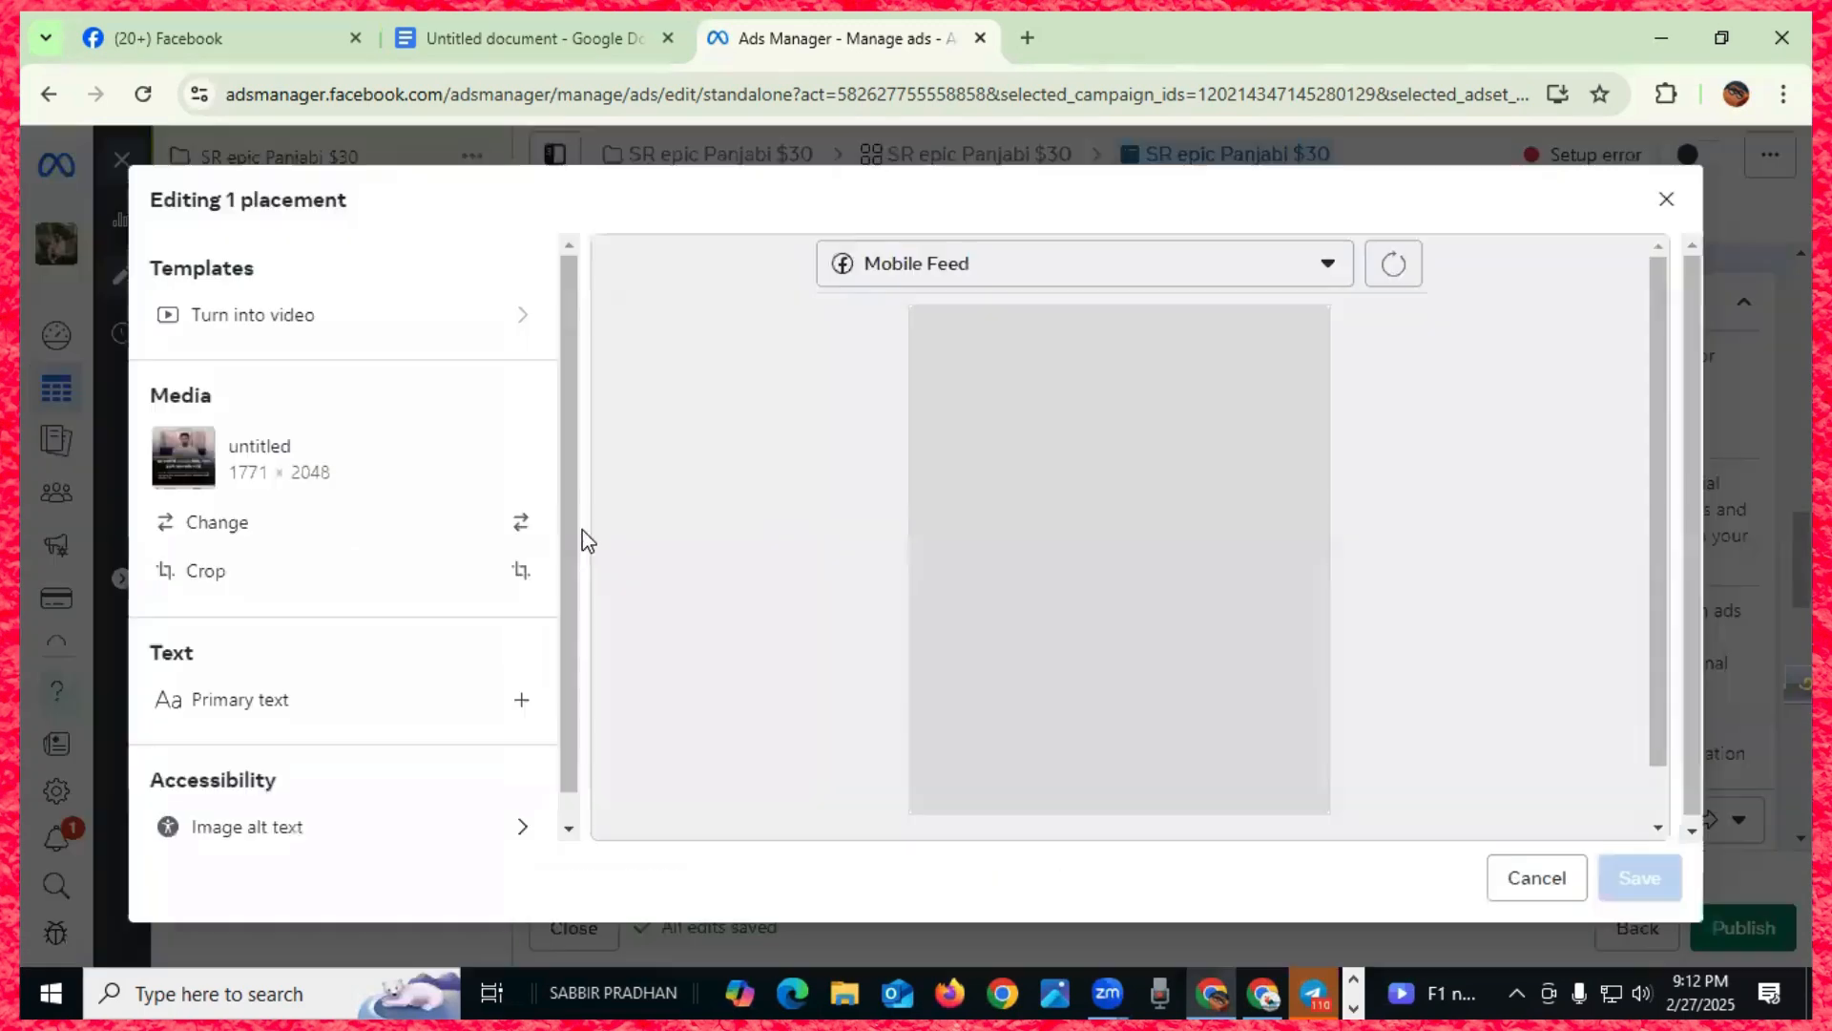
left_click(586, 540)
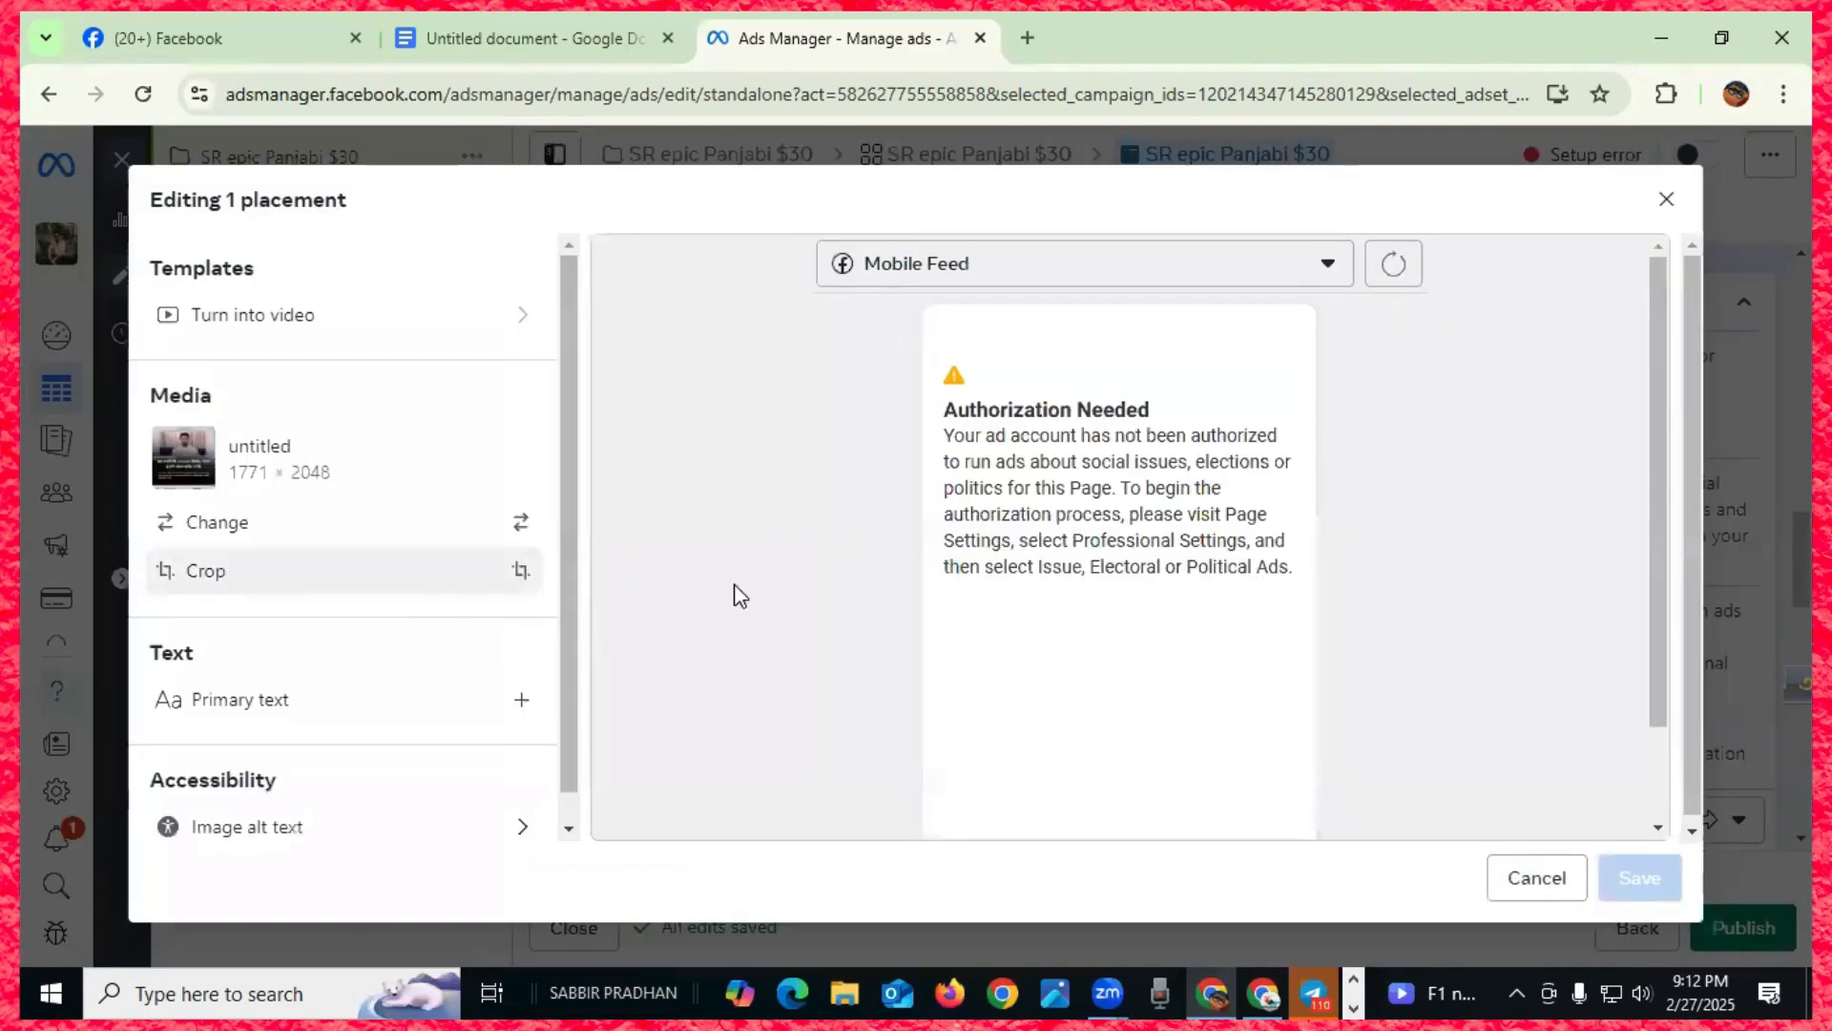
scroll(1326, 597, "down", 2)
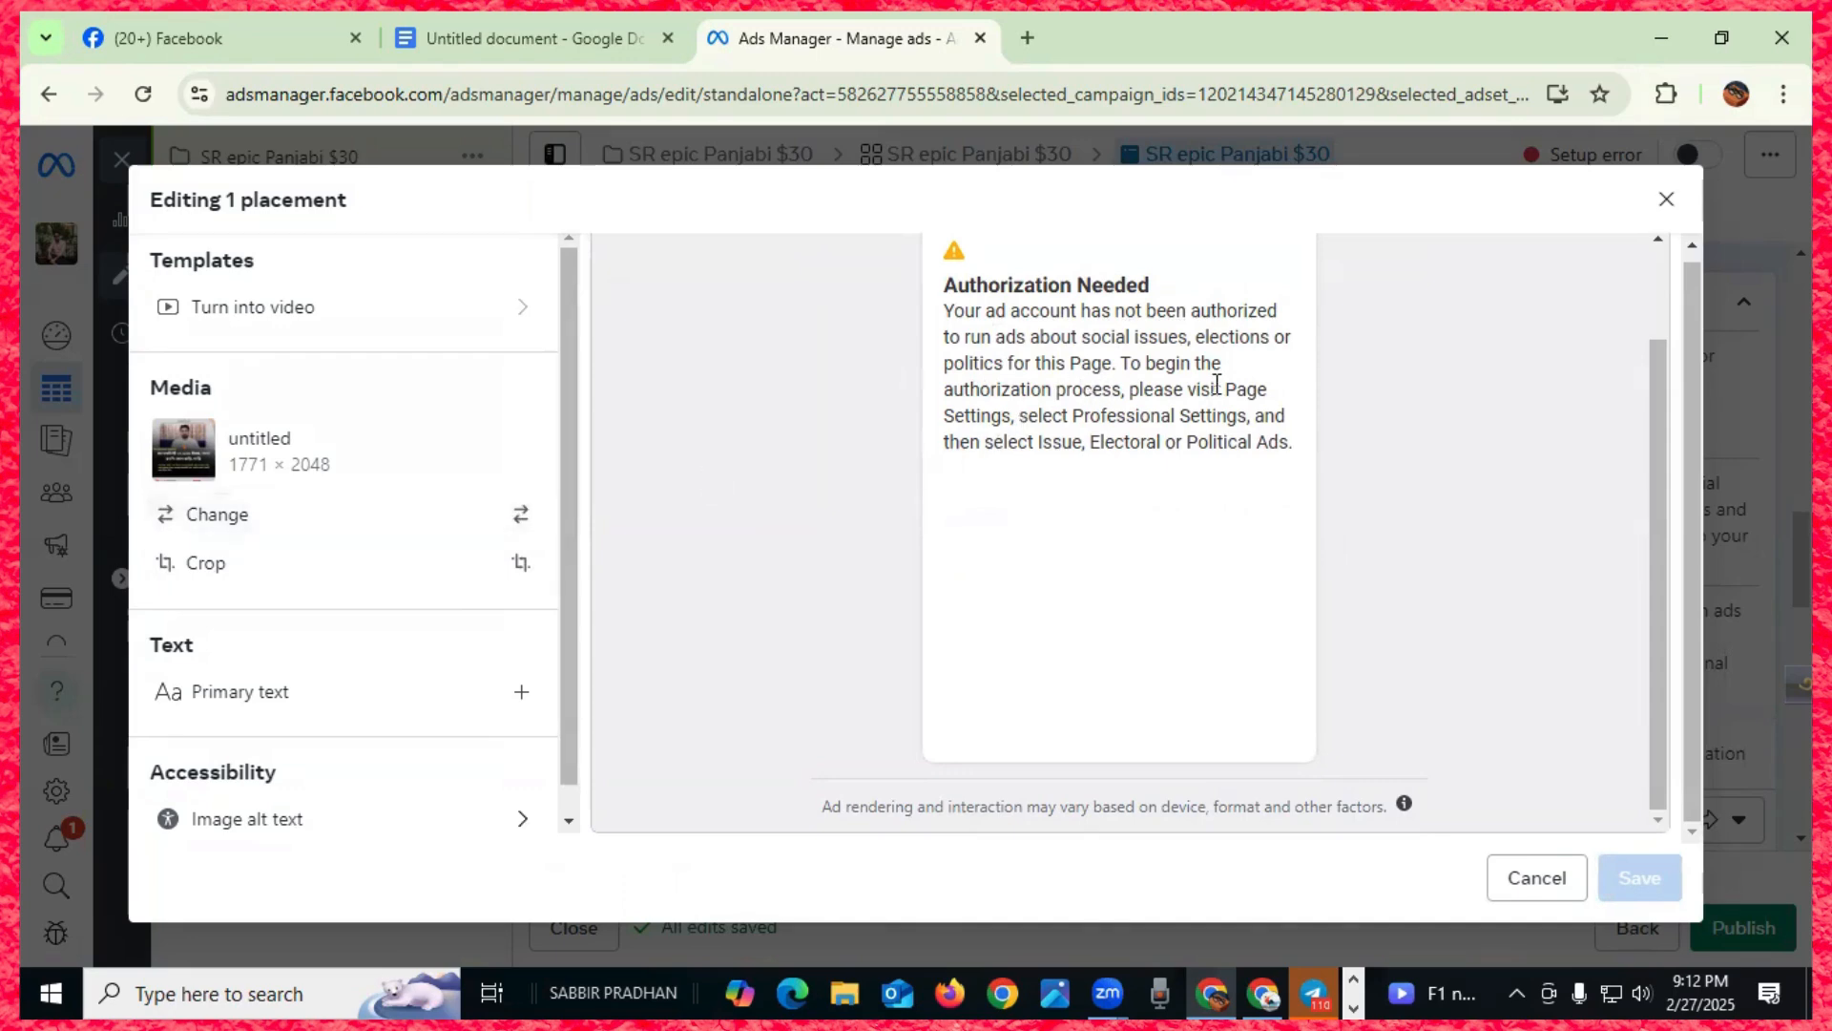
left_click(1666, 199)
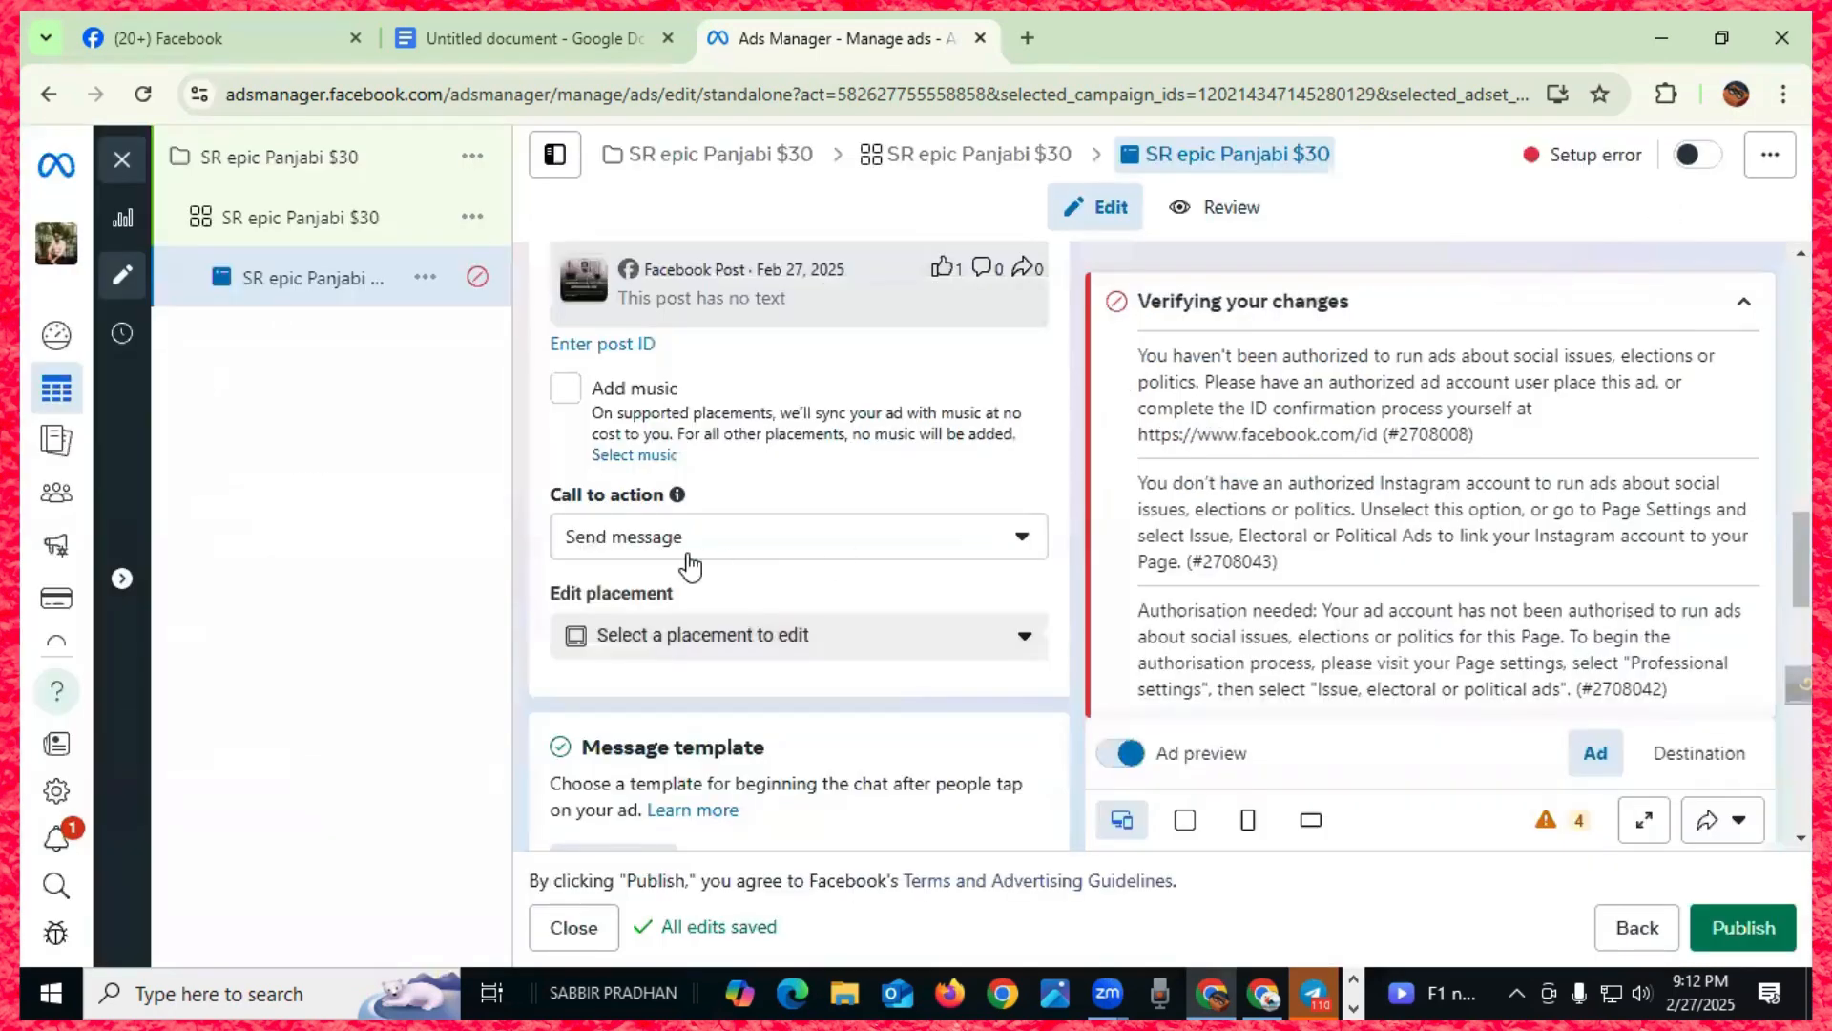
scroll(687, 566, "down", 3)
left_click(1006, 378)
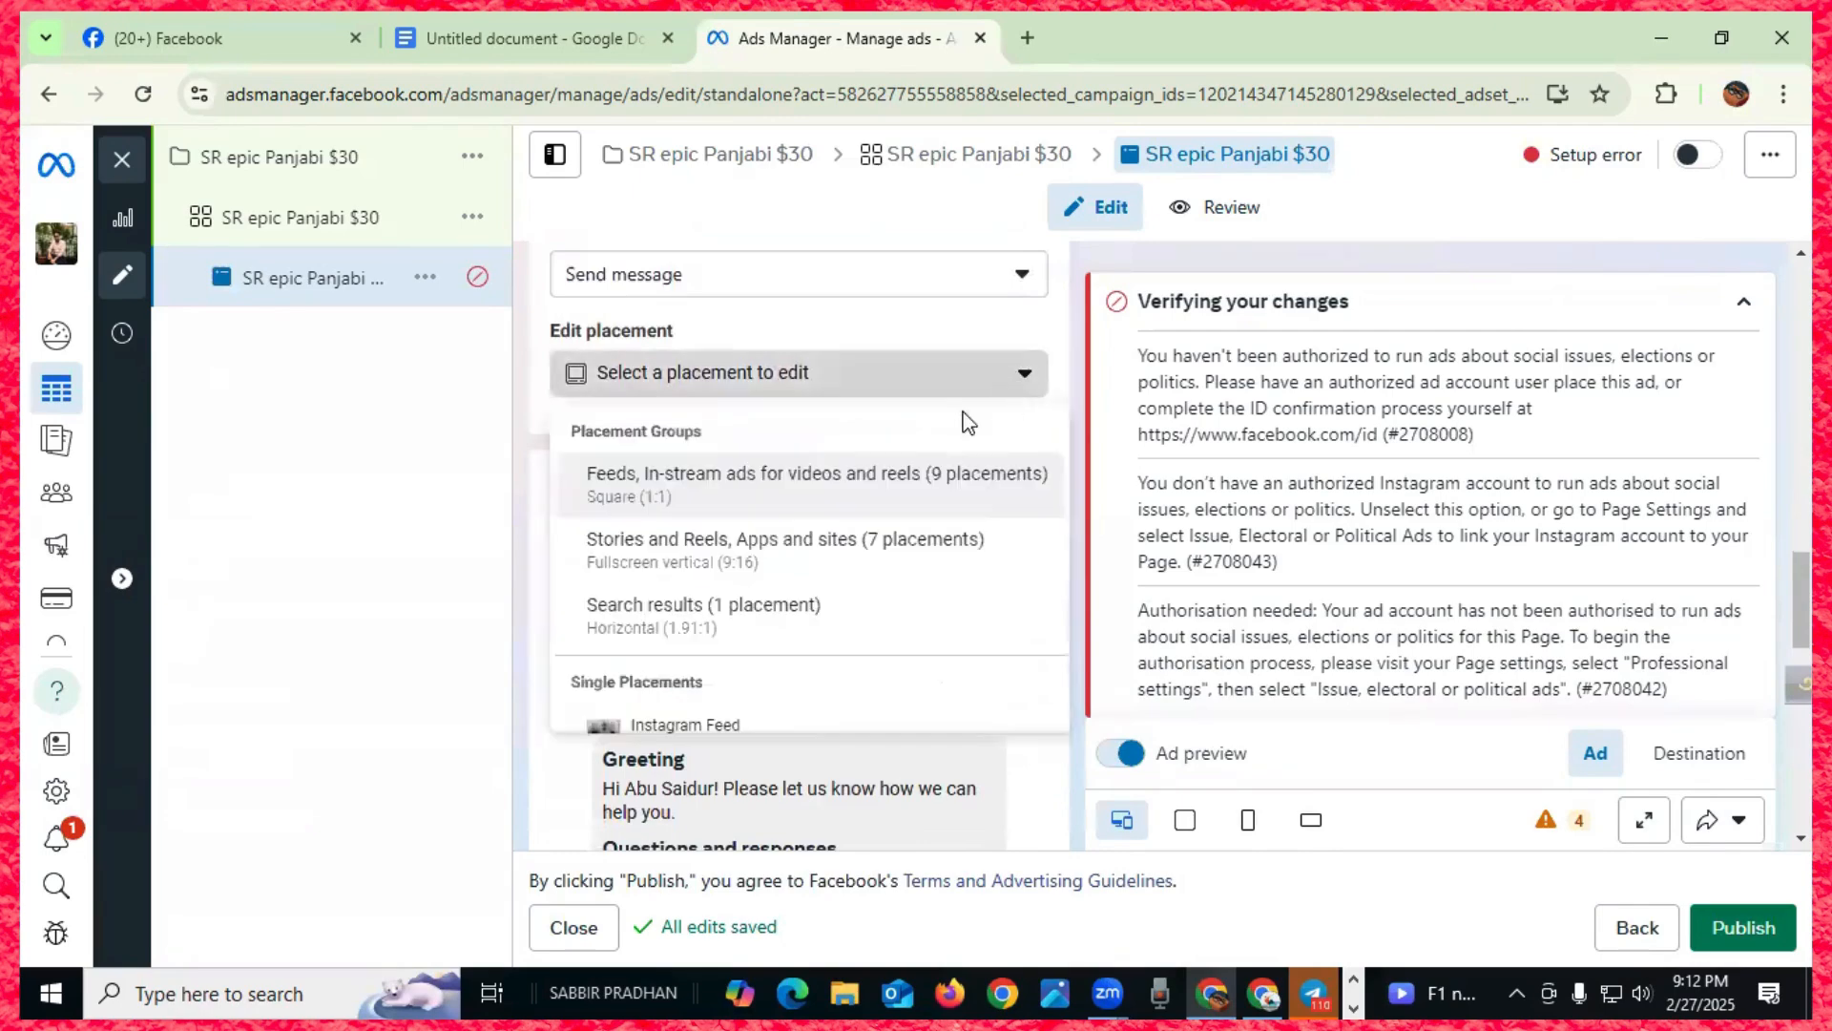
scroll(768, 549, "down", 3)
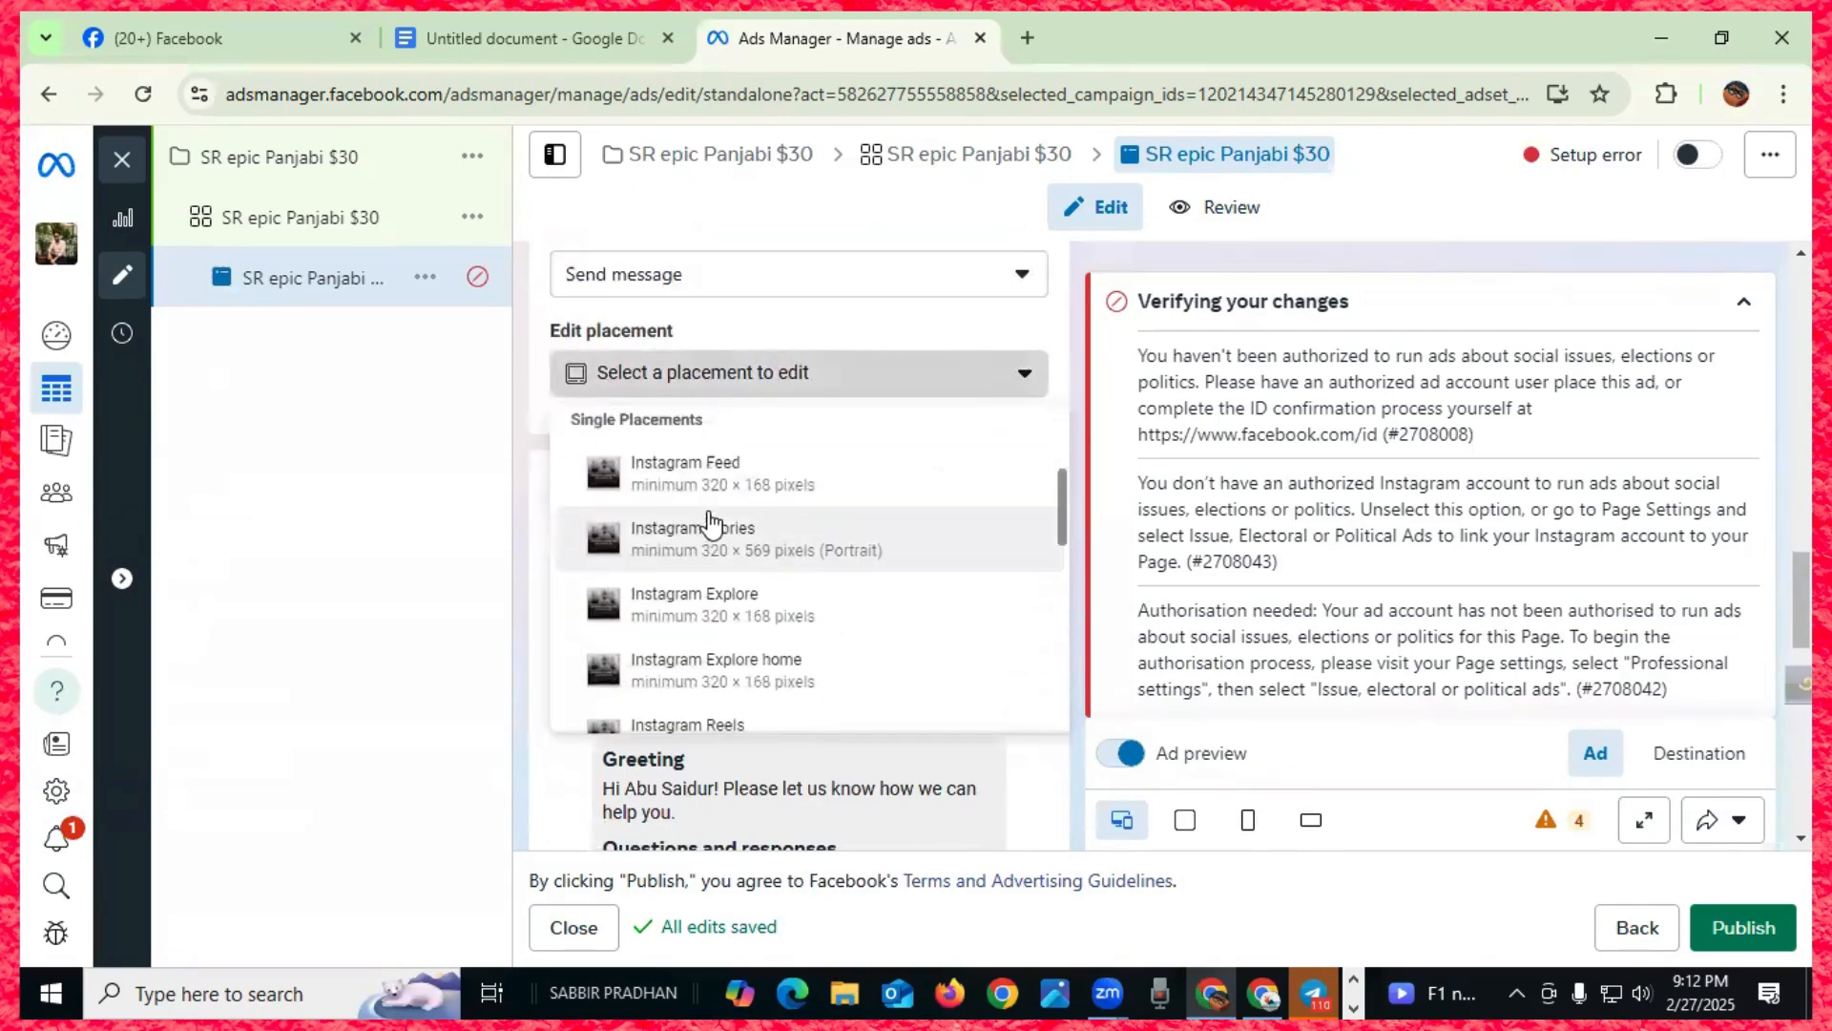
scroll(778, 544, "down", 3)
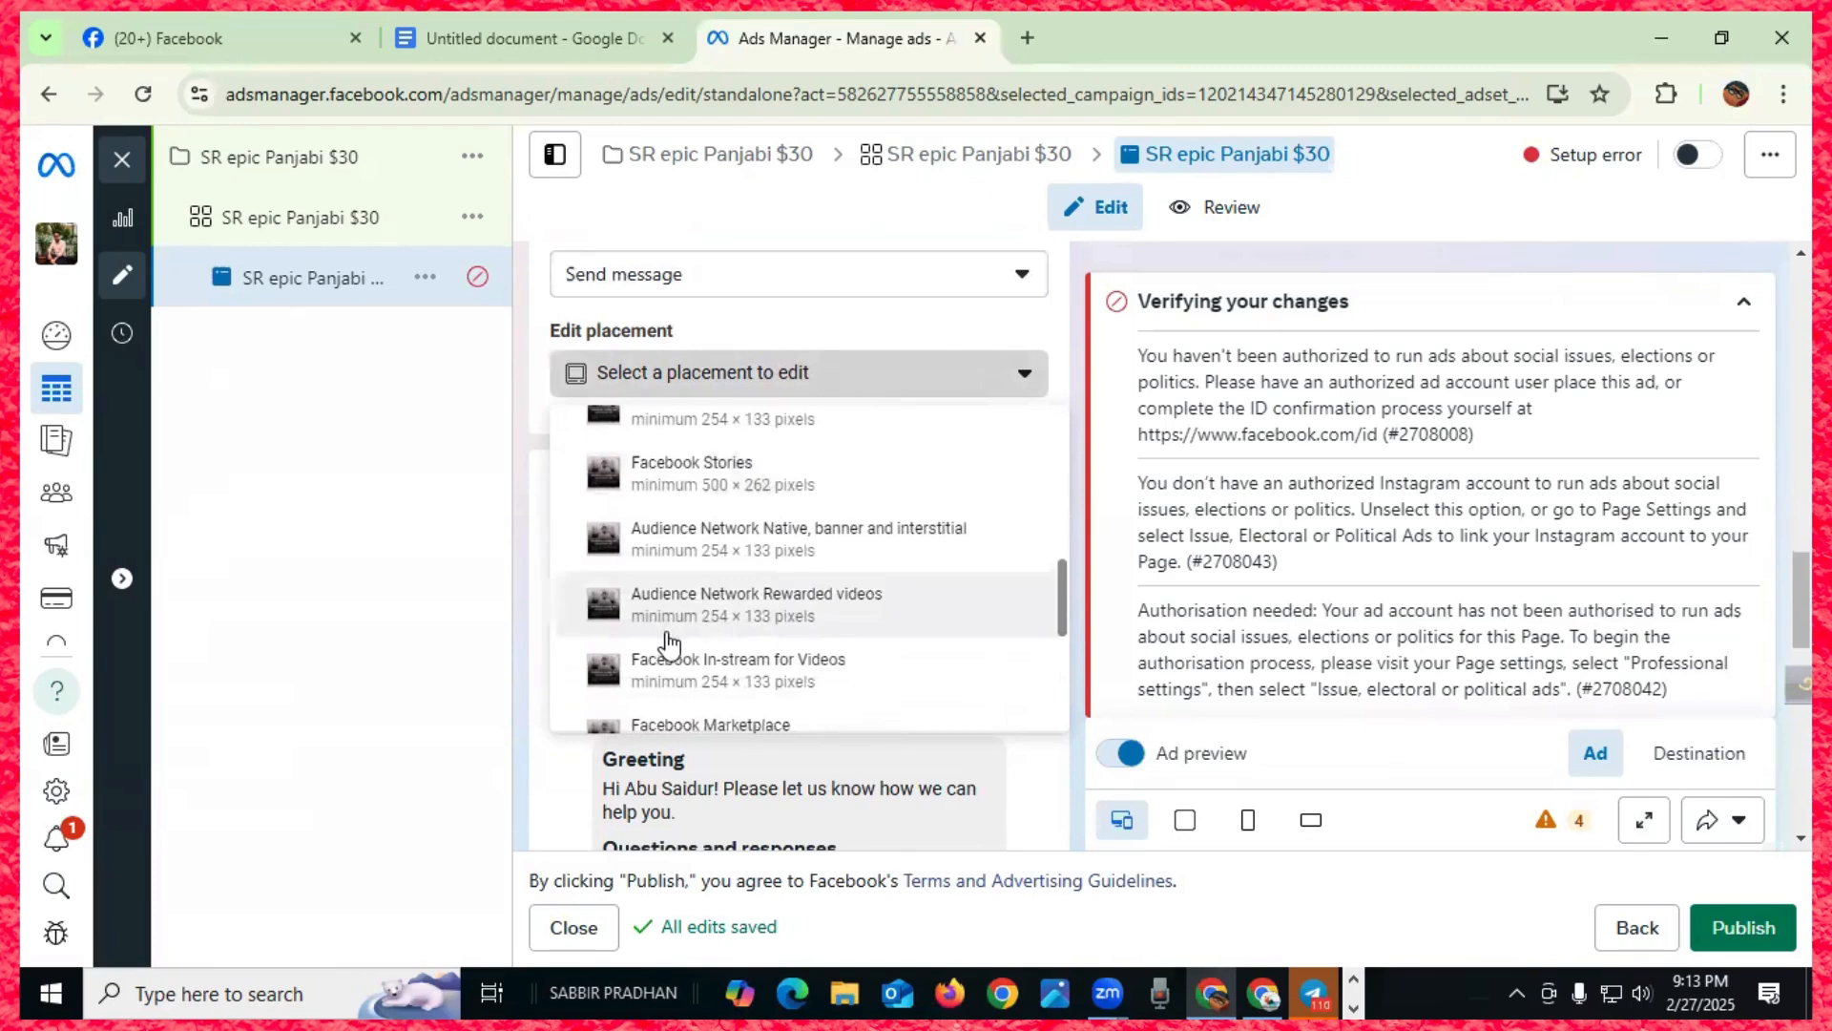
scroll(678, 630, "down", 2)
scroll(782, 606, "down", 2)
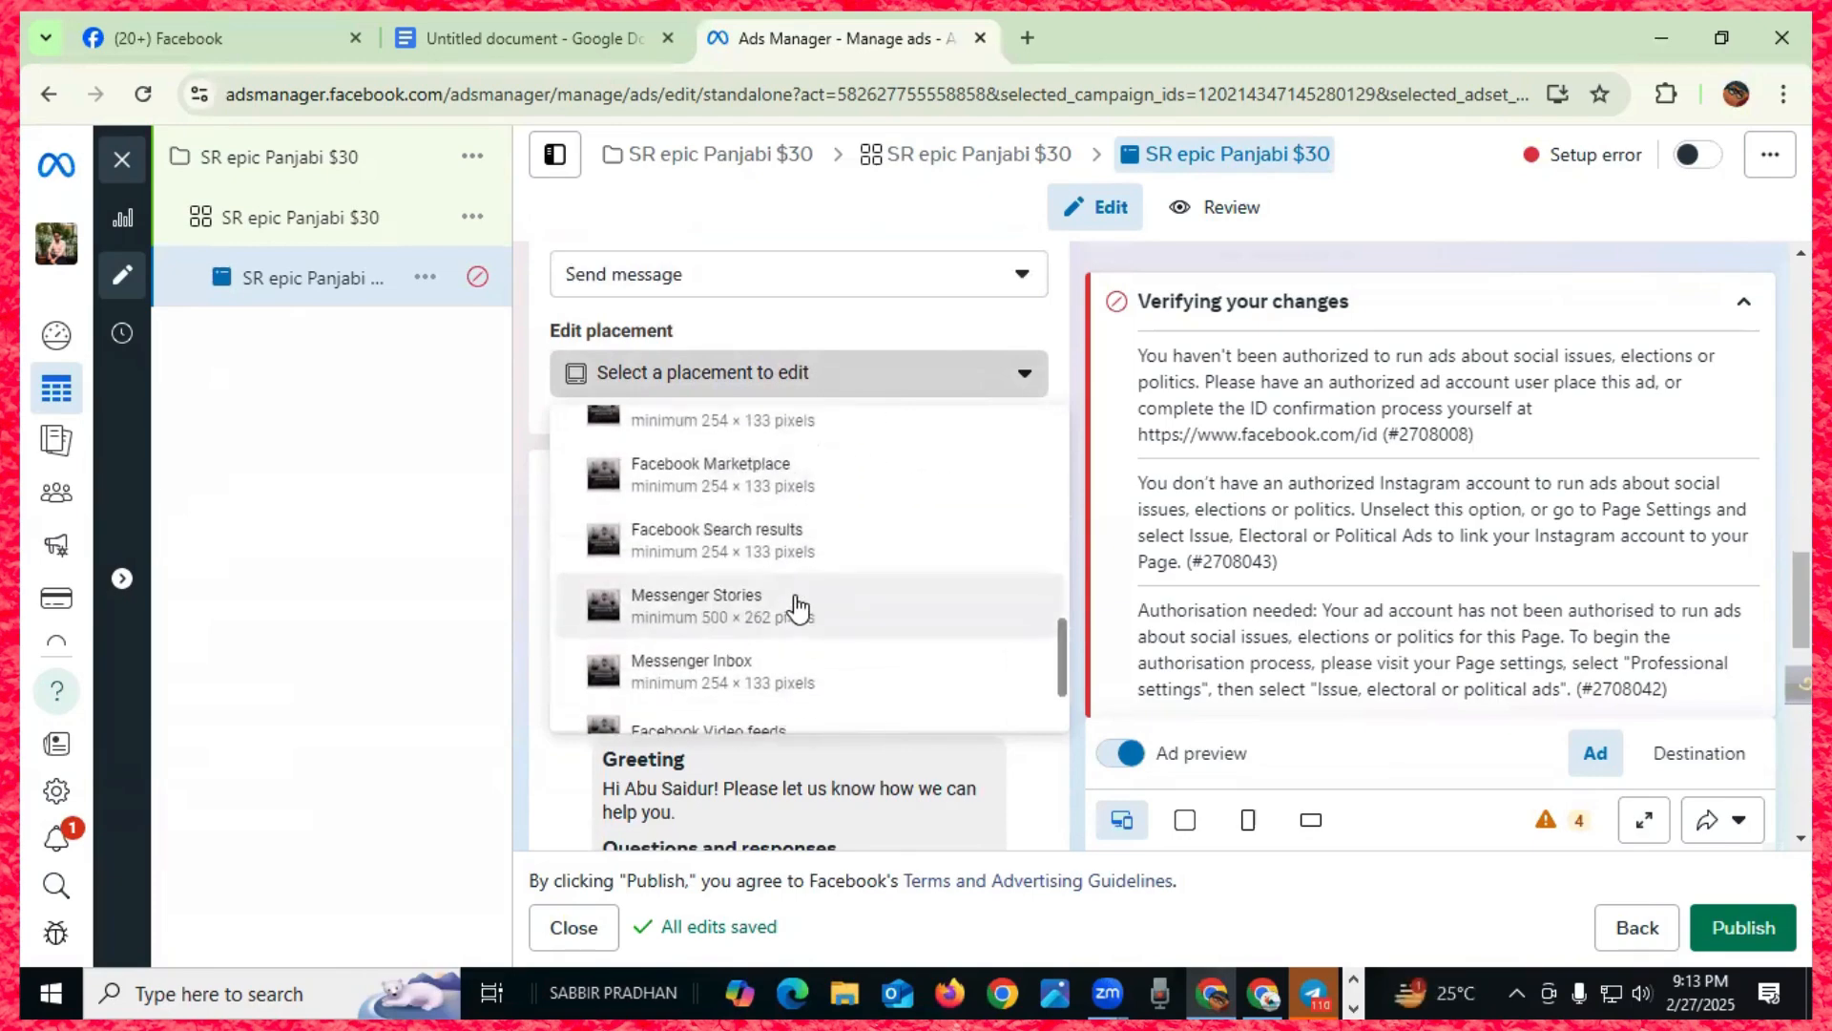
scroll(701, 615, "up", 2)
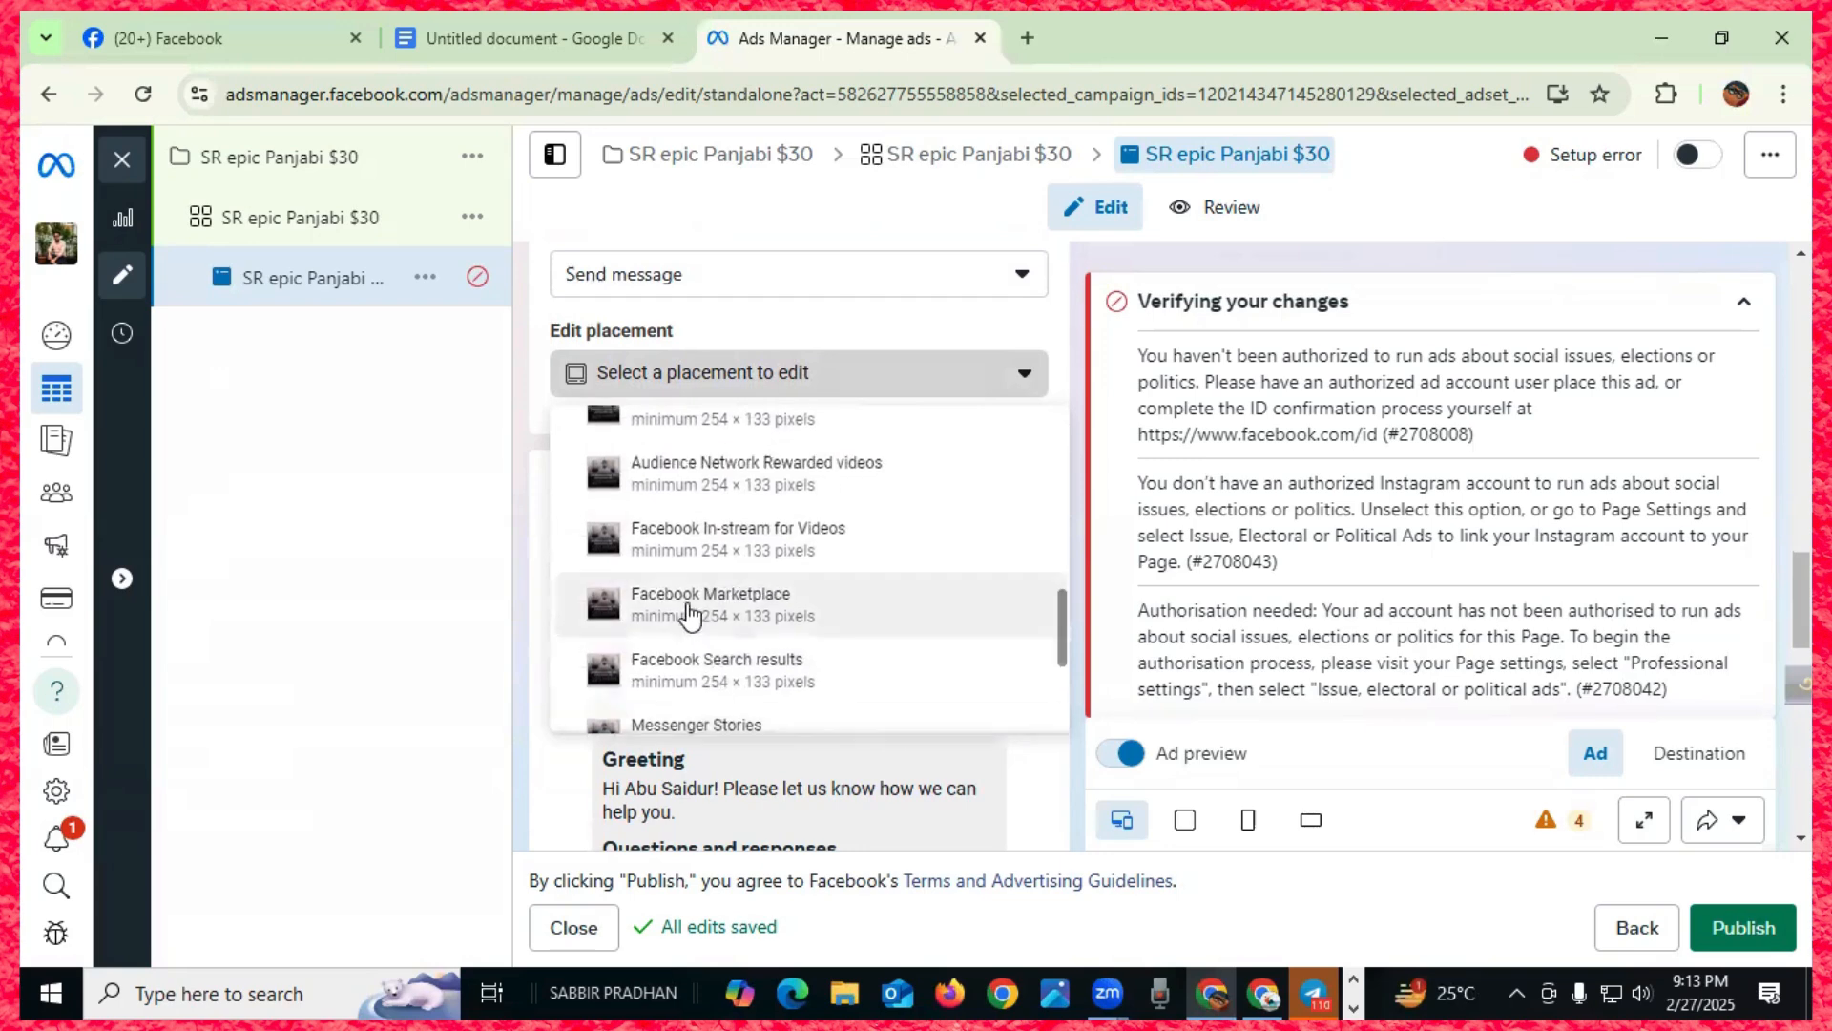
left_click(706, 593)
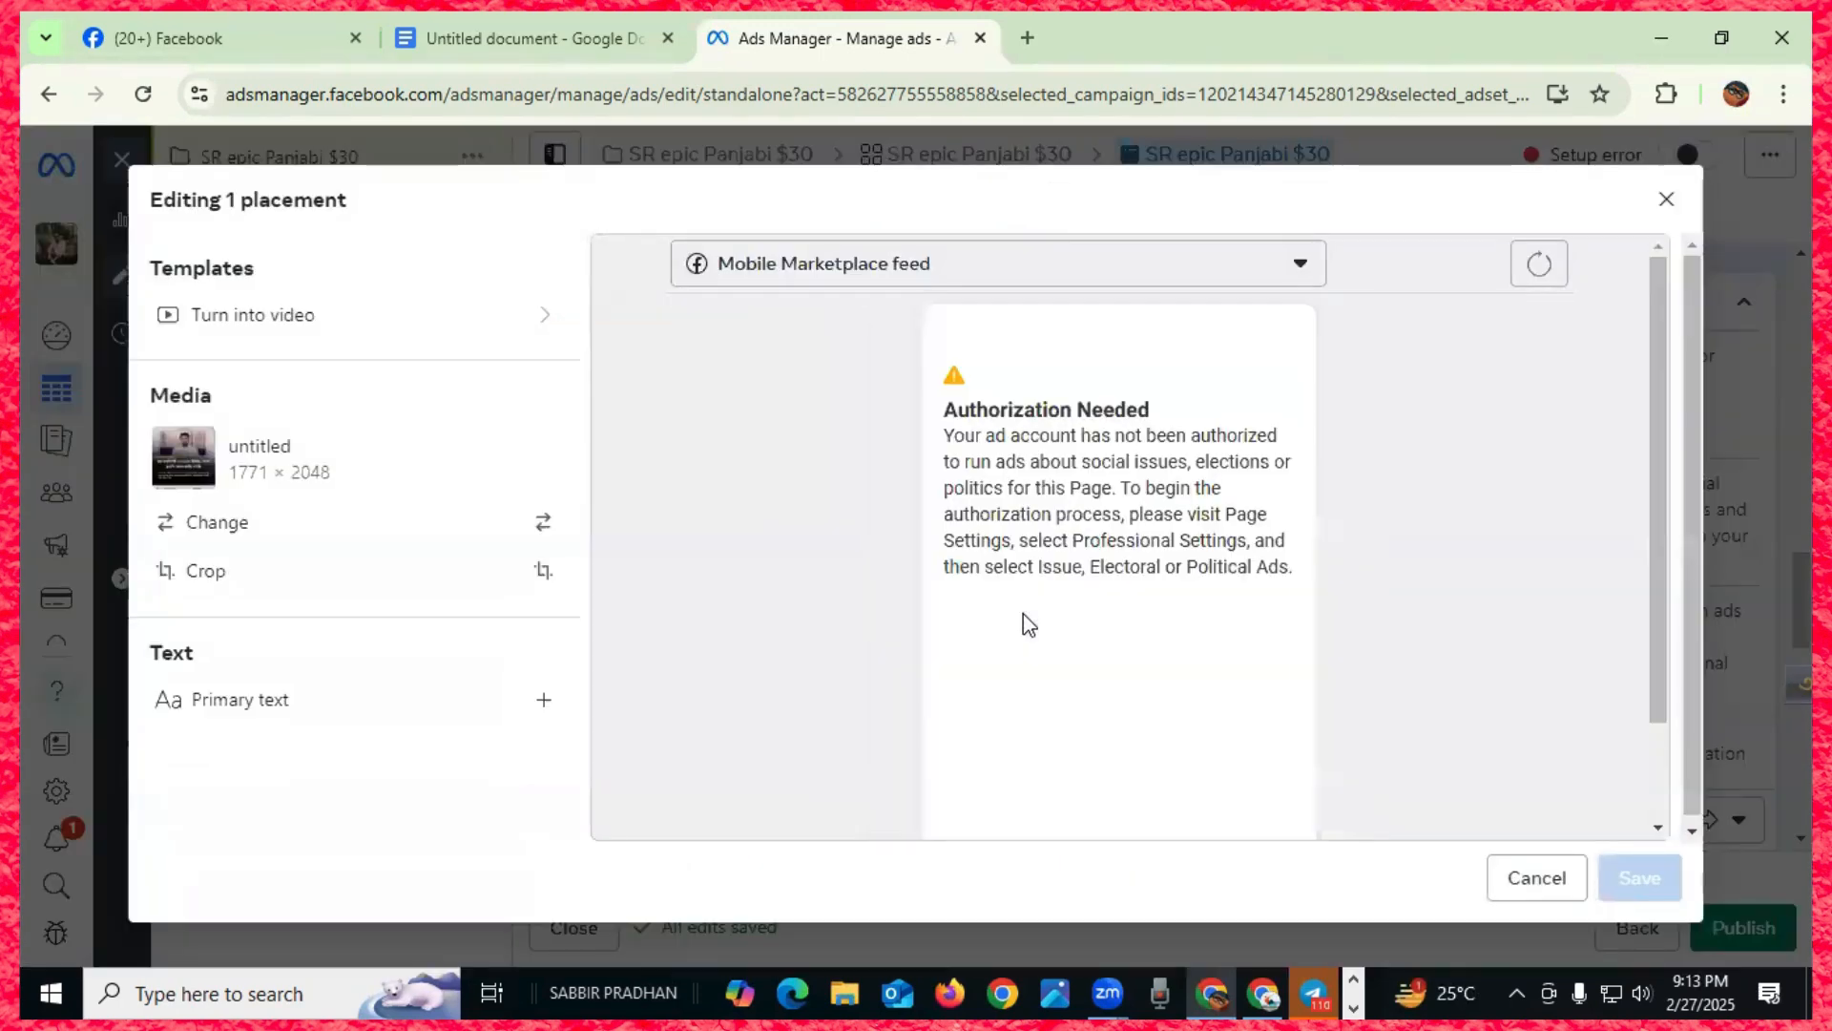
scroll(1360, 771, "down", 2)
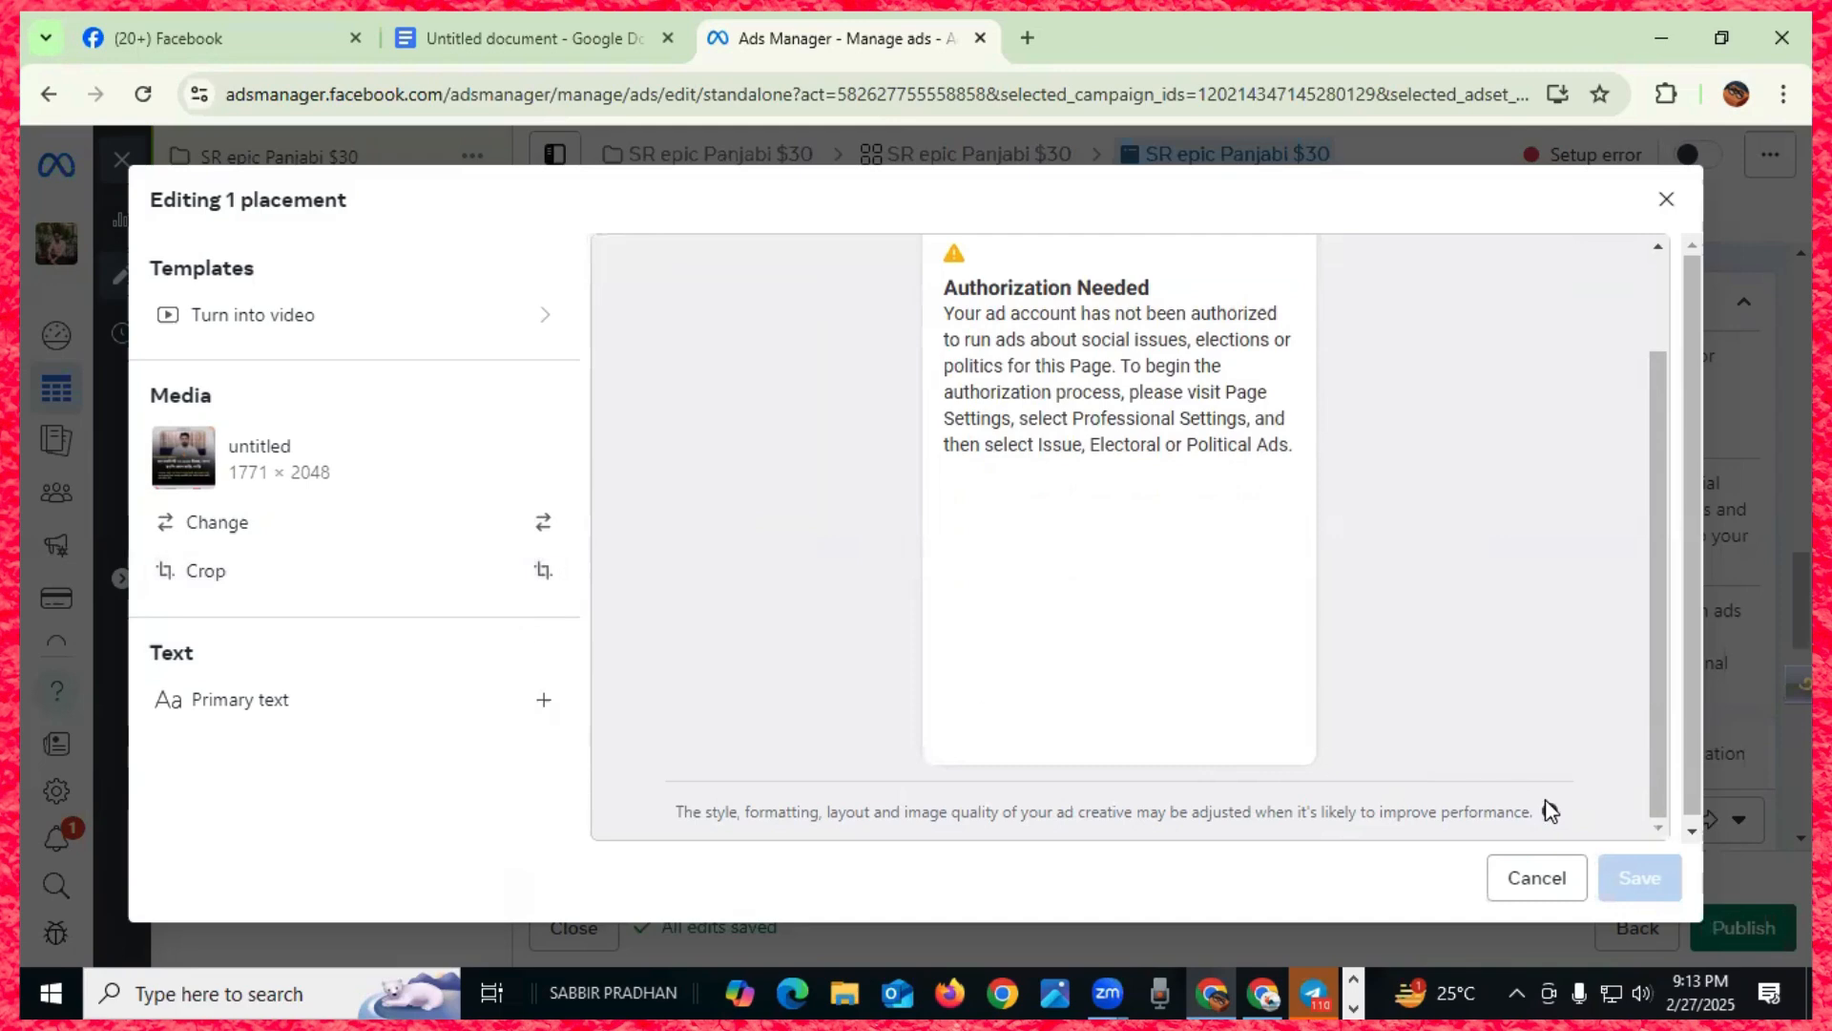
left_click(1666, 199)
- Edit the Message template, remove the first-name chip from the greeting, and select the greeting text
scroll(741, 565, "down", 3)
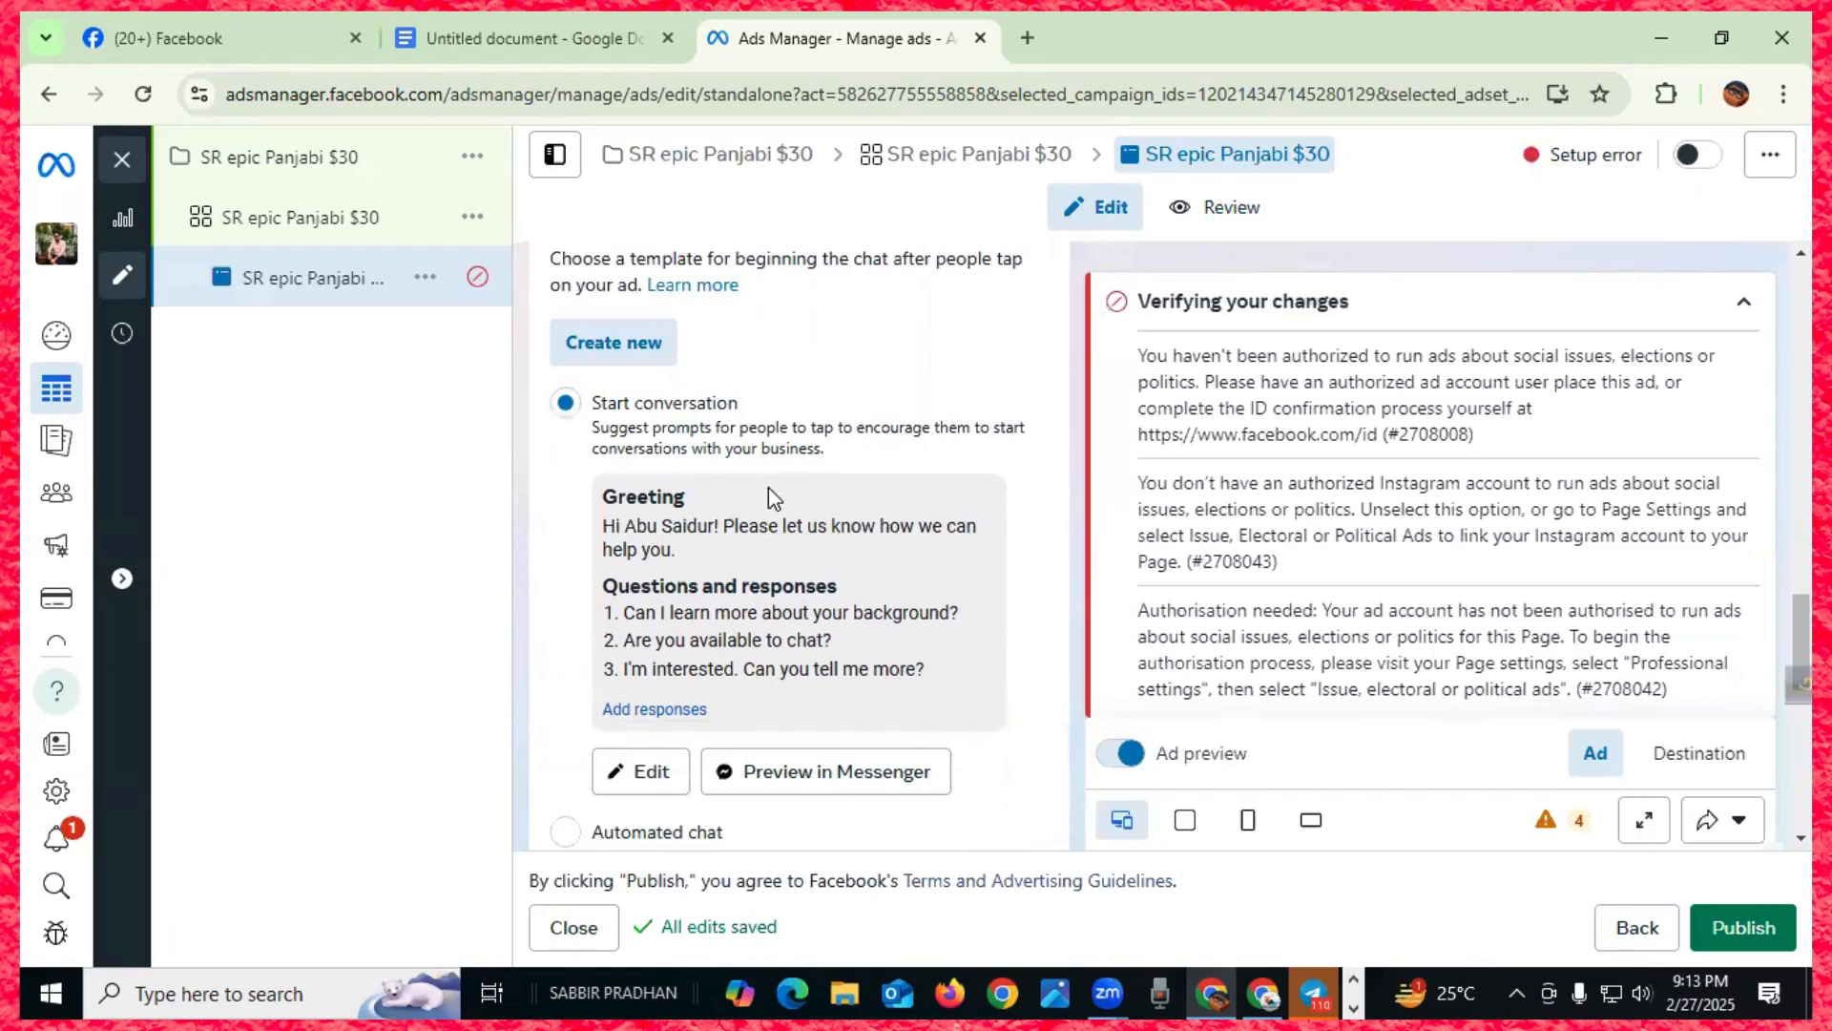
scroll(754, 554, "down", 2)
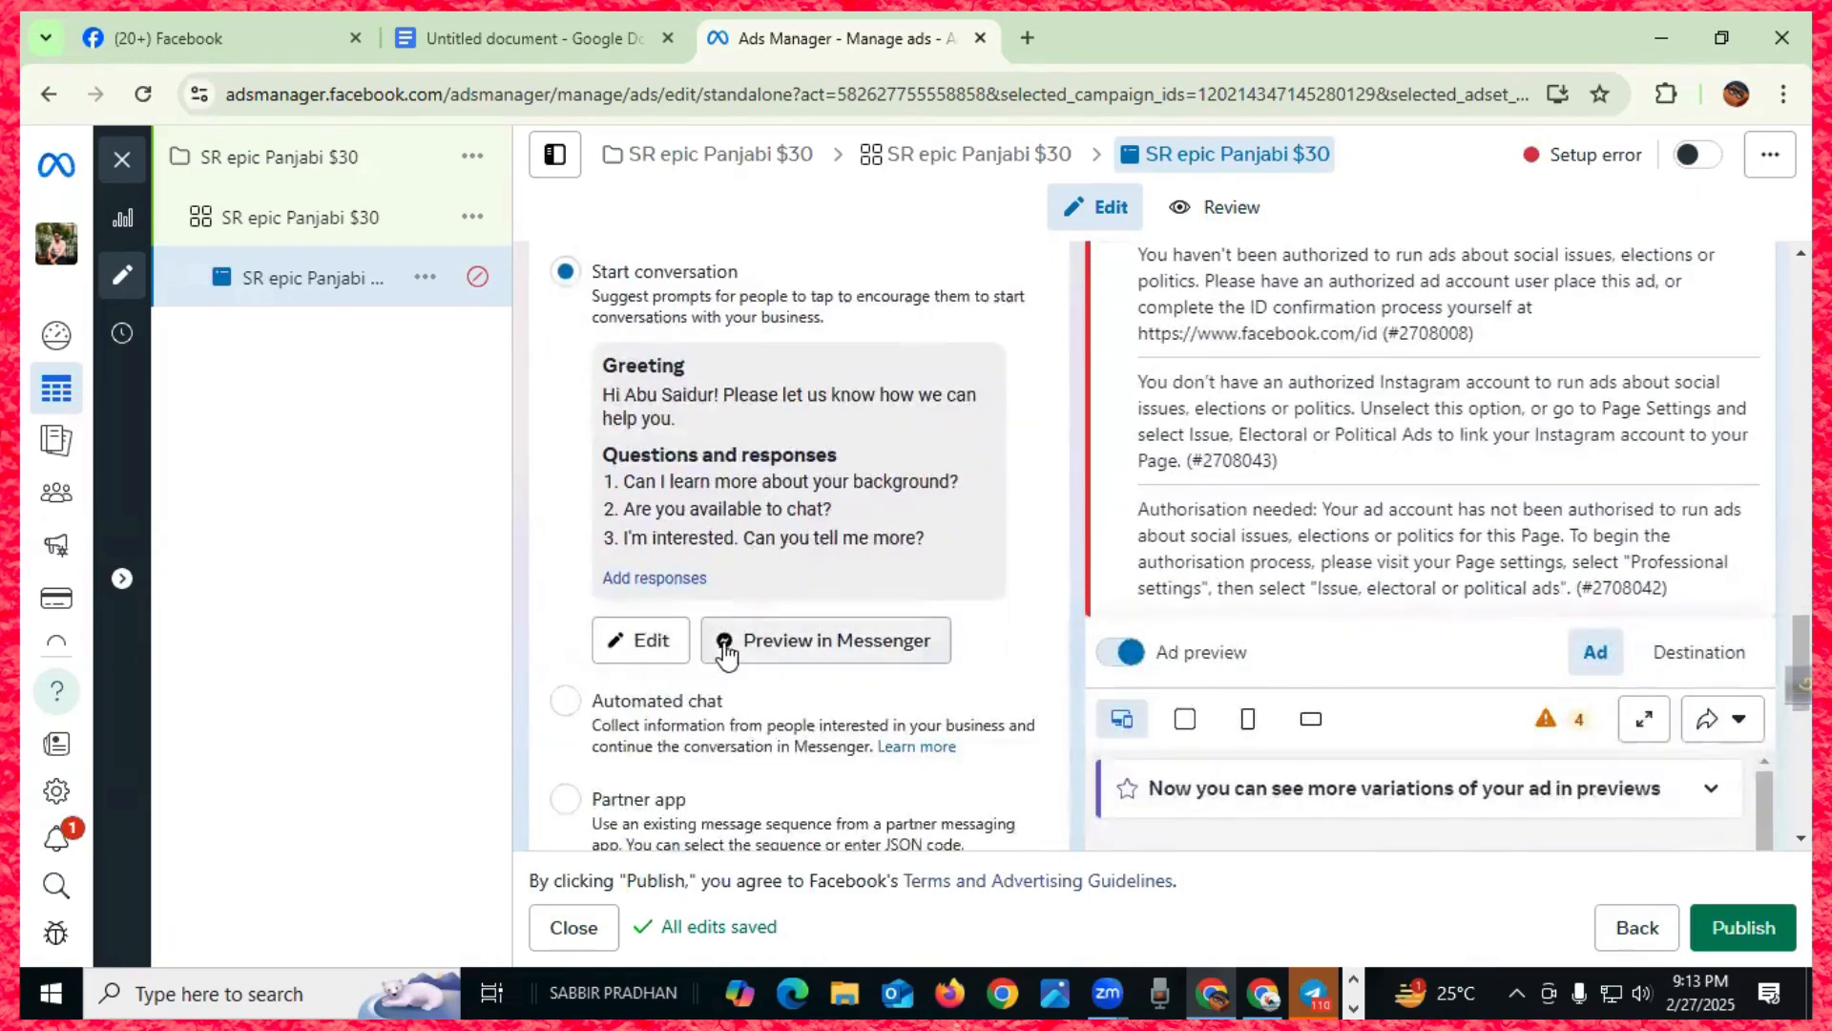
left_click(648, 653)
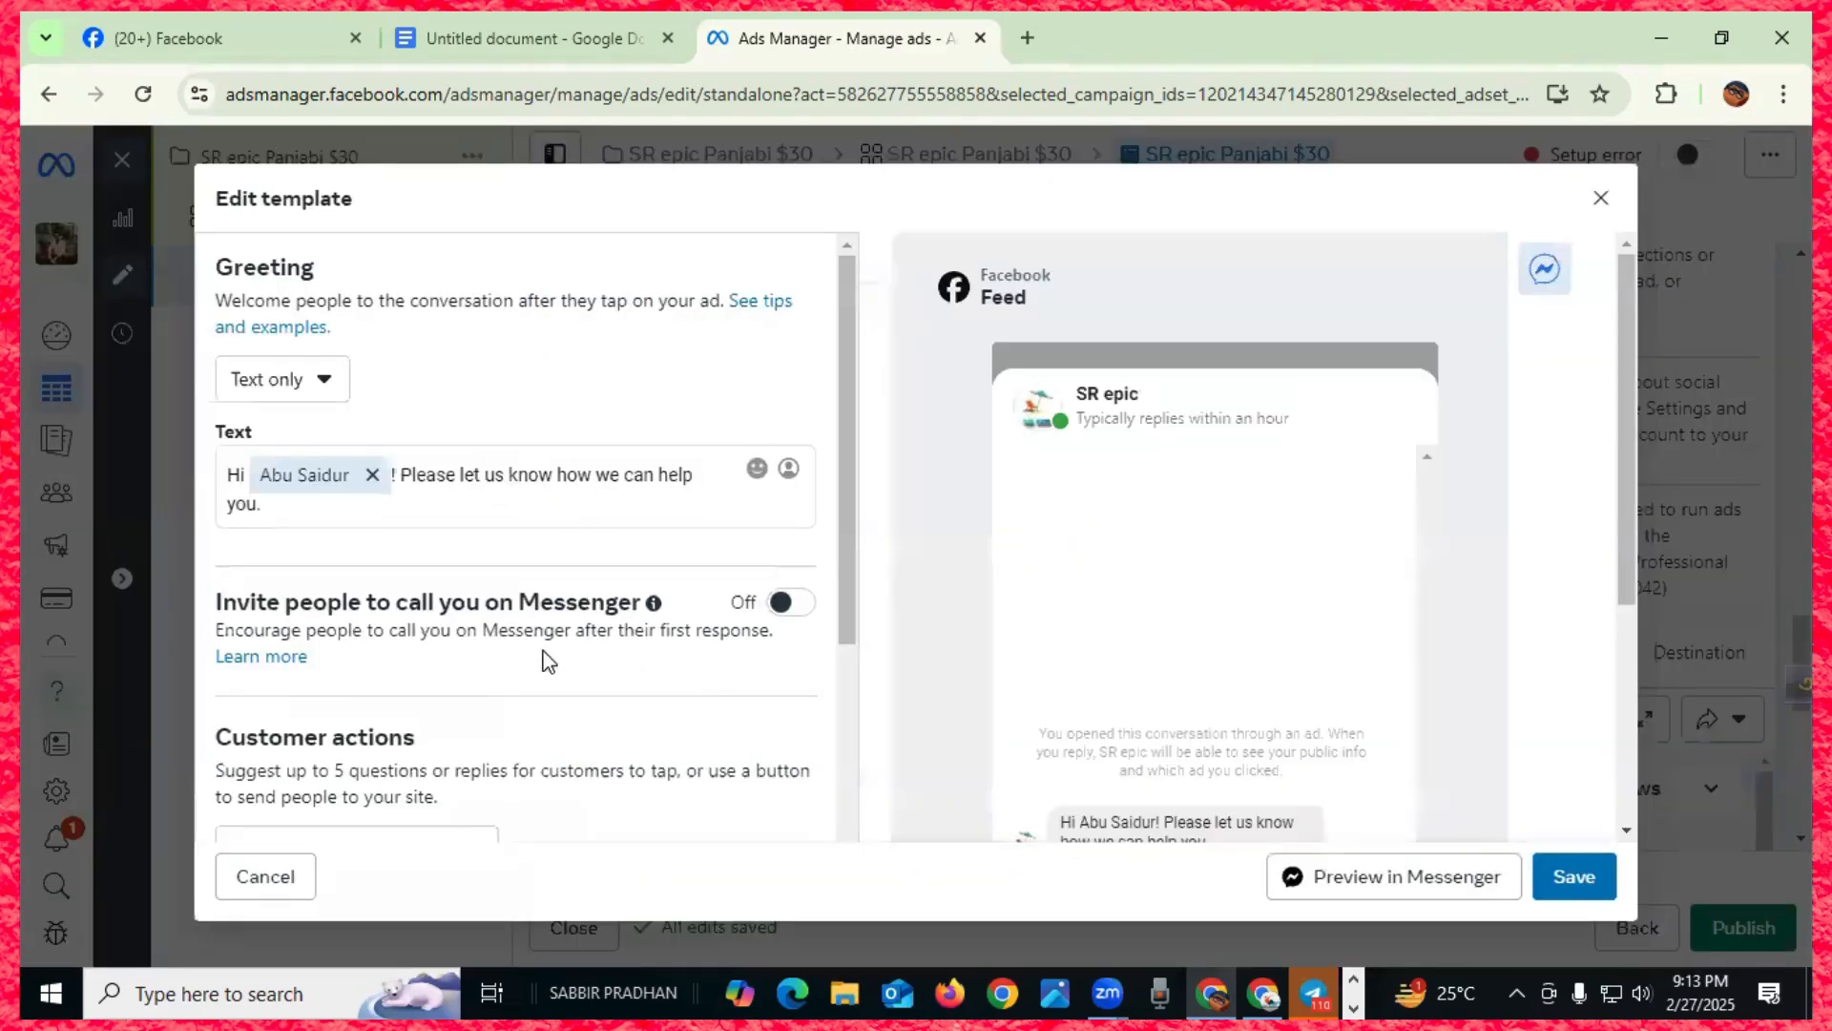
left_click(371, 477)
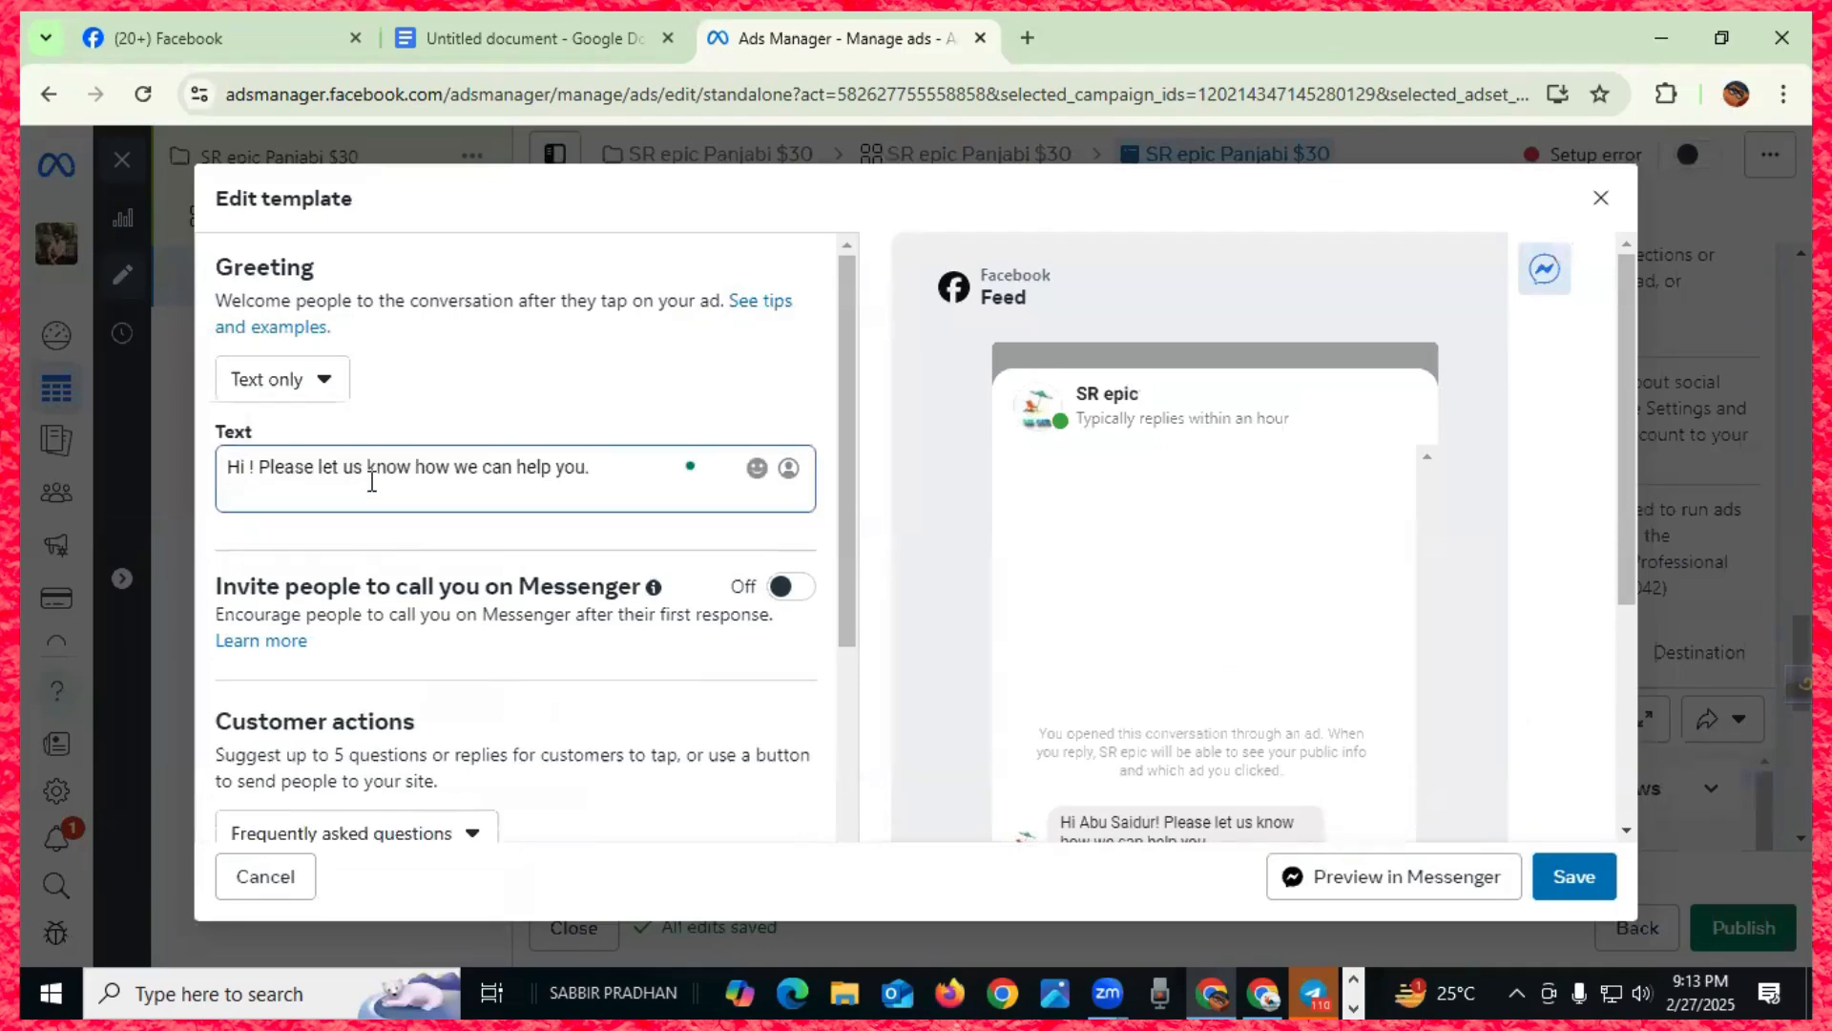
left_click(245, 477)
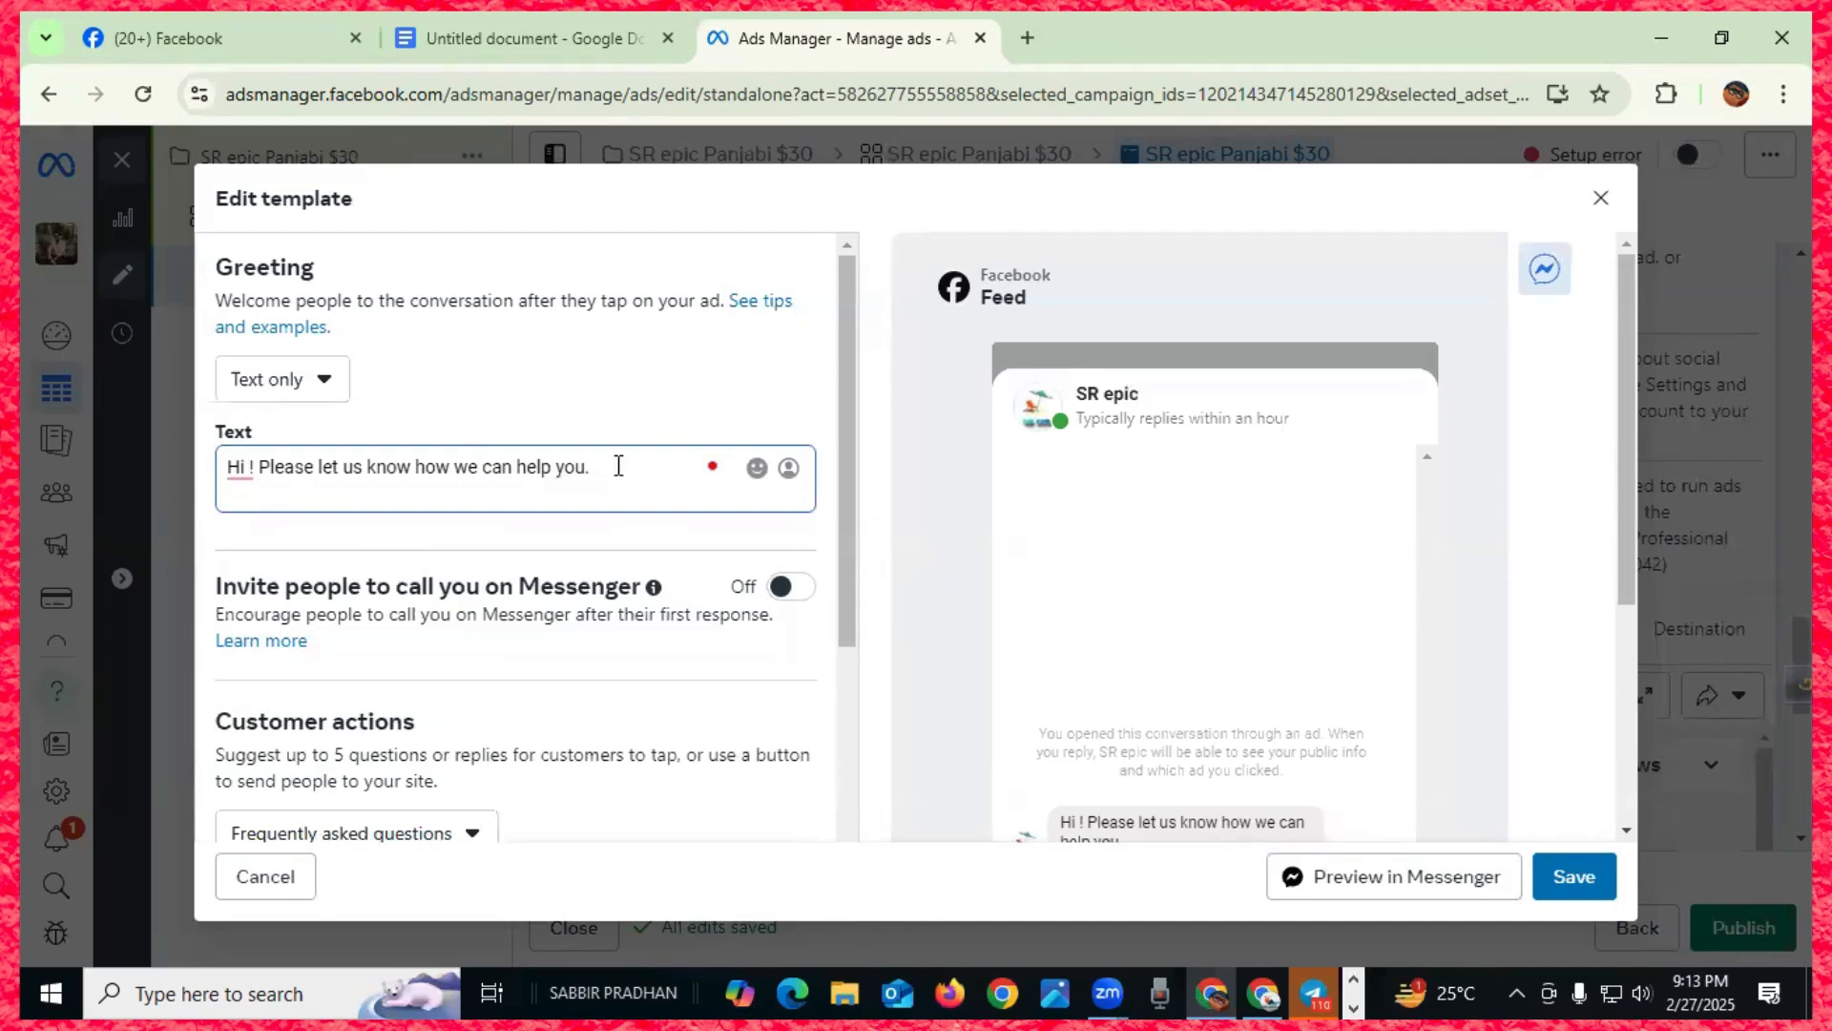
left_click_drag(610, 468, 218, 465)
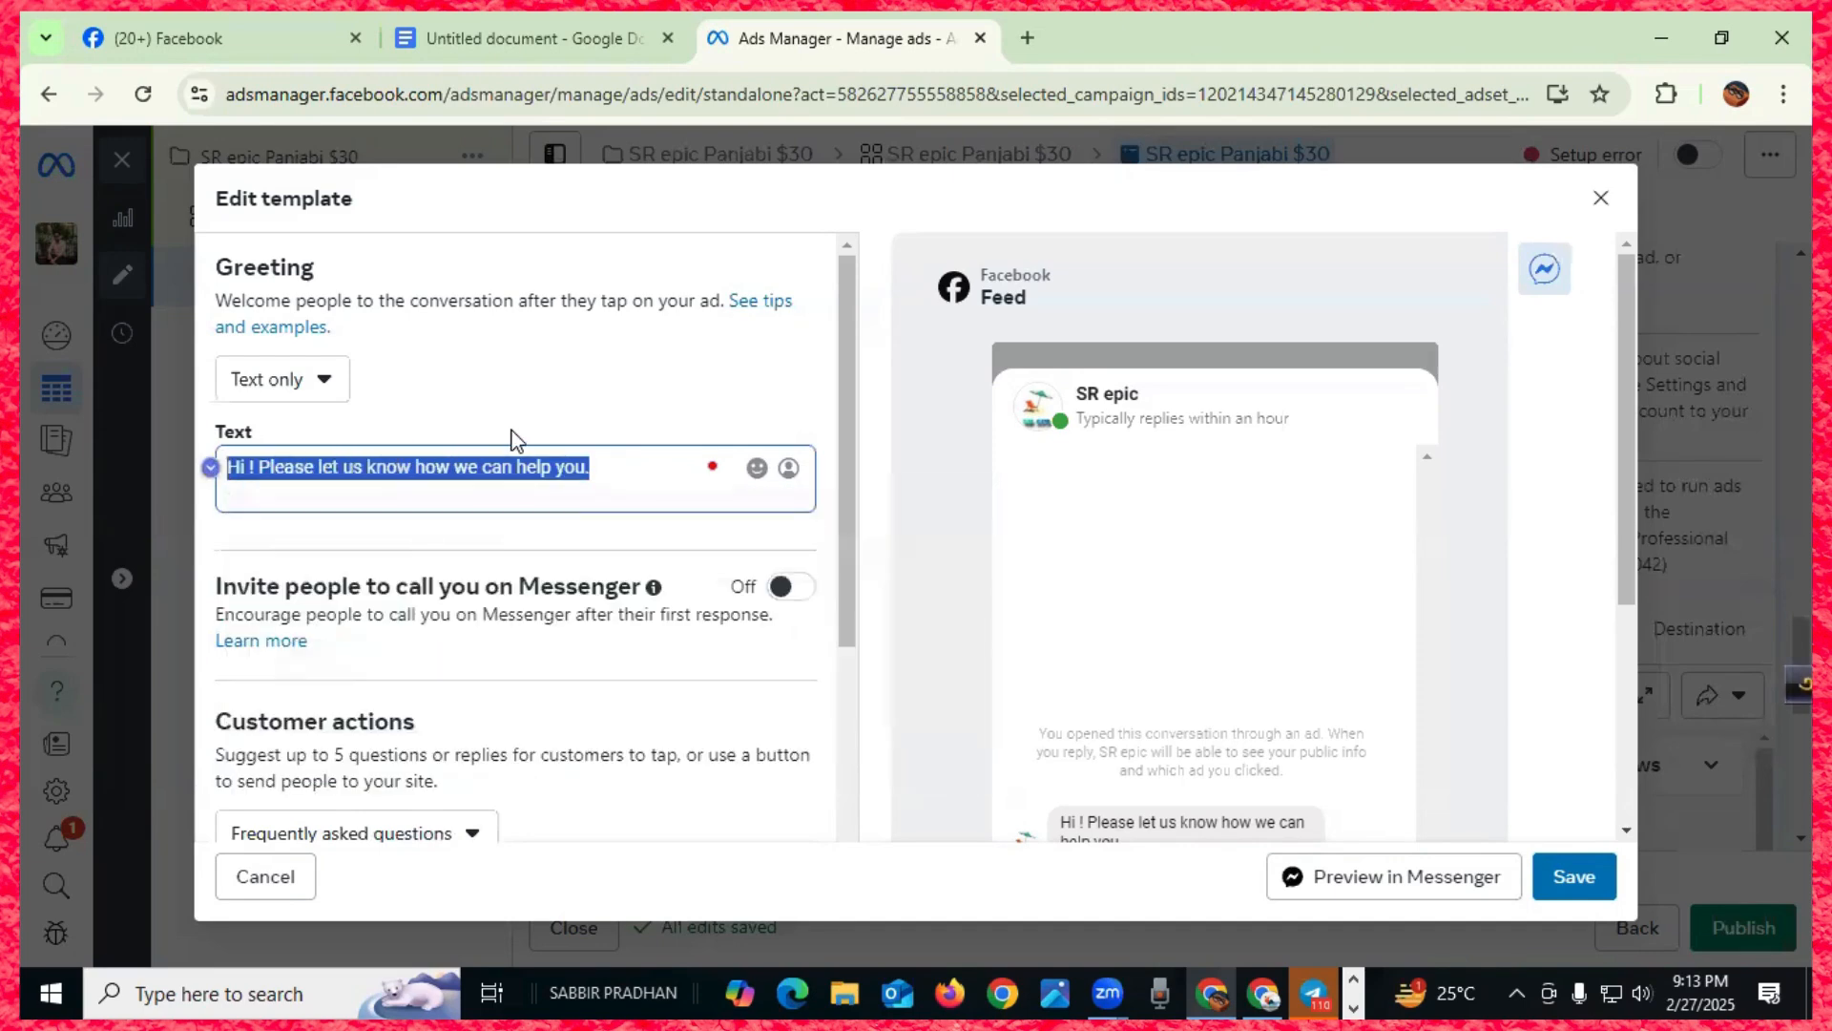
- Type the greeting opening 'ধন্যবাদ, অল্প কিছুক্ষণের আমাদের' with the phonetic Bengali IME
type("dhonno")
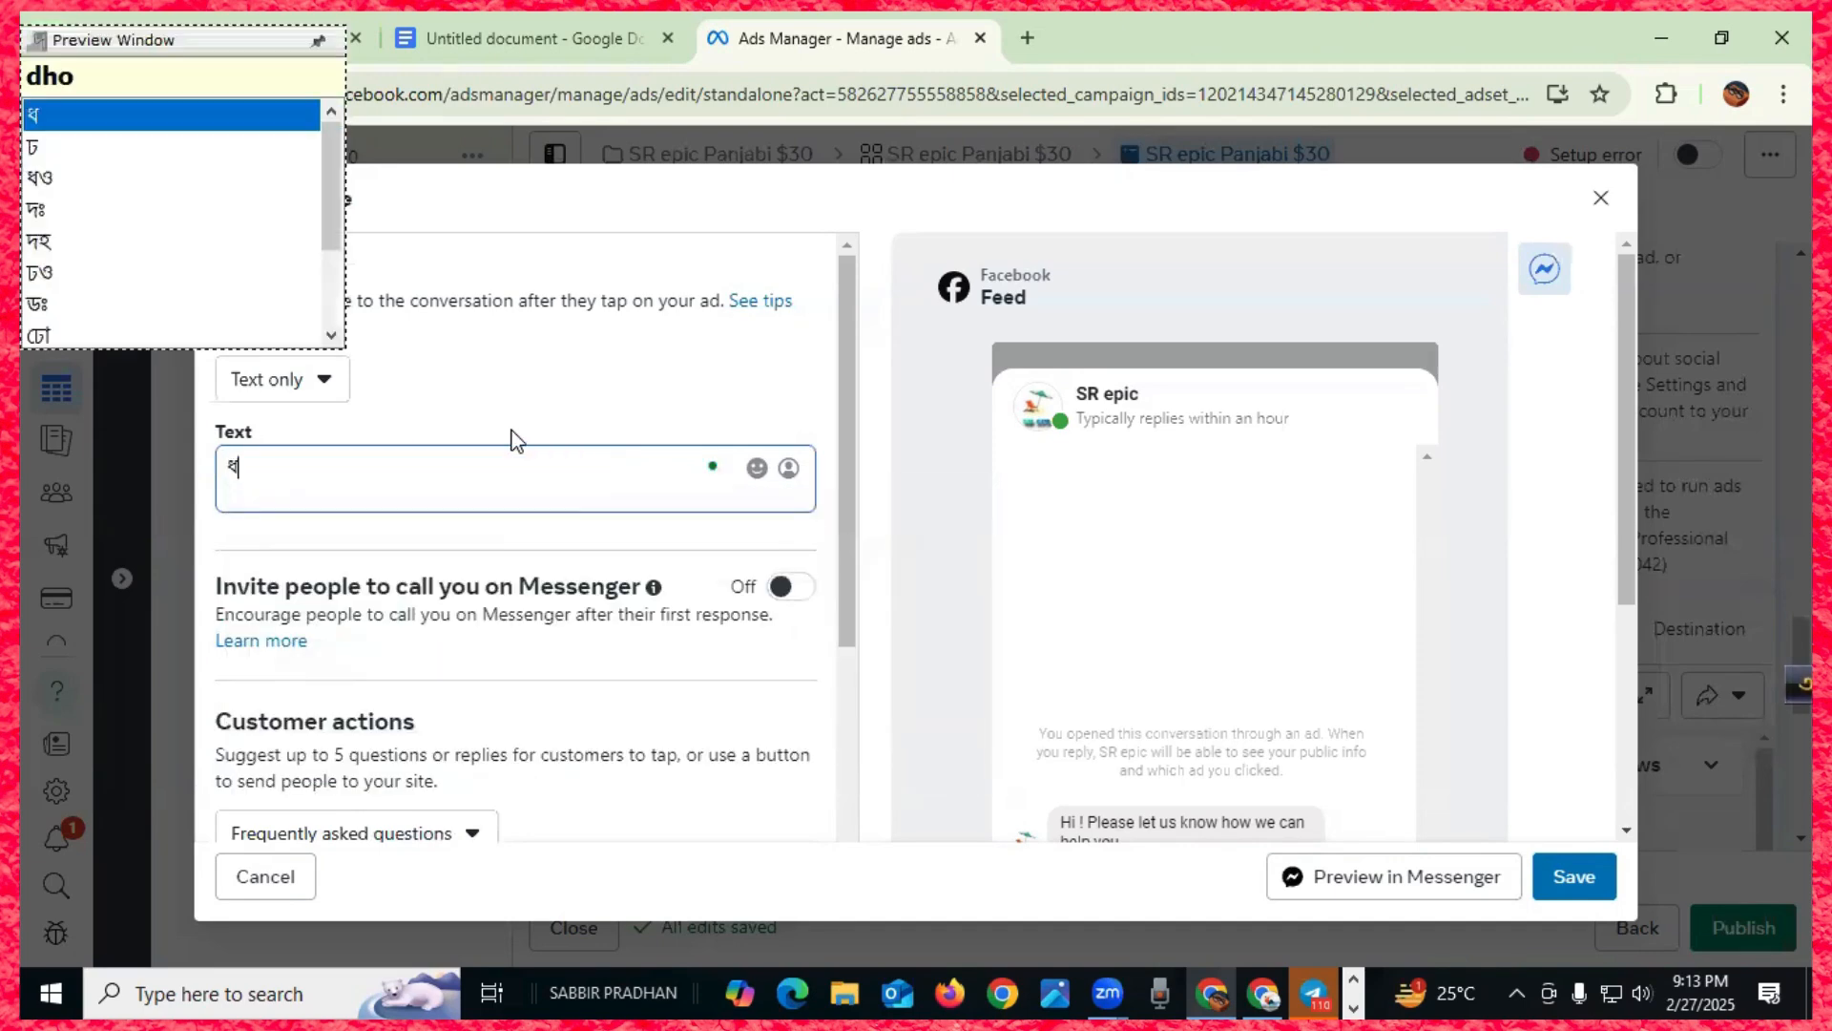
type("bad ")
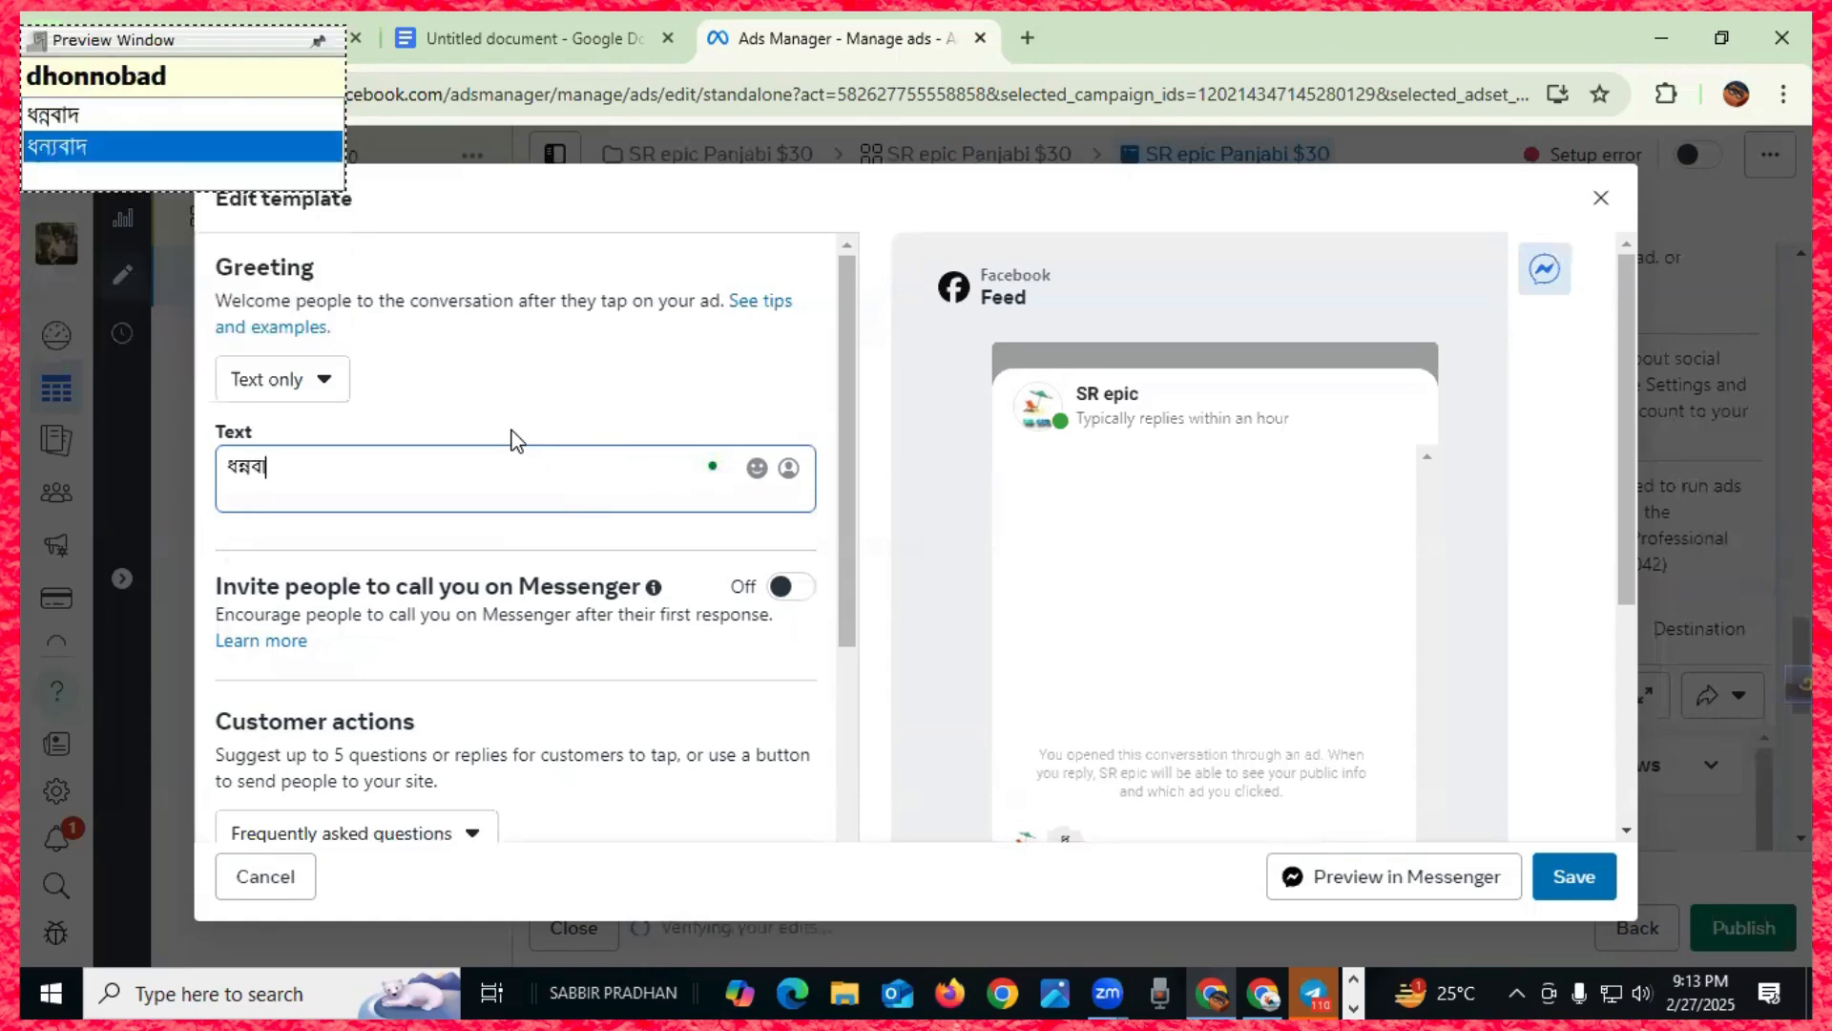
type(",")
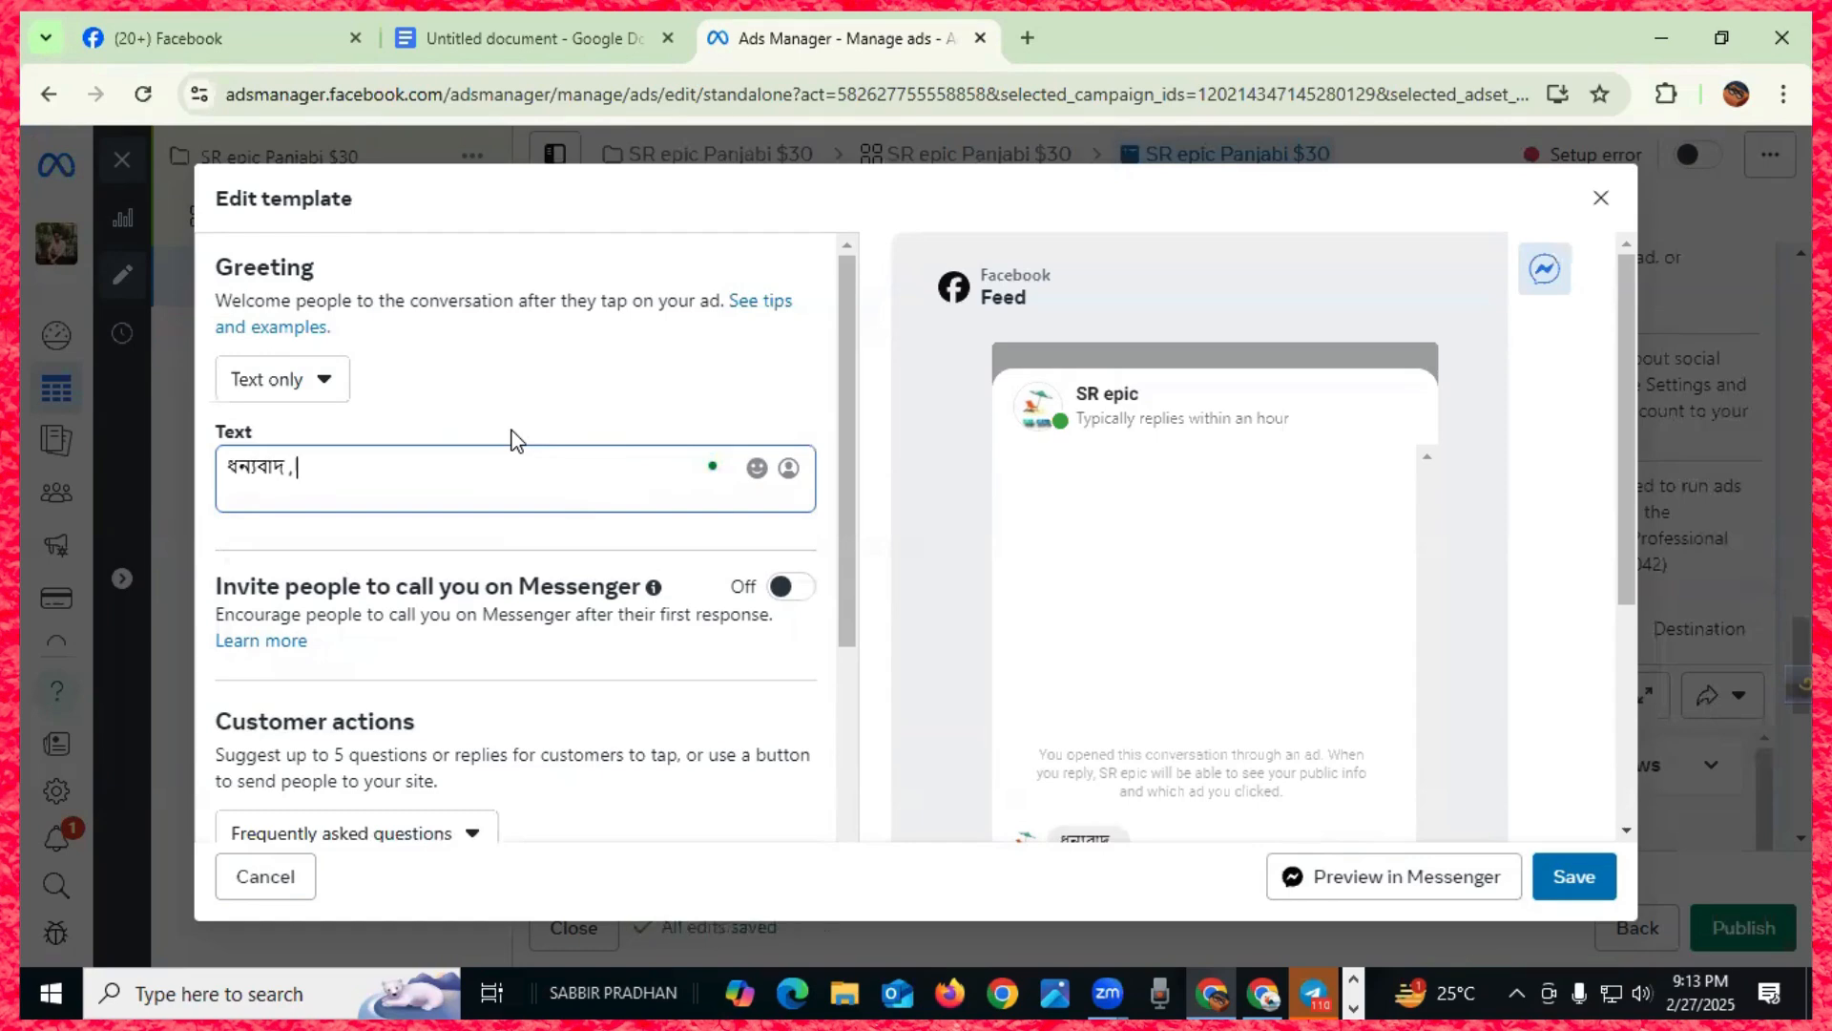
type(" olpp")
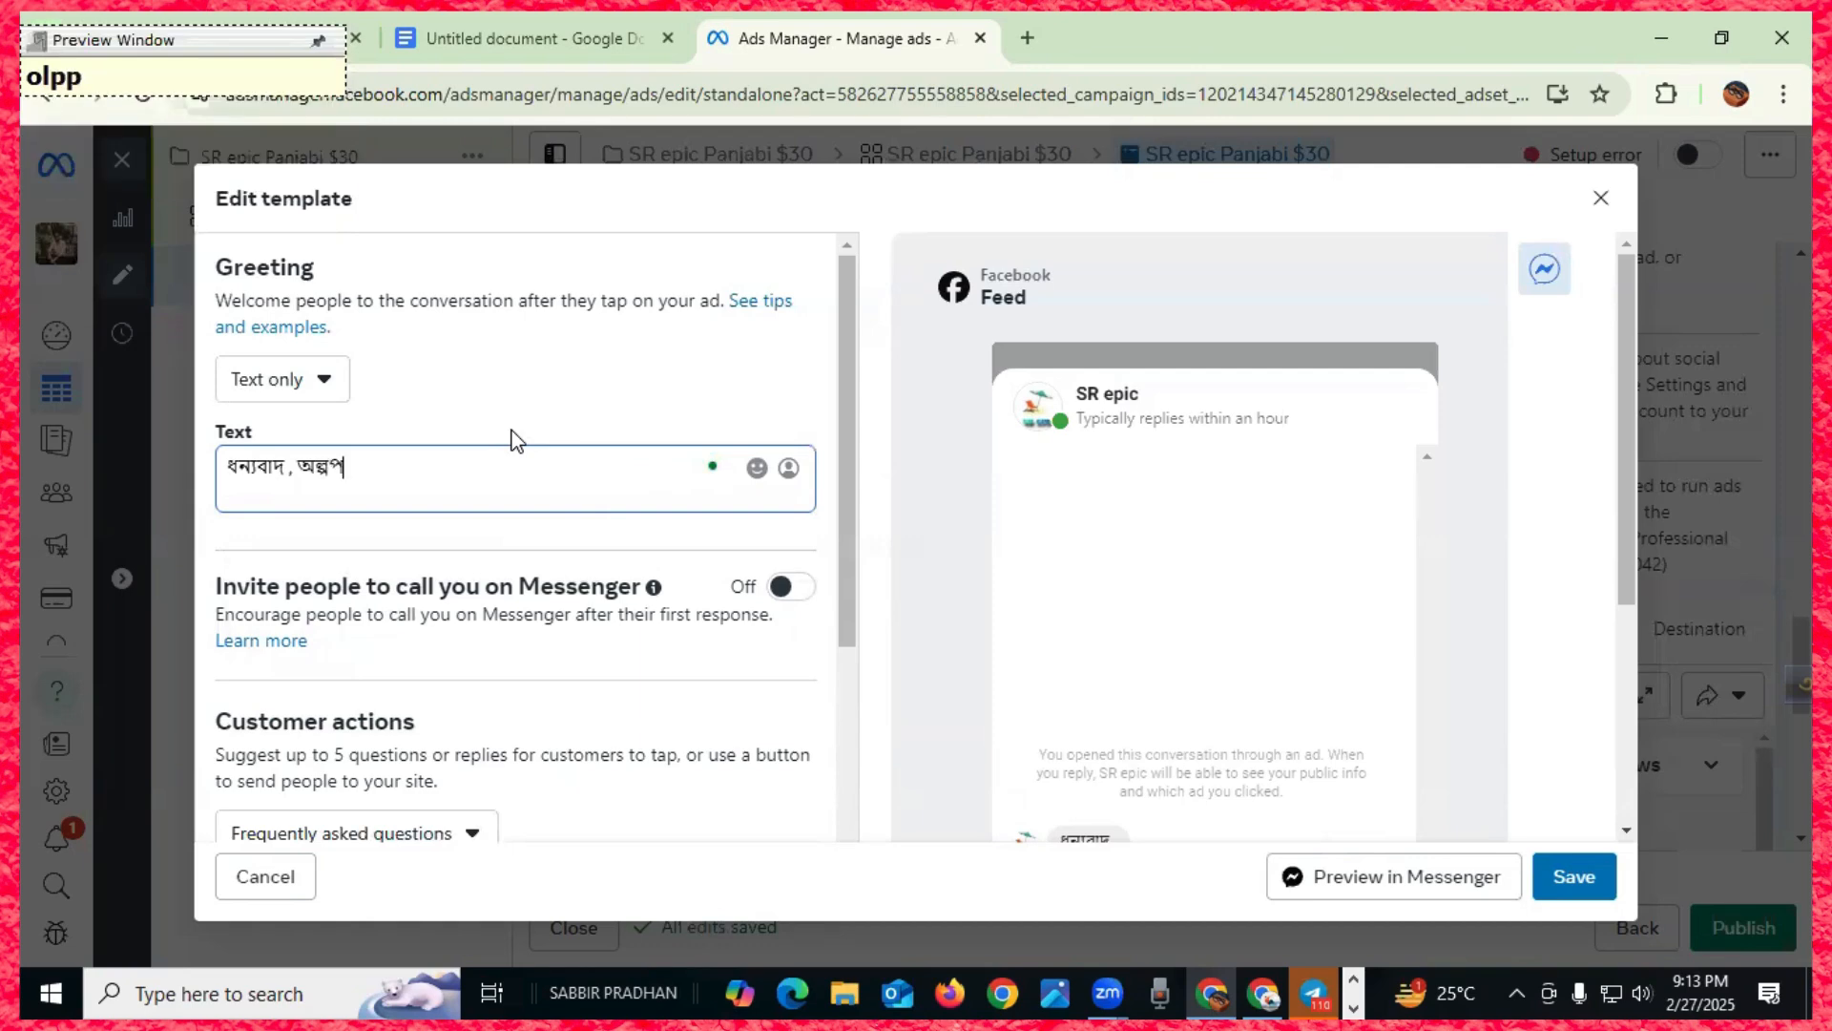
key("BackSpace")
key("BackSpace")
type("ki")
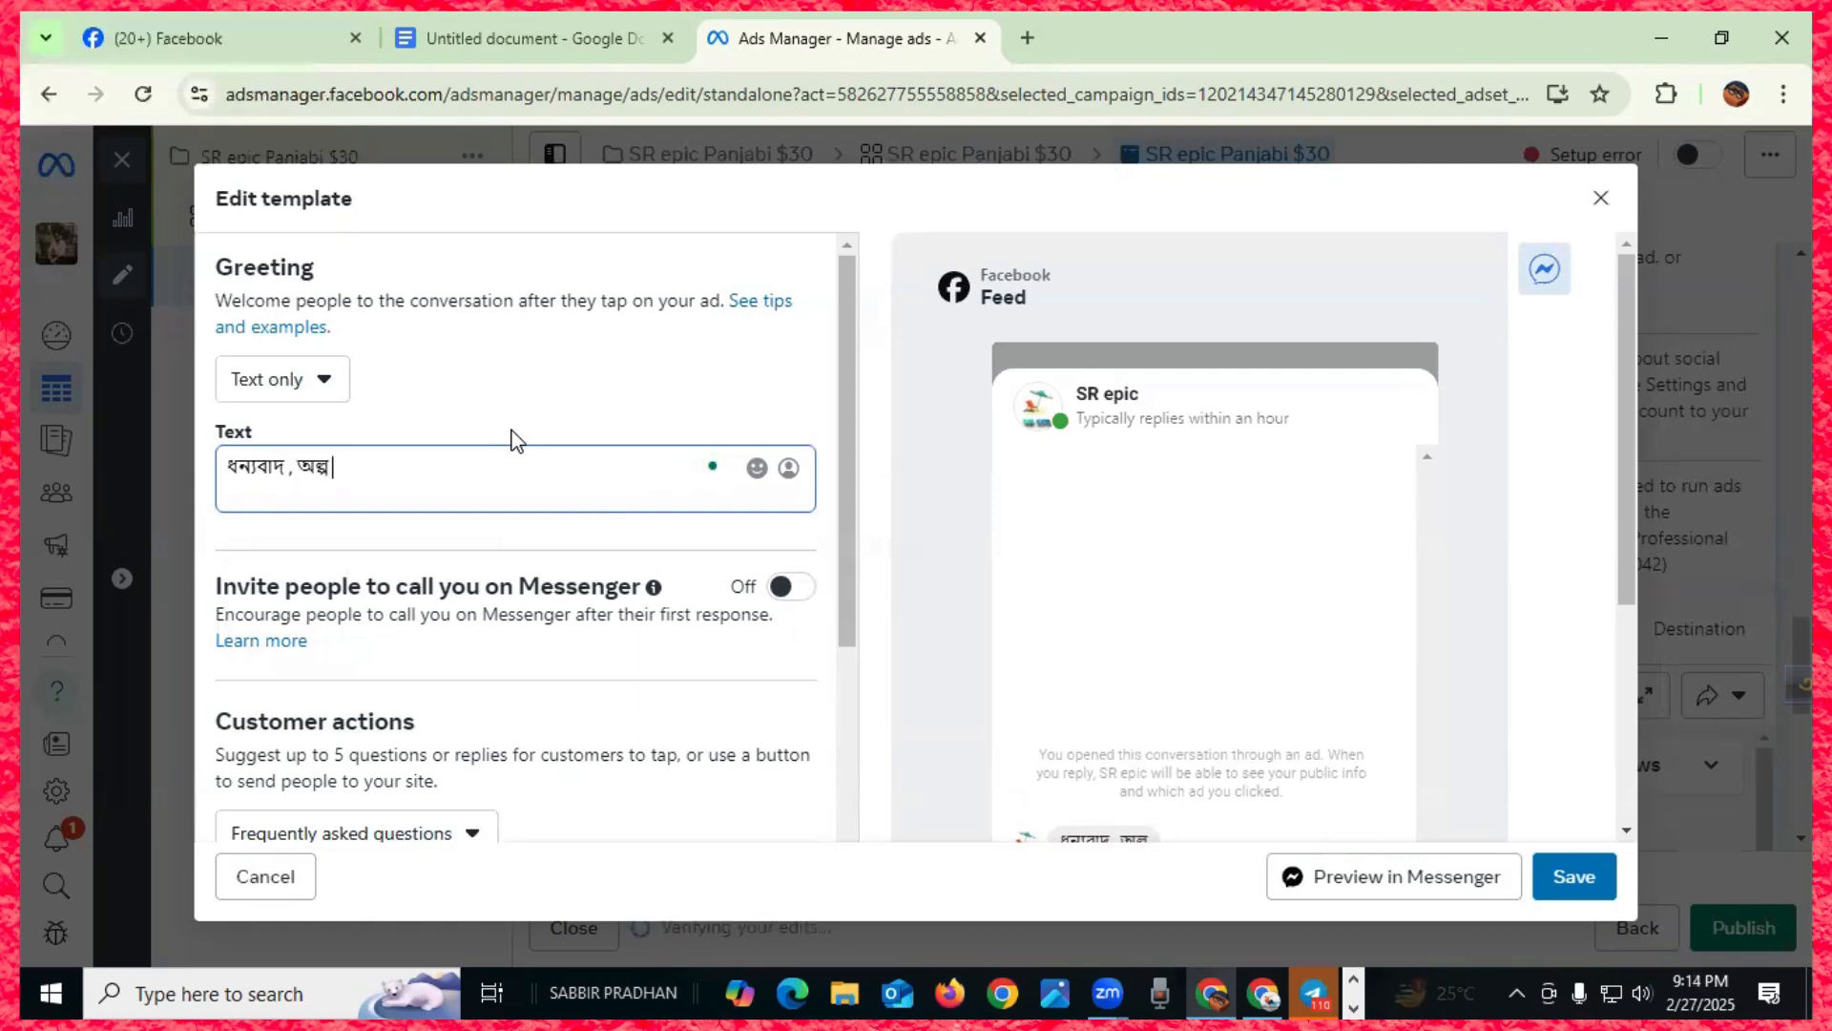
type("chuk")
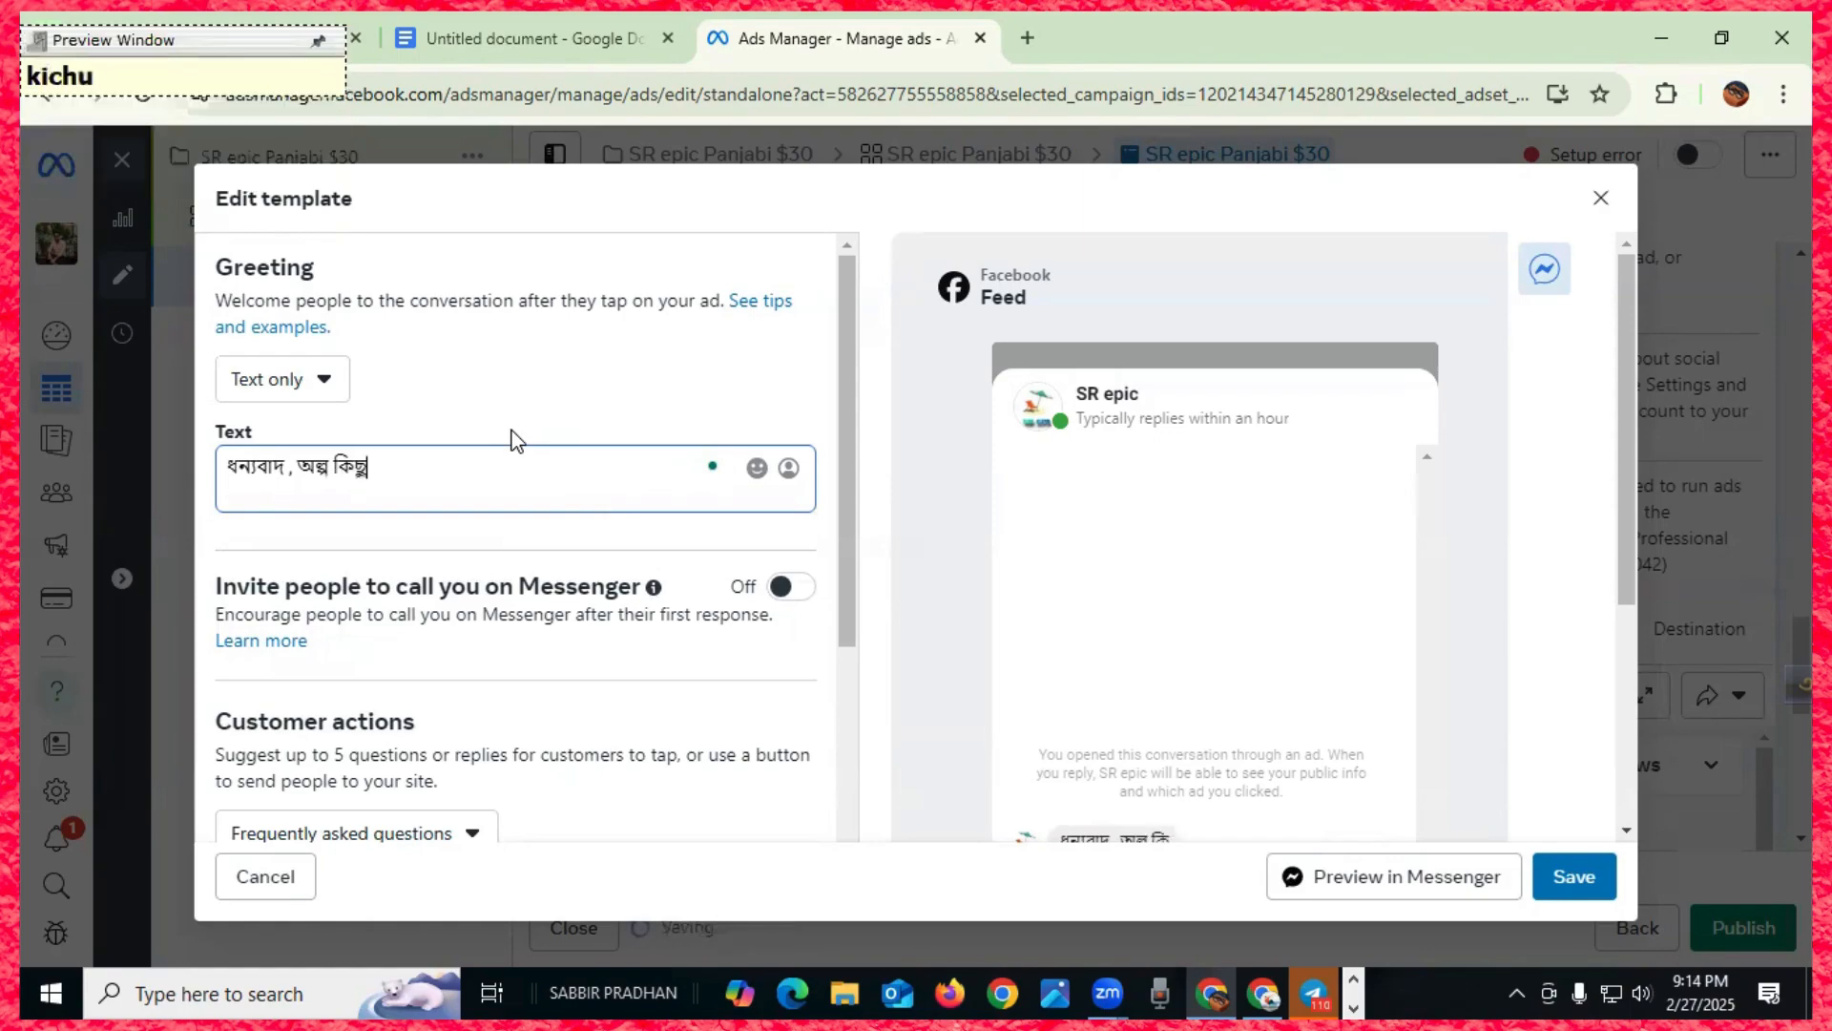
type("honer")
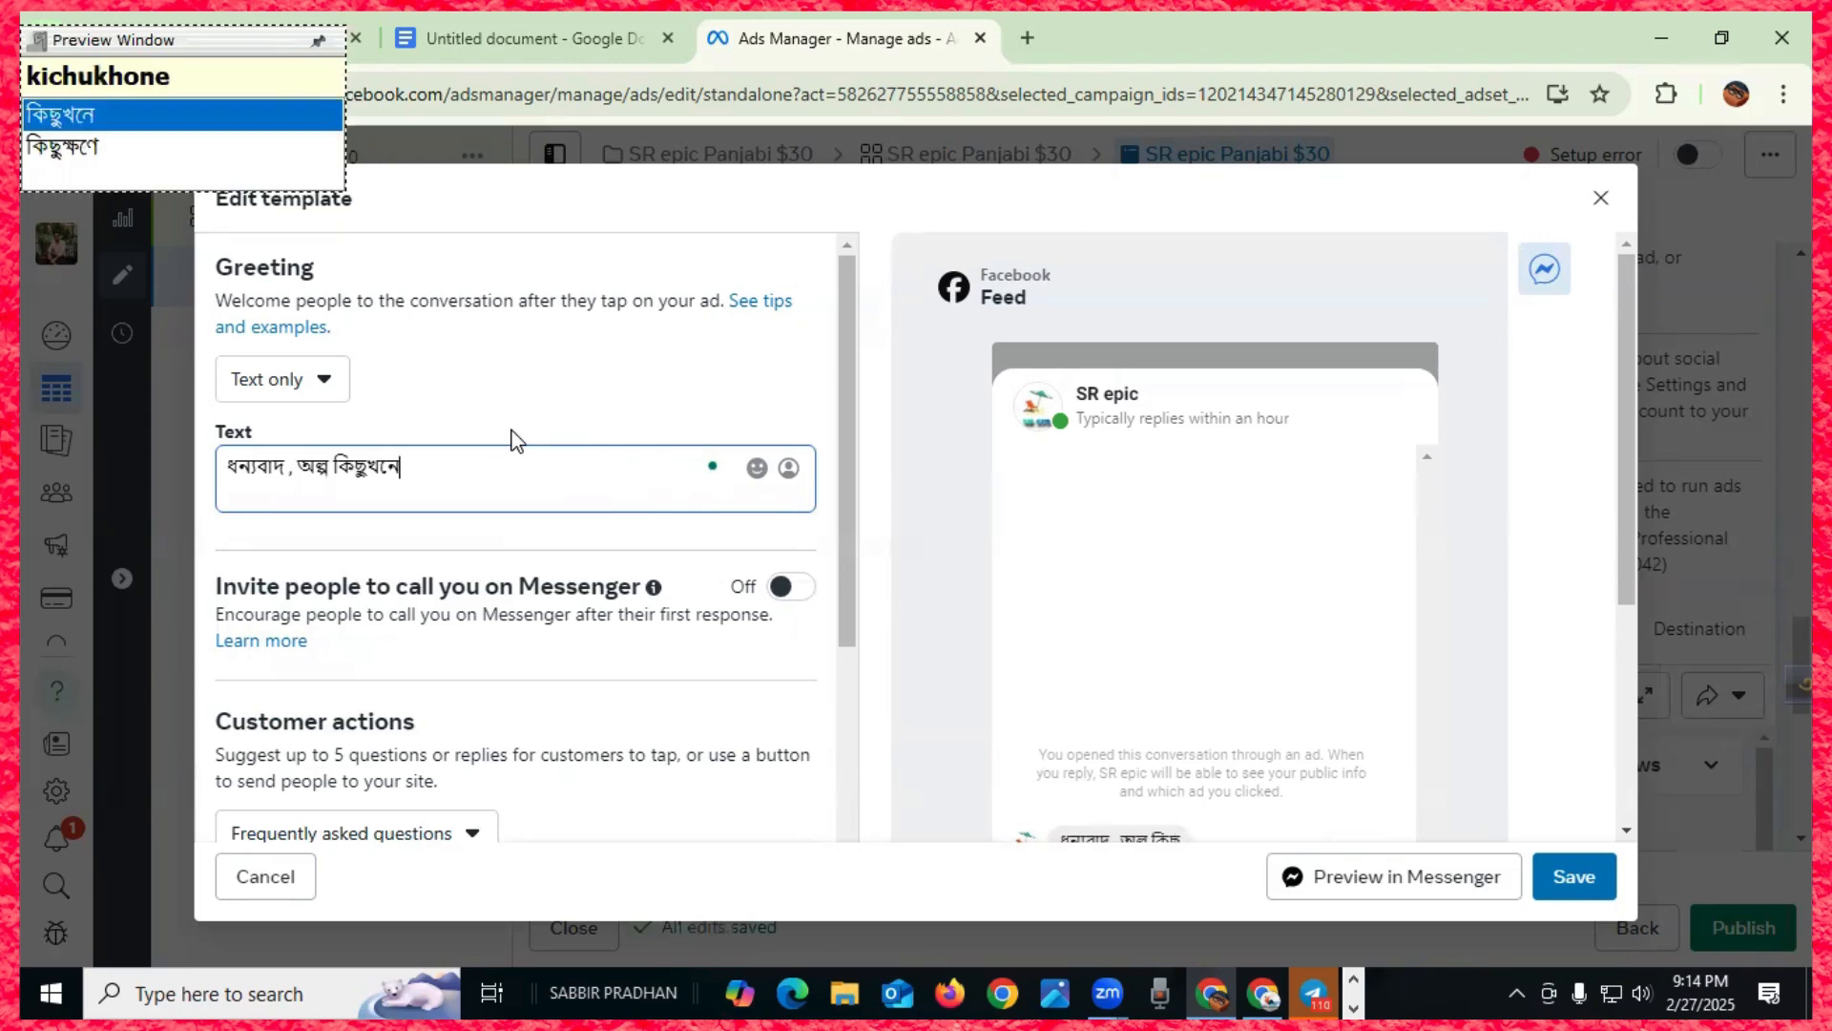
key("Down")
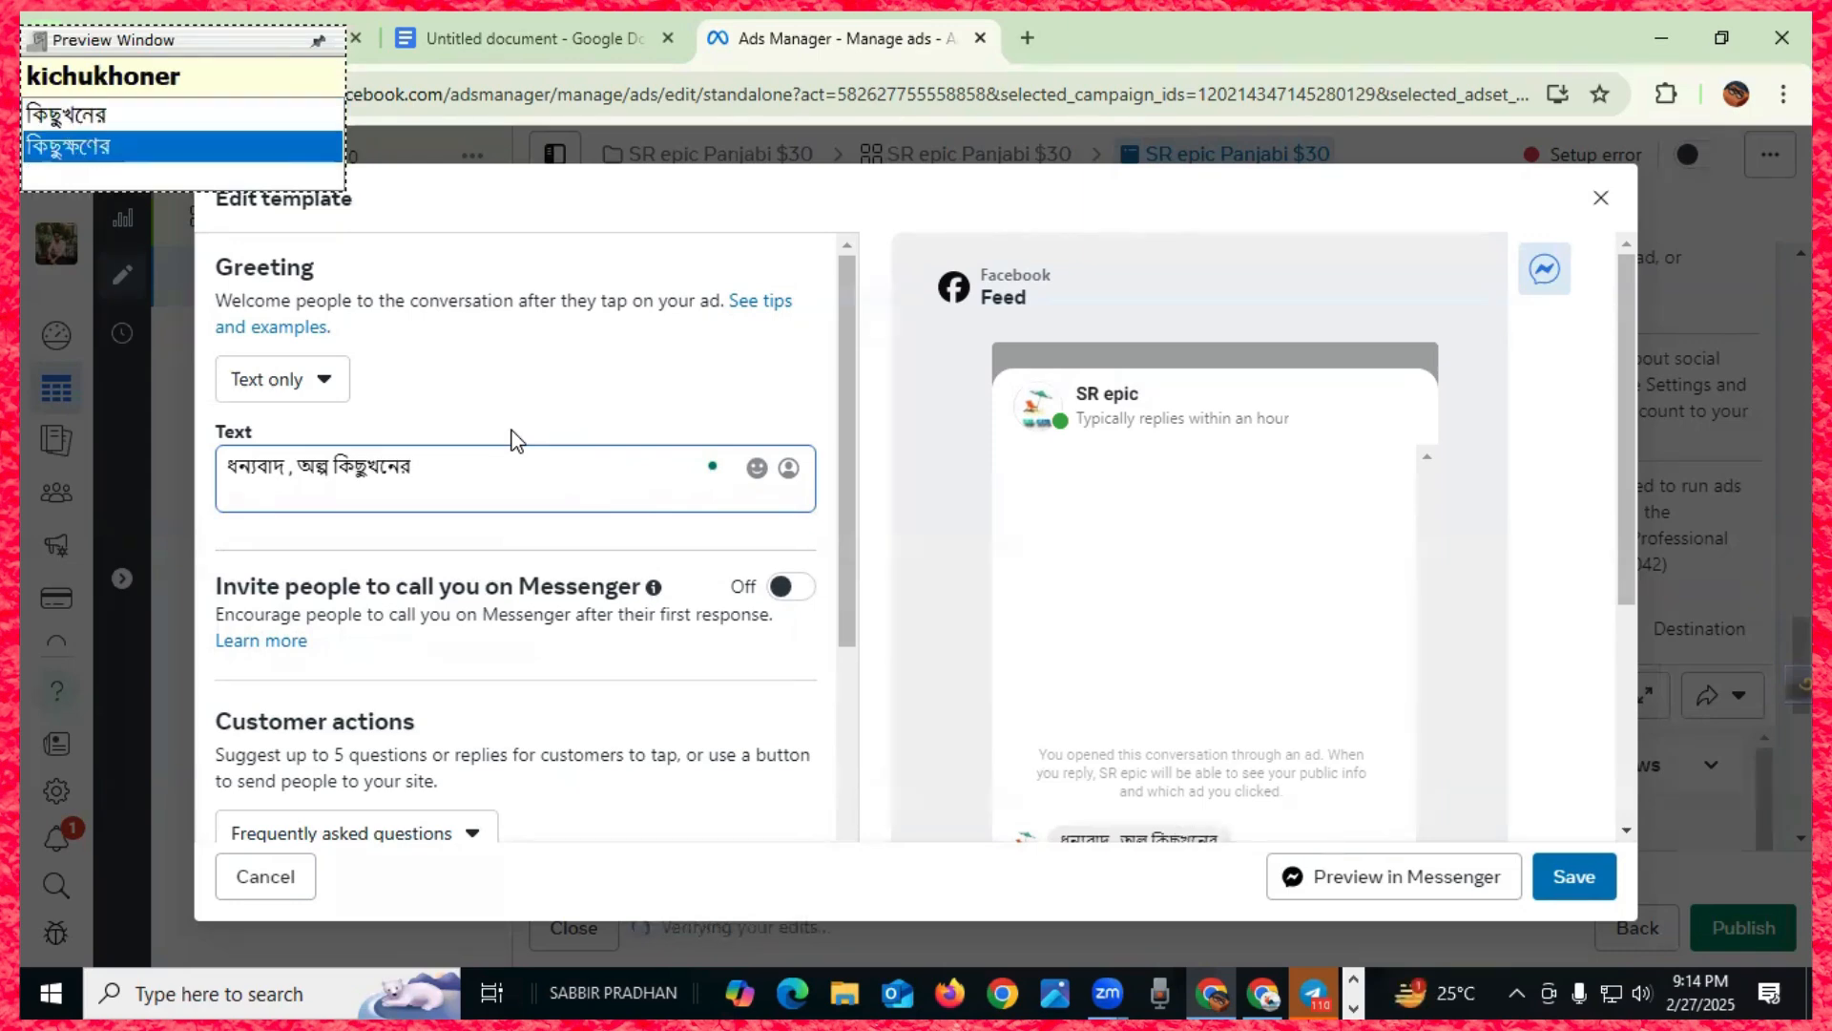
key("Return")
type("amader")
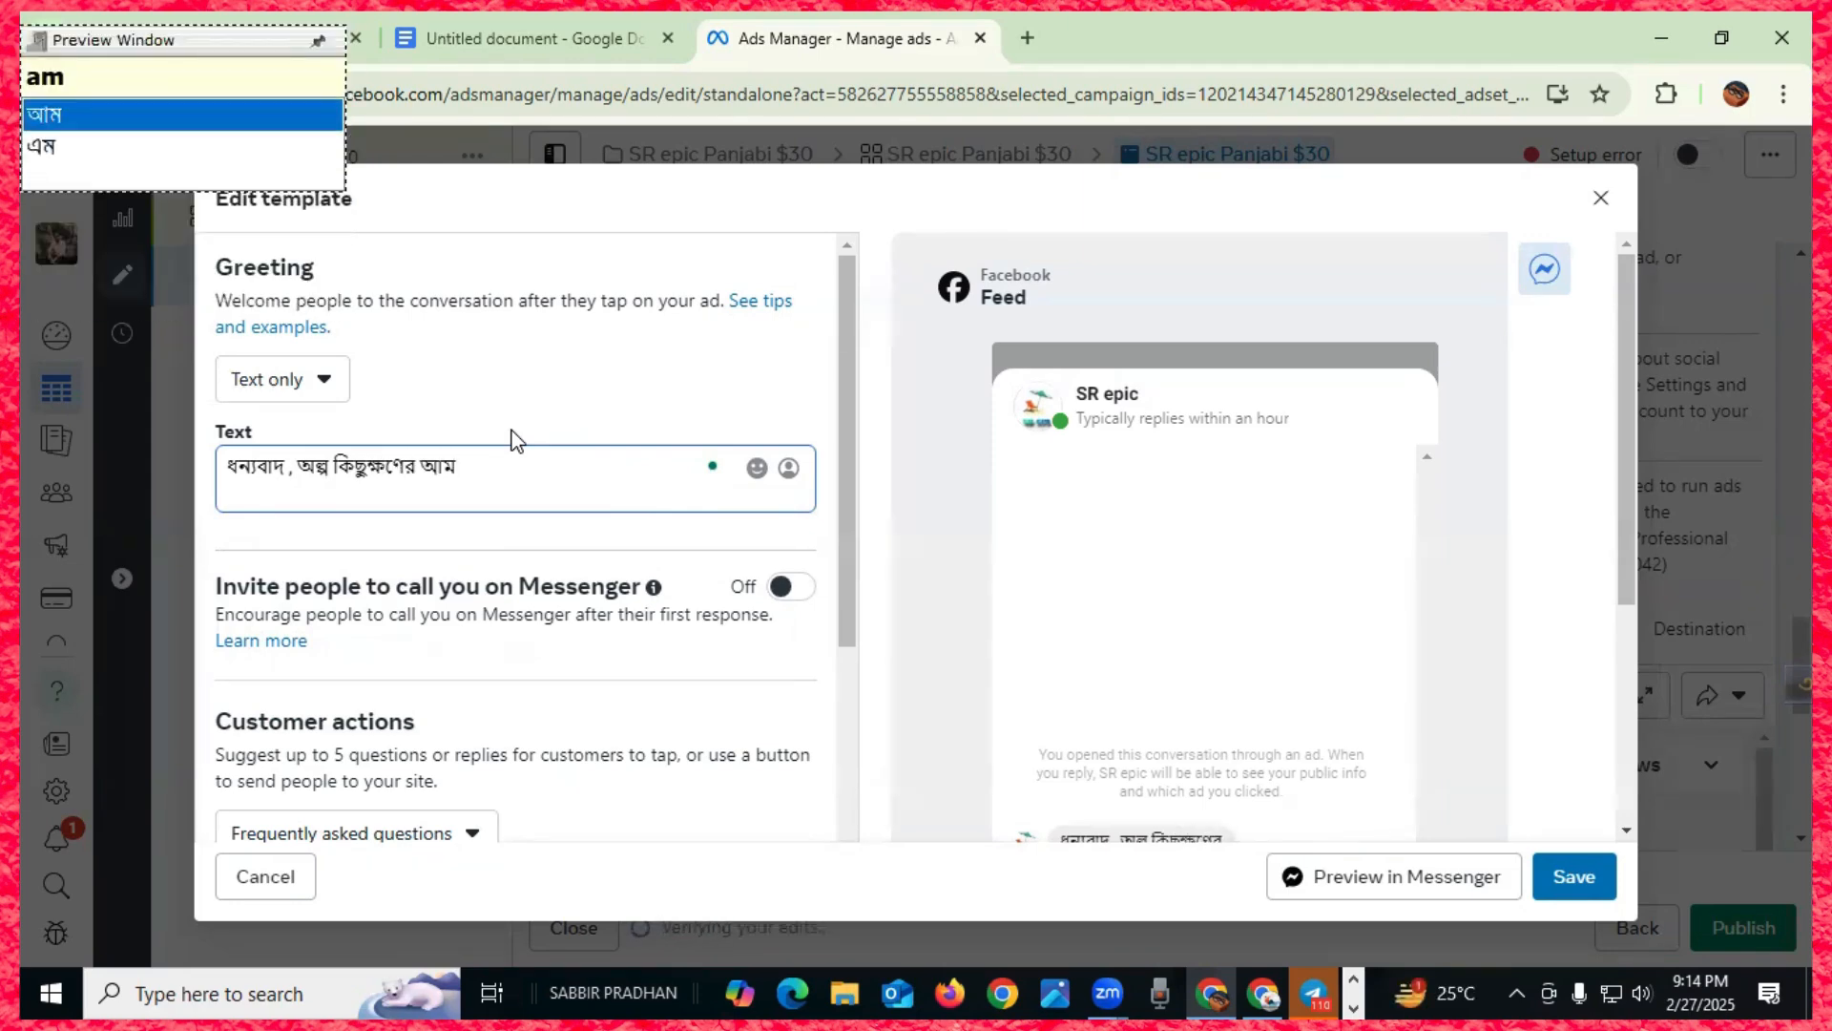
key("Return")
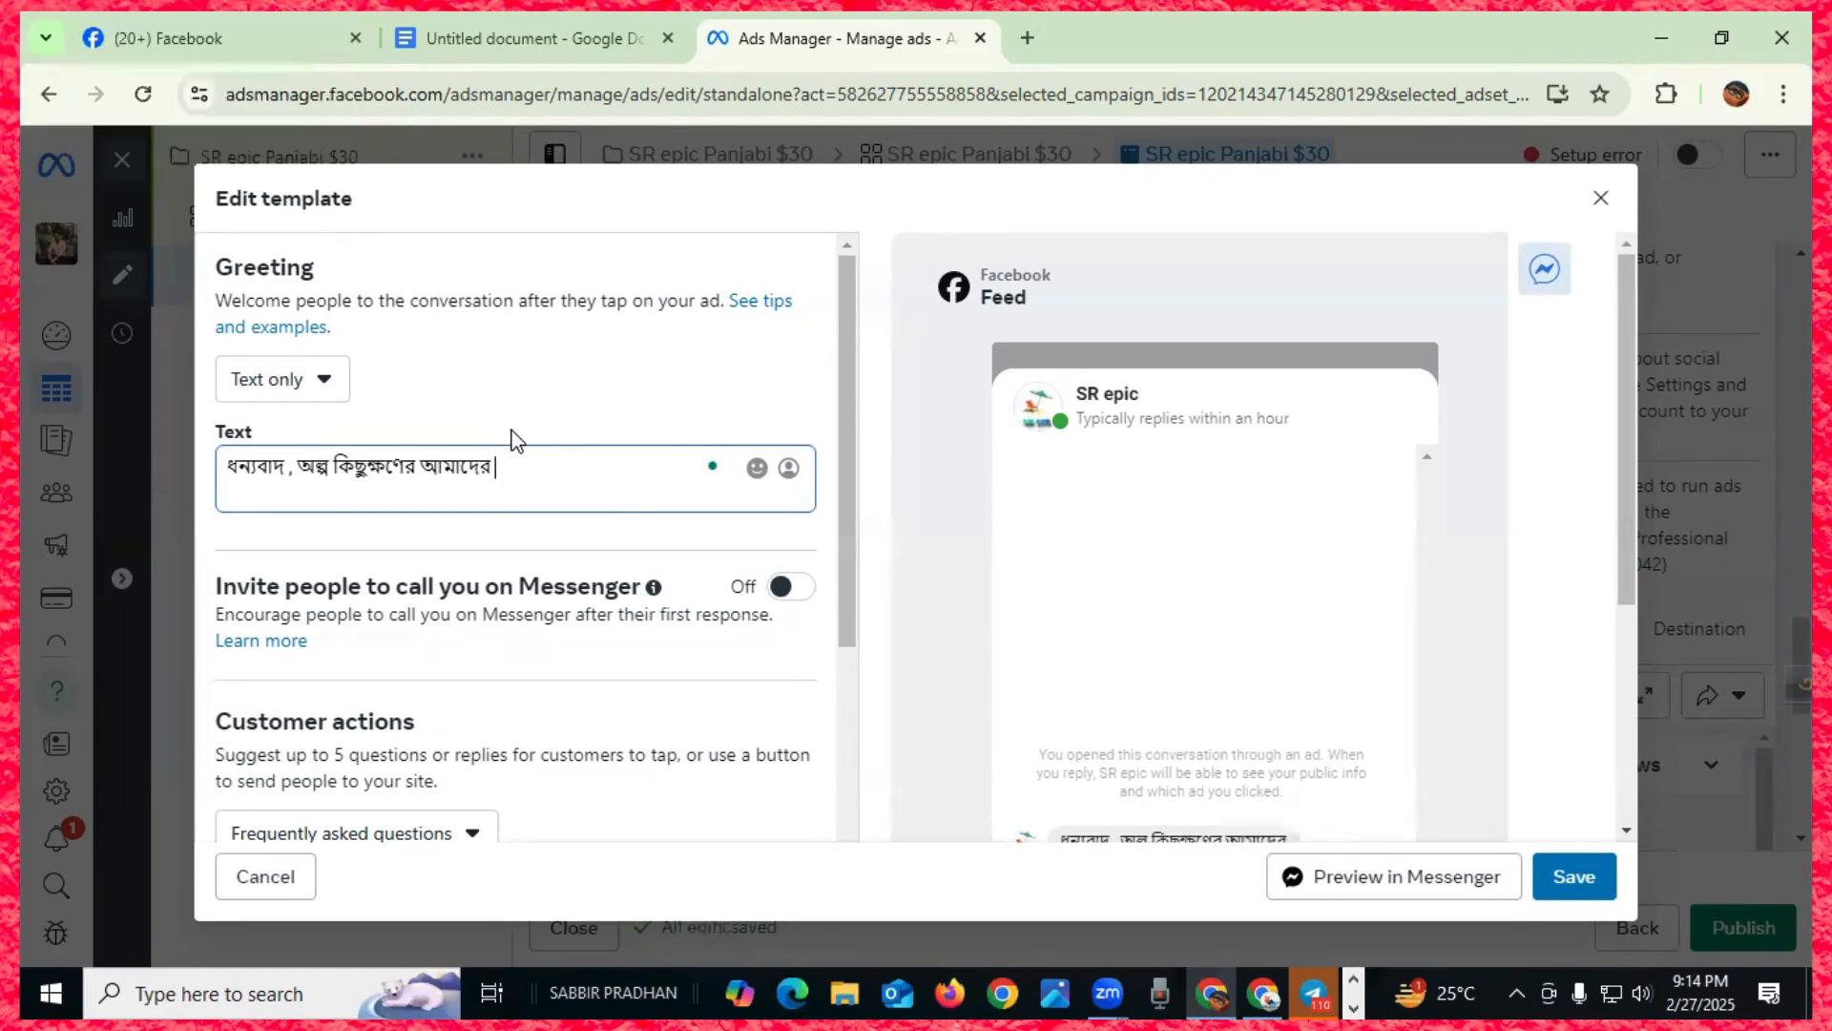
- Continue with 'প্রতিনিধি আপনাদের সাথে যোগাযোগ করবে।', correcting the misspelled যোগাযোগ
type("proti")
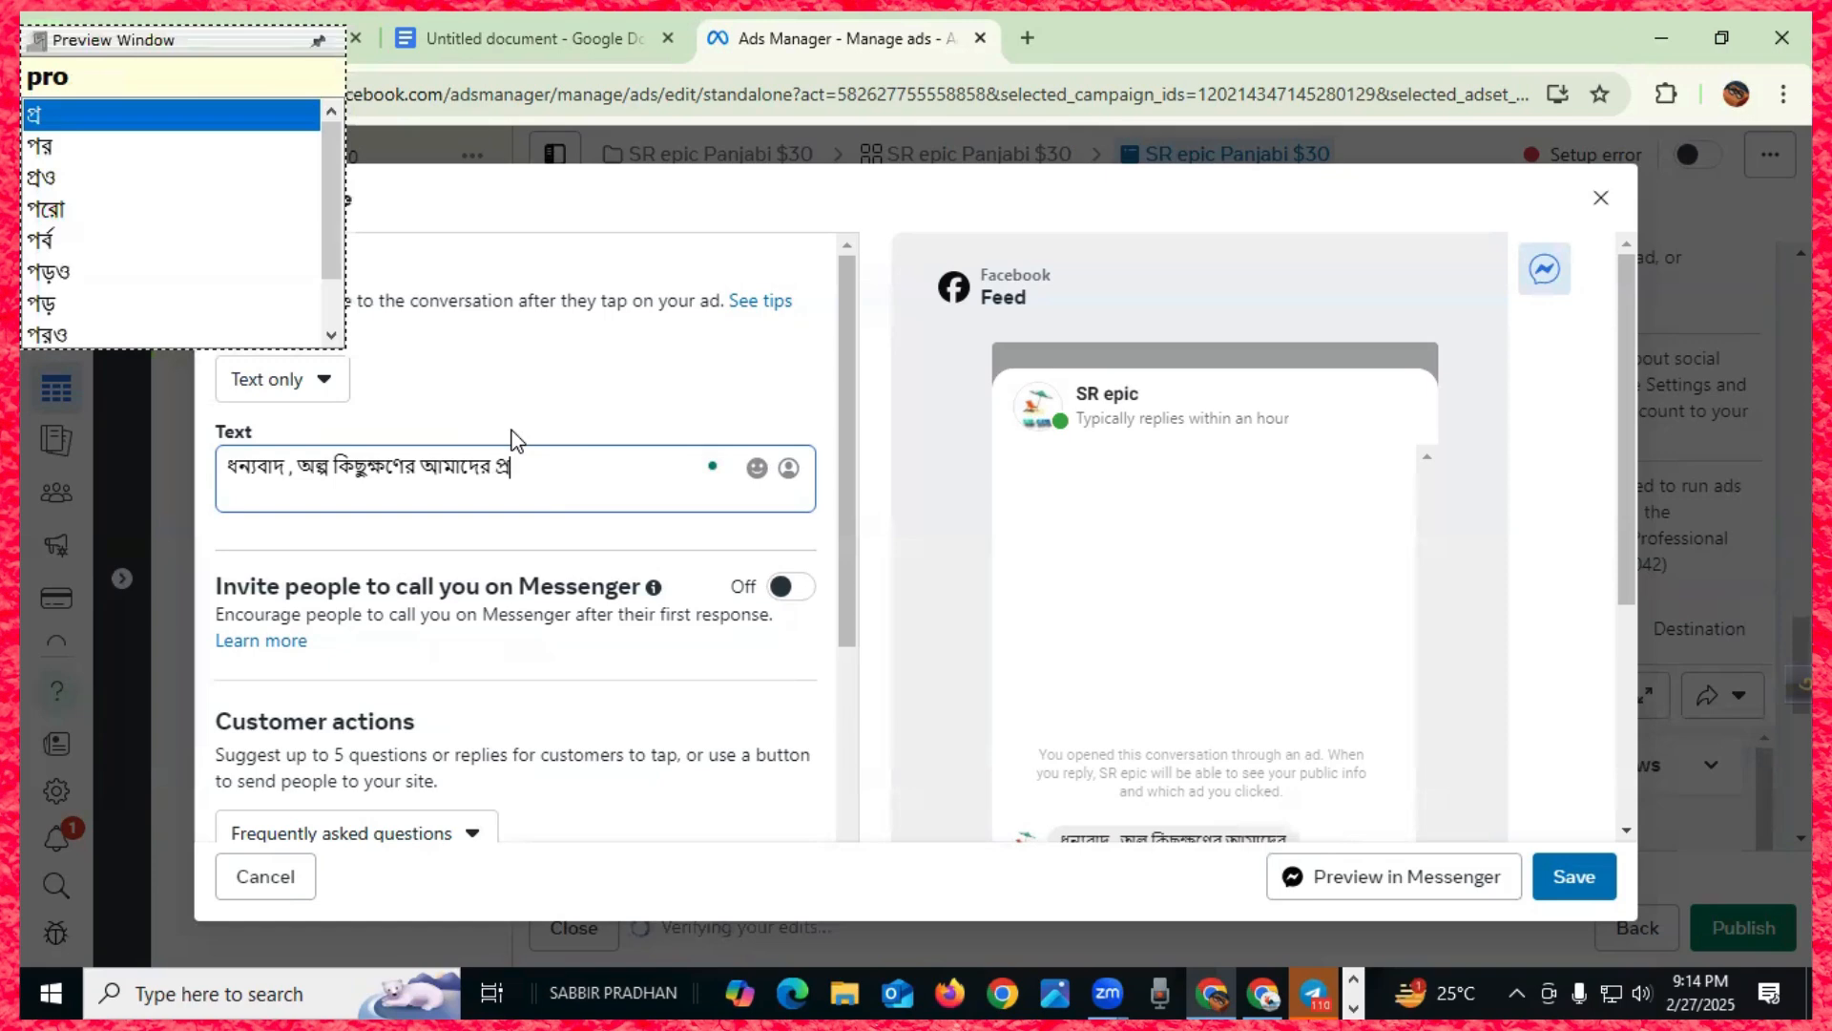
type("nidhi")
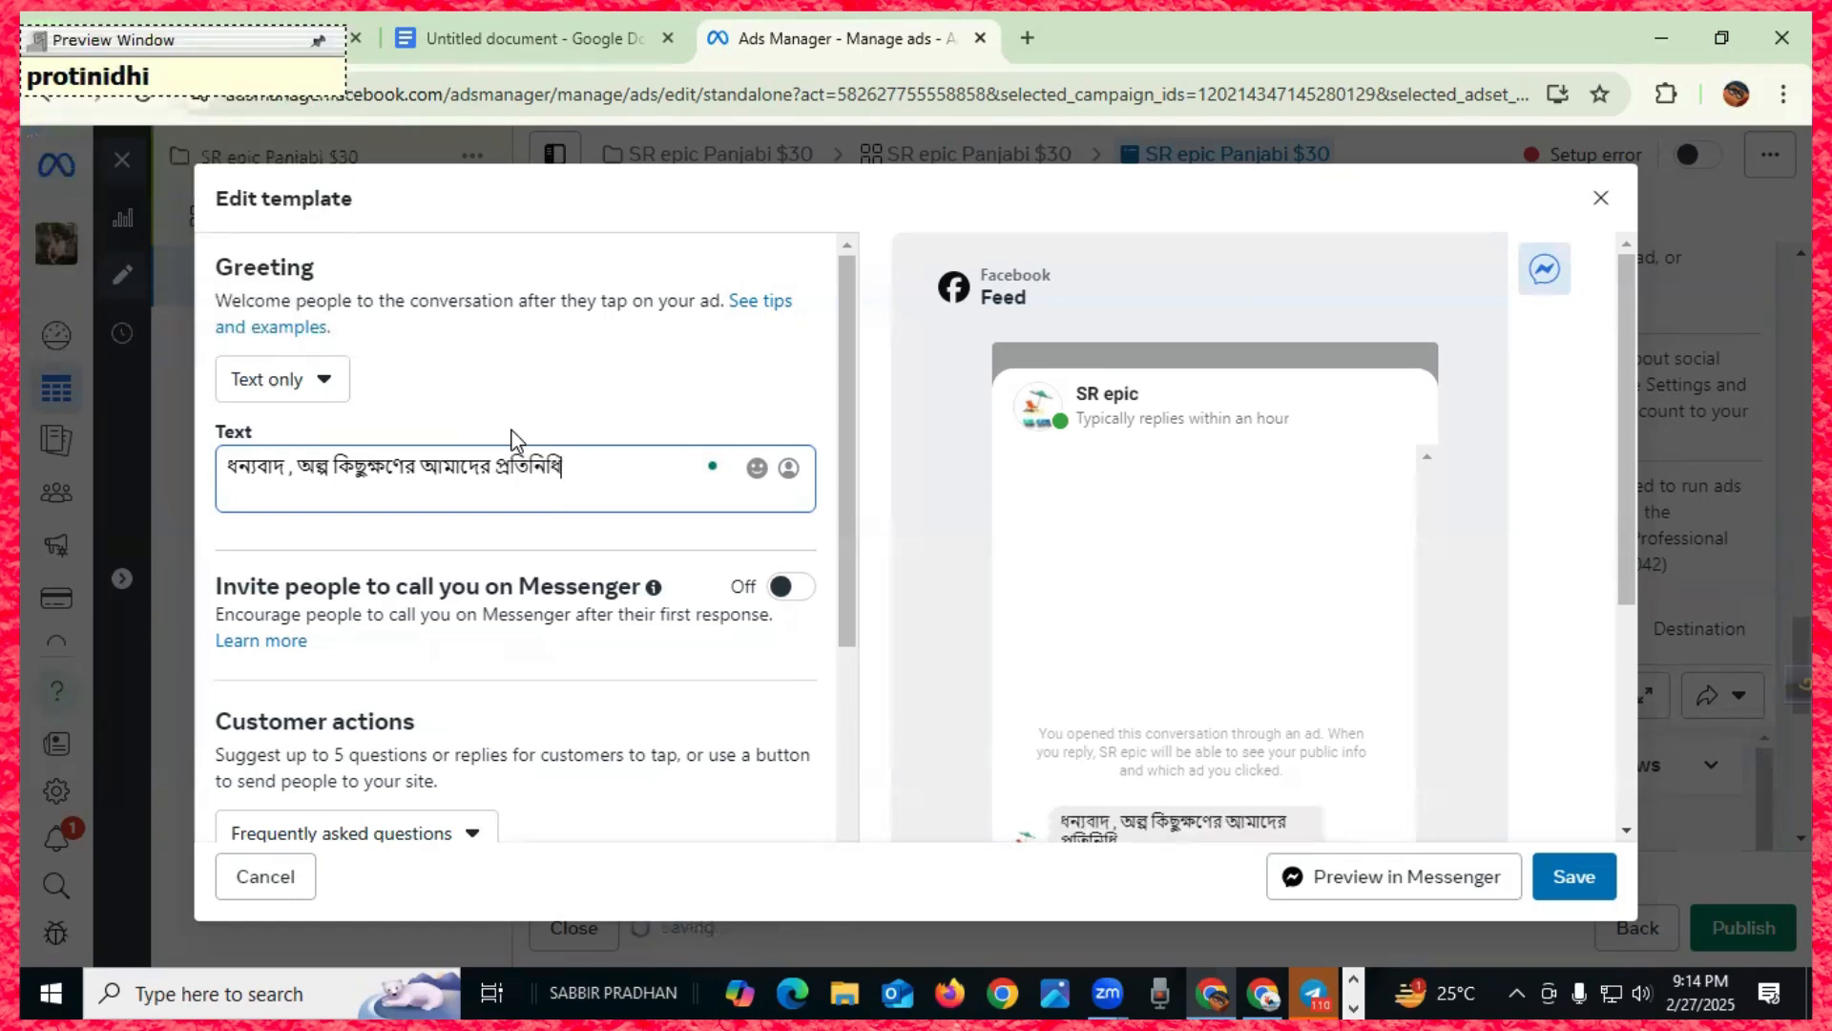
type(" apnader s")
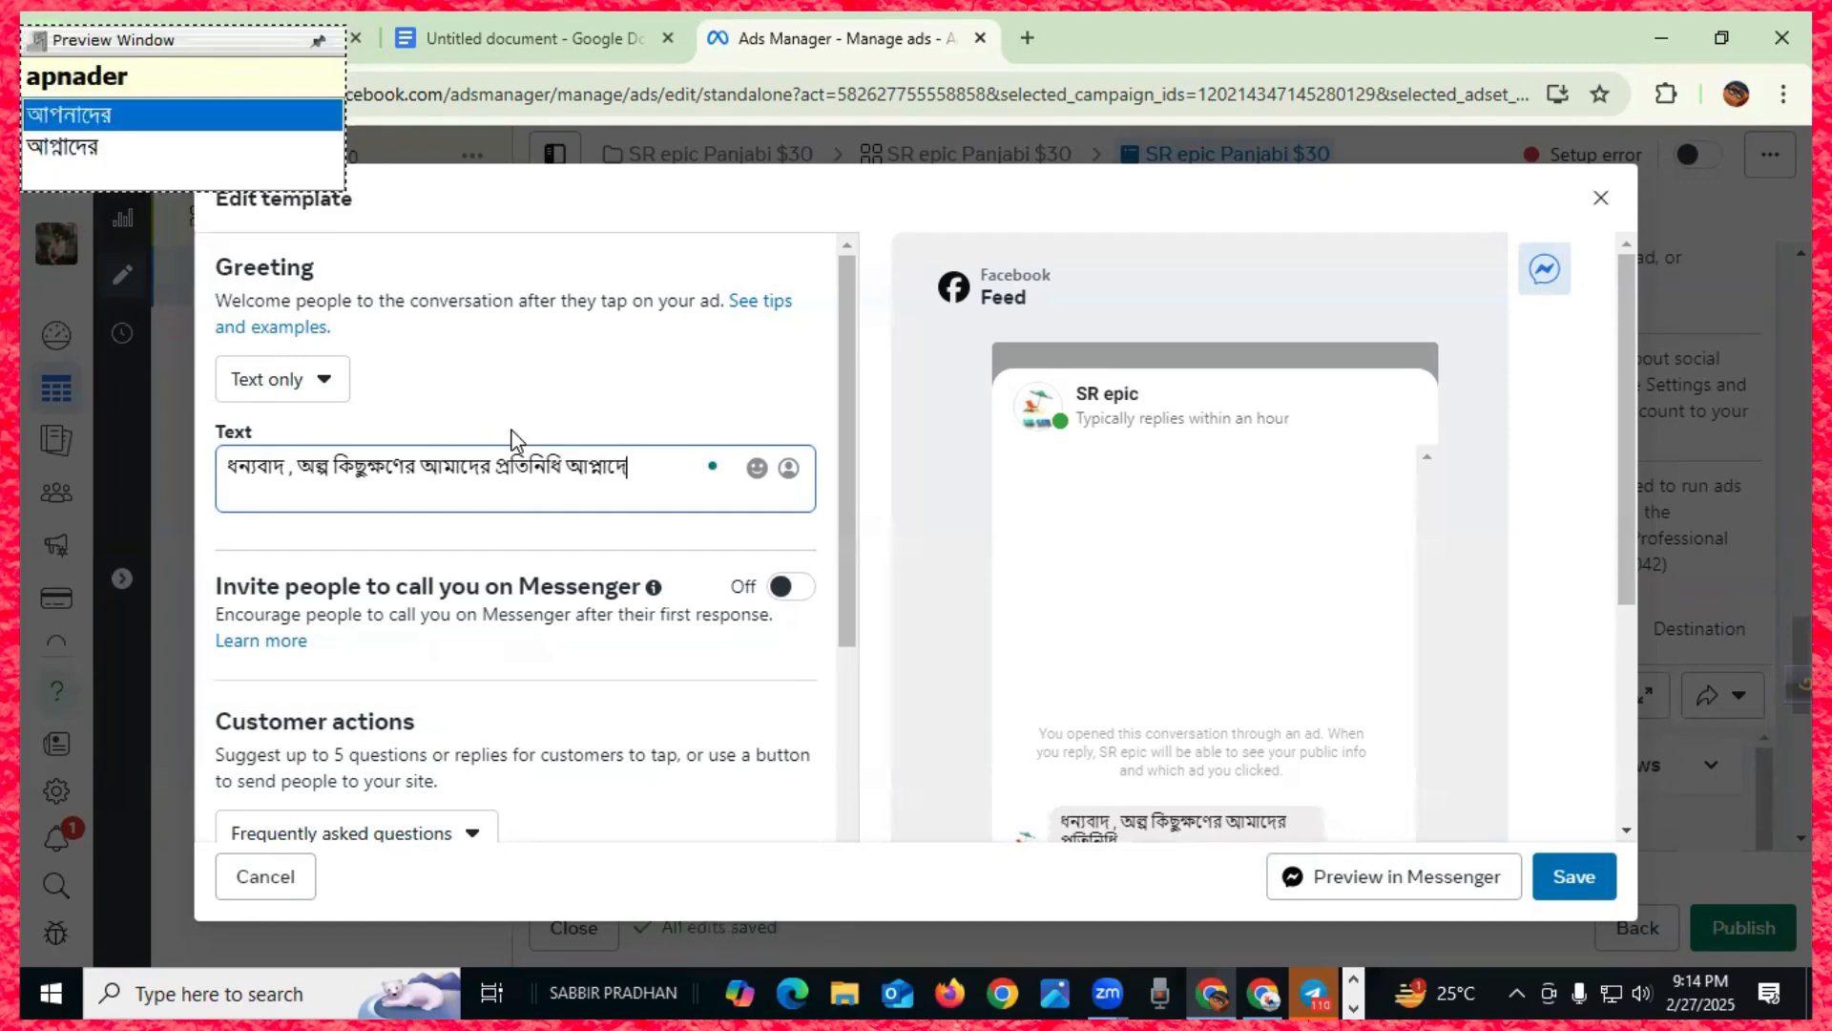
type("hathe")
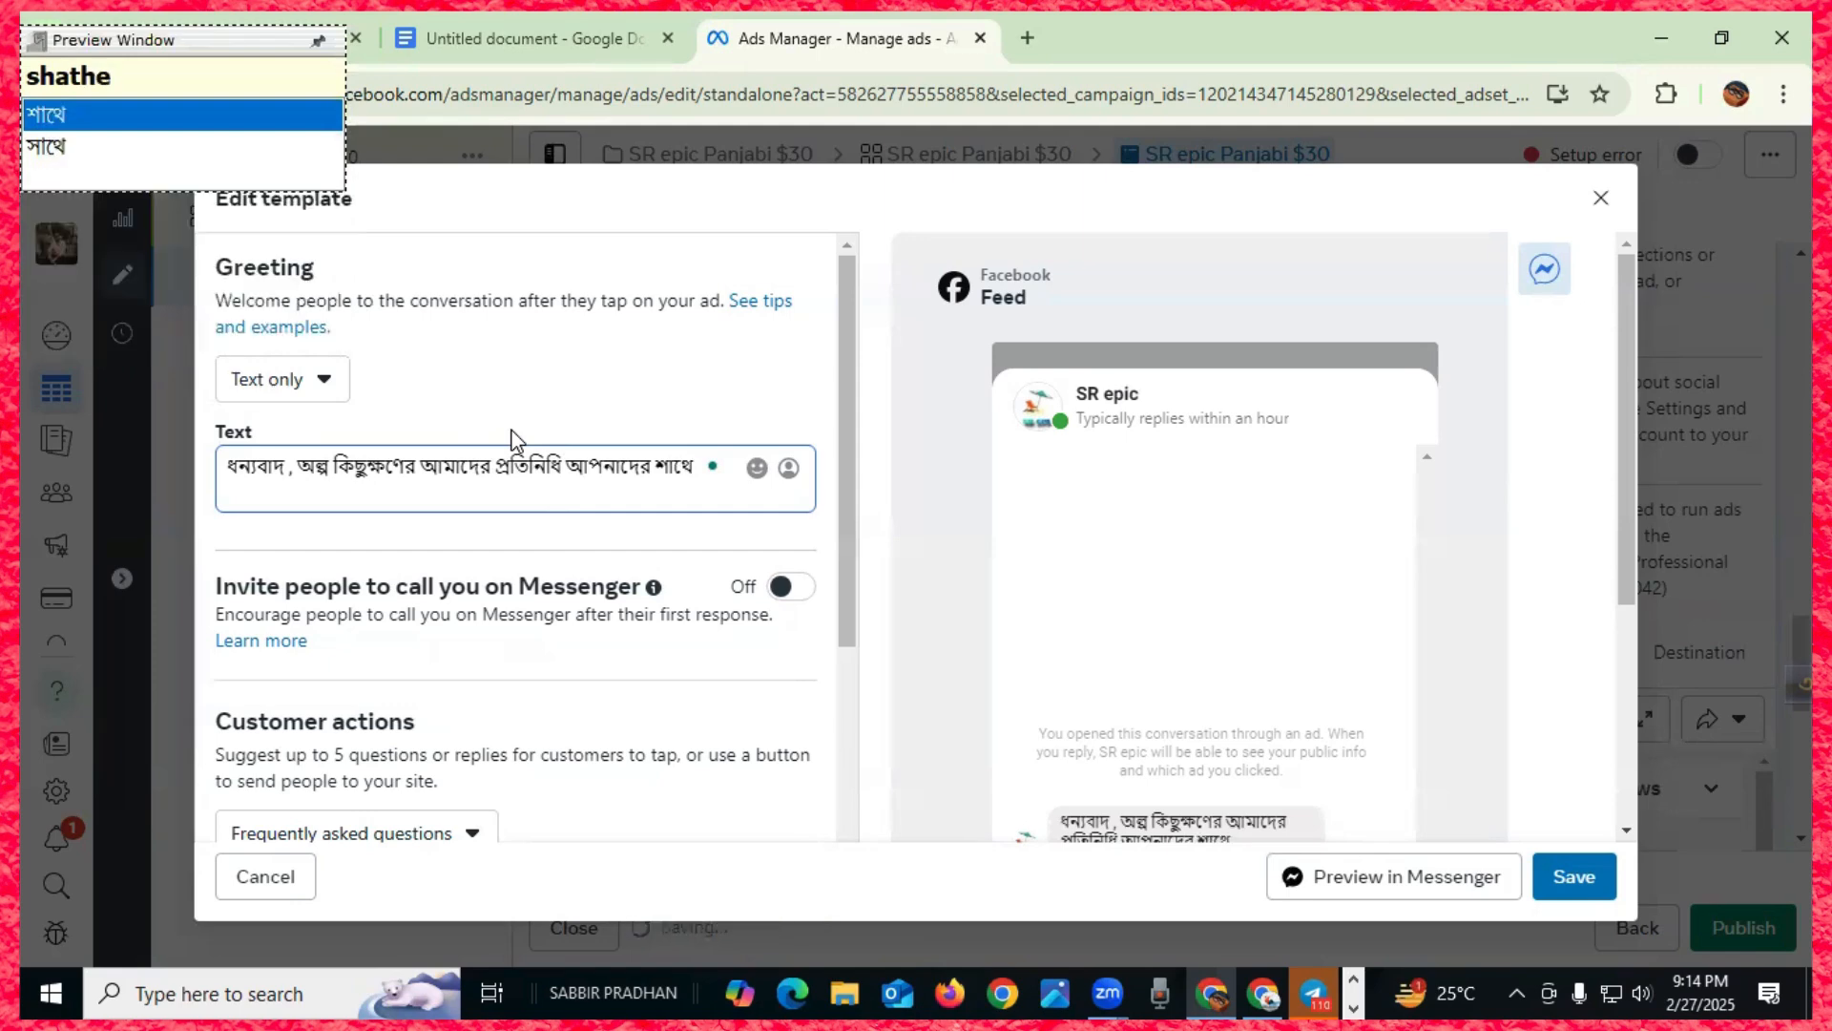
key("Down")
key("Return")
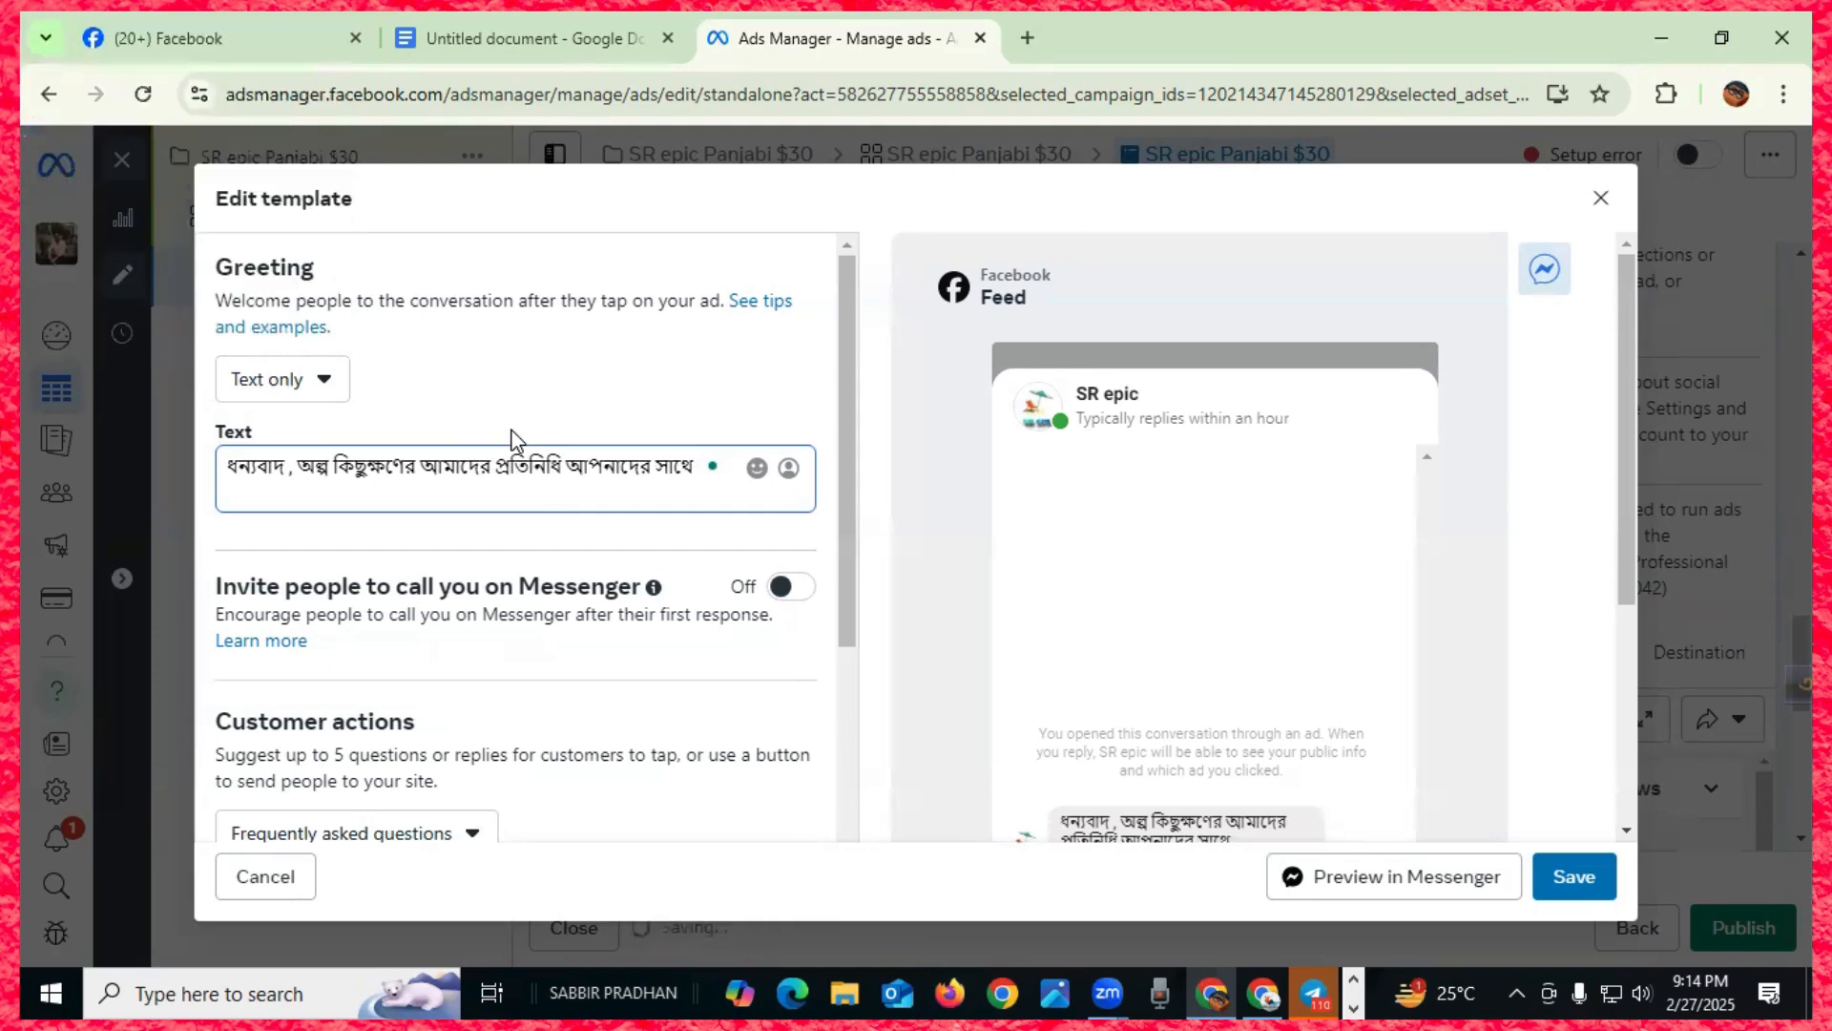
type("jio")
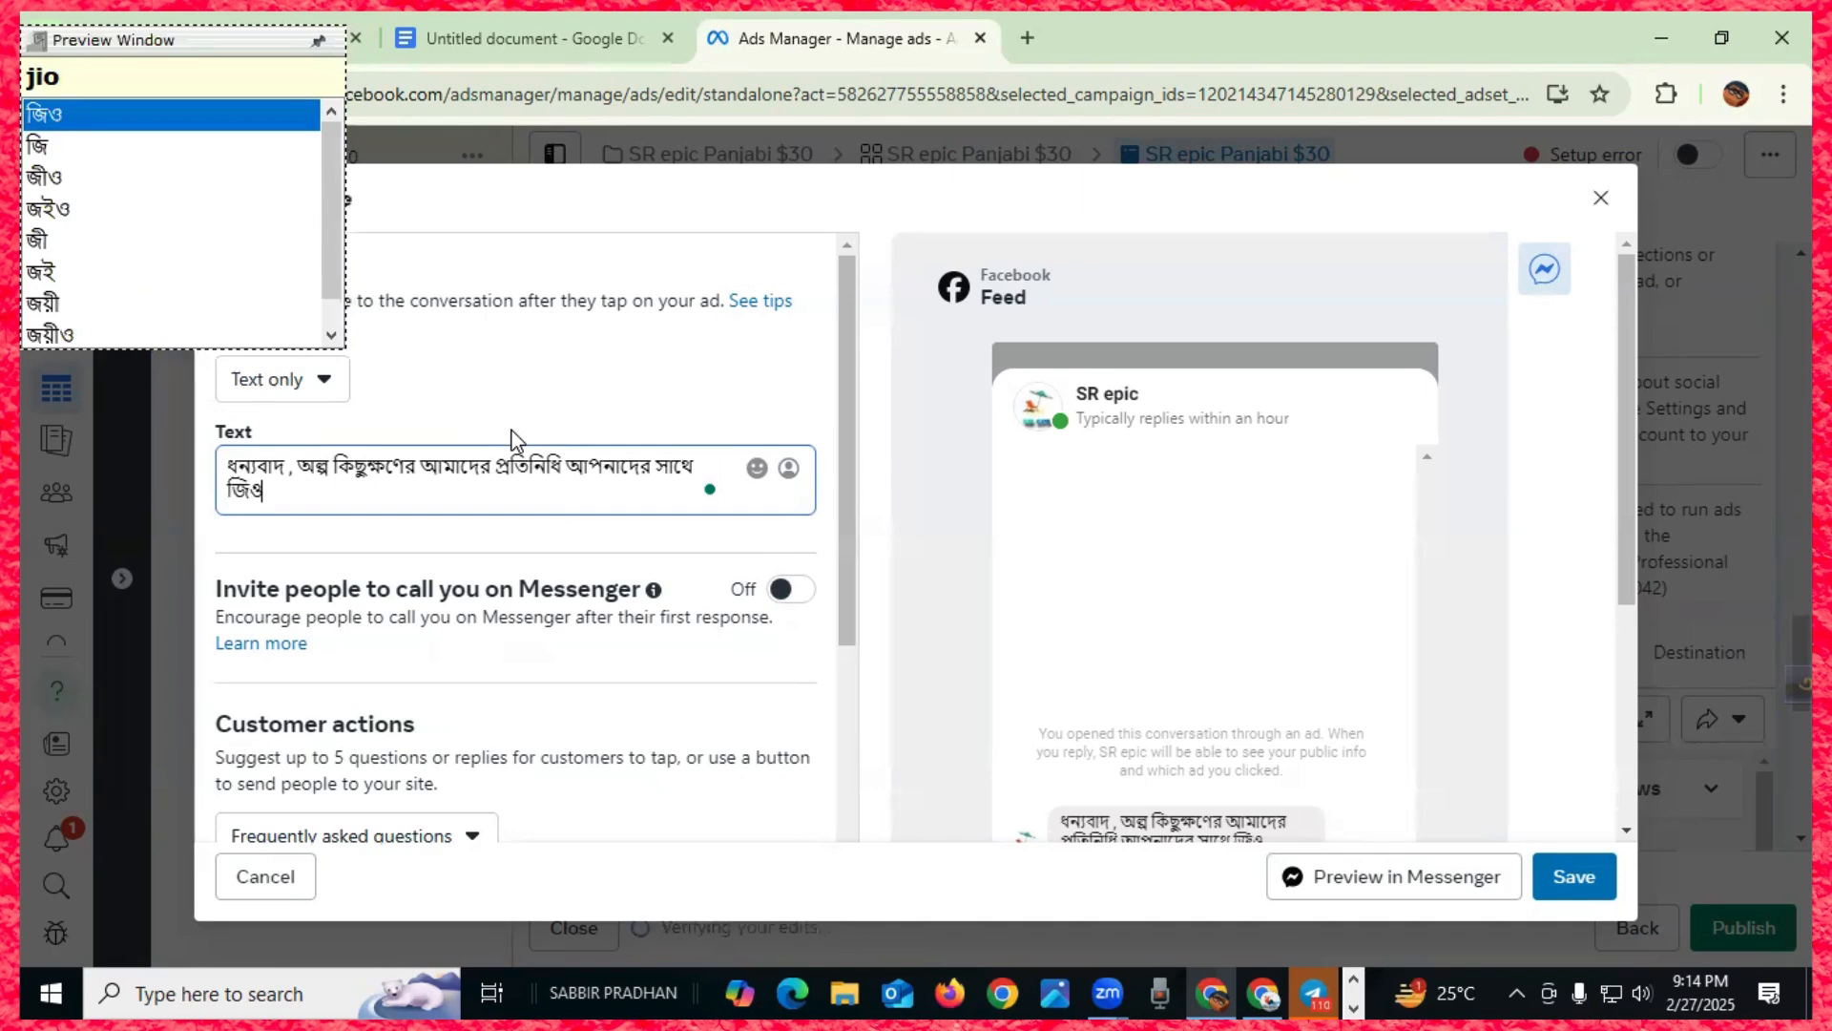
key("BackSpace")
key("BackSpace")
key("BackSpace")
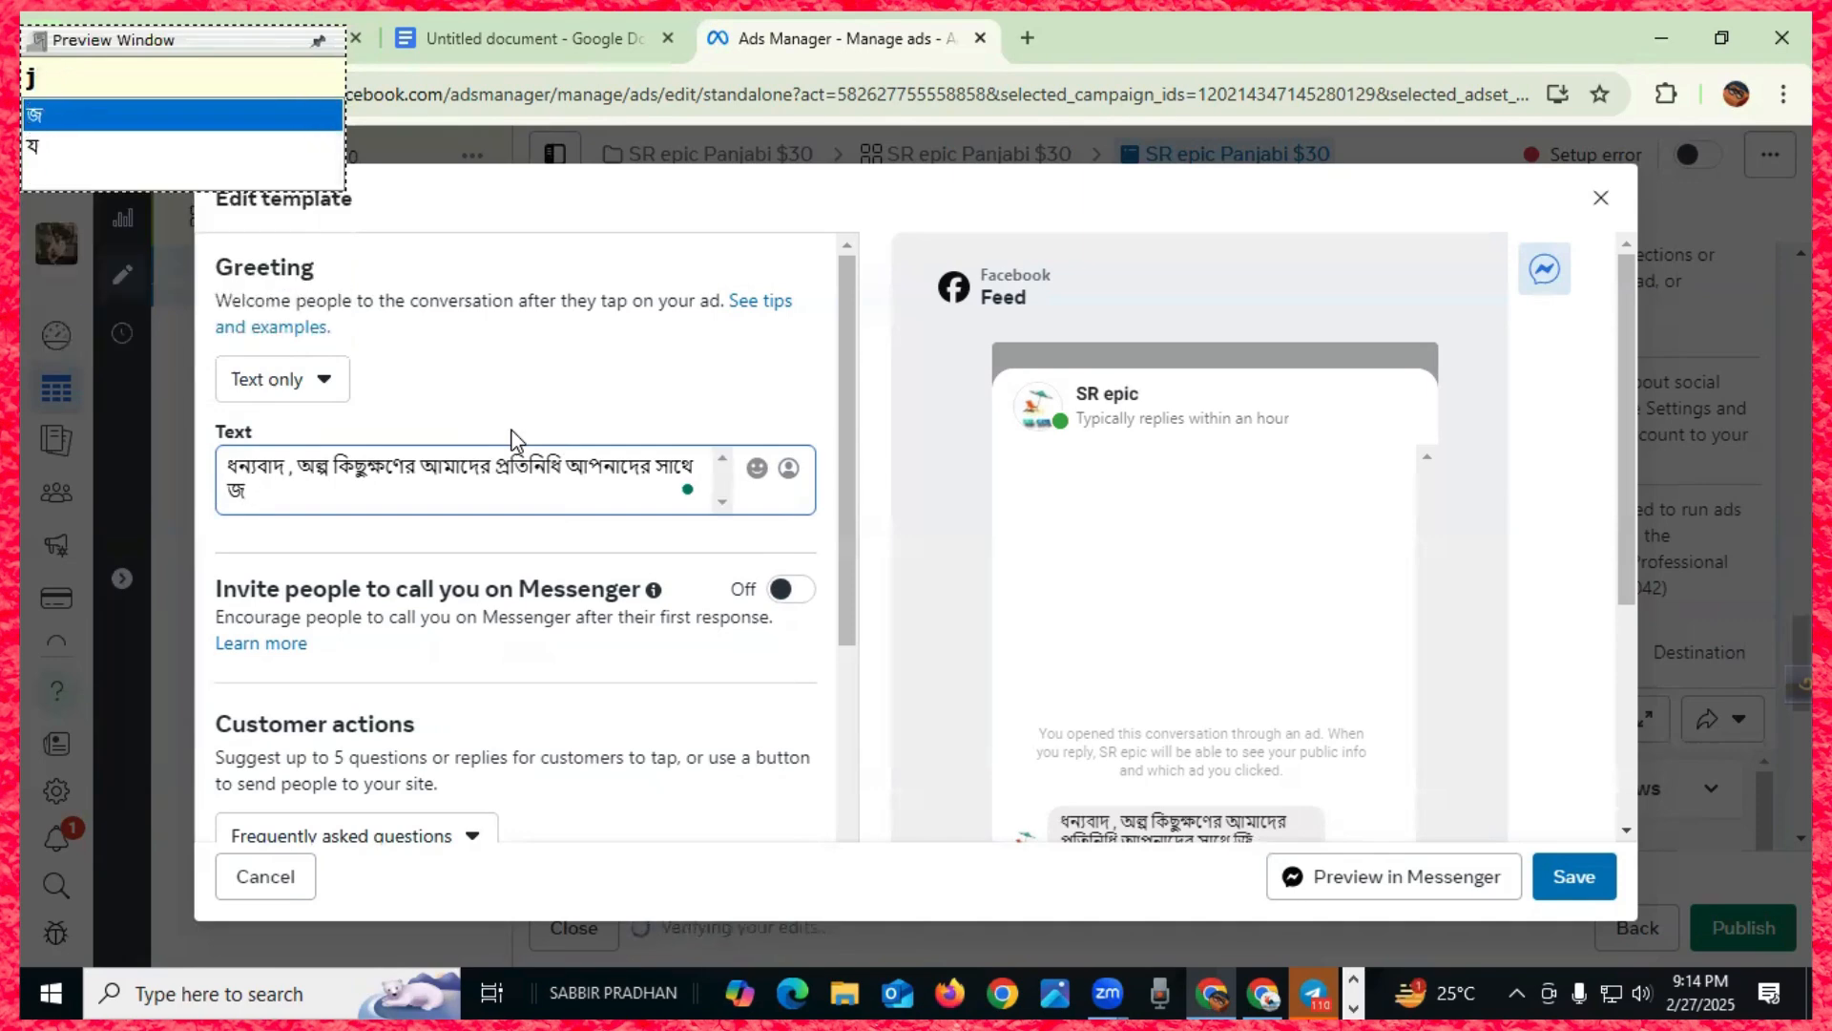
type("jogajo")
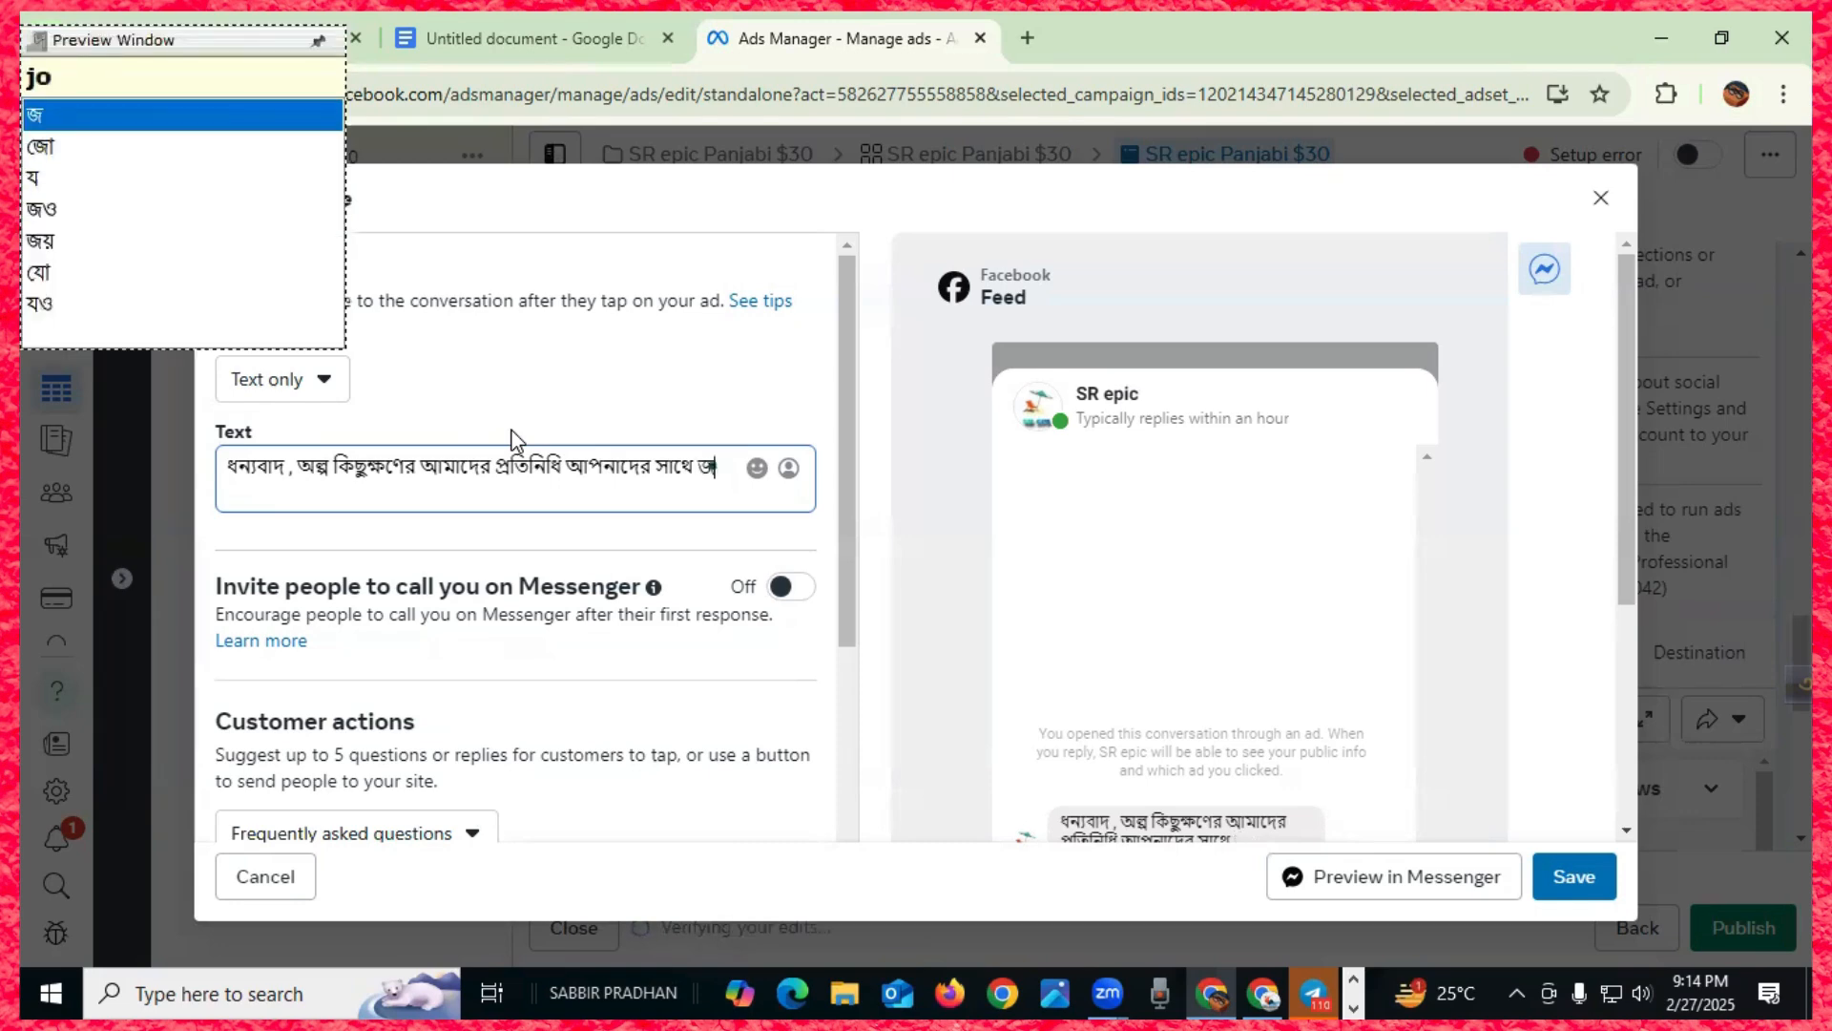
type("g")
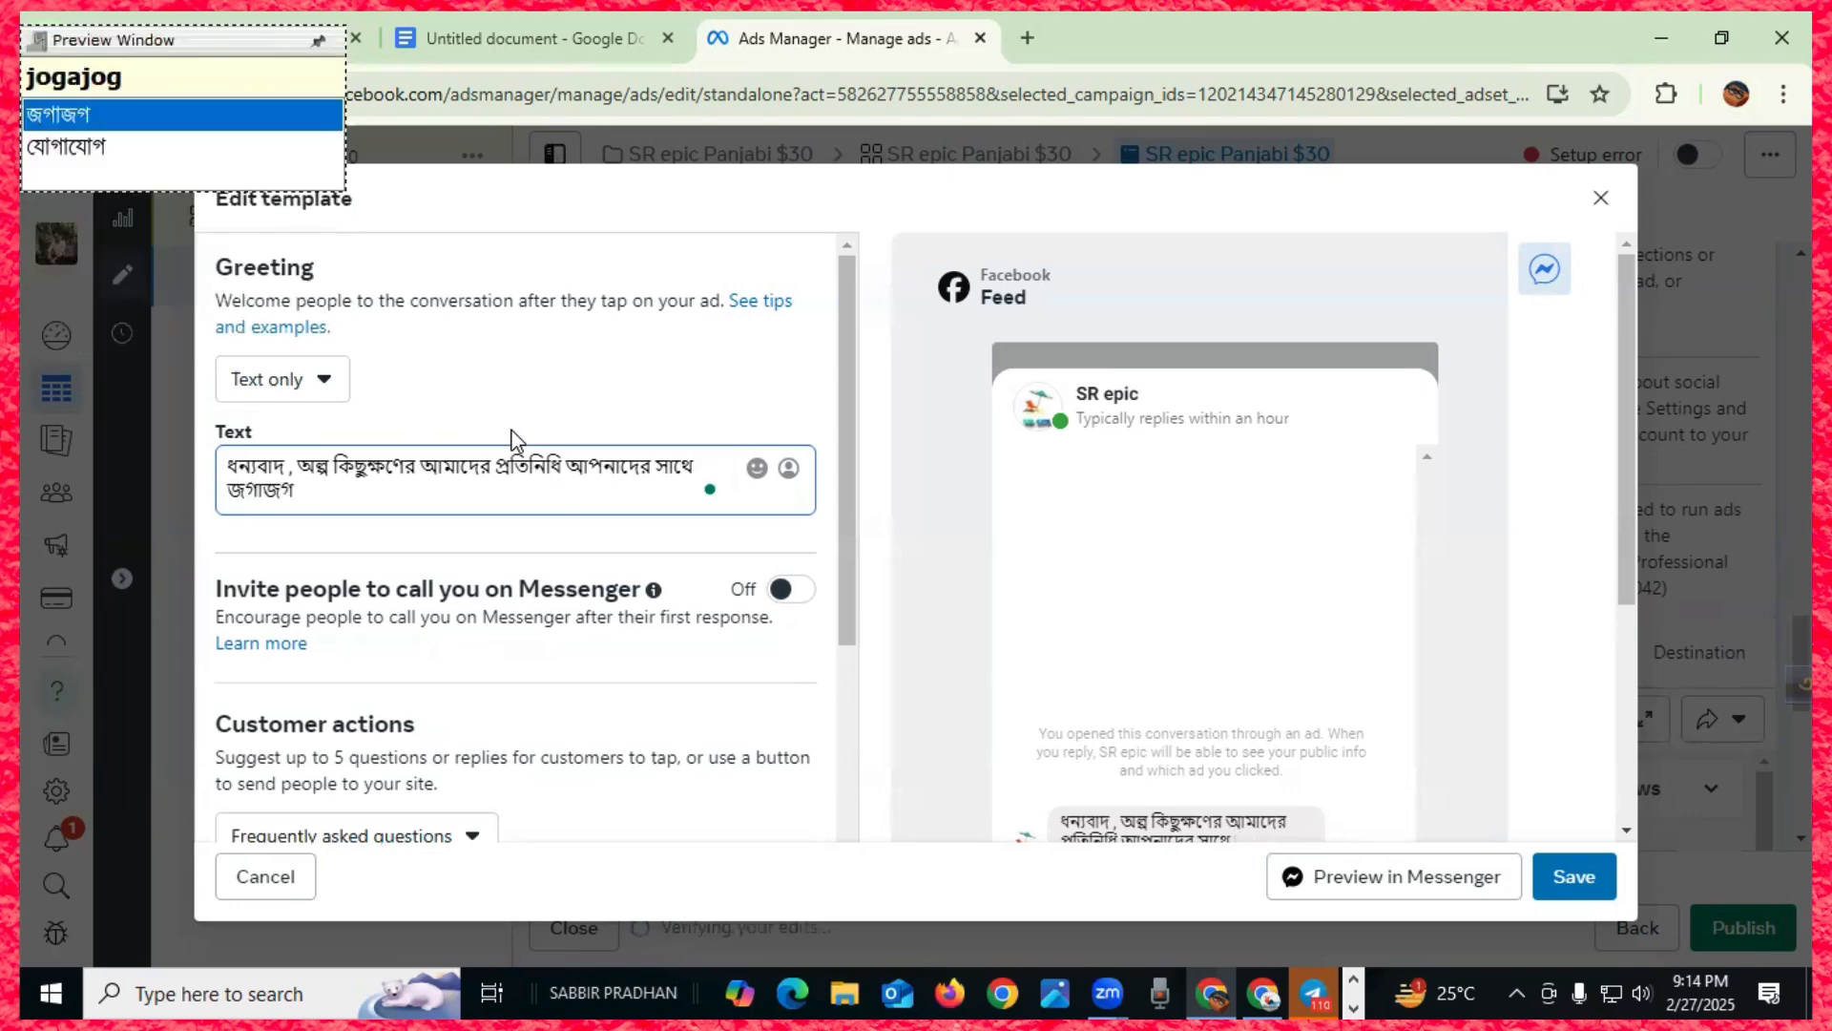
key("Down")
type("korbe")
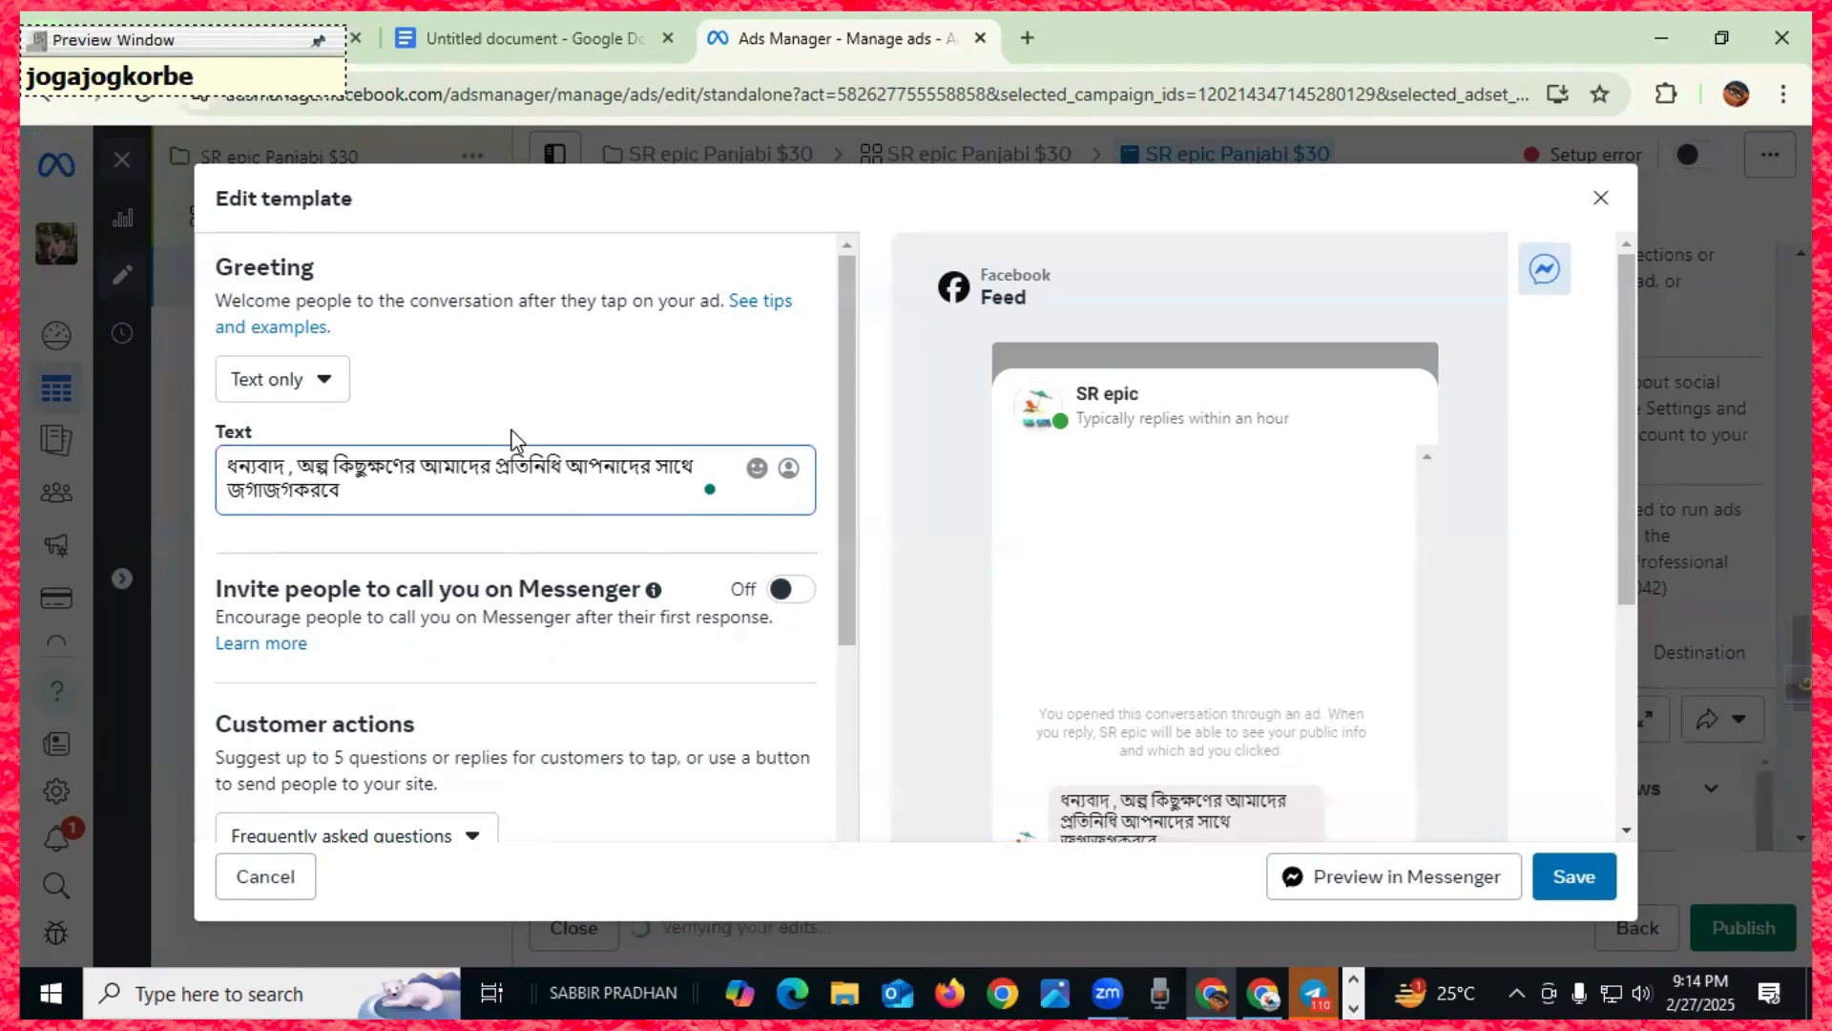
key("BackSpace")
key("BackSpace")
key("BackSpace")
key("BackSpace")
key("BackSpace")
key("BackSpace")
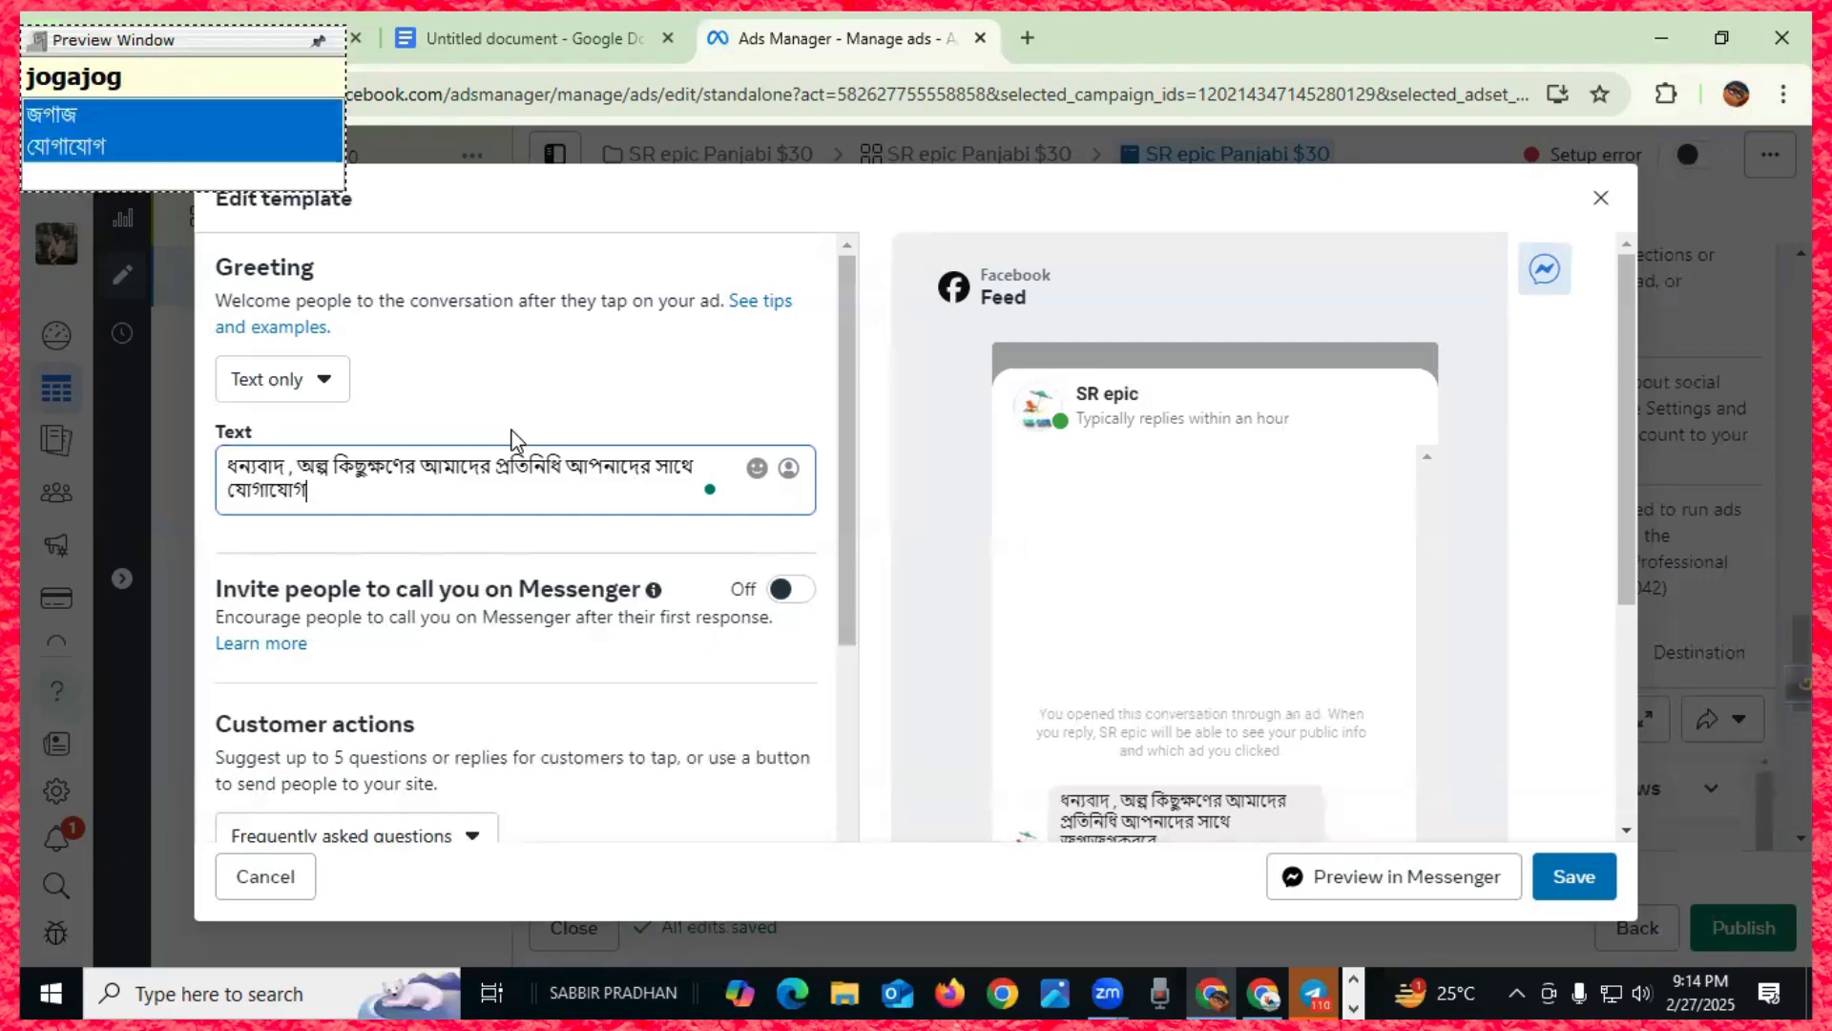
key("BackSpace")
key("BackSpace")
key("BackSpace")
key("BackSpace")
key("BackSpace")
key("BackSpace")
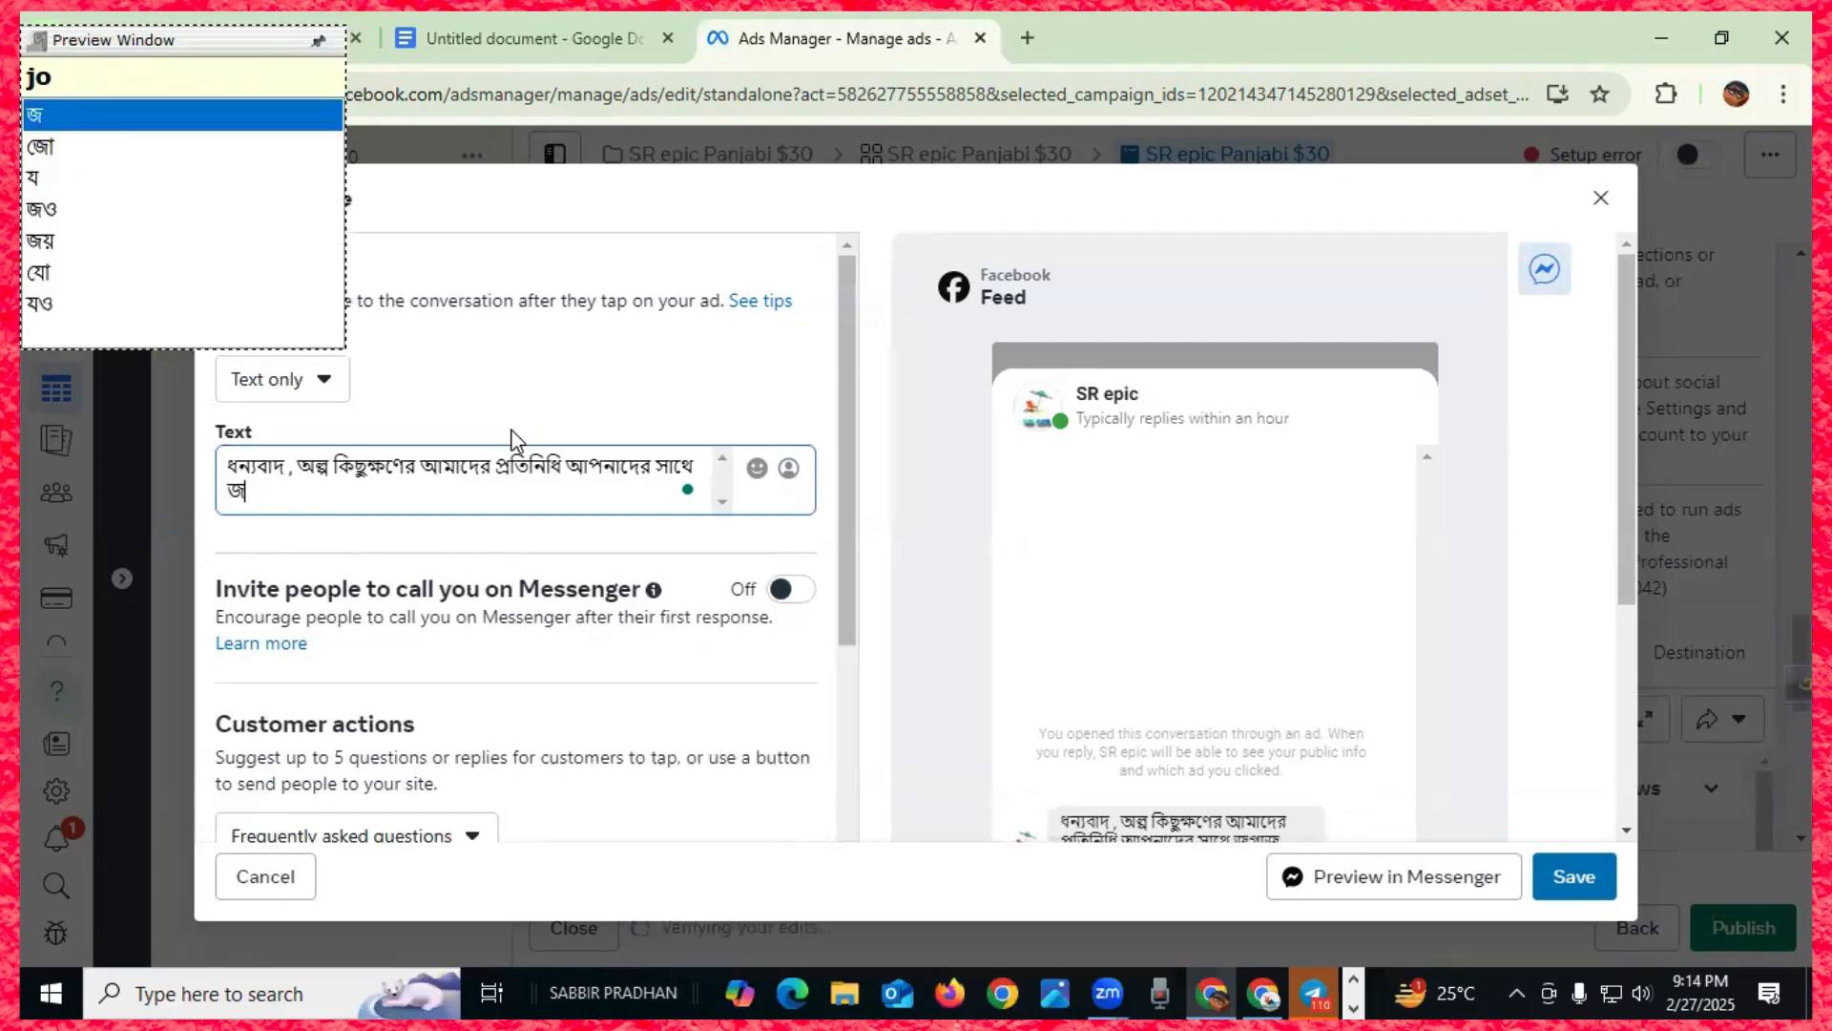
type("jogajo")
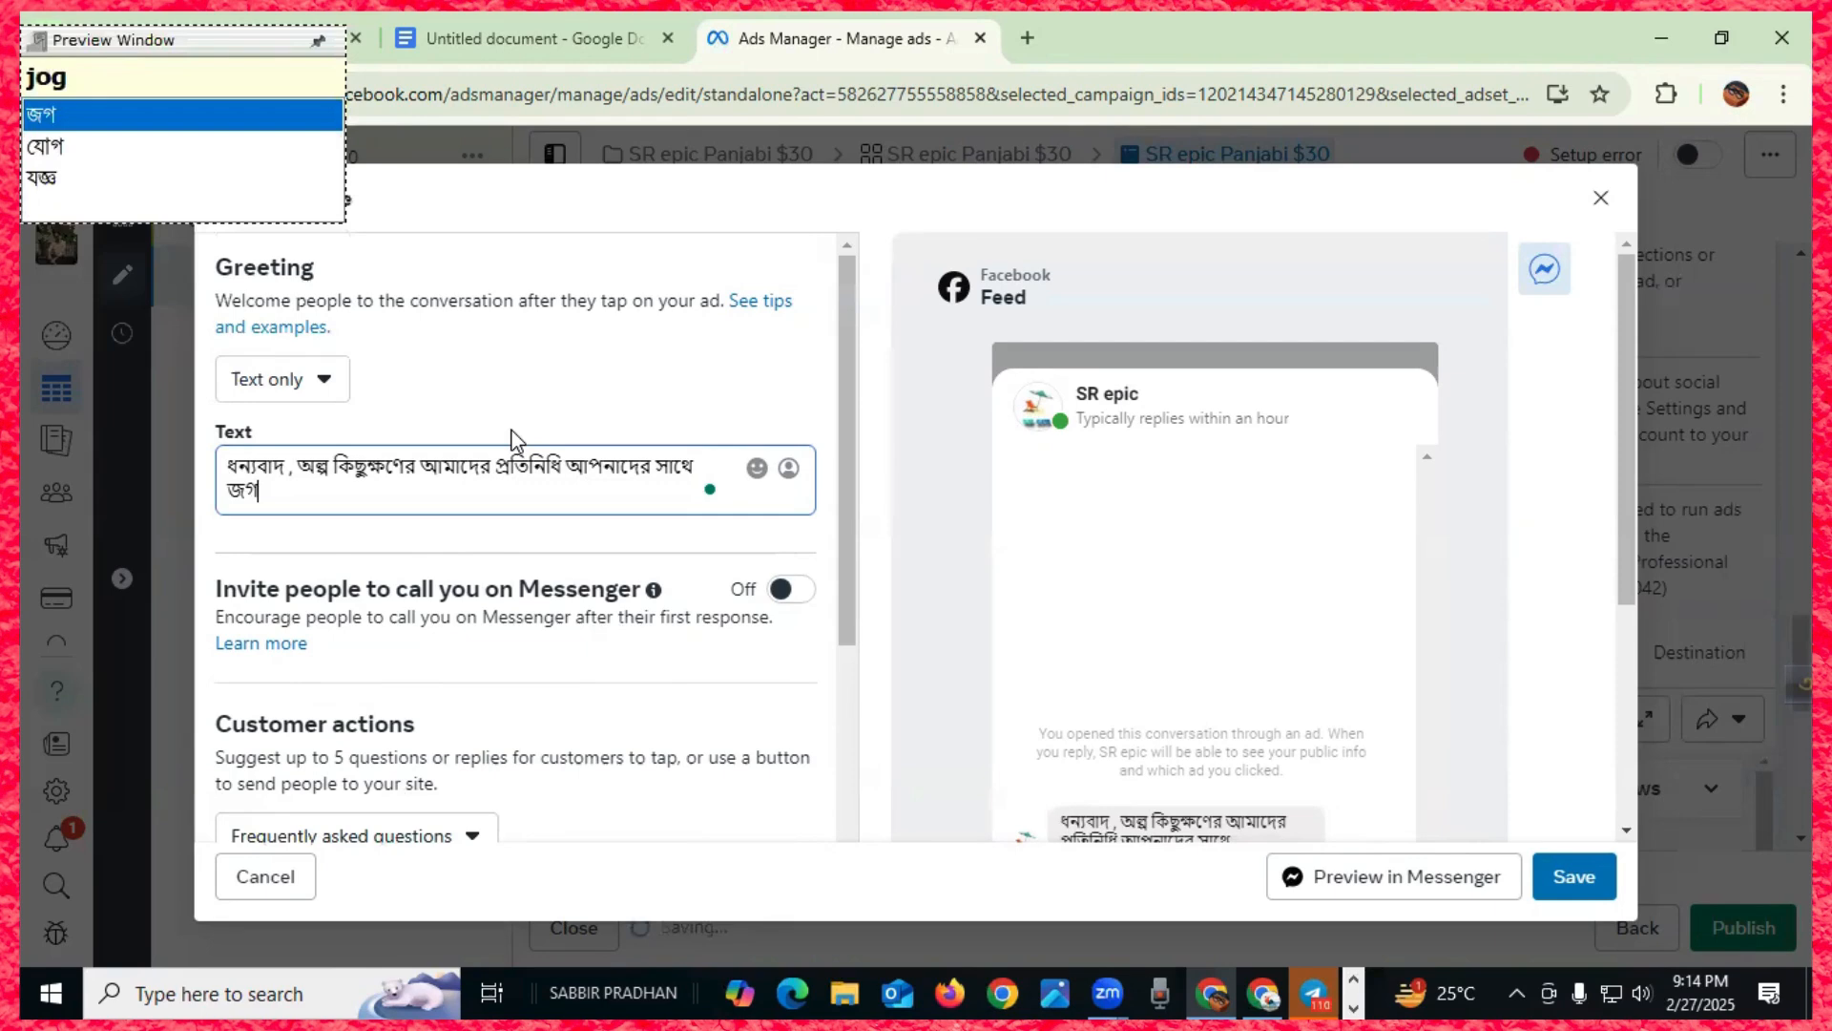
type("g ")
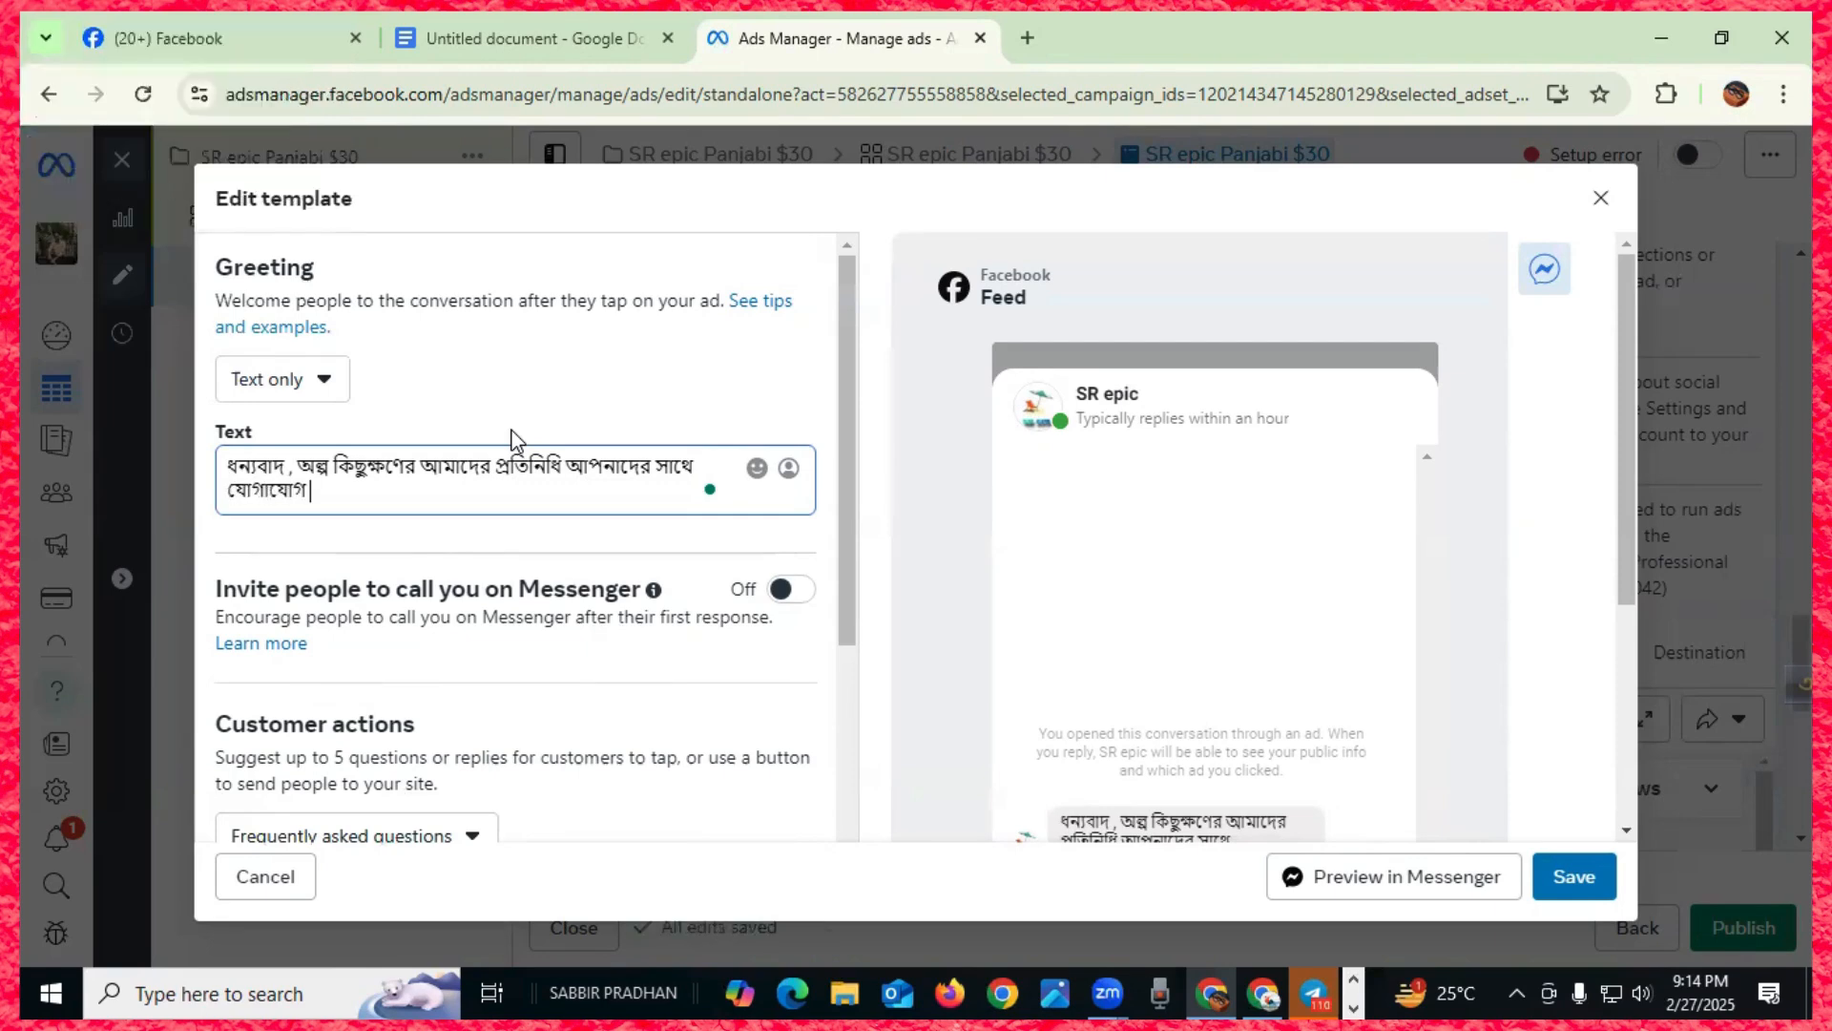
type("korbe")
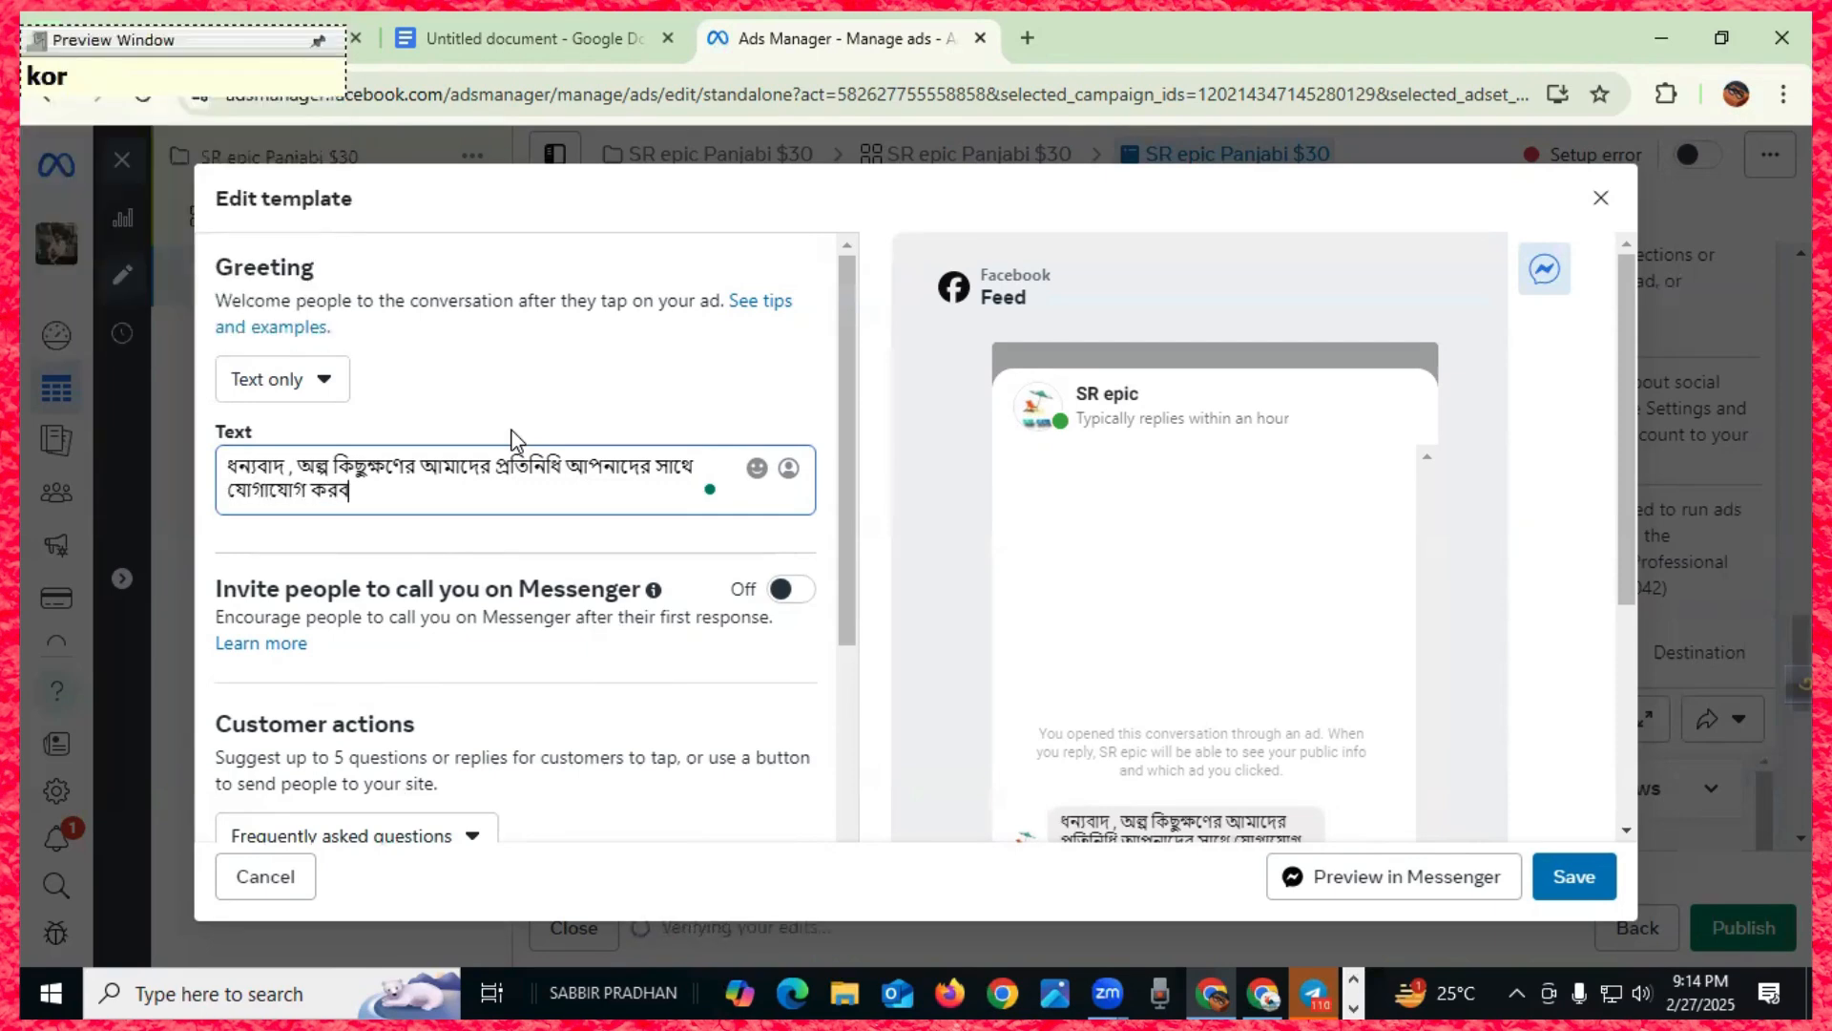
type(".")
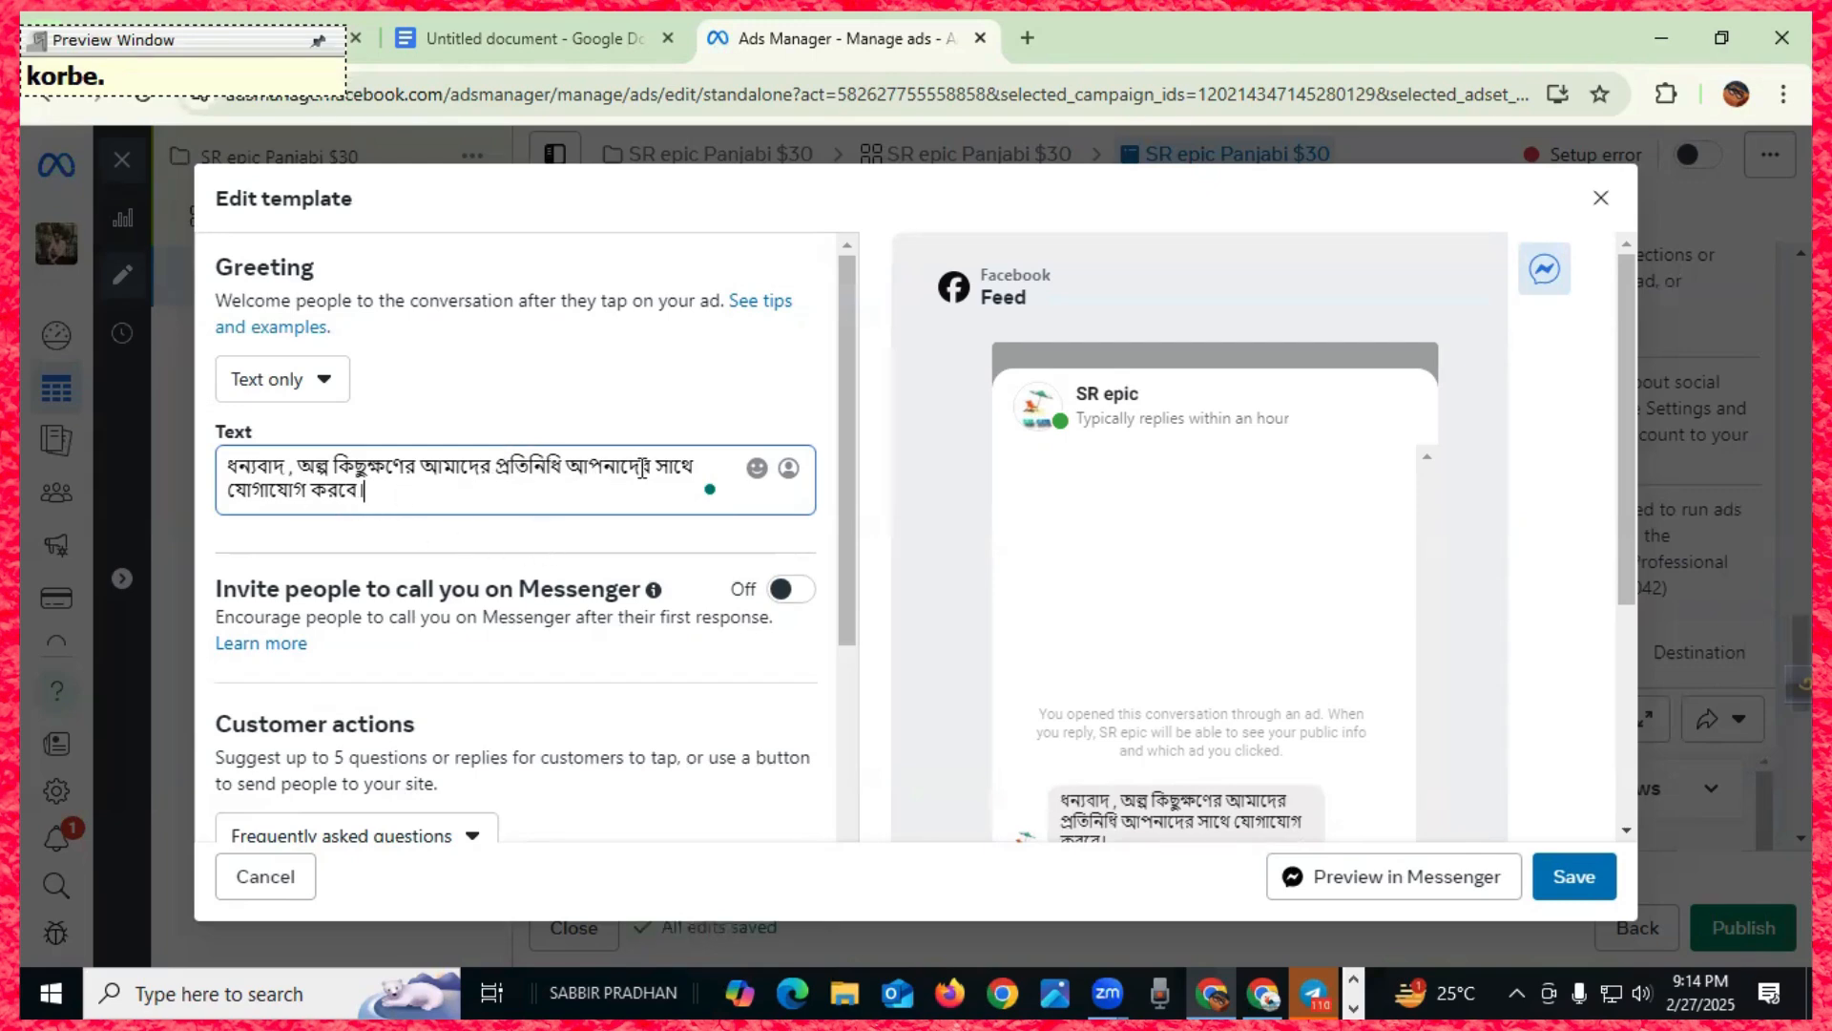
- Select Question #1 and begin retyping it in Bengali as 'আপনি কি এই পাঞ্জাবিটি'
scroll(580, 509, "down", 3)
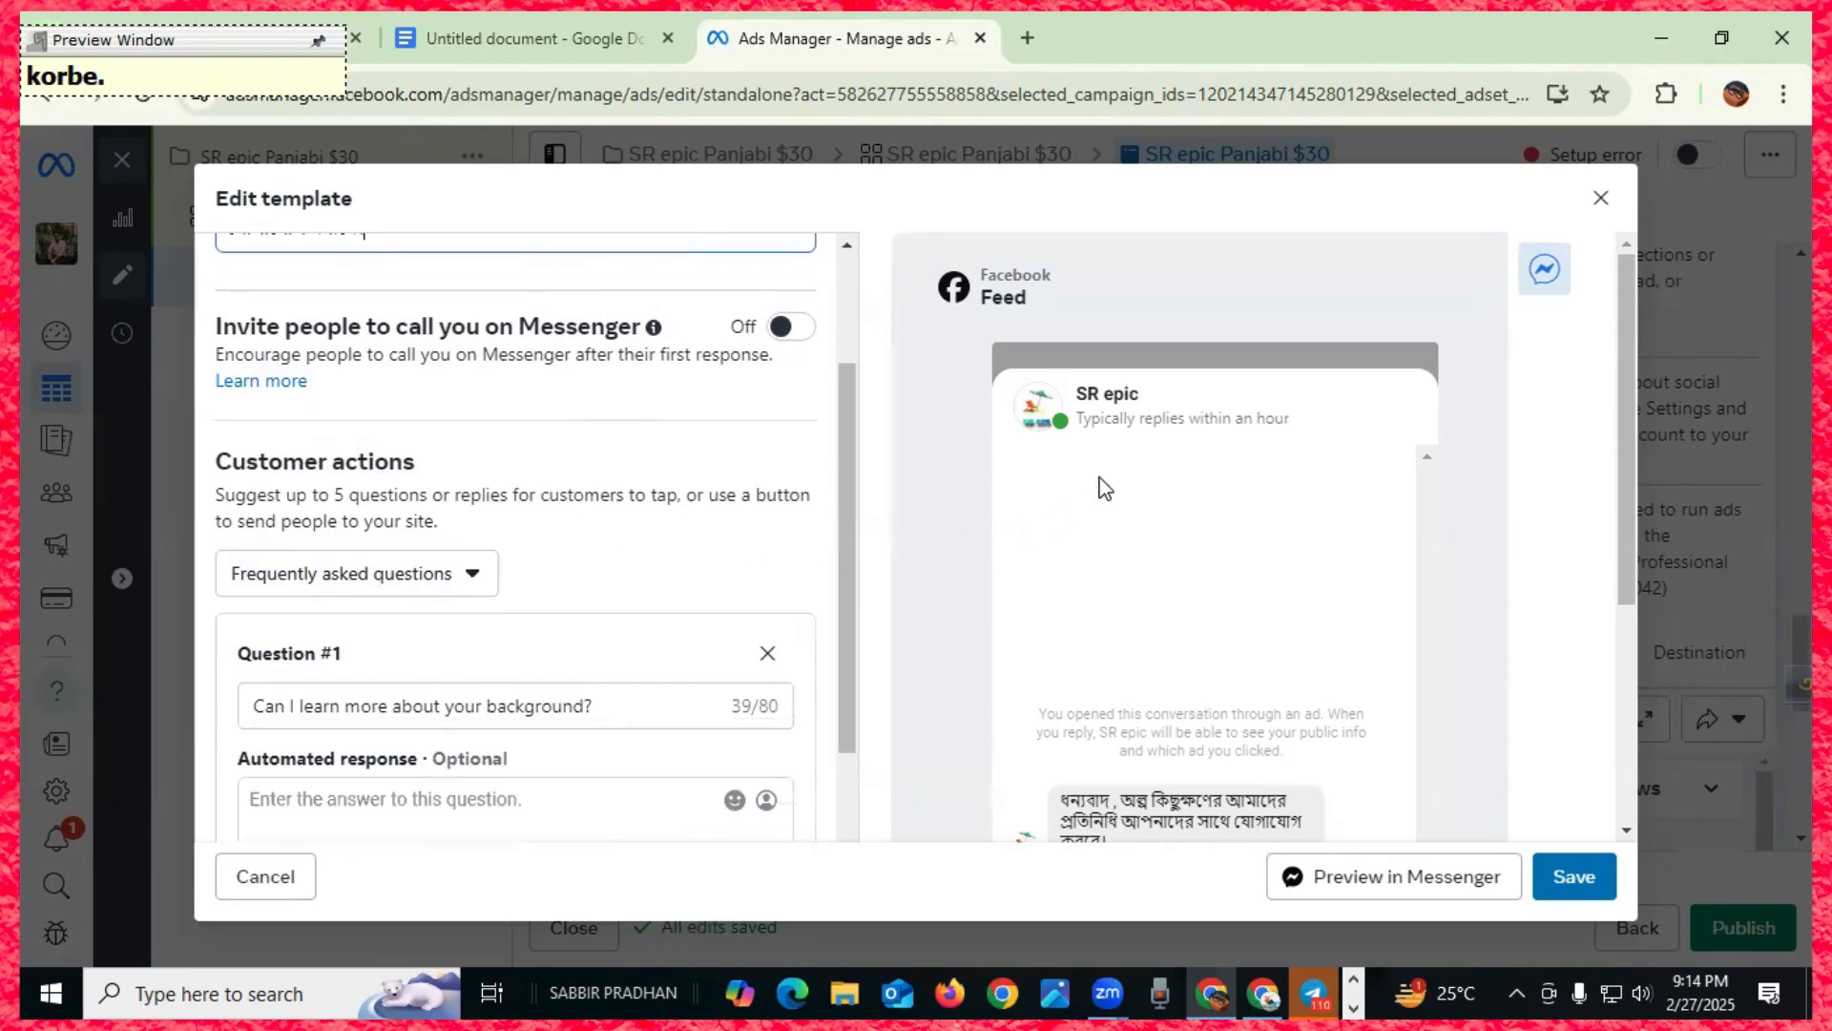
scroll(1169, 706, "down", 3)
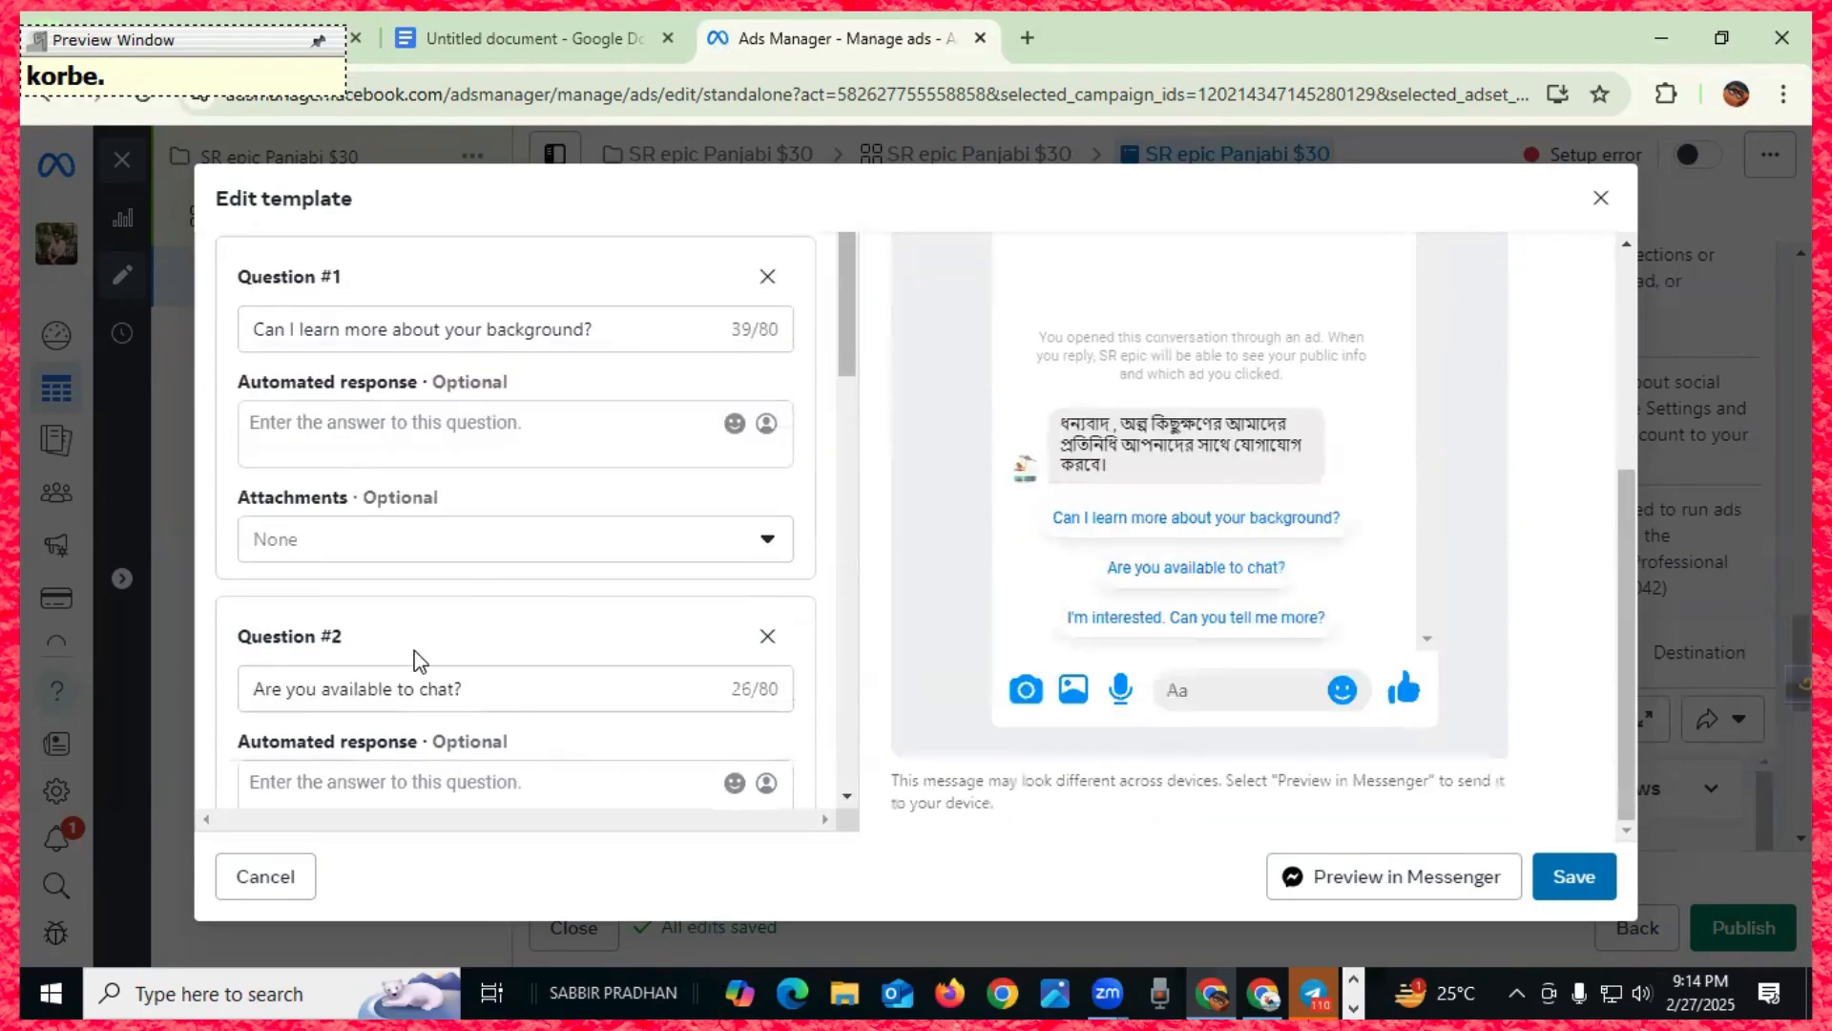
scroll(416, 652, "up", 3)
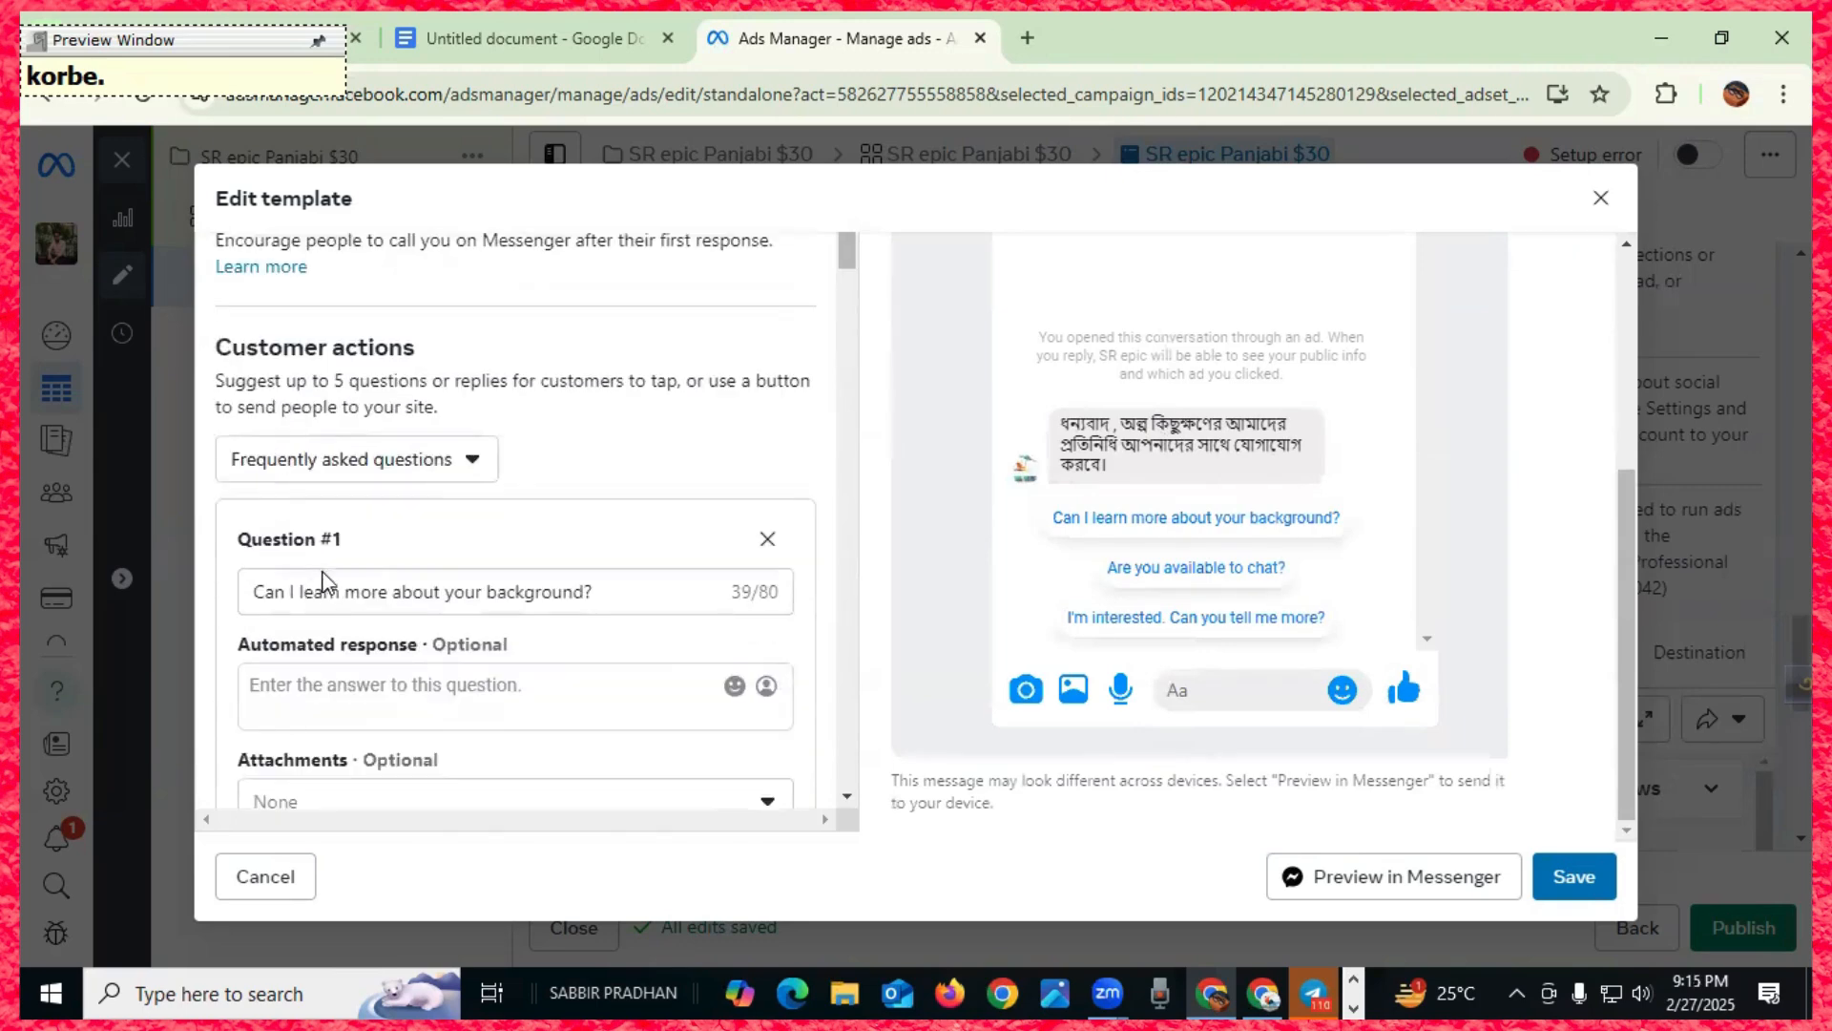
left_click_drag(597, 592, 251, 599)
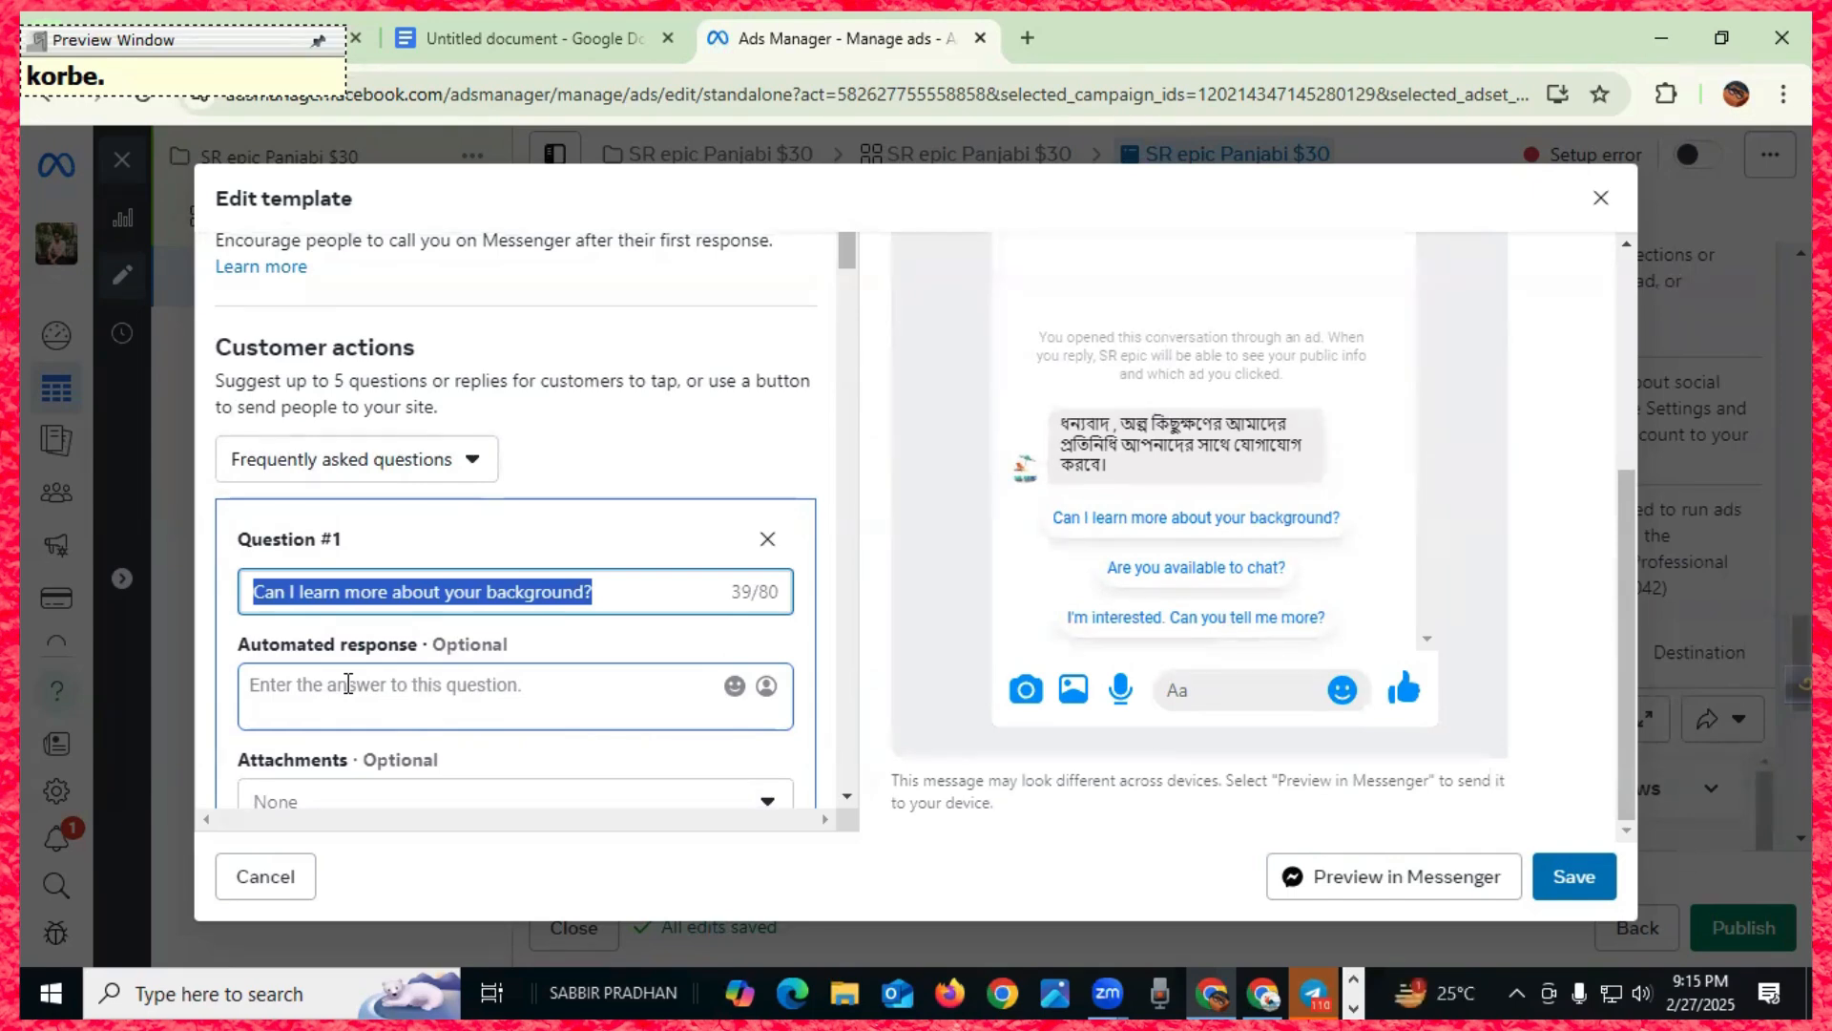
type("আপ")
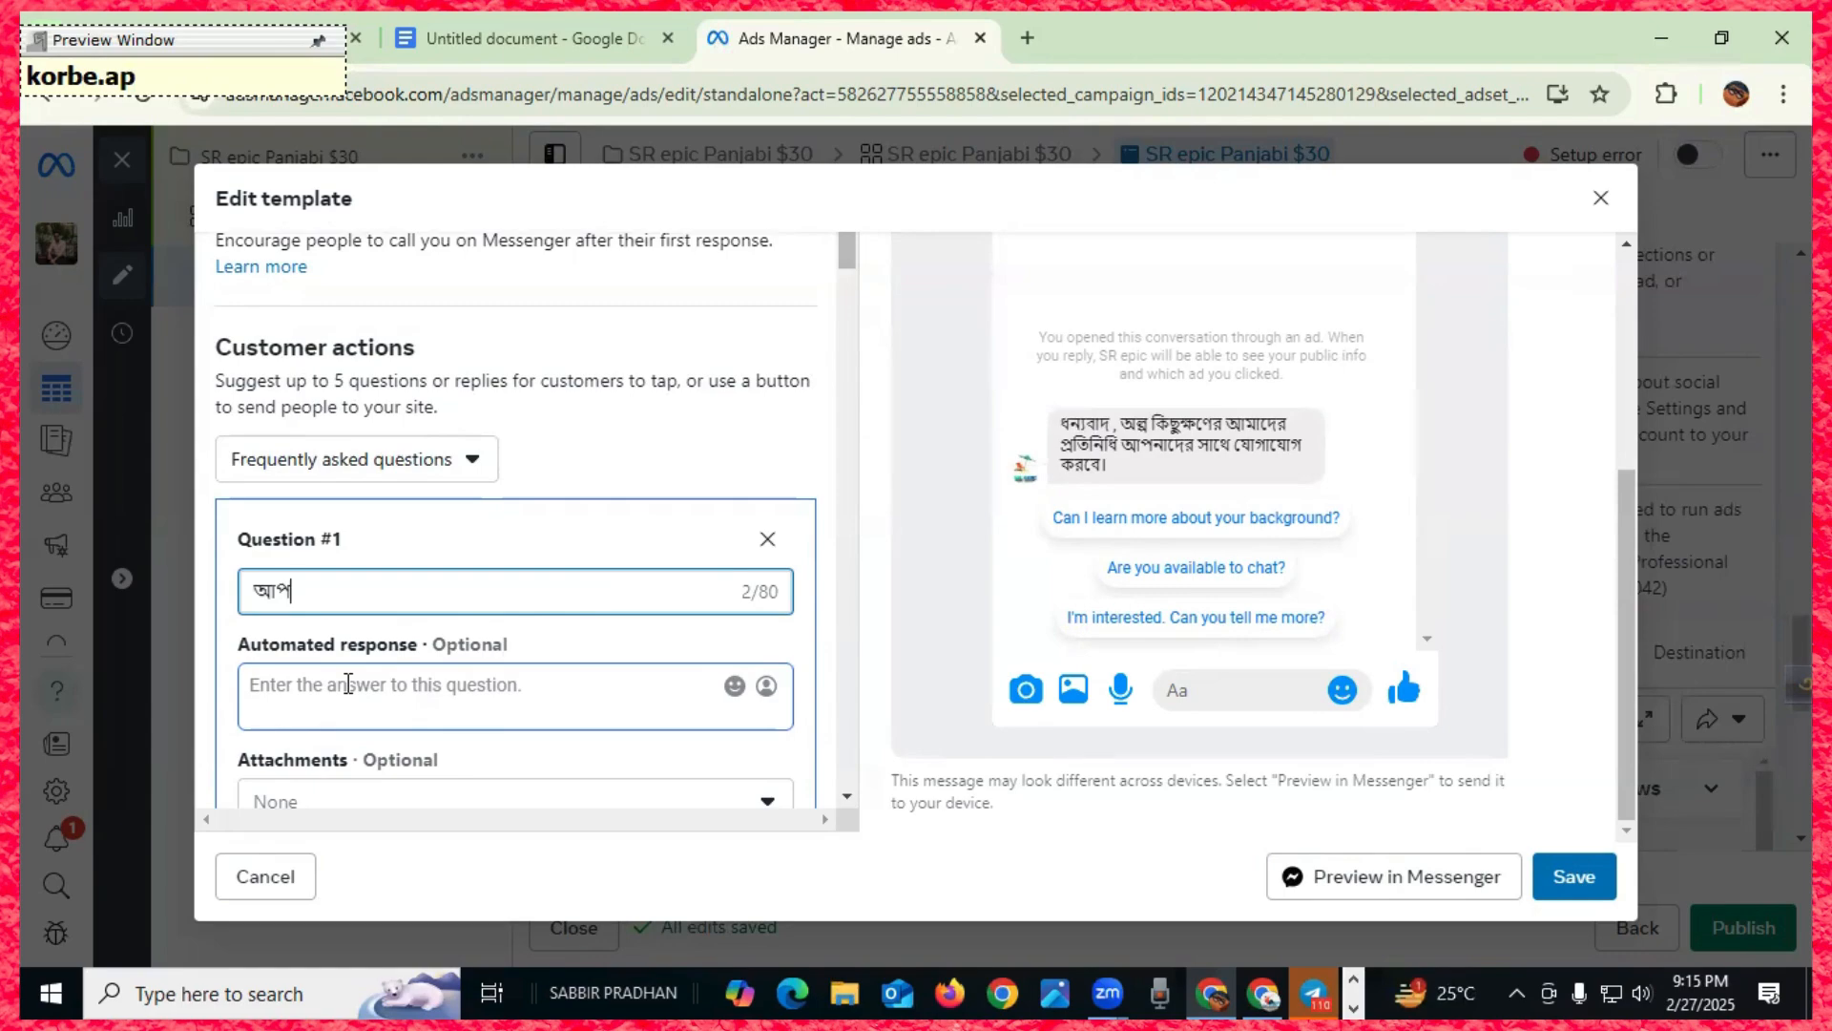
type("্নি কি")
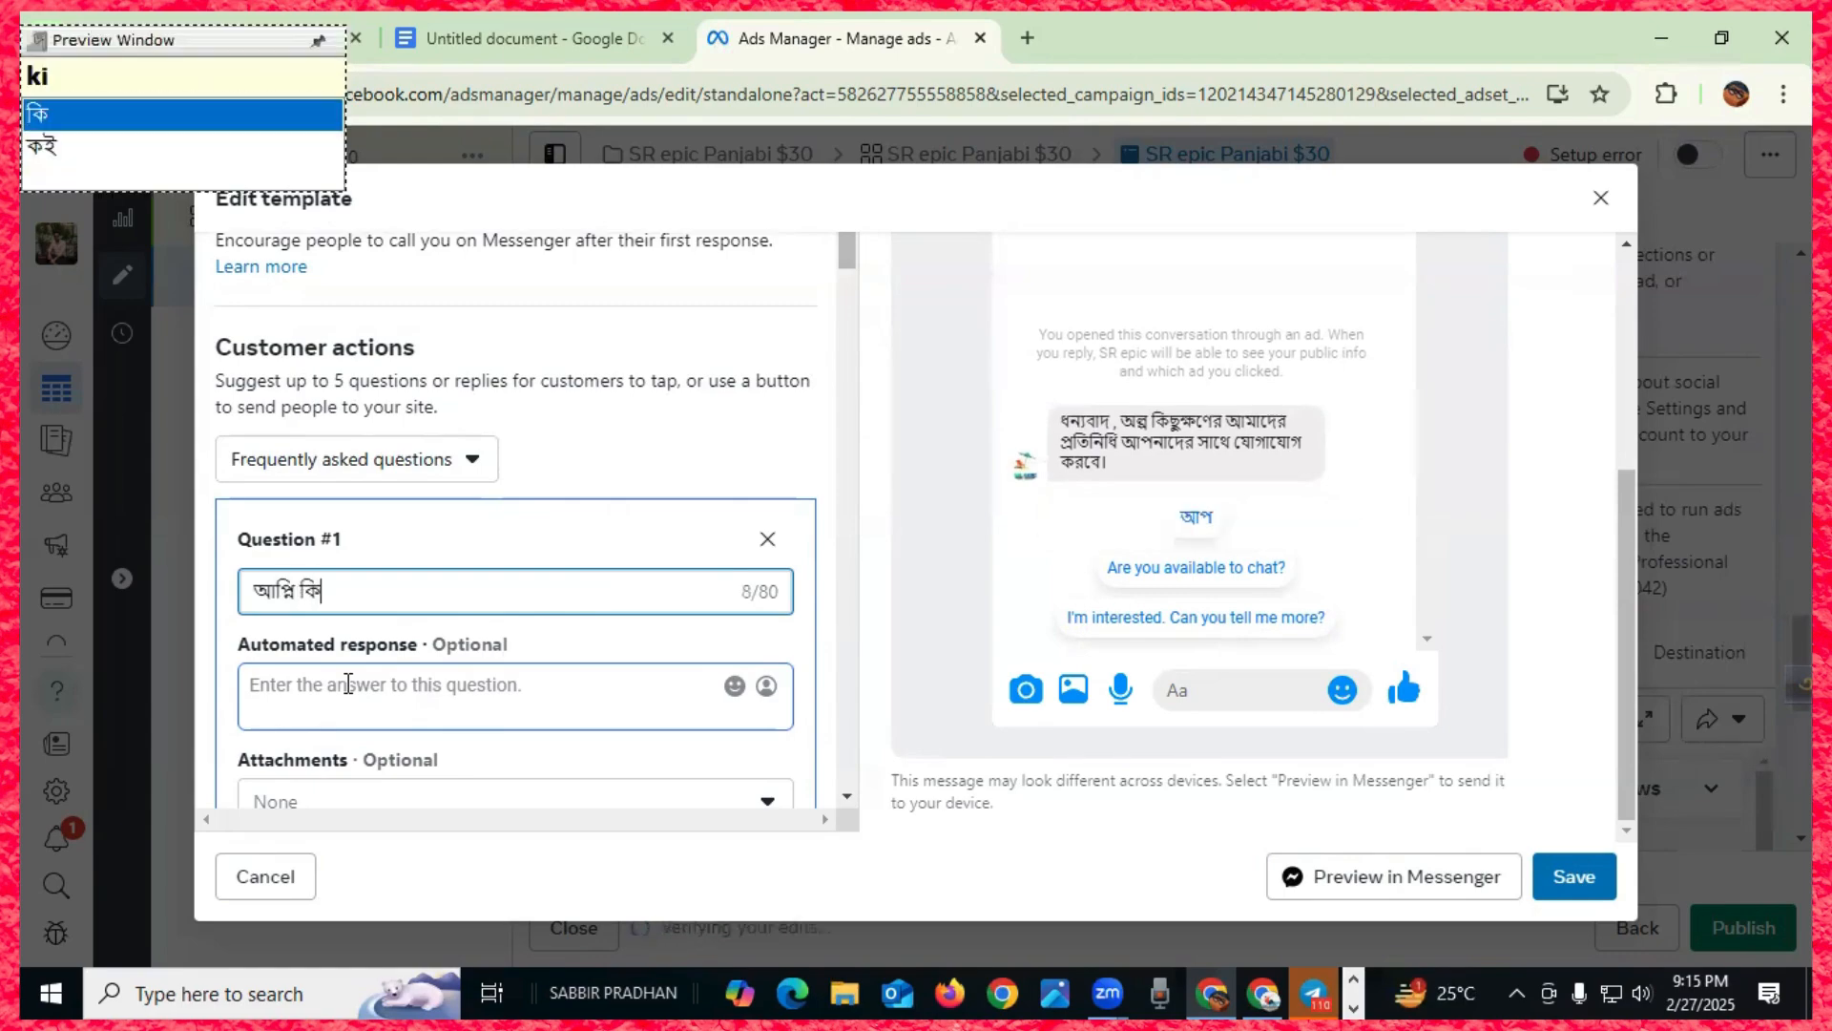
key("BackSpace")
key("BackSpace")
key("BackSpace")
key("BackSpace")
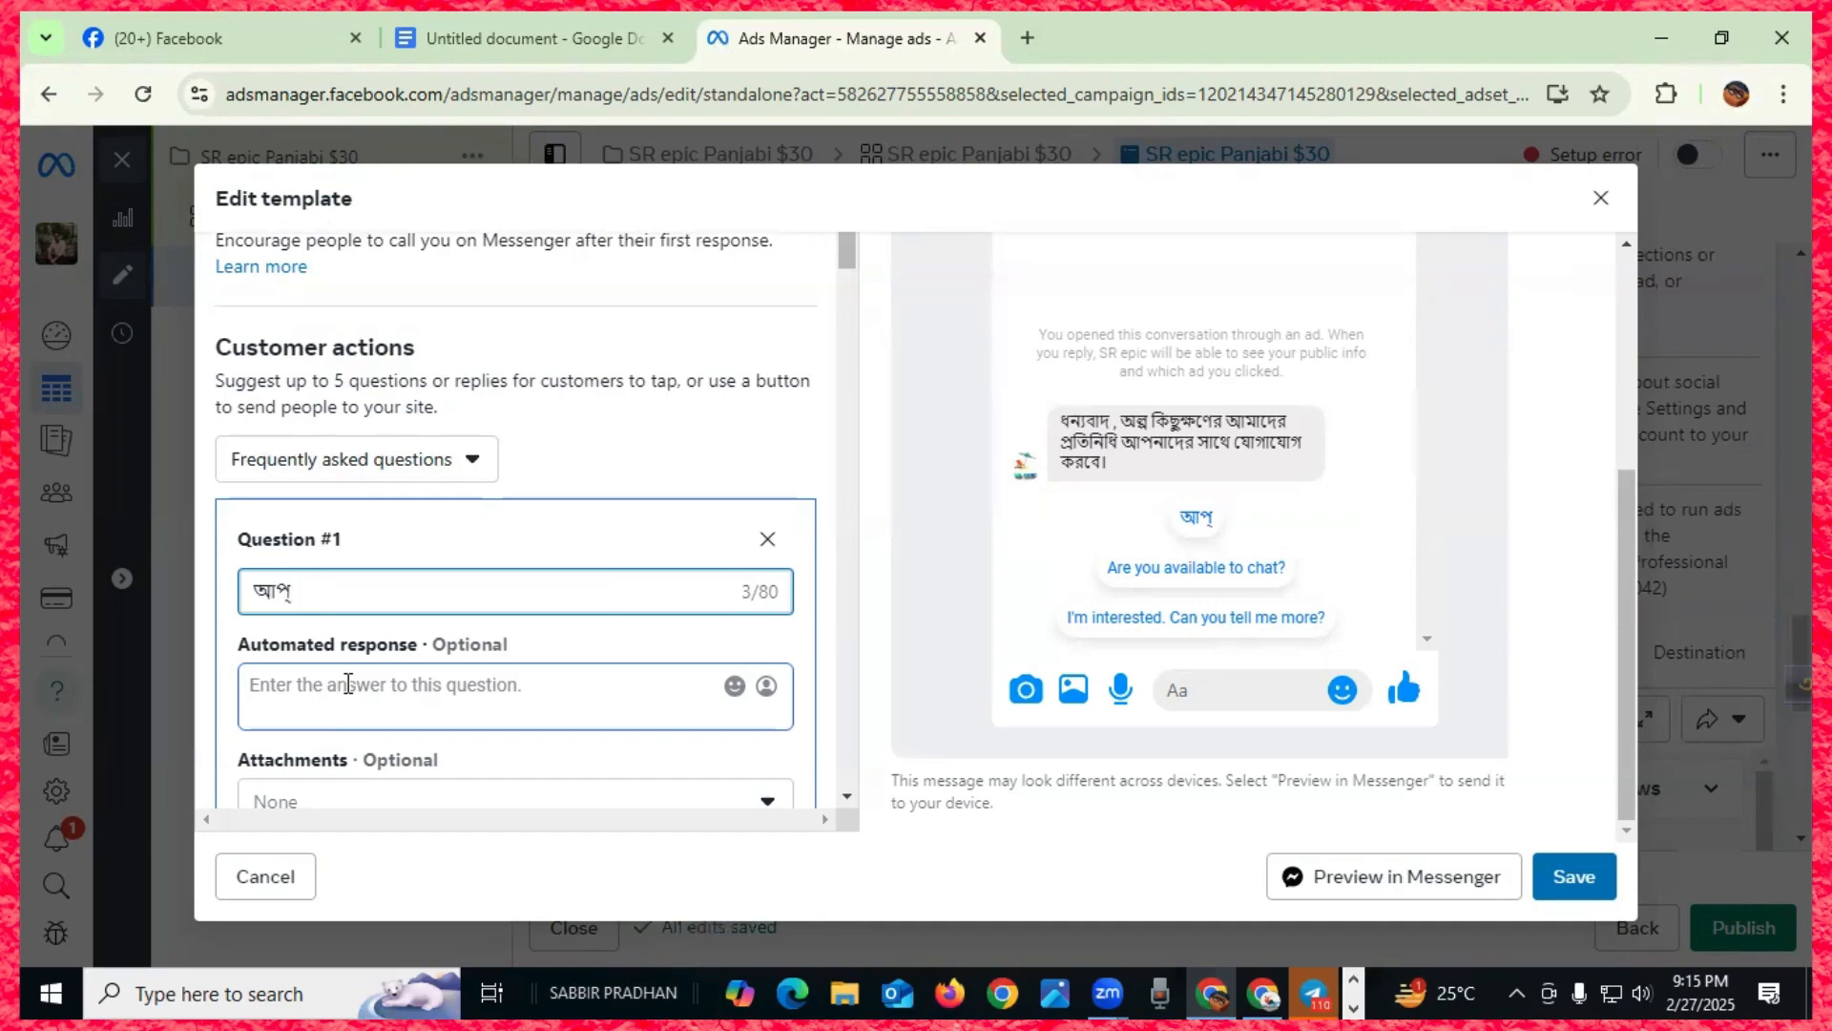
key("BackSpace")
key("BackSpace")
type("aoni")
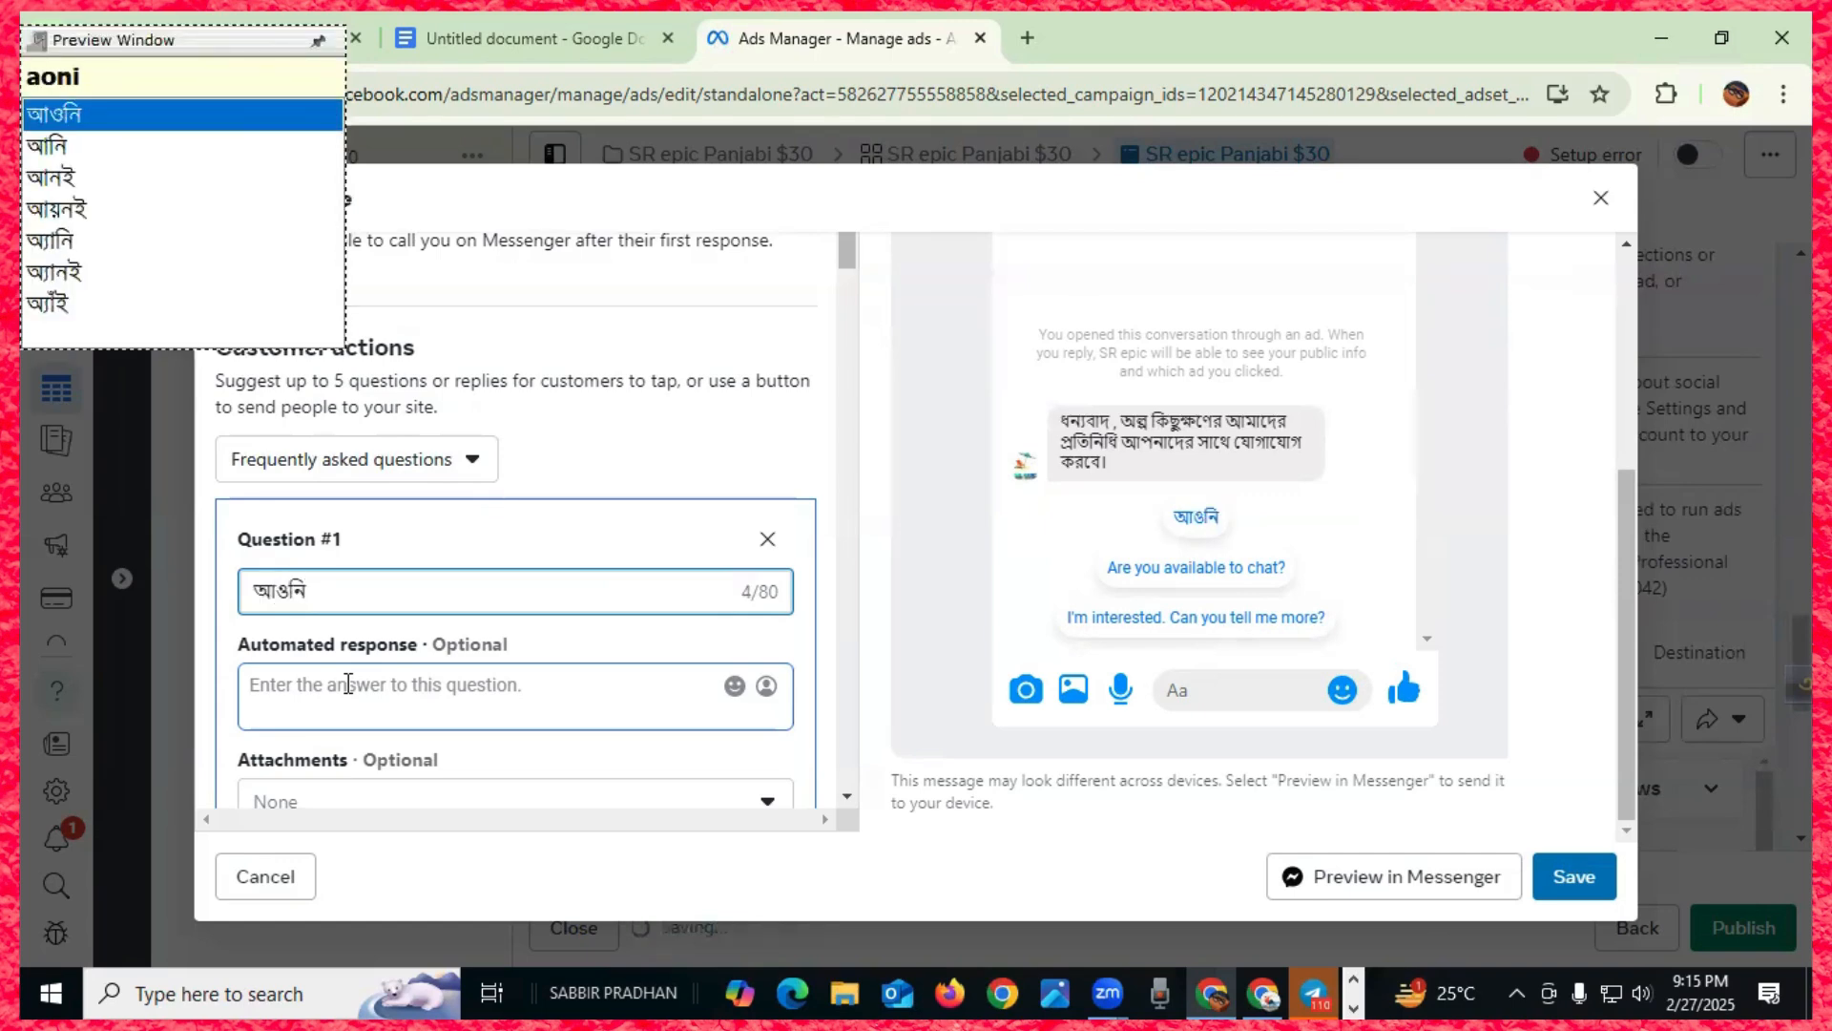
key("BackSpace")
key("BackSpace")
key("BackSpace")
key("BackSpace")
type("apni")
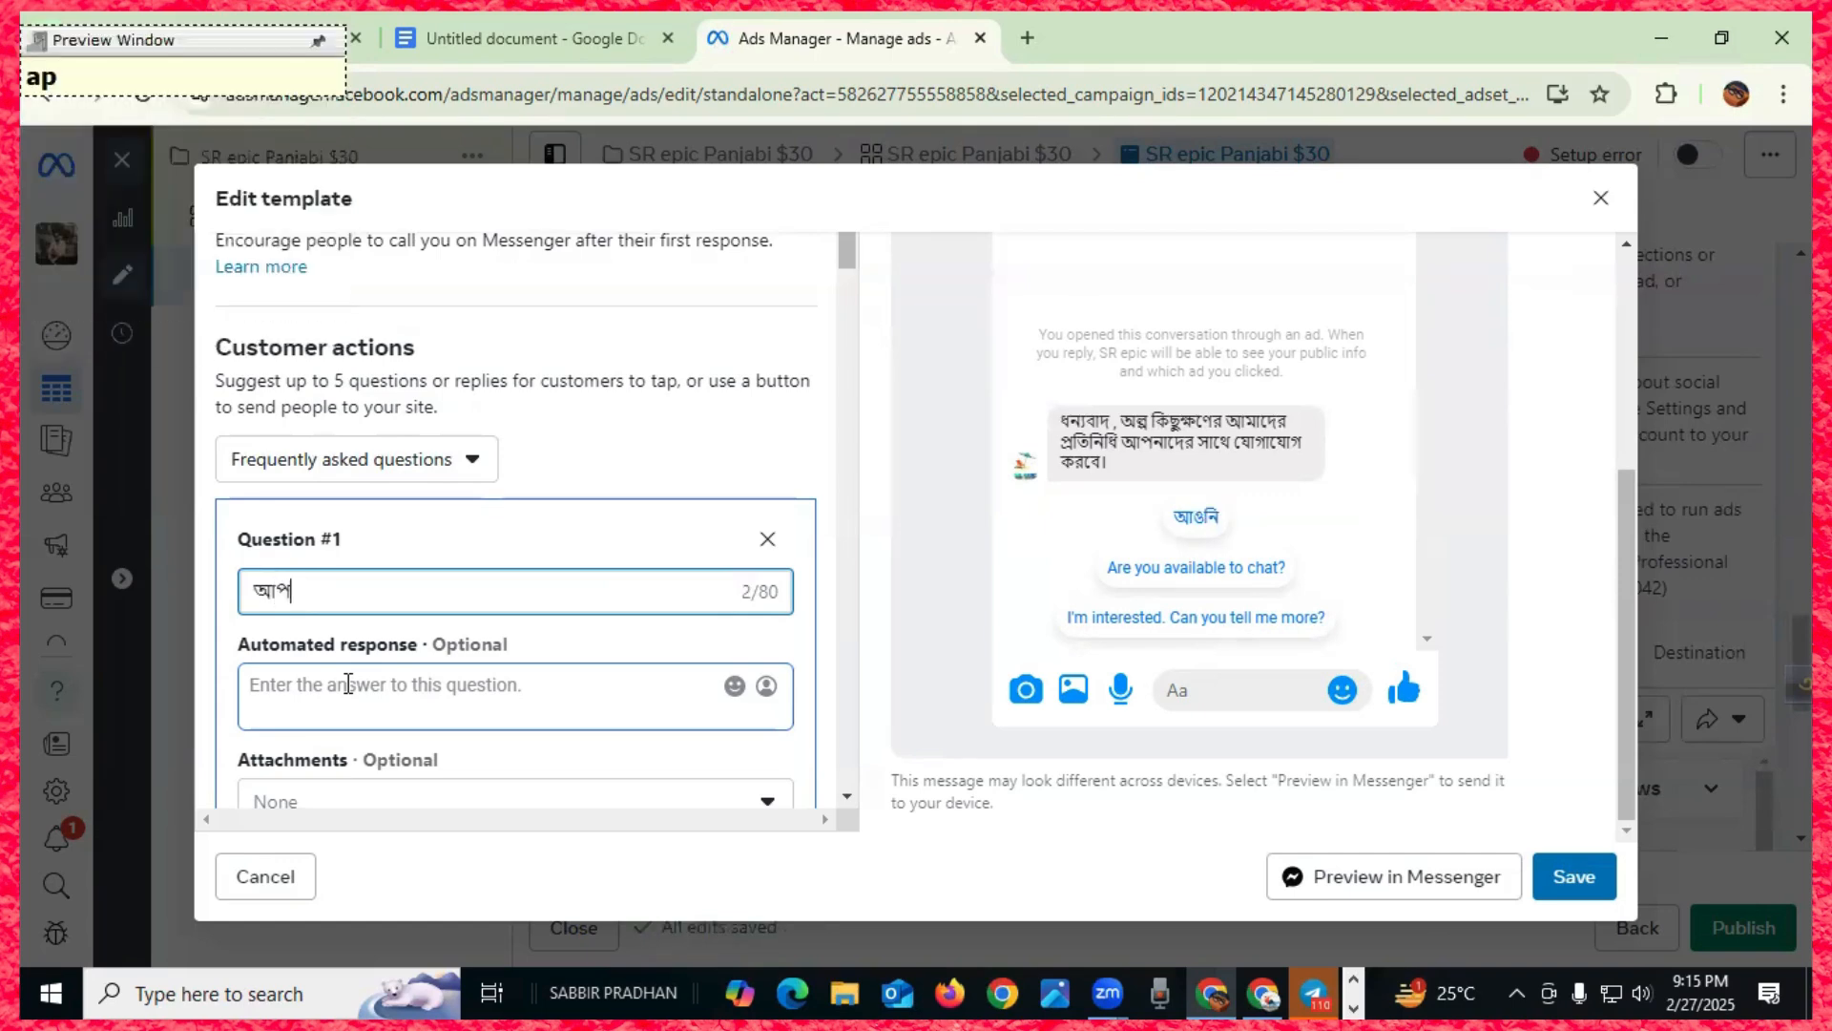
type(" ki ")
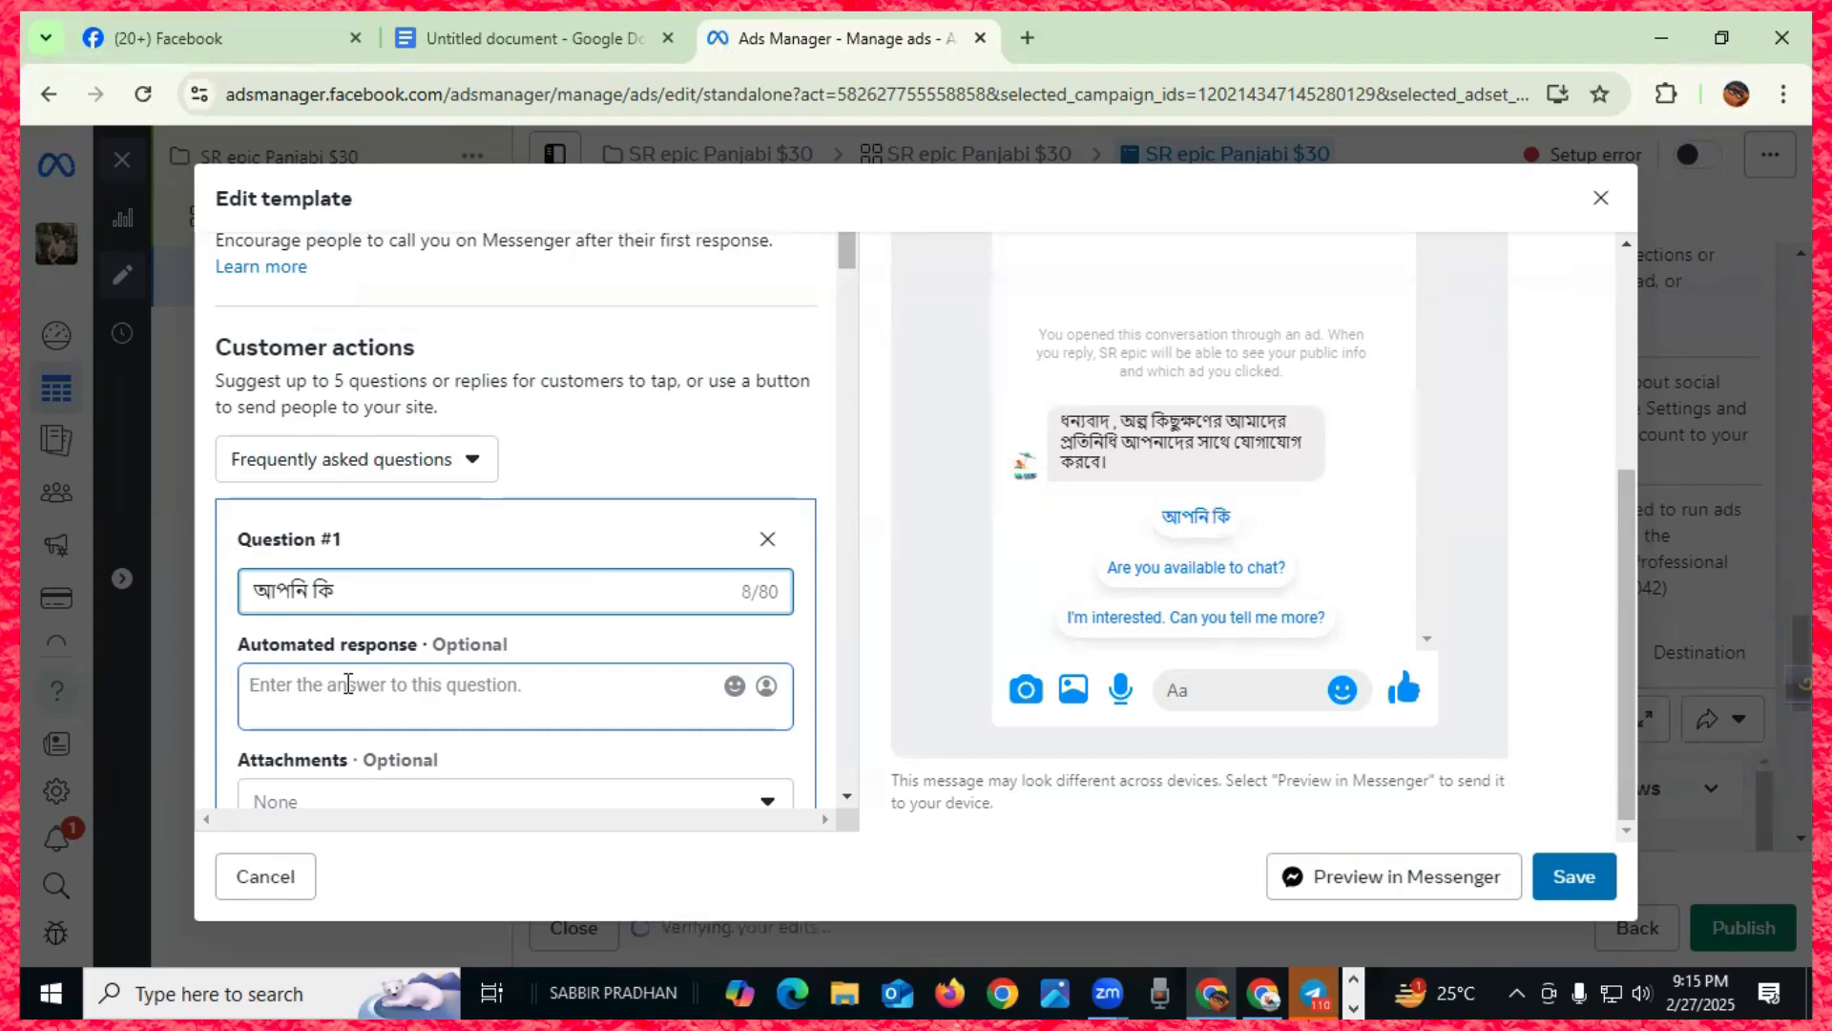
type("ei pan")
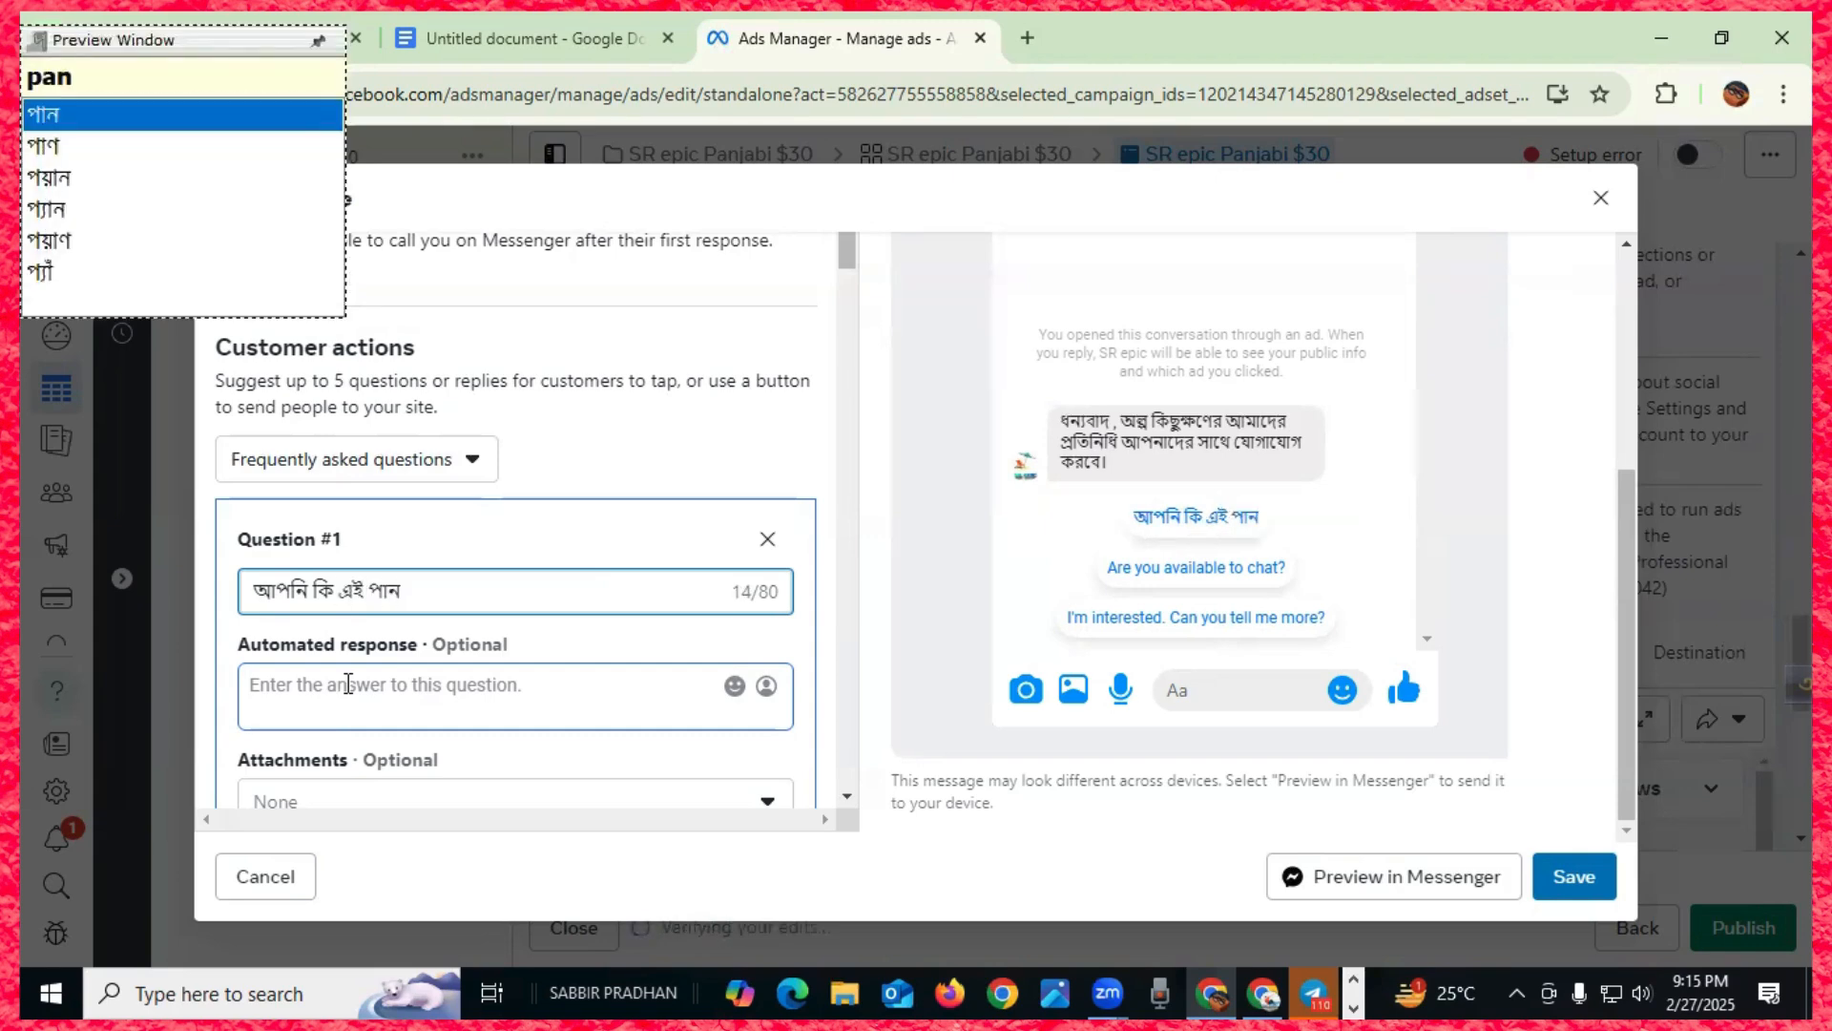
type("jabiti")
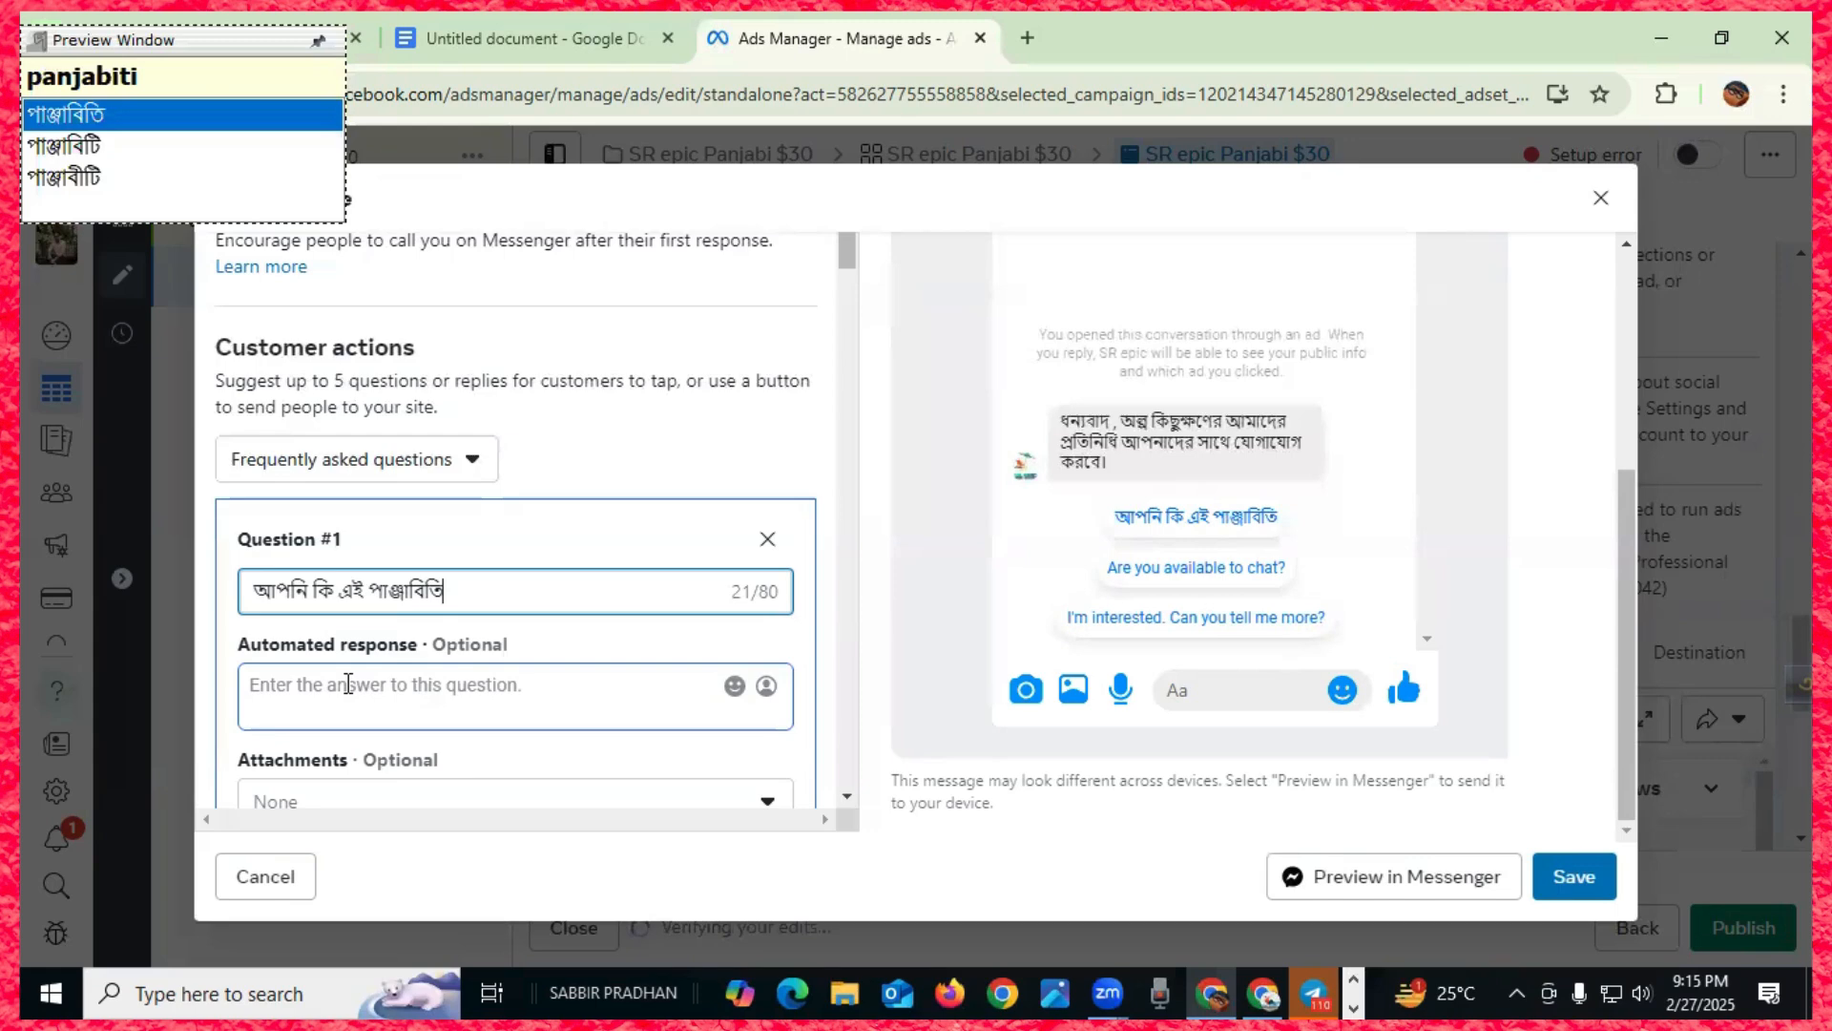
key("Down")
- Finish the question with 'ক্রয় করবেন?', fixing misspelled words along the way
type("kintte")
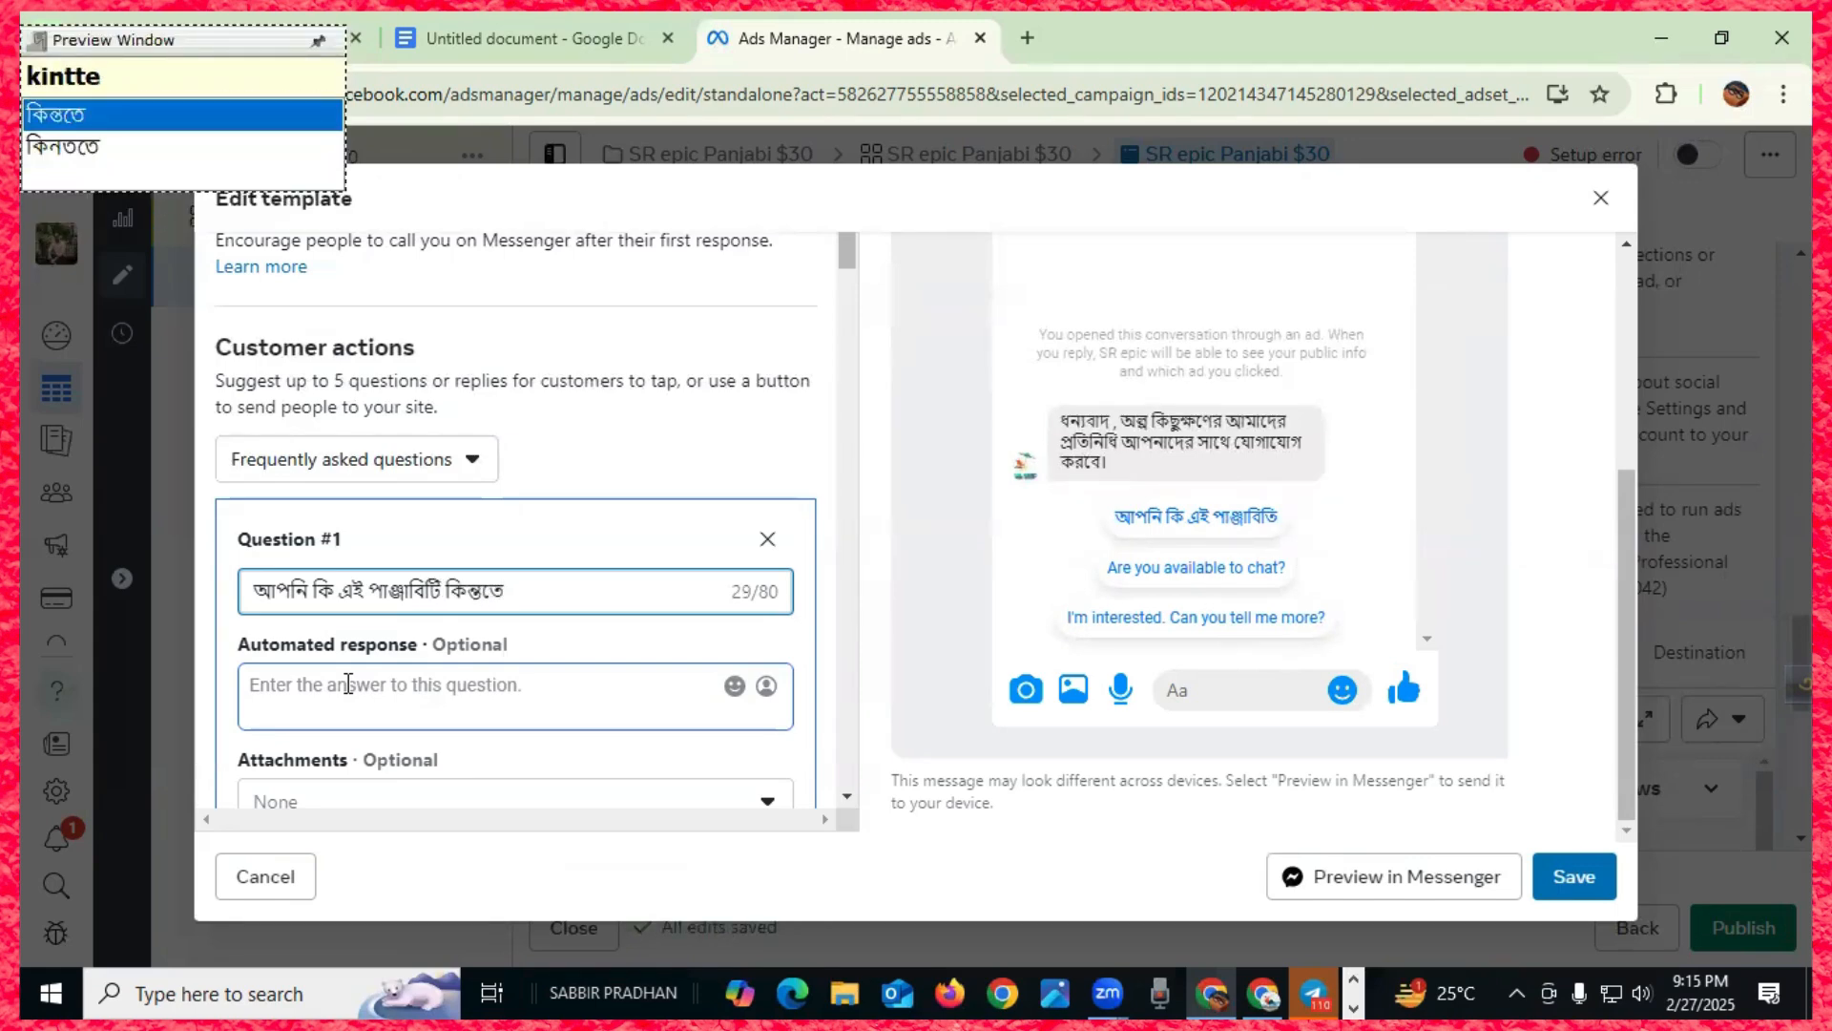
key("Down")
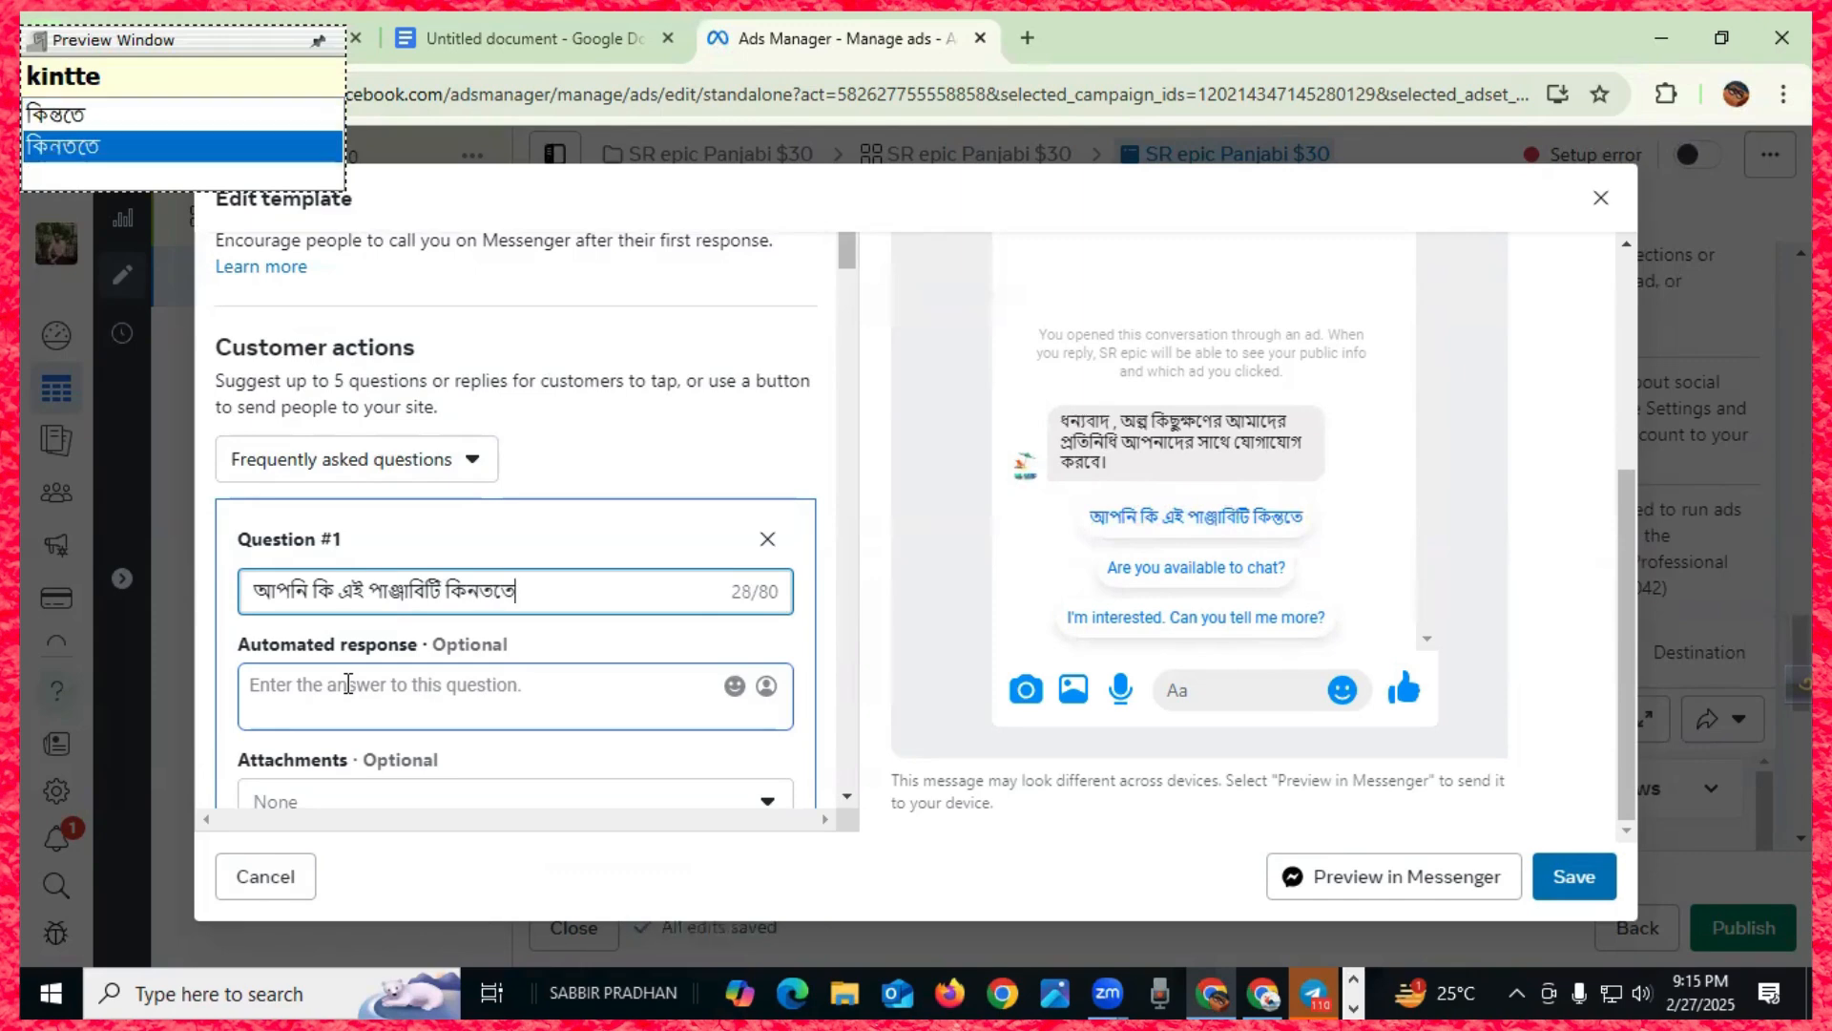
key("BackSpace")
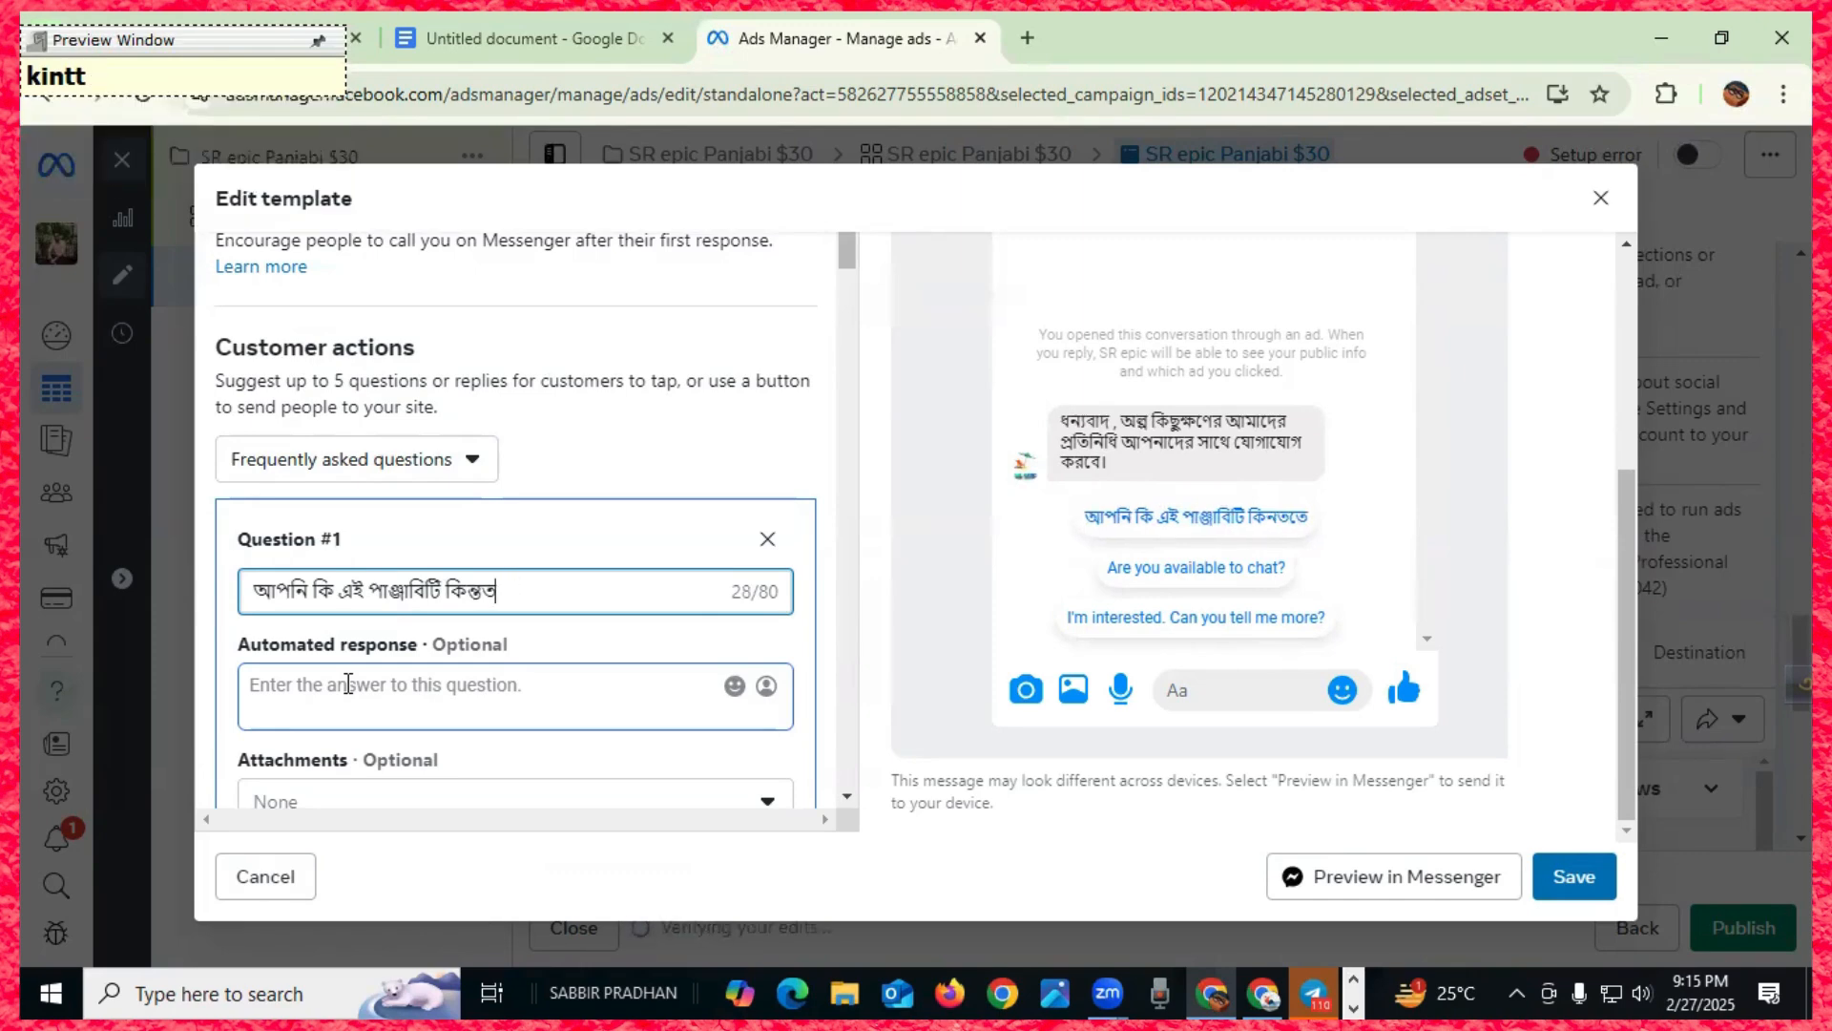
type("e")
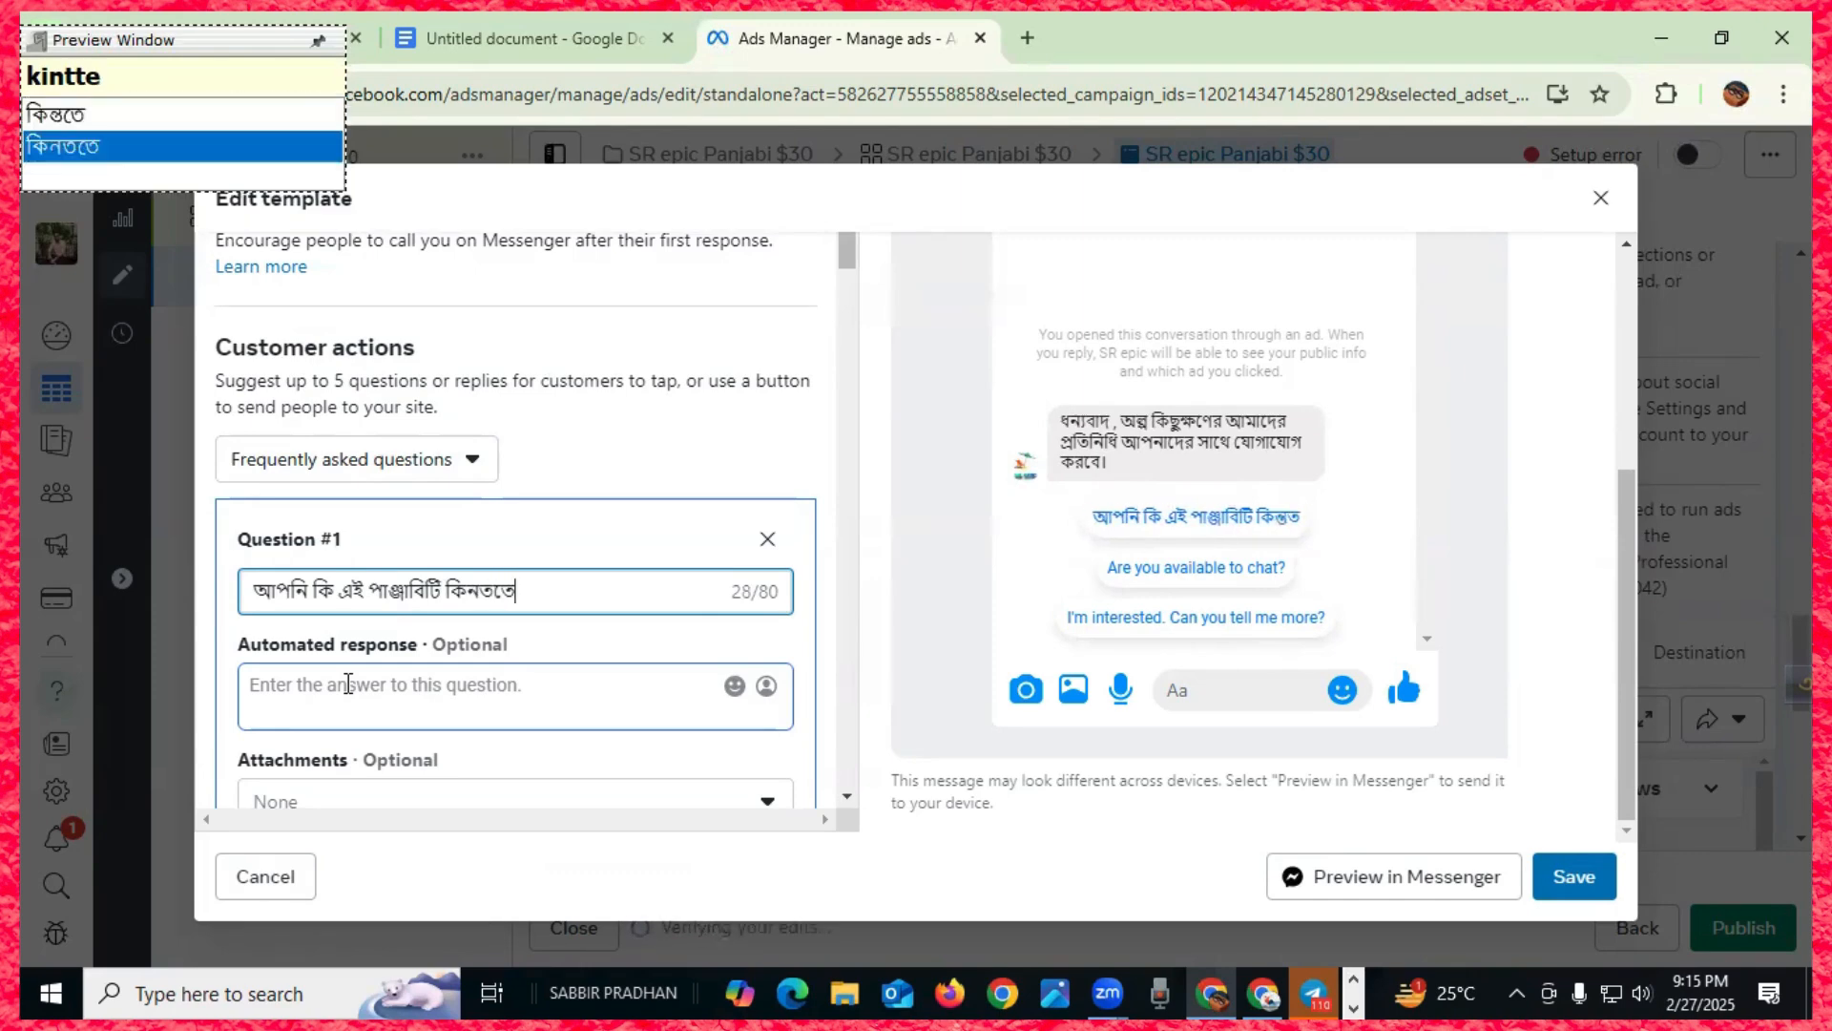
key("BackSpace")
key("BackSpace")
key("BackSpace")
key("BackSpace")
key("BackSpace")
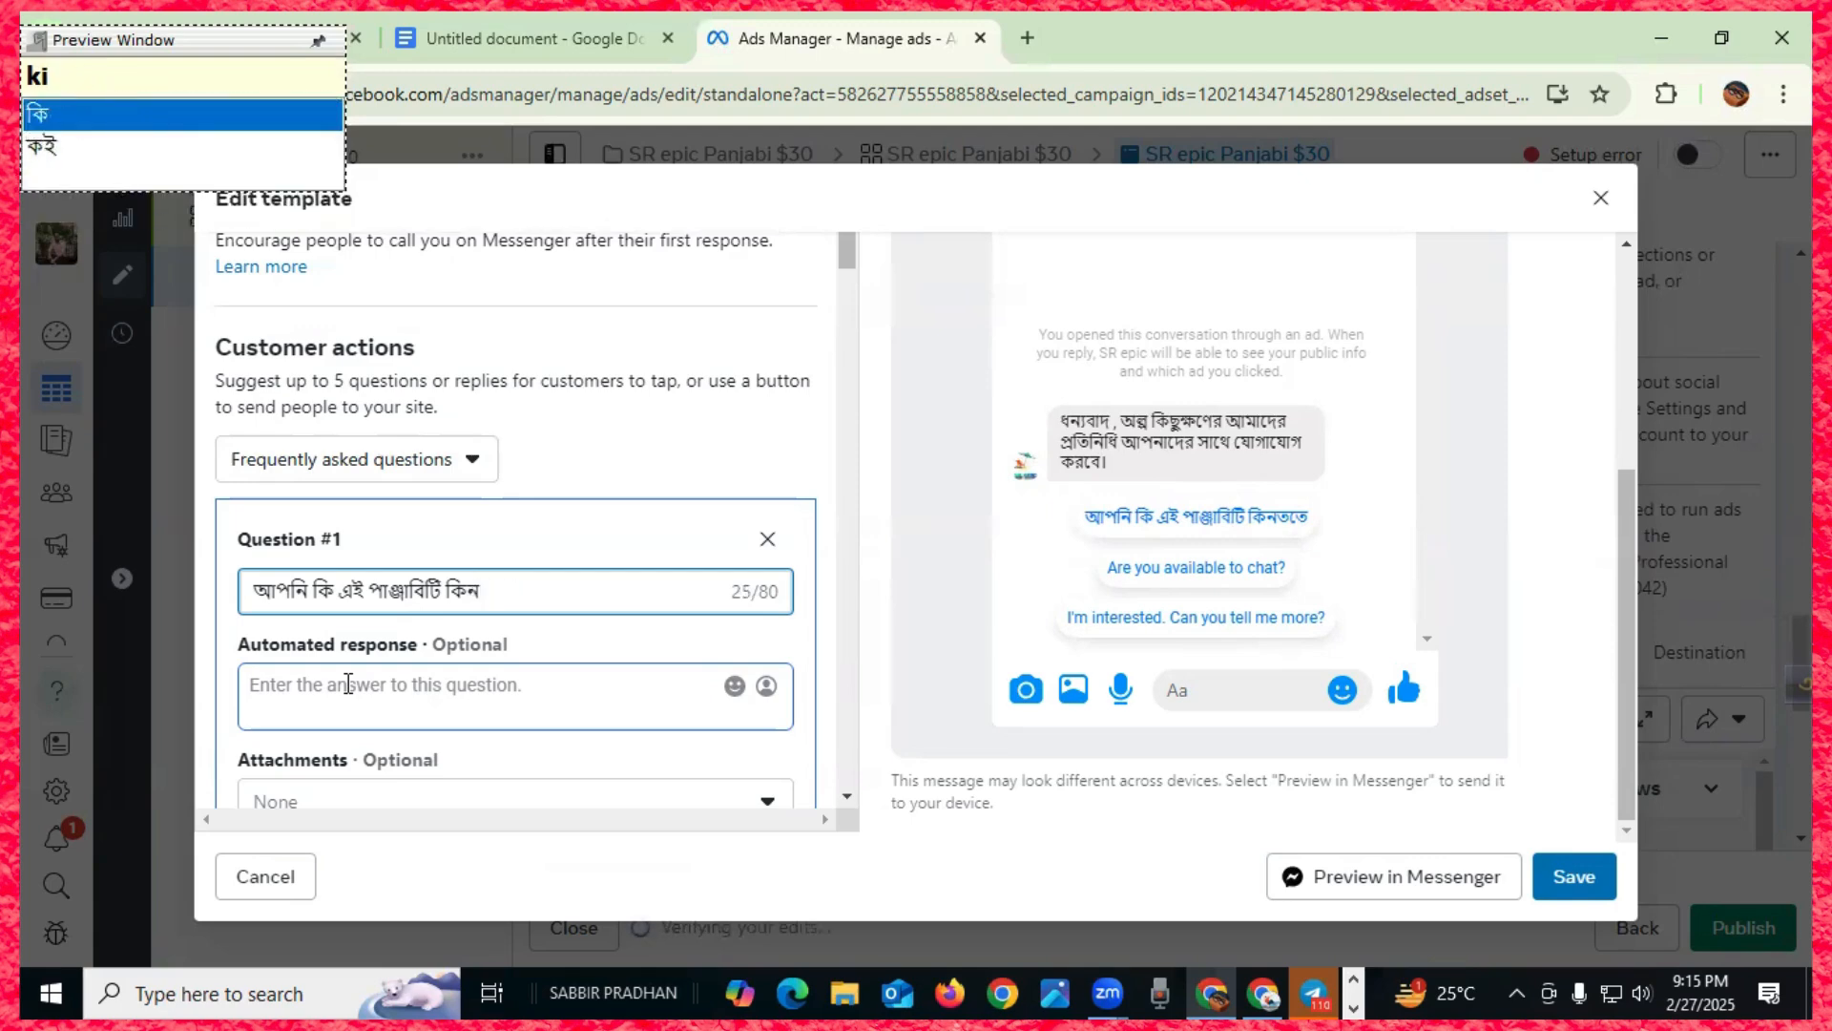
key("BackSpace")
type("kroy")
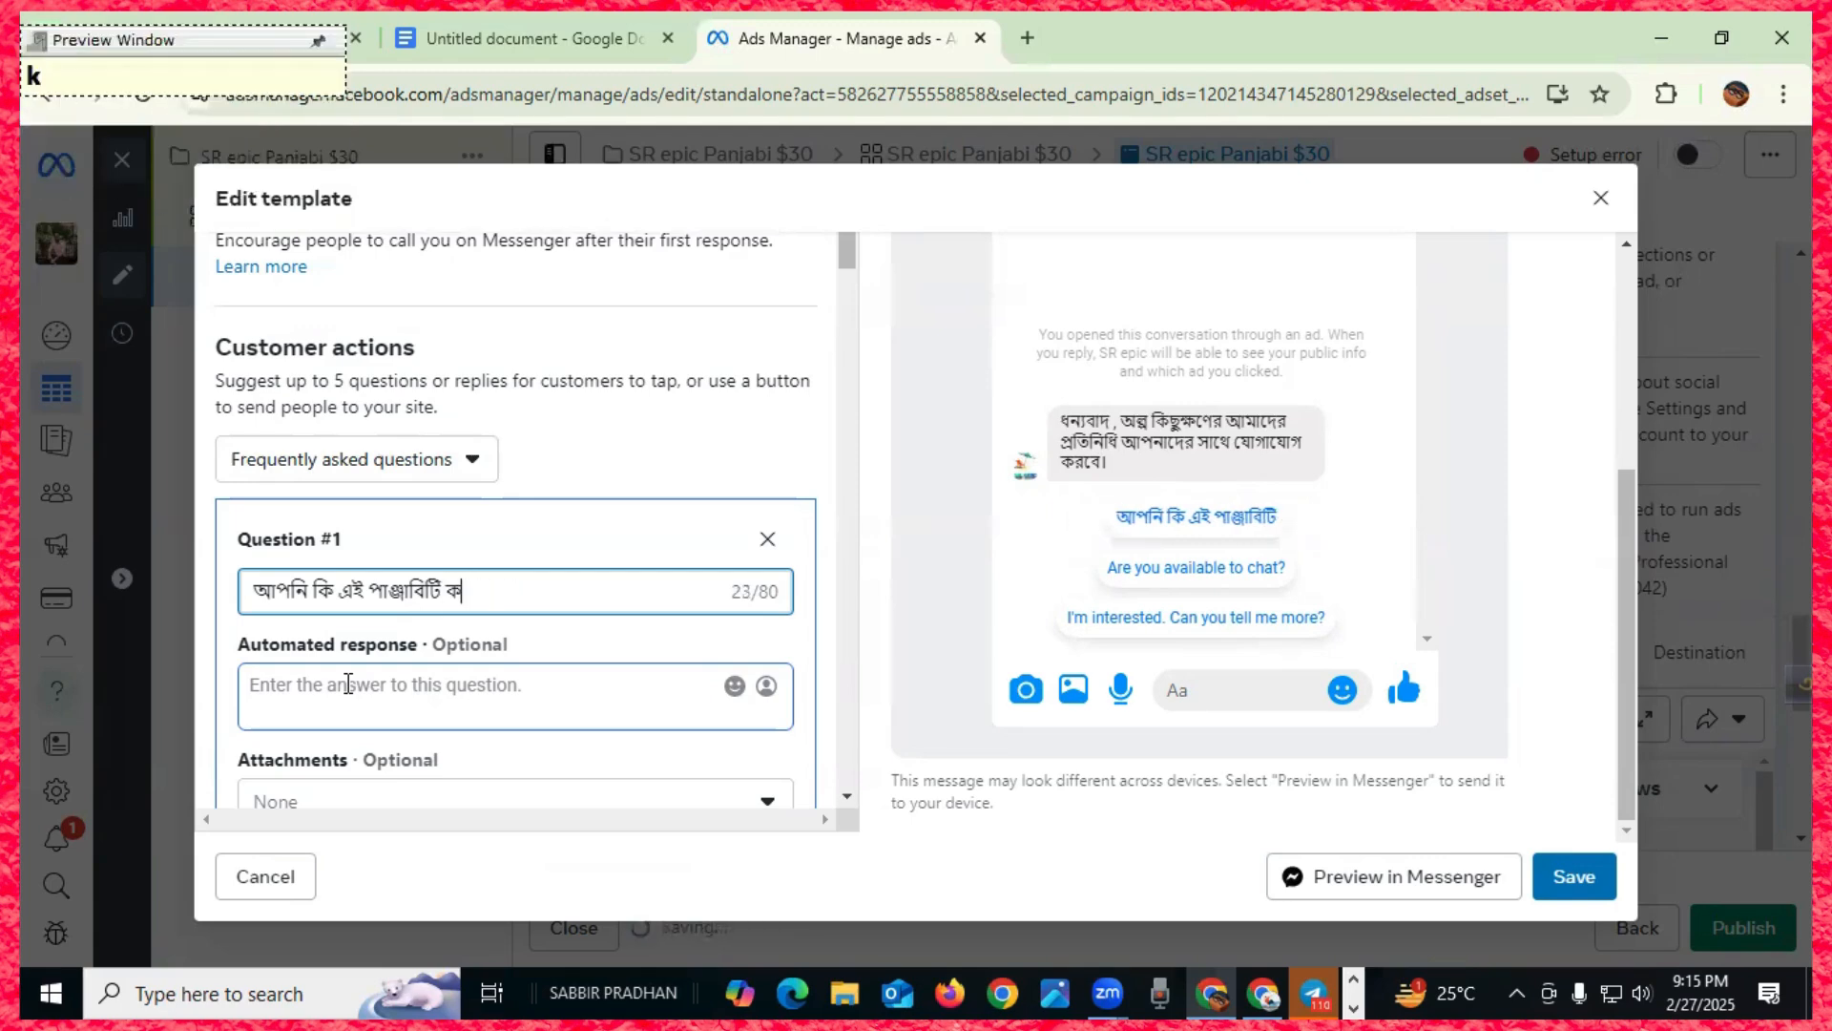
type(" korte")
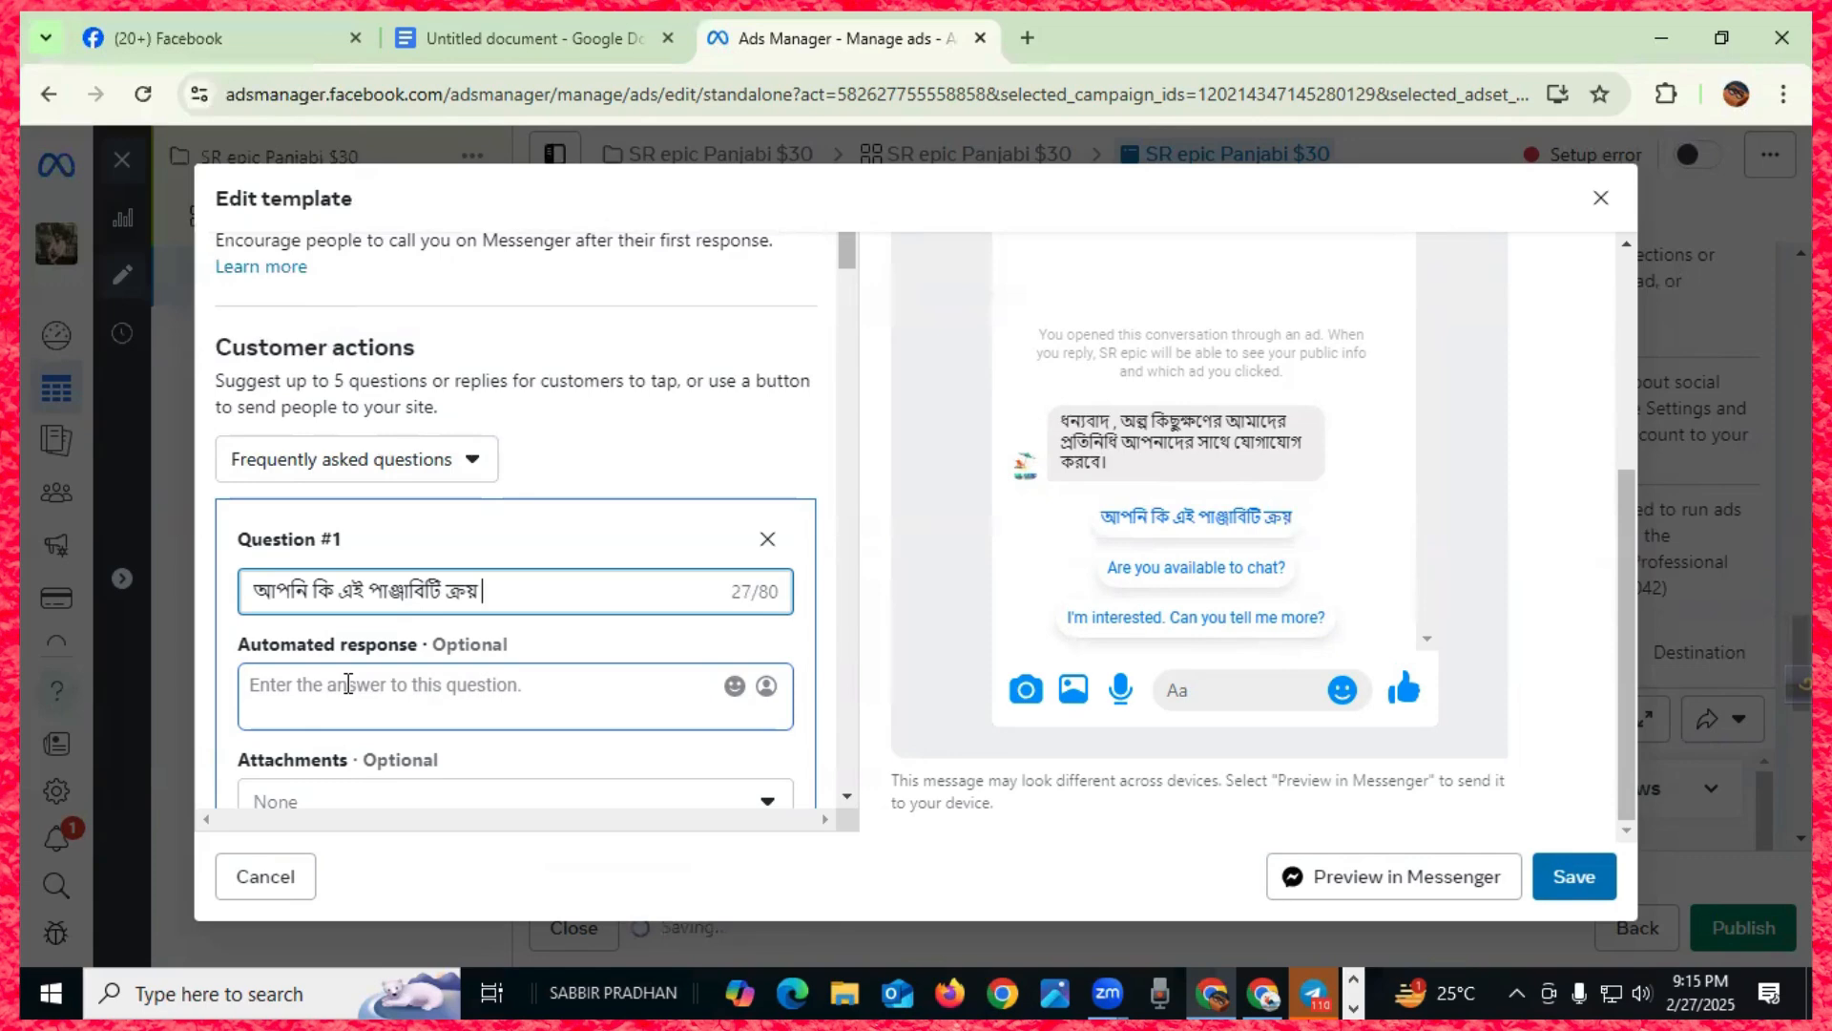
key("BackSpace")
key("BackSpace")
key("BackSpace")
type("rben")
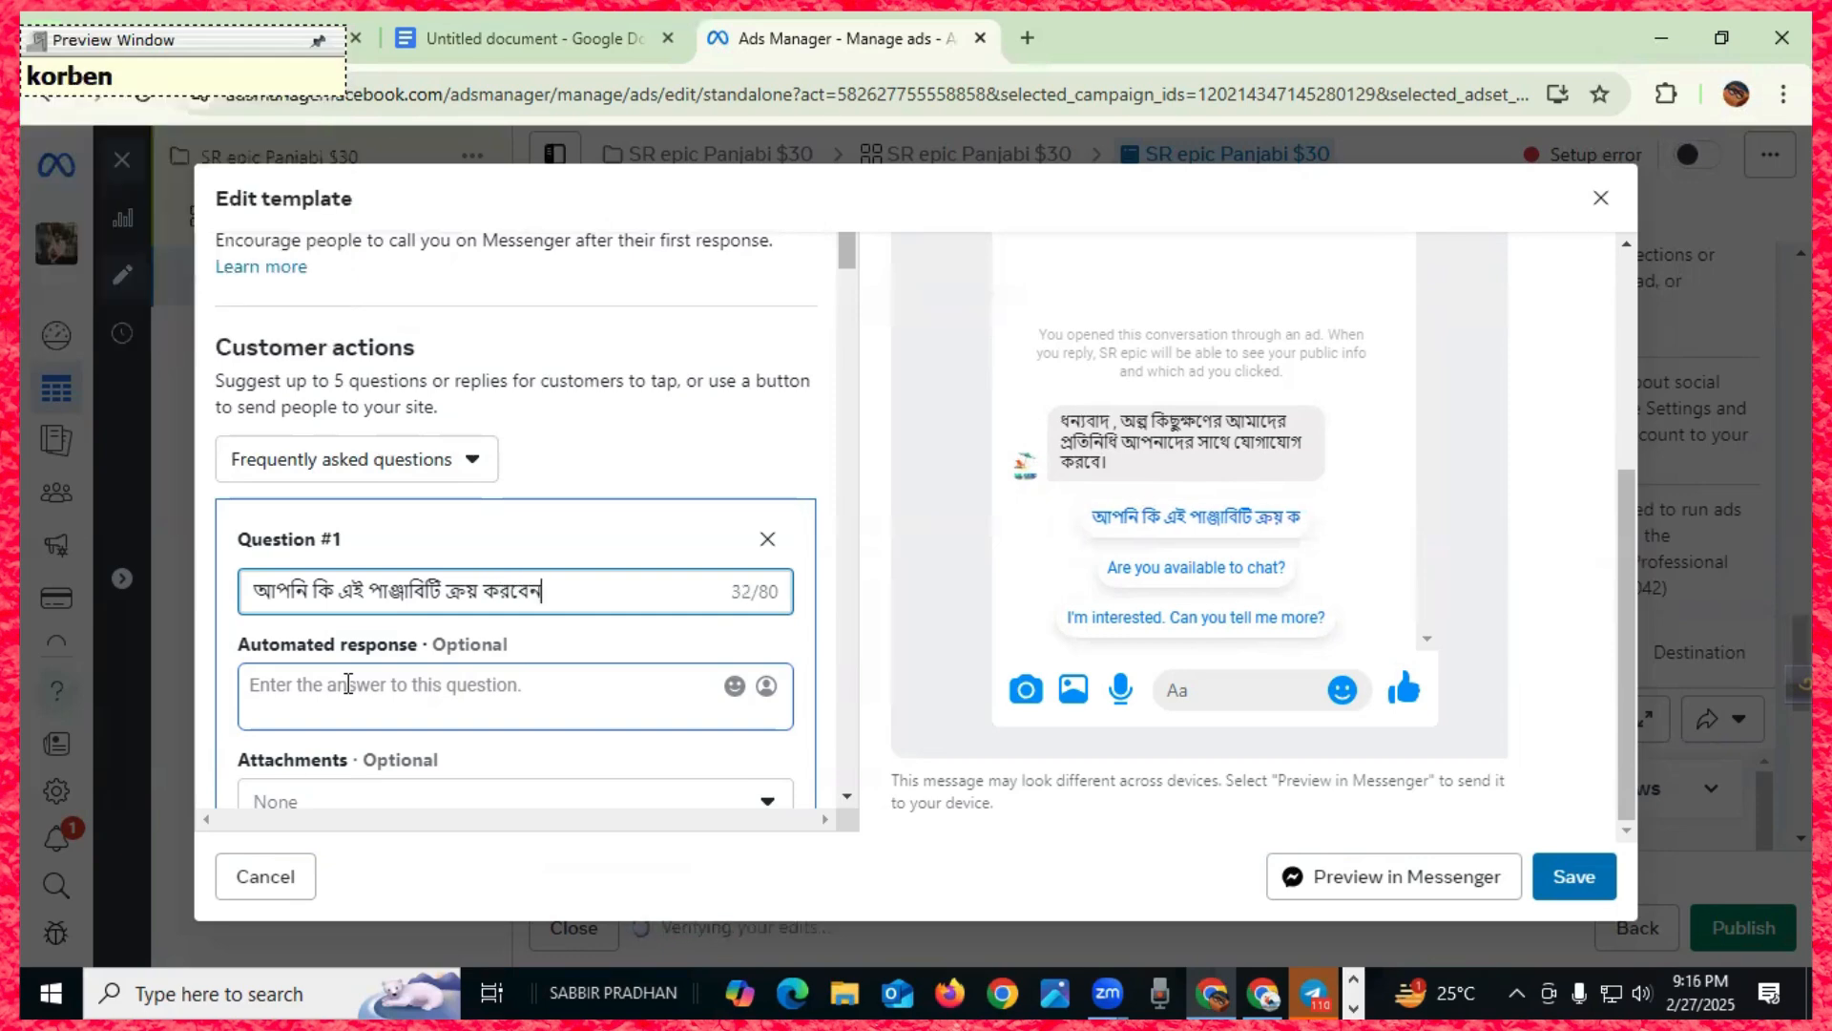
type("/")
key("BackSpace")
type("?")
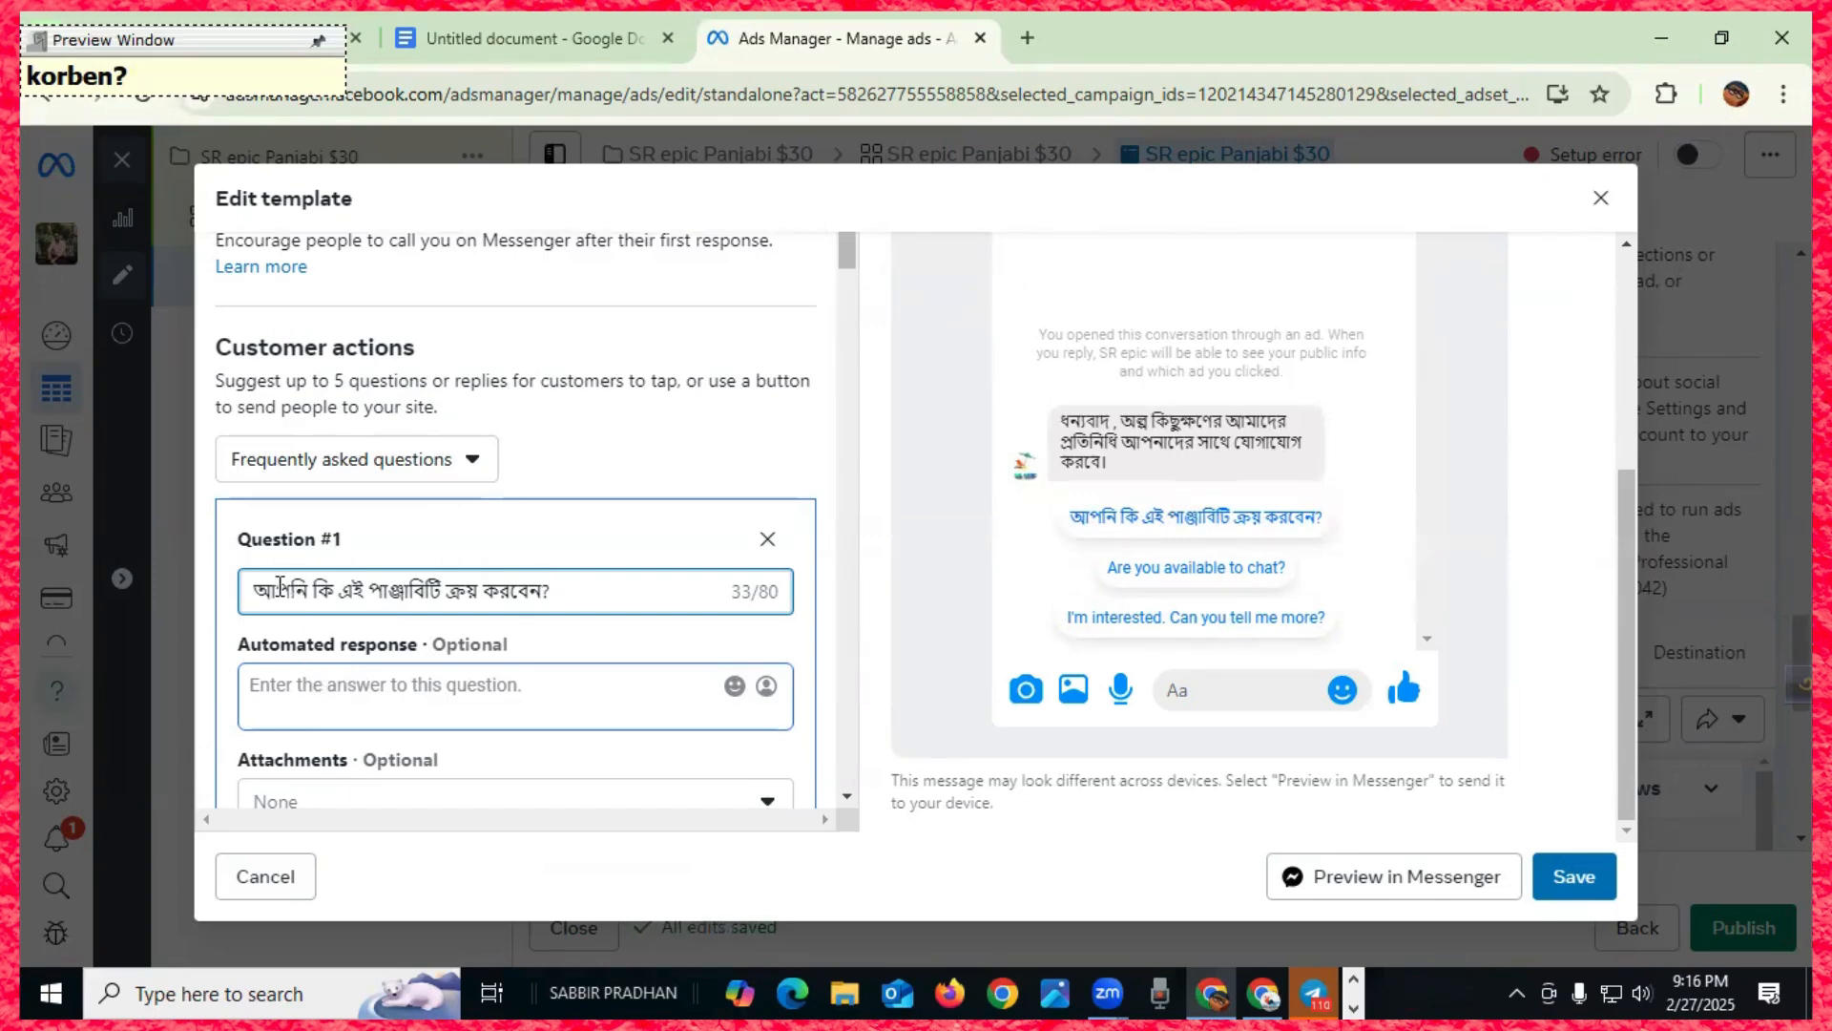
- Replace Question #1 with 'আমি পাঞ্জাবিটি ক্রয় করতে চাই।'
left_click(309, 692)
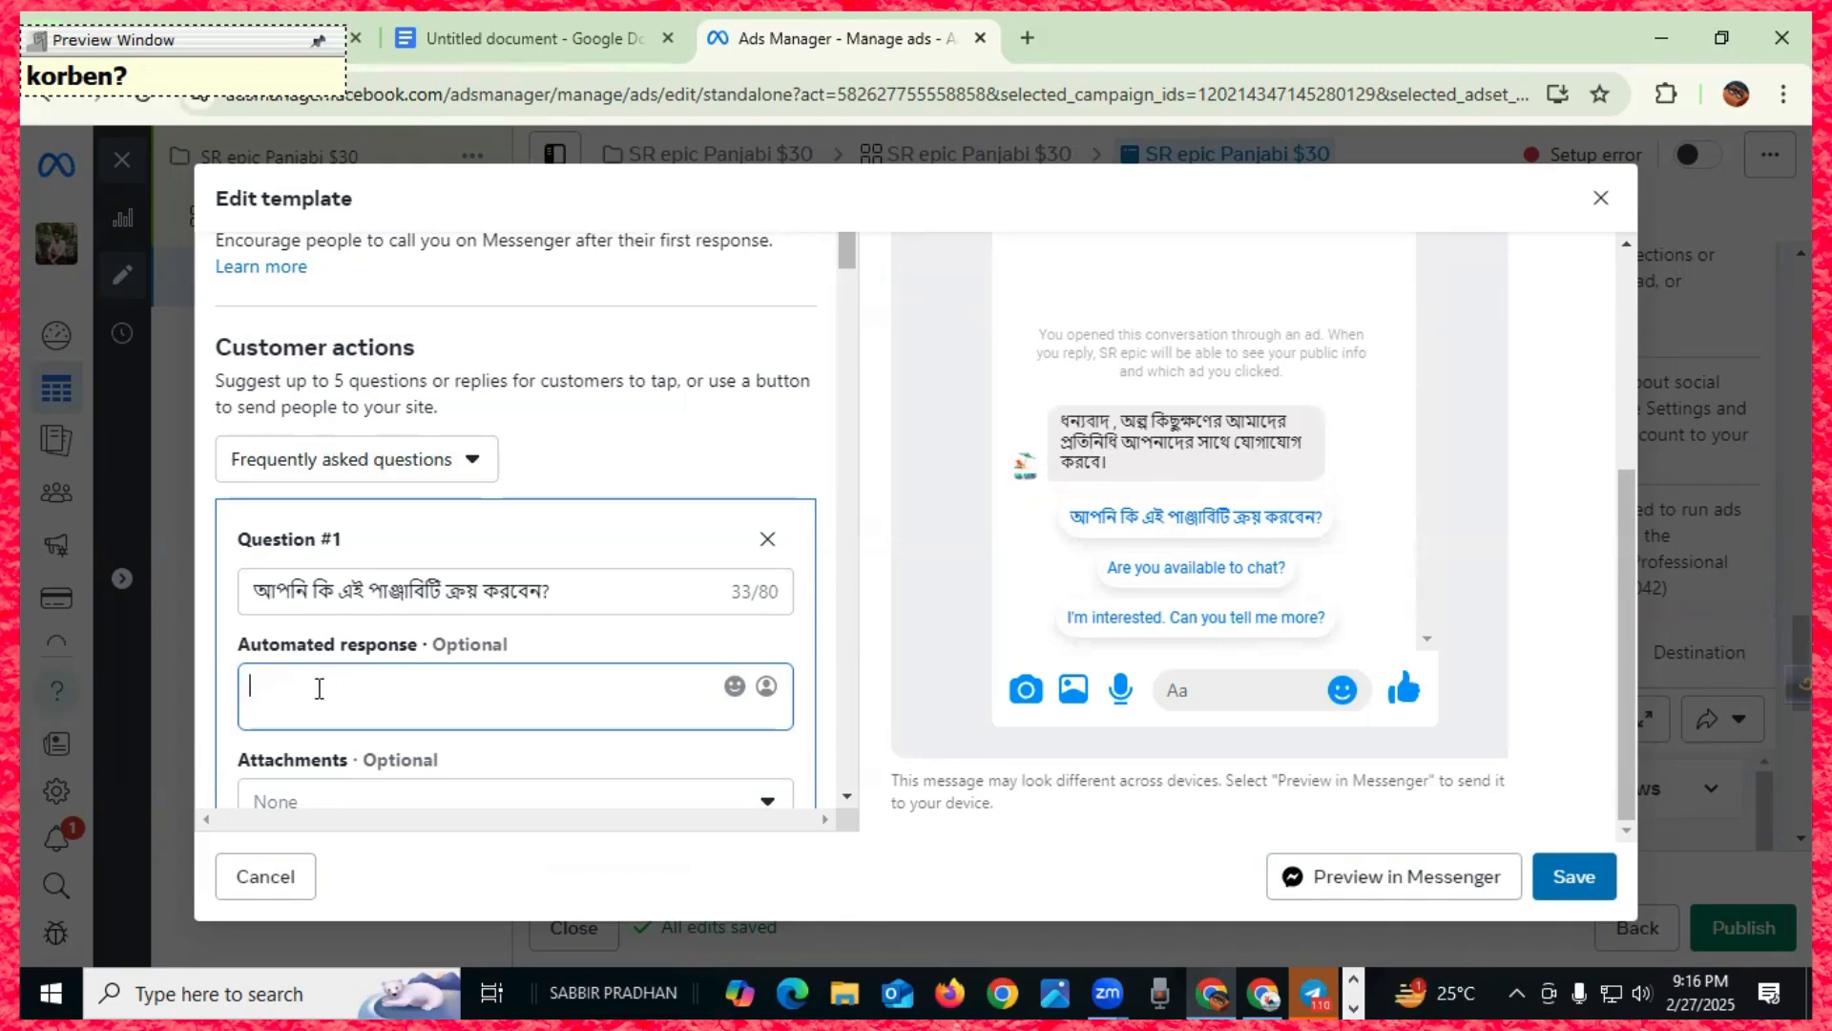
scroll(299, 687, "down", 1)
left_click_drag(559, 590, 257, 578)
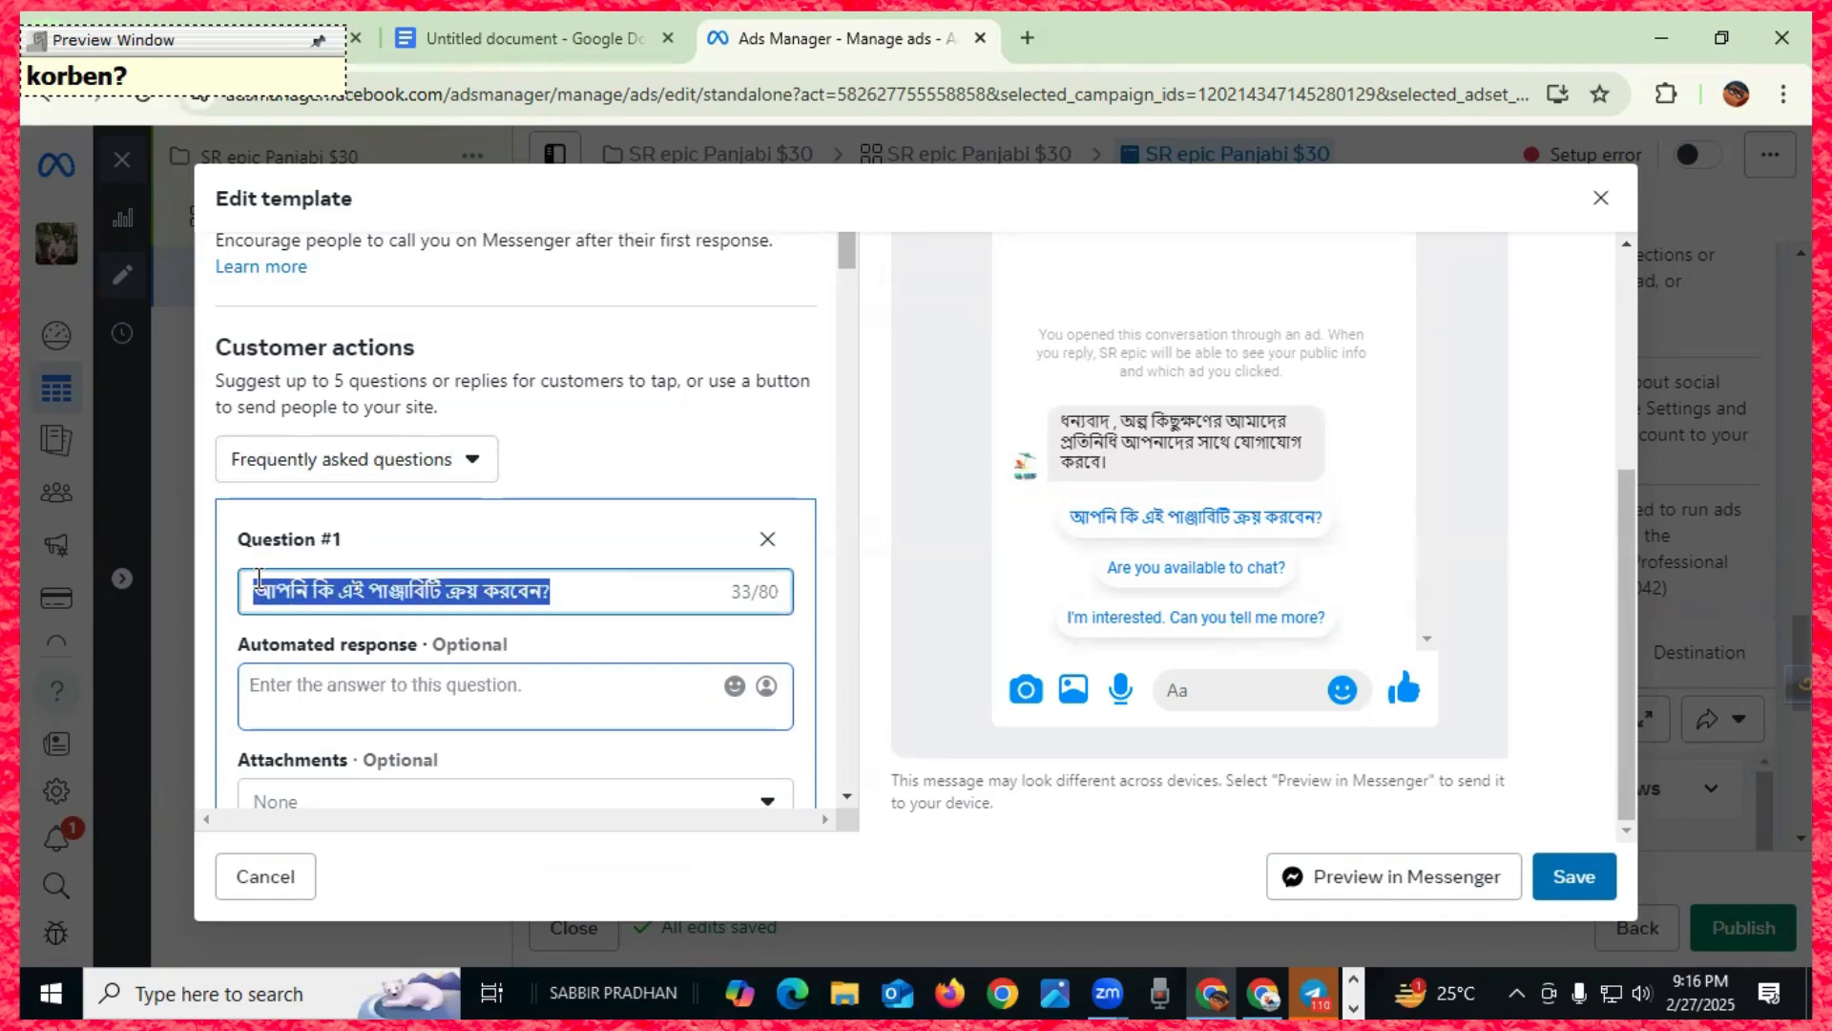
type("আ")
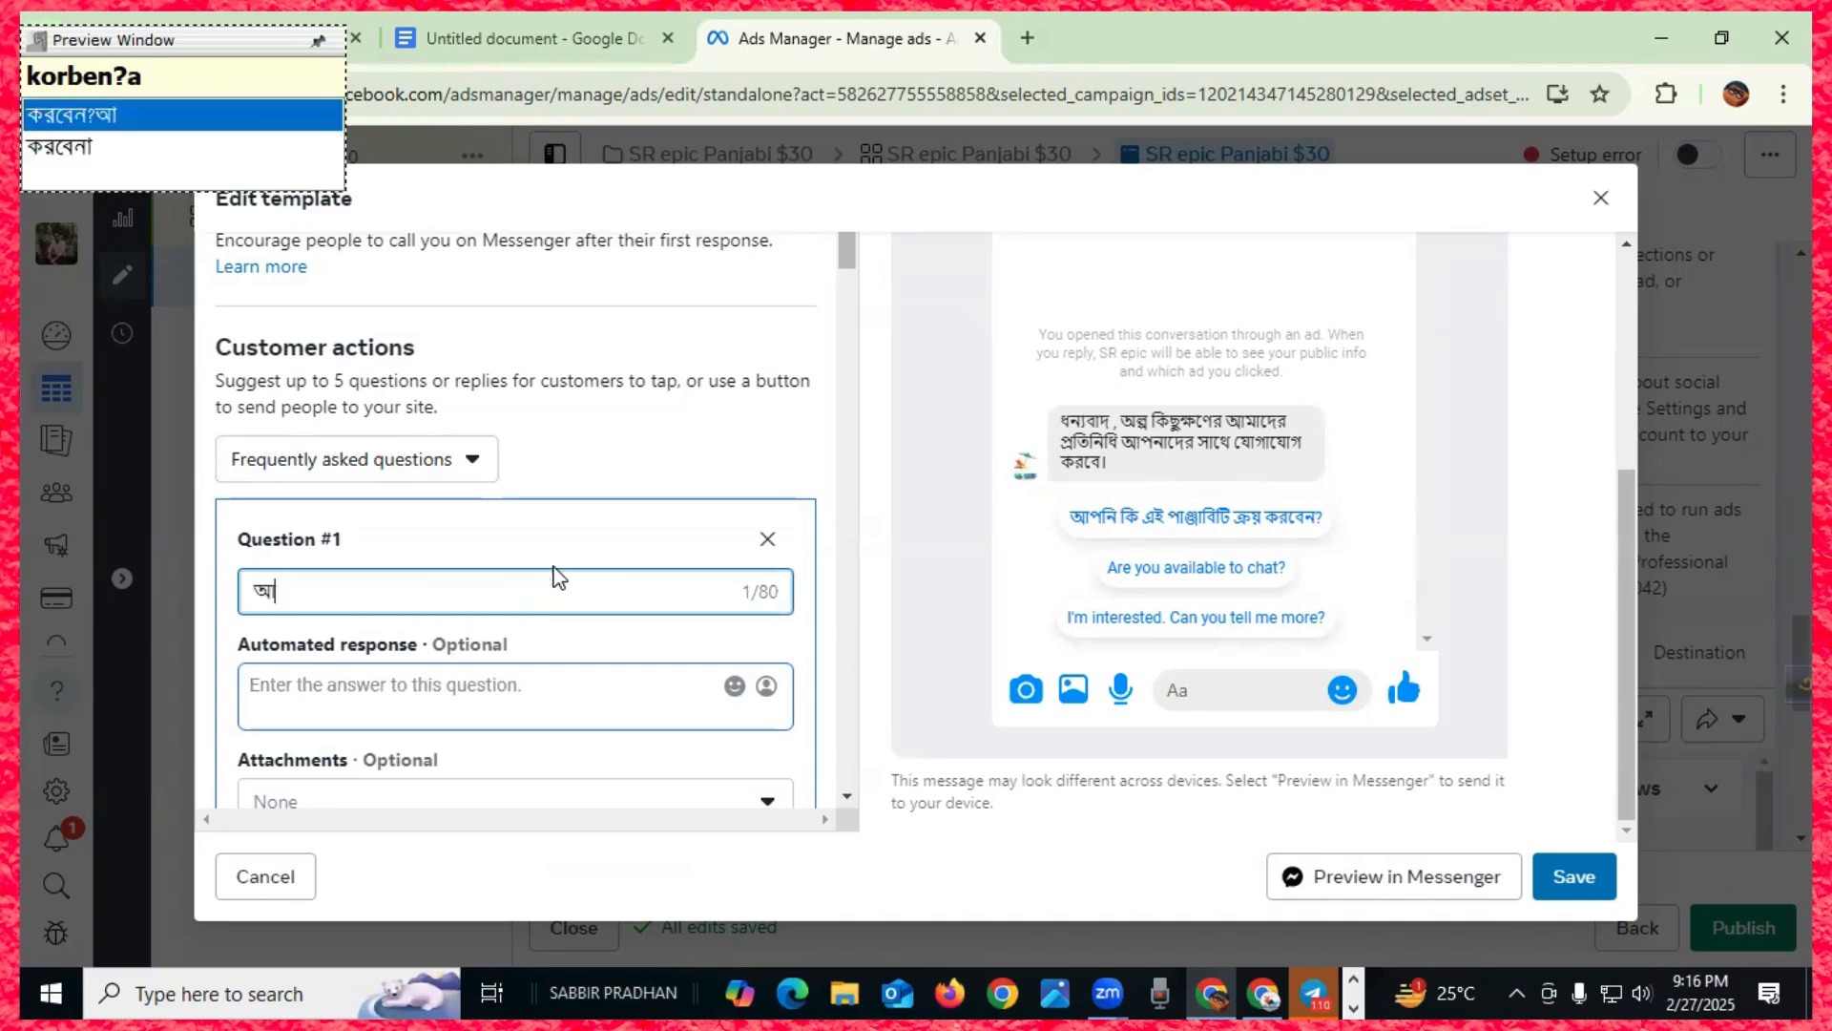
type("মি ")
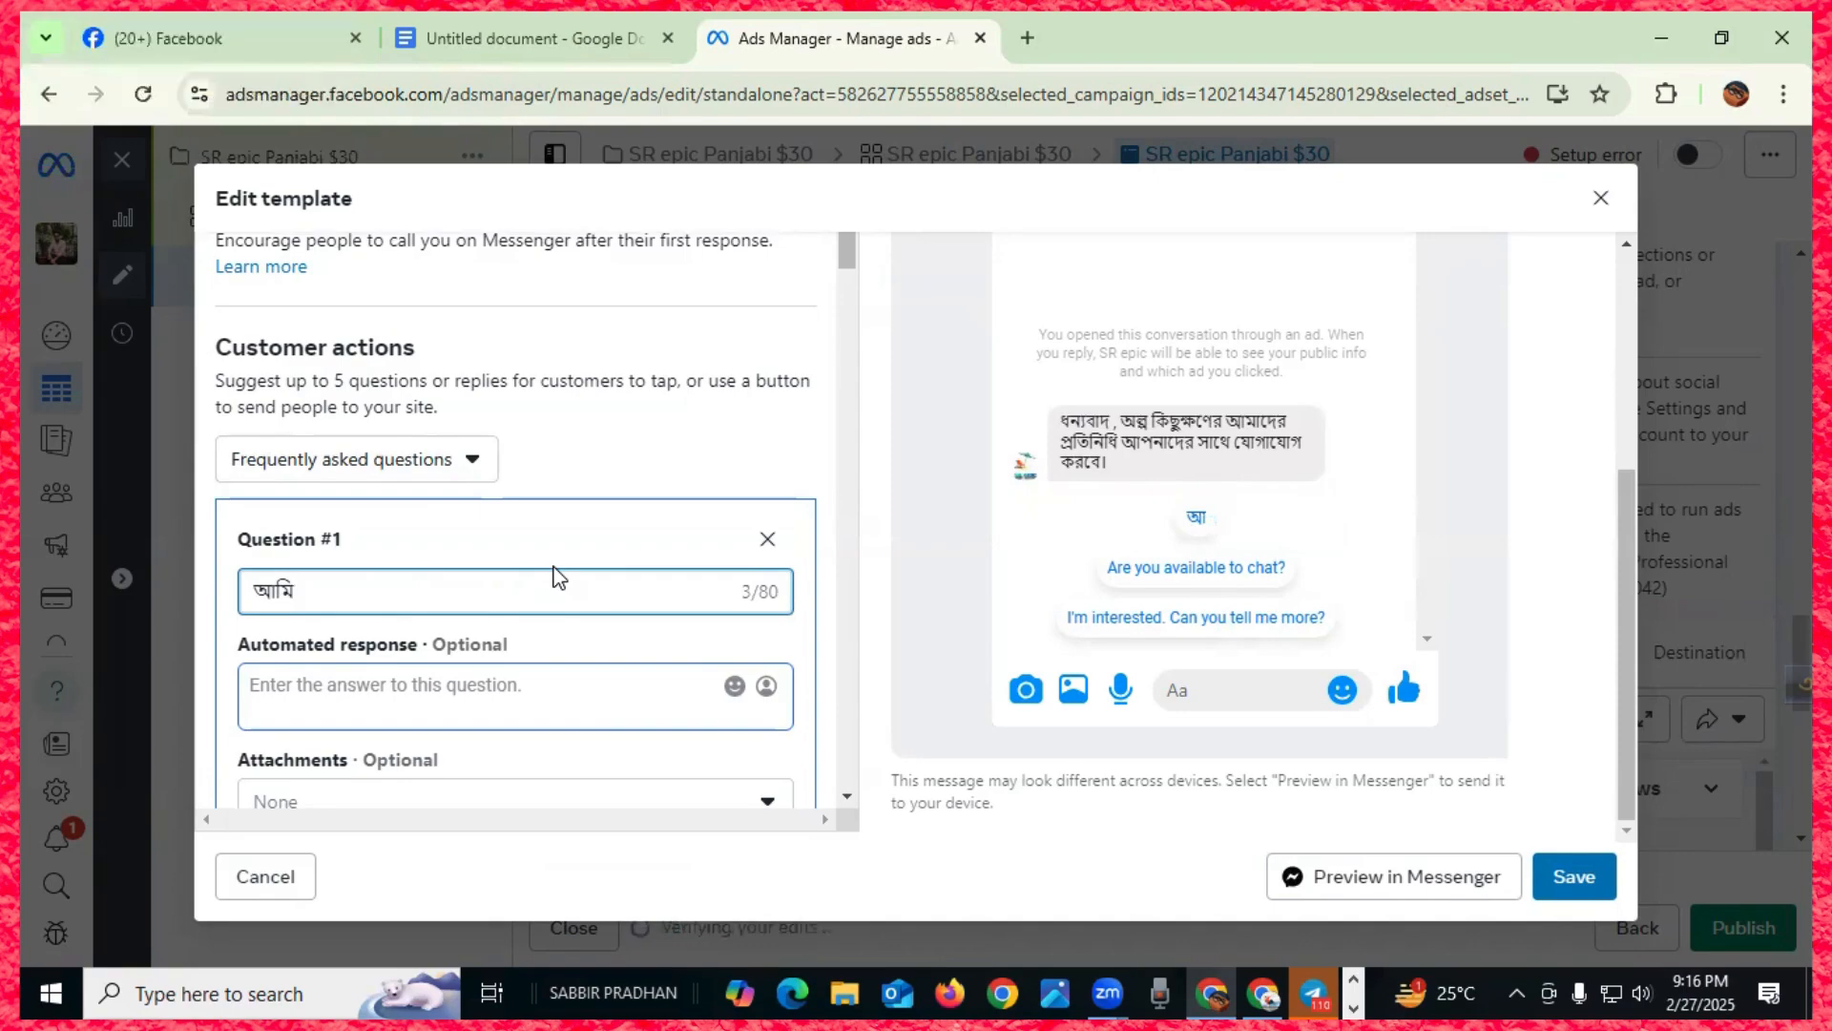
type("পাঞ্জাবি")
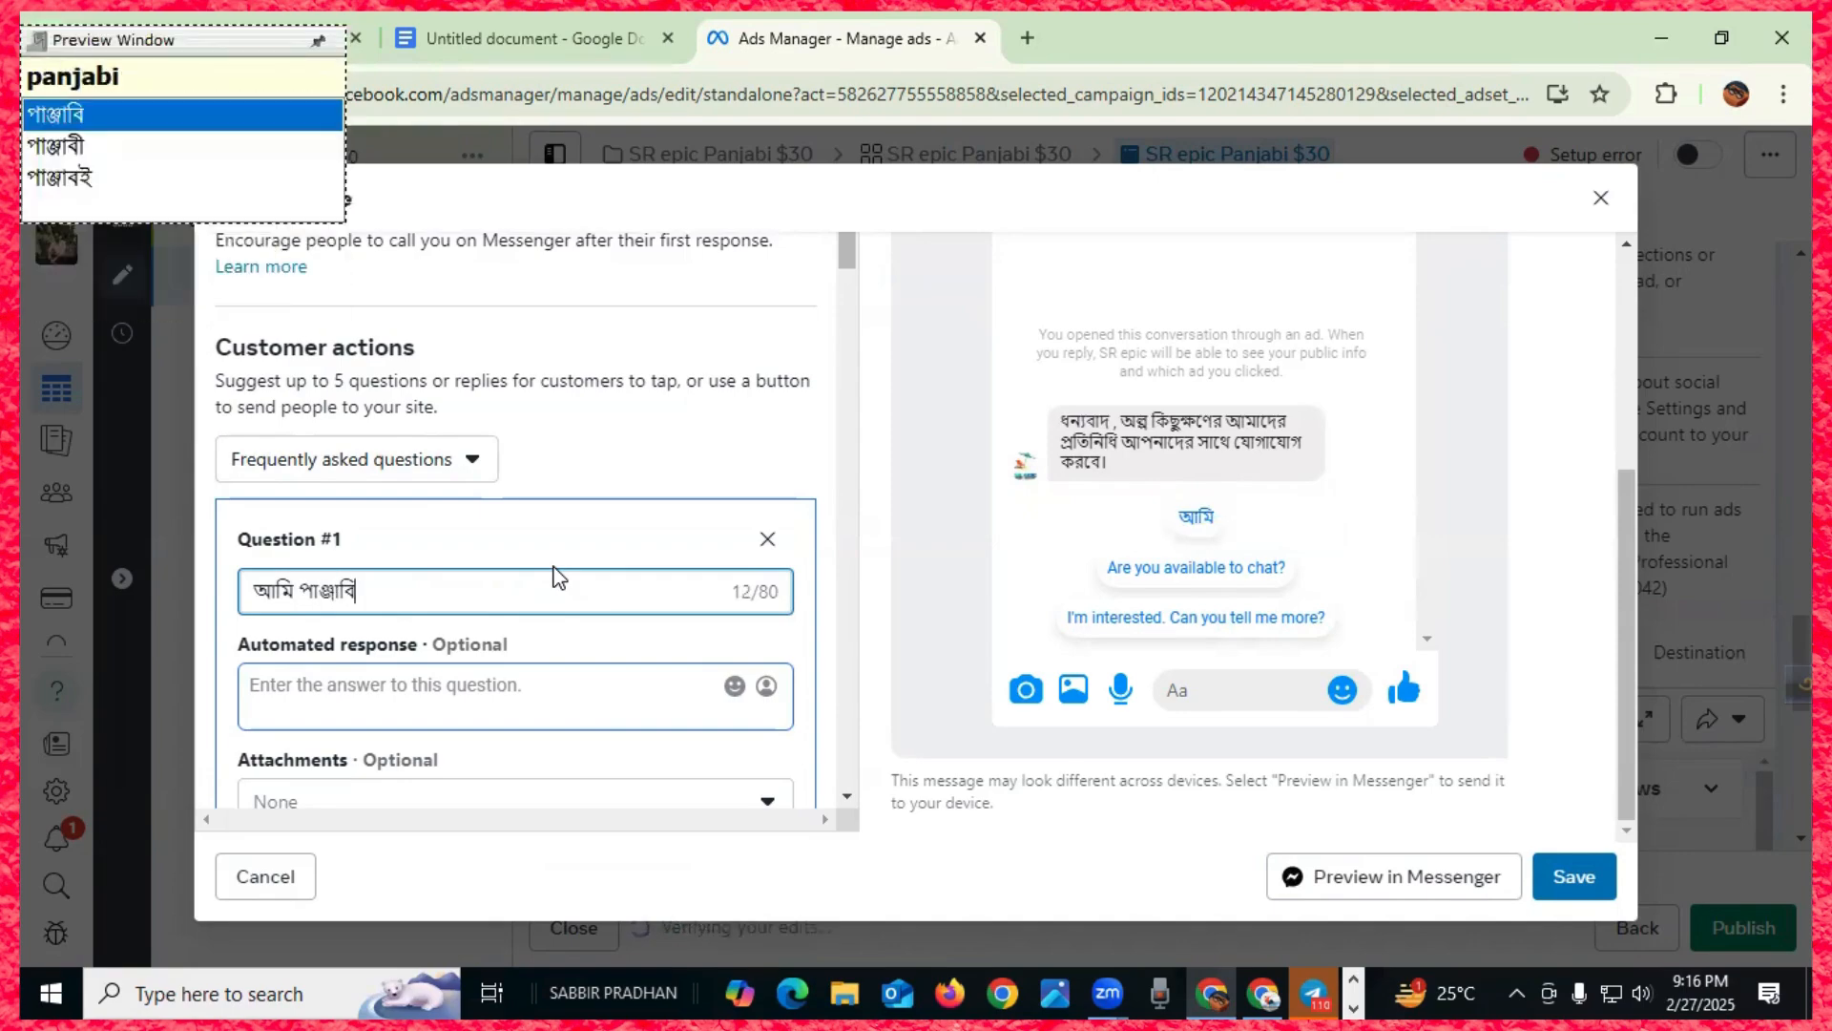
type("টি ")
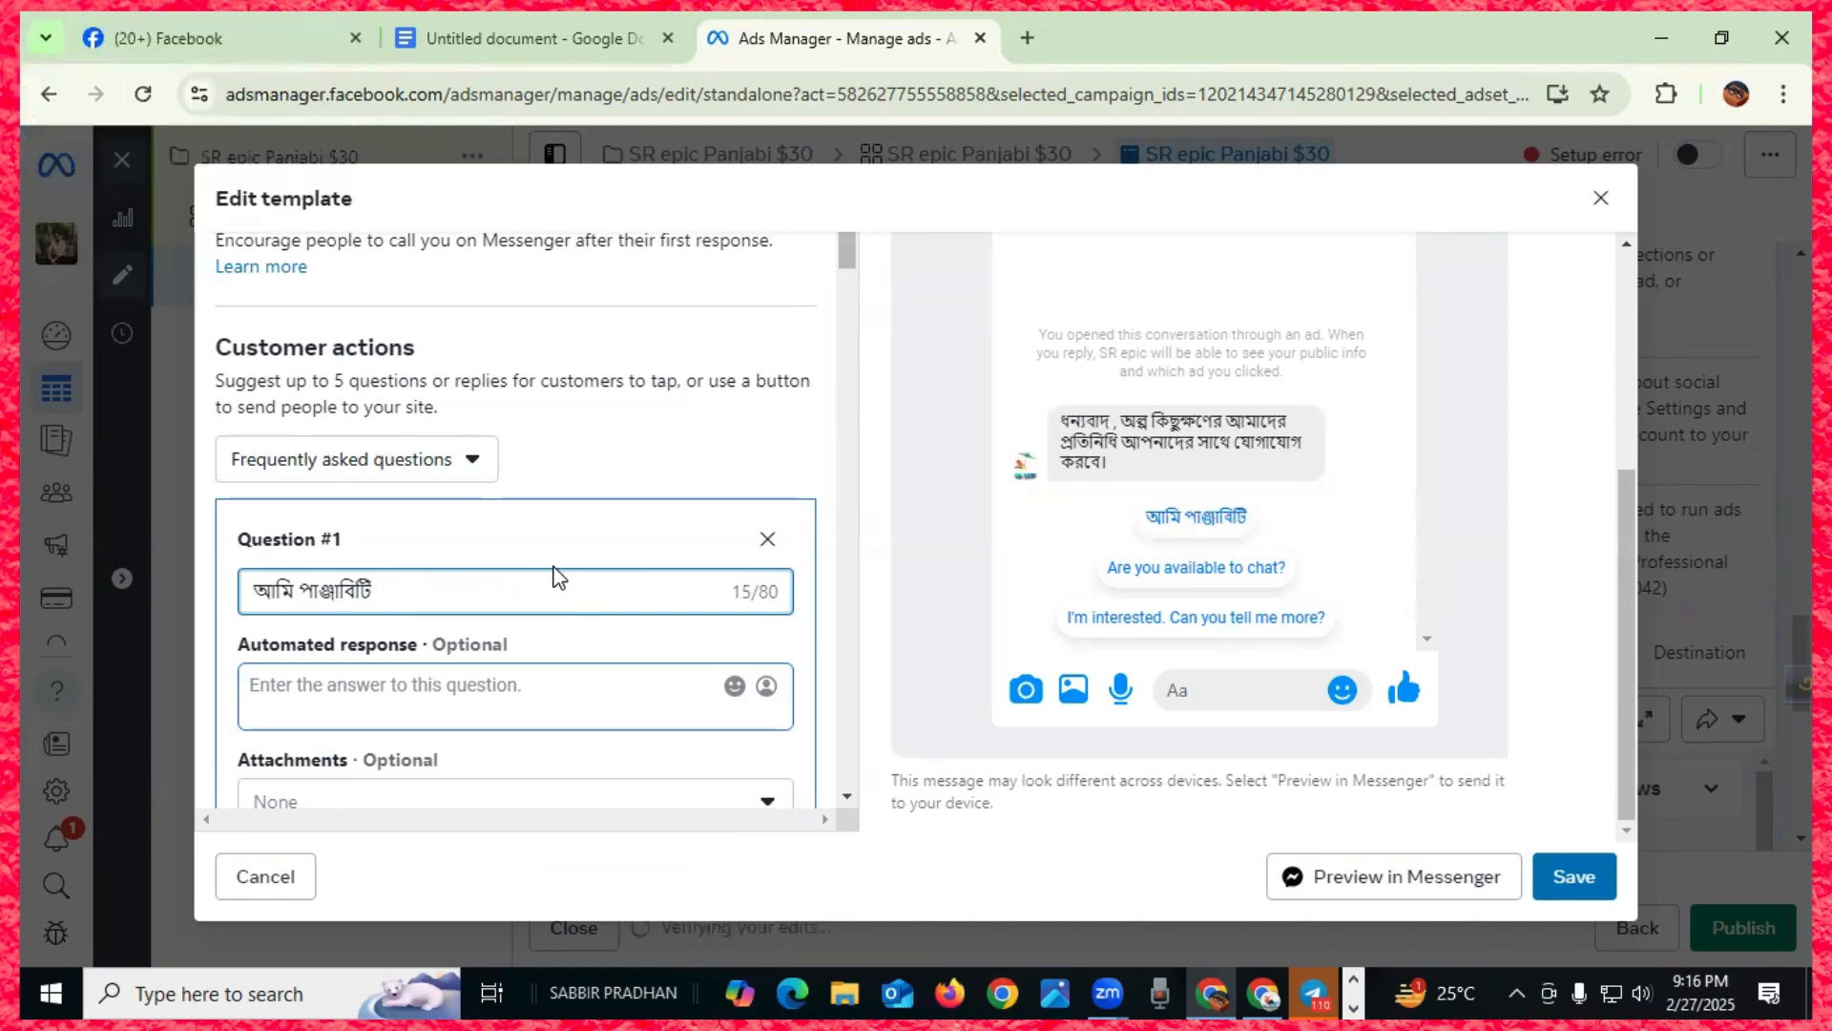
type("ক্রয়")
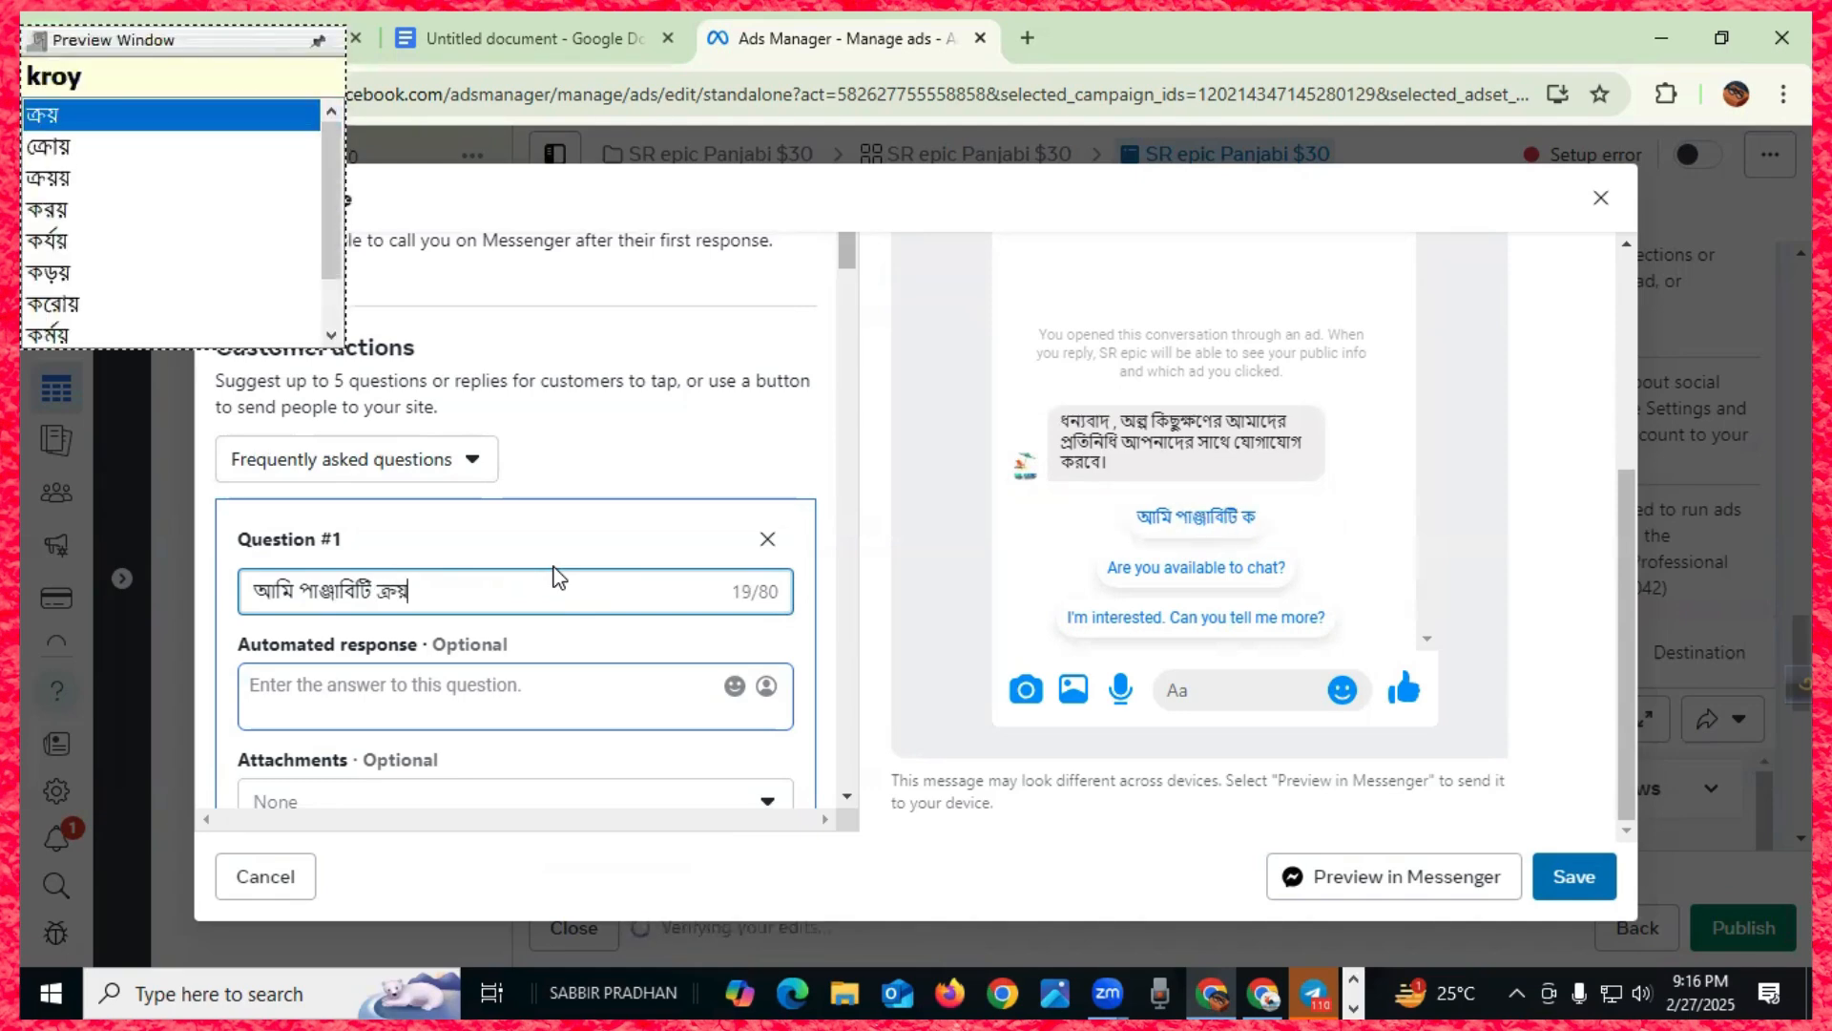
type(" করত্তে")
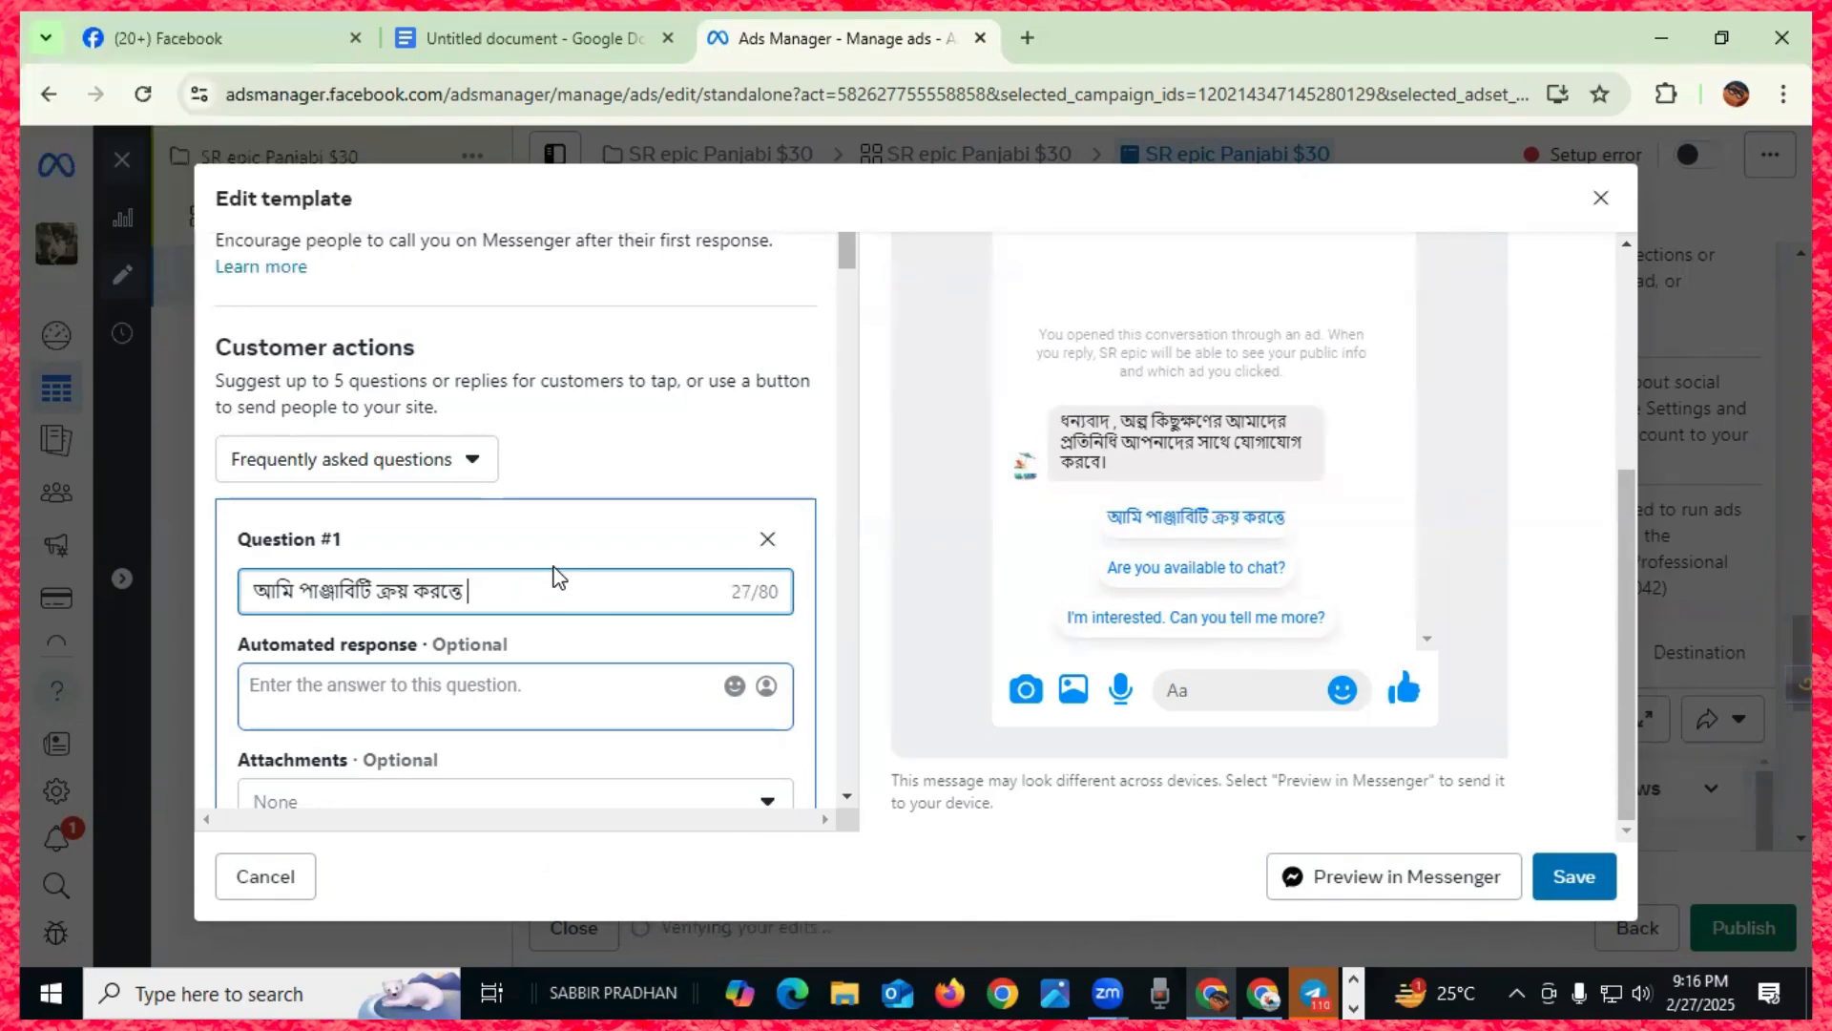
type(" cai")
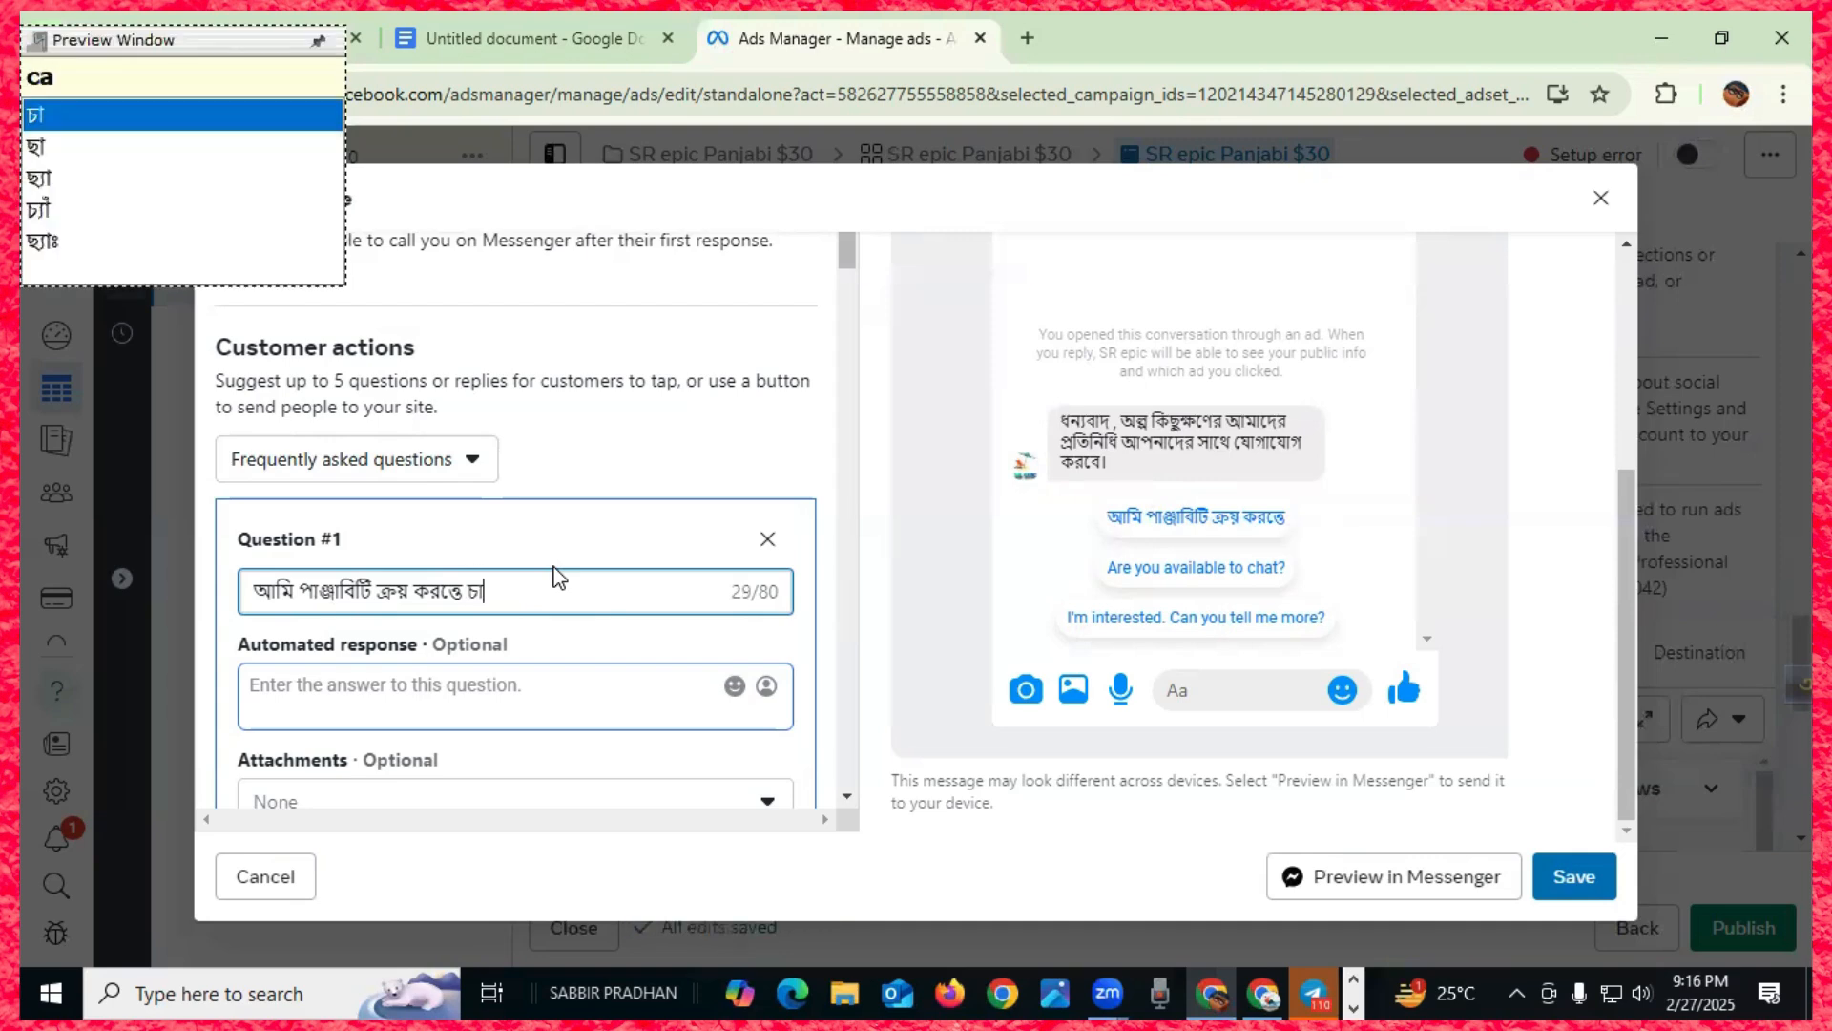
type(",")
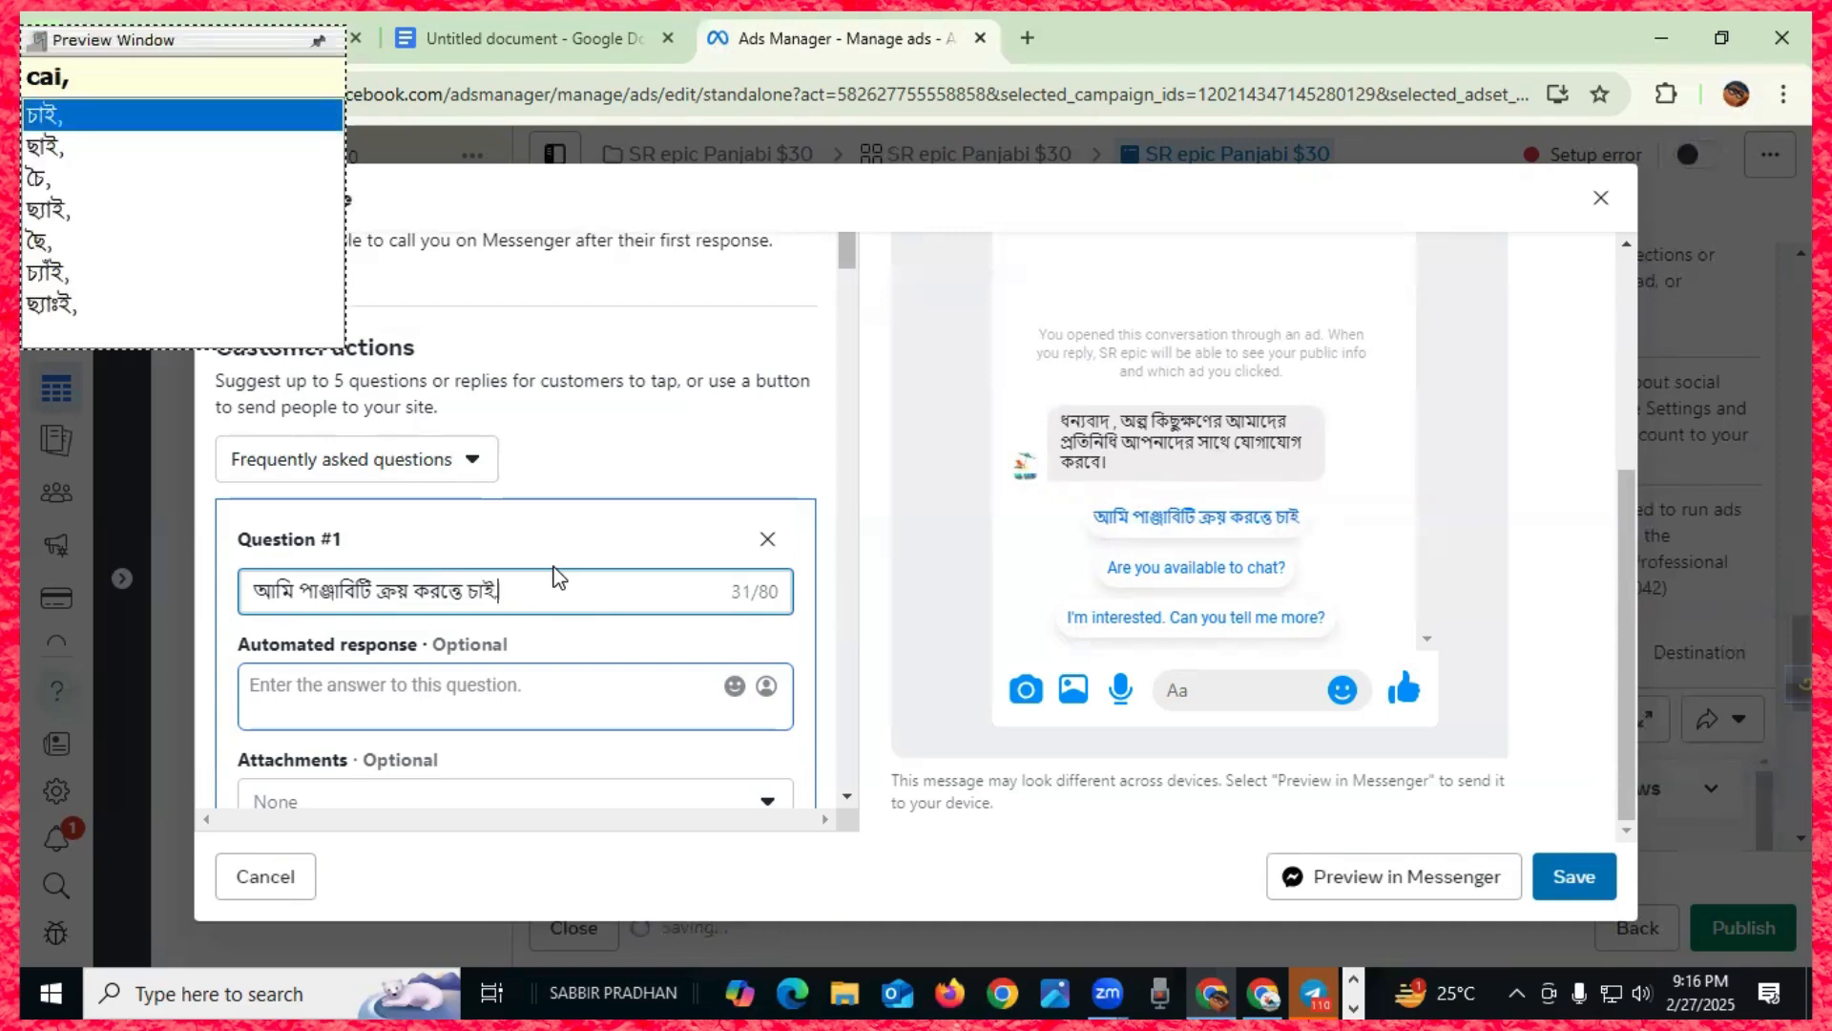
type(".")
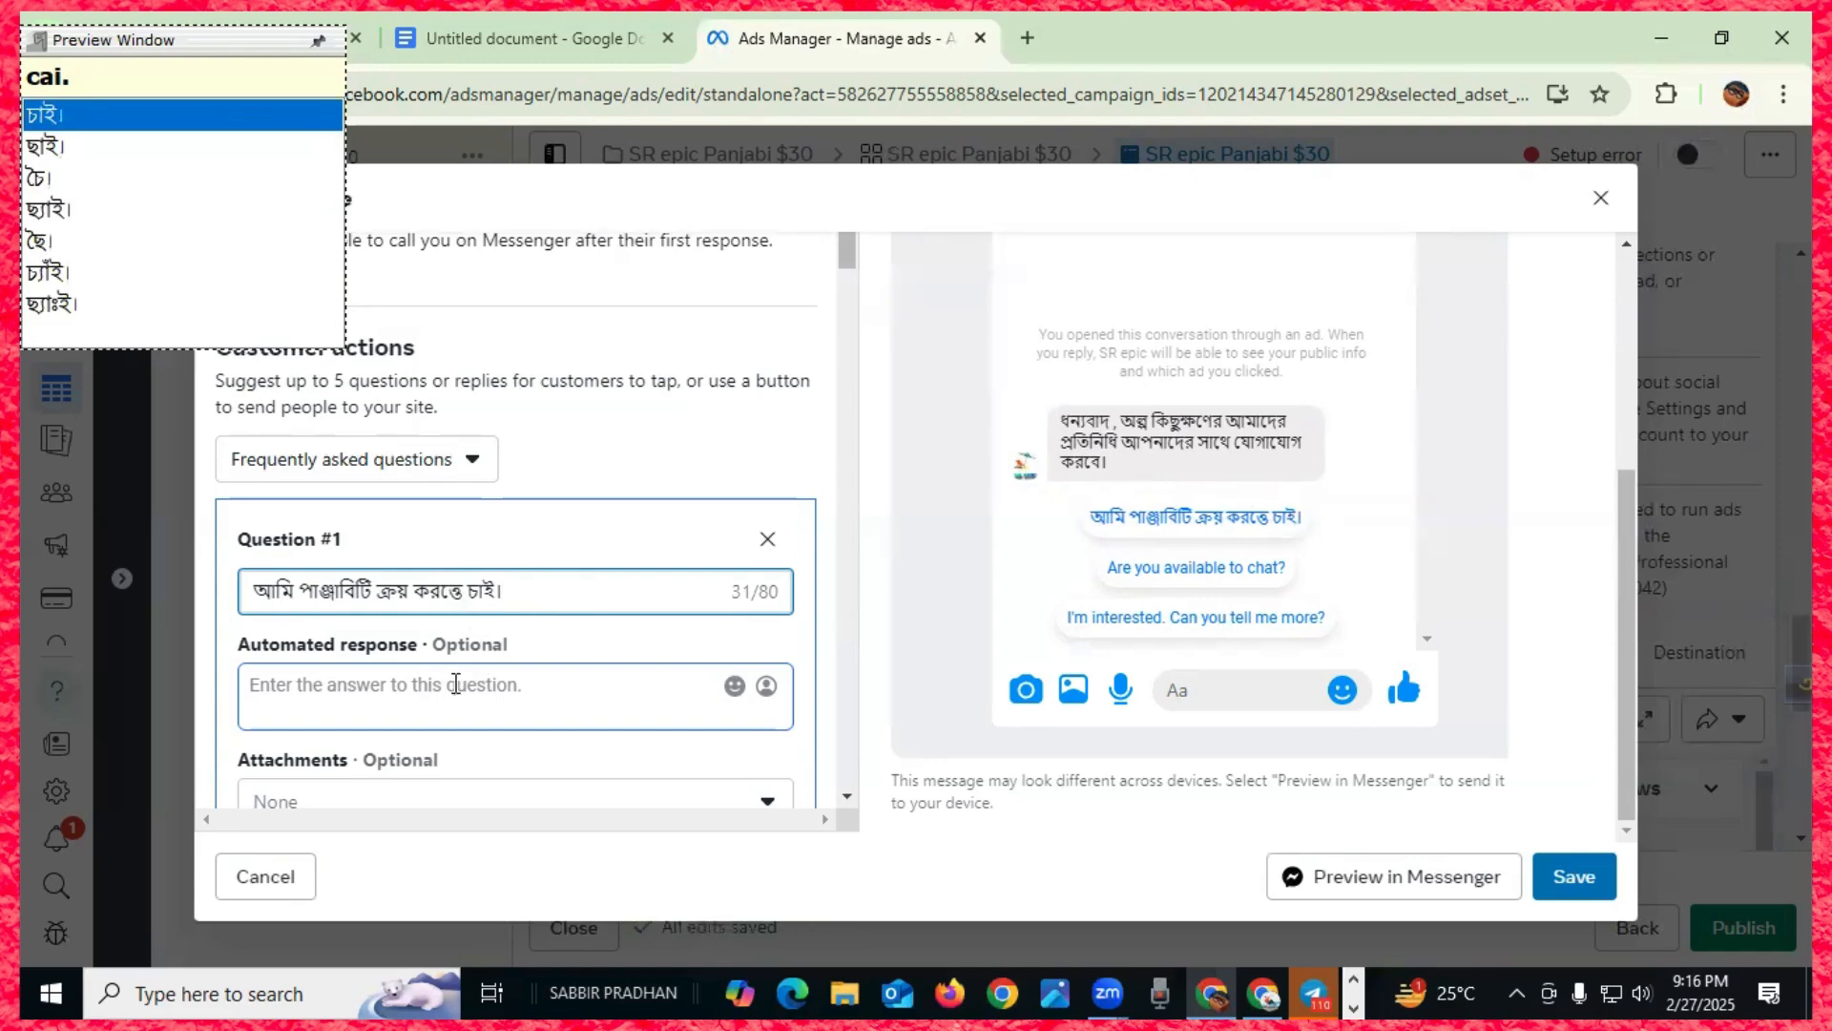
- Enter a contact phone number as Question #1's automated response
left_click(435, 693)
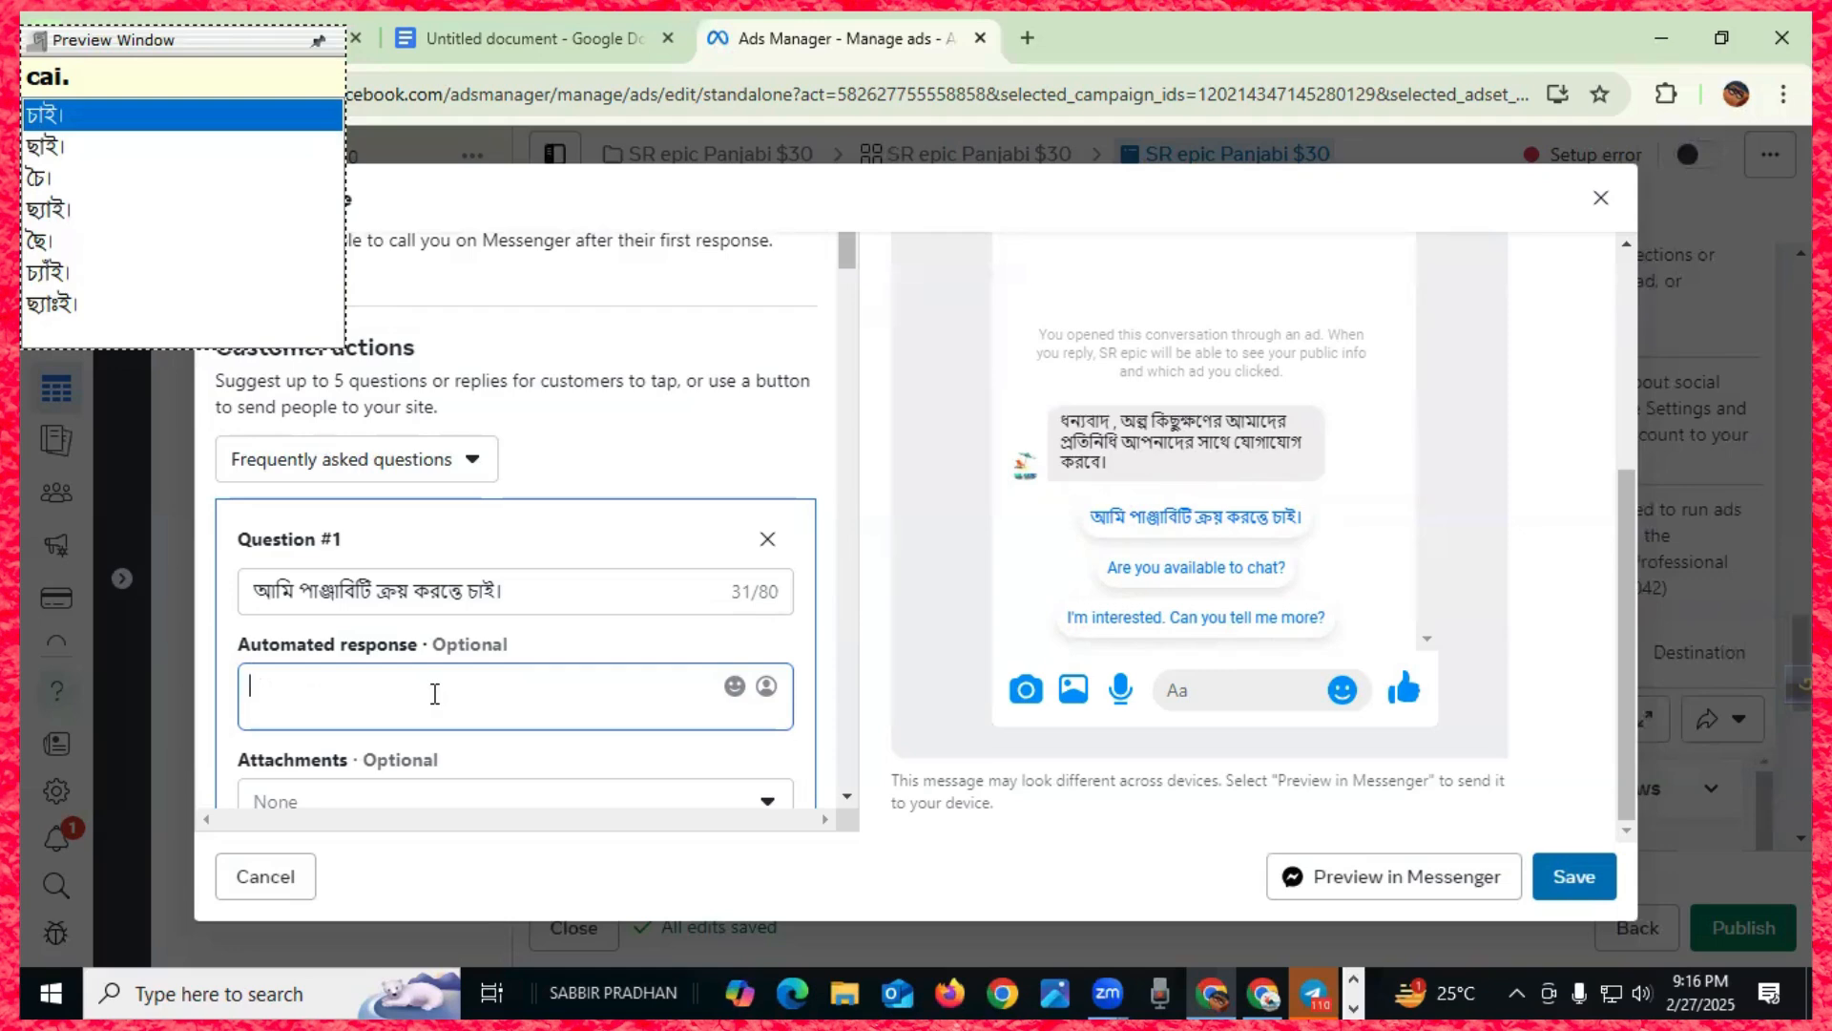
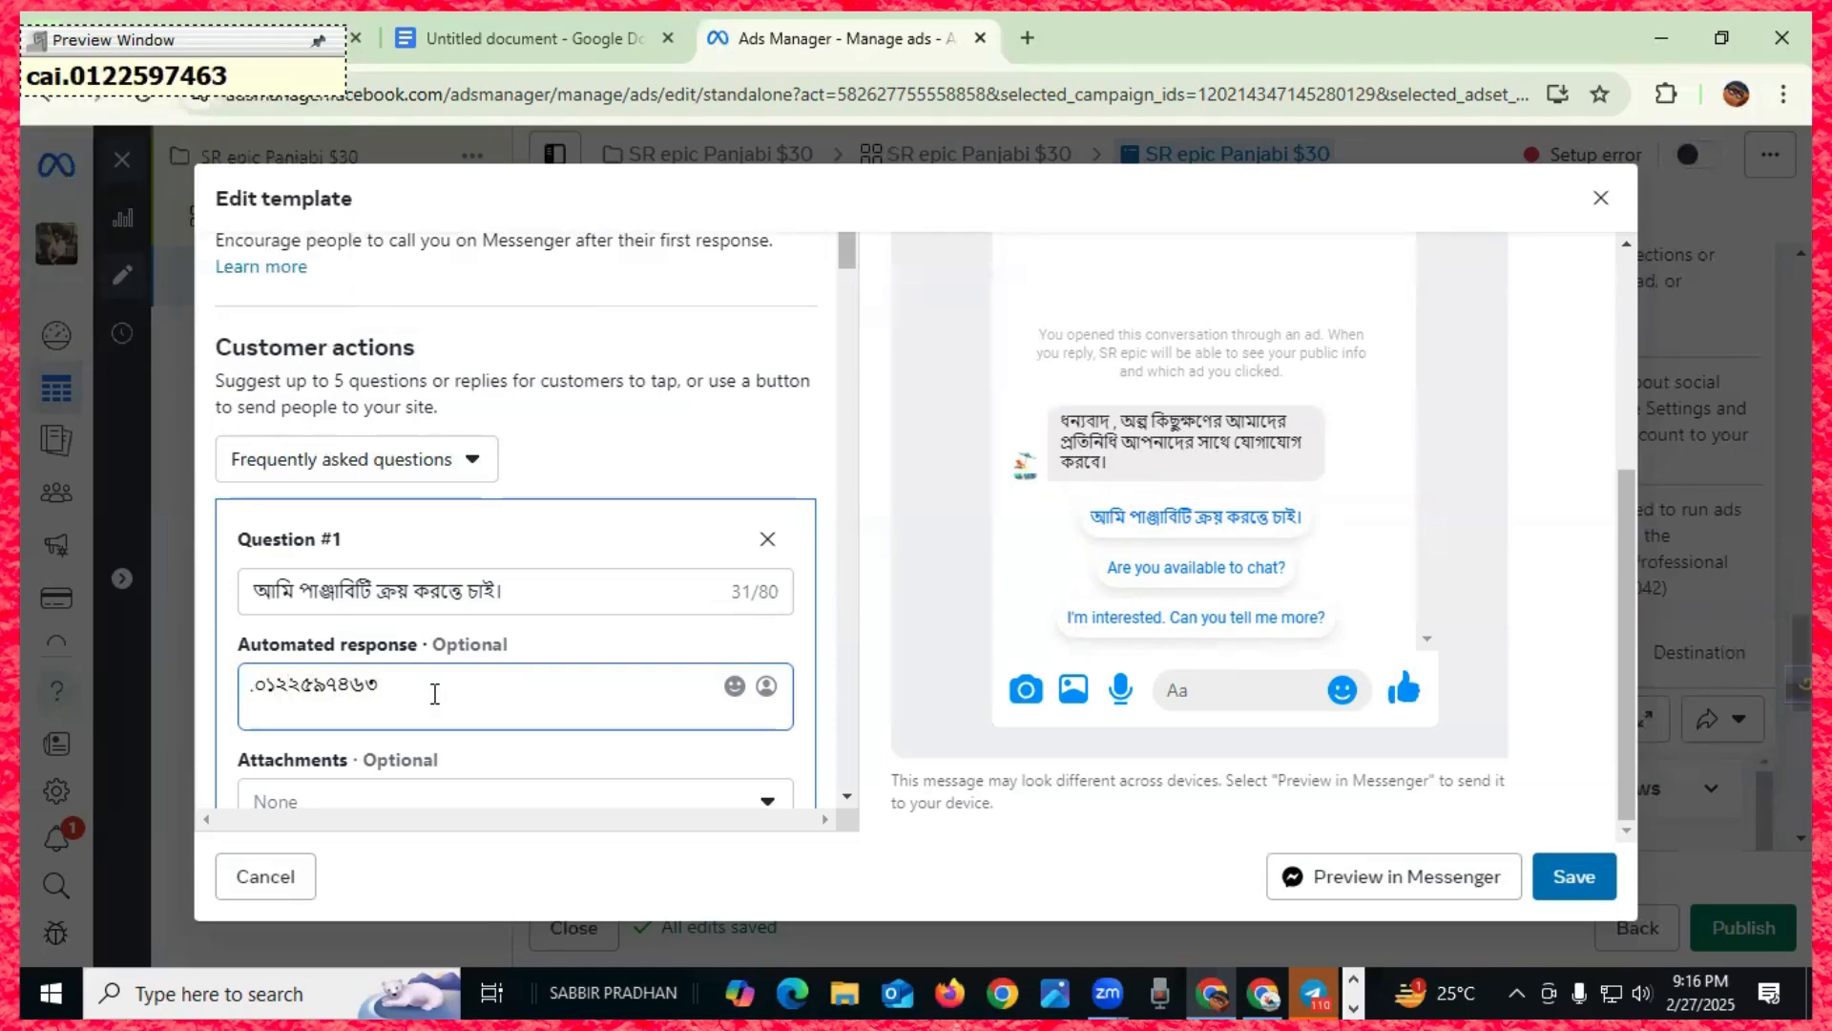
scroll(424, 718, "down", 1)
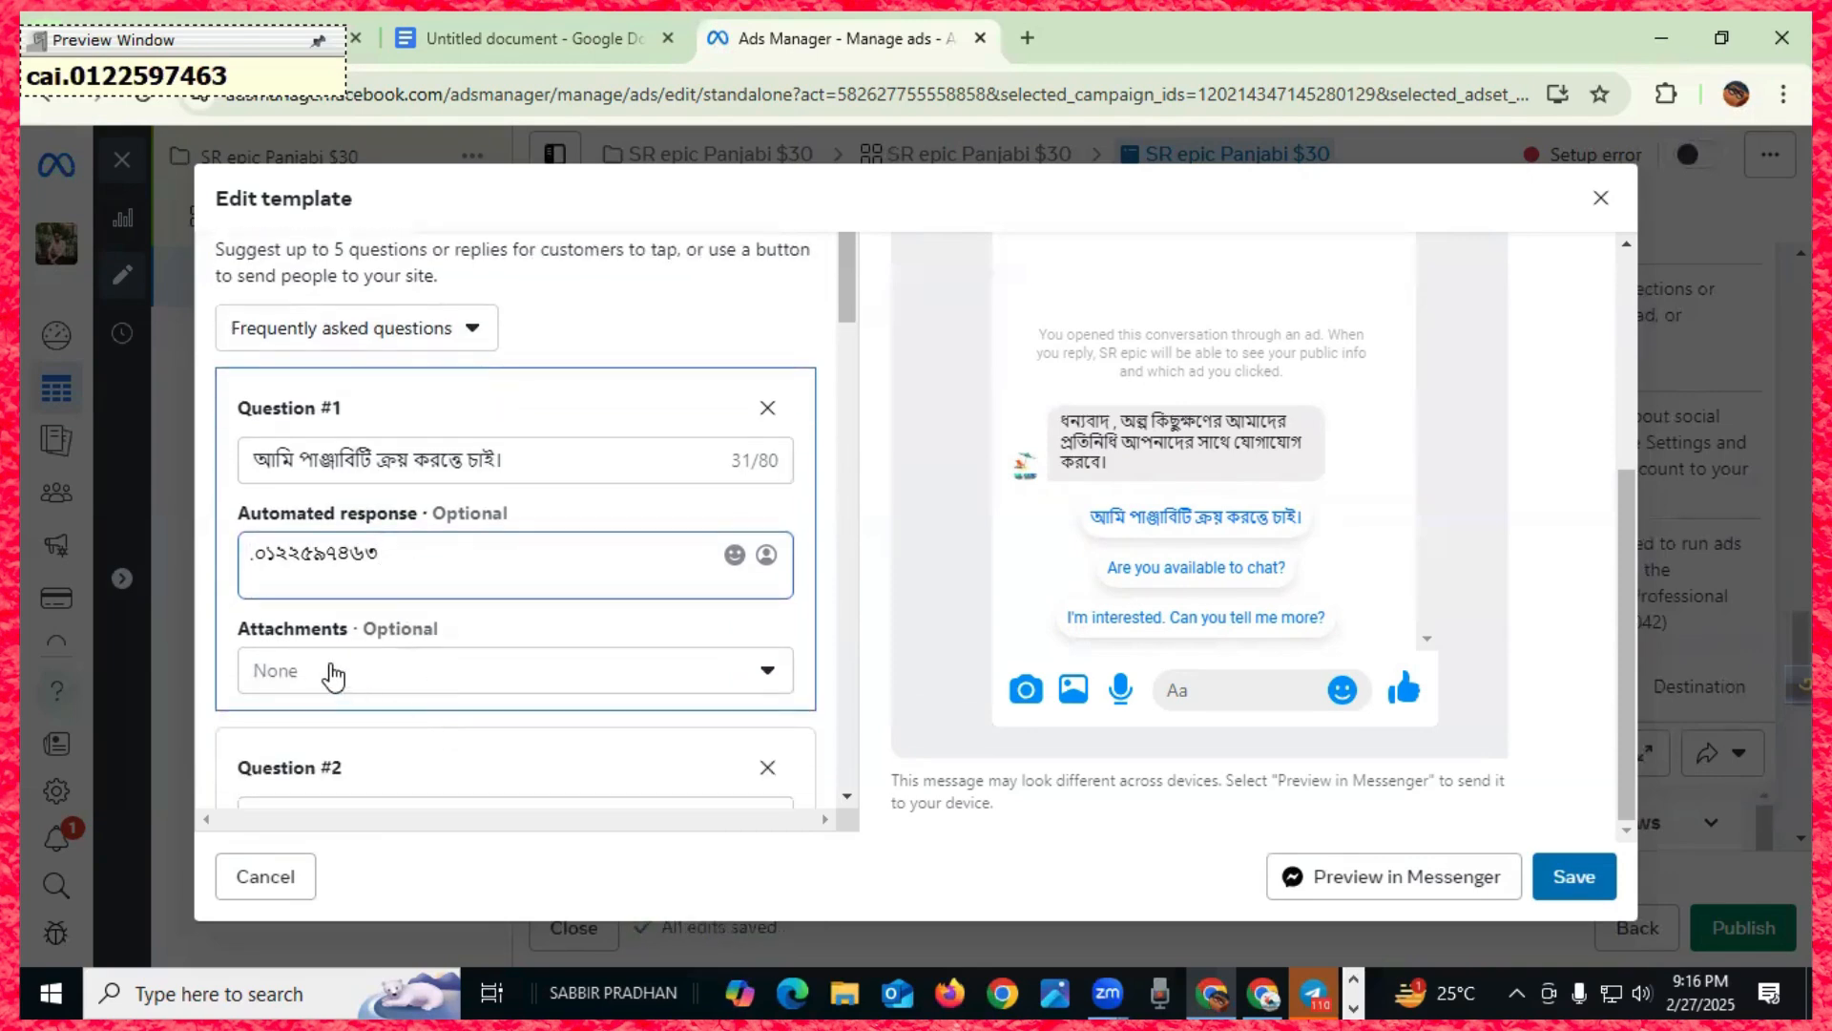
scroll(333, 676, "down", 1)
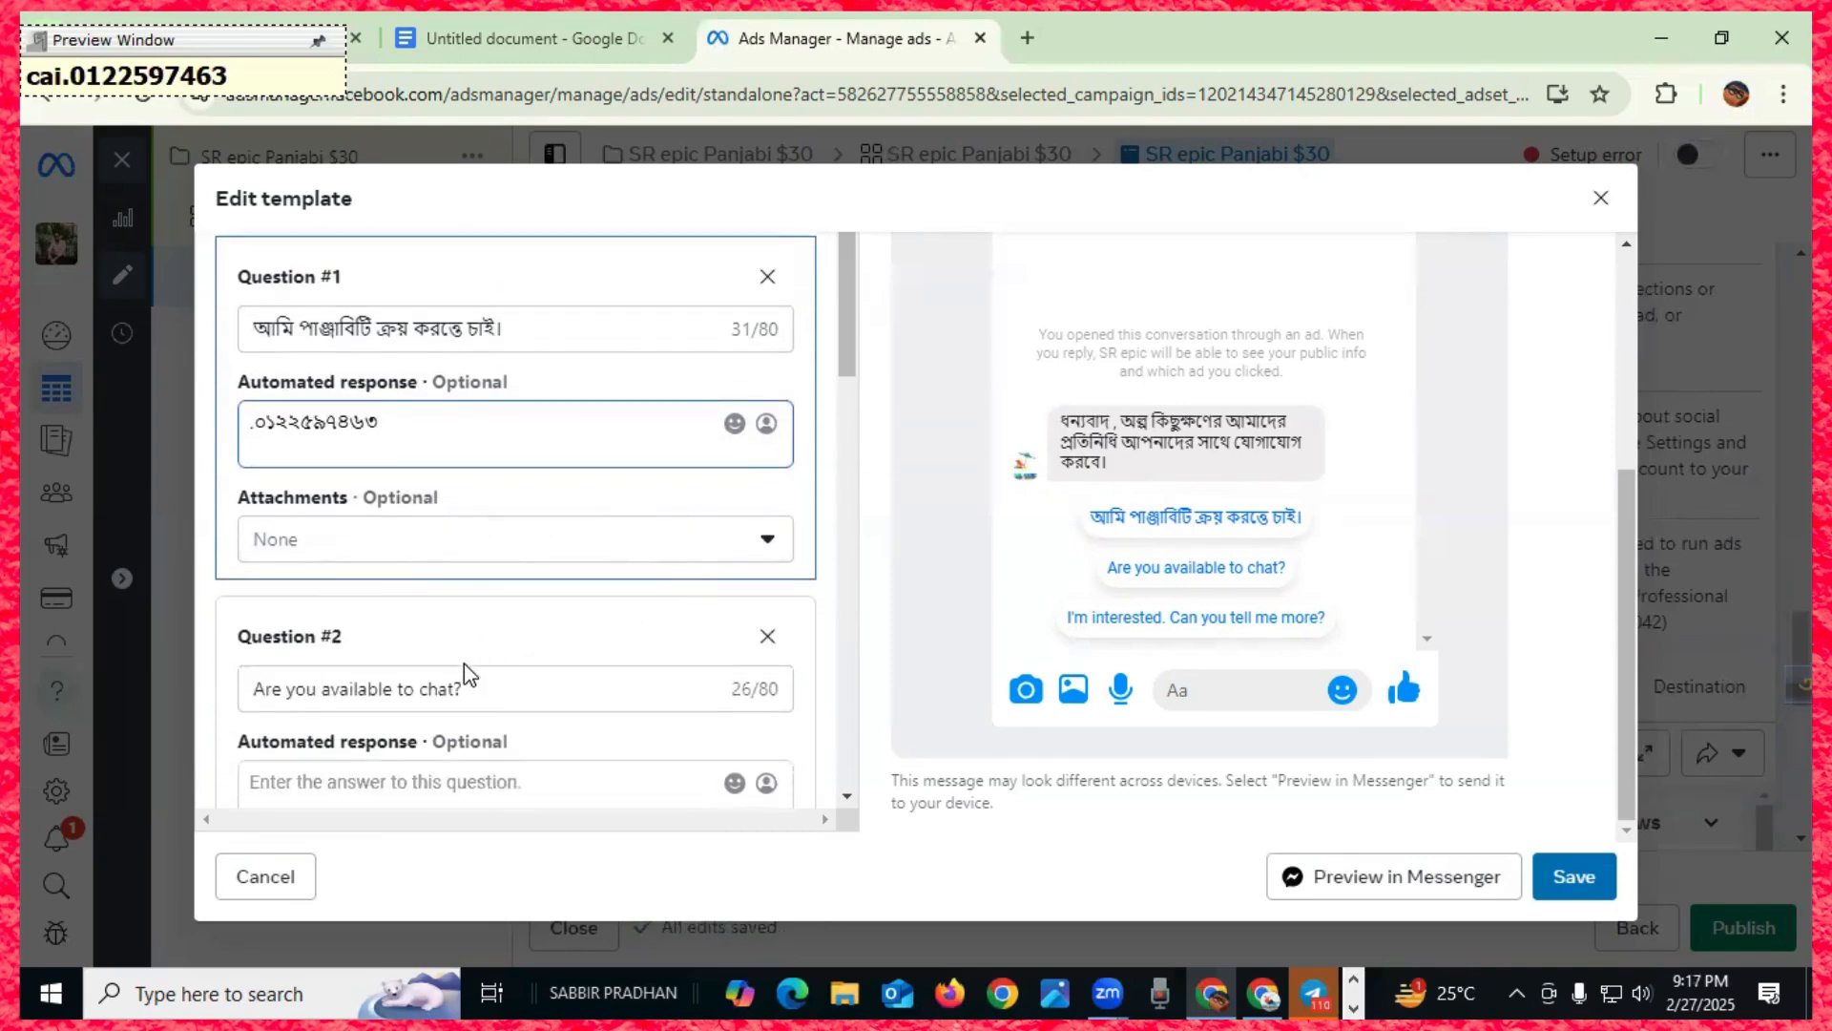
scroll(327, 697, "down", 2)
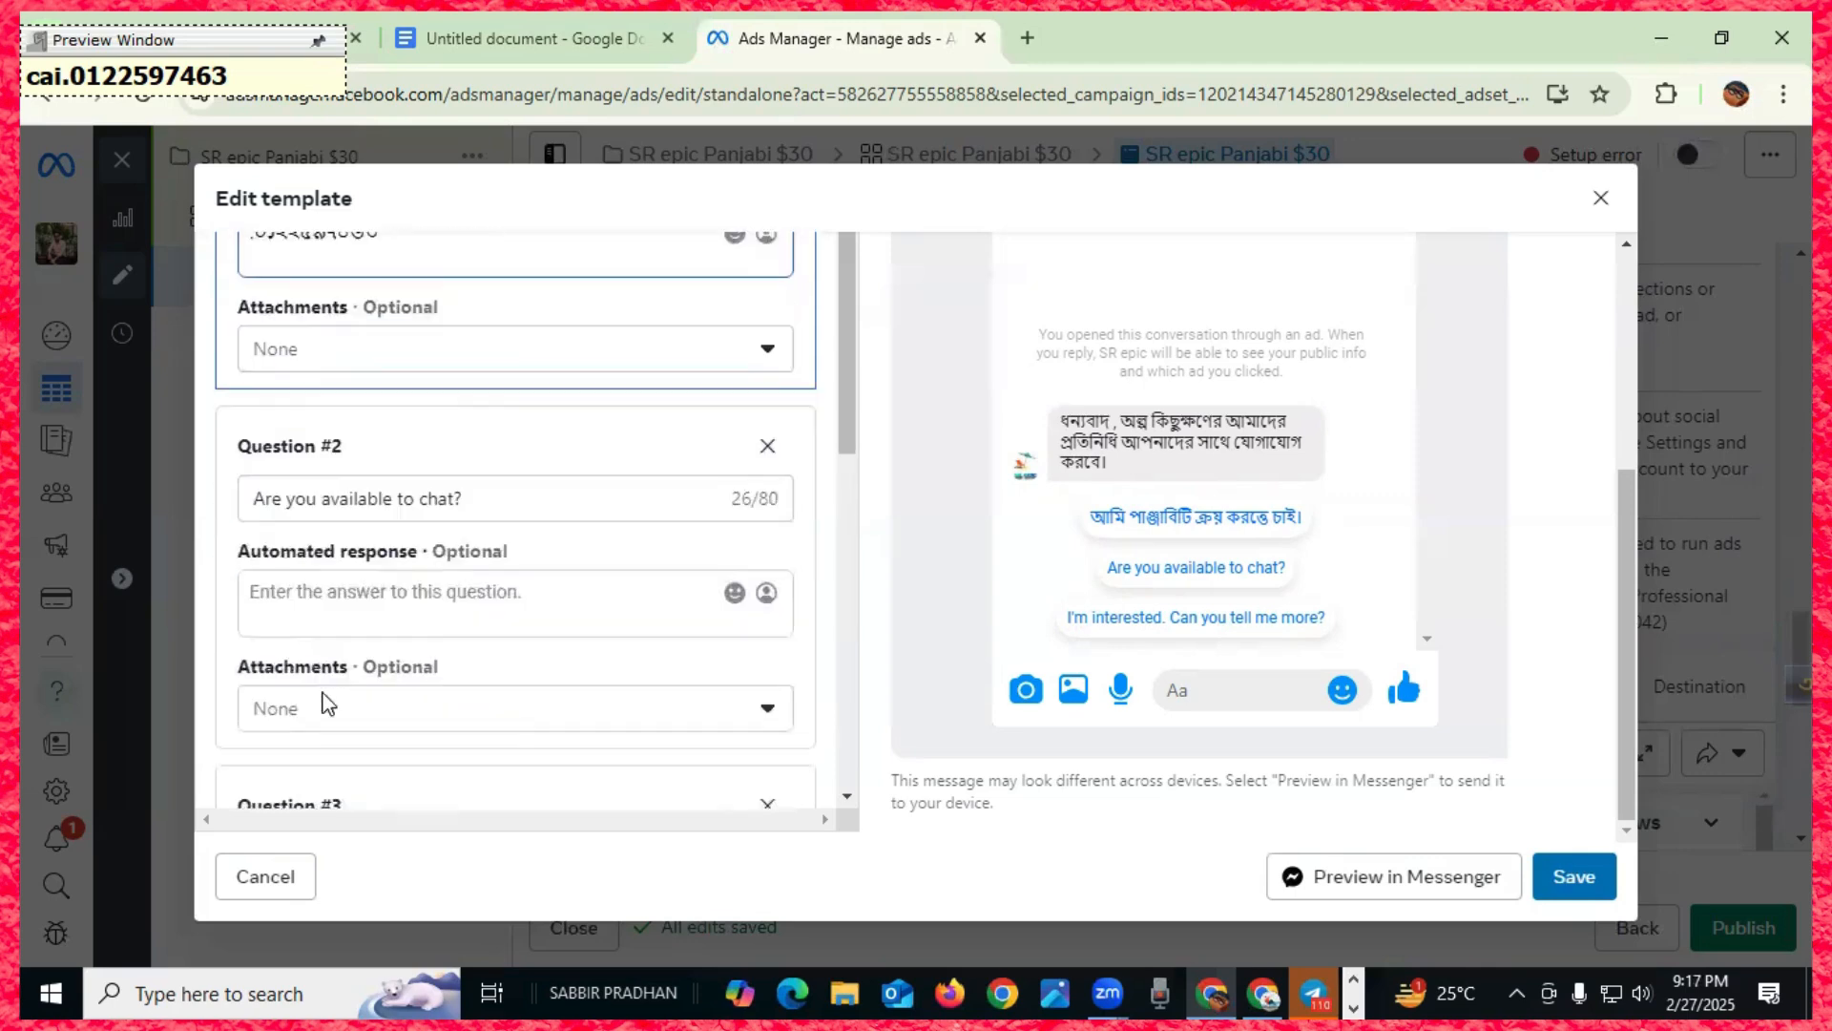
scroll(477, 429, "up", 3)
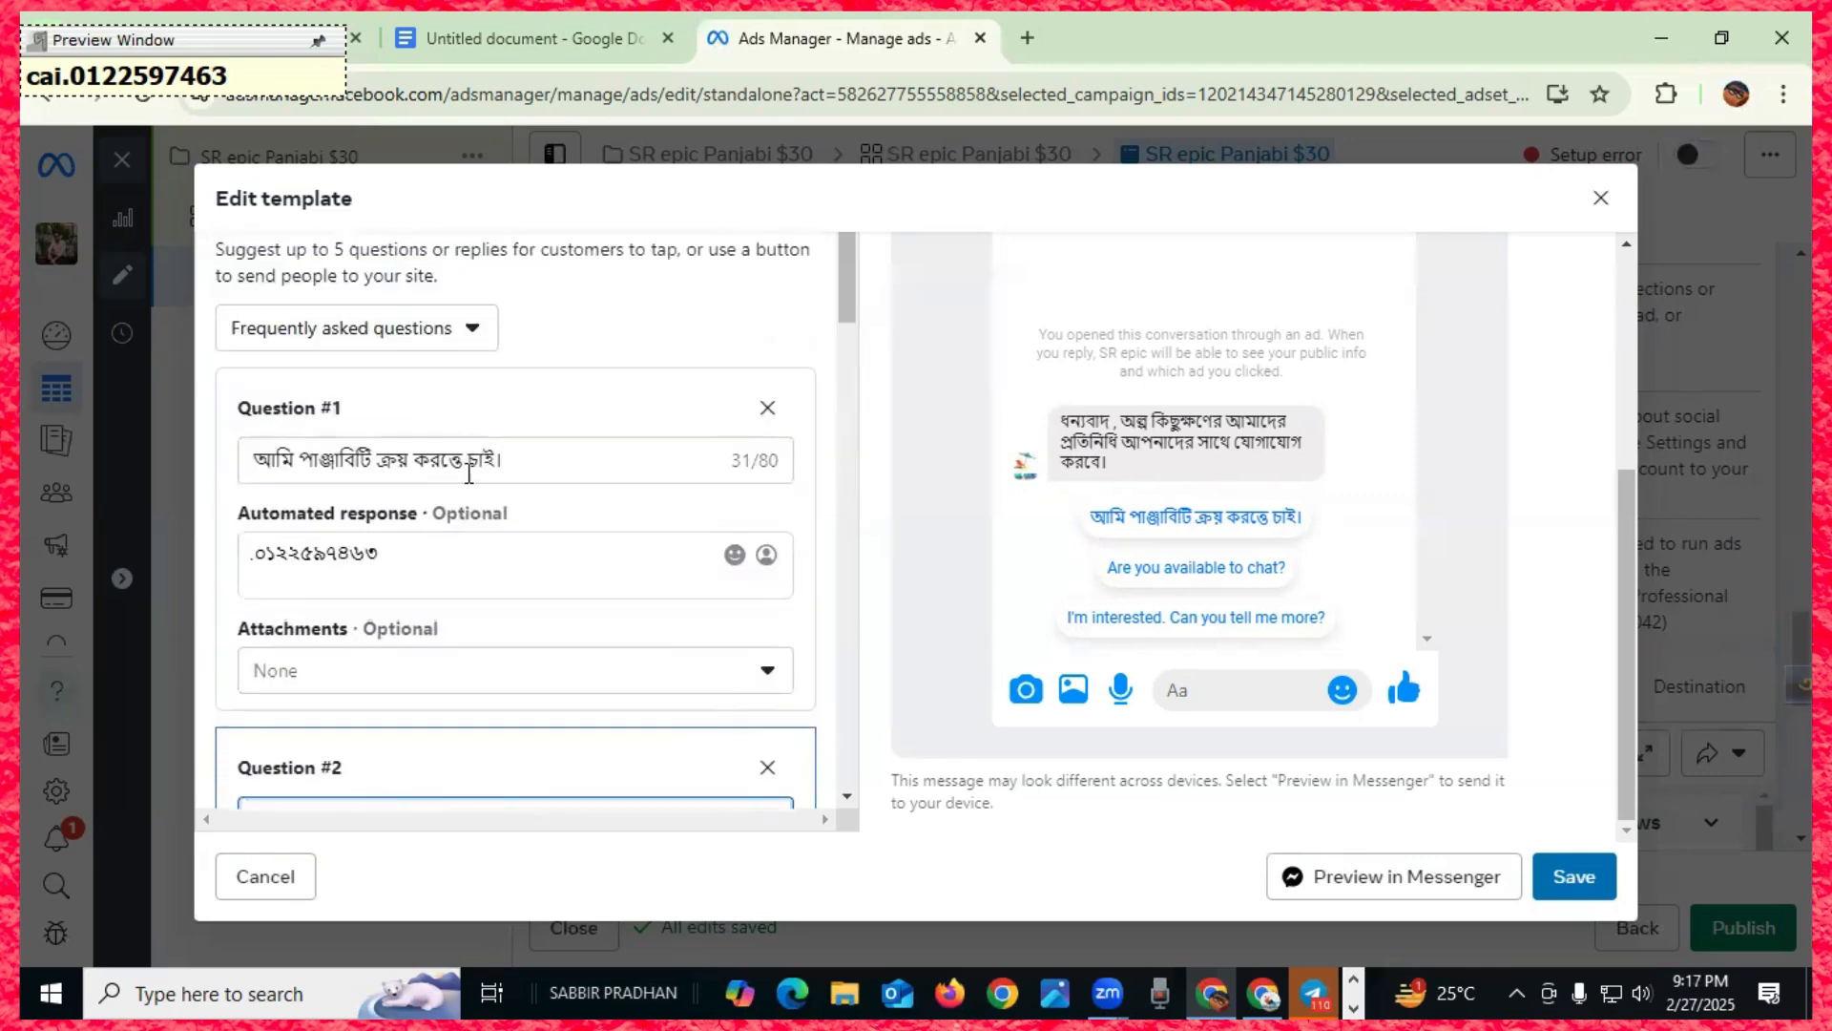
- Copy Question #1's text and paste it over Question #2's 'Are you available to chat?'
left_click_drag(260, 458, 513, 452)
key("ctrl+c")
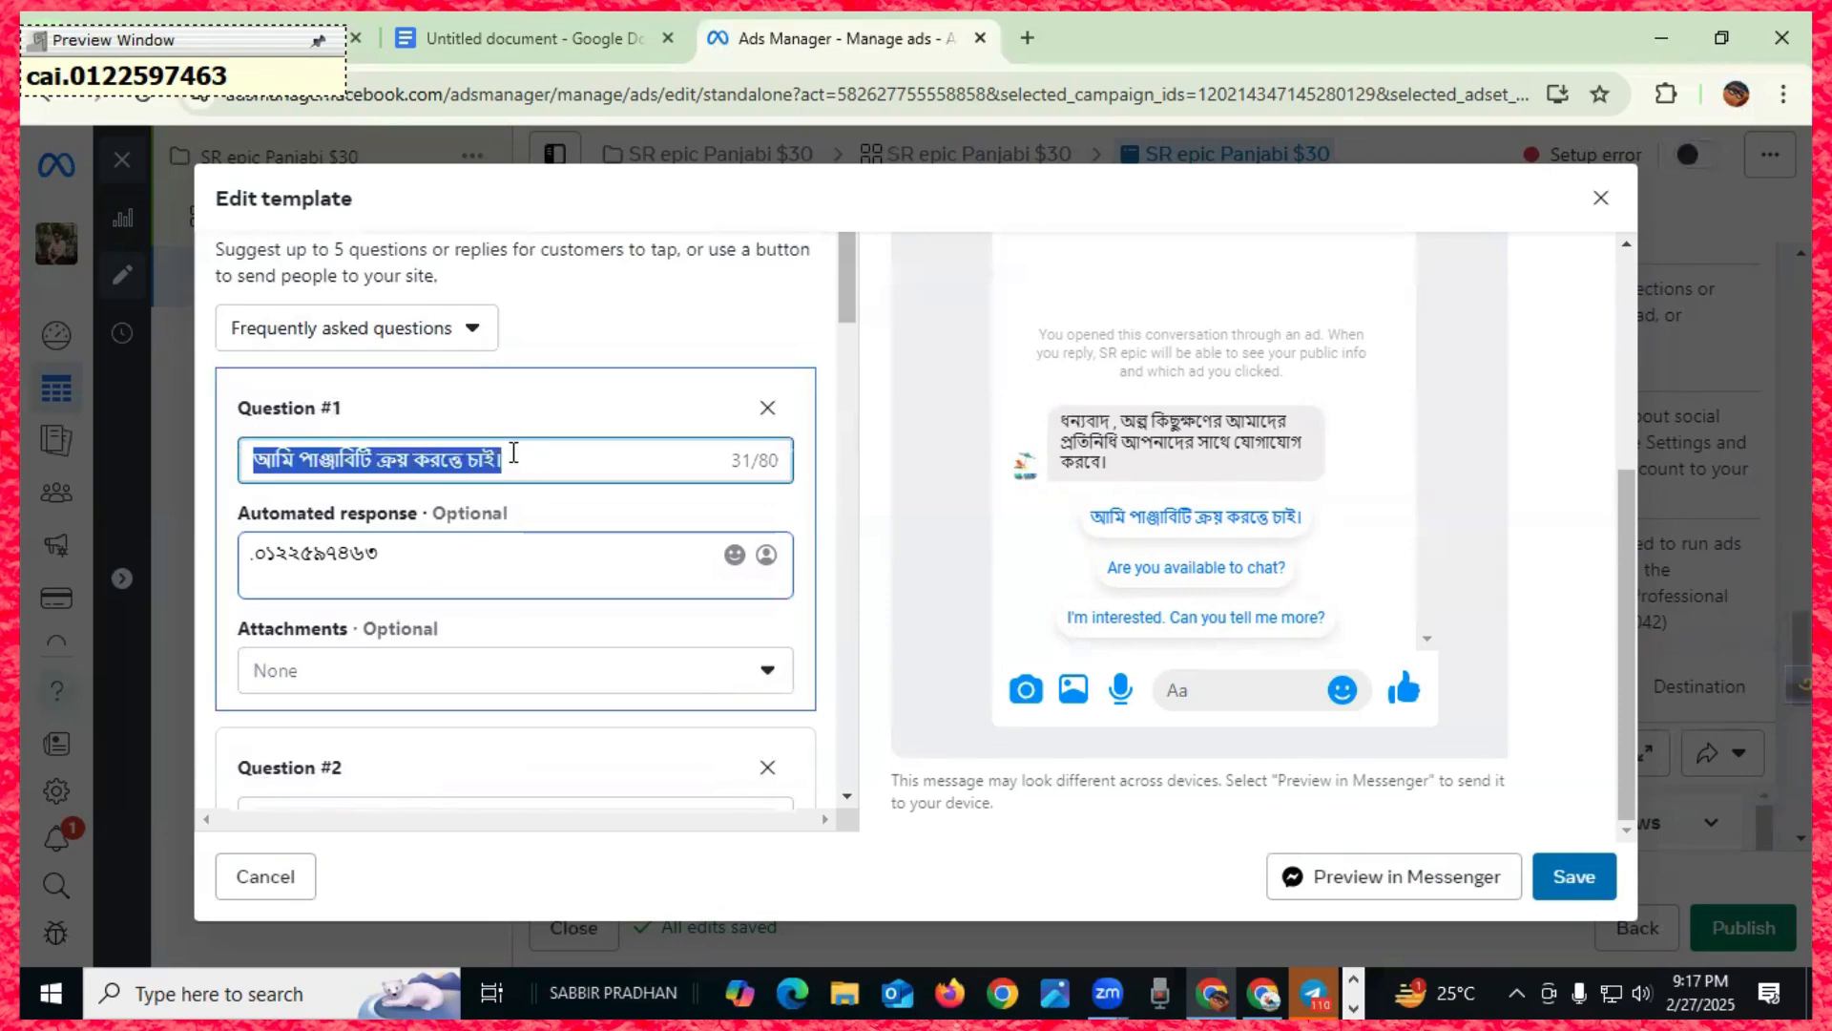
scroll(510, 585, "down", 2)
left_click(358, 555)
left_click_drag(499, 563, 245, 565)
key("ctrl+v")
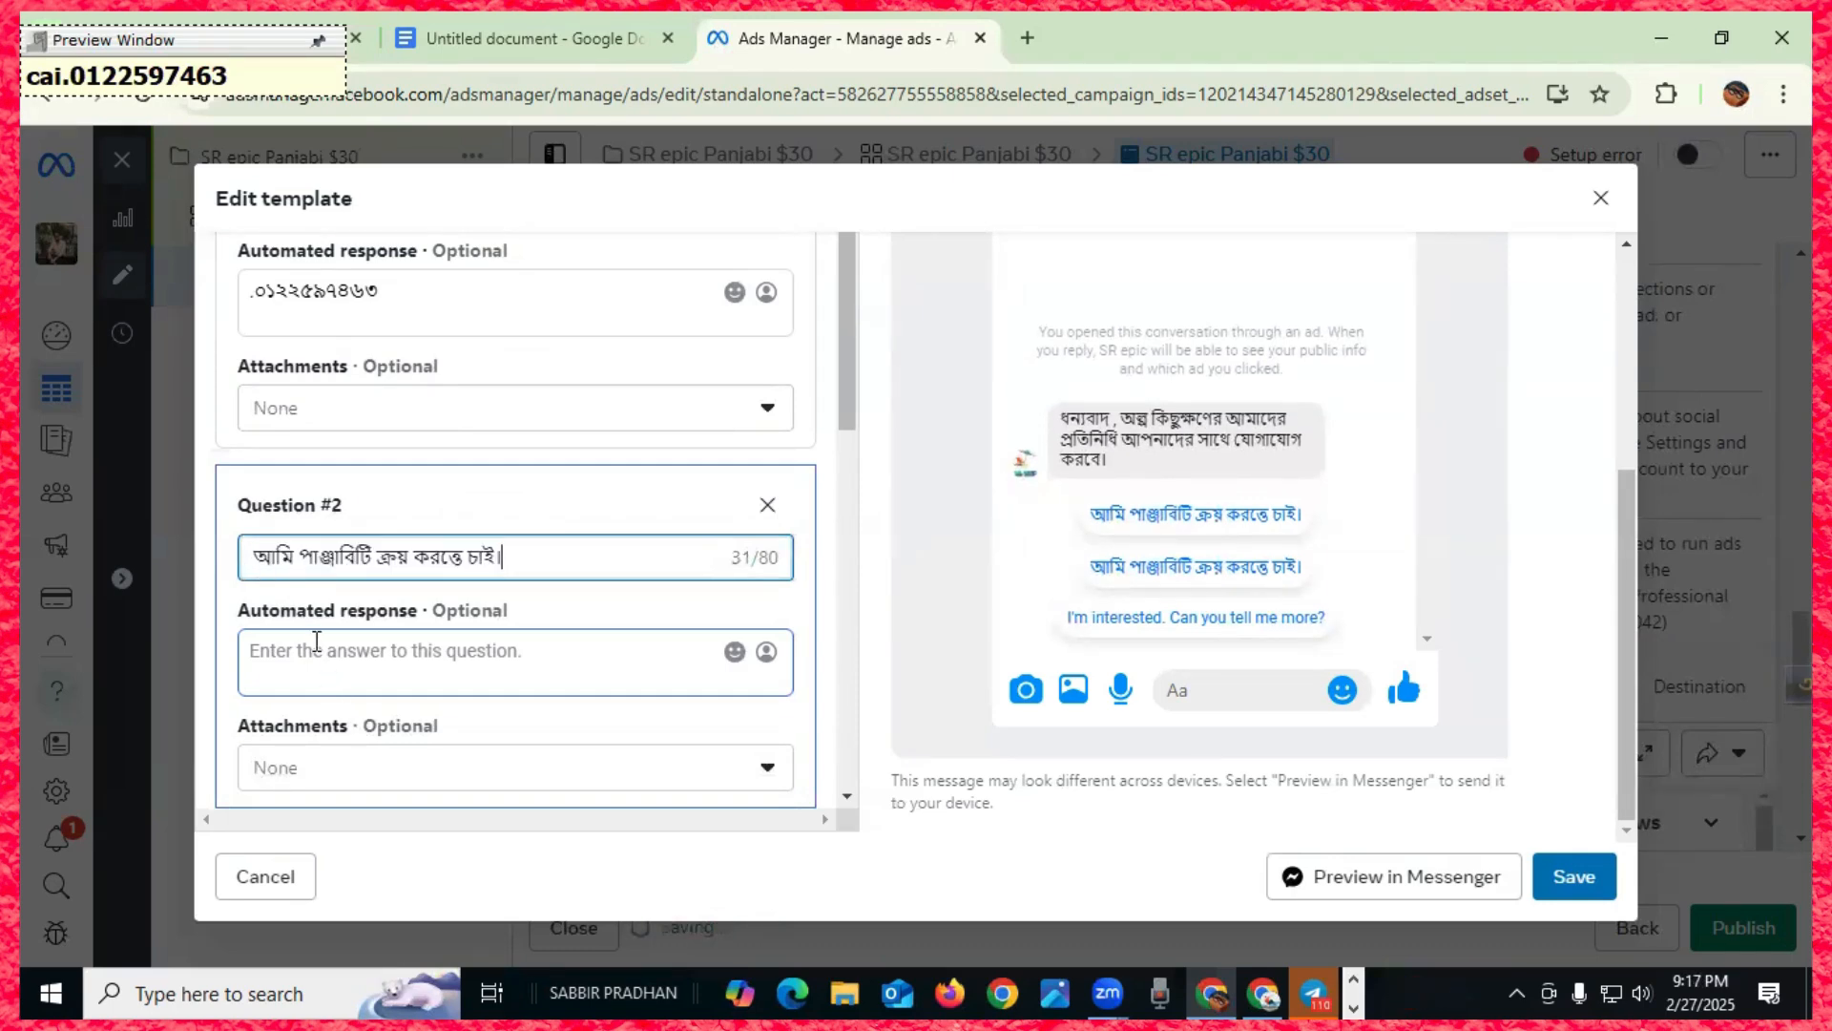
left_click(317, 659)
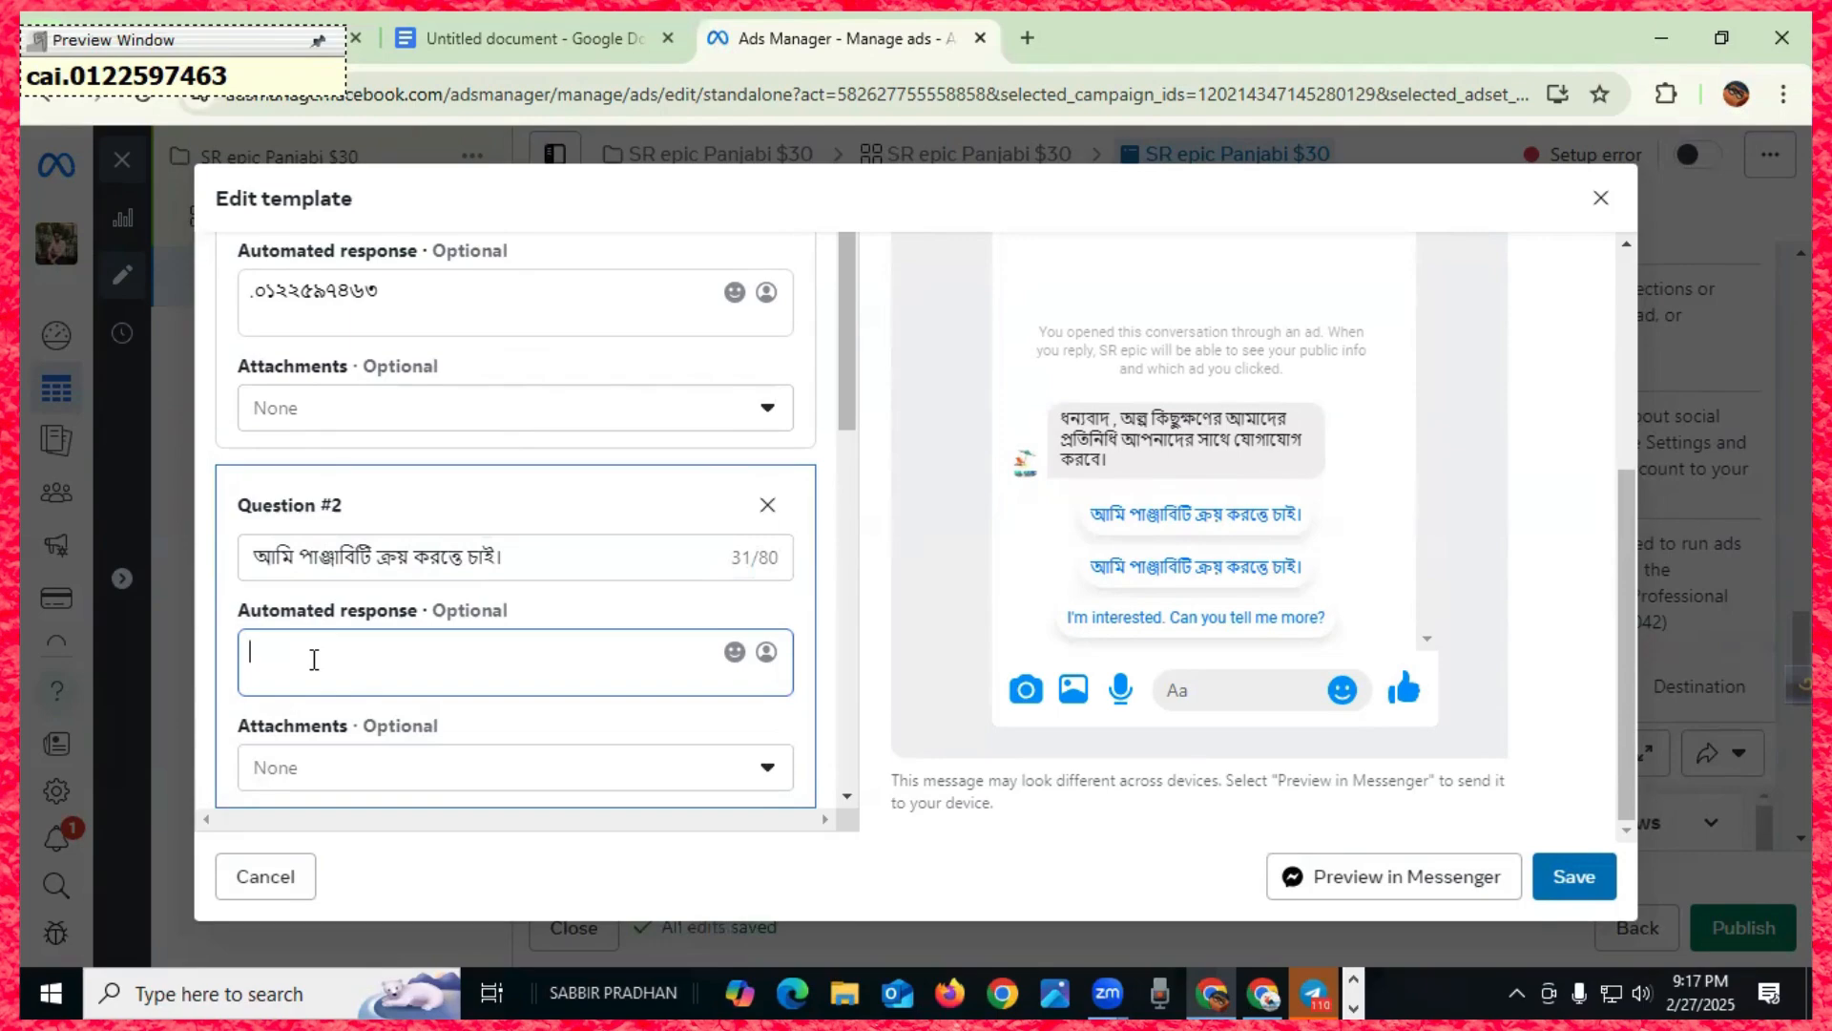
- Rewrite Question #2 as 'আপনাদের লোকেশান কথায়?' after several mistyped attempts
left_click(270, 545)
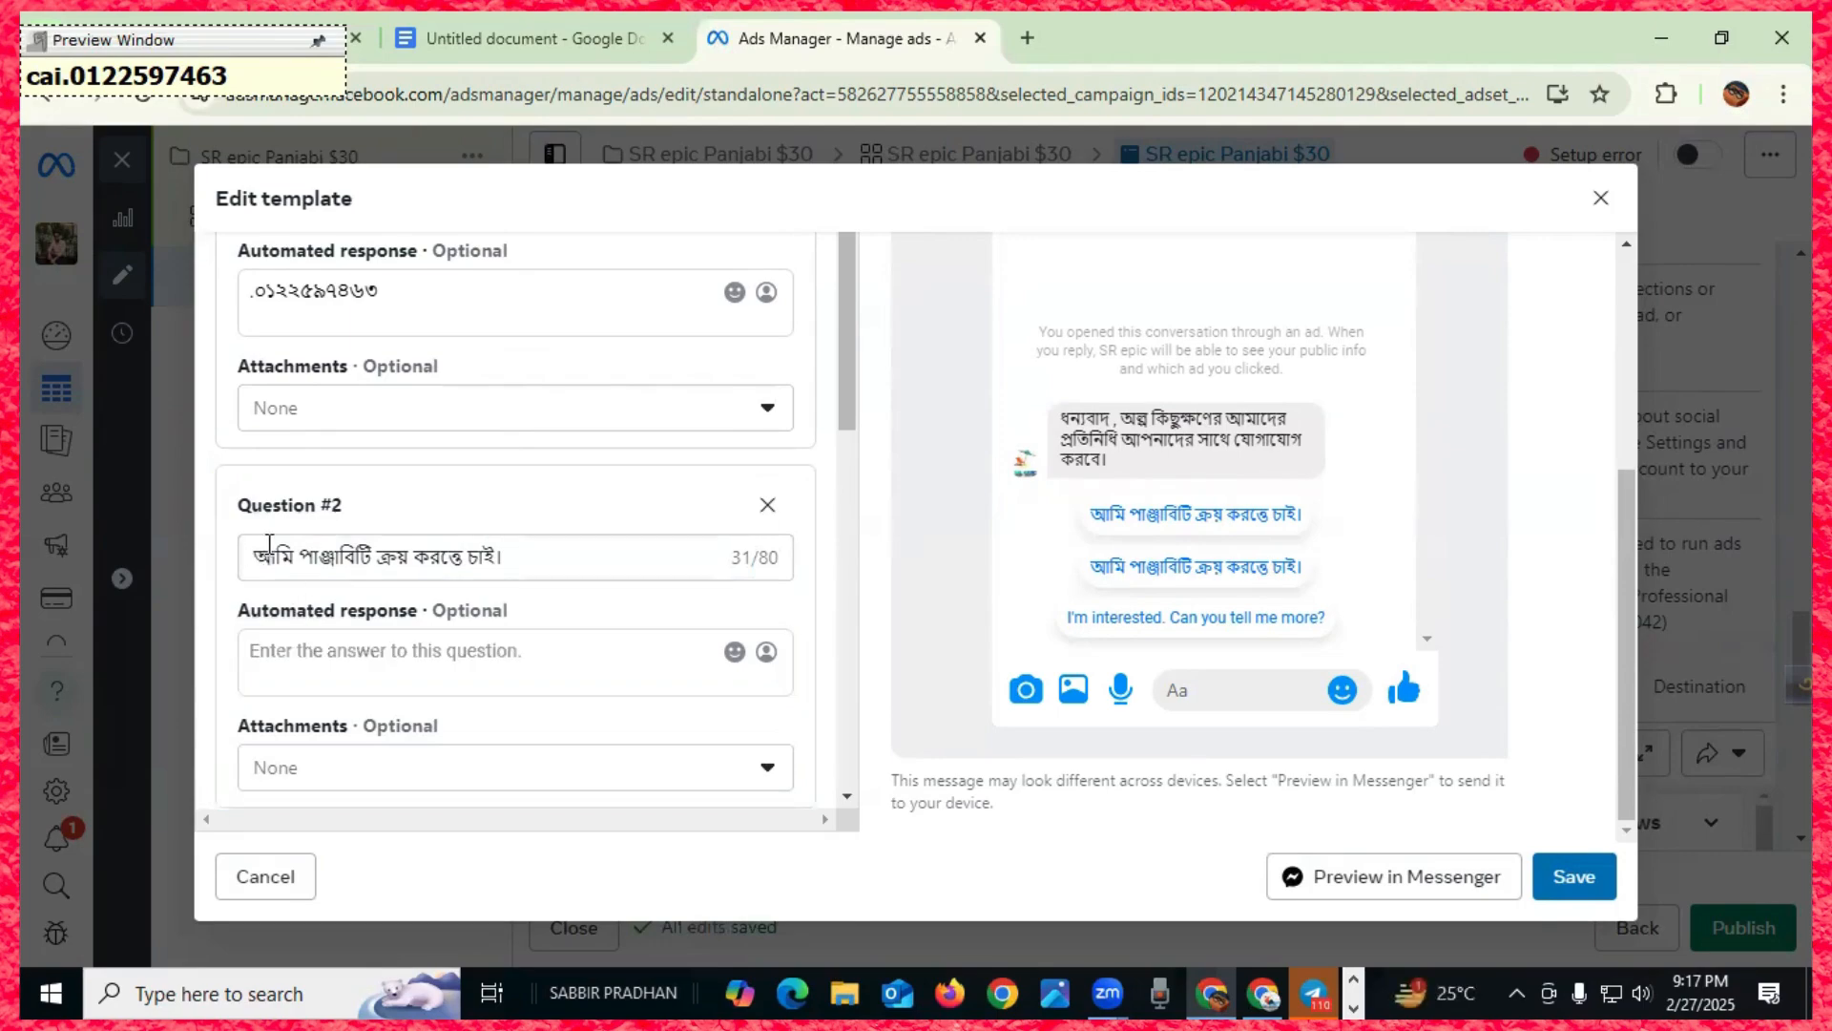
left_click(296, 659)
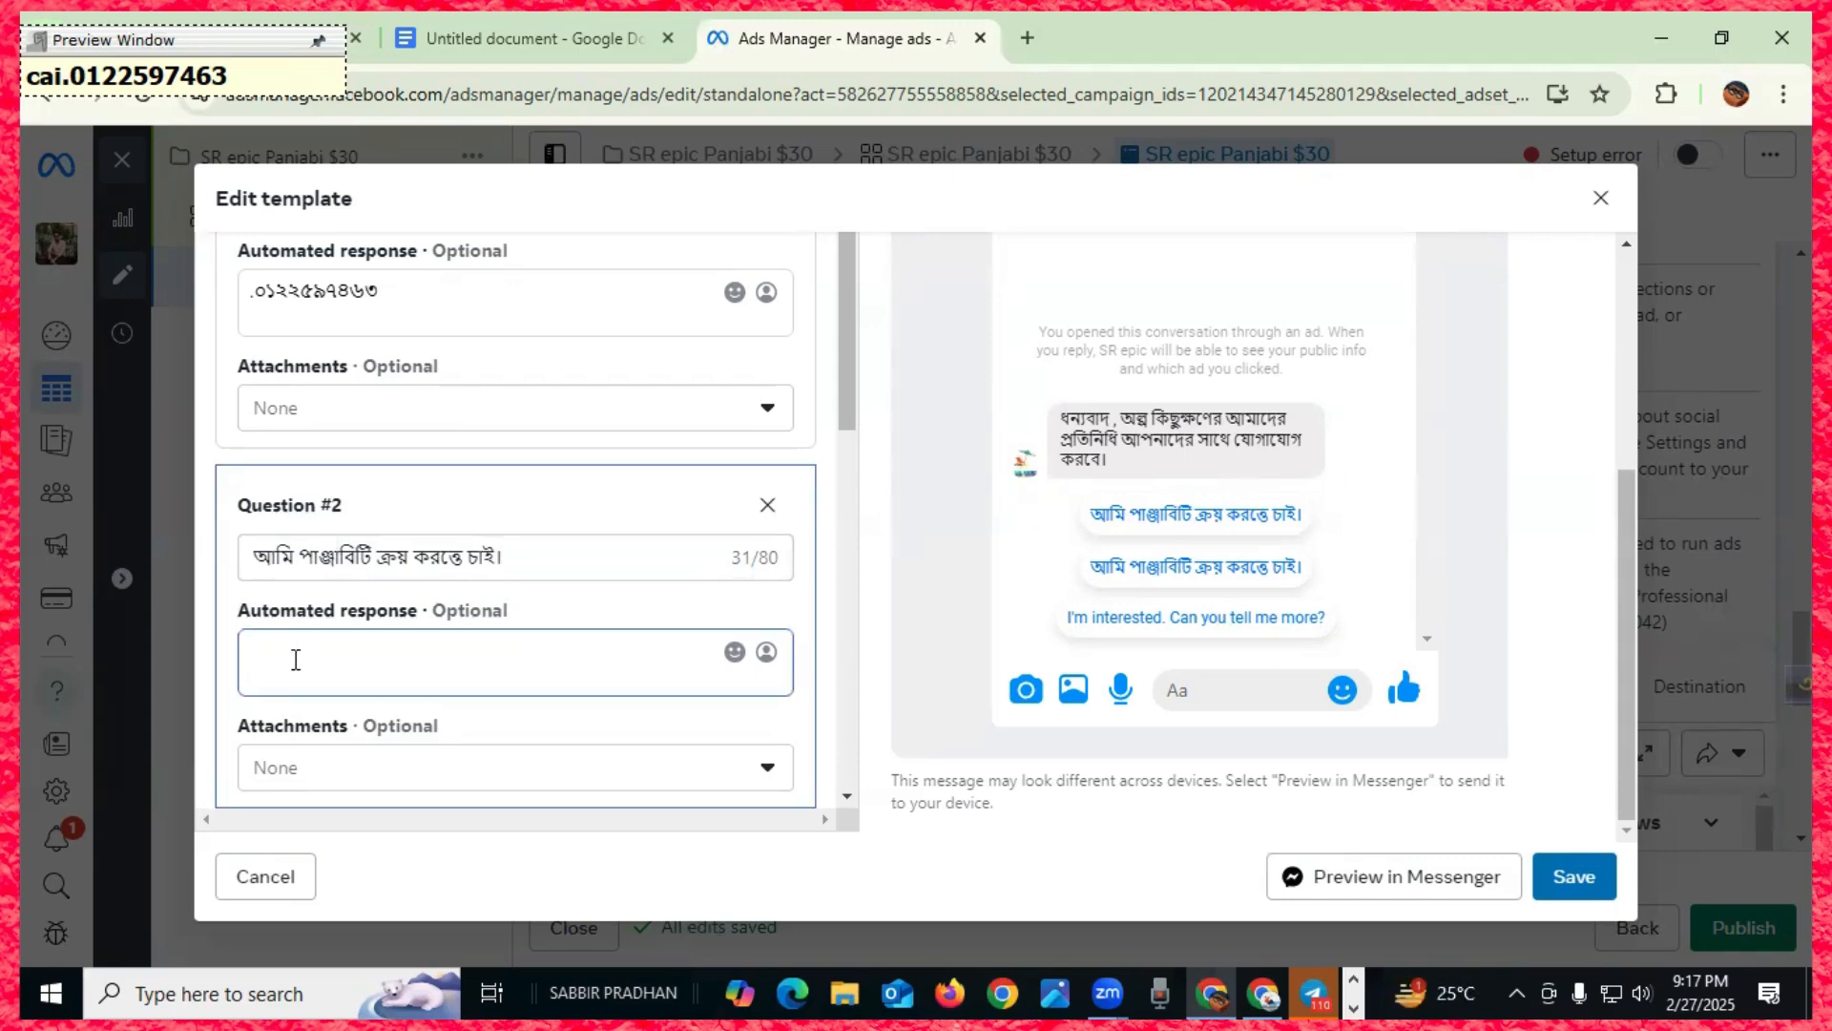
type("Dhanmondi")
key("BackSpace")
key("BackSpace")
key("BackSpace")
key("BackSpace")
key("BackSpace")
key("BackSpace")
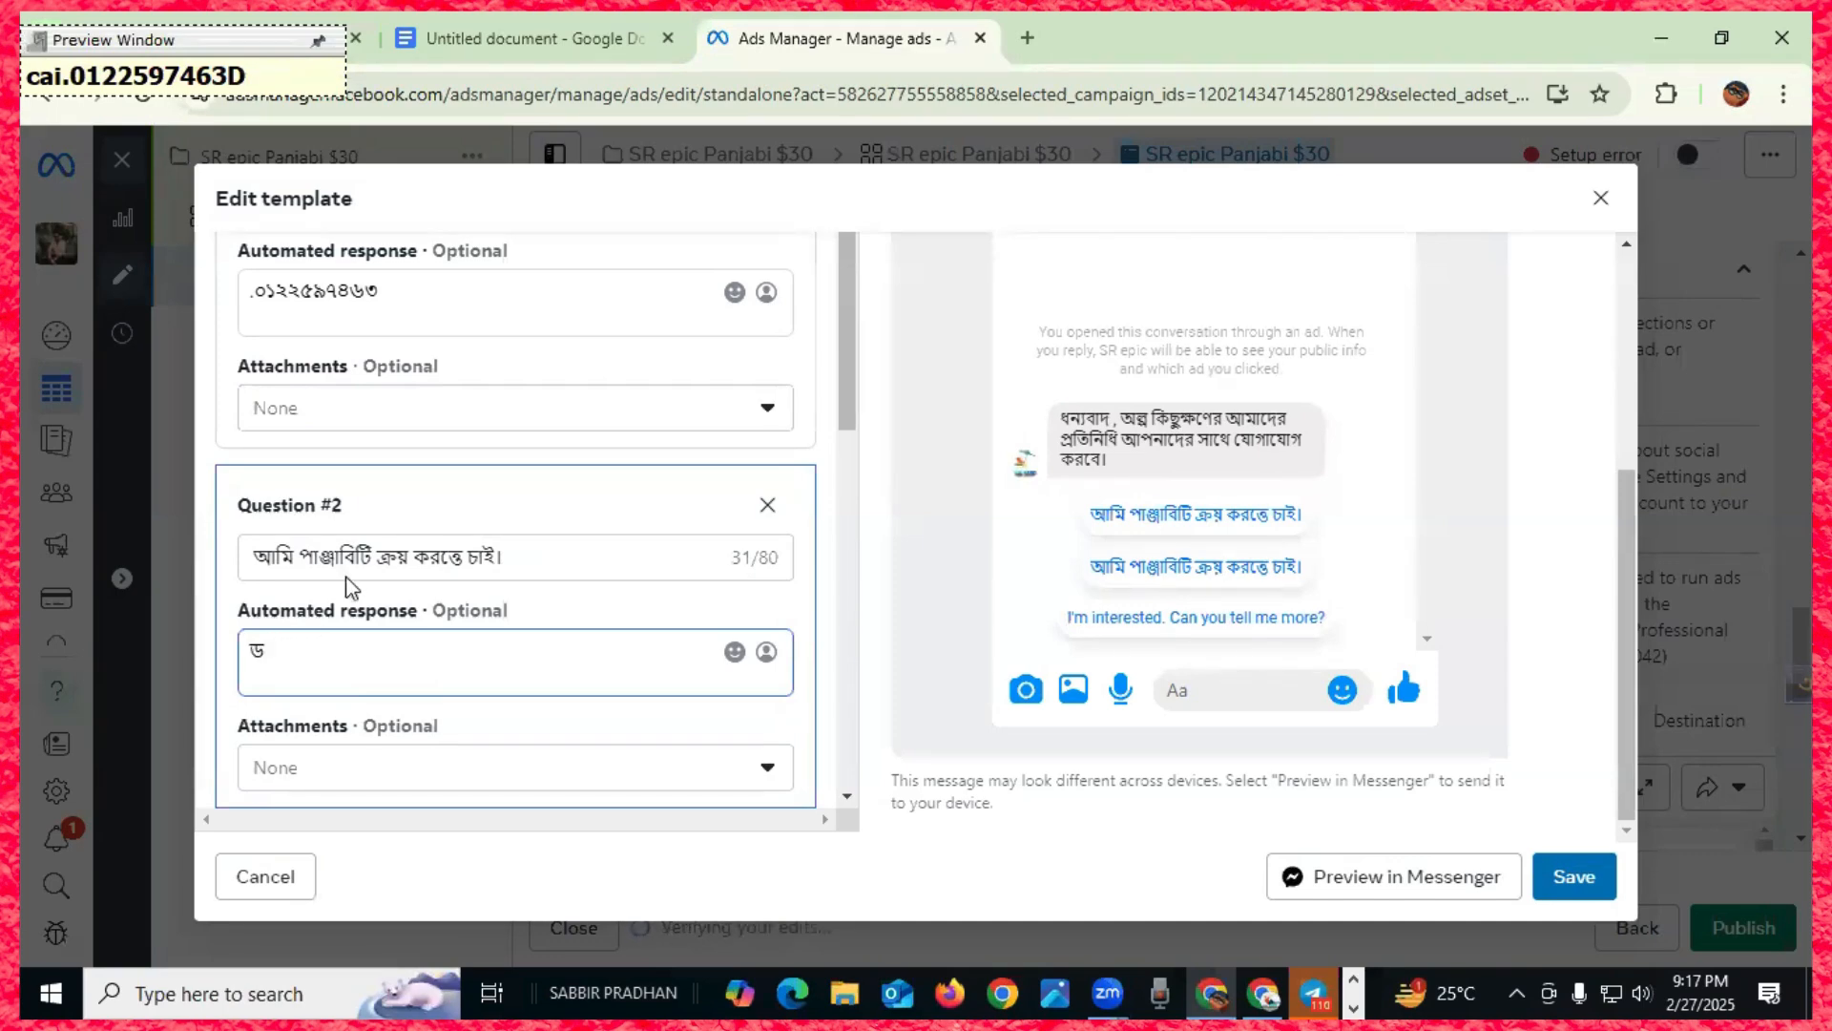
left_click_drag(530, 554, 204, 568)
type("াপ্না")
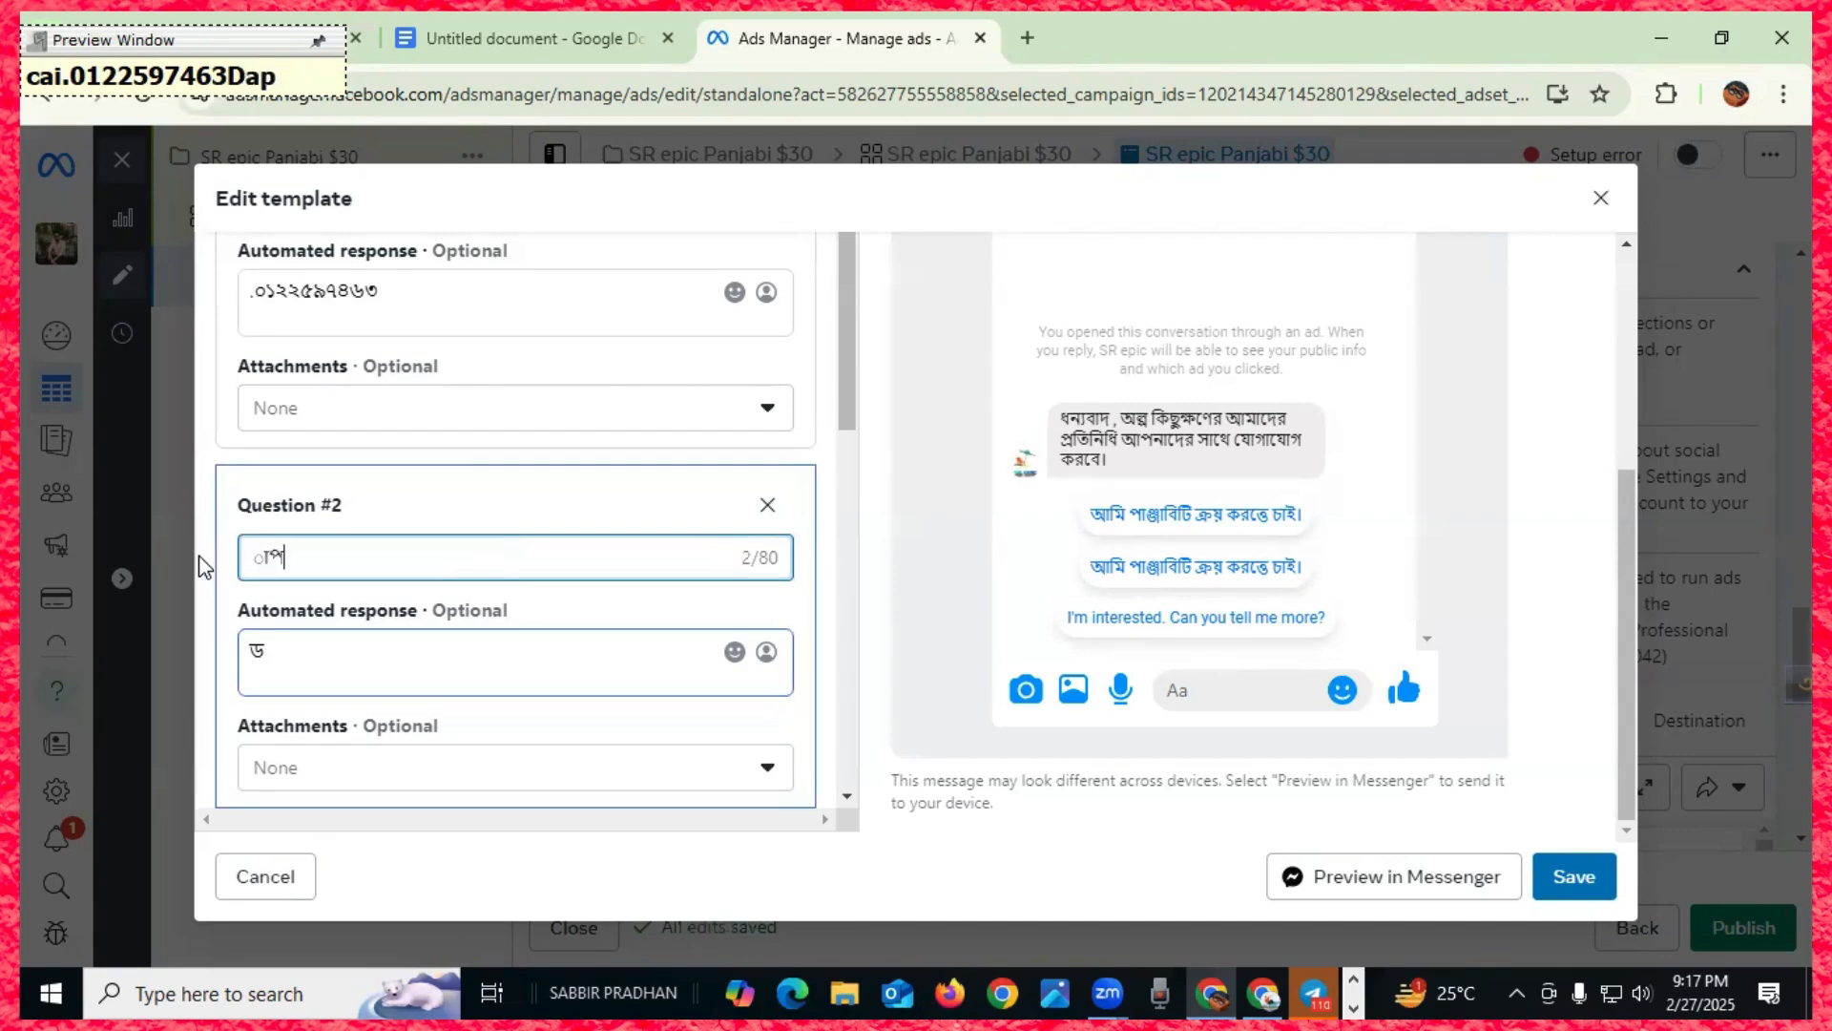
type("দের")
key("BackSpace")
key("BackSpace")
key("BackSpace")
key("BackSpace")
key("BackSpace")
key("BackSpace")
key("BackSpace")
key("BackSpace")
type("াপ্নাদের")
key("BackSpace")
key("BackSpace")
key("BackSpace")
key("BackSpace")
key("BackSpace")
key("BackSpace")
key("BackSpace")
key("BackSpace")
type("া")
key("BackSpace")
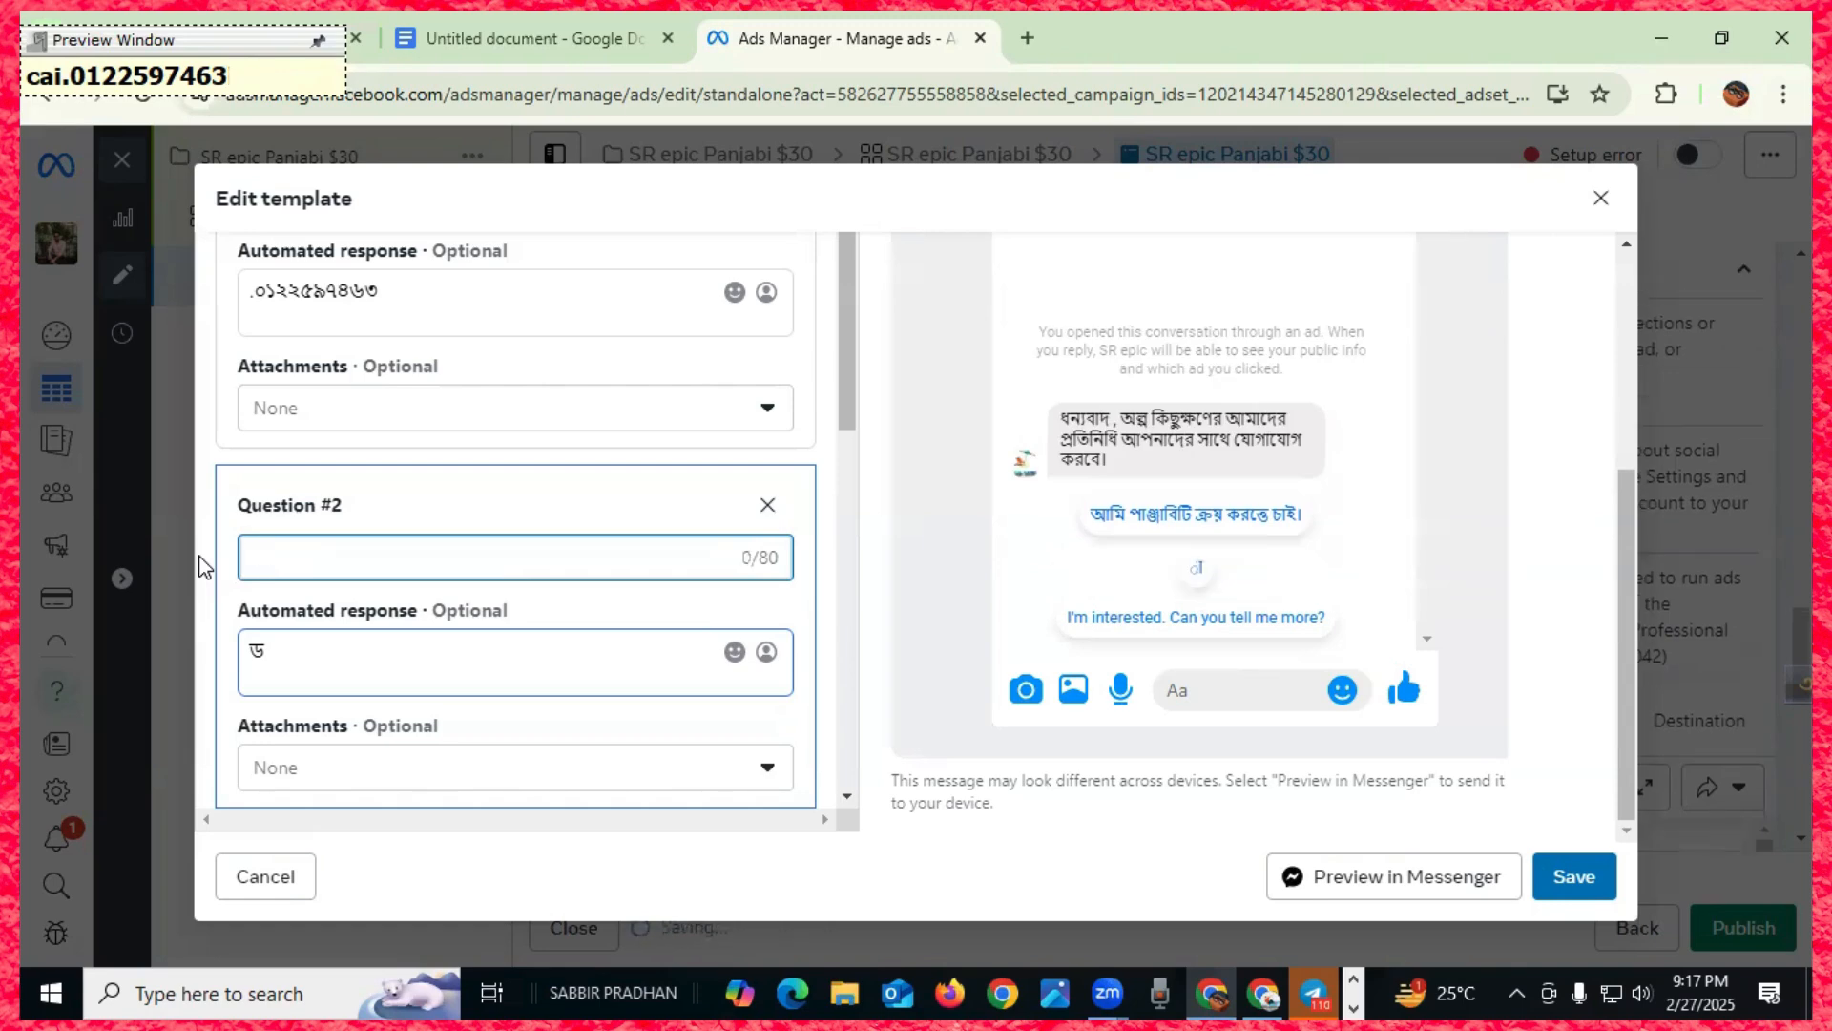
type("য়াপ্নাদের")
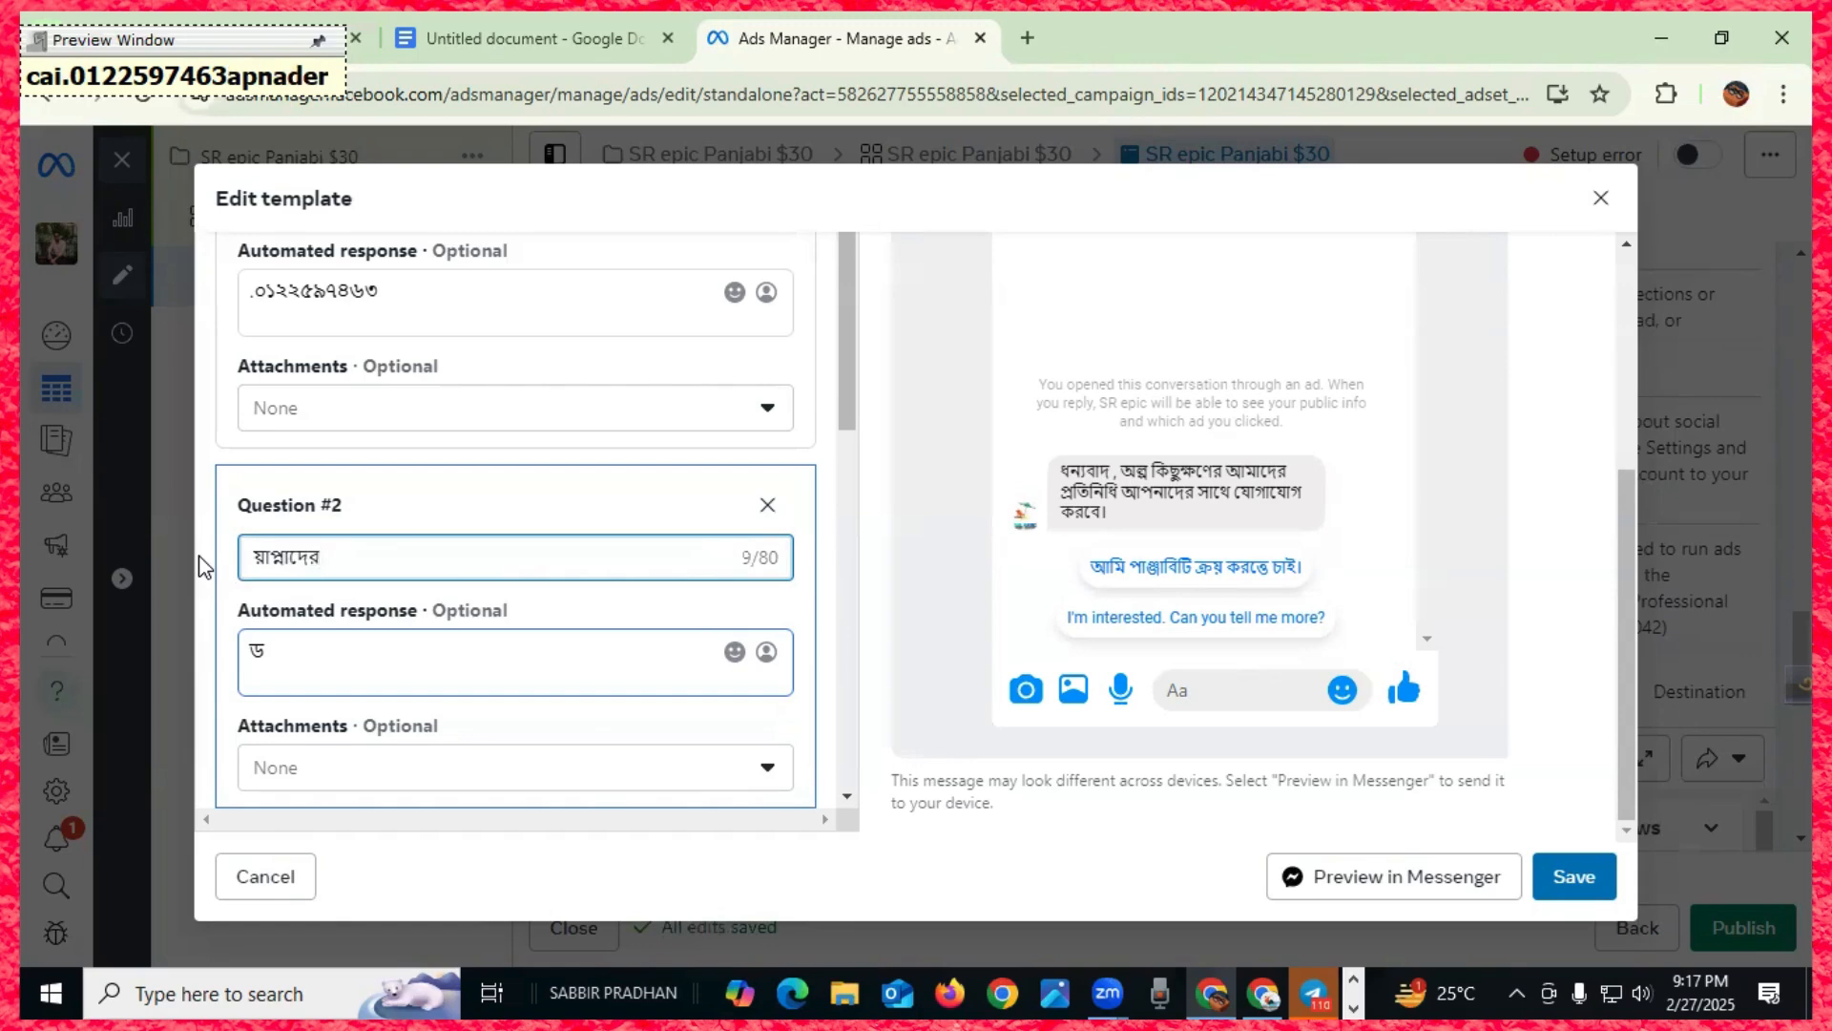
key("BackSpace")
key("BackSpace")
key("BackSpace")
key("BackSpace")
key("BackSpace")
key("BackSpace")
key("BackSpace")
key("BackSpace")
key("BackSpace")
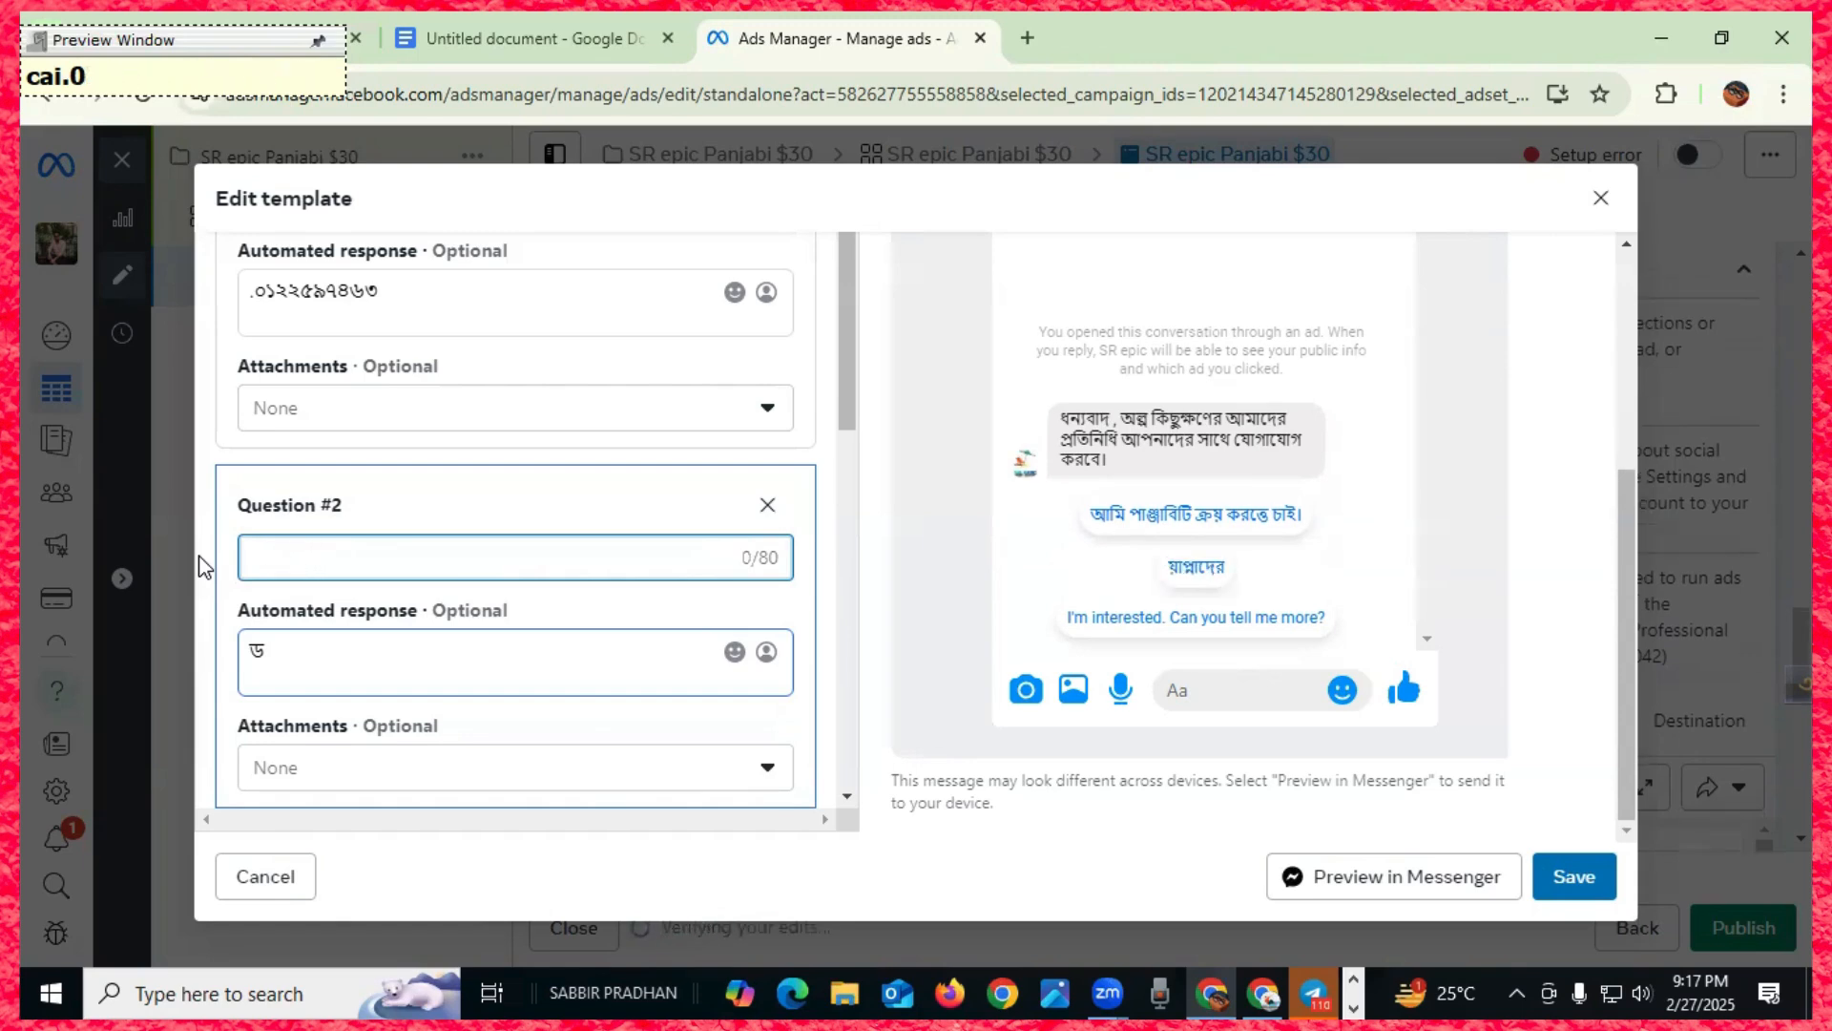
key("BackSpace")
key("BackSpace")
key("BackSpace")
key("BackSpace")
key("BackSpace")
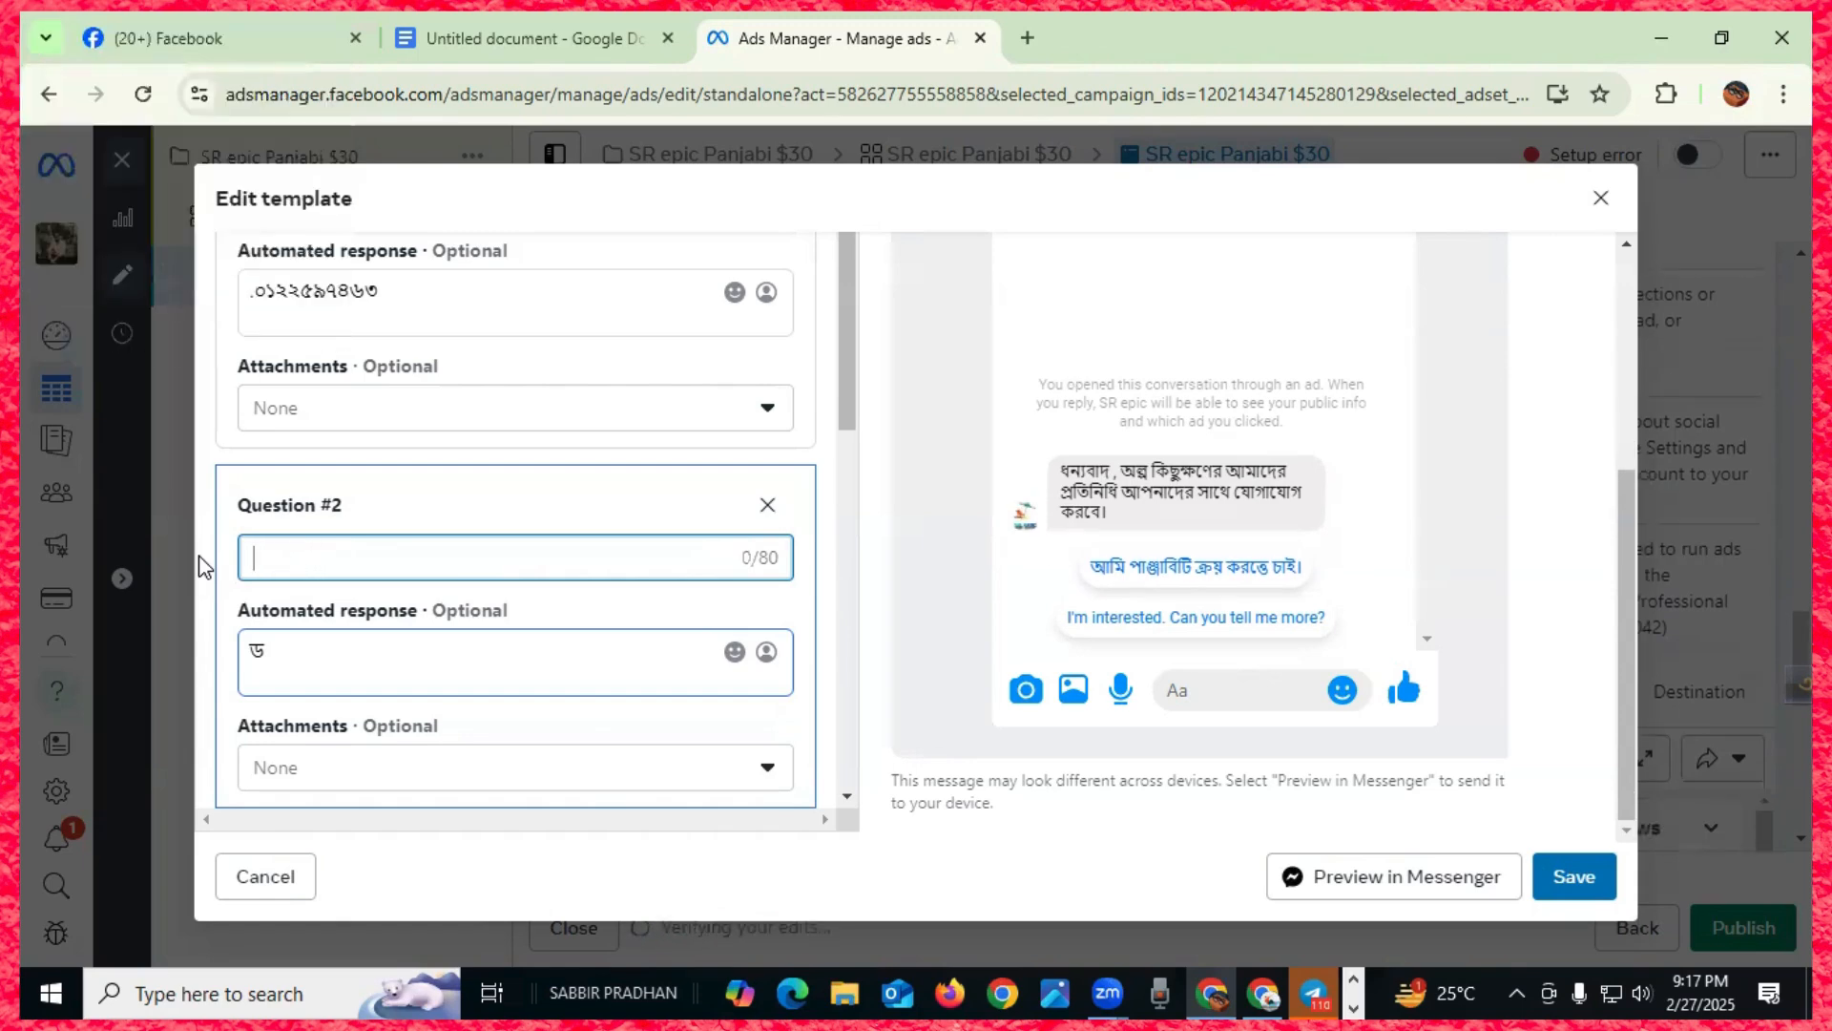
type("আপনাদের ")
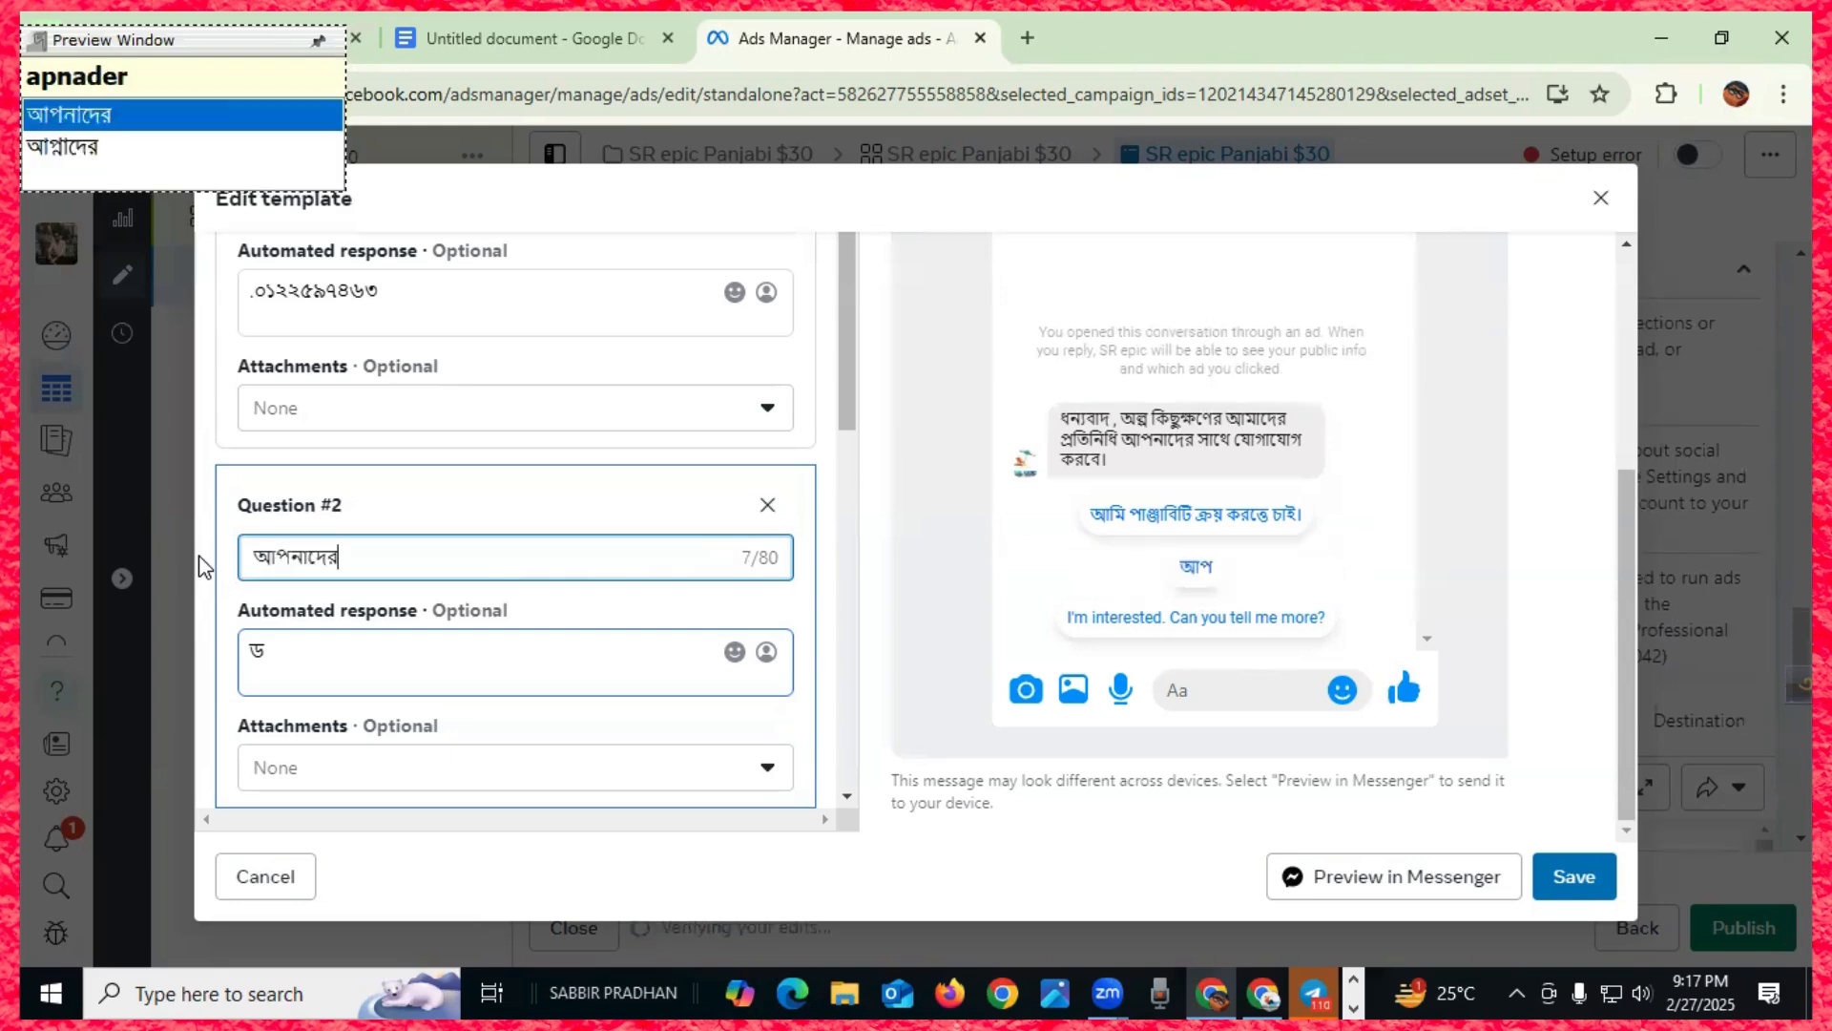
type("ল")
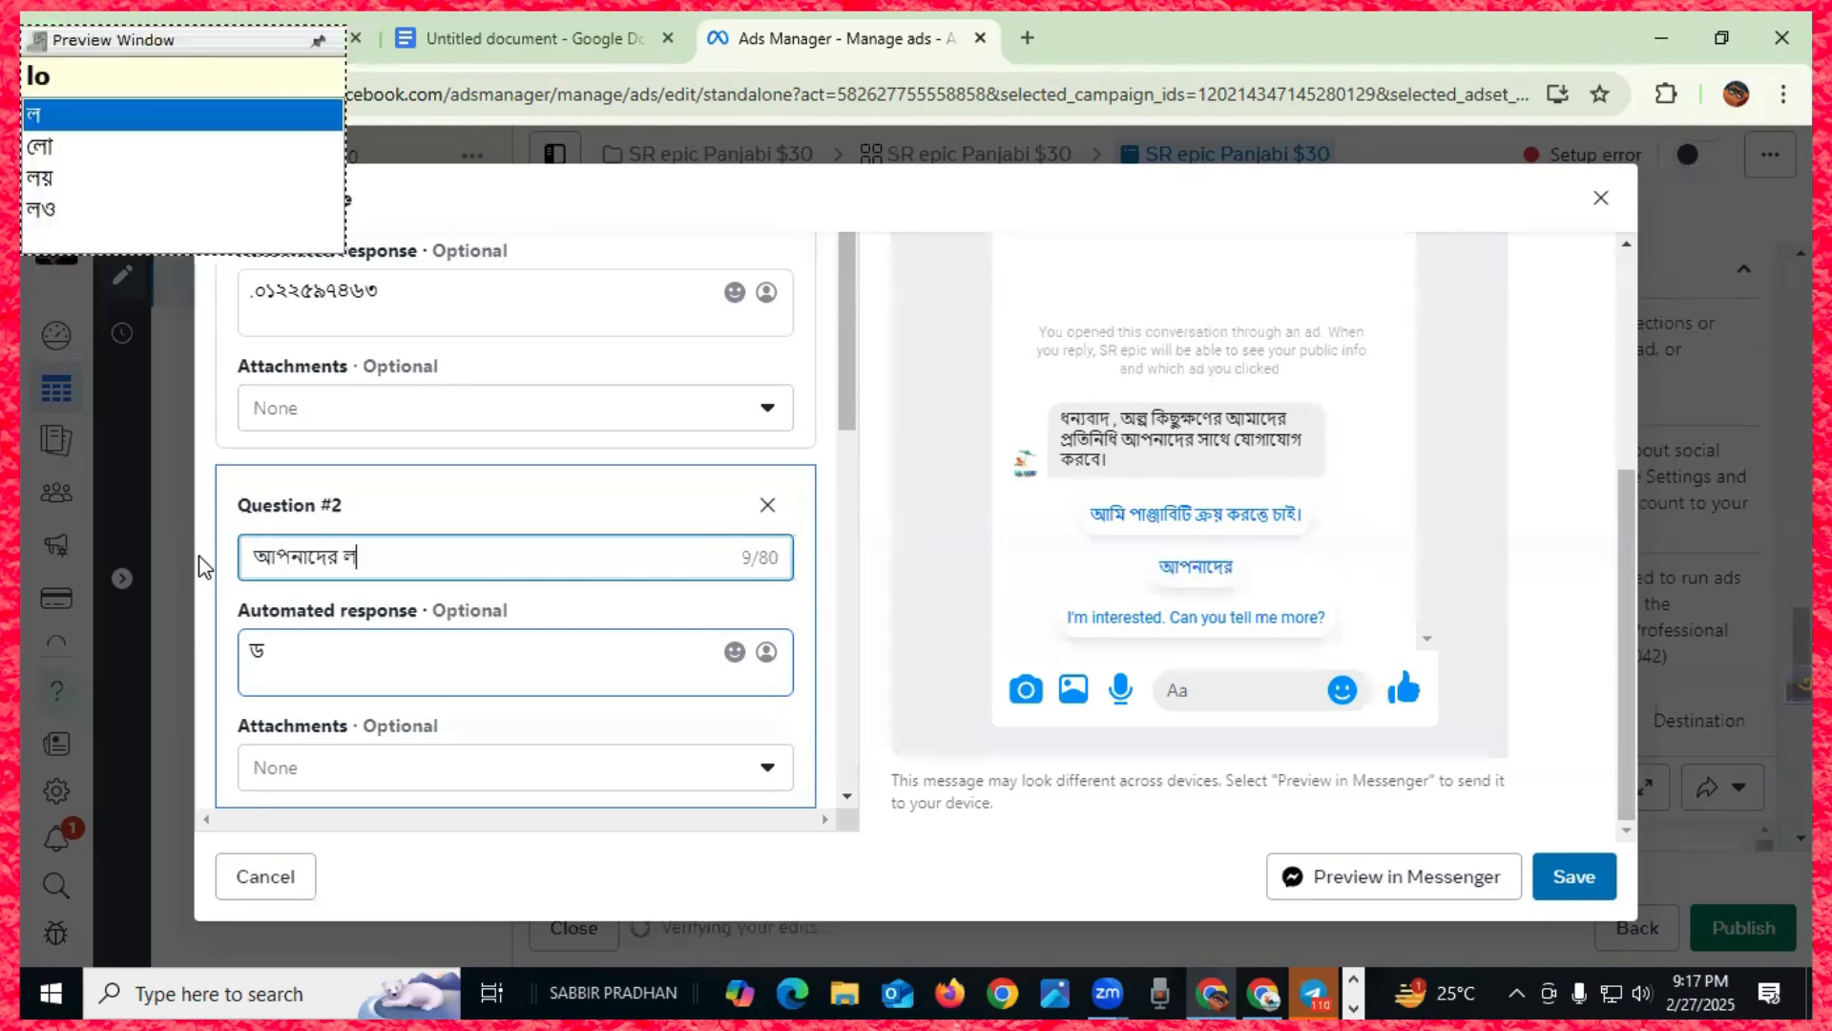
type("চাতিon")
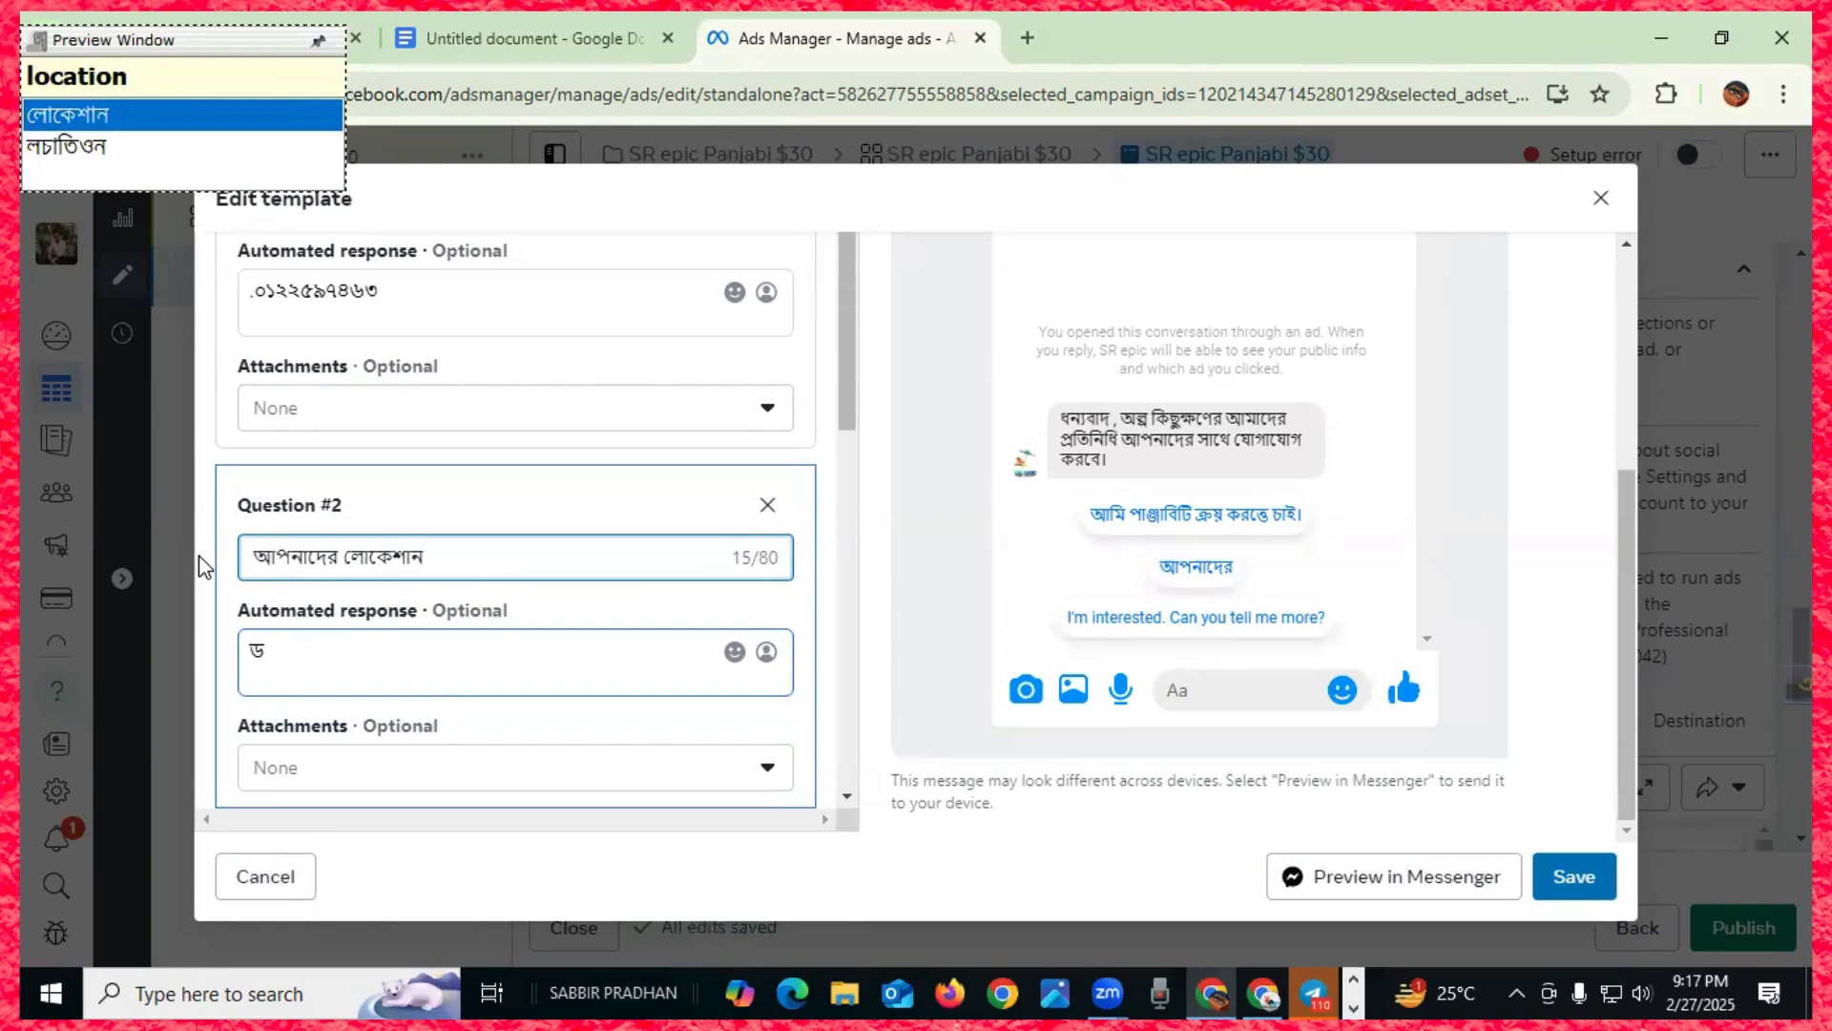
type(" কথায়")
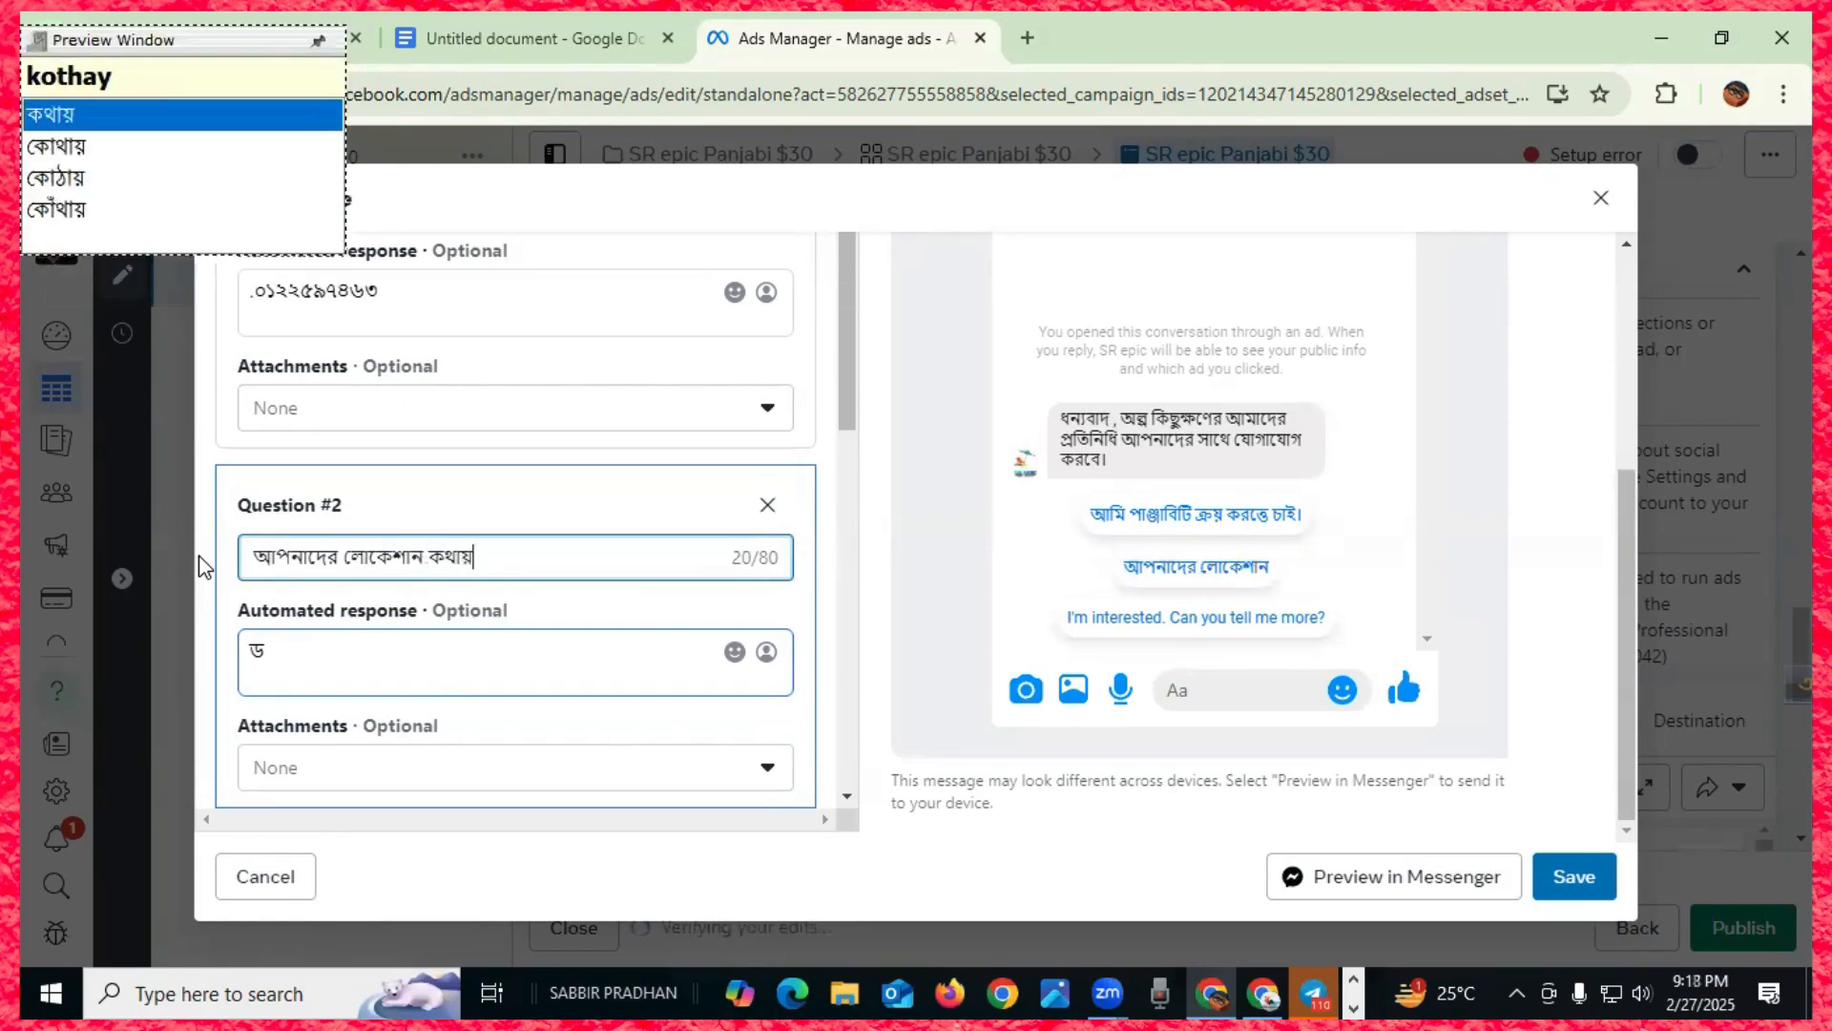
type("?")
- Give Question #2 an automated response with the shop's location, then select Question #3's text
left_click_drag(266, 651, 212, 653)
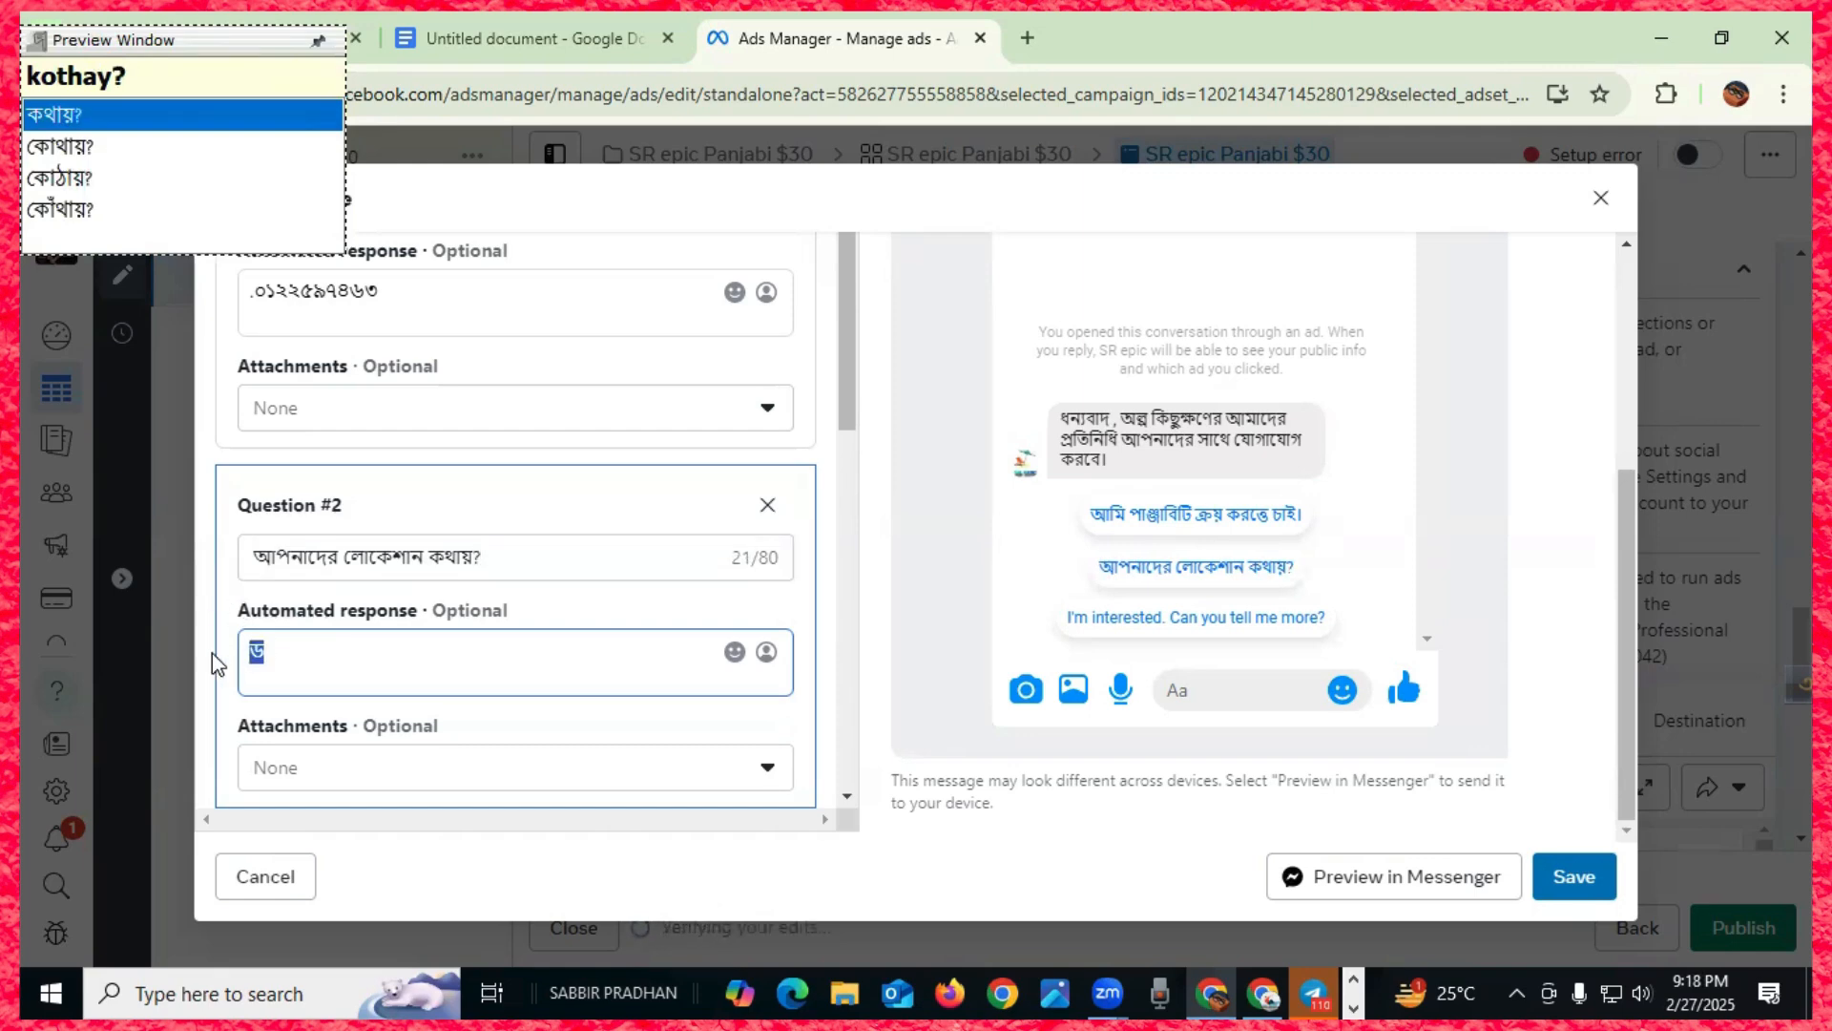
key("BackSpace")
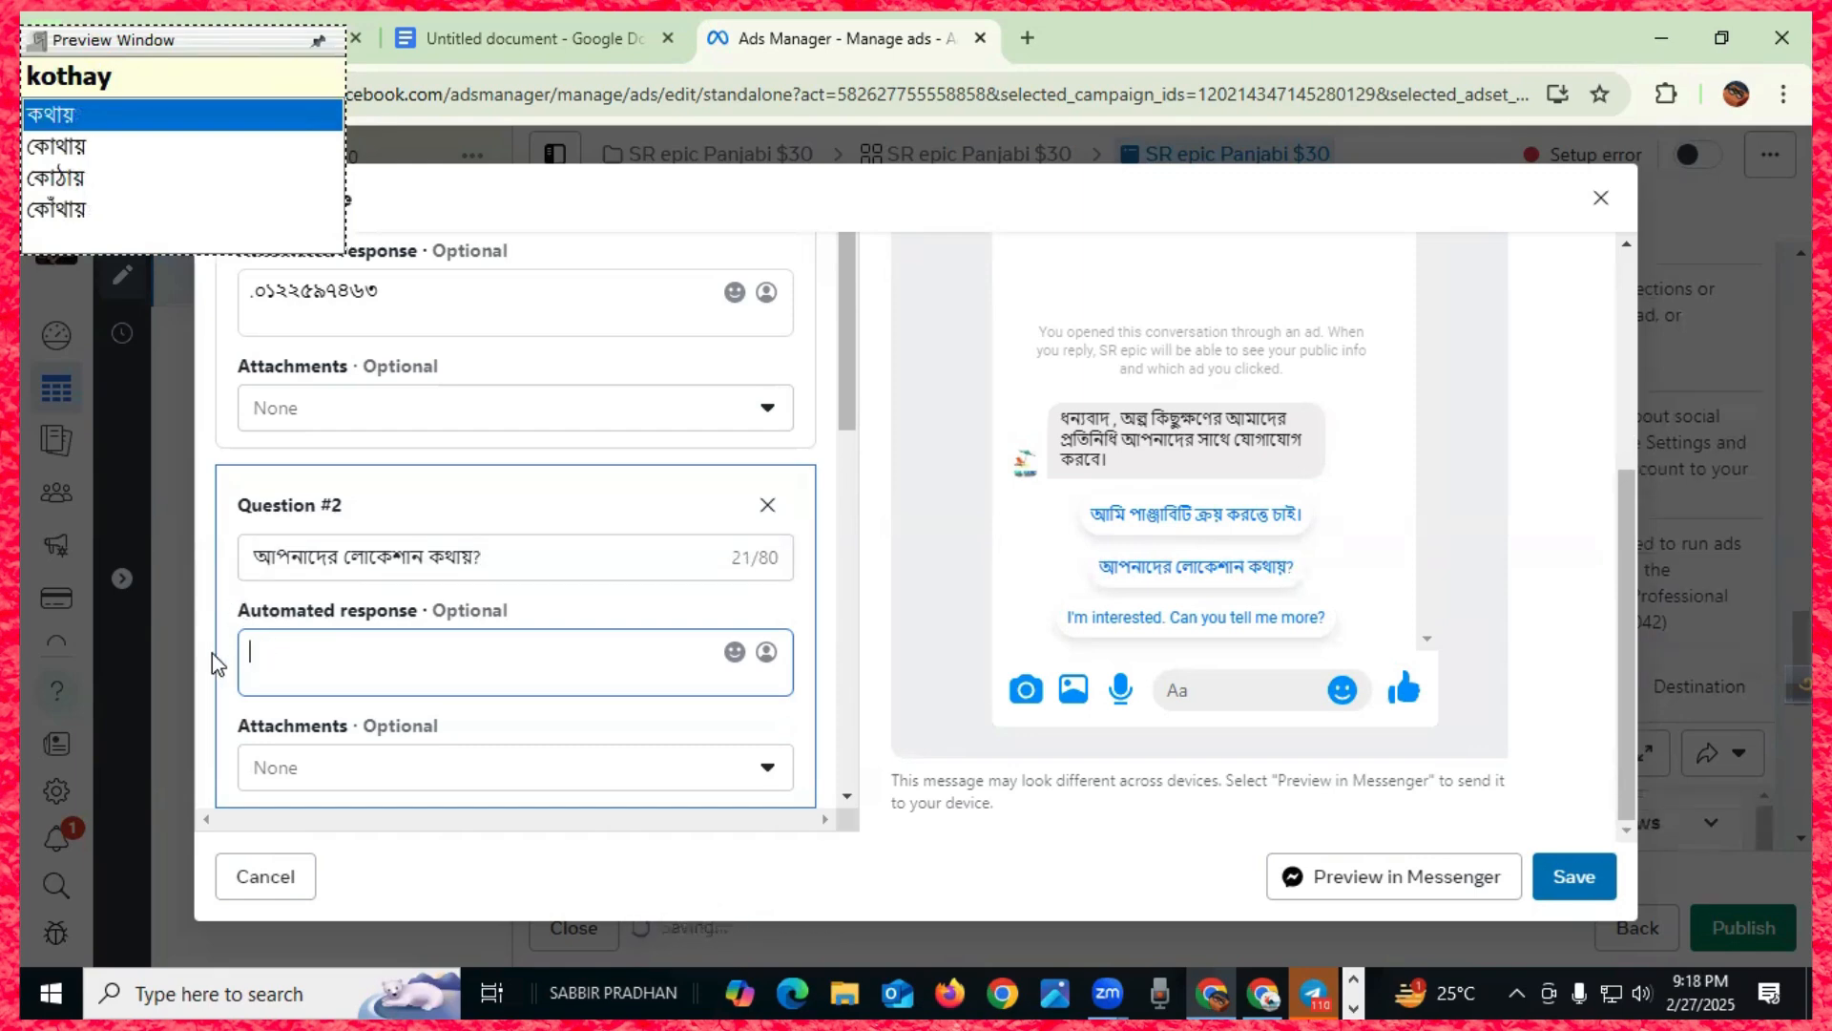
type("ধ্নাম")
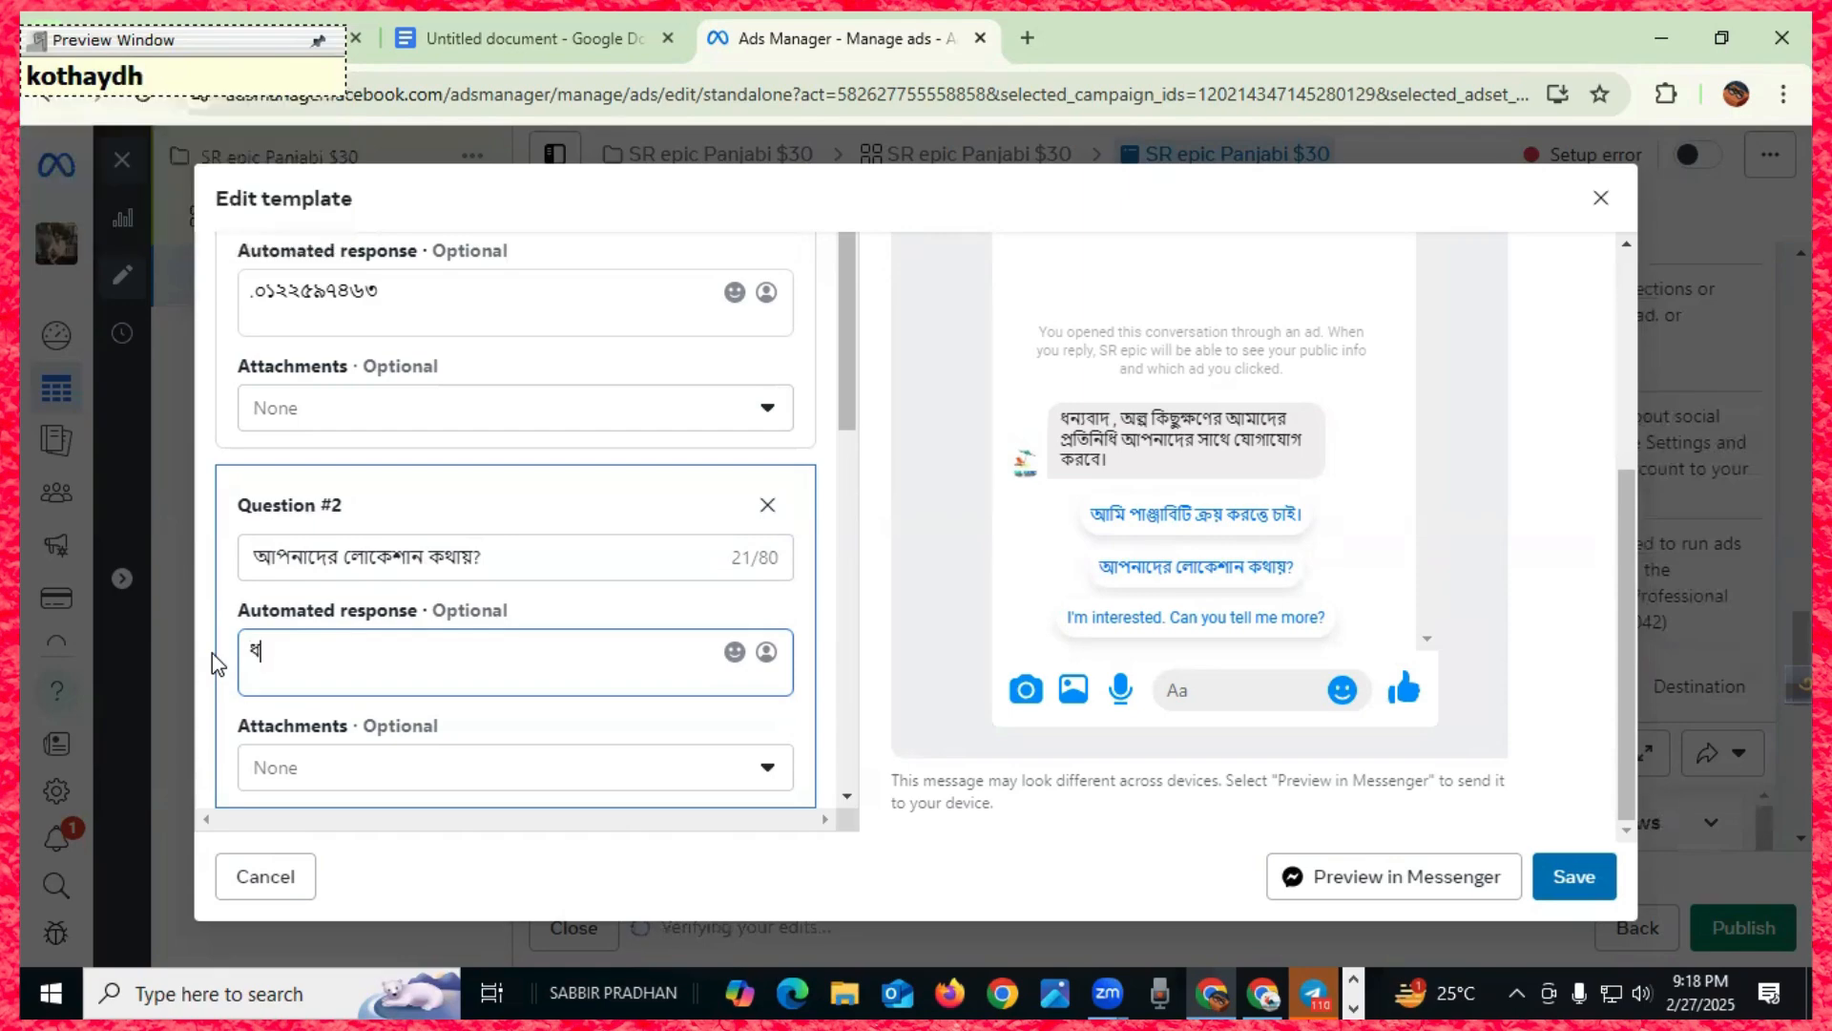
type("ন্দি")
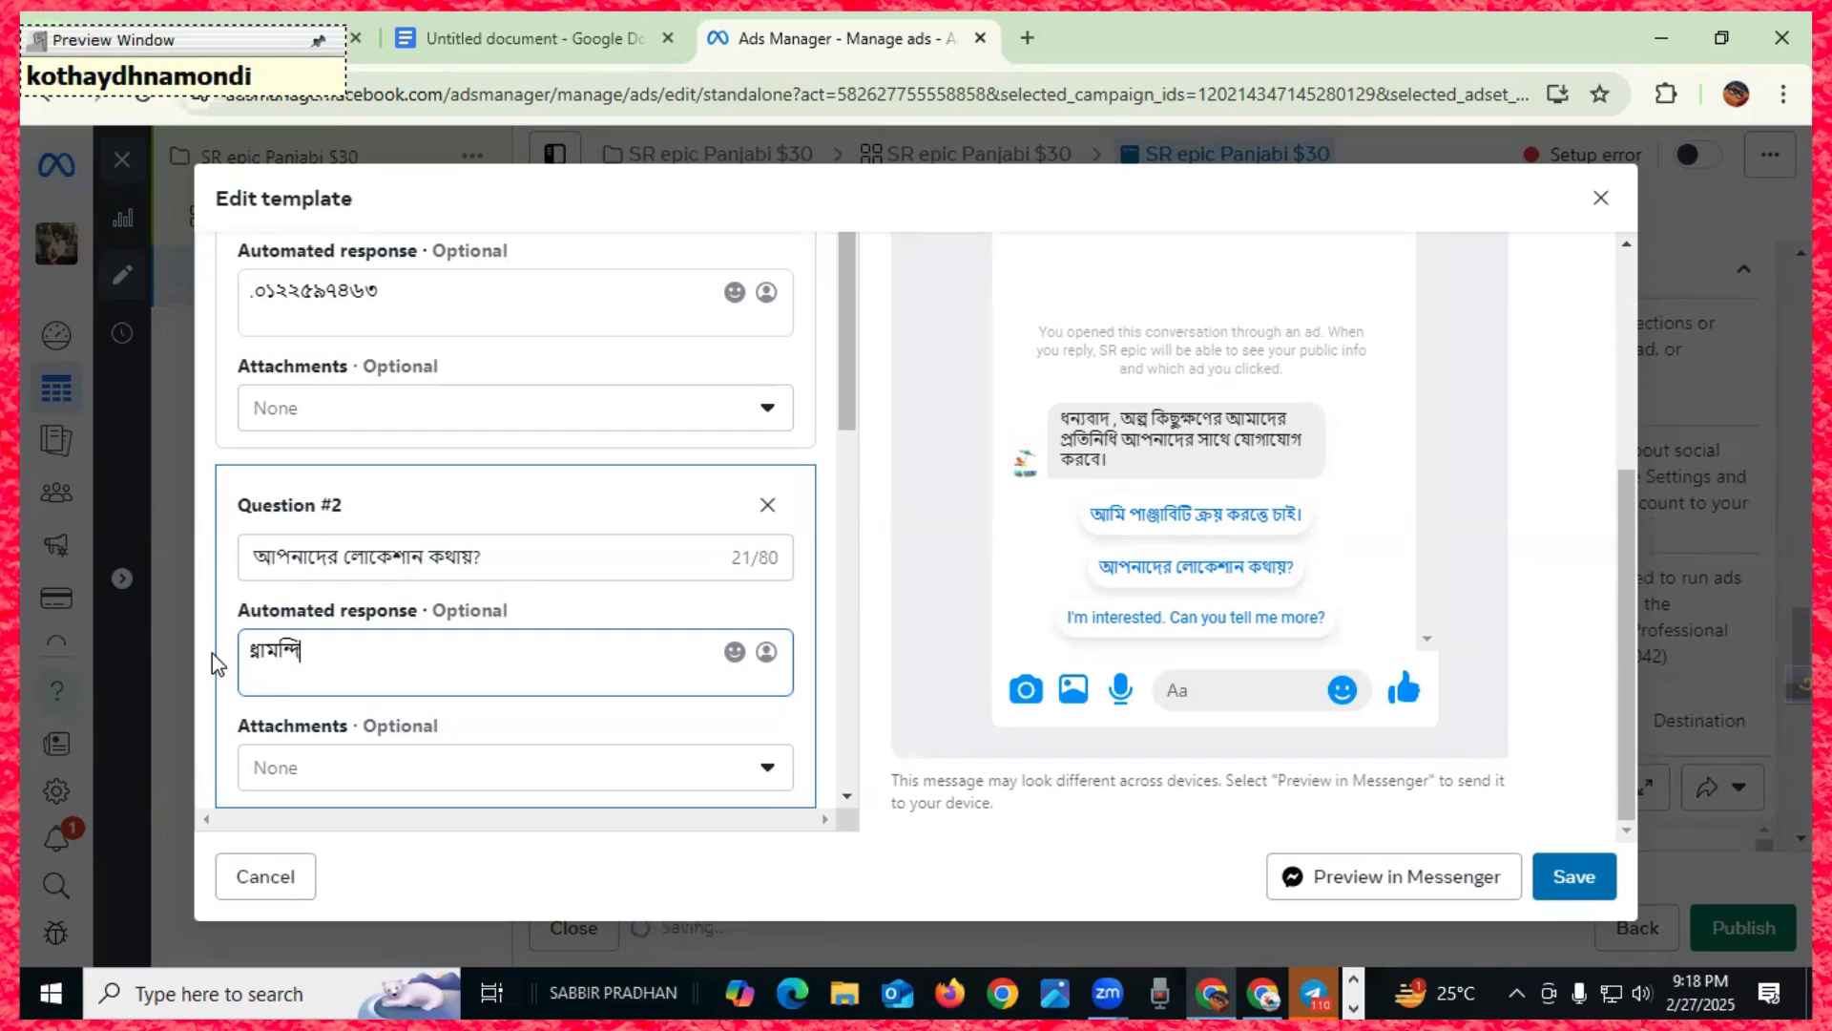
key("BackSpace")
key("BackSpace")
key("BackSpace")
key("BackSpace")
key("BackSpace")
key("BackSpace")
key("BackSpace")
key("BackSpace")
key("BackSpace")
key("BackSpace")
key("BackSpace")
key("BackSpace")
key("BackSpace")
key("BackSpace")
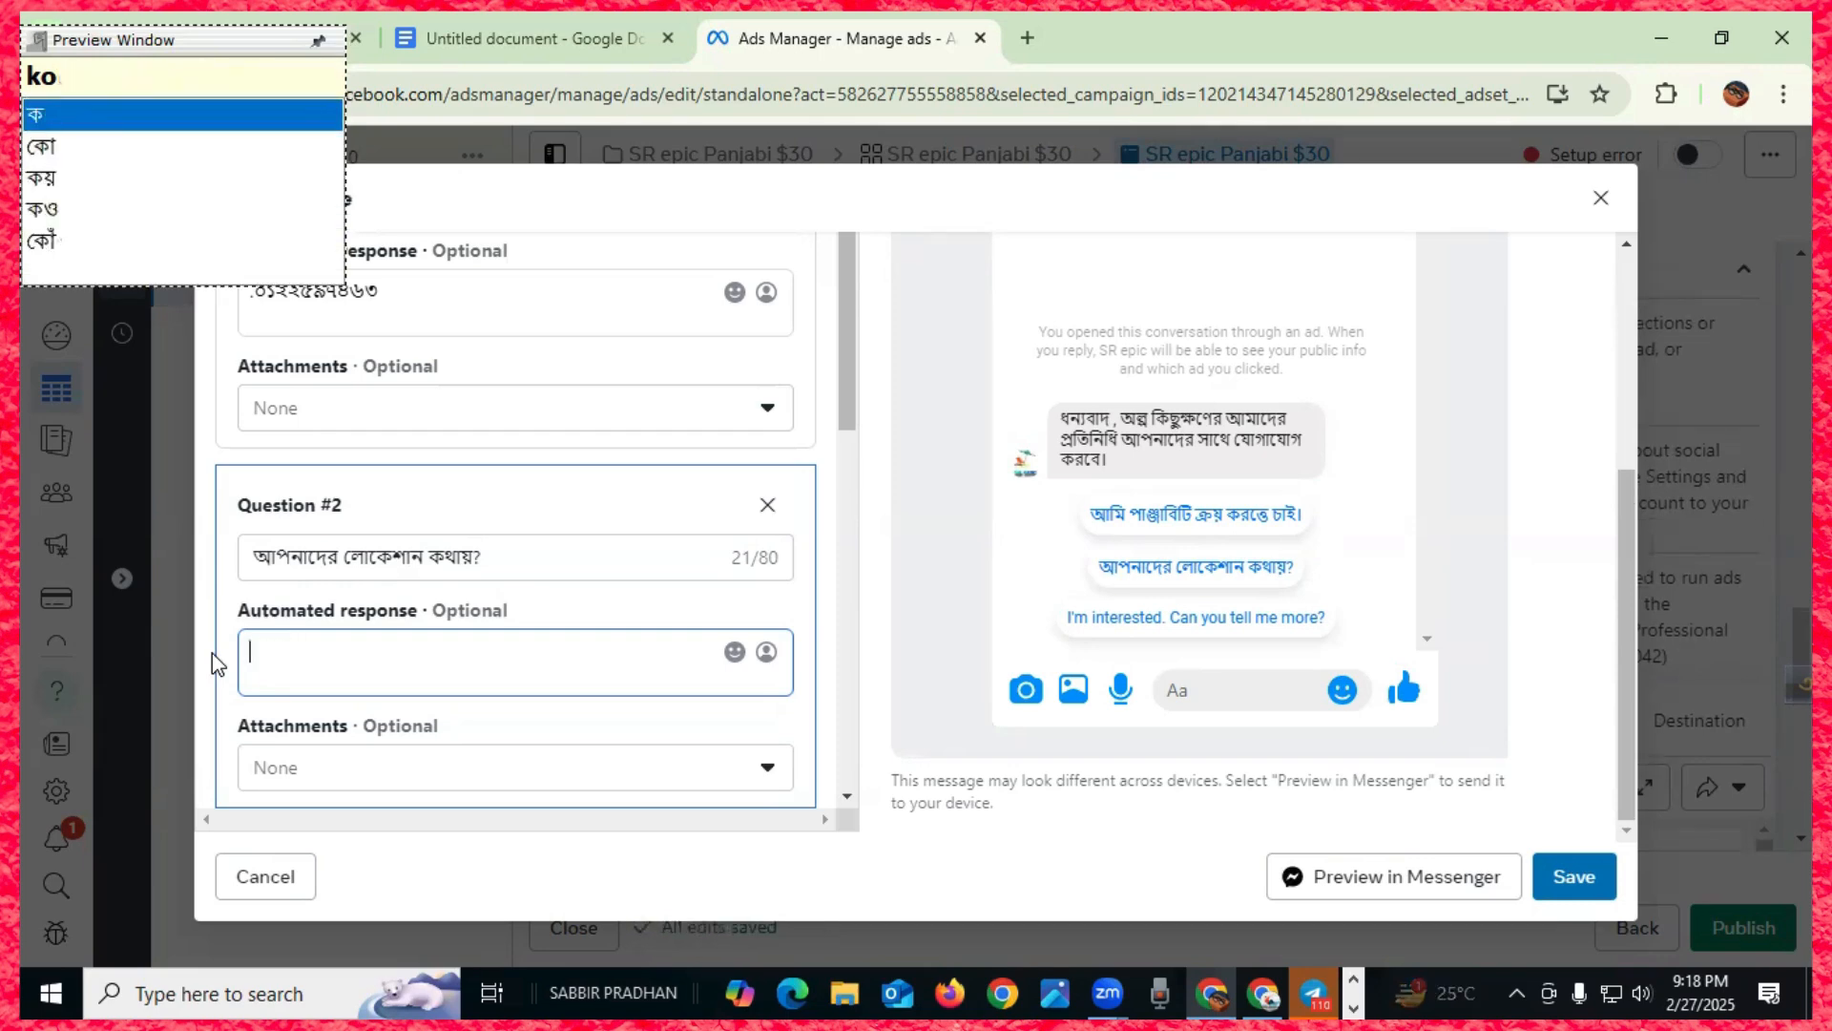
key("BackSpace")
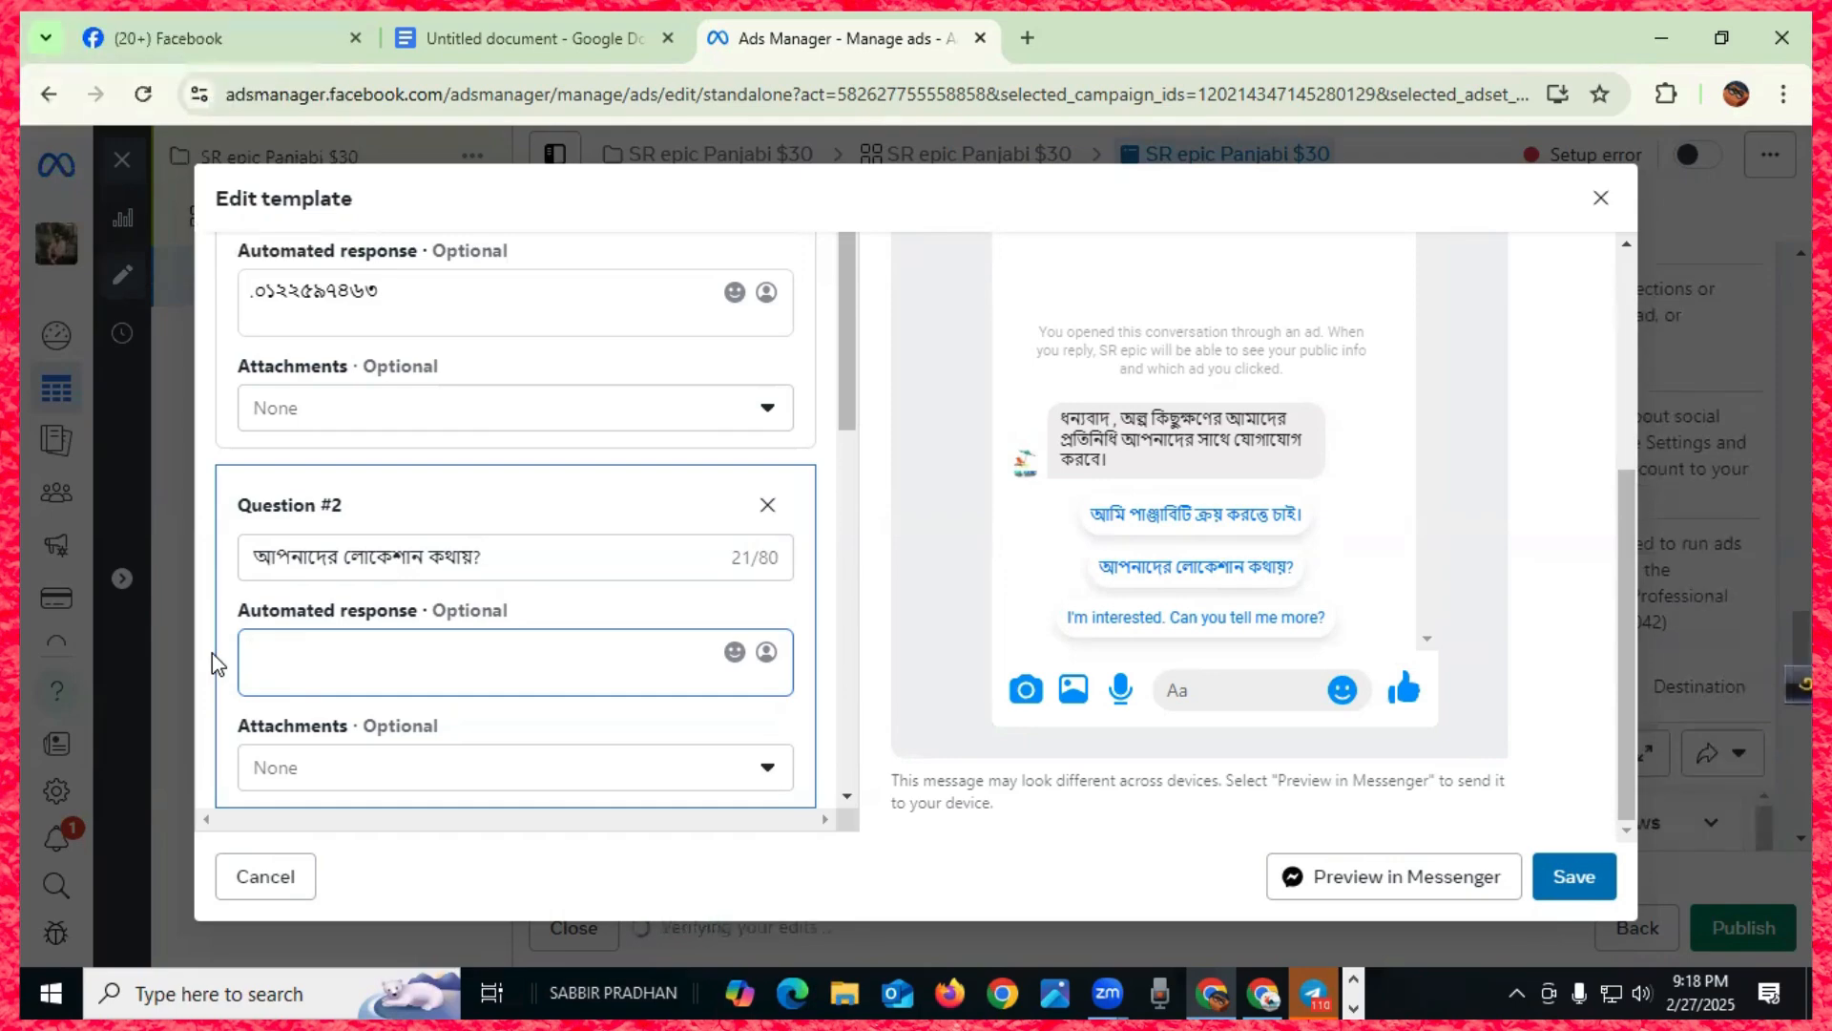
type("#dhanmondi")
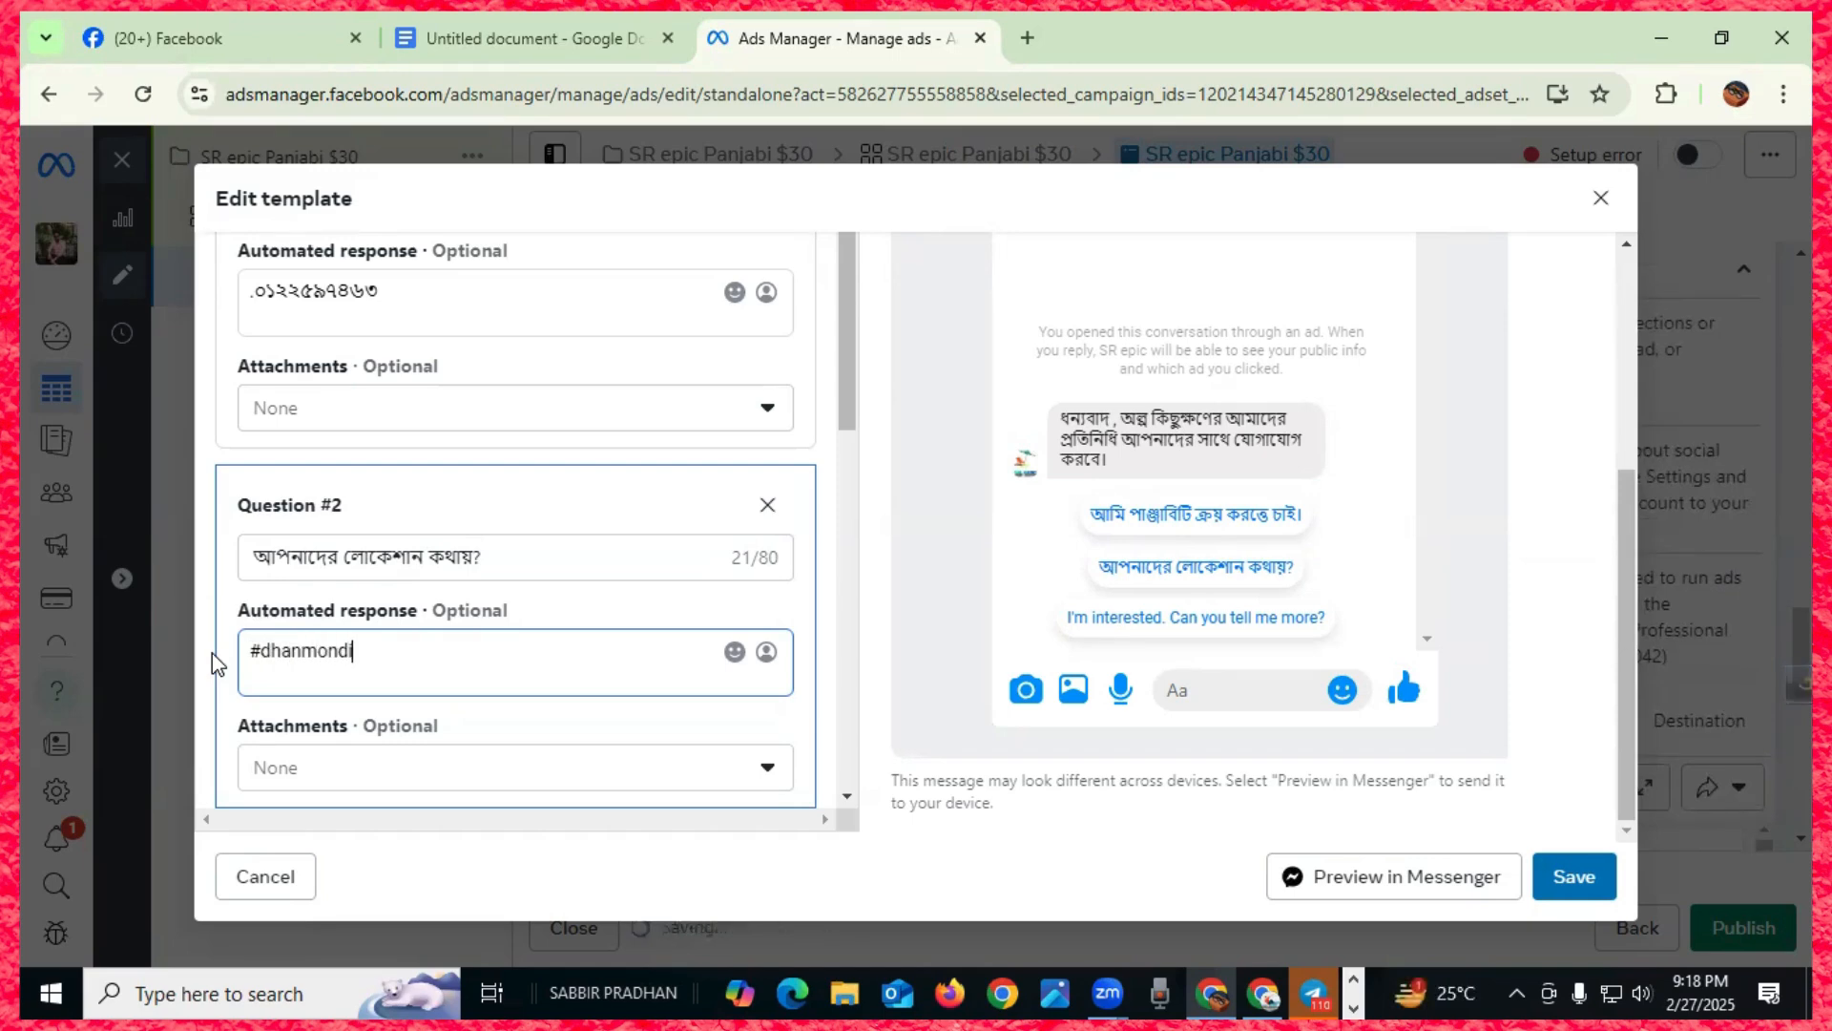
type("#32")
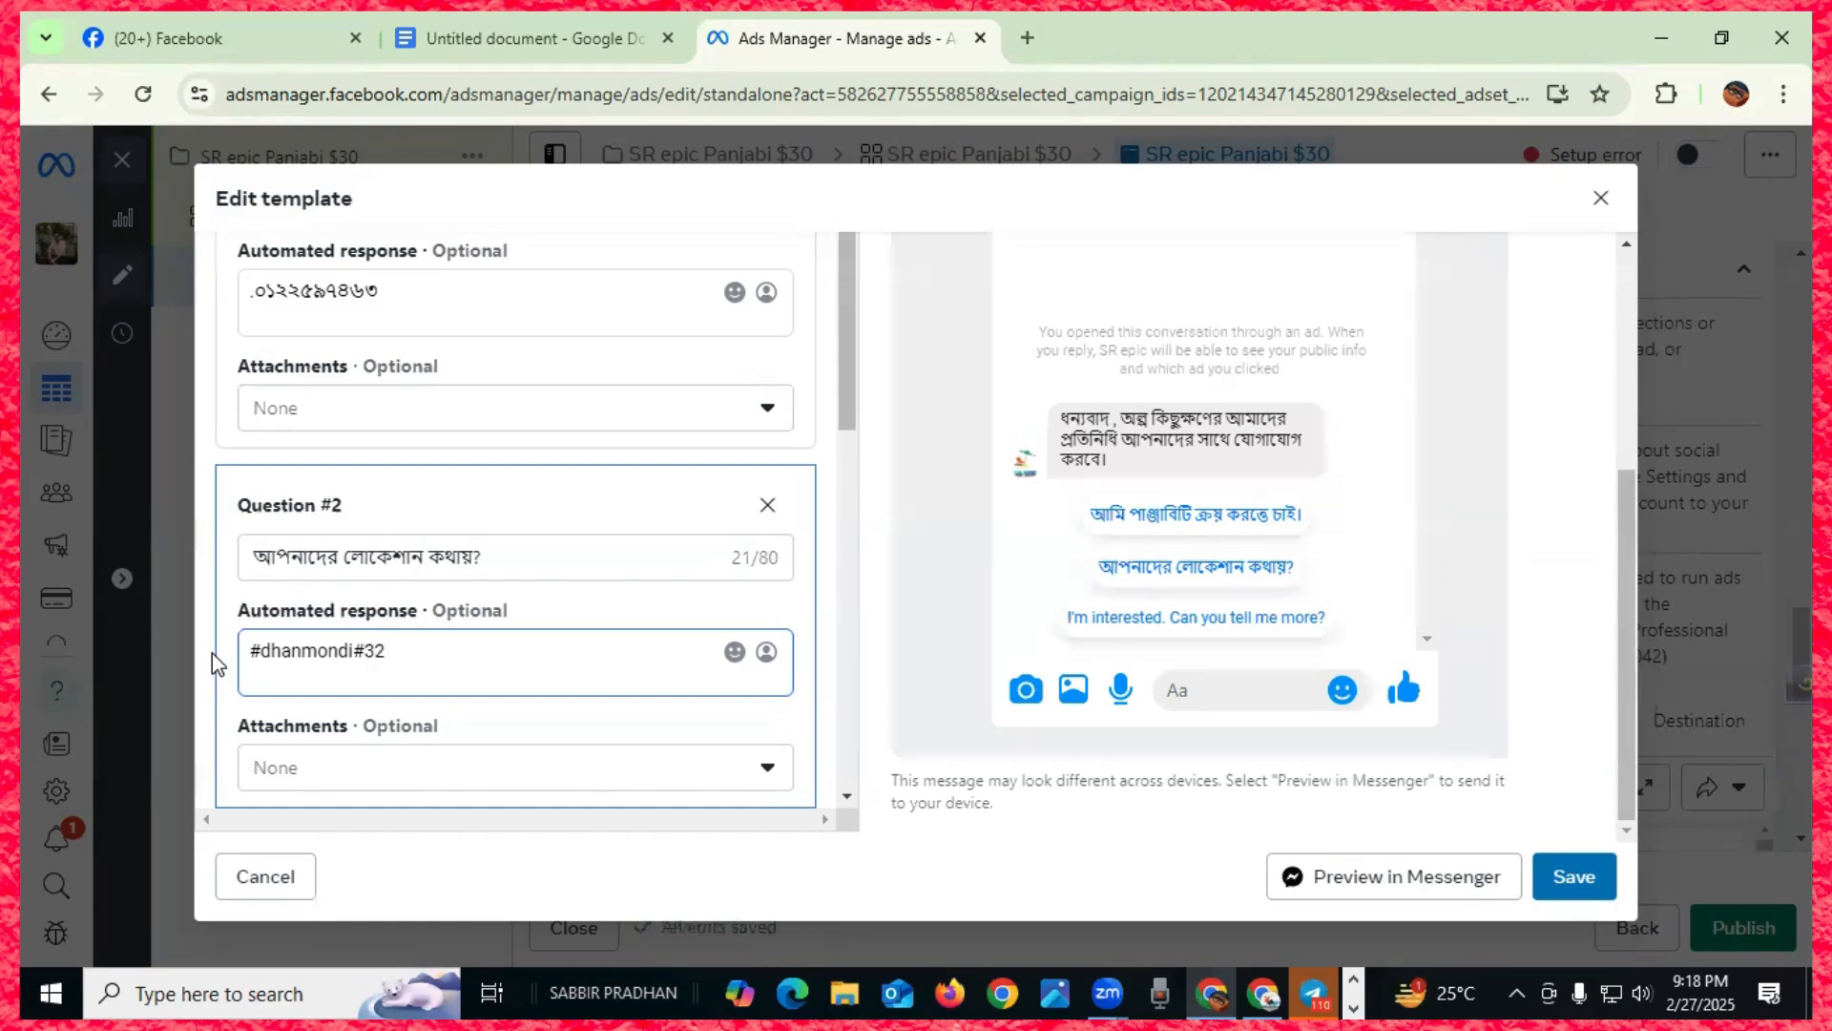
scroll(327, 704, "down", 3)
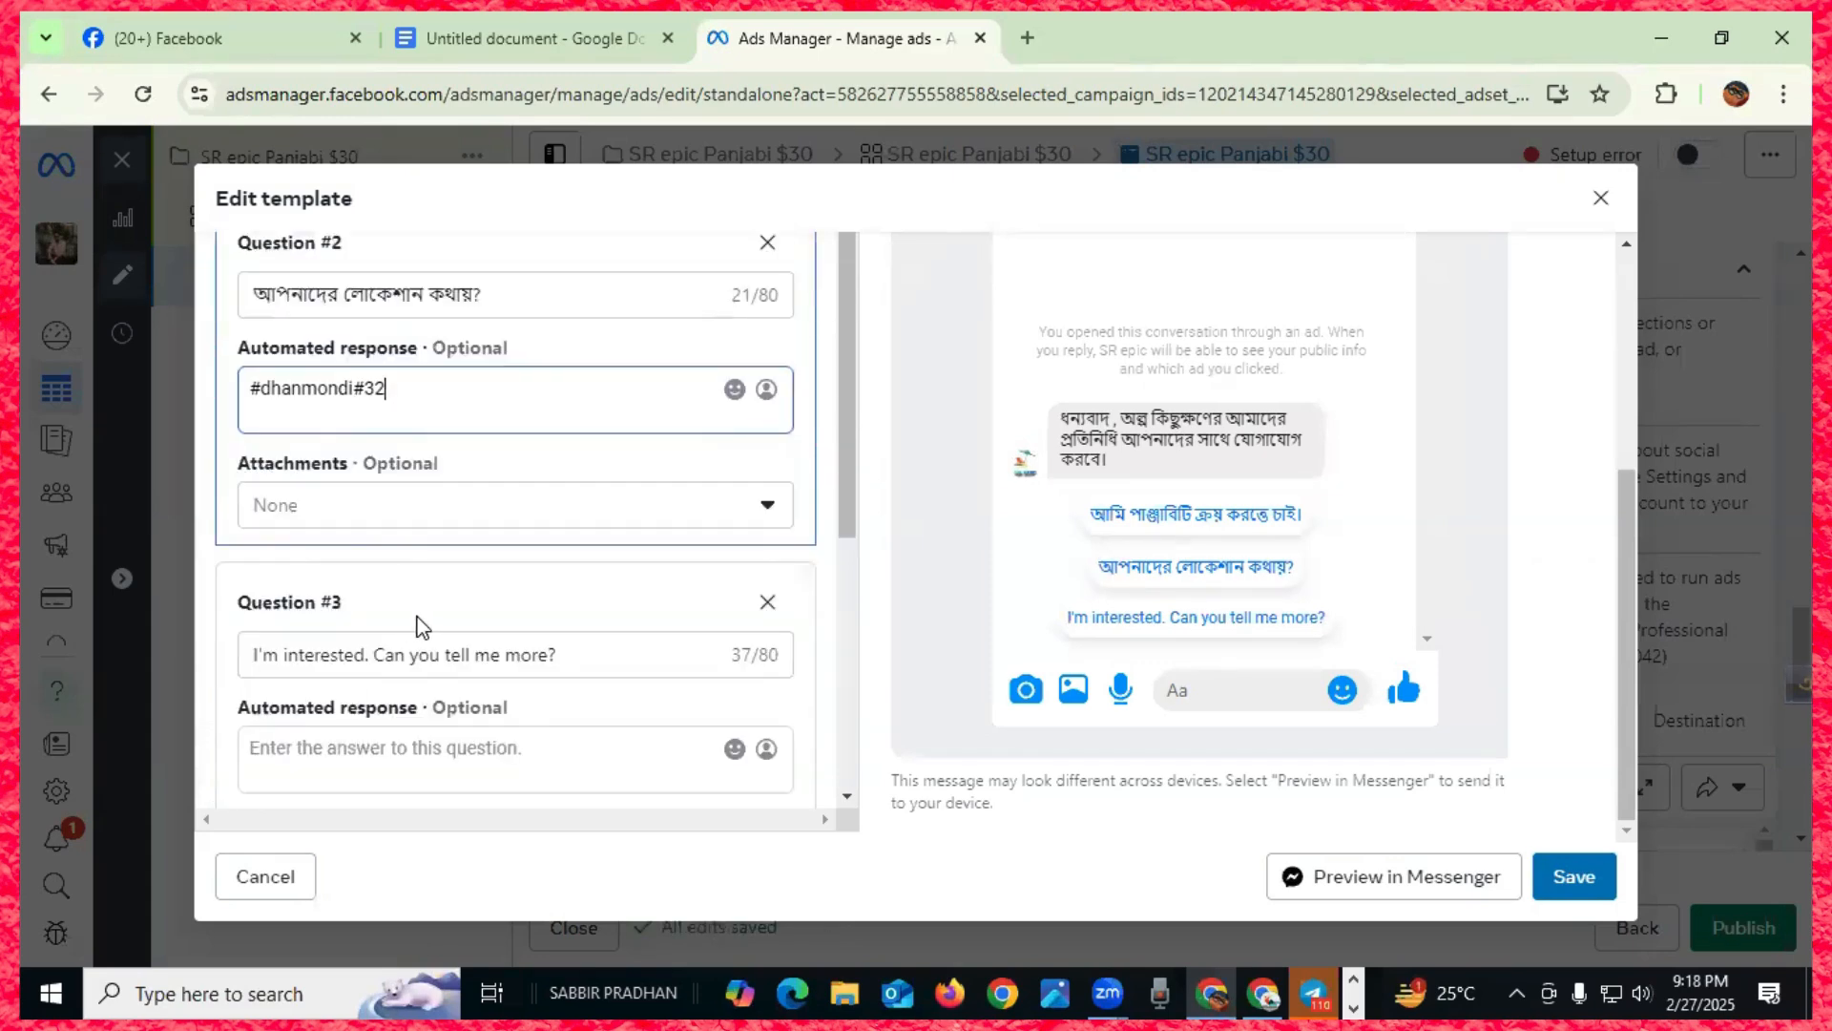
left_click_drag(571, 656, 254, 649)
scroll(246, 642, "up", 3)
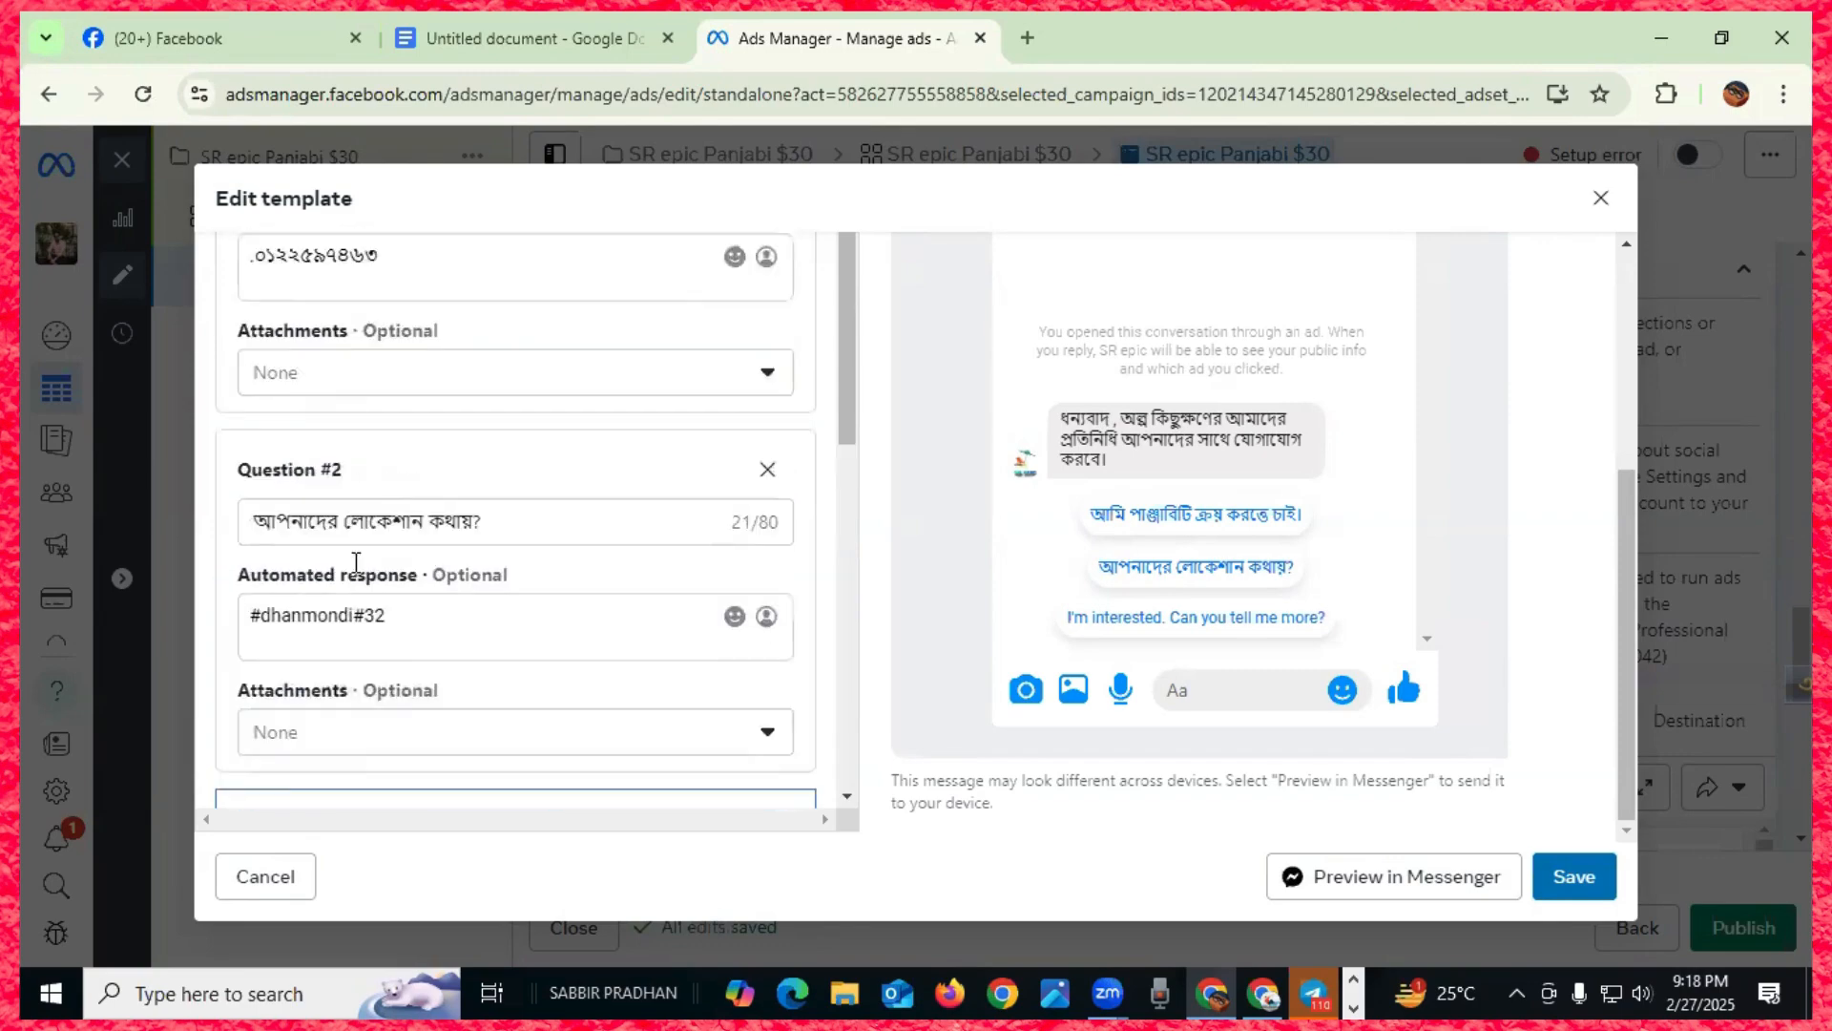
scroll(323, 753, "down", 5)
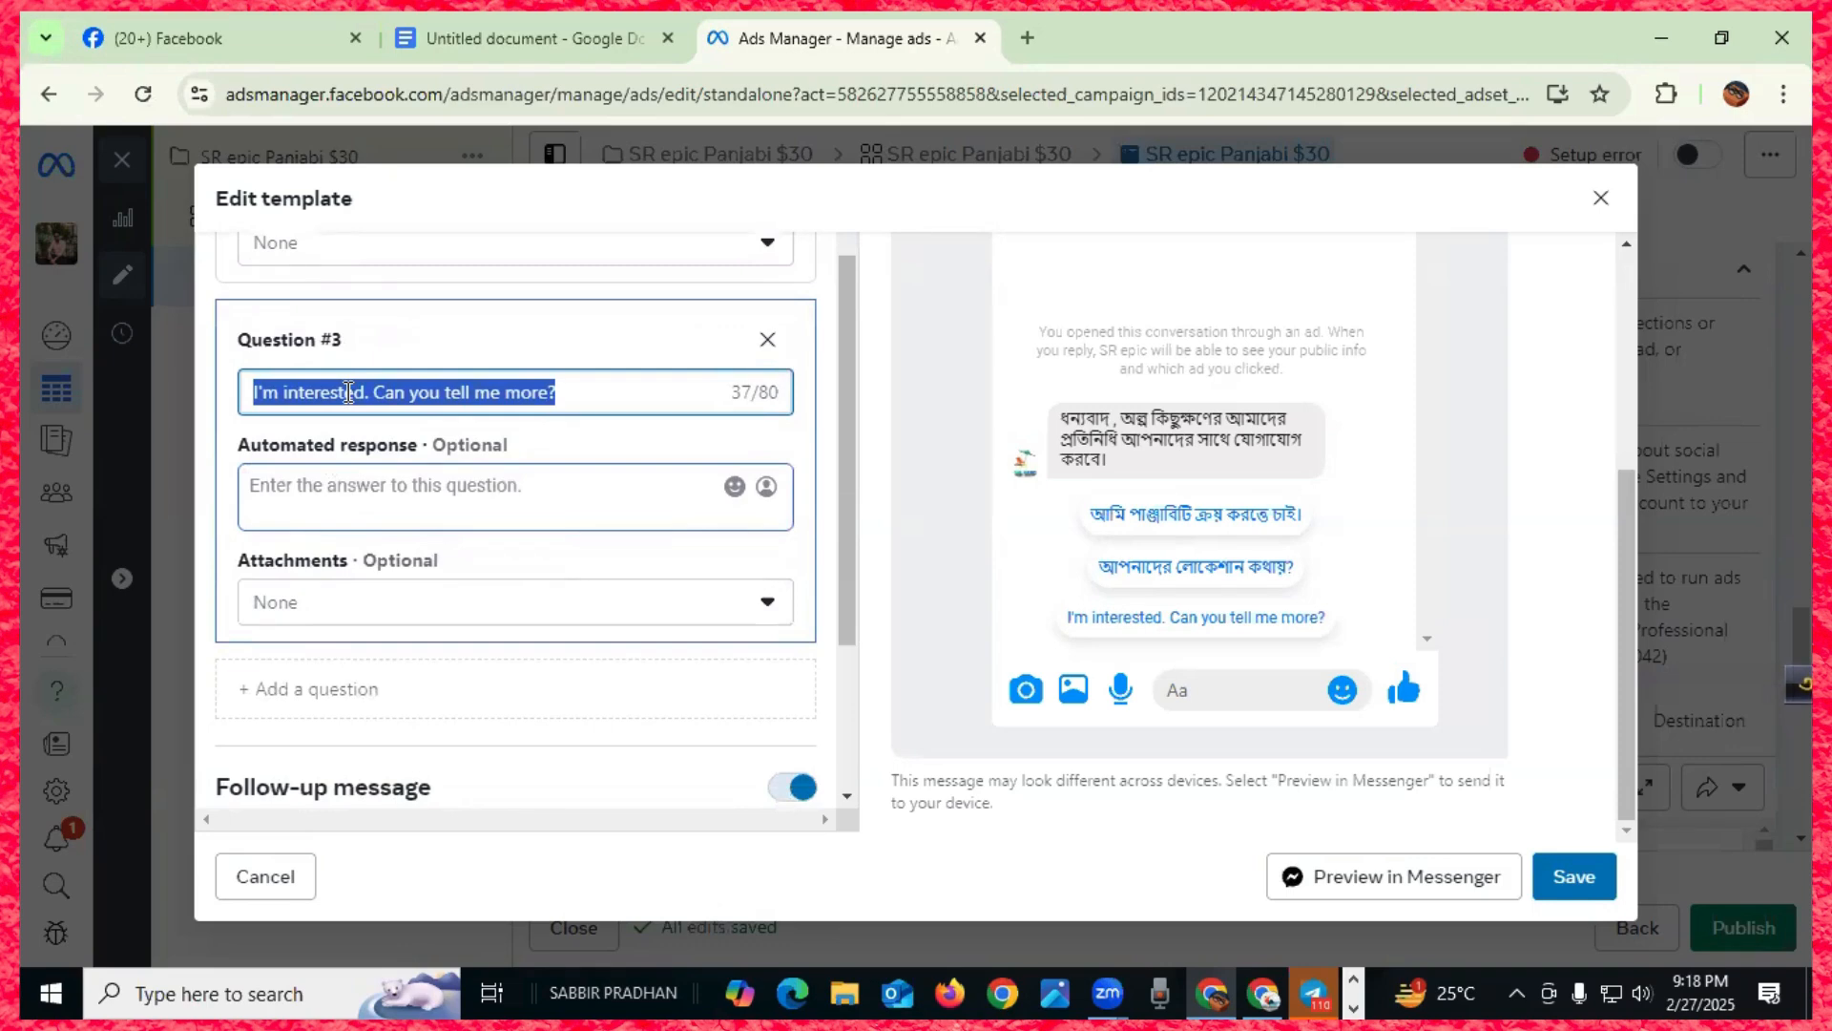
- Change Question #3 to 'আমি ক্রয় করব'
type("ami orde")
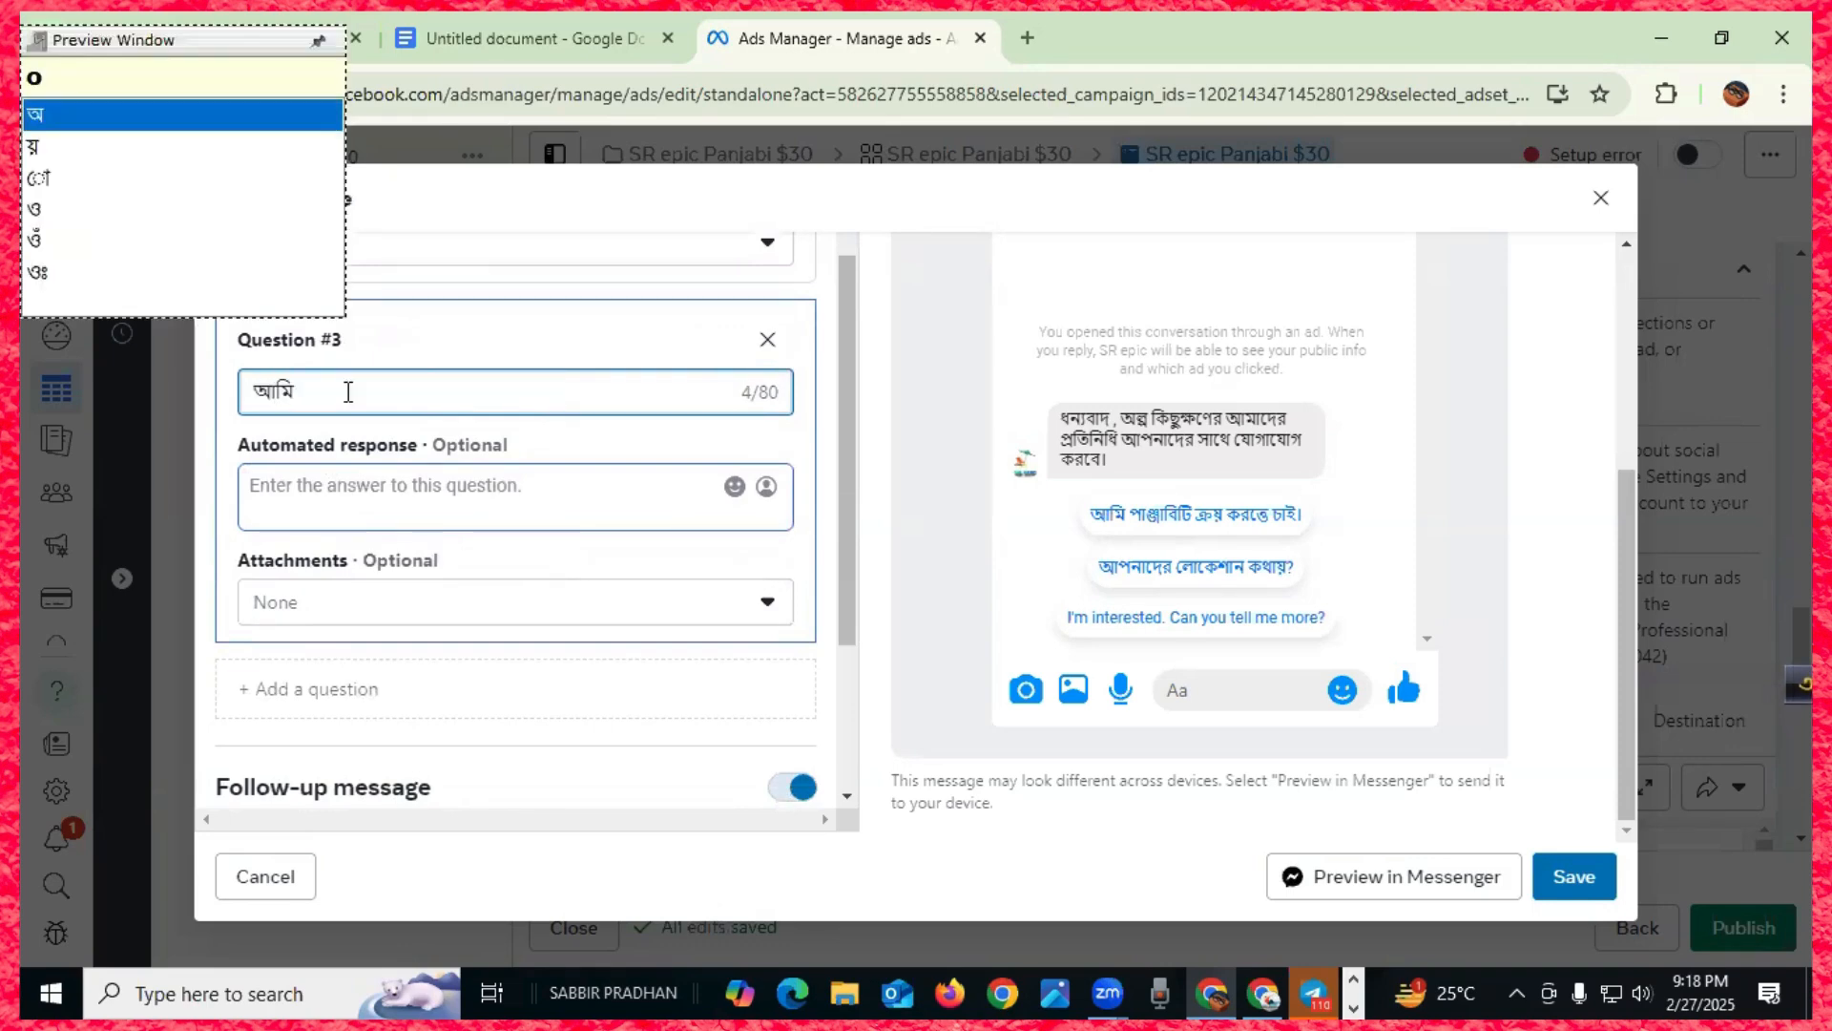
type("r korb")
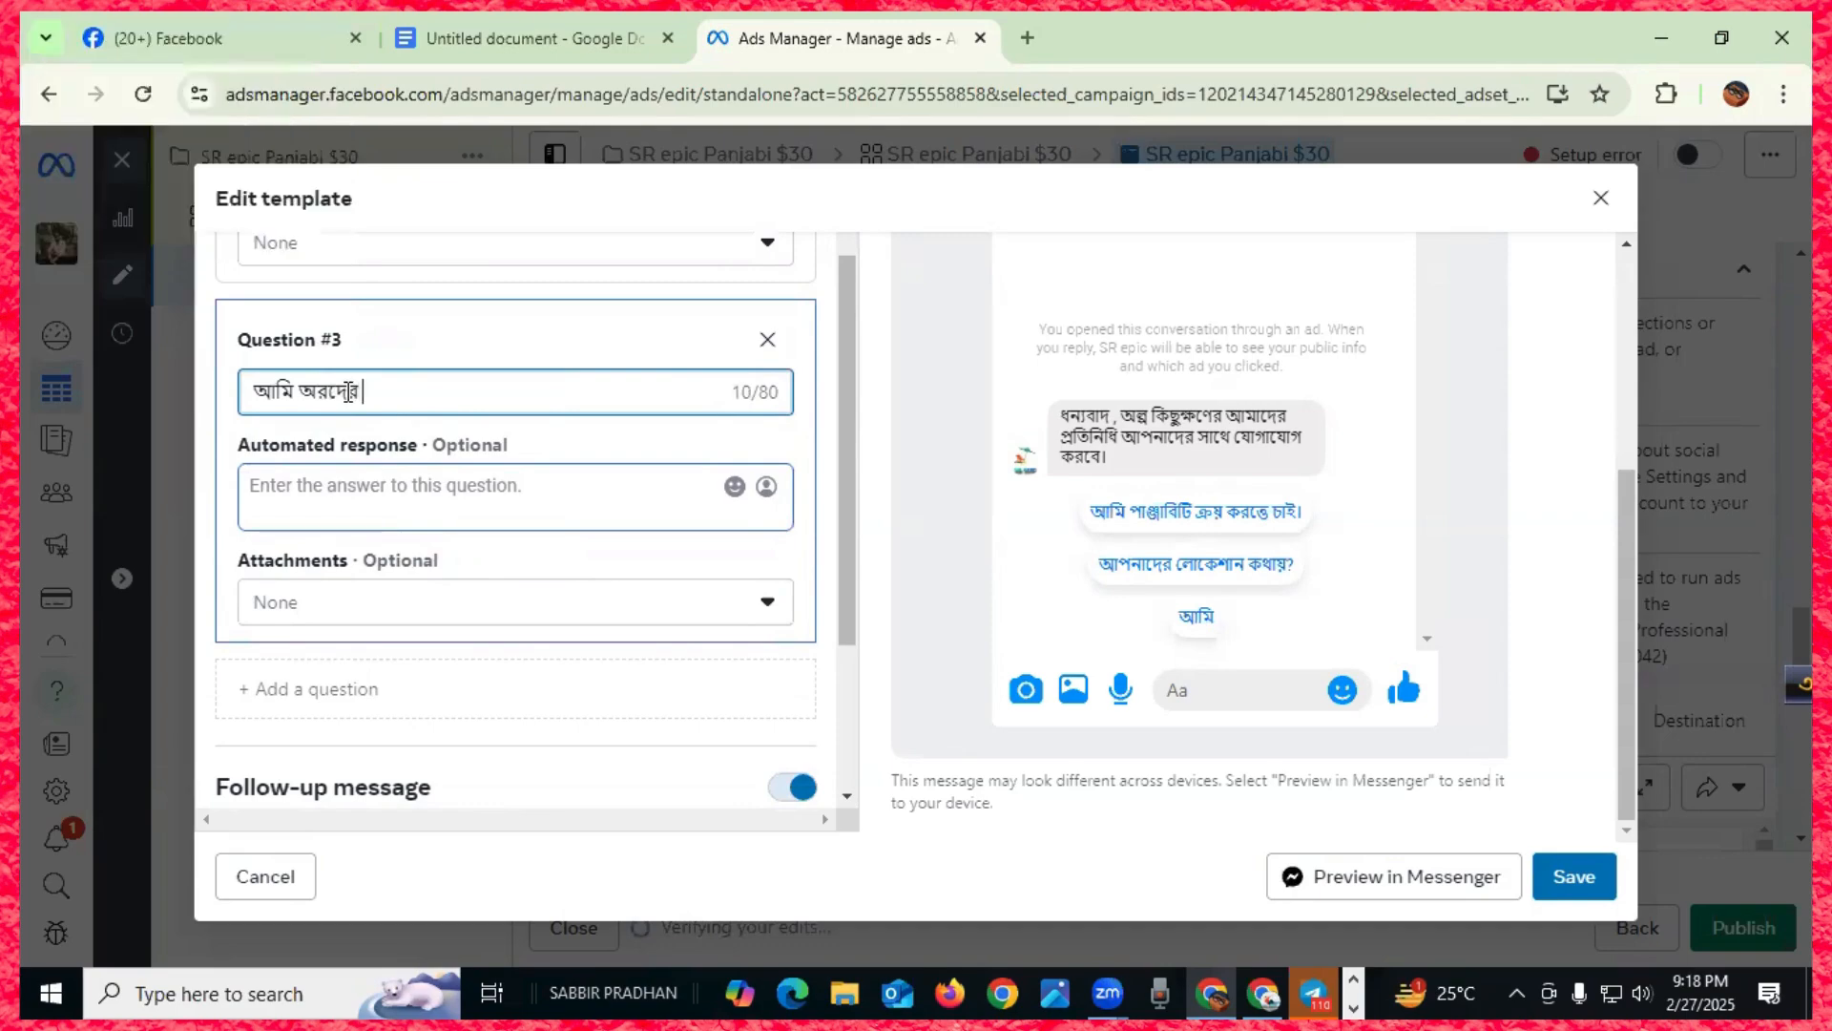
type("o")
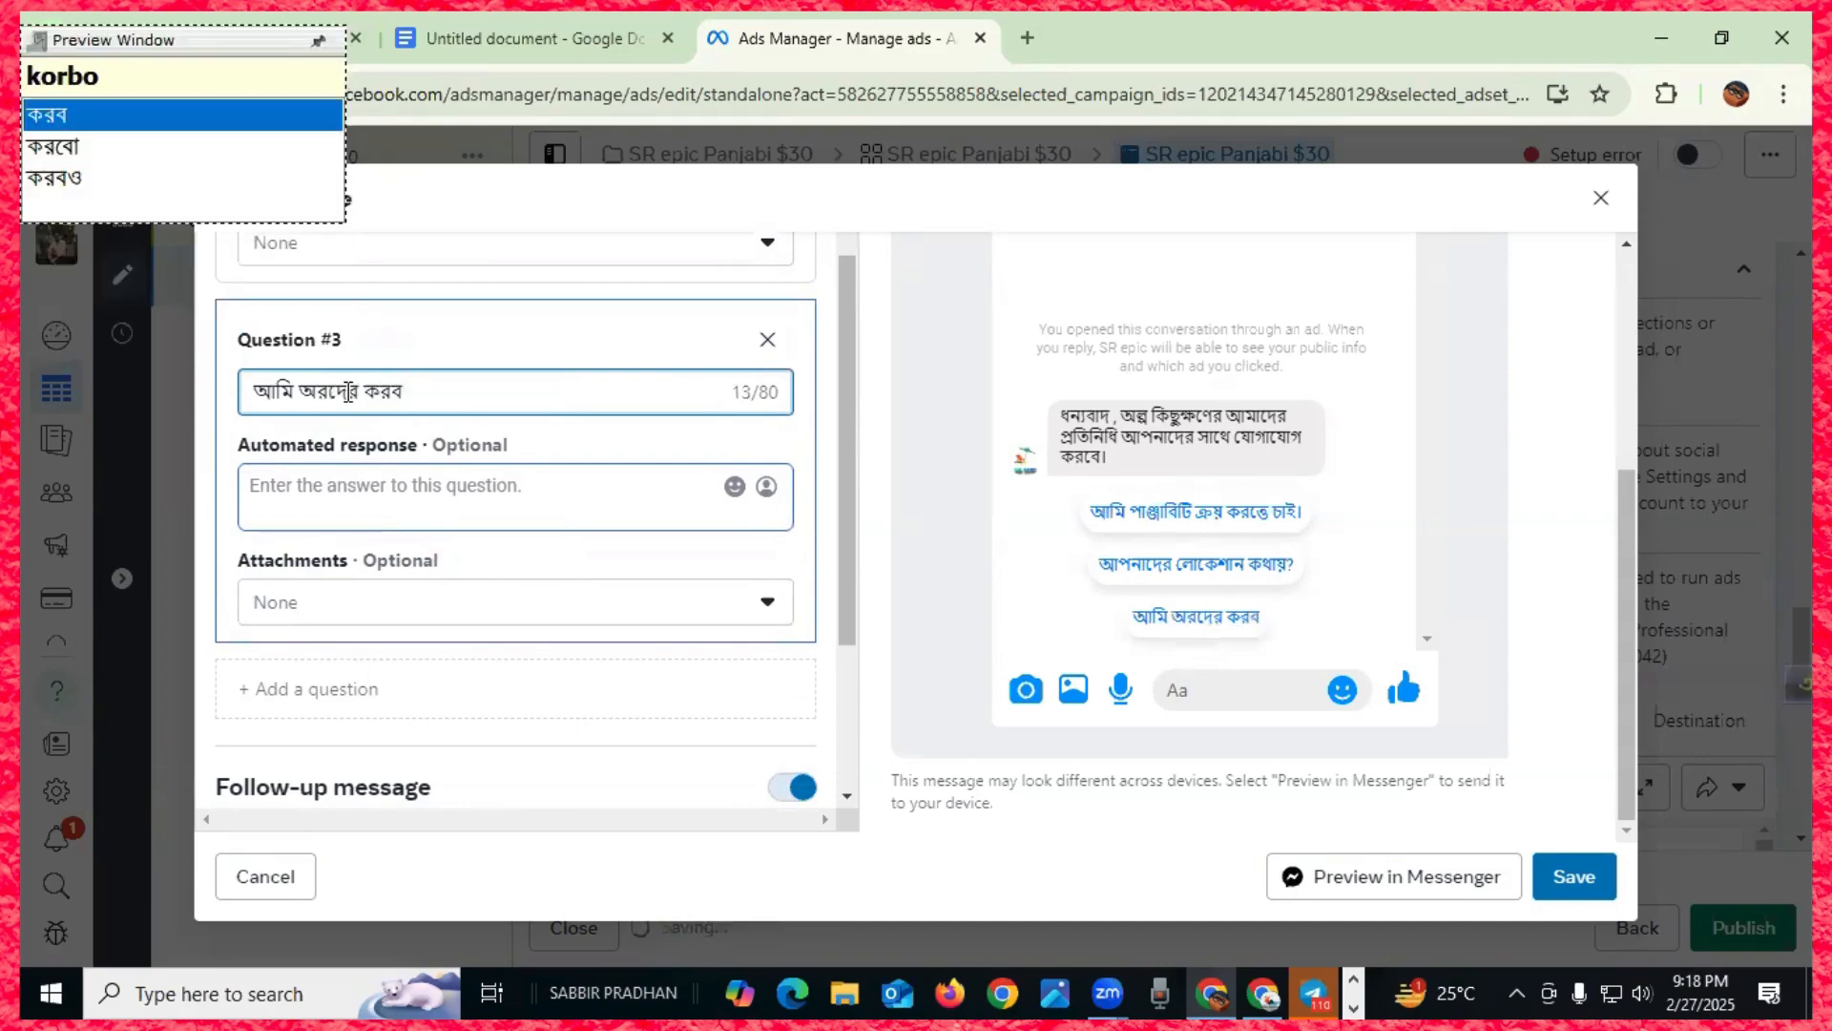
left_click_drag(359, 395, 301, 399)
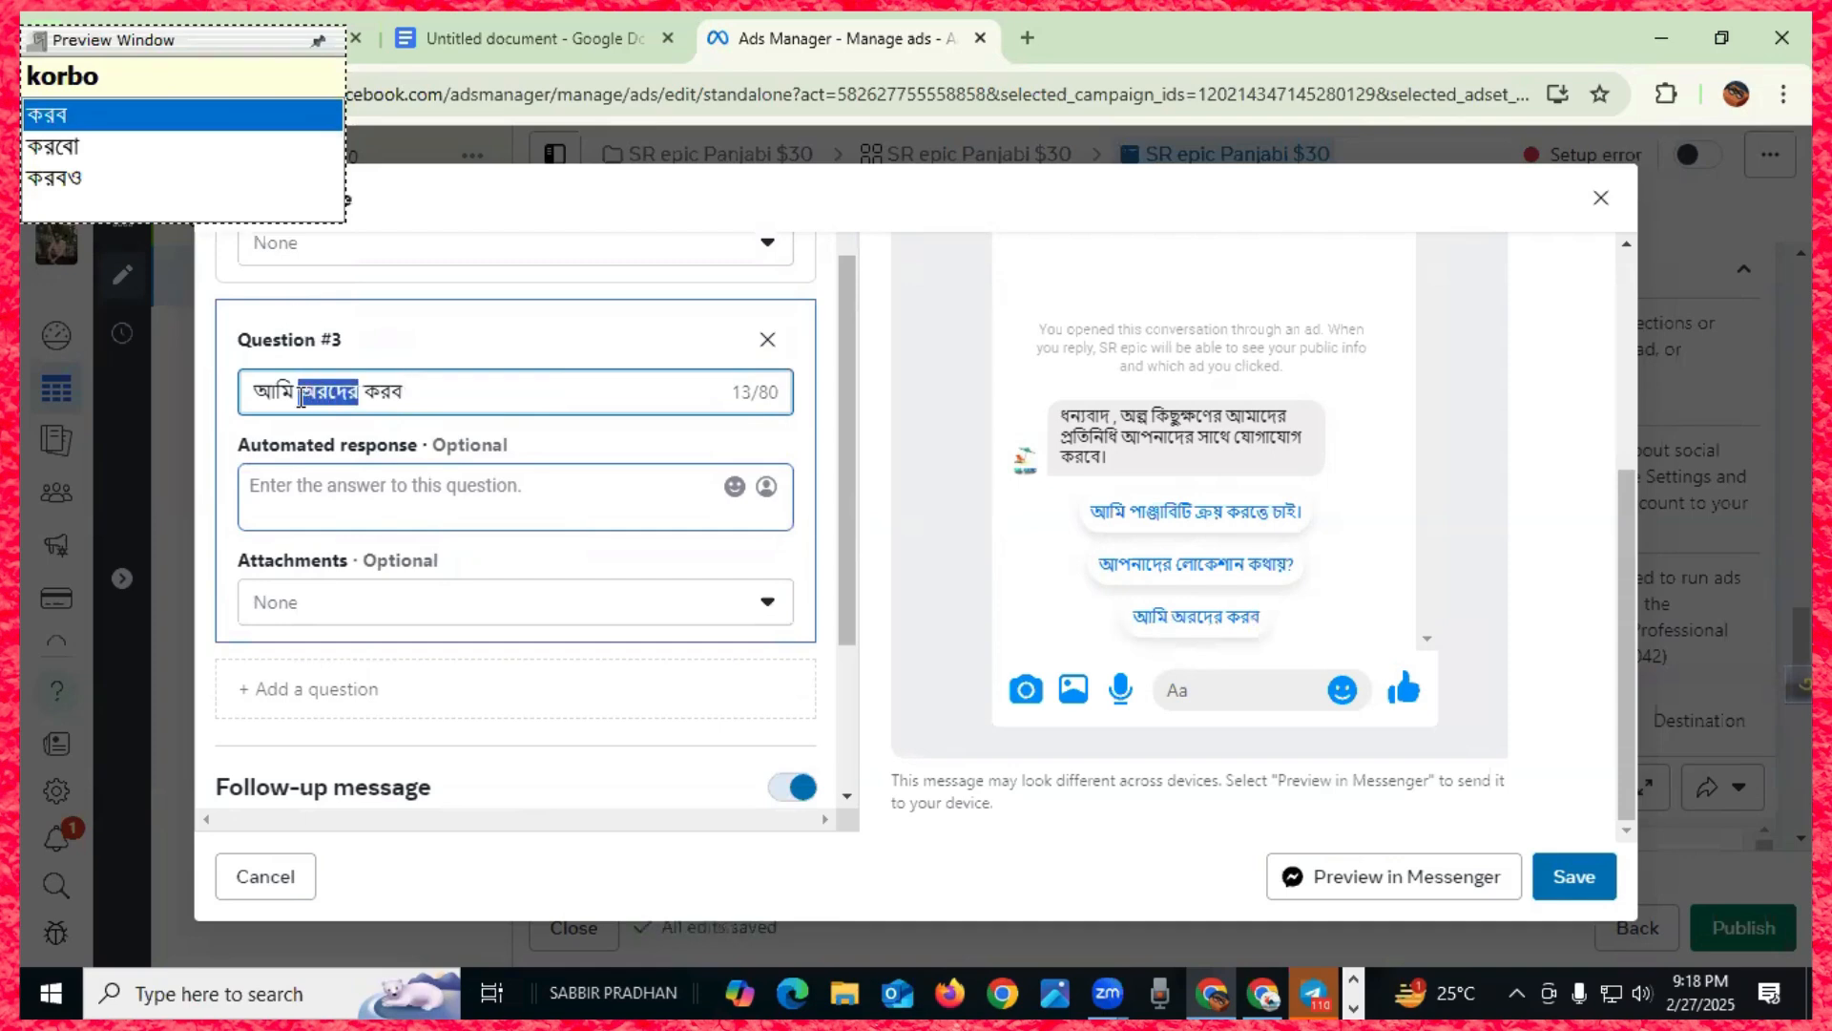
type("orde")
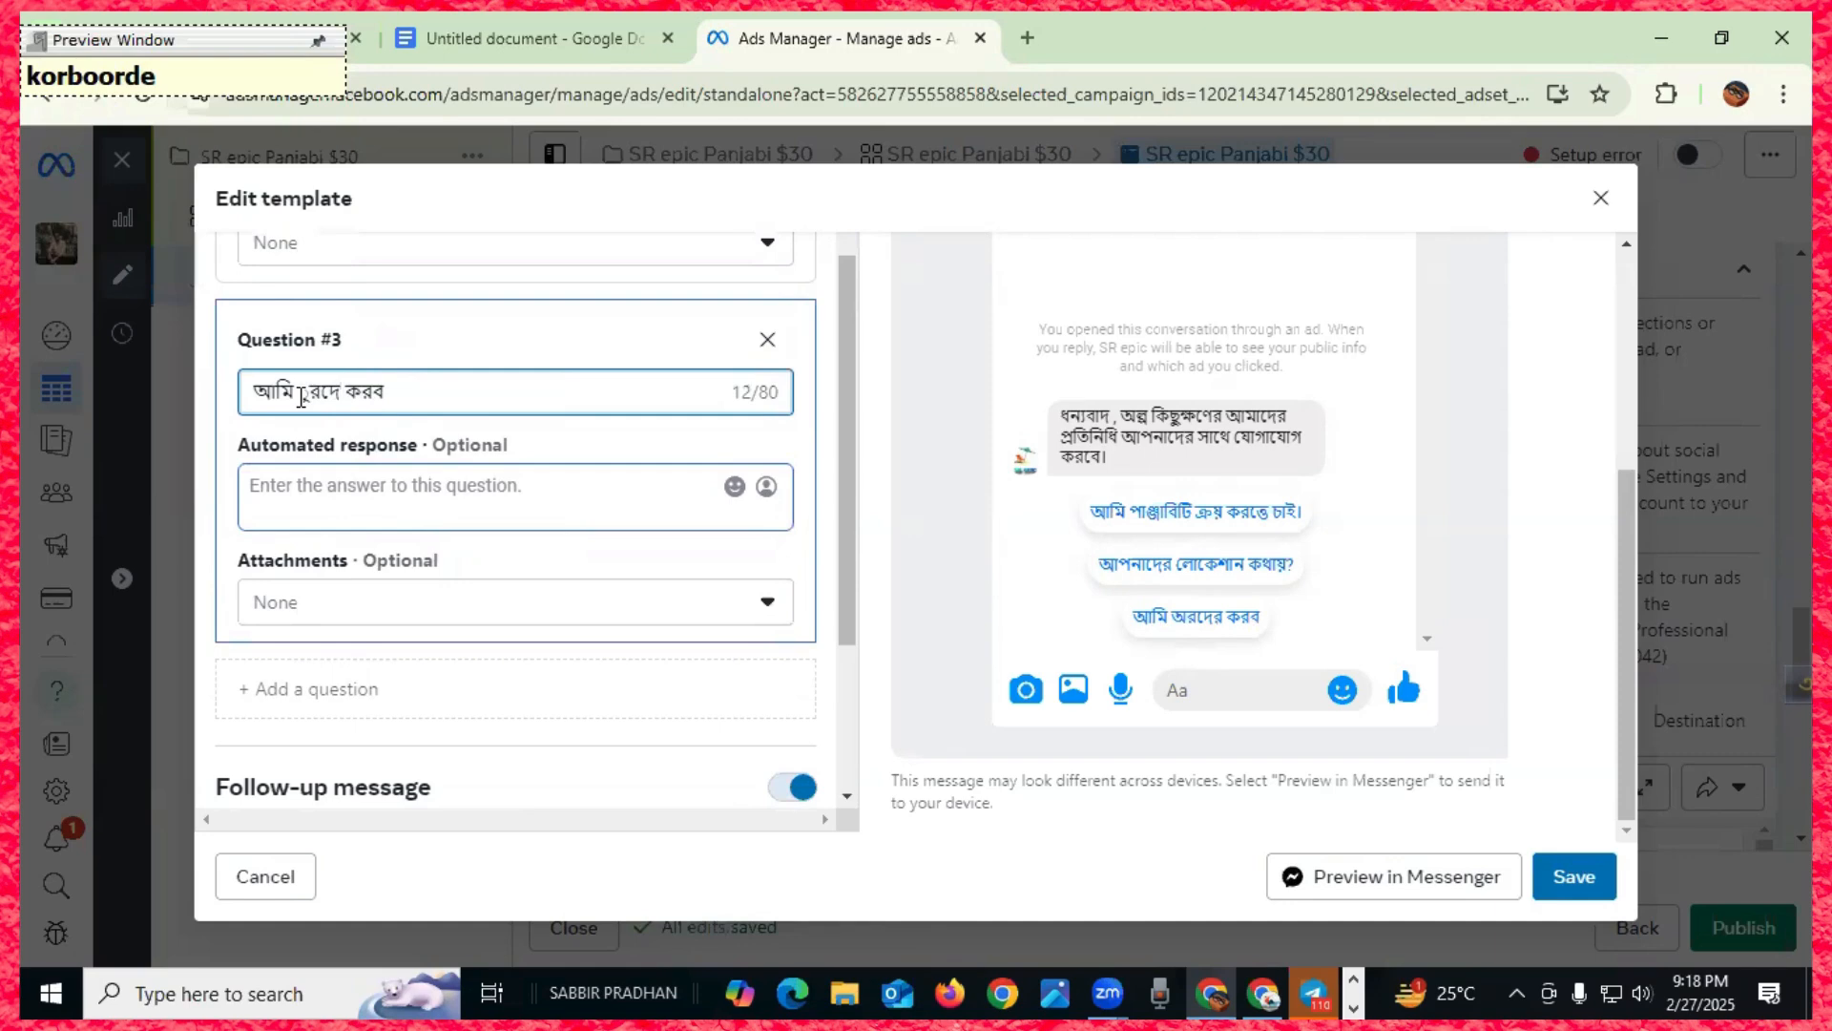
type("r")
key("BackSpace")
key("BackSpace")
key("BackSpace")
key("BackSpace")
key("BackSpace")
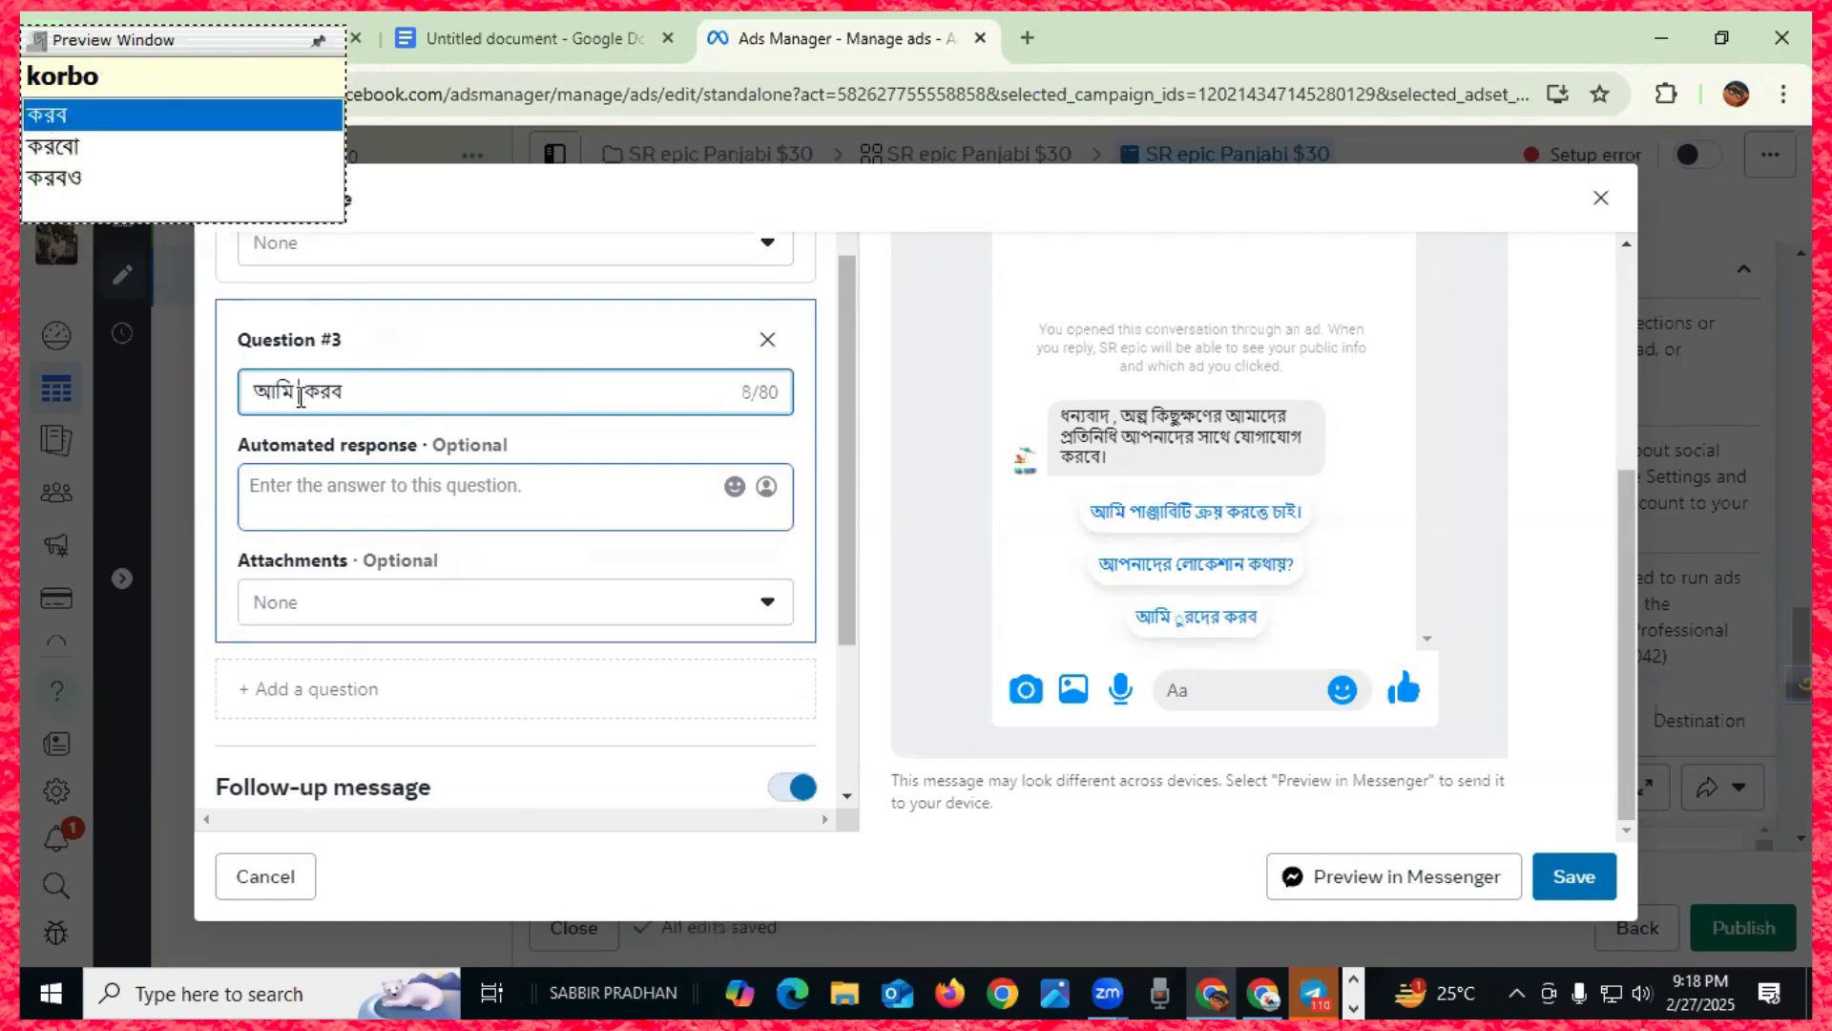
left_click(302, 394)
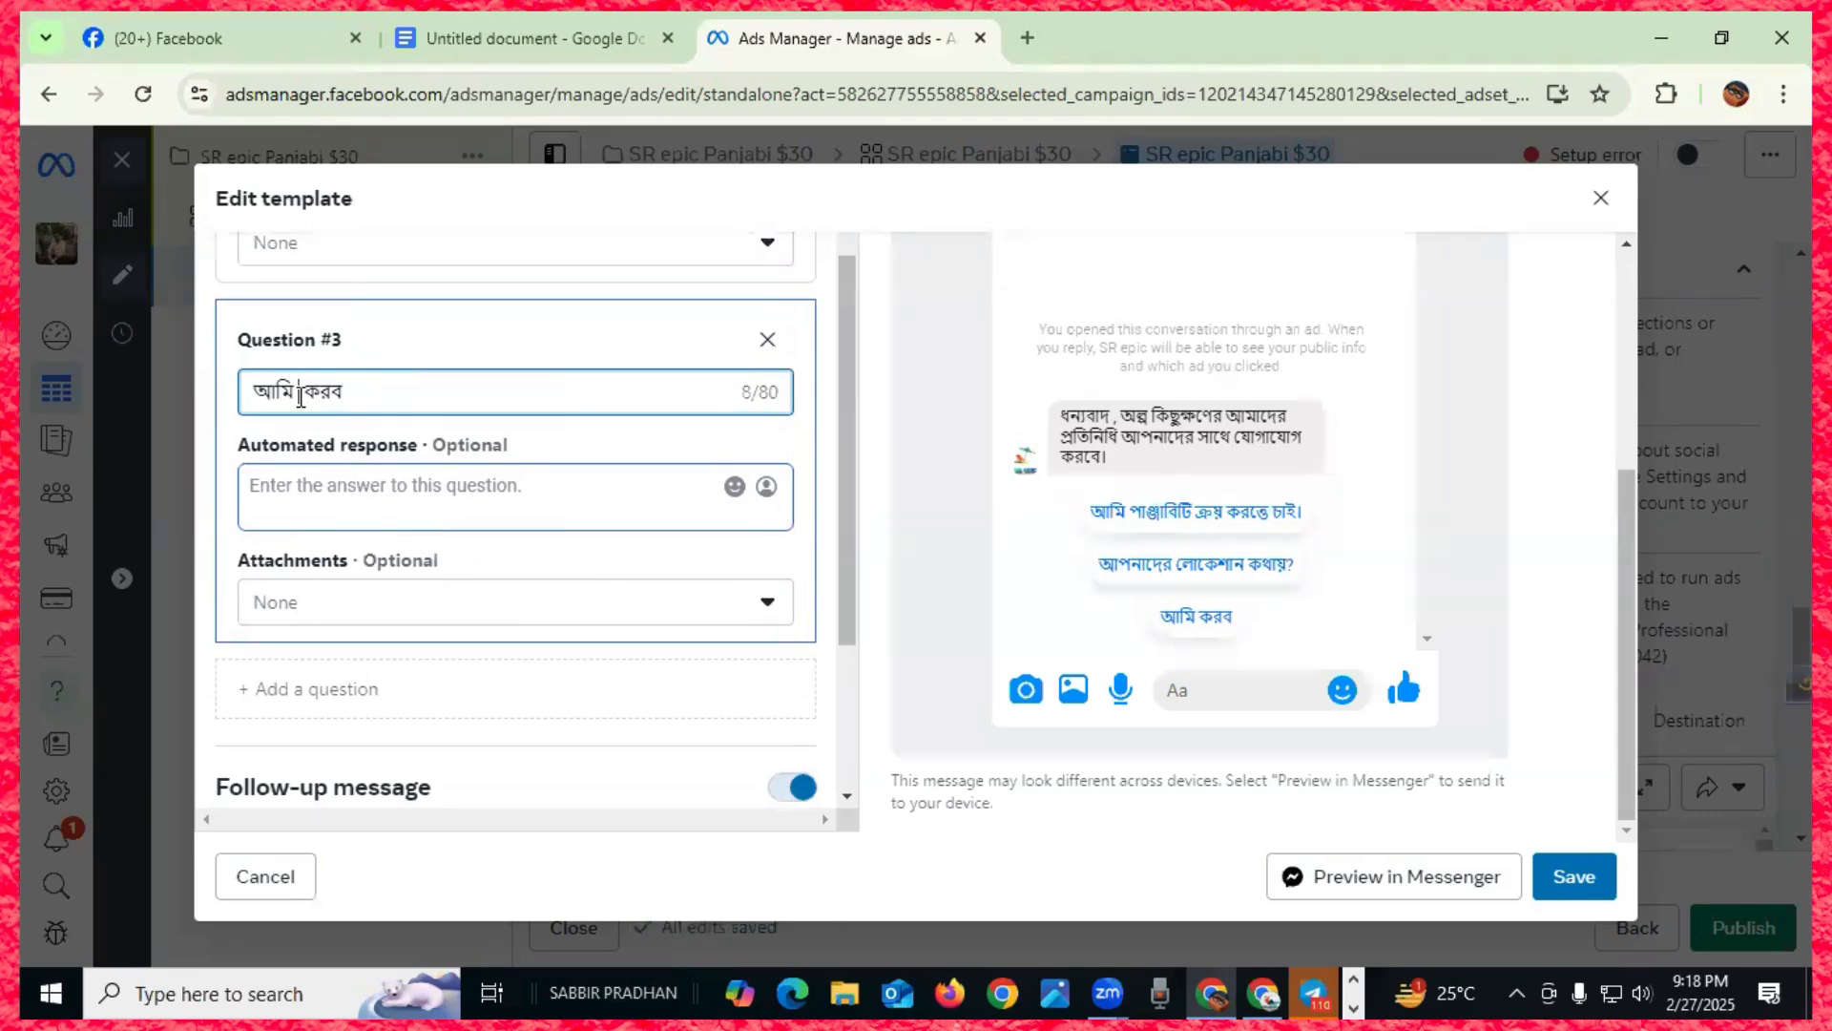
type("kroy")
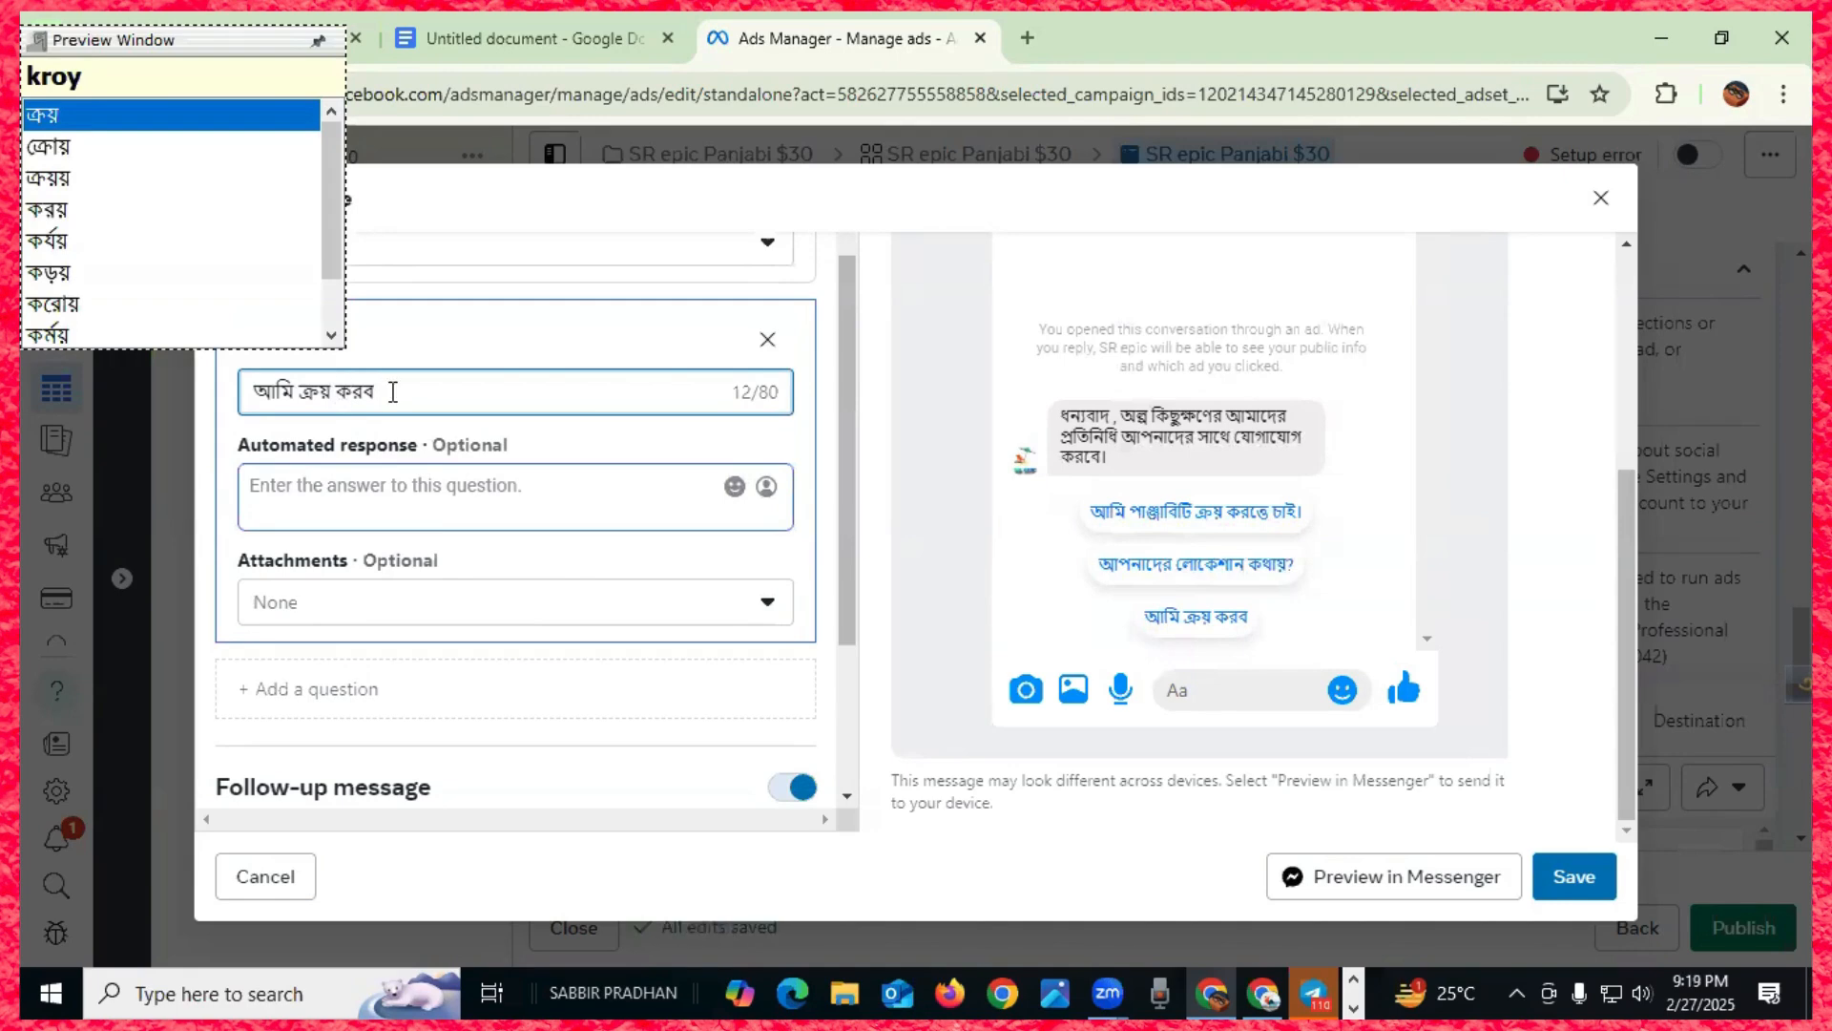
- Copy Question #2's location answer into Question #3's automated response
left_click(327, 499)
scroll(304, 487, "up", 3)
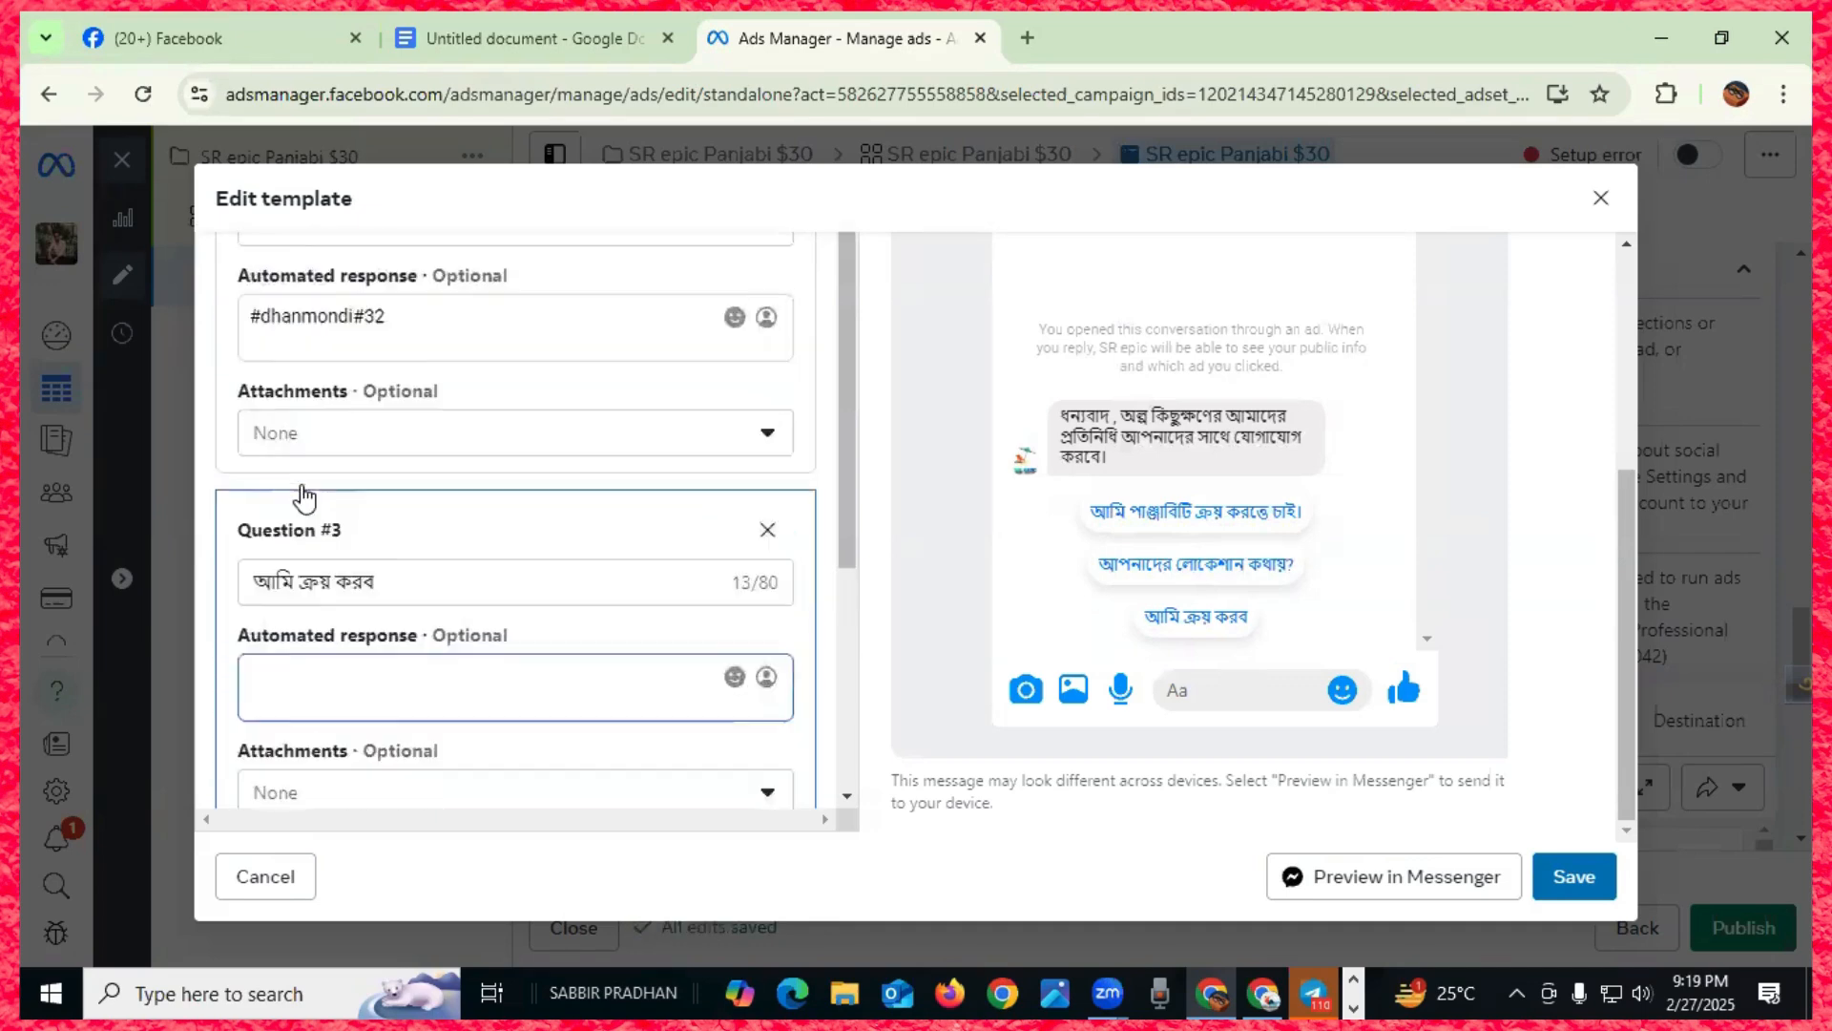
left_click_drag(386, 387, 249, 386)
key("ctrl+c")
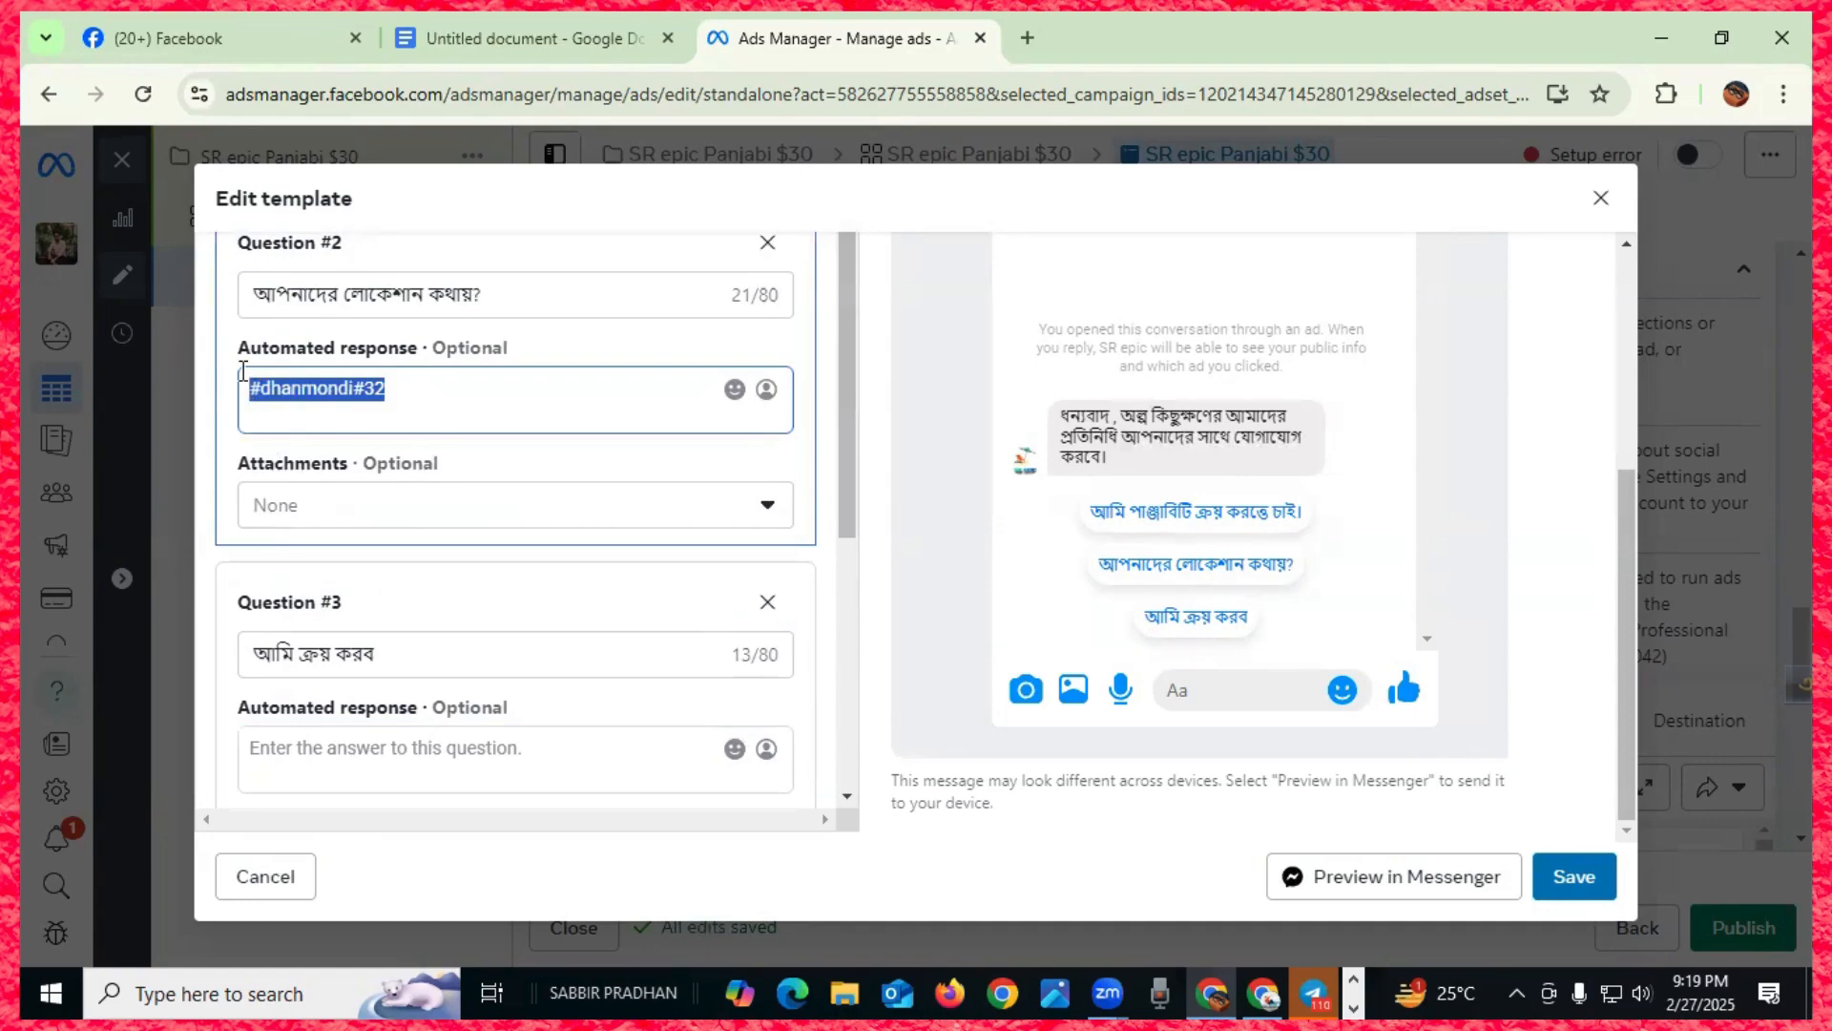
scroll(386, 477, "down", 2)
left_click(311, 616)
key("ctrl+v")
scroll(435, 604, "down", 6)
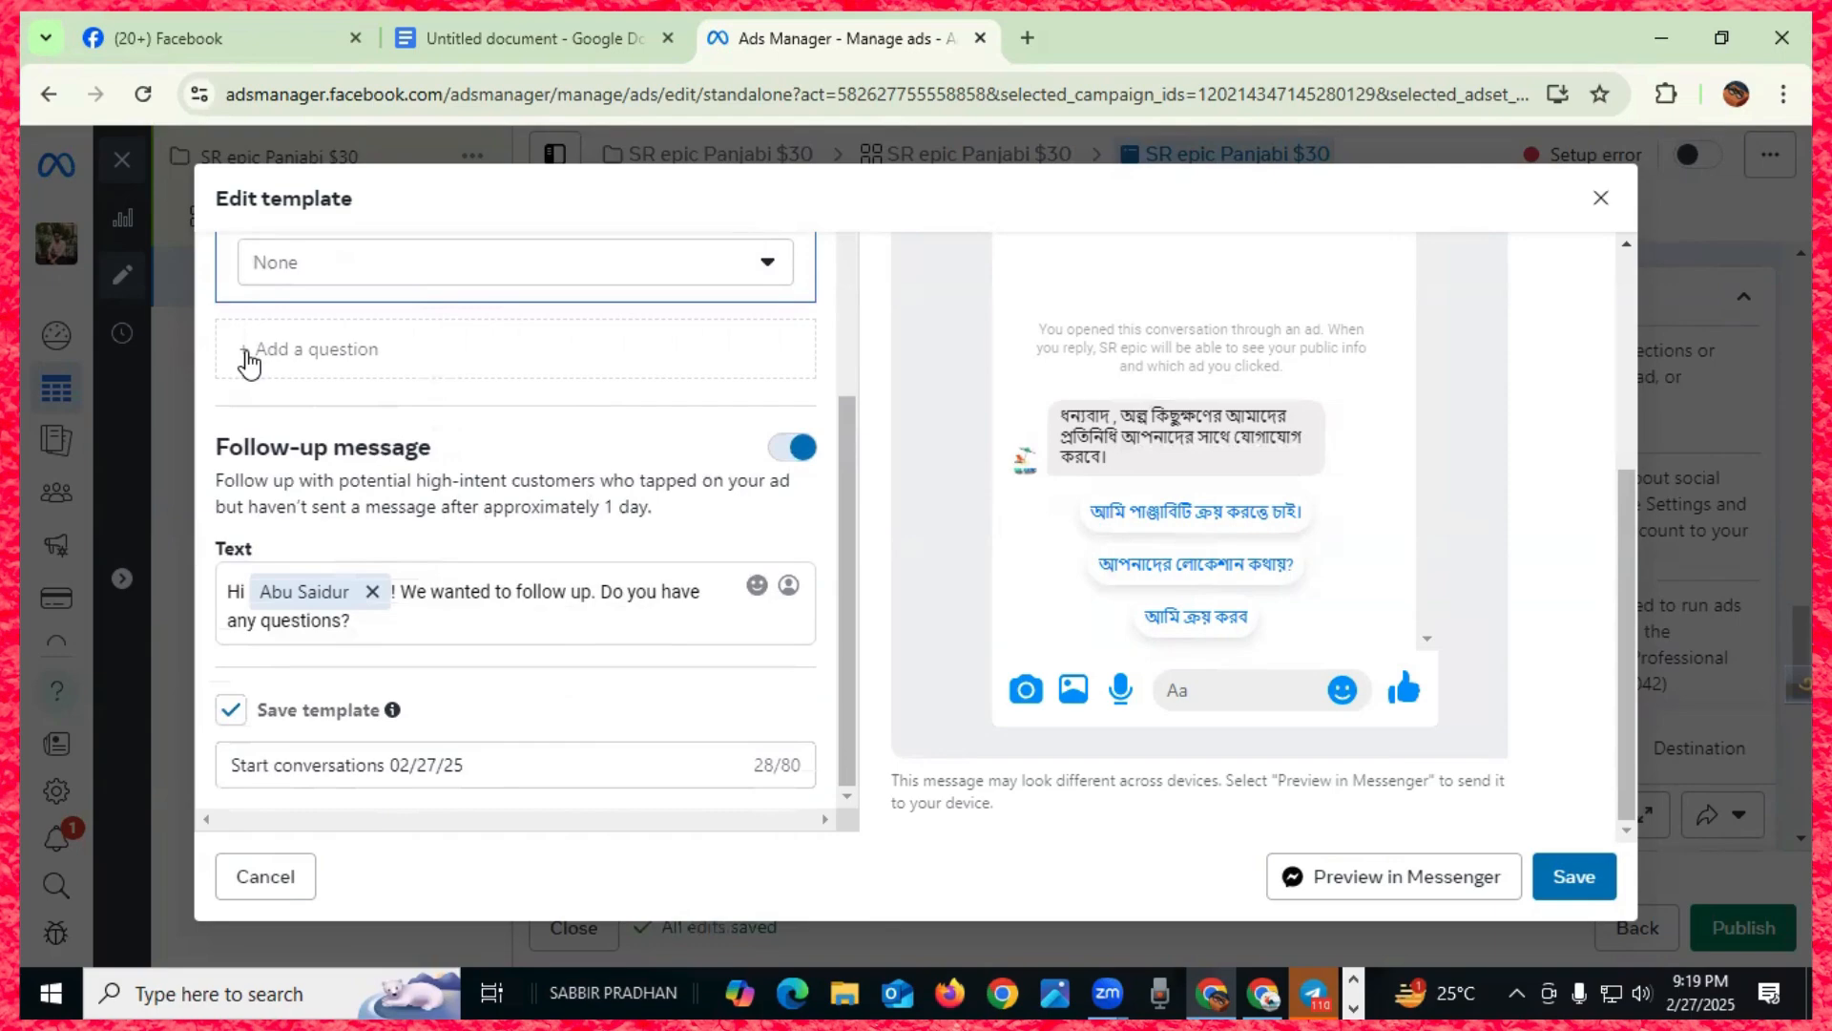
- Remove the name chip so the follow-up reads 'Hi ! We wanted to follow up. Do you have any questions?'
left_click(372, 592)
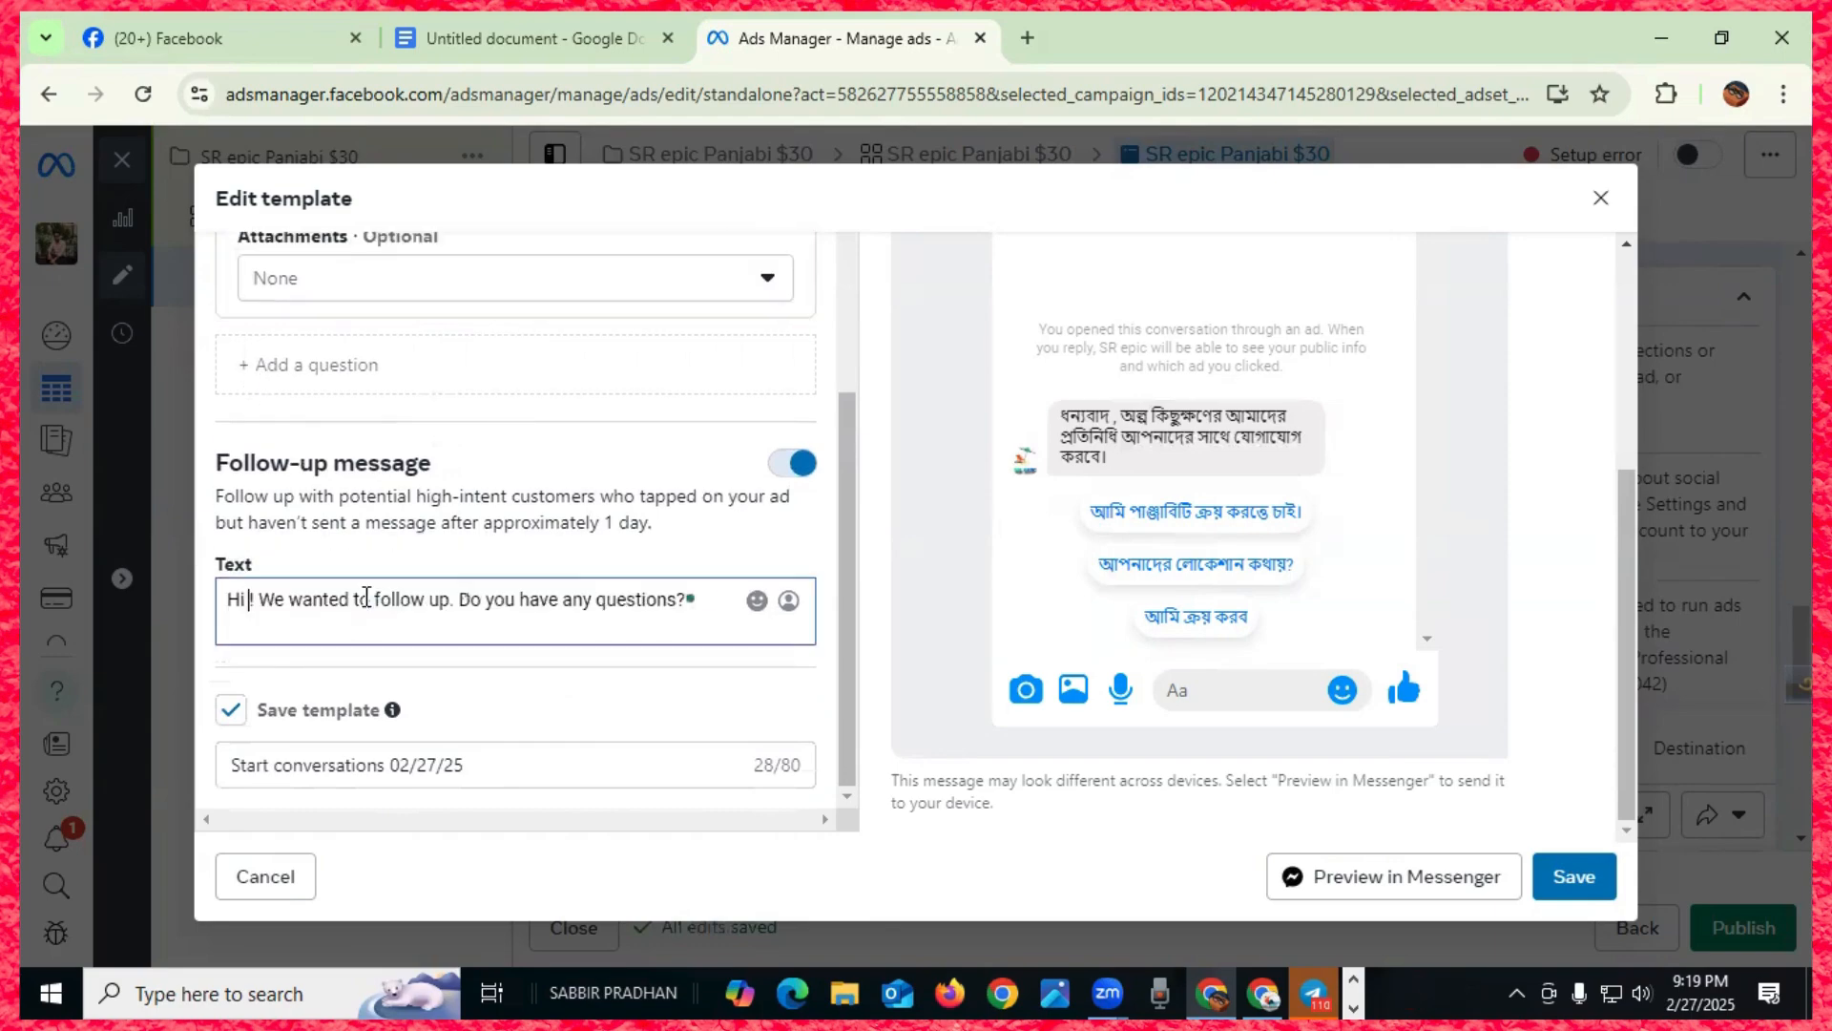
scroll(431, 694, "up", 10)
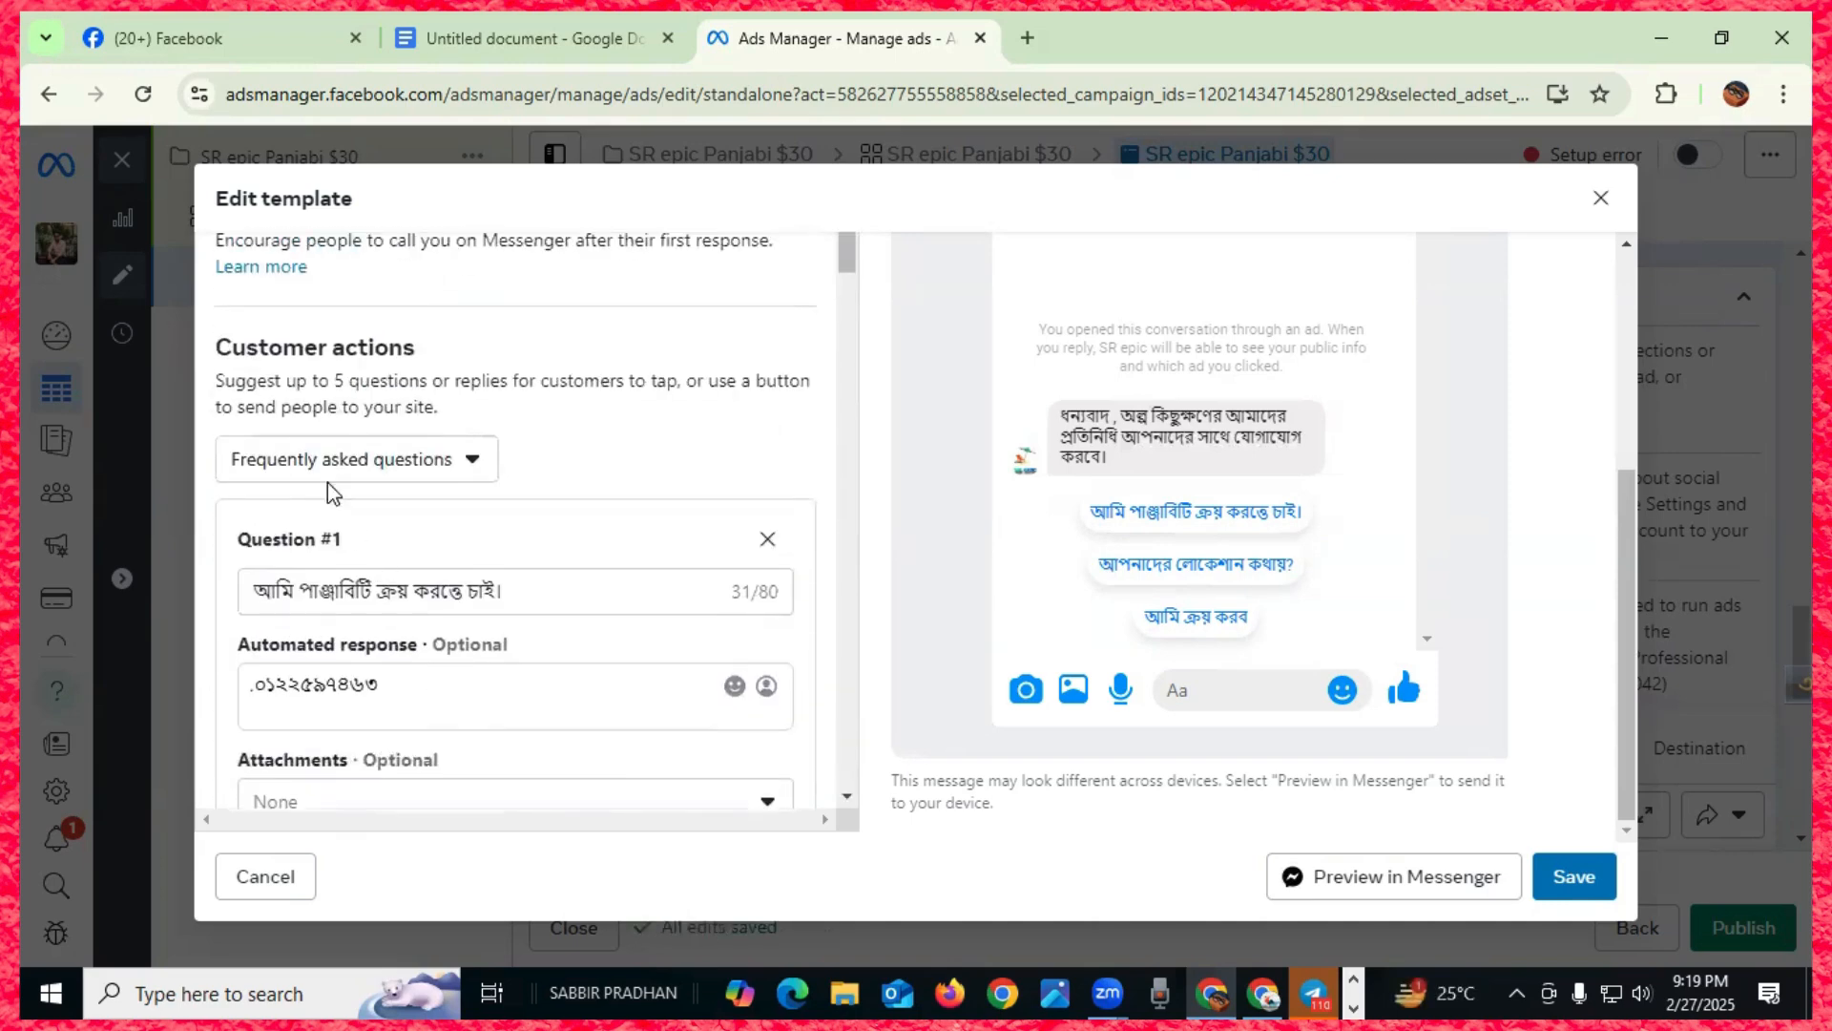
scroll(506, 496, "down", 10)
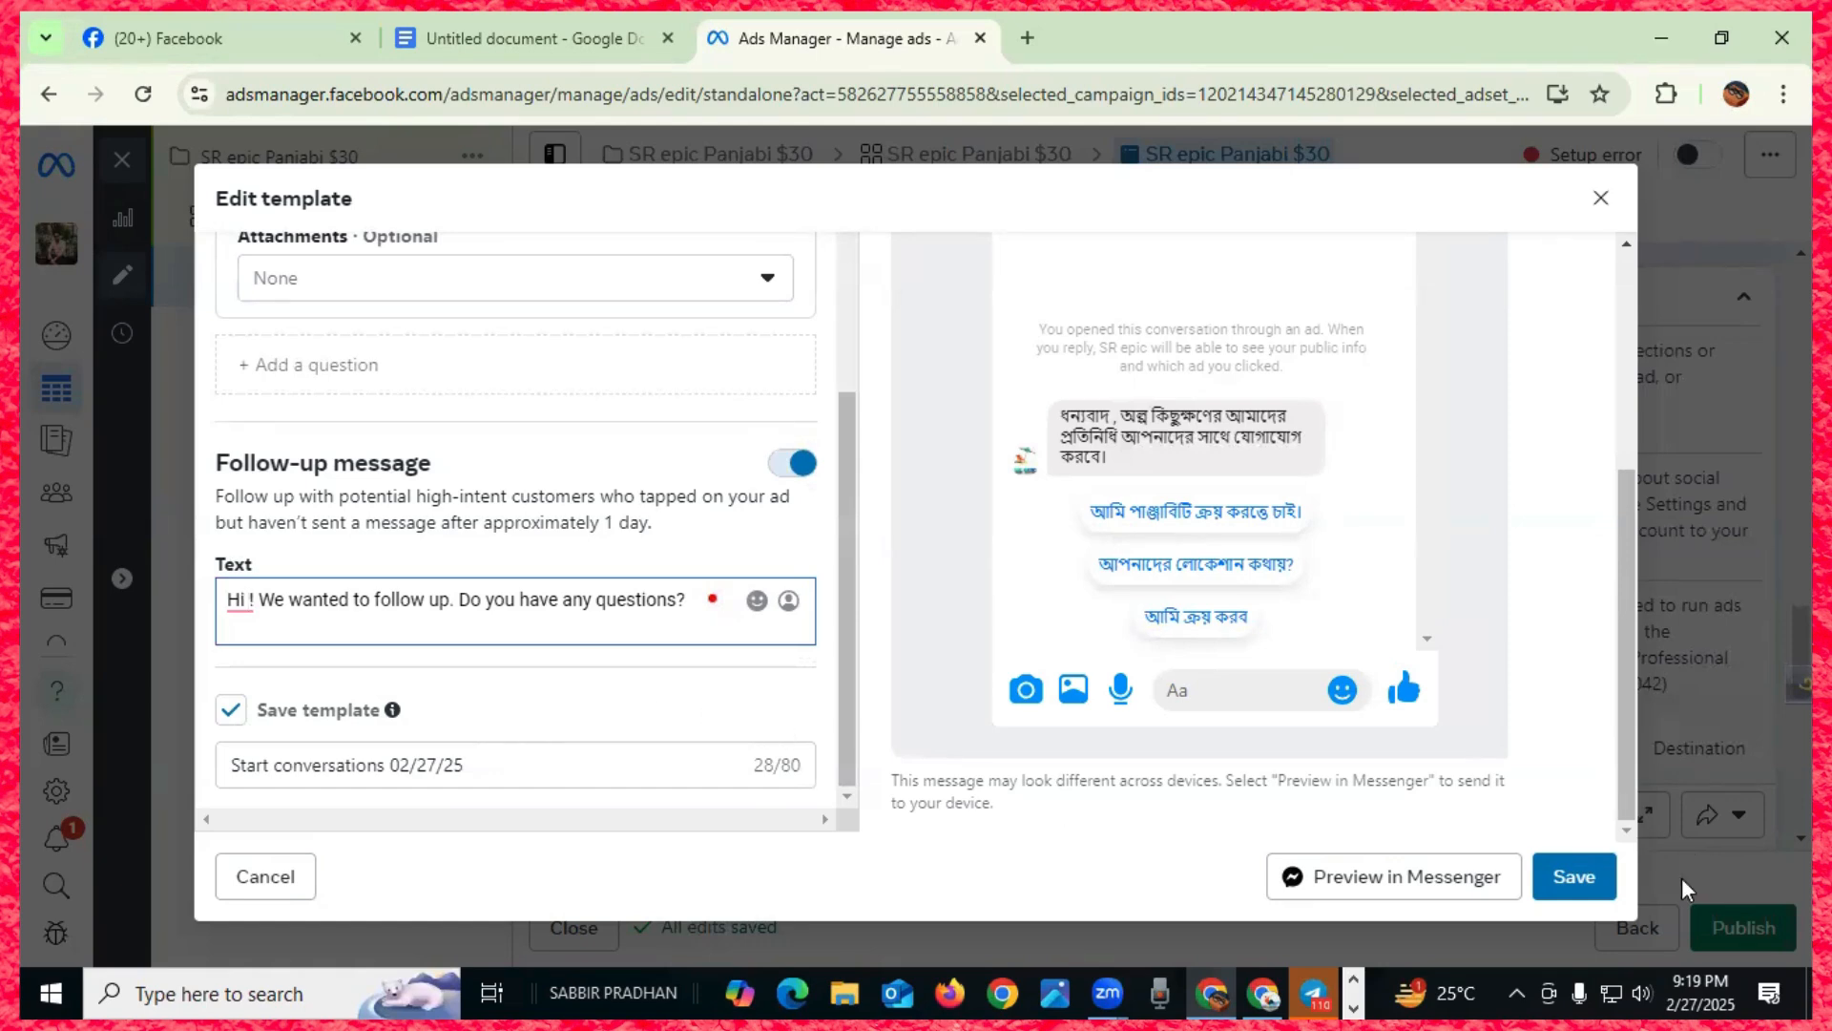
left_click(1574, 876)
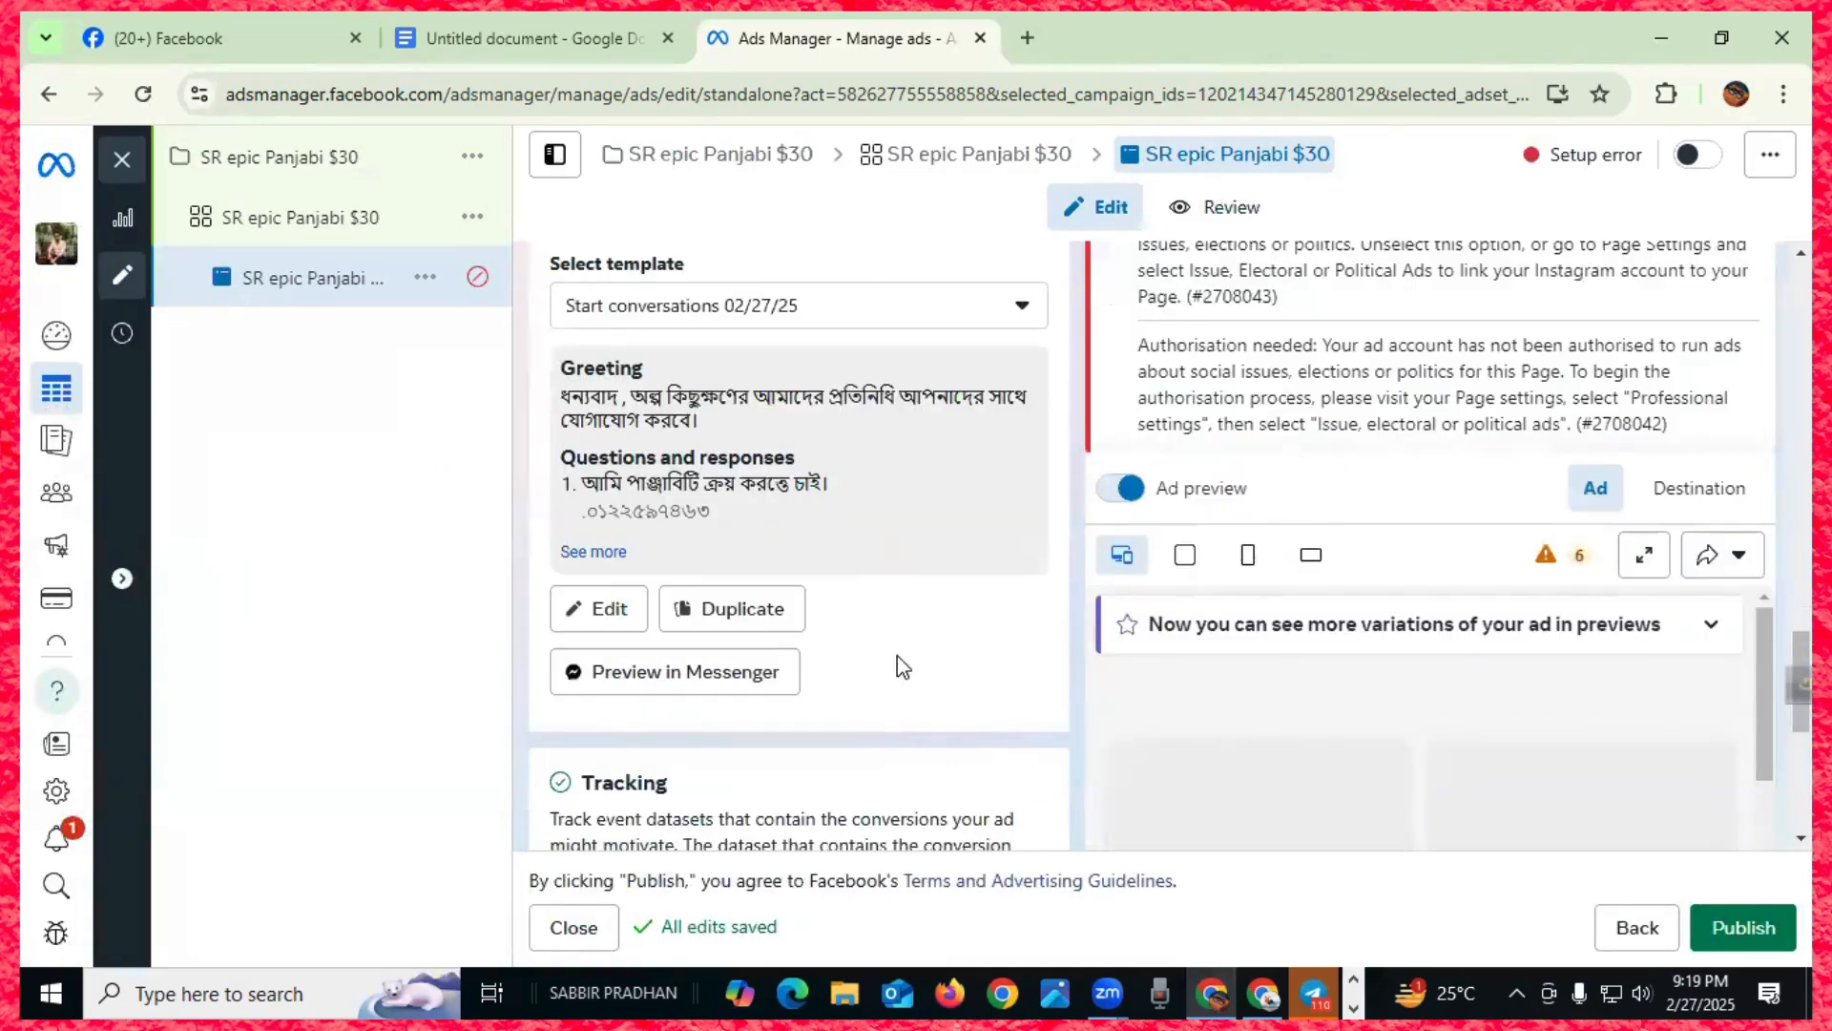
scroll(829, 554, "down", 2)
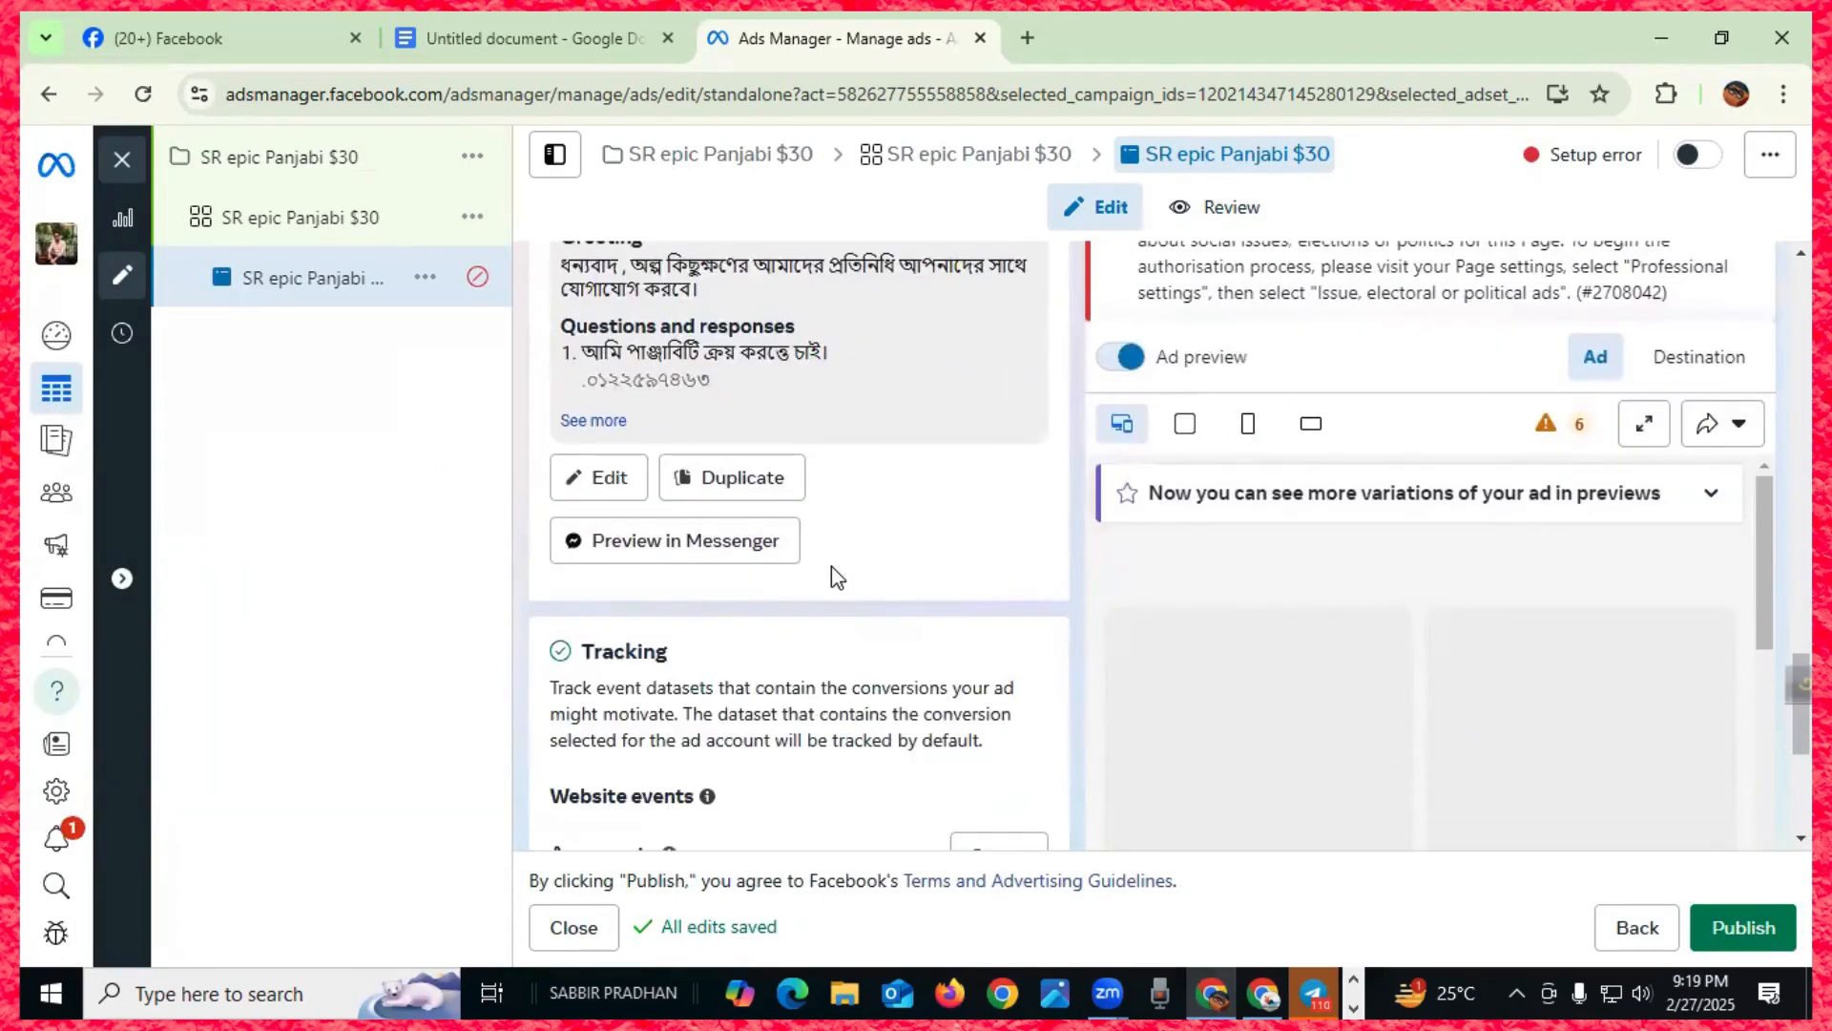
scroll(832, 565, "down", 5)
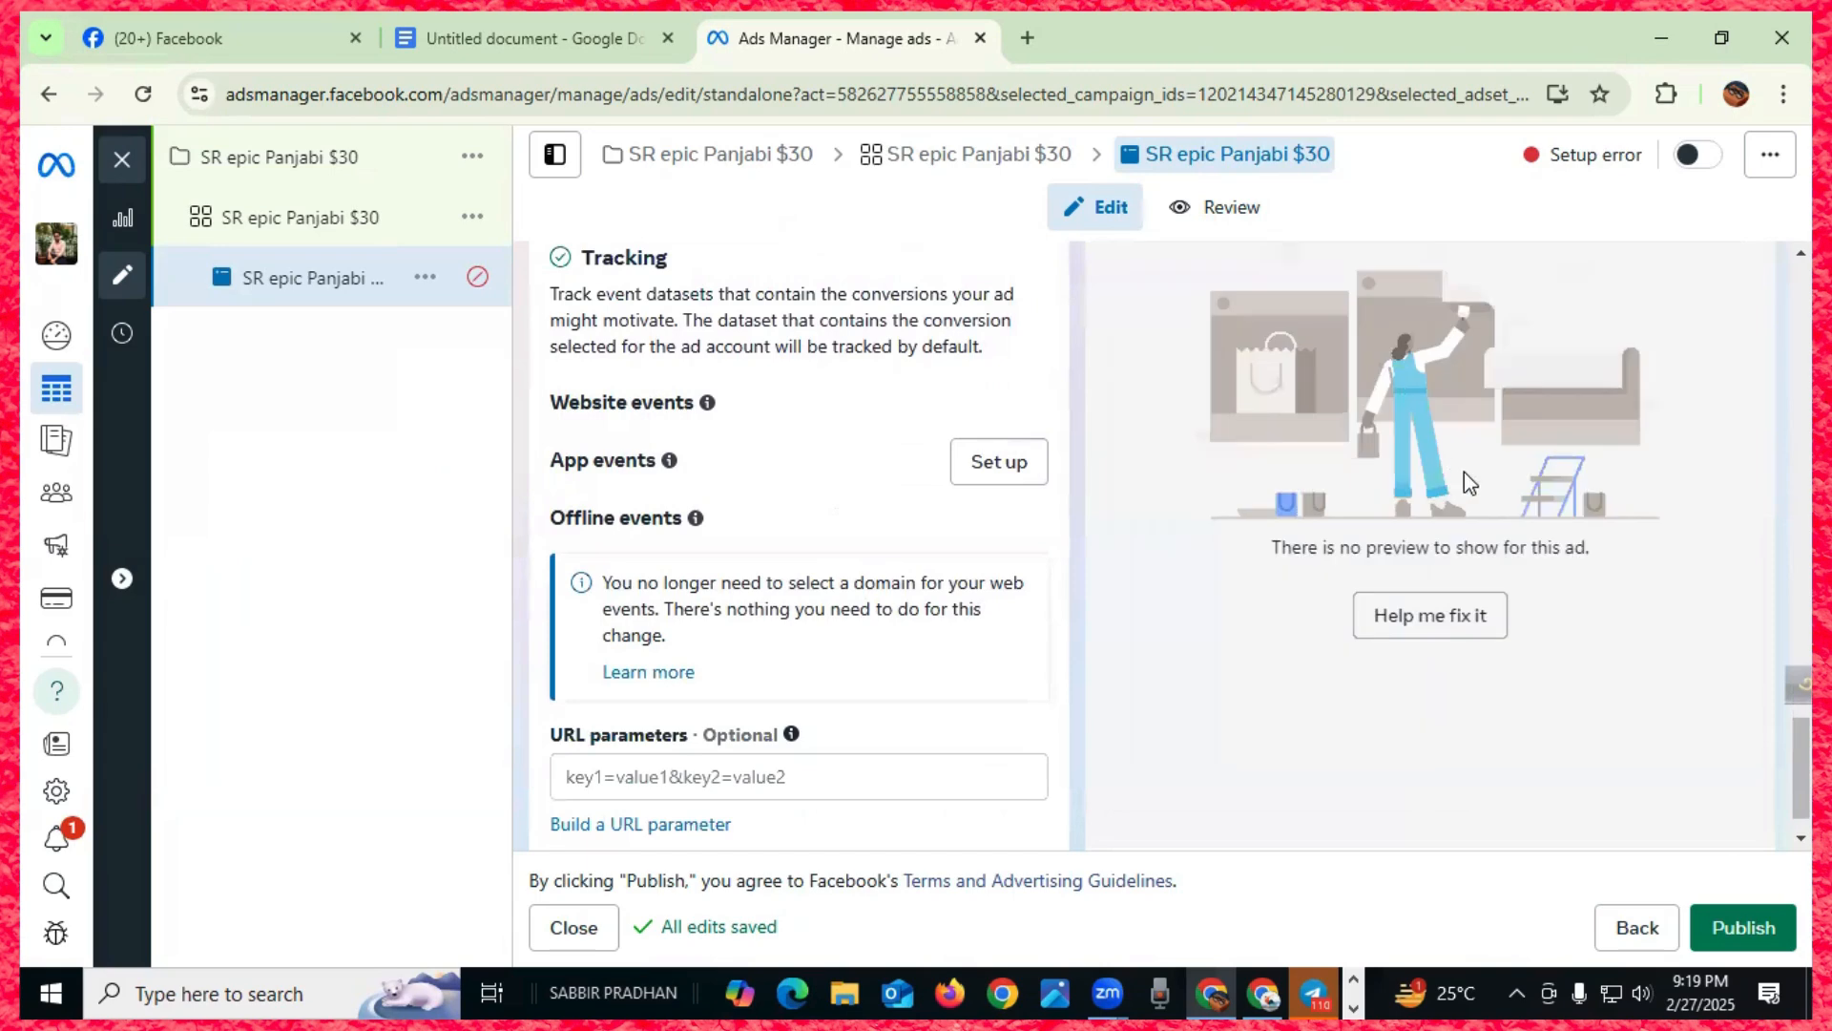
scroll(720, 574, "down", 1)
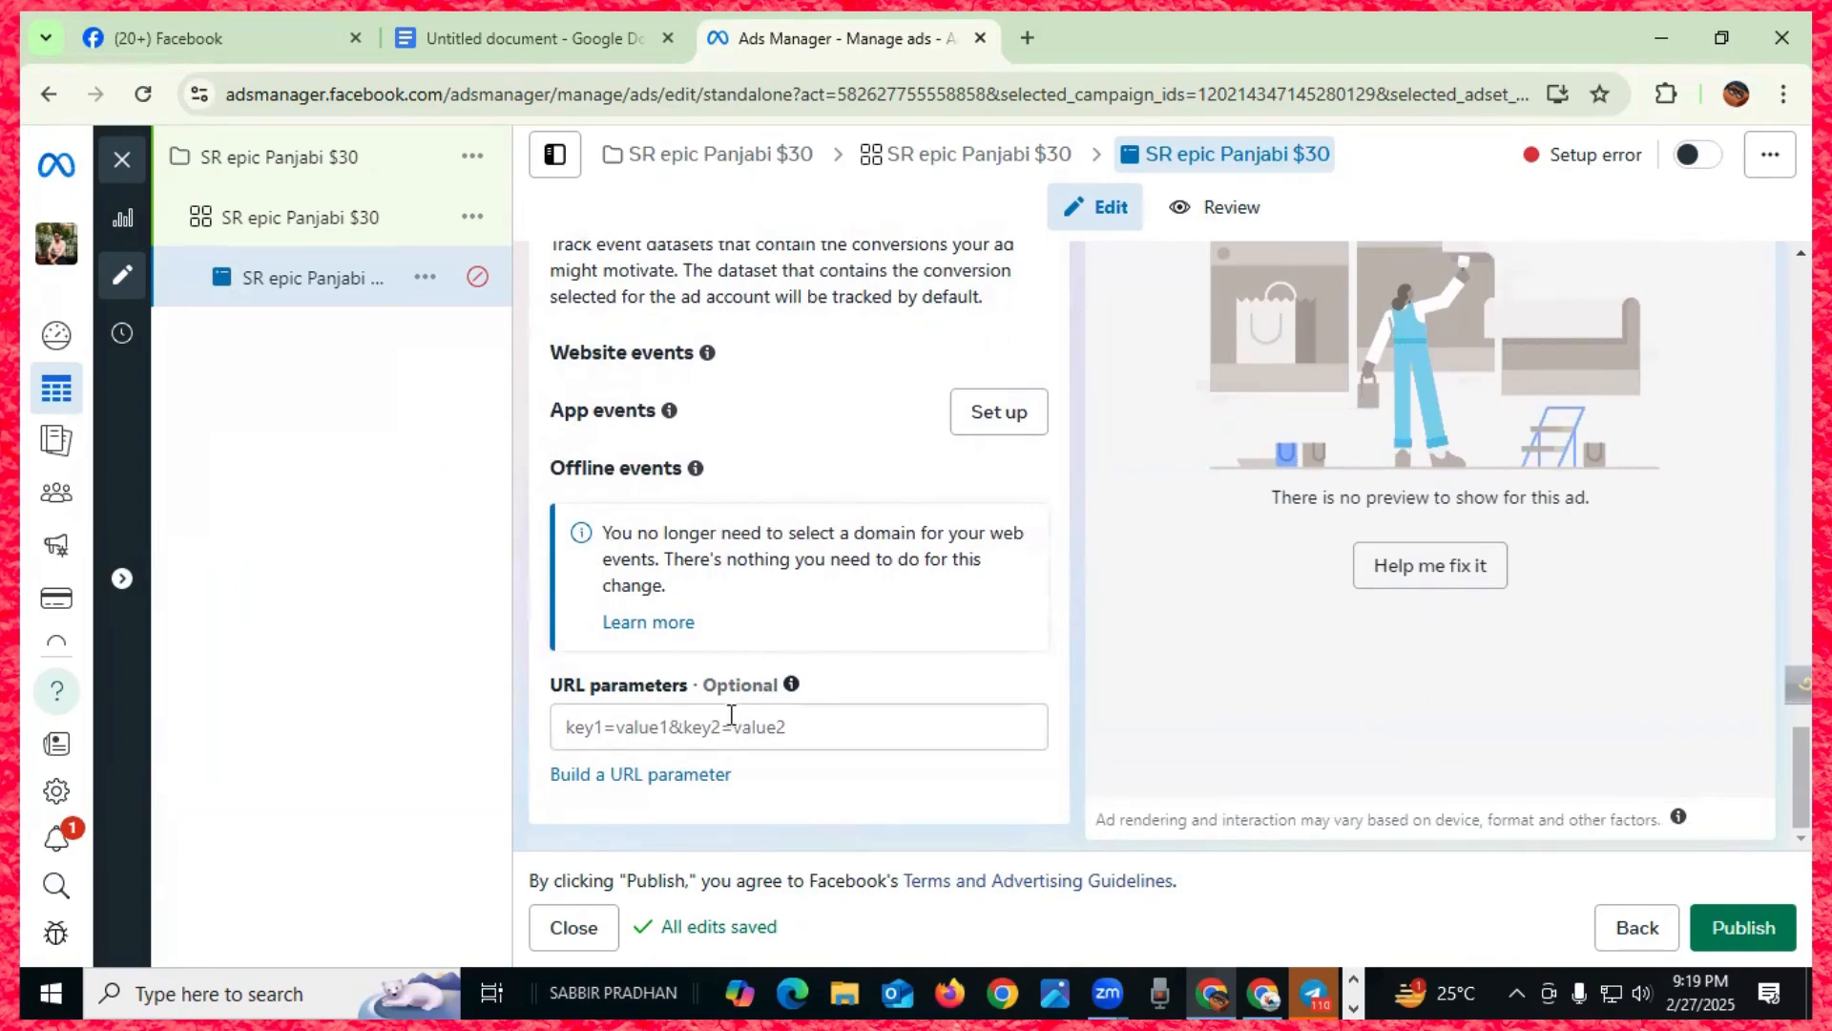
scroll(771, 637, "up", 15)
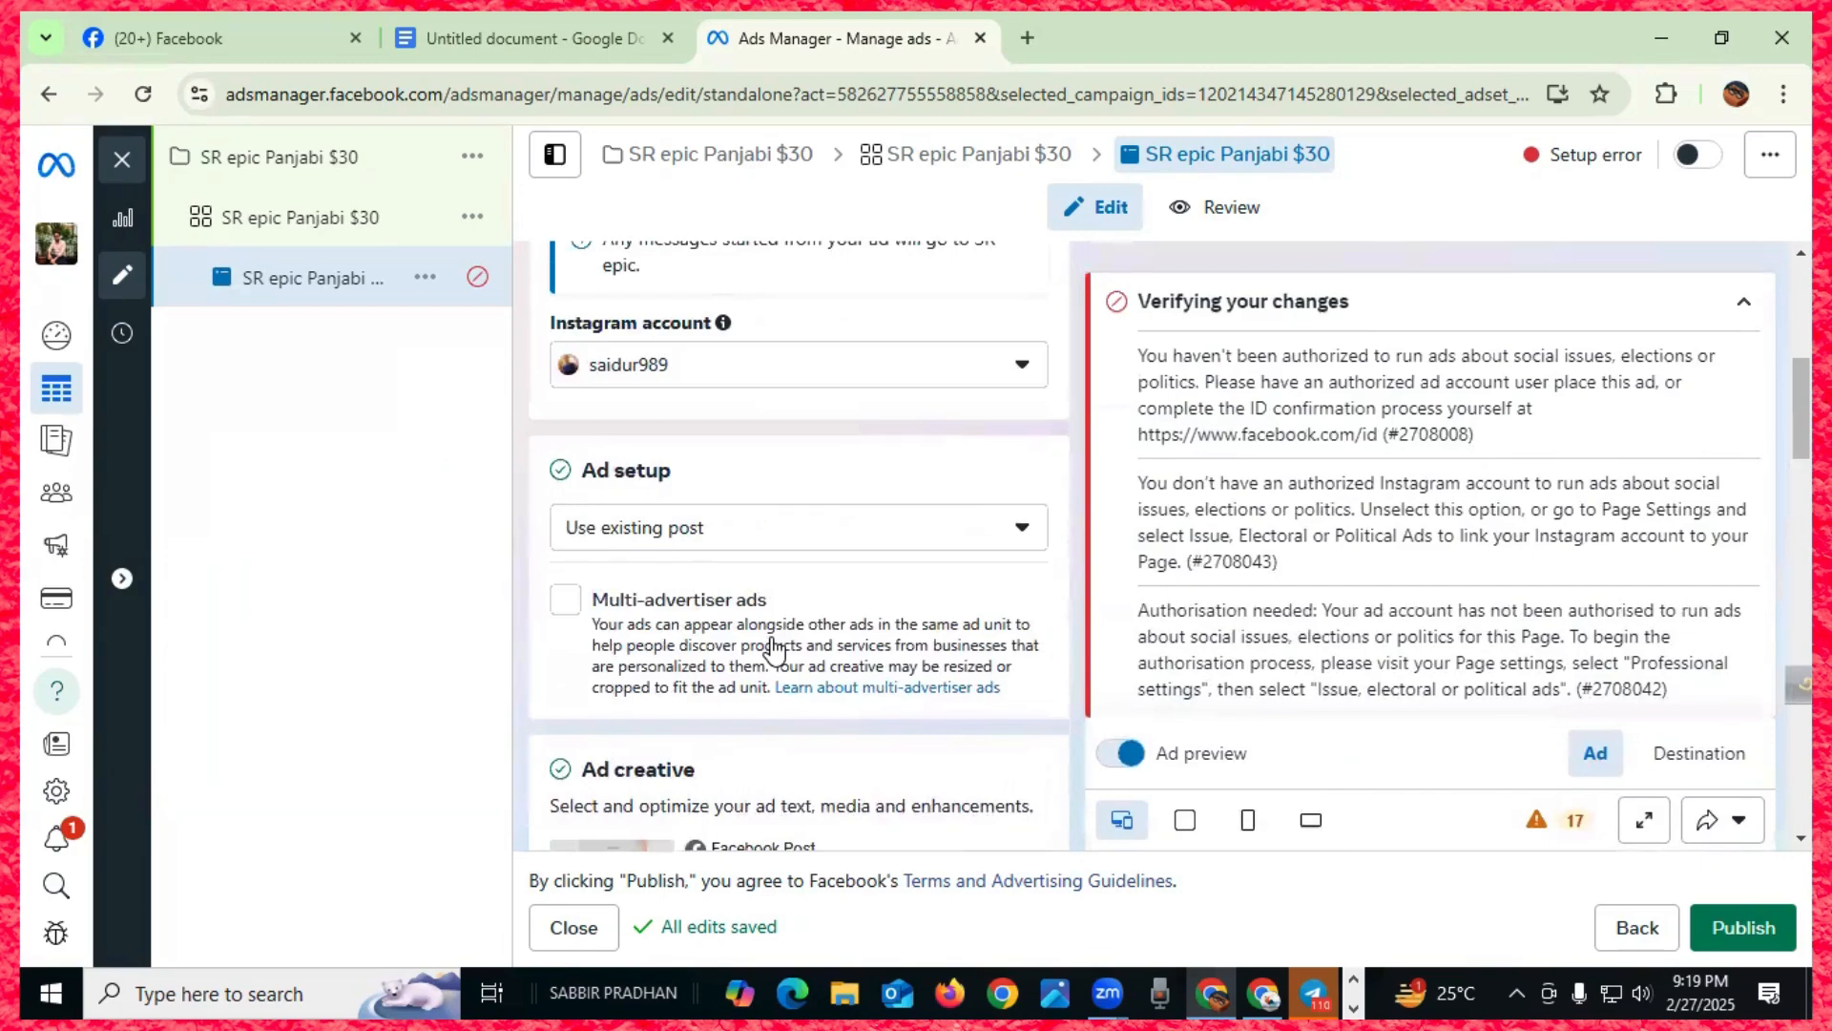
scroll(771, 647, "up", 4)
scroll(781, 547, "down", 10)
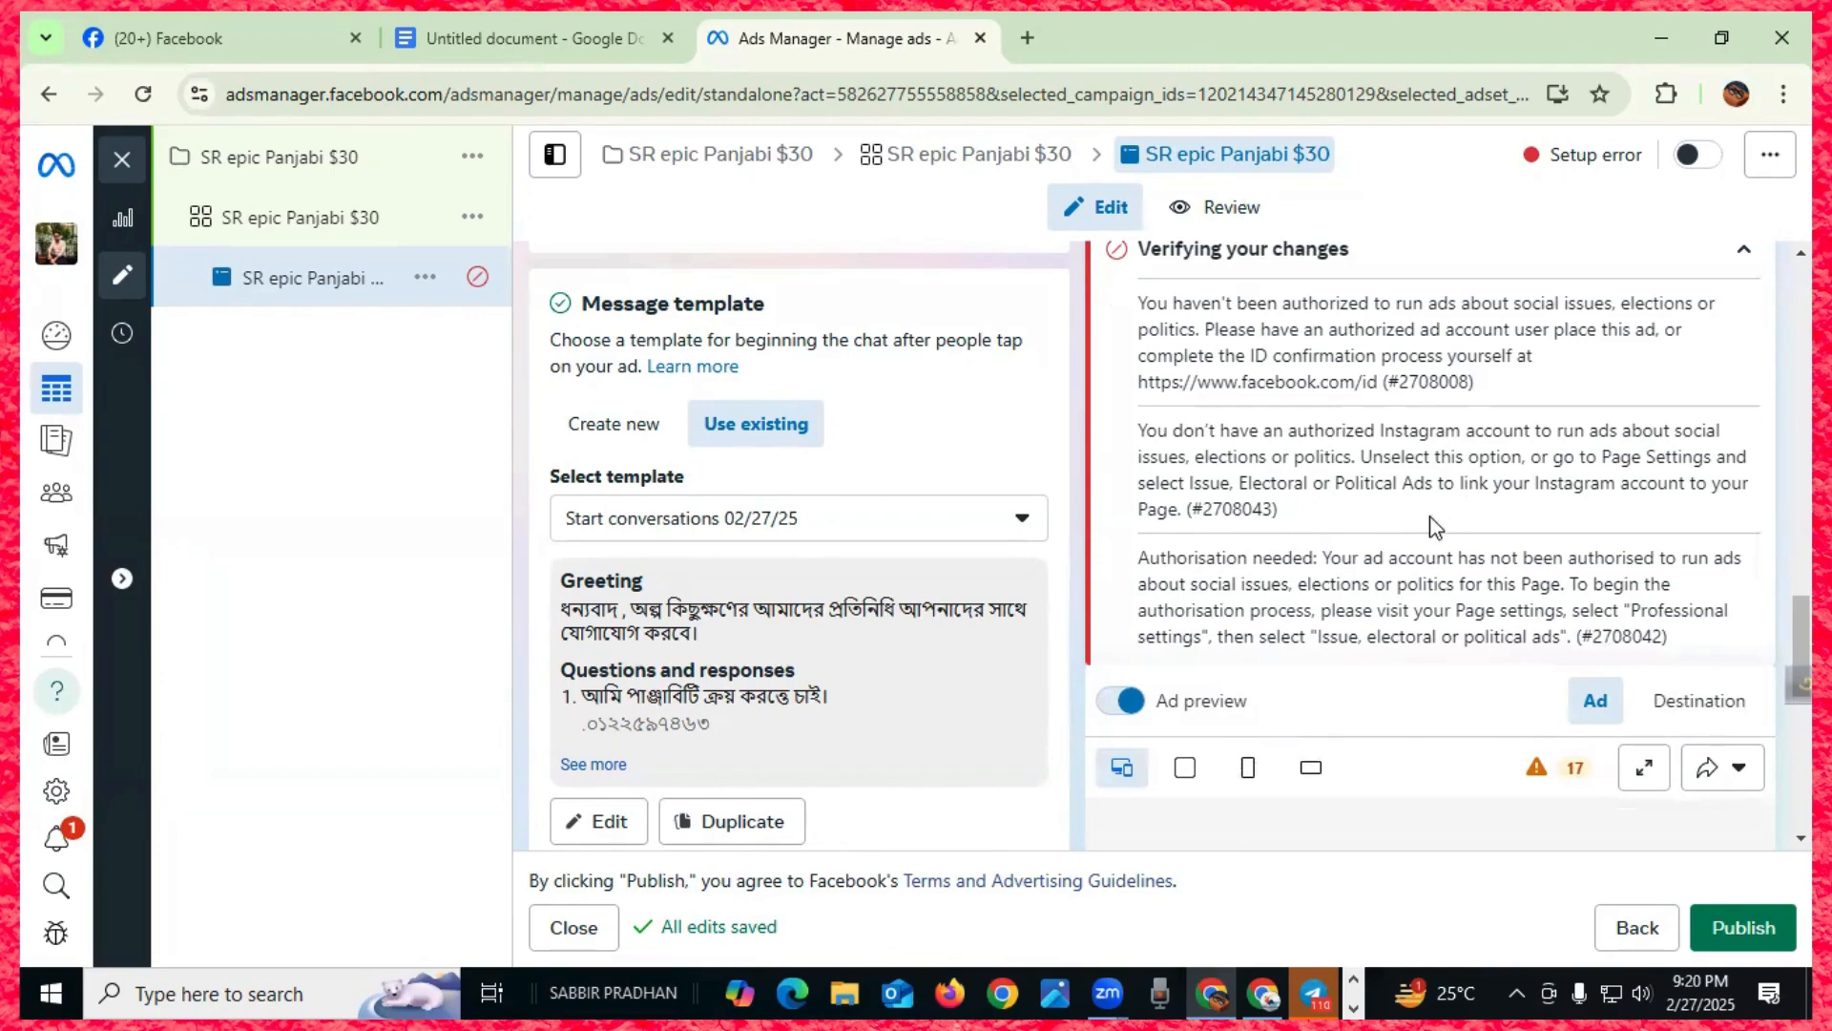
scroll(1437, 525, "up", 5)
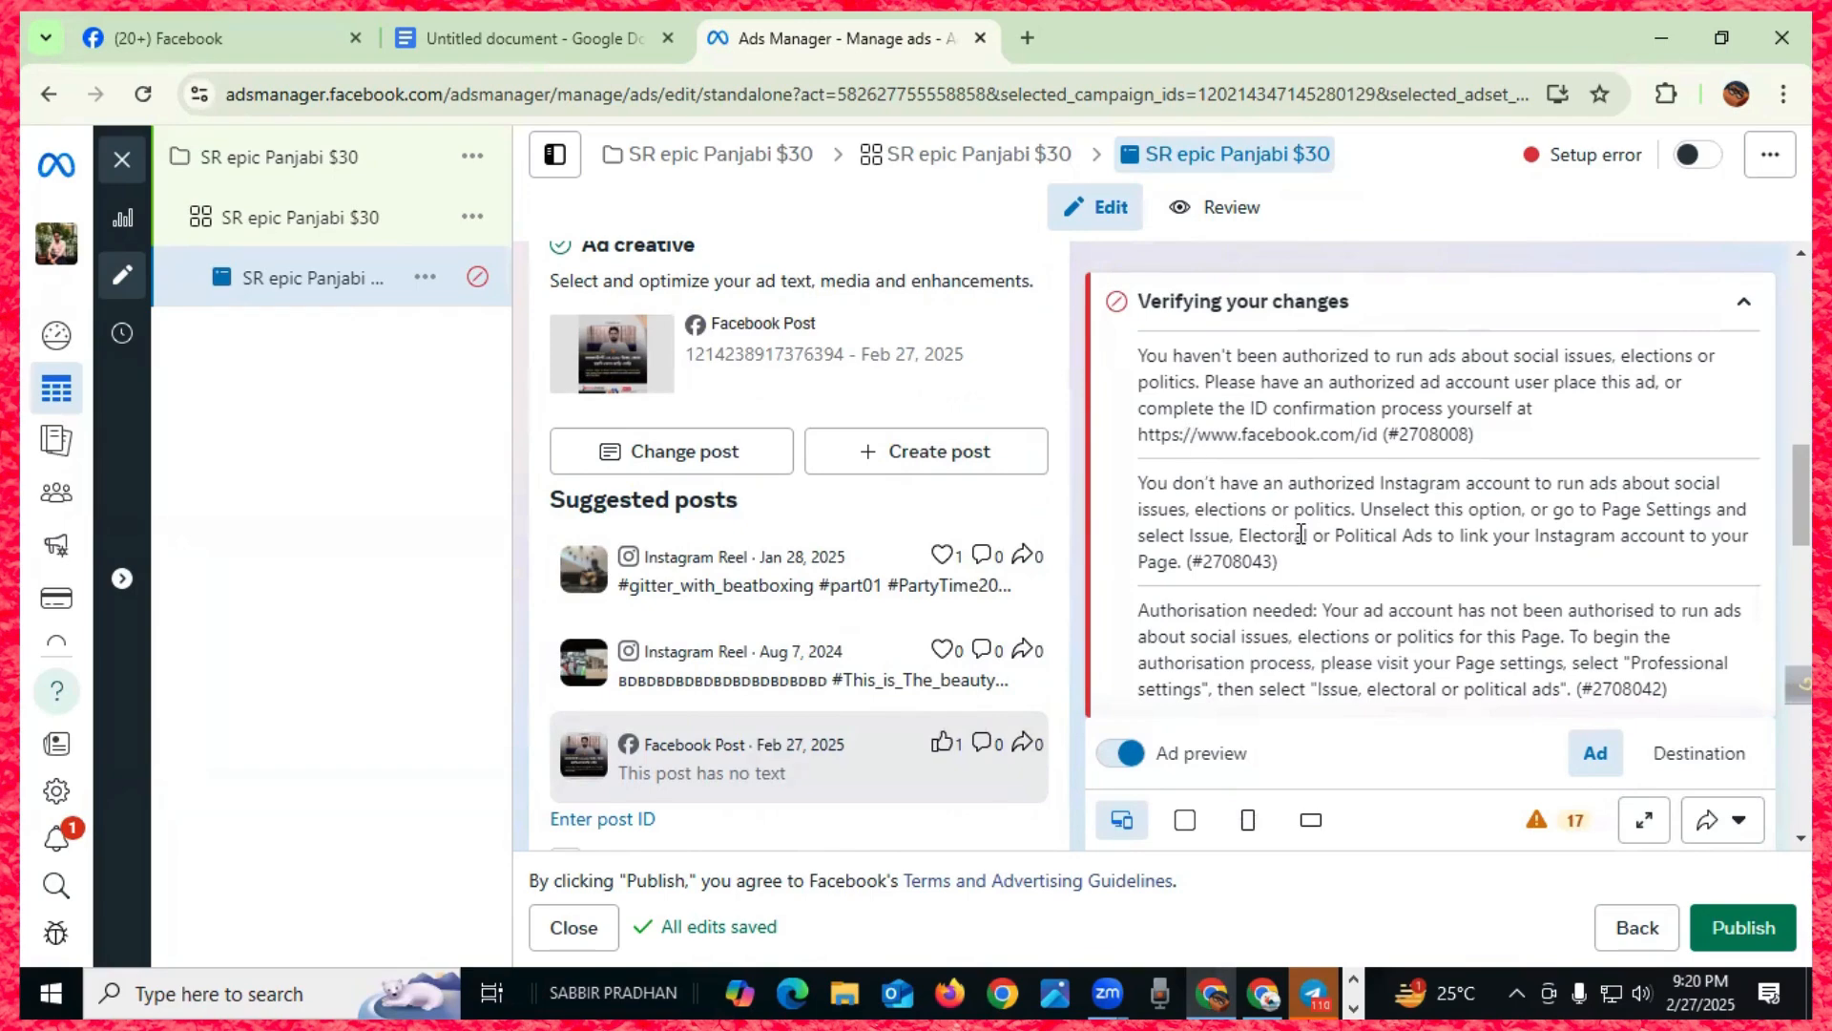
scroll(1301, 531, "down", 10)
scroll(1309, 543, "down", 3)
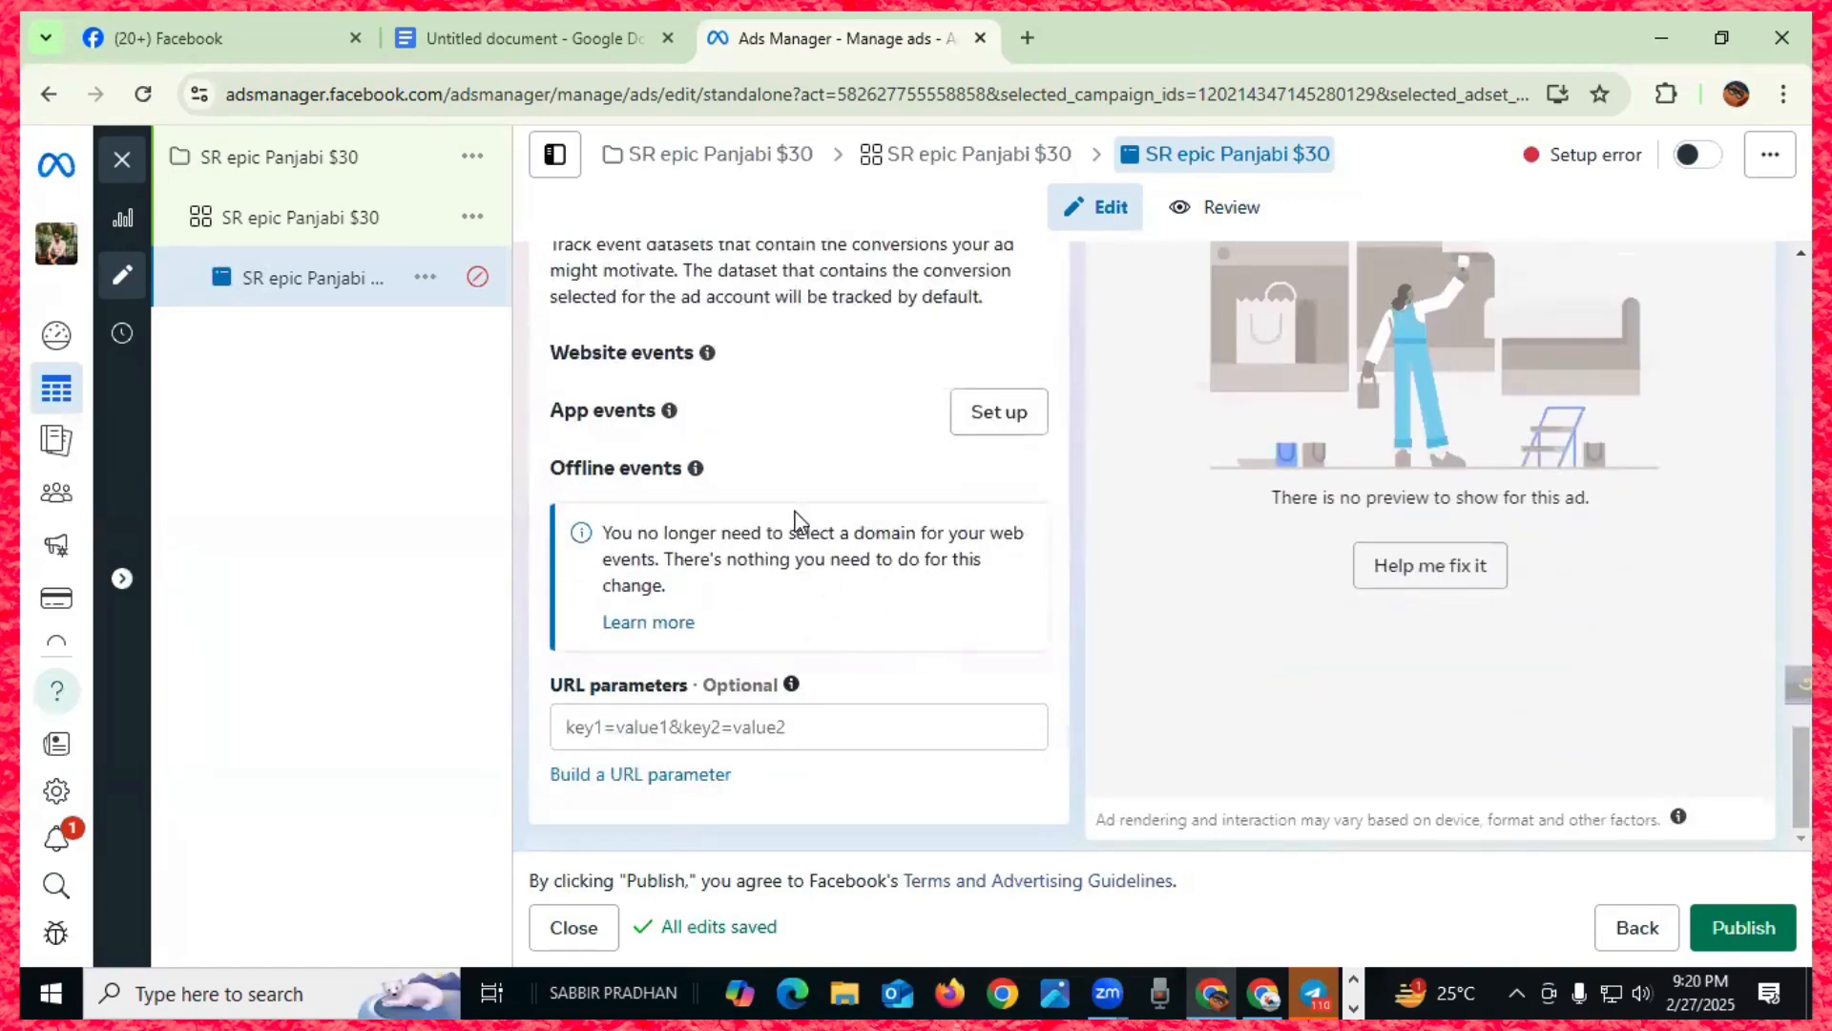
left_click(1708, 918)
left_click(534, 38)
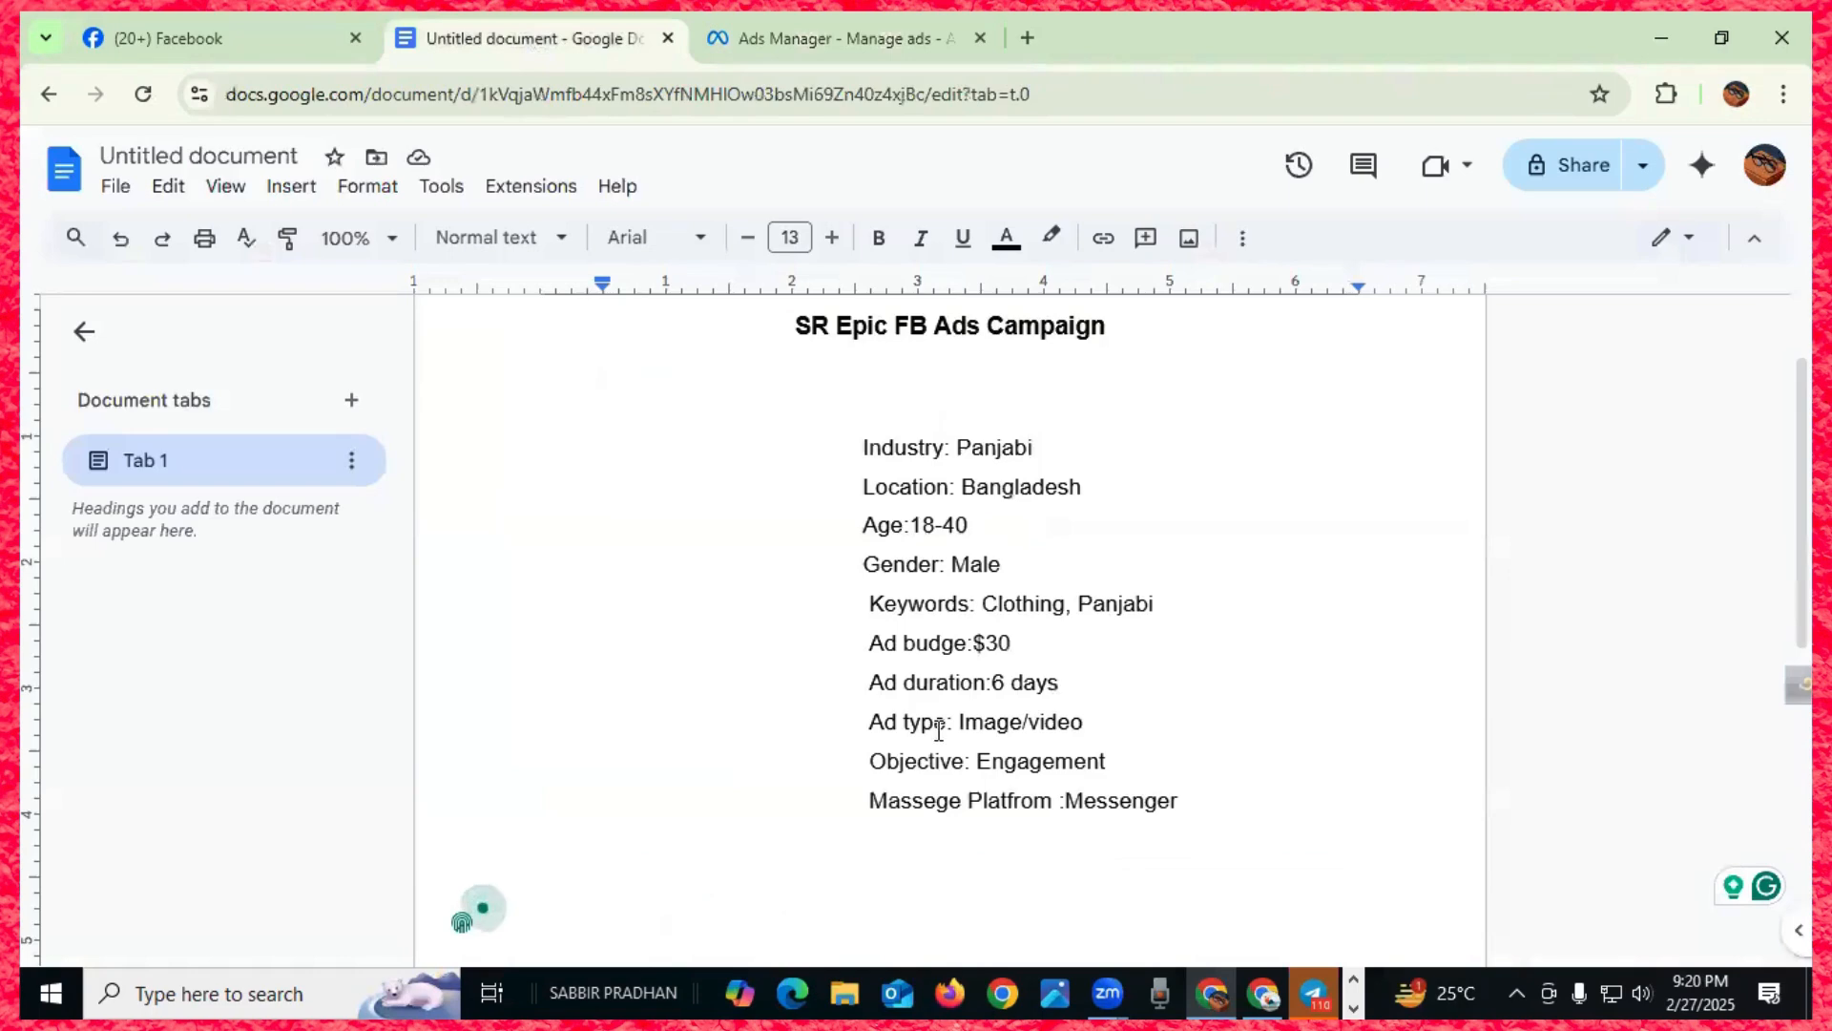
scroll(938, 725, "down", 5)
scroll(935, 706, "up", 7)
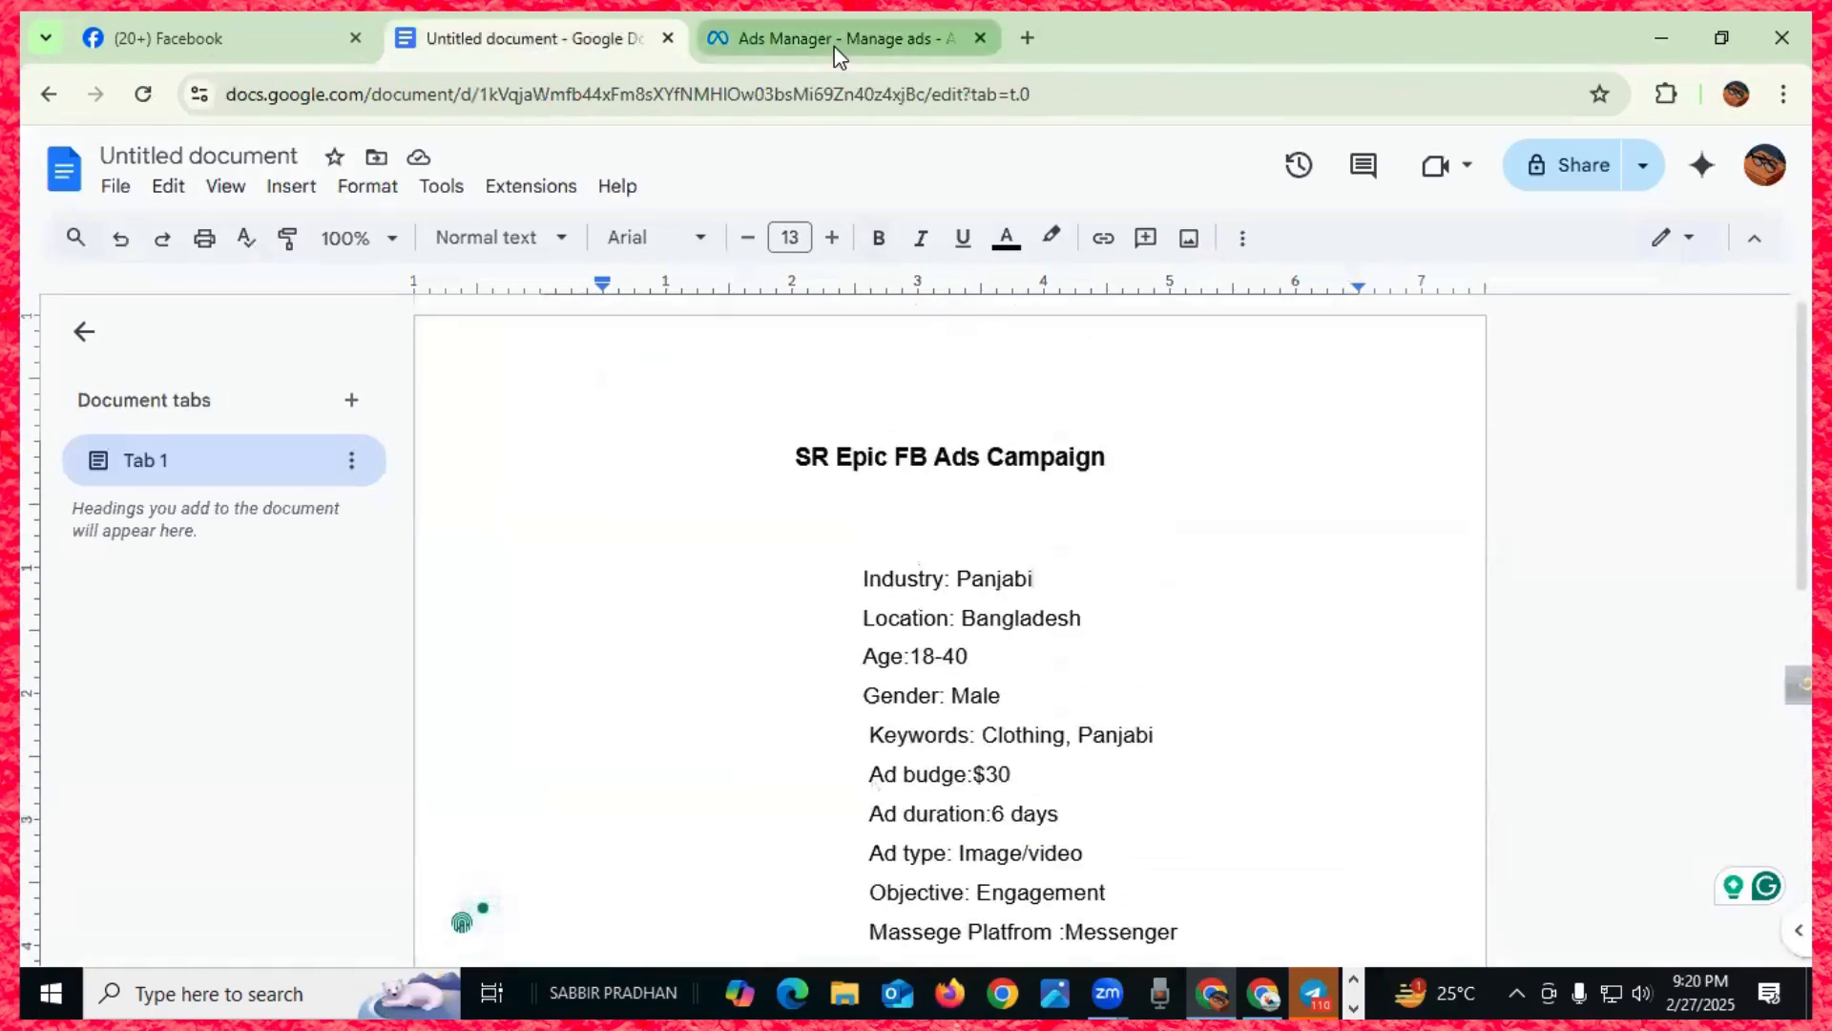
left_click(837, 43)
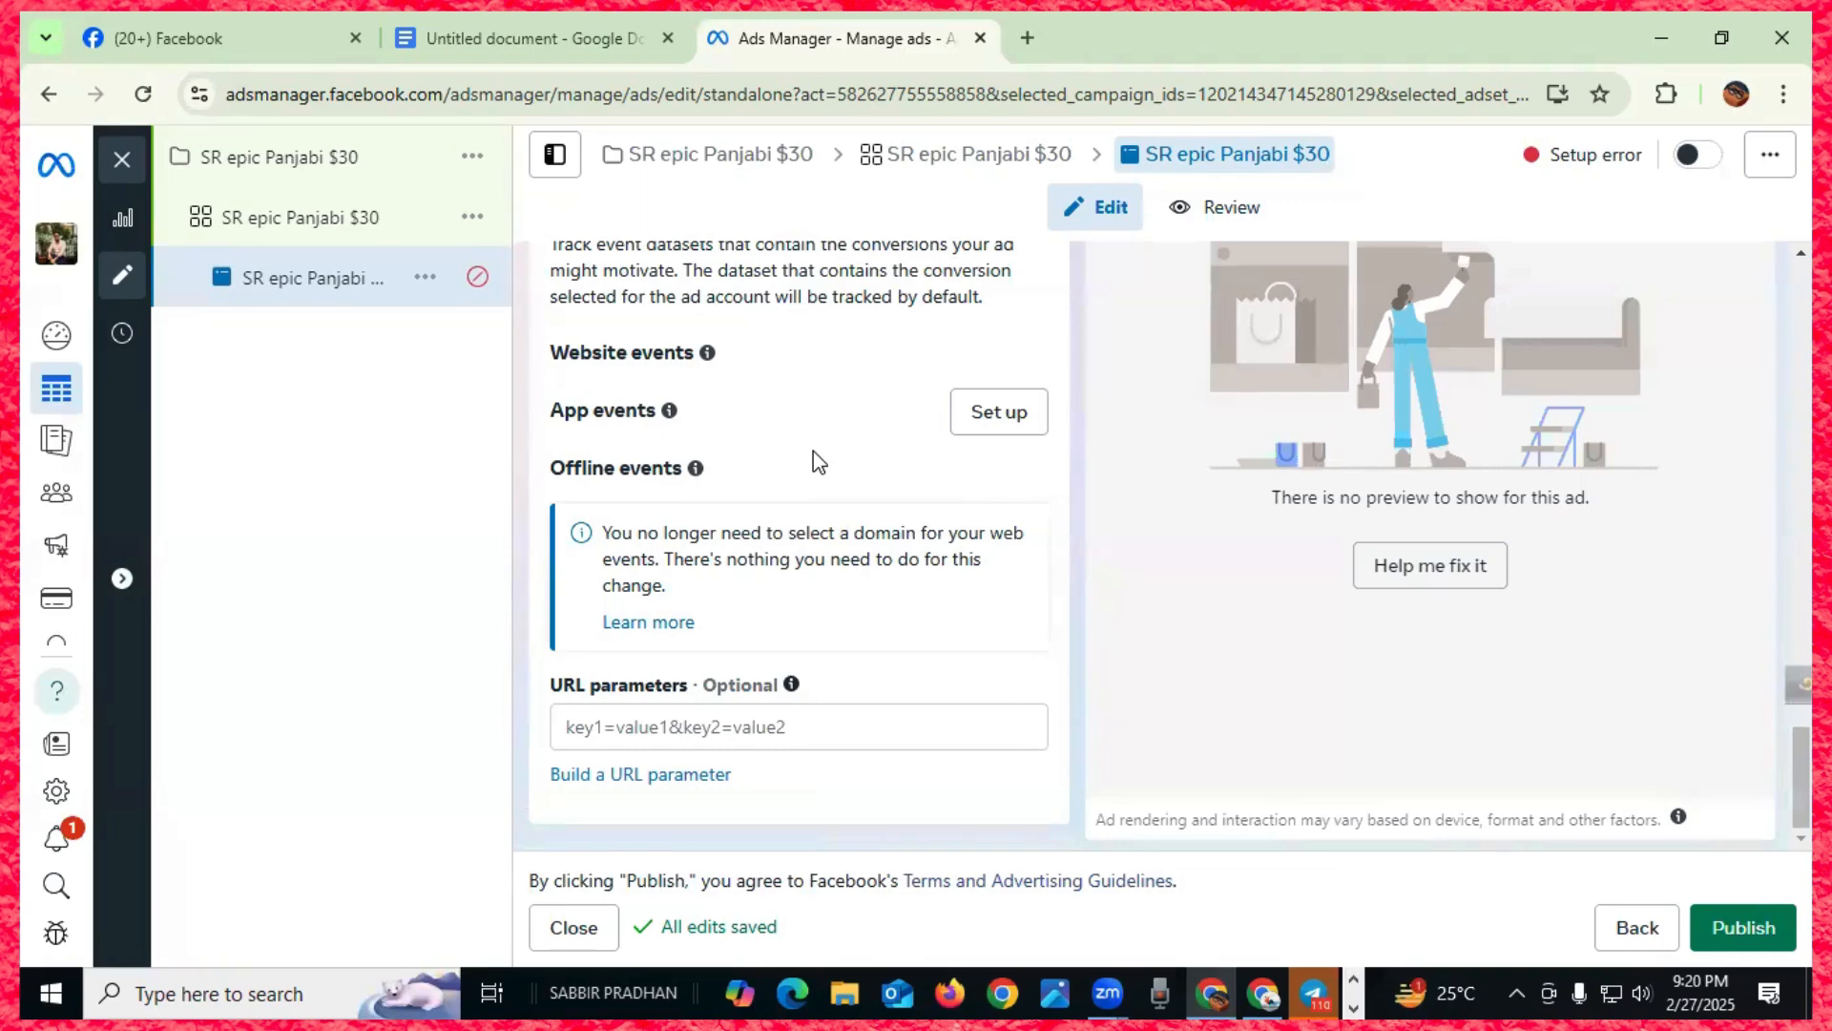
- Select the SR epic Panjabi $30 campaign, close the editor, and dismiss the publish prompt
left_click(308, 163)
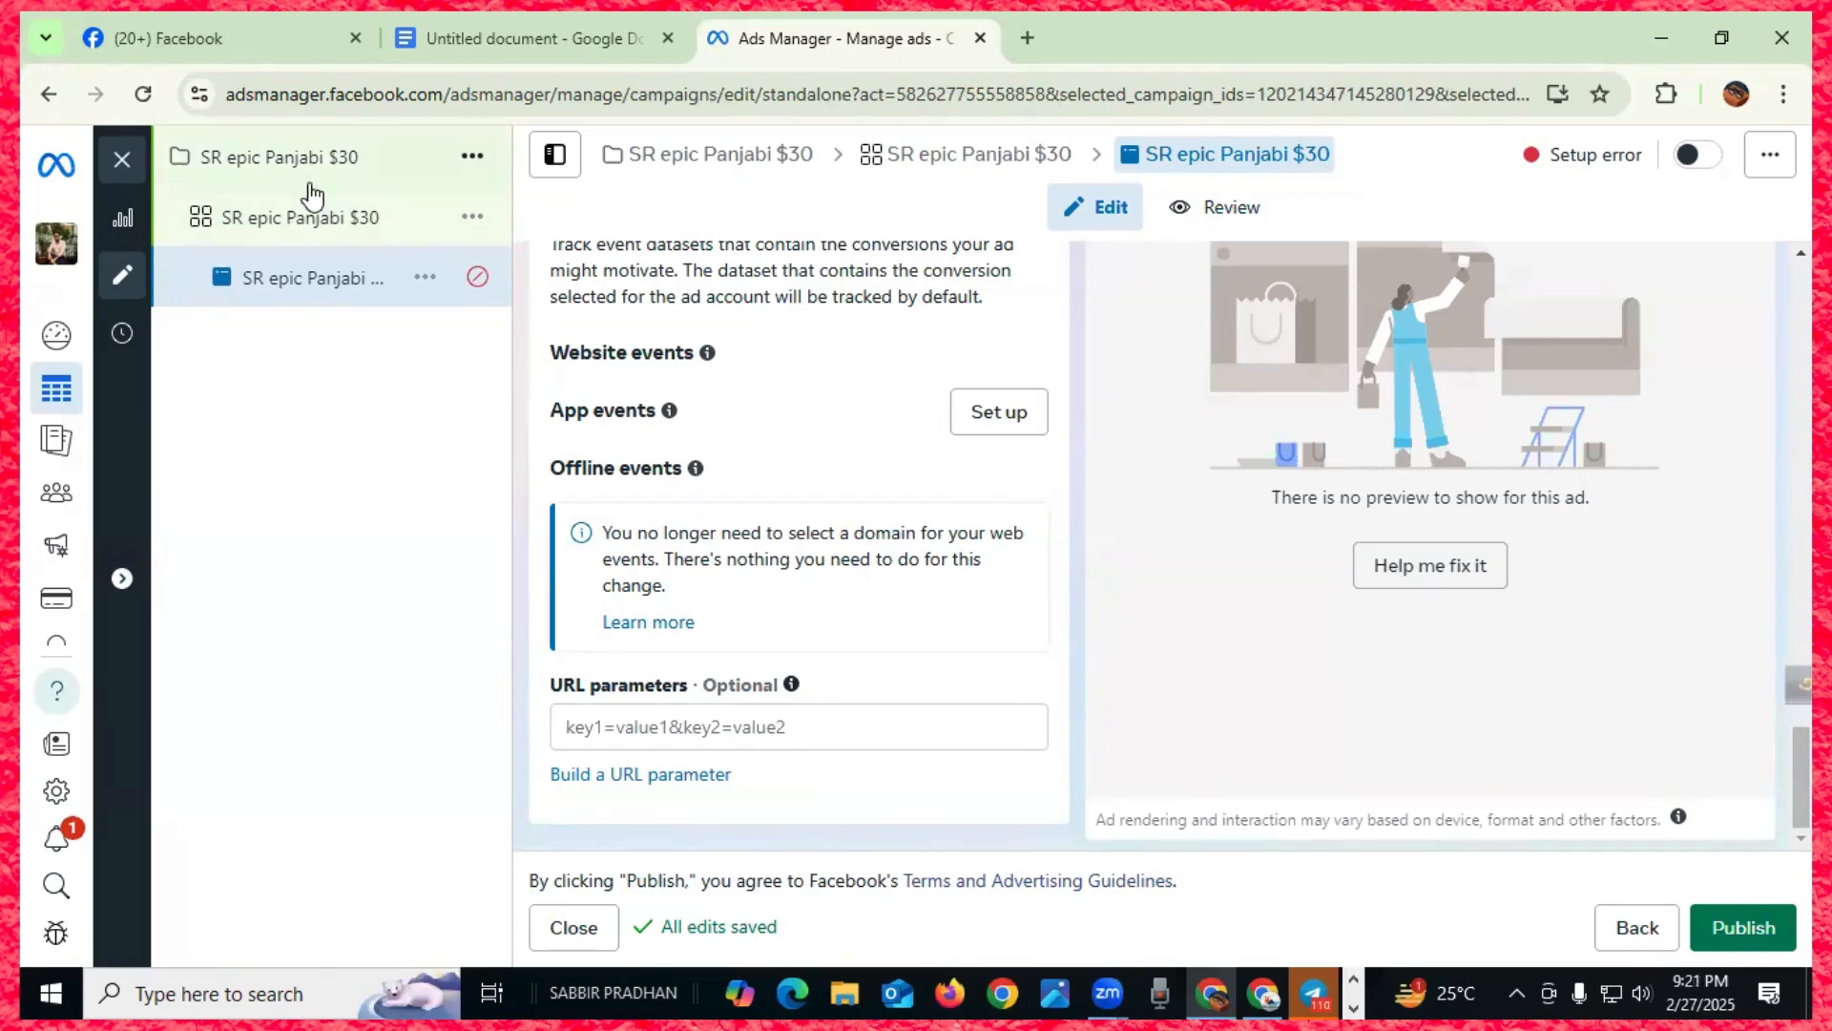
left_click(118, 157)
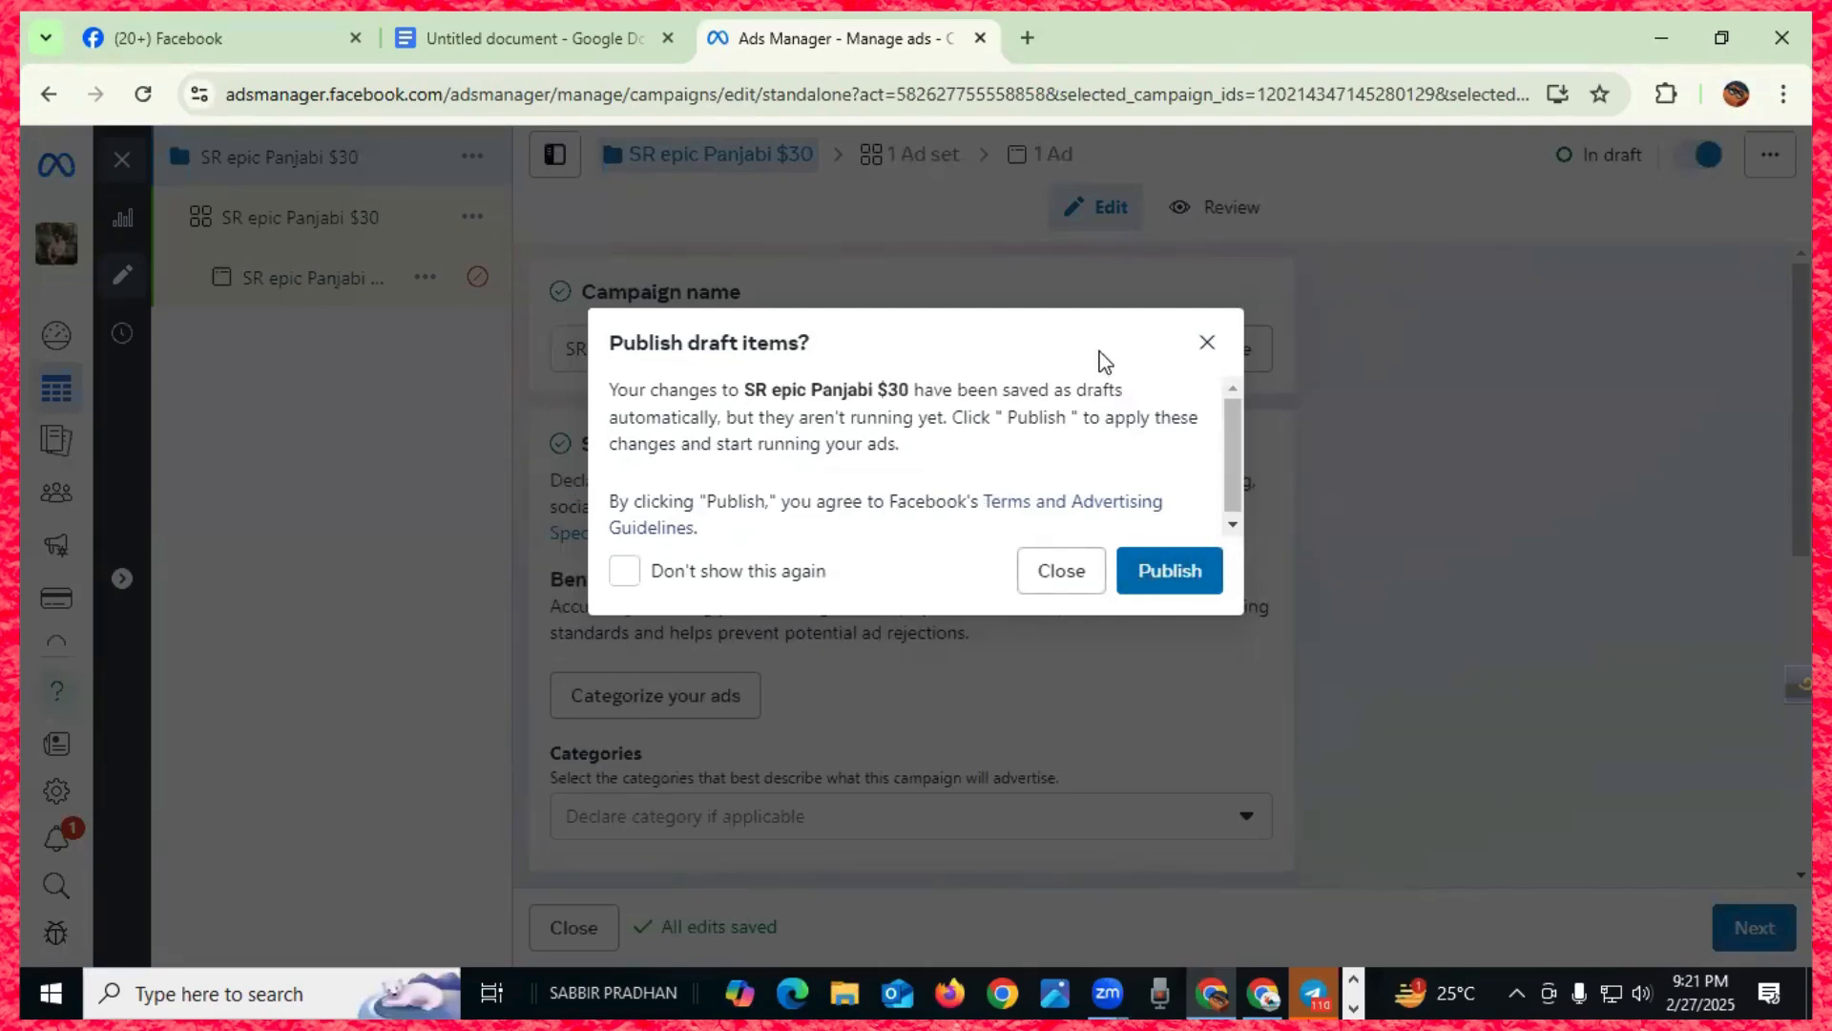
left_click(1207, 346)
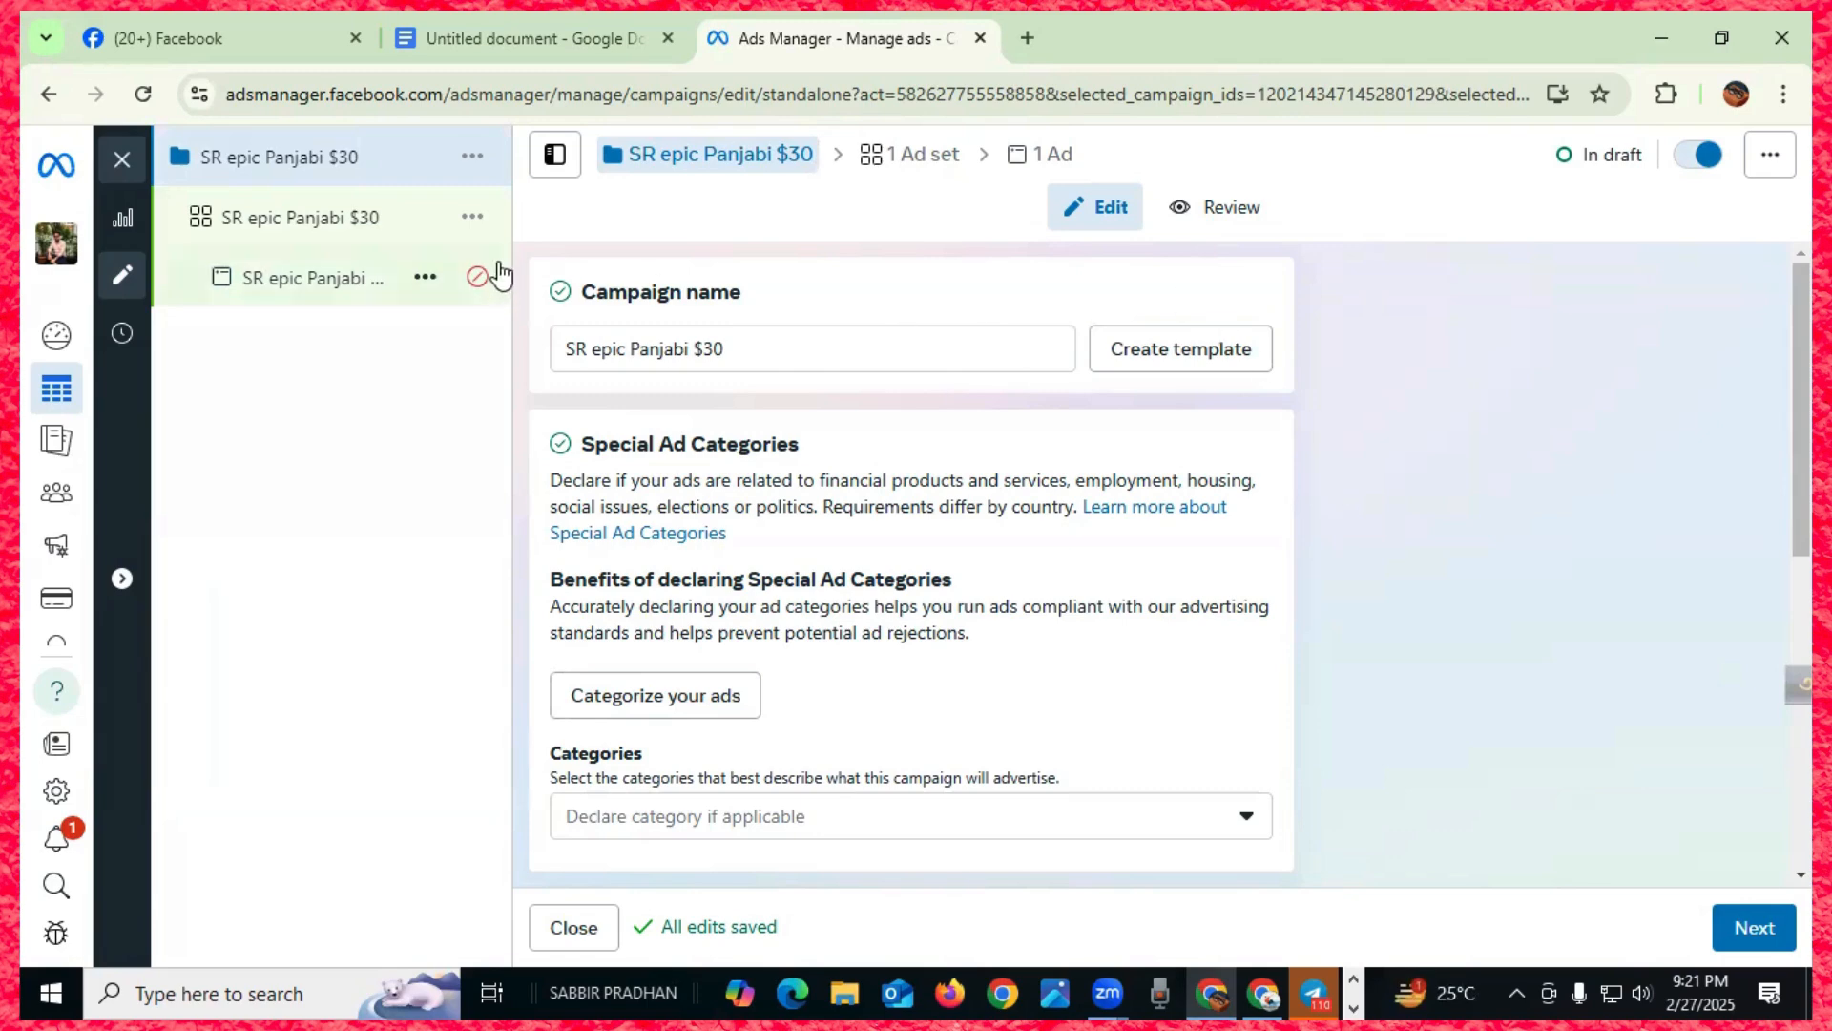
- Go to the Facebook home feed and scroll through it
mouse_move(477, 277)
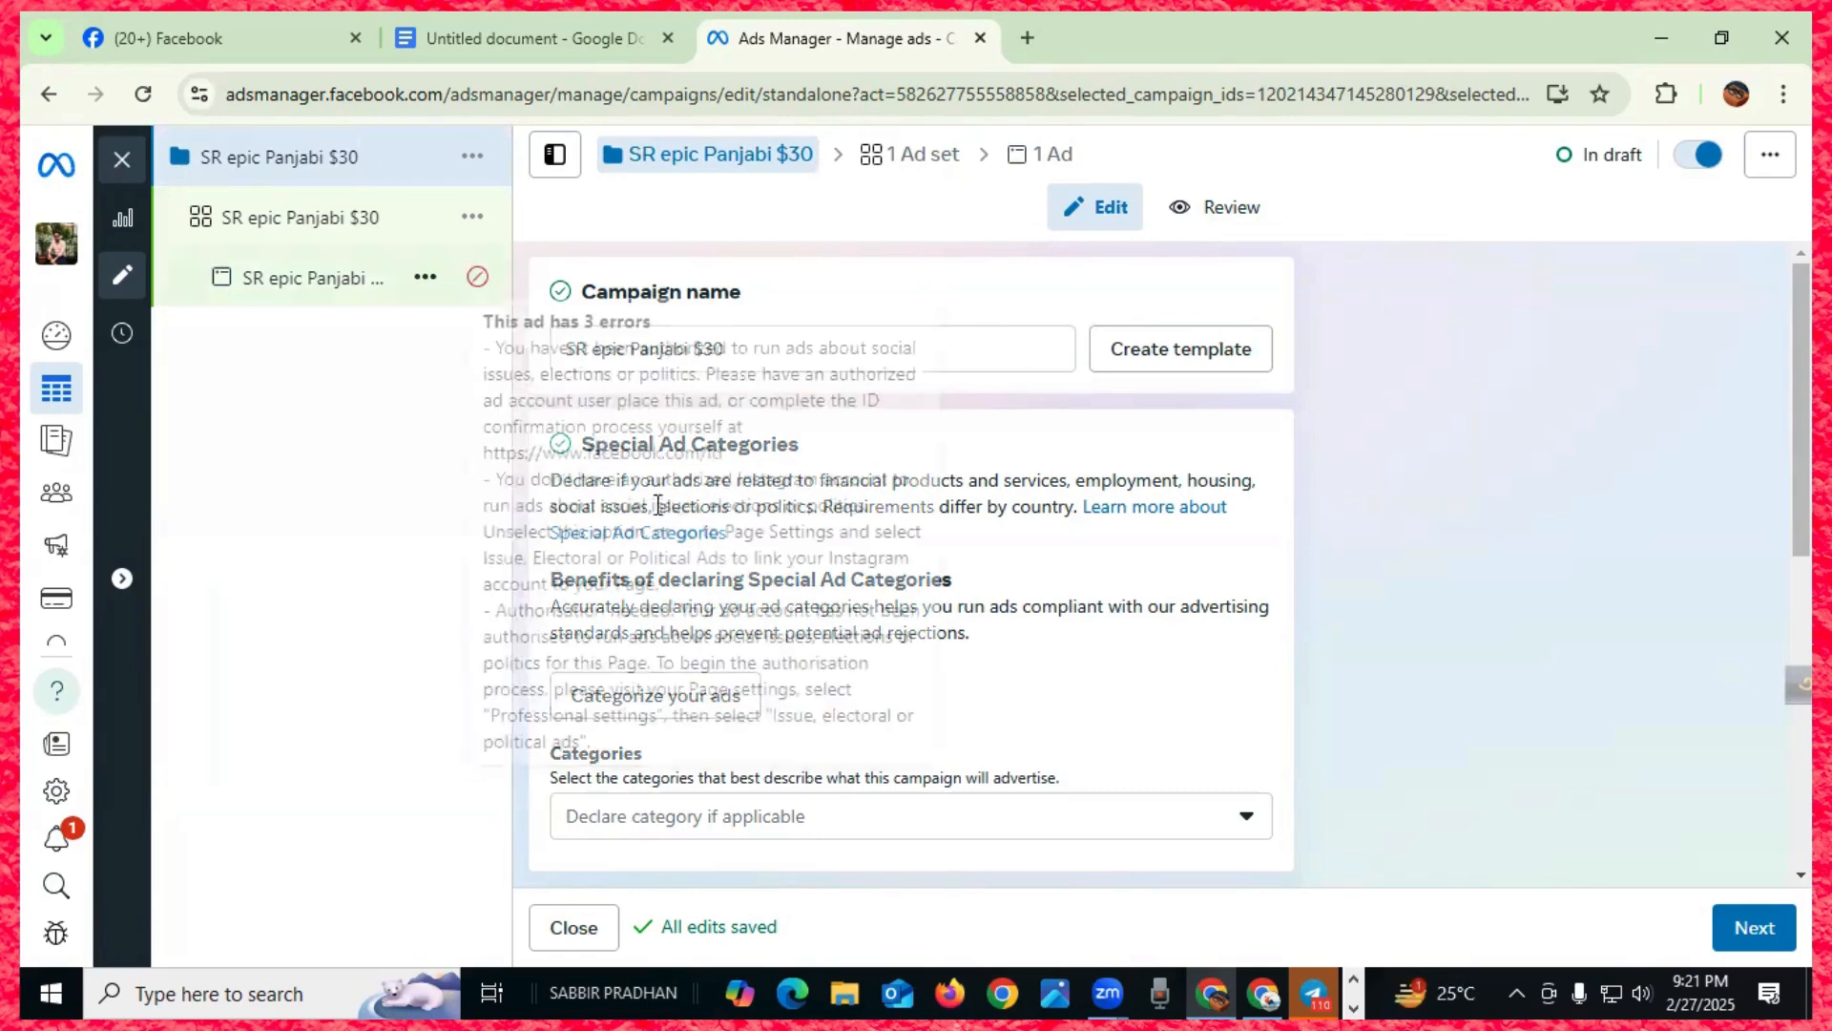
left_click(243, 38)
scroll(879, 585, "down", 5)
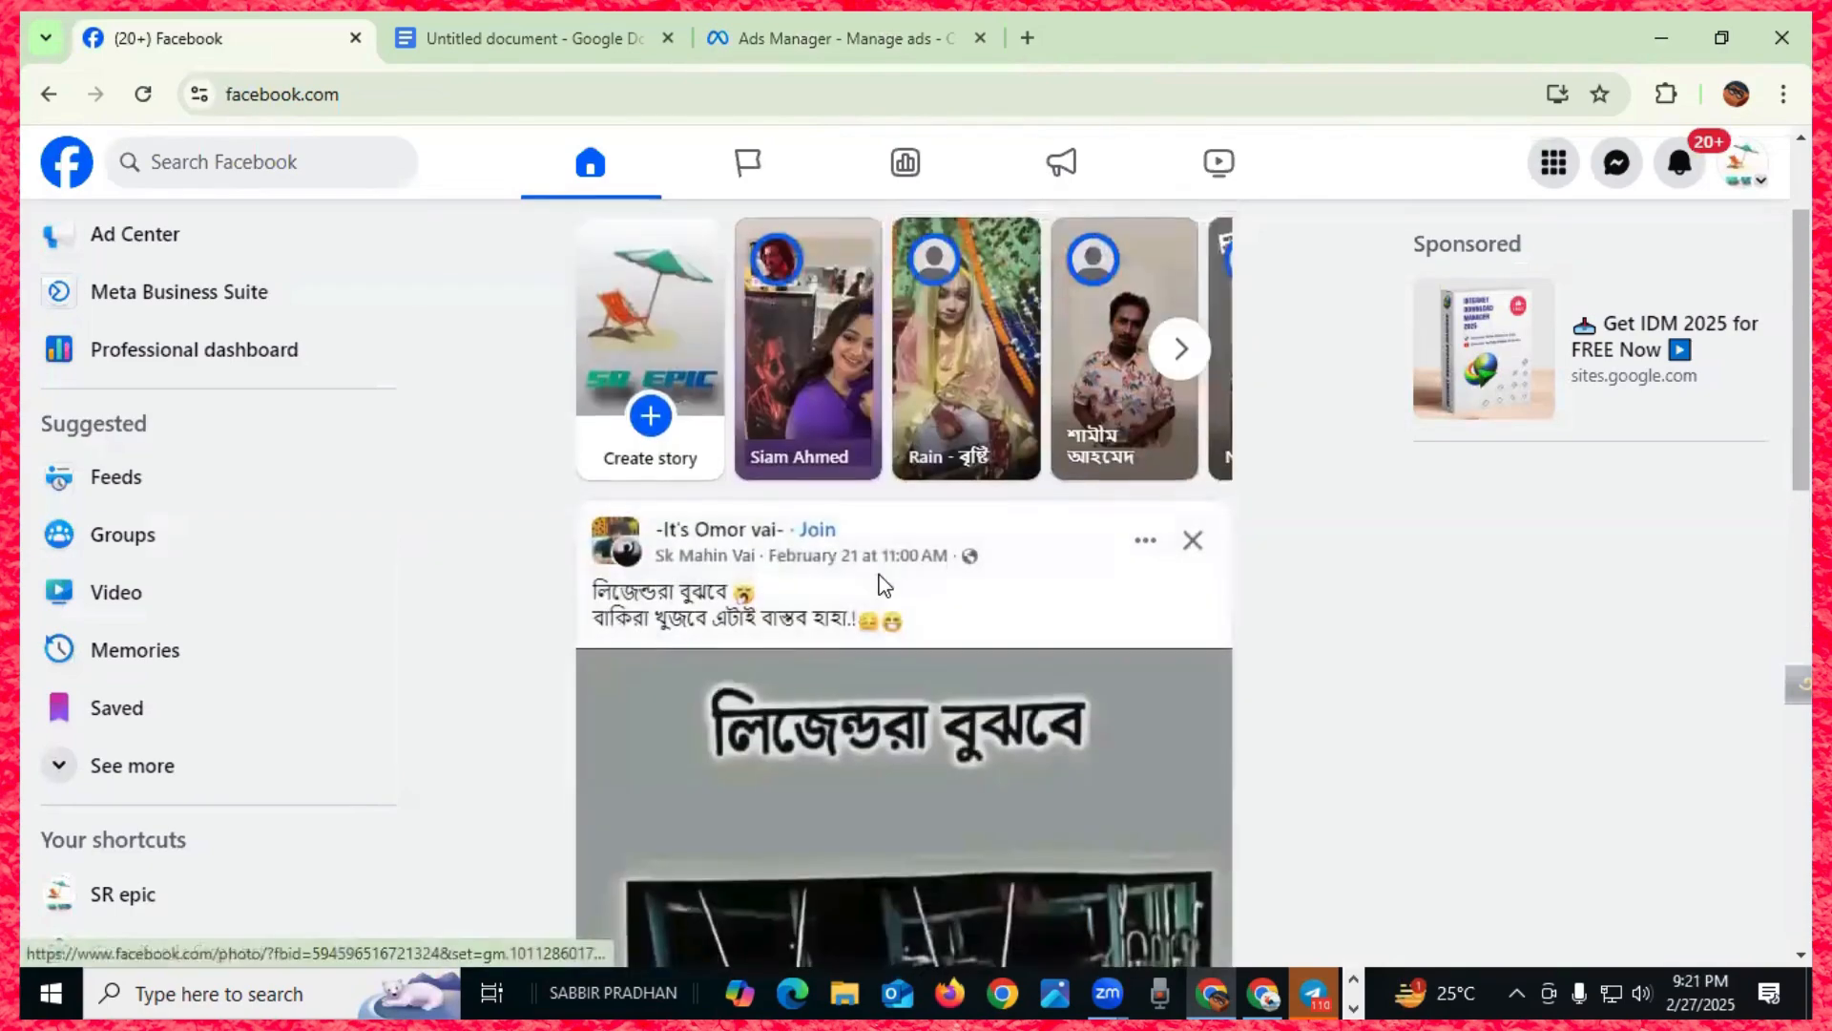
scroll(879, 585, "down", 10)
scroll(882, 586, "down", 5)
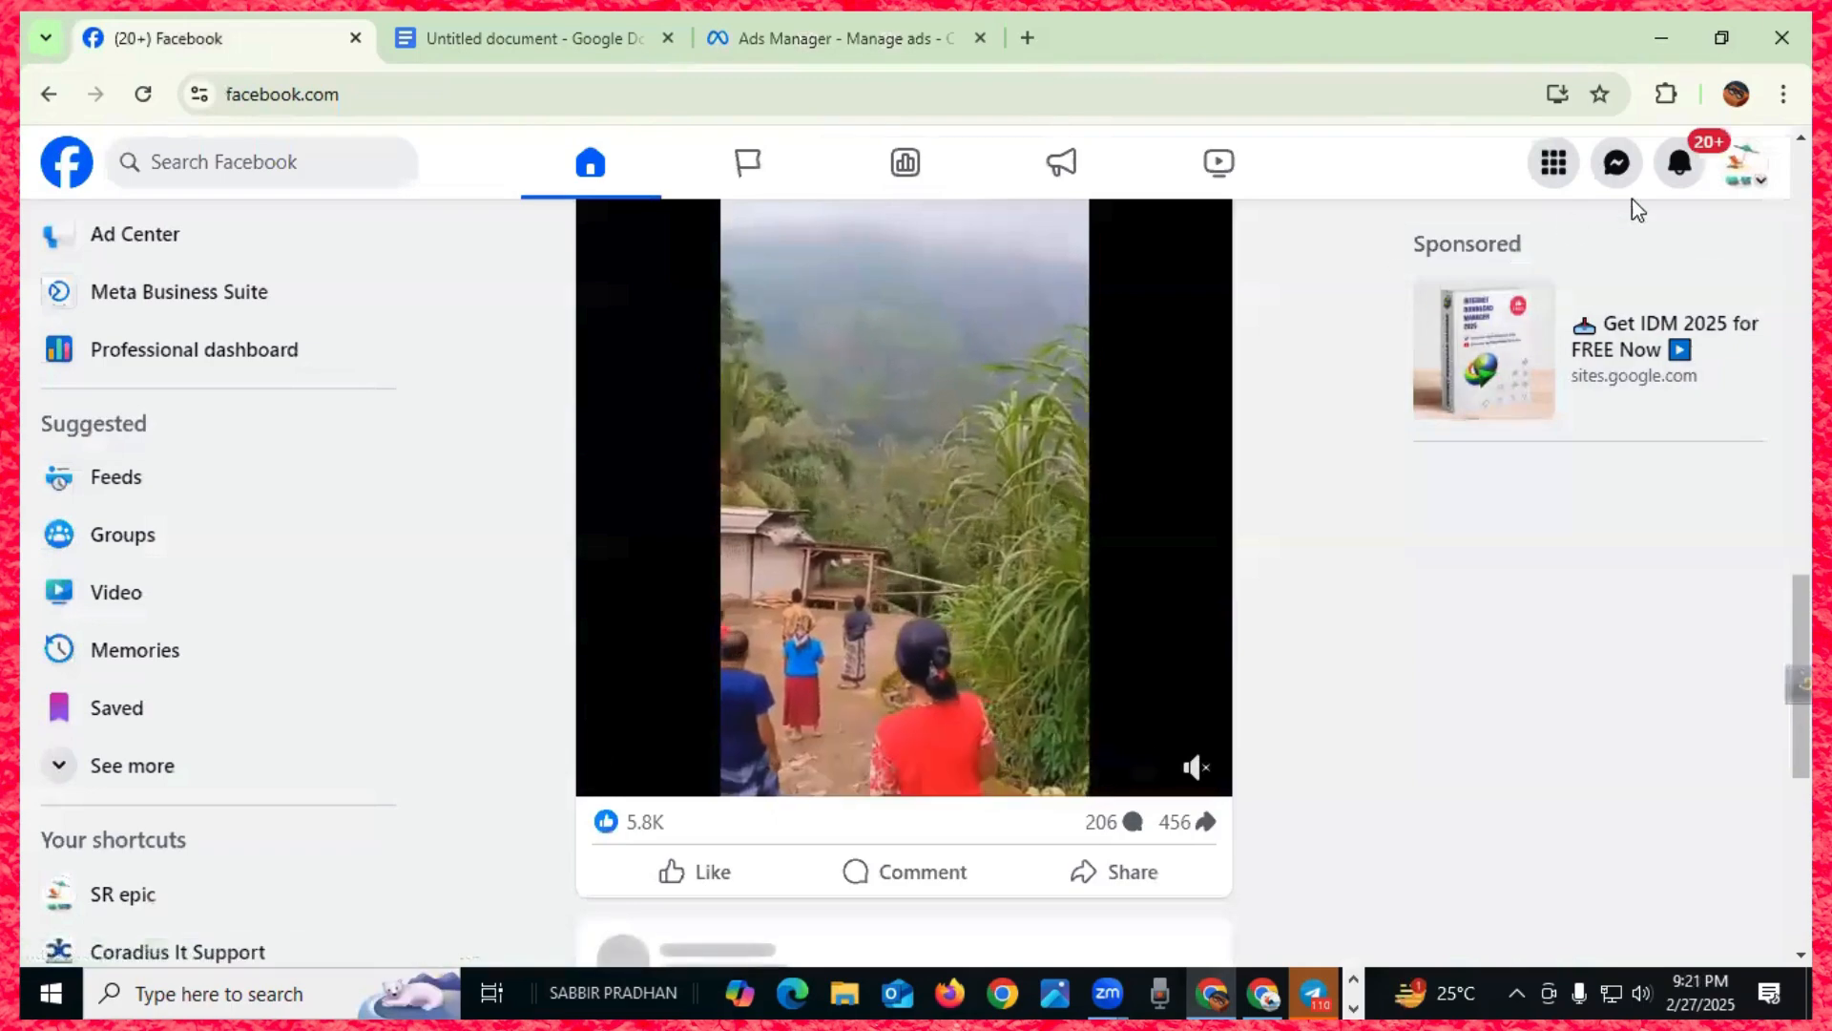
scroll(986, 581, "down", 5)
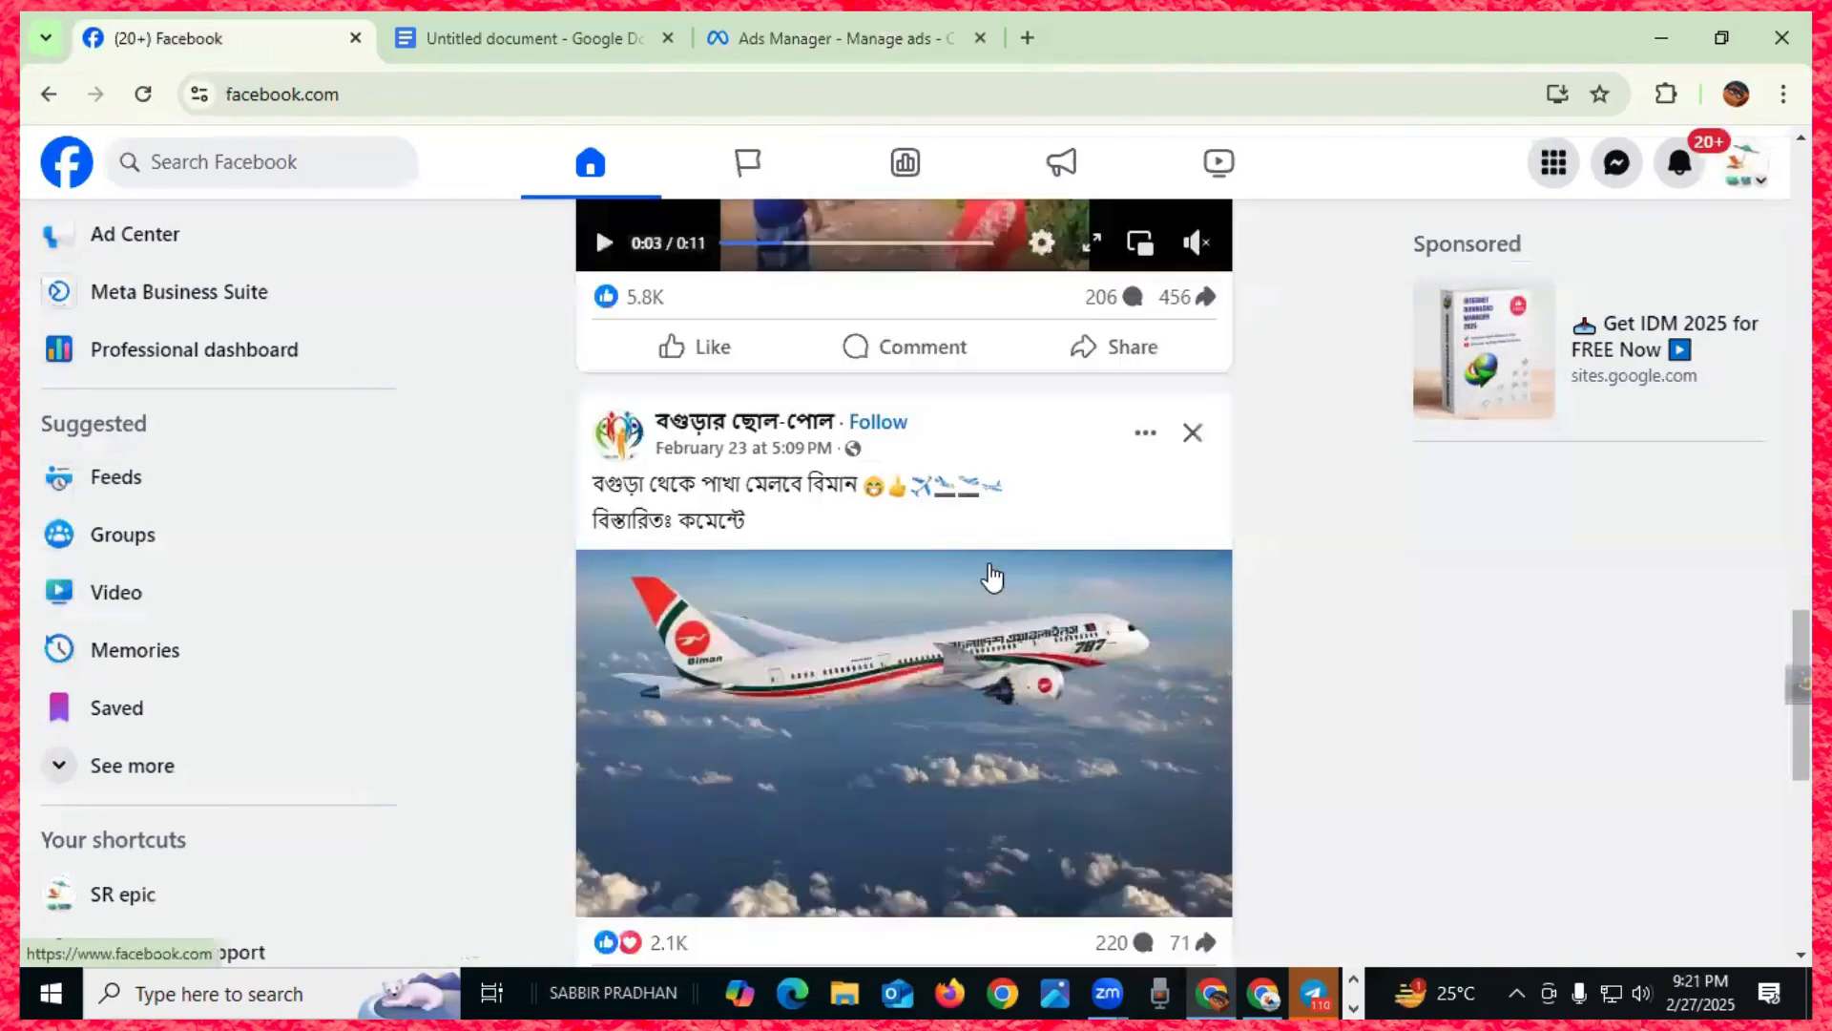
scroll(986, 579, "up", 10)
scroll(985, 577, "up", 15)
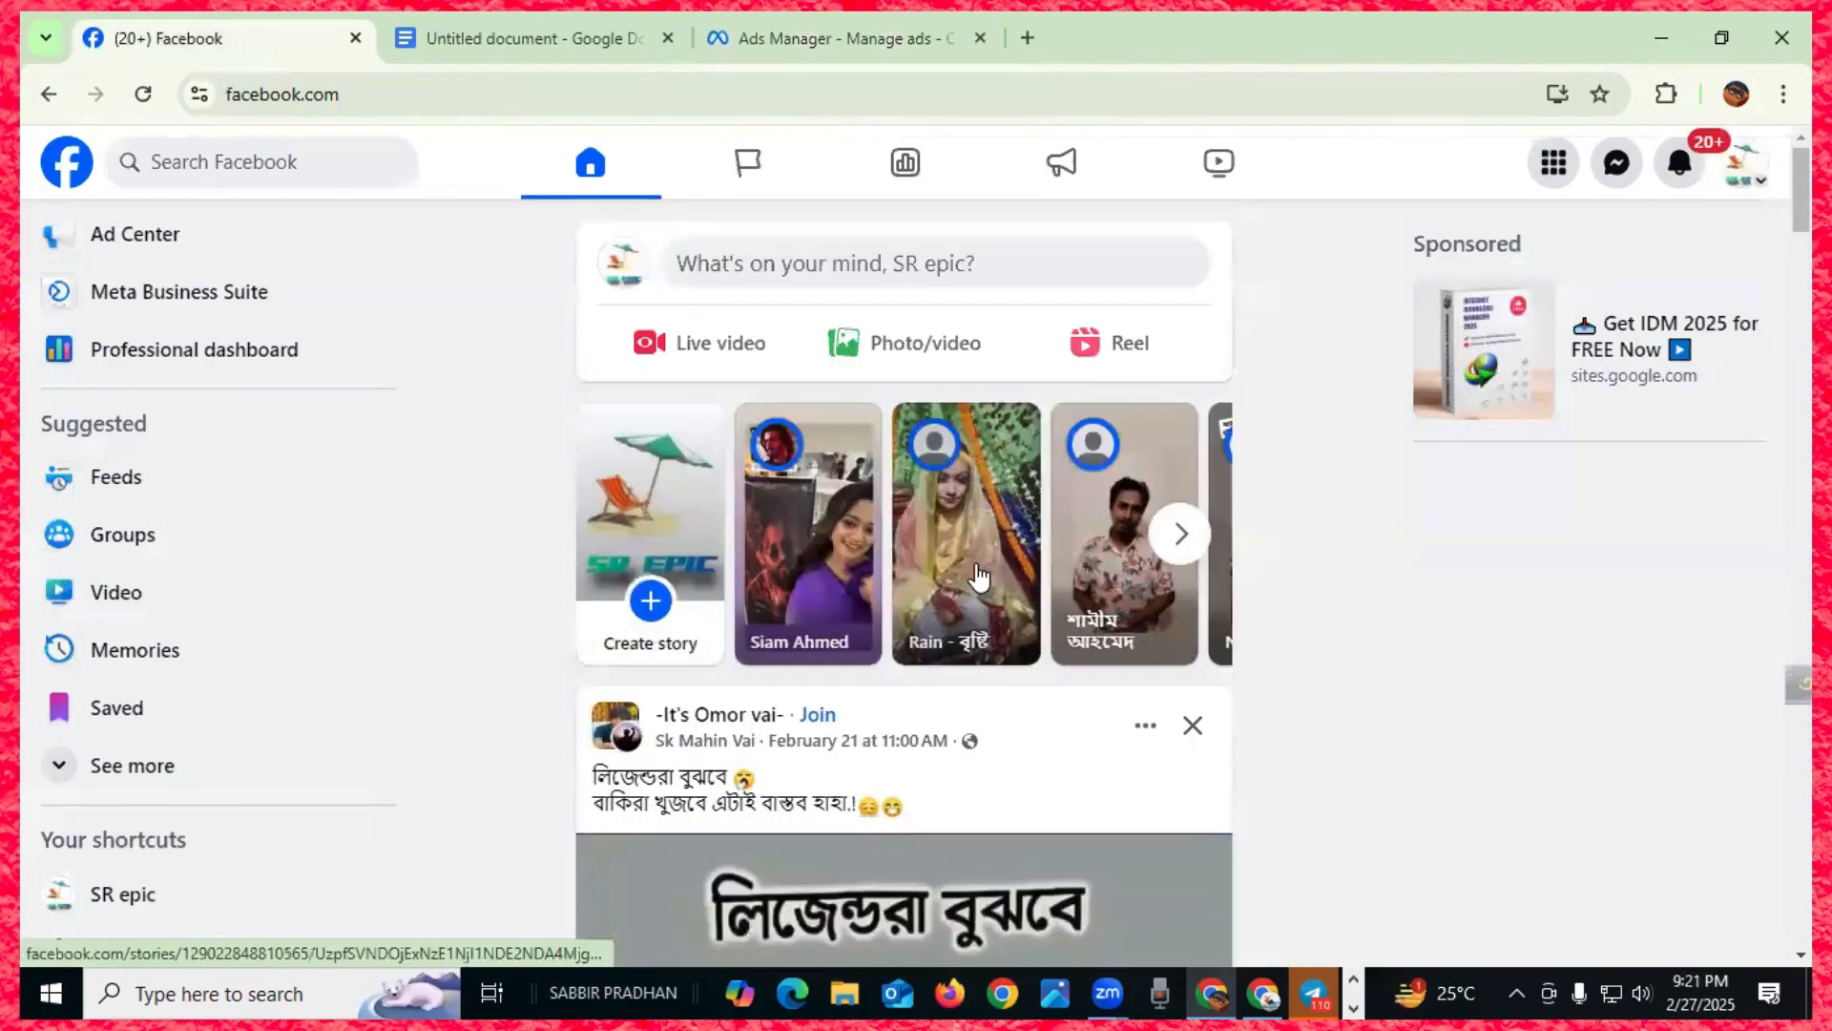
- Switch to the SR epic Page profile and scroll down to its latest post
left_click(1732, 170)
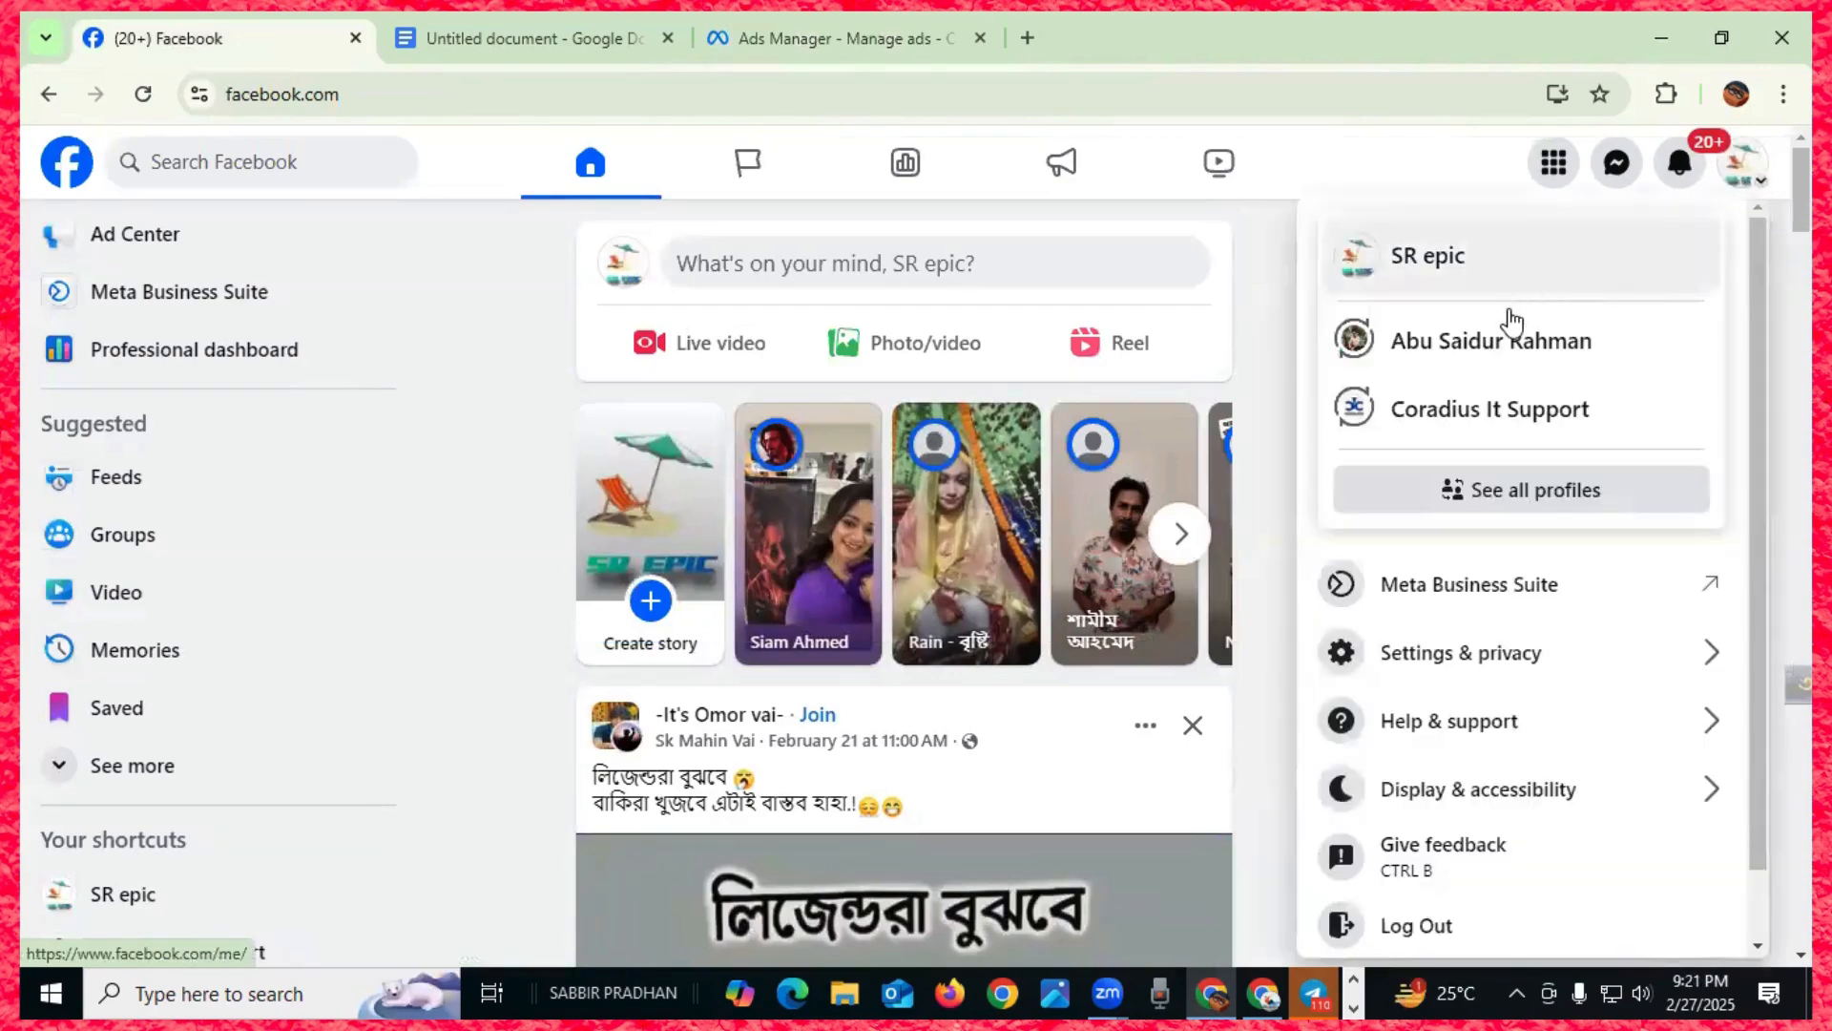
left_click(1463, 241)
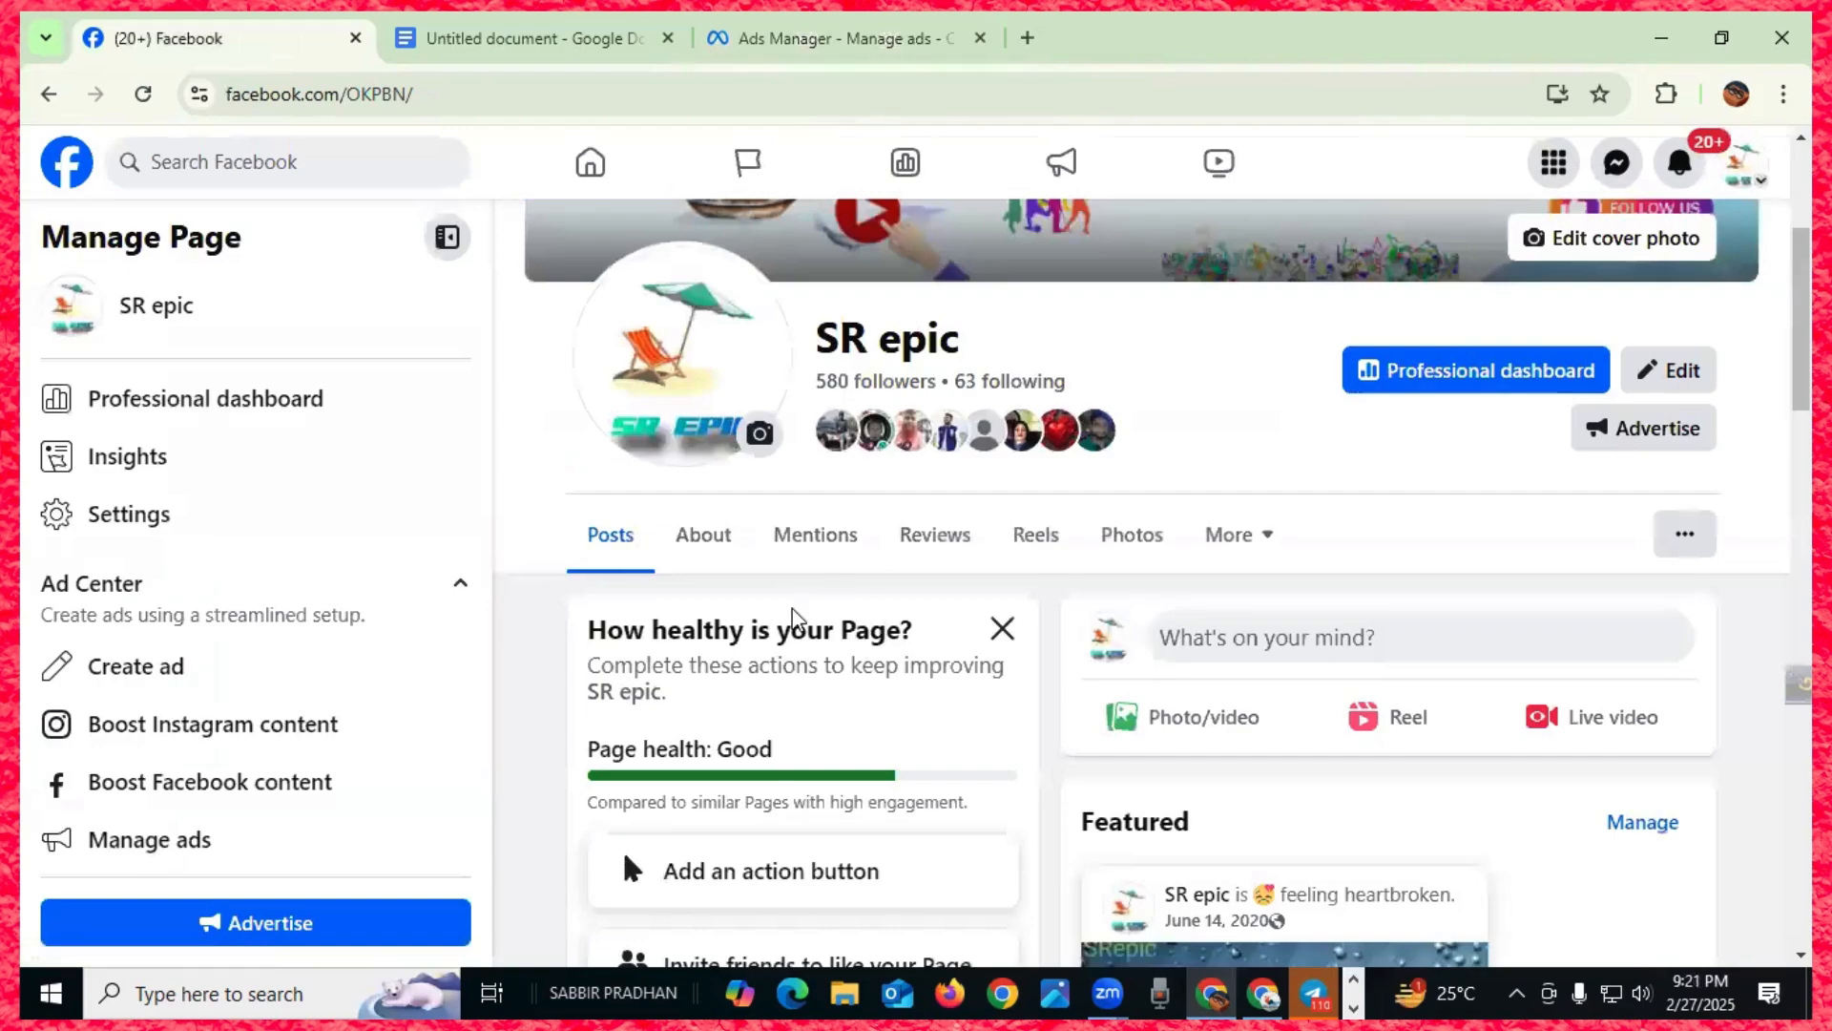
scroll(792, 611, "down", 8)
scroll(795, 620, "down", 7)
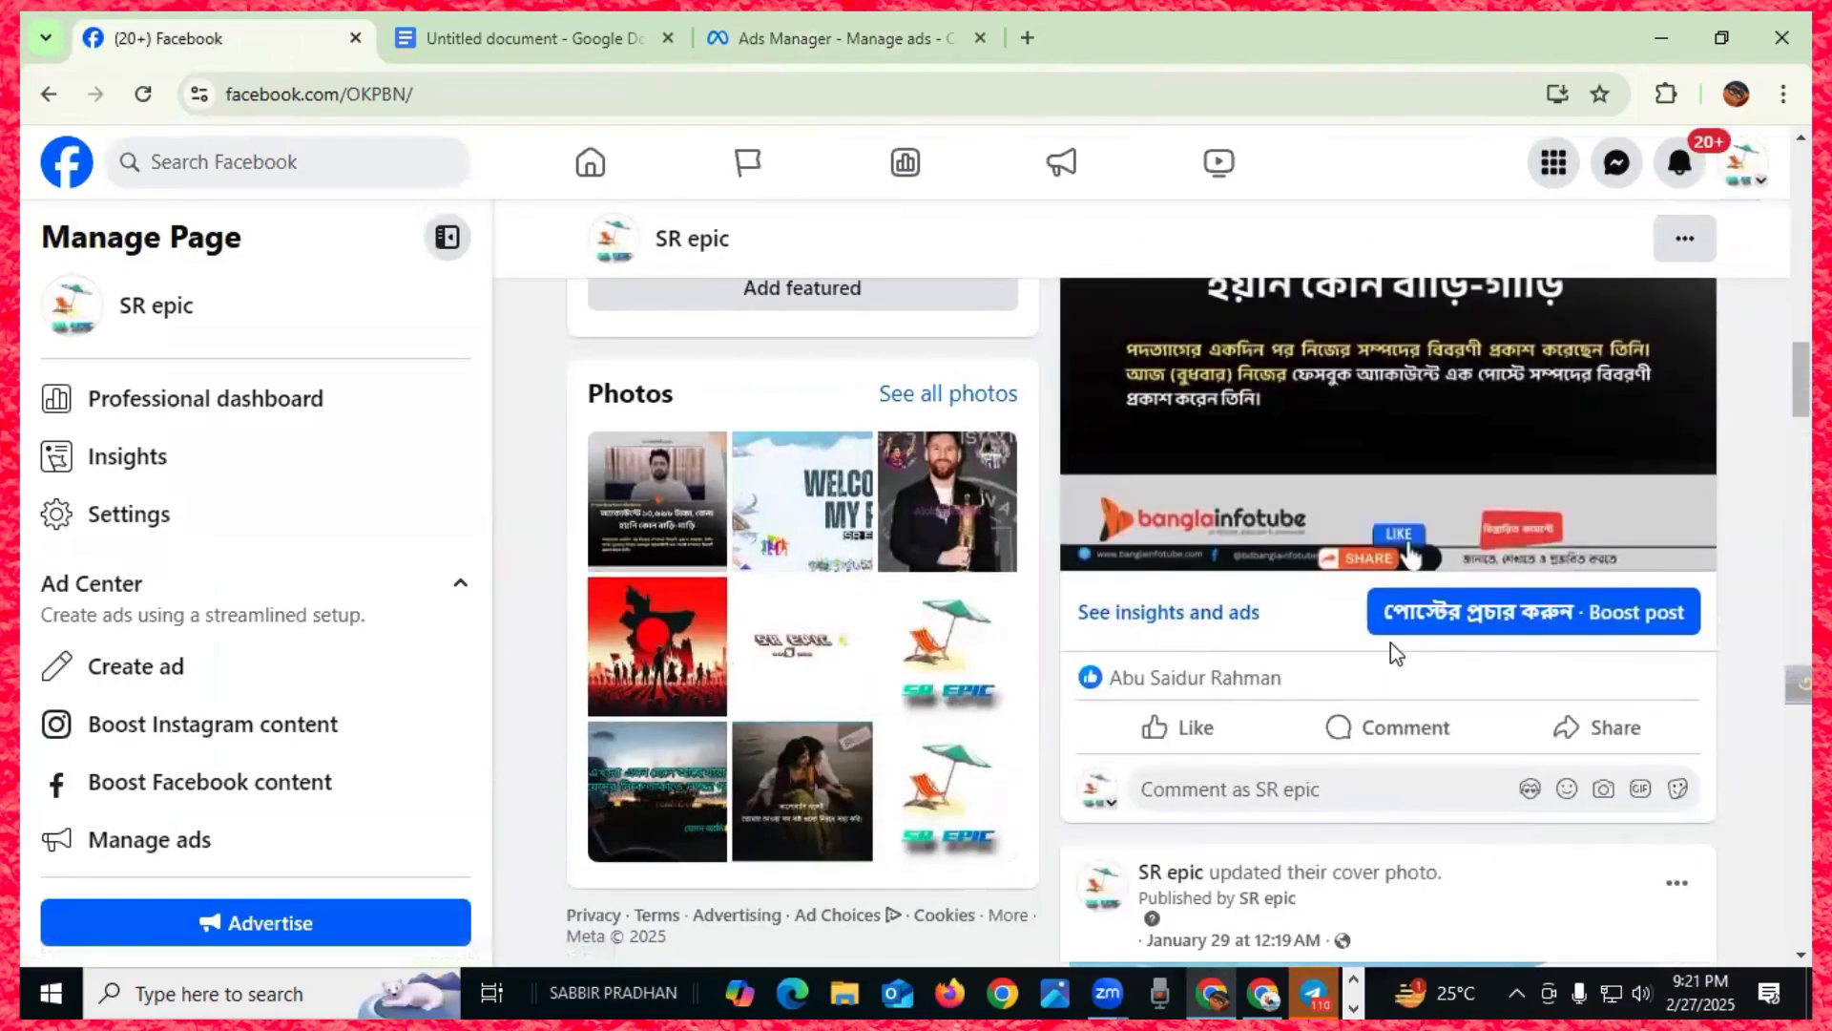
- Start boosting the Page's recent post, review its $14.00 for 7 days defaults, then return to Ads Manager
left_click(1641, 621)
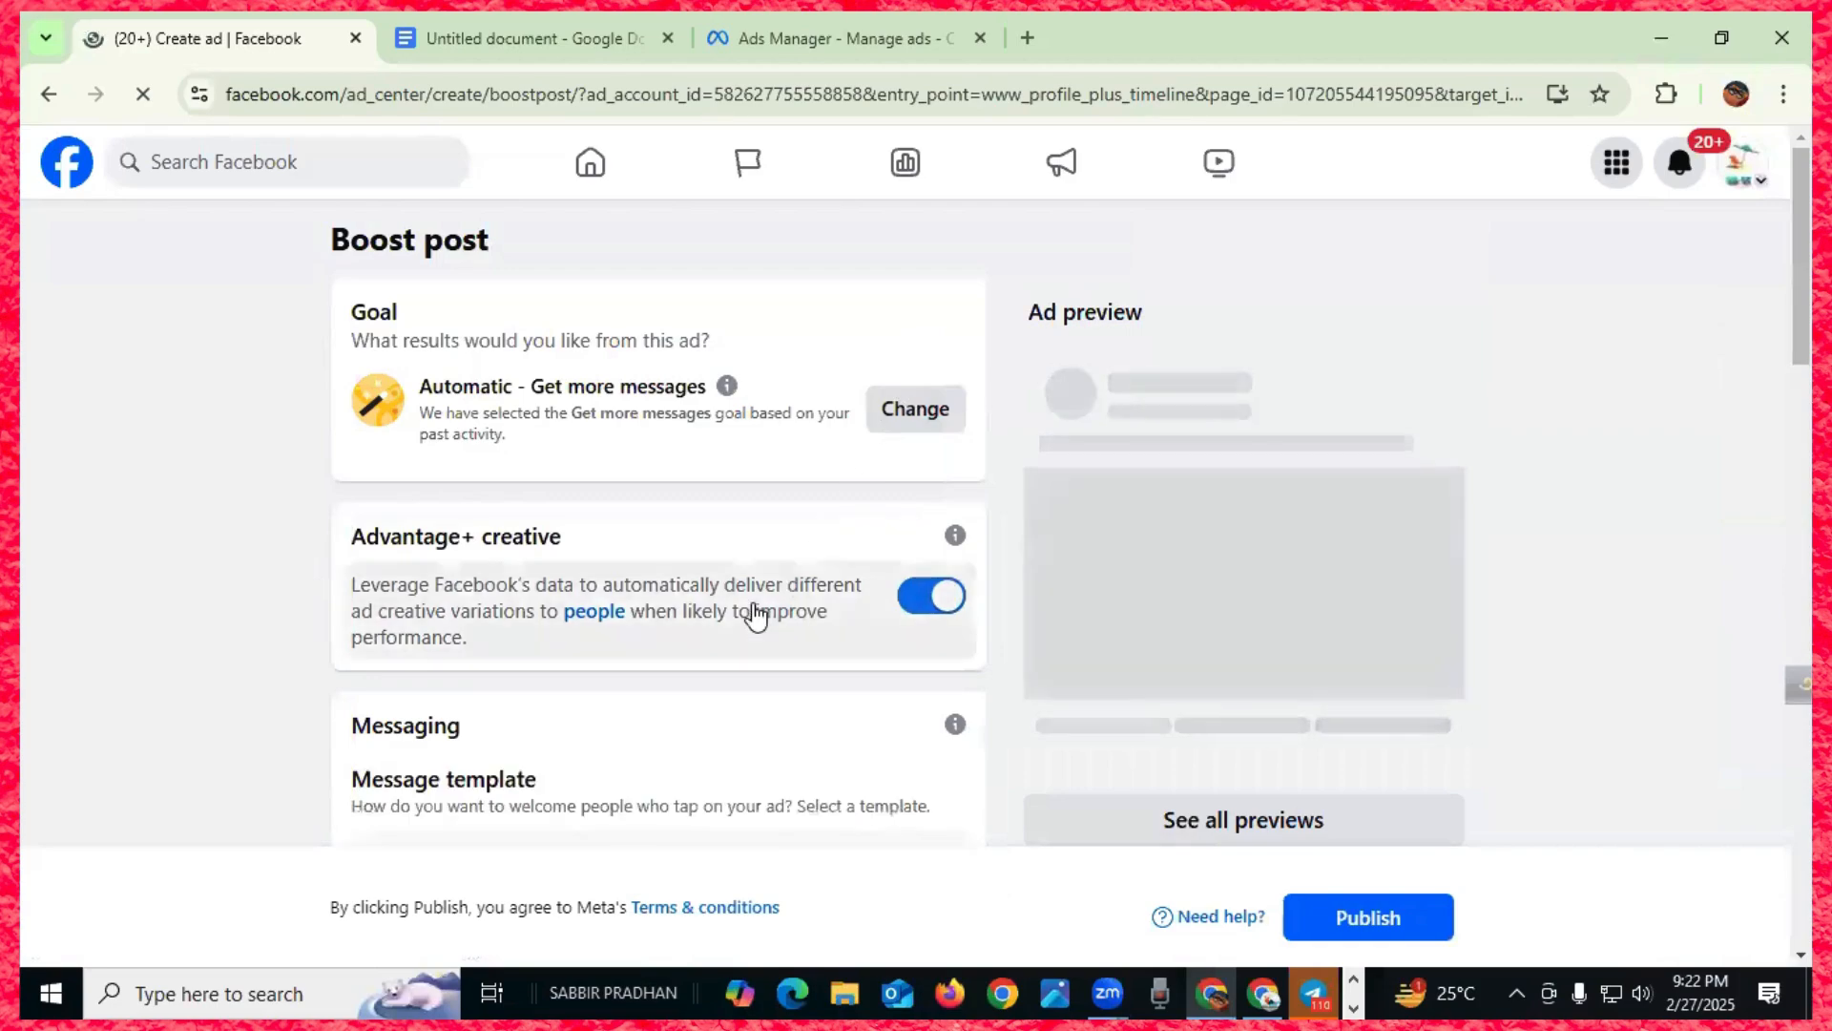
scroll(754, 611, "down", 4)
scroll(754, 611, "down", 15)
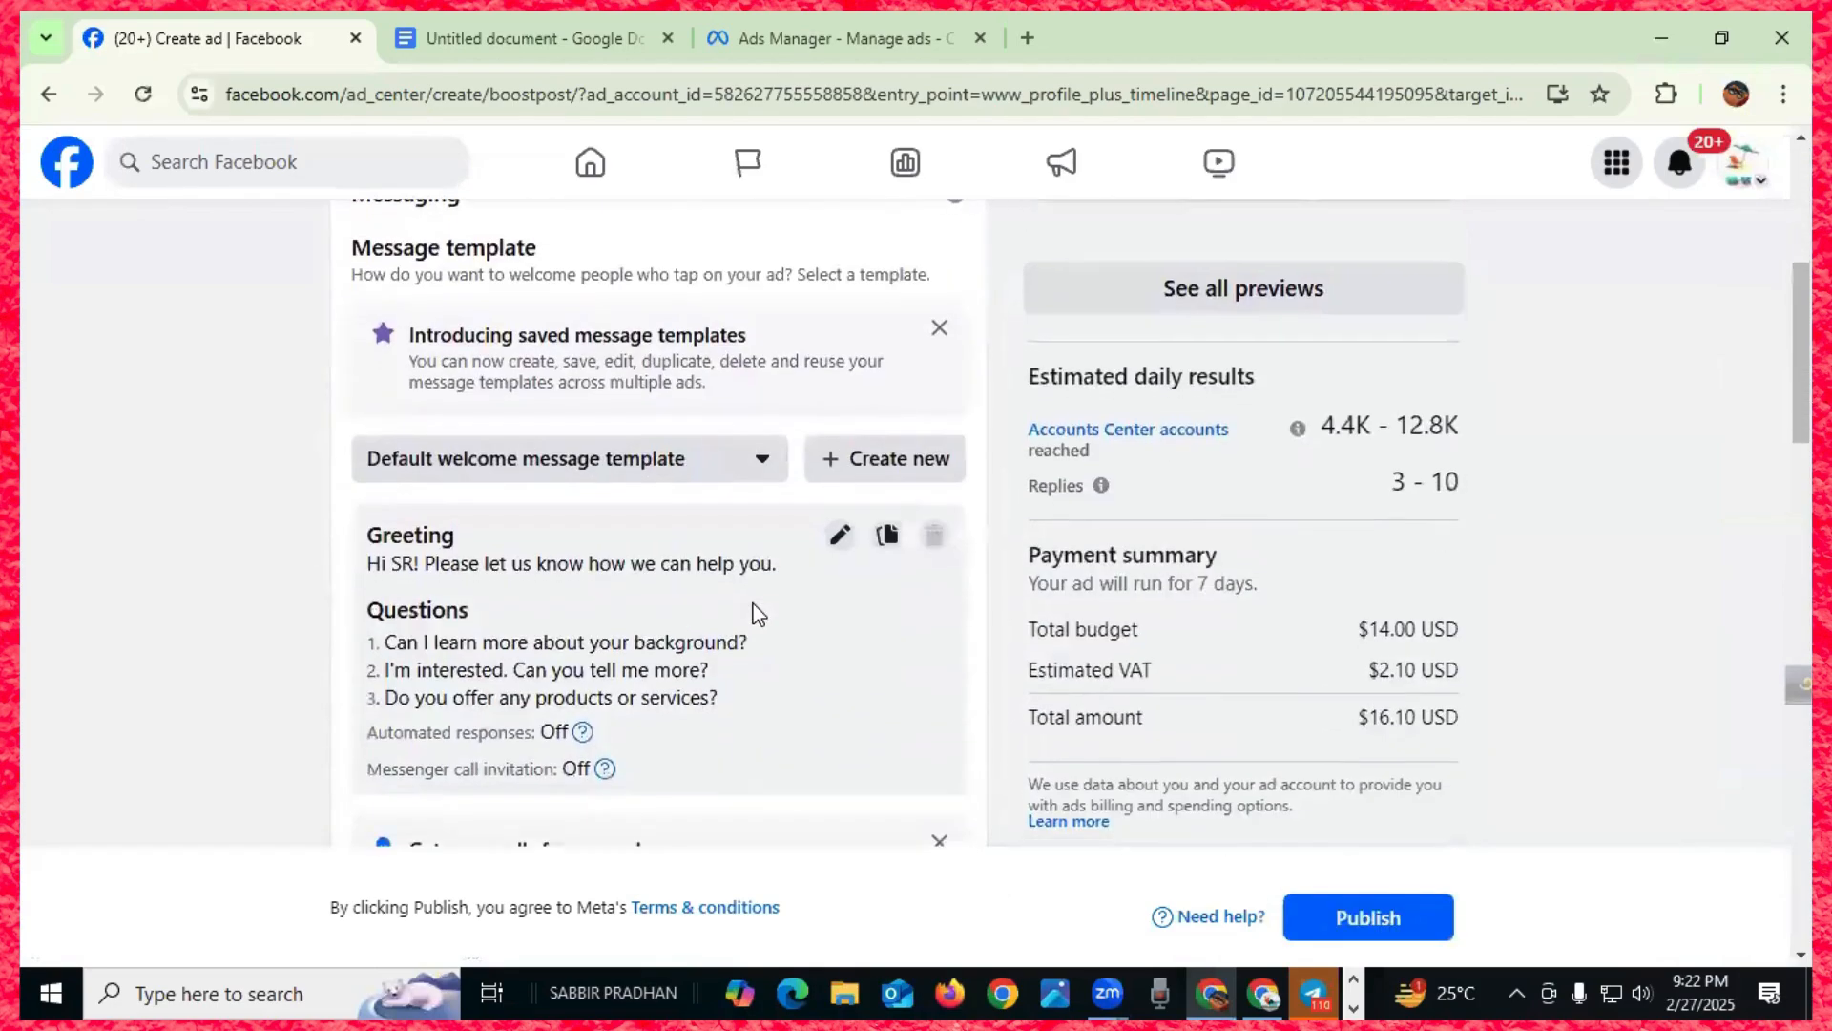
scroll(758, 614, "down", 4)
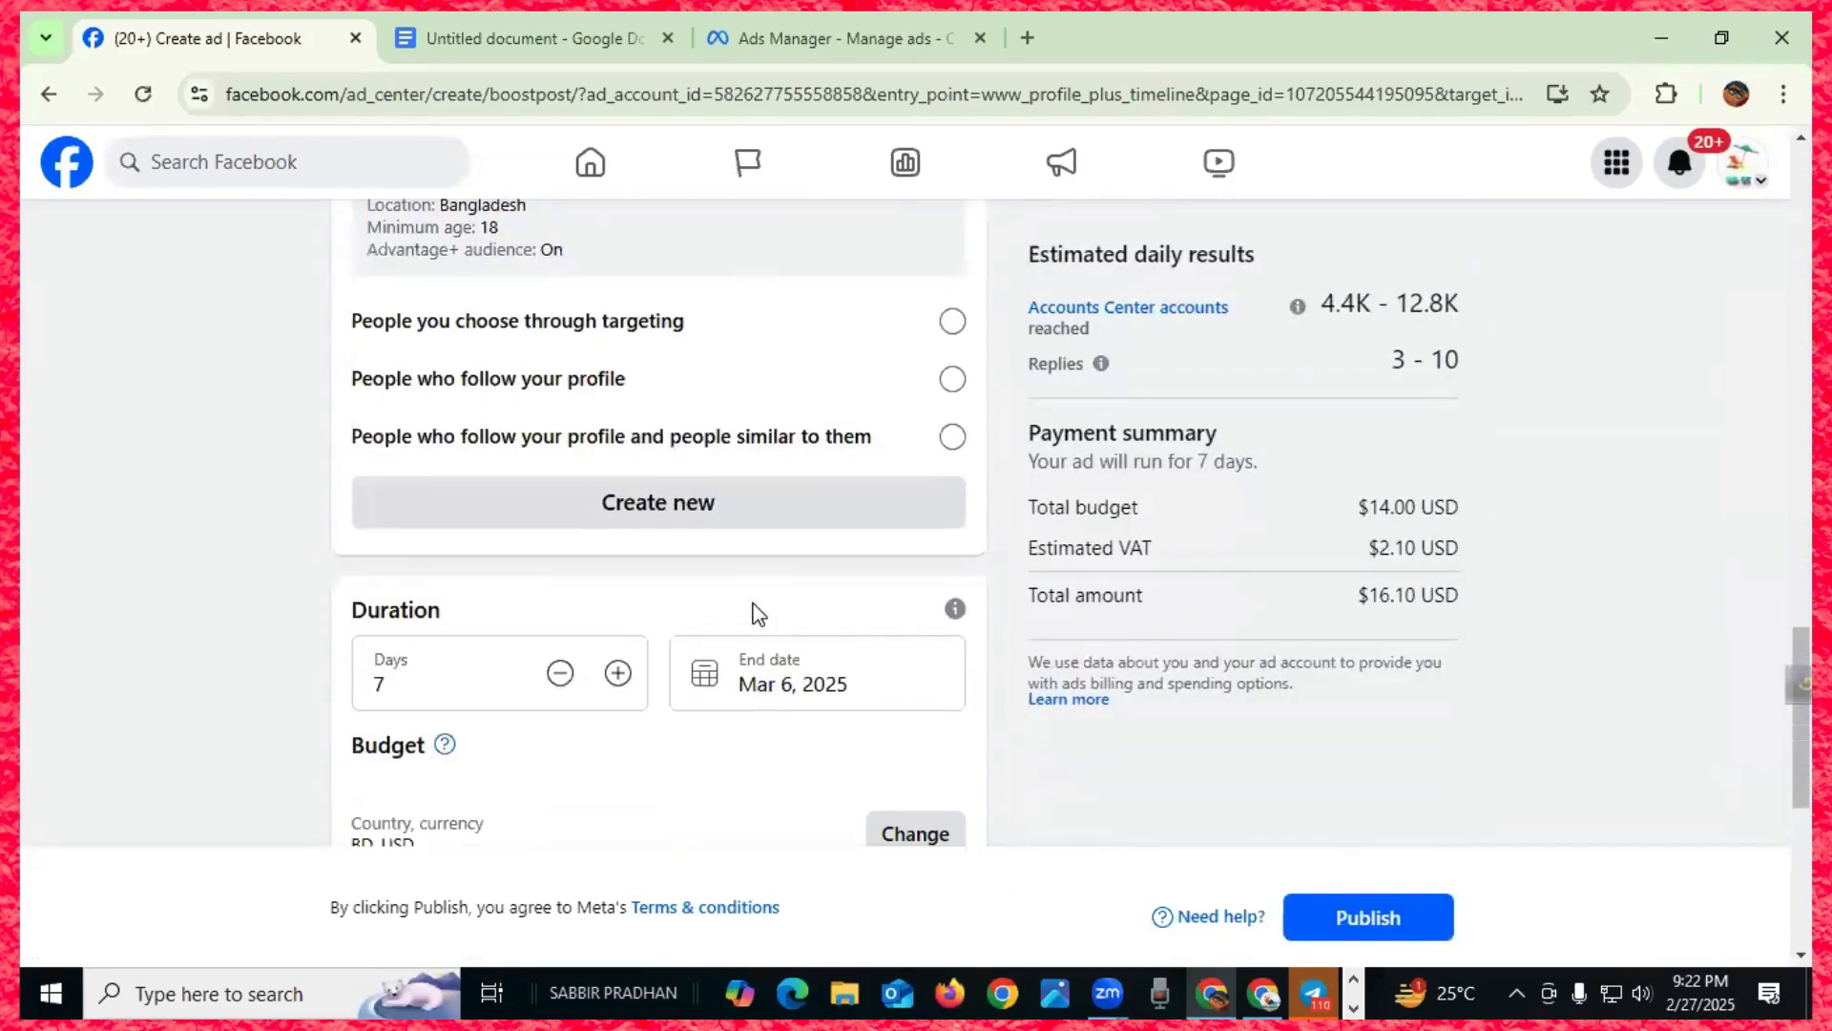
scroll(758, 614, "down", 5)
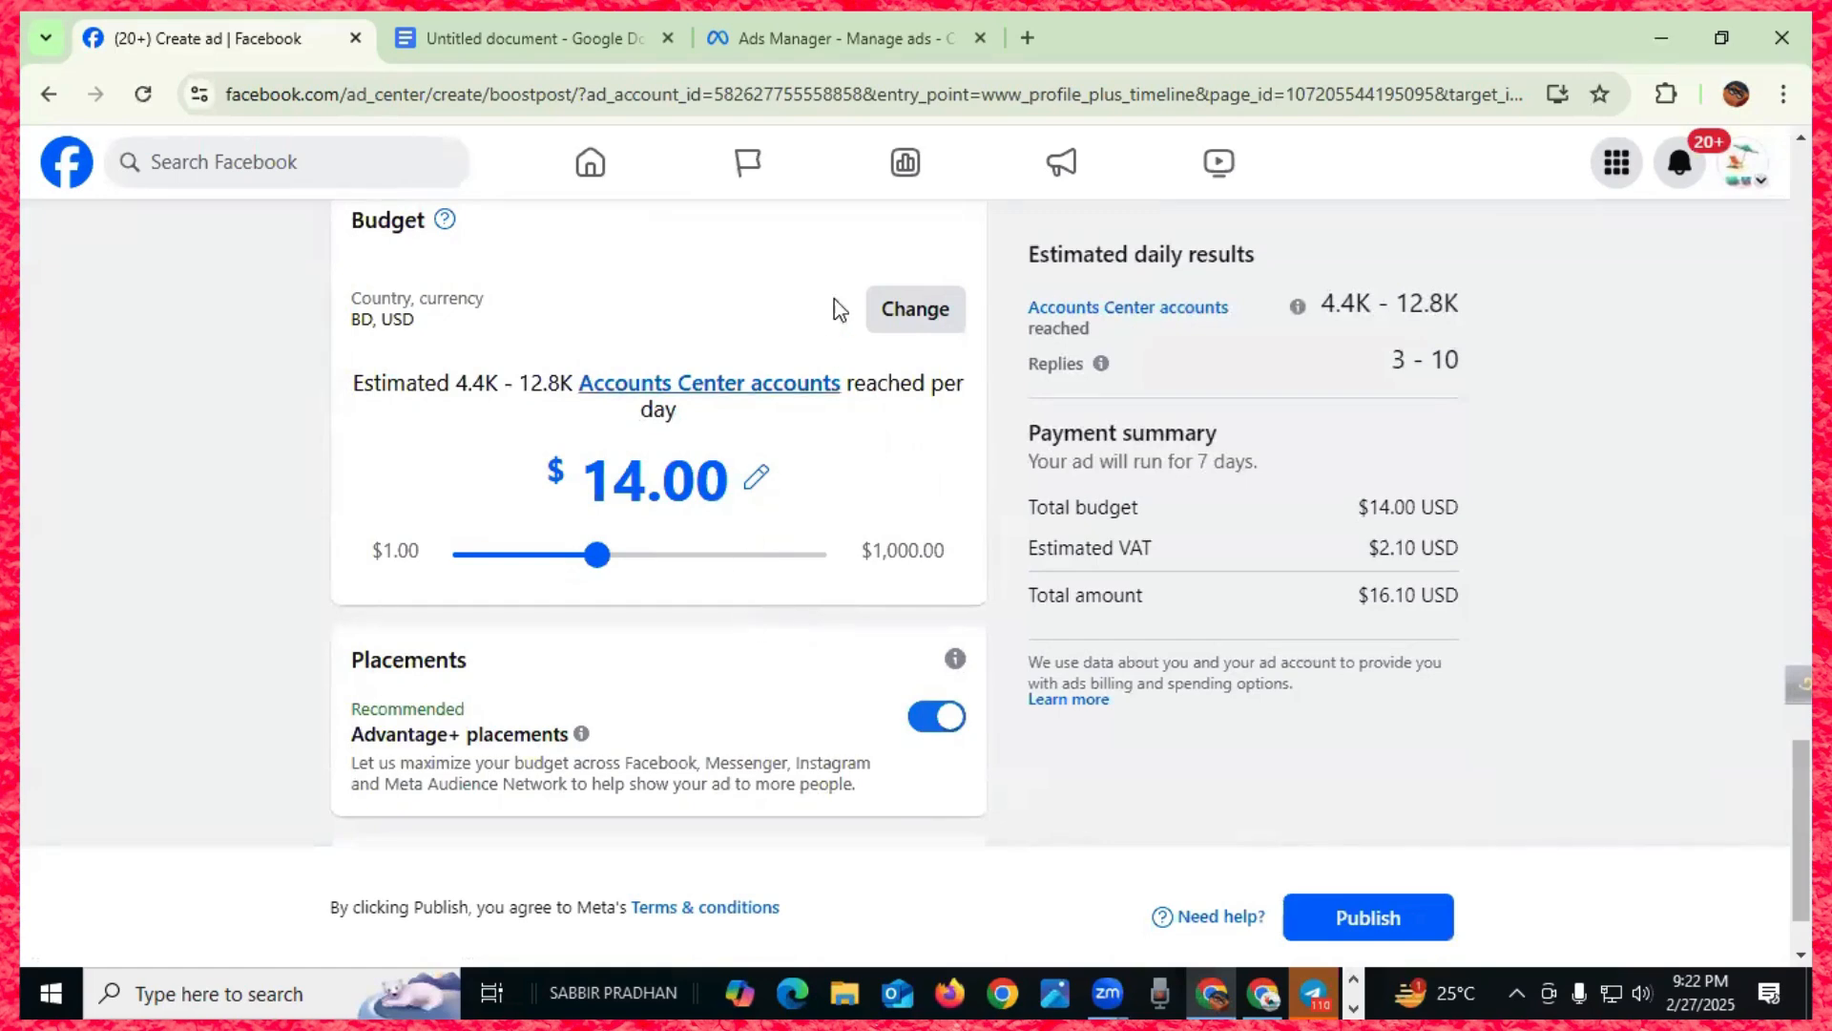
left_click(820, 42)
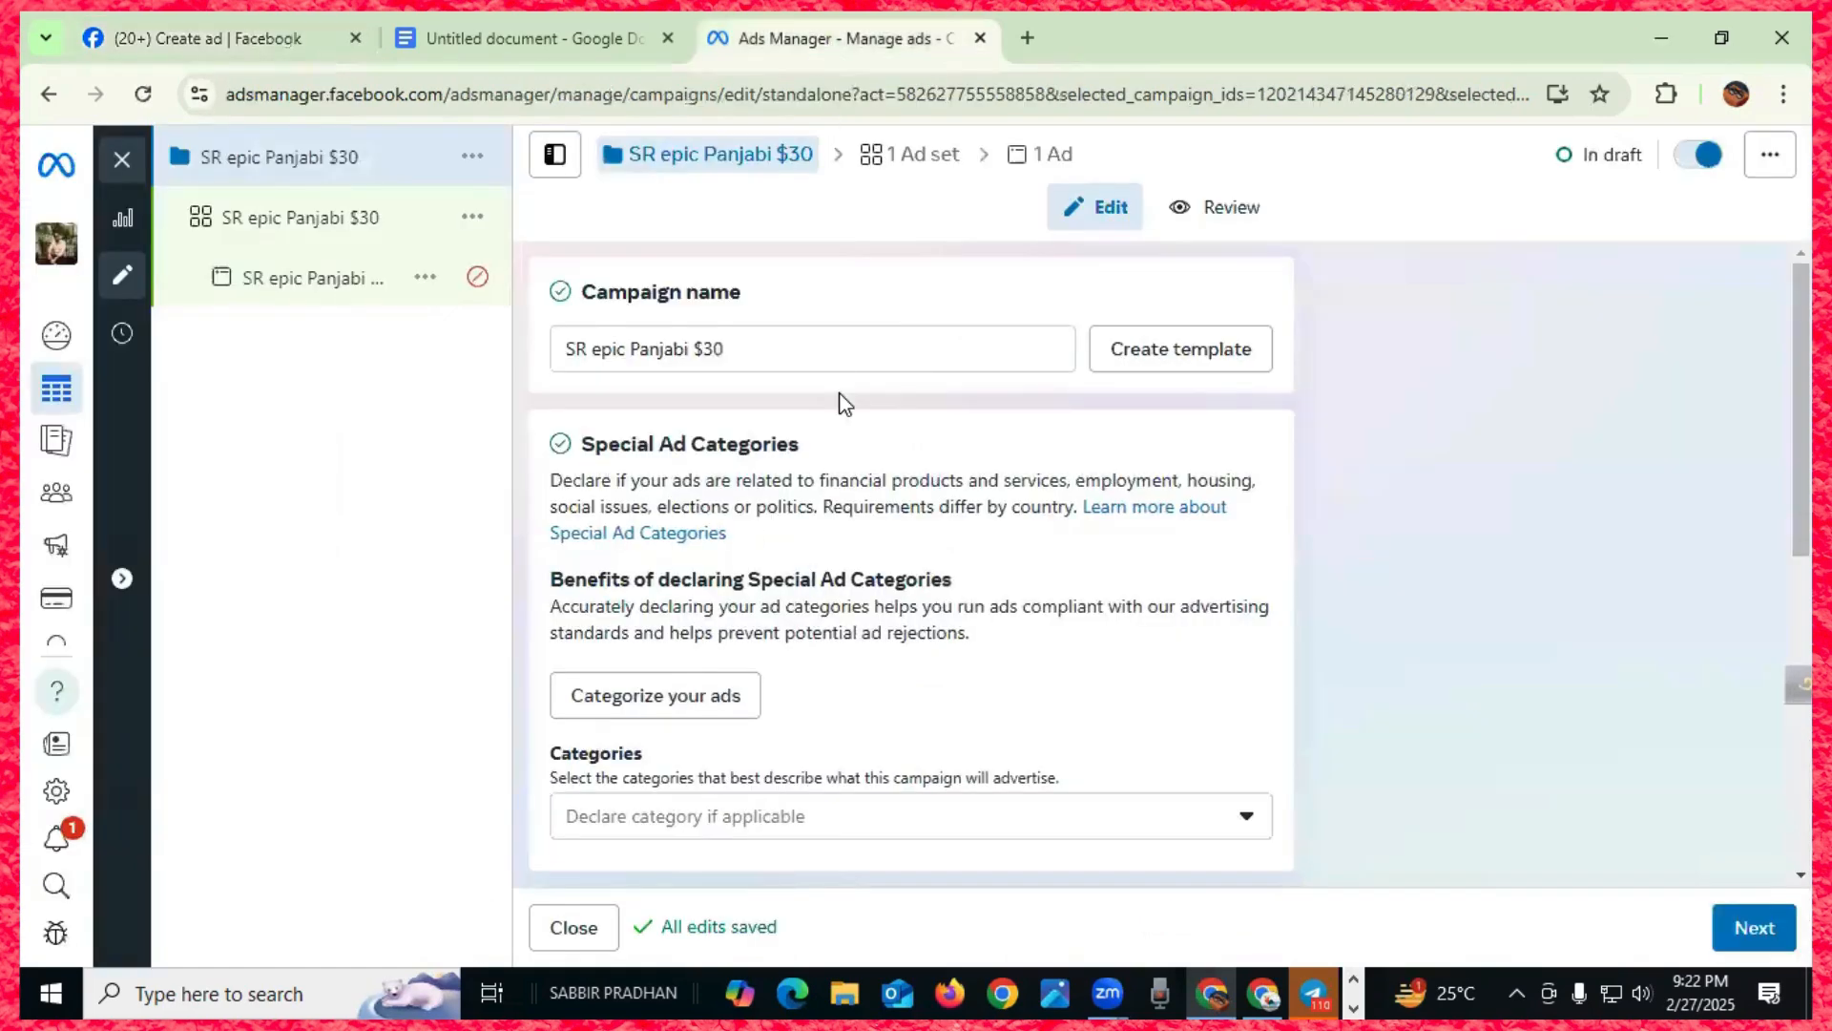